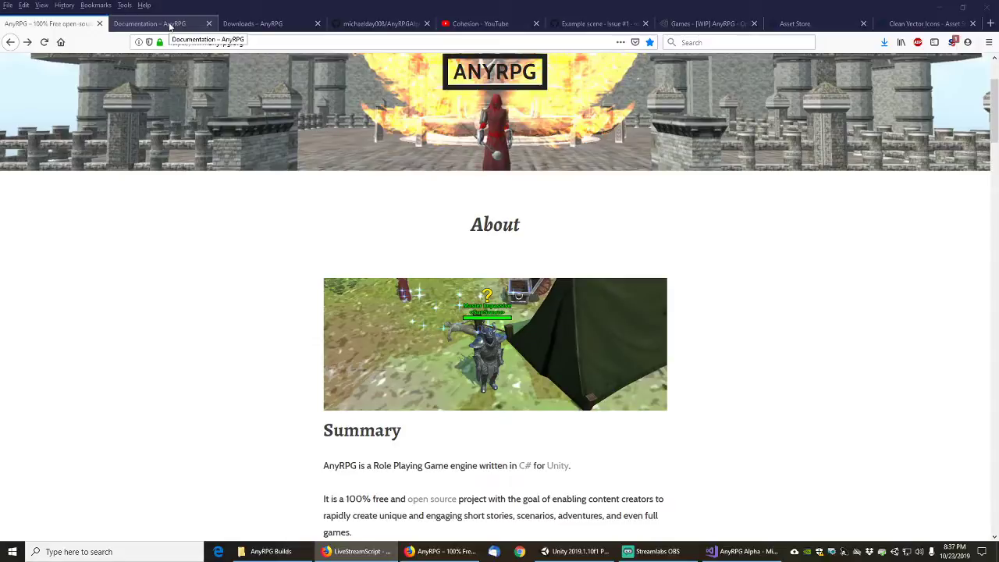
- Review the AnyRPG documentation, release downloads, GitHub code repository and YouTube channel playlists
left_click(169, 24)
left_click(271, 24)
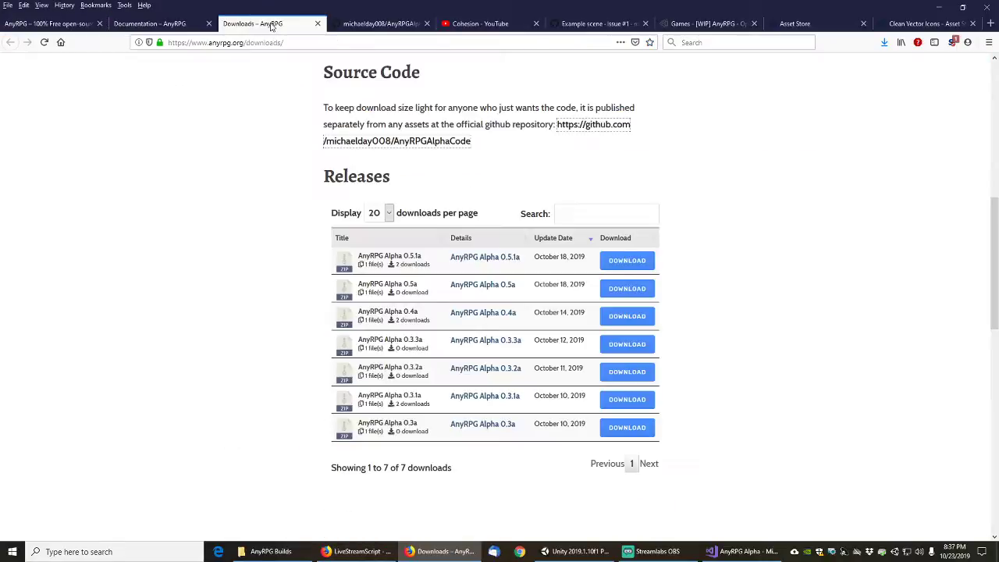
left_click(383, 24)
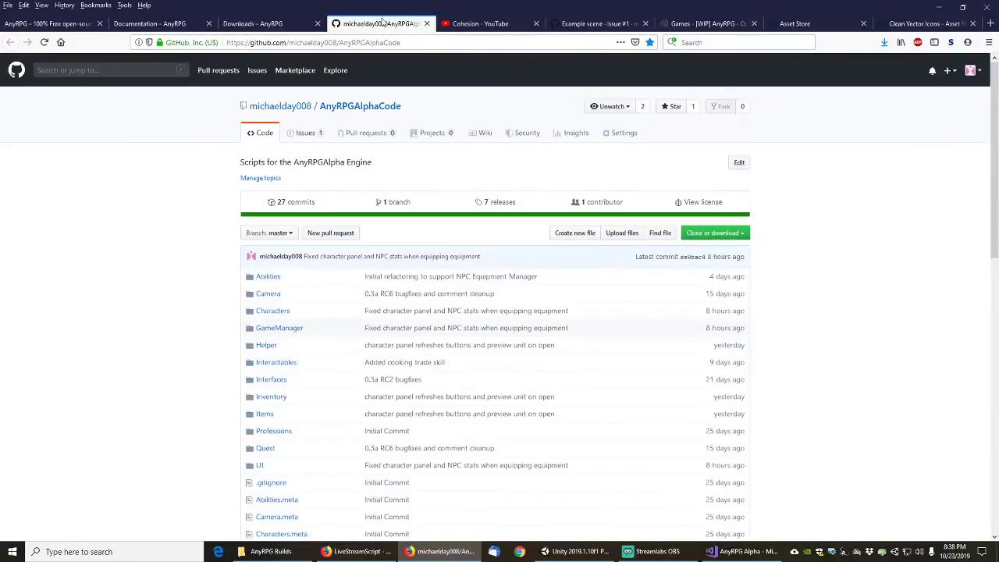
left_click(265, 23)
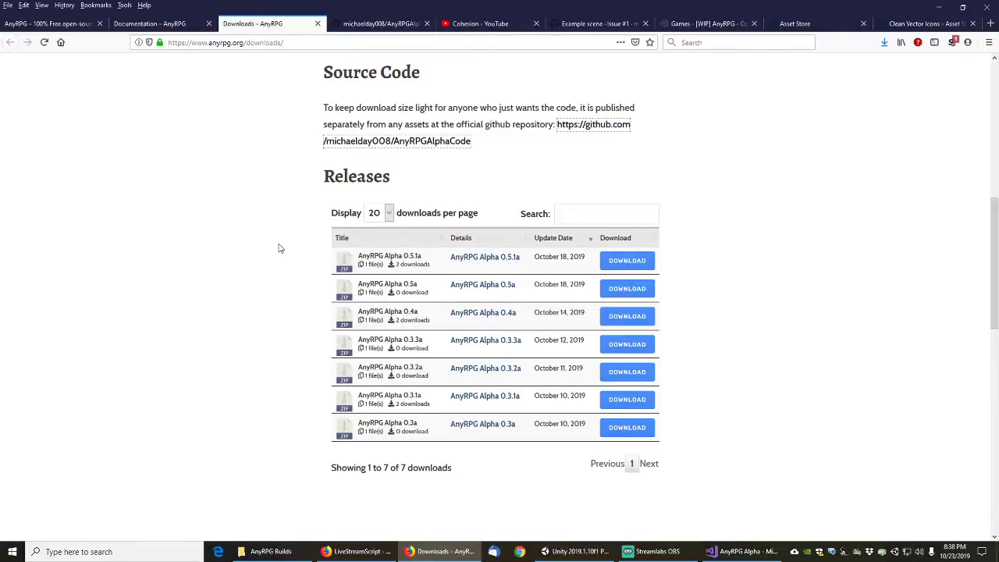
left_click(472, 23)
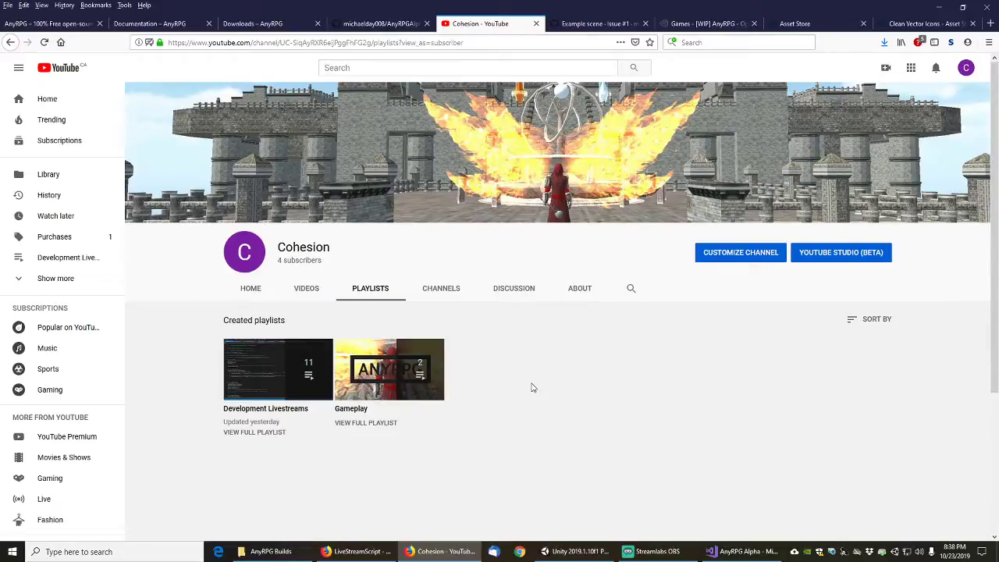
- Review the Example scene issue and the Unity forum package poll, ending on the AnyRPG documentation page
left_click(584, 23)
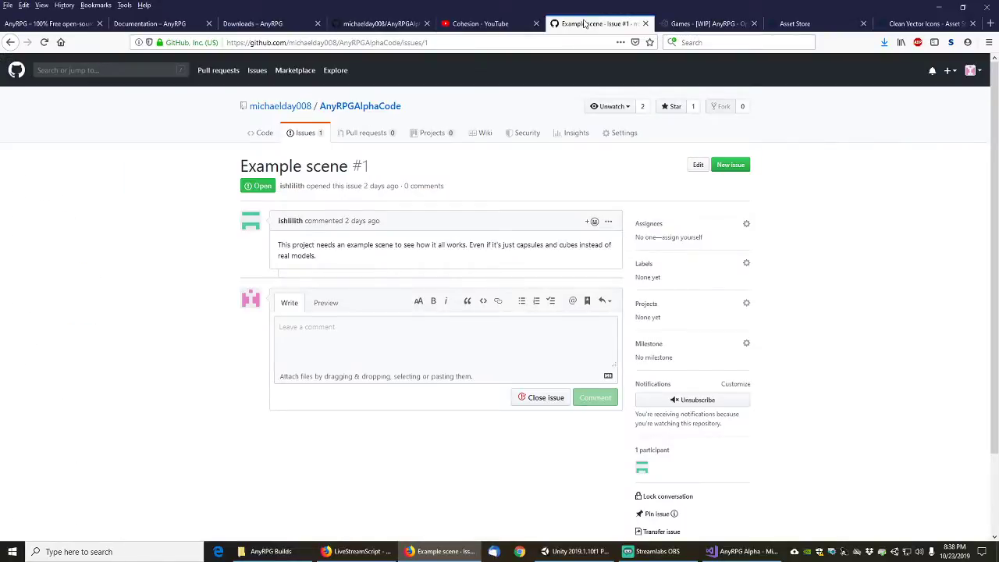
left_click(697, 23)
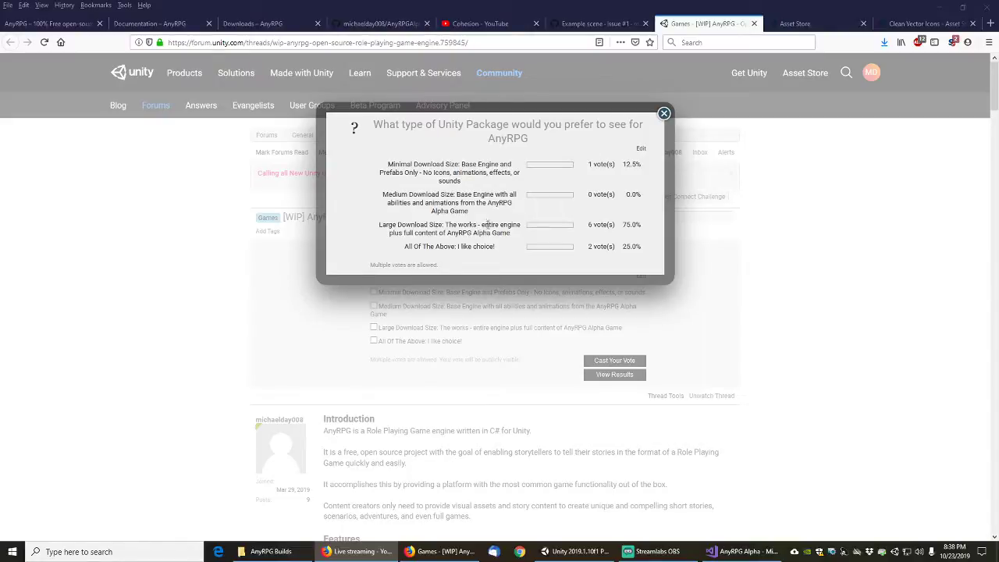
left_click(616, 27)
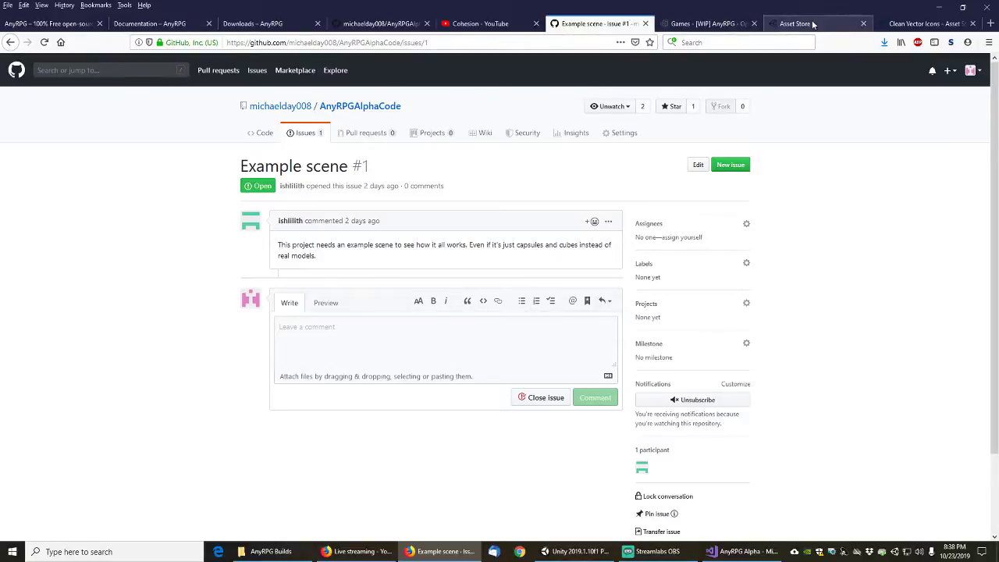
left_click(265, 25)
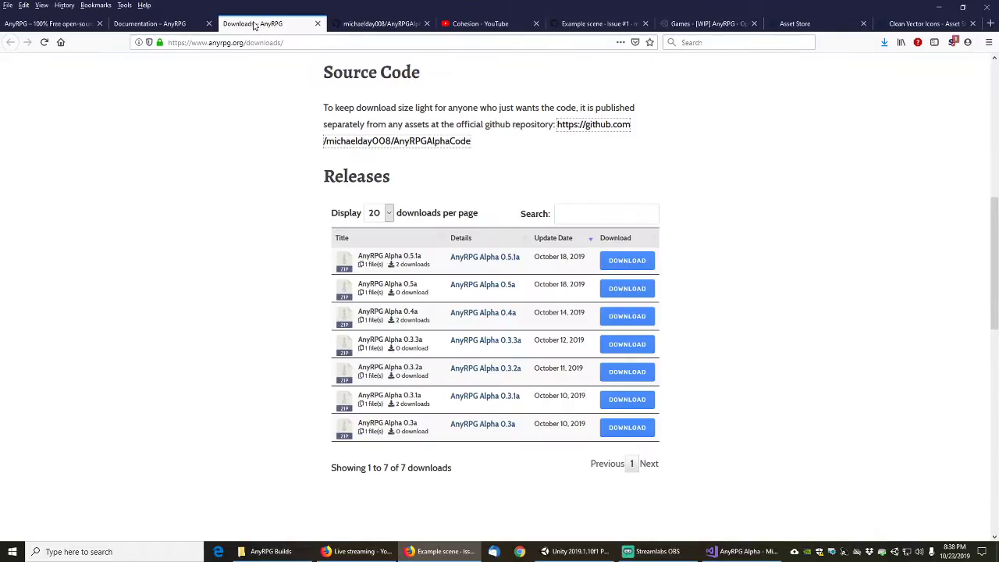
left_click(164, 23)
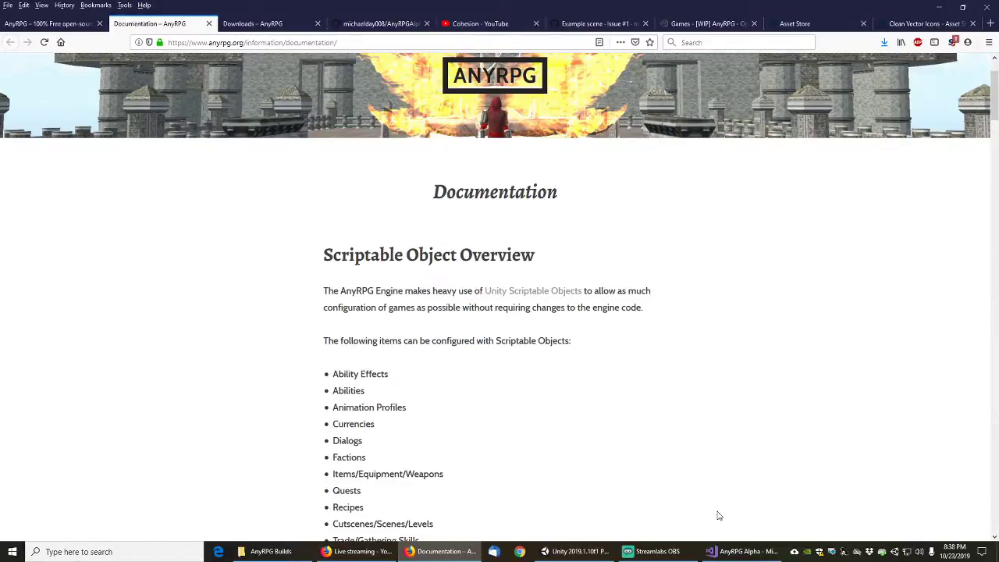
- Switch to the Unity editor, show the Game view and collapse the Core content folder in the project tree
left_click(576, 551)
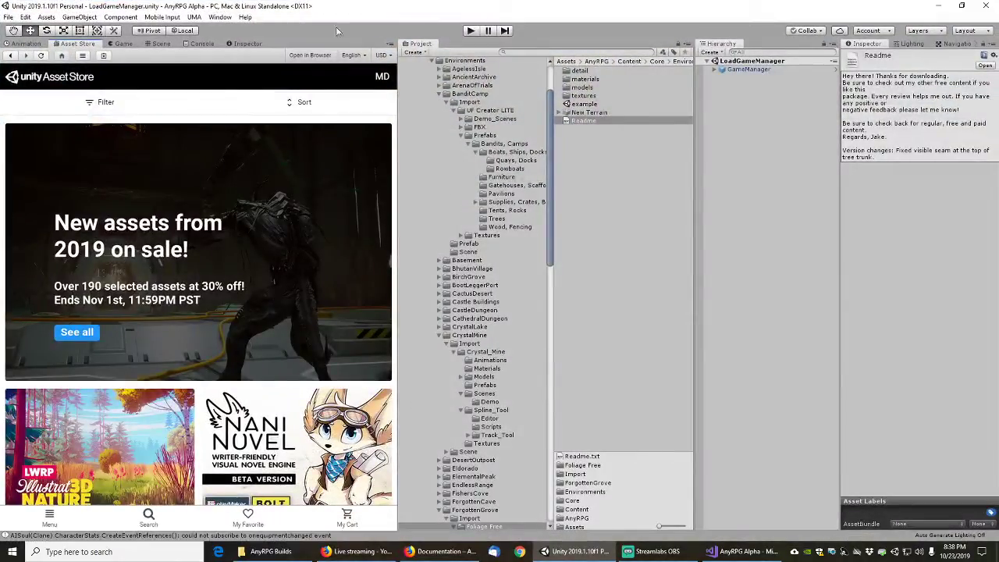
left_click(121, 43)
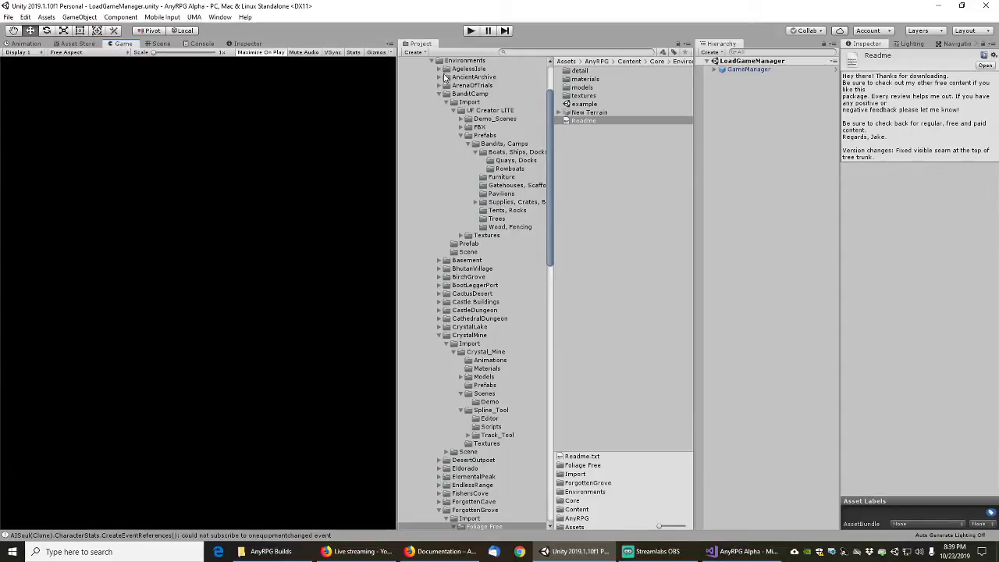
scroll(441, 100, "up", 3)
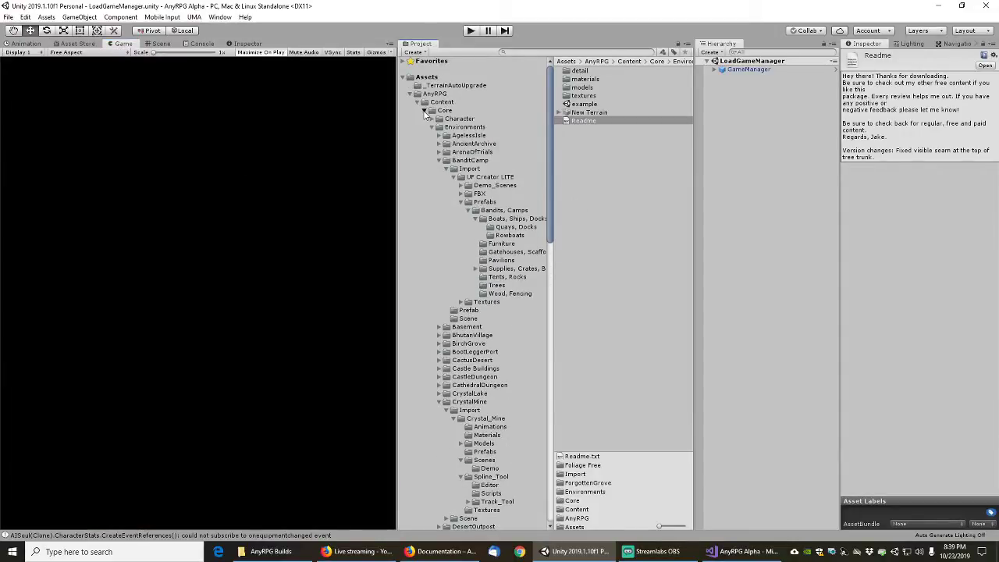
left_click(424, 110)
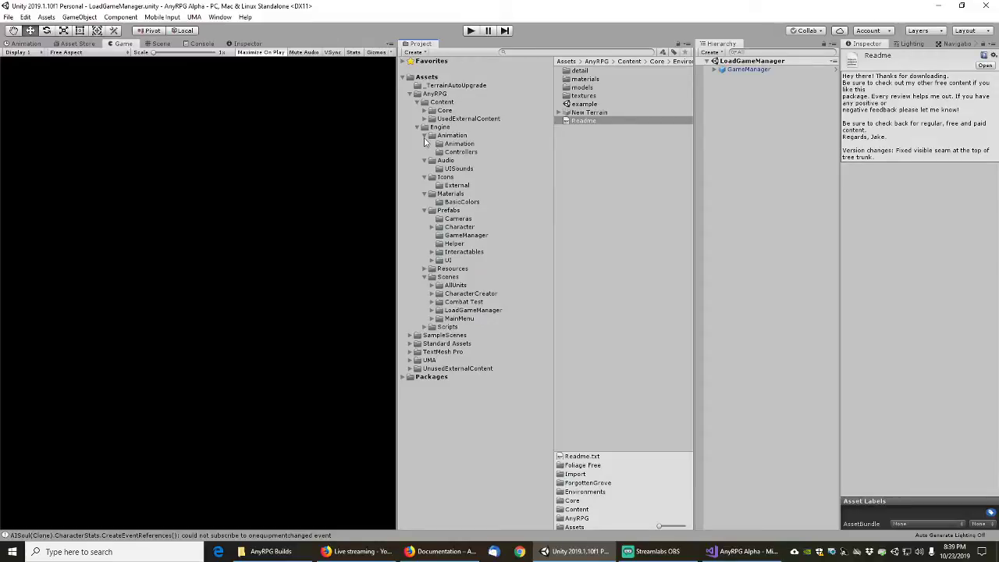
- Collapse the Animation, Audio, Icons, Materials, Prefabs and Scenes folders under Engine
left_click(424, 137)
left_click(424, 144)
left_click(425, 153)
left_click(425, 160)
left_click(424, 169)
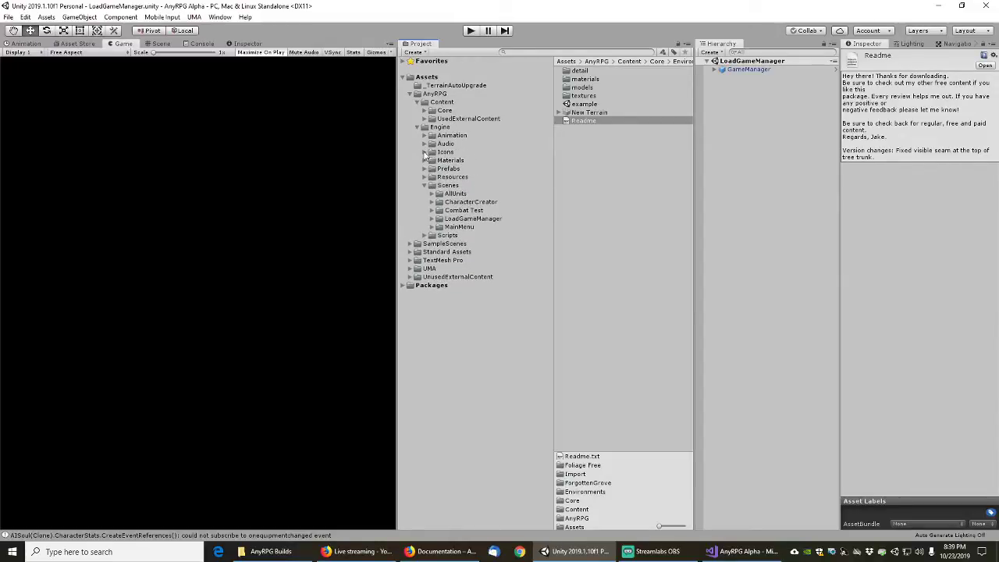
left_click(424, 185)
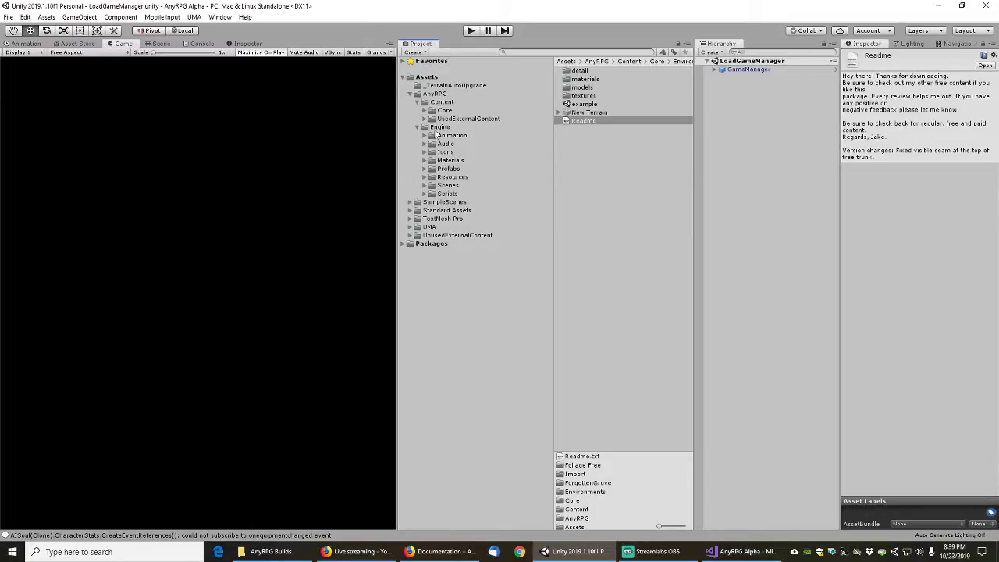
- Collapse the AnyRPG folder and look through UnusedExternalContent, collapsing its Icons subfolder
left_click(411, 94)
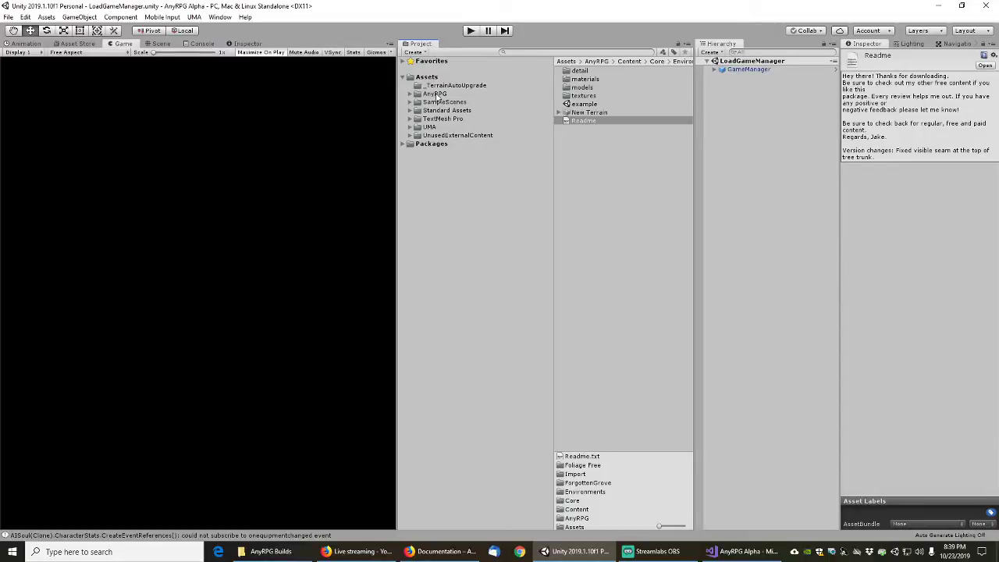
left_click(411, 136)
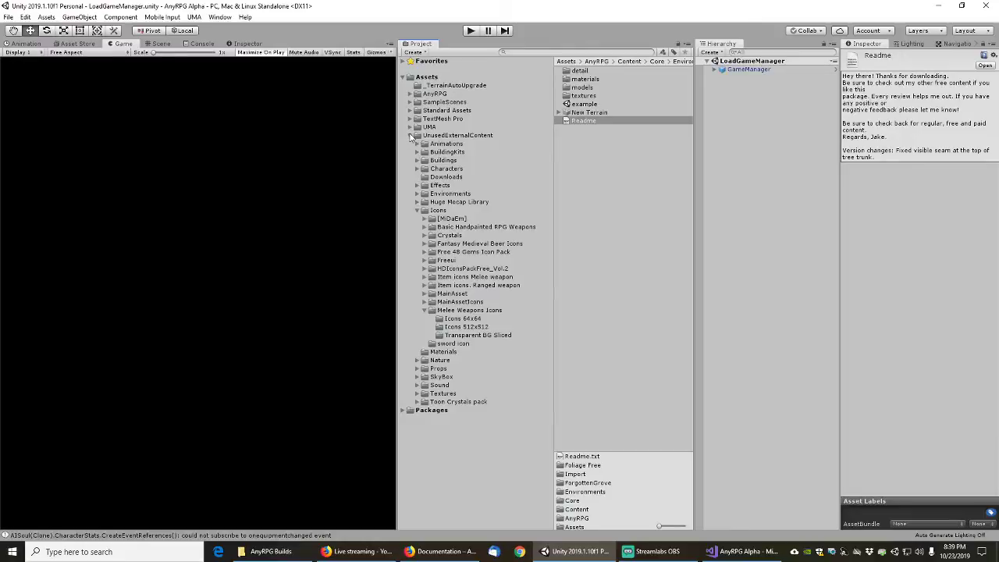
left_click(418, 210)
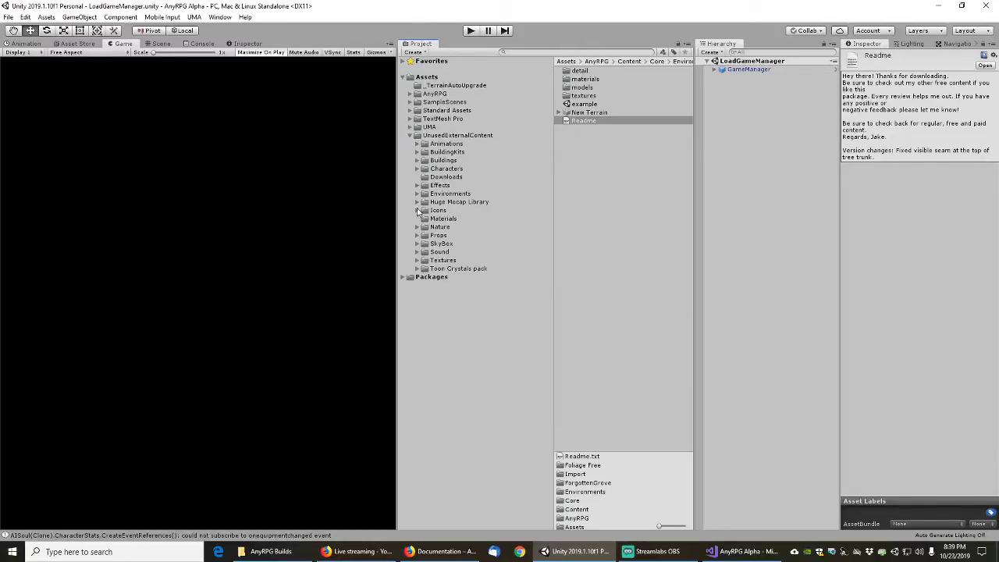
left_click(411, 136)
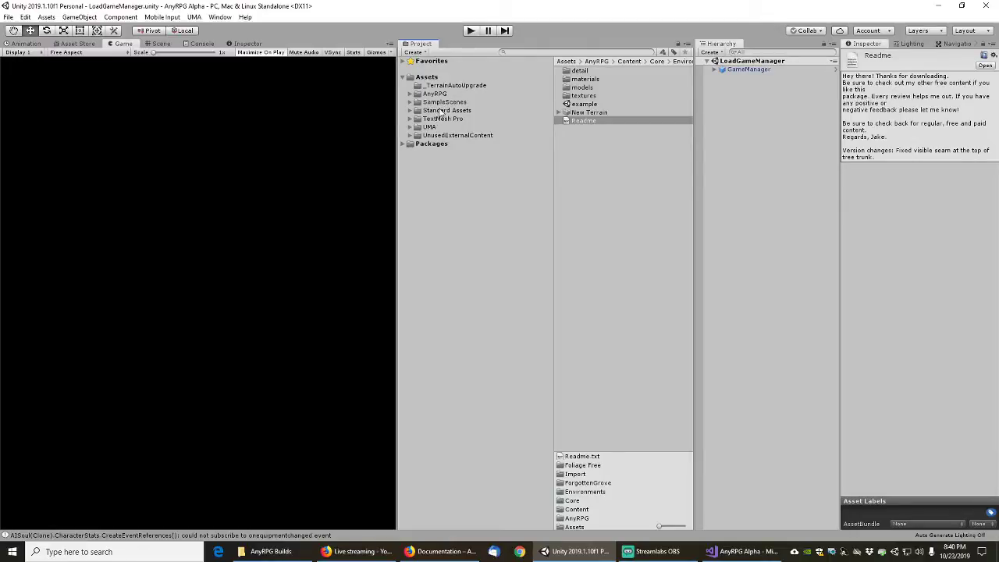
- Expand the AnyRPG folder and look over the asset categories in UnusedExternalContent, leaving that folder collapsed
left_click(410, 94)
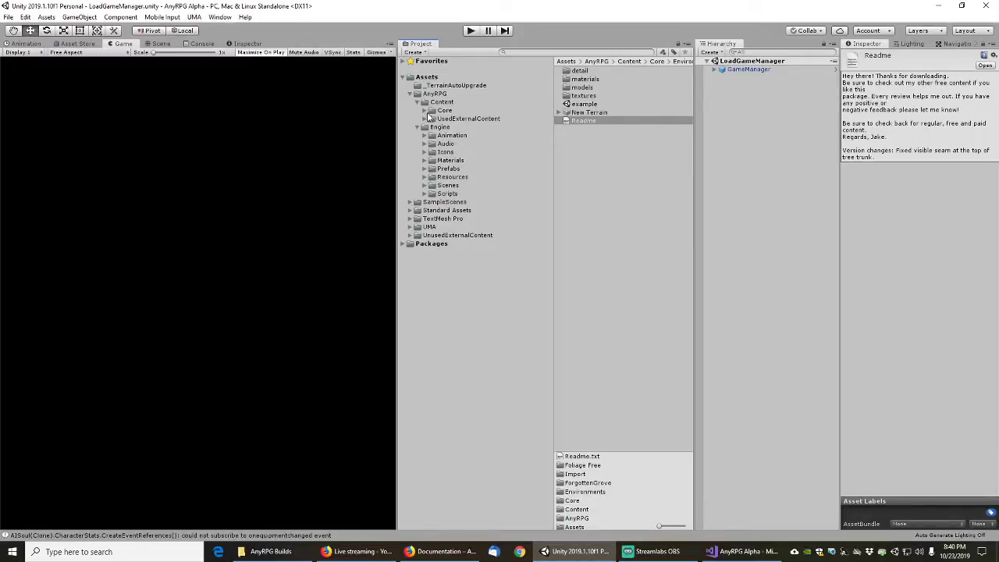
left_click(410, 235)
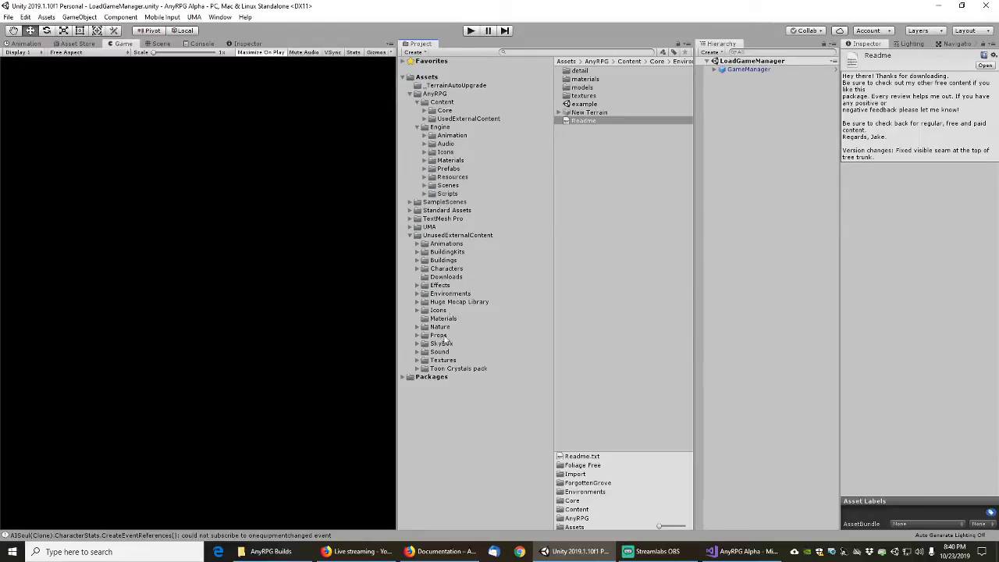
left_click(410, 236)
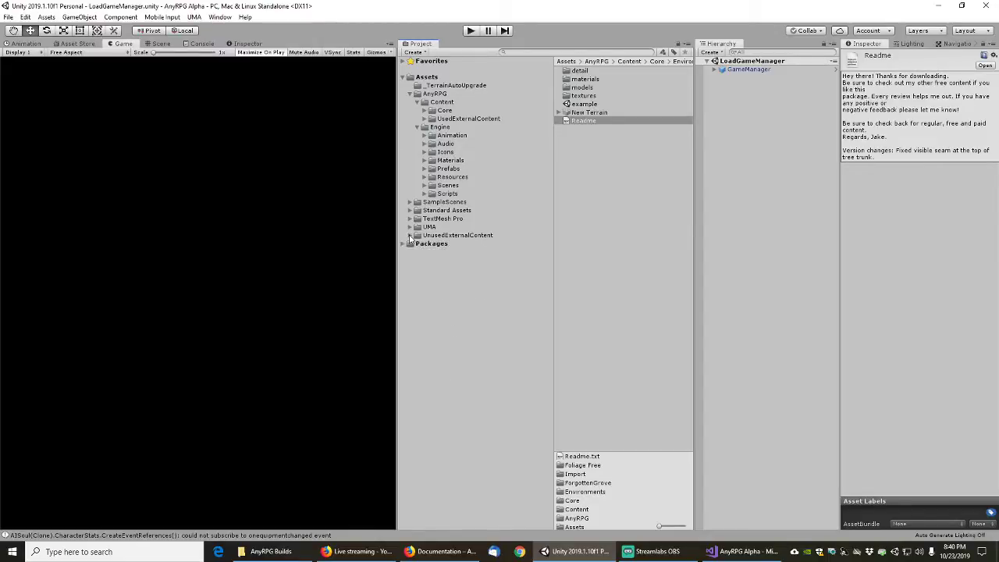
- Expand UsedExternalContent and collapse its Mixamo and Animations subfolders to list only the asset categories
left_click(424, 118)
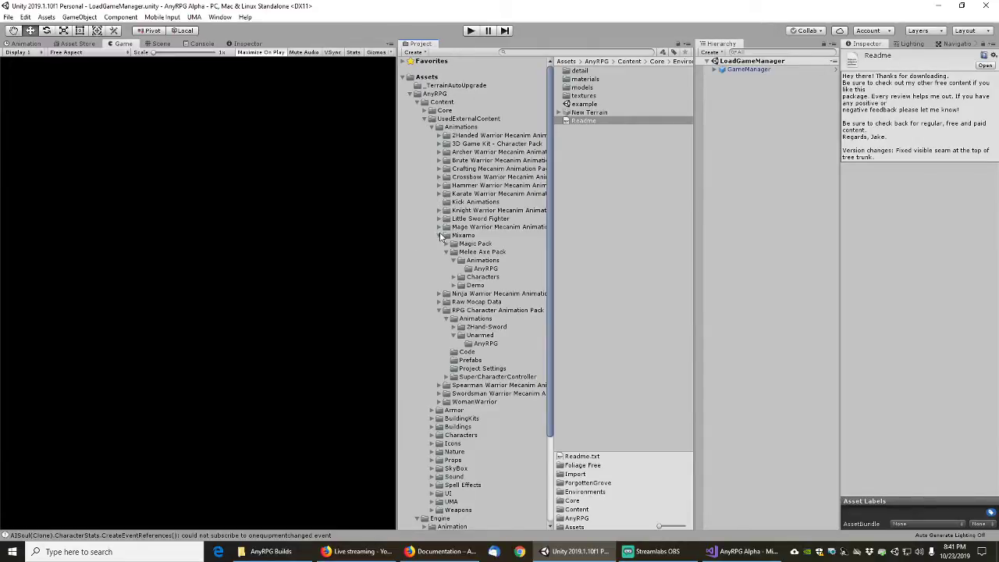
left_click(440, 235)
left_click(431, 127)
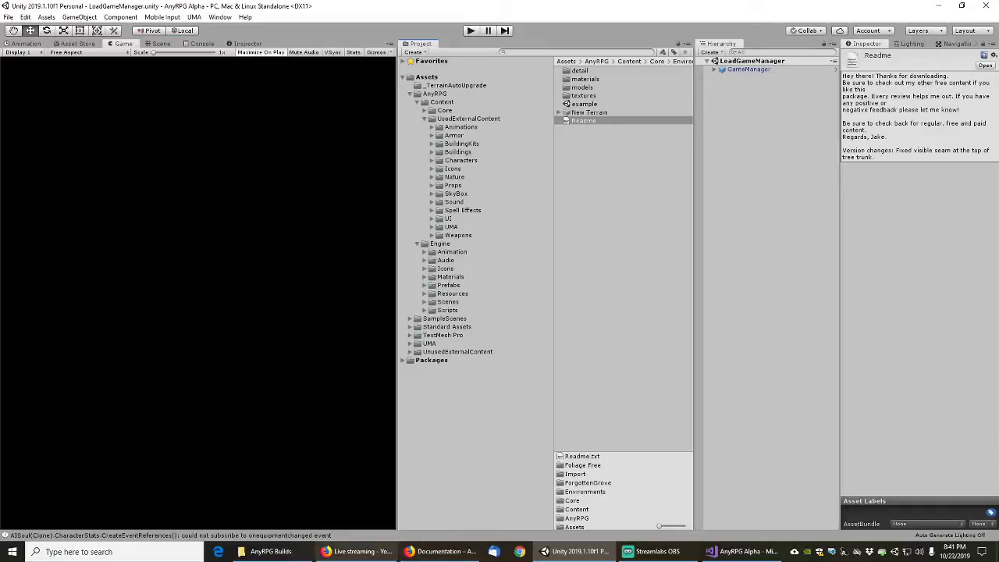
- Switch to Firefox and open the AnyRPG site's Sources page in a new tab from the Downloads page
left_click(441, 551)
left_click(264, 23)
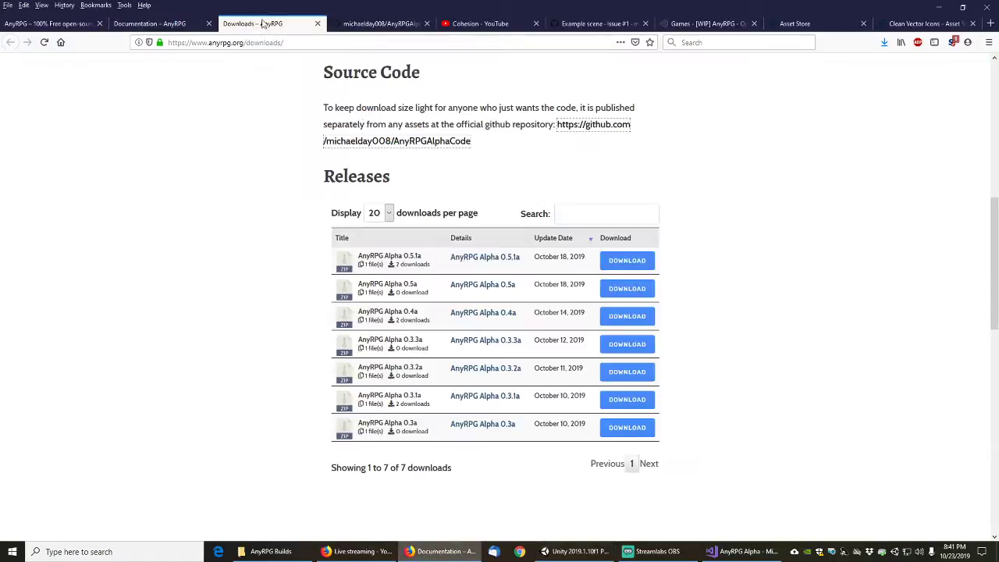
scroll(585, 119, "up", 5)
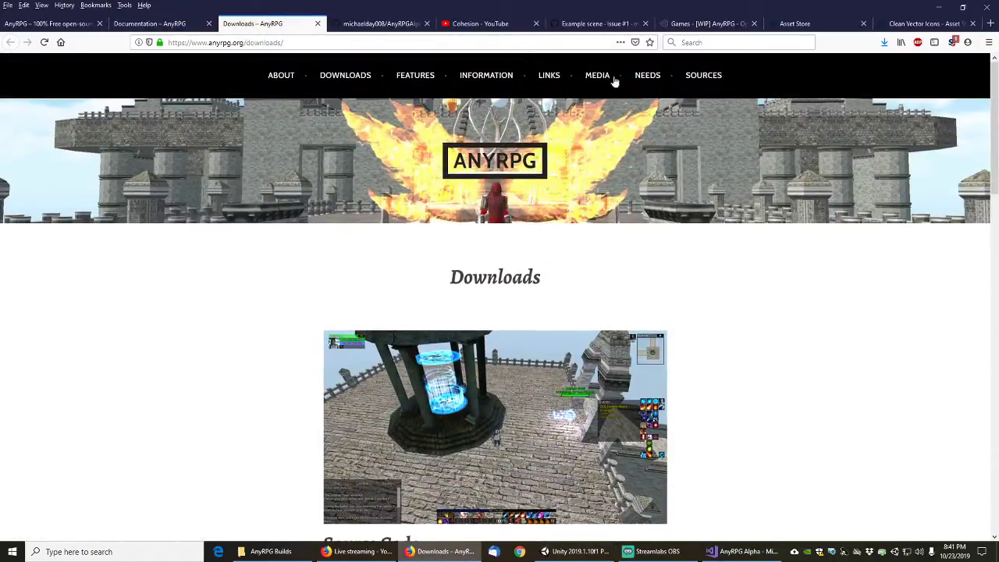
middle_click(704, 78)
left_click(344, 25)
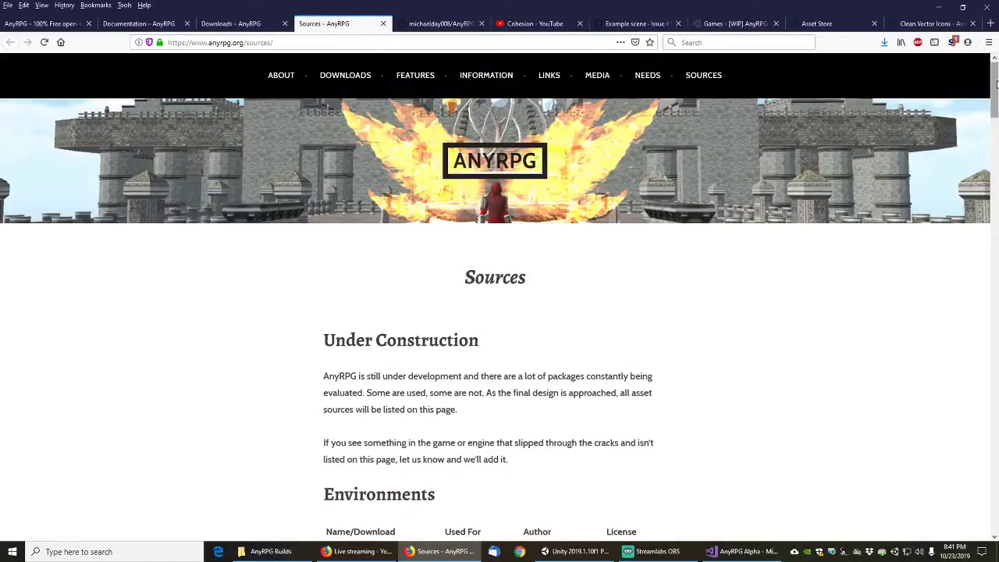
- Examine the Environments and Characters asset tables on the Sources page, including their authors and licenses
left_click_drag(996, 84, 996, 131)
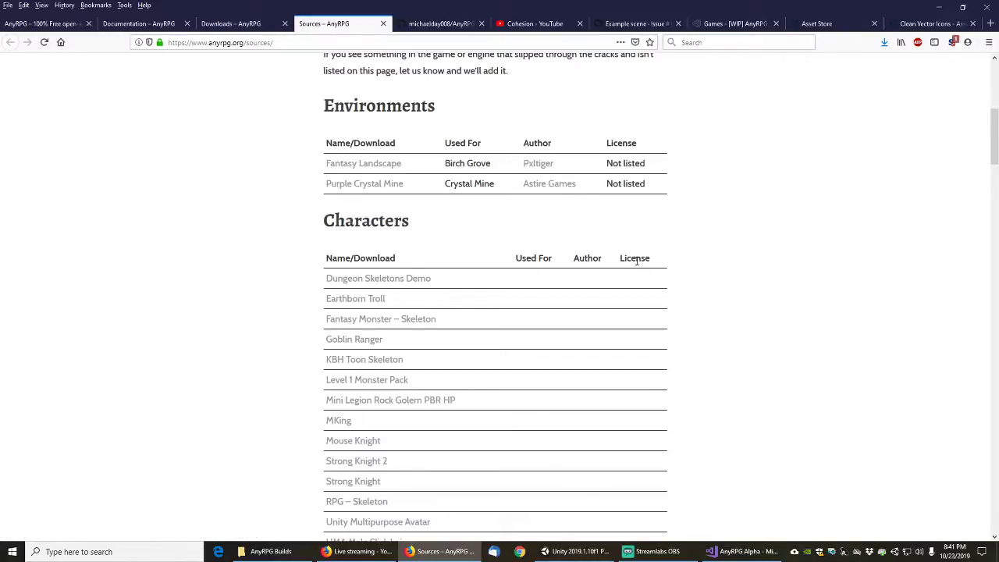
scroll(711, 196, "up", 1)
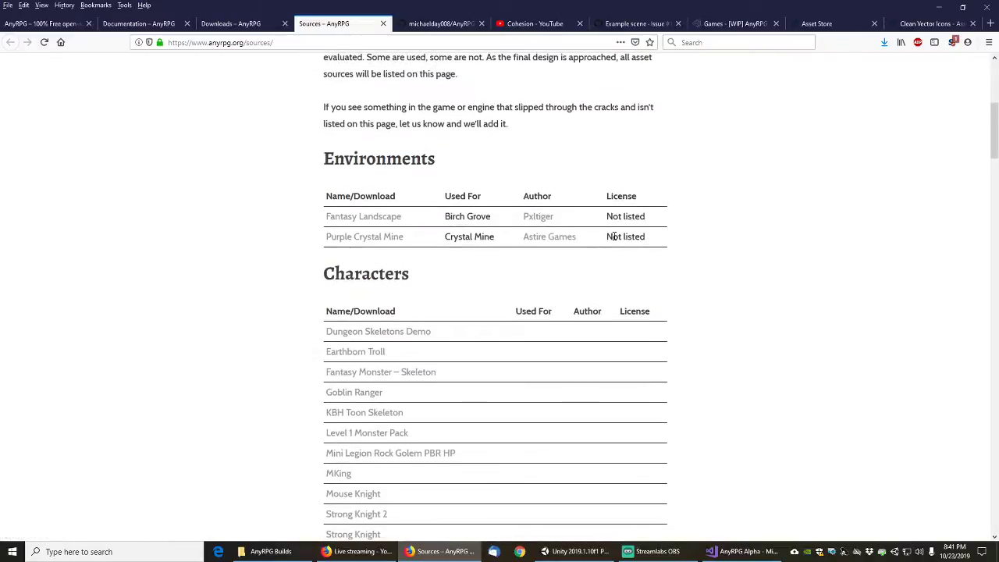
scroll(479, 198, "down", 4)
scroll(535, 161, "up", 3)
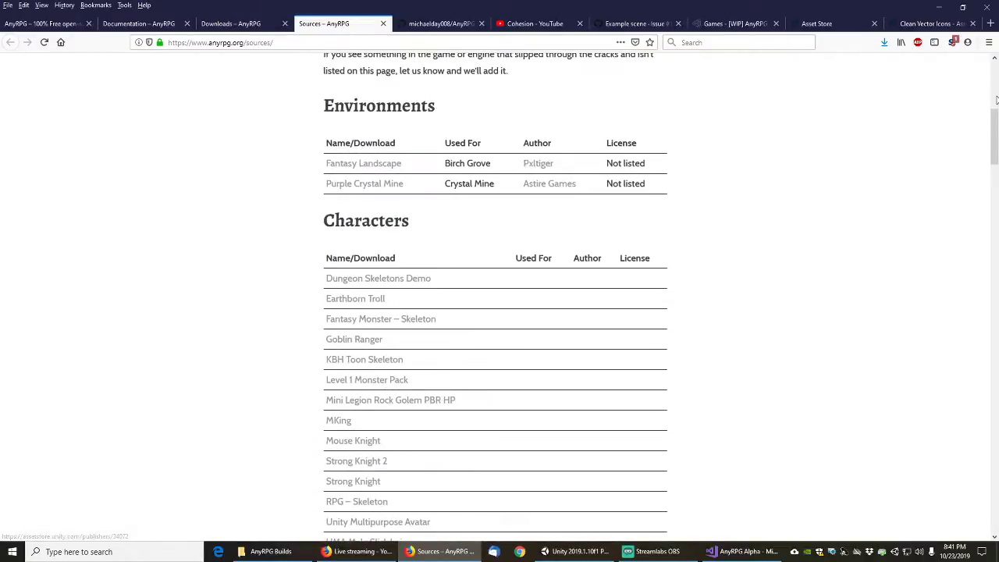
left_click_drag(994, 117, 994, 72)
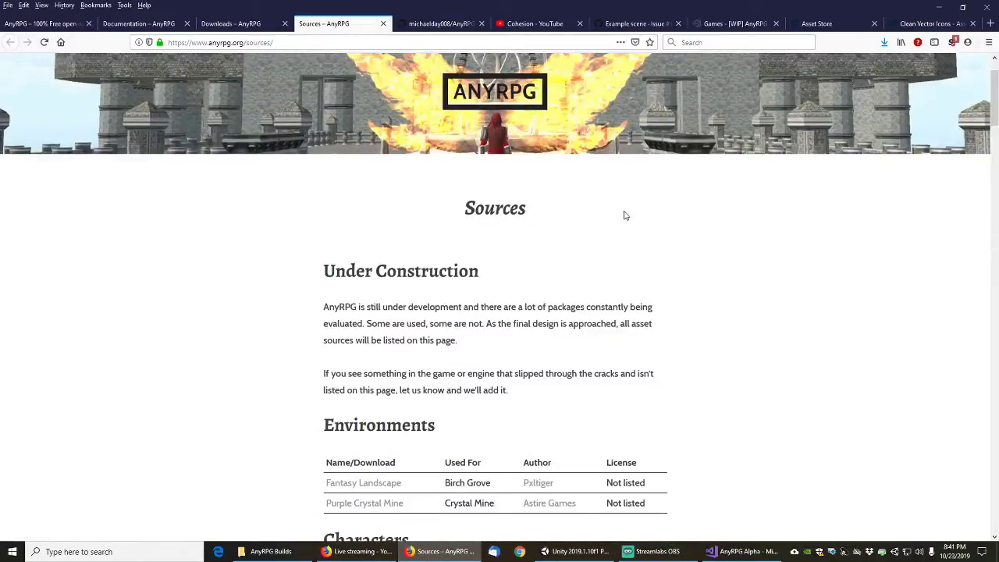
scroll(625, 216, "up", 2)
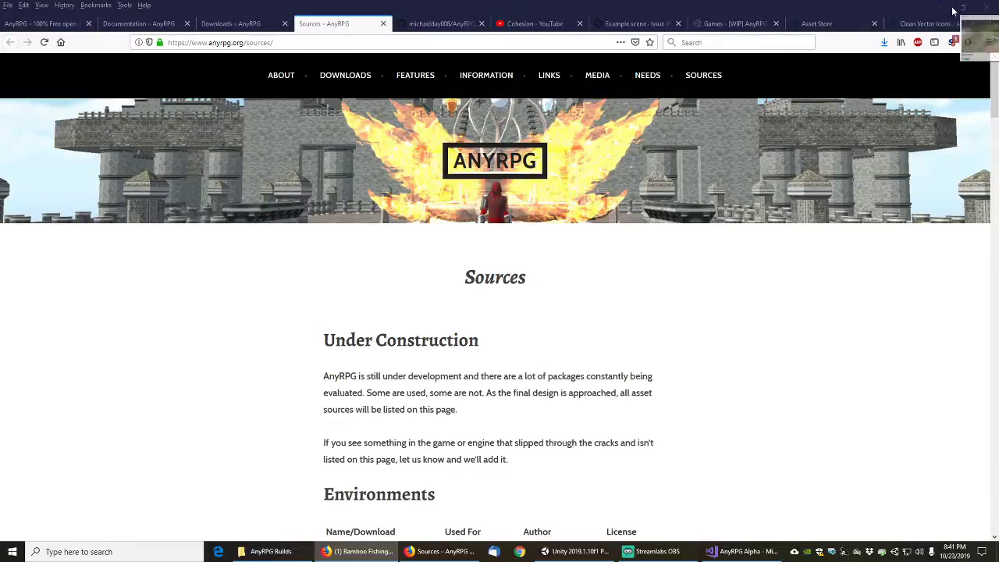
- Move the Bamboo Fishing Rod Sketchfab page into this browser window and examine the model's license details
left_click_drag(890, 36, 888, 33)
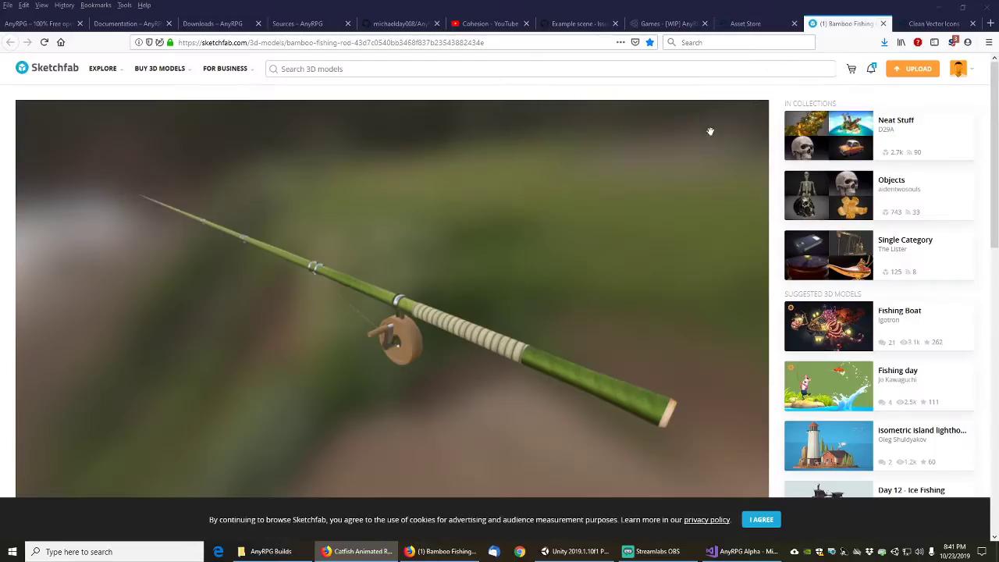
scroll(773, 234, "down", 5)
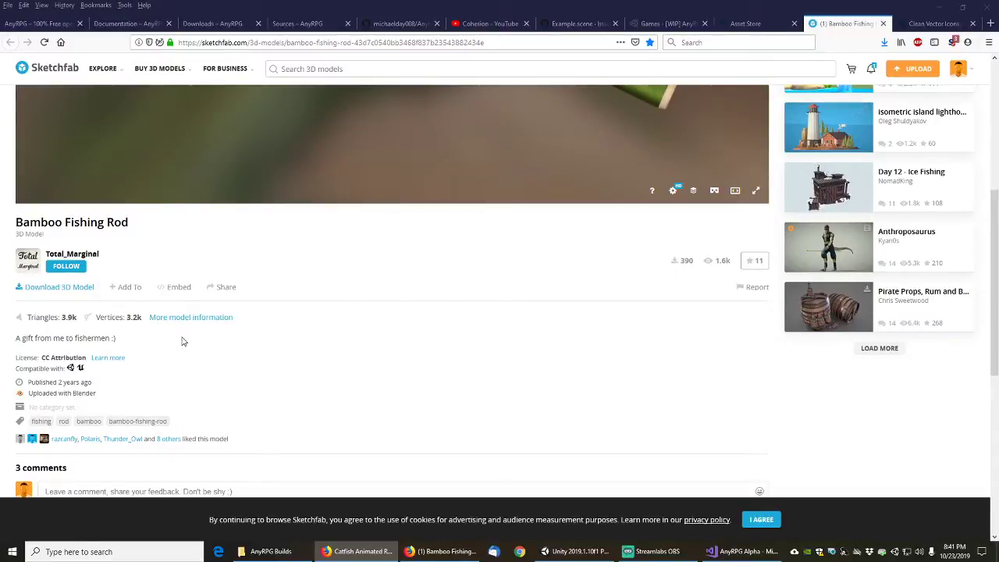
scroll(168, 341, "down", 1)
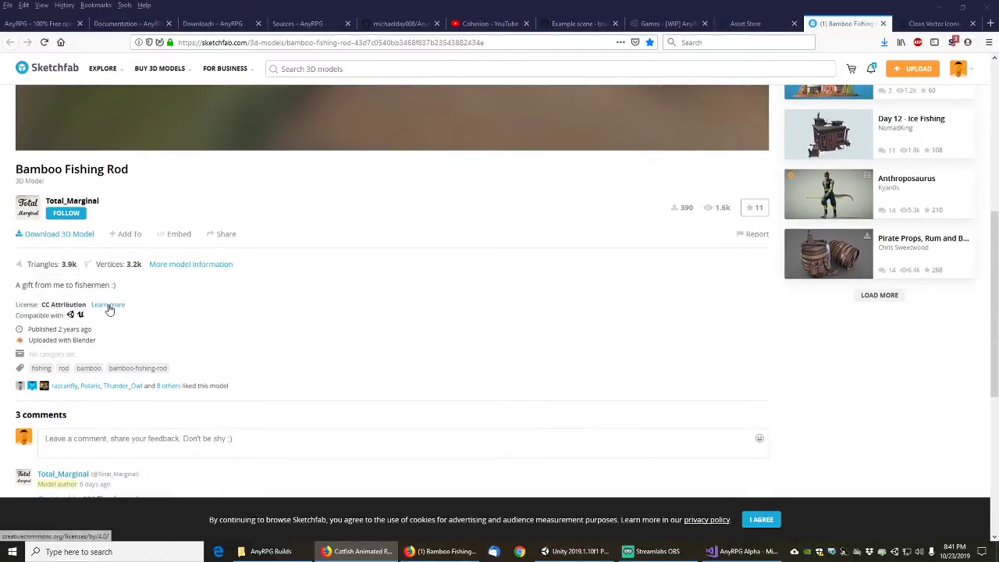
- Open the CC Attribution license page from the Bamboo Fishing Rod model, compare its terms with the model page, and close it
left_click(110, 305)
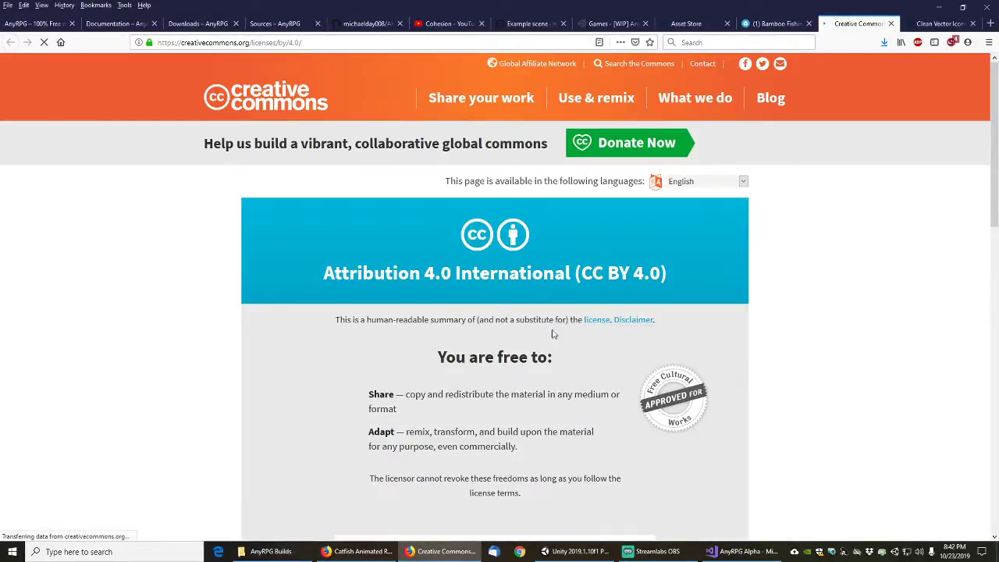
left_click(797, 25)
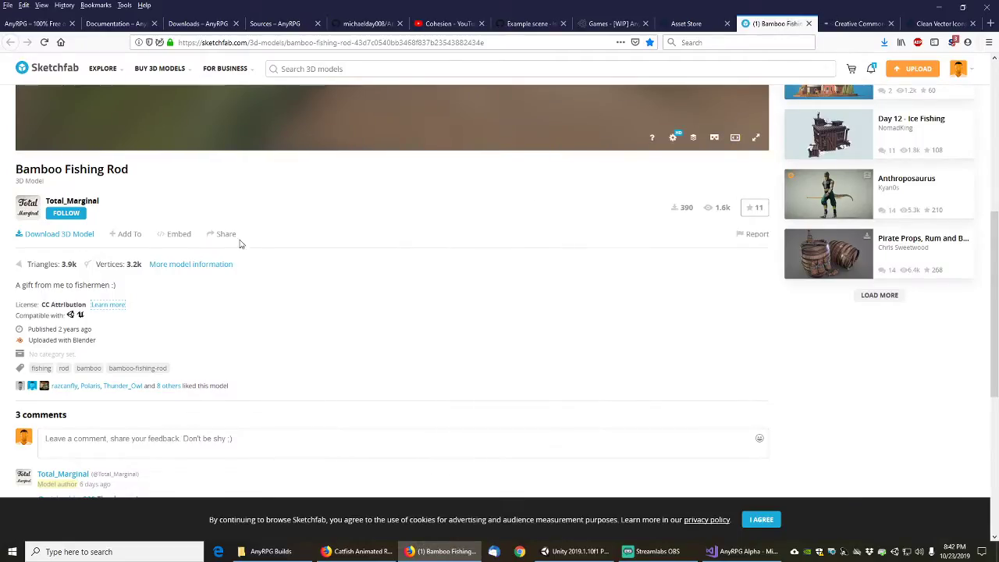
left_click(841, 24)
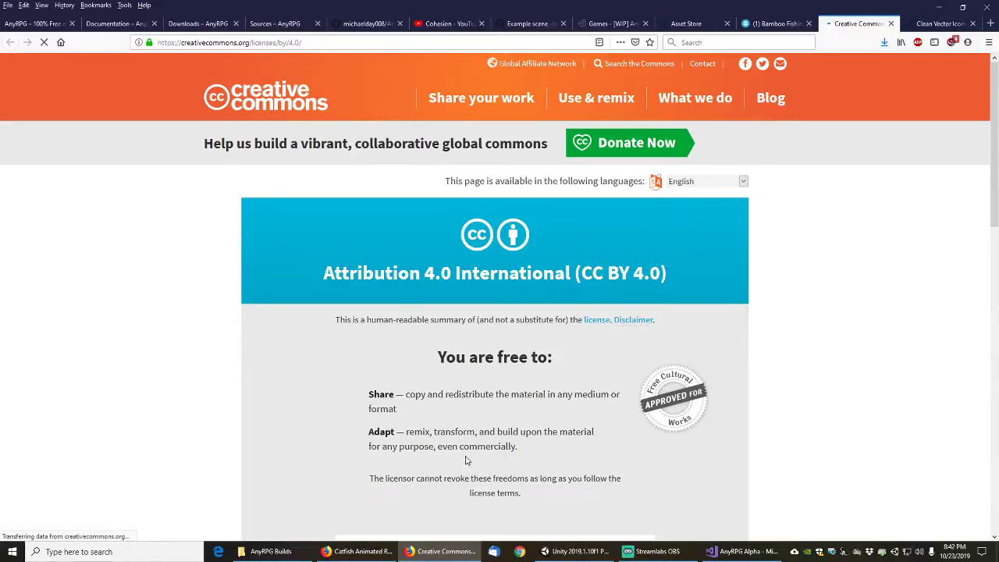
middle_click(850, 25)
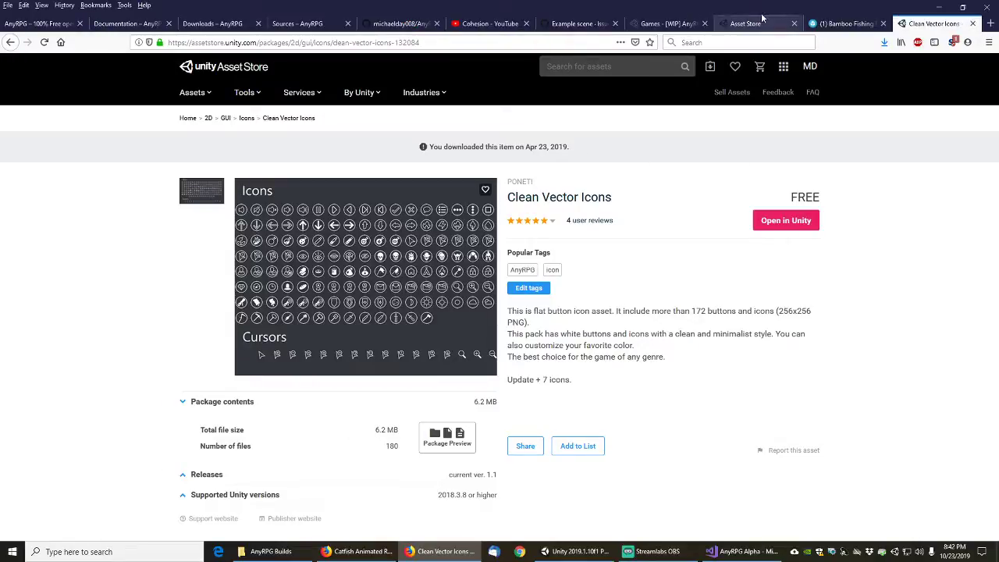
- Open the full details of the RPG Food & Drinks Pack from My Assets in a new tab and expand its description
left_click(746, 24)
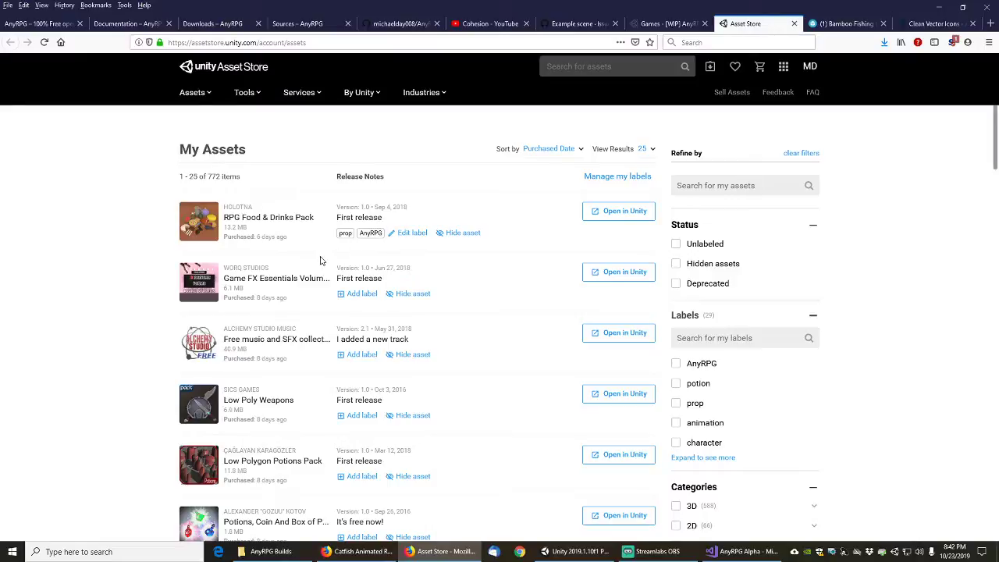
left_click(260, 219)
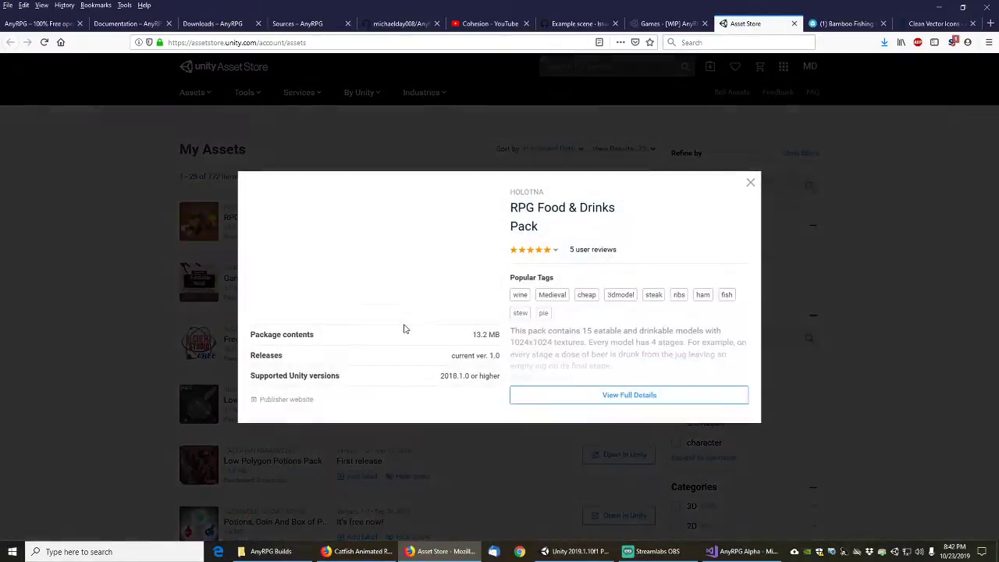
middle_click(604, 396)
left_click(770, 25)
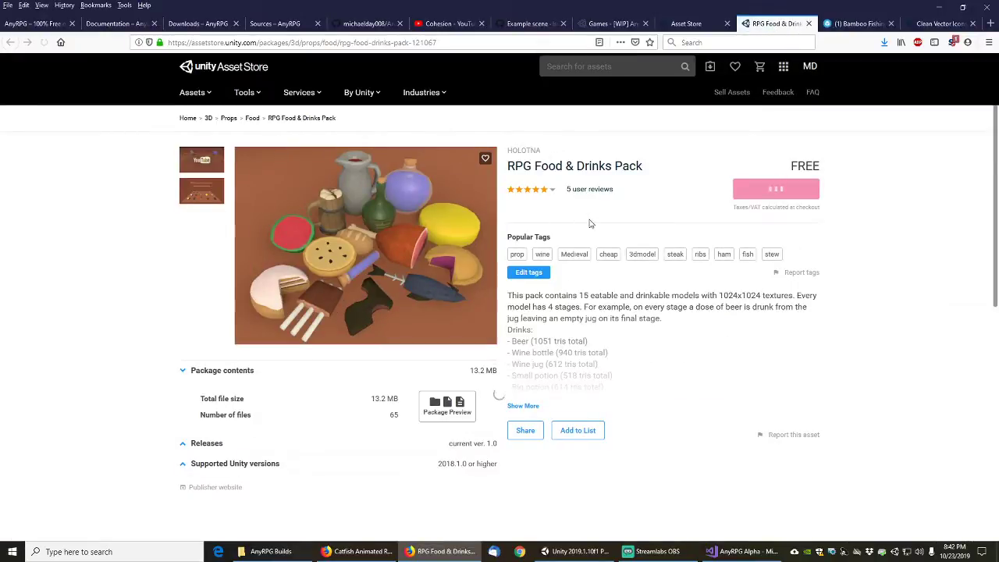
left_click(523, 422)
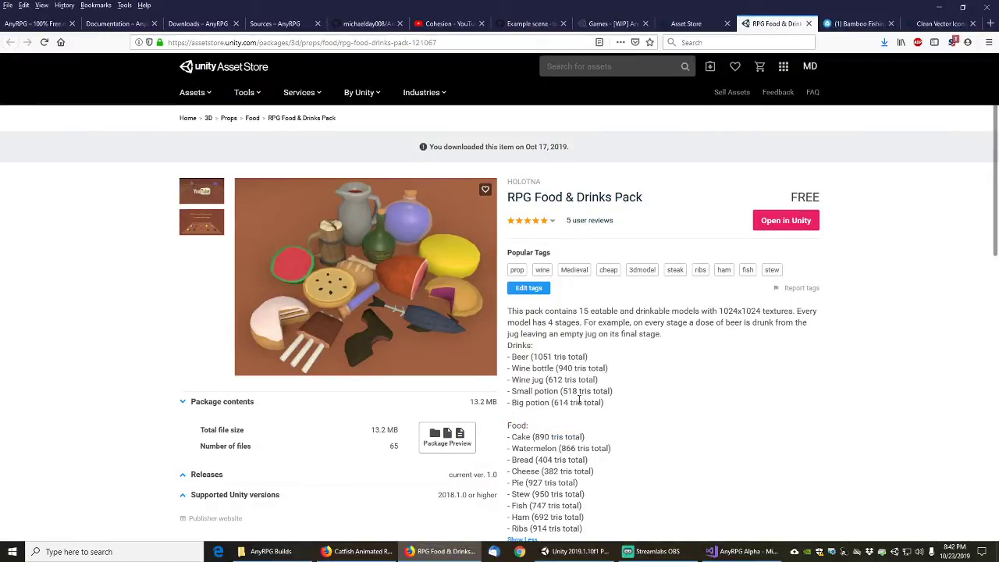
- Examine the RPG Food & Drinks Pack page down to its footer for license information, then close the page and its preview
scroll(581, 402, "down", 3)
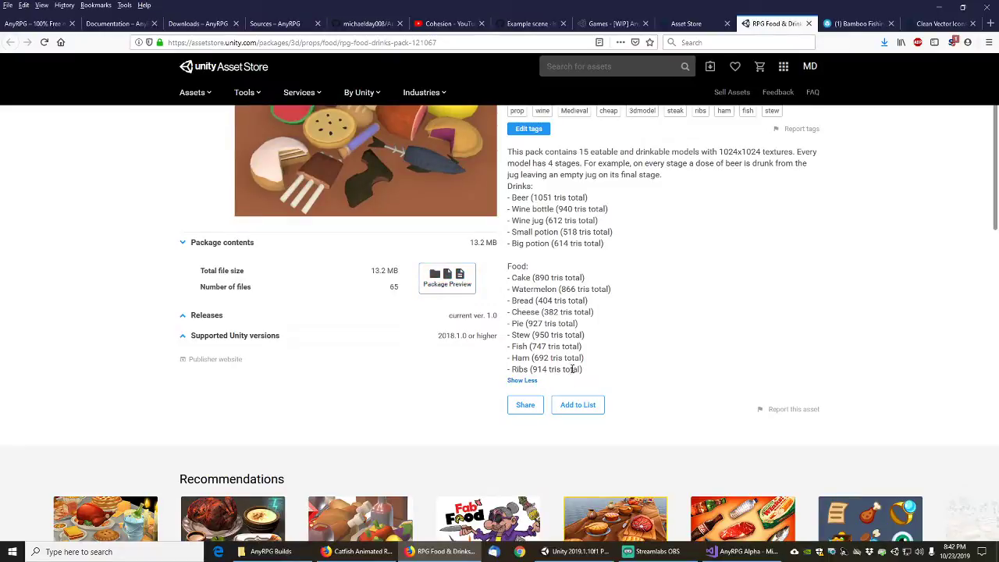
scroll(623, 260, "up", 3)
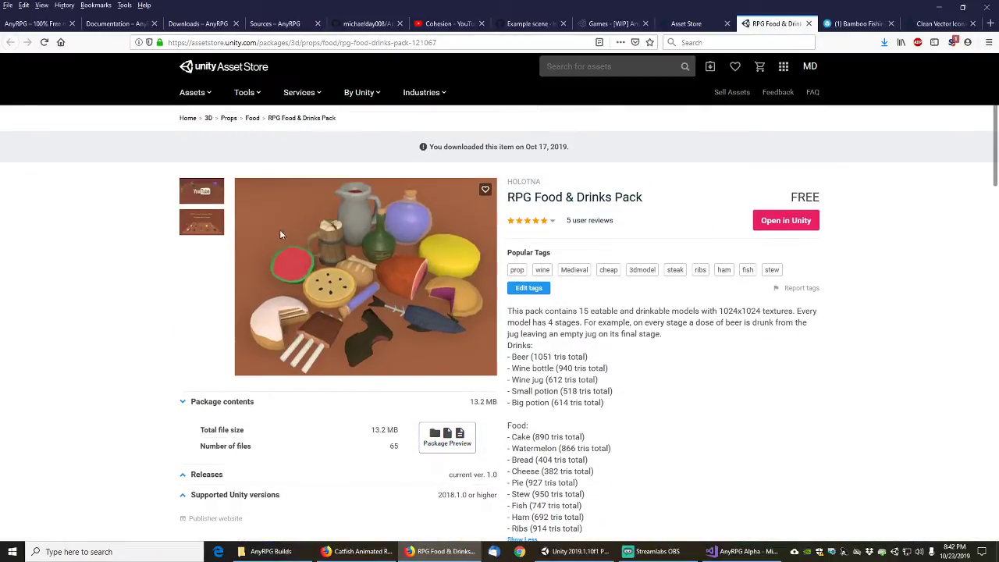
scroll(546, 352, "down", 15)
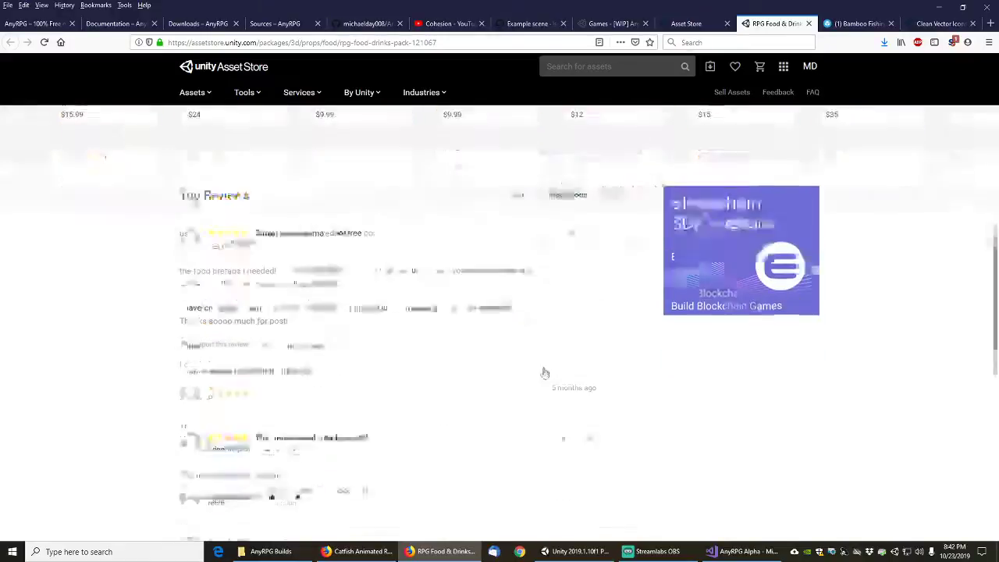
scroll(703, 354, "down", 6)
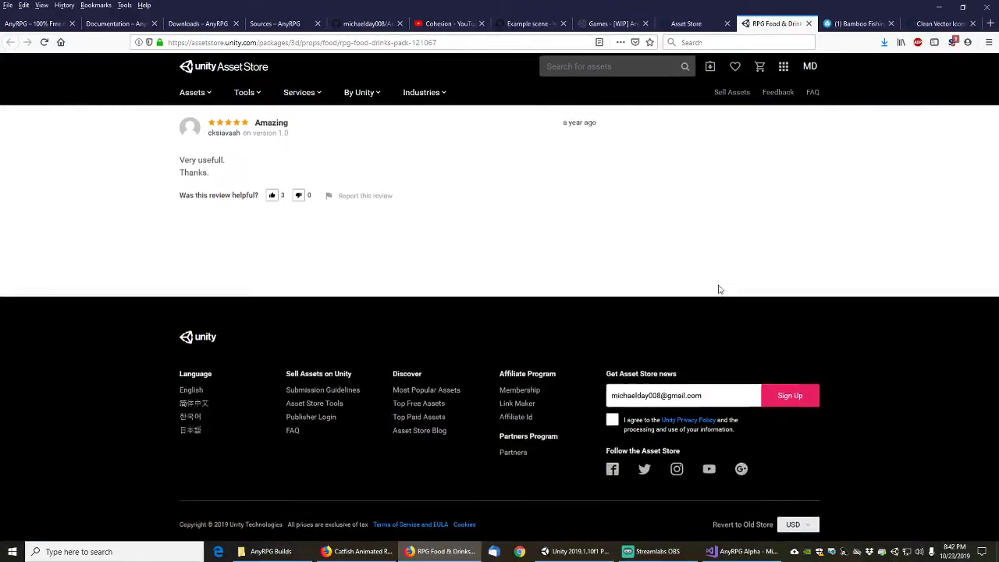
scroll(738, 370, "up", 3)
scroll(738, 370, "up", 15)
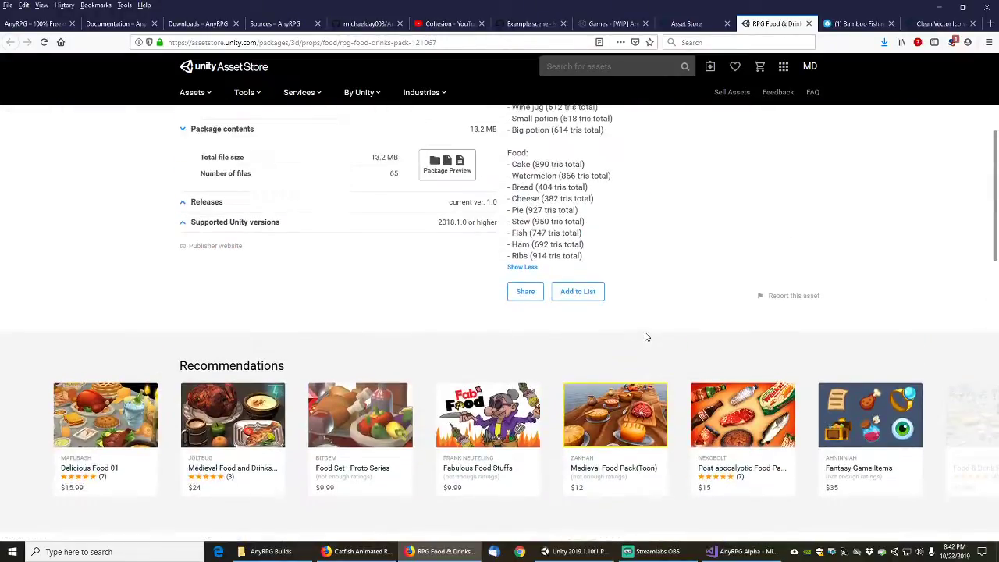
scroll(647, 273, "up", 1)
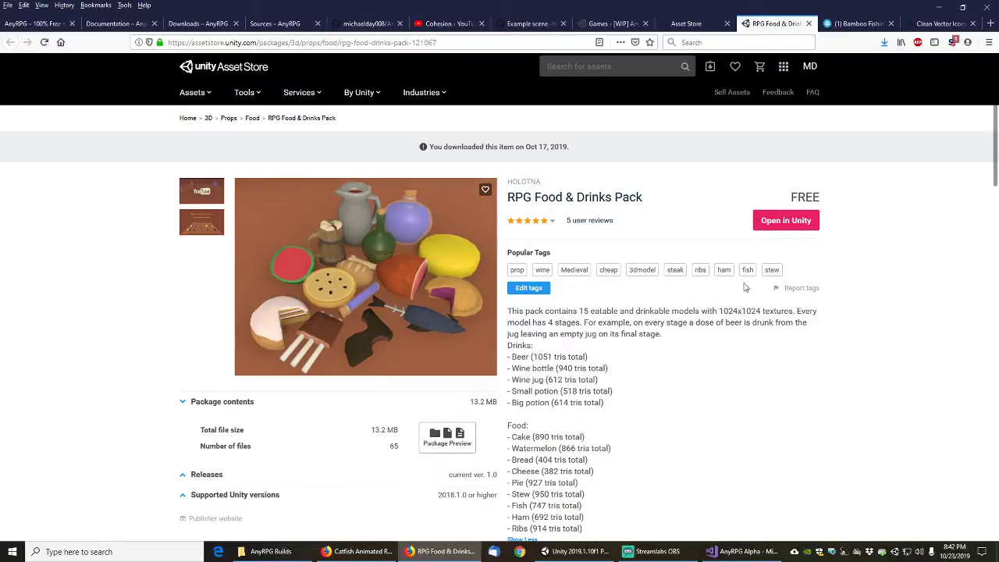
middle_click(769, 24)
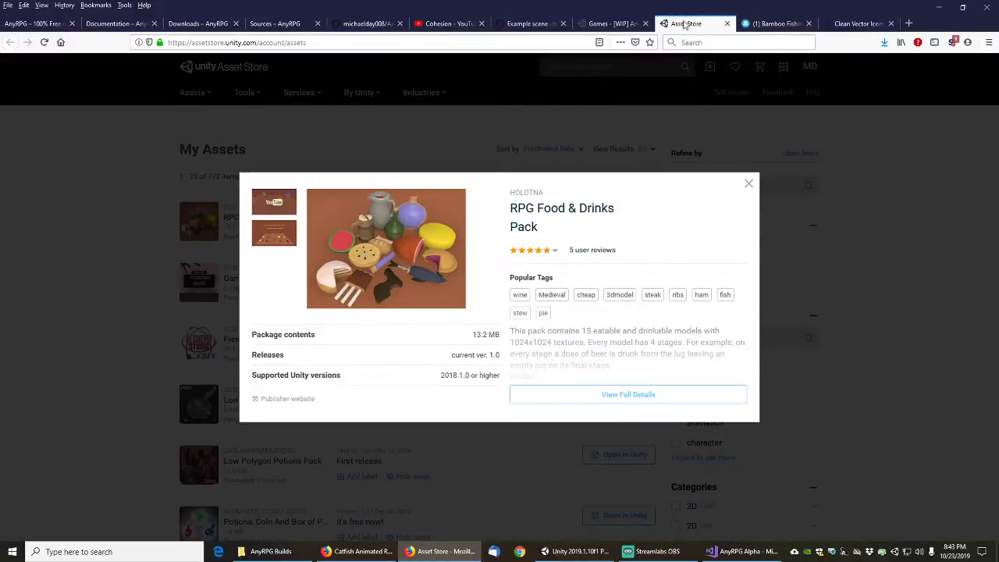
left_click(749, 184)
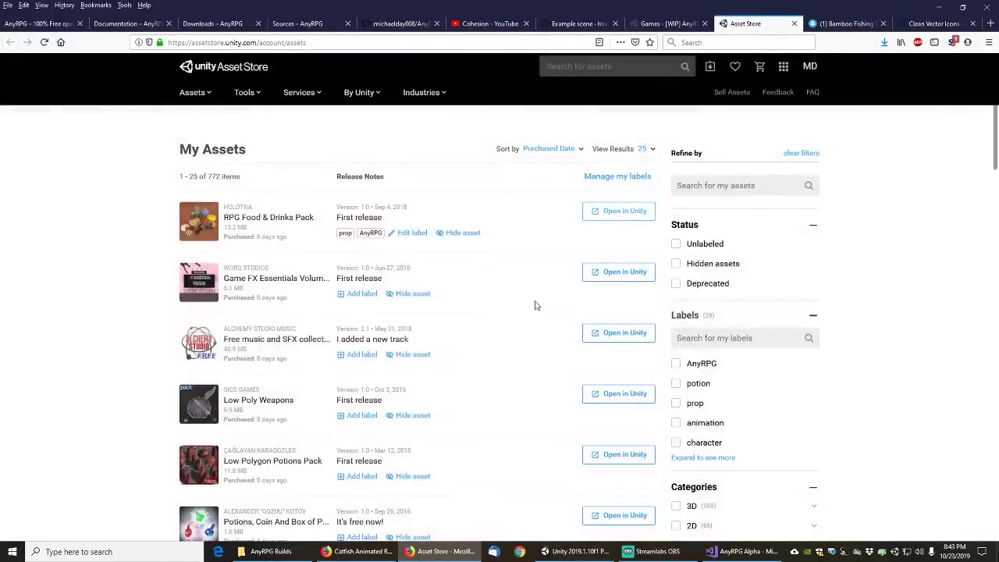
- Examine the UI, Icons, Animations and Audio asset tables on the AnyRPG Sources page
left_click(321, 23)
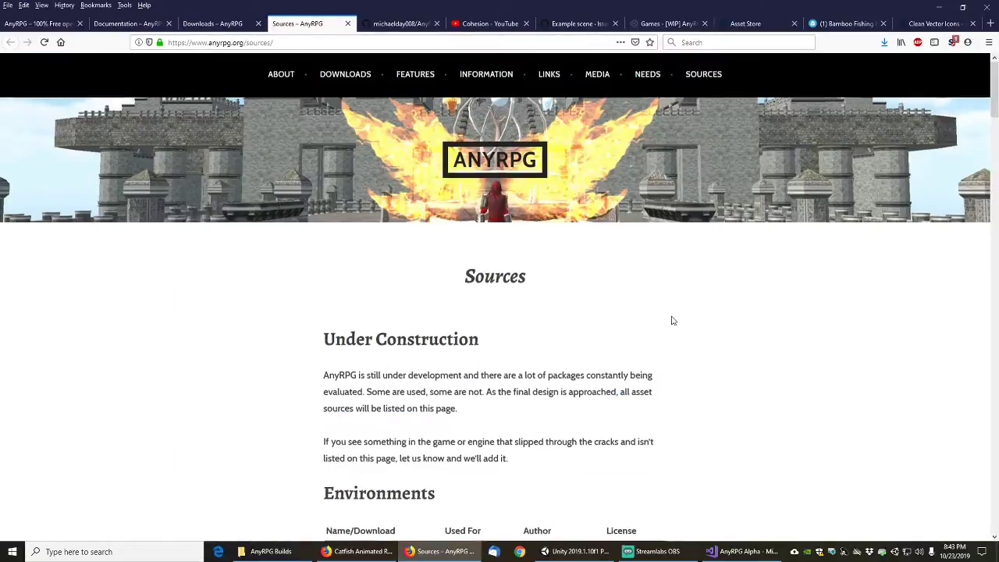
scroll(672, 319, "down", 15)
scroll(683, 301, "down", 20)
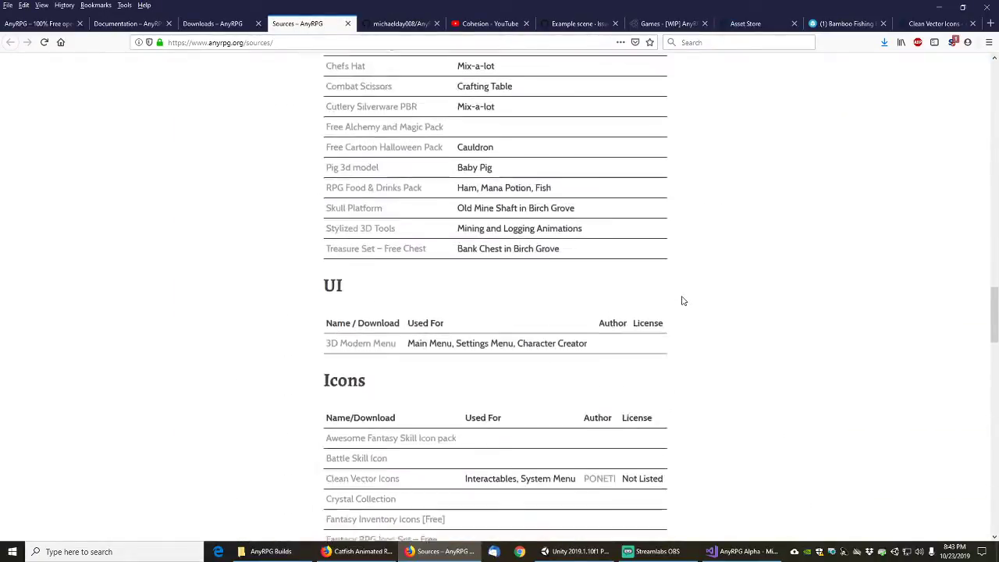
scroll(681, 301, "down", 5)
scroll(683, 299, "up", 15)
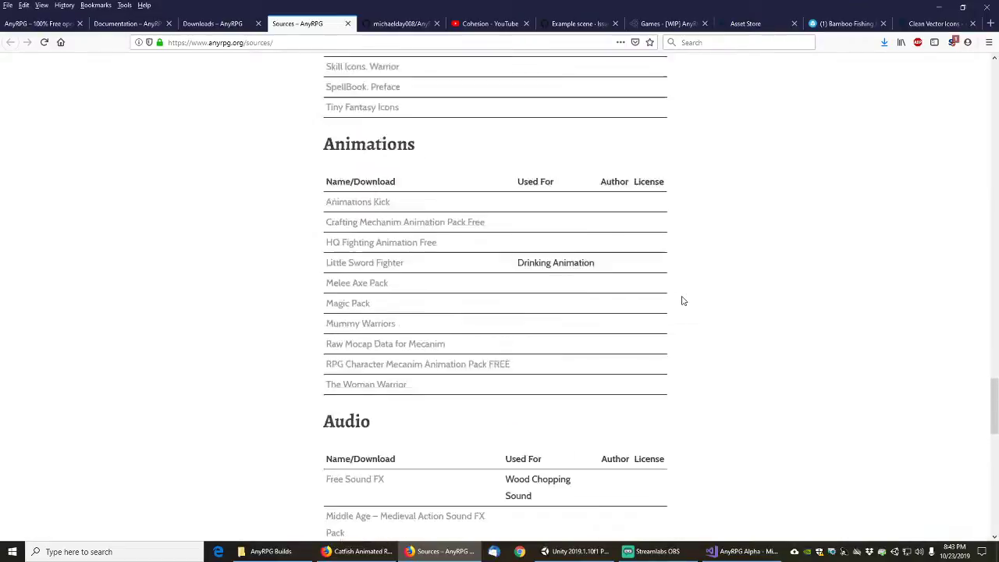
scroll(603, 125, "up", 1)
- Check the size of the My Assets list in the Asset Store and close the Bamboo Fishing Rod page
left_click(737, 24)
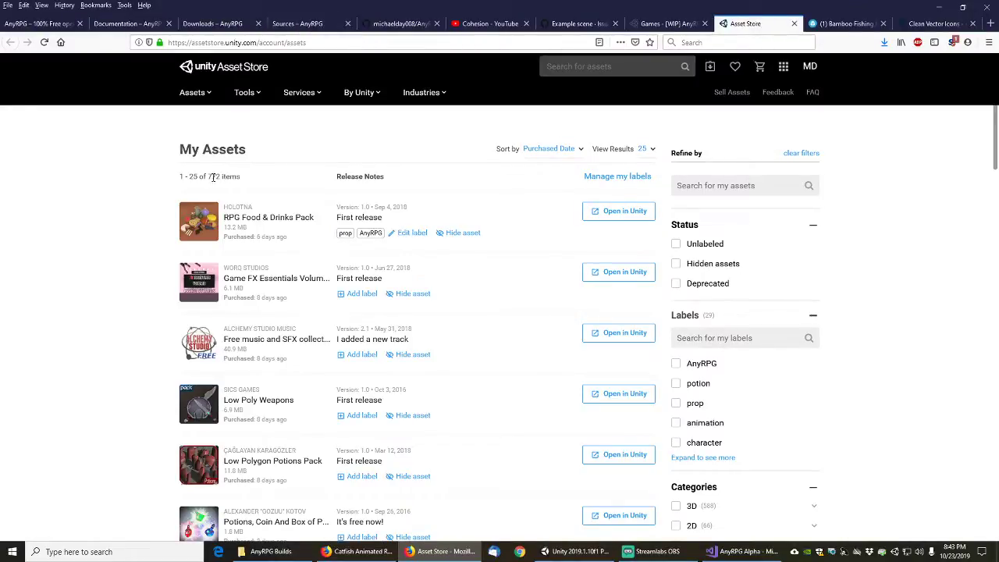
left_click(848, 24)
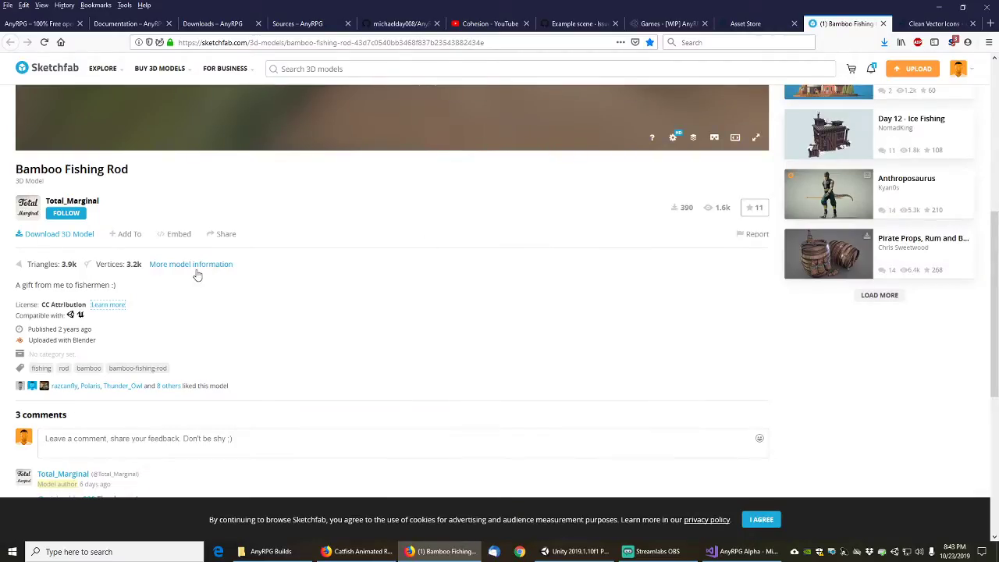
middle_click(843, 24)
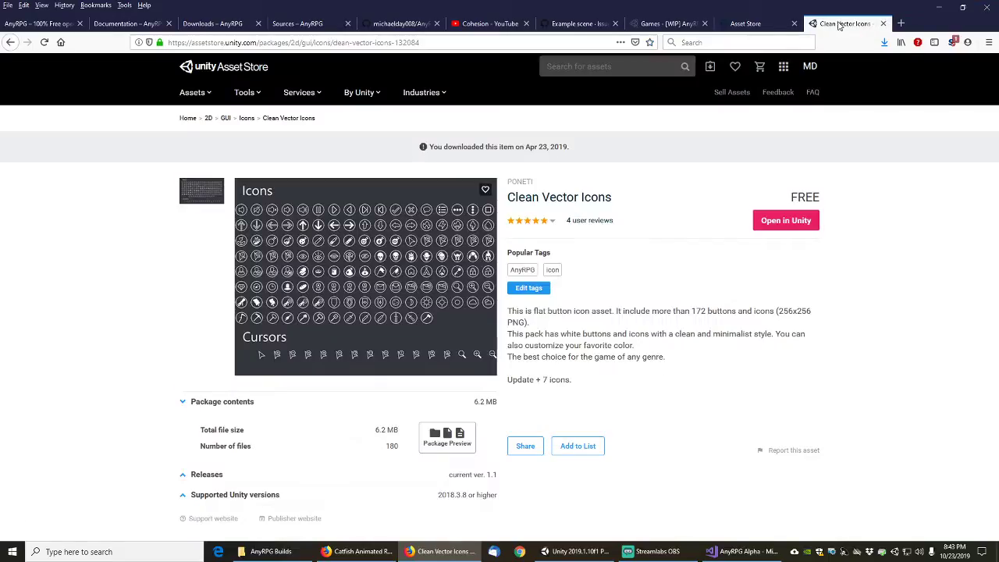
- Switch to Unity, expand the Core folder and the Engine Scenes folder, and show the contents of the LoadGameManager folder
left_click(577, 552)
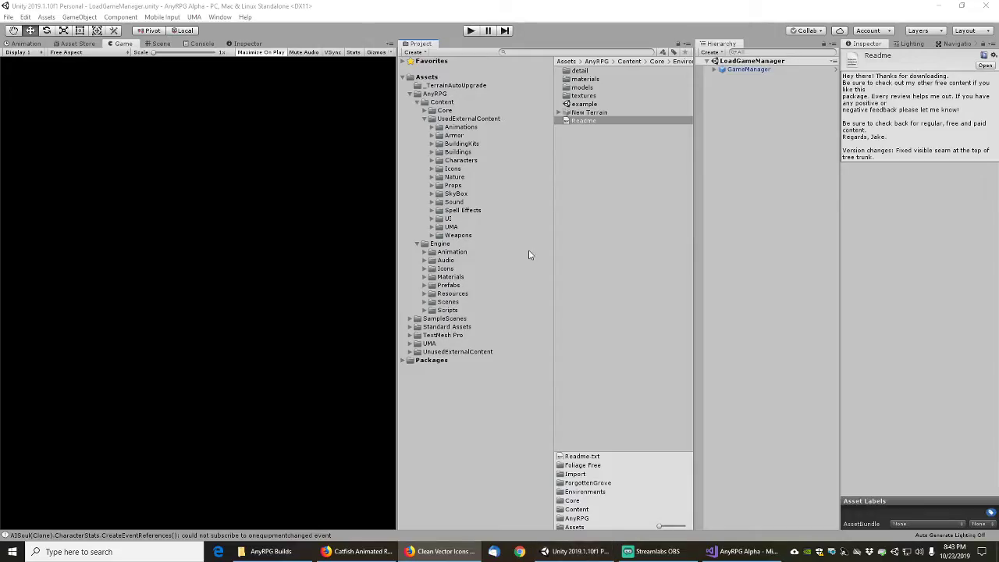
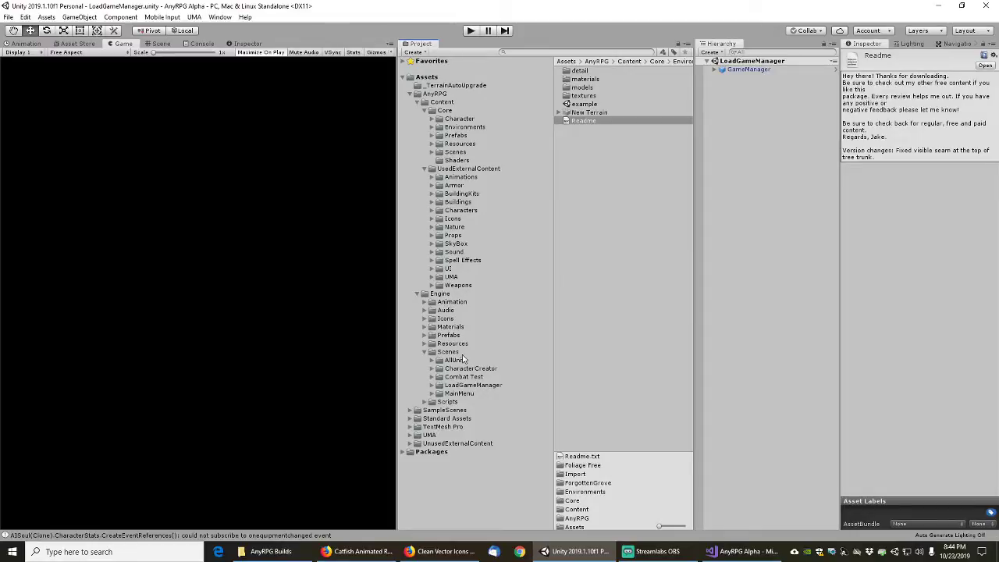
left_click(468, 386)
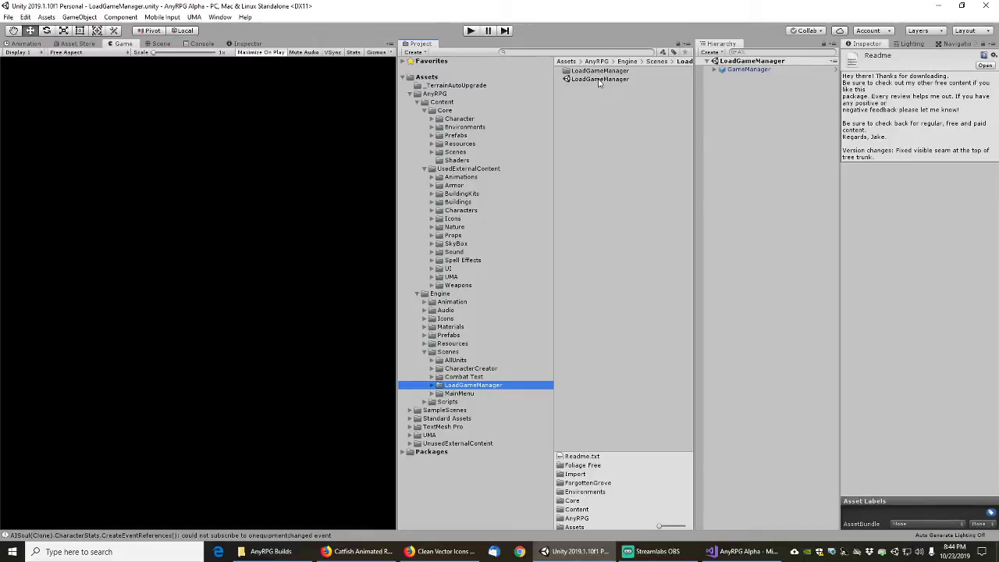
left_click_drag(600, 83, 740, 68)
- Select the GameManager object in the LoadGameManager scene and expand its Level Manager script settings
left_click(750, 70)
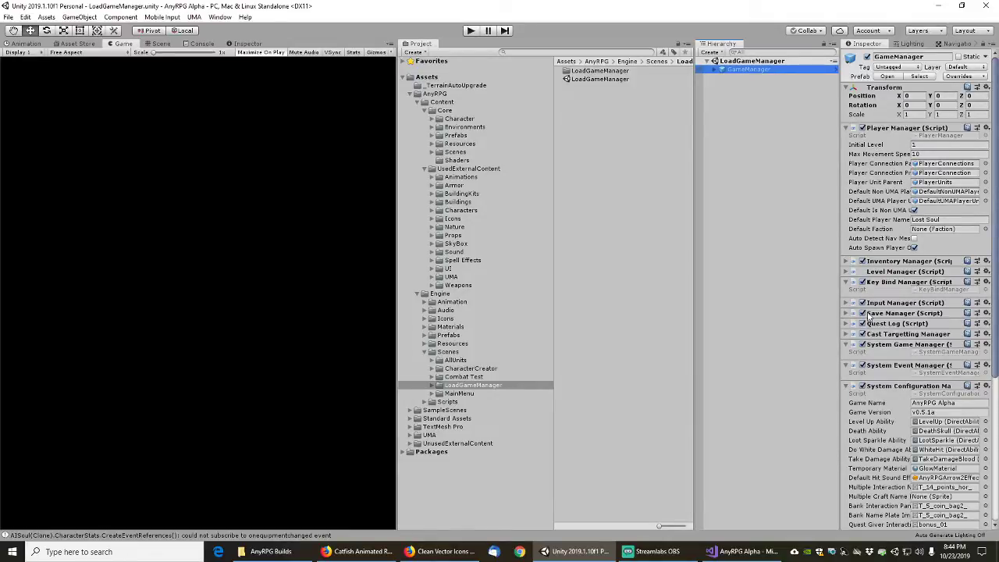
left_click(848, 273)
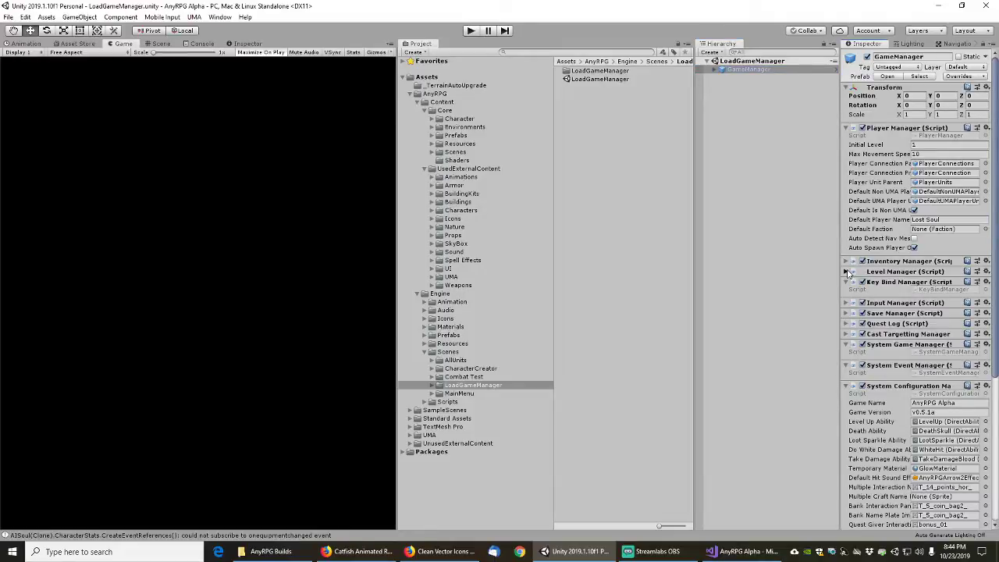
left_click(847, 271)
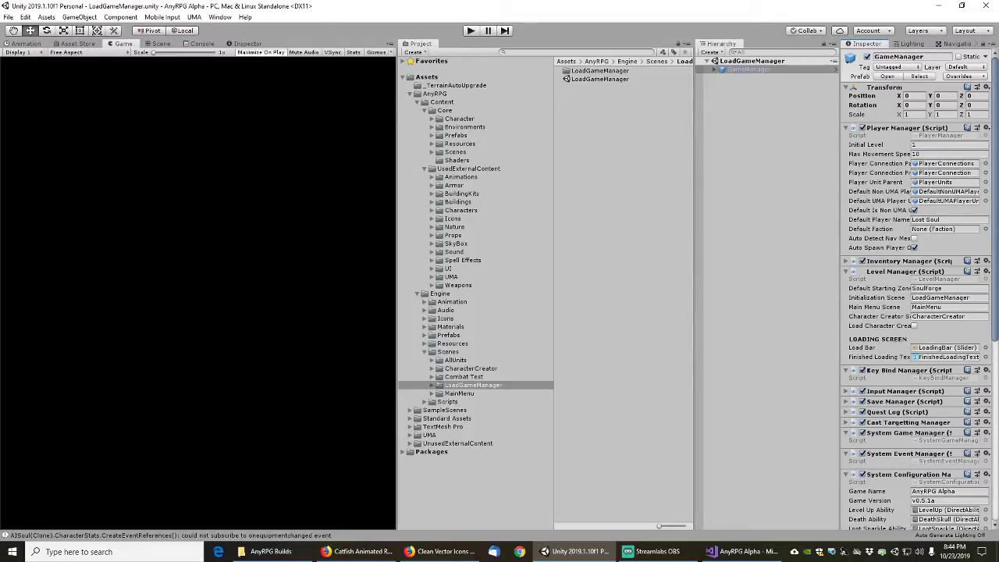
- Open the Build Settings, examine the order of the Scenes In Build list, and close them
left_click(8, 17)
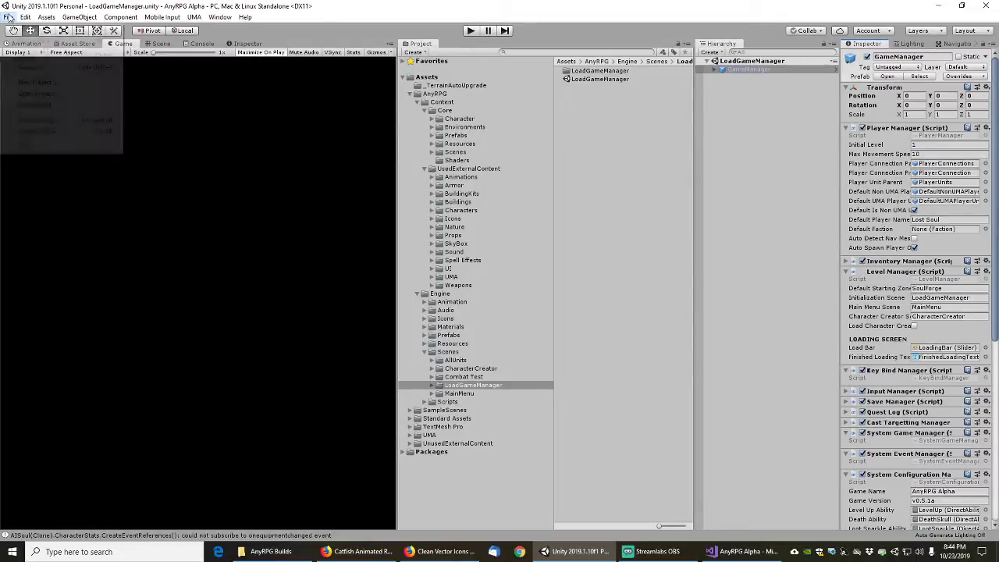
left_click(39, 121)
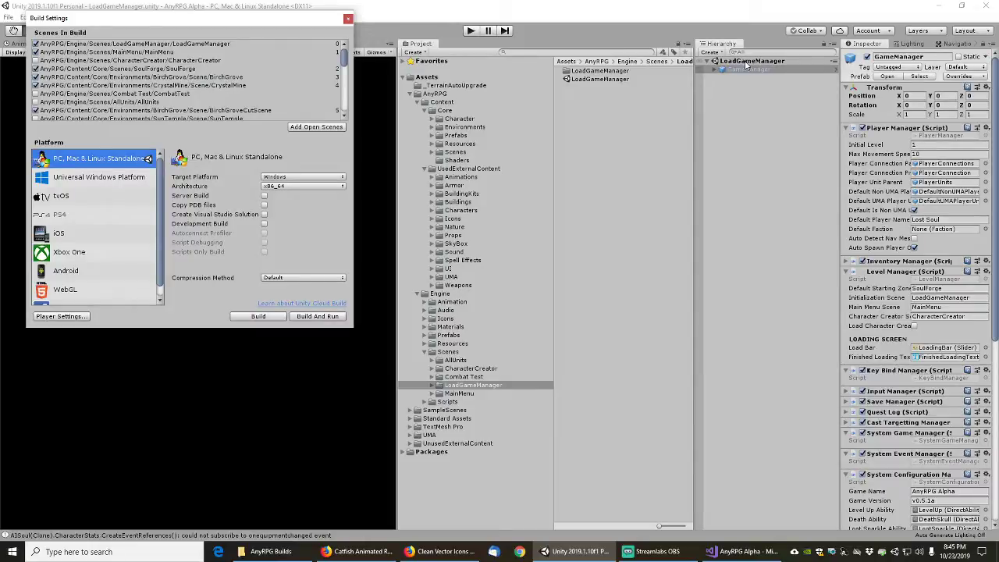
left_click(348, 19)
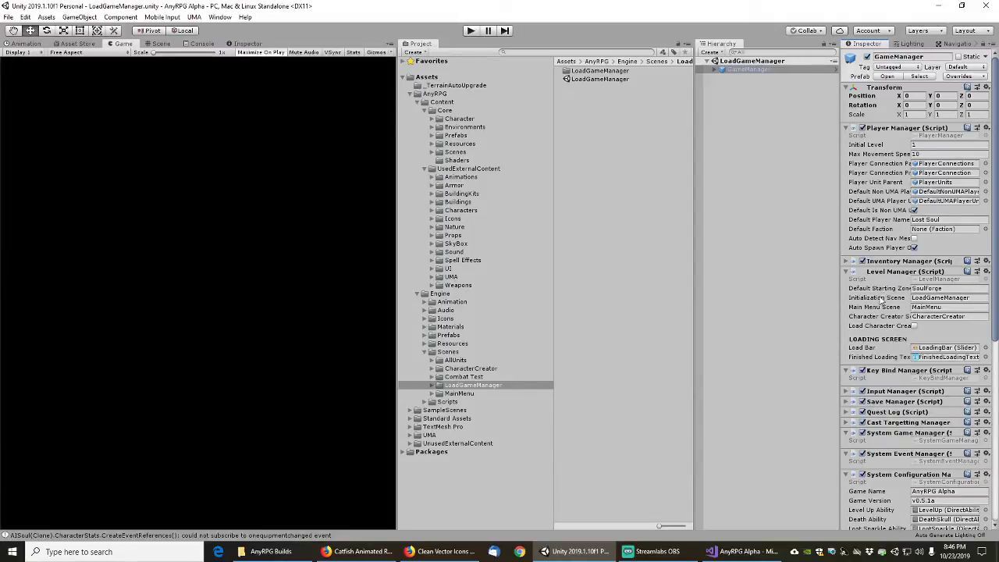
- Review the Level Manager's scene settings and browse the AllUnits and LoadGameManager folders within the Engine scenes
scroll(882, 301, "down", 3)
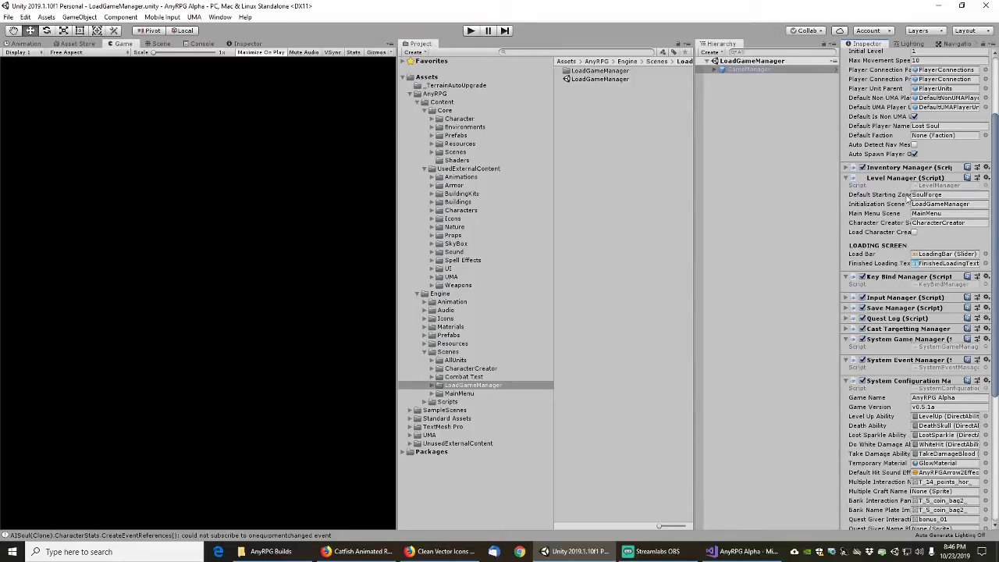
left_click(450, 352)
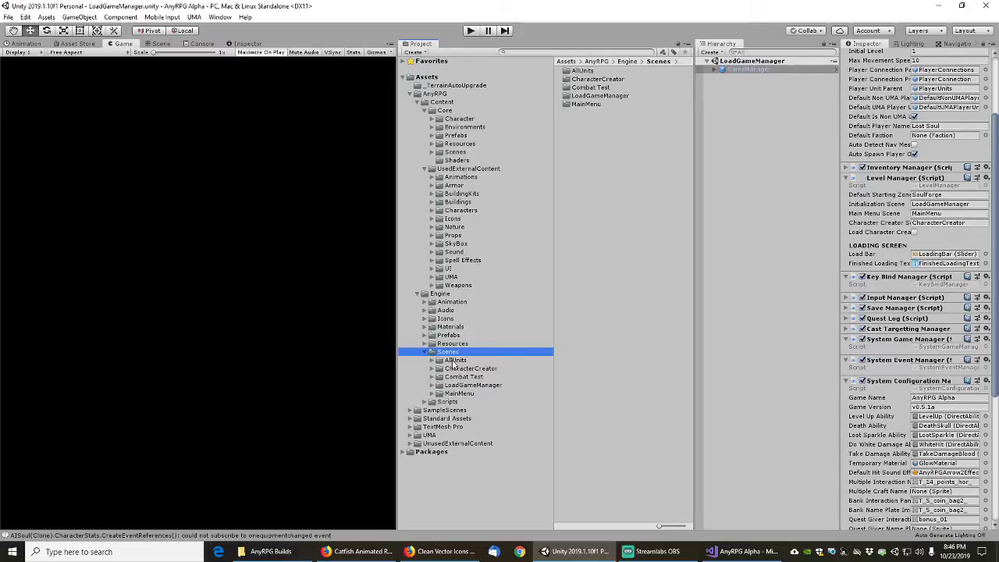
left_click(456, 361)
left_click(454, 352)
left_click(462, 386)
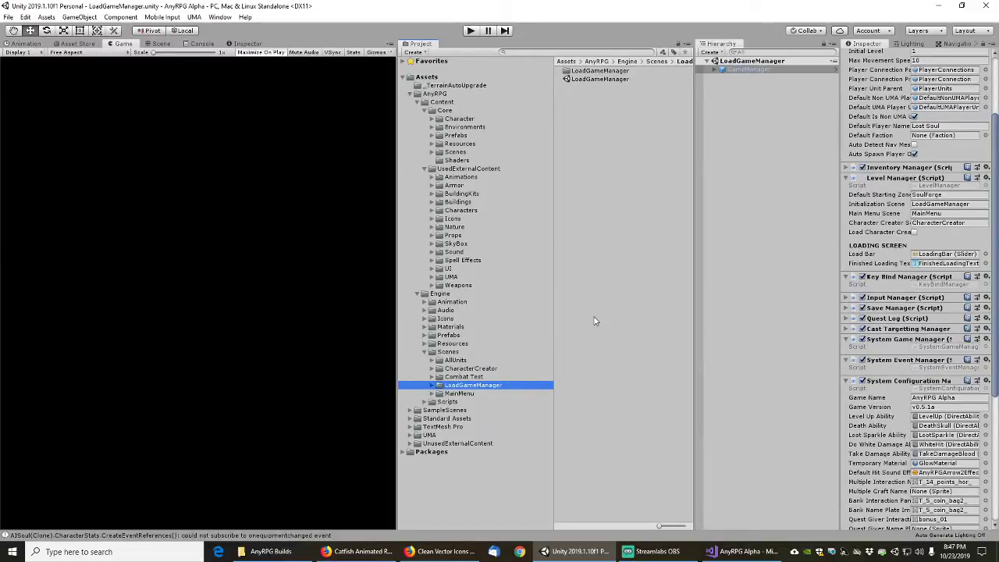
- Duplicate the LoadGameManager folder inside the Engine Scenes folder
left_click(461, 378)
left_click(466, 386)
key("ctrl+d")
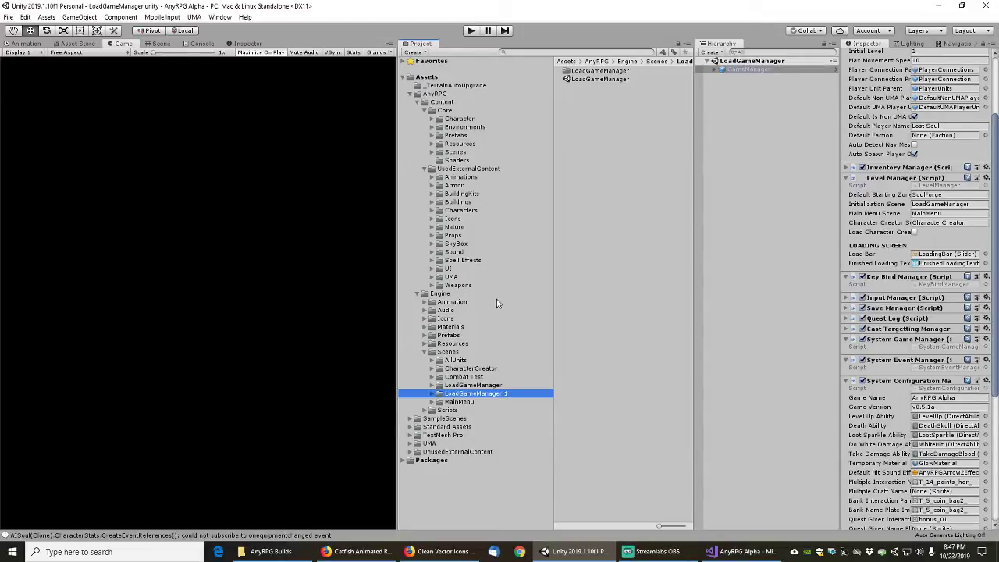
- Rename the duplicated LoadGameManager folder in the Engine scenes as ExampleLoadGameManager
left_click(426, 111)
left_click(425, 119)
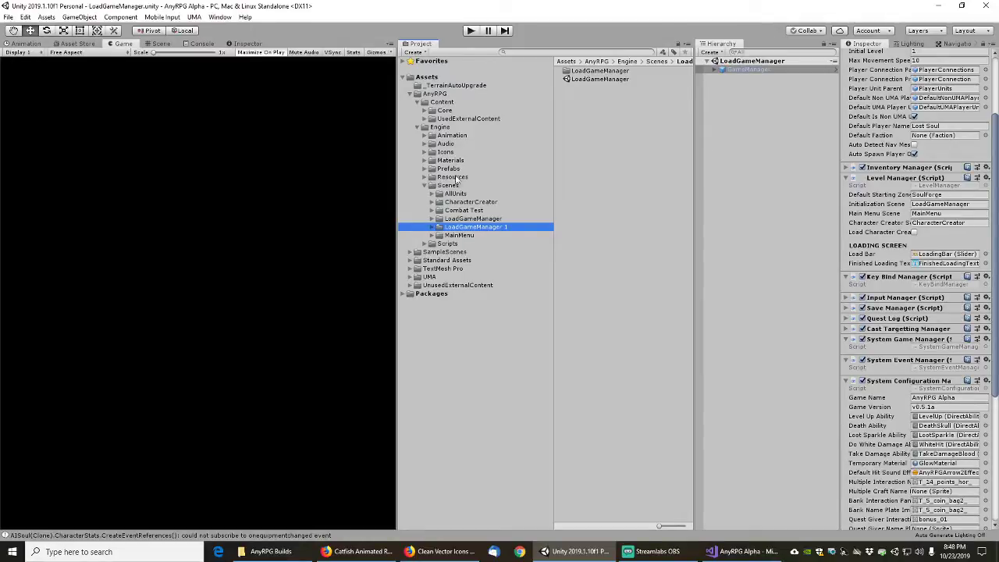
left_click(463, 219)
left_click(461, 228)
key("F2")
key("End")
key("BackSpace")
key("BackSpace")
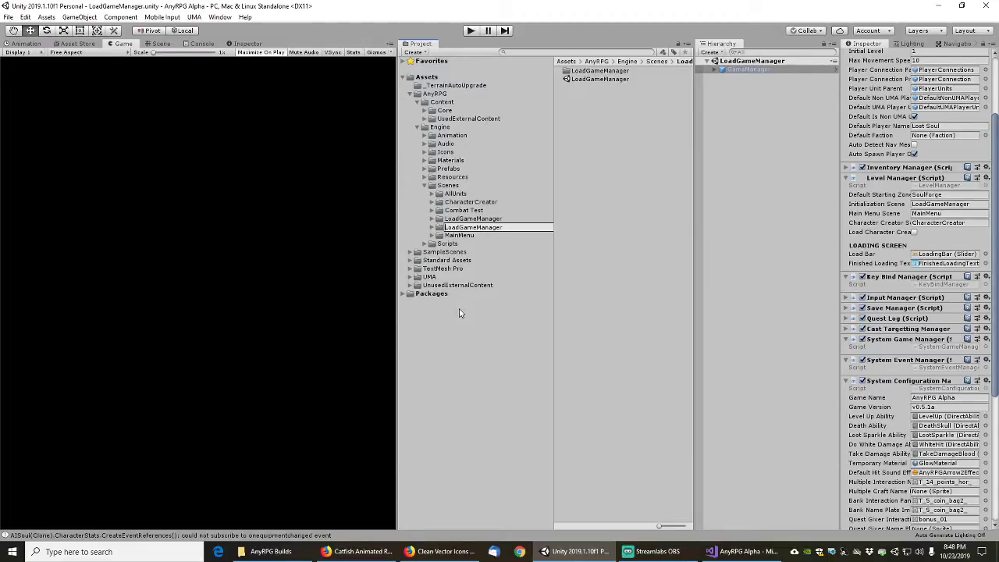
key("Home")
type("Example")
key("Return")
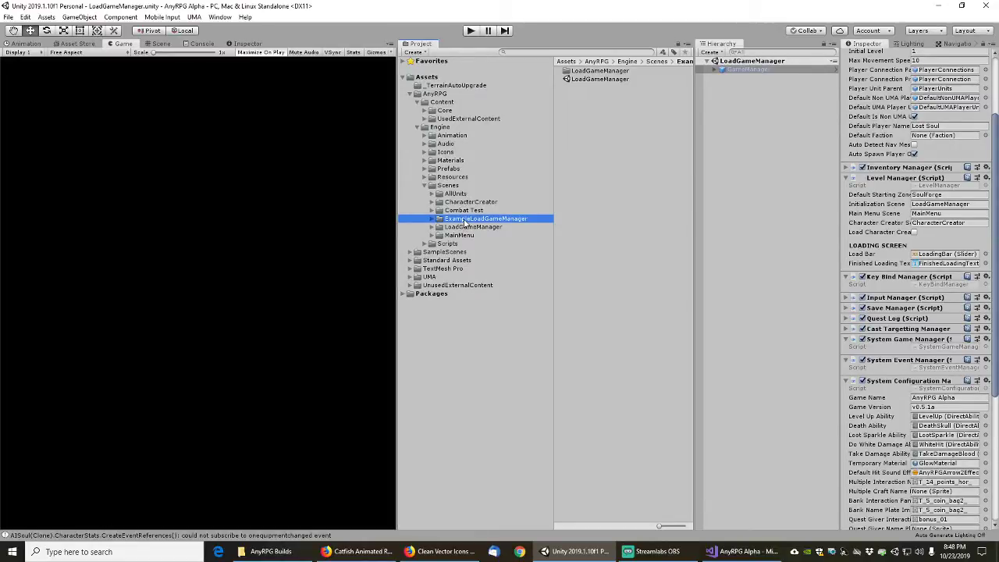
- Create a new folder named Example inside the AnyRPG folder
left_click(441, 127)
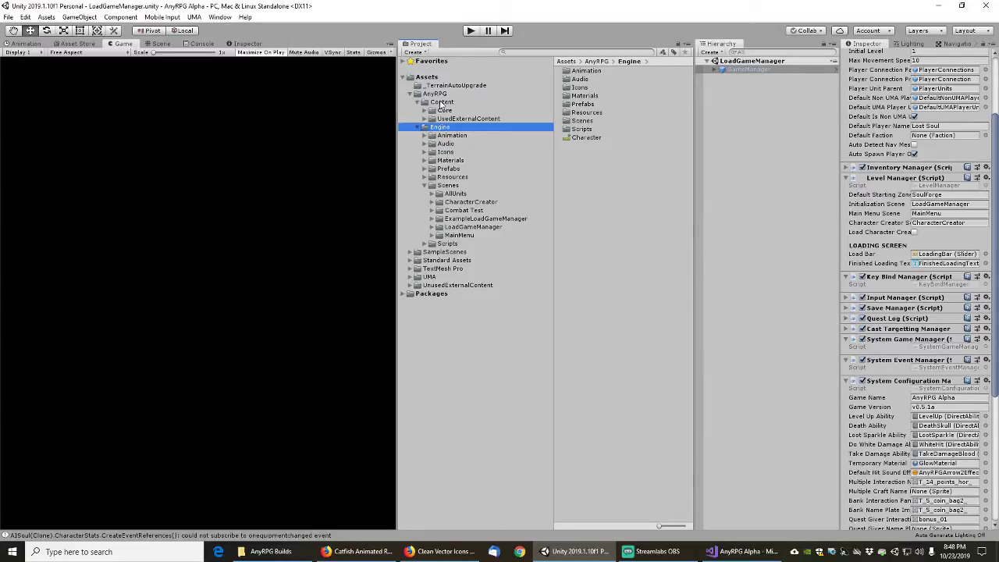
left_click(417, 102)
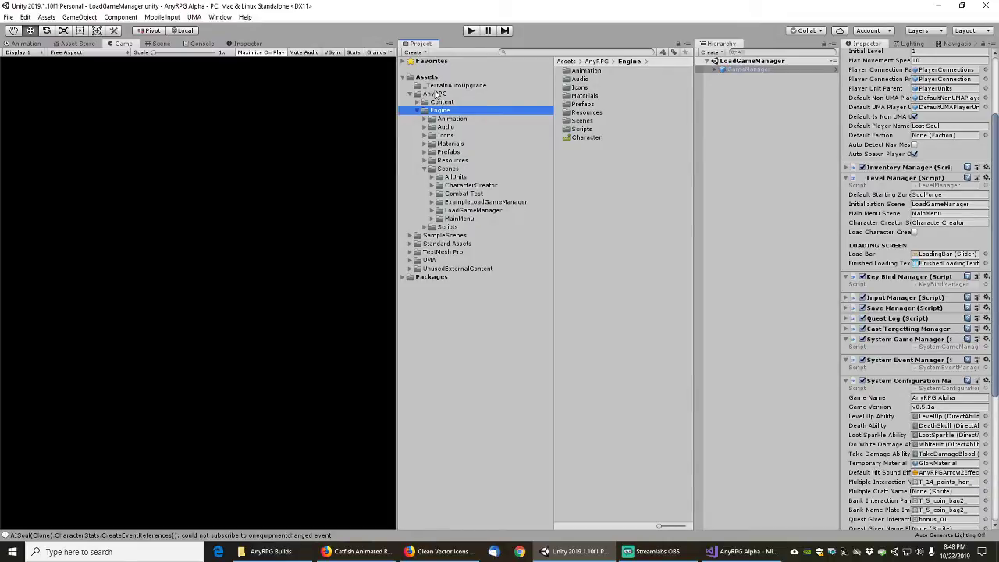
left_click(434, 94)
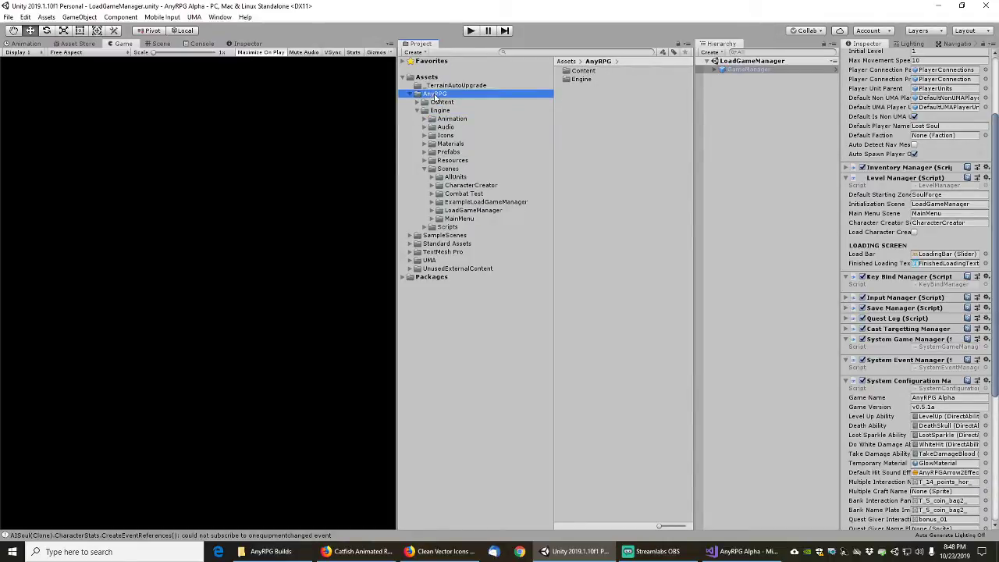
right_click(435, 95)
mouse_move(468, 100)
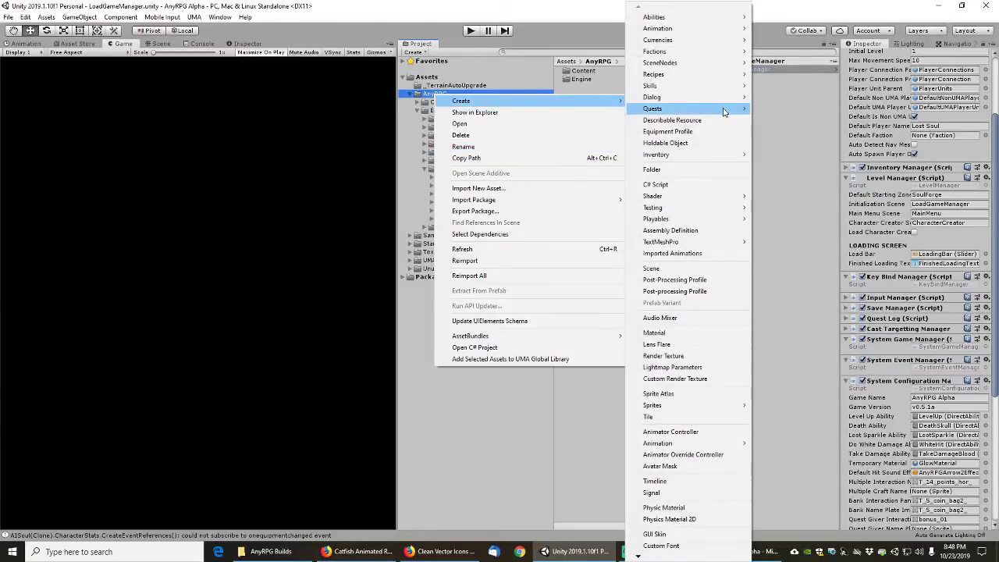
left_click(668, 170)
type("E")
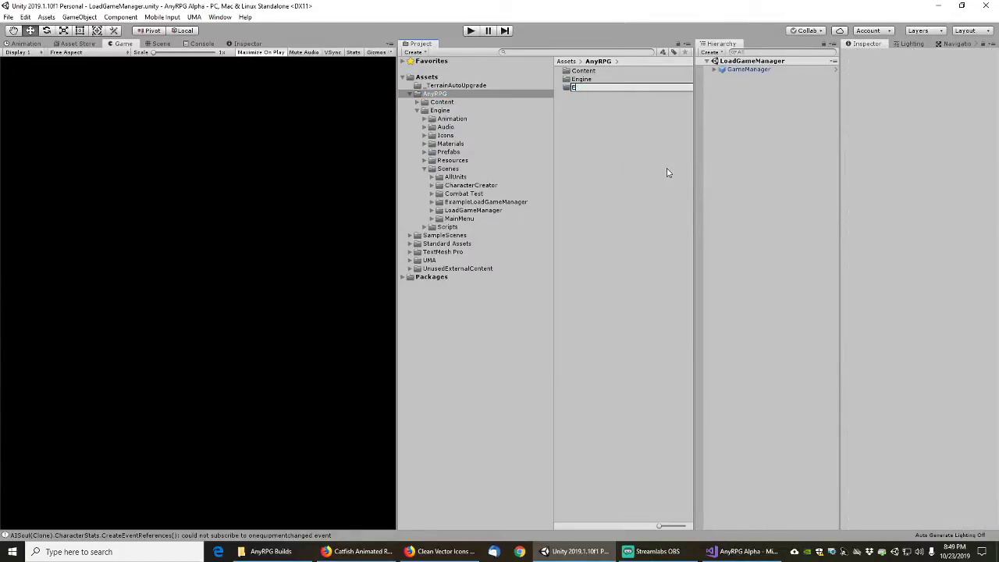
type("xample")
key("Return")
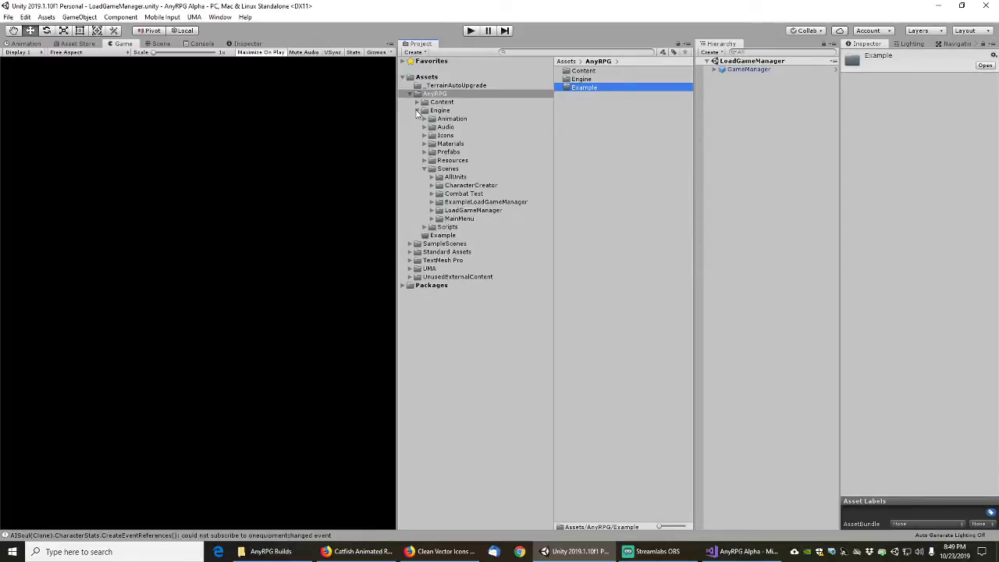
- Create a folder named Scenes inside the new Example folder
left_click(445, 237)
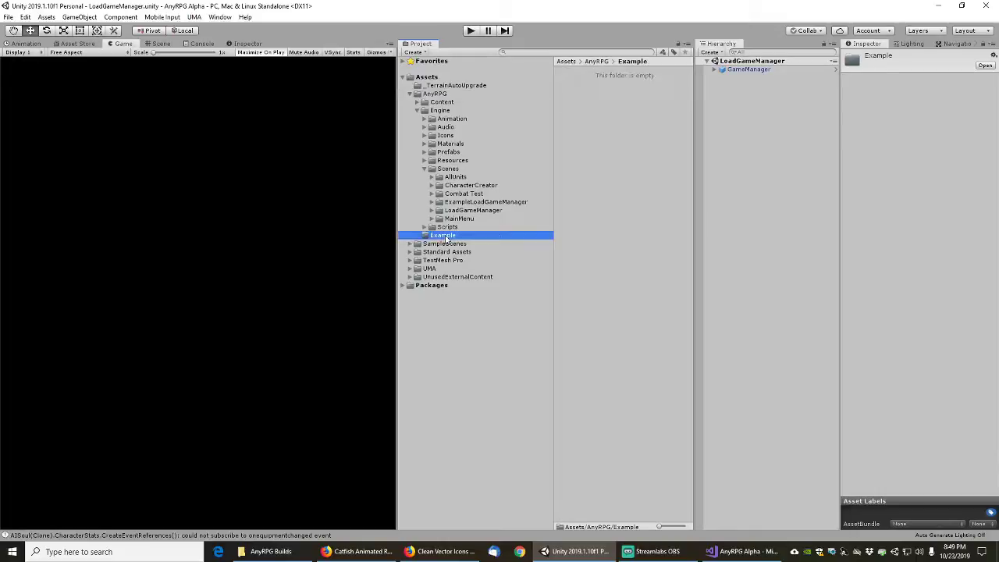
right_click(576, 112)
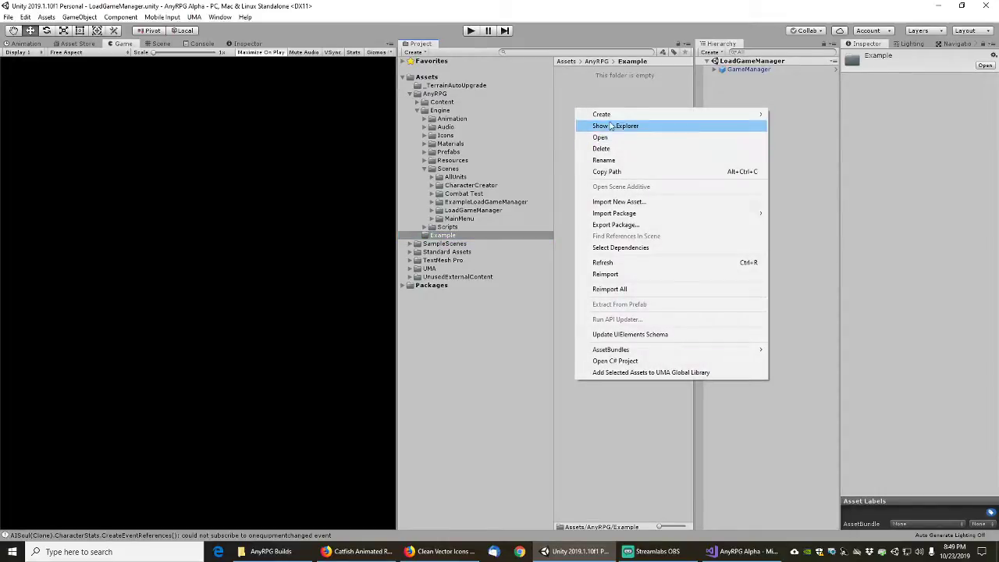
mouse_move(609, 115)
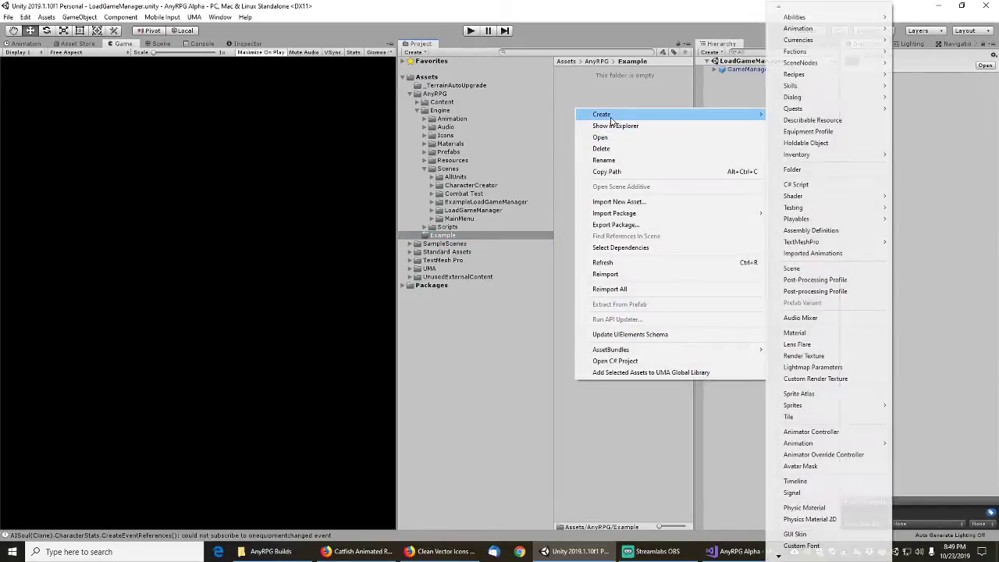
left_click(813, 170)
type("S")
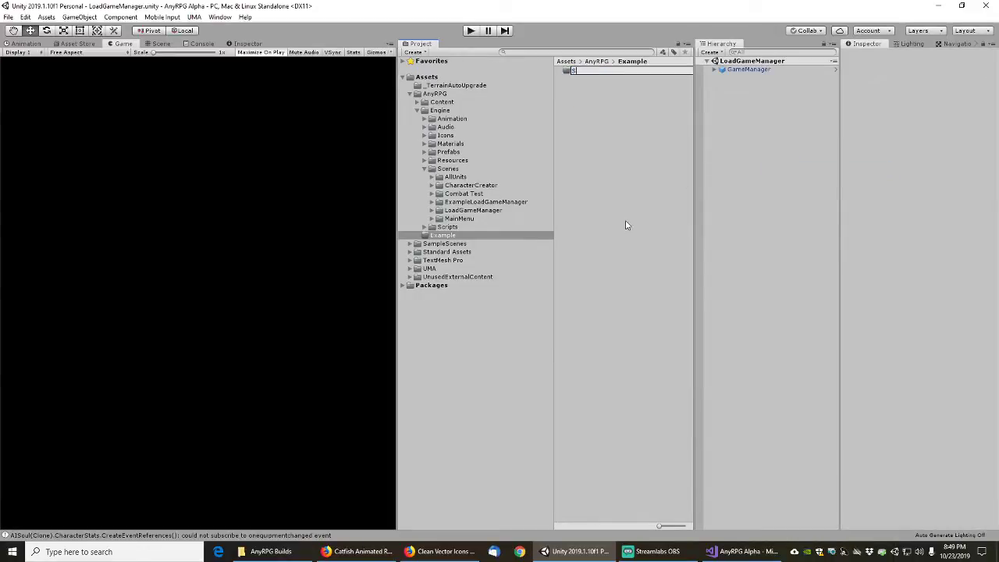
type("cenes")
key("Return")
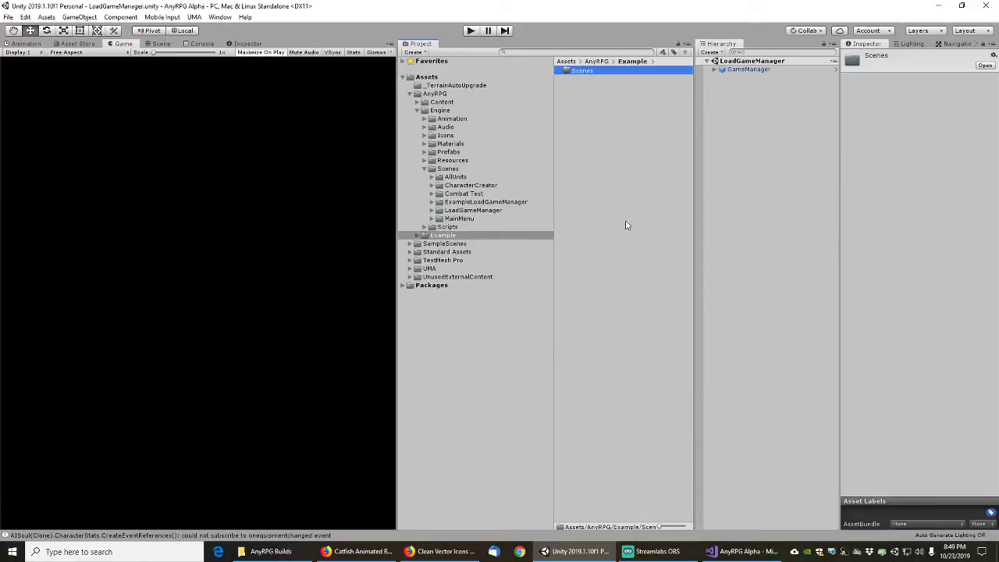
- Move the ExampleLoadGameManager folder from the Engine scenes into Example's Scenes folder and show that folder's contents
left_click(417, 235)
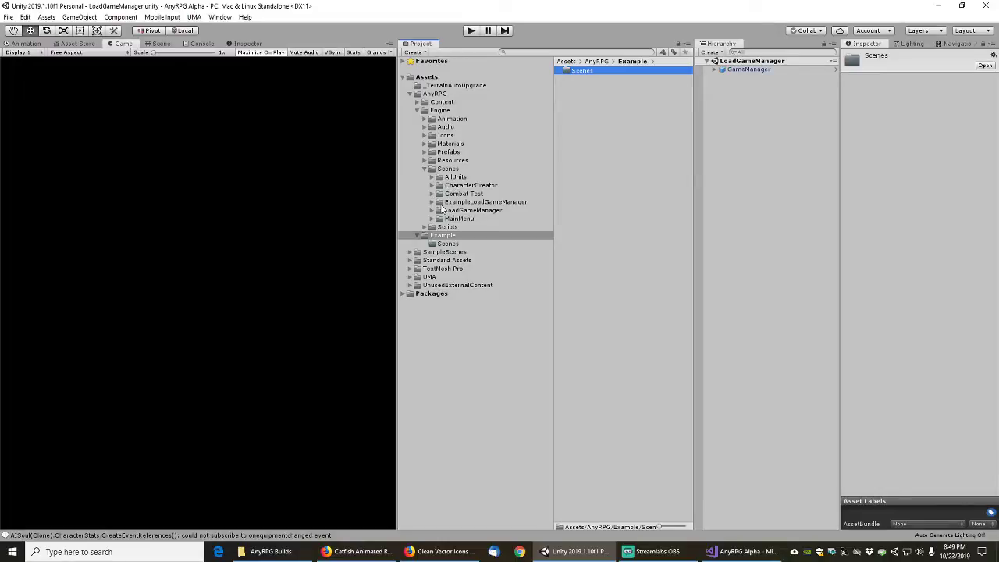
left_click(442, 203)
left_click_drag(442, 202, 450, 246)
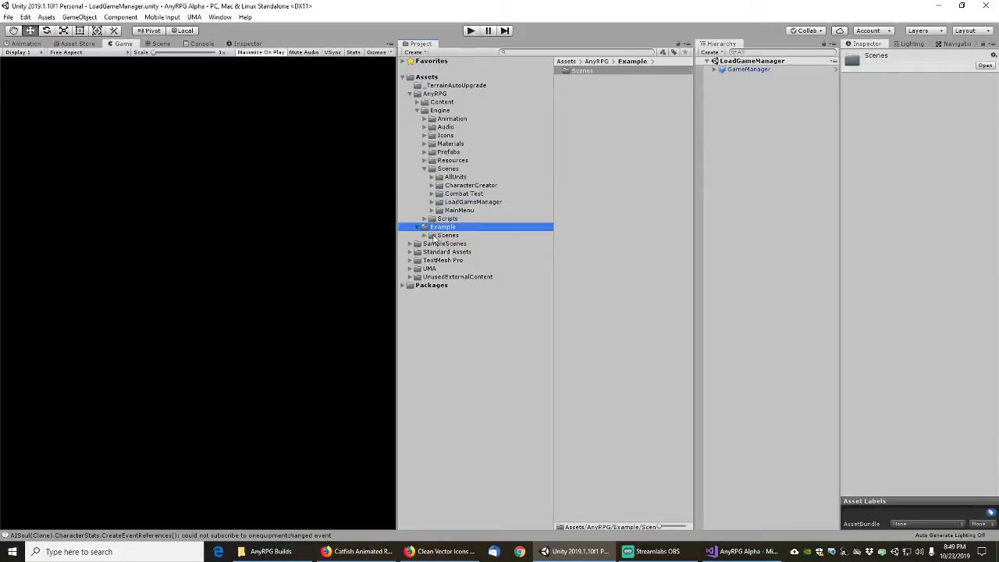
left_click(432, 235)
left_click(450, 235)
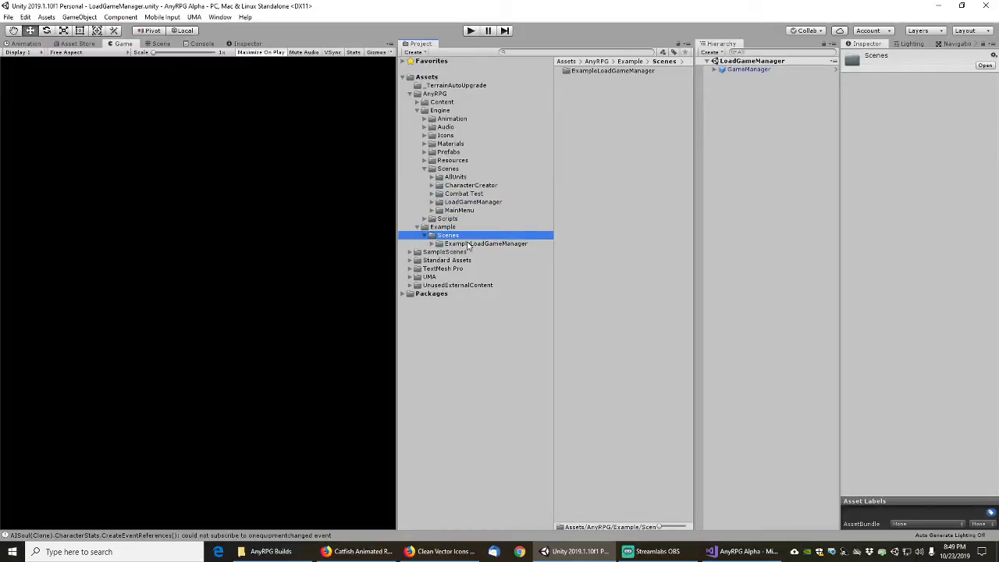
- Rename the LoadGameManager scene file inside the ExampleLoadGameManager folder as ExampleLoadGameManager
left_click(476, 244)
left_click(593, 79)
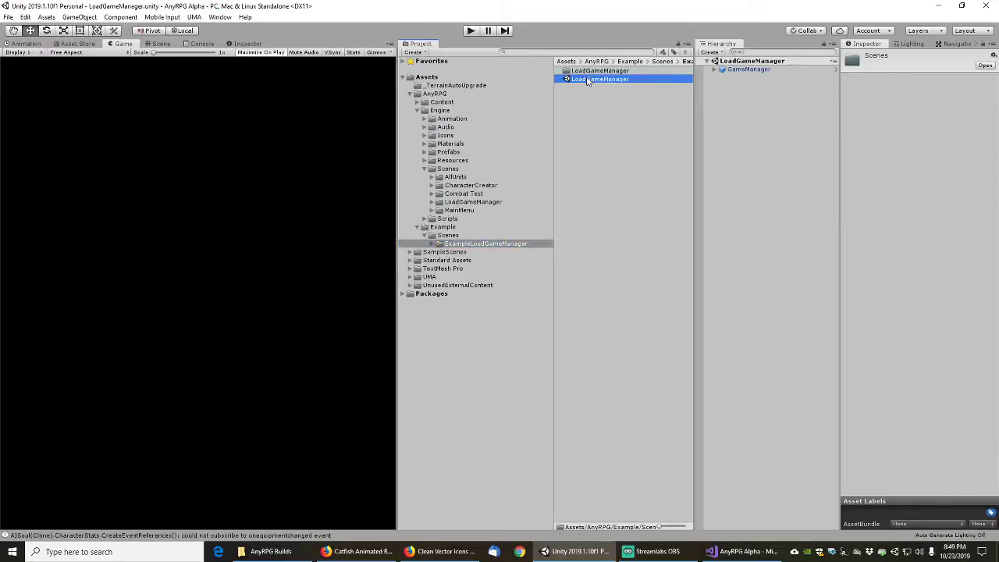
key("F2")
type("Example")
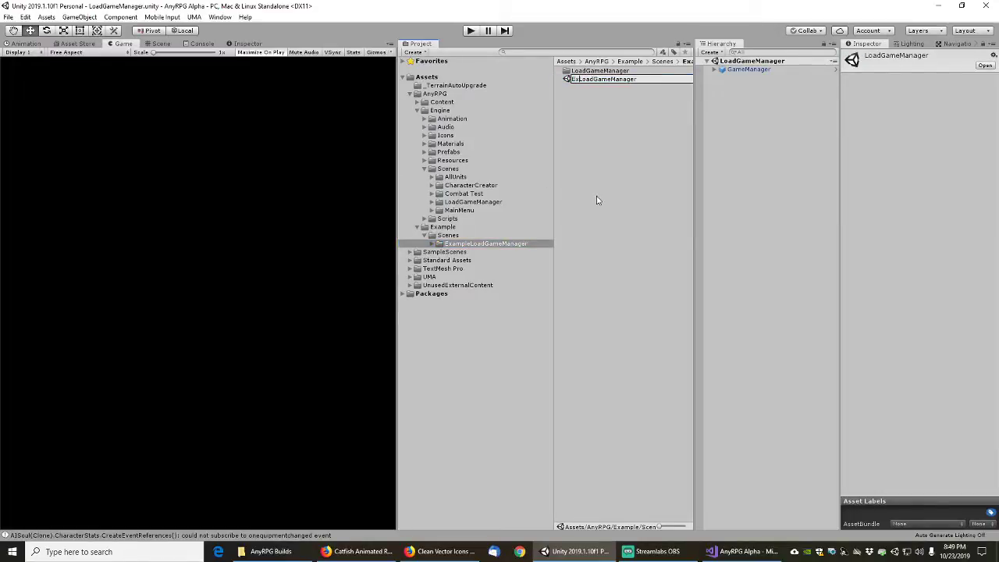
key("Return")
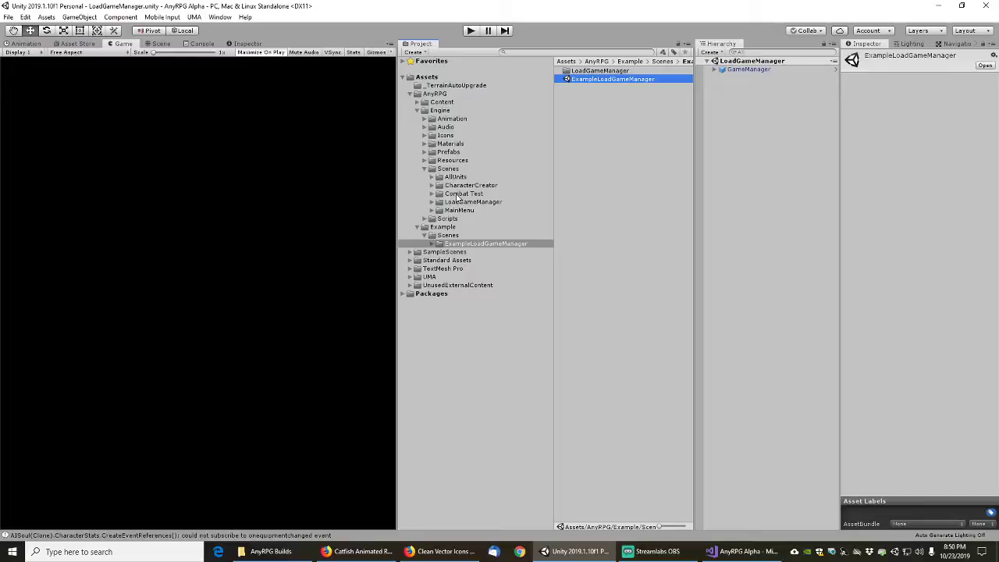
- Move the Combat Test folder from the Engine scenes into Example's Scenes folder, and open the AllUnits scene
left_click(461, 195)
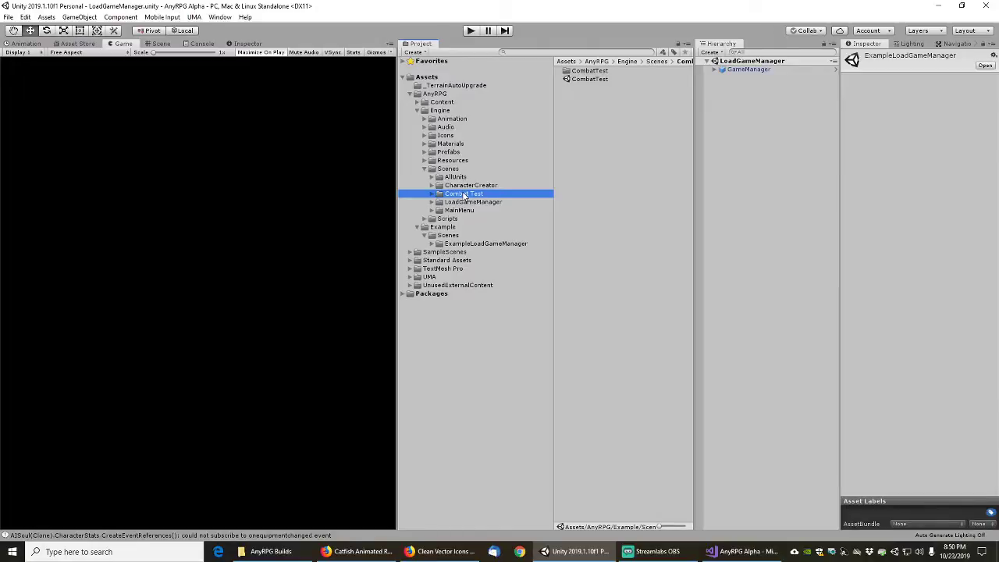
left_click_drag(465, 196, 451, 241)
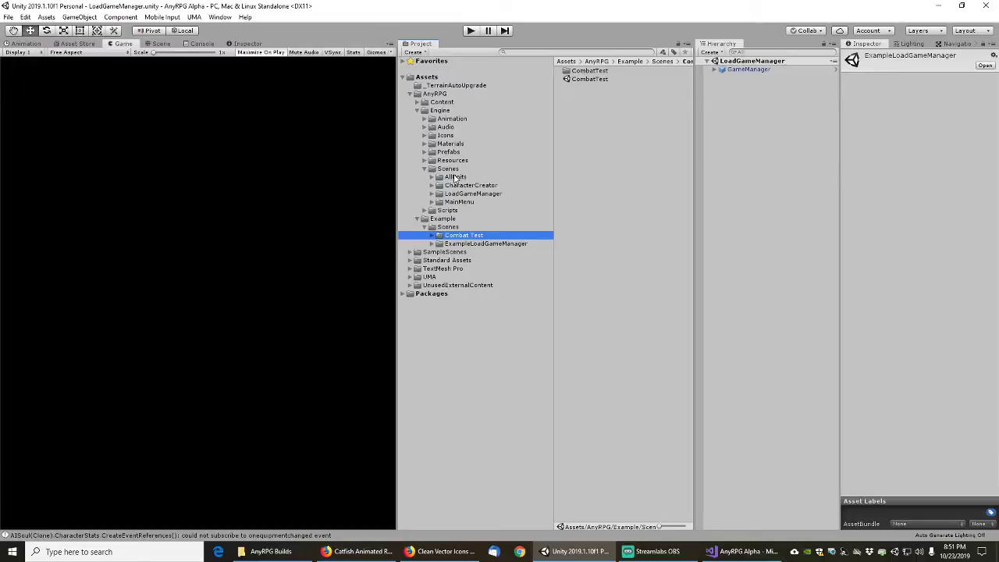
left_click(458, 177)
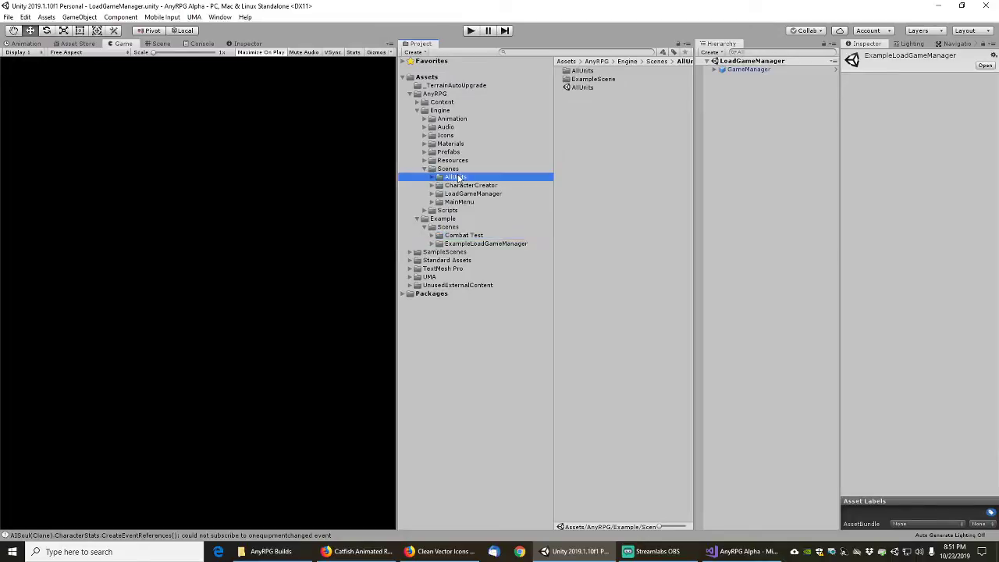
left_click(580, 88)
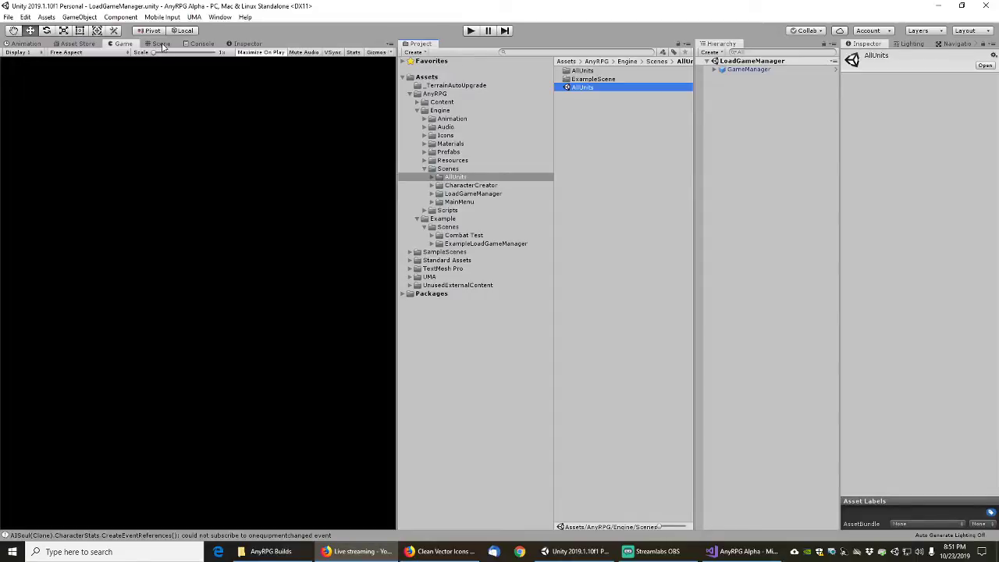
- Open Task Manager with full details, check the computer's CPU performance, and minimize it
right_click(789, 557)
left_click(878, 506)
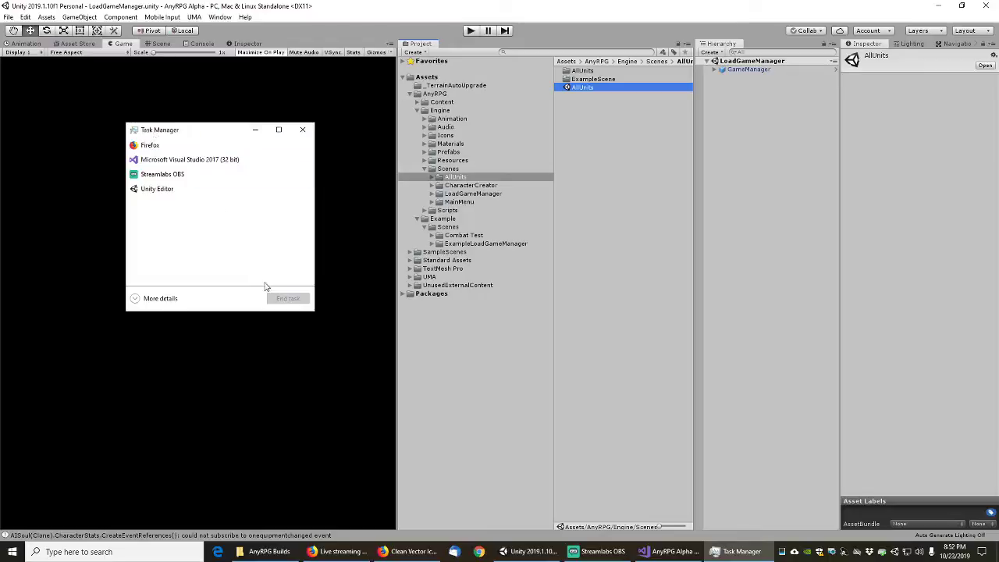
left_click(159, 299)
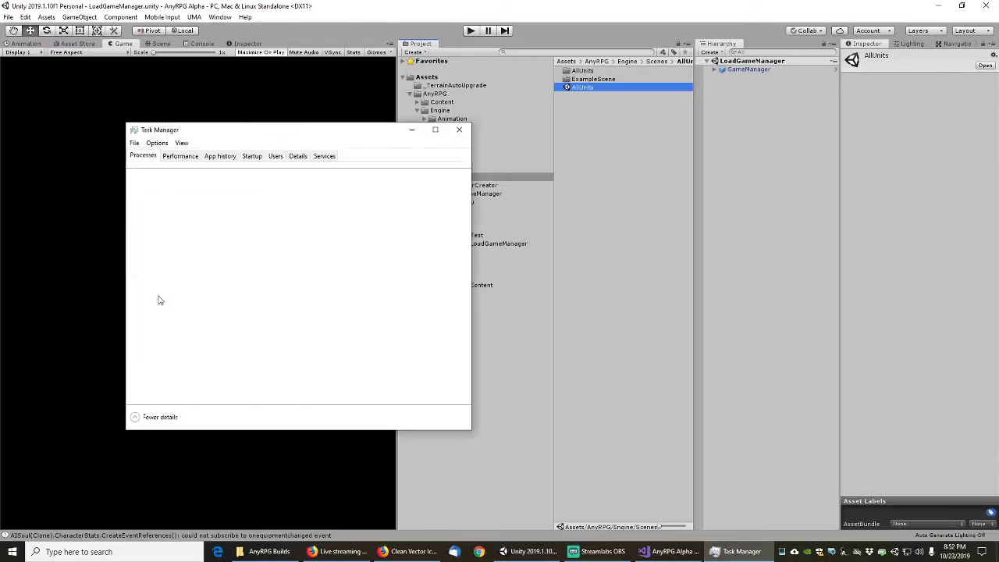
left_click(184, 156)
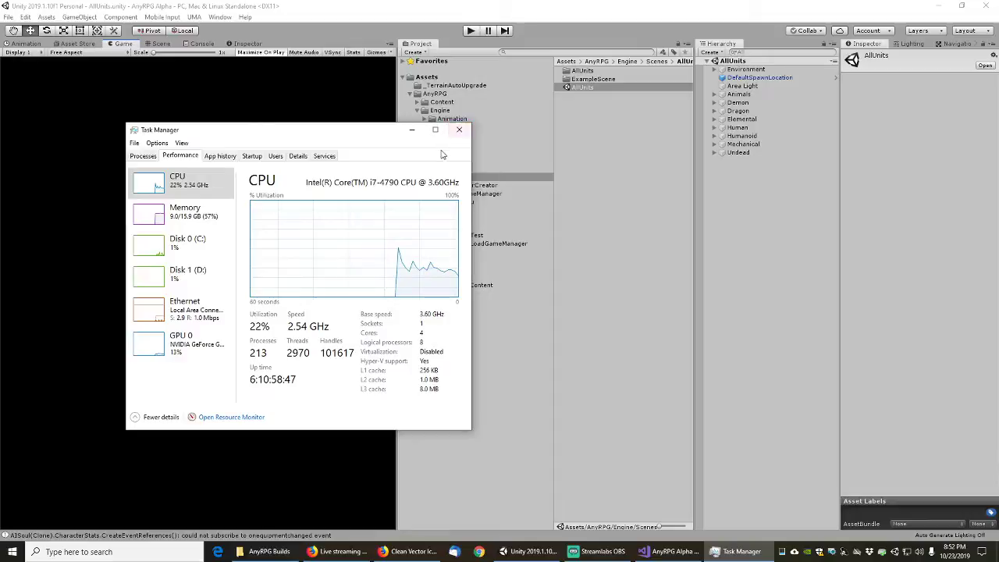
left_click(411, 130)
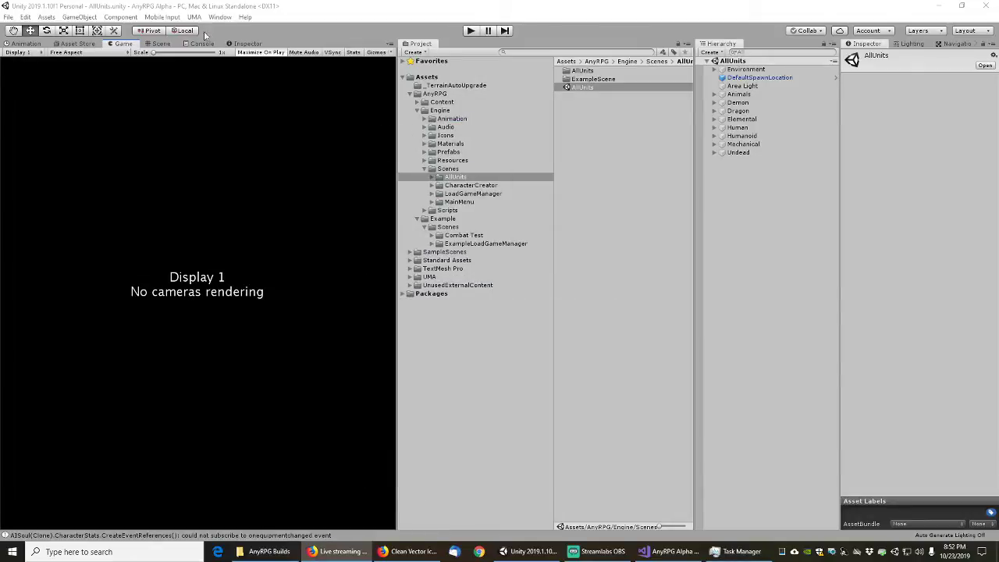
- Frame the Animals group of the AllUnits scene in the Scene view and examine the units laid out on the ground
left_click(161, 44)
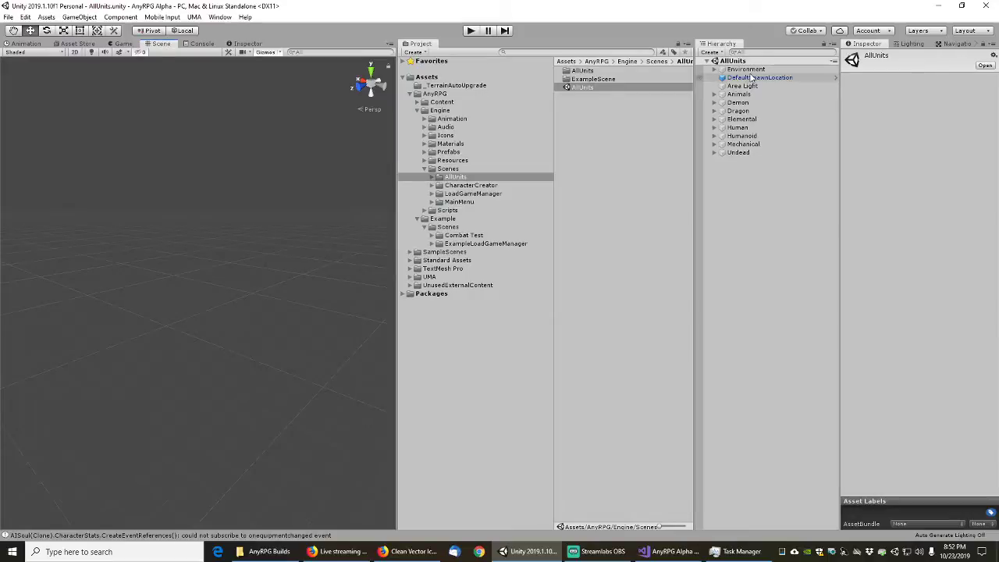
left_click(738, 93)
scroll(187, 367, "up", 3)
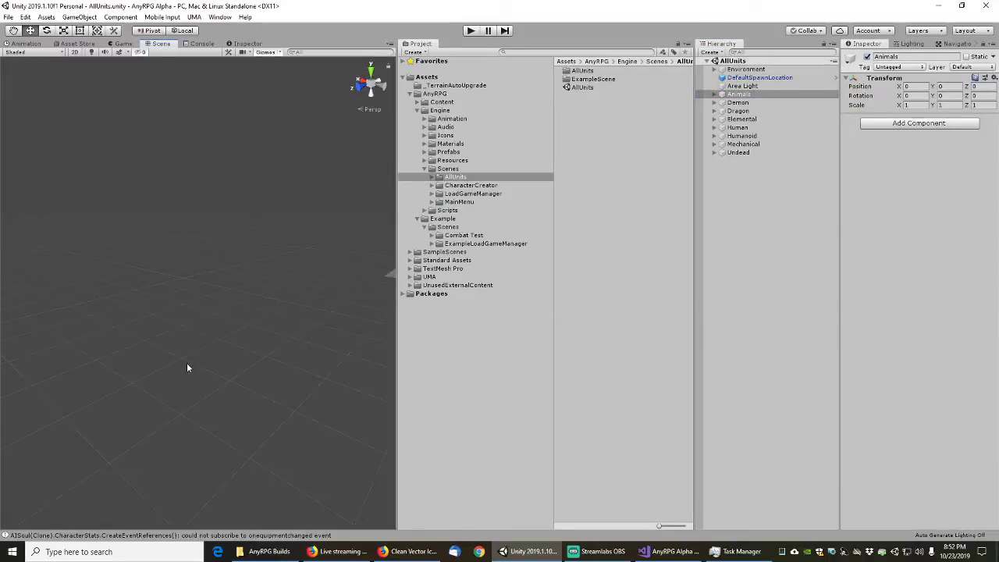
scroll(187, 367, "down", 3)
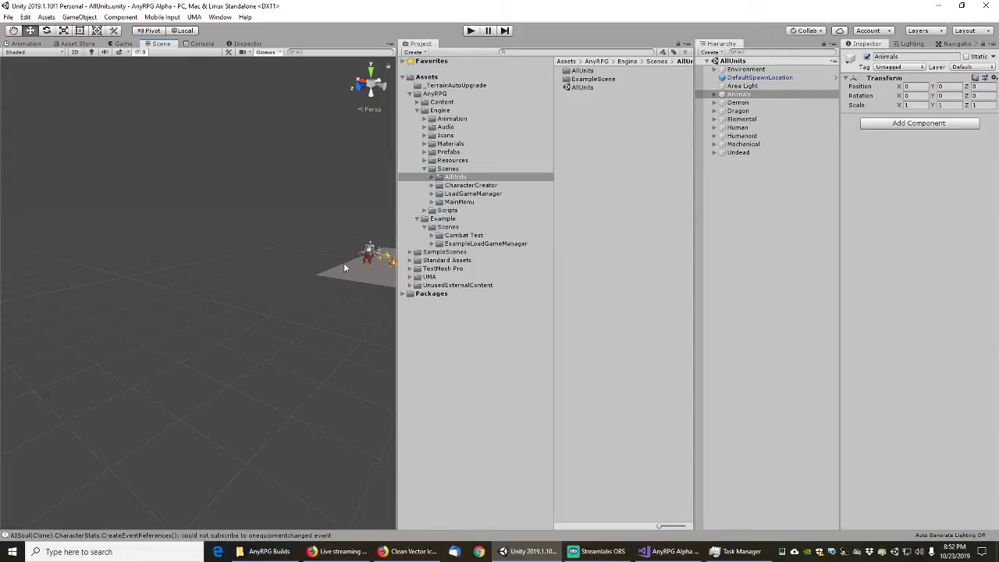
key("f")
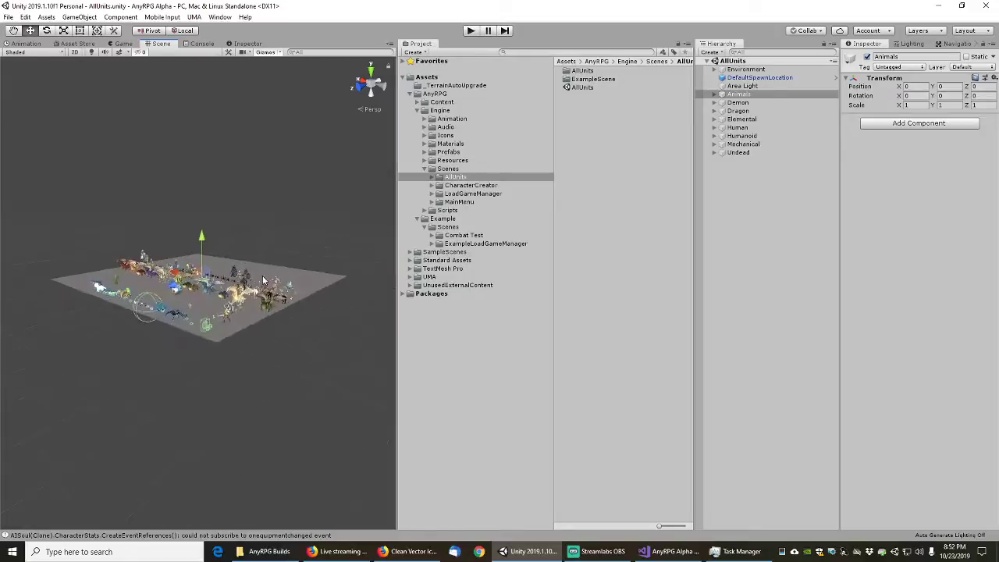
scroll(215, 346, "up", 2)
scroll(215, 347, "up", 5)
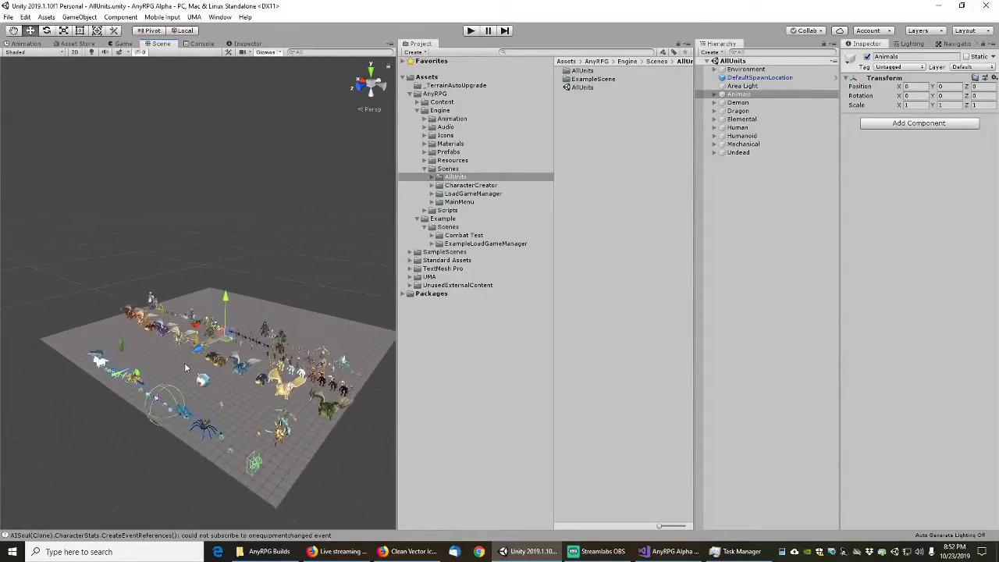
scroll(237, 348, "up", 2)
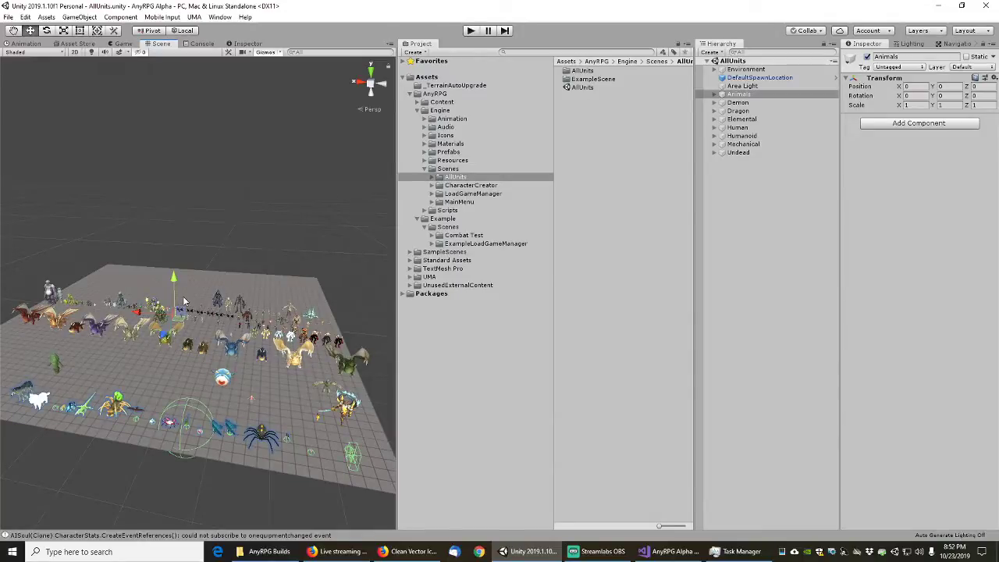
middle_click_drag(192, 285, 197, 282)
scroll(197, 282, "up", 2)
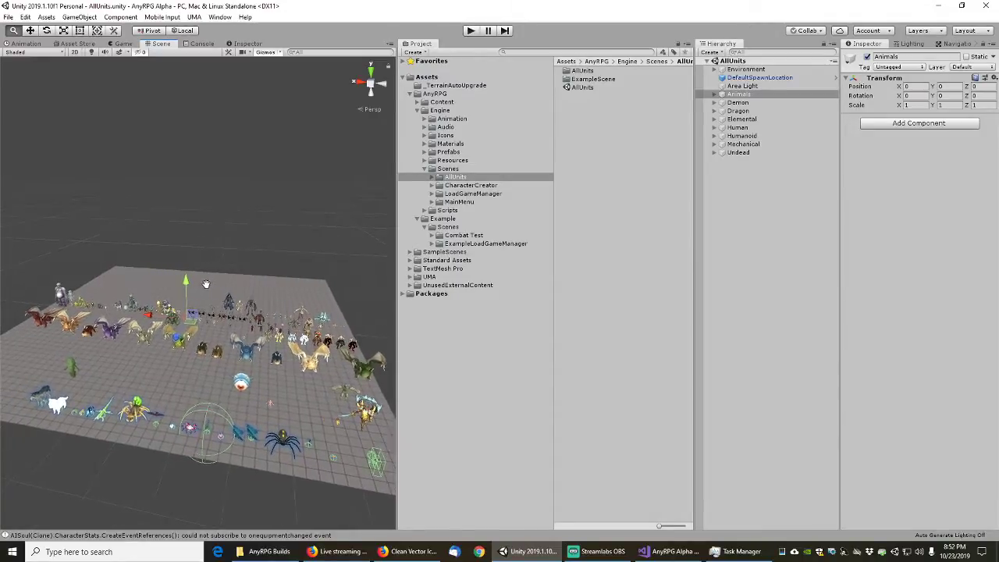
- Examine the rows of dragons and the smaller units behind them in the AllUnits scene from several angles
scroll(136, 417, "up", 5)
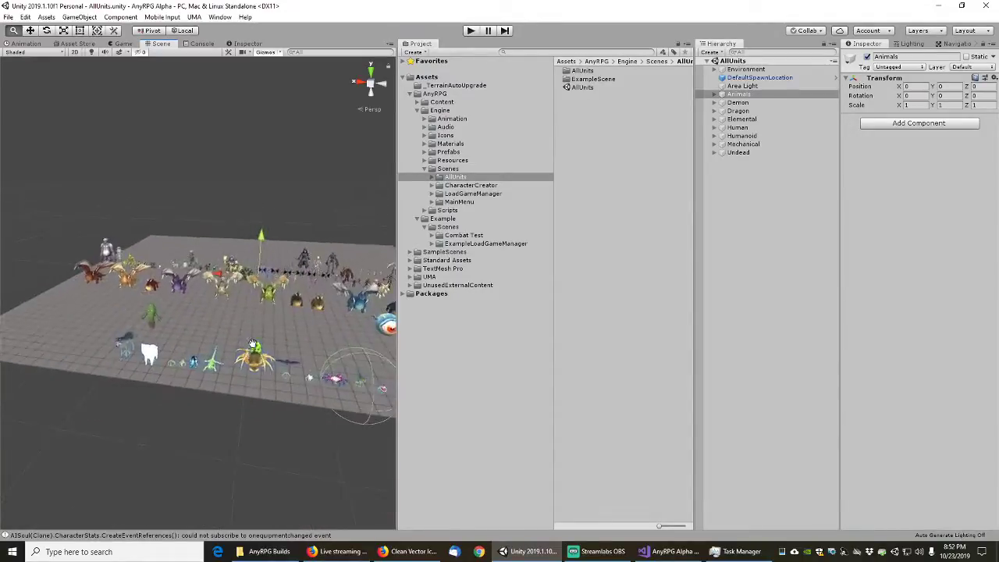
middle_click_drag(186, 343, 110, 288)
left_click_drag(110, 288, 154, 354, "alt")
left_click_drag(249, 336, 201, 345, "alt")
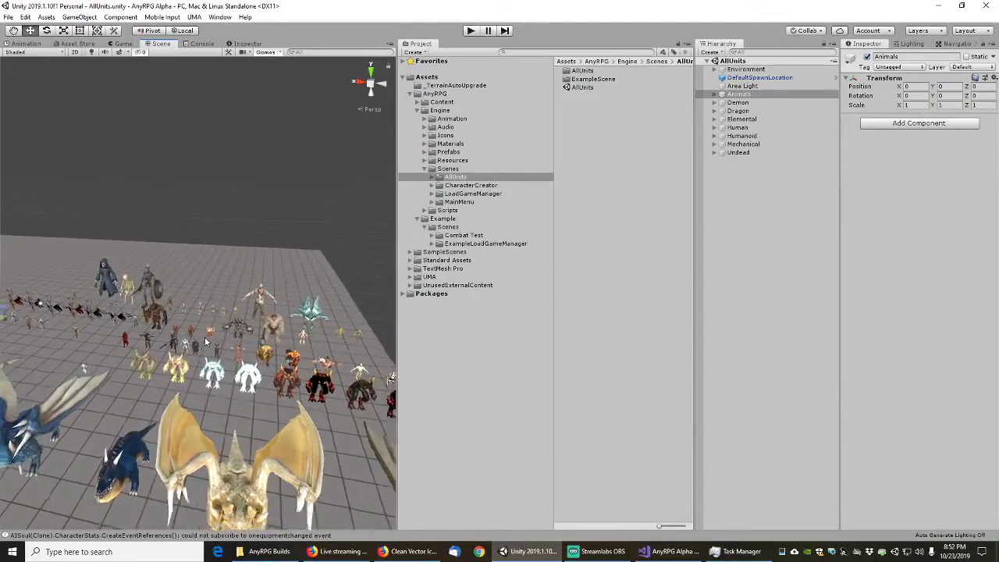
right_click_drag(201, 344, 282, 286, "alt")
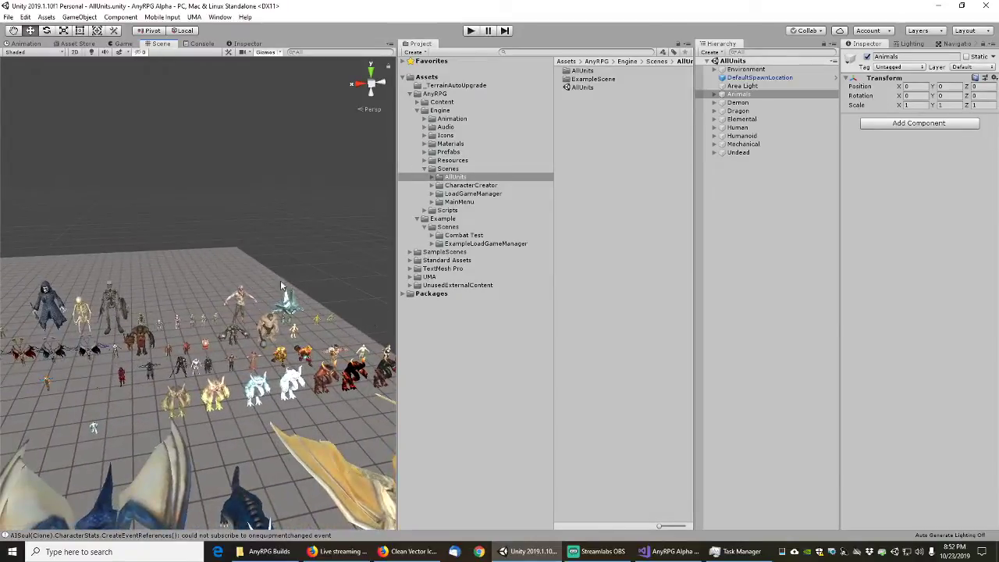
left_click_drag(68, 363, 110, 336, "alt")
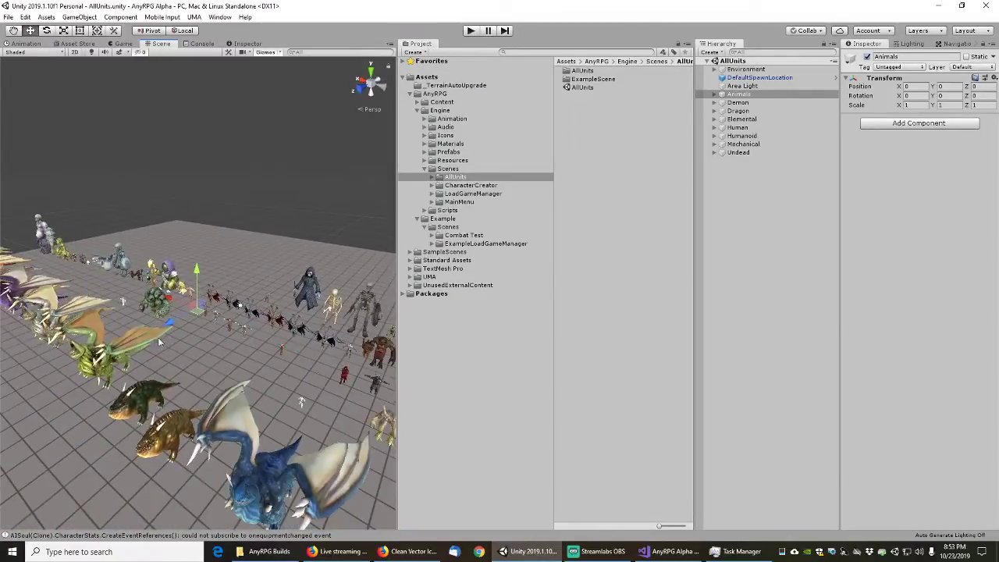
right_click_drag(110, 336, 140, 346, "alt")
left_click_drag(140, 346, 199, 331, "alt")
scroll(181, 356, "down", 4)
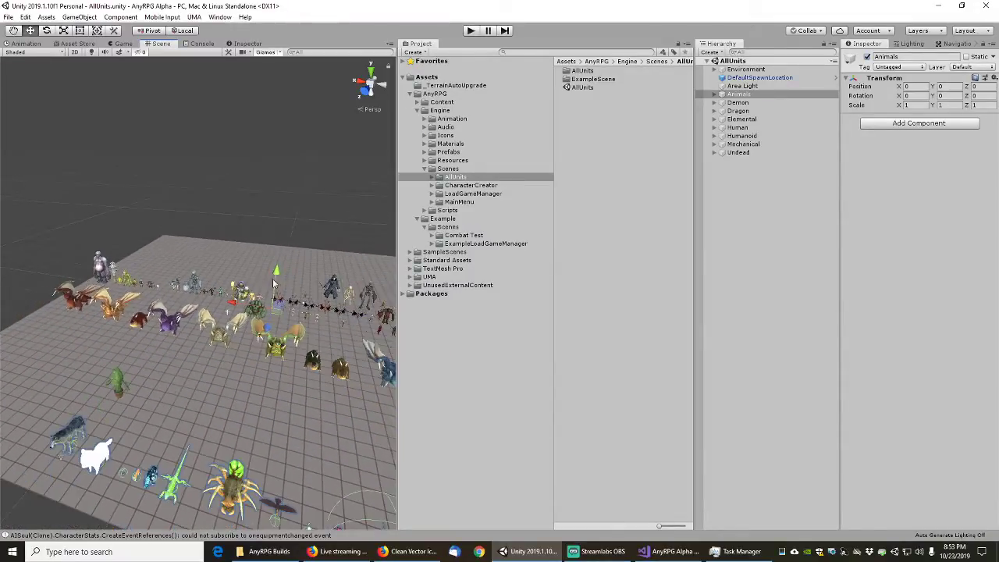
scroll(161, 350, "up", 4)
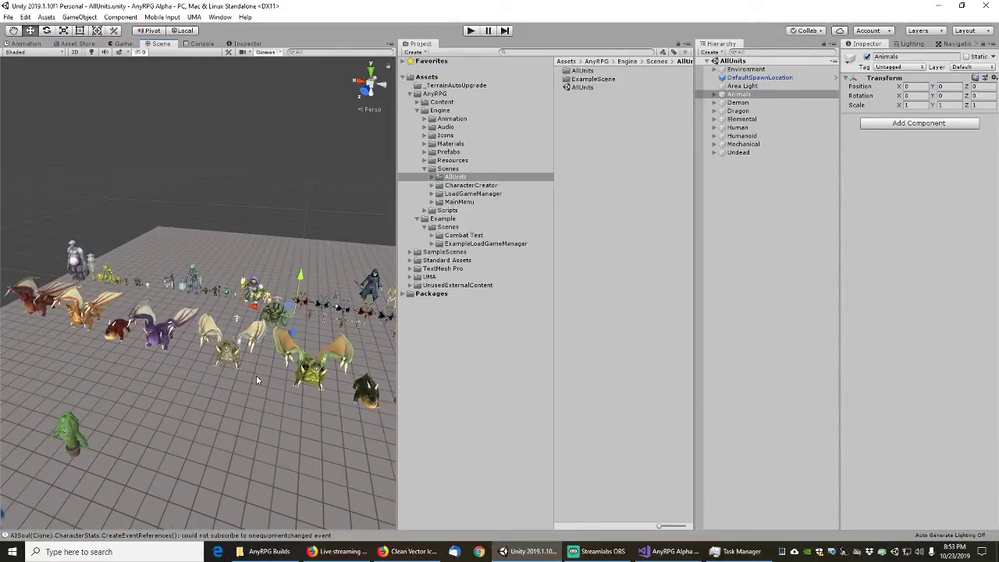
left_click_drag(128, 277, 193, 221, "alt")
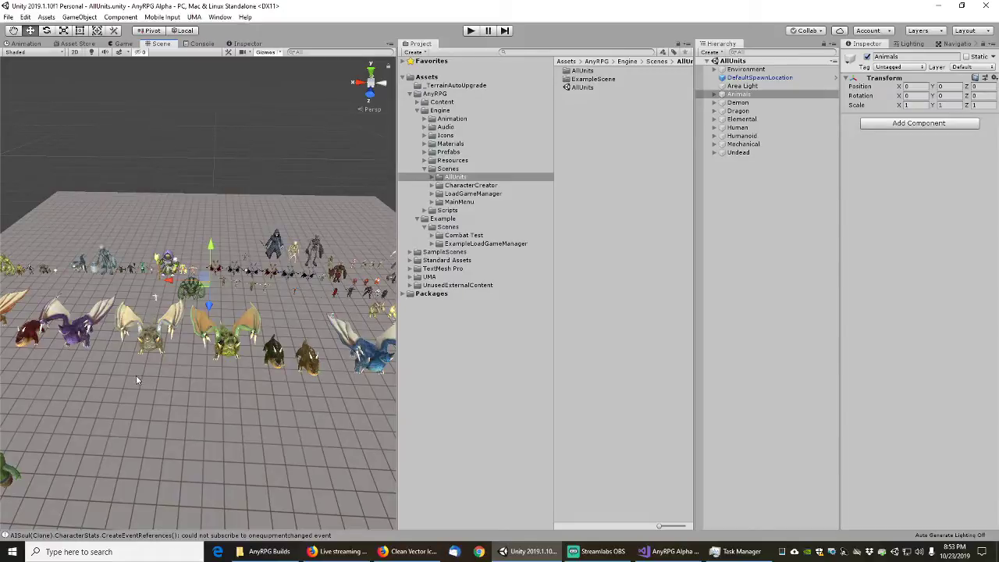
scroll(136, 375, "up", 1)
scroll(136, 375, "up", 8)
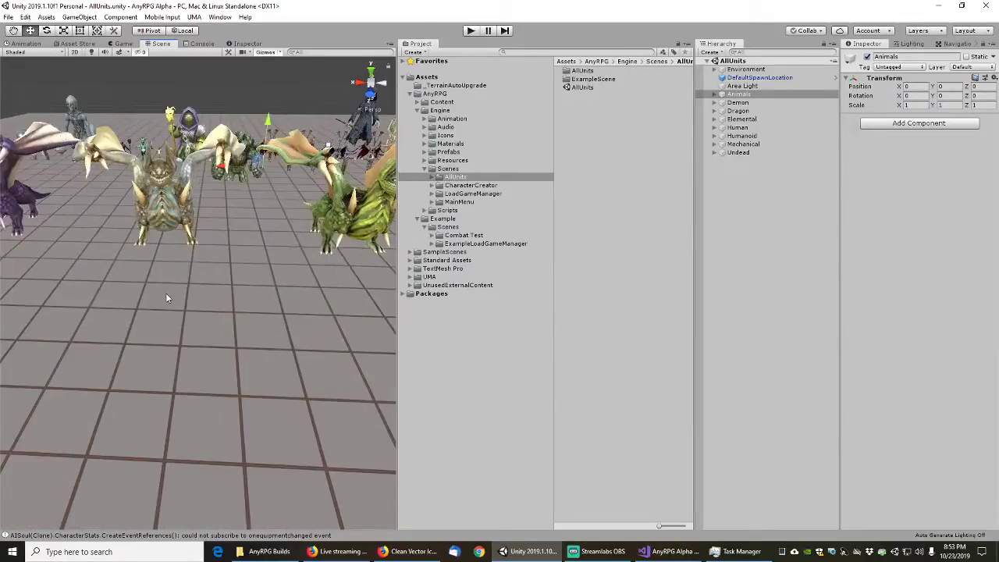
scroll(166, 272, "down", 8)
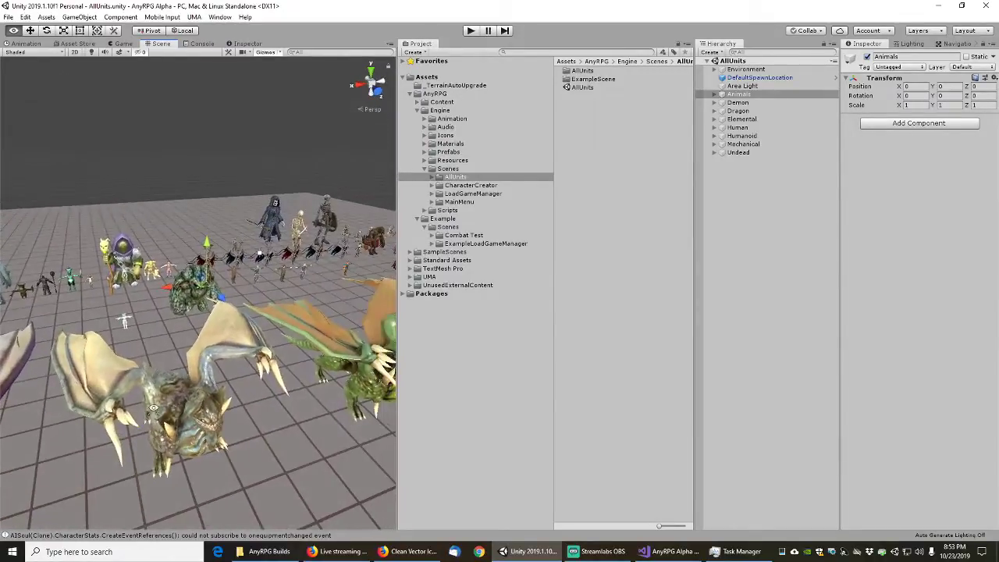
- Inspect the skeleton, zombie and humanoid units toward the back of the AllUnits ground up close
middle_click_drag(57, 453, 245, 339)
right_click_drag(245, 339, 135, 367)
middle_click_drag(135, 367, 998, 309)
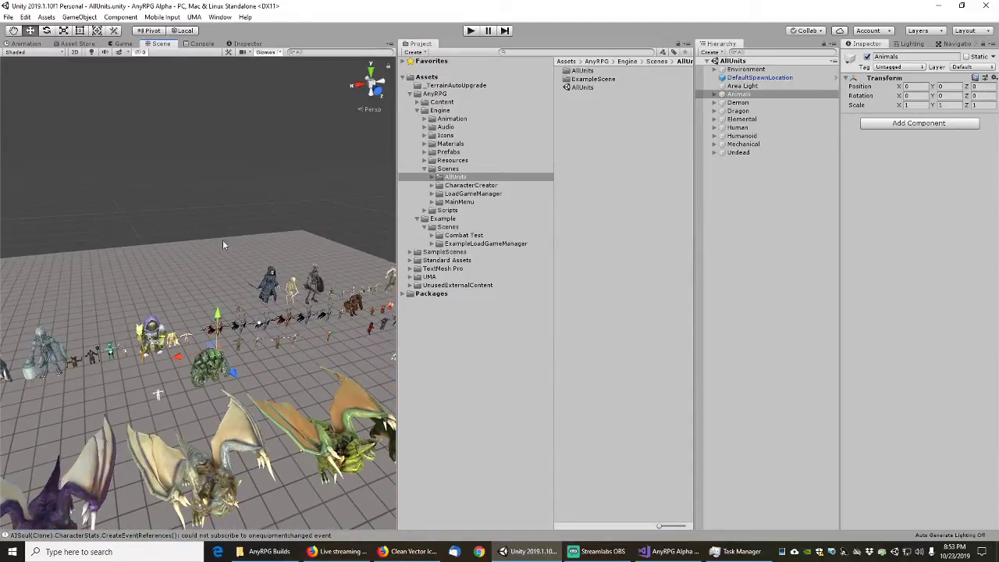
middle_click_drag(223, 245, 997, 301)
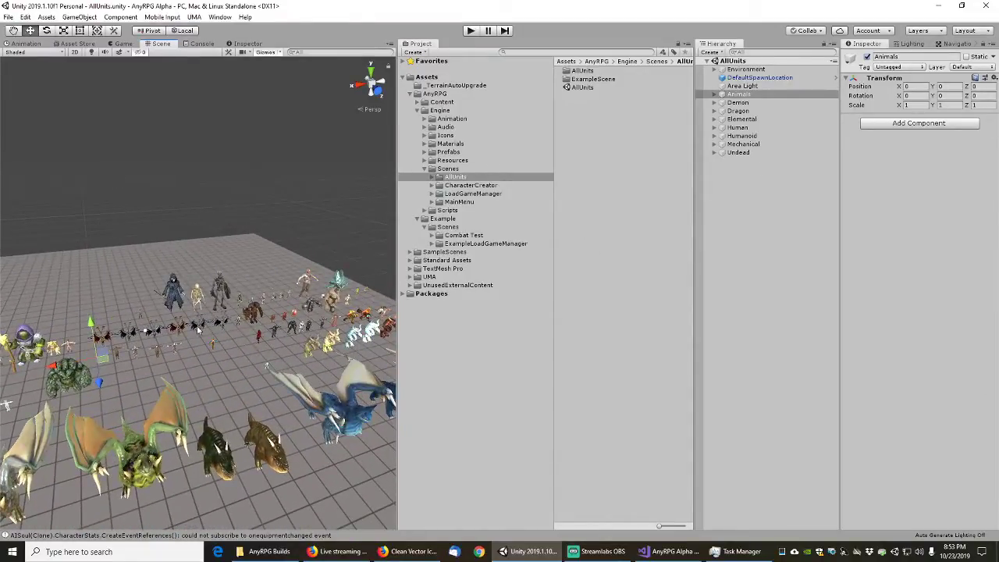
scroll(216, 309, "up", 5)
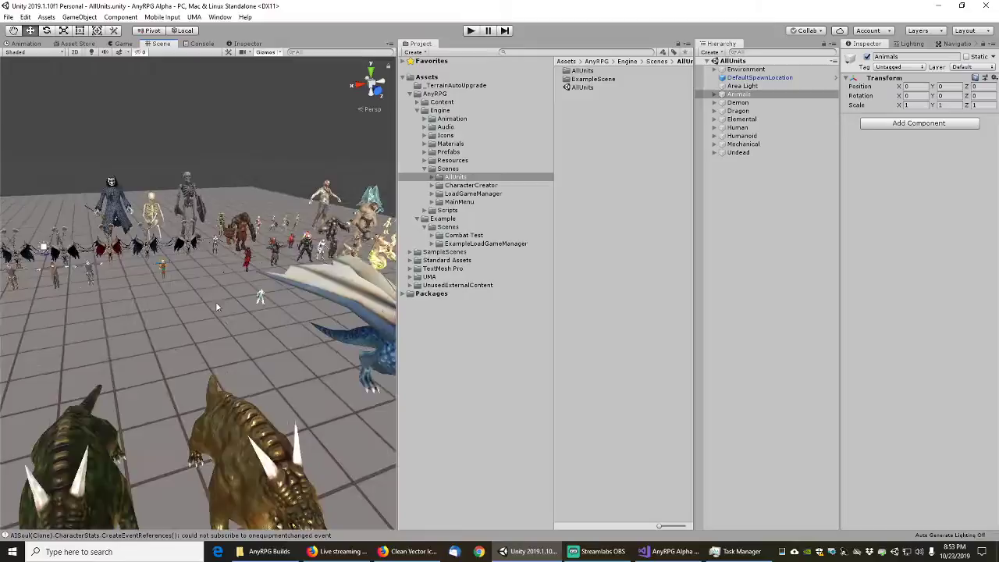
middle_click_drag(215, 301, 266, 354)
scroll(266, 354, "up", 5)
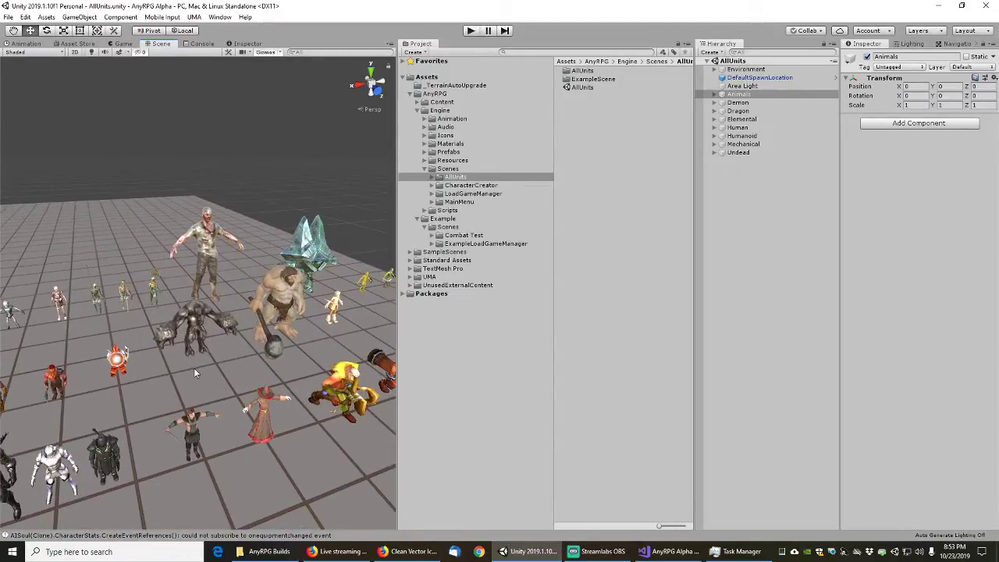
scroll(194, 368, "up", 8)
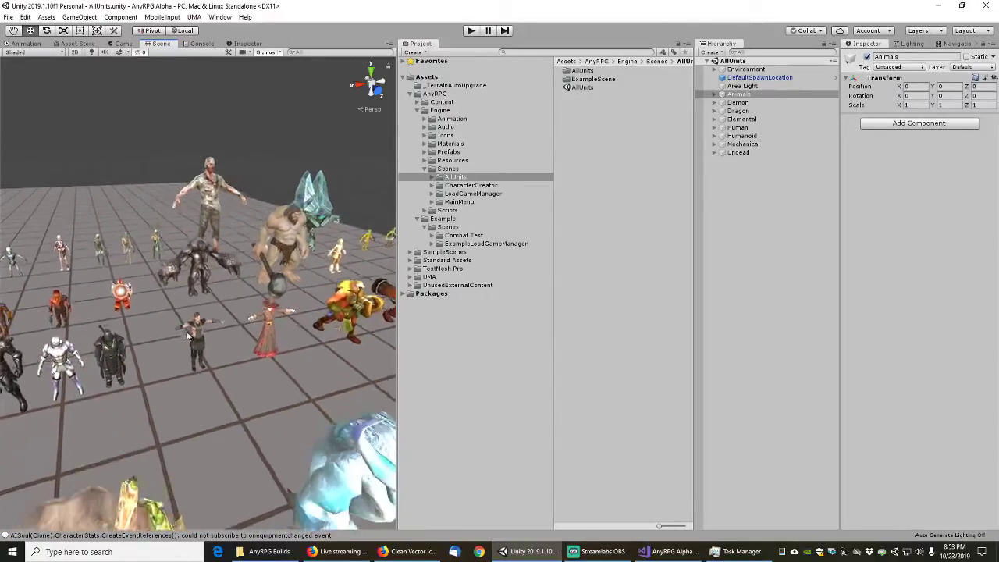
scroll(209, 388, "down", 8)
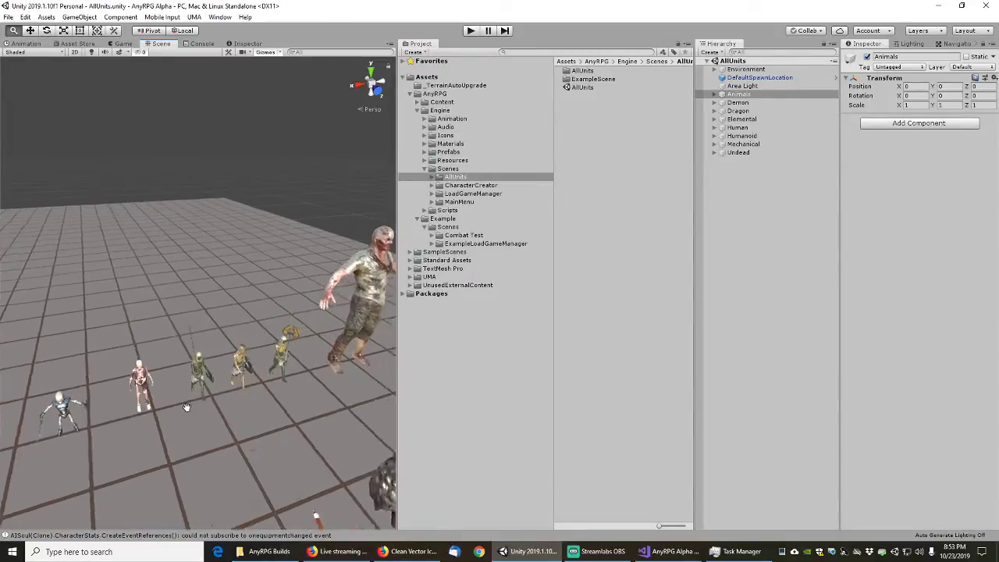
scroll(193, 375, "down", 8)
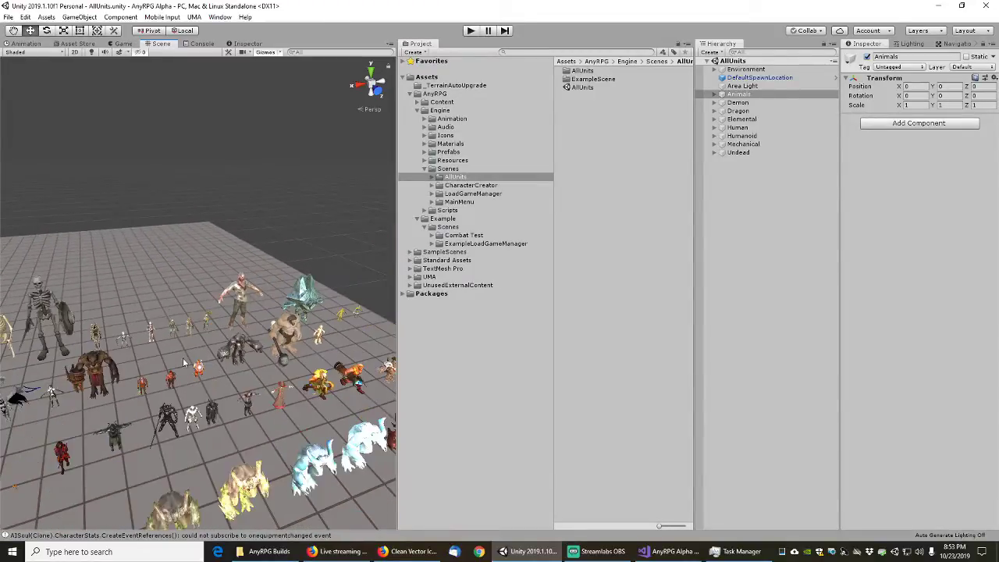
- Look over the giants, the dragons and the animal row along the front edge of the AllUnits ground
left_click_drag(131, 351, 263, 338, "alt")
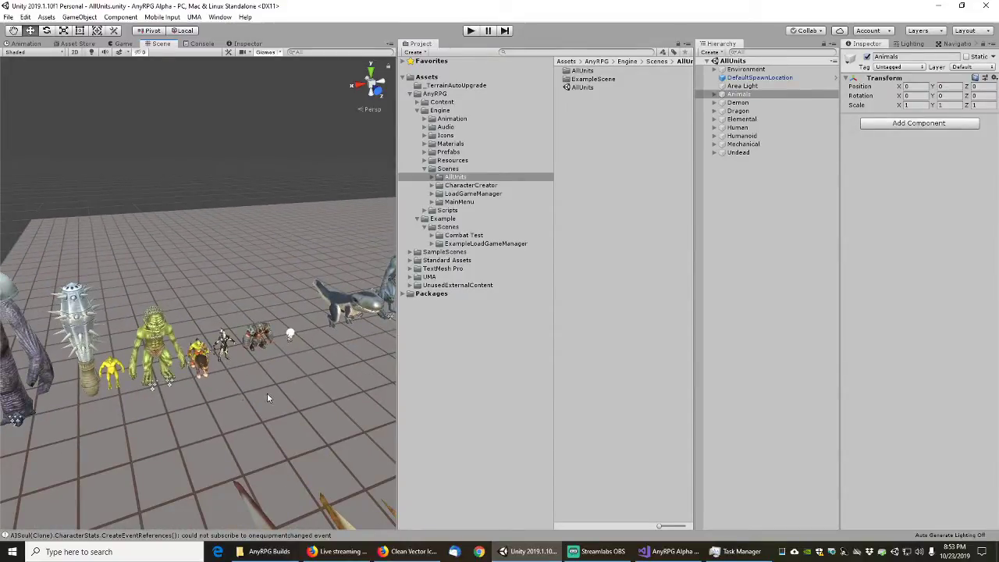
left_click_drag(268, 395, 178, 303, "alt")
scroll(177, 304, "down", 10)
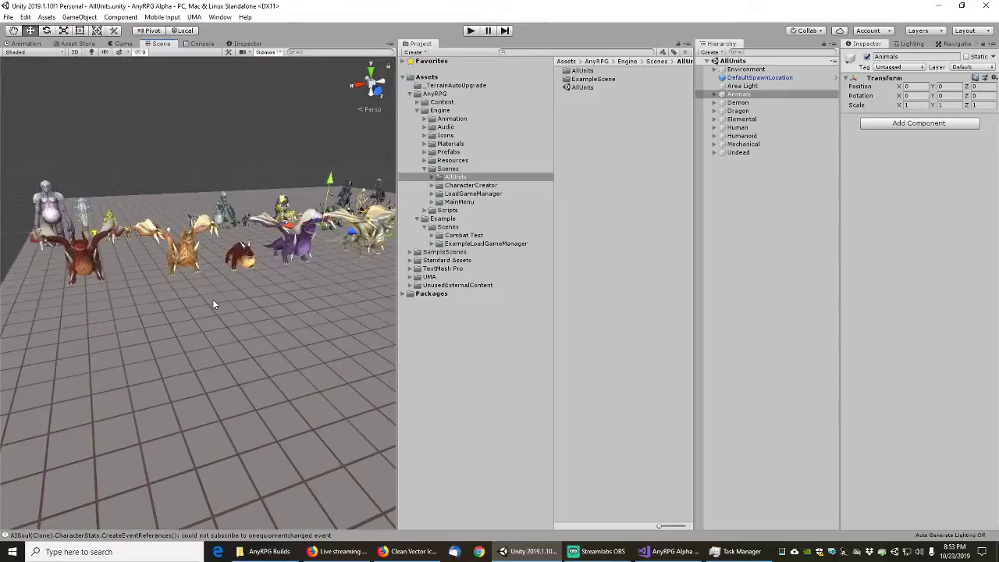
scroll(89, 365, "up", 8)
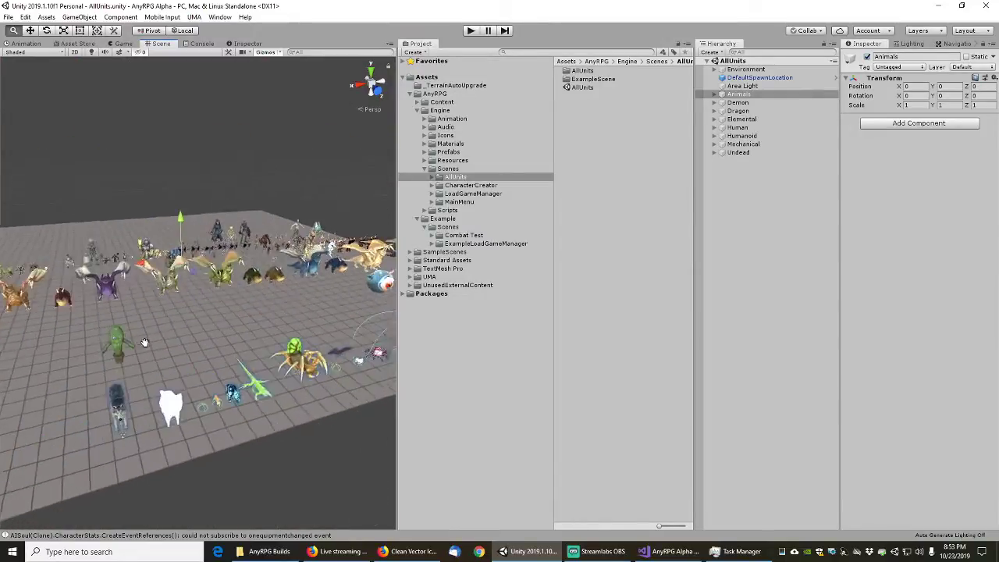
left_click_drag(114, 348, 218, 330, "alt")
scroll(218, 329, "up", 3)
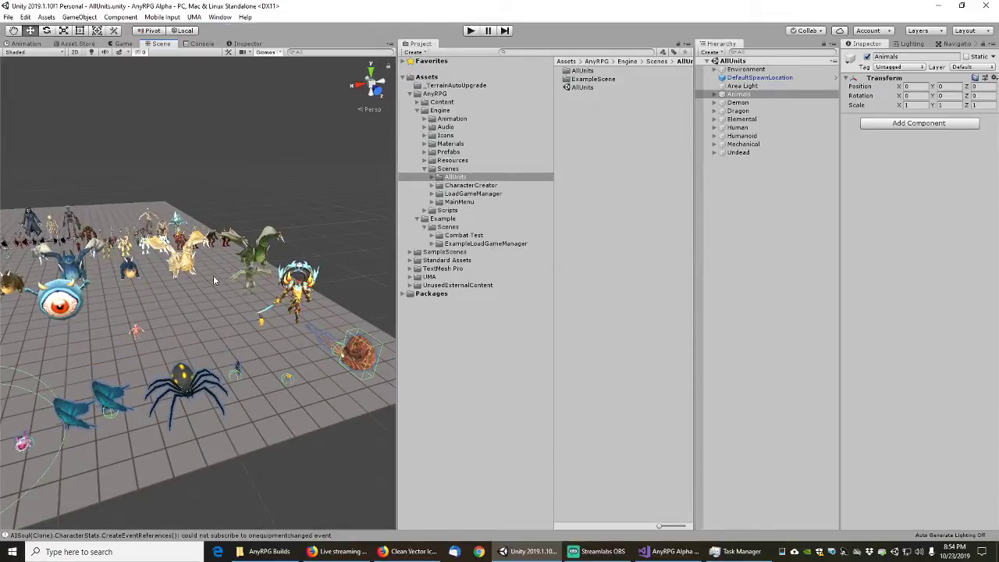
middle_click_drag(210, 302, 181, 307)
middle_click_drag(171, 318, 173, 322)
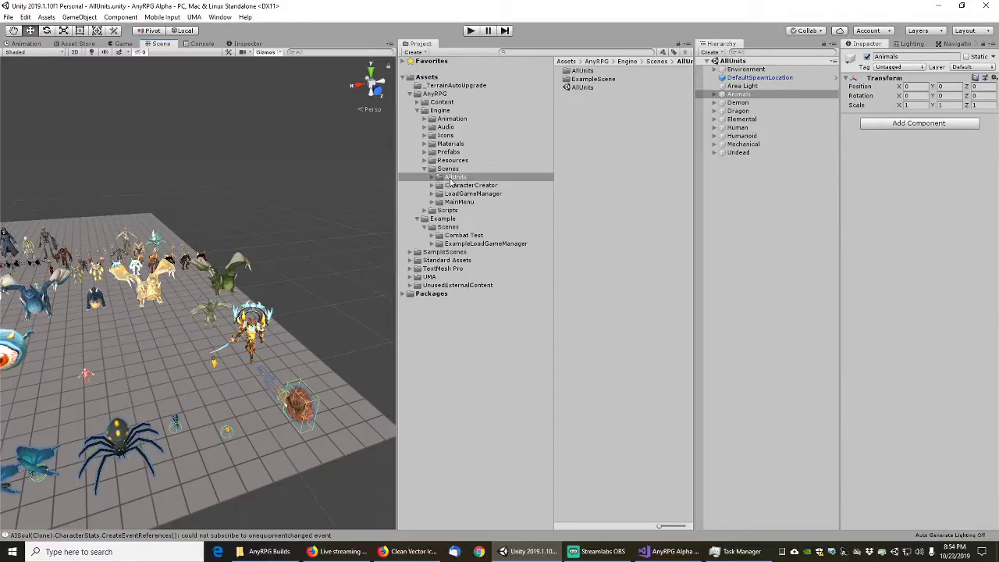
- Create a folder named Extras inside AnyRPG's Content folder and open it
left_click(425, 103)
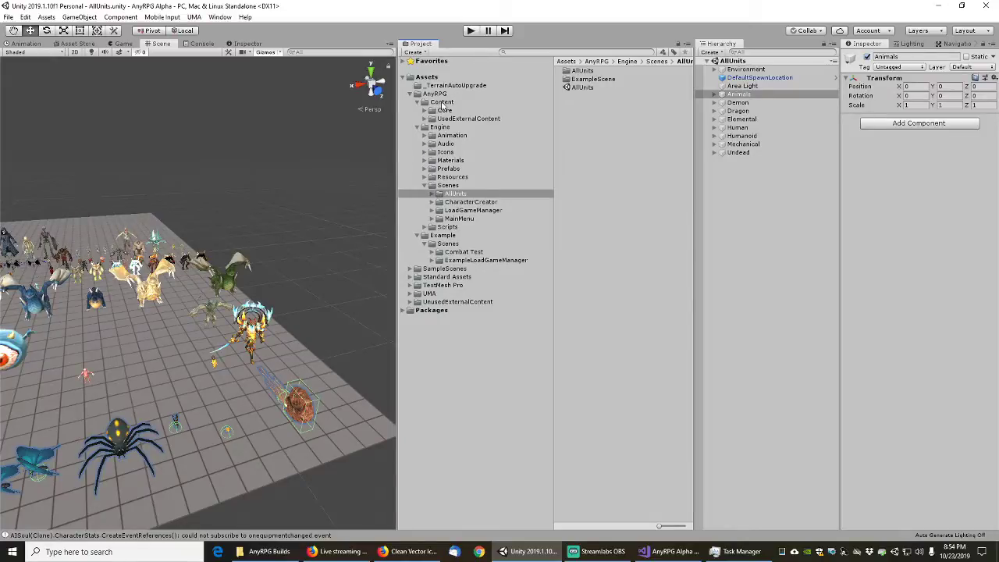
left_click(442, 103)
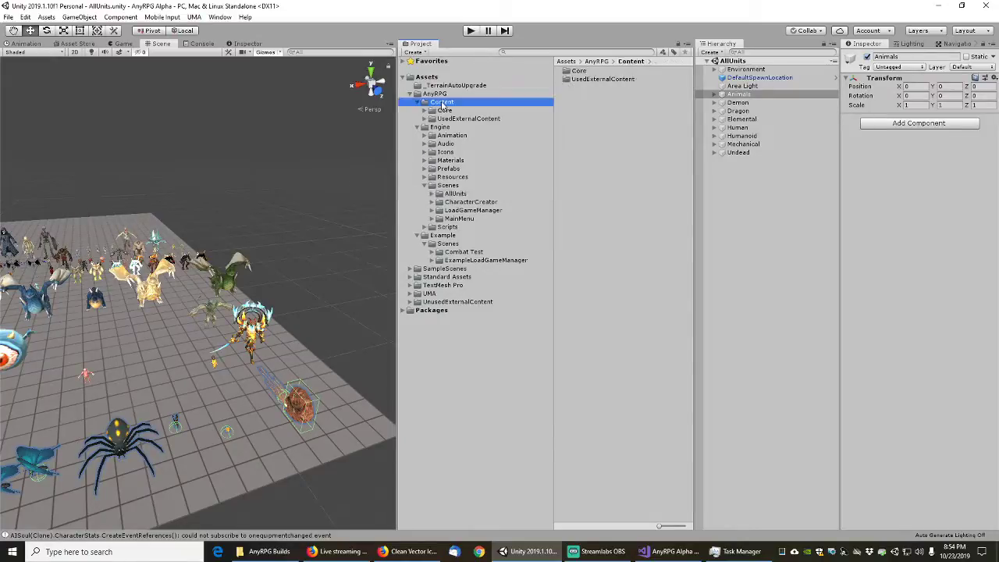
right_click(442, 102)
mouse_move(489, 110)
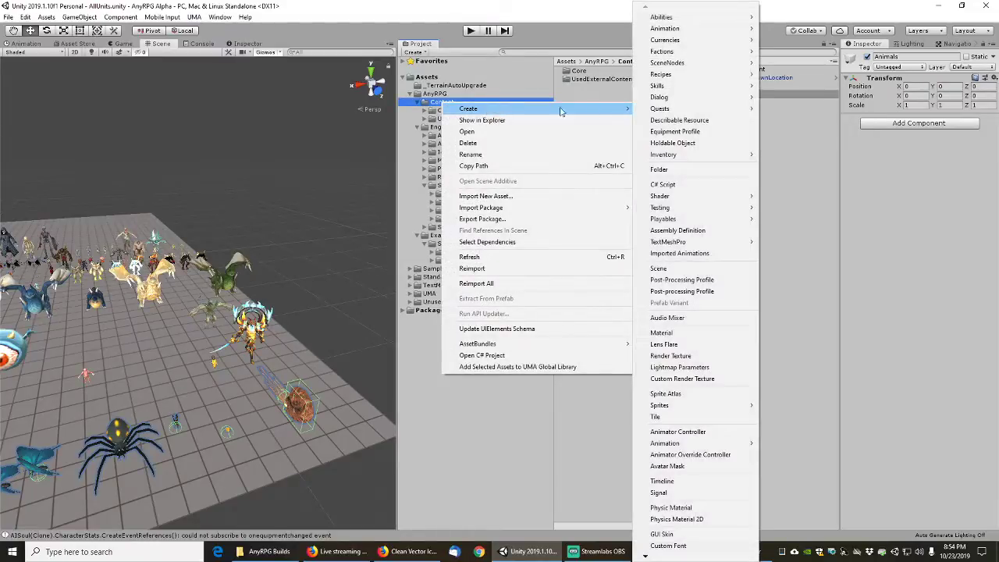
left_click(660, 170)
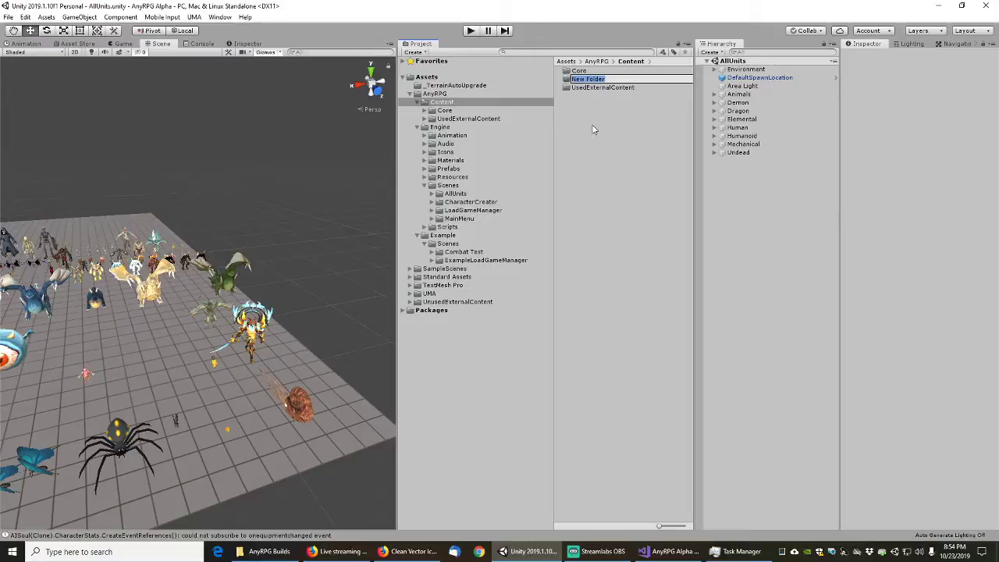
type("C")
key("Return")
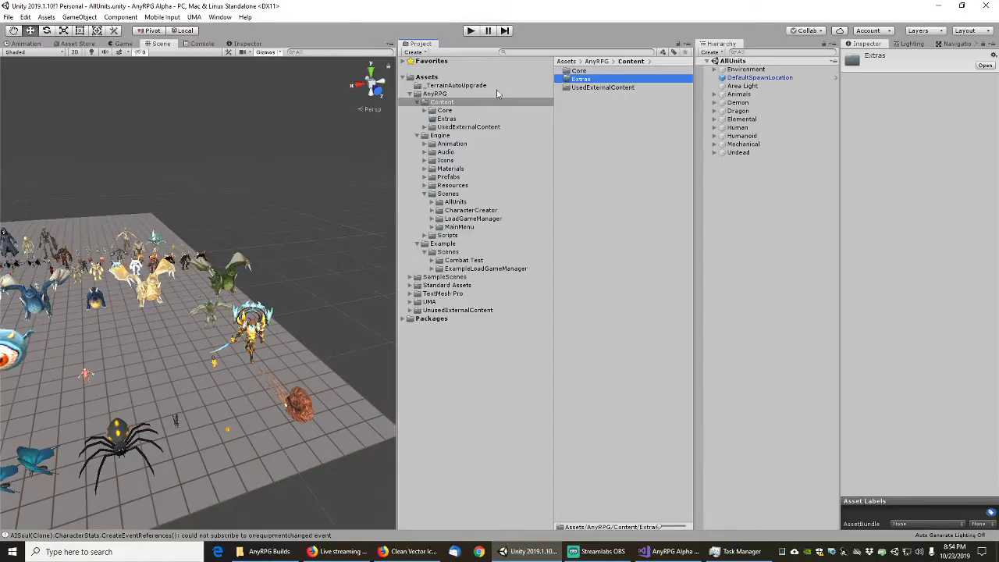
left_click(499, 119)
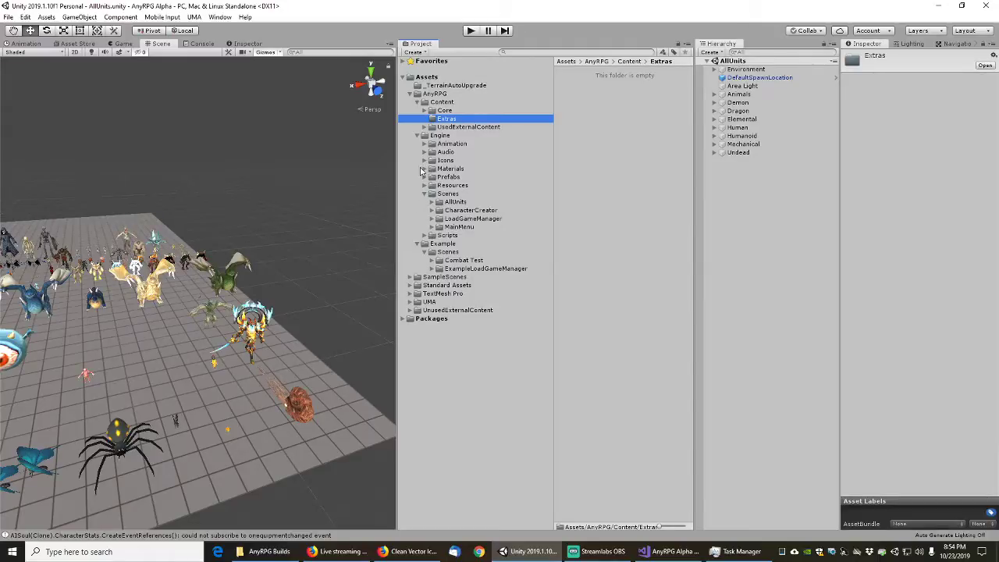
- Review the environment folders under Content's Core folder, collapsing BanditCamp, CrystalMine, ForgottenGrove and HauntedLowlands, and close the Environments list
left_click(425, 111)
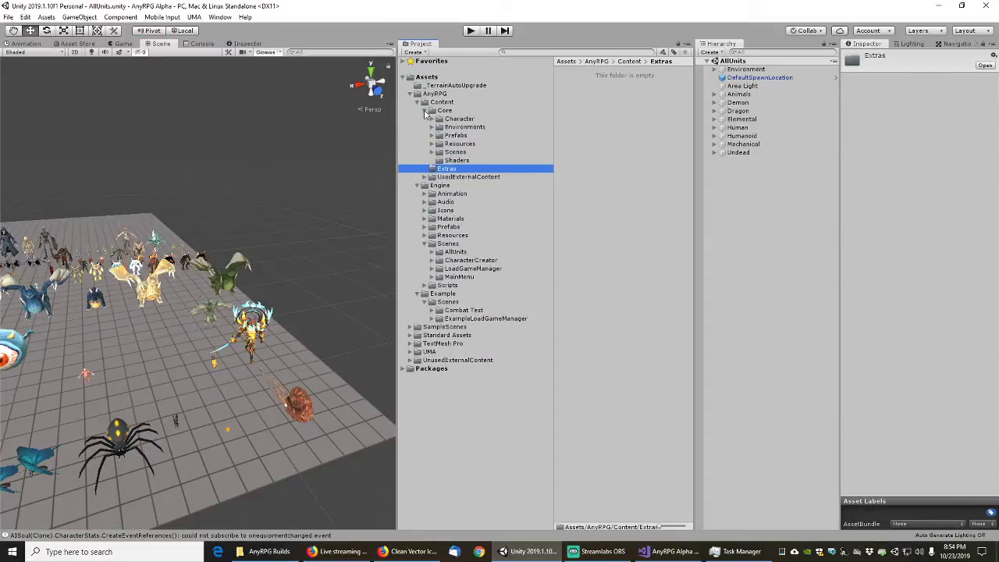
left_click(433, 127)
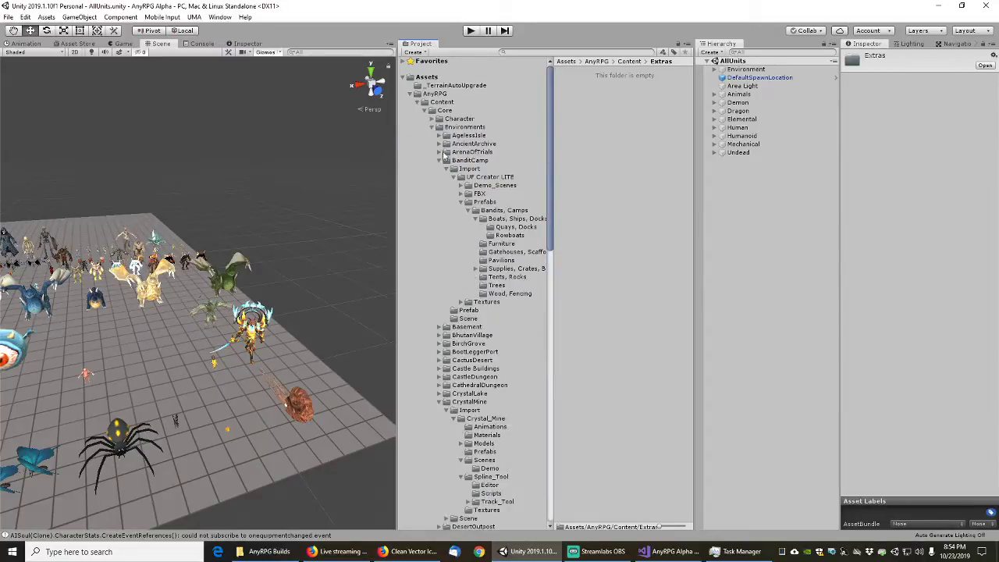
left_click(438, 161)
left_click(438, 244)
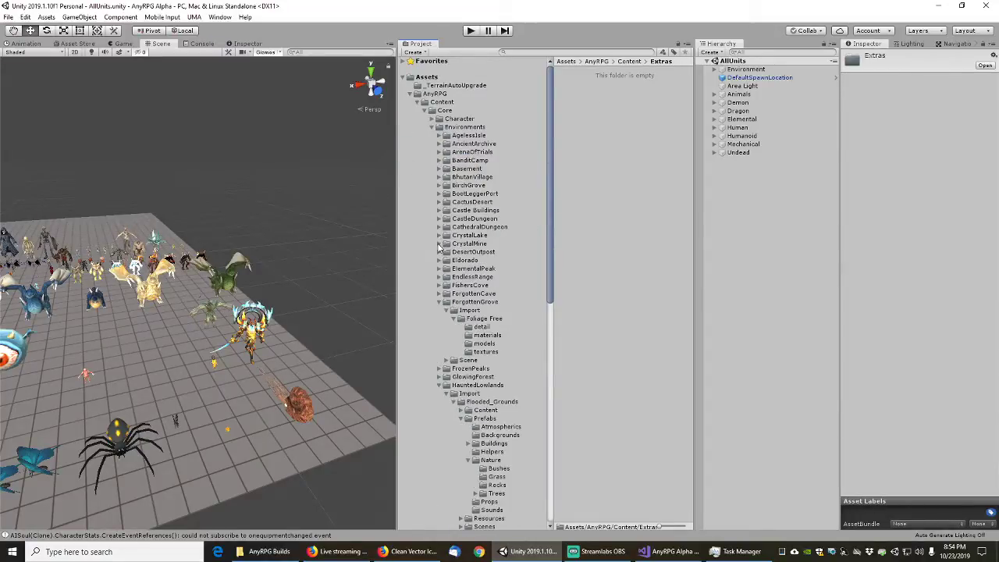
left_click(440, 302)
left_click(439, 327)
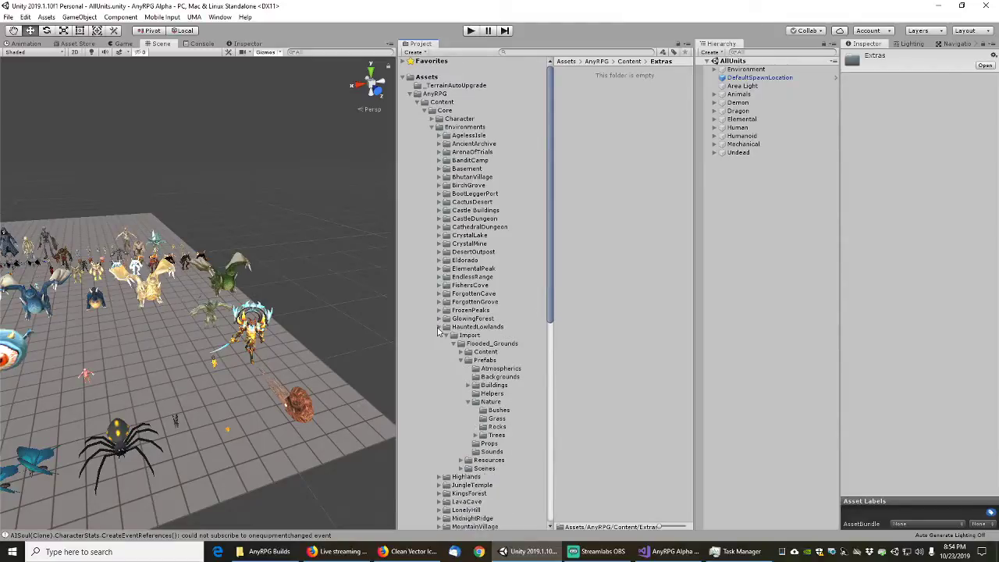
left_click(441, 344)
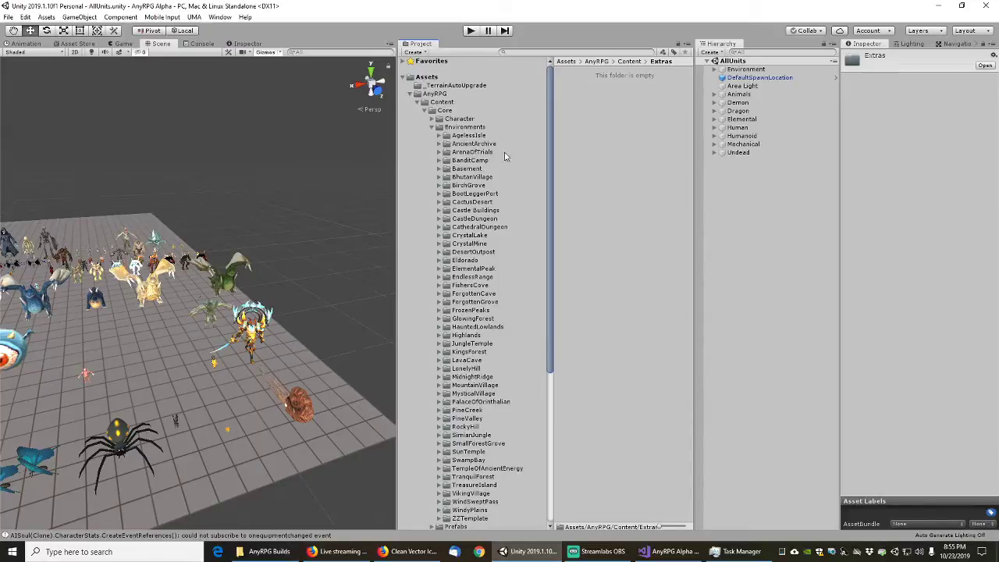
left_click(430, 129)
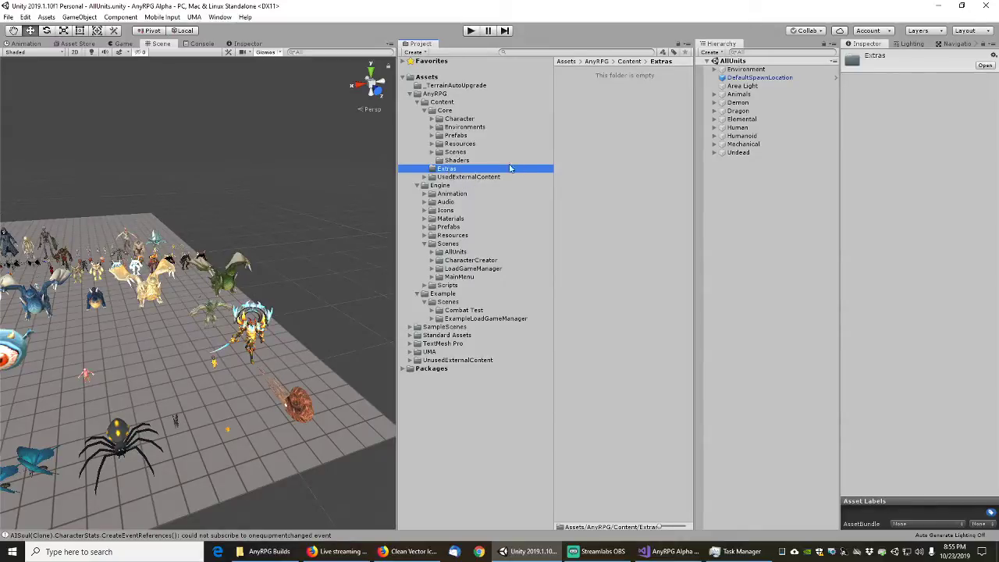
- Create a folder named Scenes inside the Extras folder
right_click(582, 119)
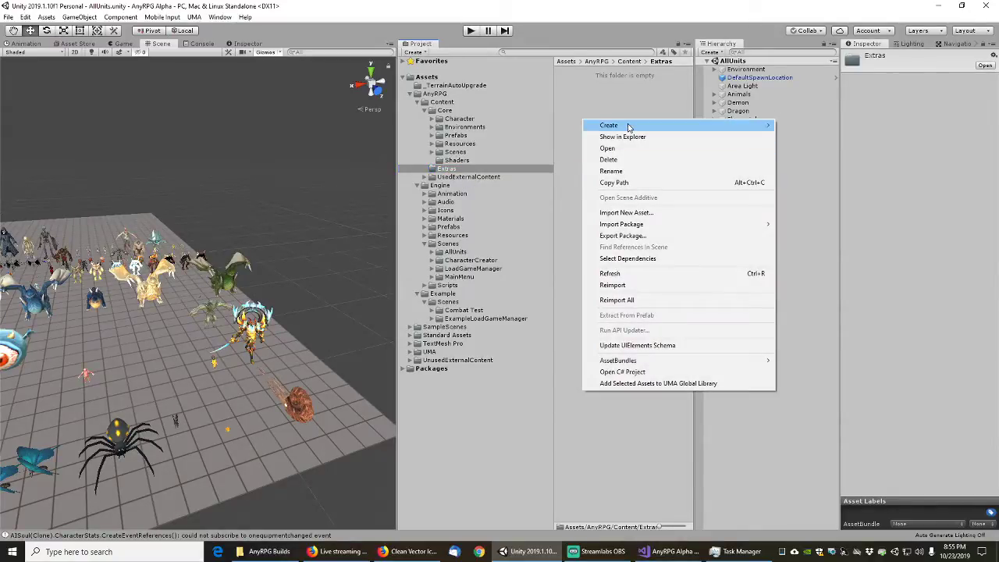
mouse_move(628, 127)
left_click(811, 170)
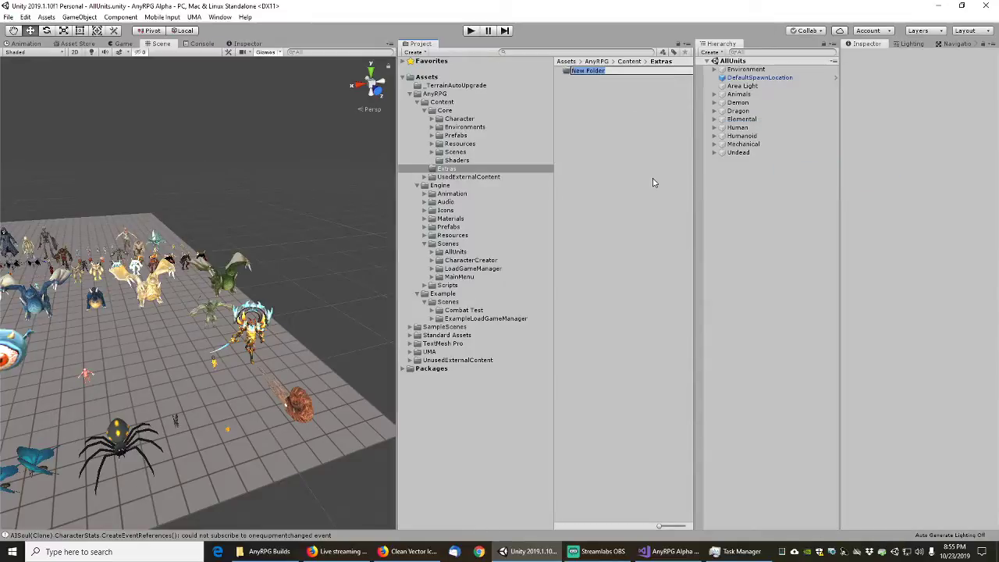
type("Scenes")
key("Return")
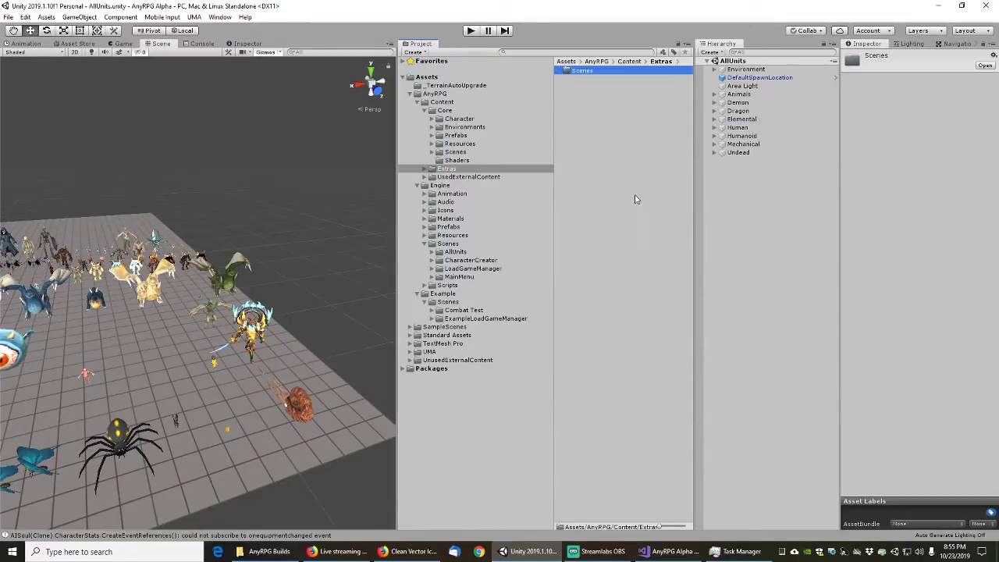
- Move the AllUnits folder from Engine's Scenes folder into Extras' Scenes folder and collapse Extras
left_click(425, 168)
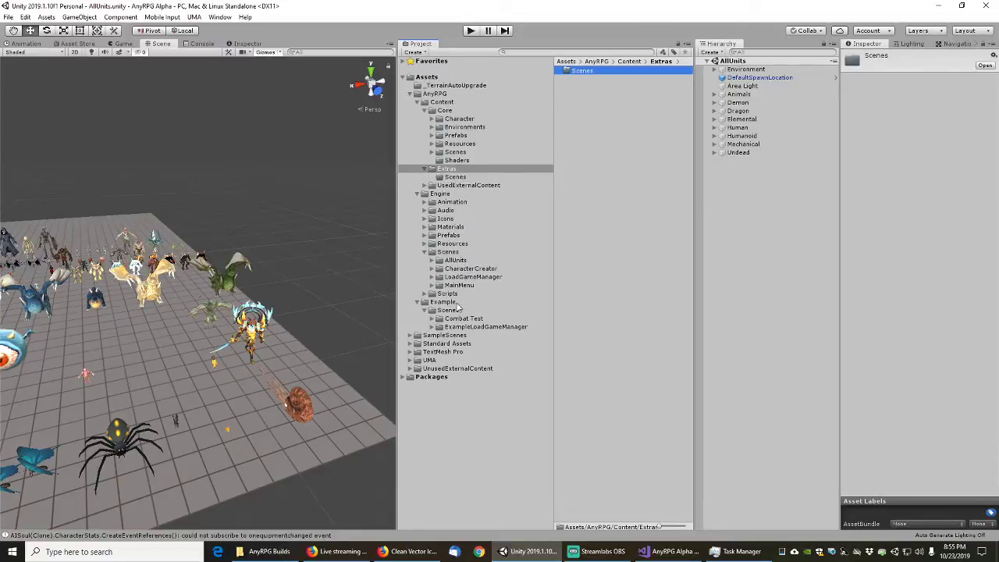
left_click_drag(459, 260, 459, 179)
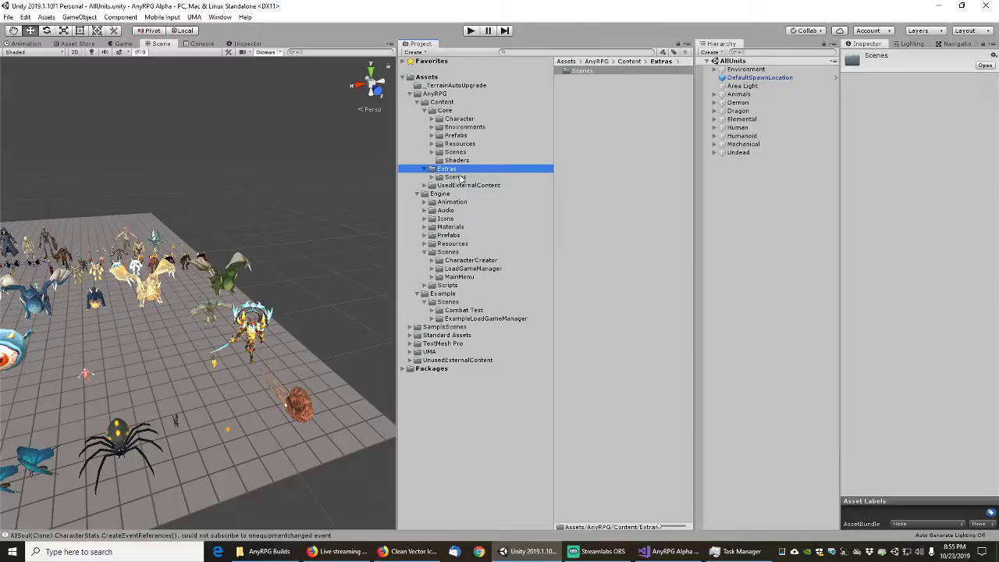
left_click(429, 178)
left_click(424, 169)
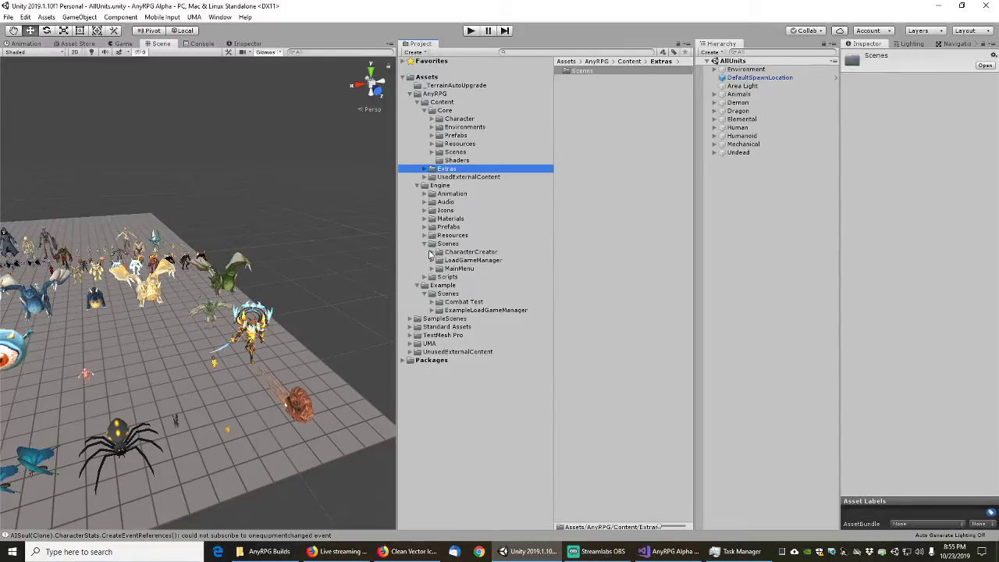
- Open the CharacterCreator scene from Engine's Scenes folder and look at its ground and character position
left_click(462, 252)
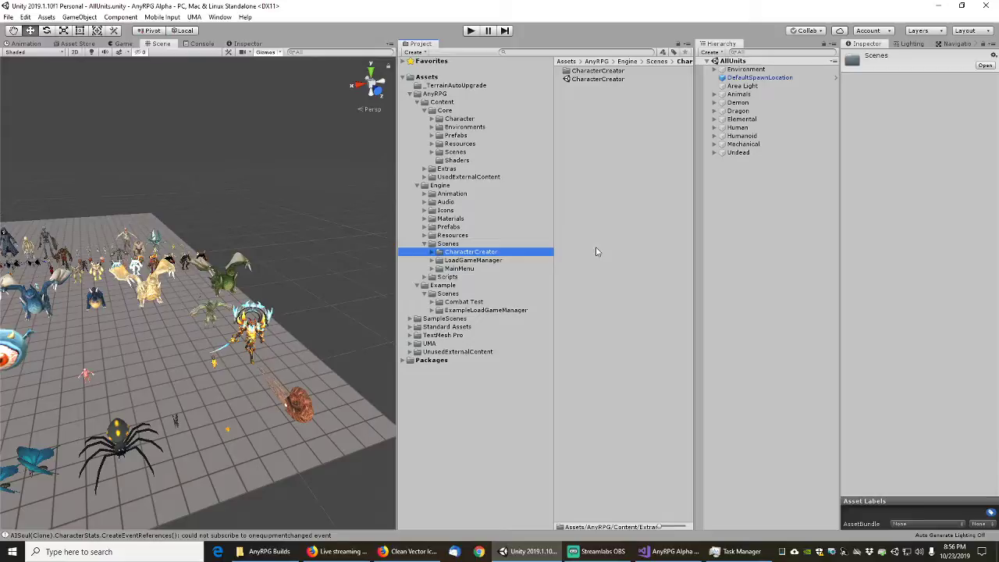
double_click(592, 80)
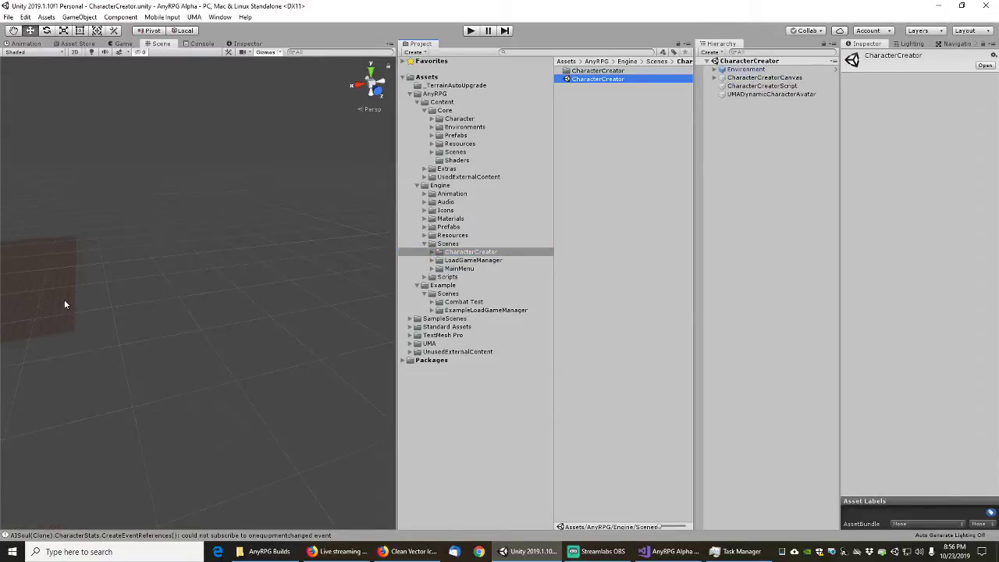
middle_click_drag(64, 304, 274, 284)
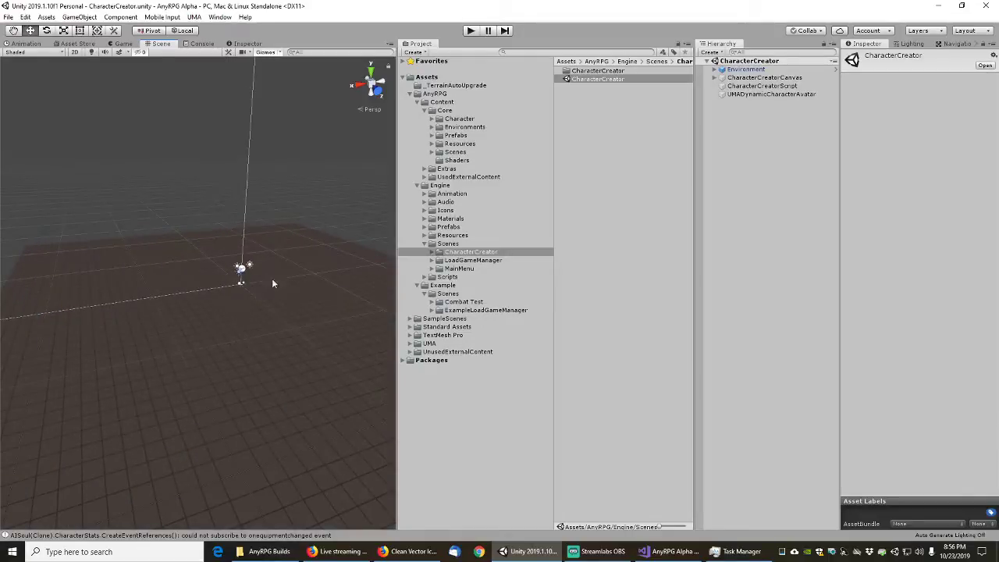
- Switch the Scene view to 2D and examine the whole character creator canvas with its row of buttons
left_click(75, 52)
key("t")
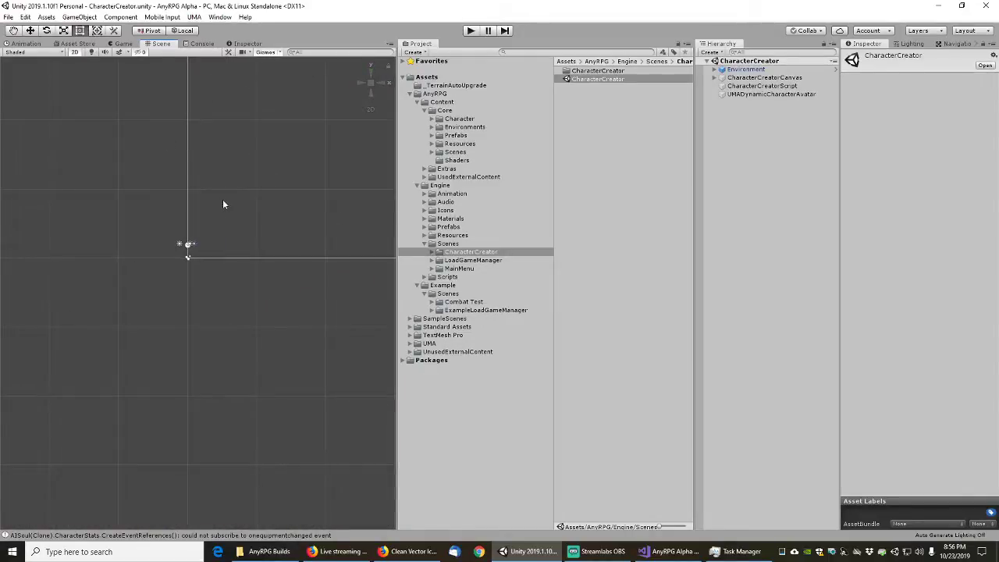
middle_click_drag(222, 199, 140, 343)
scroll(141, 344, "down", 3)
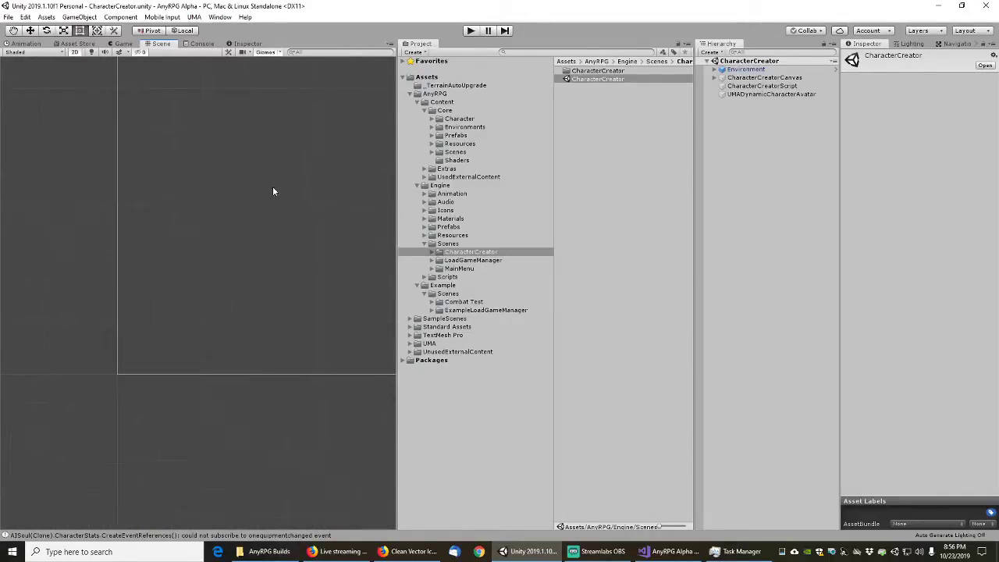
middle_click_drag(110, 372, 188, 329)
scroll(200, 321, "down", 5)
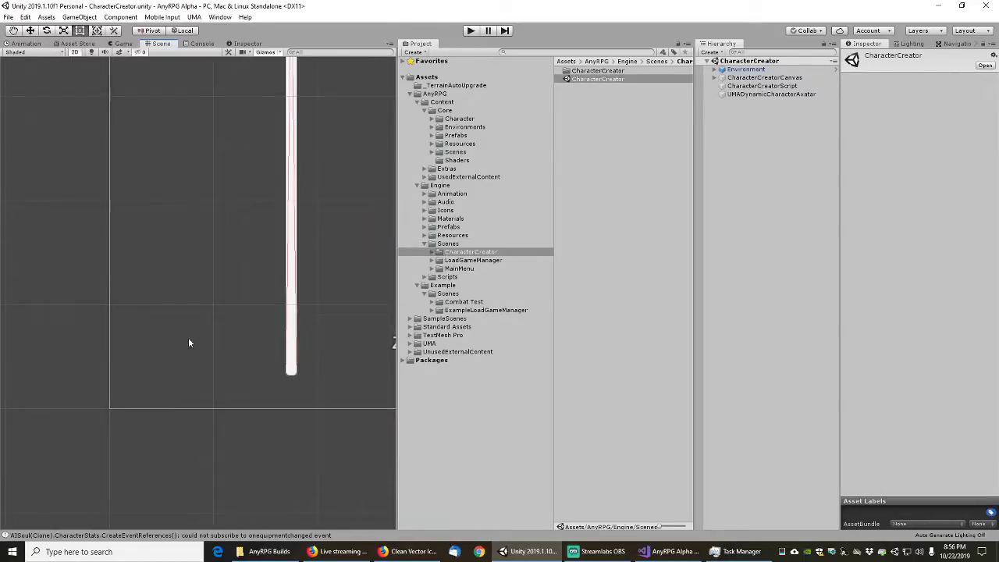
middle_click_drag(272, 292, 256, 380)
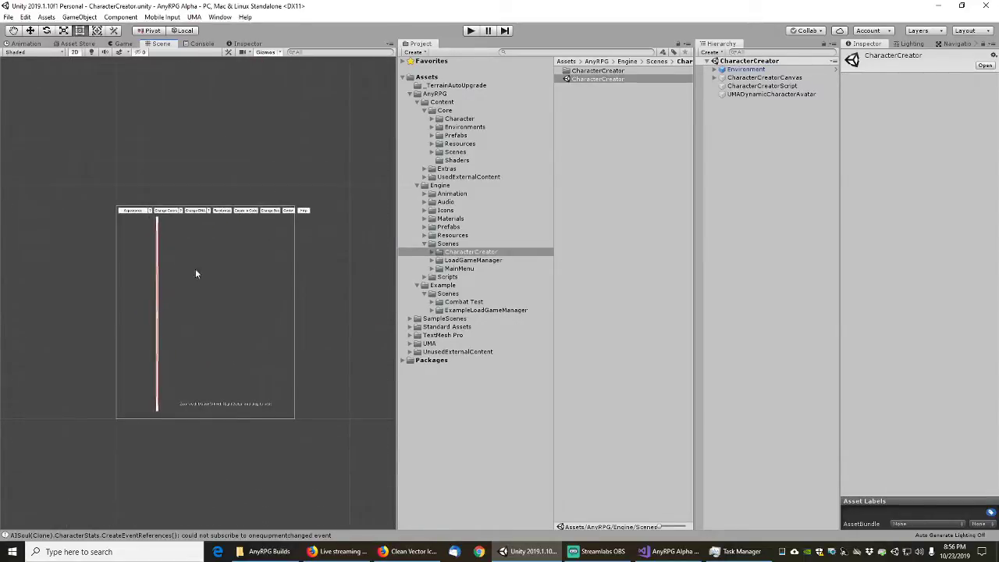
scroll(159, 307, "up", 4)
middle_click_drag(212, 271, 135, 281)
scroll(184, 277, "down", 1)
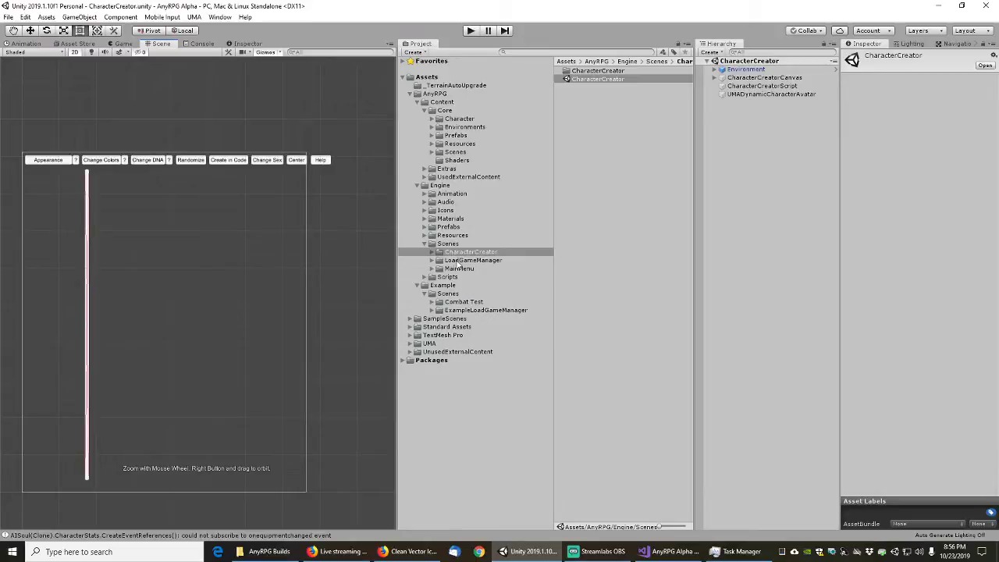
- Open the ExampleLoadGameManager scene from Example's Scenes folder and expand its GameManager object
left_click(459, 311)
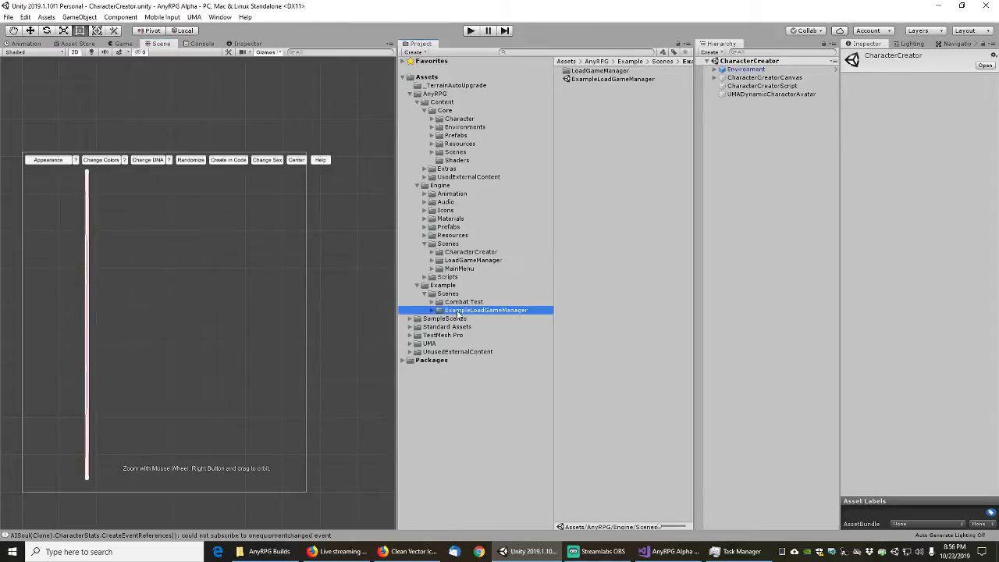
double_click(605, 81)
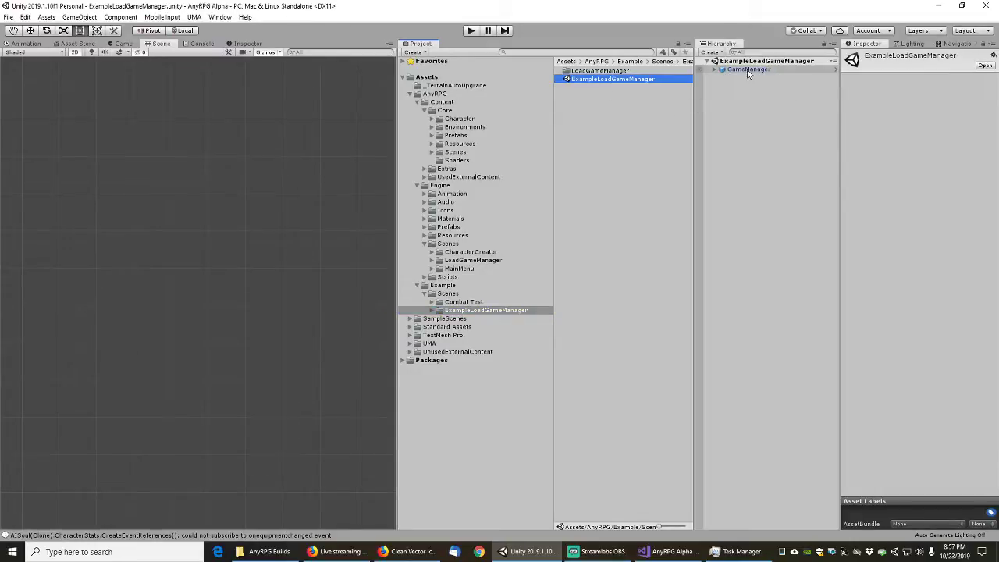
left_click(707, 70)
left_click(716, 70)
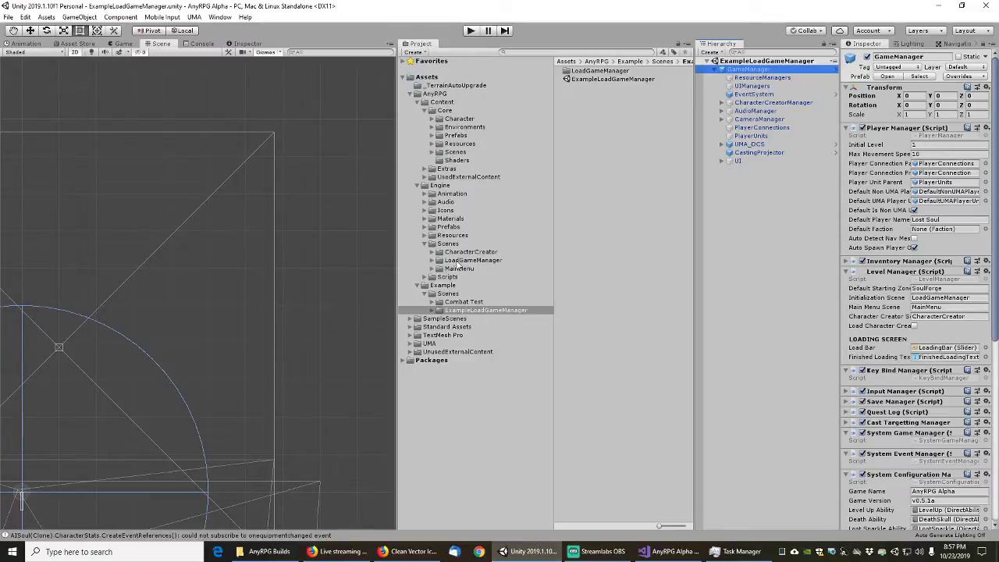
- Duplicate the Combat Test folder in Example's Scenes folder and rename the copy ExampleDefaultScene
left_click(462, 302)
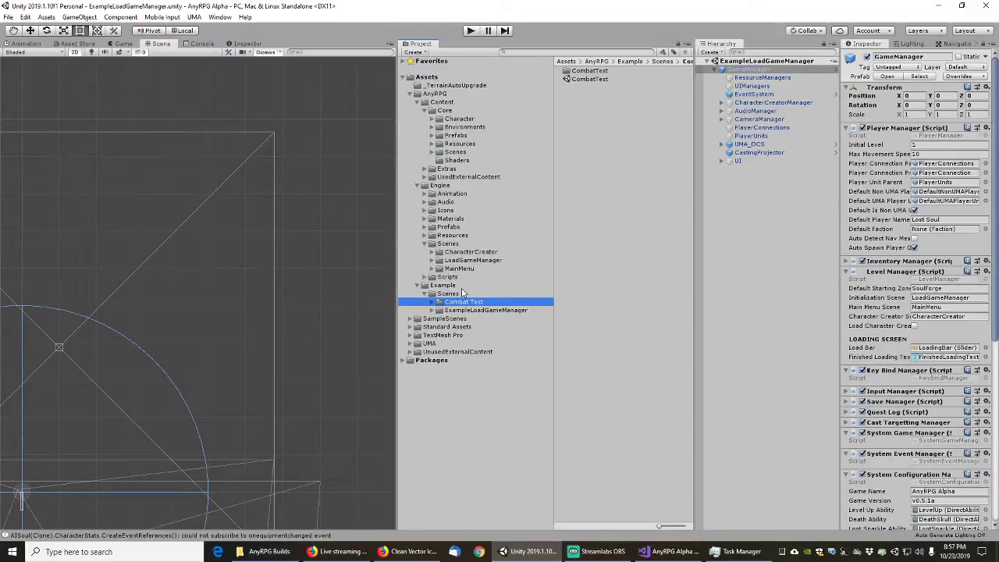
key("ctrl+d")
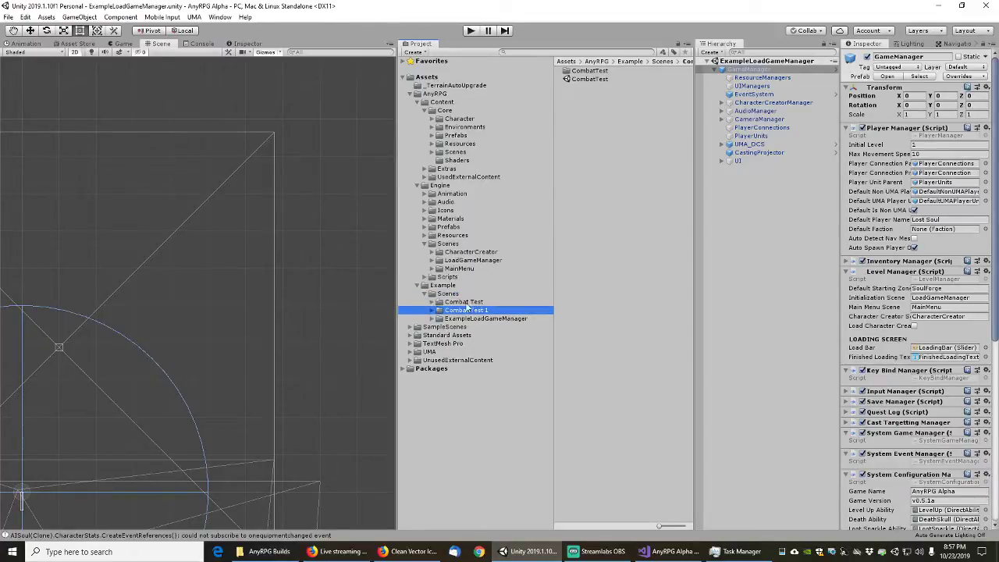
left_click(432, 311)
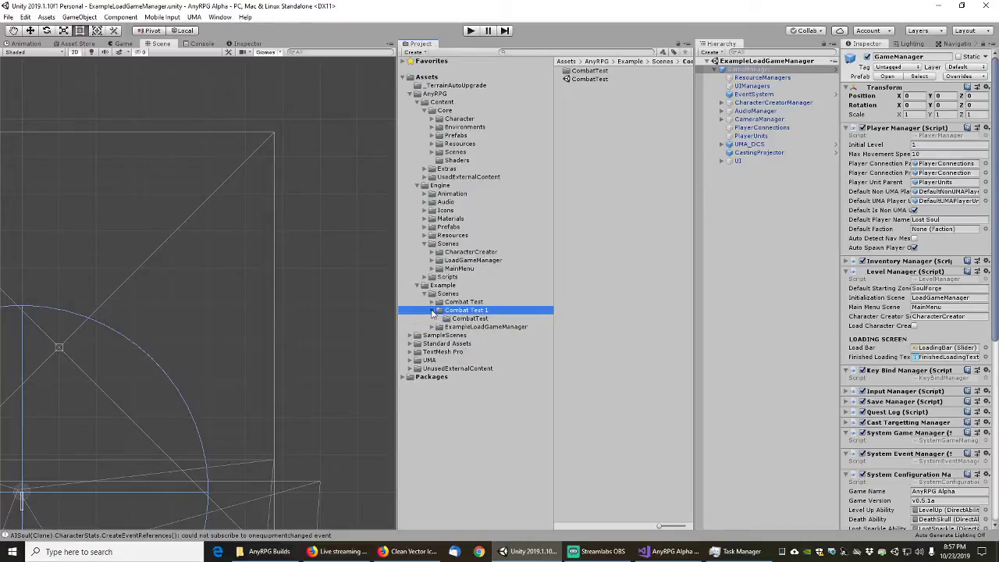
double_click(460, 311)
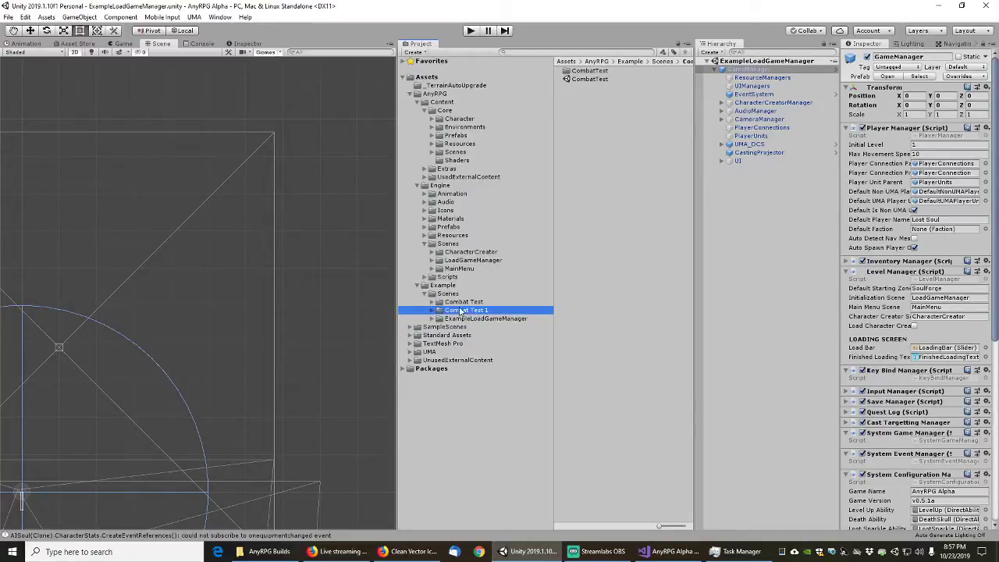
left_click(460, 302)
left_click(461, 311)
key("F2")
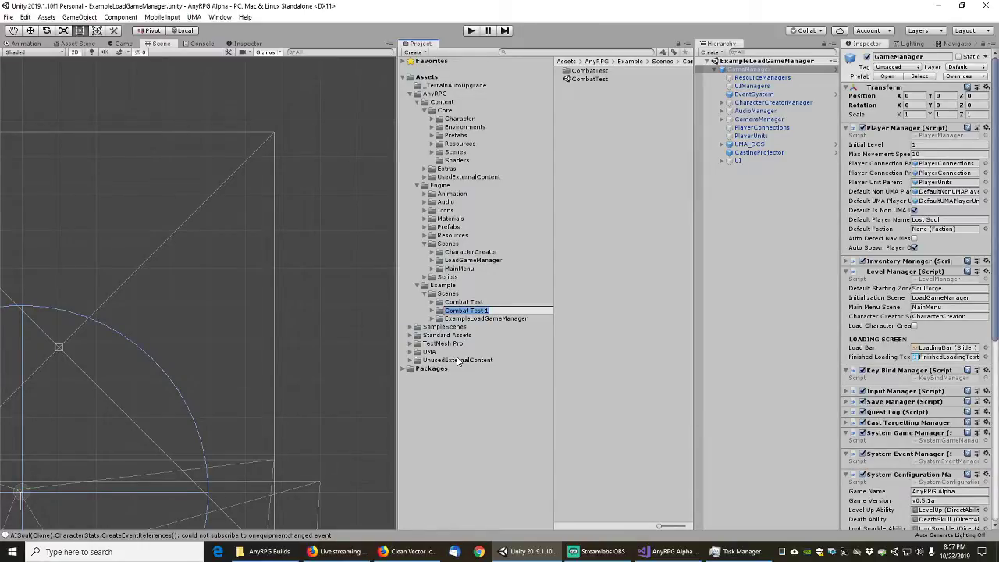
type("ExampleDefaultScene")
key("Return")
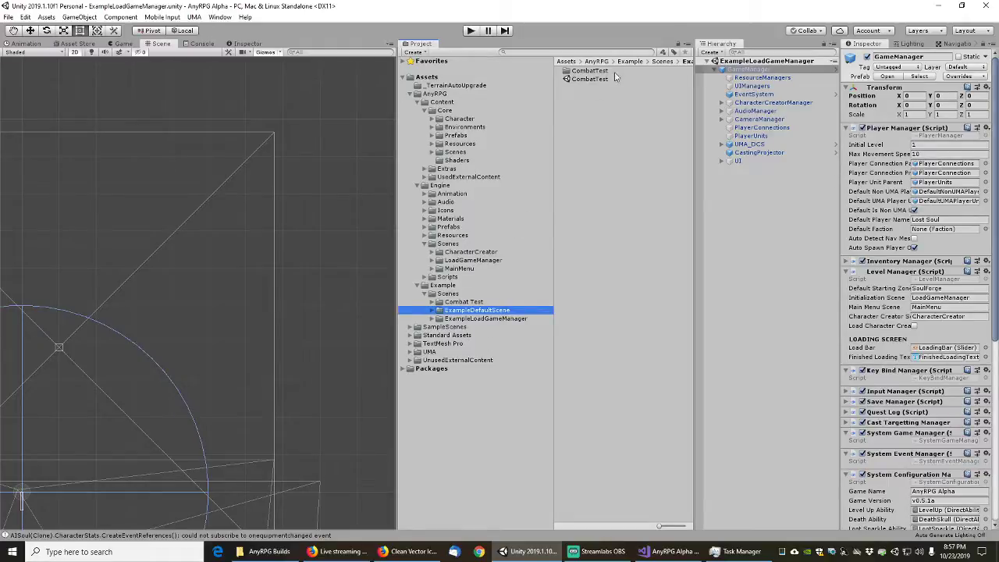
- Inside the ExampleDefaultScene folder, rename the CombatTest scene as ExampleDefaultScene and delete the CombatTest subfolder
left_click(591, 80)
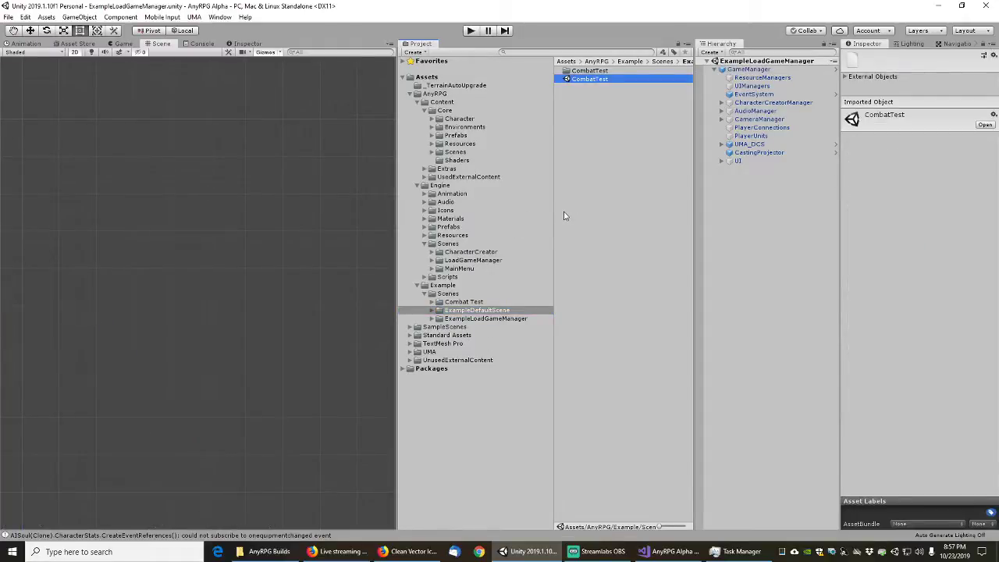
key("F2")
type("ExampleDefaultScene")
left_click(587, 72)
key("Delete")
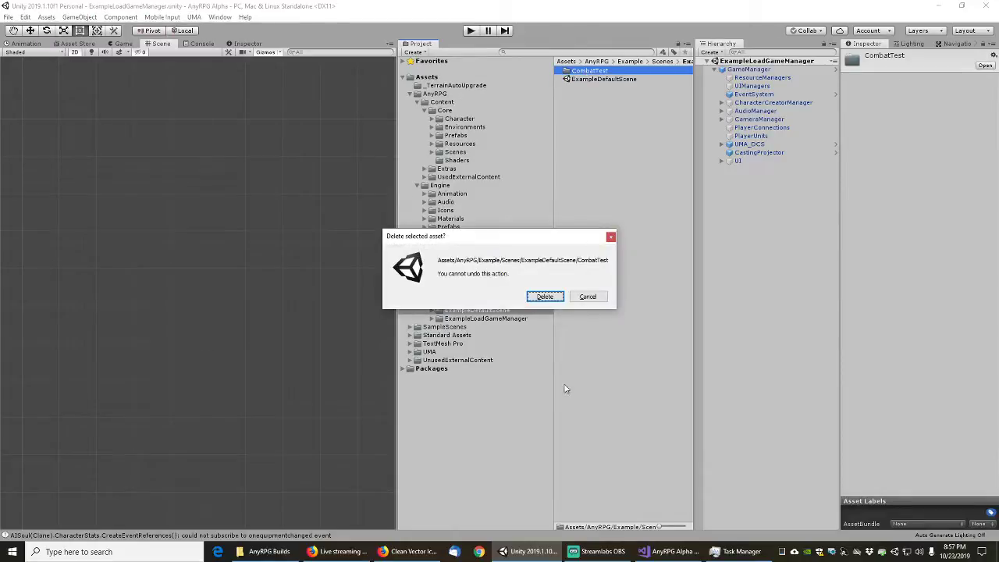
left_click(545, 297)
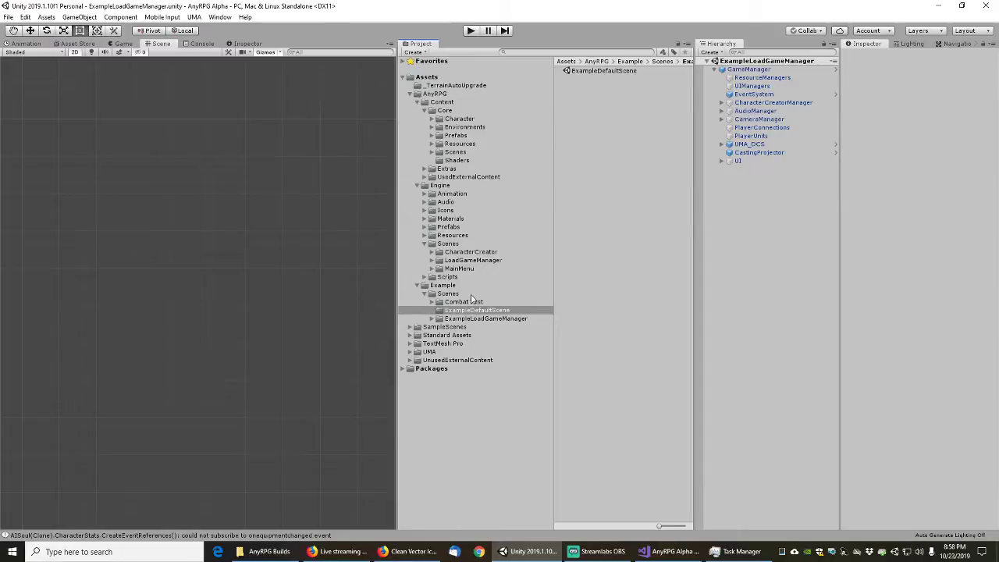
- Delete the LoadGameManager subfolder containing the lighting data from the ExampleLoadGameManager folder
left_click(433, 304)
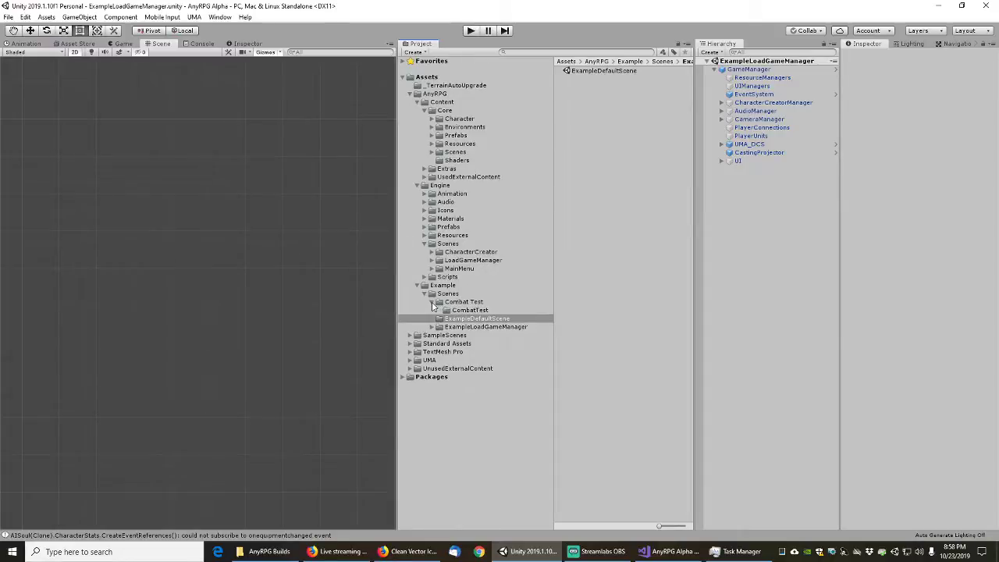
left_click(432, 303)
left_click(439, 319)
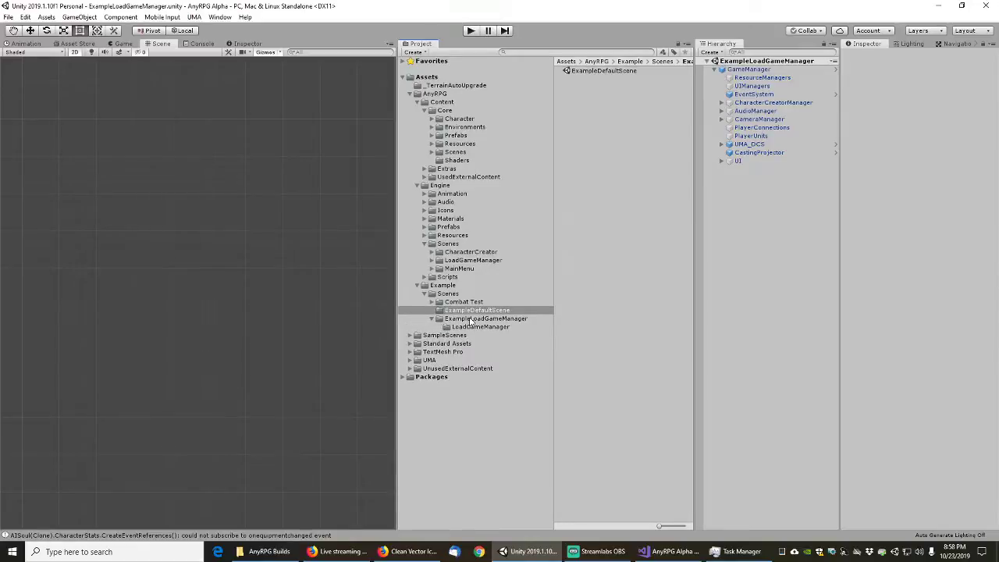
left_click(471, 319)
left_click(471, 328)
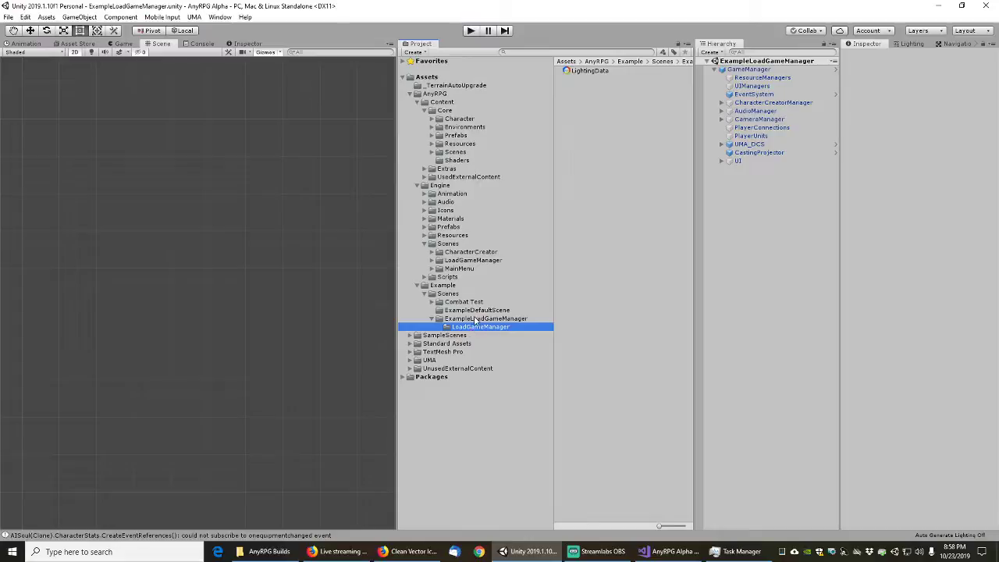
left_click(470, 319)
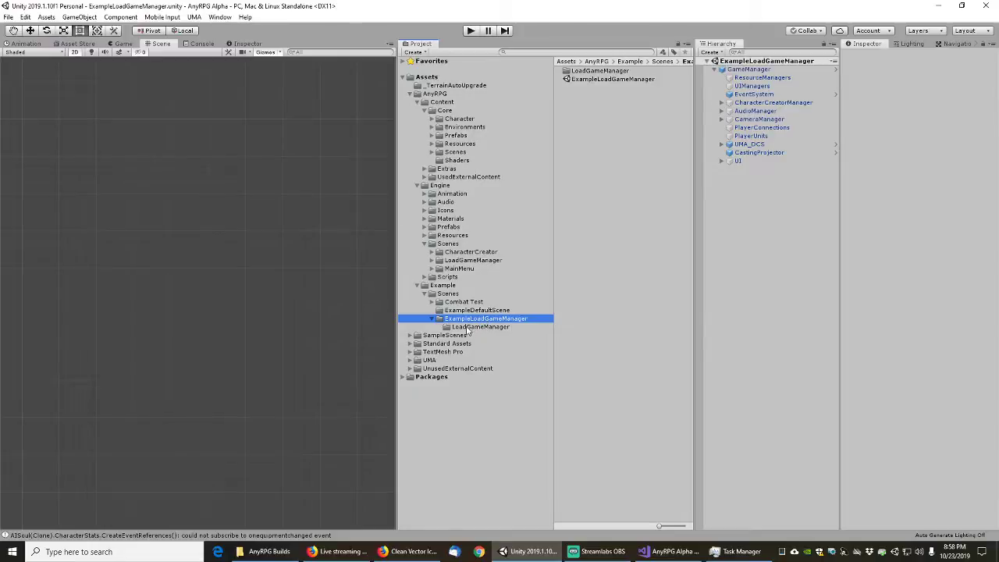
left_click(468, 327)
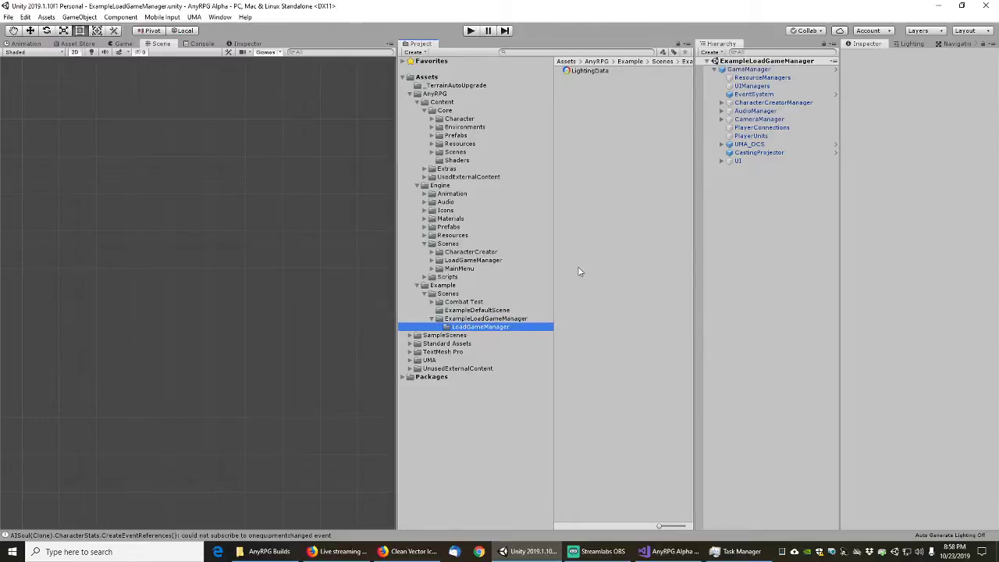
key("Delete")
left_click(565, 295)
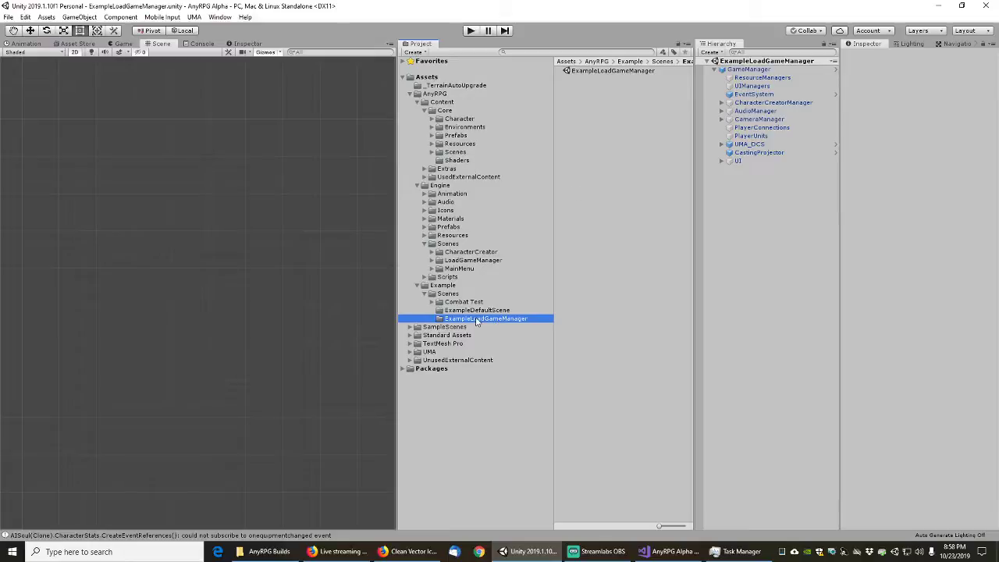
- Collapse the Scenes folders under both Example and Engine in the project tree
key("Up")
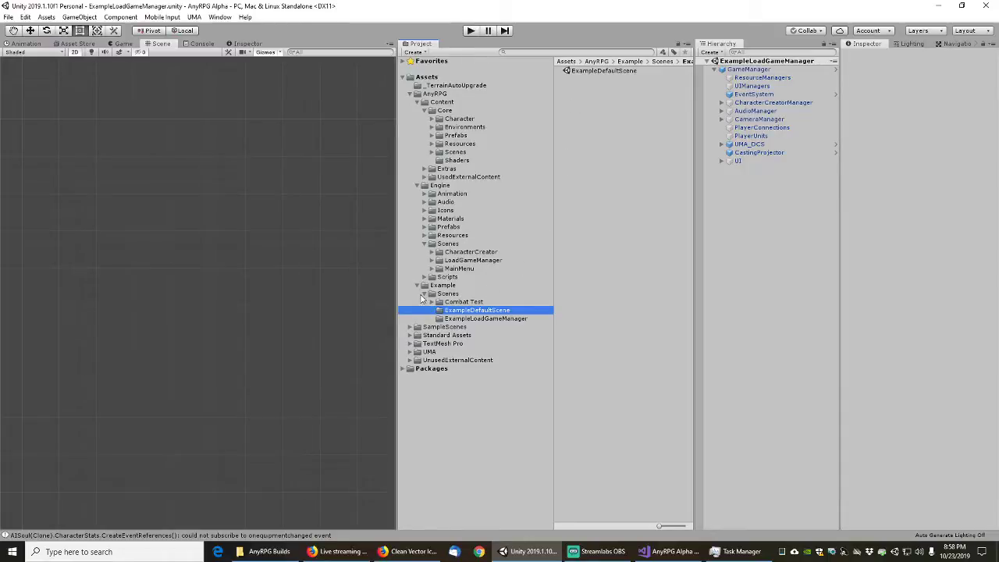
left_click(423, 294)
left_click(425, 294)
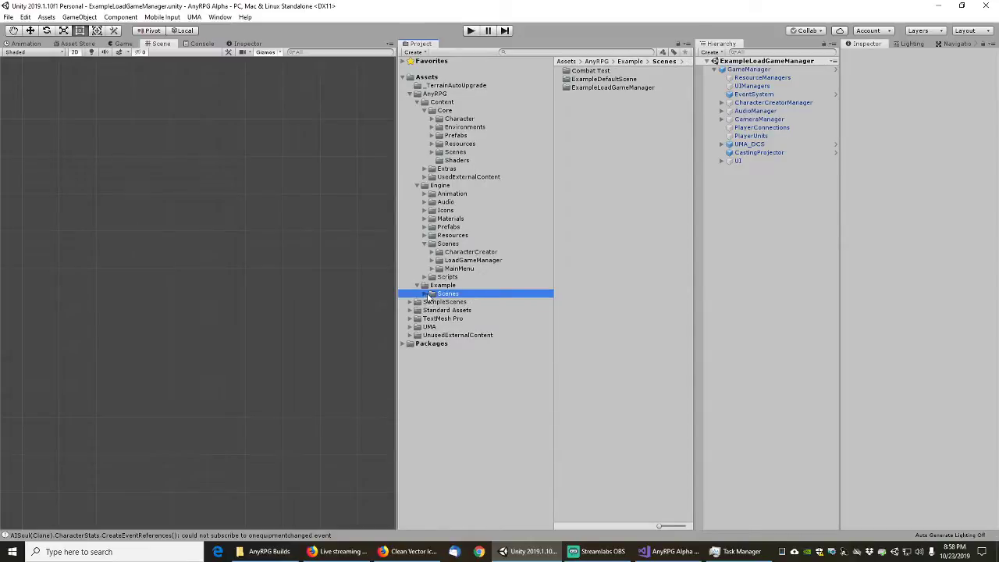
left_click(423, 244)
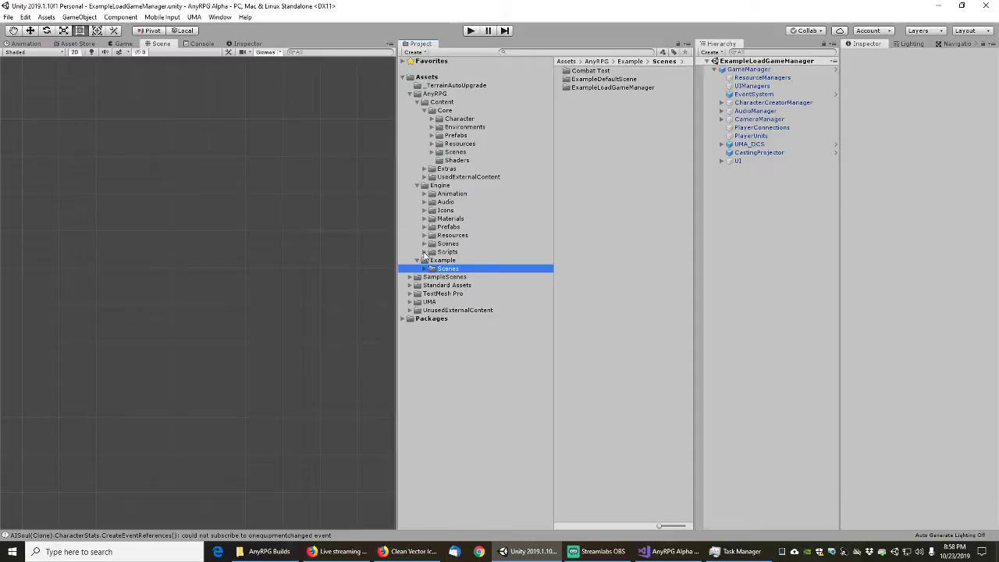
- Examine the subfolders of Engine's Scripts folder and the scene nodes in Engine's Resources/SceneNode folder
left_click(425, 252)
left_click(431, 277)
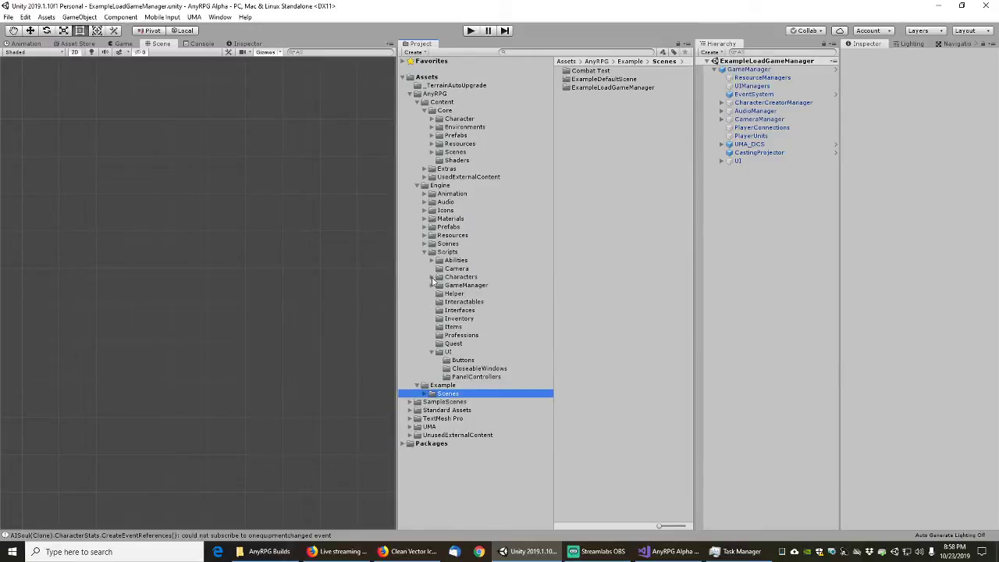
left_click(431, 352)
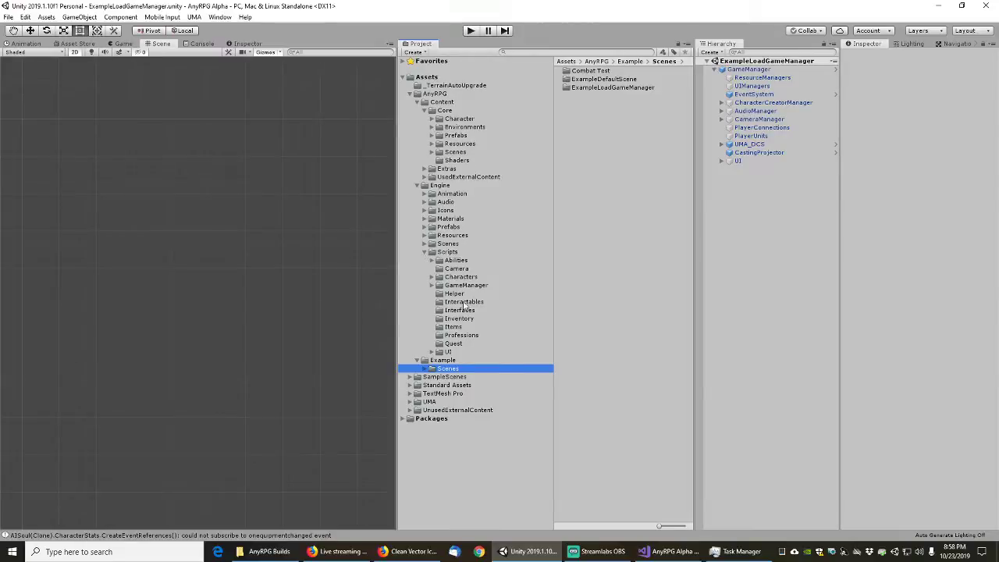
left_click(427, 252)
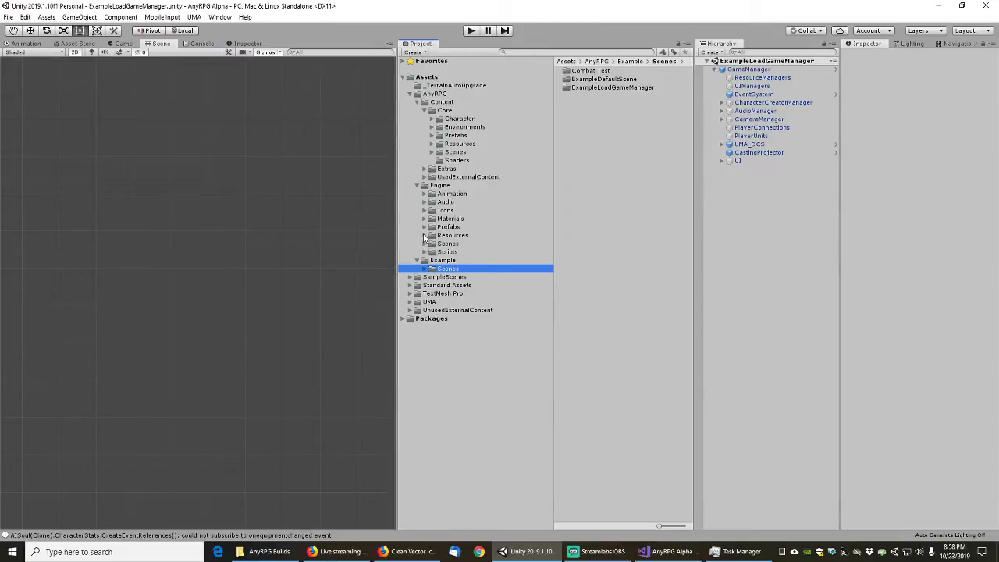
left_click(426, 236)
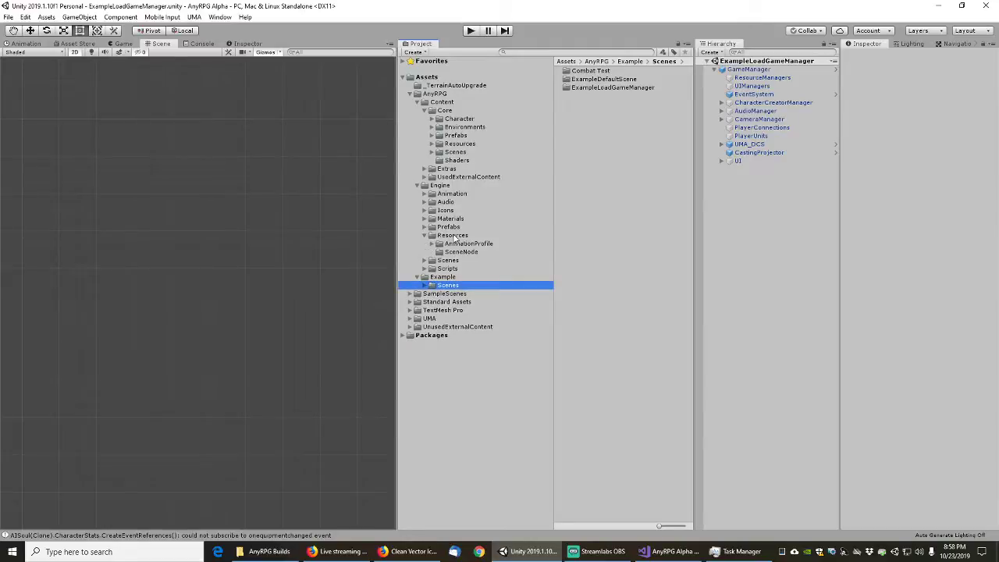
left_click(455, 236)
left_click(461, 252)
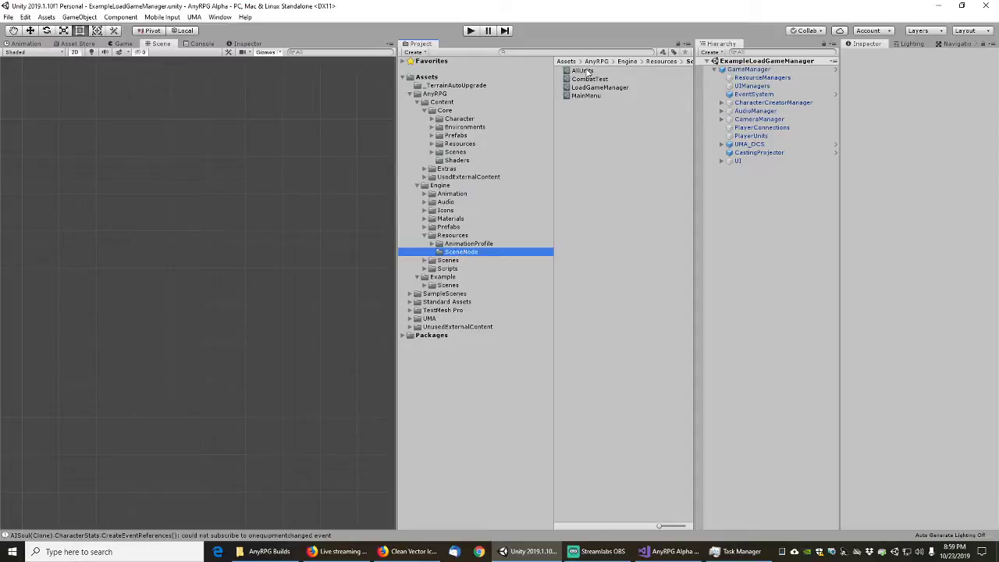
- Create a folder named Resources inside Content's Extras folder
left_click(424, 169)
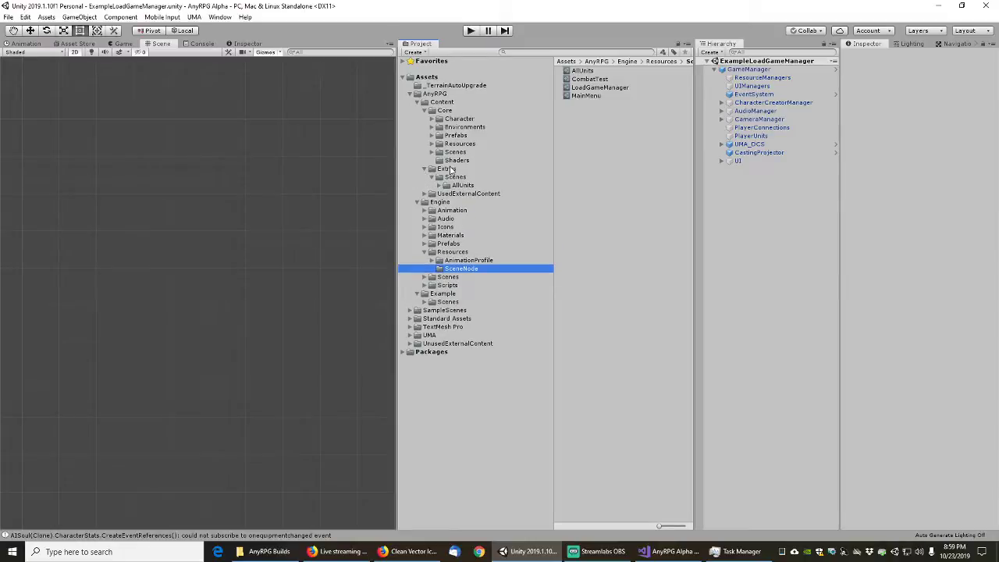
left_click(449, 171)
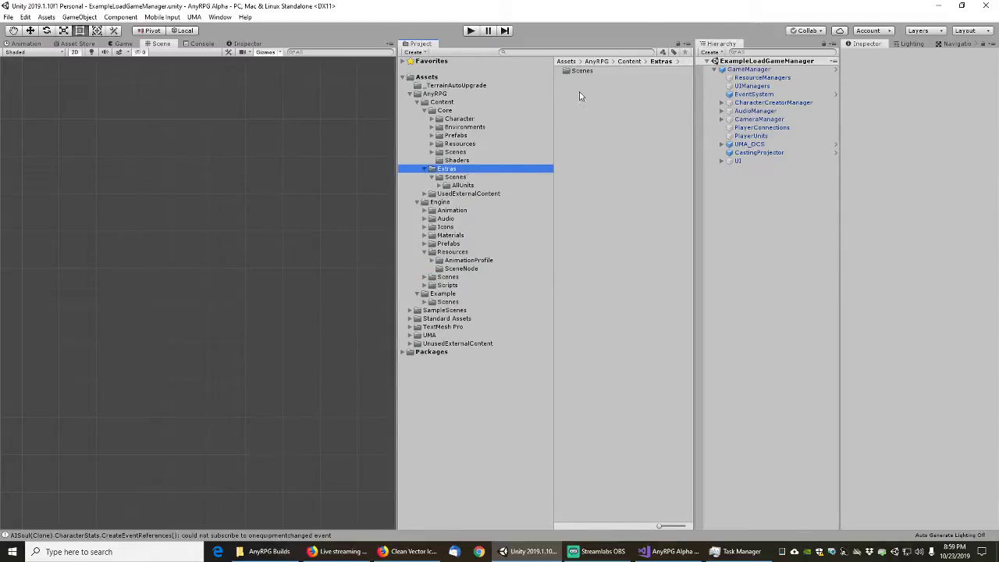
right_click(590, 94)
mouse_move(719, 99)
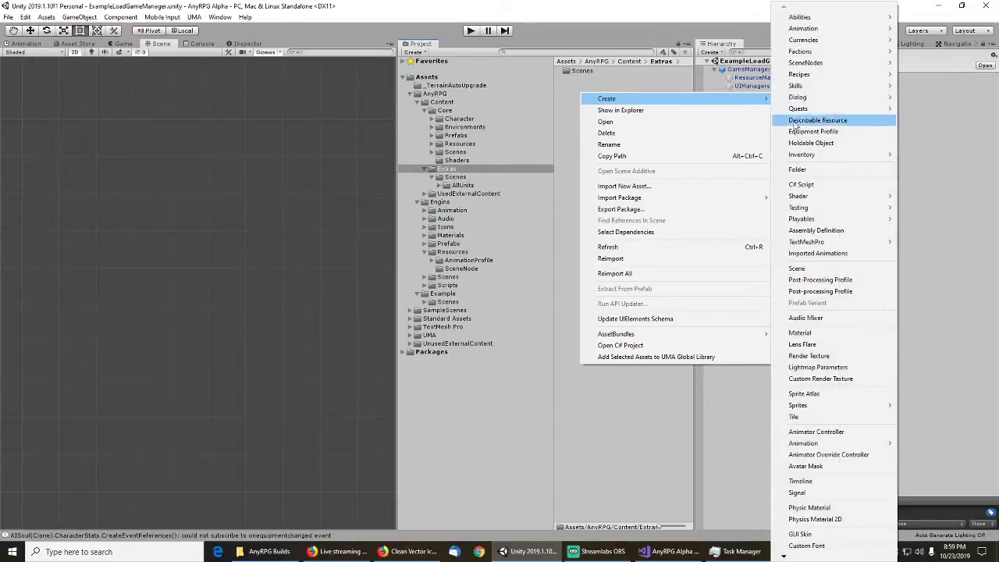
left_click(800, 172)
type("Resource")
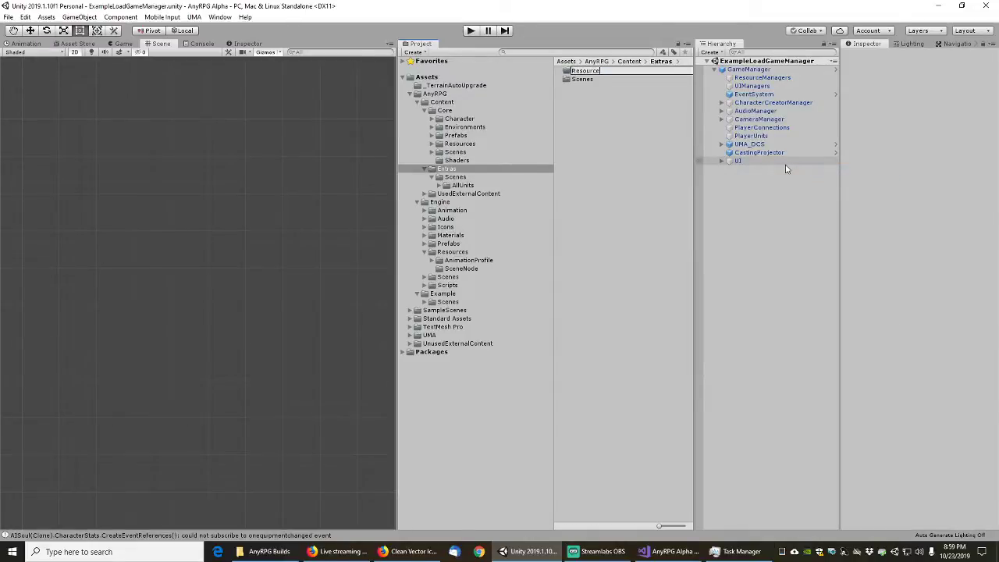
type("s")
key("Return")
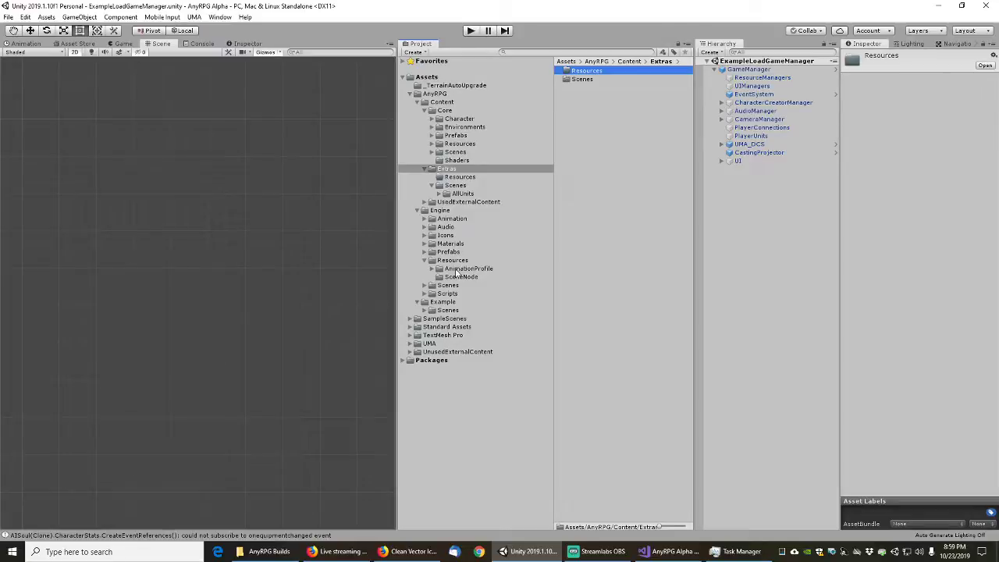
- Create a SceneNode folder inside Extras' Resources folder and expand Resources in the project tree
left_click(466, 177)
right_click(573, 104)
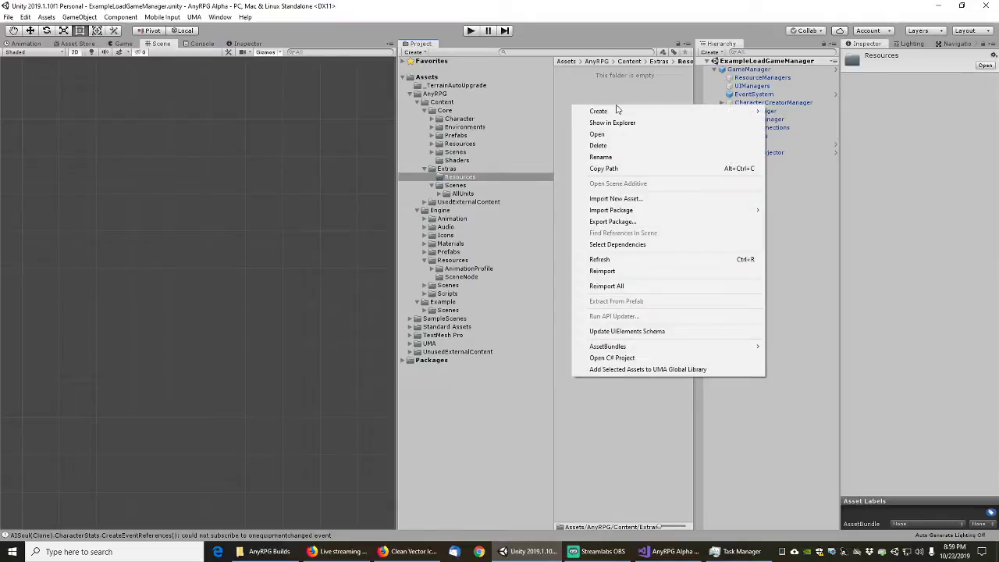
mouse_move(617, 110)
left_click(790, 169)
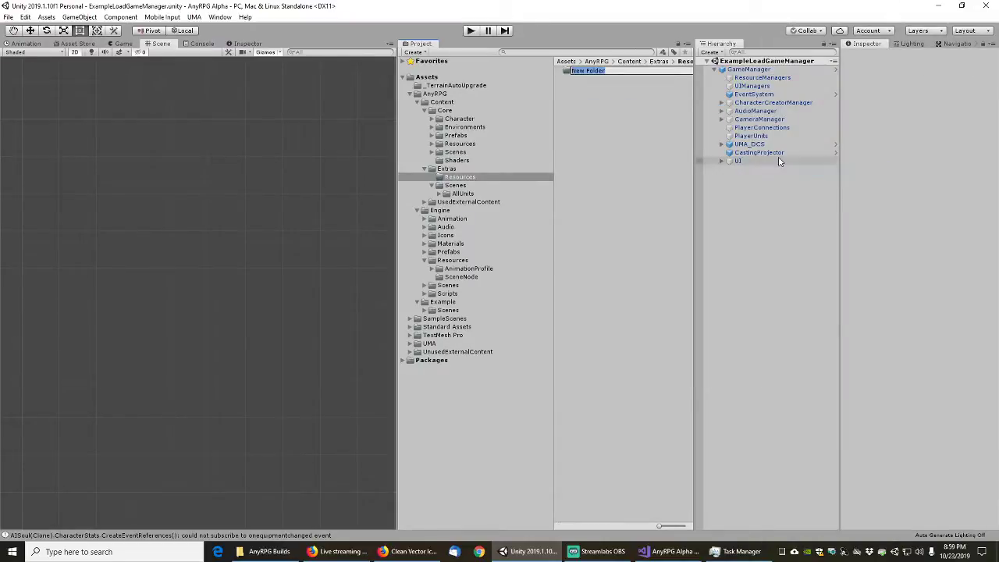
type("SceneNode")
key("Return")
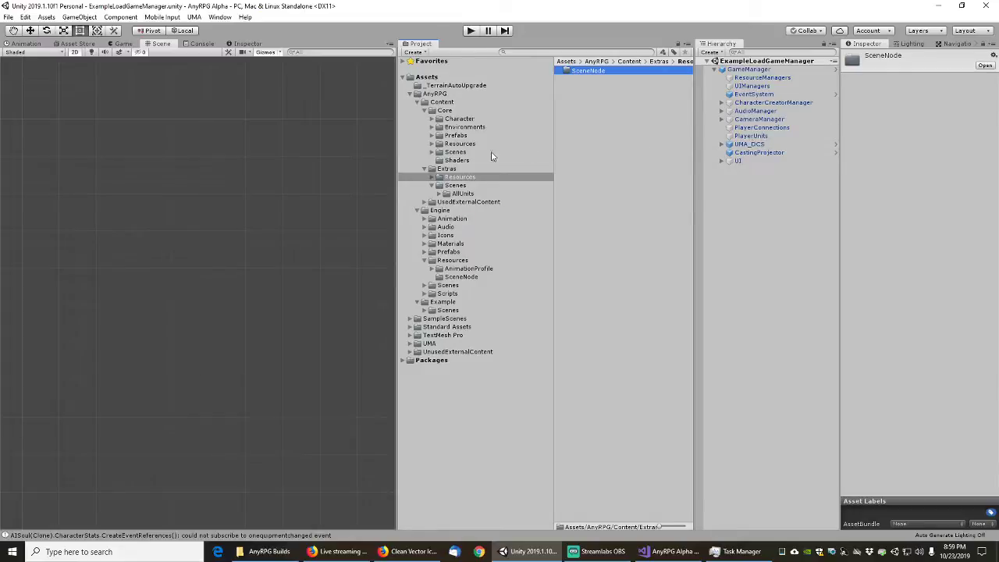
left_click(432, 177)
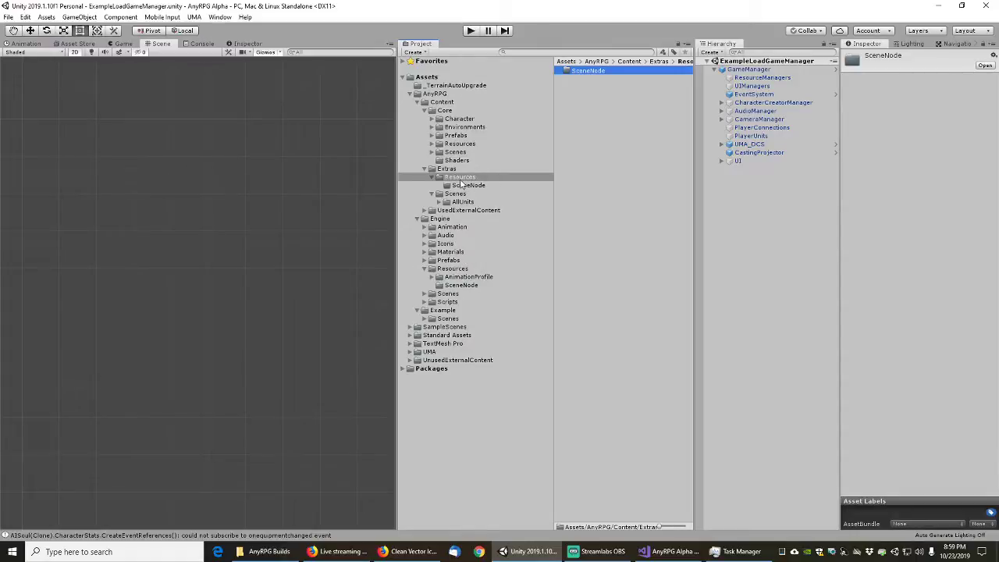
- Open the SystemAbilityManager script from the ResourceManagers object in Visual Studio, examine how it loads resources, and return to Unity
left_click(670, 552)
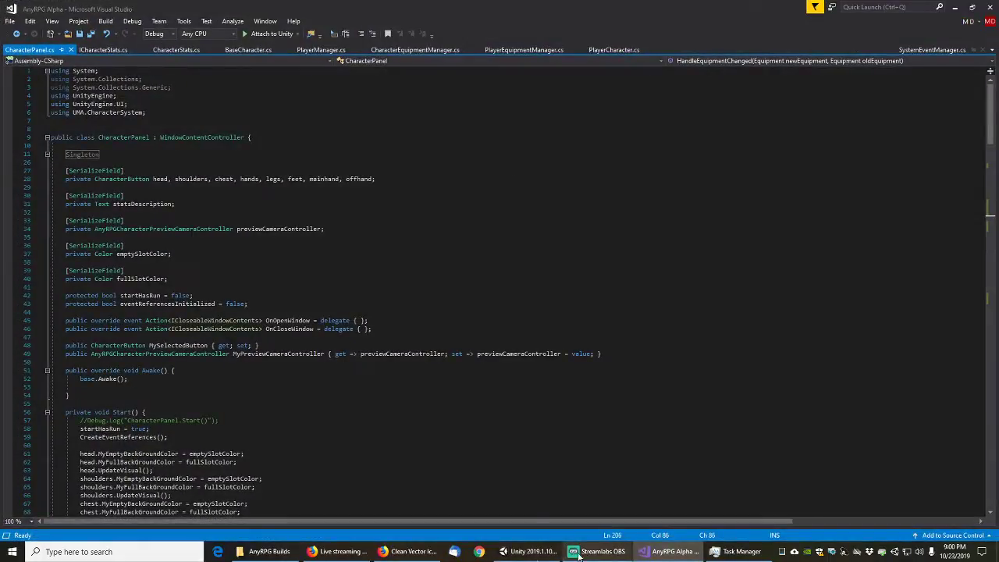
left_click(531, 552)
left_click(611, 49)
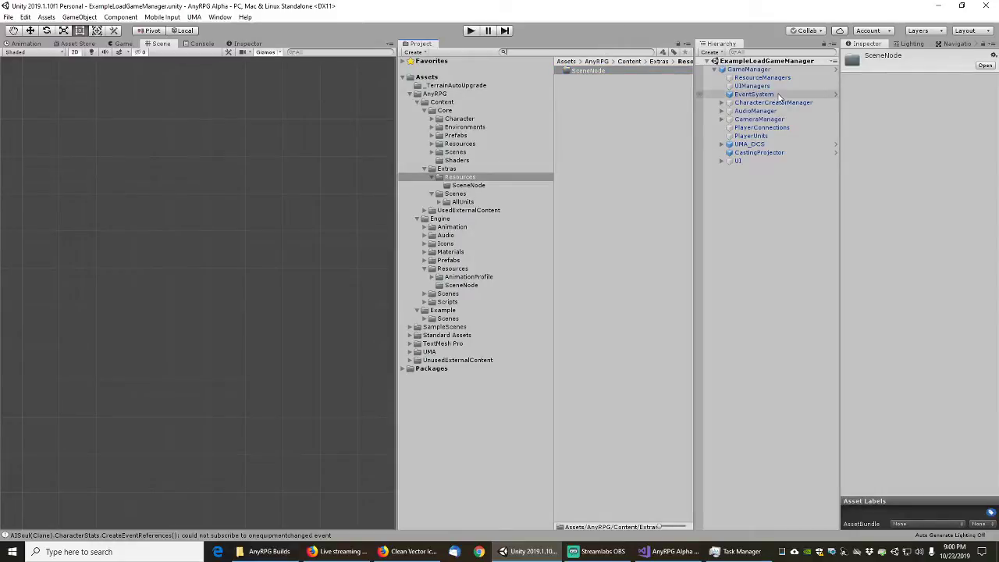
left_click(761, 78)
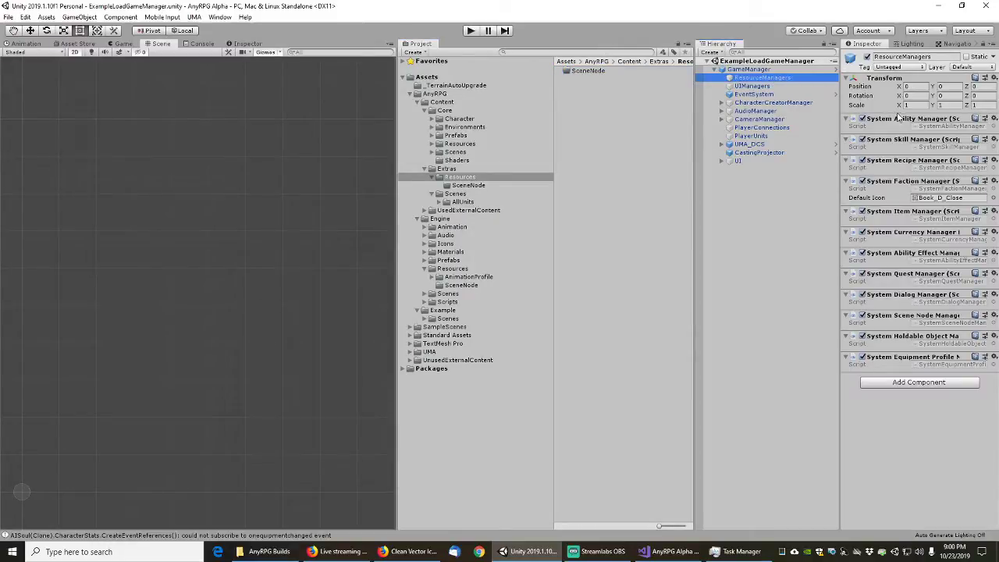
double_click(947, 126)
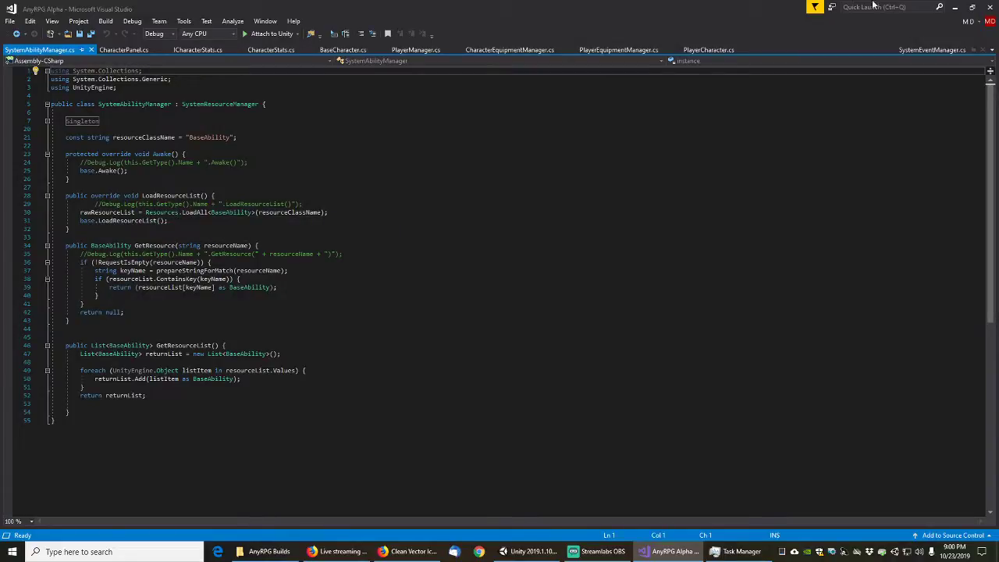
left_click(955, 7)
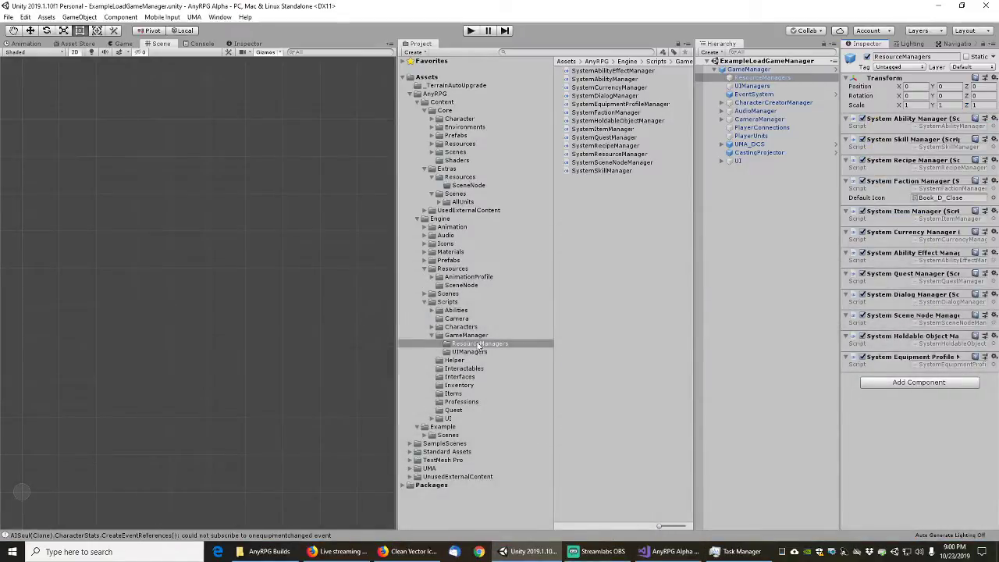
- Move the AllUnits scene node from Engine's Resources/SceneNode folder into Extras' Resources/SceneNode folder
left_click(466, 285)
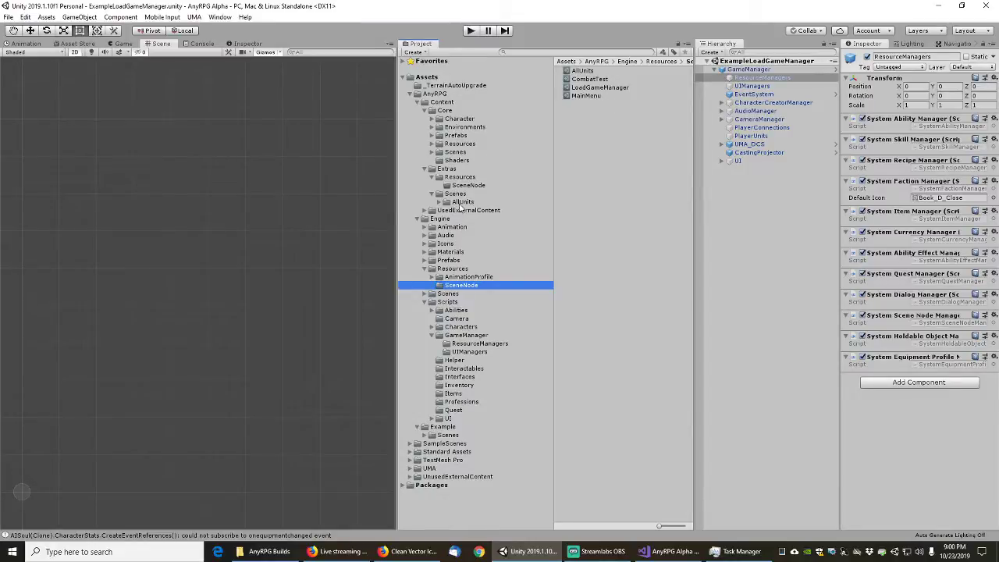
left_click(586, 71)
left_click_drag(587, 72, 470, 188)
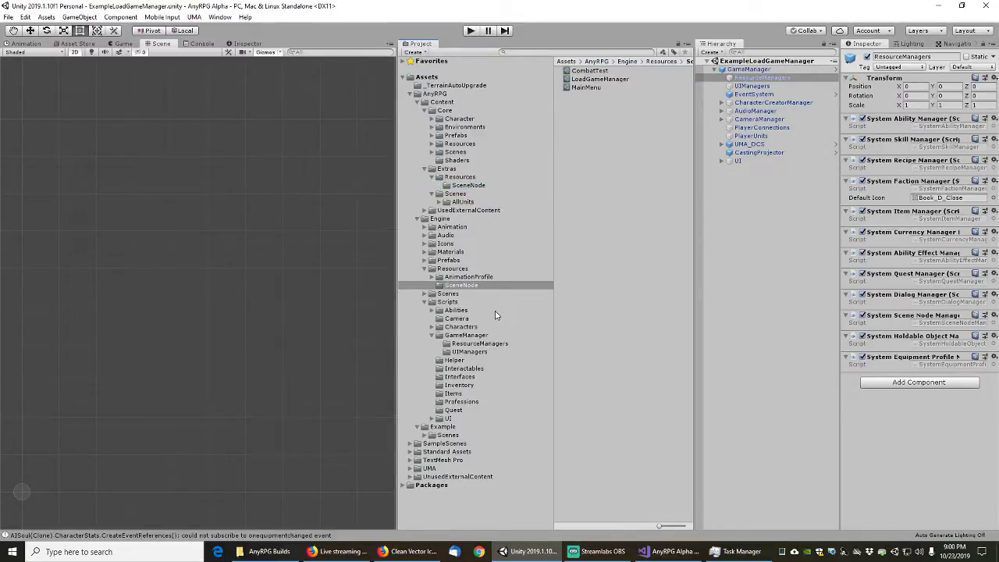
- Create a folder named Resources inside the Example folder
left_click(427, 436)
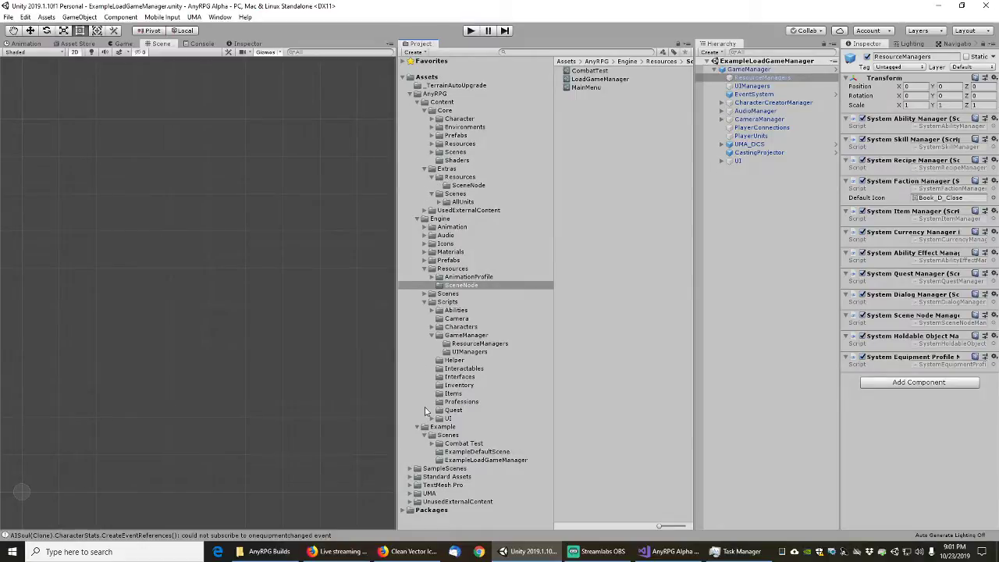
mouse_move(587, 71)
left_mouse_down()
mouse_move(469, 420)
mouse_move(473, 439)
mouse_move(524, 349)
mouse_move(589, 72)
left_mouse_up()
left_click(443, 427)
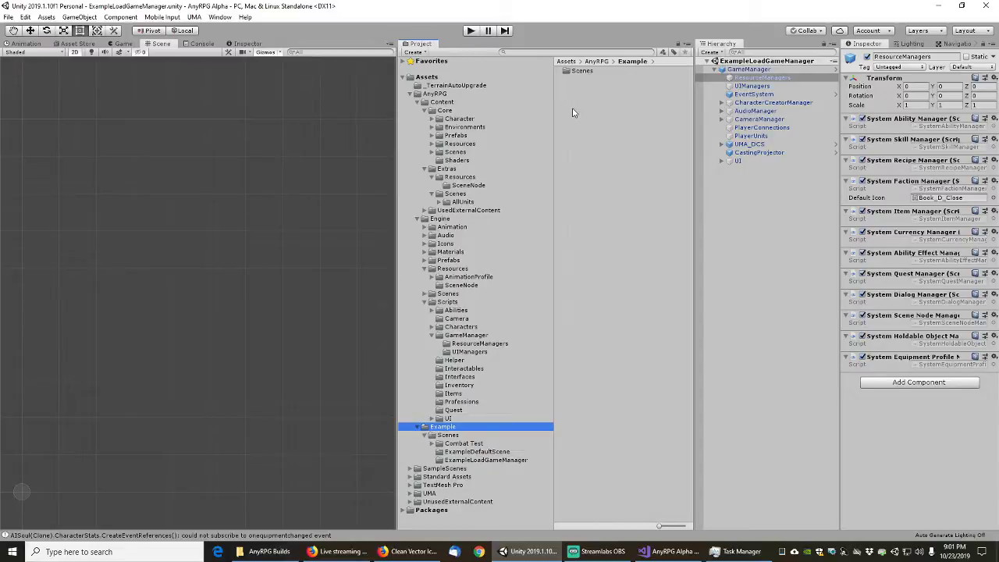
left_click(424, 110)
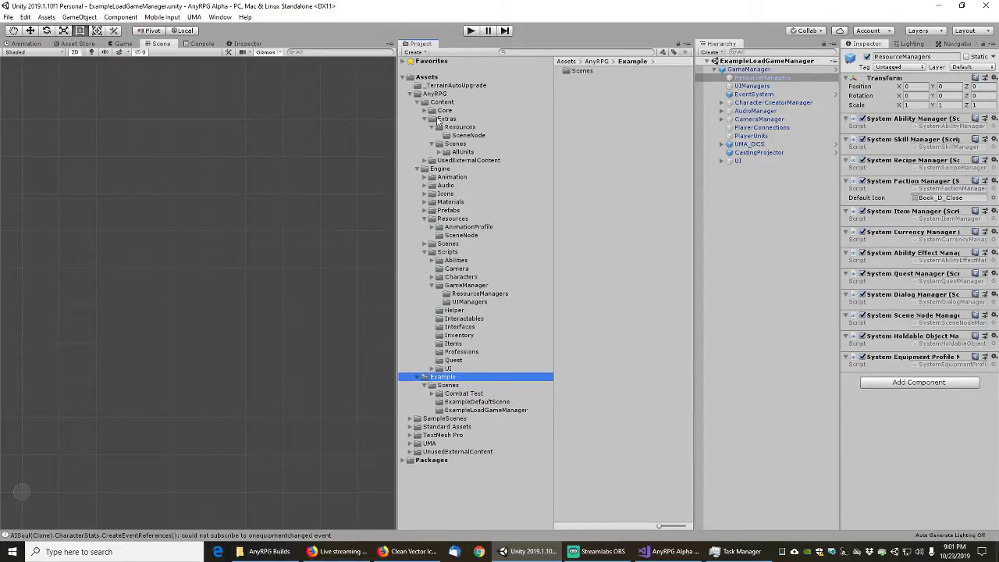
right_click(572, 116)
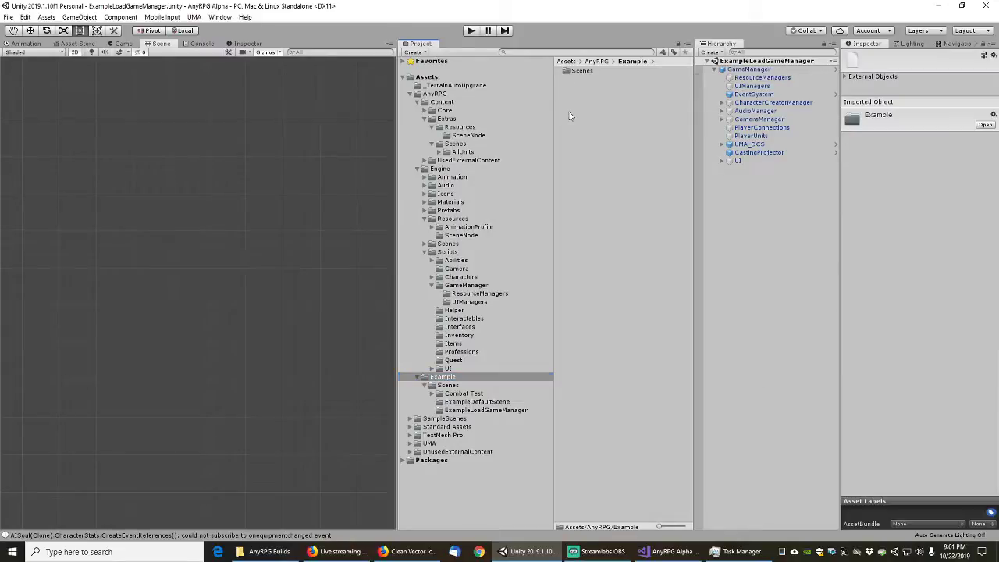
mouse_move(624, 119)
left_click(787, 169)
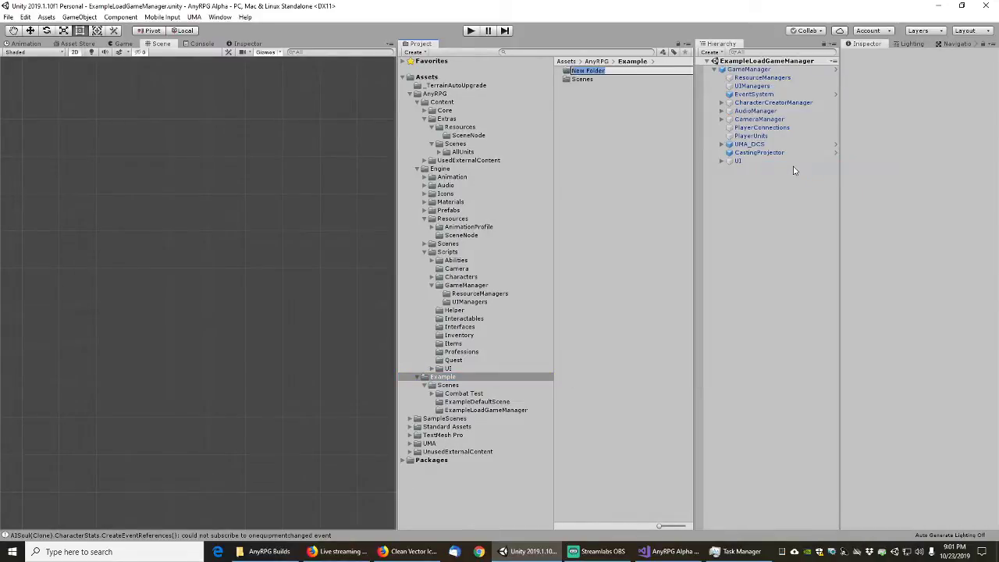
type("Resources")
key("Return")
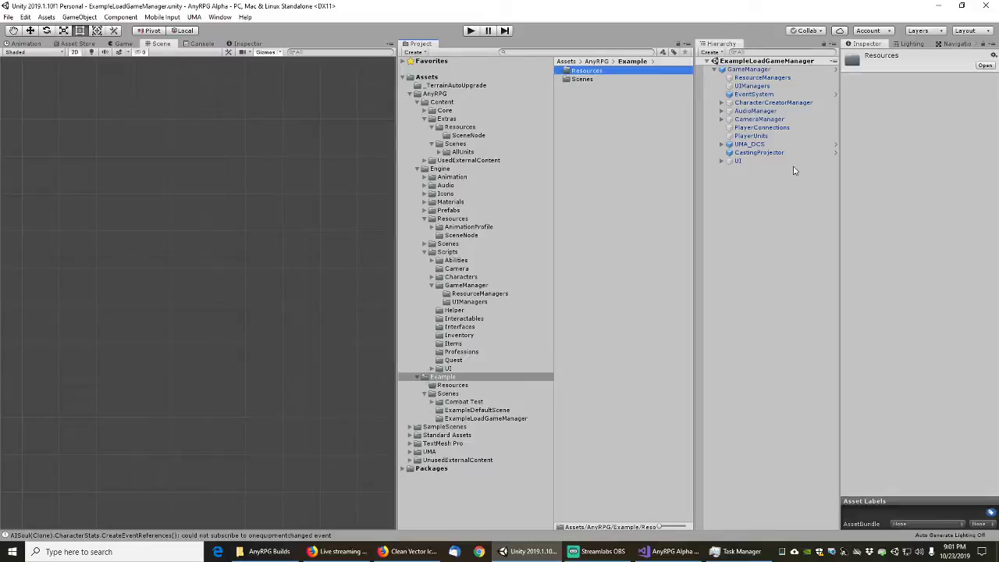
- Create a SceneNode folder inside Example's Resources folder
left_click(453, 385)
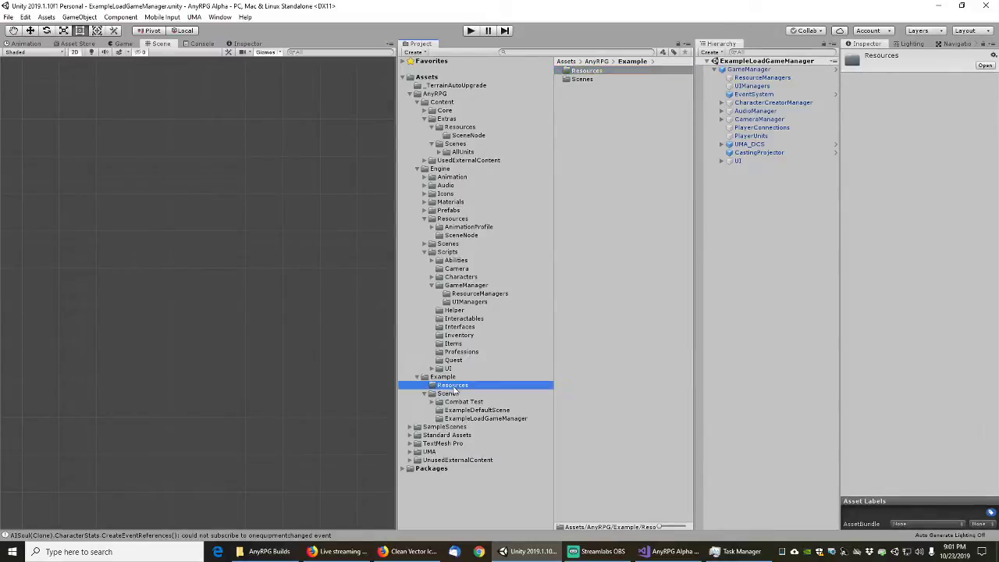
right_click(562, 92)
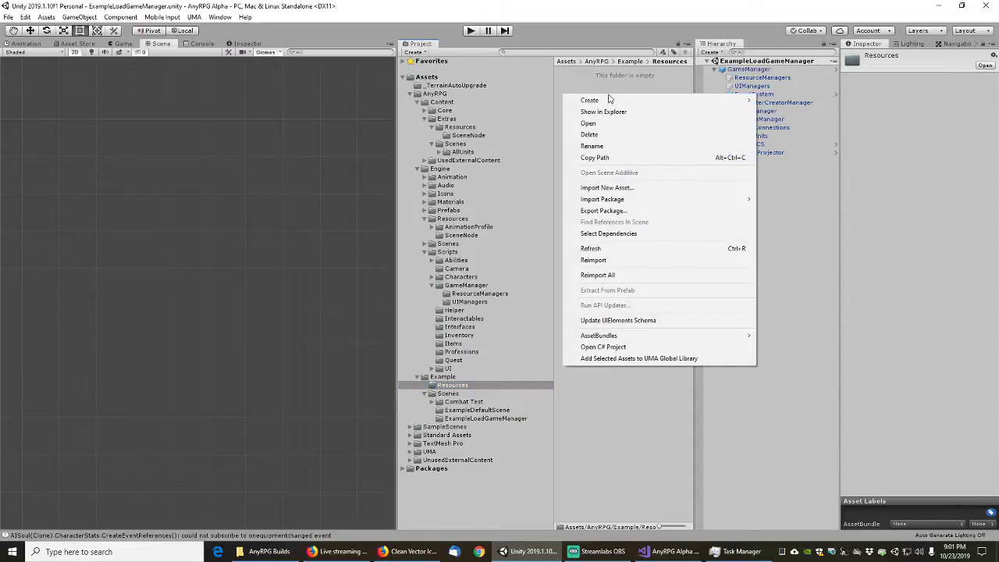
mouse_move(610, 99)
left_click(804, 171)
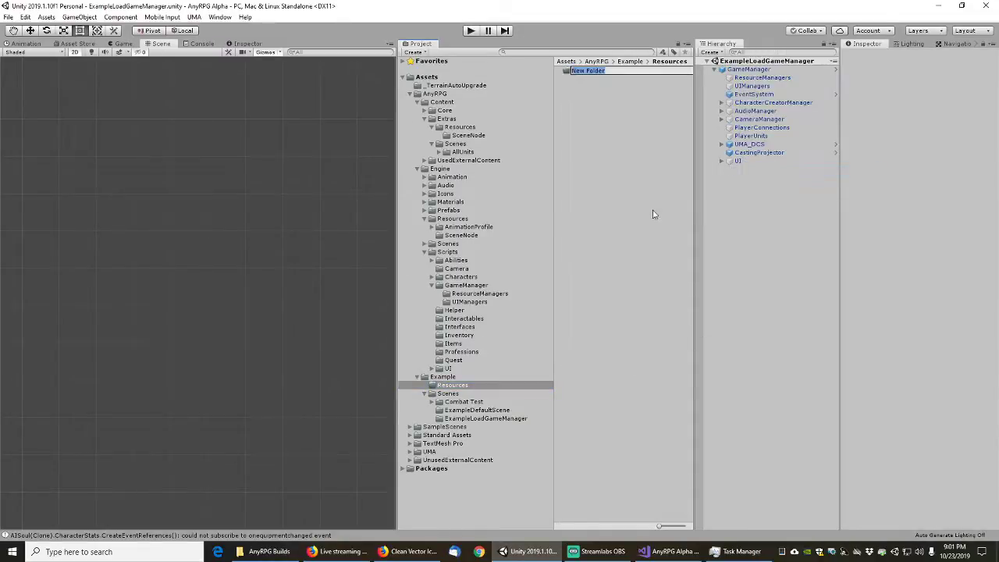
type("SceneNode")
key("Return")
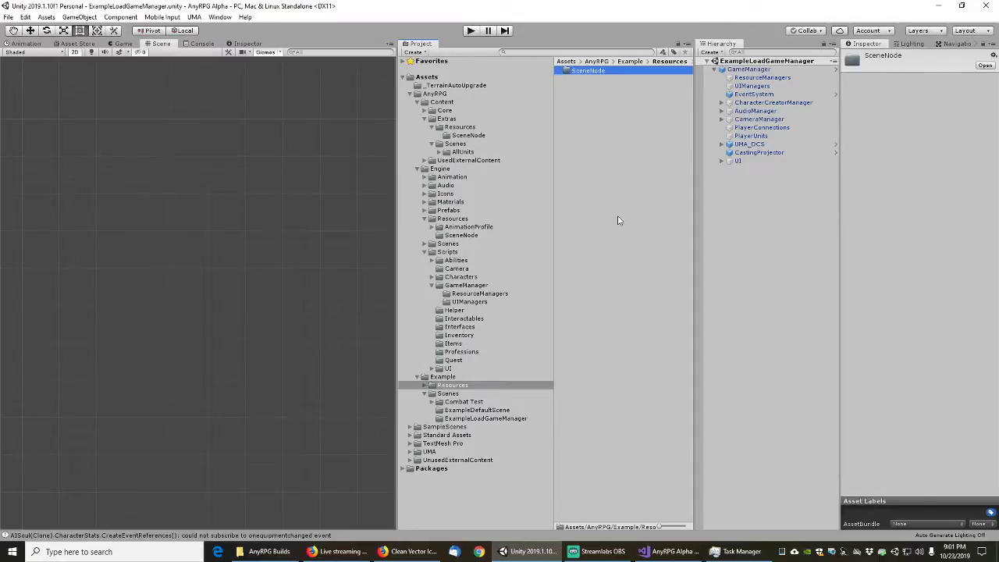
- Review the resourceClassName argument of LoadAll in Visual Studio's SystemAbilityManager script, return to Unity and expand Example's Resources folder
left_click(673, 554)
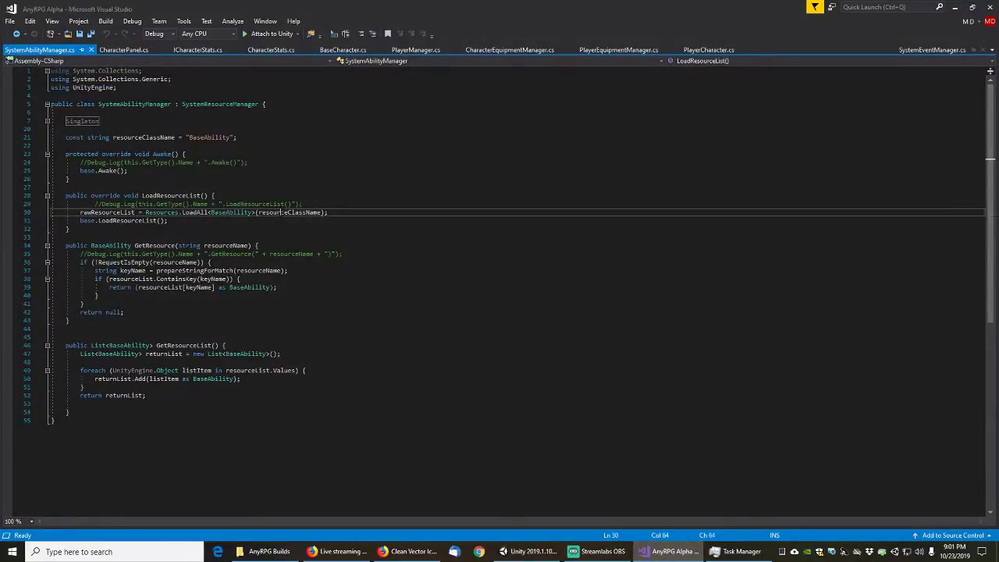
left_click(302, 212)
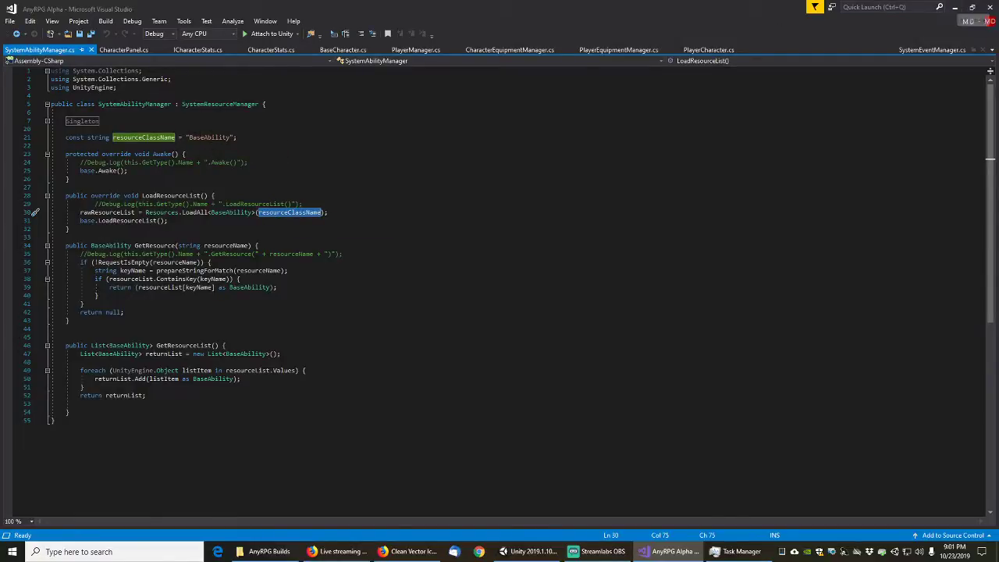
left_click(954, 7)
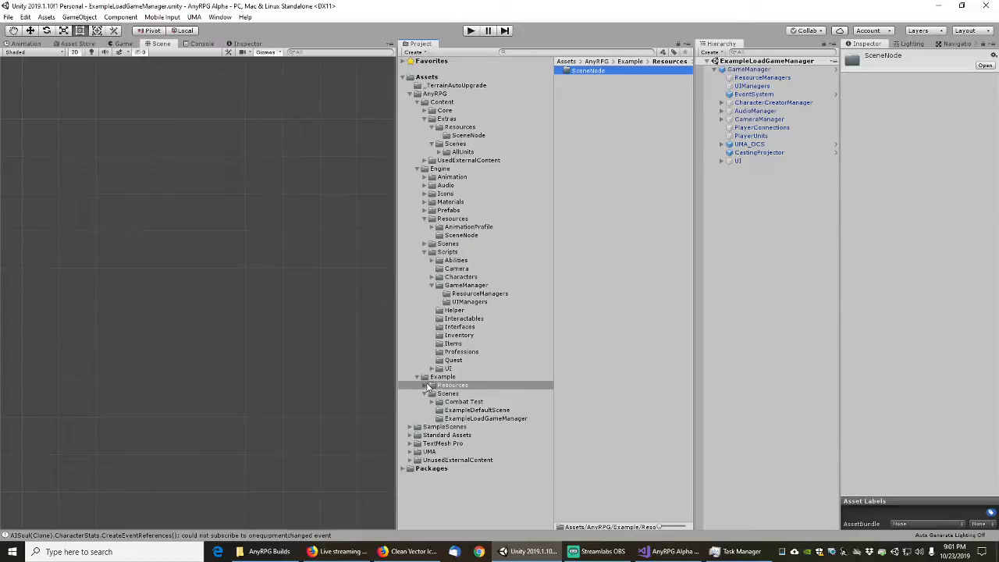
left_click(429, 386)
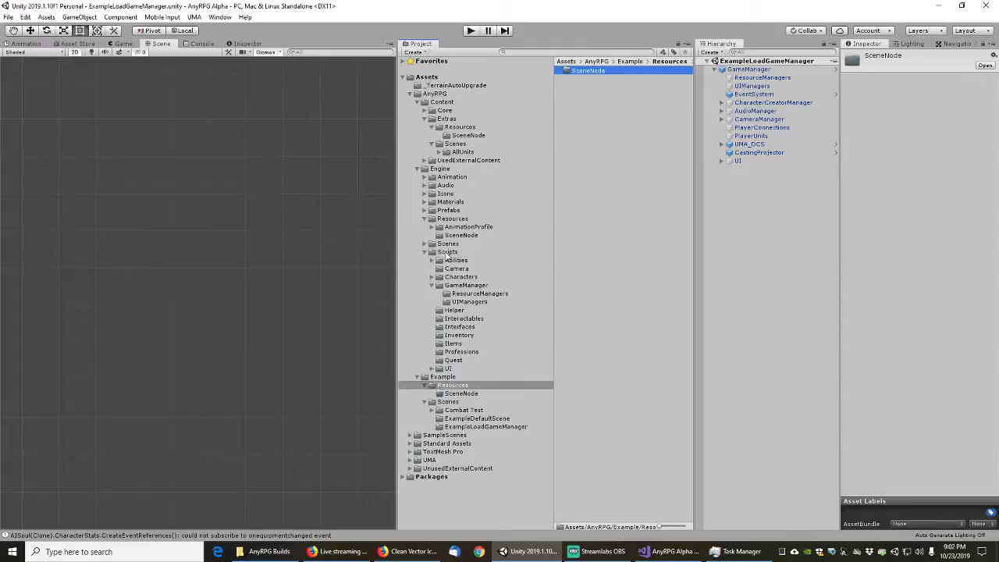
- Move the CombatTest scene node from Engine's Resources/SceneNode folder into Example's Resources/SceneNode folder, and expand Engine's Scenes folder
left_click(460, 235)
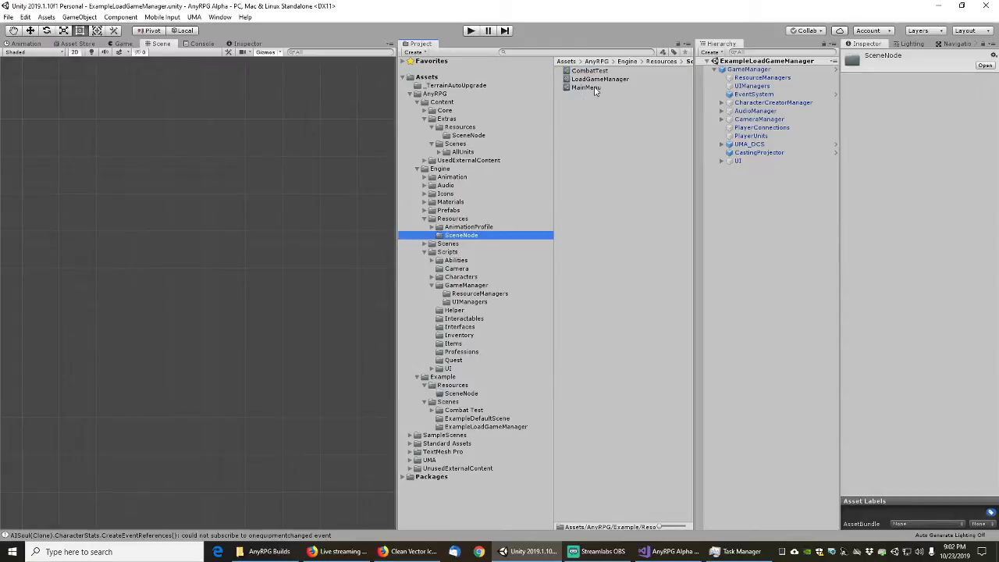
left_click_drag(593, 72, 462, 395)
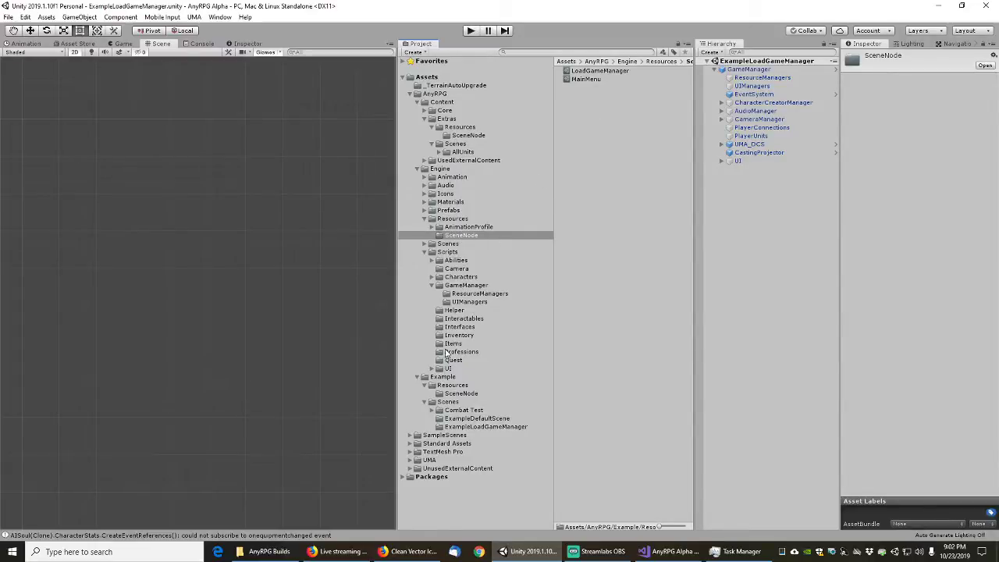
left_click(434, 287)
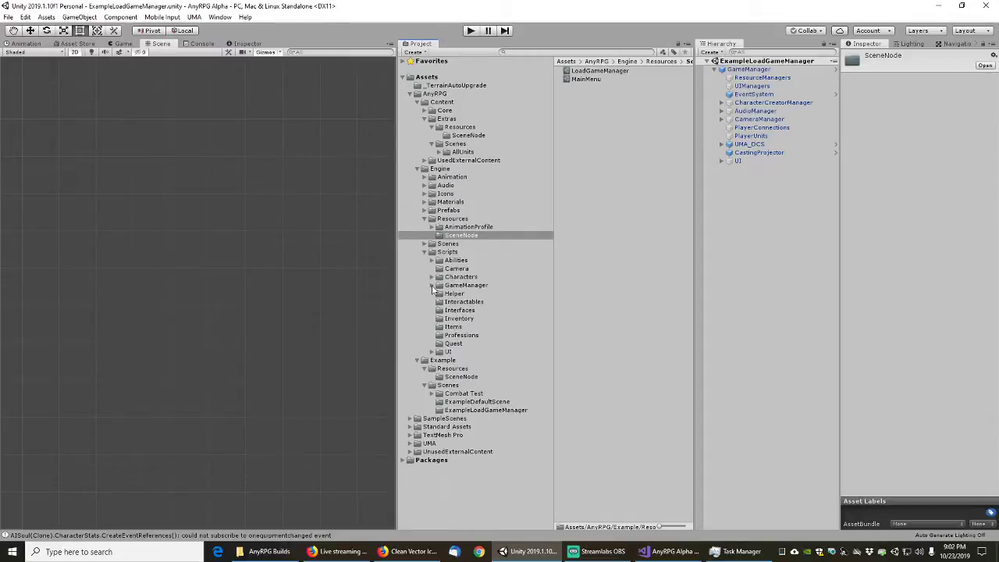
left_click(426, 252)
left_click(424, 243)
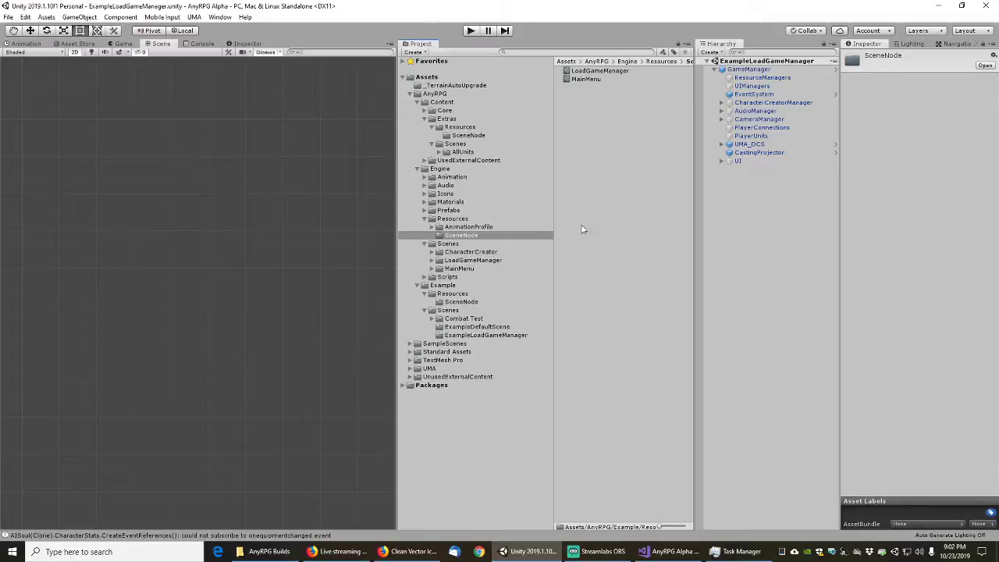
- Duplicate the LoadGameManager scene node in Engine's SceneNode folder and move the copy into Example's Resources/SceneNode folder
left_click(587, 79)
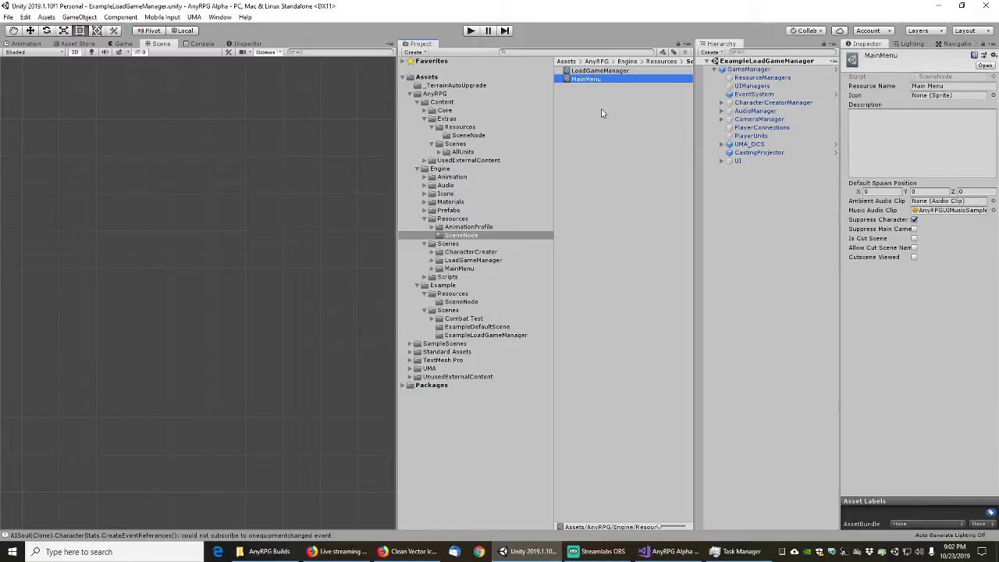
left_click(459, 303)
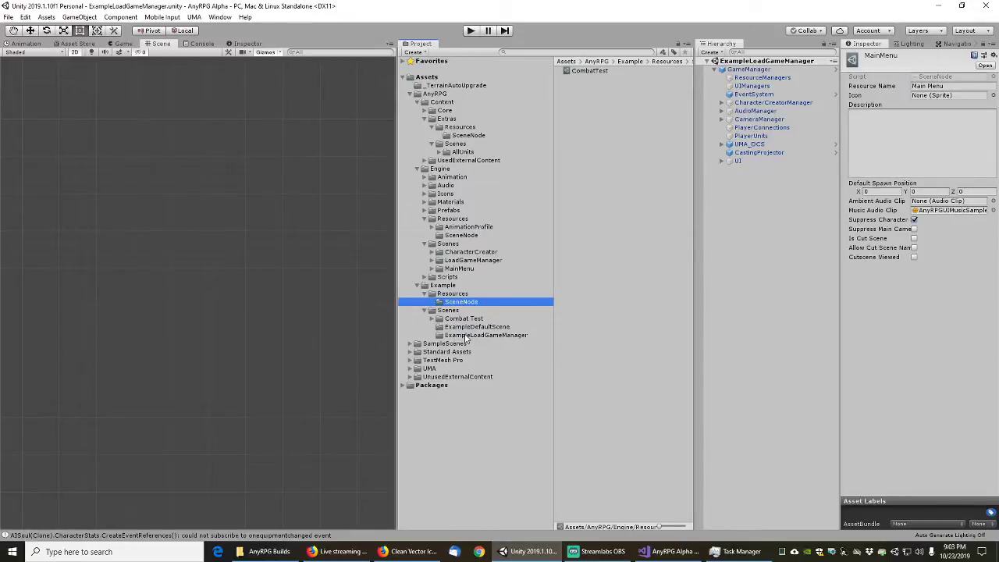
left_click(466, 237)
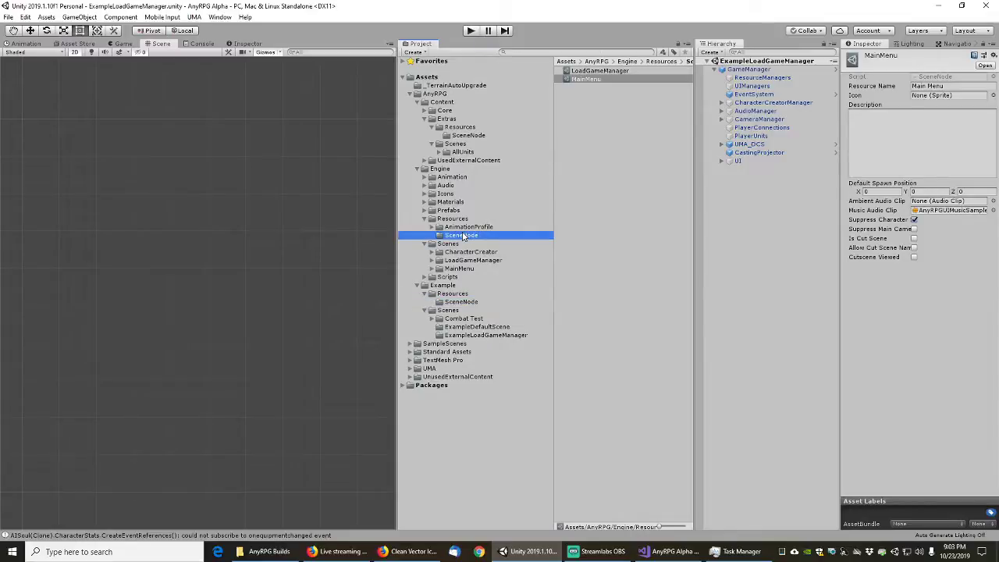
left_click(597, 70)
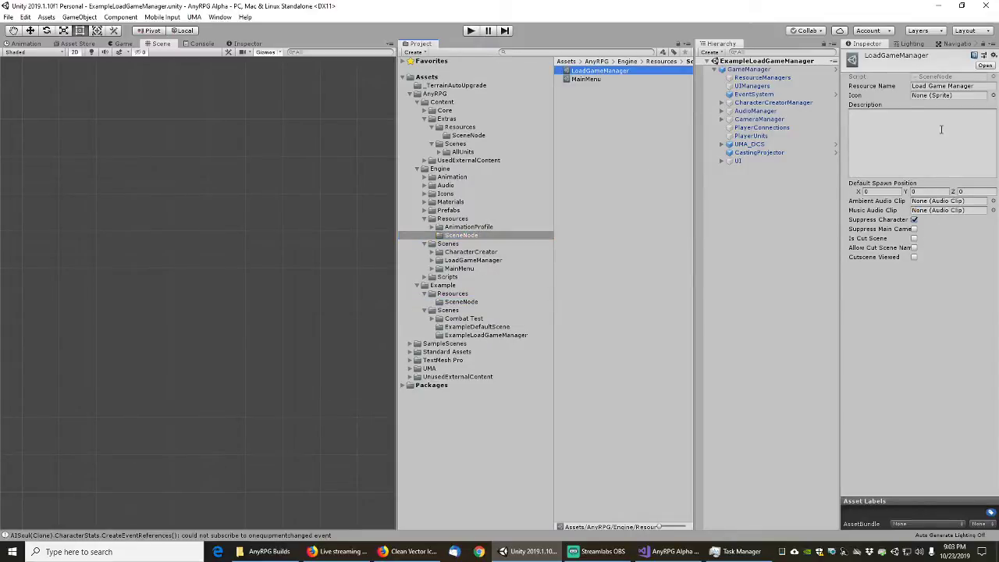
left_click(587, 79)
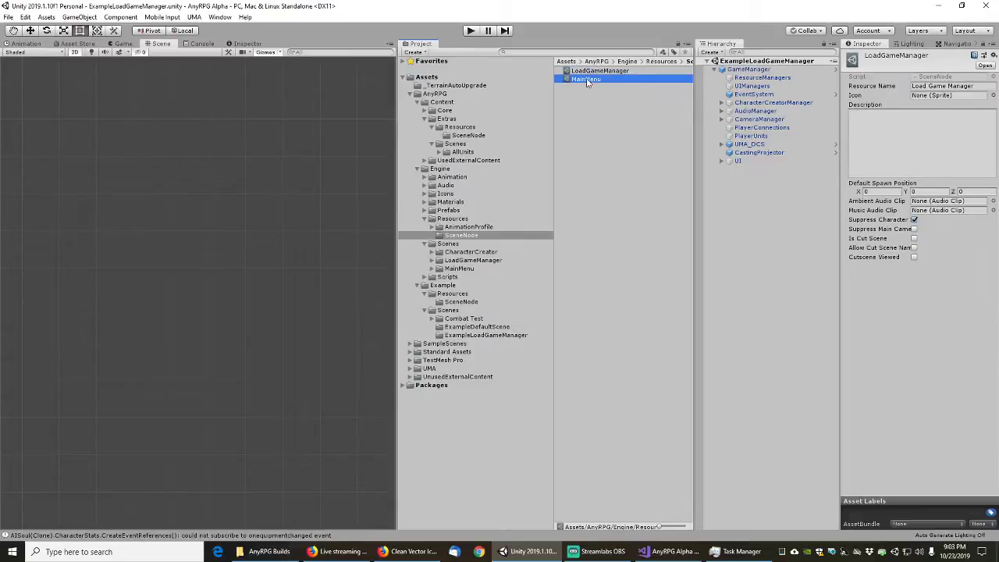
left_click(595, 70)
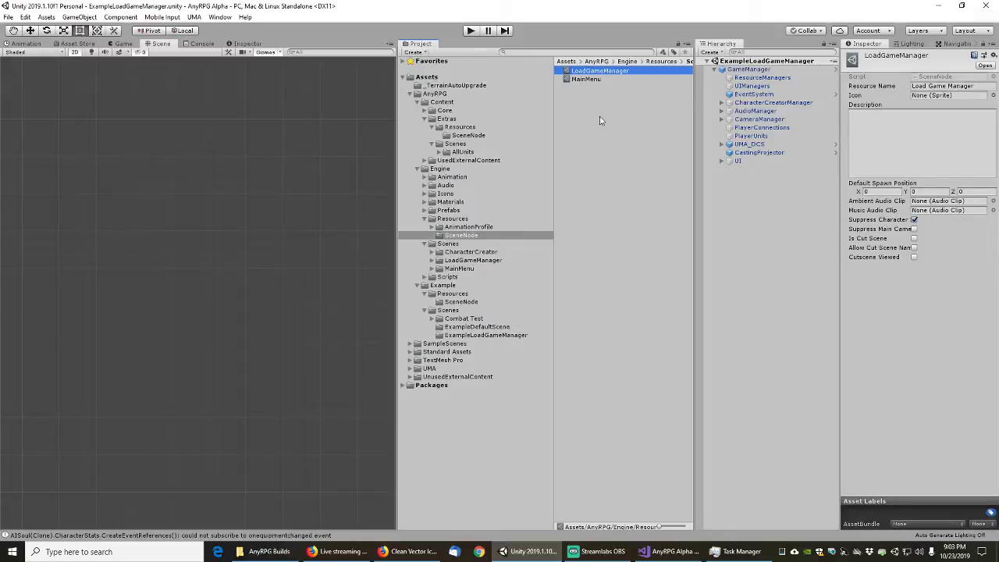
key("ctrl+d")
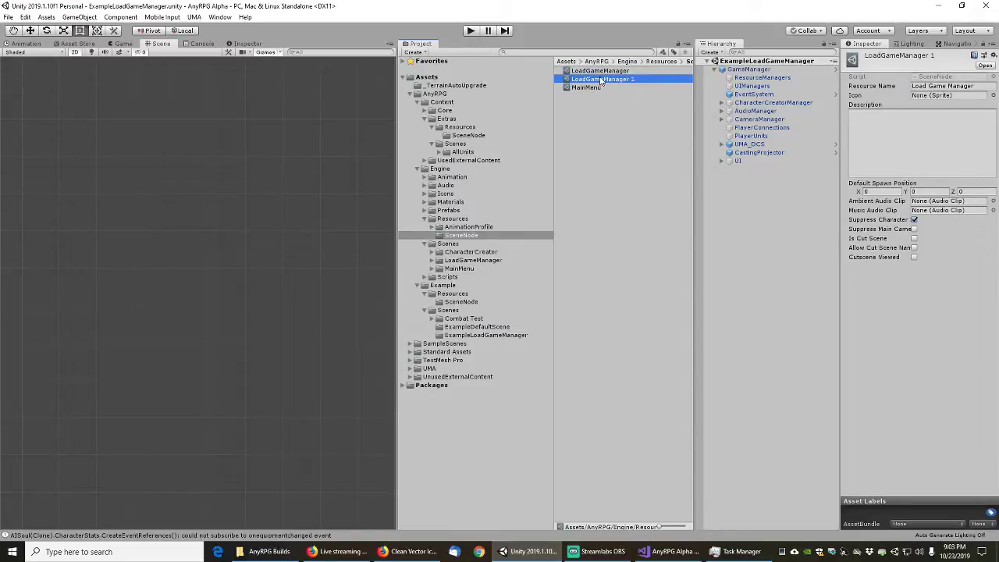
left_click_drag(600, 80, 463, 303)
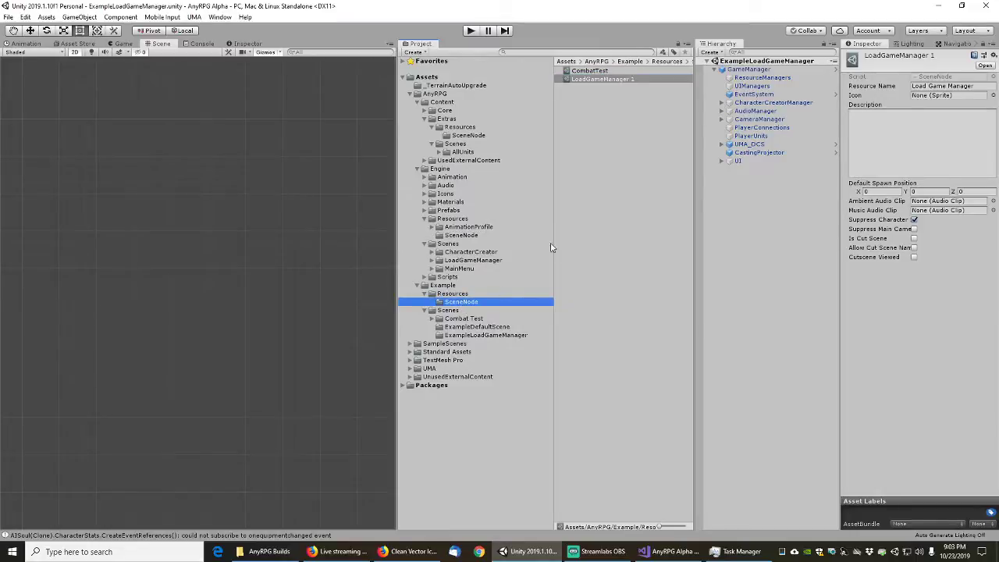
- Rename the copied LoadGameManager scene node in Example's SceneNode folder as ExampleLoadGameManager
left_click(601, 78)
left_click(589, 70)
left_click(601, 79)
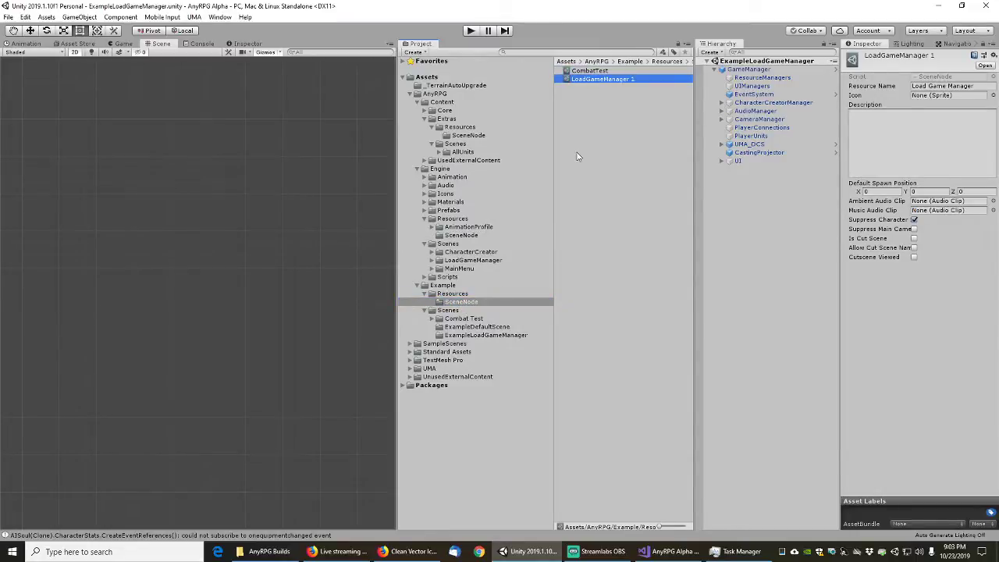
key("F2")
key("Home")
type("Example")
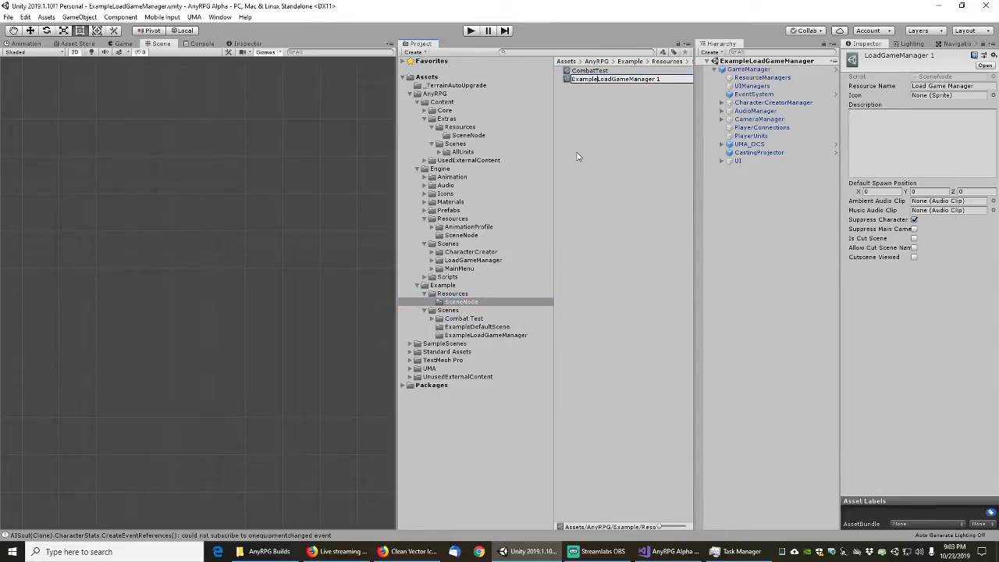
key("BackSpace")
key("Return")
- Set the Resource Name of the ExampleLoadGameManager scene node to "Exampl Load Game Manager"
left_click(944, 77)
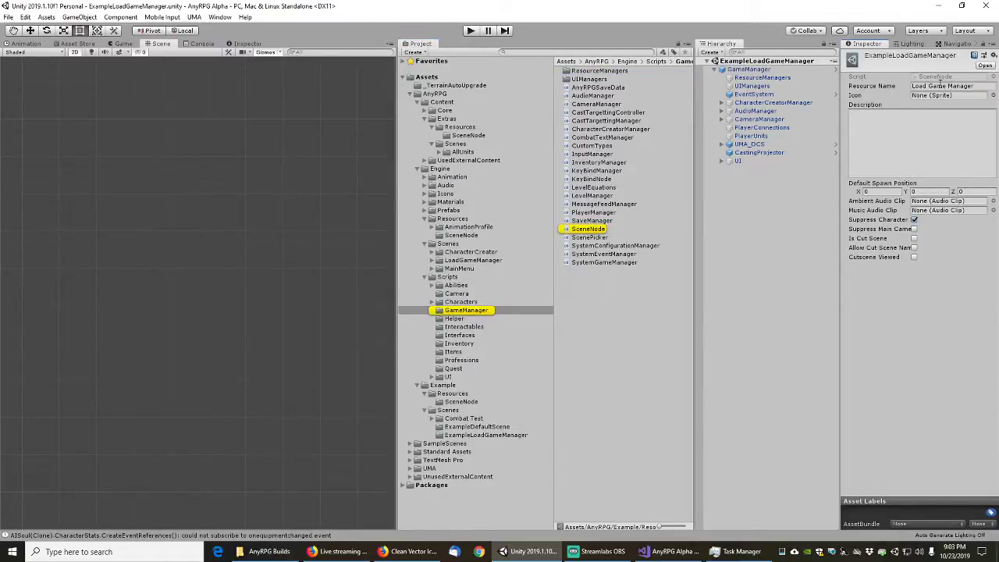
left_click(940, 86)
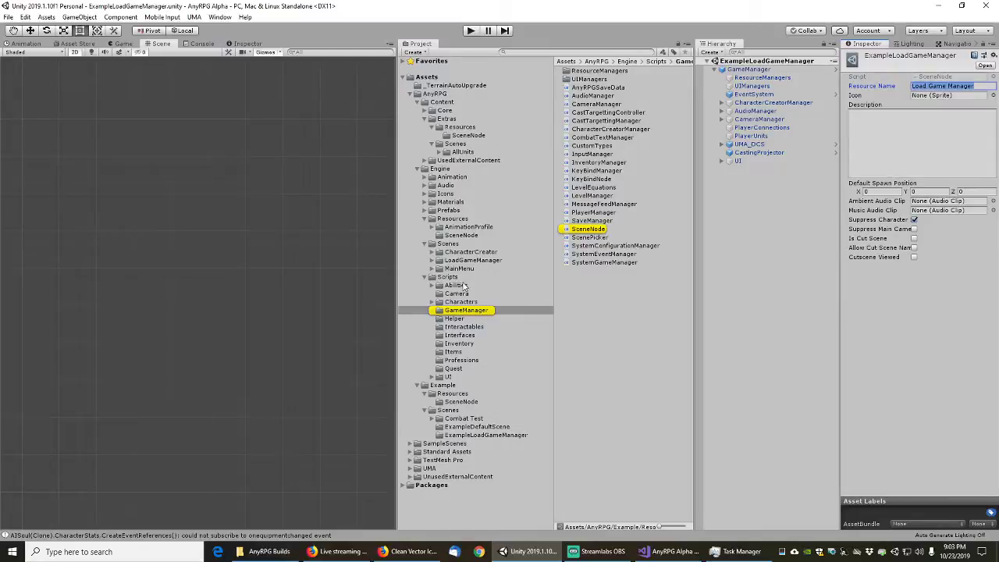
left_click(425, 277)
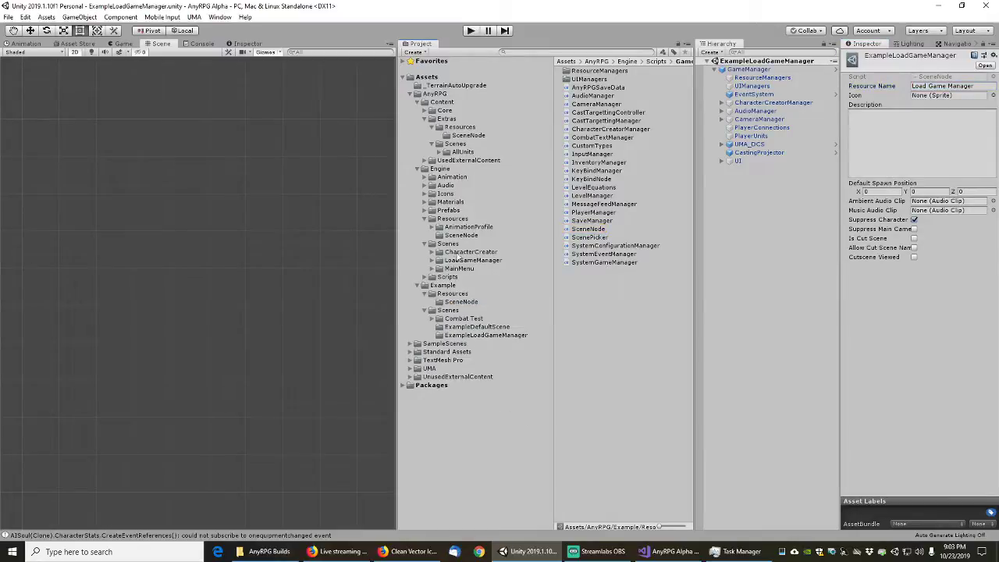
left_click(450, 244)
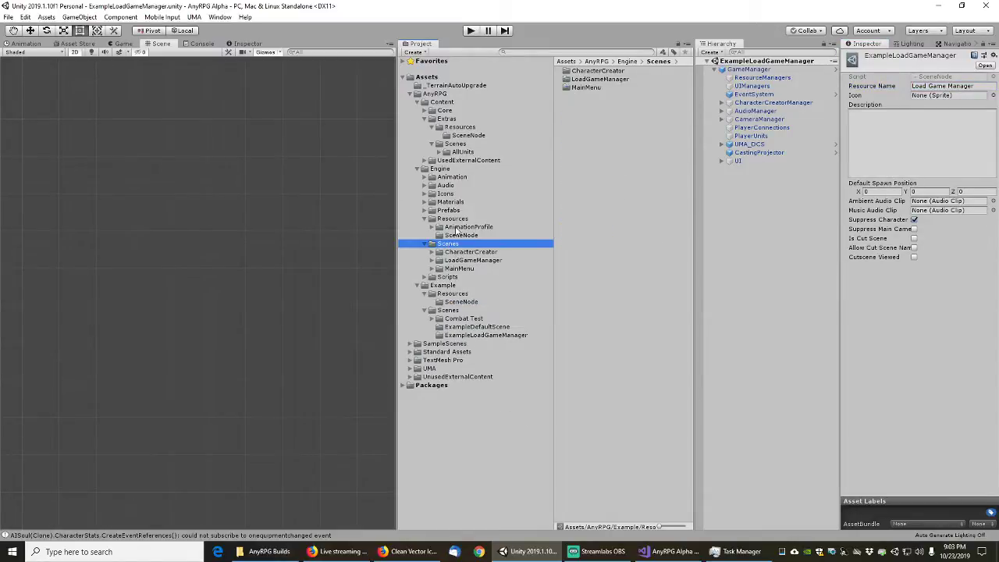
left_click(460, 303)
left_click(590, 71)
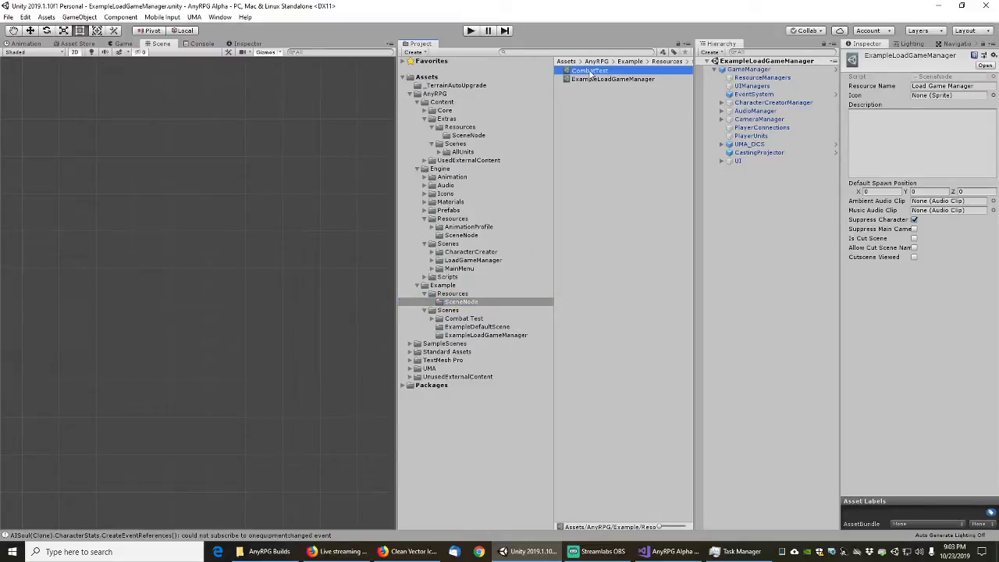
left_click(613, 79)
left_click(942, 86)
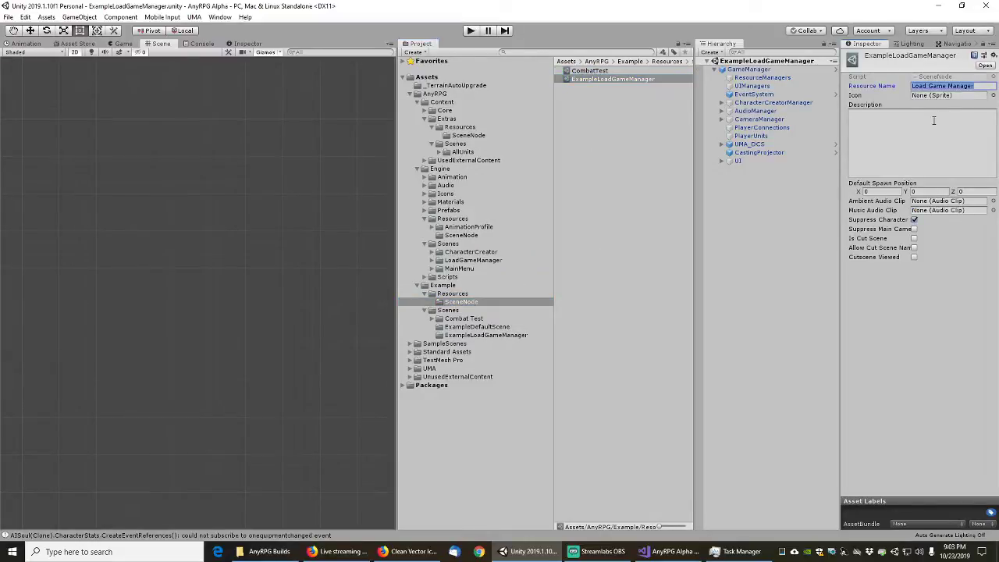
key("Home")
type("Example")
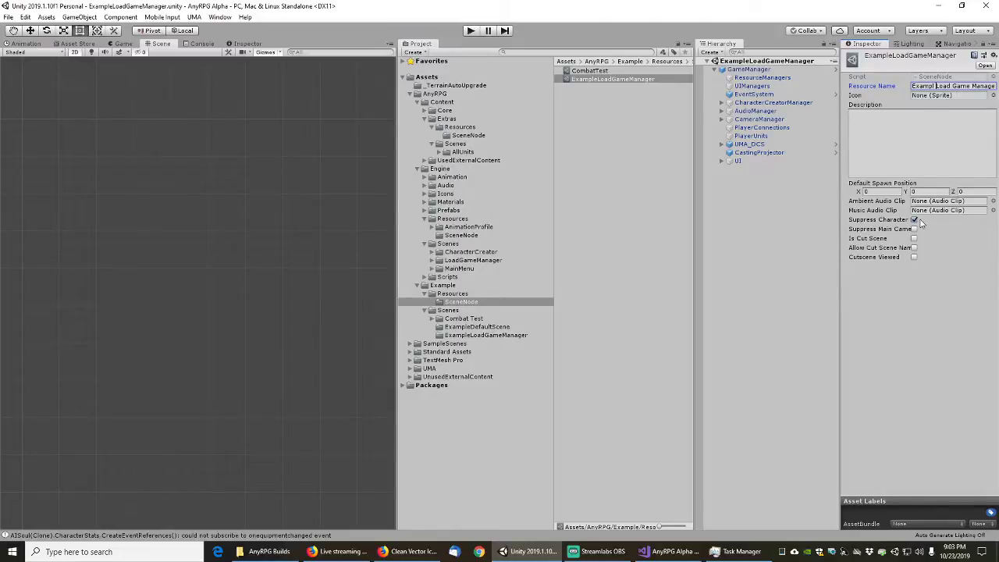
left_click(942, 143)
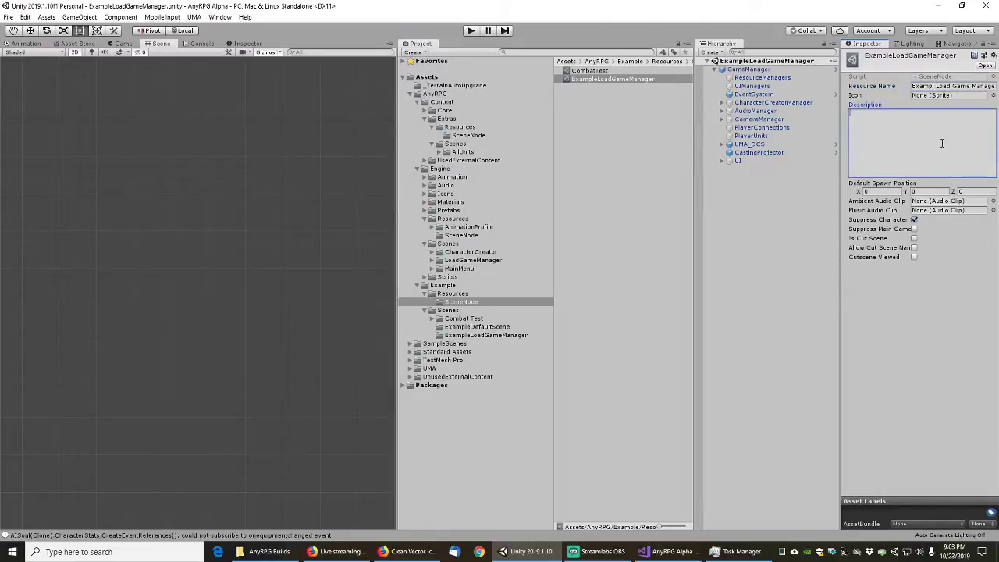
- Check the CombatTest and ExampleLoadGameManager scene nodes' properties and save the scene
left_click(589, 71)
left_click(601, 79)
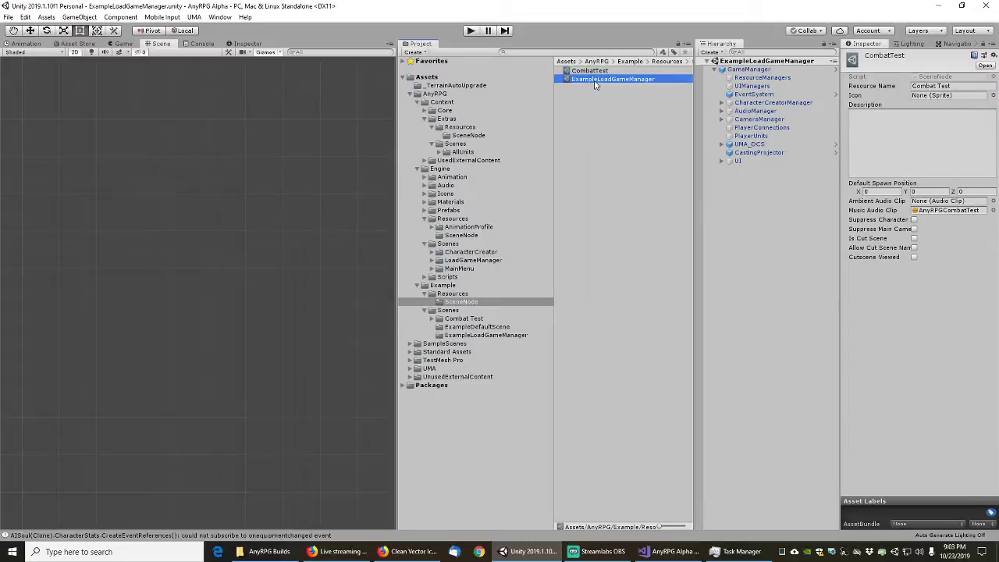
left_click(8, 16)
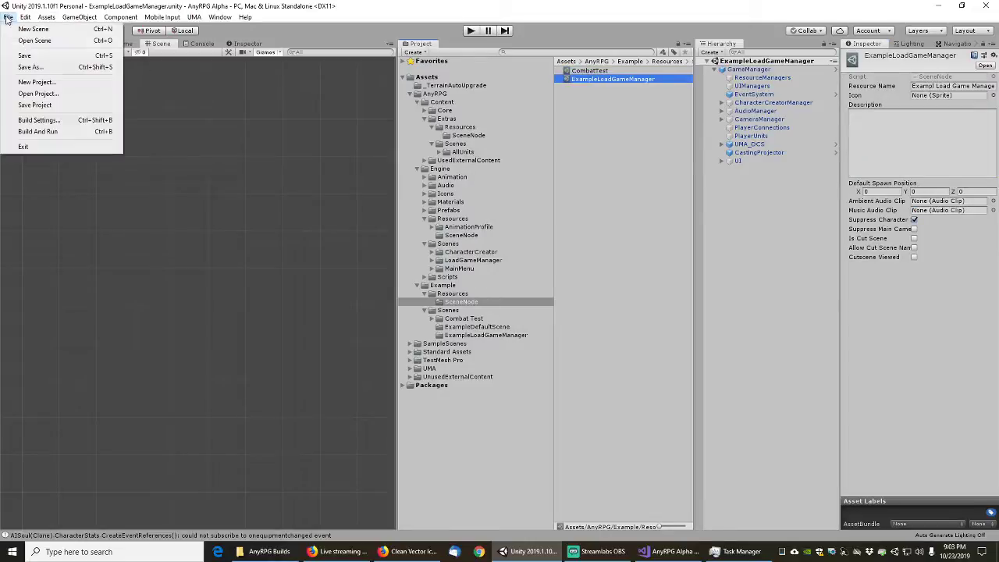
left_click(28, 55)
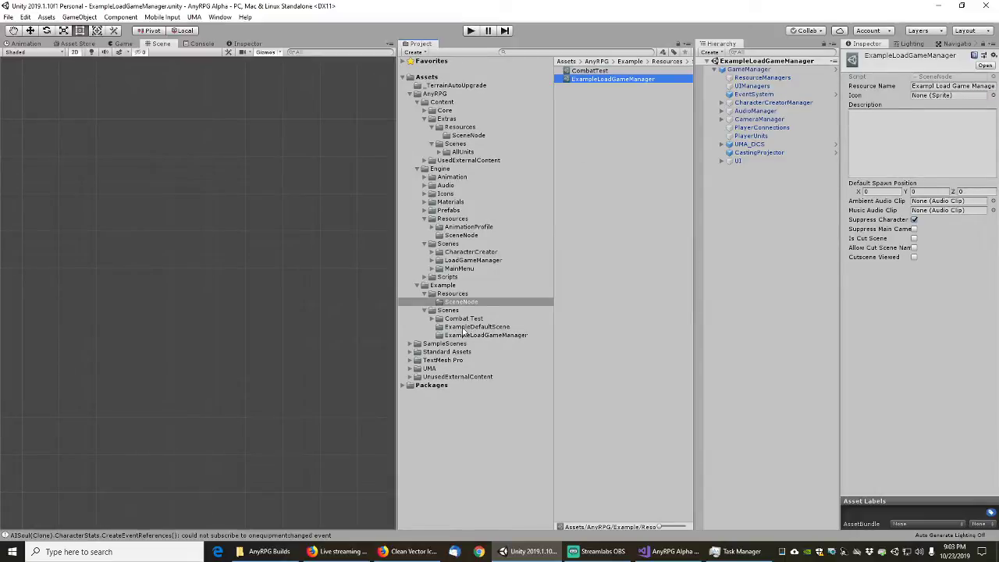
- Duplicate the CombatTest scene node in Example's SceneNode folder and name the copy ExampleDefaultScene
left_click(590, 71)
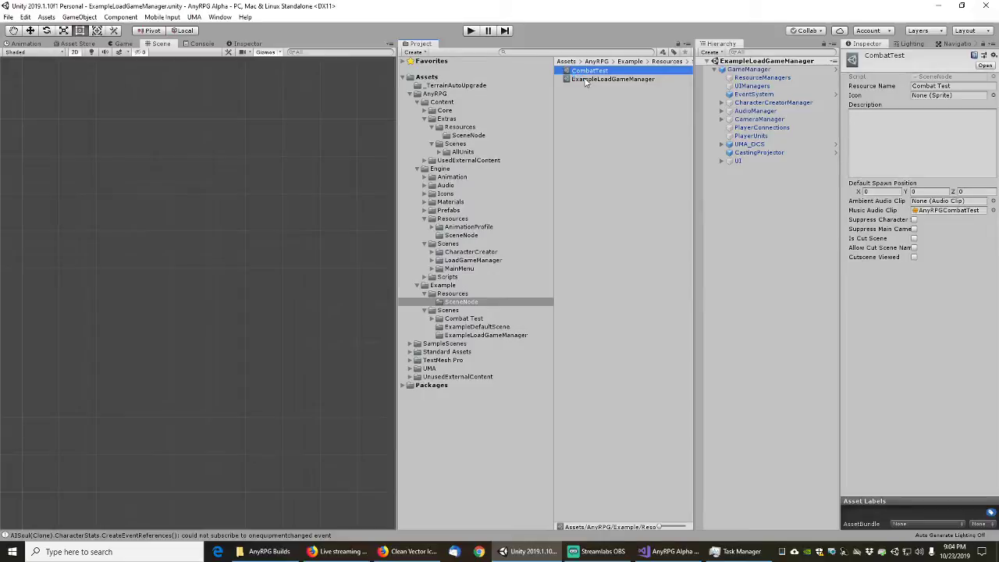
key("ctrl+d")
key("F2")
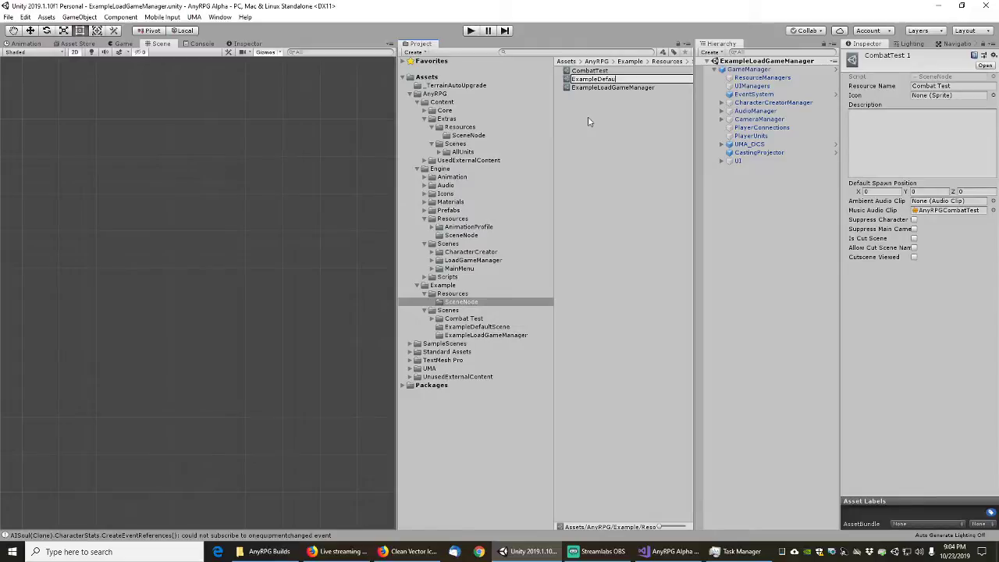
type("ExampleDefaultScene")
key("Return")
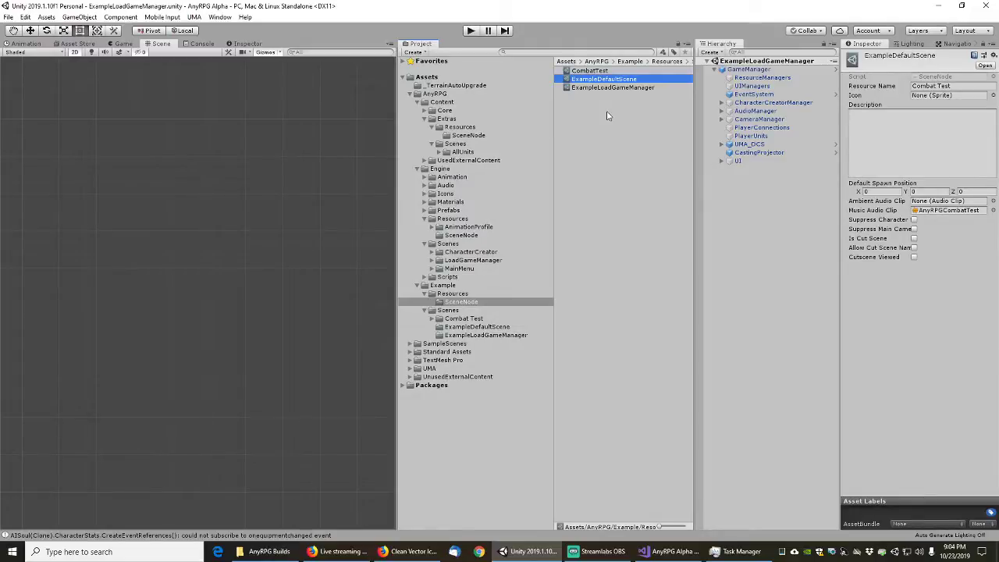
- Set ExampleDefaultScene's Resource Name to "Example Default Scene" and its Music Audio Clip to None, and save
left_click(954, 87)
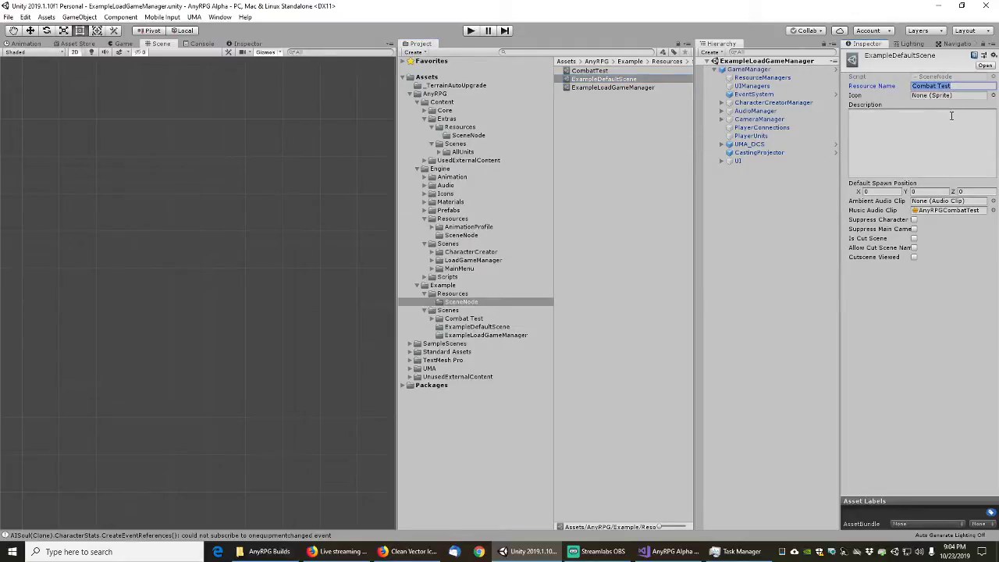
type("Example Default Scene")
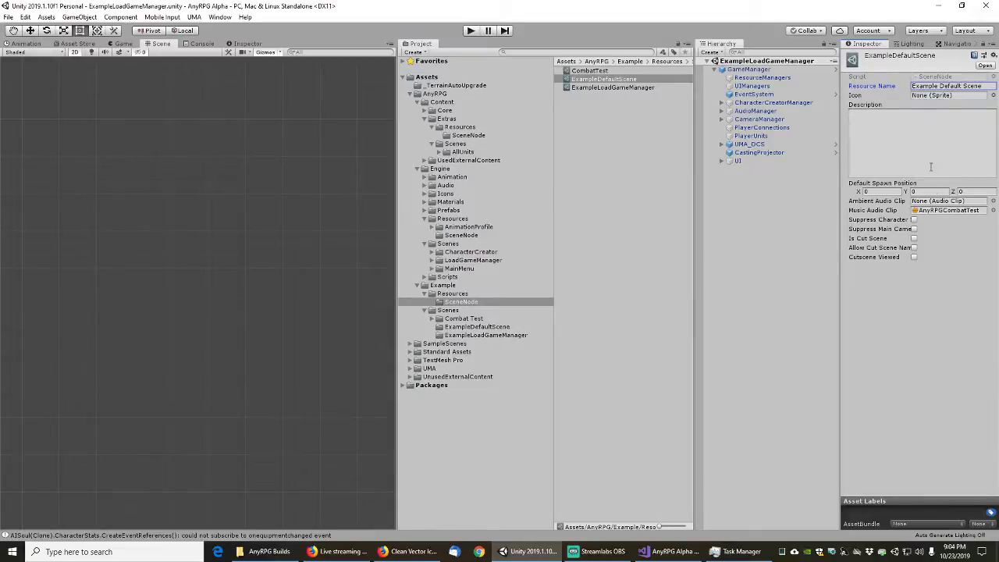
left_click(994, 211)
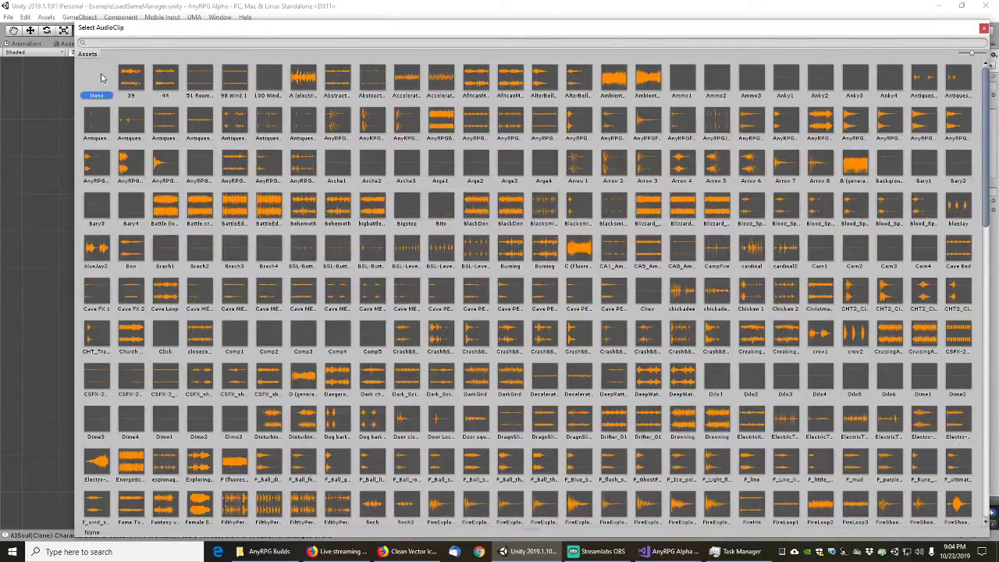
double_click(101, 78)
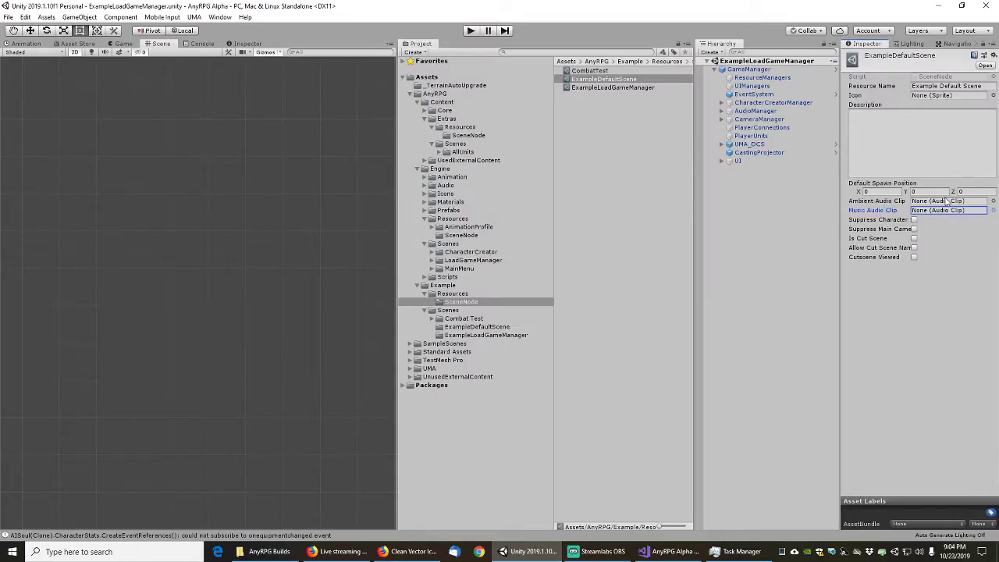
left_click(8, 17)
left_click(23, 57)
- Examine the contents of Example's Combat Test scene folder and its CombatTest subfolder
left_click(432, 319)
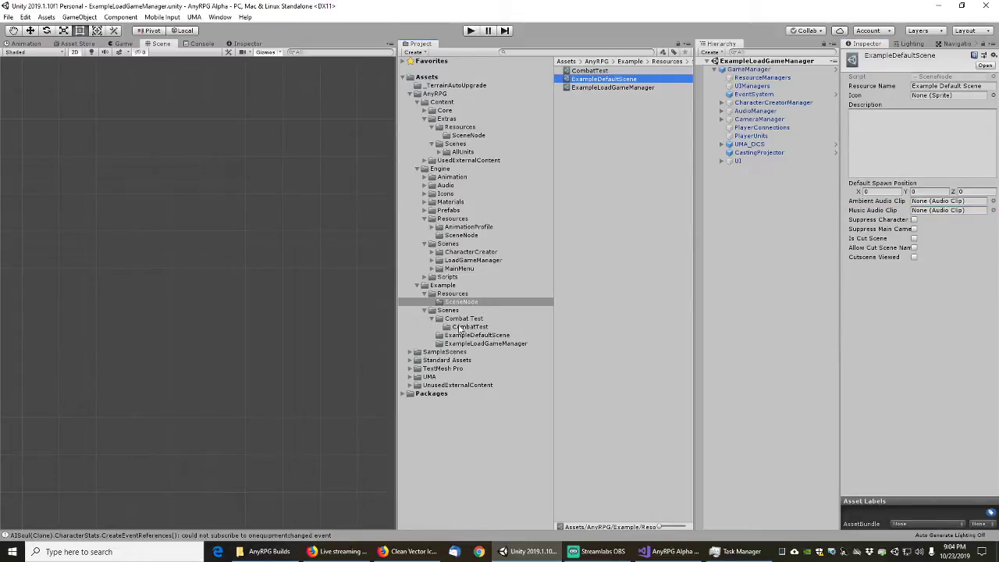
left_click(462, 319)
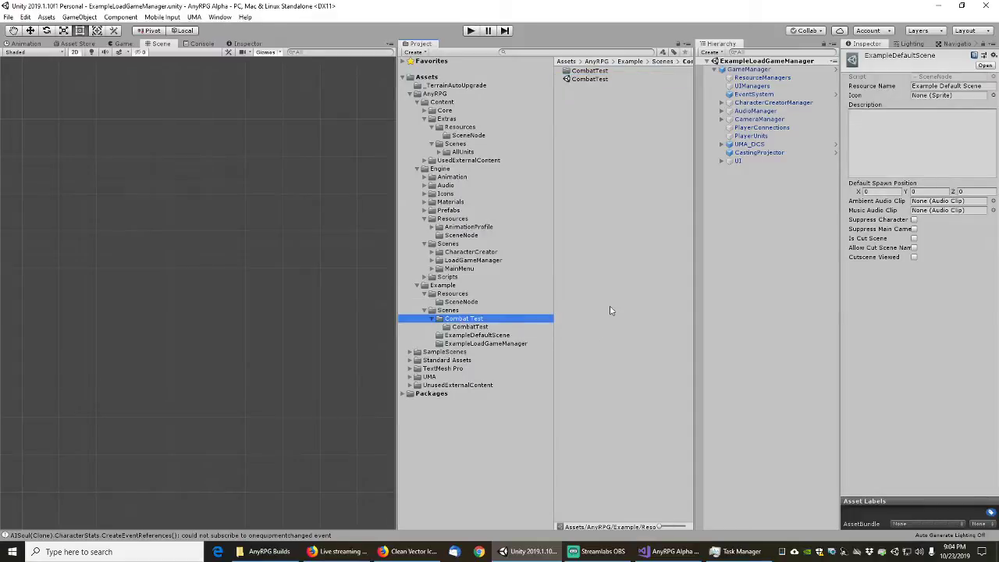
left_click(470, 327)
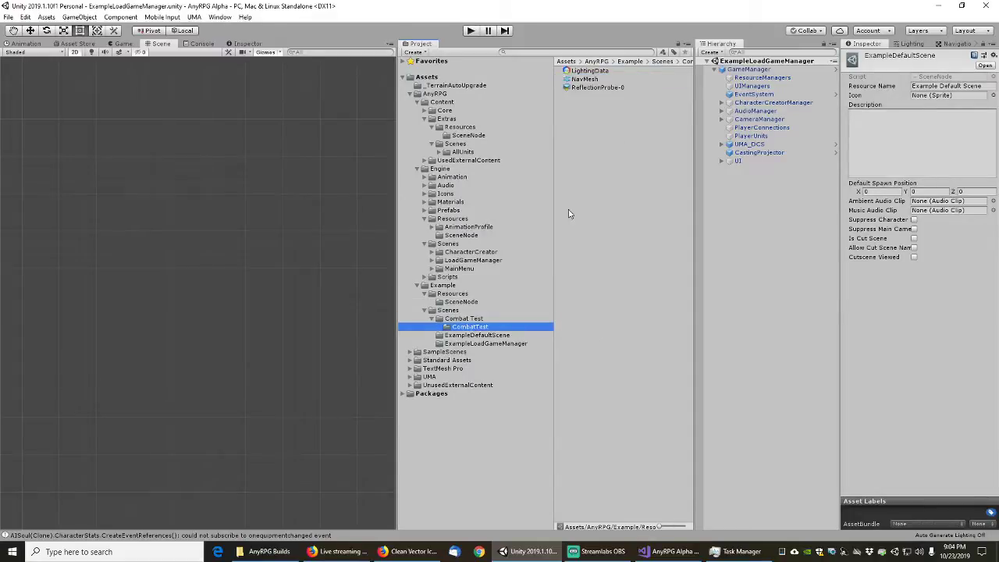
- Delete the CombatTest subfolder from Example's Combat Test scene folder
left_click(469, 320)
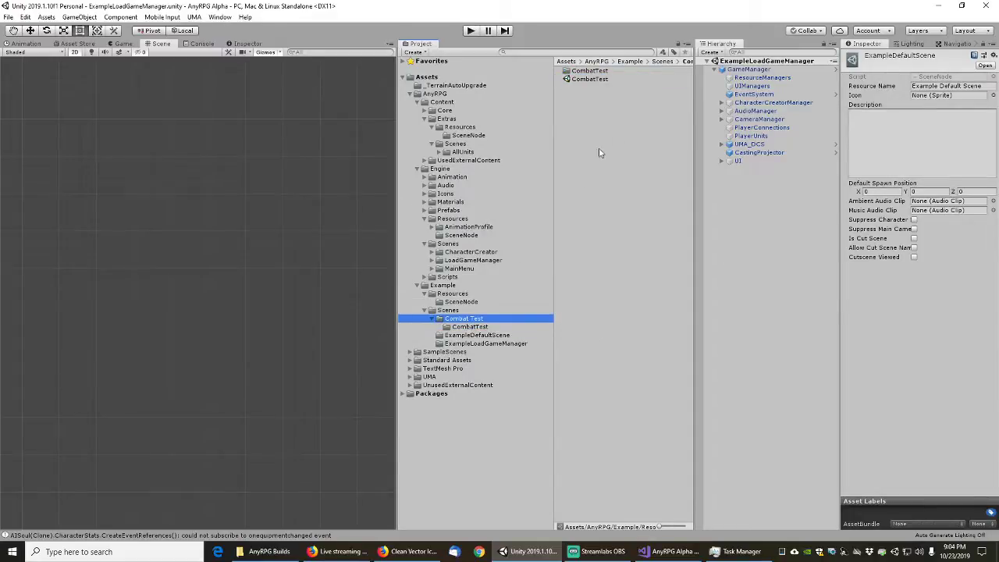
key("Delete")
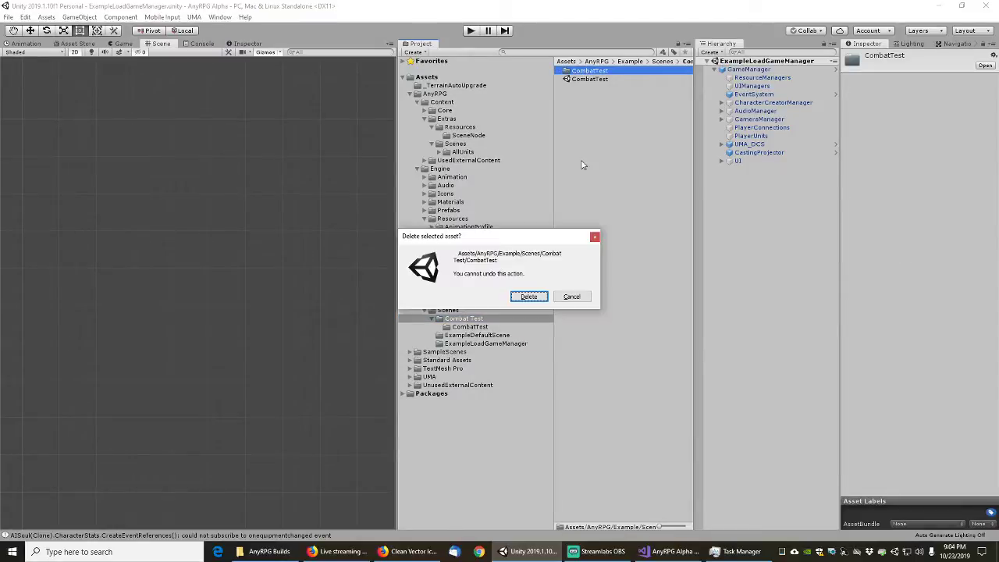
left_click(526, 297)
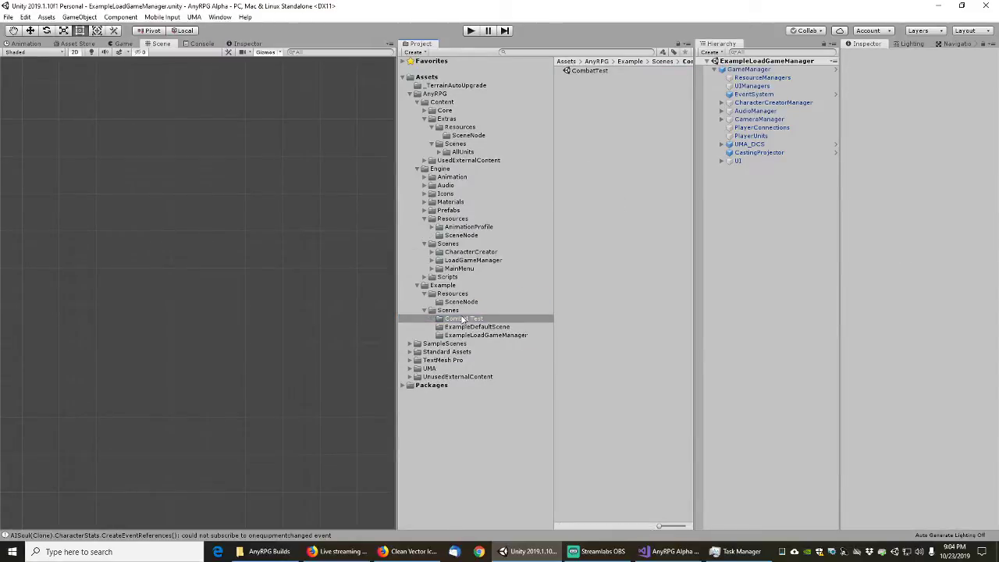
- Rename the Combat Test folder in Example's Scenes as ExampleCombatScene
left_click(449, 311)
left_click(464, 319)
key("F2")
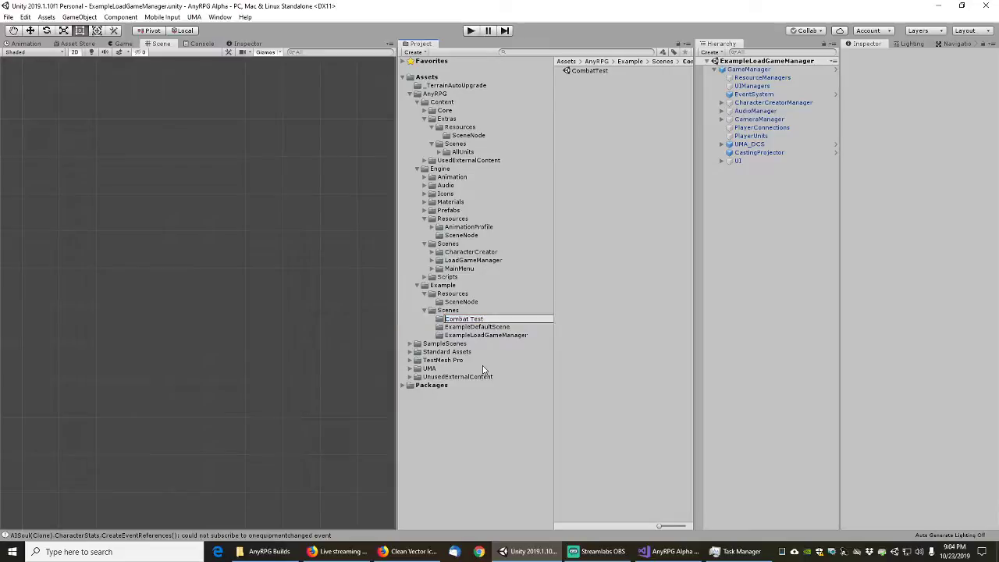
type("ExampleCombatScene")
key("Return")
- Rename the CombatTest scene file inside the ExampleCombatScene folder as ExampleCombatScene
left_click(587, 71)
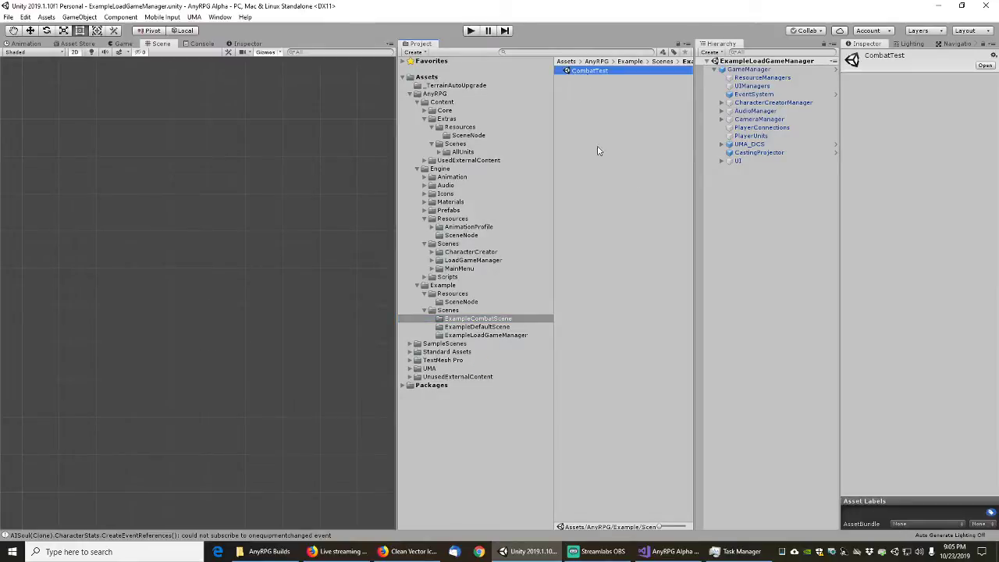
key("F2")
key("Home")
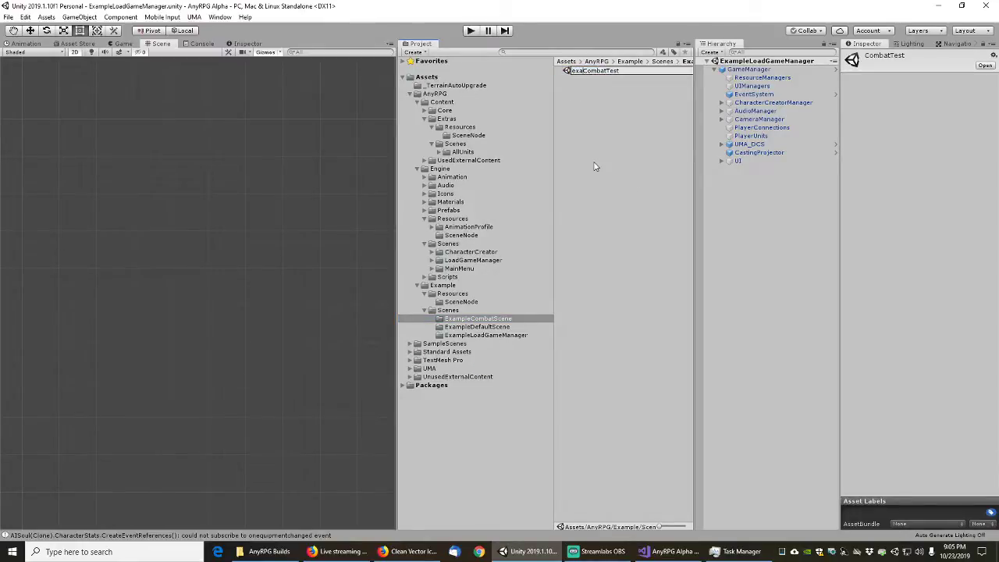
type("EXA")
key("BackSpace")
key("BackSpace")
key("BackSpace")
type("ExampleCombat")
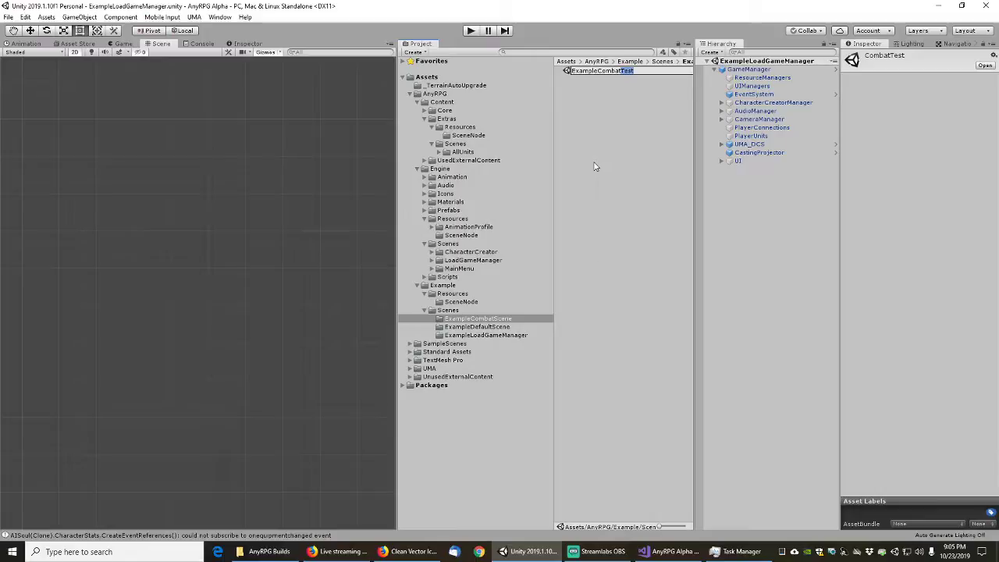
type("Scene")
key("Return")
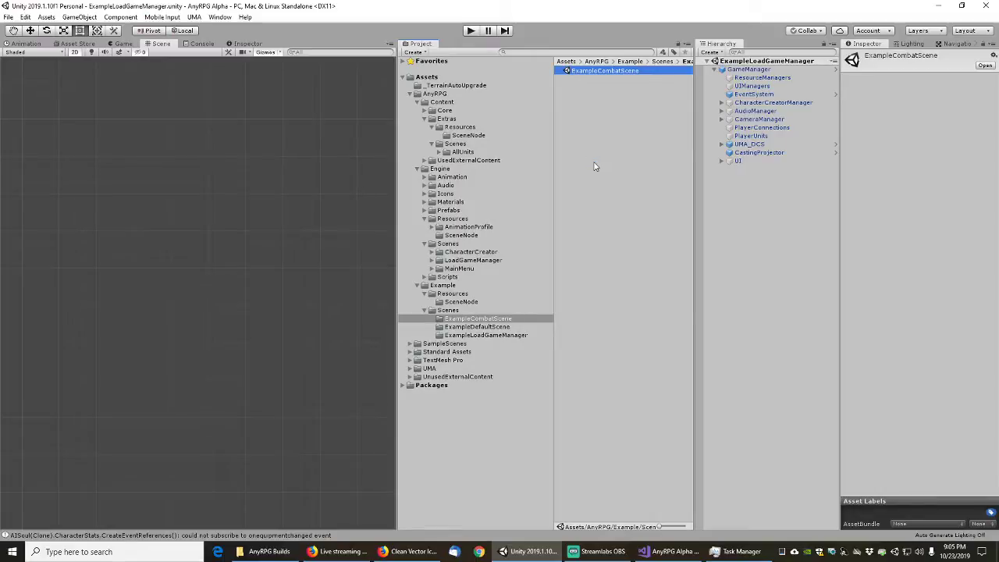
- Rename the CombatTest scene node in Example's SceneNode resources folder as ExampleCombatScene
left_click(459, 302)
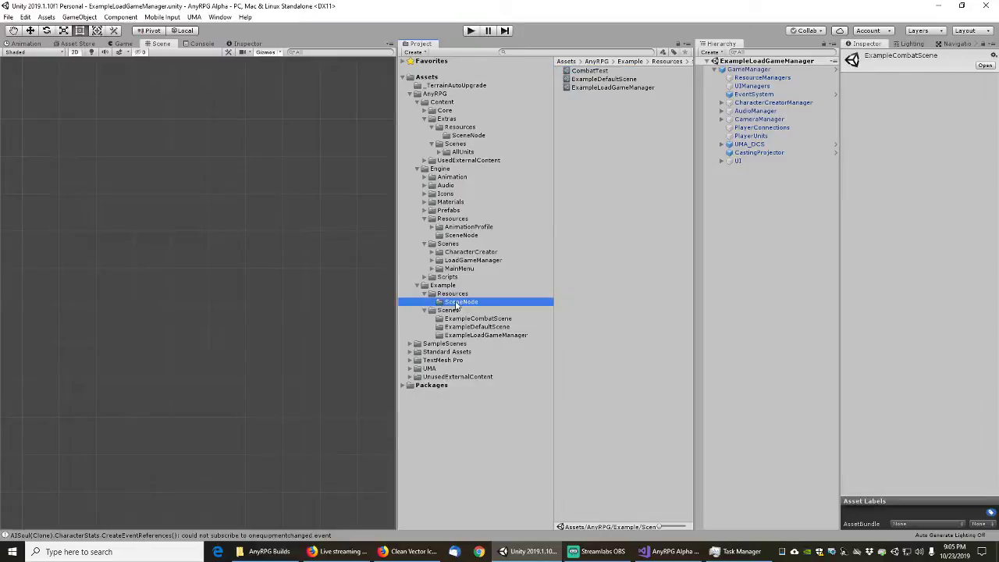
left_click(586, 71)
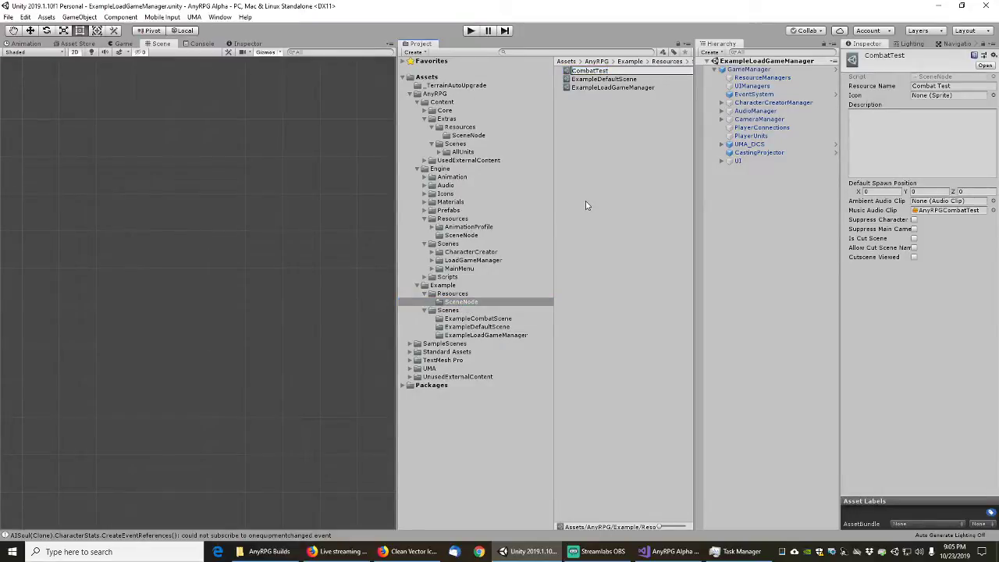
type("ExampleCombat")
key("End")
key("shift+Left")
key("shift+Left")
key("shift+Left")
key("shift+Left")
key("shift+Left")
key("shift+Left")
key("shift+Left")
key("shift+Left")
key("shift+Left")
key("shift+Left")
type("Scene")
key("Return")
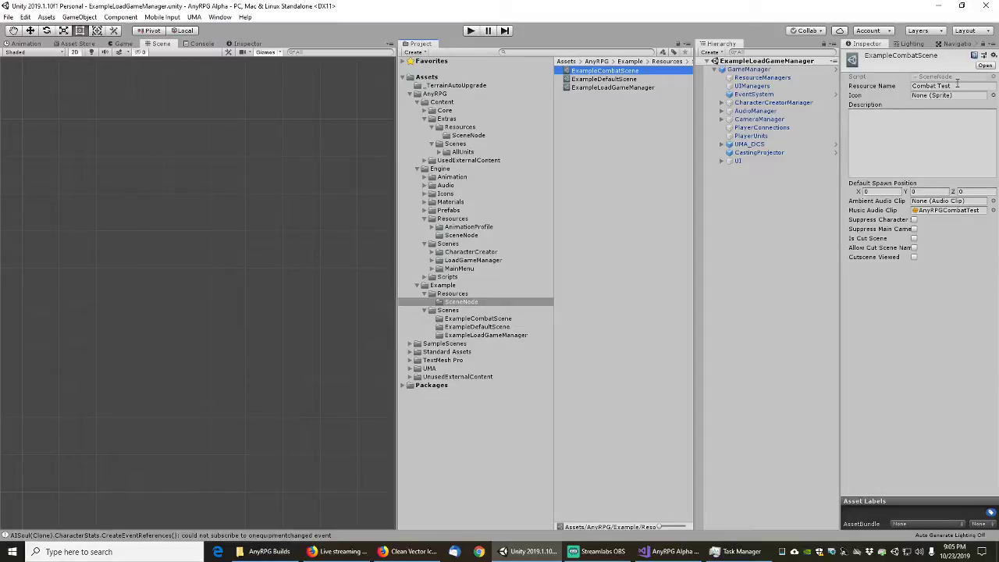
- Set the ExampleCombatScene node's Resource Name to "Example Combat Scene" and its Music Audio Clip to None
left_click(965, 85)
left_click(966, 85)
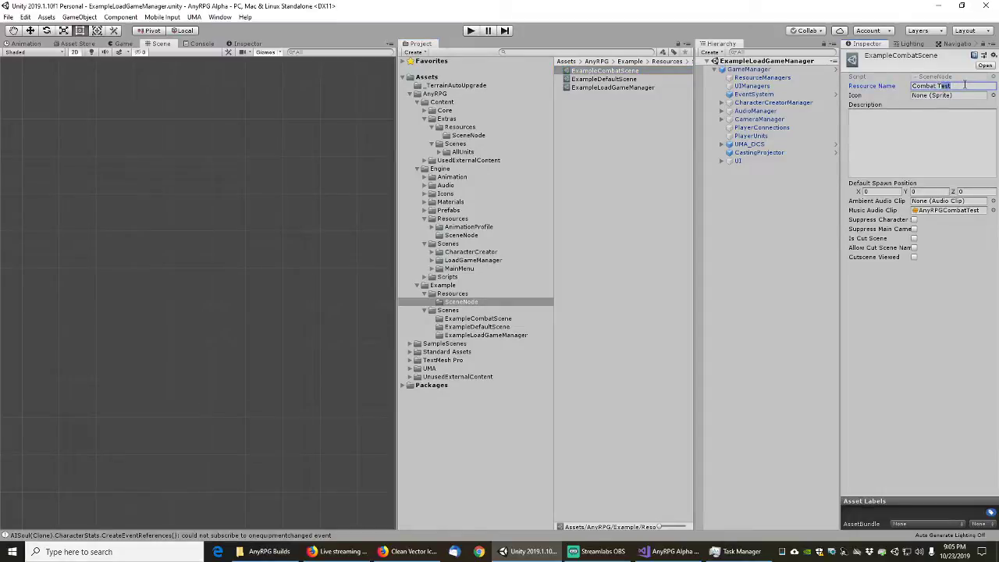
key("Home")
type("Example")
double_click(966, 85)
left_click(993, 211)
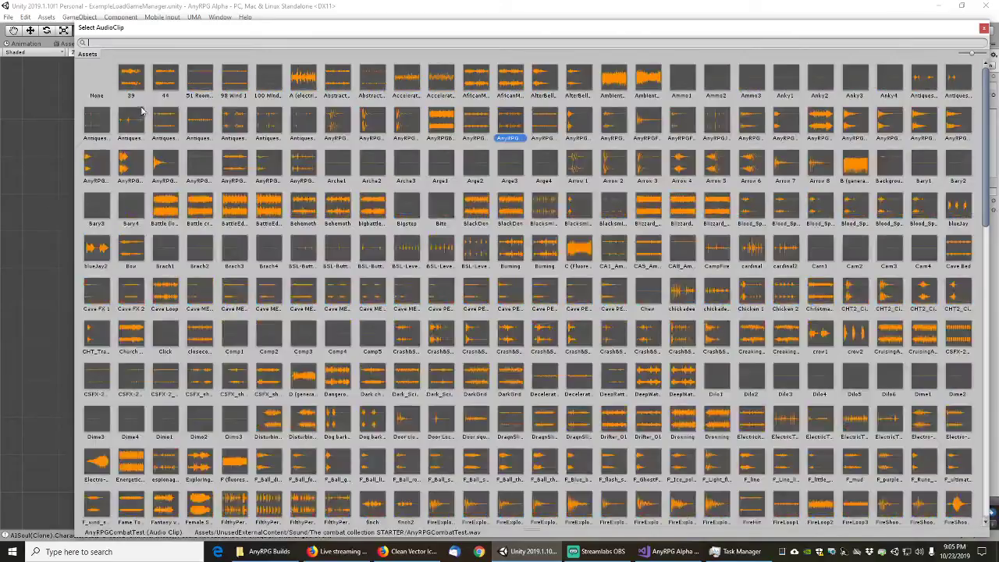
key("Escape")
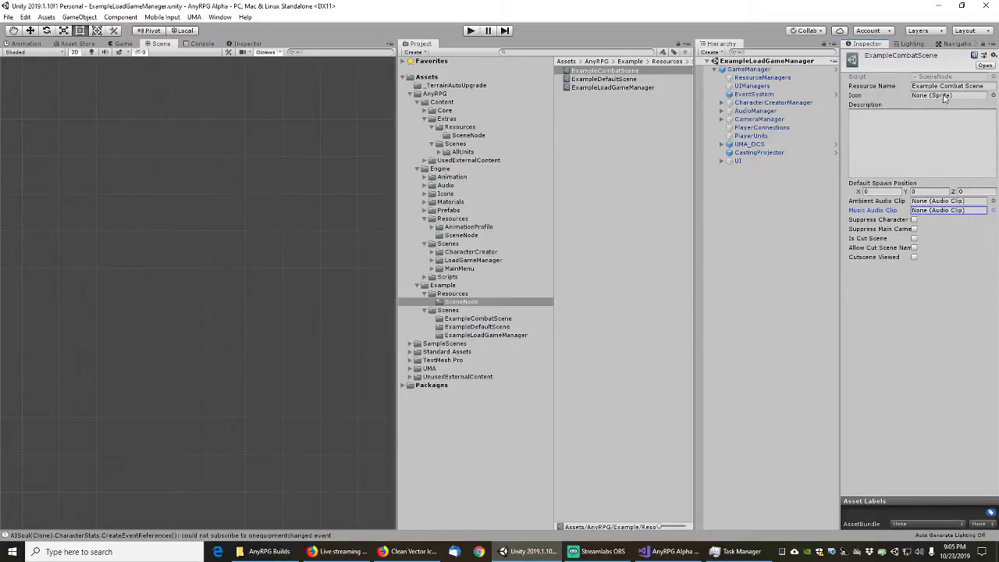
- Check the contents of Example's three scene folders and its SceneNode folder, and collapse Example's Resources
left_click(461, 319)
left_click(472, 327)
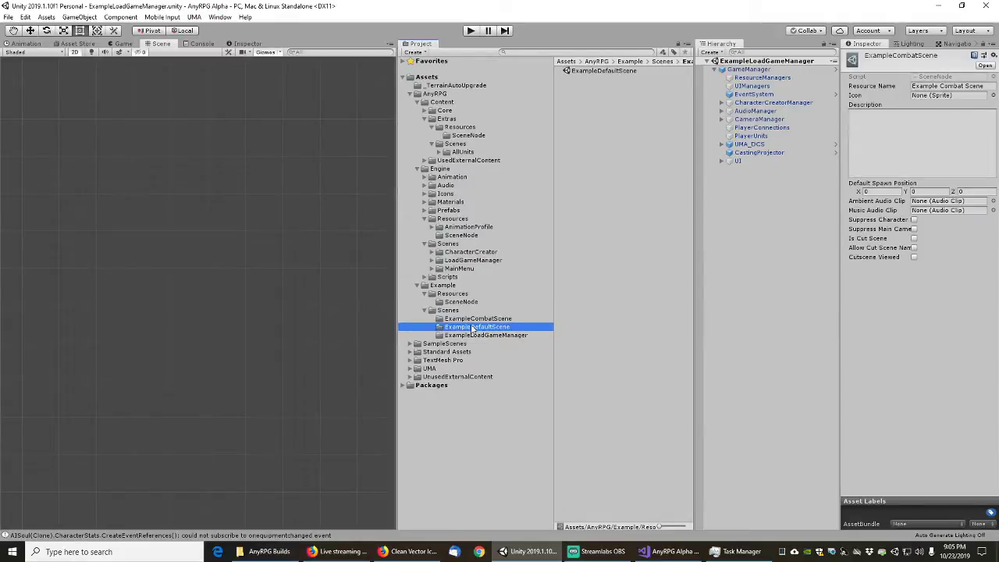
left_click(474, 336)
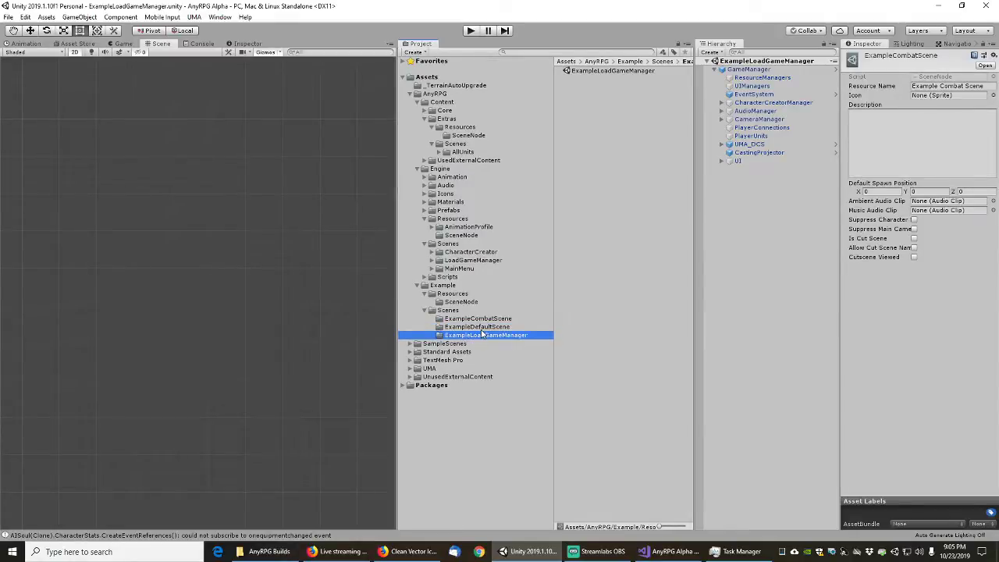
left_click(478, 327)
left_click(485, 319)
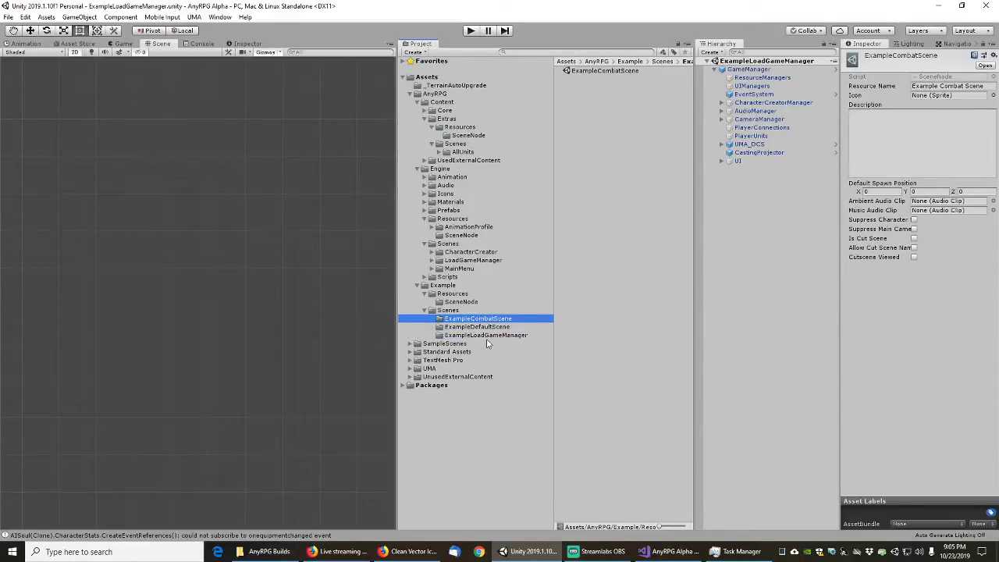
left_click(486, 336)
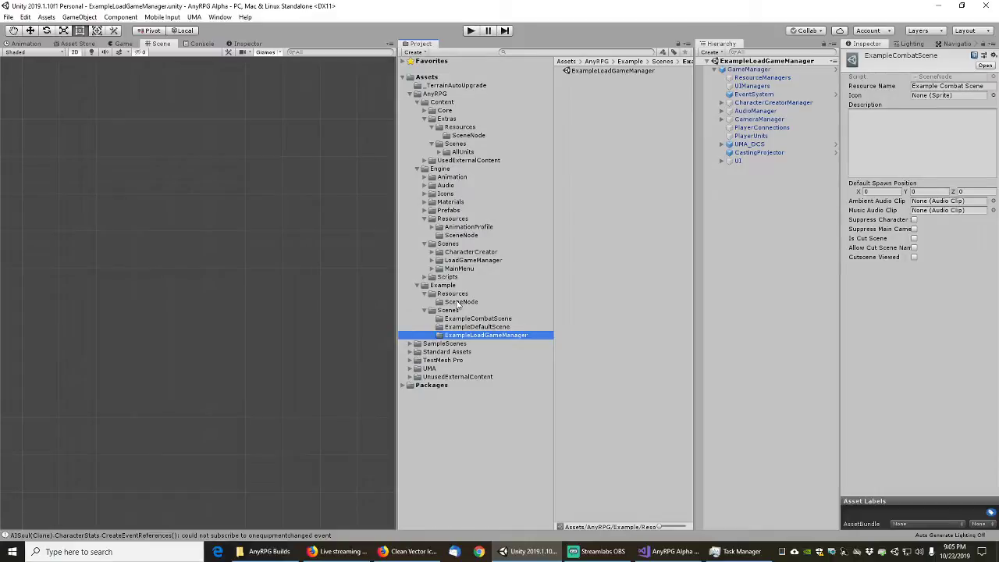
left_click(460, 302)
left_click(430, 295)
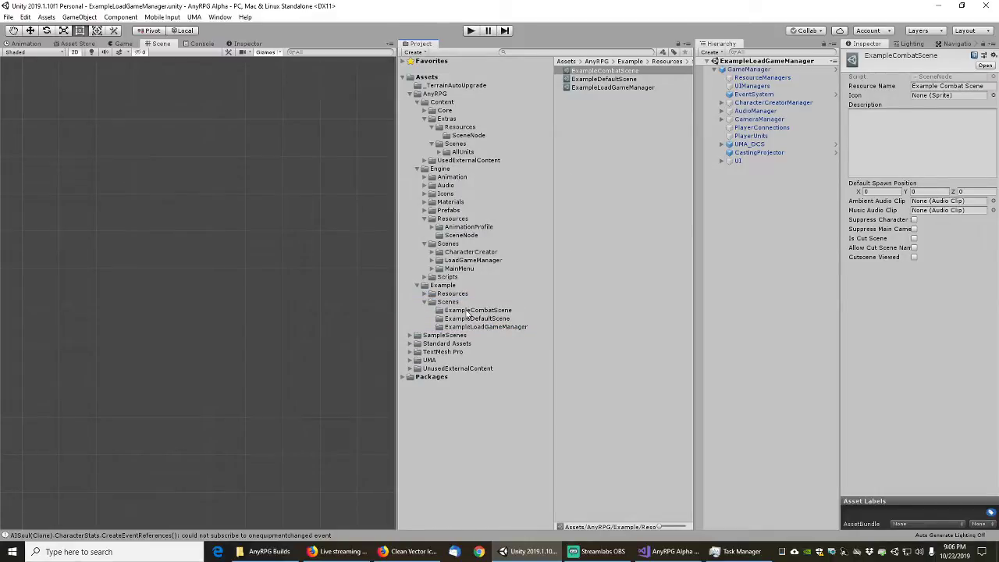
- Examine Engine's SceneNode and AnimationProfile resources, including the clips assigned in the HumanUnarmedAttacks profile
left_click(426, 244)
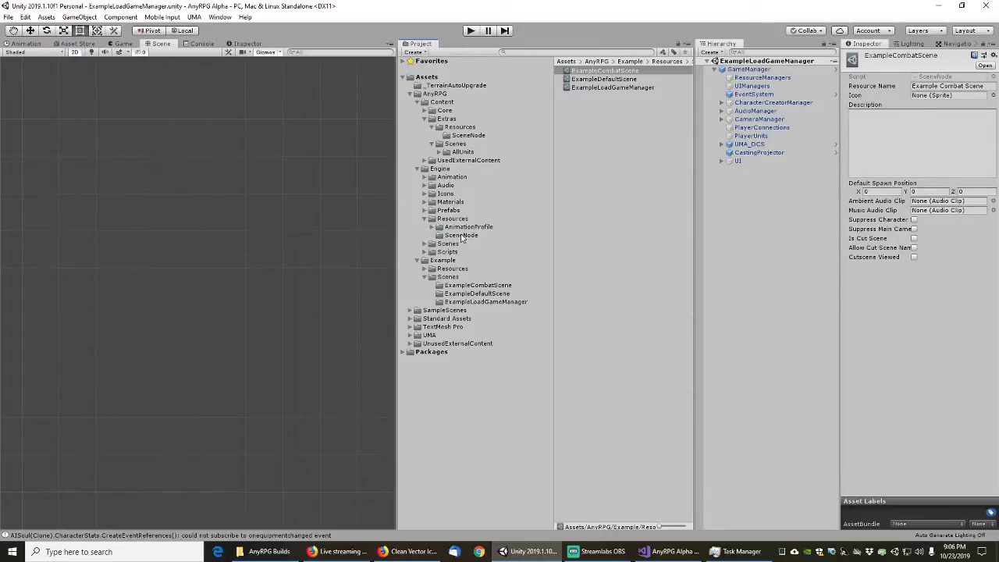
left_click(462, 235)
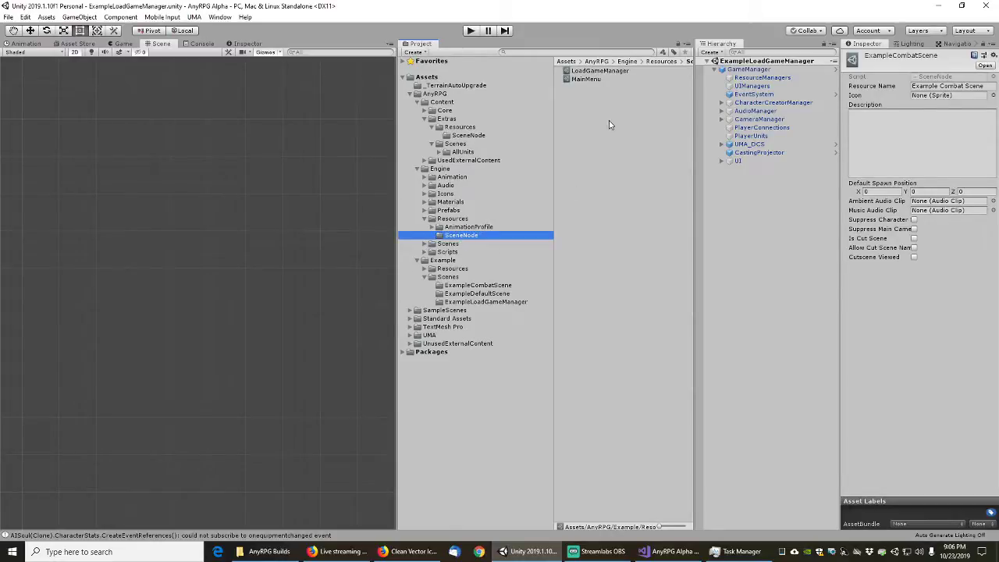
left_click(451, 227)
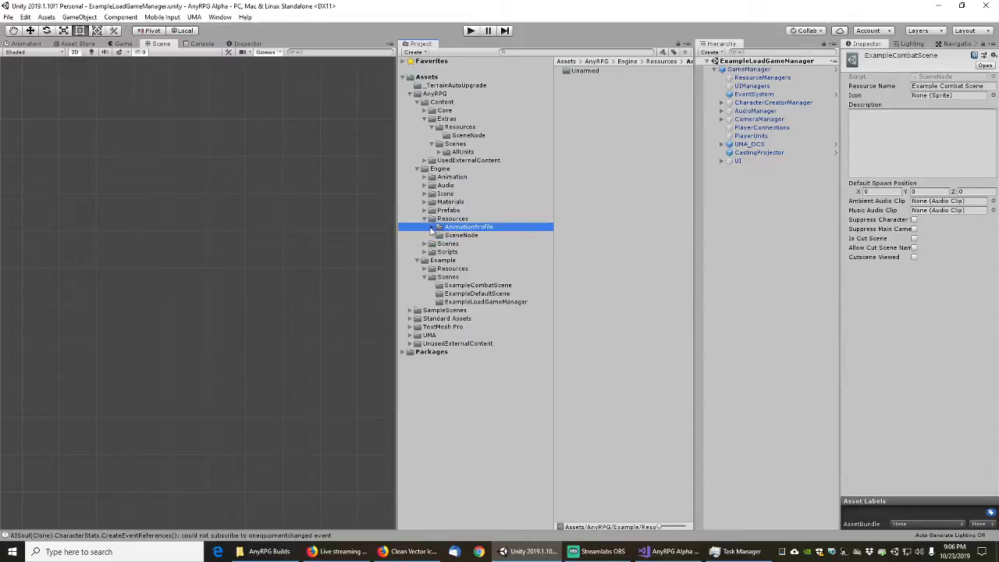
left_click(431, 228)
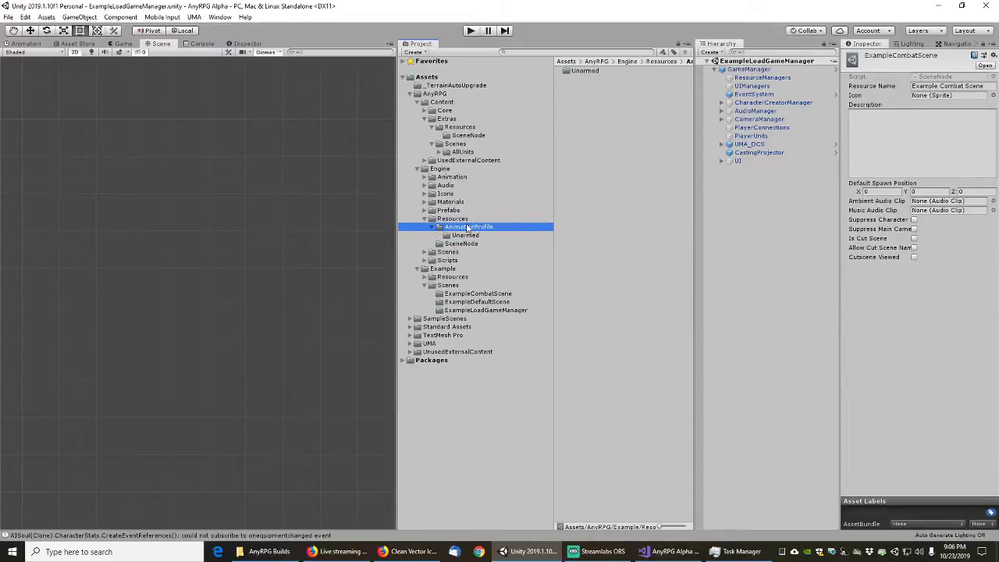
left_click(460, 235)
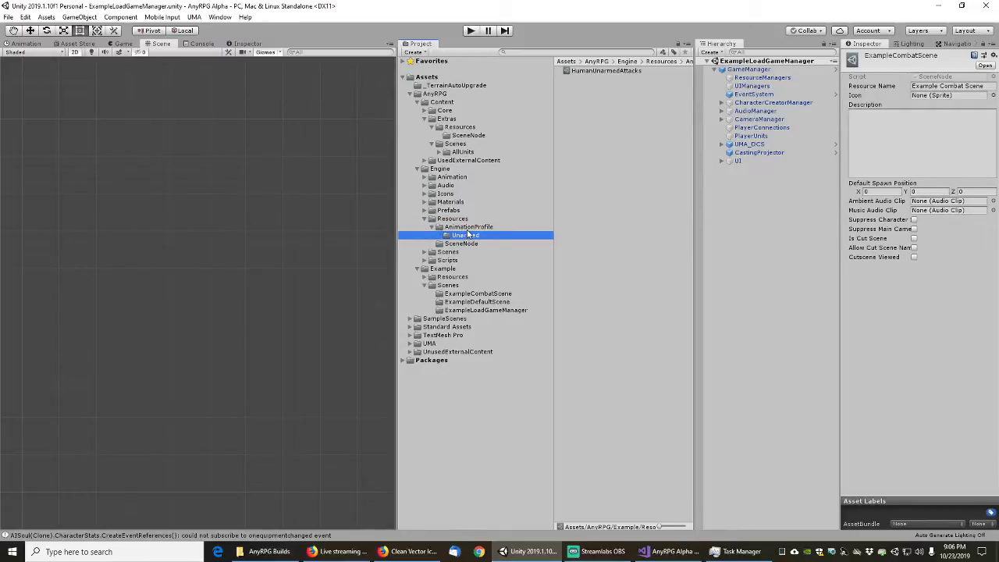
left_click(587, 71)
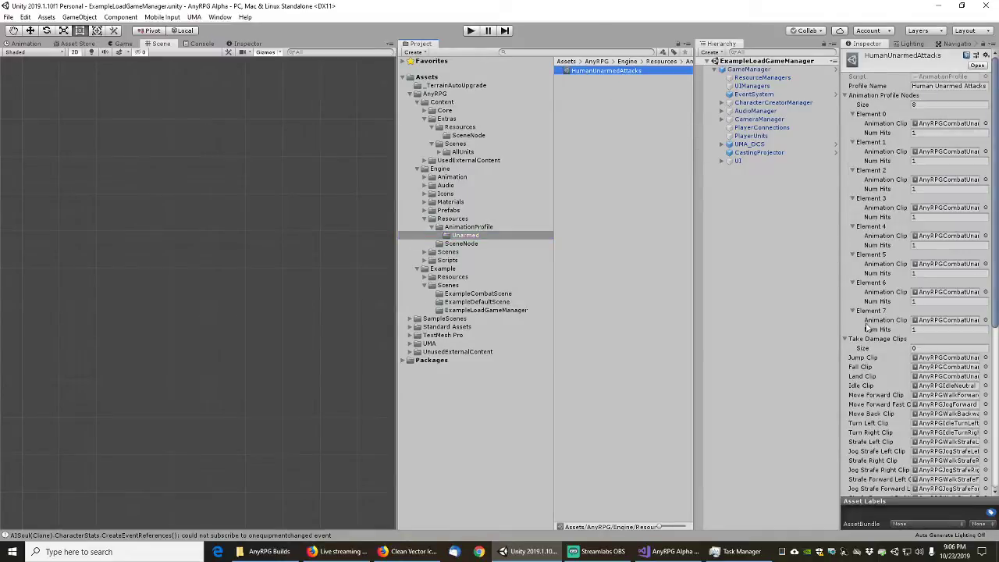
scroll(876, 242, "down", 5)
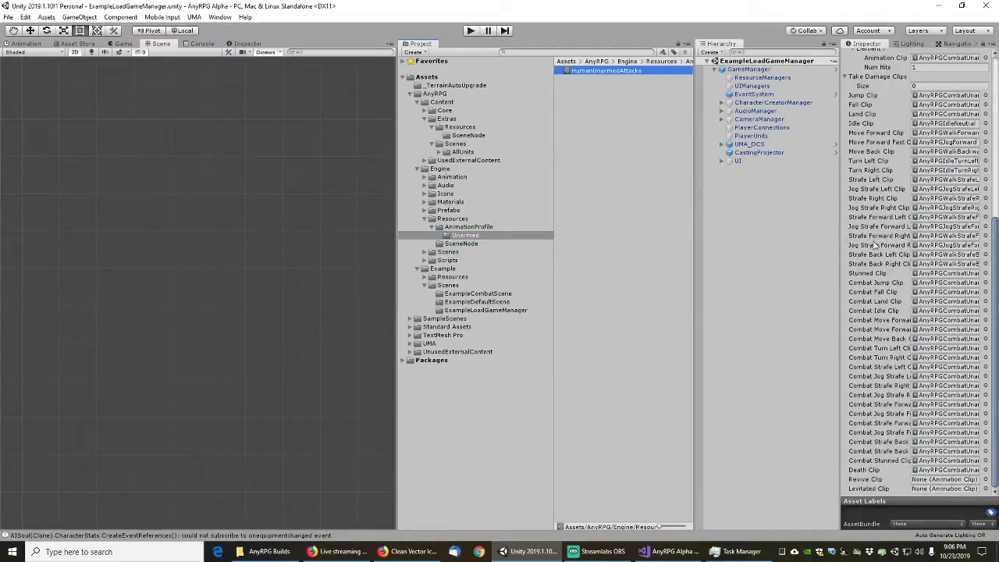
scroll(874, 277, "up", 5)
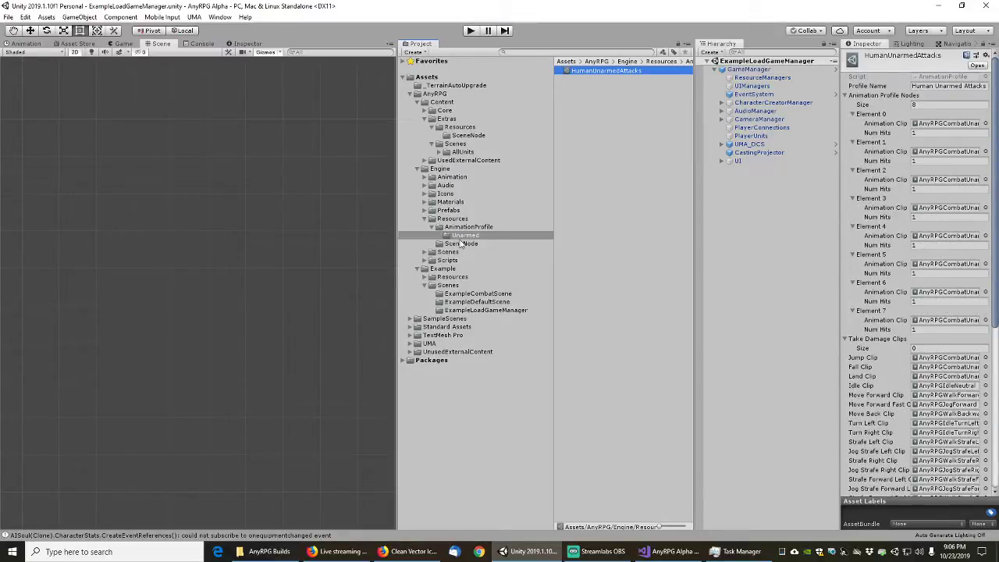
left_click(431, 227)
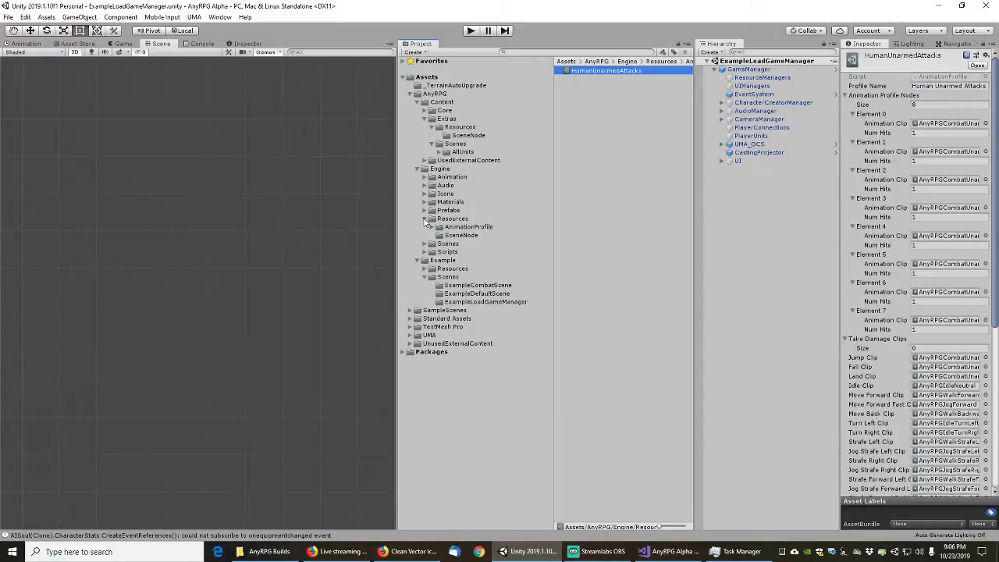
left_click(425, 219)
- Examine the UI window prefabs in Engine's Frames, Contents, MainMenu and Buttons folders
left_click(424, 210)
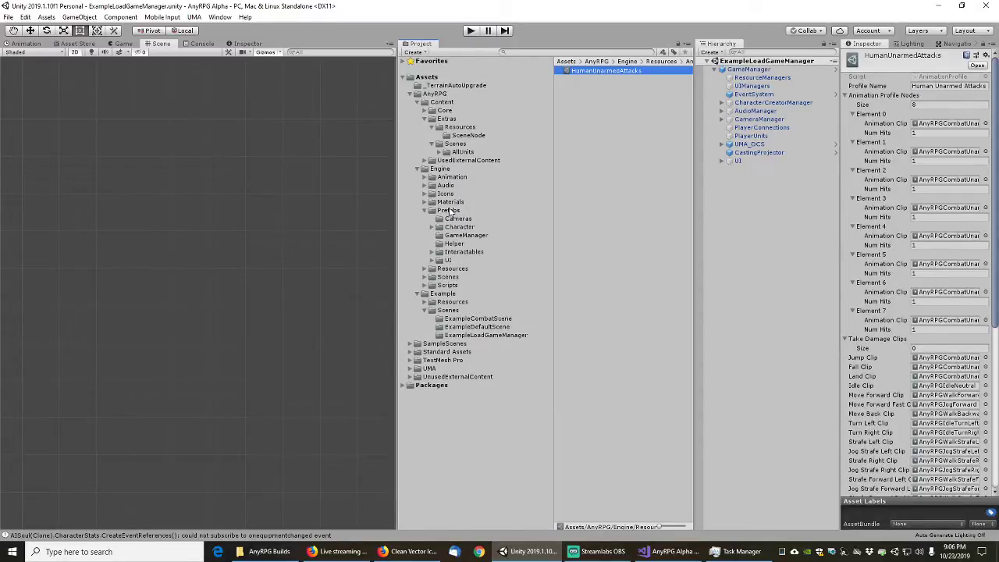
left_click(426, 311)
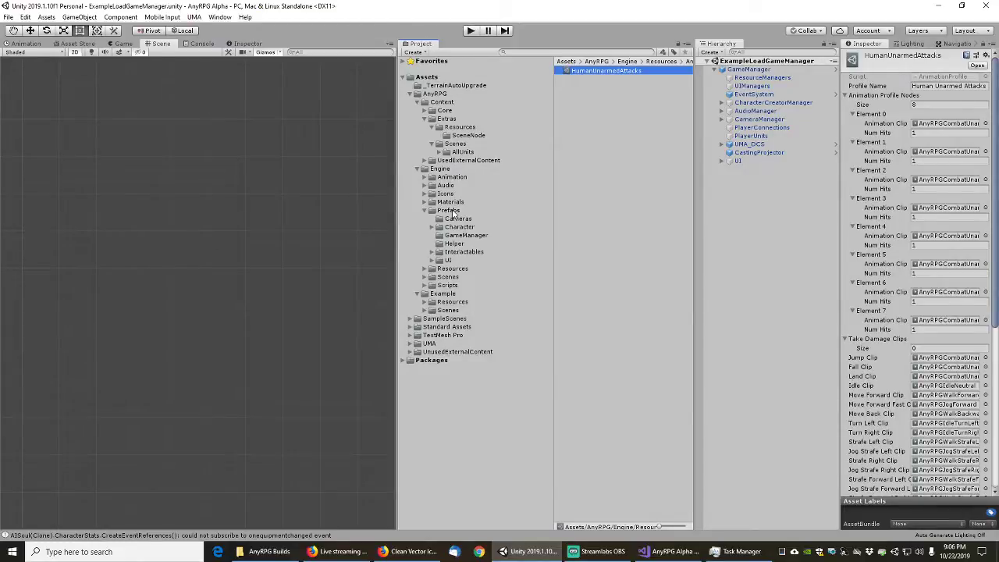
left_click(432, 260, "alt")
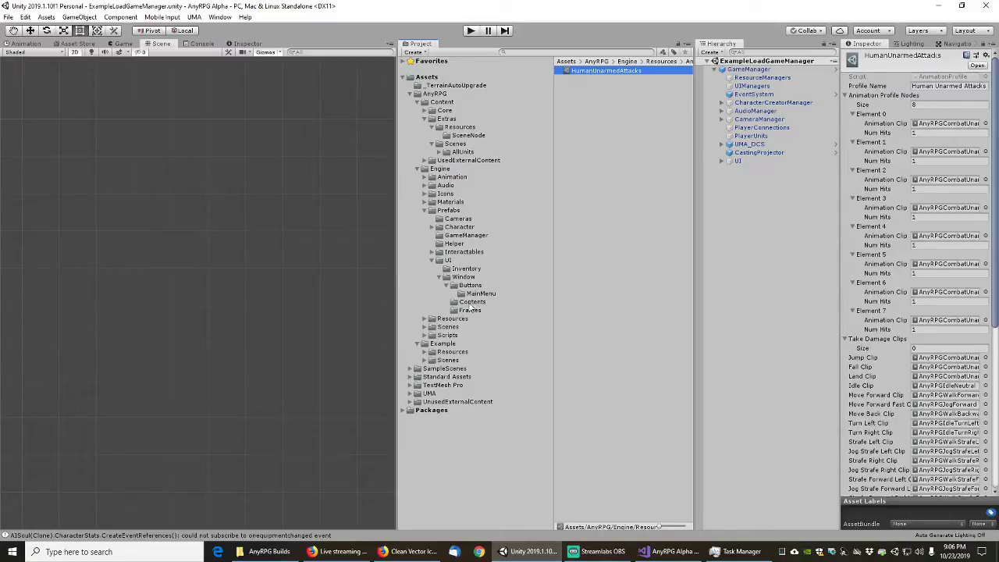
left_click(469, 310)
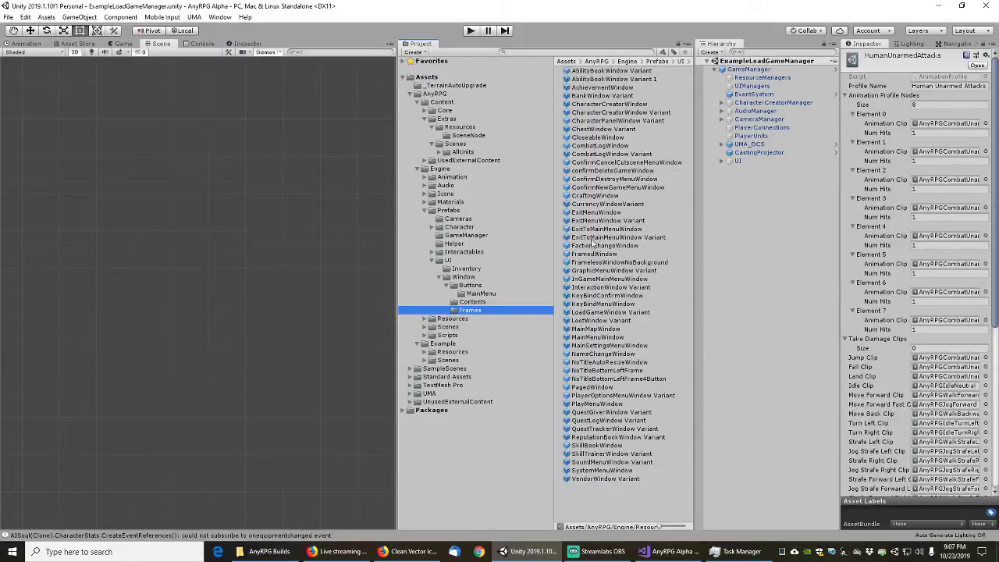
left_click(476, 302)
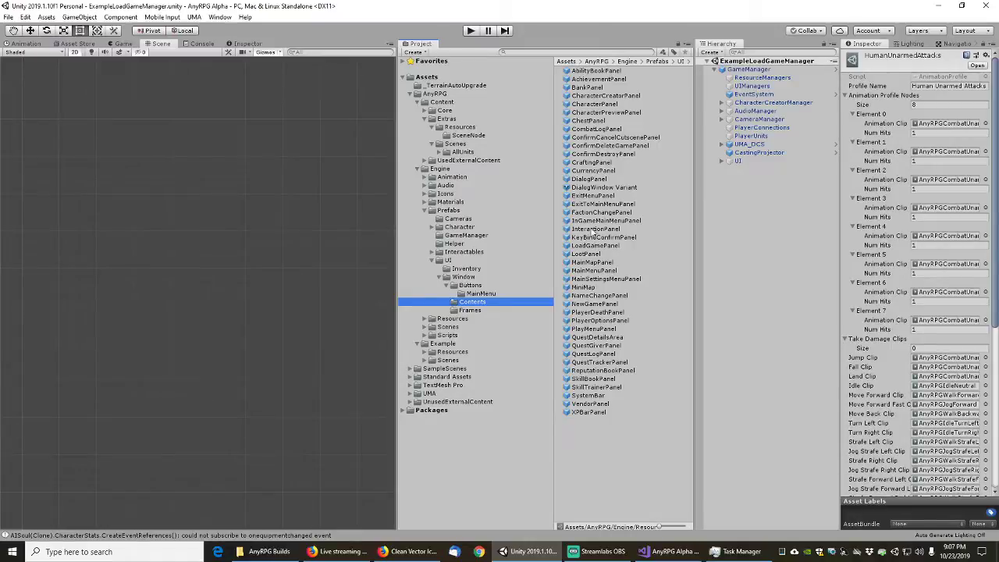
left_click(480, 294)
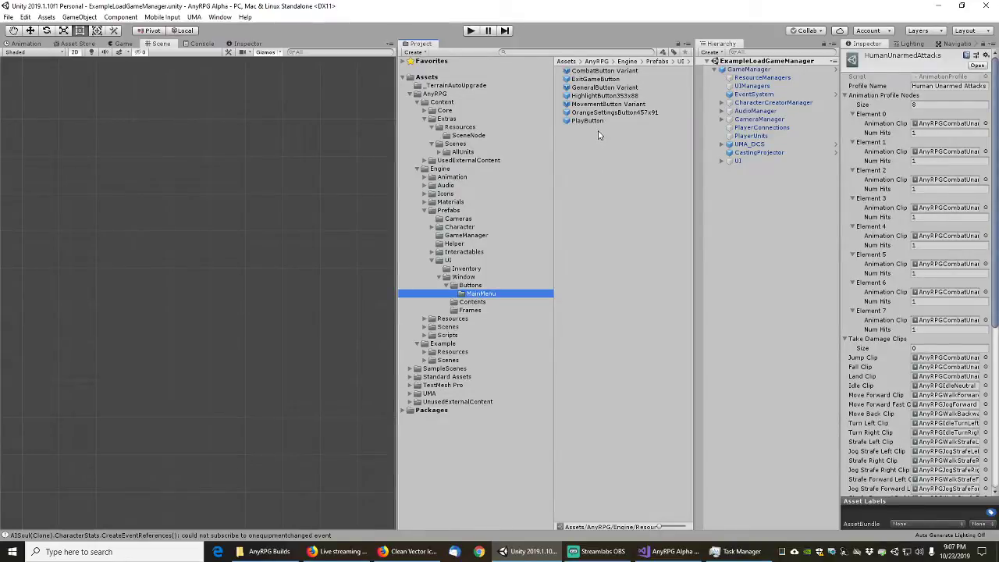
left_click(469, 285)
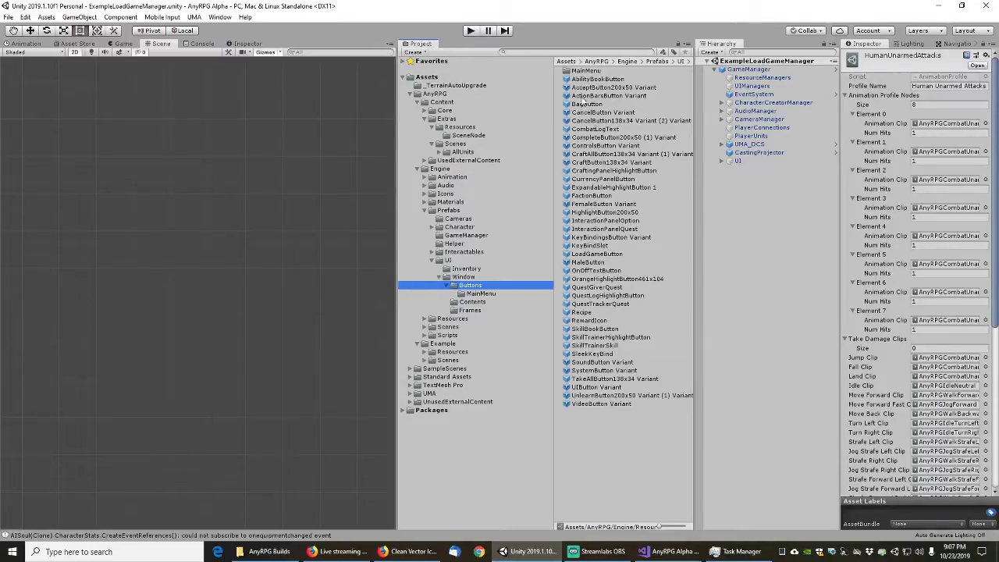
- Examine the prefabs in Engine's UI, UI Inventory and Interactables folders, including Bag, BankBag and AnyRPGTeleporter
left_click(464, 277)
left_click(462, 269)
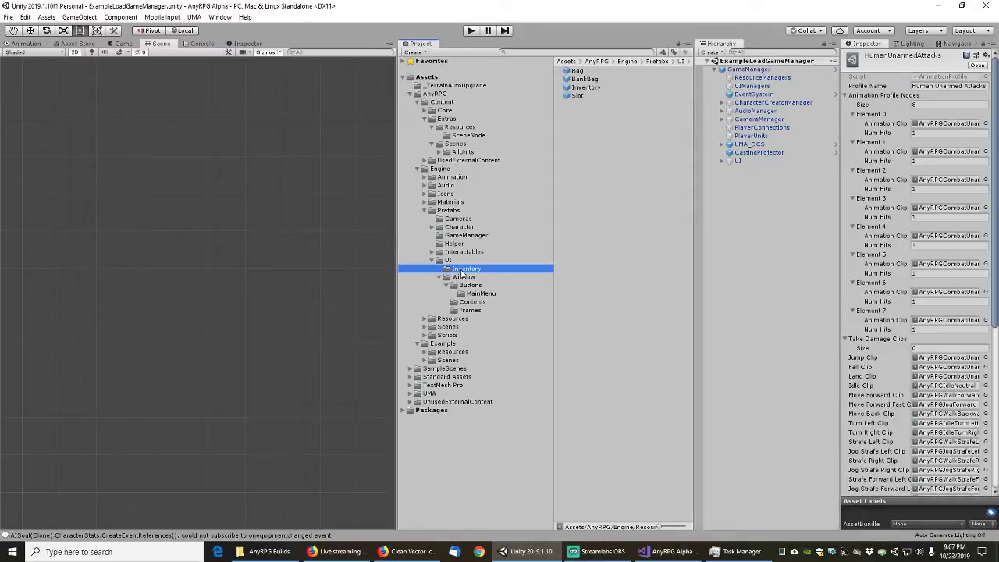
left_click(578, 72)
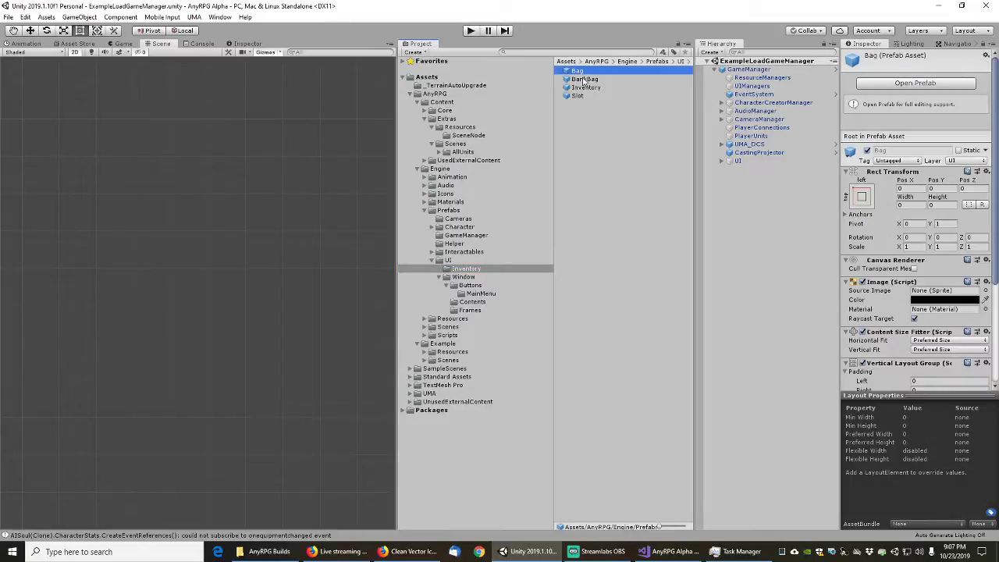
left_click(584, 80)
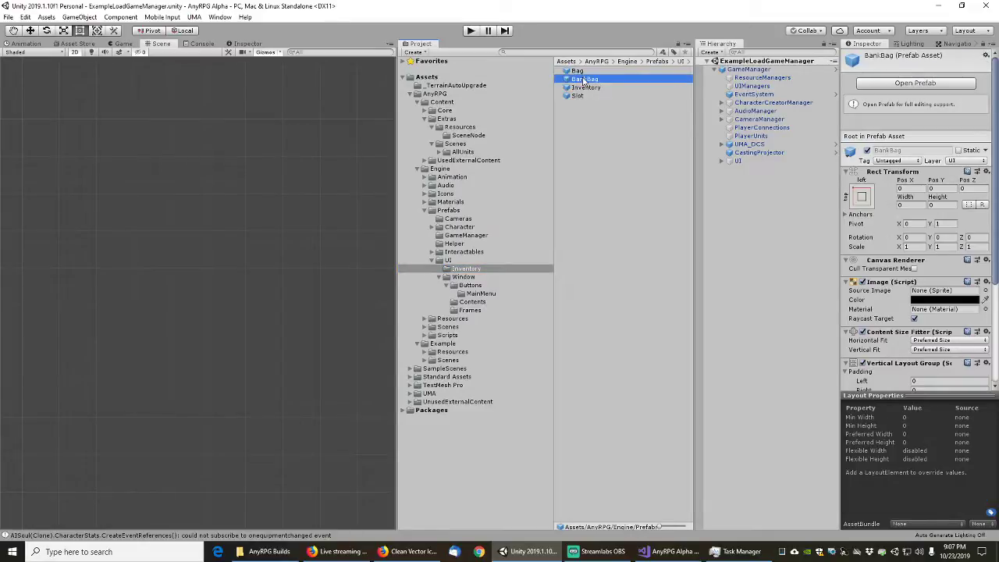
left_click(448, 262)
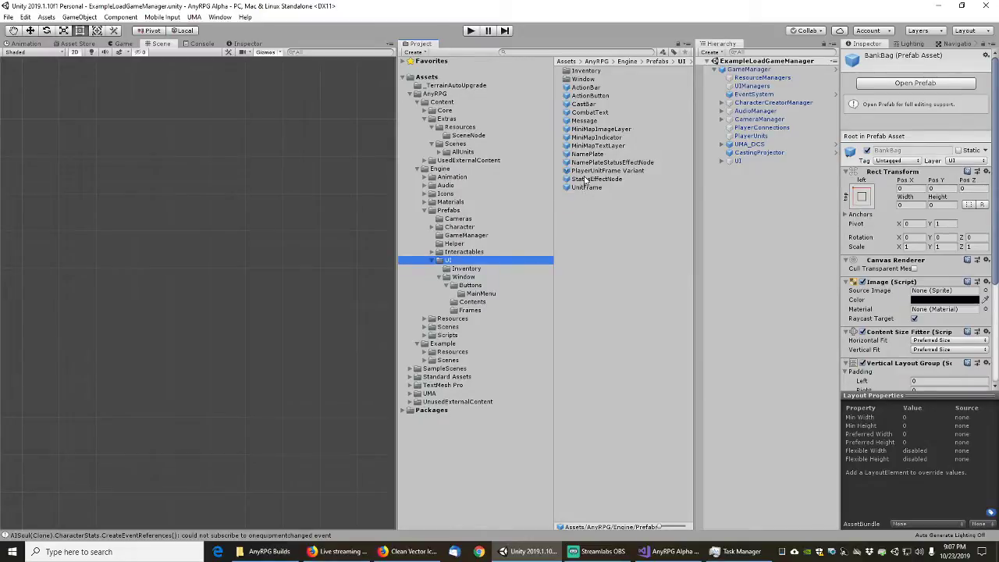
left_click(431, 260)
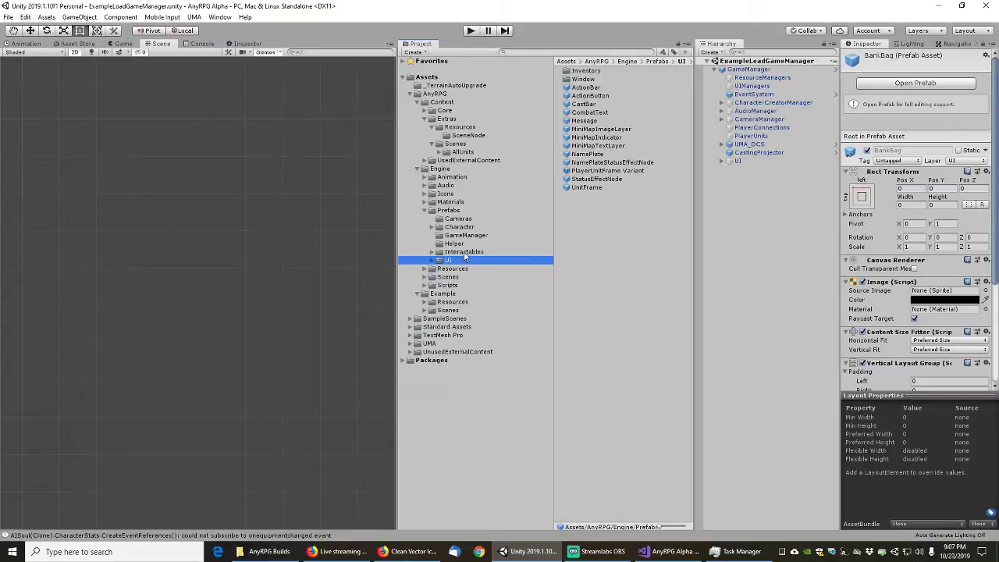
left_click(464, 253)
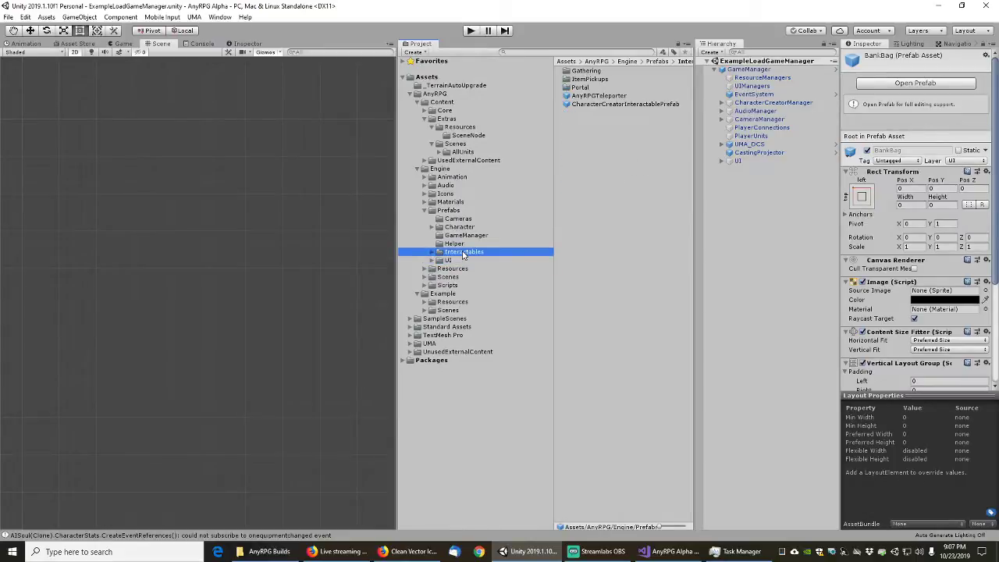
left_click(432, 252)
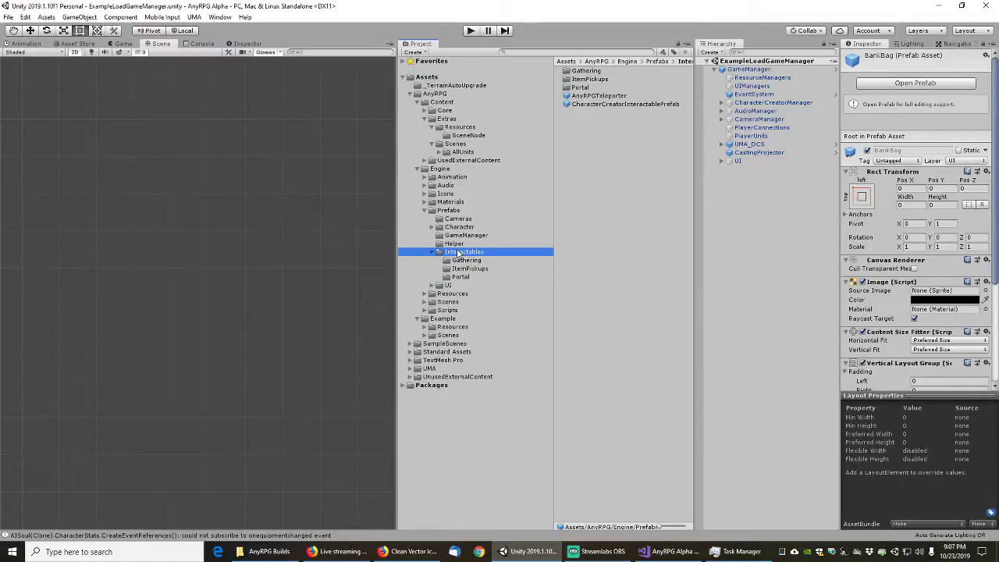
left_click(590, 95)
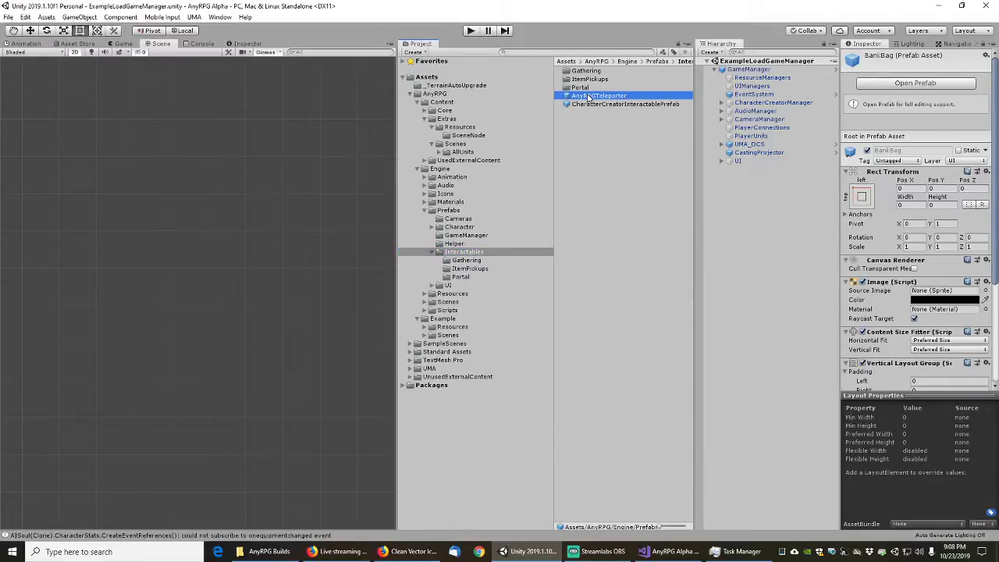
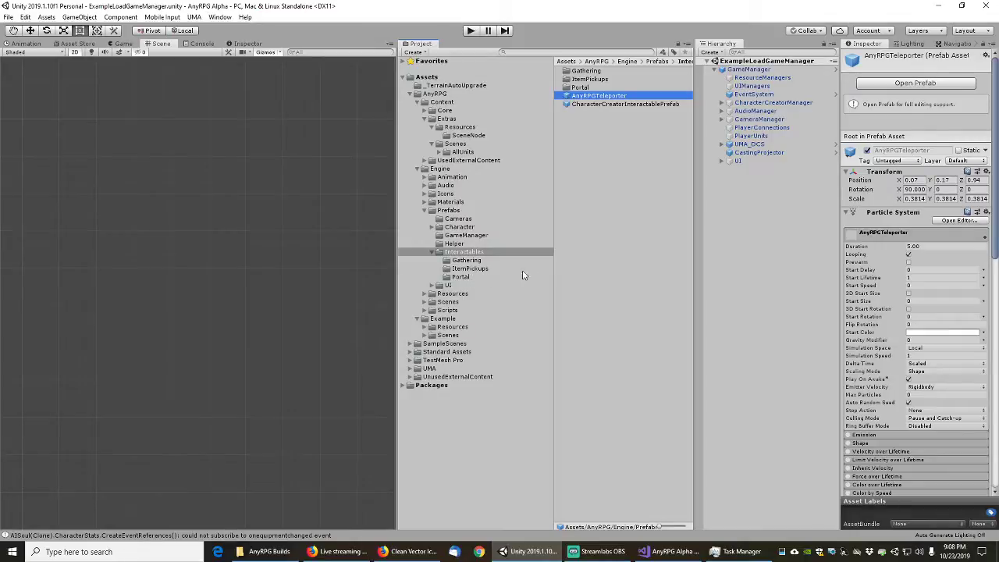
- Create a folder named Prefabs inside the Example folder
left_click(443, 319)
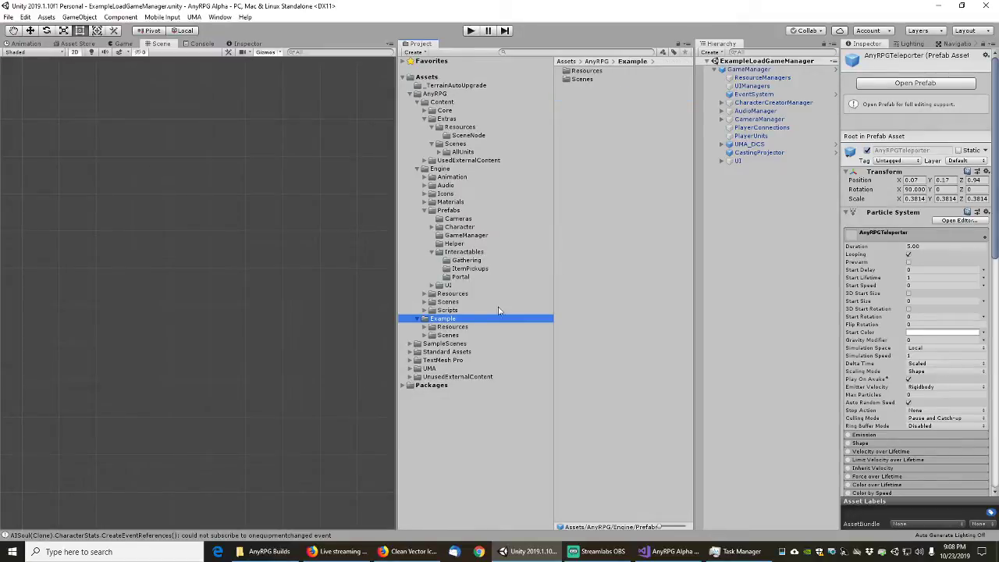
right_click(573, 115)
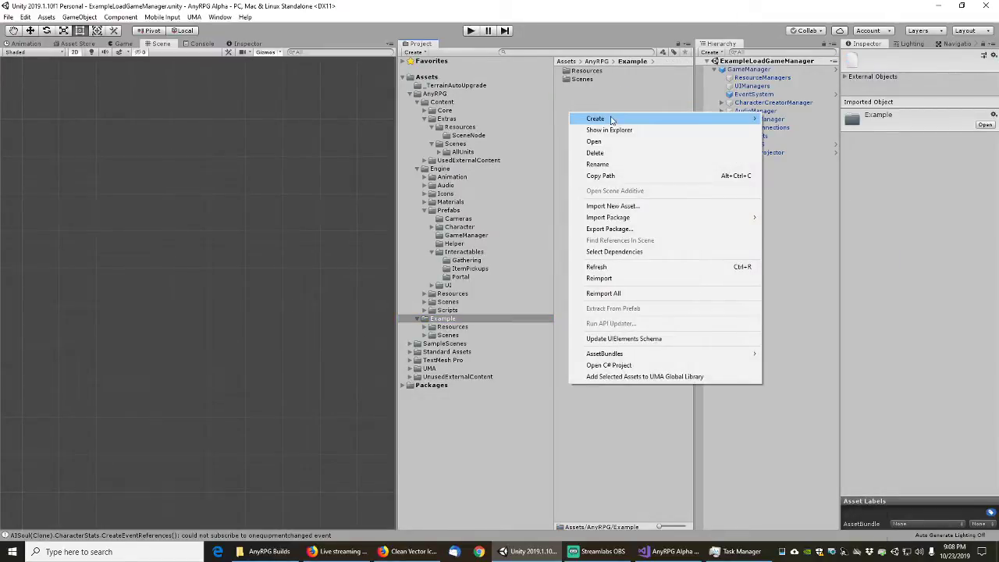
mouse_move(611, 119)
left_click(803, 171)
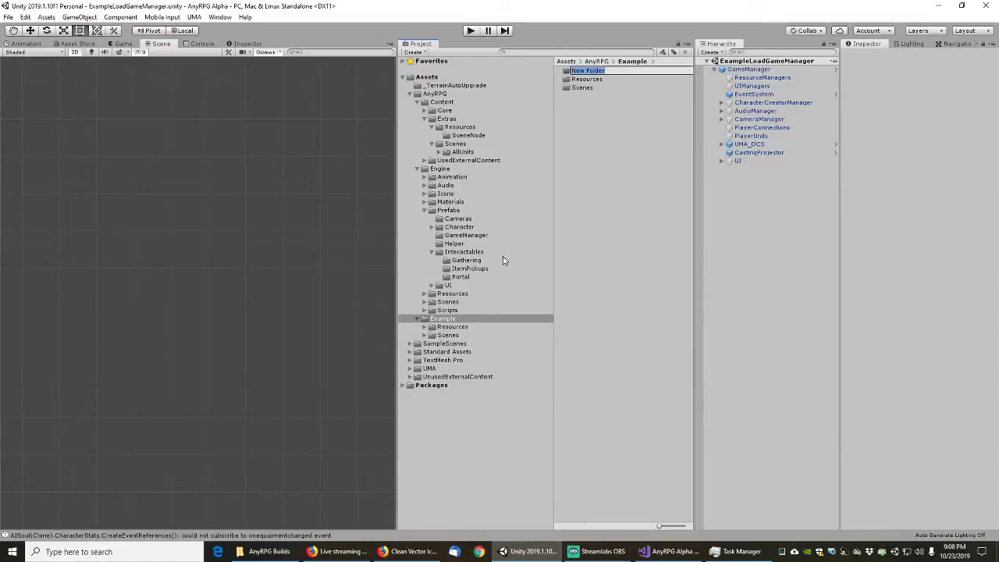
type("Prefabs")
key("Return")
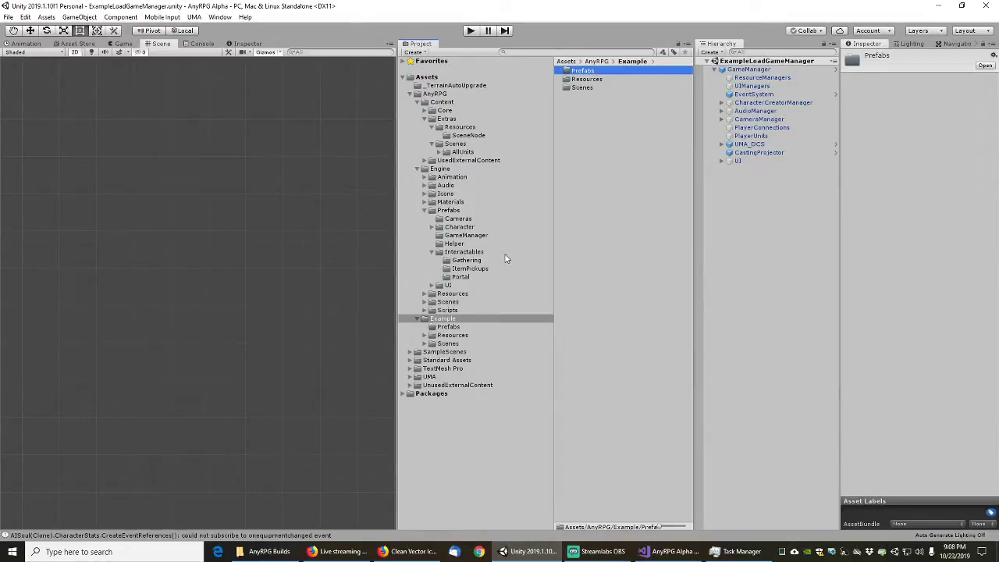
- Create a folder named Interactables inside Example's Prefabs folder and expand Prefabs in the folder tree
left_click(467, 252)
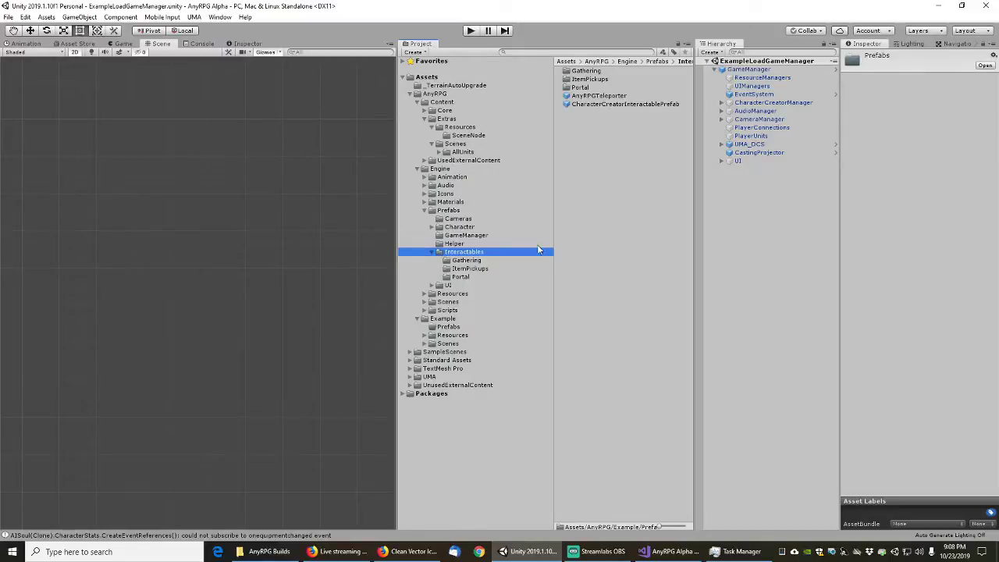
left_click(446, 328)
right_click(575, 102)
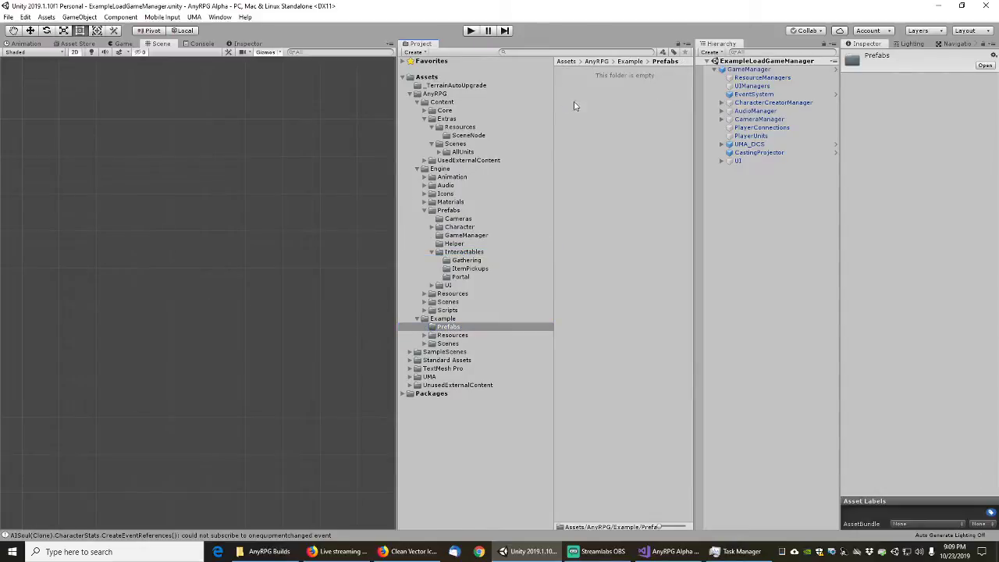
mouse_move(619, 111)
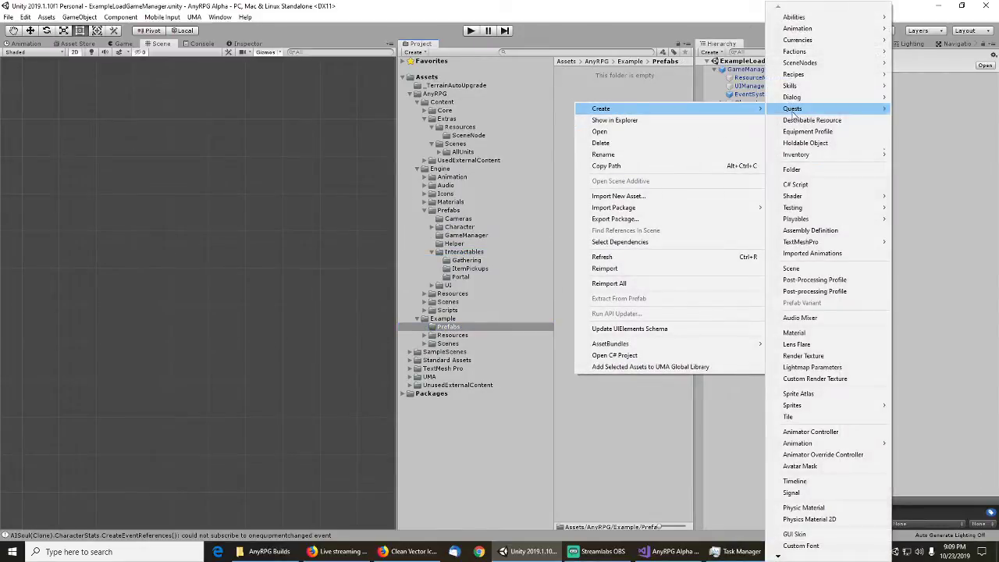
left_click(783, 163)
type("Intera")
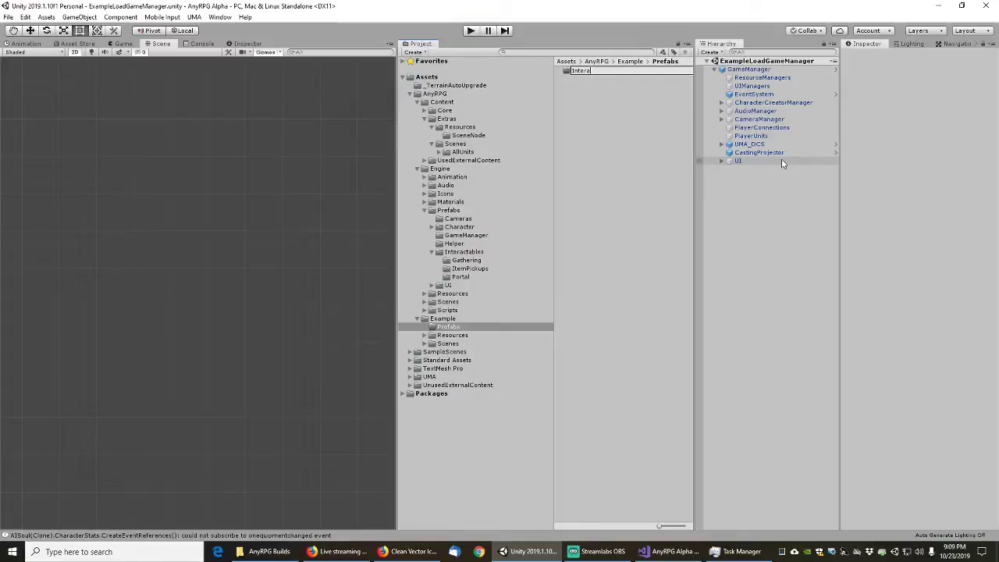
type("ctables")
key("Return")
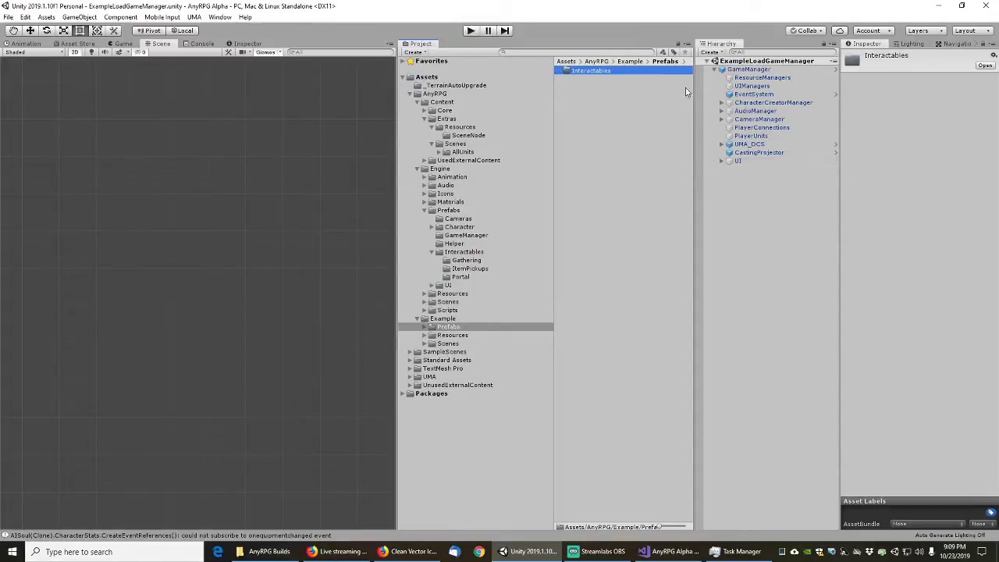
left_click(425, 327)
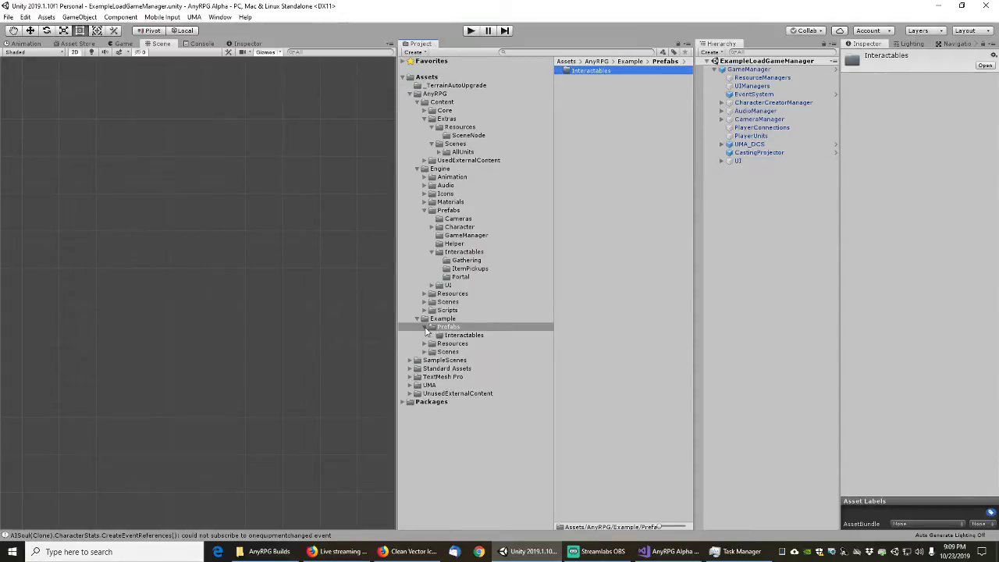
- Display the contents of Engine's Interactables folder and collapse Extras together with its Resources and Scenes subfolders
left_click(463, 253)
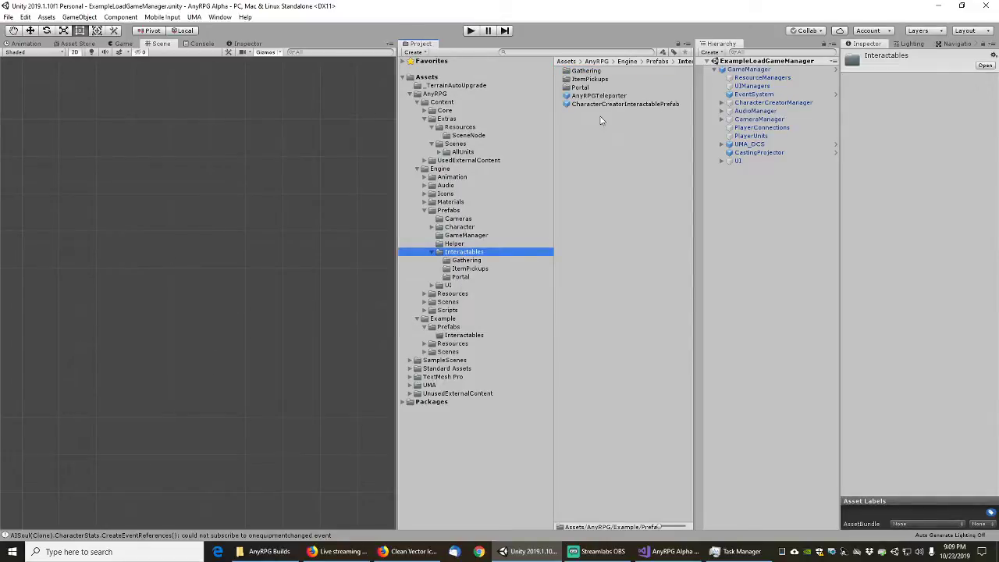
left_click(432, 127)
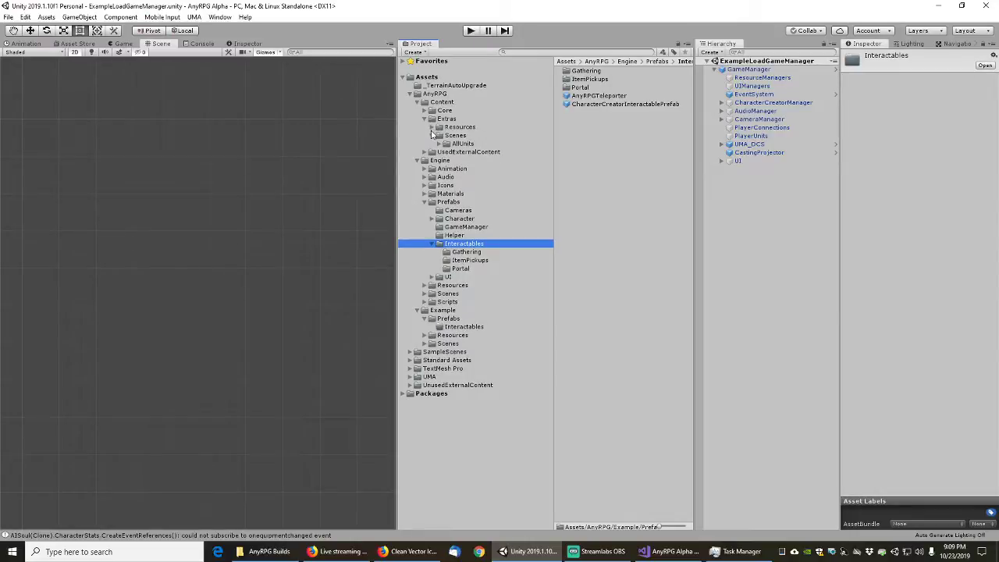
left_click(431, 136)
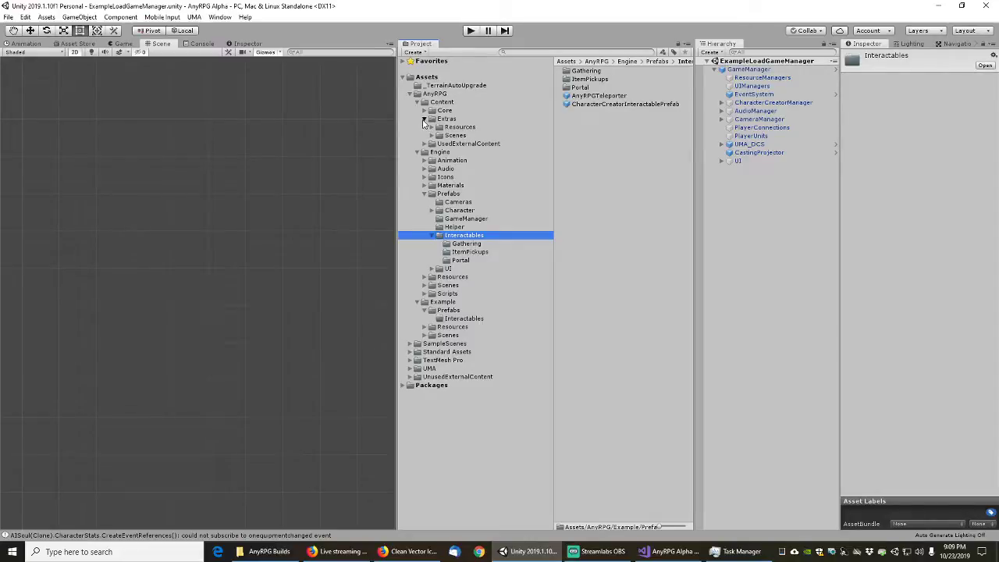
left_click(424, 119)
- Review the Transform and Particle System components of the AnyRPGTeleporter prefab in Engine's Interactables
left_click(600, 95)
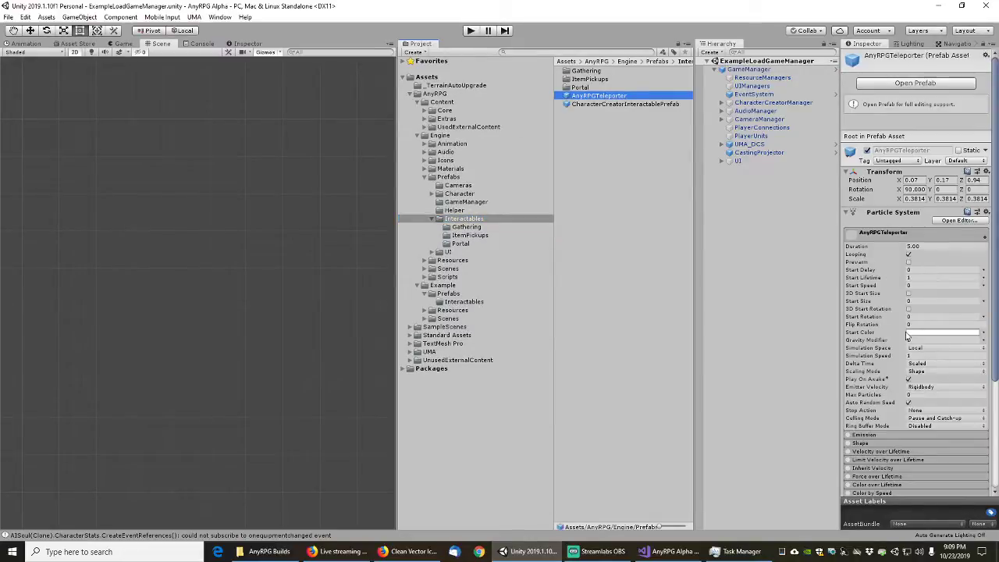
scroll(874, 367, "down", 3)
scroll(874, 375, "up", 4)
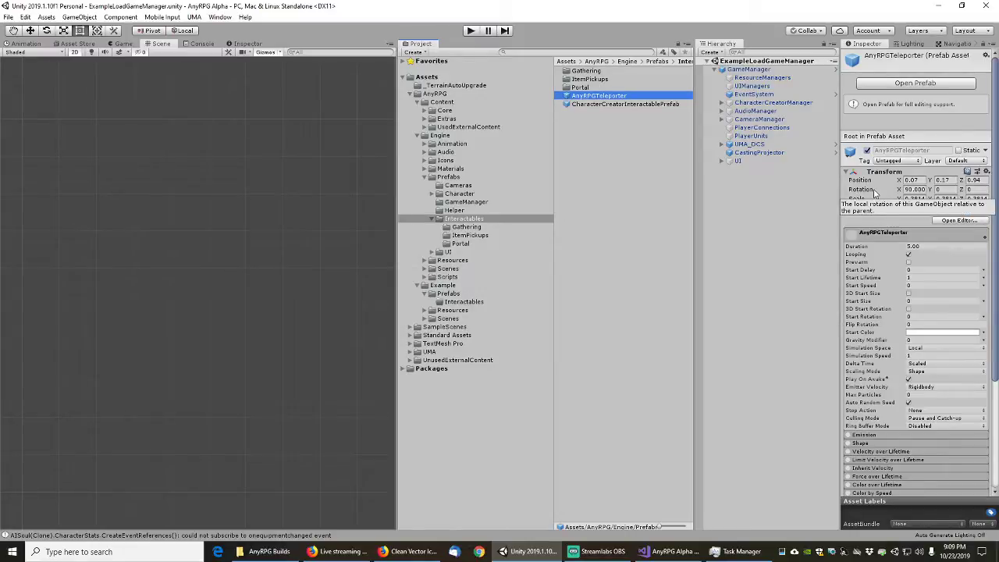
left_click(996, 244)
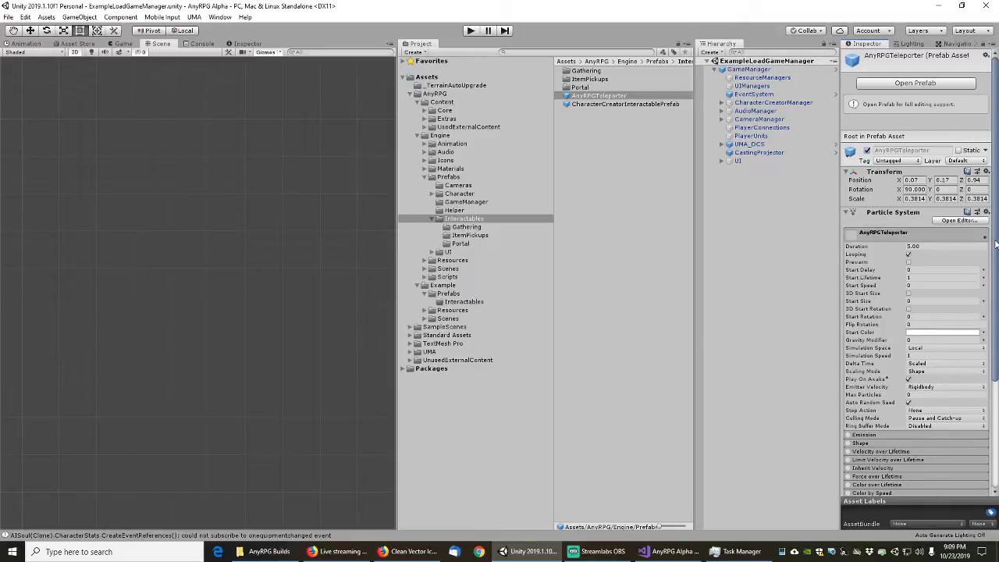
scroll(996, 244, "down", 5)
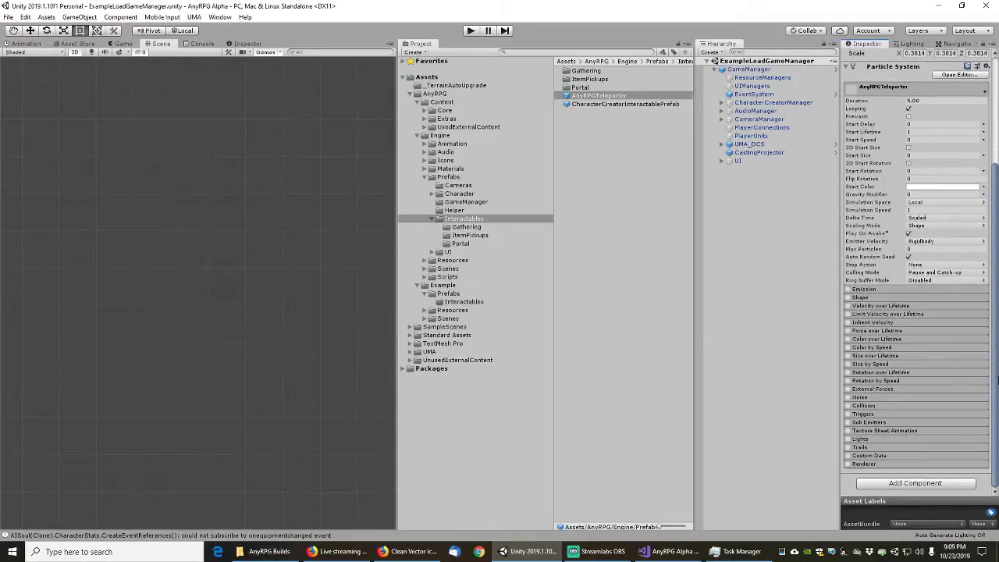
scroll(996, 244, "up", 5)
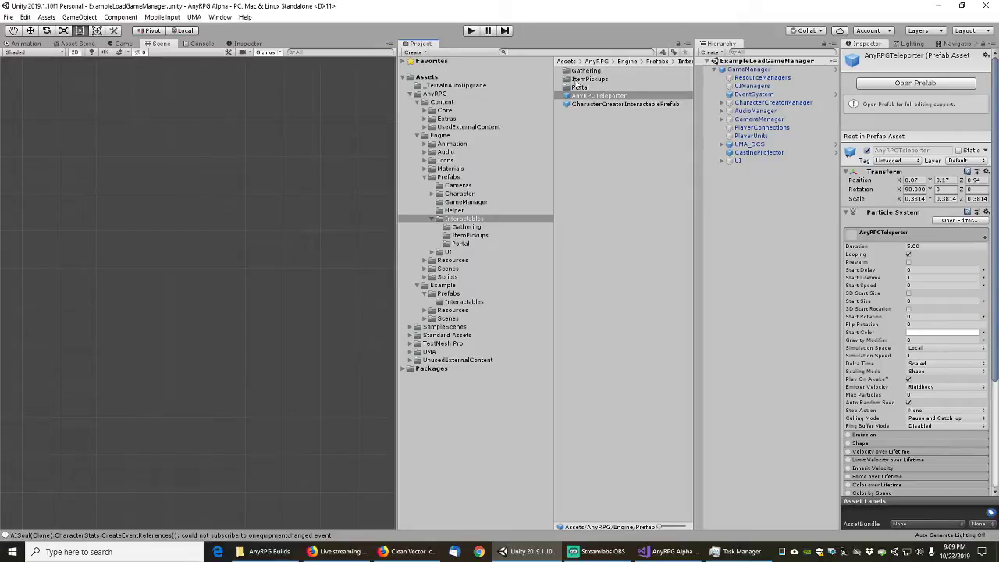
- Open the AnyRPGTeleporter prefab for editing, view its particle effect in 3D, and return to the scene
left_click(597, 96)
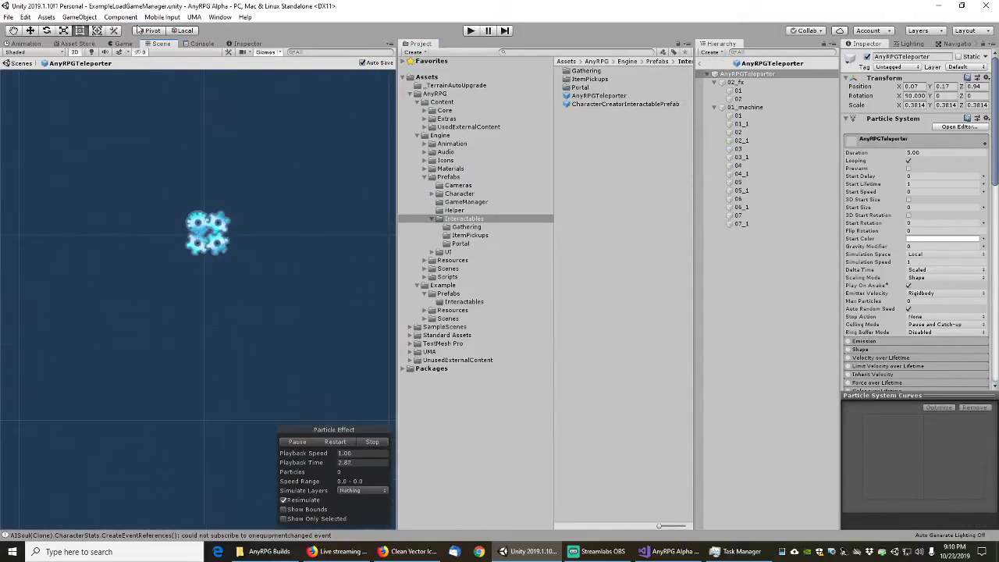
left_click(74, 51)
left_click_drag(82, 67, 239, 268, "alt")
scroll(325, 226, "up", 5)
scroll(269, 233, "down", 4)
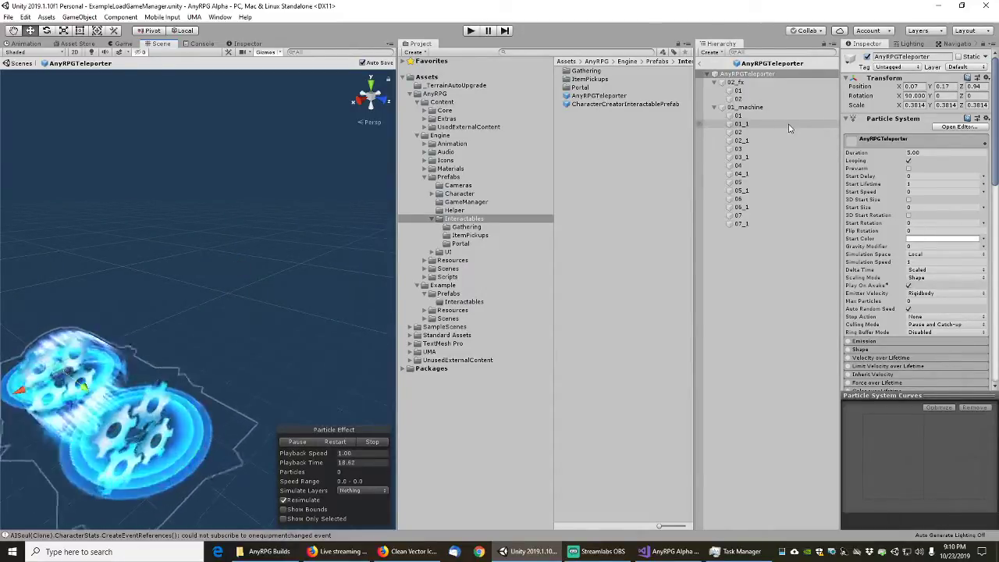
left_click(702, 67)
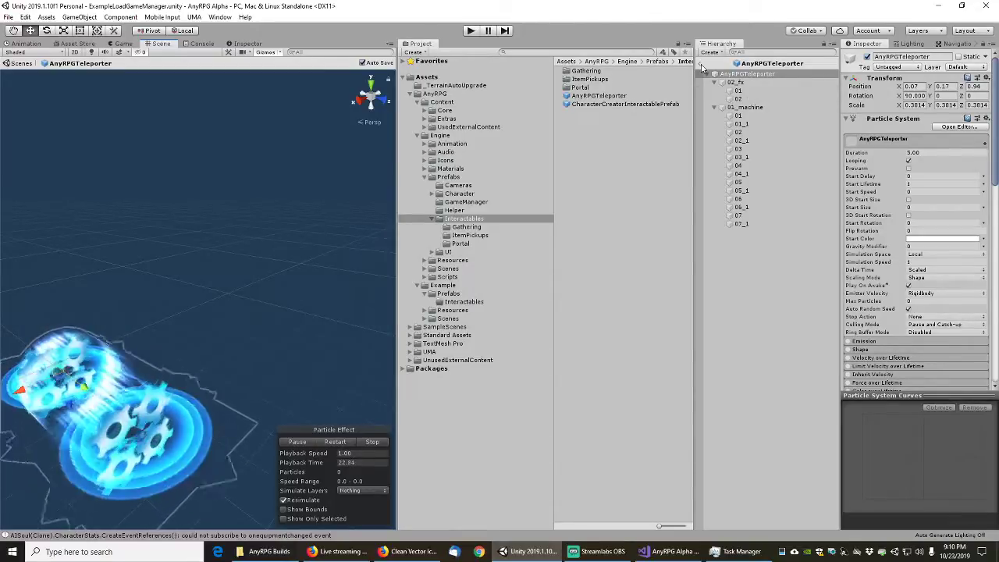
left_click(702, 67)
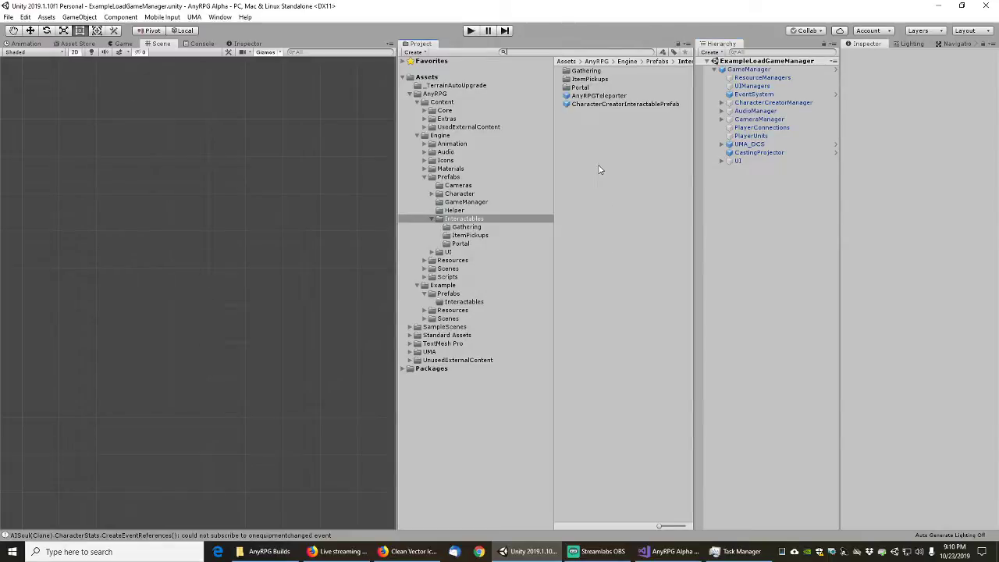
- Search the project assets for "soulforge" and open the SoulForge scene
type("oul")
key("BackSpace")
key("BackSpace")
key("BackSpace")
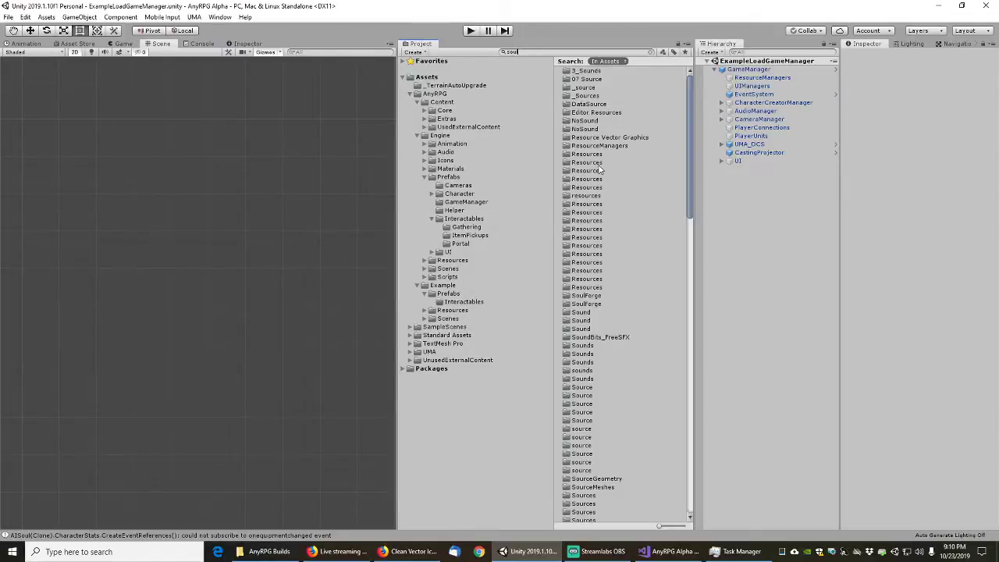
type("e")
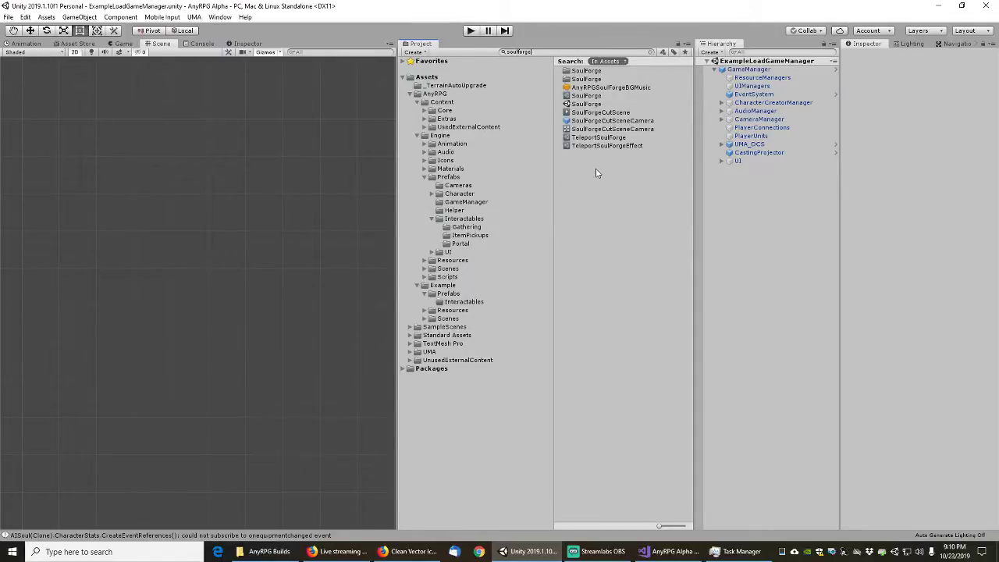
left_click(584, 105)
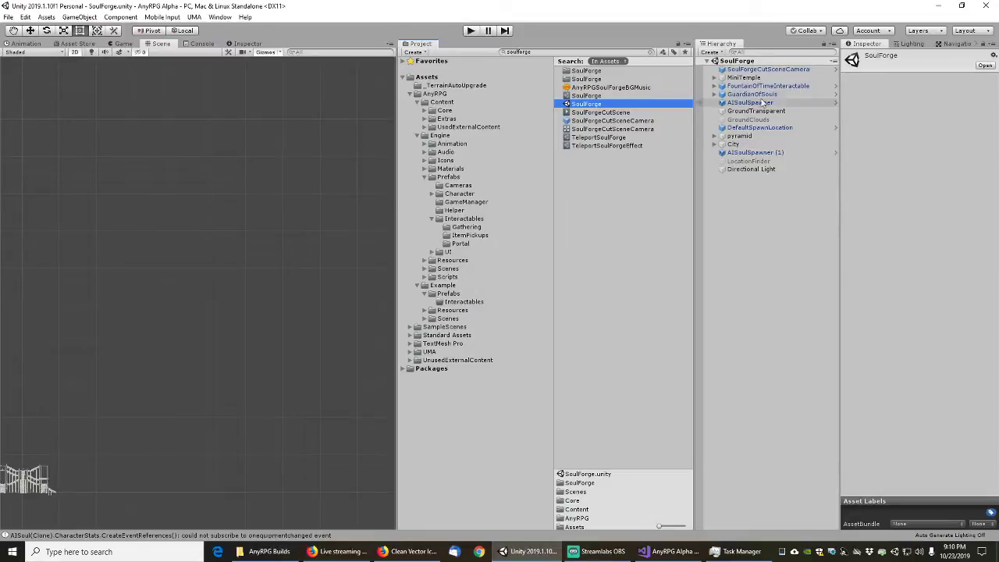
- Expand MiniTemple and its BodyMatic2000 child in the SoulForge scene and inspect both objects' components
left_click(740, 78)
left_click(714, 78)
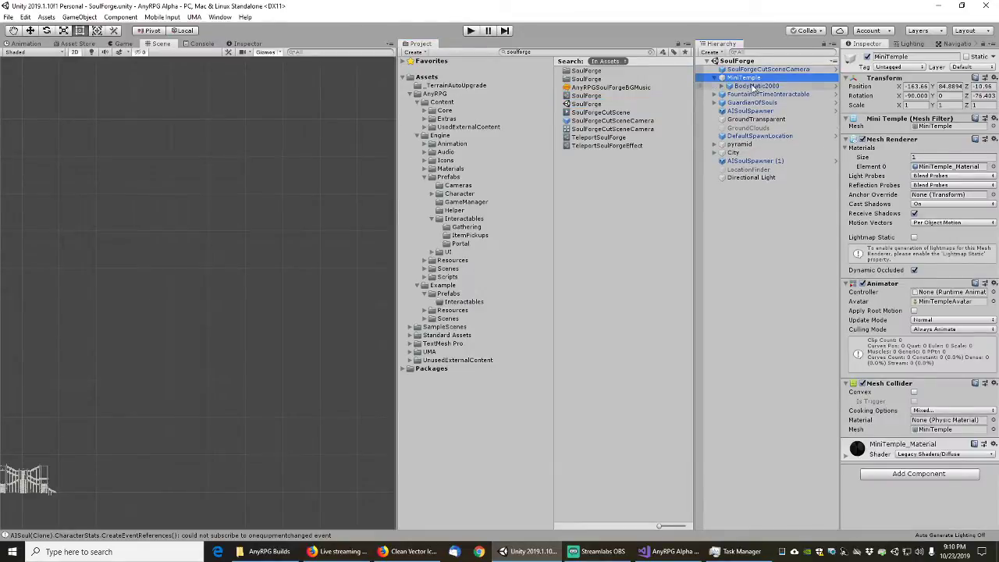
left_click(750, 86)
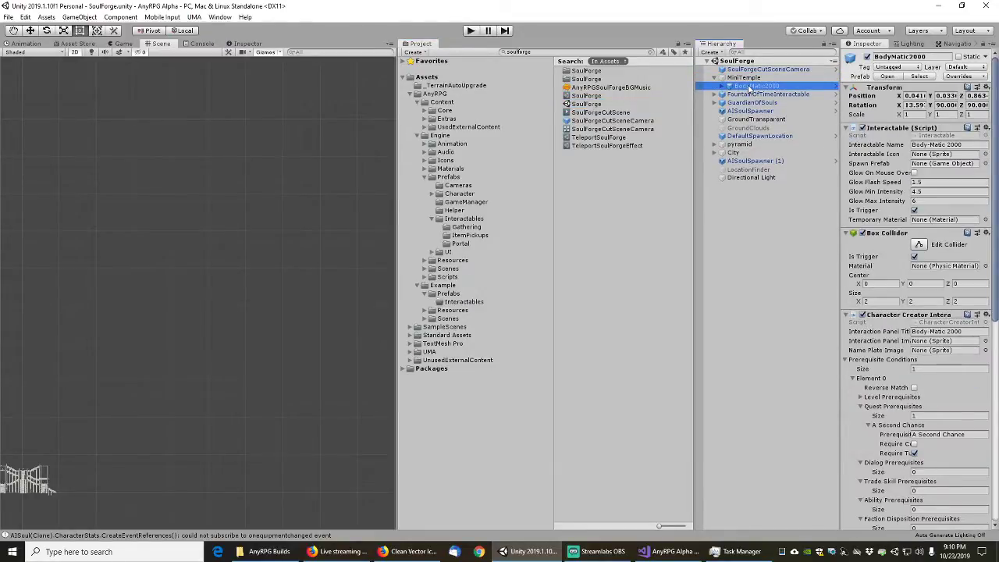
left_click(722, 86)
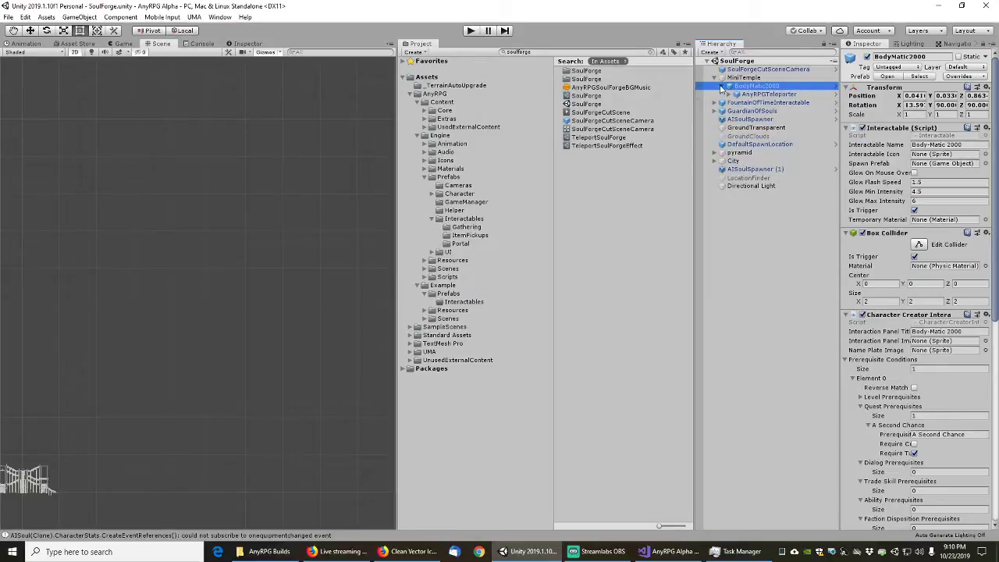
- Frame the AnyRPGTeleporter nested under BodyMatic2000 and view its particle effect inside the temple in 3D
left_click(757, 94)
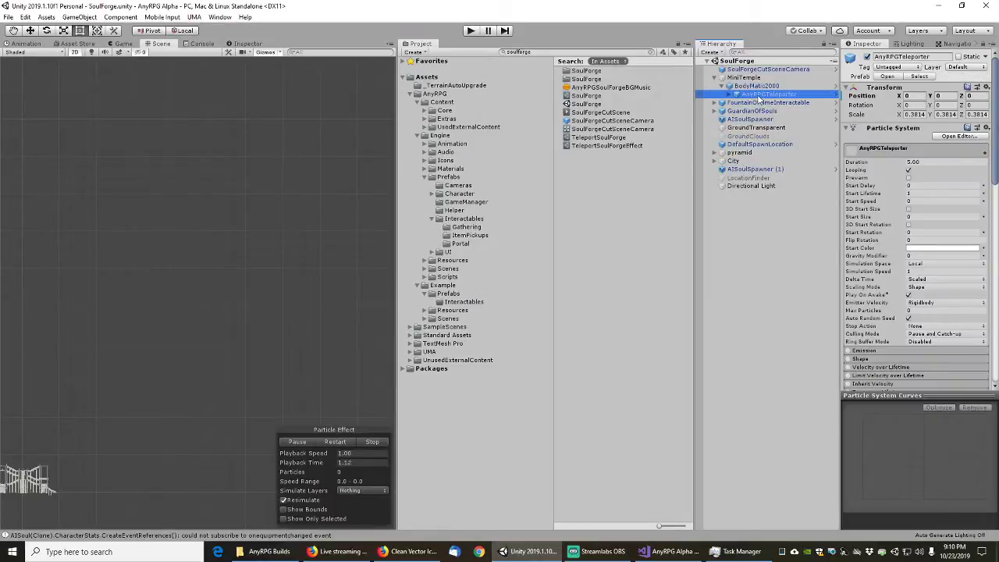
double_click(758, 94)
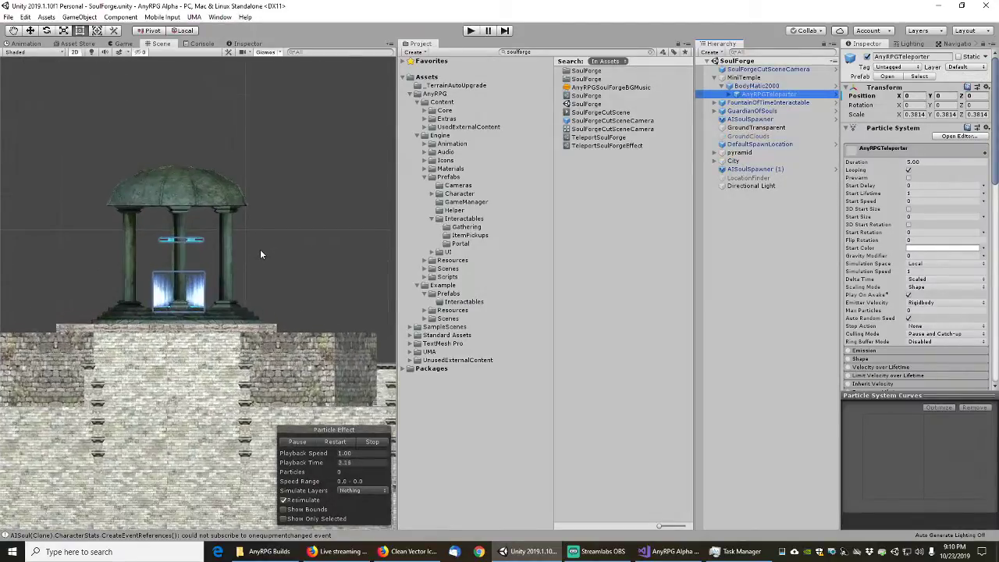
scroll(218, 280, "up", 5)
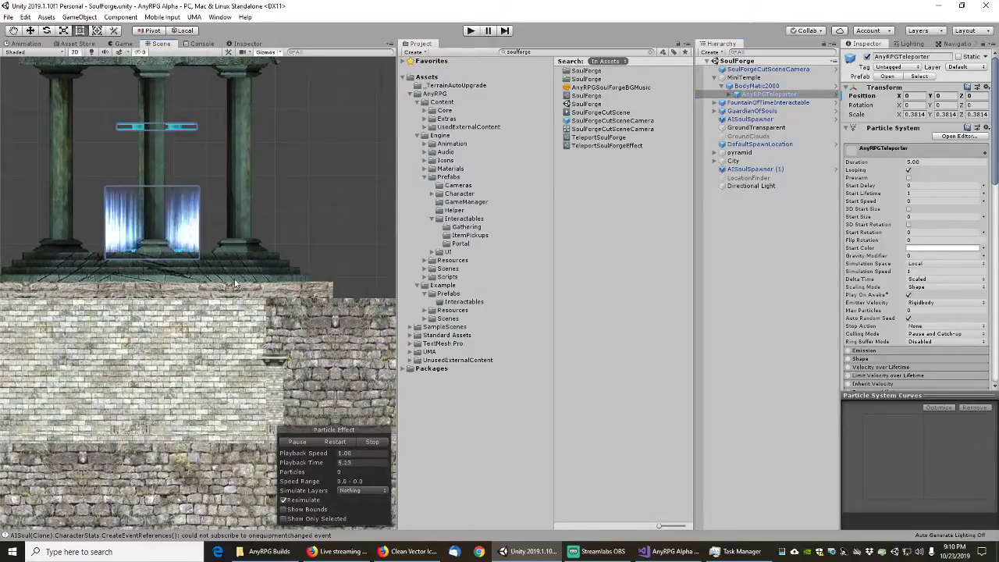
left_click_drag(236, 285, 216, 240, "alt")
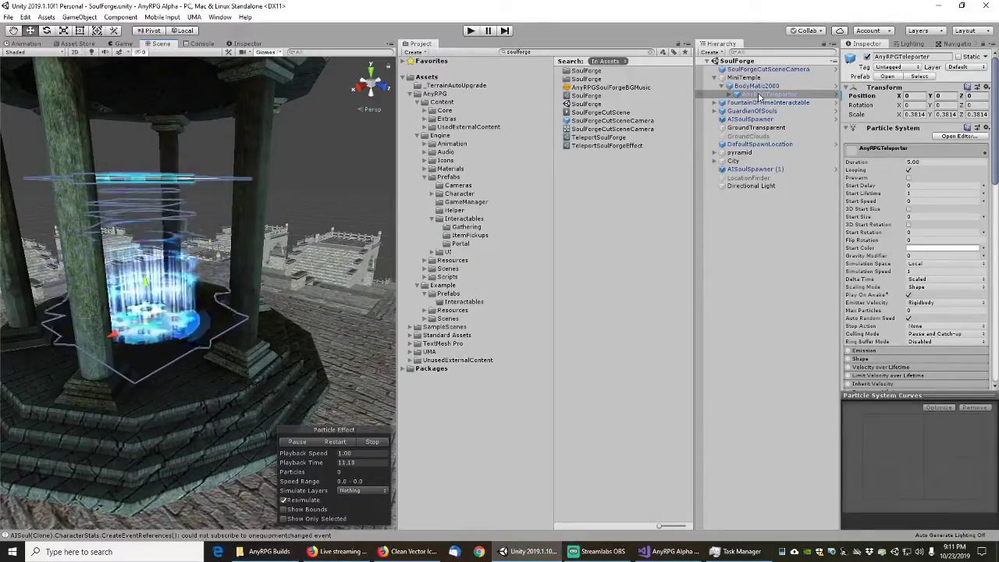
- Locate the source prefab of the scene's AnyRPGTeleporter, open it to examine its effect up close, and return to the SoulForge scene
left_click(920, 76)
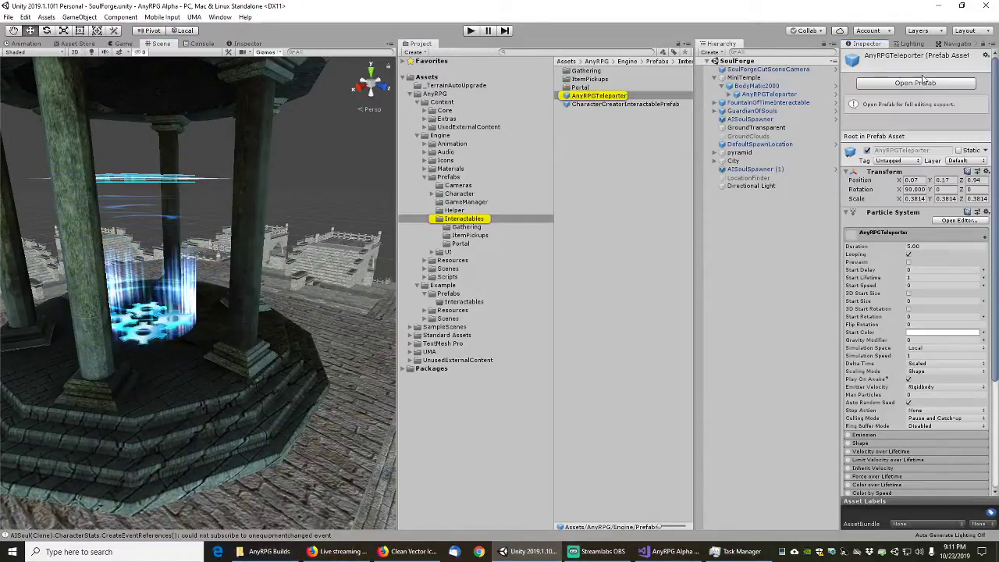
left_click(591, 97)
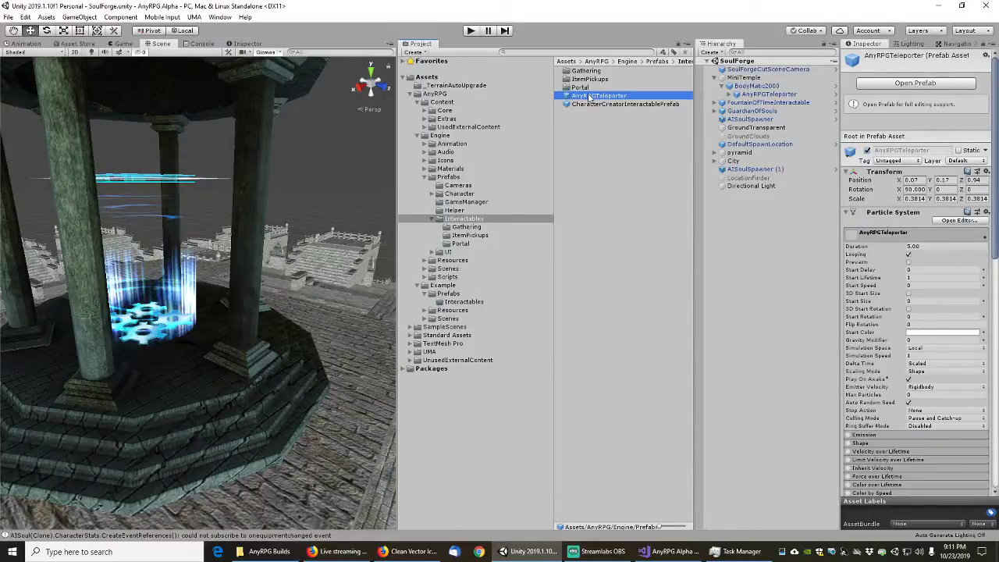
double_click(591, 97)
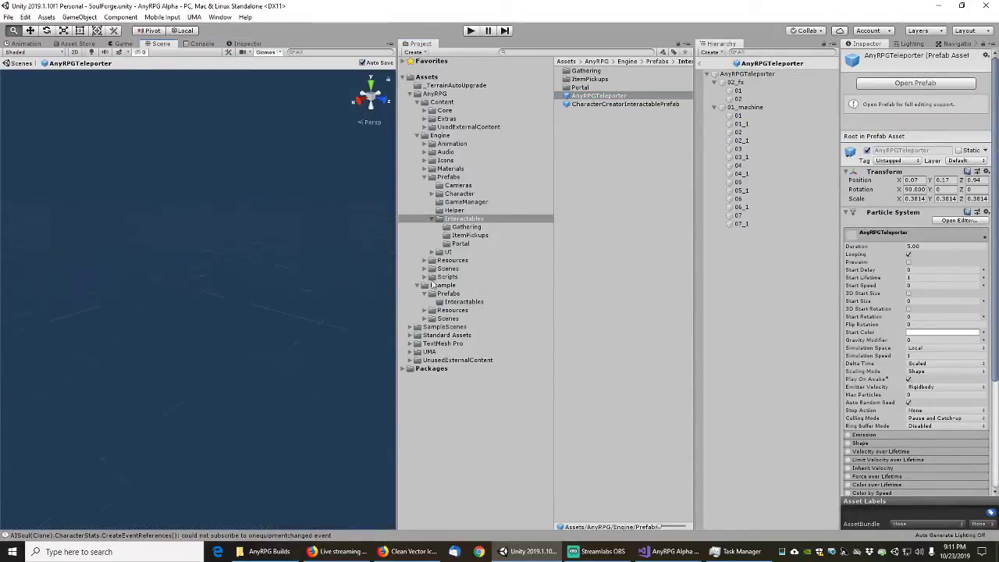
key("w")
double_click(599, 95)
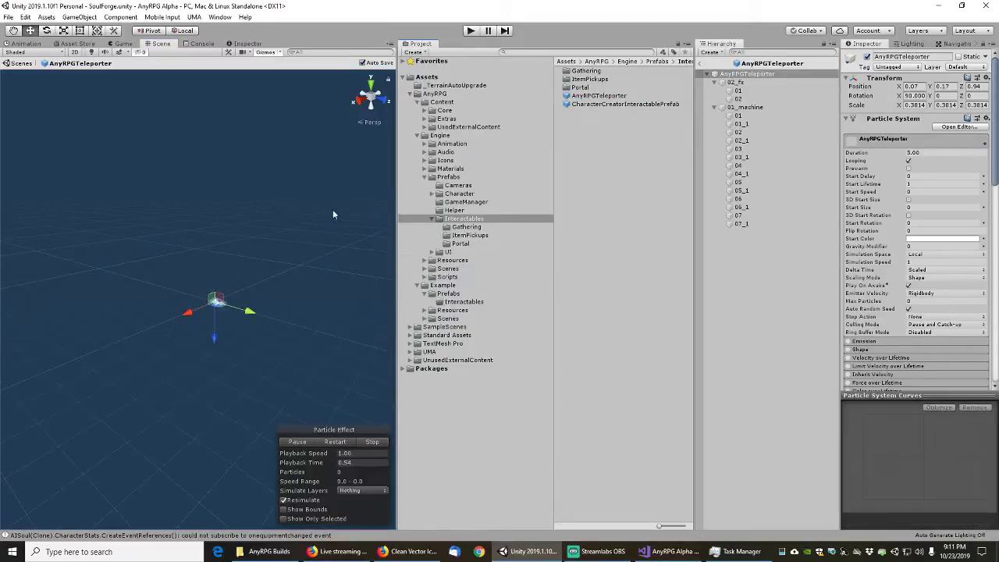
middle_click_drag(264, 299, 160, 273)
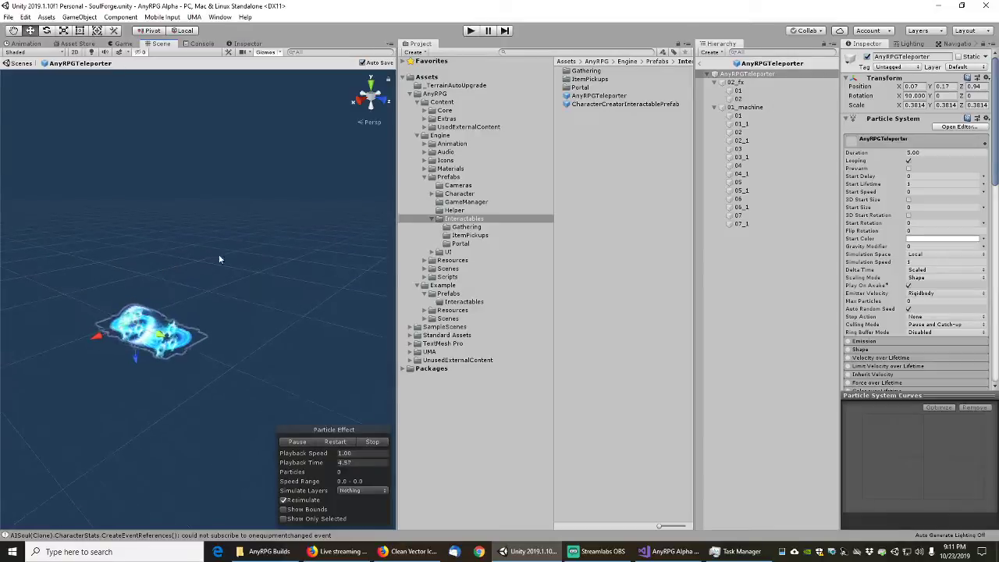
left_click(705, 64)
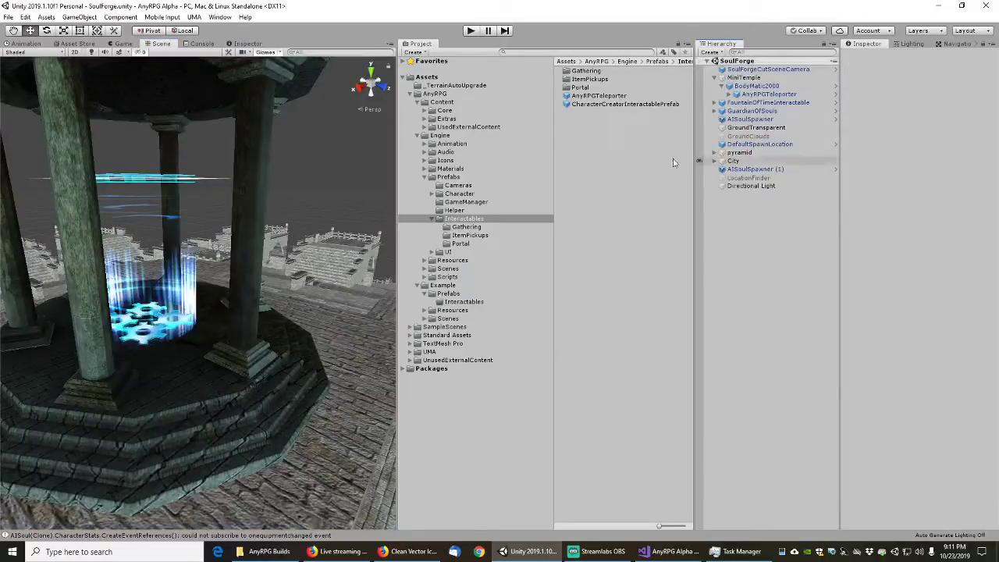
- Expand the Core folder under Content and search the project assets for "teleport"
left_click(596, 96)
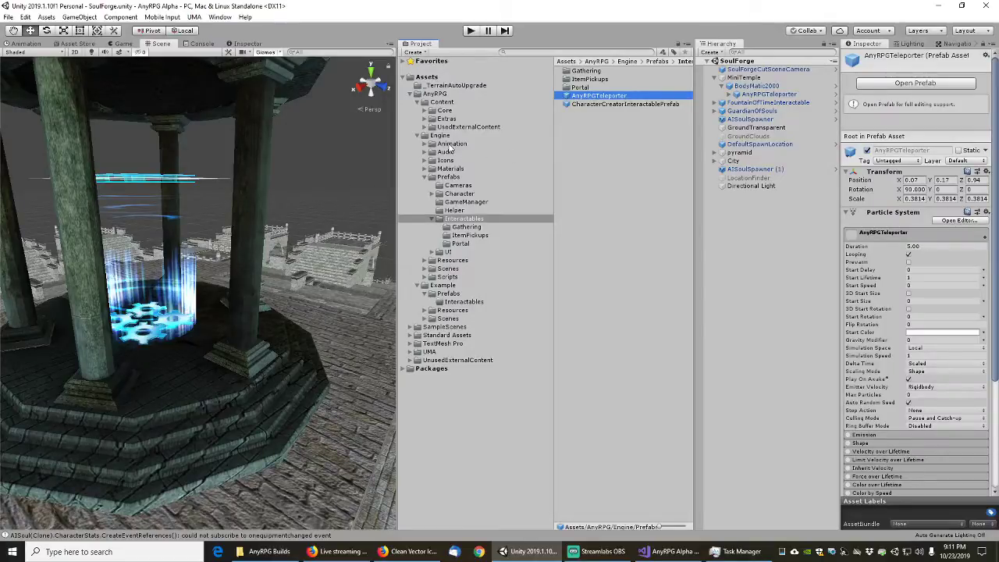
left_click(425, 111)
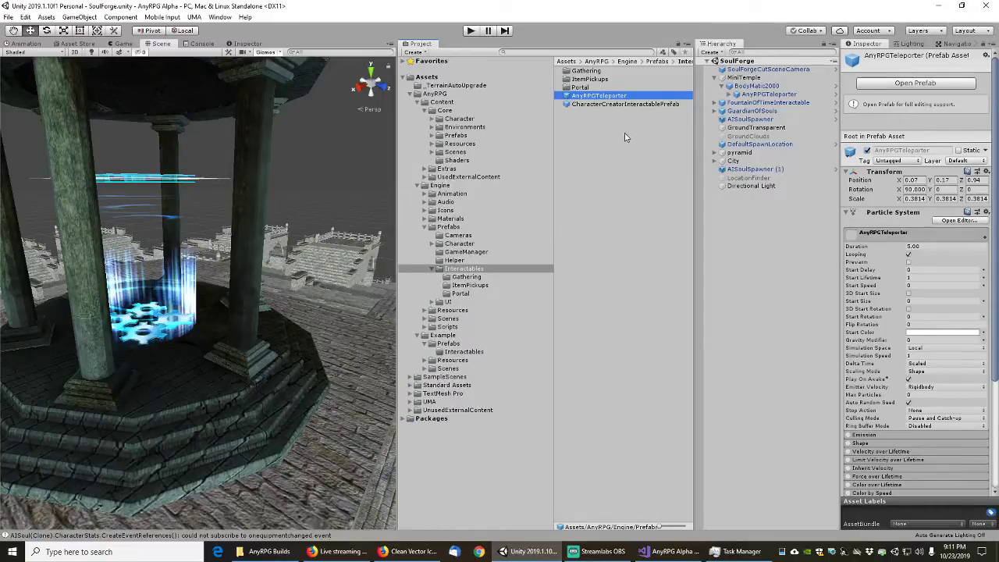
left_click(590, 50)
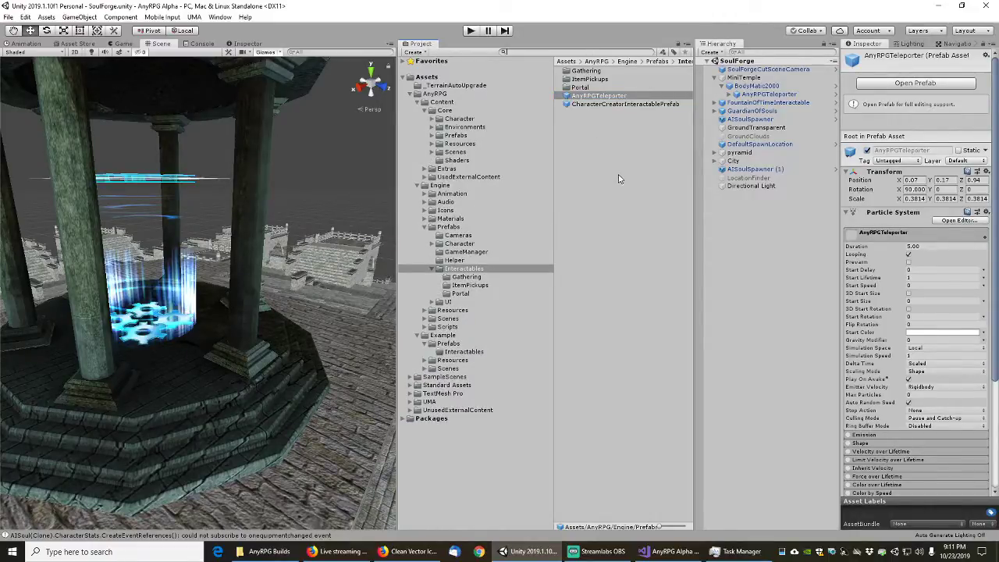
type("teleport")
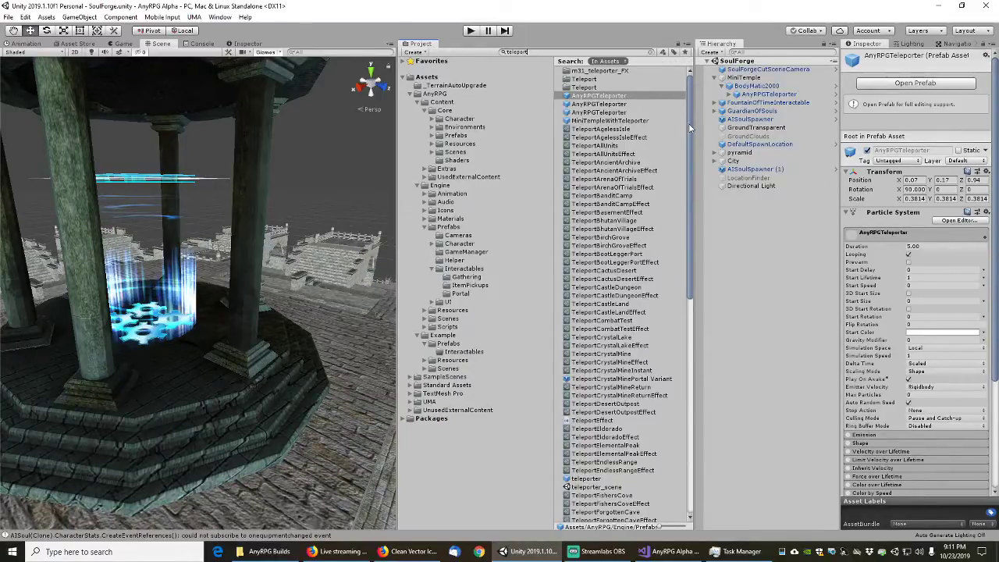
- Compare the three AnyRPGTeleporter prefabs, checking the folder, transform and layer of each
left_click(597, 104)
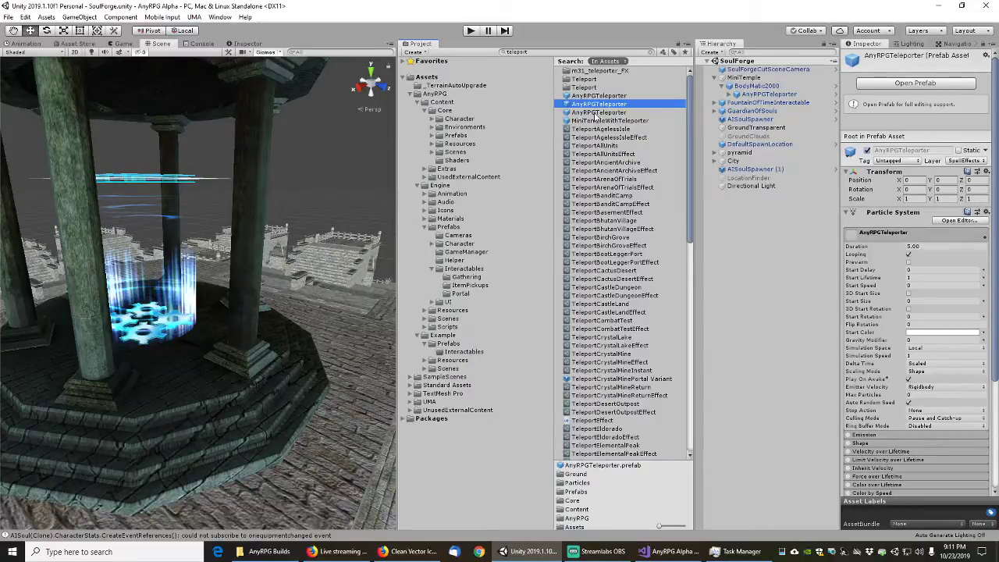
left_click(595, 113)
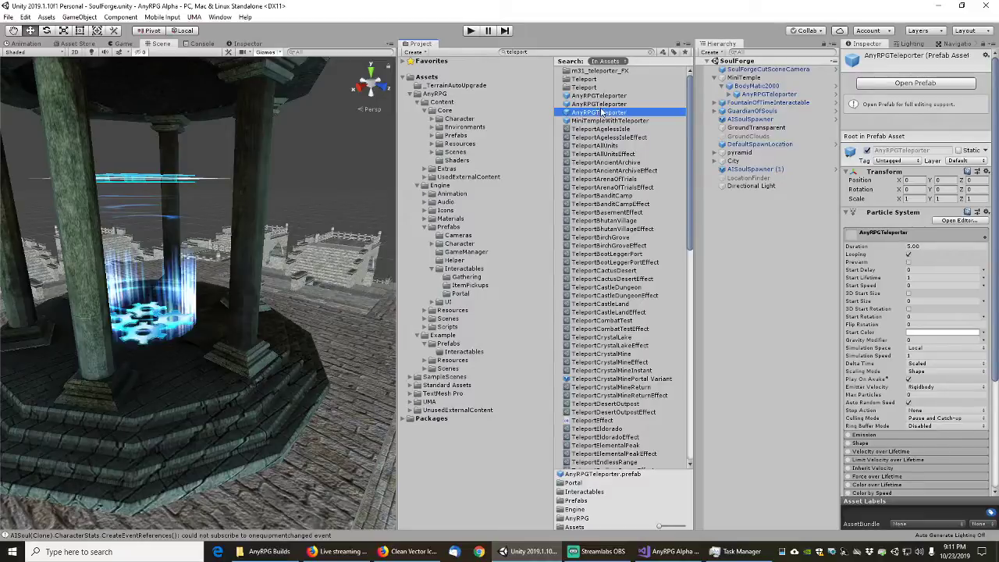
left_click(605, 96)
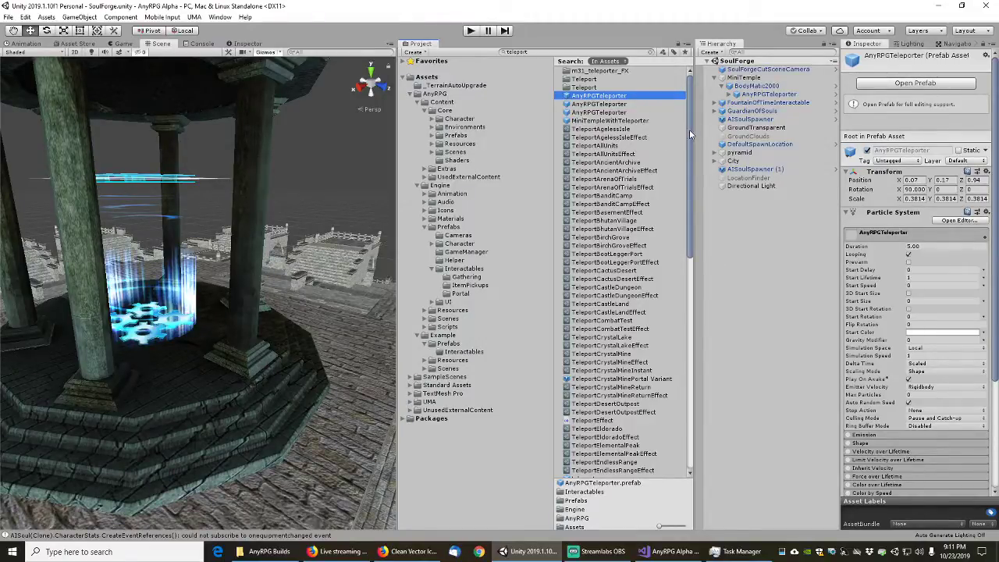
- Find the original teleporter prefab among the teleport search results, open it for editing and examine its particle effect
left_click_drag(689, 129, 697, 198)
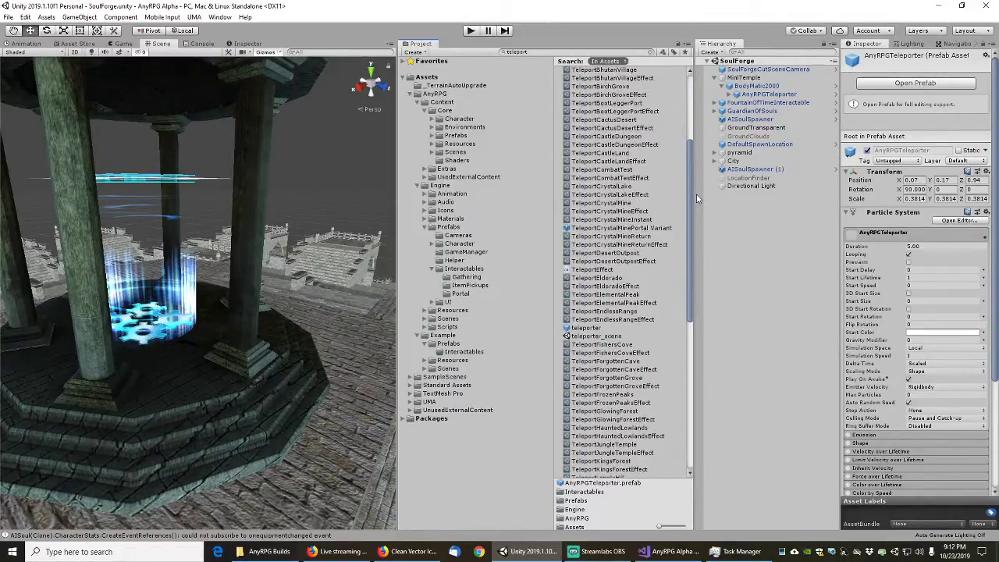
left_click(587, 329)
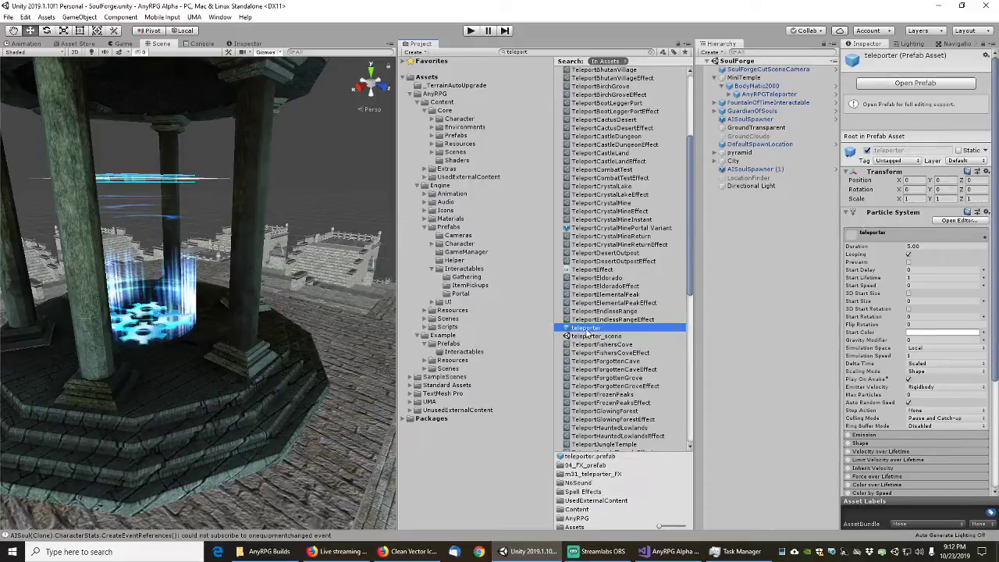
double_click(587, 329)
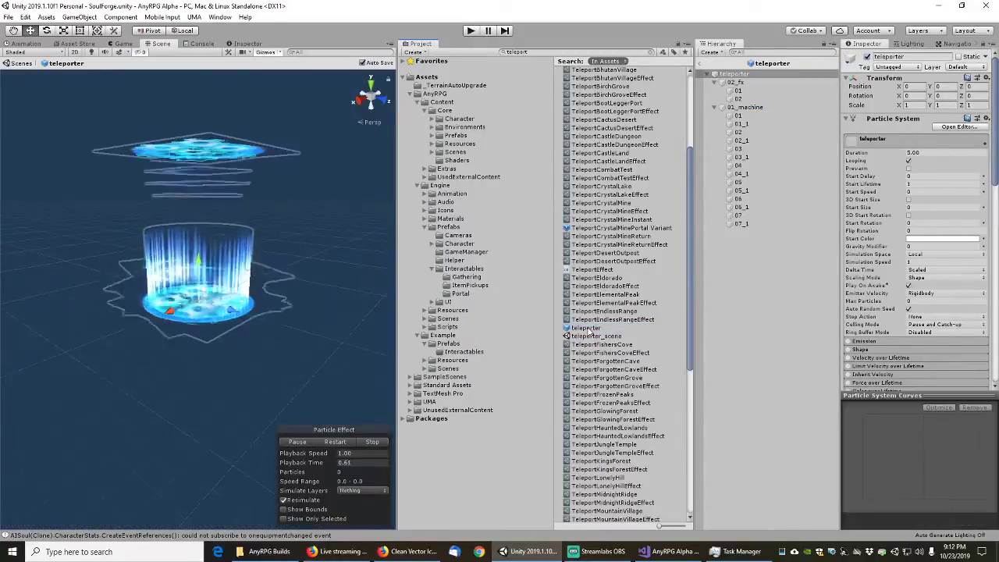
middle_click_drag(295, 270, 288, 275)
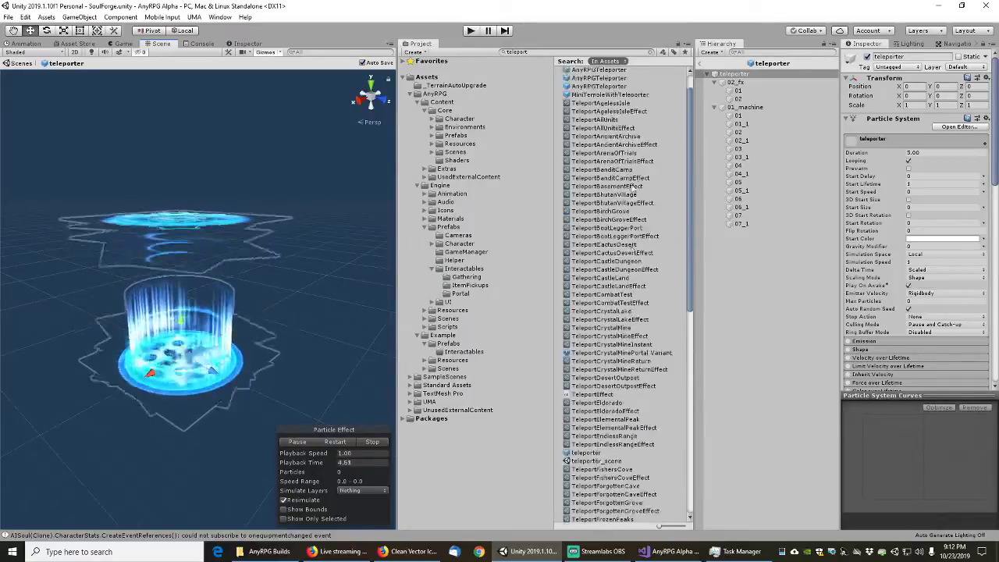
- Locate the teleporter prefab's containing folder, 04_FX_prefab, in the project folder tree
scroll(642, 306, "down", 2)
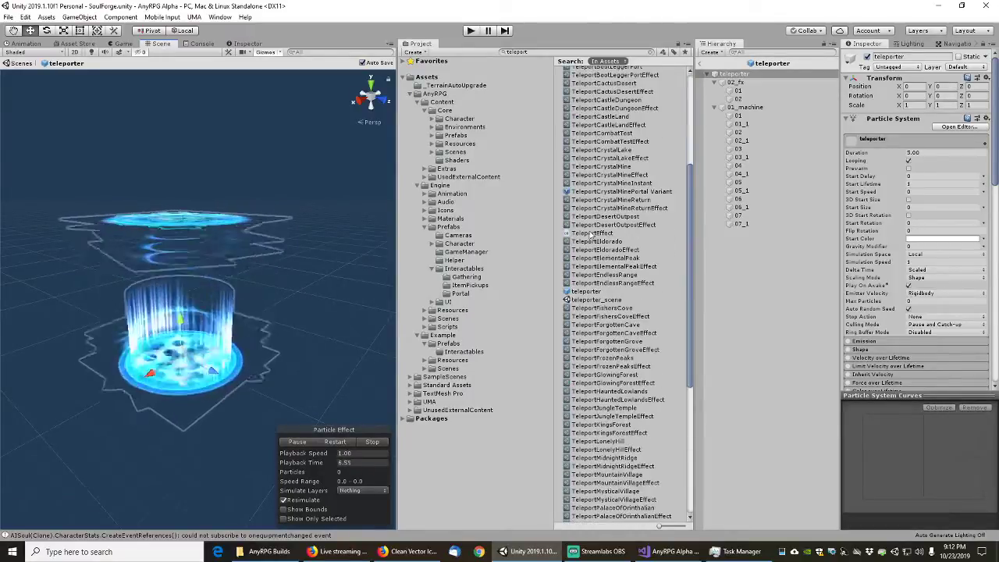
left_click(584, 293)
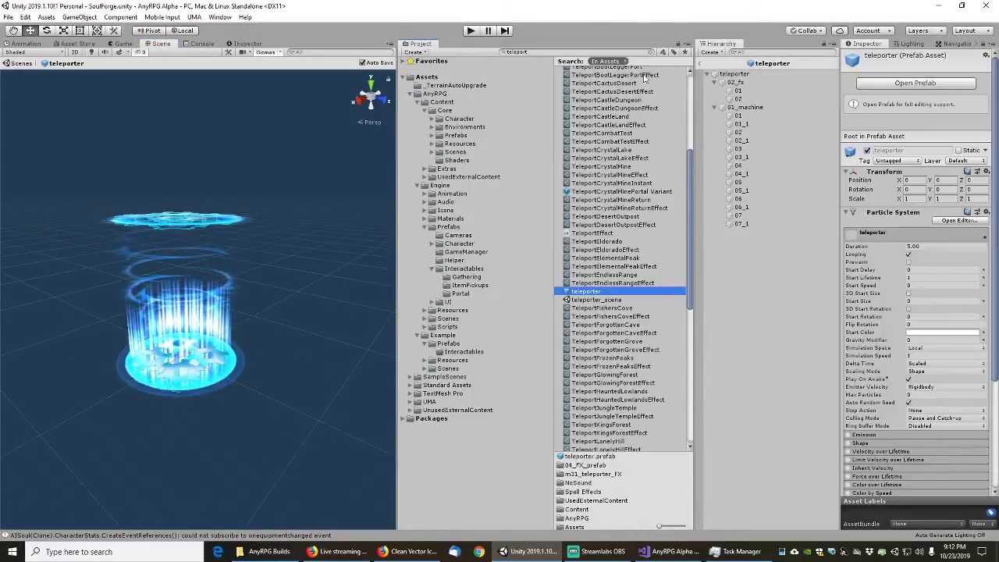
left_click(651, 53)
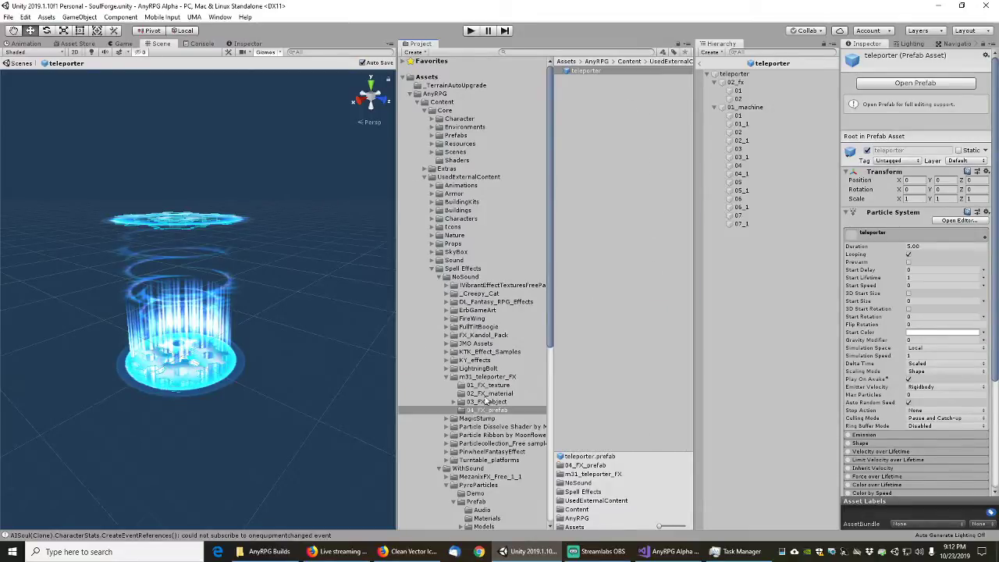
scroll(479, 325, "down", 2)
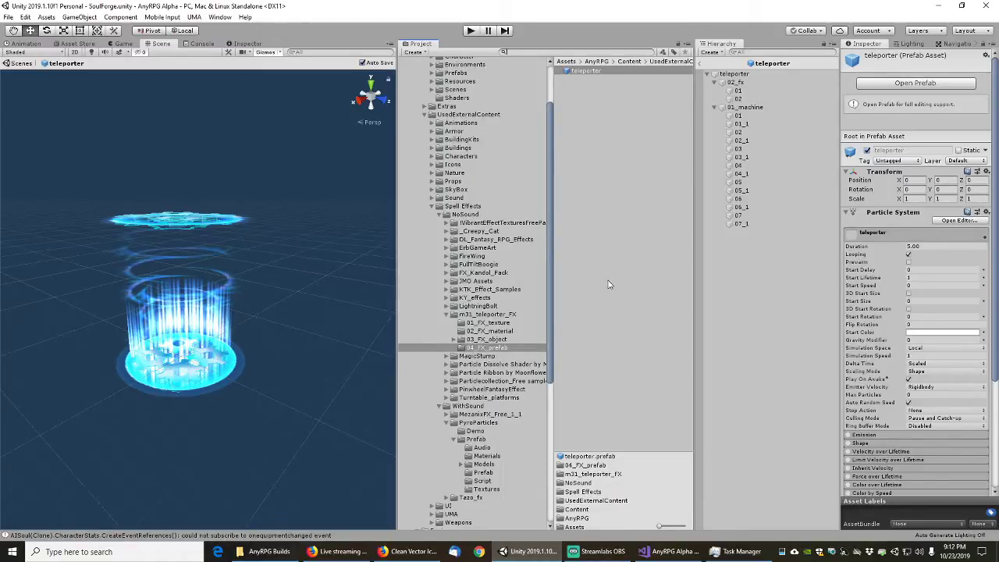
- Search the project for the AnyRPGTeleporter prefabs and rename the one in the Engine Interactables/Portal folder as AnyRPGTeleporter1
type("anyrpg")
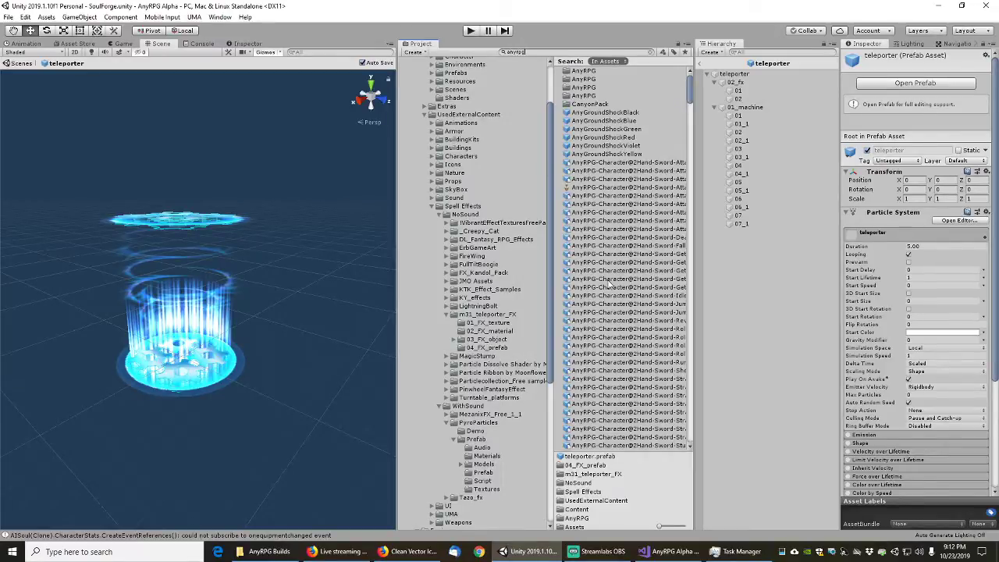
type("teleport")
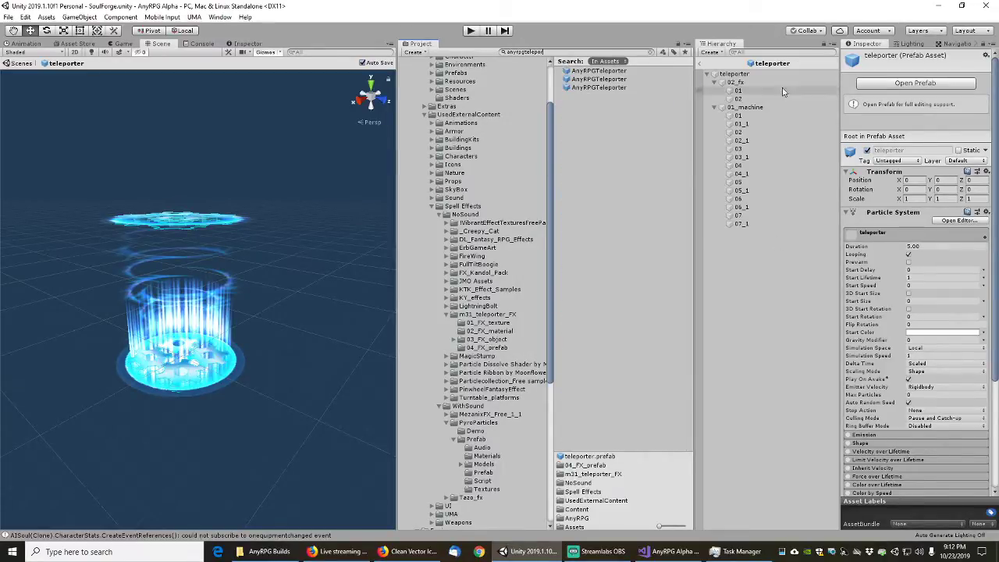
left_click(609, 72)
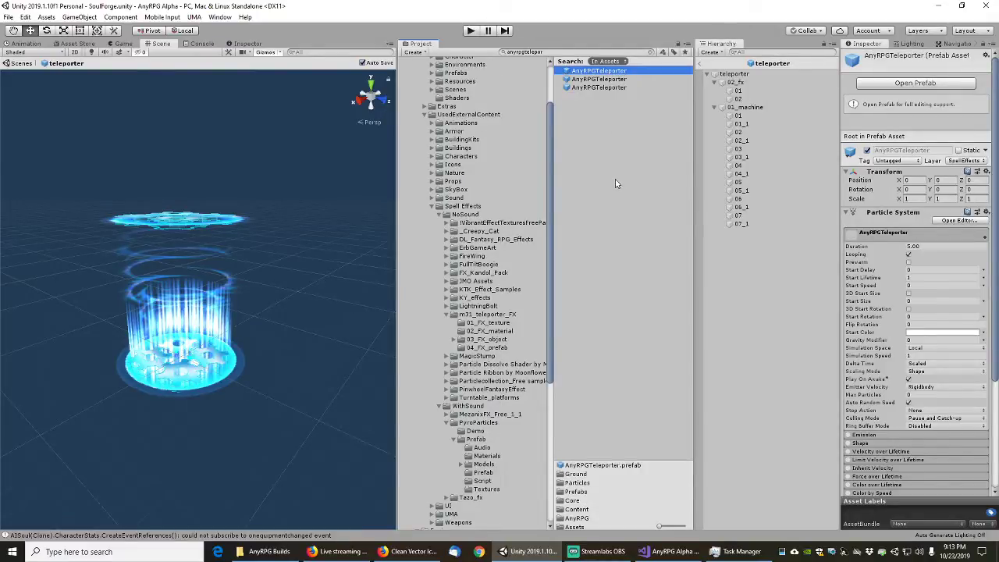
key("Down")
key("Down")
key("F2")
key("Right")
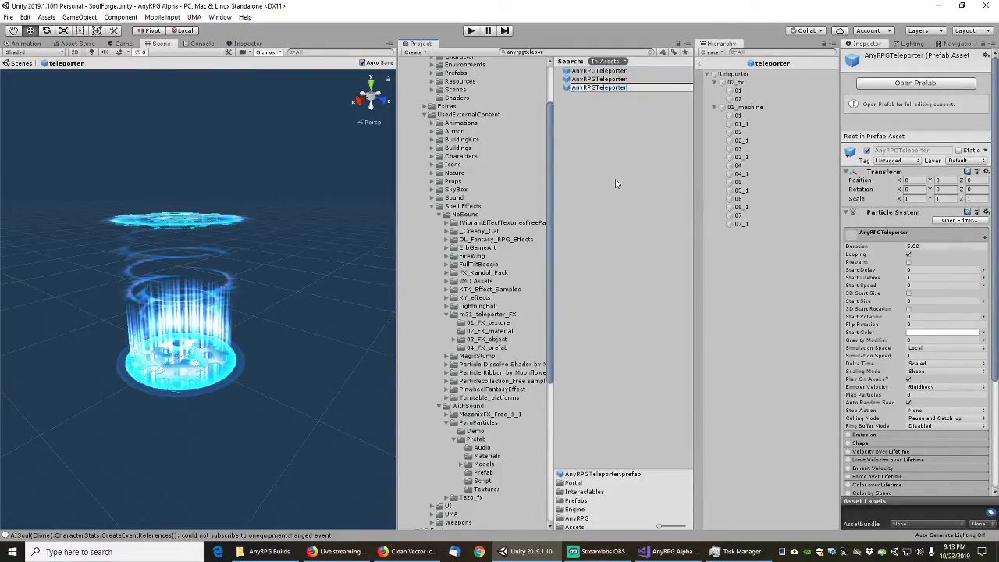
type("1")
key("Return")
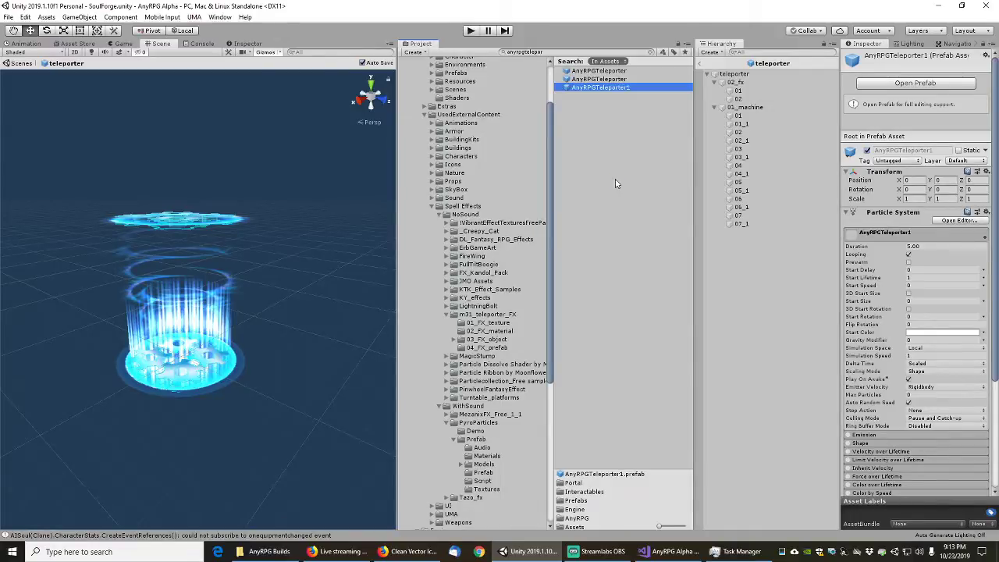
- Rename the AnyRPGTeleporter prefab in the Engine Interactables folder as AnyRPGTeleporter2
key("Up")
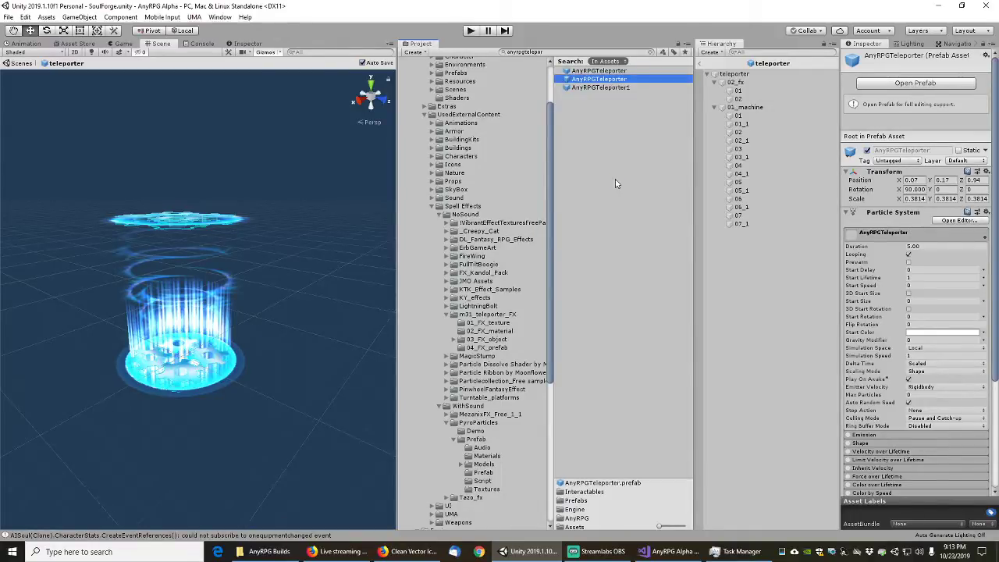
key("F2")
key("Right")
type("2")
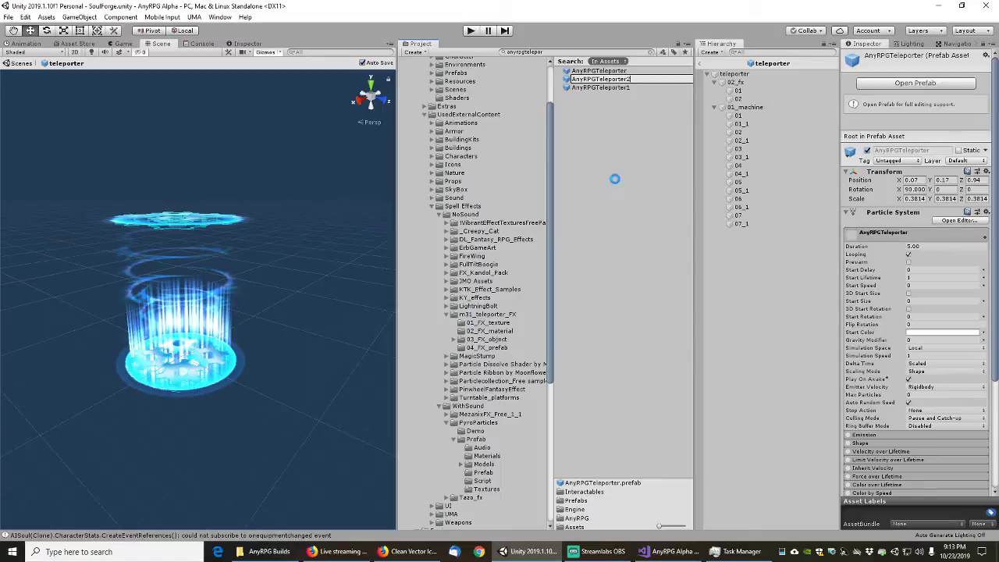
key("Return")
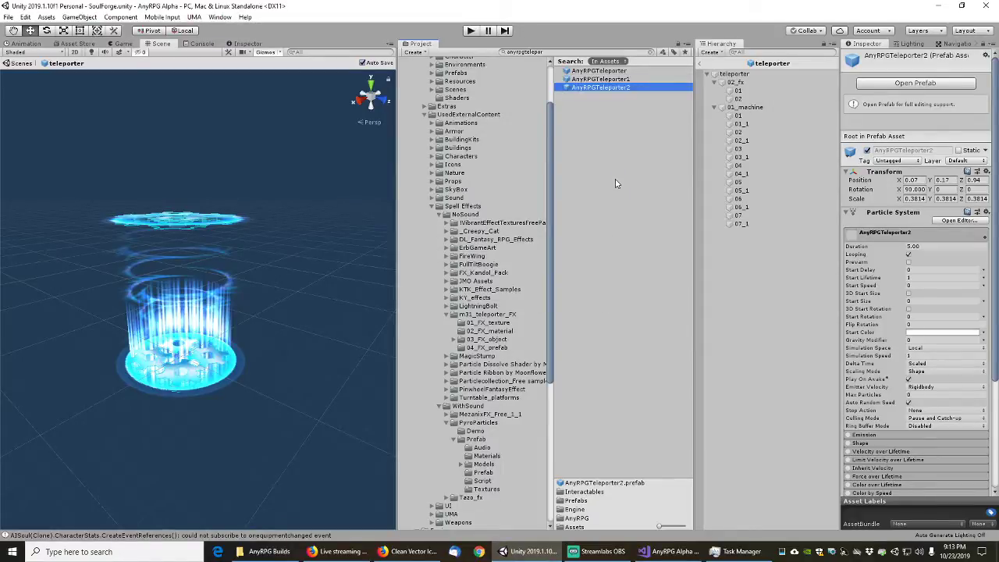
- Rename the AnyRPGTeleporter prefab in the Particles/Ground folder as AnyRPGTeleporter3
key("Up")
key("Up")
key("F2")
key("Right")
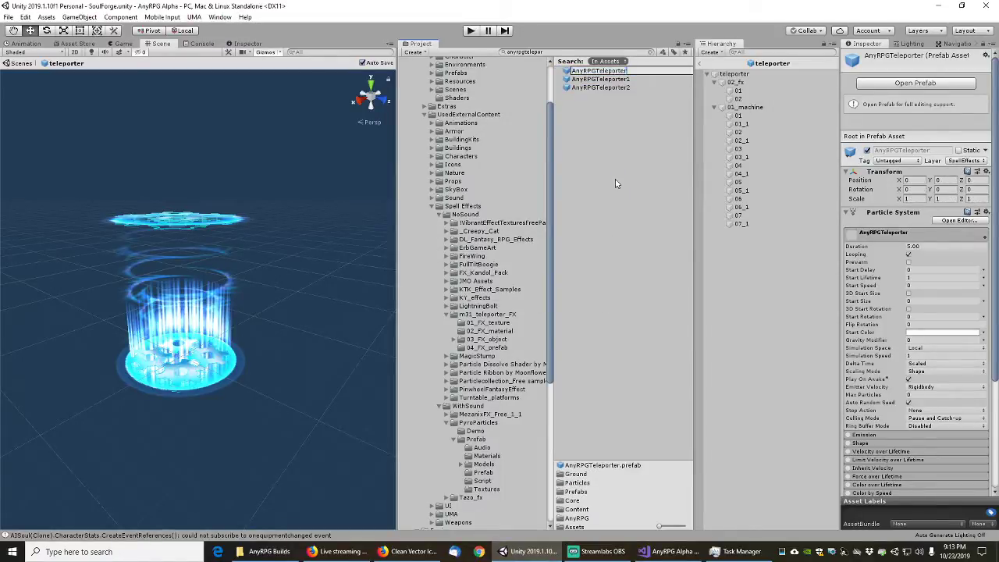
type("3")
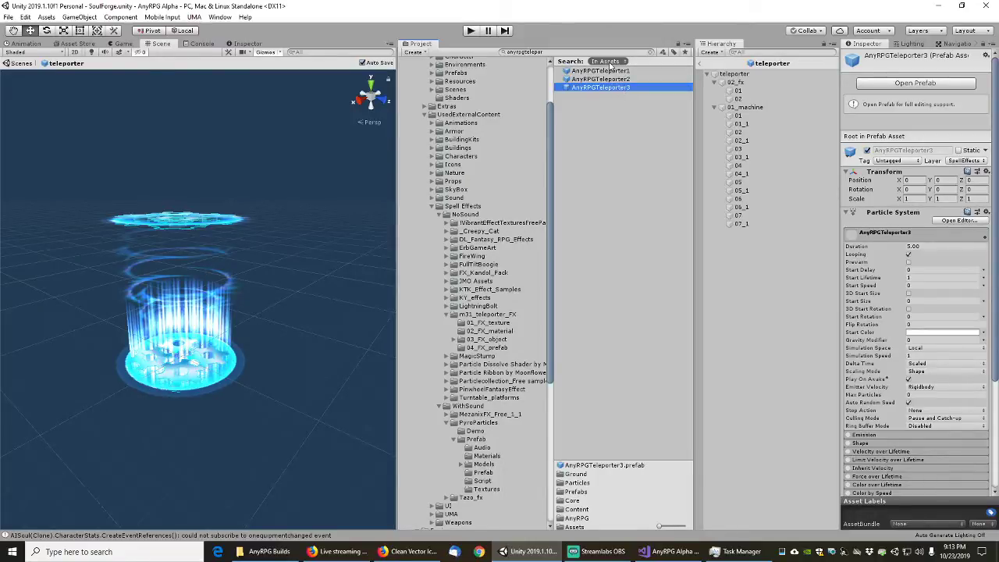
- Move AnyRPGTeleporter1, AnyRPGTeleporter2 and AnyRPGTeleporter3 together into the 04_FX_prefab folder of m31_teleporter_FX
left_click(613, 73, "shift")
left_click_drag(614, 72, 496, 353)
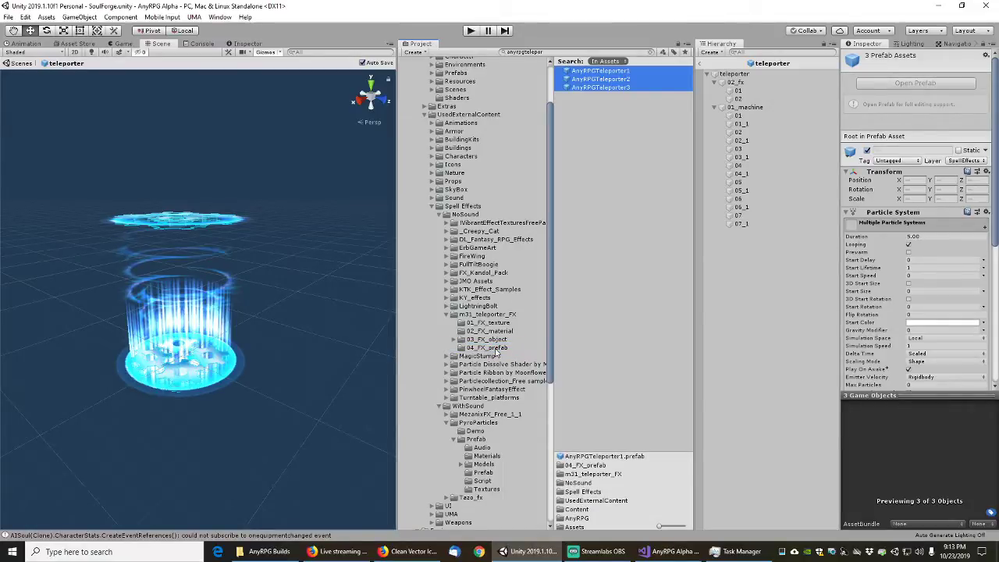
left_click(602, 174)
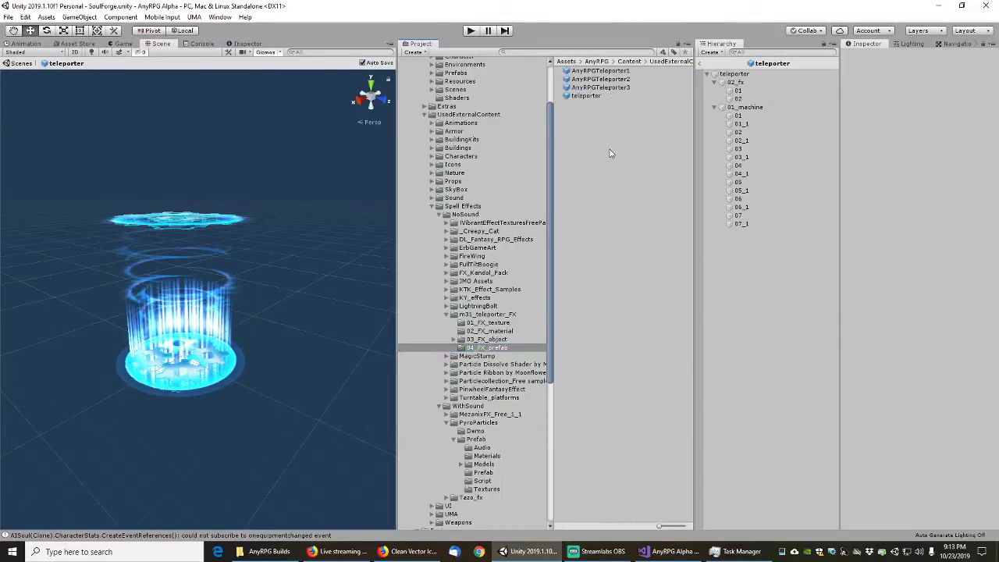
- Check the three moved prefabs' transforms and rename AnyRPGTeleporter2 as AnyRPGTeleporter0.3Scale
left_click(610, 71)
left_click(617, 80)
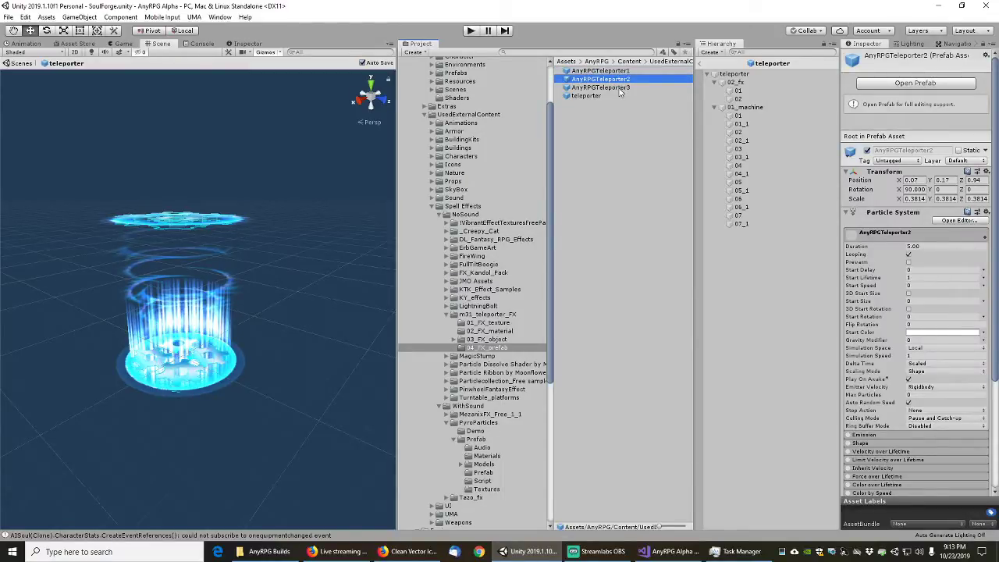
left_click(621, 88)
left_click(617, 80)
key("F2")
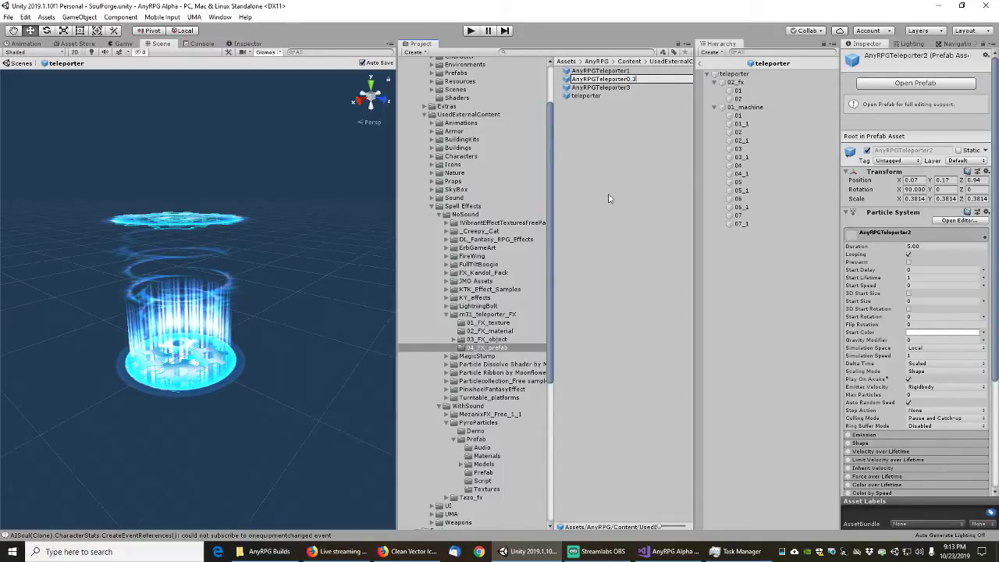
type("Scale")
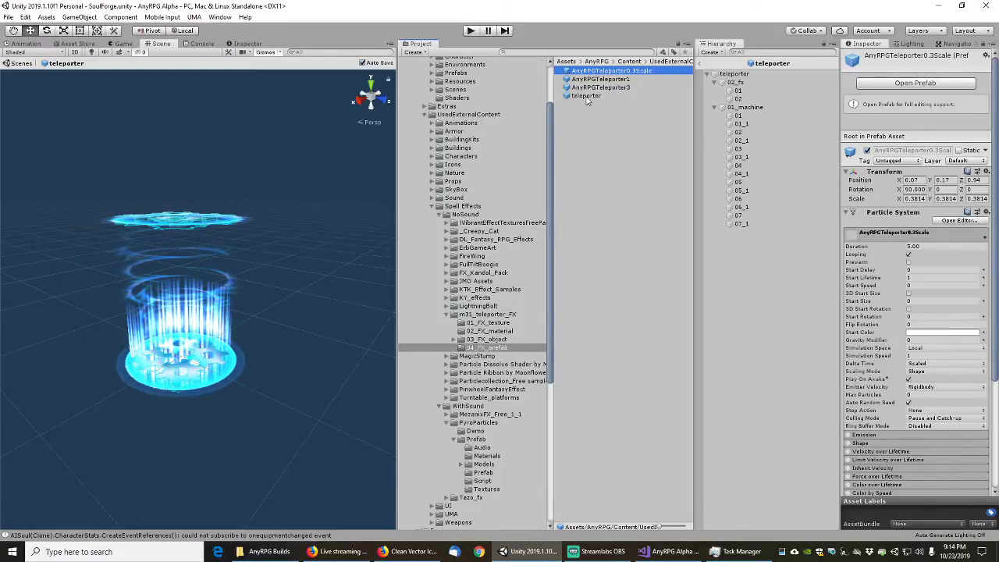
- Collapse the expanded spell effects folders and examine the contents of the Engine Interactables and Portal prefab folders
left_click(432, 206)
left_click(426, 167)
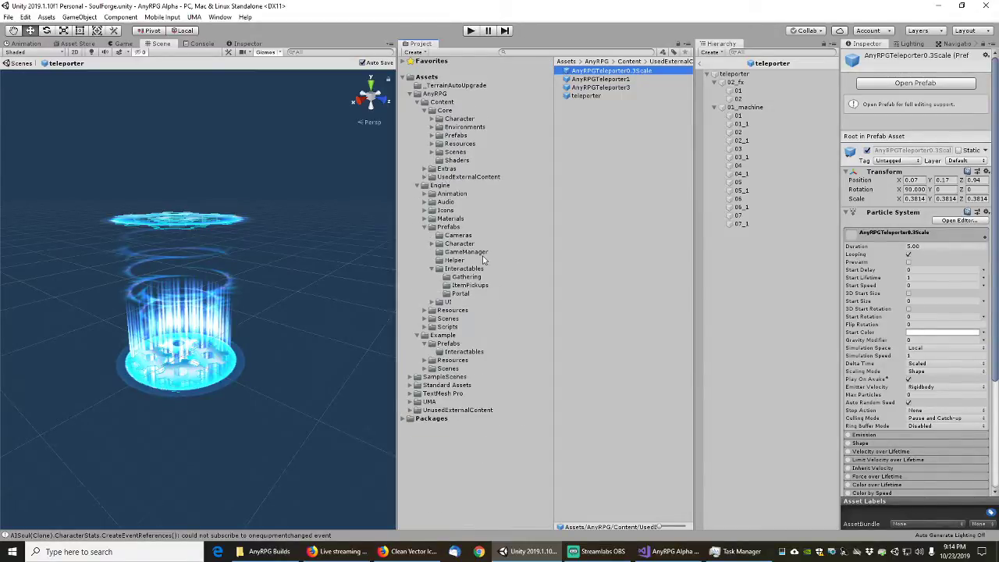
left_click(463, 269)
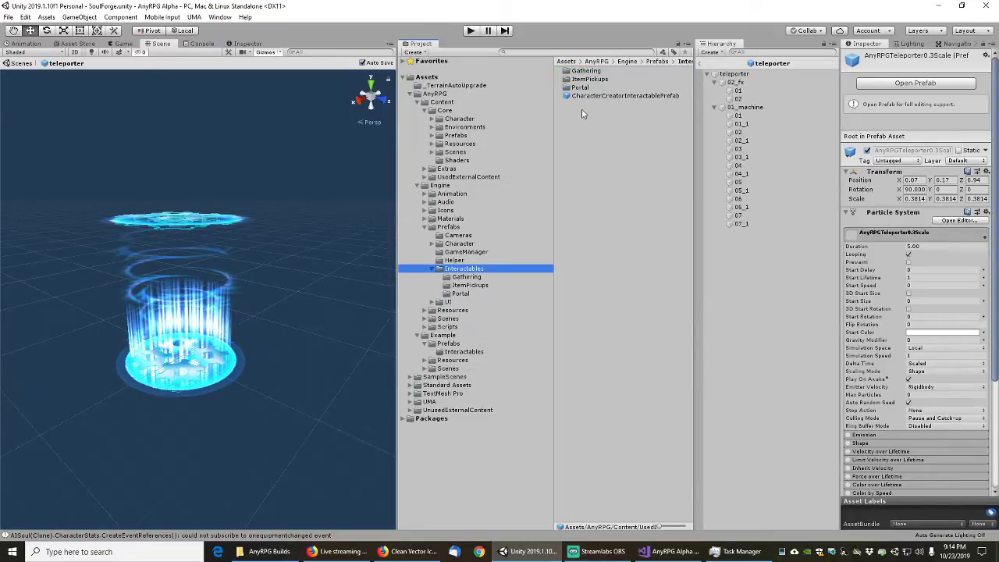
left_click(462, 294)
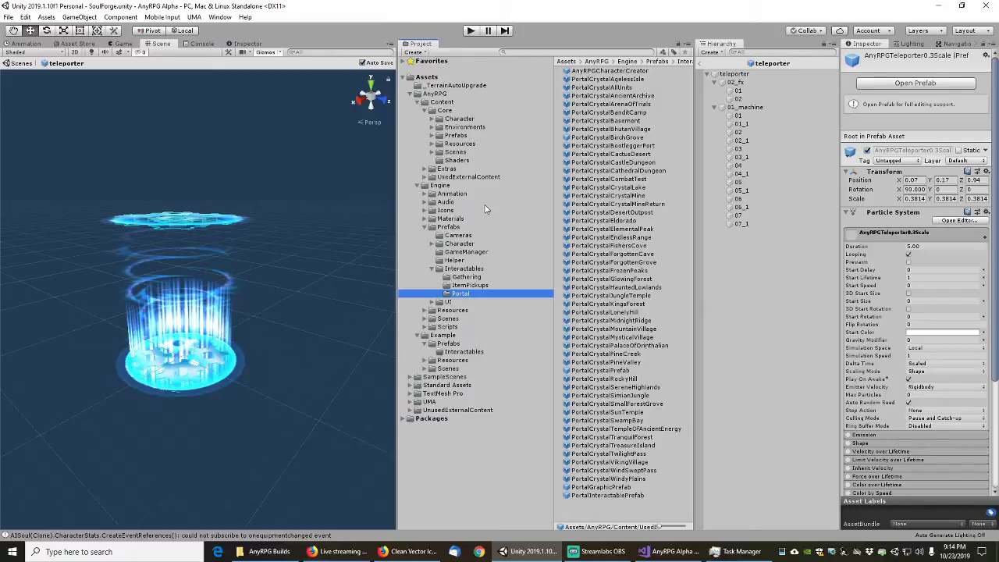
- Create a folder named Portal inside the Content/Core/Prefabs/Interactables folder
left_click(434, 136)
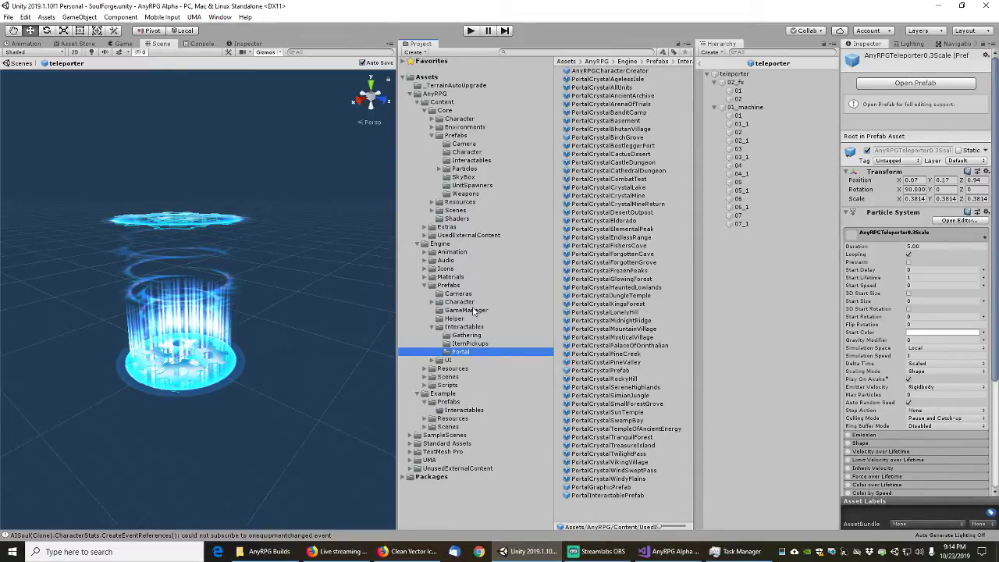
left_click(470, 161)
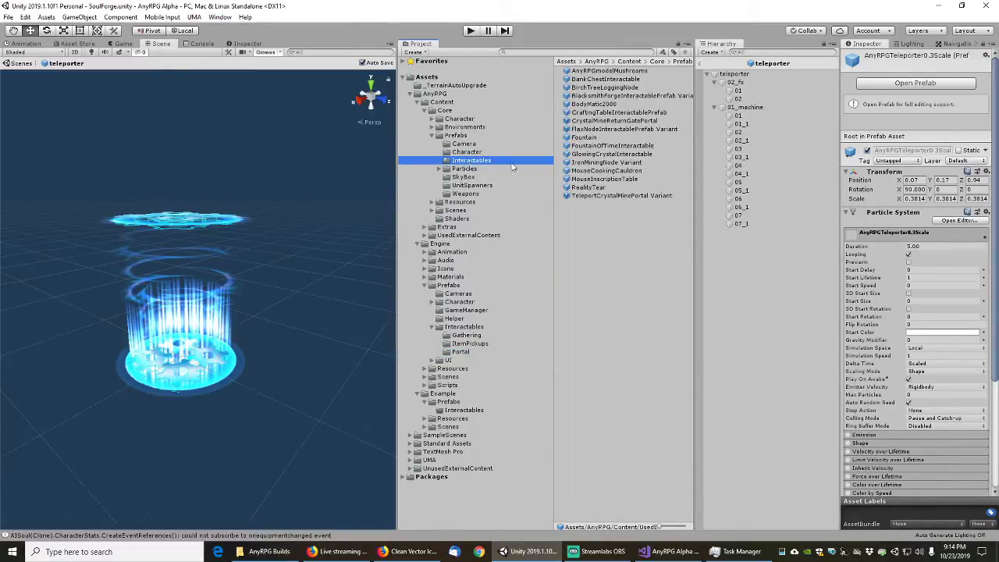
right_click(573, 219)
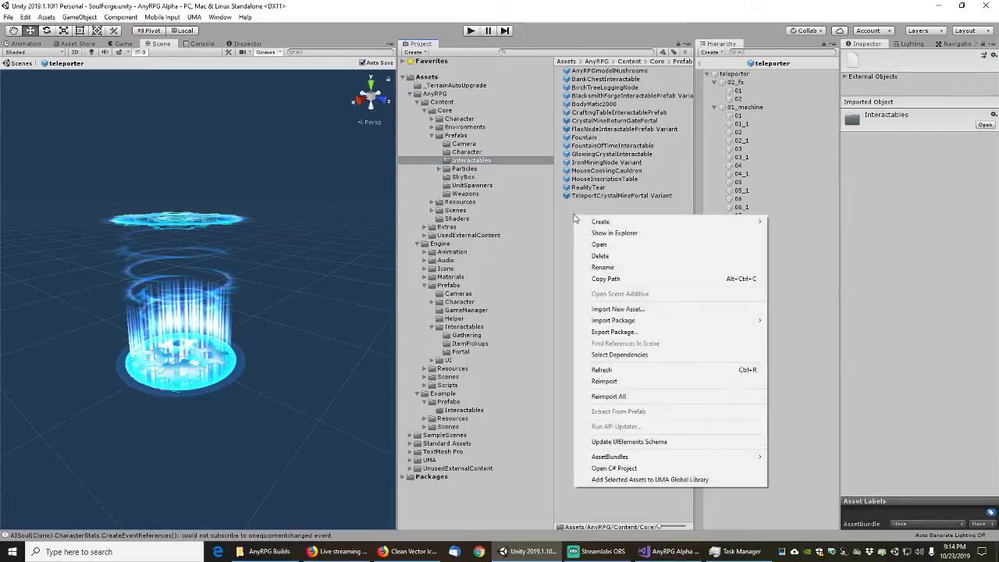
mouse_move(605, 221)
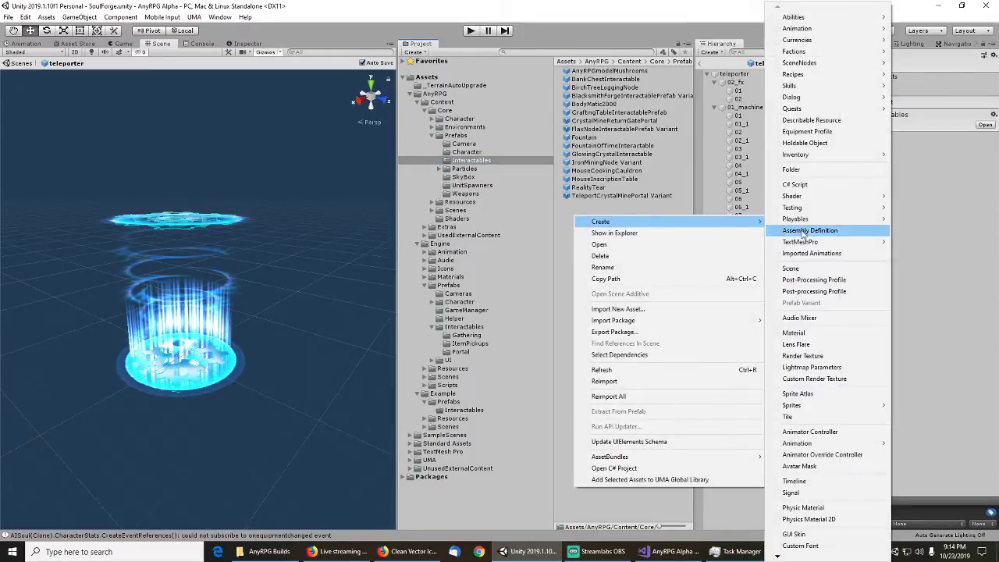
left_click(791, 173)
type("P")
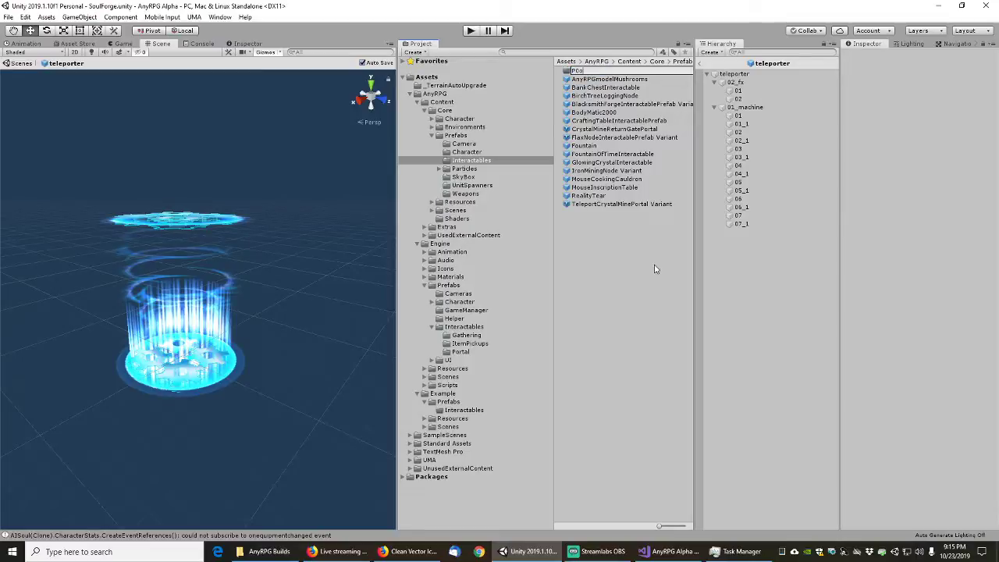
type("orta")
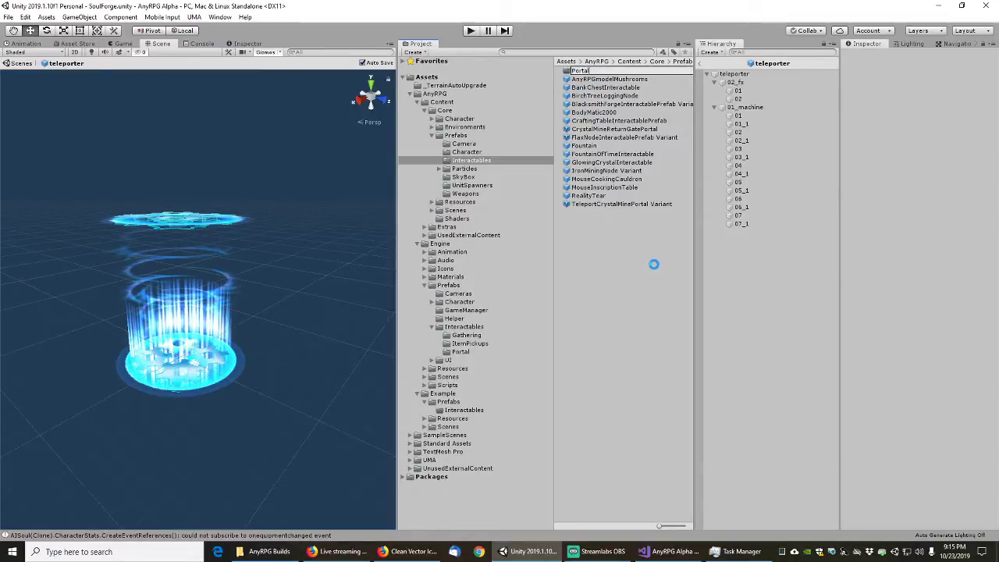
- Finish naming the new folder Portal and move all the PortalCrystal prefabs, AgelessIsle through WindyPlains, from the Engine Portal folder into it
type("l")
key("Return")
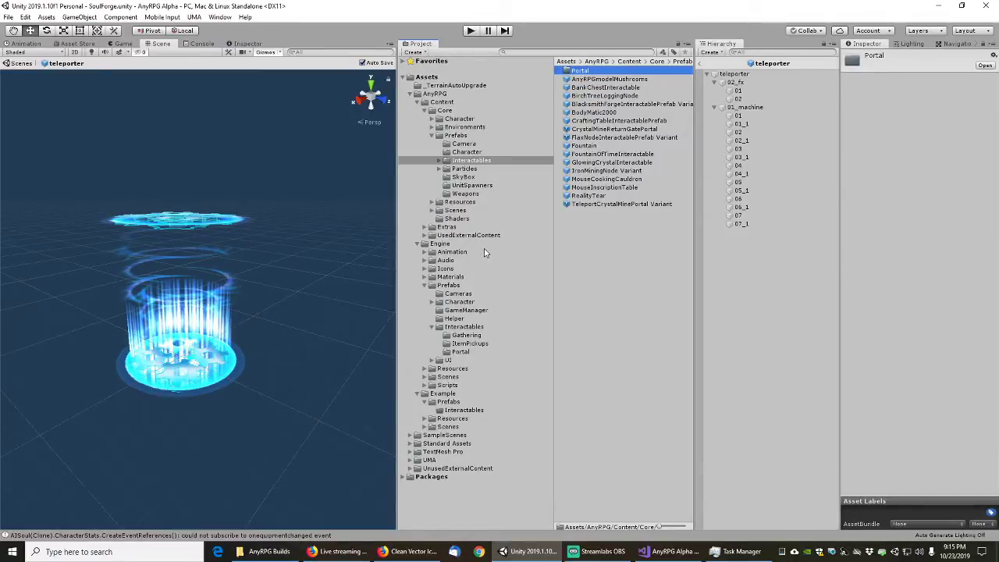
left_click(460, 352)
left_click(439, 161)
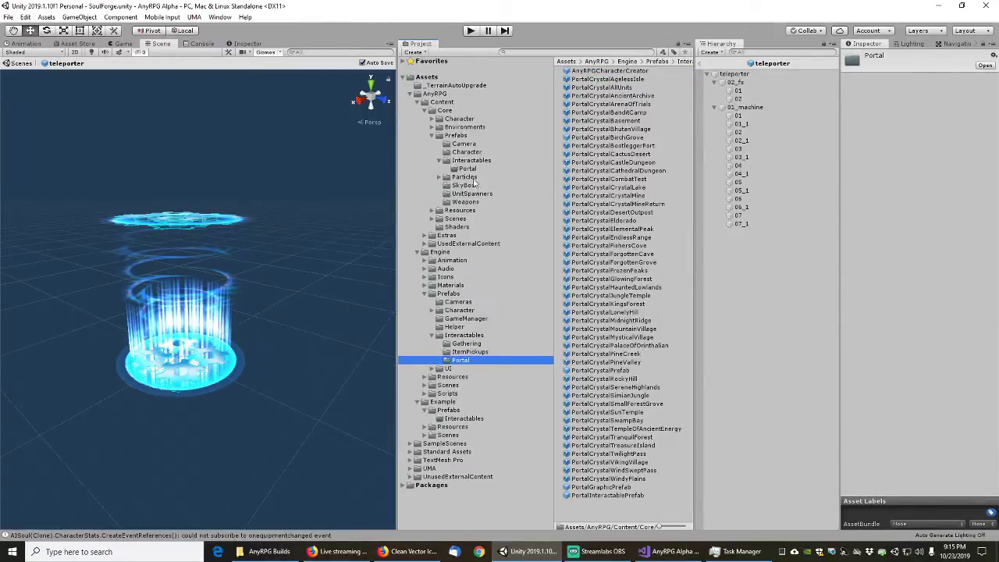
left_click(606, 80)
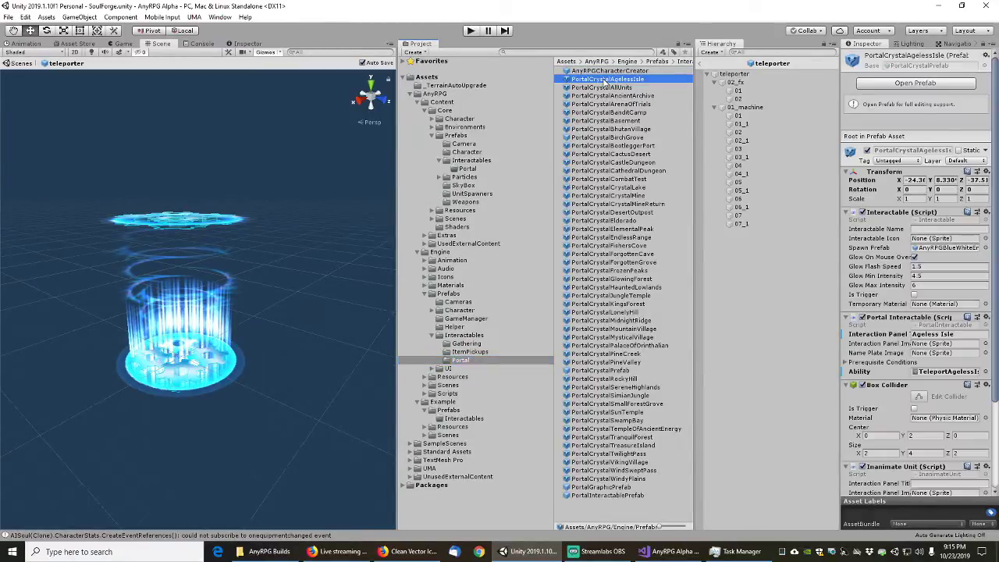
left_click(600, 479, "shift")
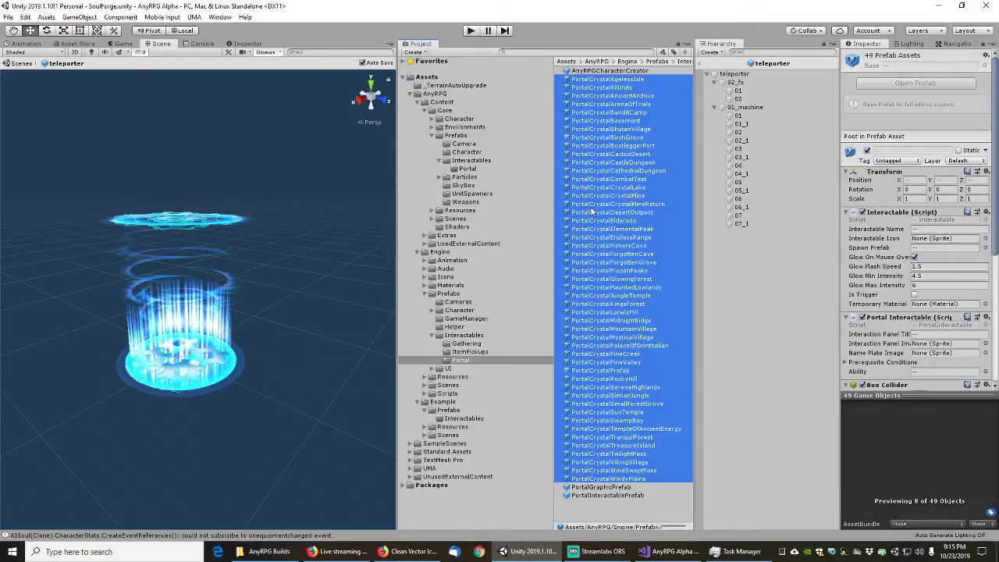
left_click_drag(547, 184, 469, 169)
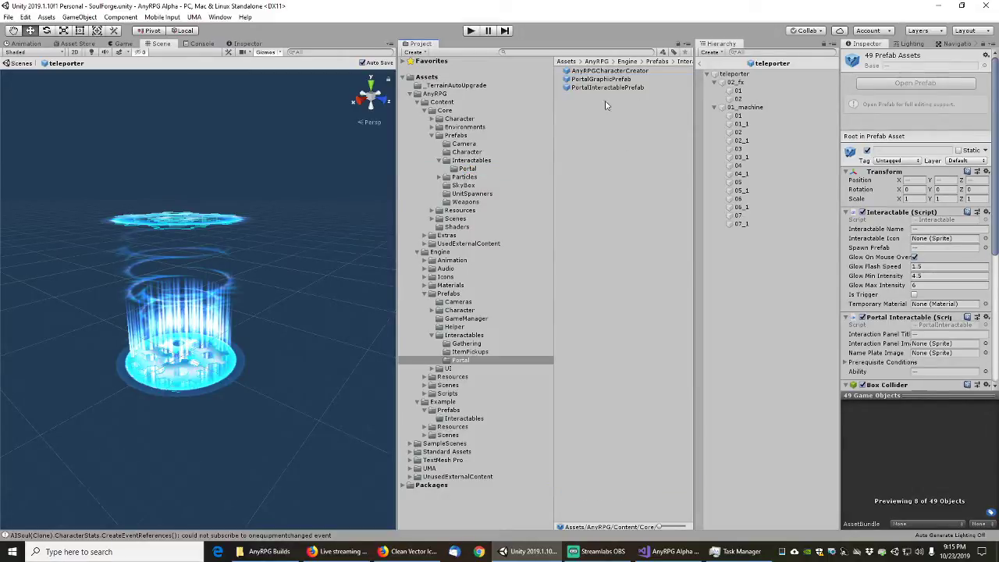
- Inspect the AnyRPGCharacterCreator prefab's components and its contents in prefab mode, and return to the SoulForge scene
left_click(603, 71)
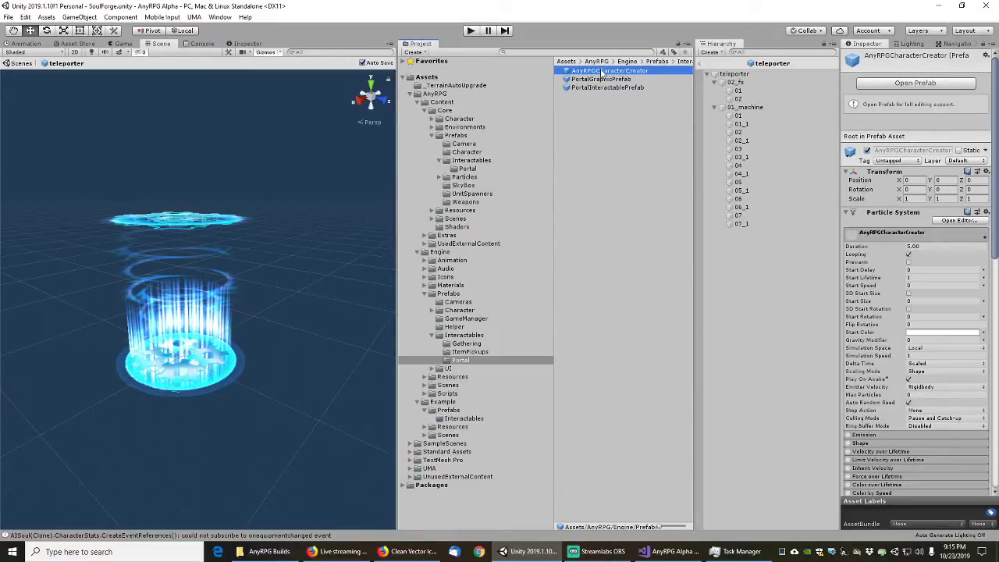
scroll(879, 267, "down", 10)
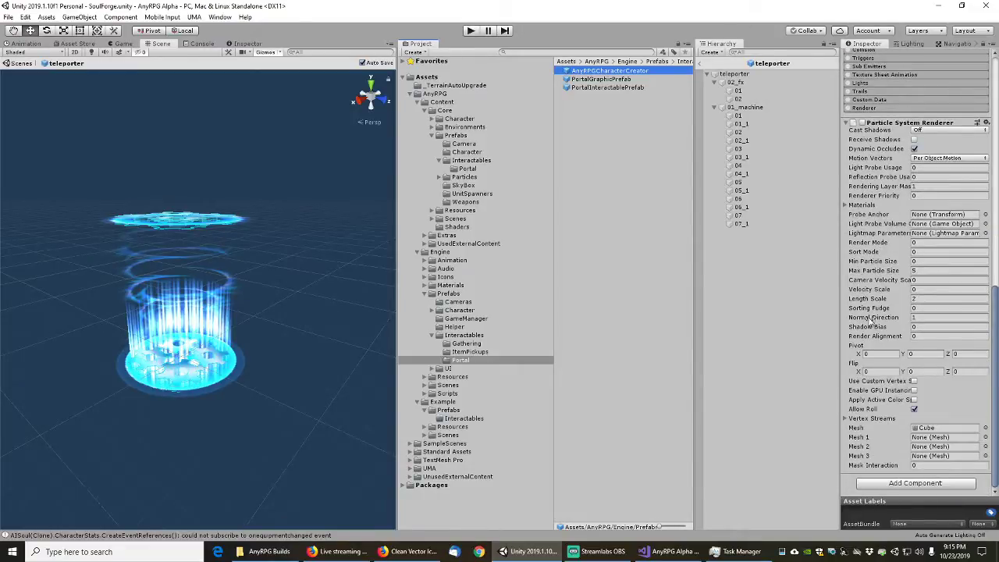
scroll(870, 318, "up", 10)
scroll(870, 318, "up", 2)
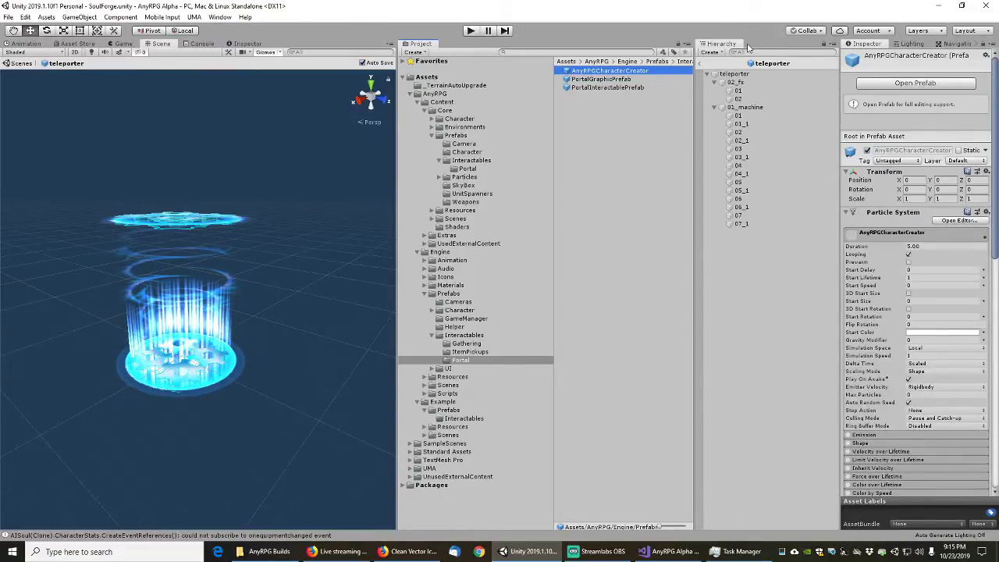
double_click(599, 71)
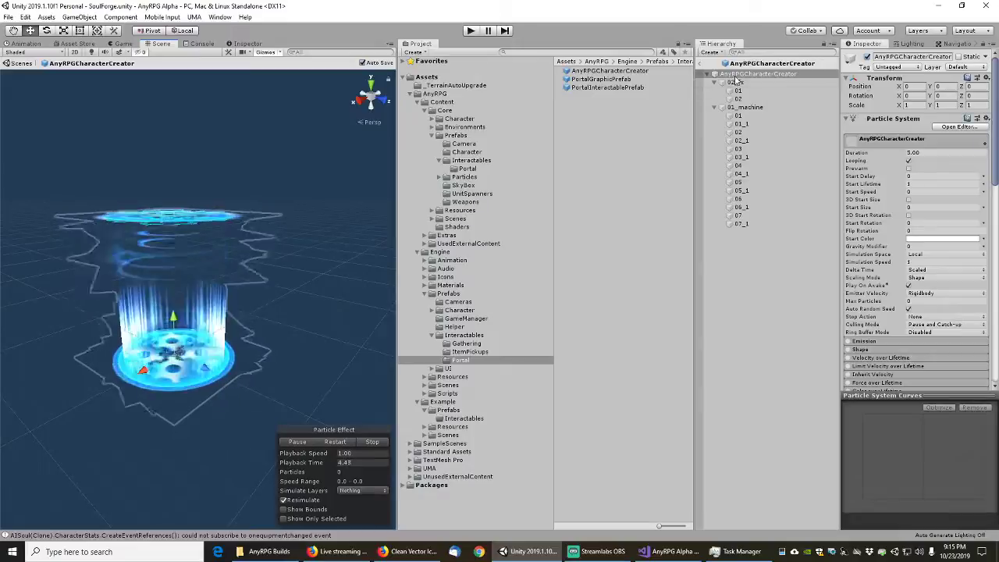
left_click(705, 67)
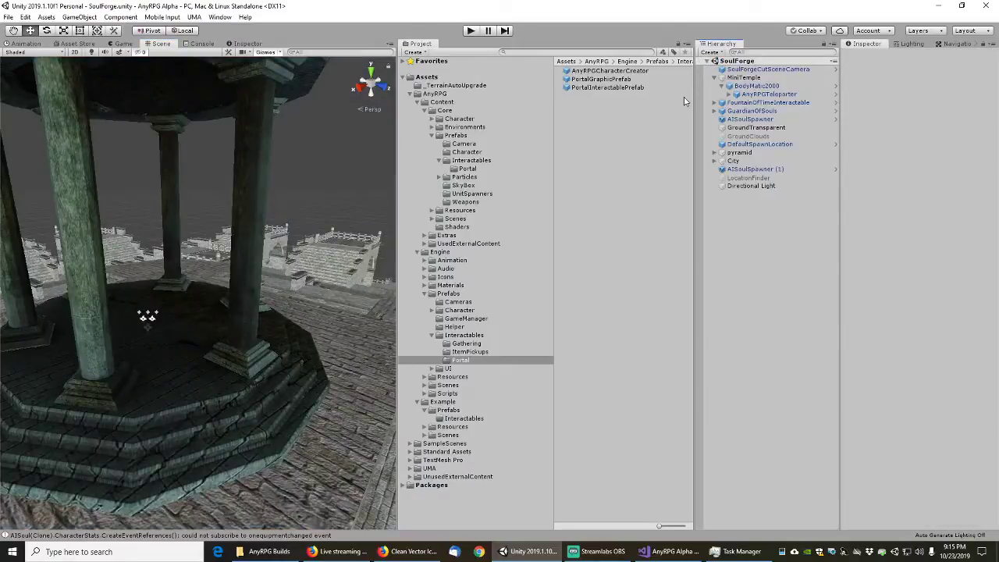
- Locate the teleporter prefabs' folder with a search and move the AnyRPGCharacterCreator prefab into 04_FX_prefab of m31_teleporter_FX
left_click(594, 71)
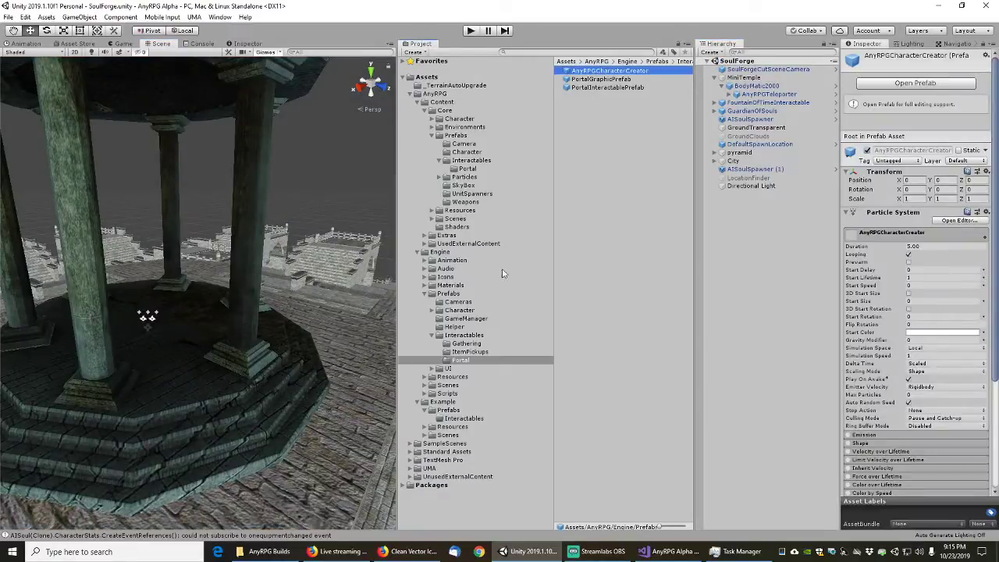
left_click(542, 51)
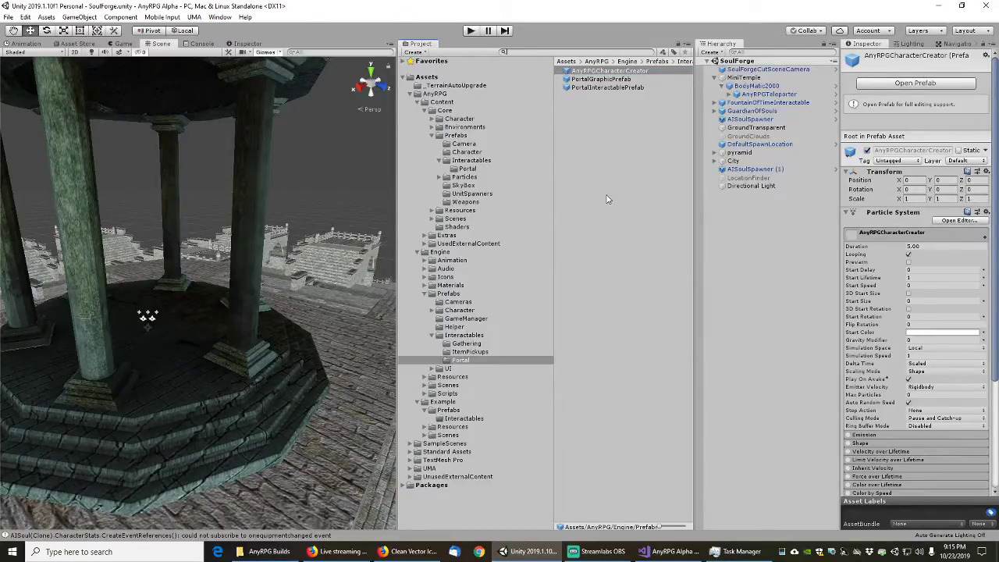
type("teleporter")
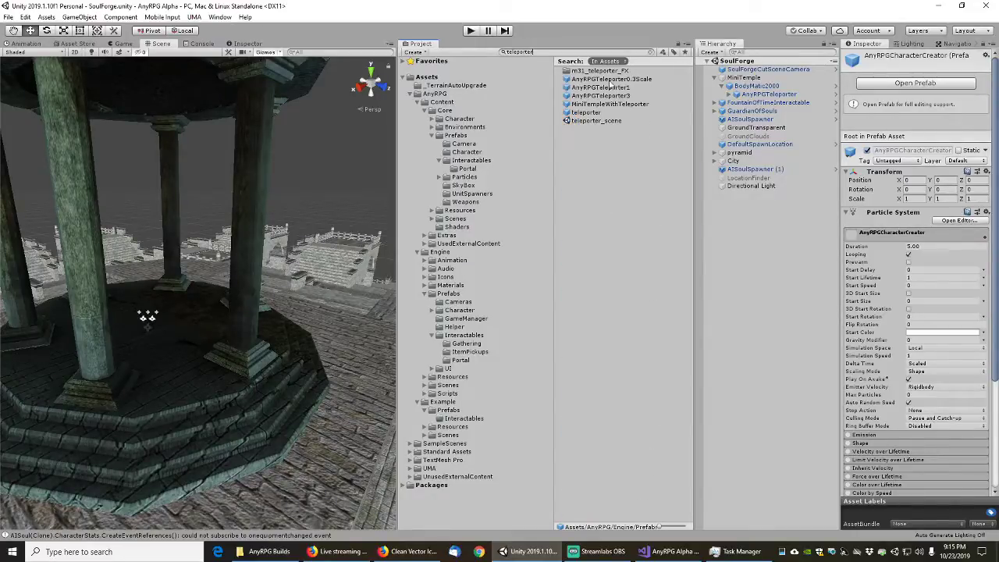
left_click(607, 96)
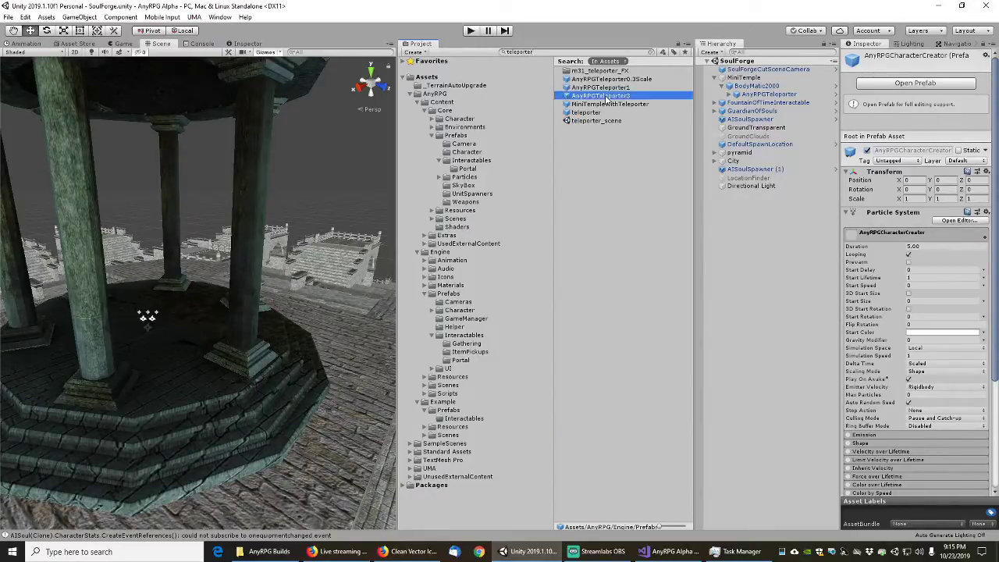
left_click(650, 52)
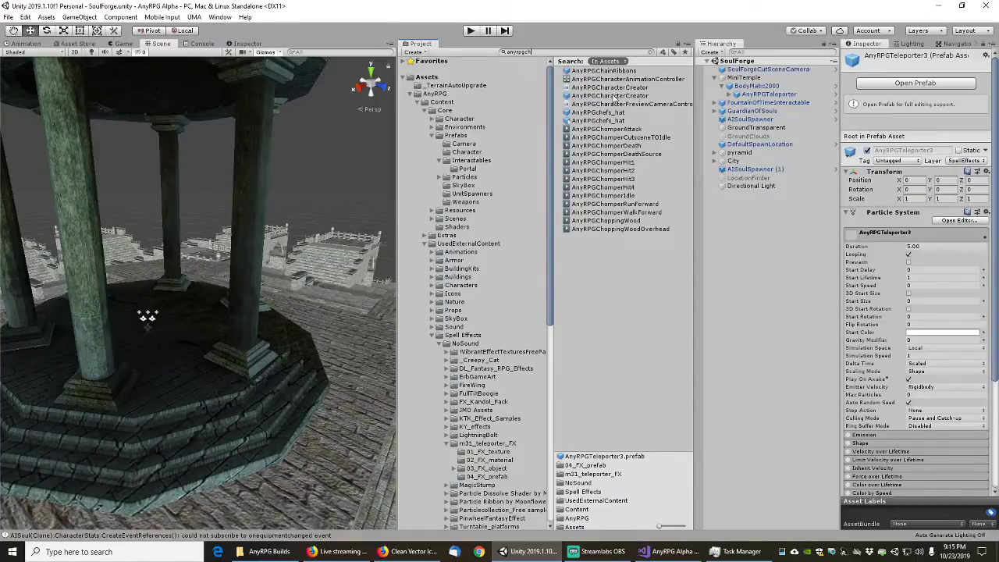
left_click_drag(617, 95, 498, 478)
left_click(492, 477)
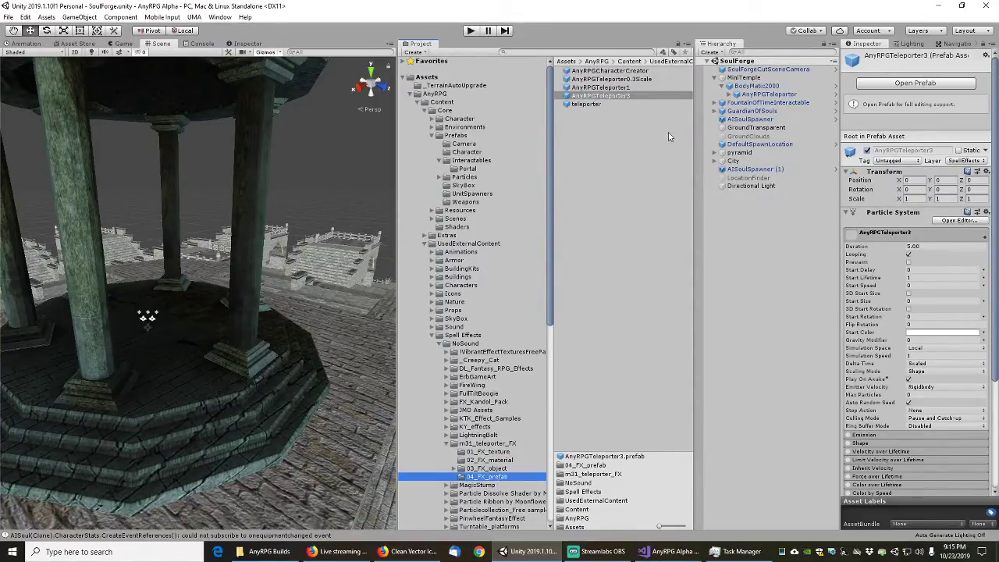
left_click(616, 71)
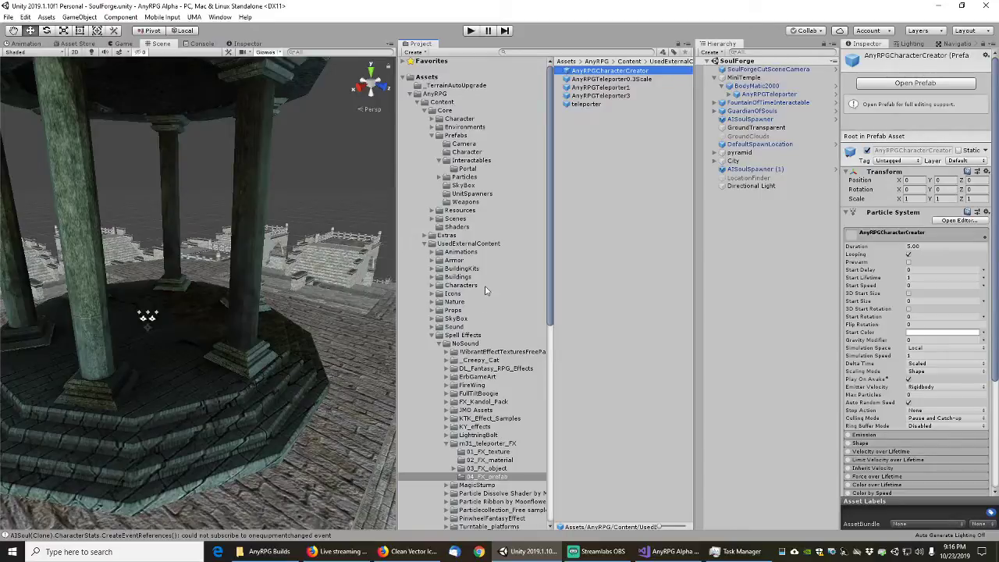
- Collapse the Spell Effects folder, examine the Engine Interactables and Portal folders, and preview PortalGraphicPrefab before returning to the scene
left_click(433, 335)
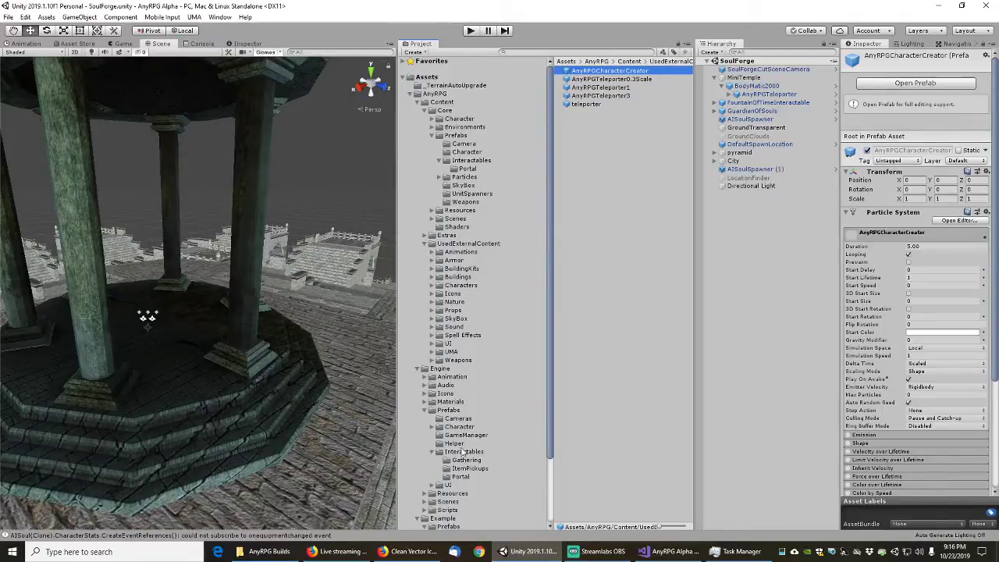
left_click(464, 452)
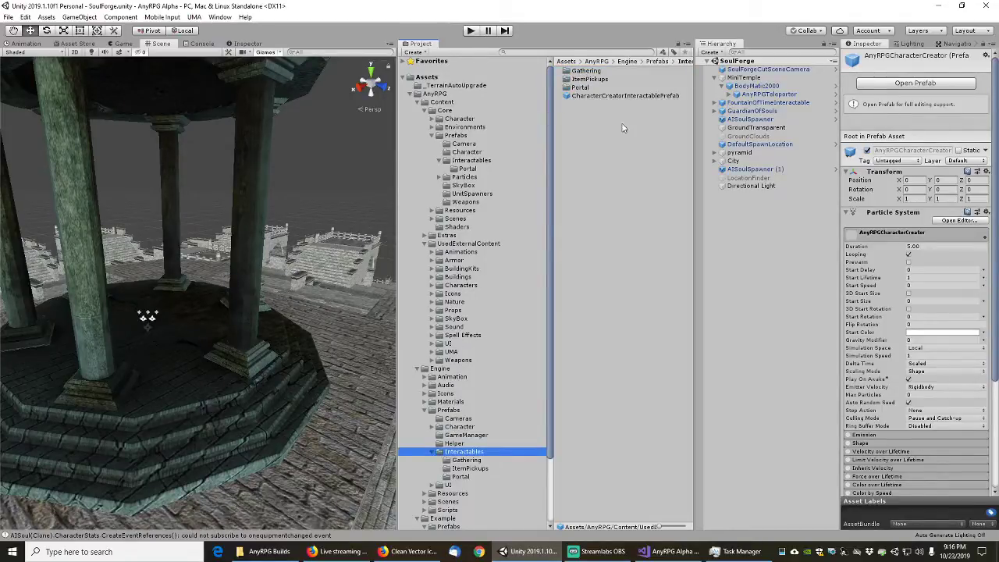
left_click(460, 477)
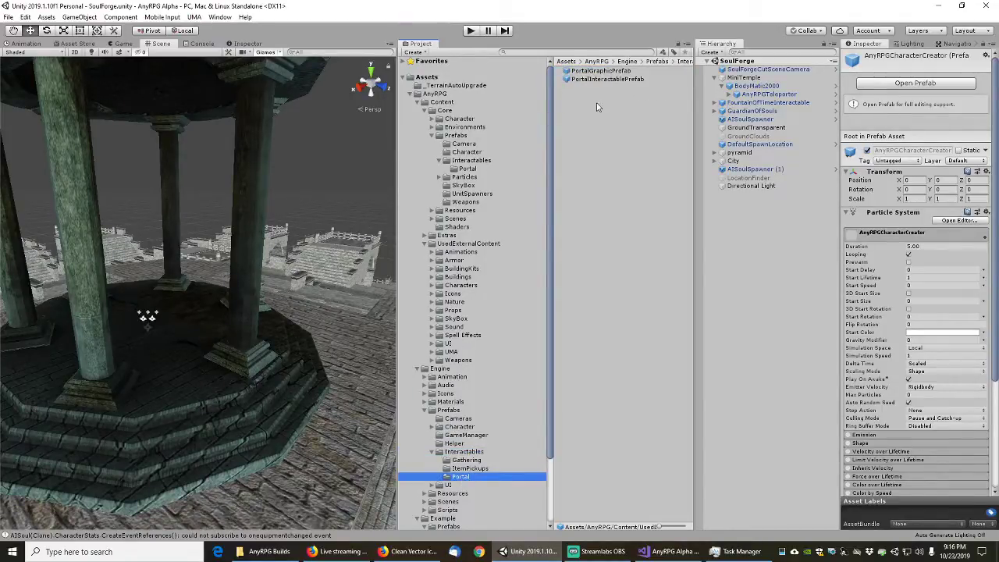
double_click(601, 71)
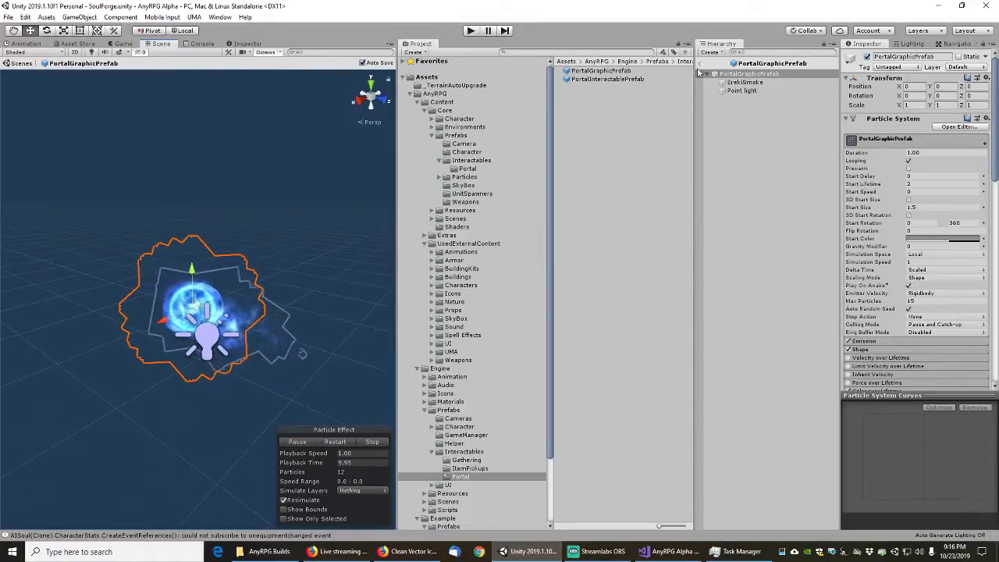
left_click(598, 72)
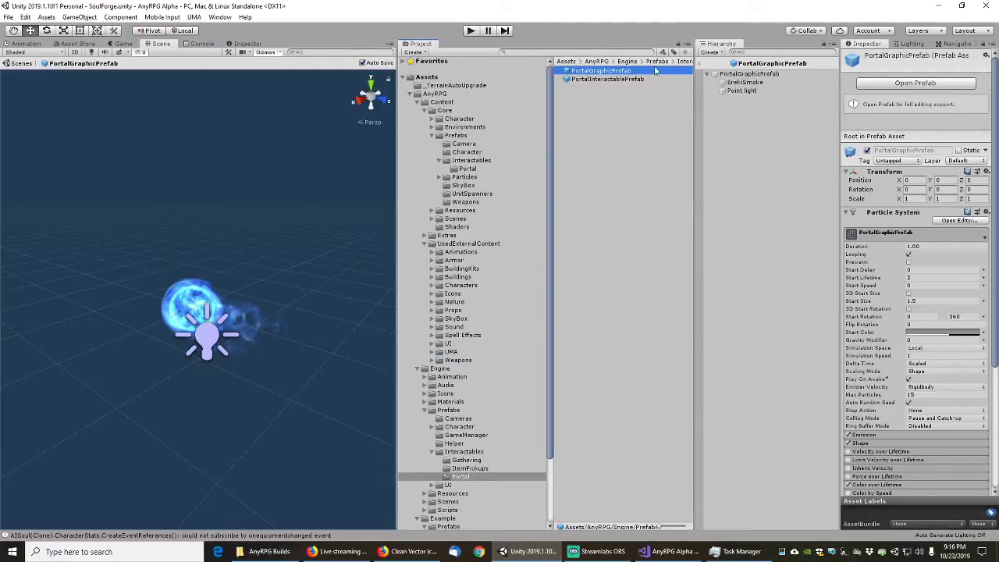
left_click(702, 65)
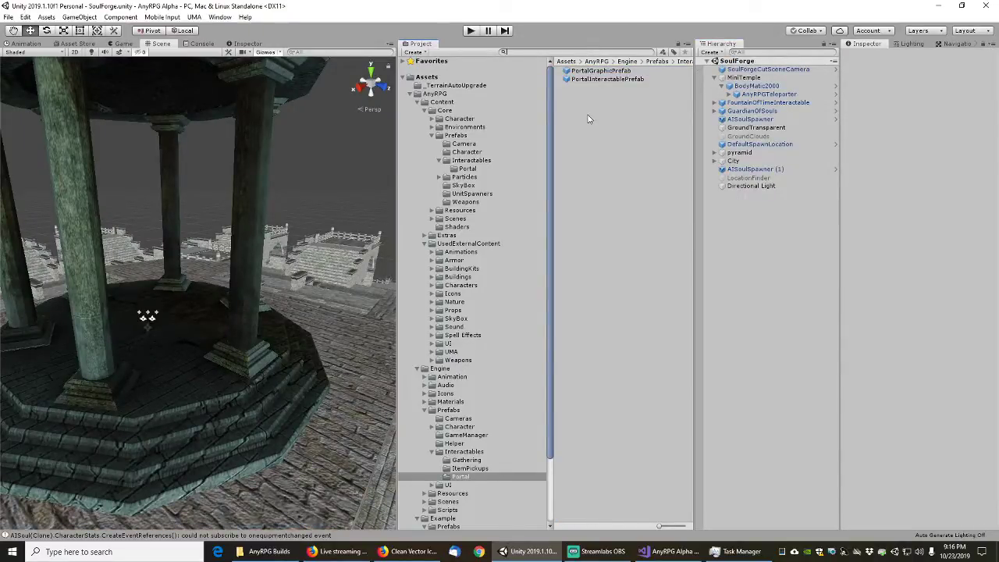
- Find and open the LoadGameManager scene and select its GameManager object
type("loadgameman")
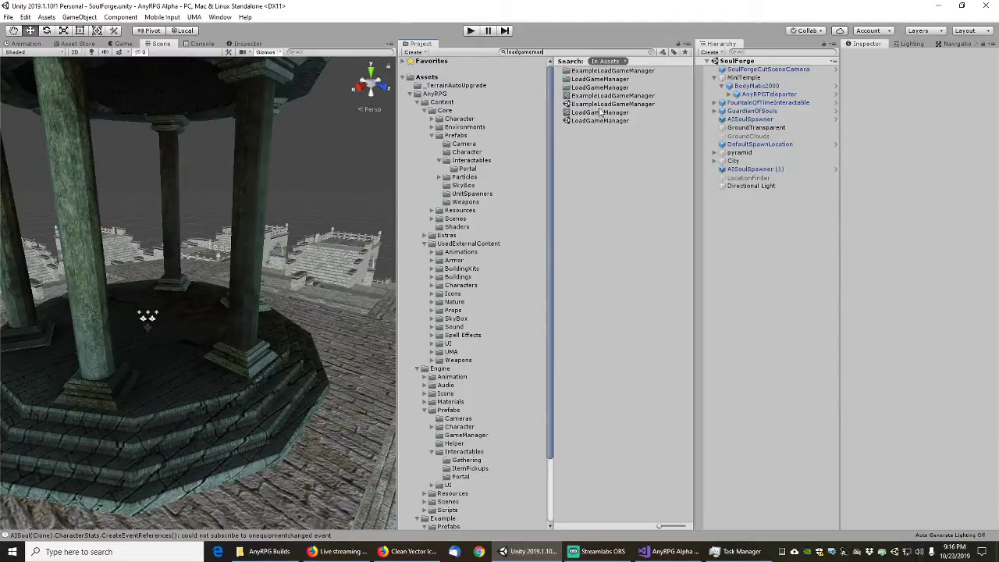
double_click(594, 121)
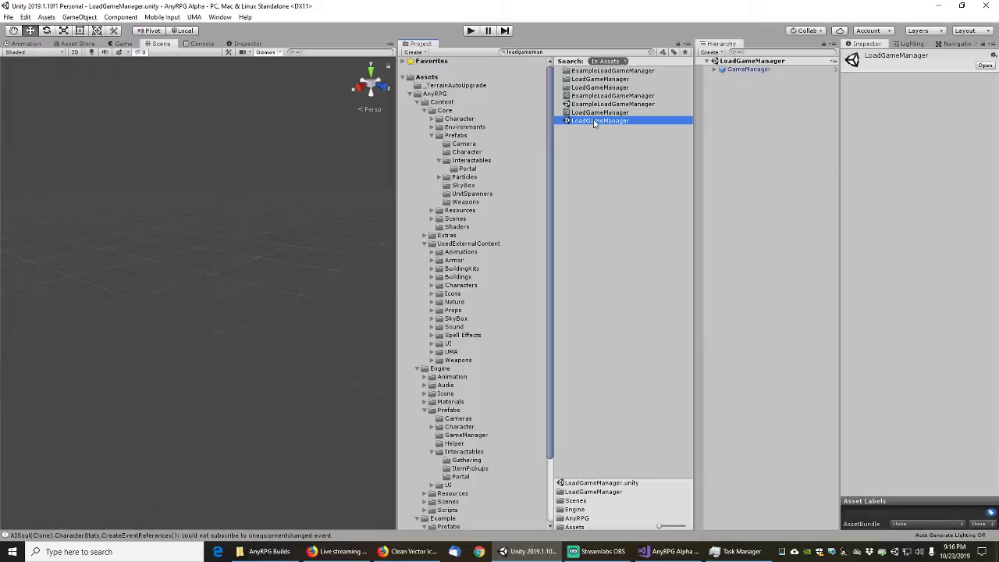
left_click(749, 71)
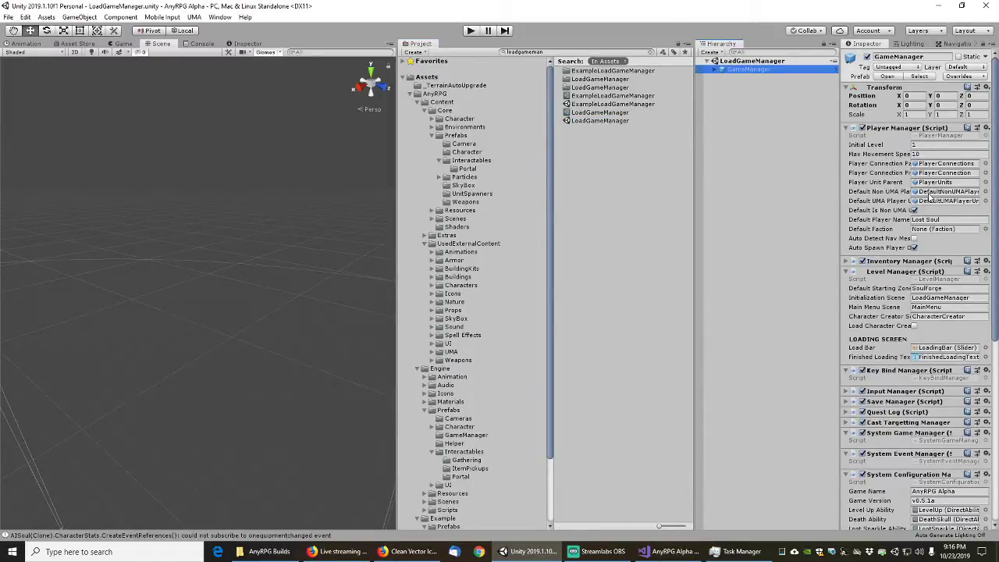
- Open the DefaultNonUMAPlayerUnit prefab referenced by the Player Manager and locate the source asset of its AnyRPGEnergyPortal child
left_click(948, 192)
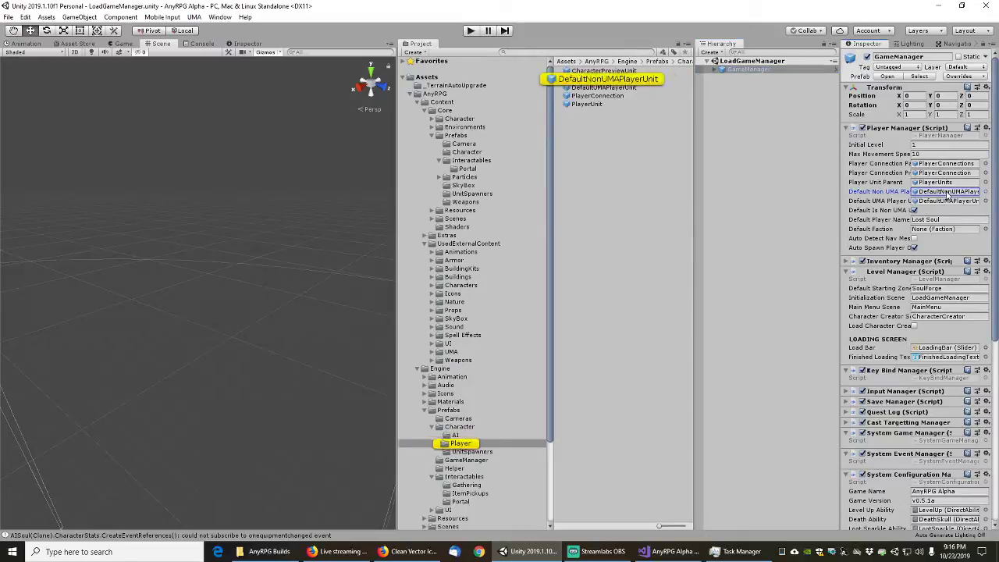
left_click(593, 81)
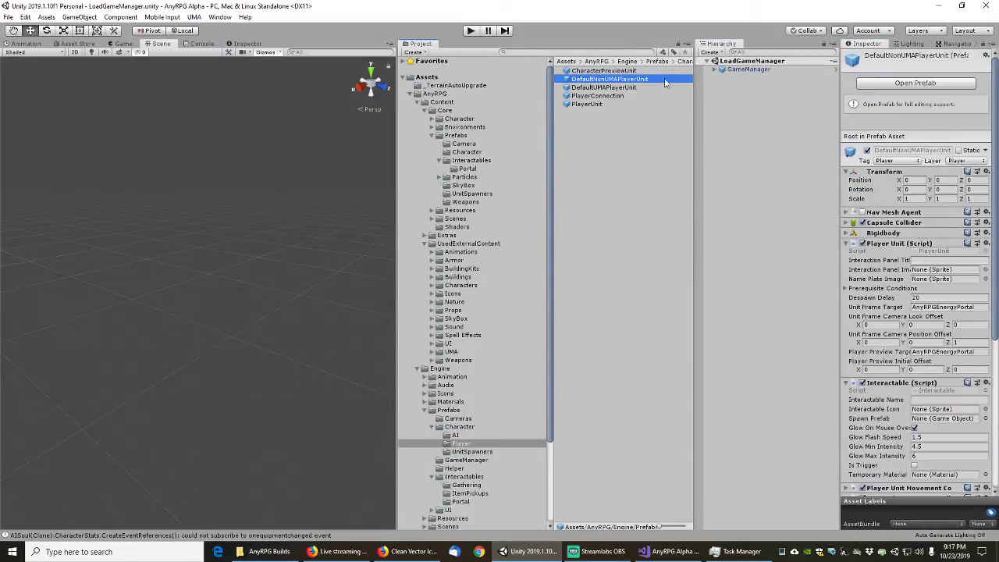
left_click(906, 84)
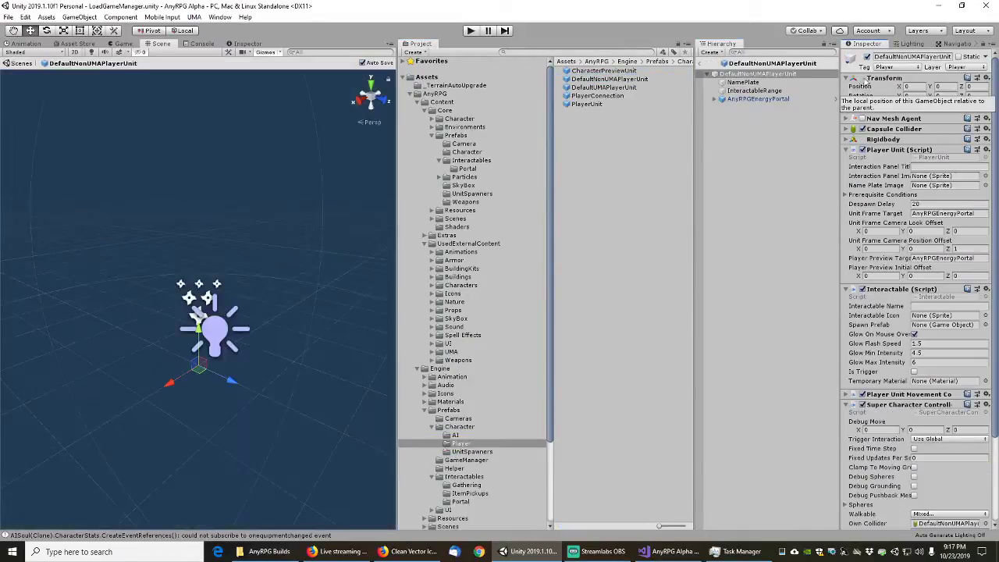
left_click(758, 99)
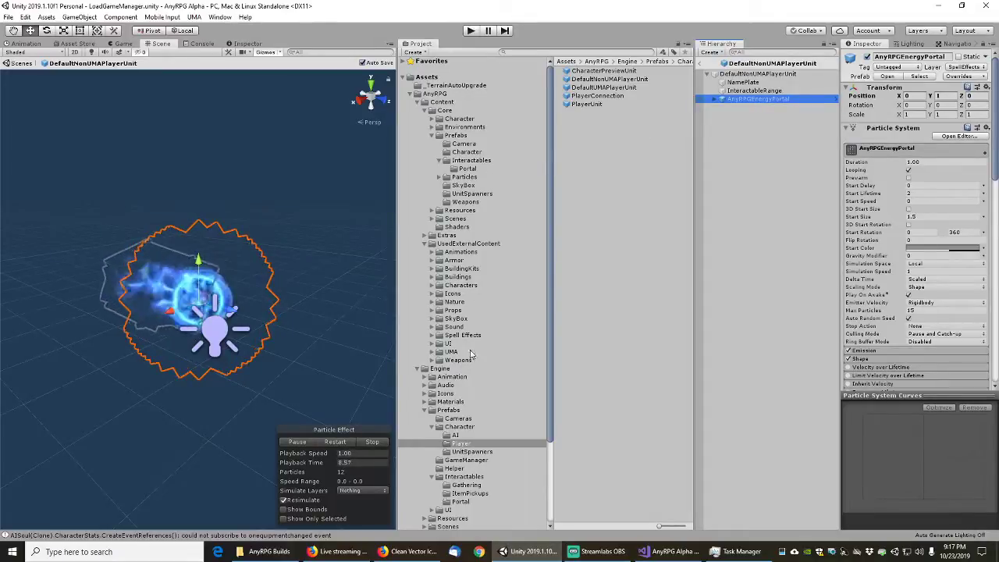
left_click(917, 77)
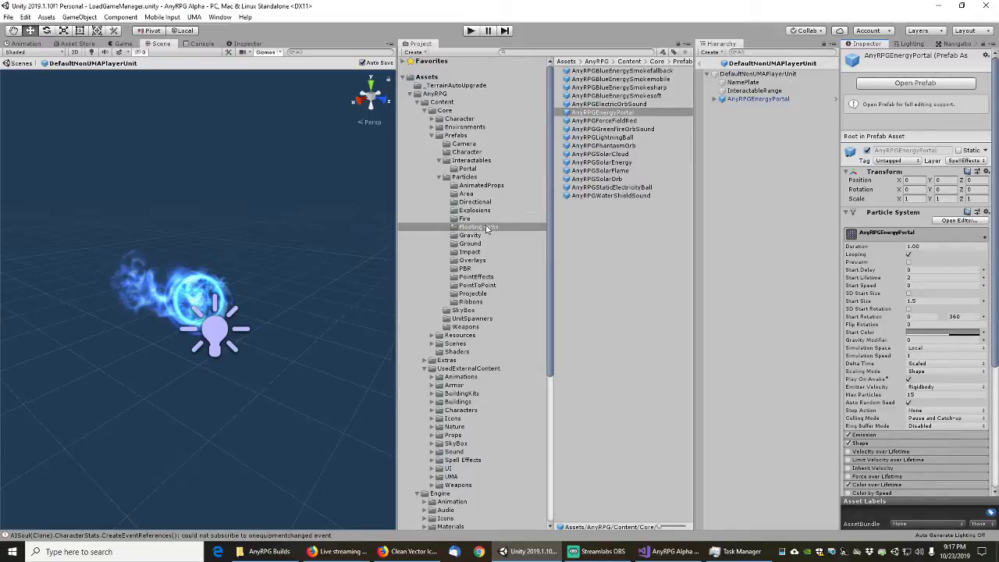
- Collapse the Particles folder and open PortalGraphicPrefab from the Engine Portal folder to compare it with AnyRPGEnergyPortal
left_click(438, 179)
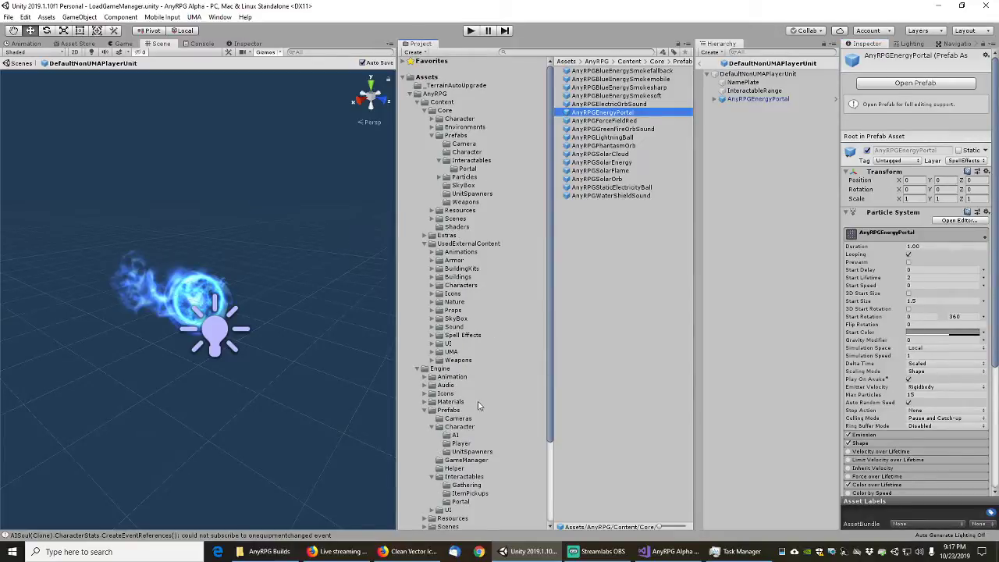
scroll(478, 406, "down", 3)
left_click(461, 400)
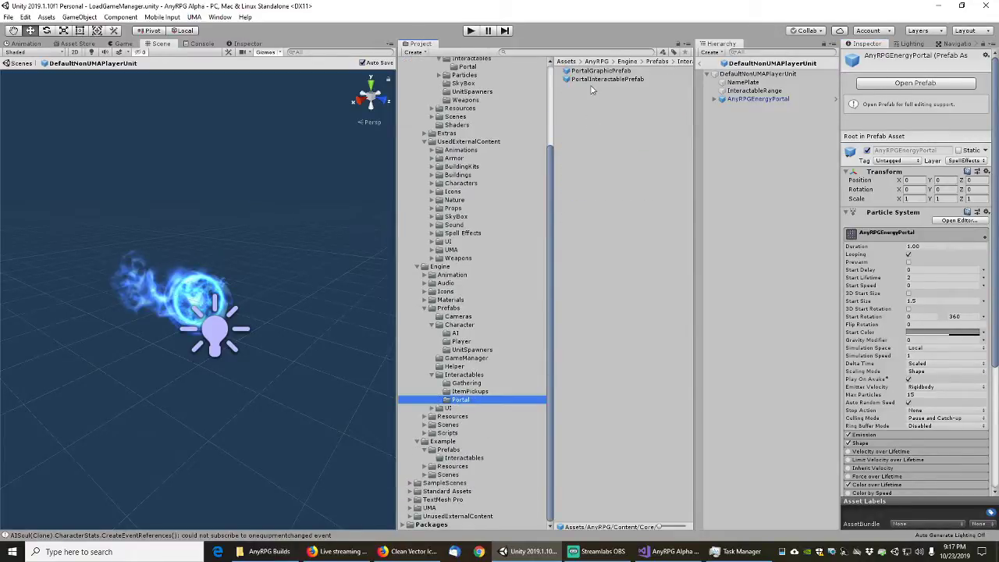
left_click(596, 71)
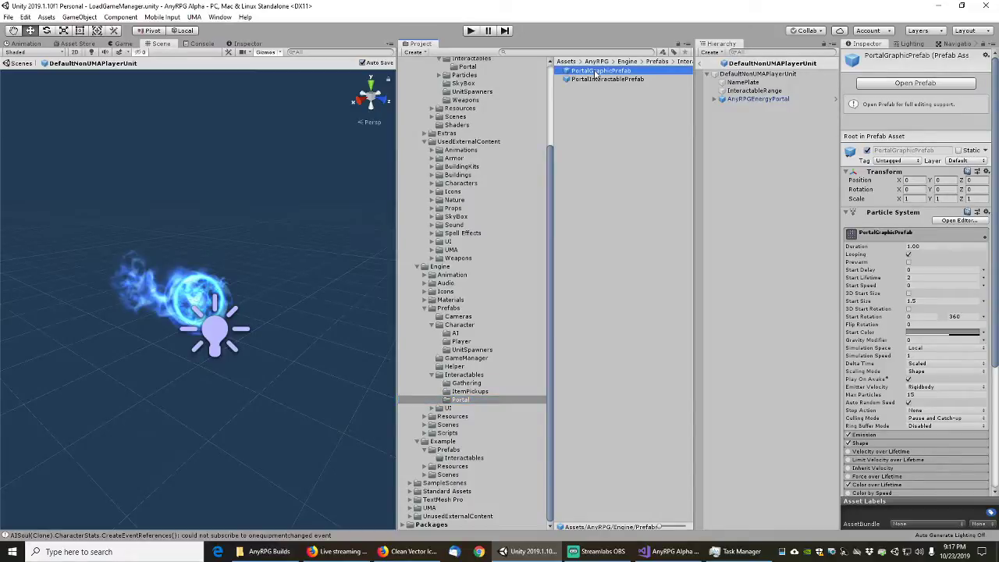
double_click(598, 71)
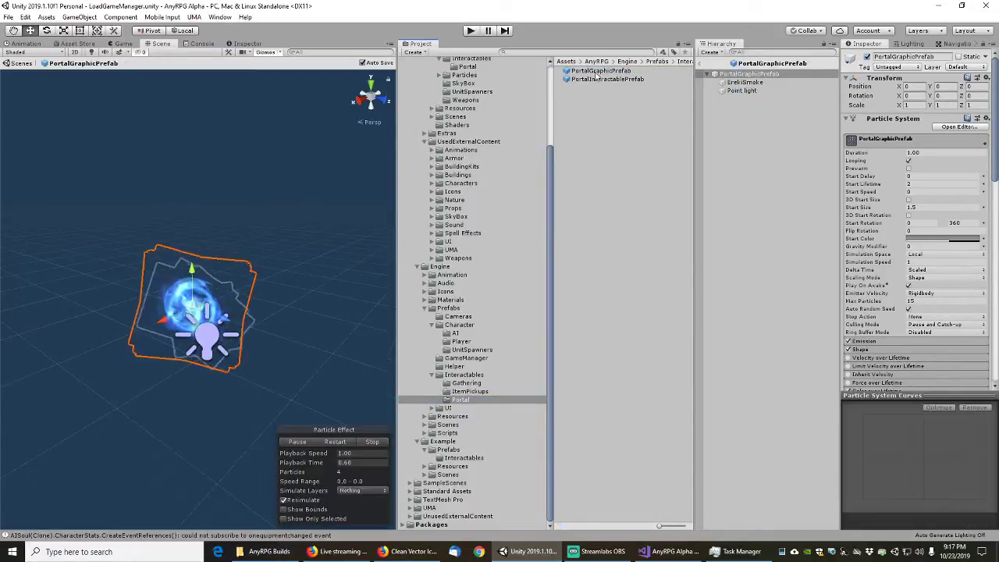
- Delete PortalGraphicPrefab from the Engine Interactables Portal folder
left_click(601, 71)
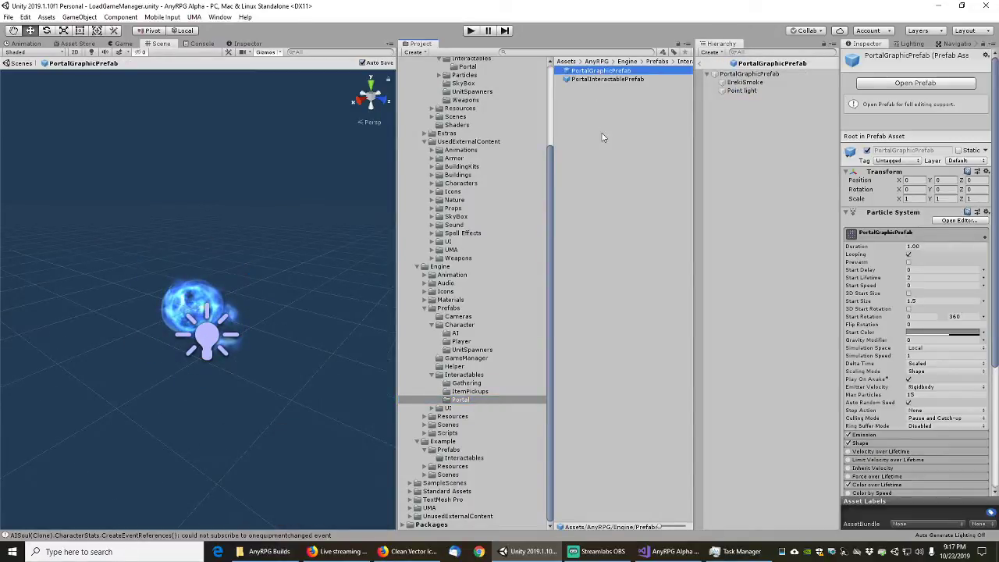
key("Delete")
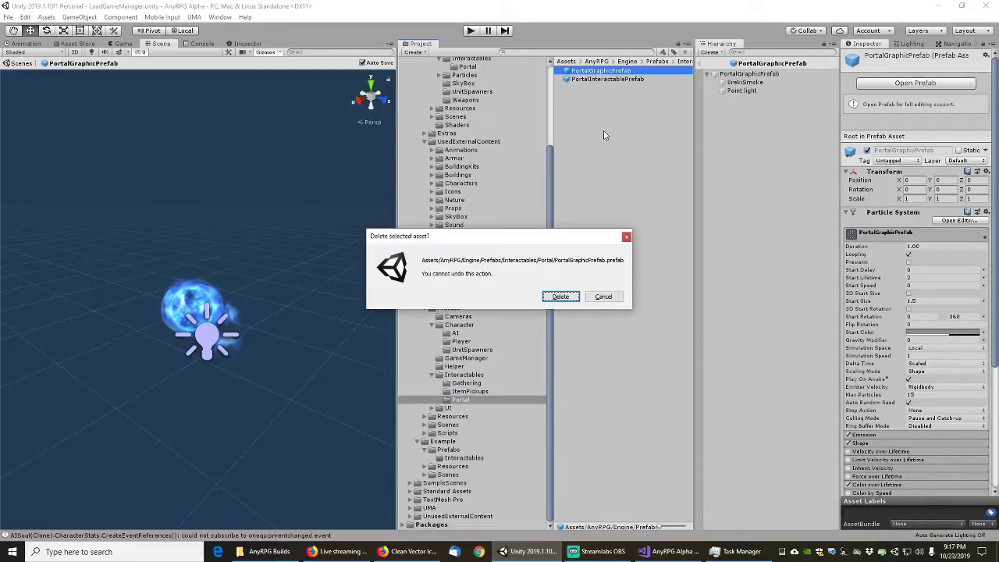
left_click(565, 297)
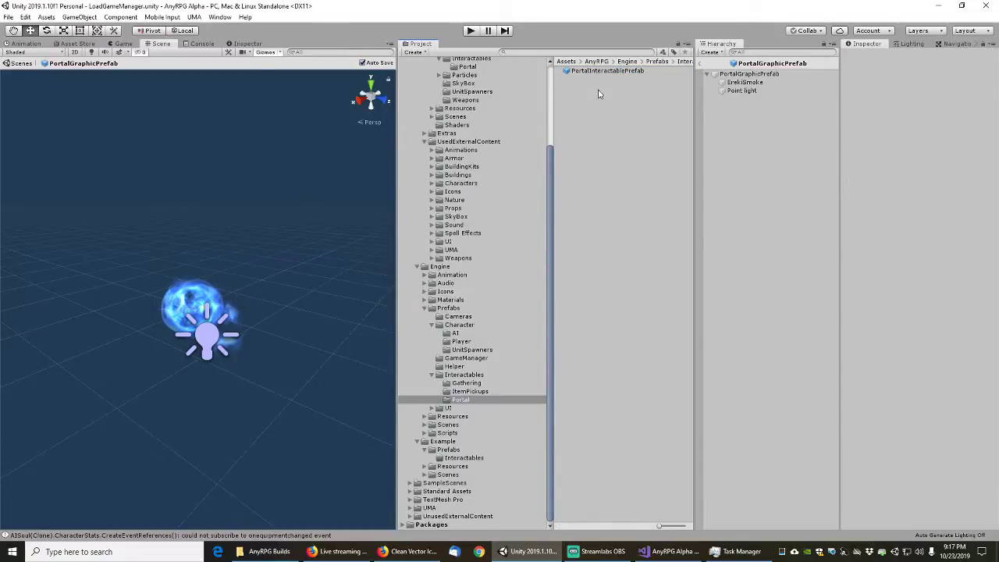
- Search the project for "aisoul" and open the AISoul prefab to check its portal child
left_click(597, 51)
type("aisoul")
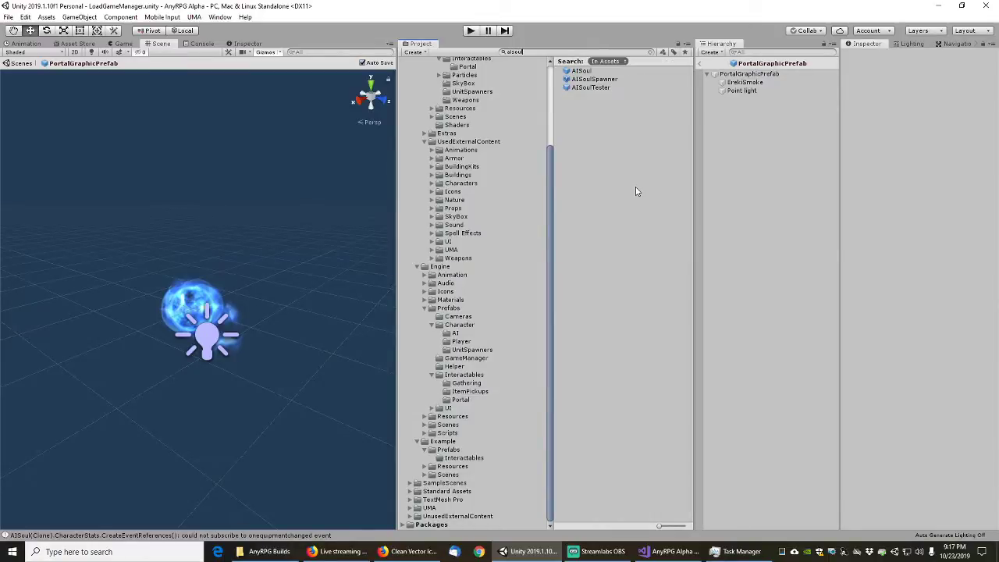
left_click(583, 71)
left_click(911, 84)
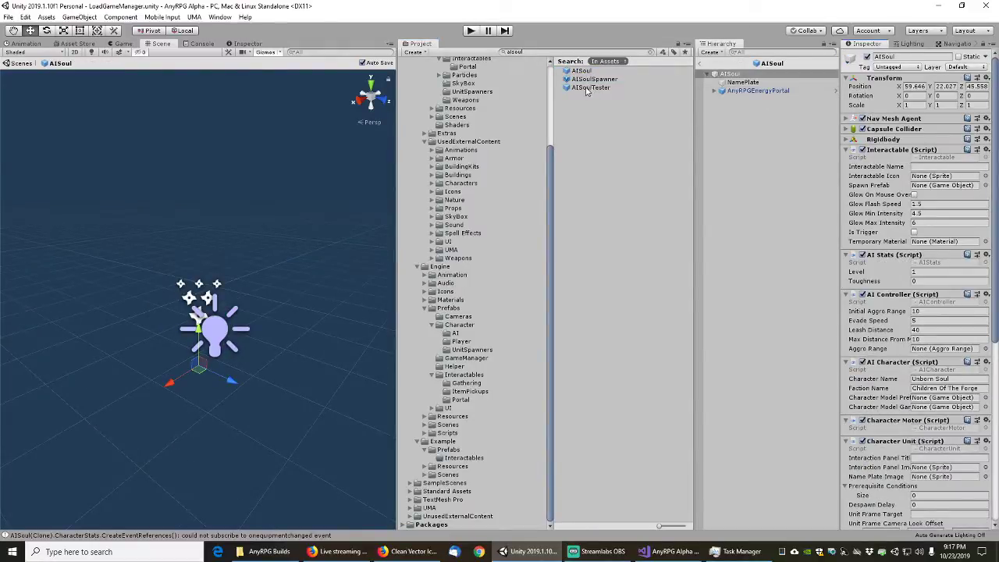
- Search for "guardianof", open the GuardianOfSoulsUnit prefab to check its portal child, and clear the search
left_click(573, 53)
type("an")
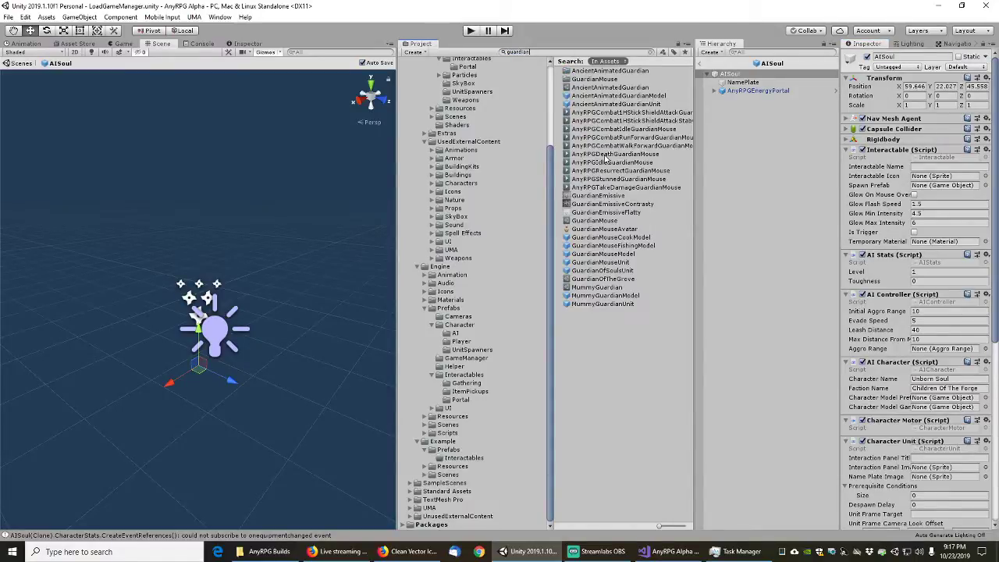
type("of")
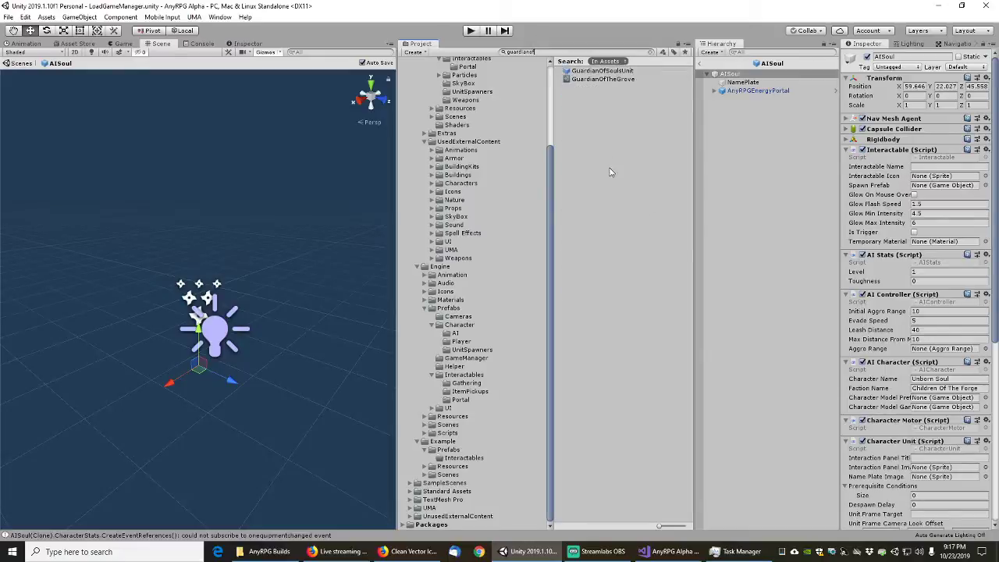
left_click(602, 72)
left_click(897, 84)
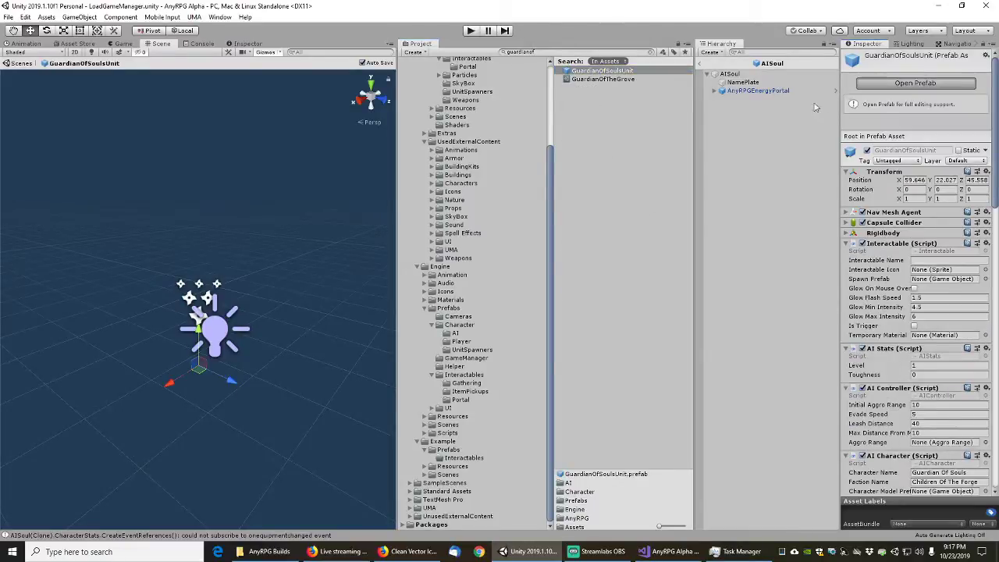
left_click(653, 52)
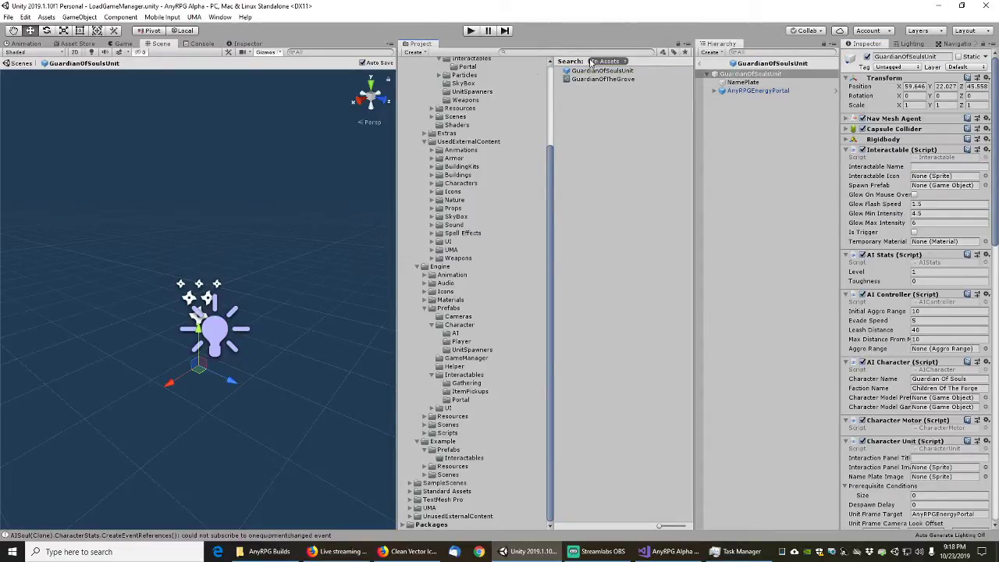
- Collapse UsedExternalContent, inspect PortalInteractablePrefab in the Engine Portal folder, and move it to the Example Prefabs Interactables folder
left_click(423, 142)
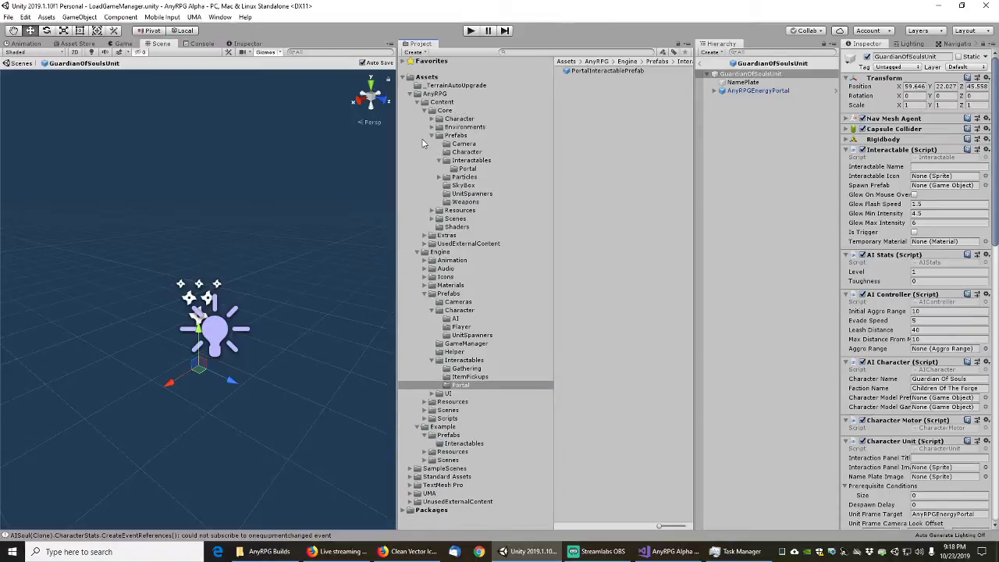
left_click(466, 384)
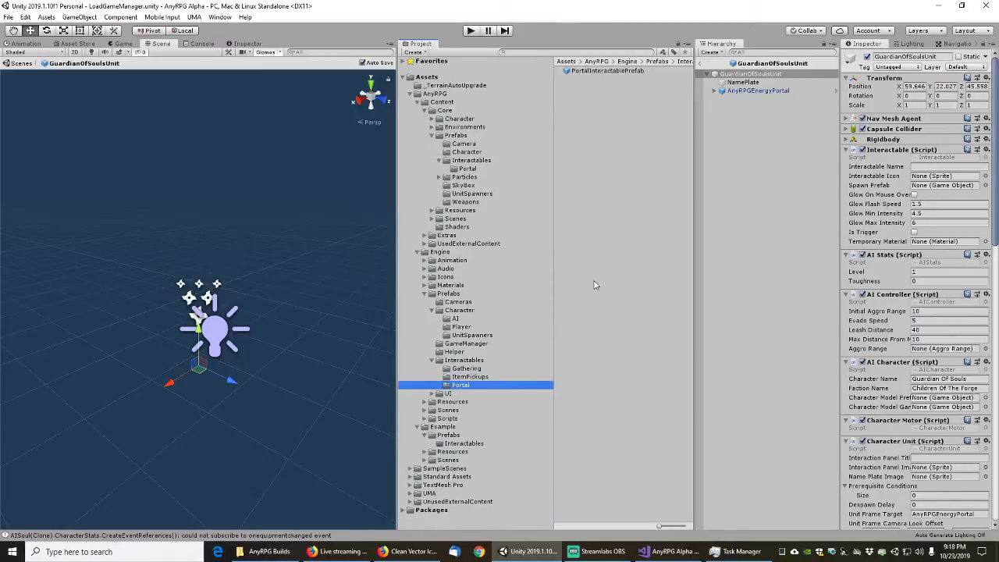
double_click(602, 71)
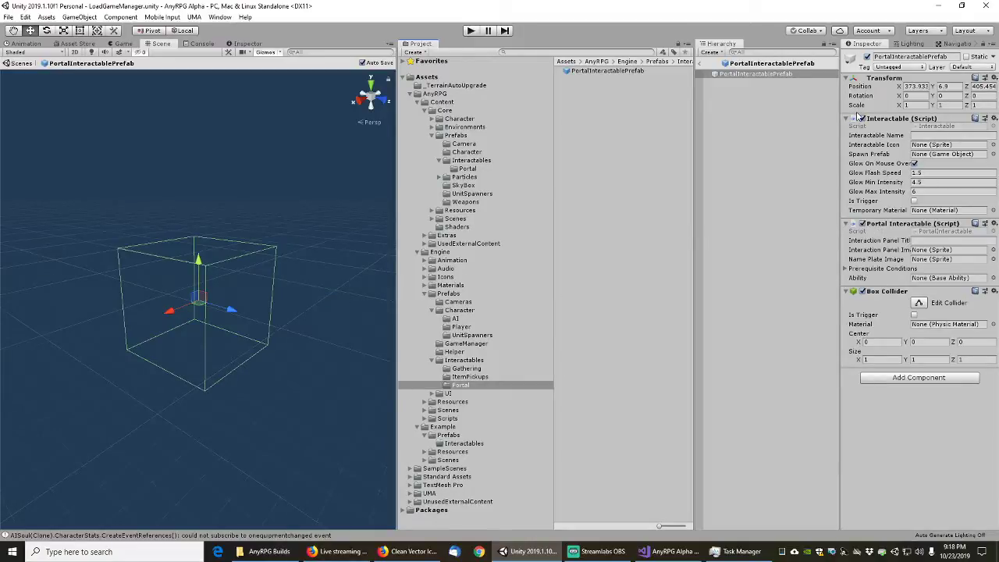
mouse_move(875, 314)
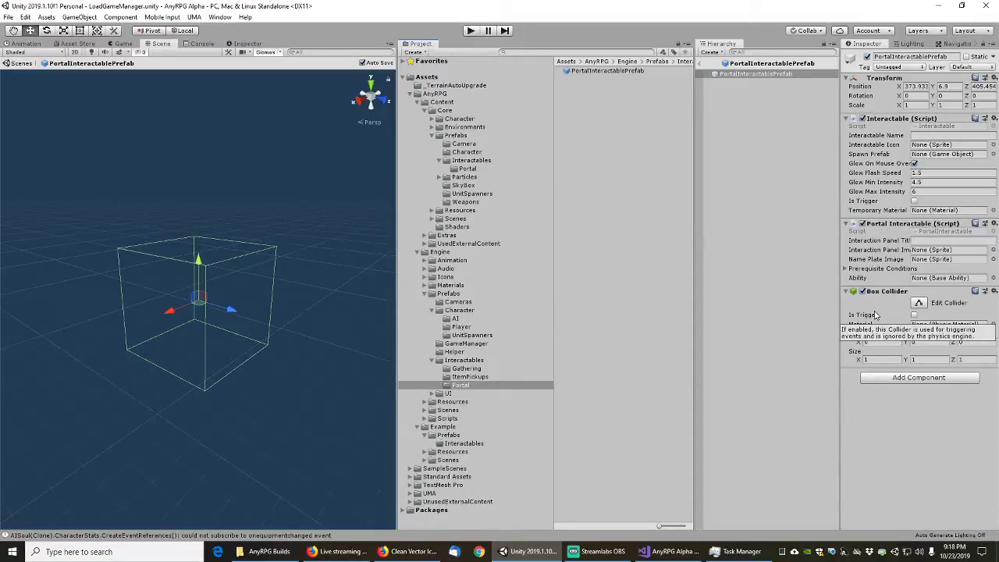
mouse_move(875, 100)
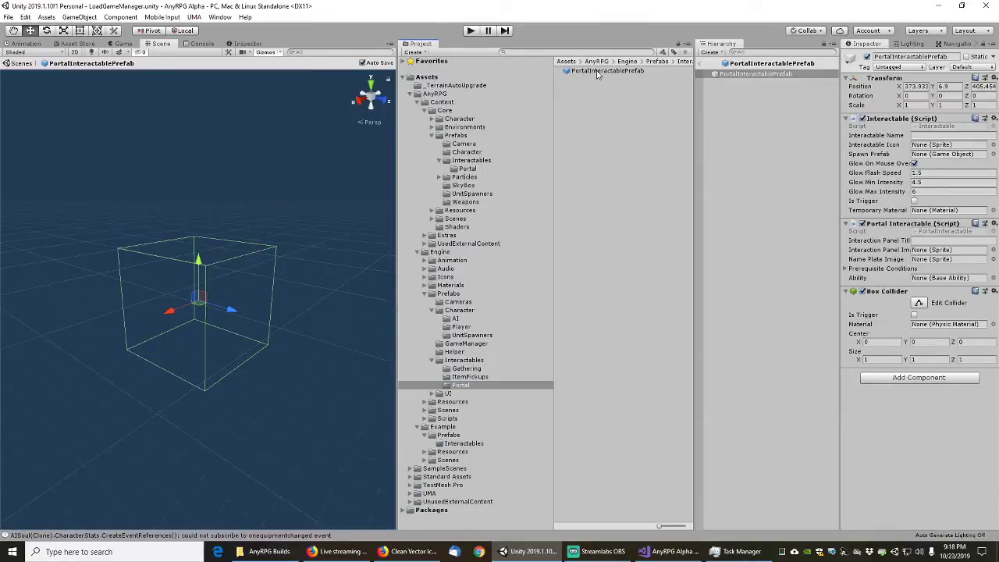
left_click_drag(598, 73, 466, 446)
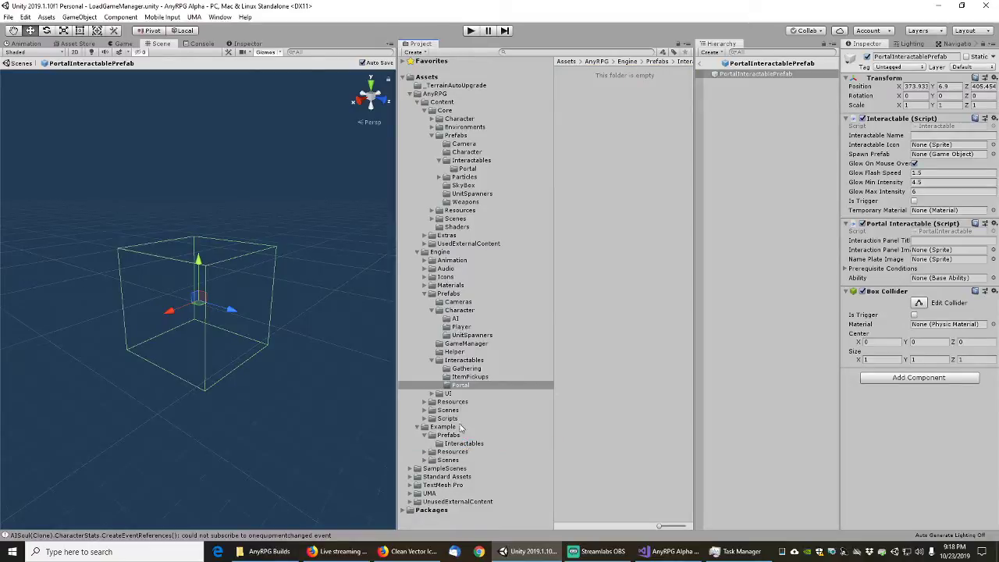
- Delete the empty Portal folder from the Engine Prefabs Interactables folder
left_click(461, 385)
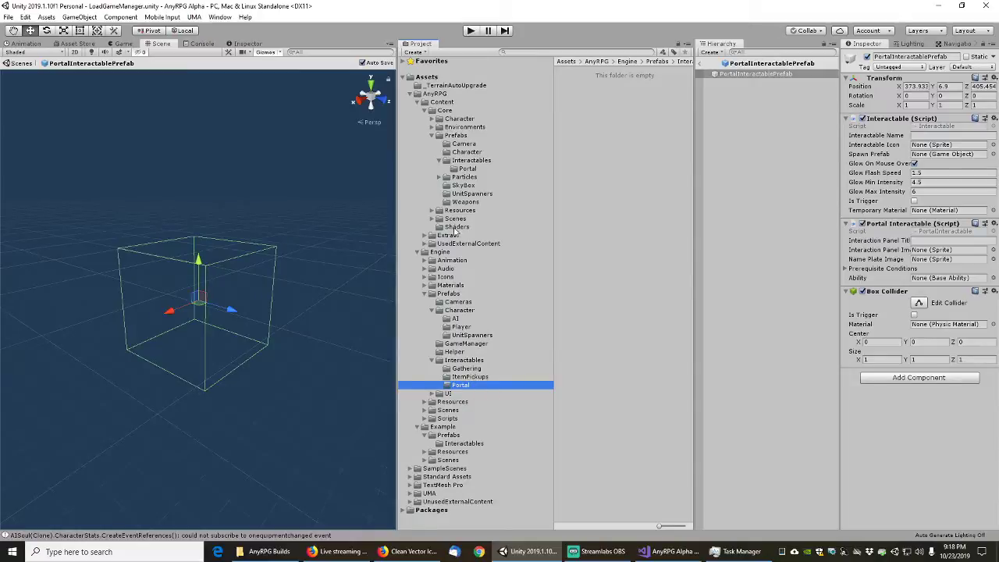
left_click(466, 377)
left_click(461, 386)
key("Delete")
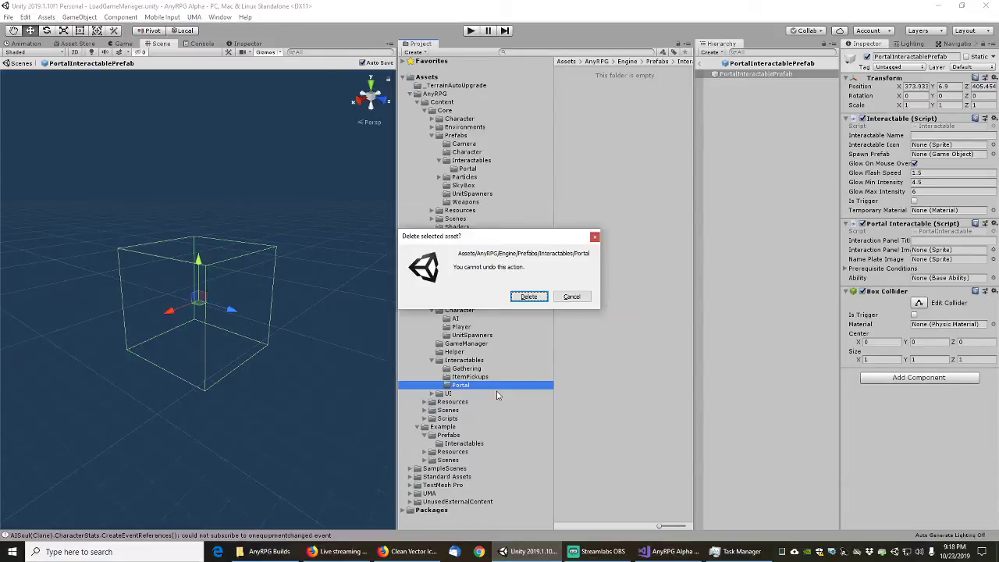
left_click(530, 295)
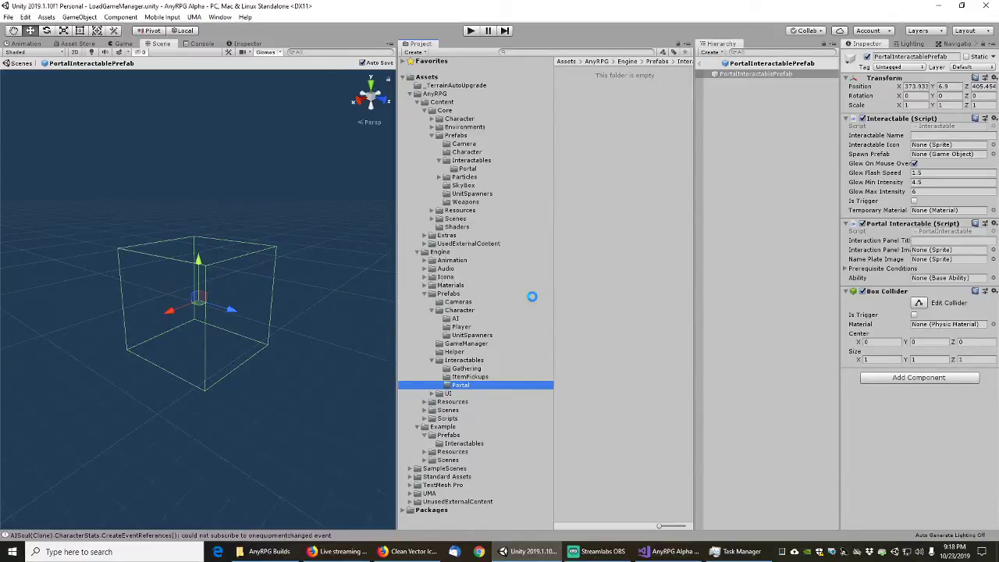
- Open the PigPickupNode prefab from the Engine ItemPickups folder to examine its components
left_click(467, 377)
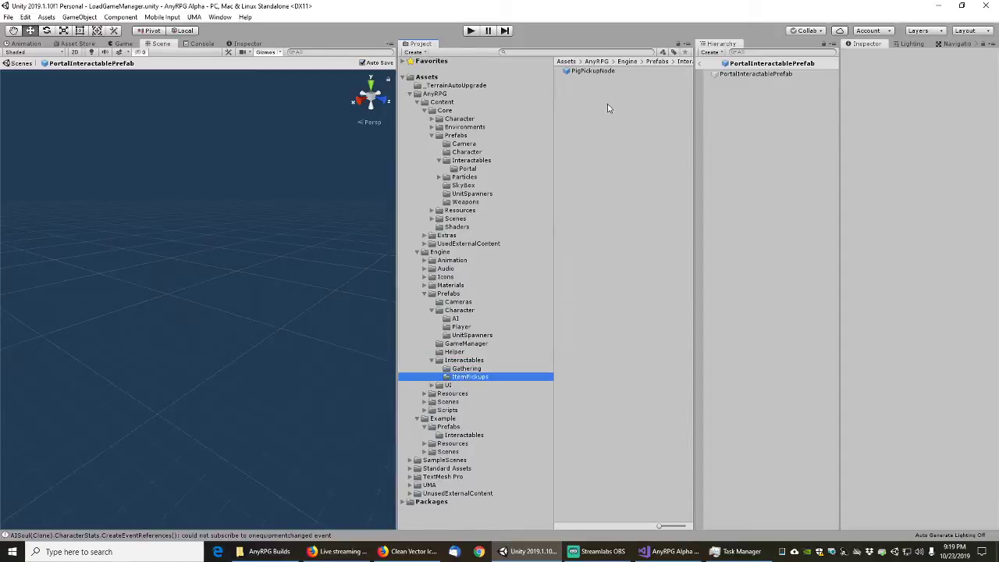
left_click(588, 71)
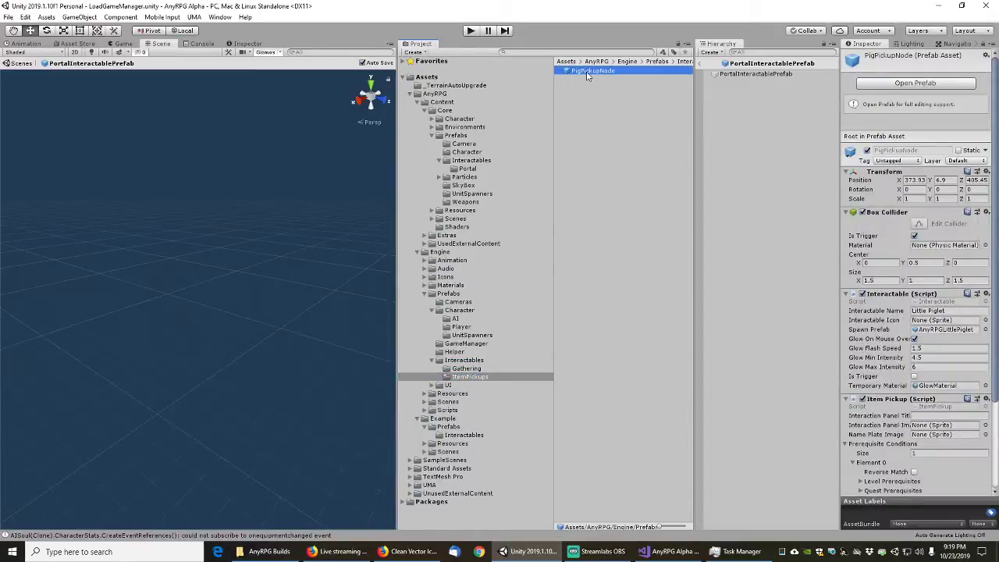
double_click(588, 72)
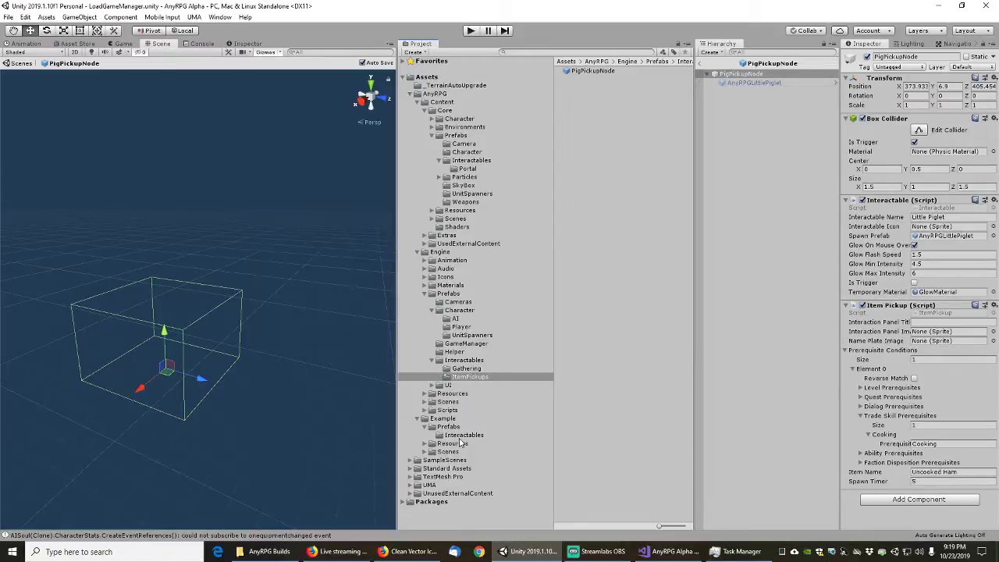
- Create a Portal folder in the Example Prefabs Interactables folder and move PortalInteractablePrefab into it
left_click(462, 437)
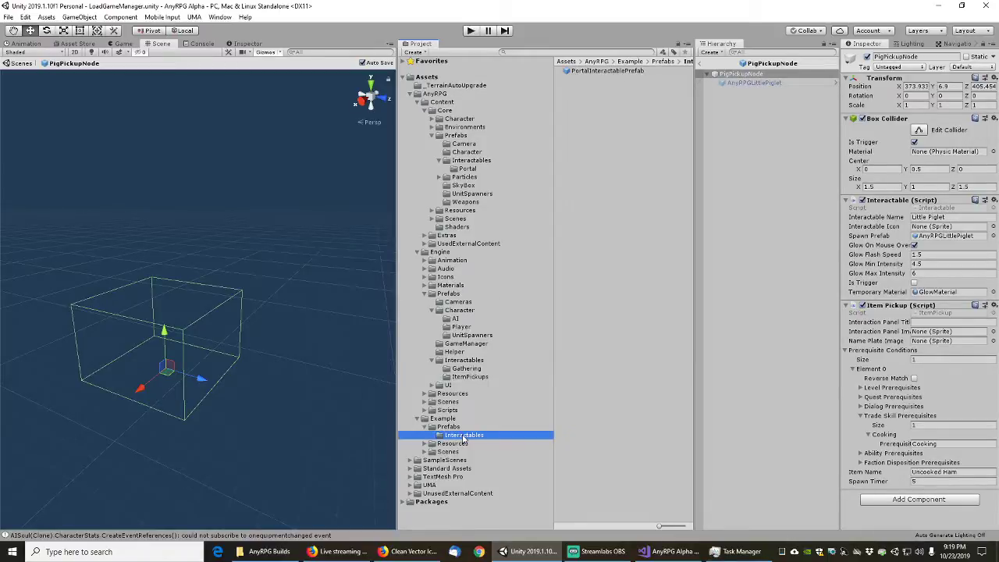
right_click(570, 90)
mouse_move(622, 95)
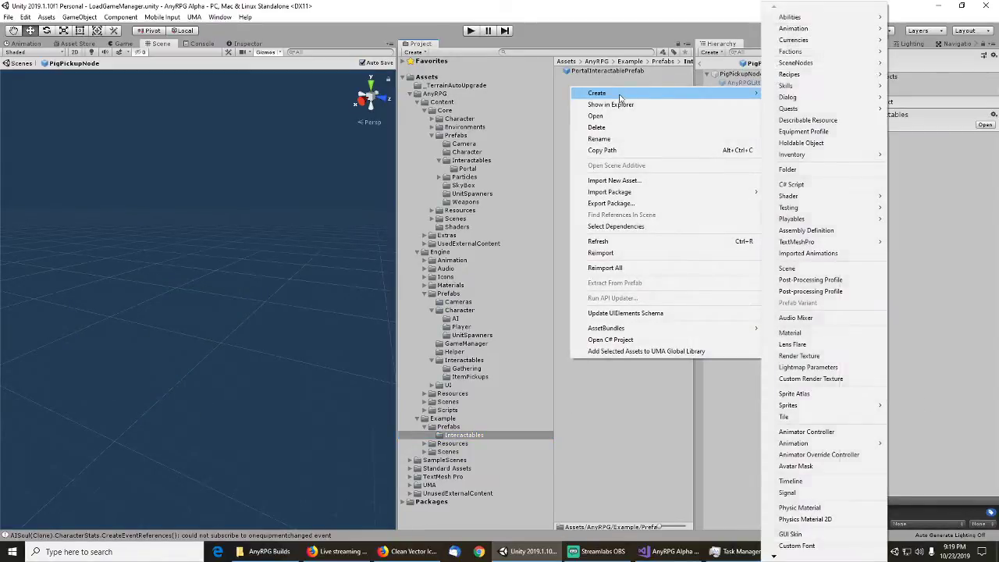
left_click(812, 170)
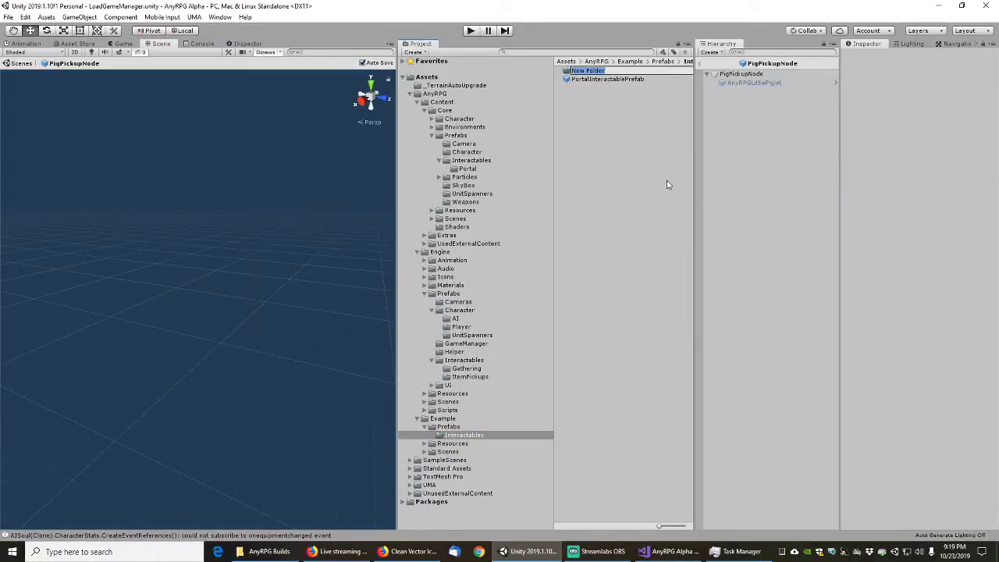
type("Portal")
key("Return")
left_click(583, 80)
left_click_drag(582, 81, 581, 71)
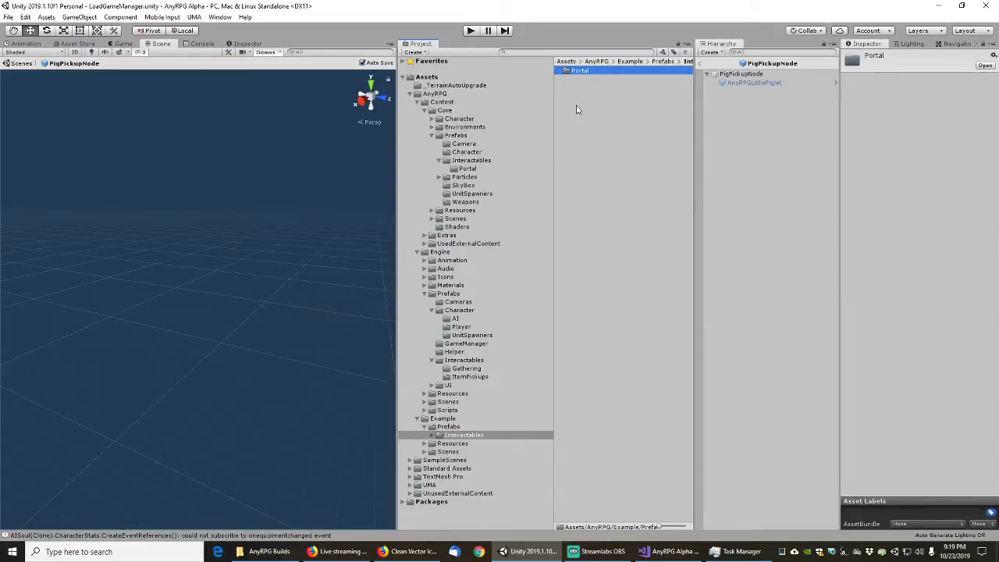
- Create an ItemPickup folder in the Example Prefabs Interactables folder
right_click(576, 106)
mouse_move(634, 114)
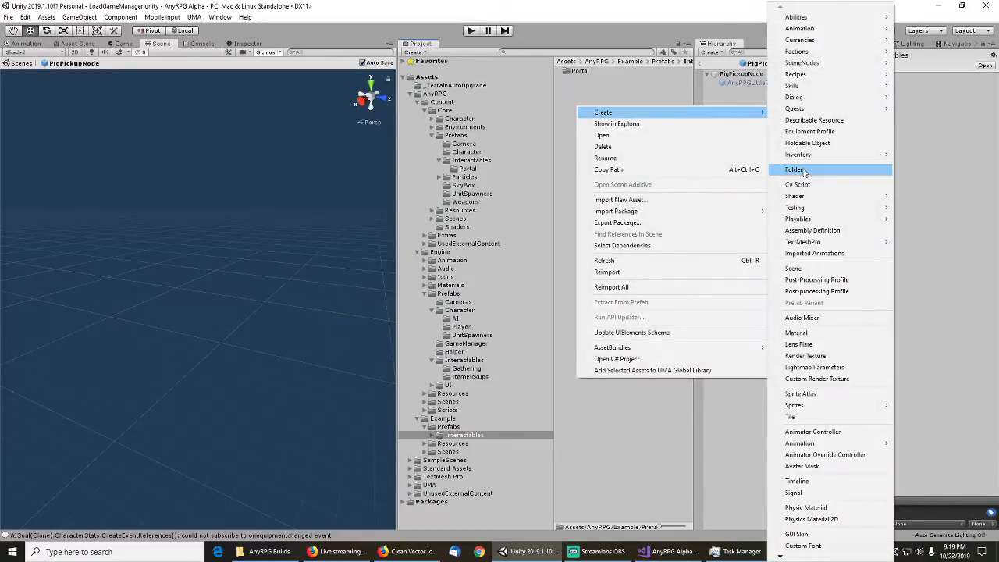
left_click(801, 169)
type("ItemP")
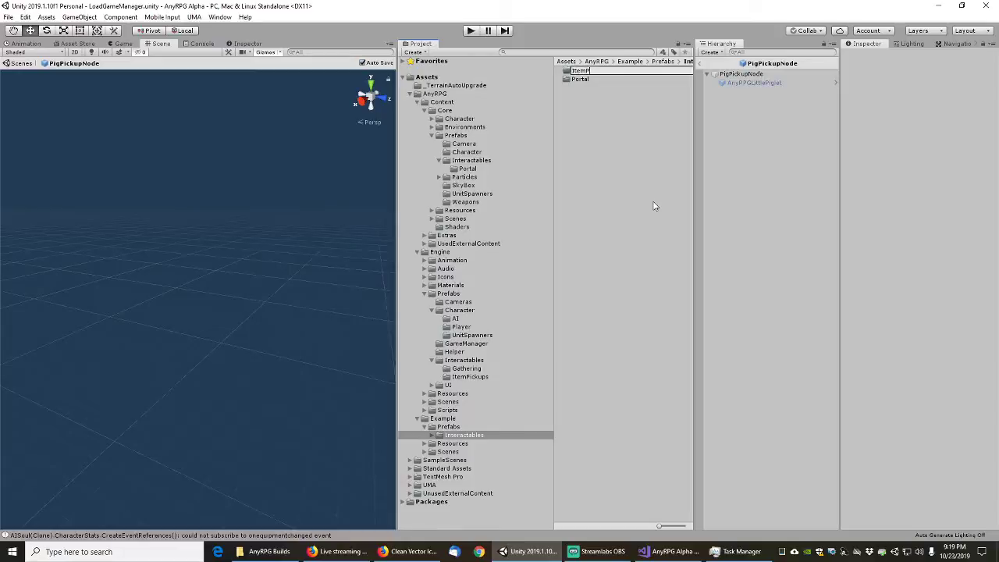
type("ickup")
key("Return")
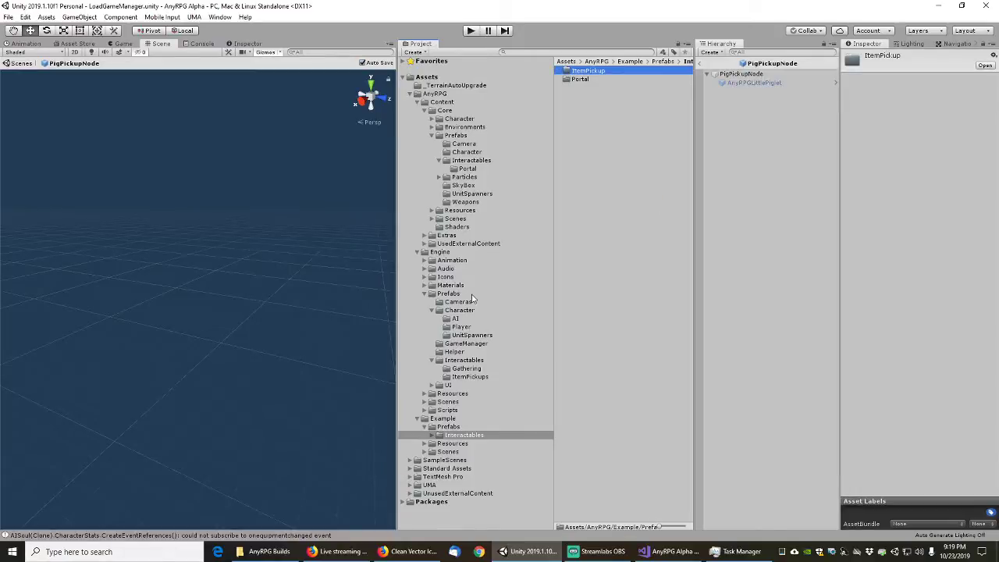
- Recheck the PigPickupNode prefab's components and create an ItemPickup folder in the Content Core Prefabs Interactables folder
left_click(470, 376)
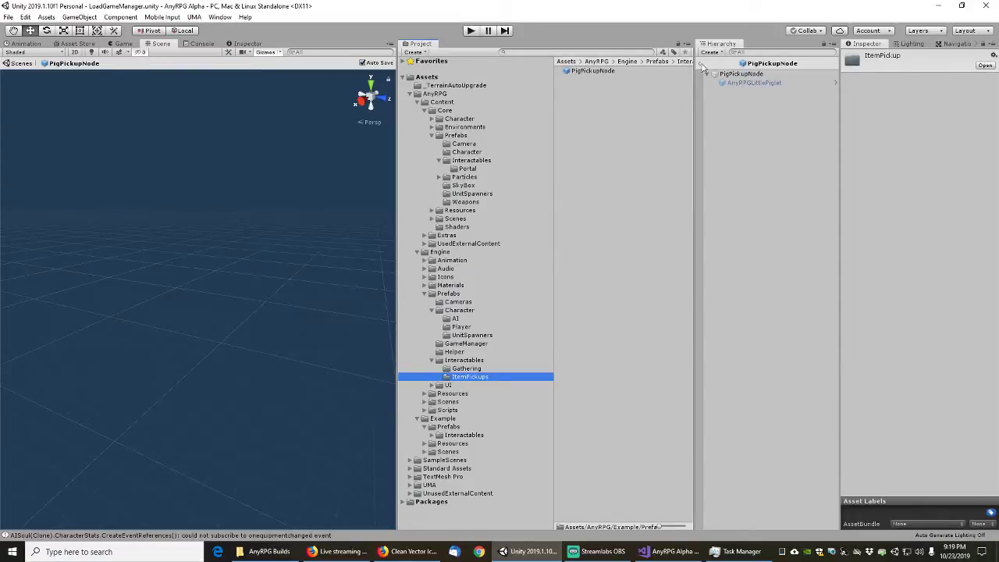
left_click(737, 74)
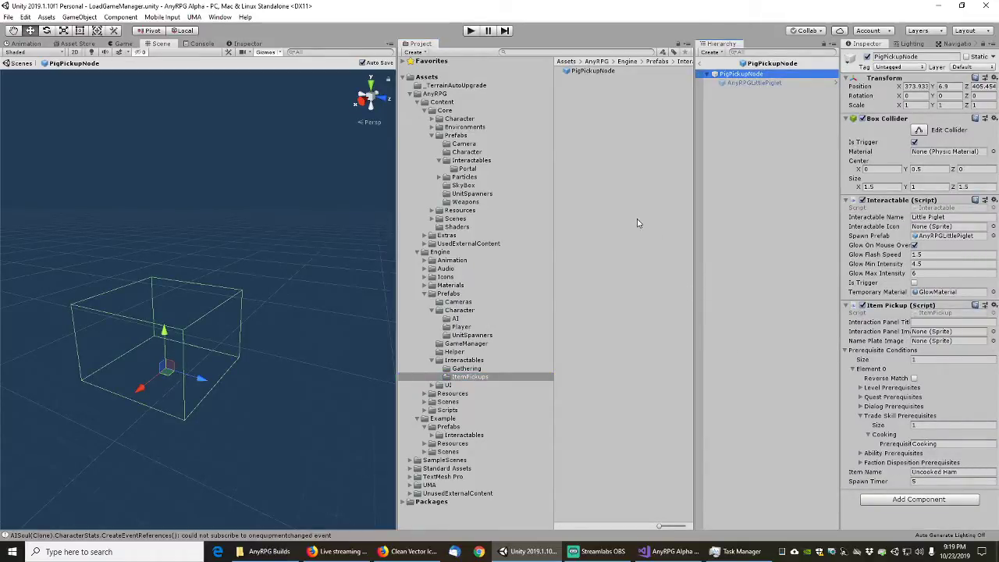
left_click(472, 161)
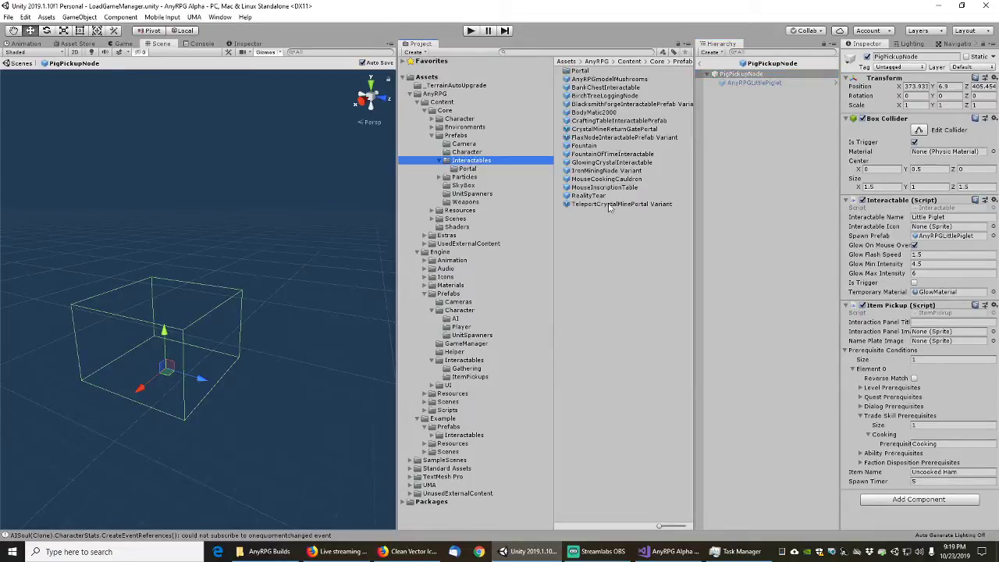
right_click(578, 235)
mouse_move(610, 242)
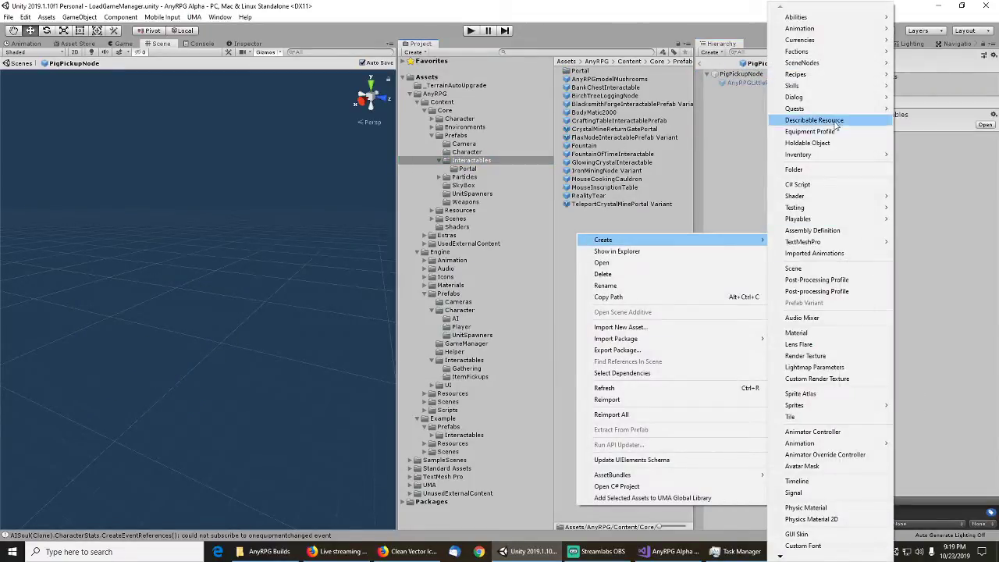
left_click(812, 169)
type("ite")
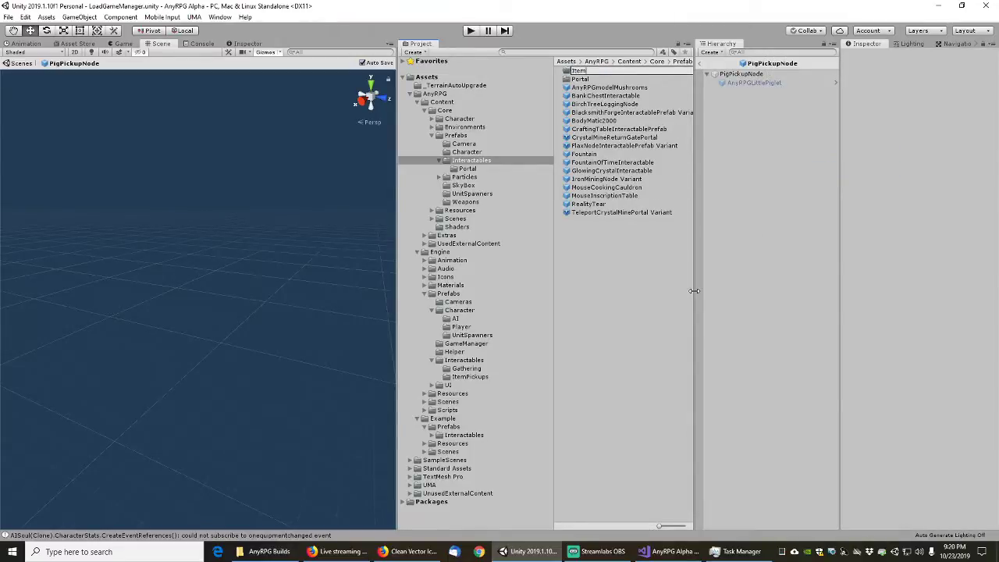
type("mPickup")
key("Return")
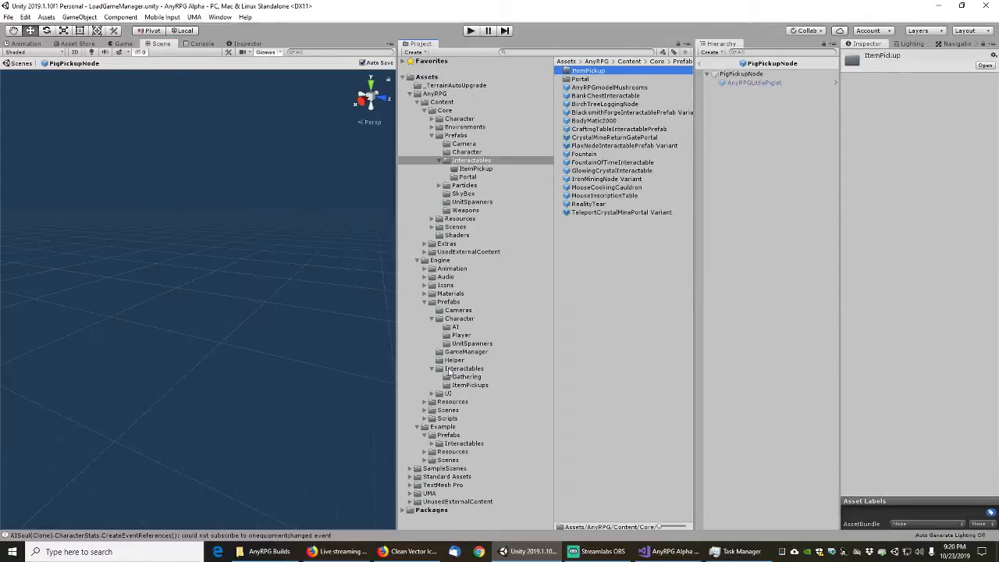
- Duplicate PigPickupNode in the Engine ItemPickups folder and move the original into the Content Core Prefabs Interactables ItemPickup folder
left_click(458, 385)
left_click(591, 71)
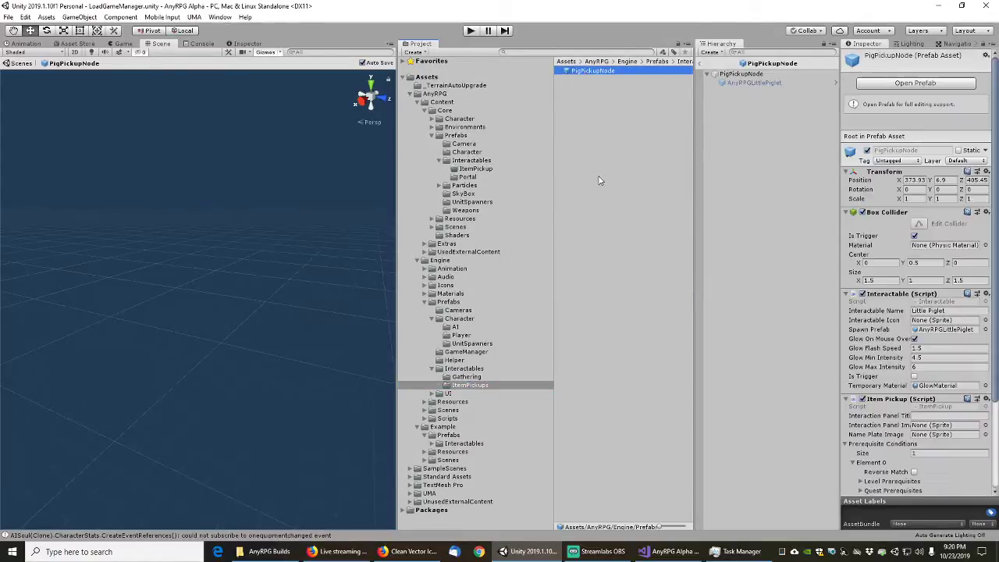
left_click(593, 71)
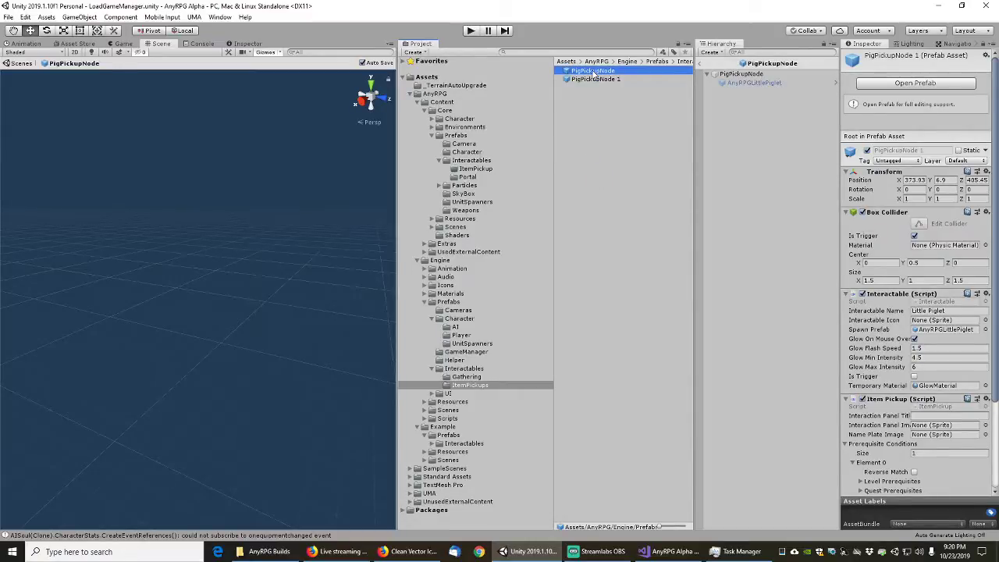
left_click_drag(595, 74, 482, 175)
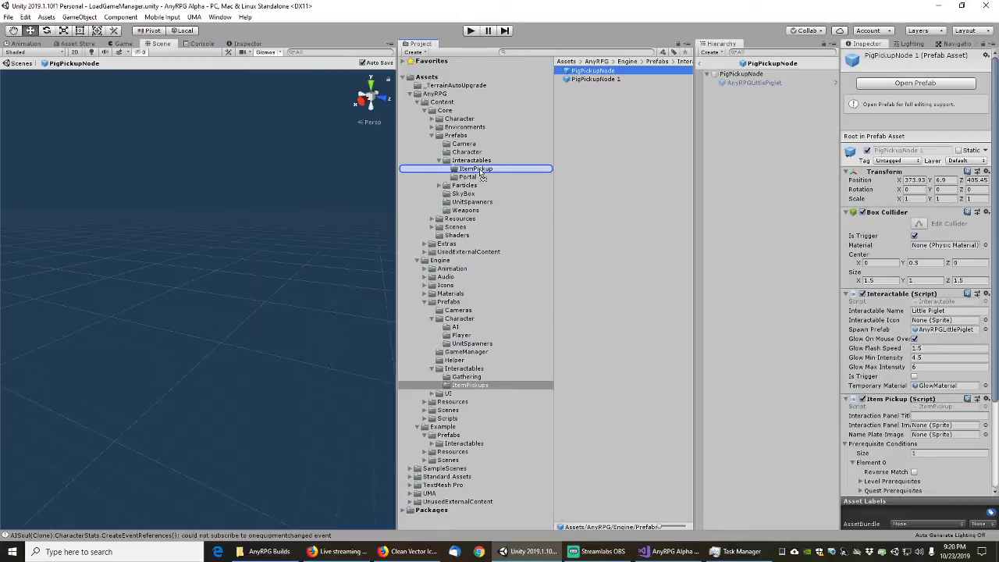
left_click_drag(482, 175, 482, 175)
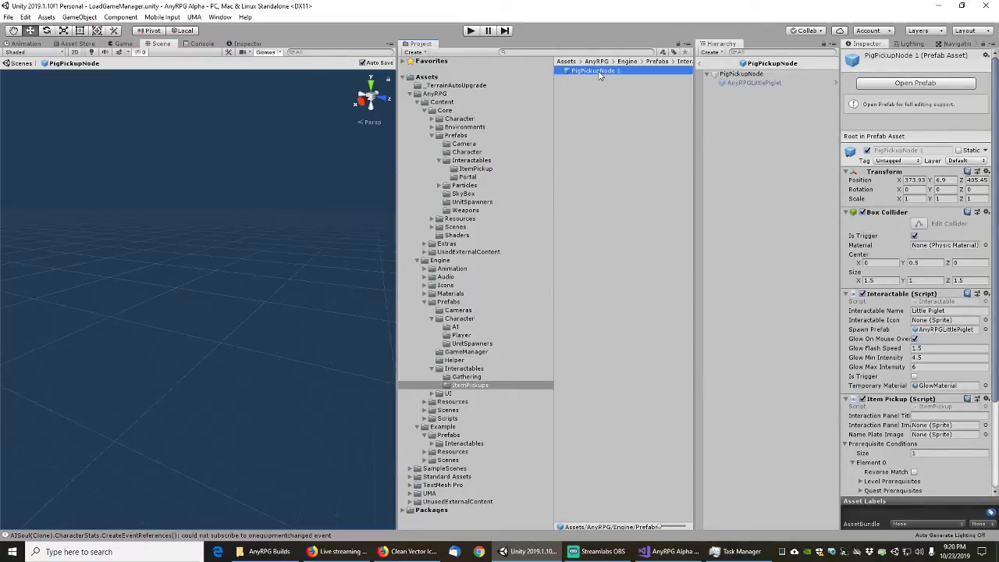
- Move the duplicate PigPickupNode 1 into the Example Prefabs Interactables ItemPickup folder
mouse_move(599, 74)
left_mouse_down()
mouse_move(526, 178)
mouse_move(478, 447)
mouse_move(616, 94)
mouse_move(599, 76)
left_mouse_up()
left_click(433, 444)
left_click_drag(608, 74, 474, 453)
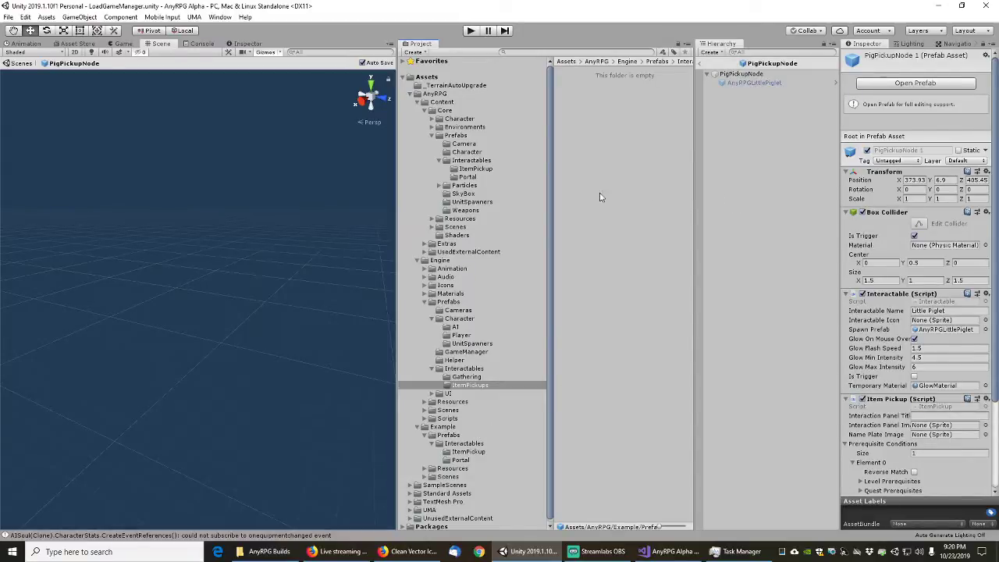
- Delete the ItemPickups folder from the Engine Prefabs Interactables folder
left_click(470, 385)
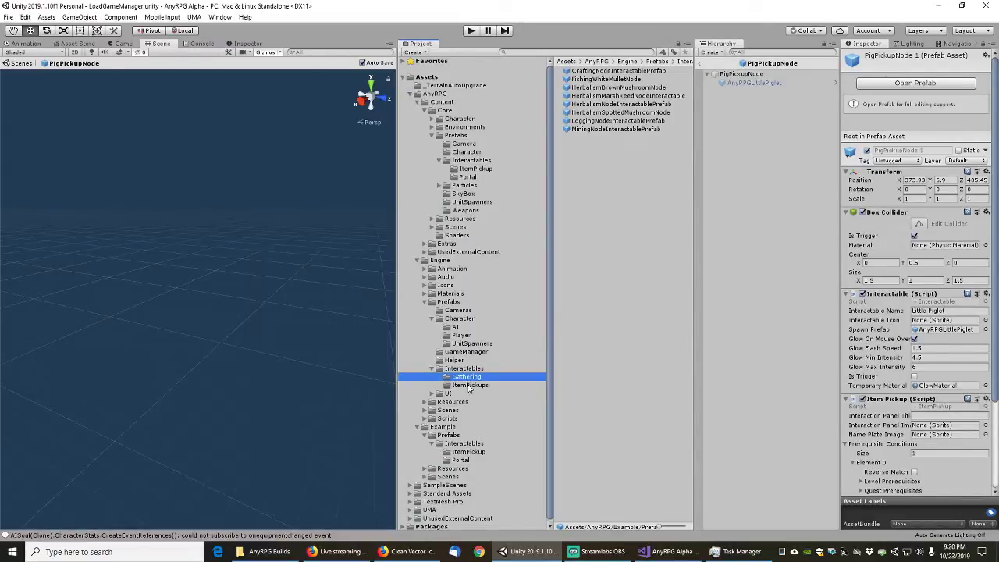
left_click(470, 385)
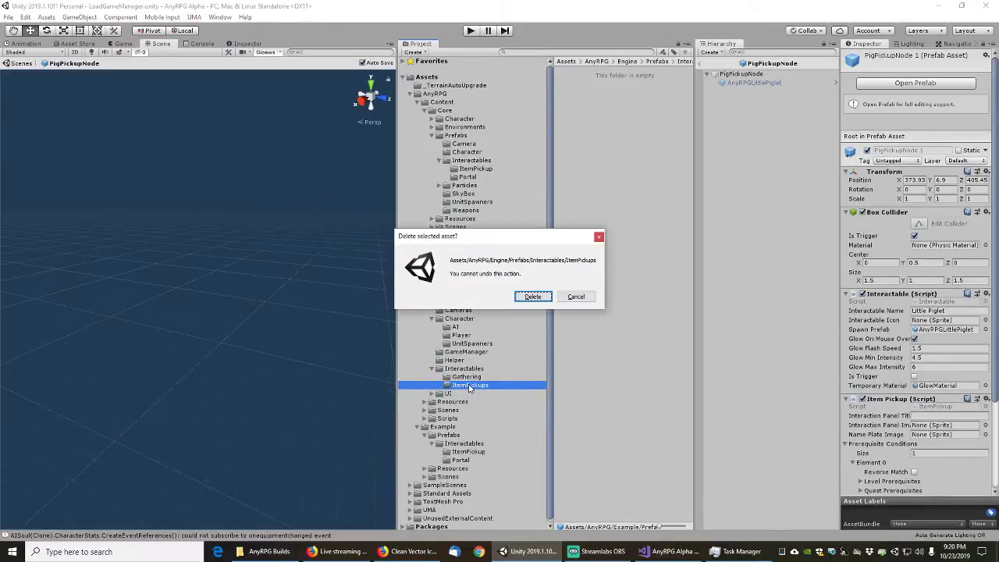
left_click(532, 296)
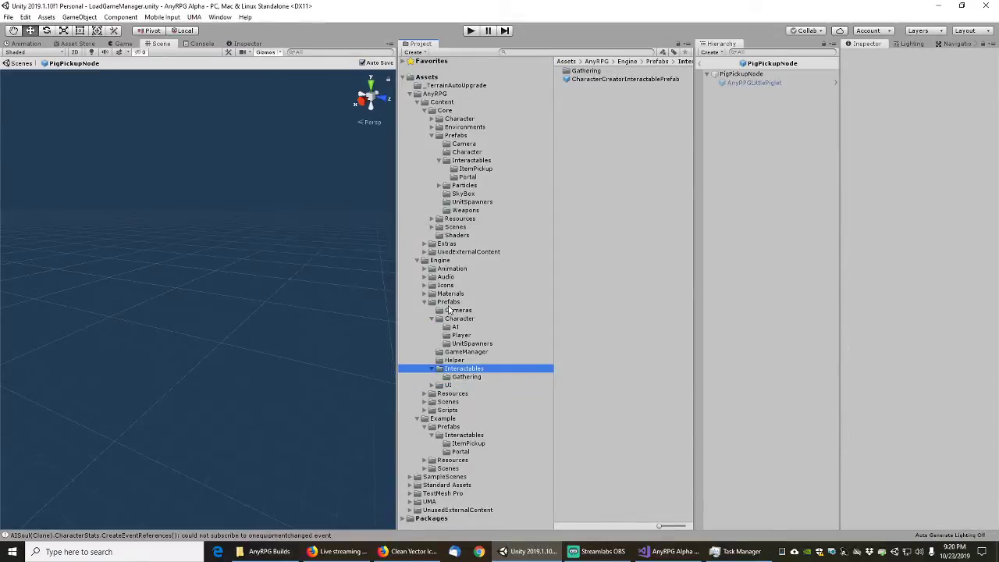
- Rename PigPickupNode 1 in the Example ItemPickup folder as ExampleItemPickupNode
left_click(465, 443)
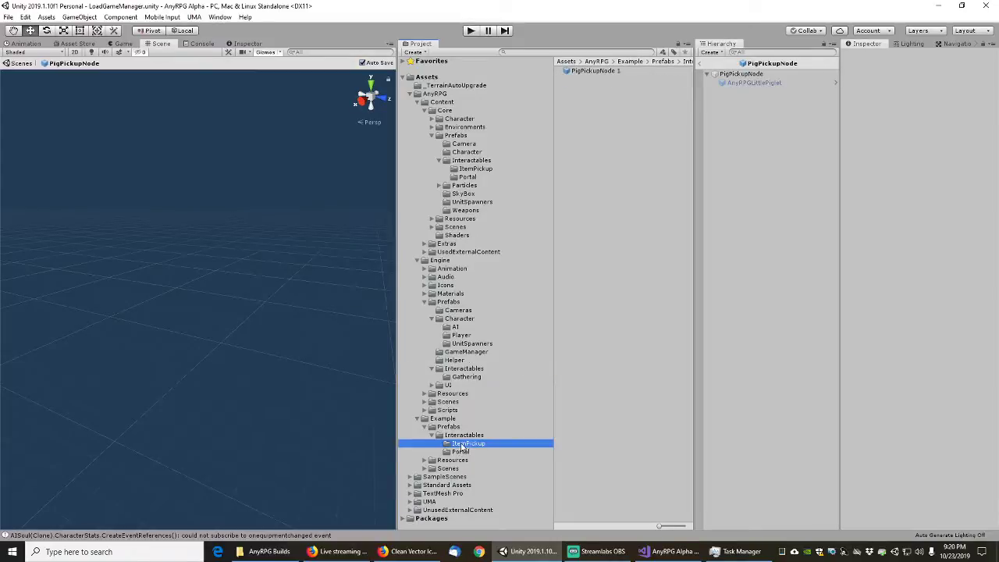
left_click(589, 71)
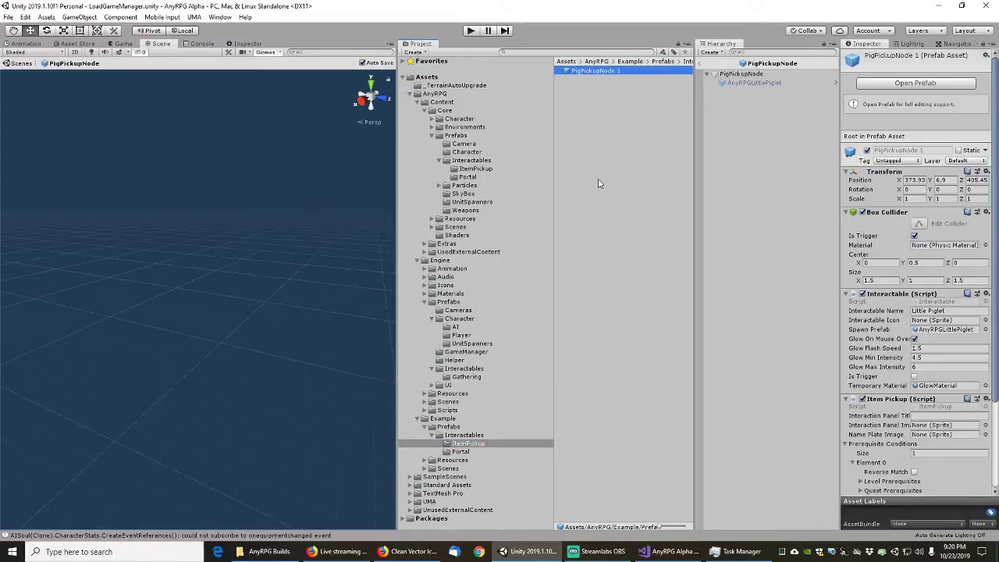
key("F2")
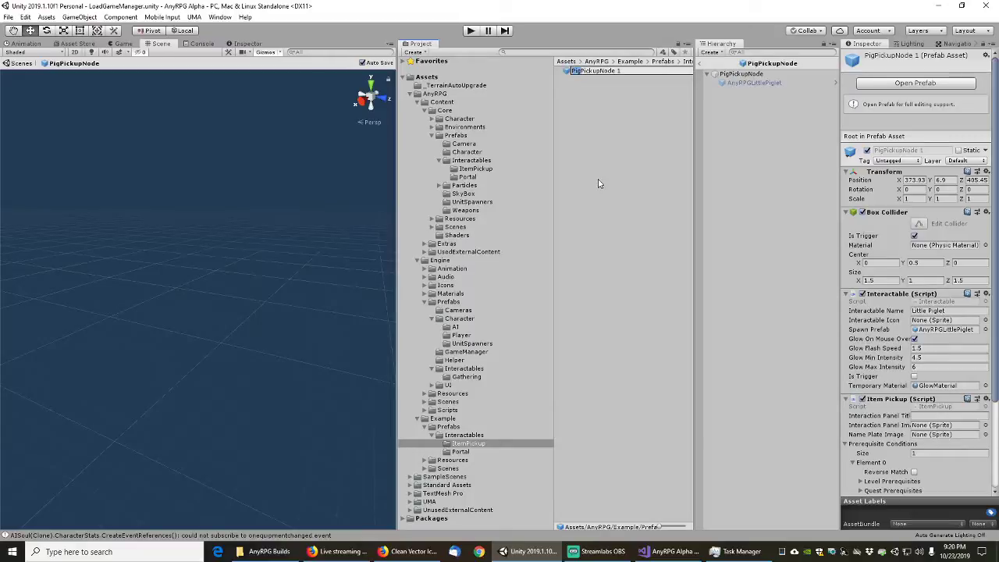
type("Item")
key("Home")
key("Return")
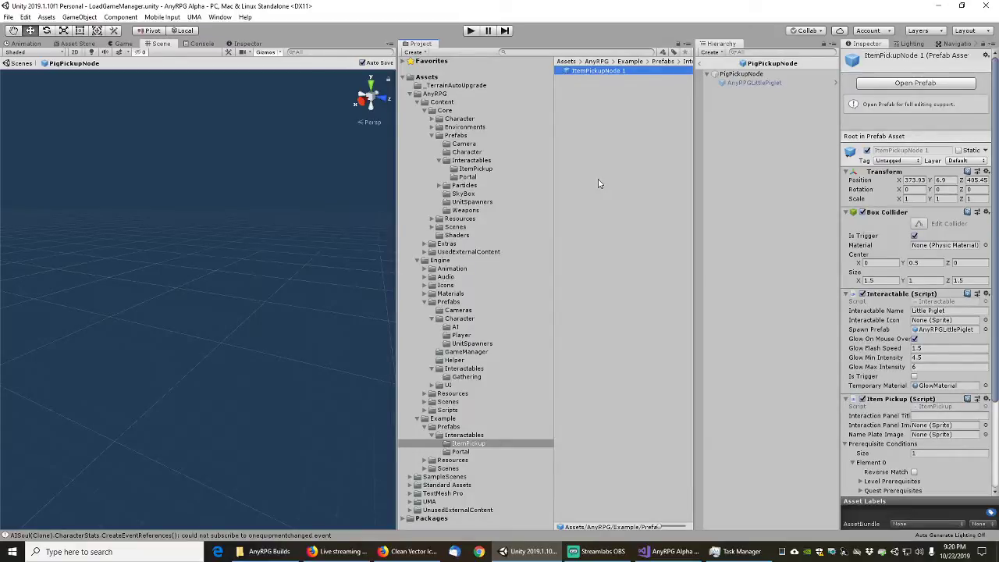
key("F2")
key("End")
key("BackSpace")
key("BackSpace")
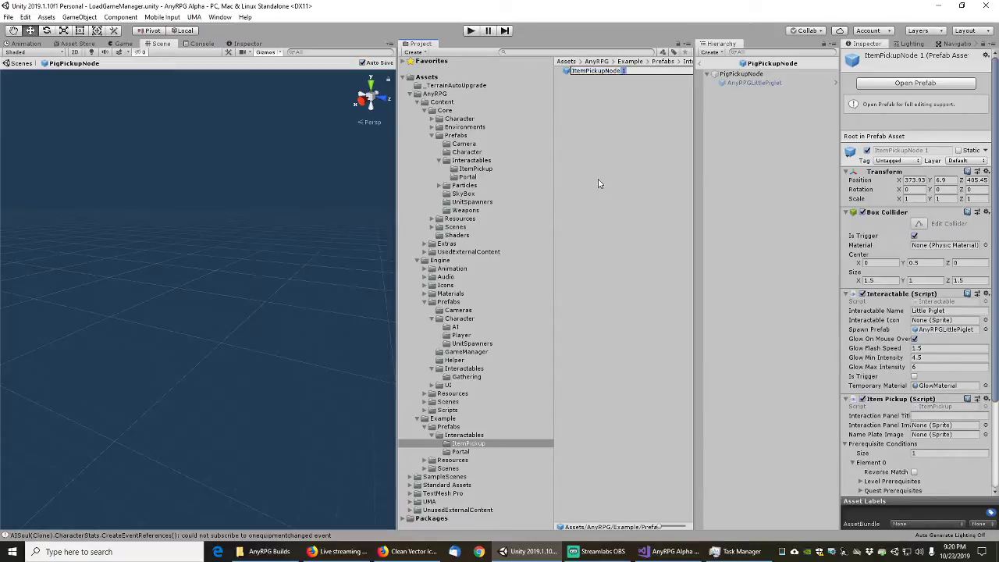
type("Example")
key("Return")
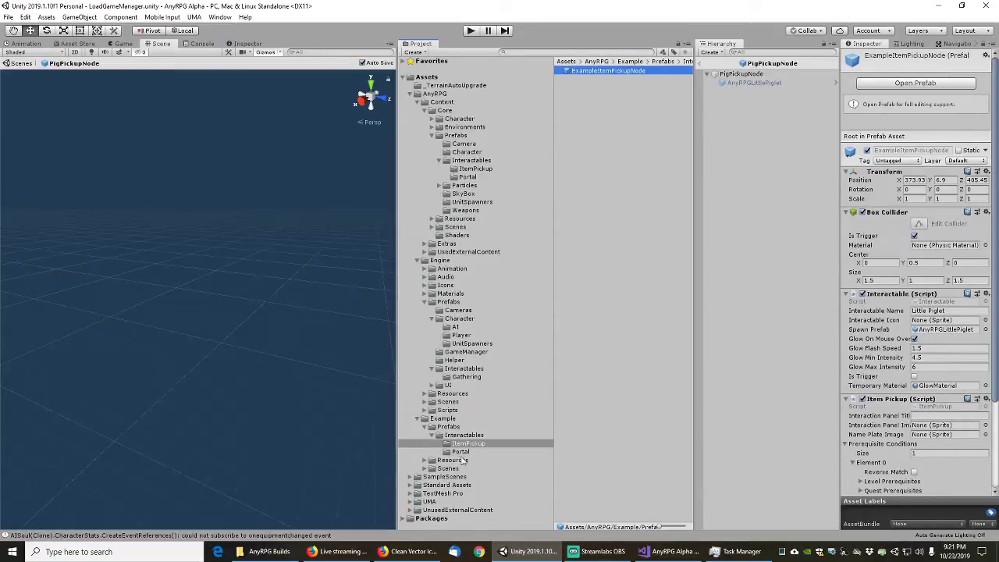
- Rename PortalInteractablePrefab in the Example Portal folder as ExamplePortalInteractablePrefab
left_click(461, 453)
left_click(597, 71)
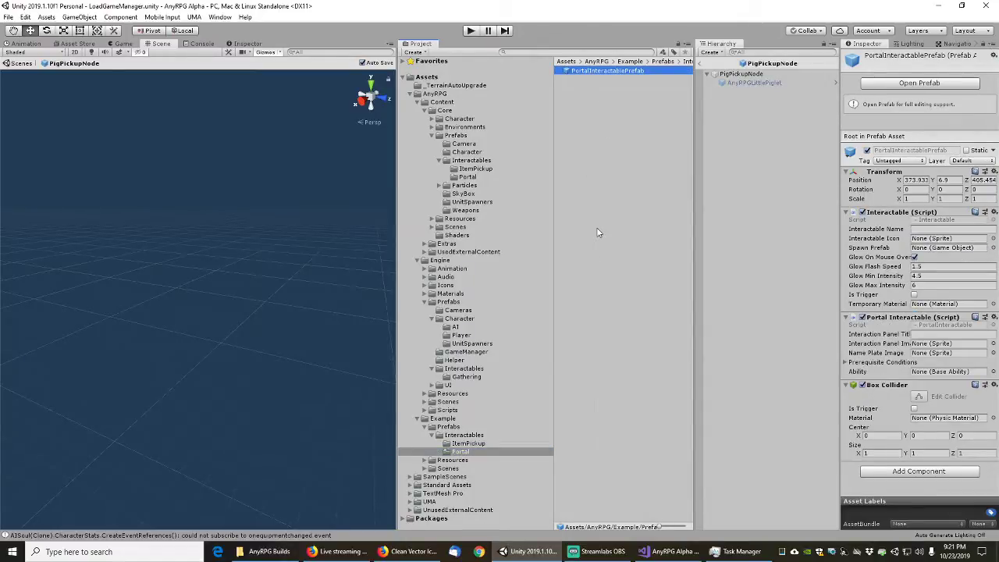
key("F2")
key("Home")
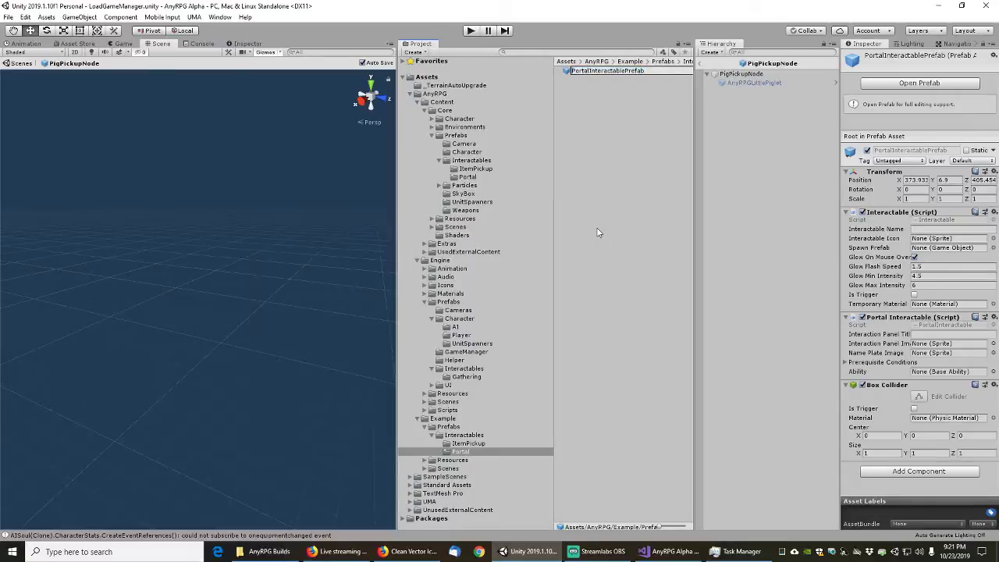
type("Example")
key("Return")
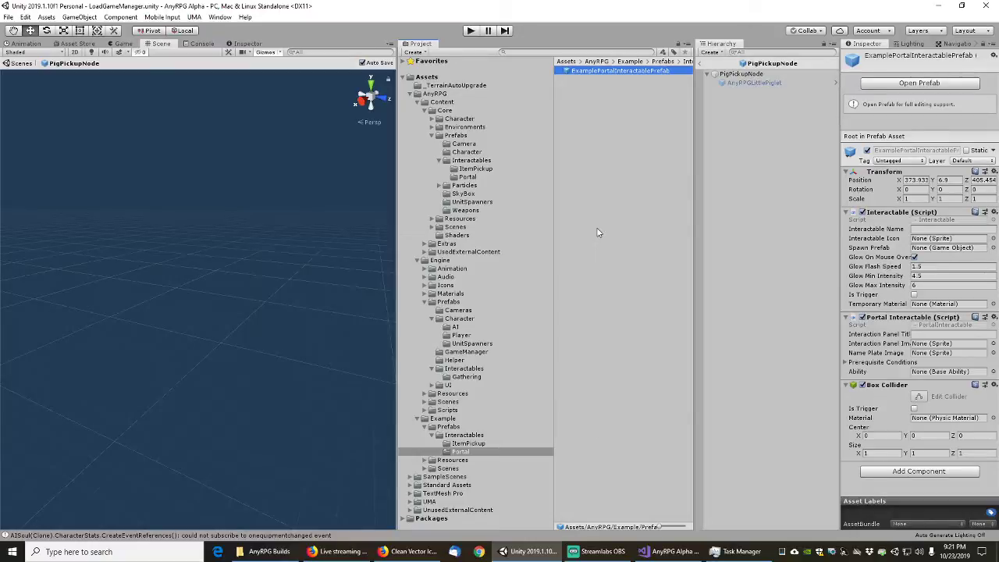
- Set ExampleItemPickupNode's trade skill prerequisites size to 0 and clear its item name
left_click(477, 443)
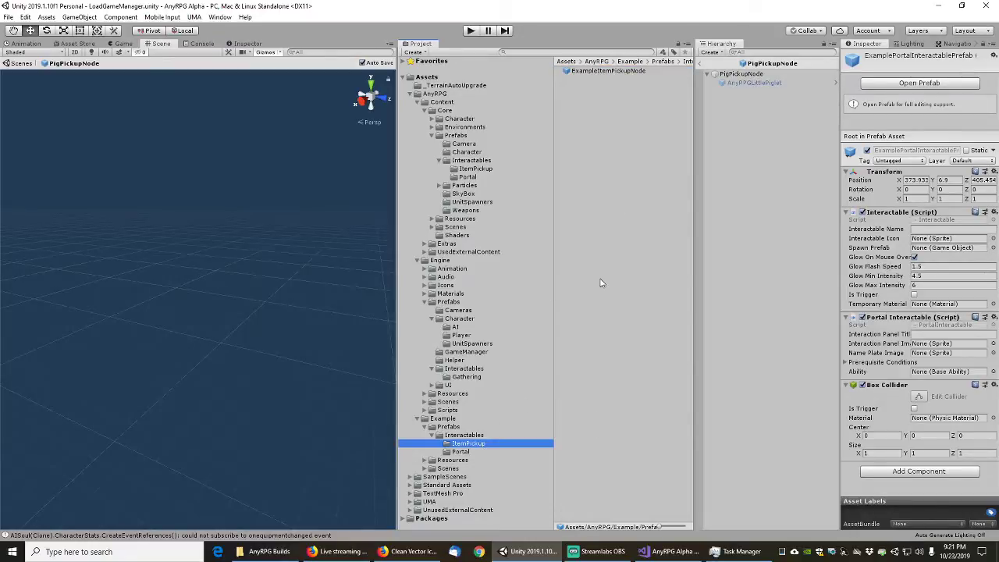
left_click(601, 71)
scroll(887, 445, "down", 3)
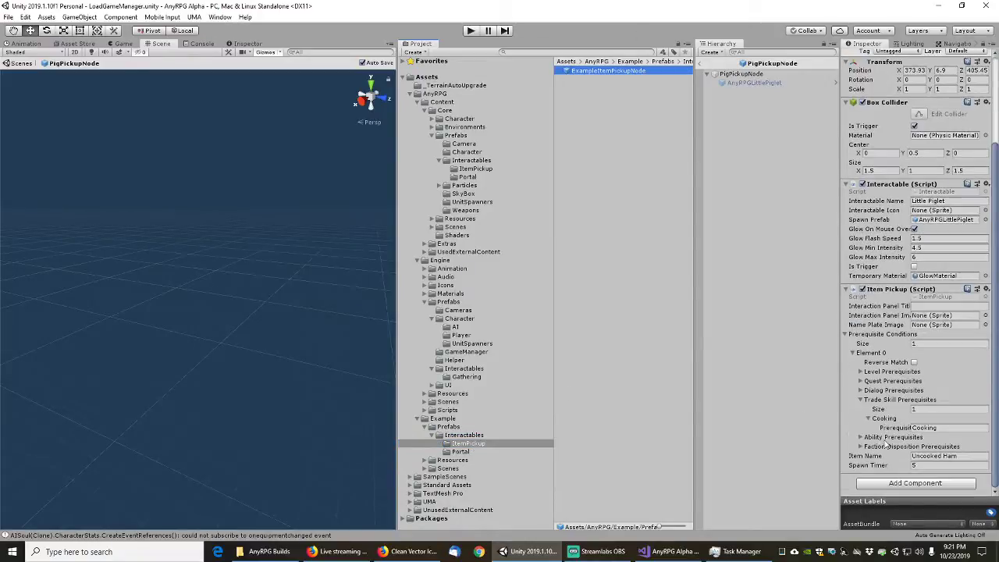
left_click(924, 410)
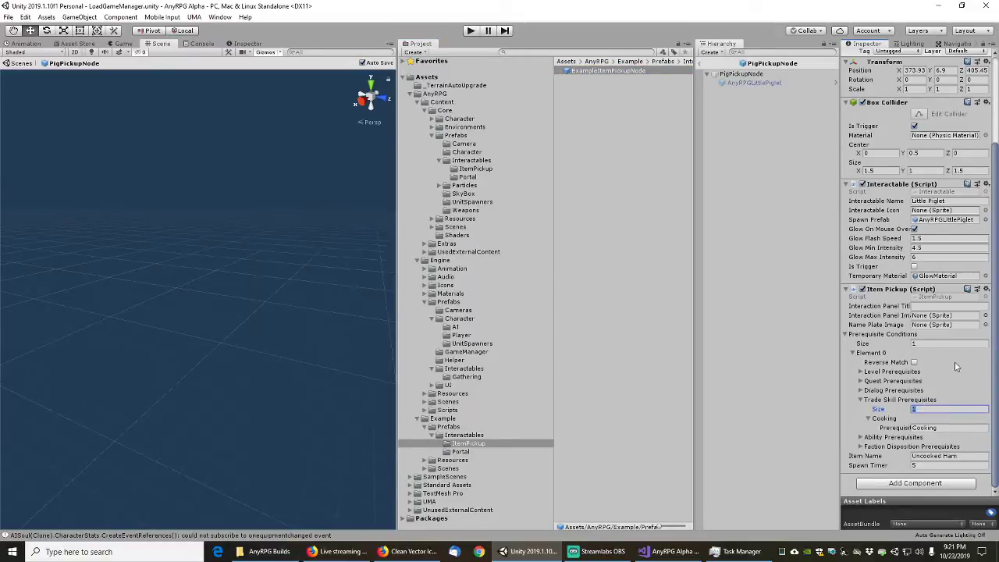
type("0")
key("Return")
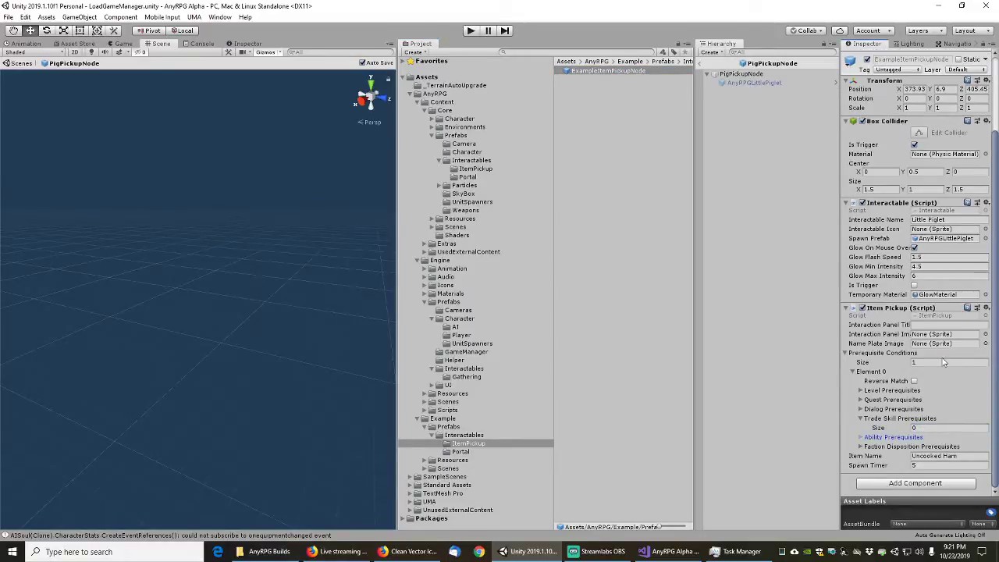
left_click(960, 455)
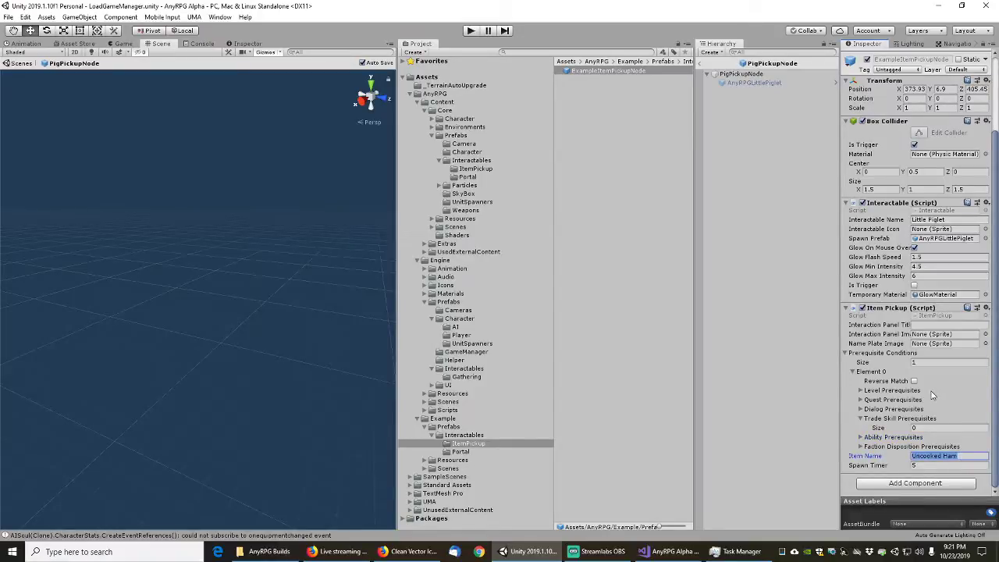
key("Delete")
key("Tab")
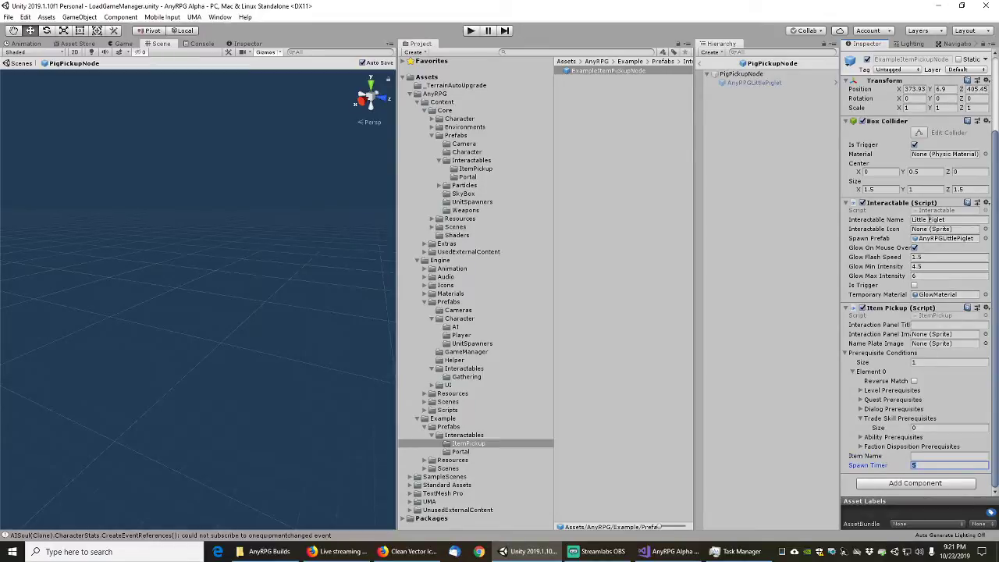
- Set ExampleItemPickupNode's interactable name to Example Item Pickup and its spawn prefab to None
left_click(936, 220)
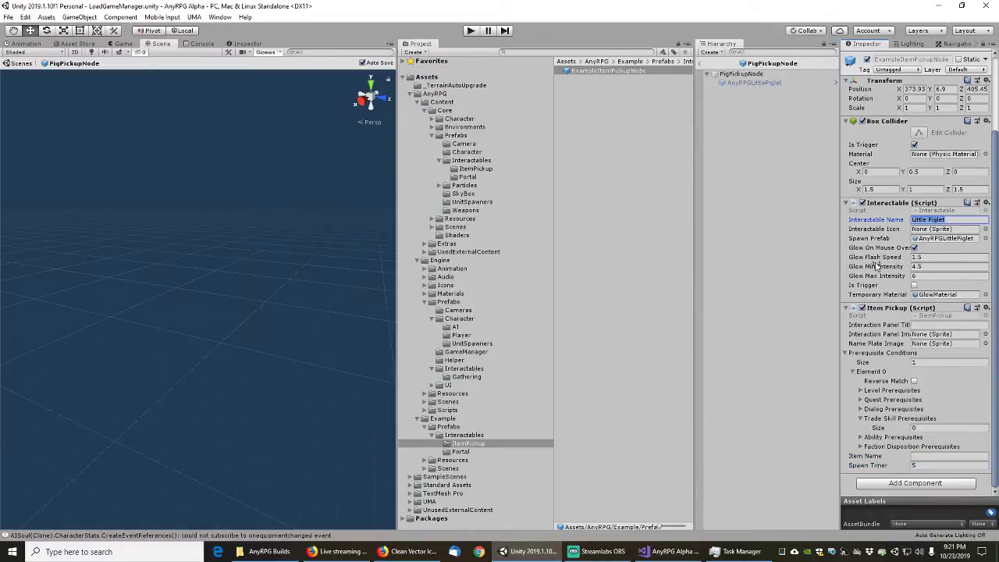
type("Example Item Pickup")
left_click(985, 238)
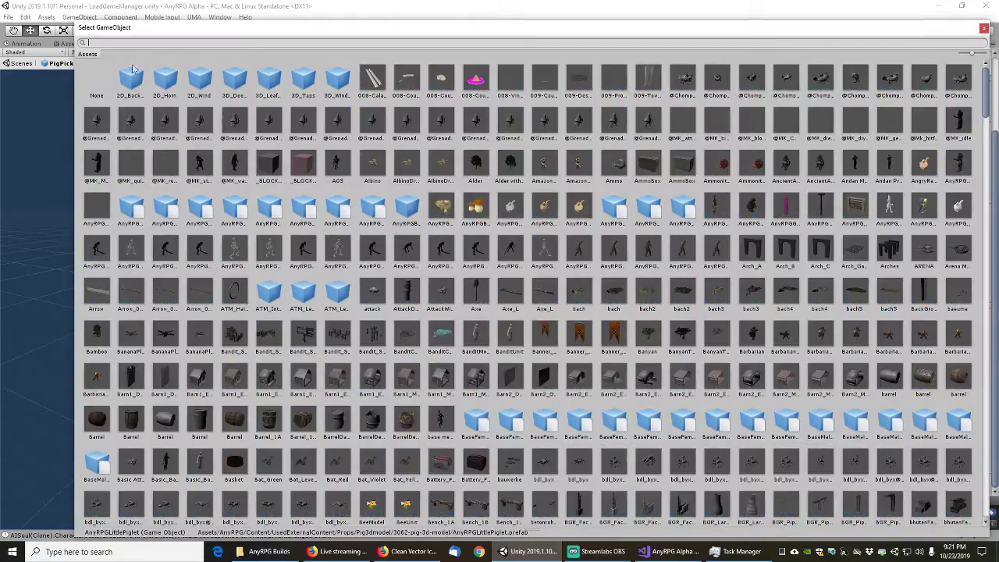
double_click(94, 77)
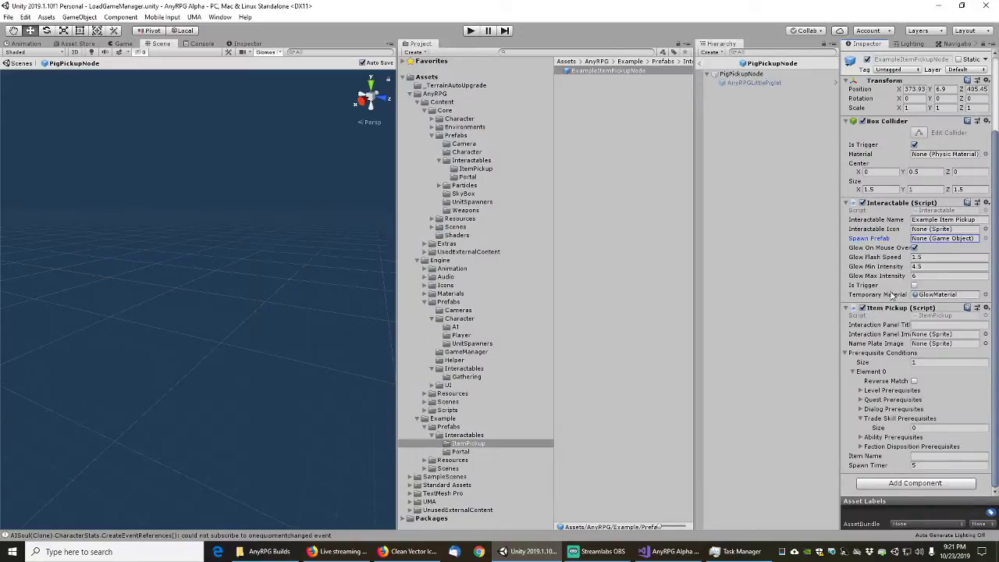
- Locate the GlowMaterial asset, and open CraftingNodeInteractablePrefab from the Engine Gathering folder to examine its components
left_click(937, 295)
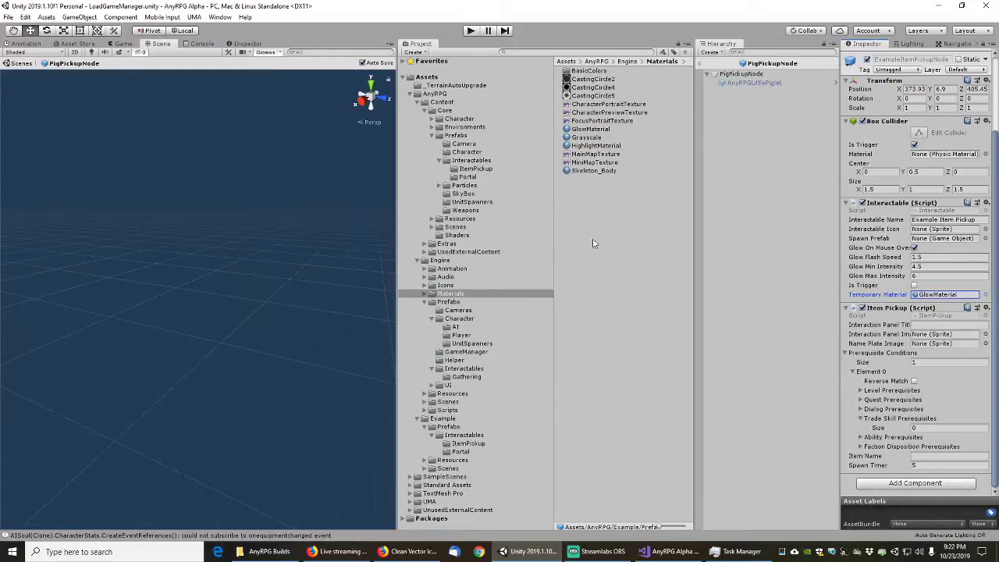
left_click(467, 377)
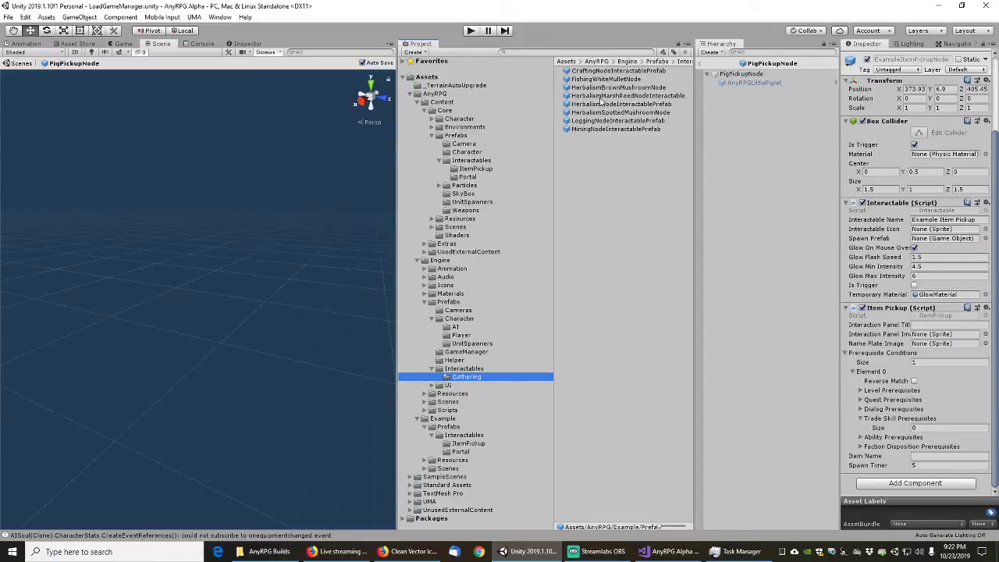
left_click(608, 71)
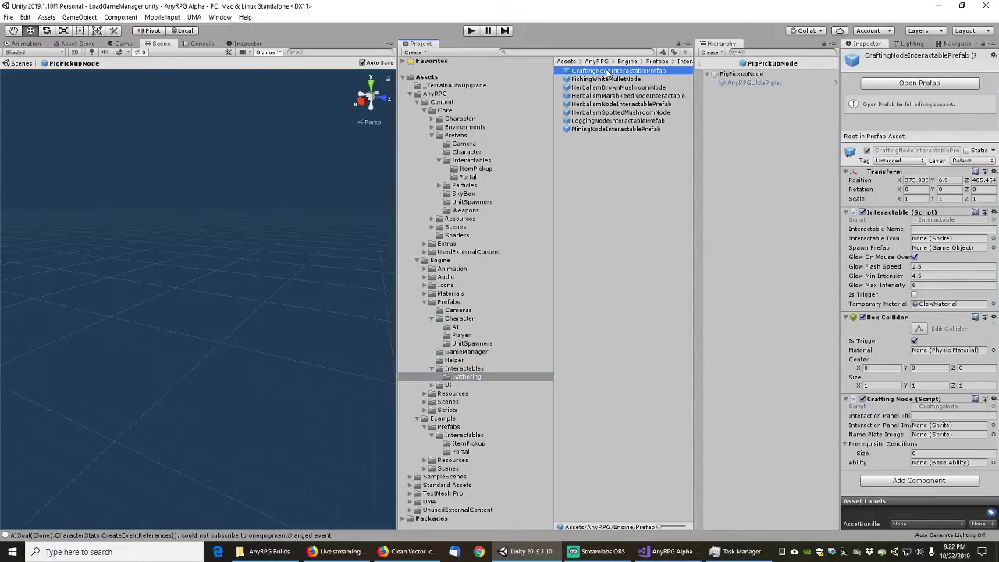
double_click(608, 71)
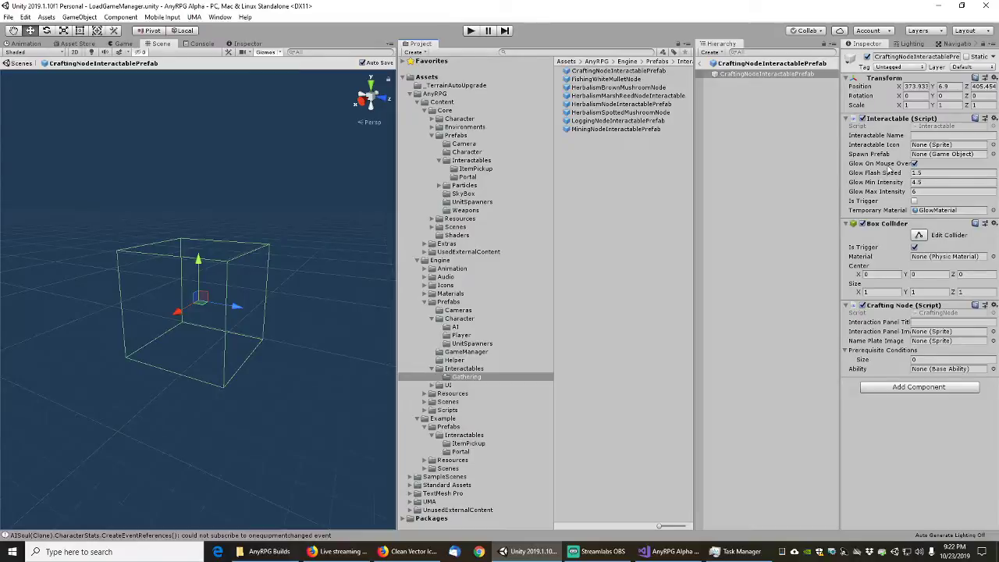
left_click(614, 71)
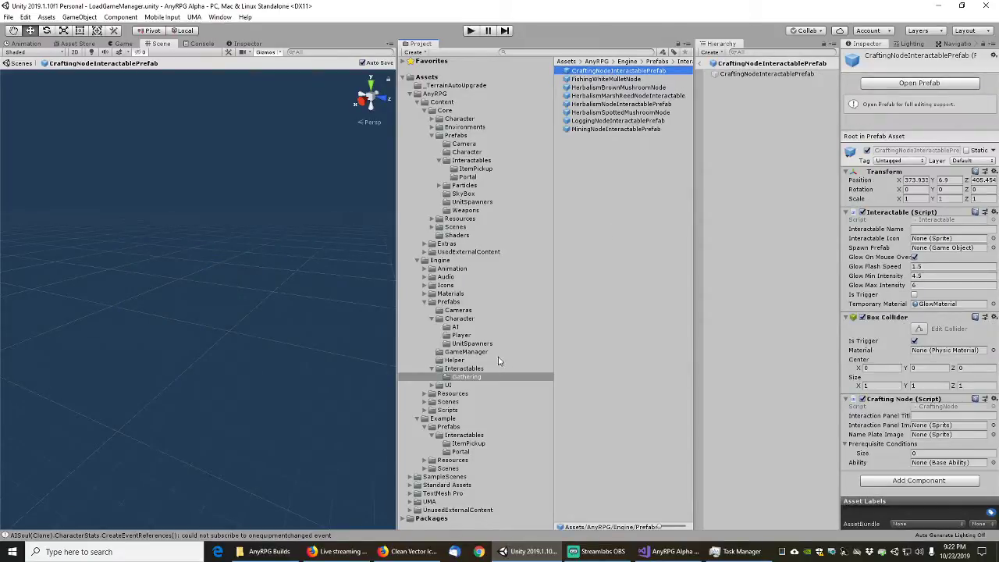
- Create a folder named Crafting inside the Example Prefabs Interactables folder
left_click(465, 370)
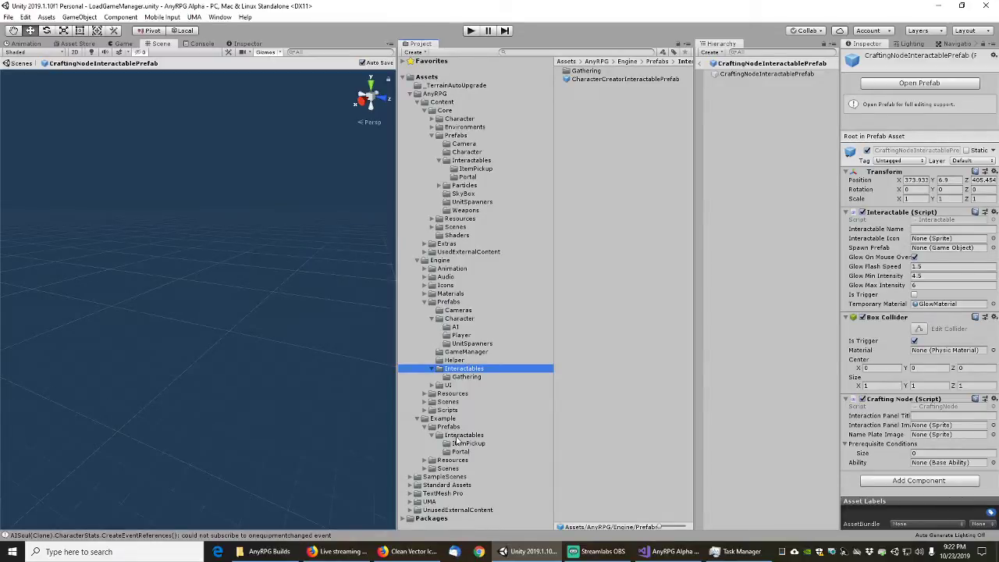
left_click(458, 437)
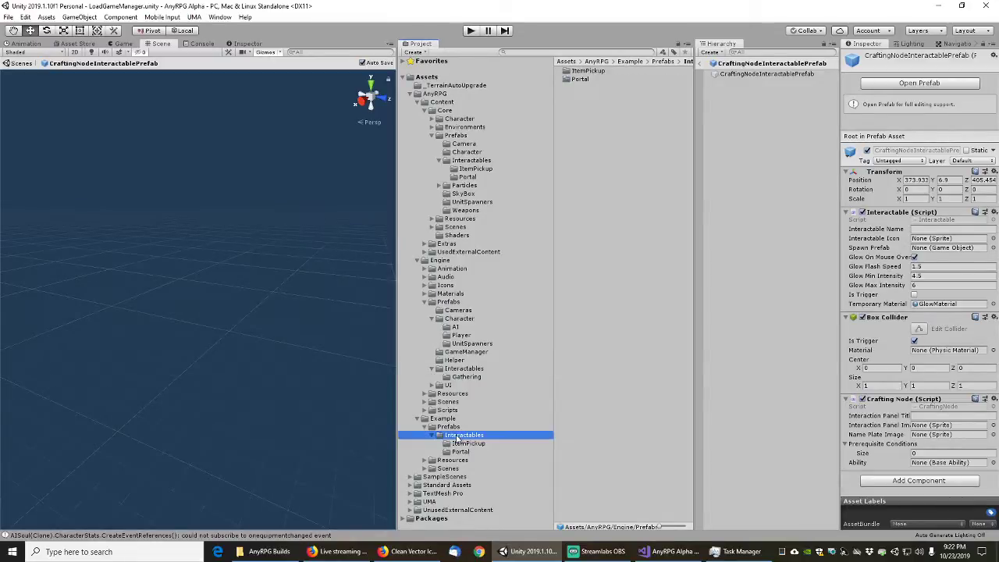
right_click(570, 100)
mouse_move(663, 103)
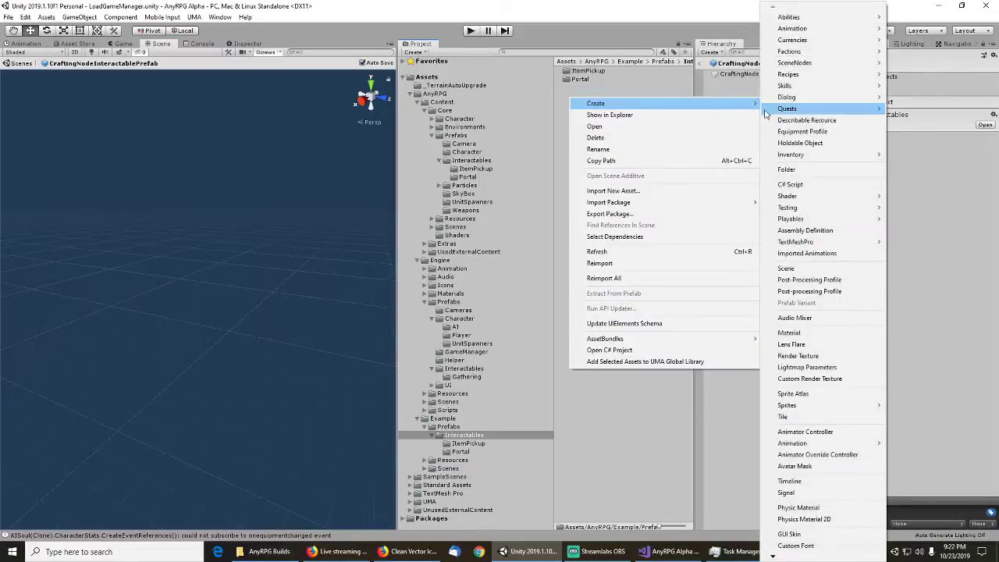
left_click(803, 177)
type("Crafting")
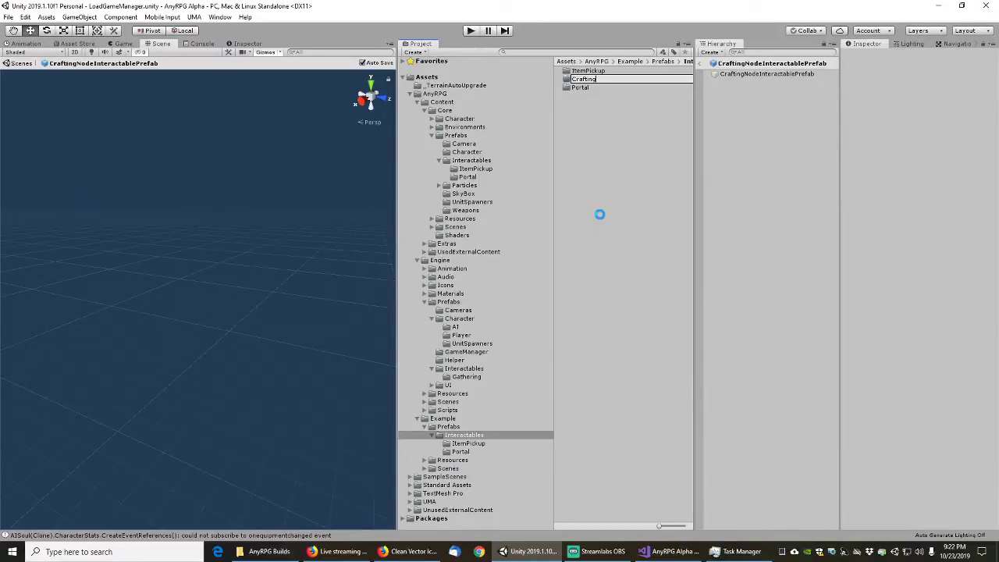
key("Return")
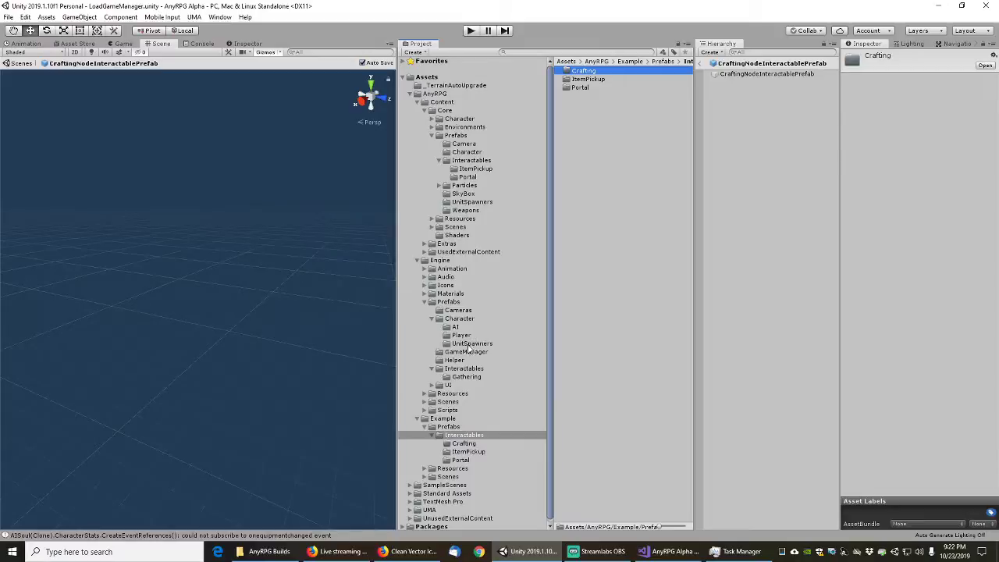
- Move CraftingNodeInteractablePrefab from the Engine Gathering folder into the Example Crafting folder
left_click(470, 368)
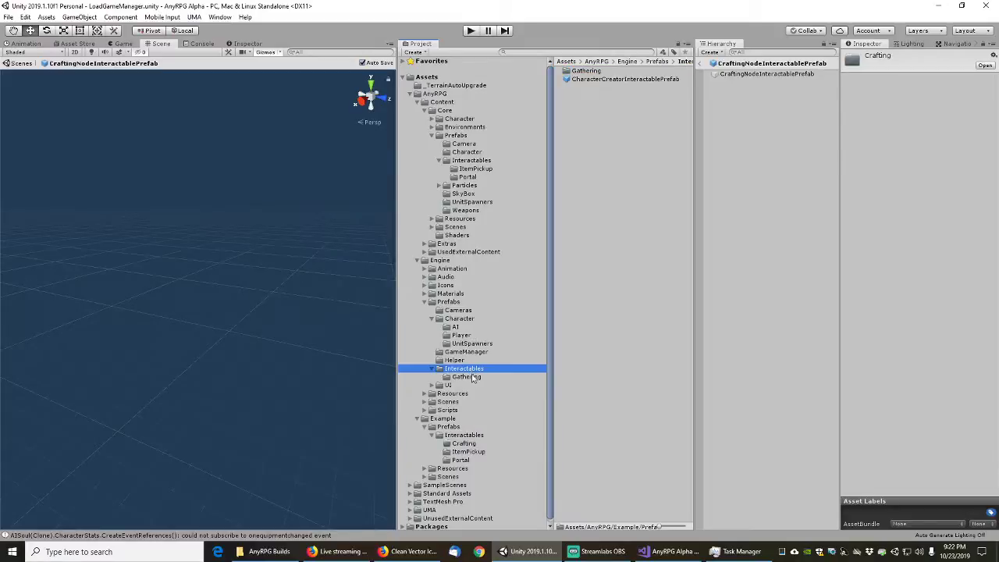
left_click(468, 377)
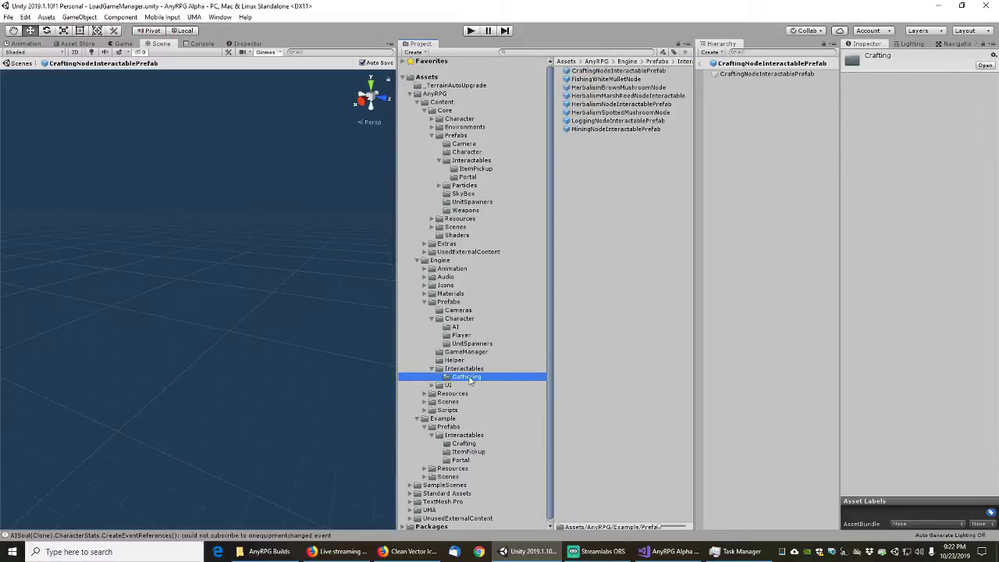
left_click(608, 71)
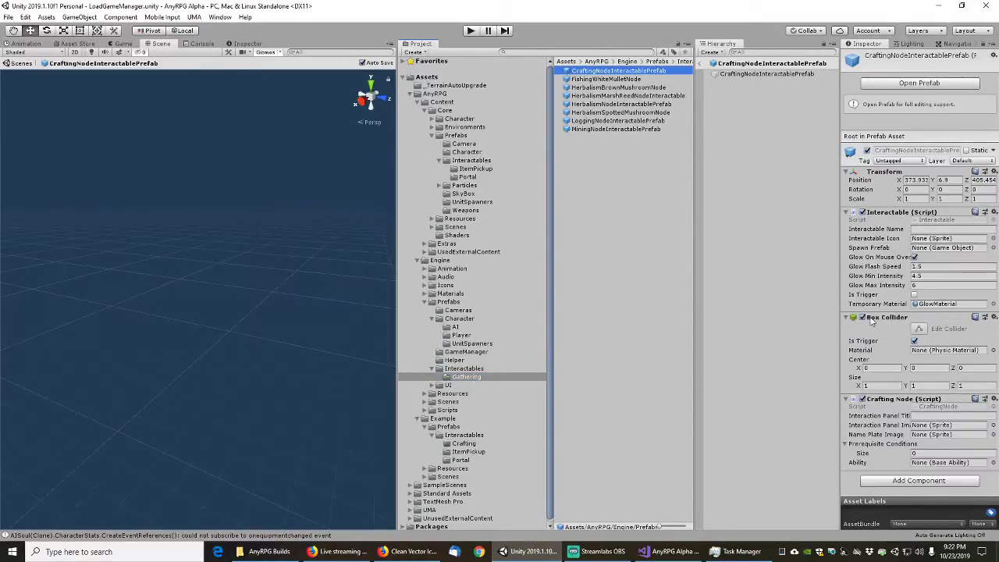
left_click_drag(617, 71, 467, 450)
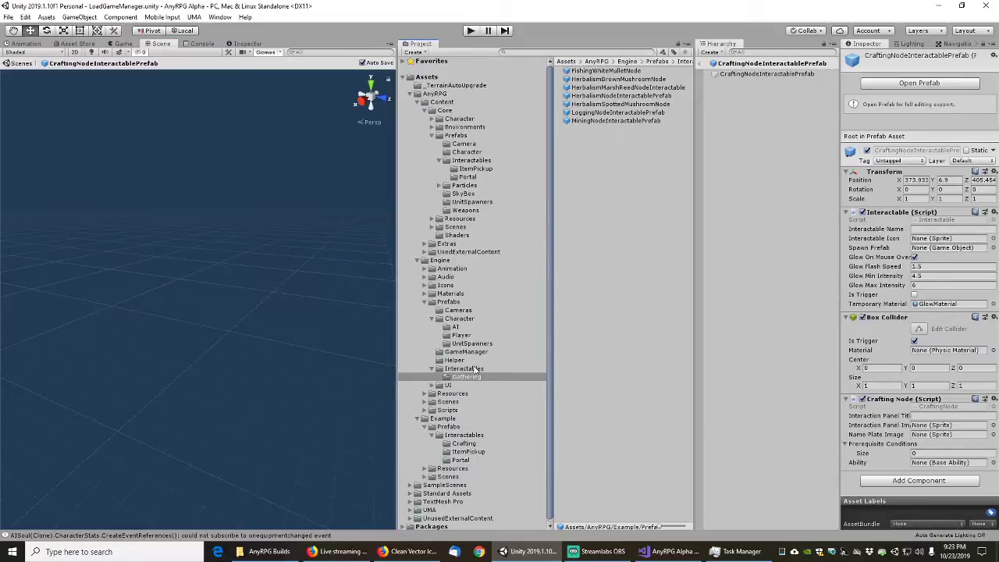
- Create a folder named Gathering inside the Content Core Prefabs Interactables folder
left_click(473, 163)
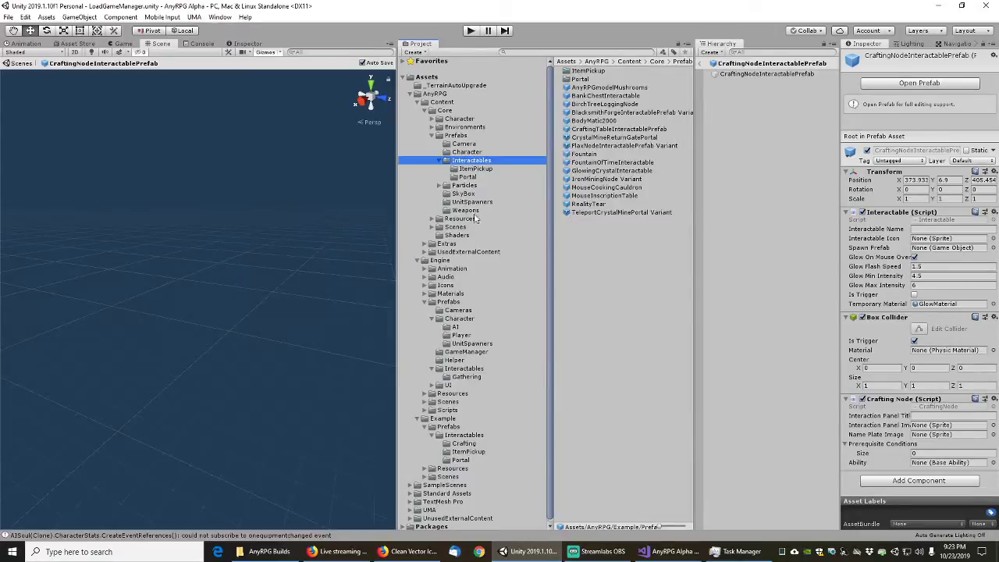
right_click(570, 237)
mouse_move(608, 244)
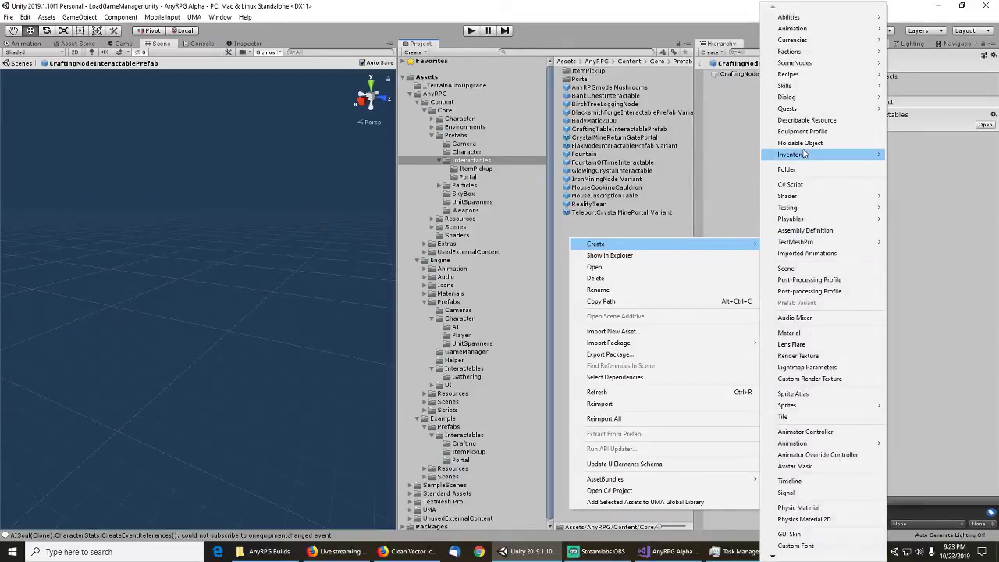
left_click(788, 169)
type("Gat")
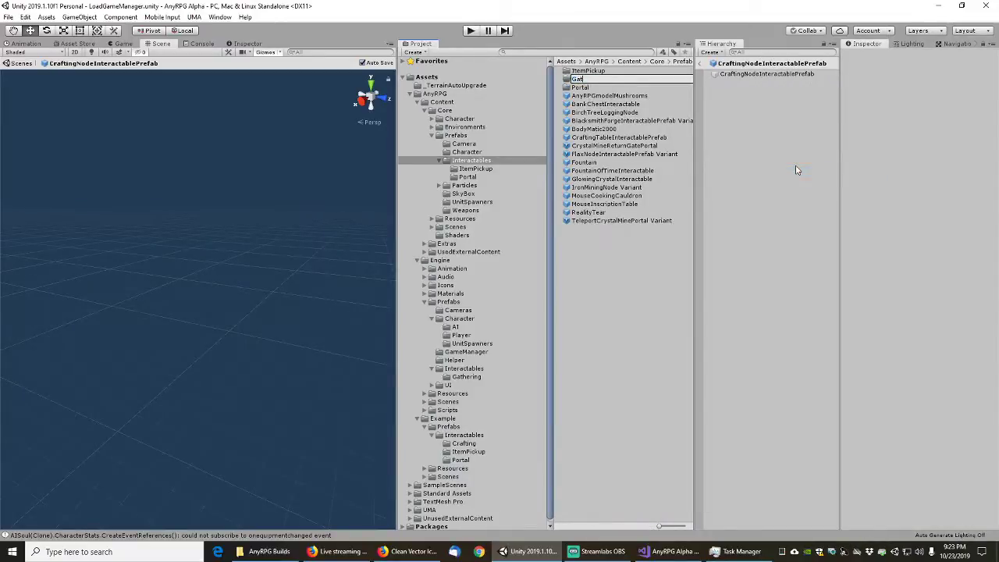
type("hering")
key("Return")
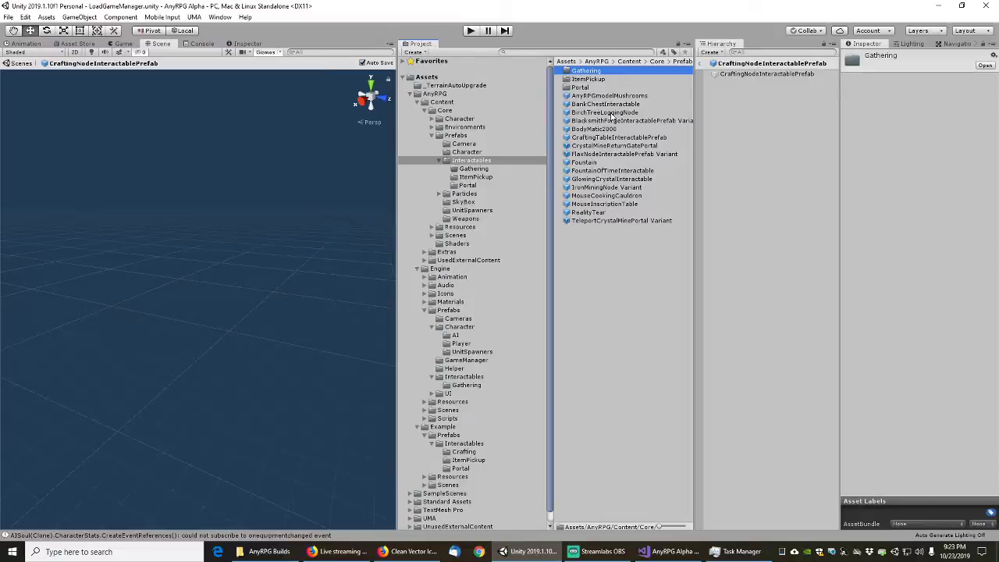
- Open BirchTreeLoggingNode to check its components, and move it into the Content Gathering folder
left_click(605, 112)
double_click(613, 114)
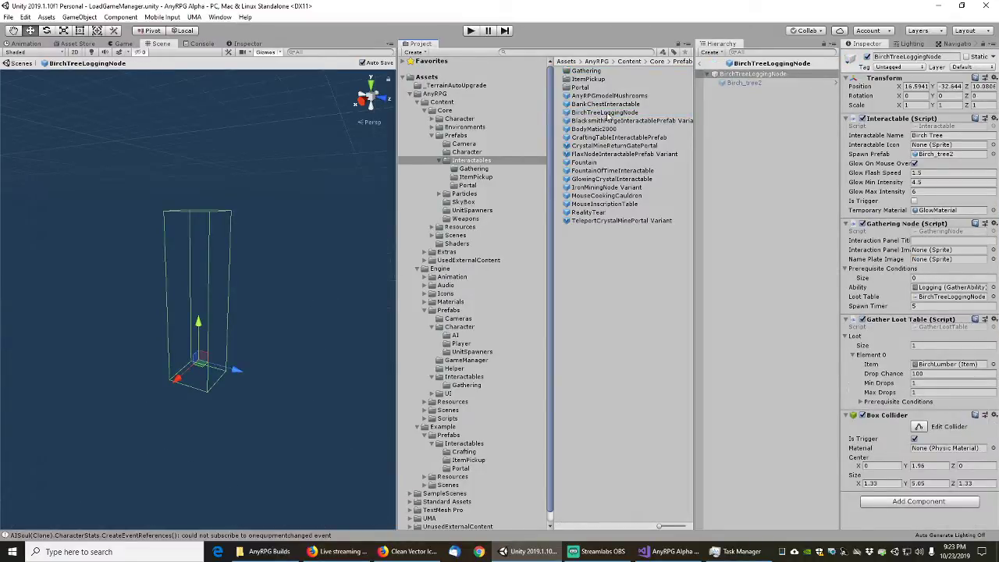
left_click_drag(608, 116, 590, 72)
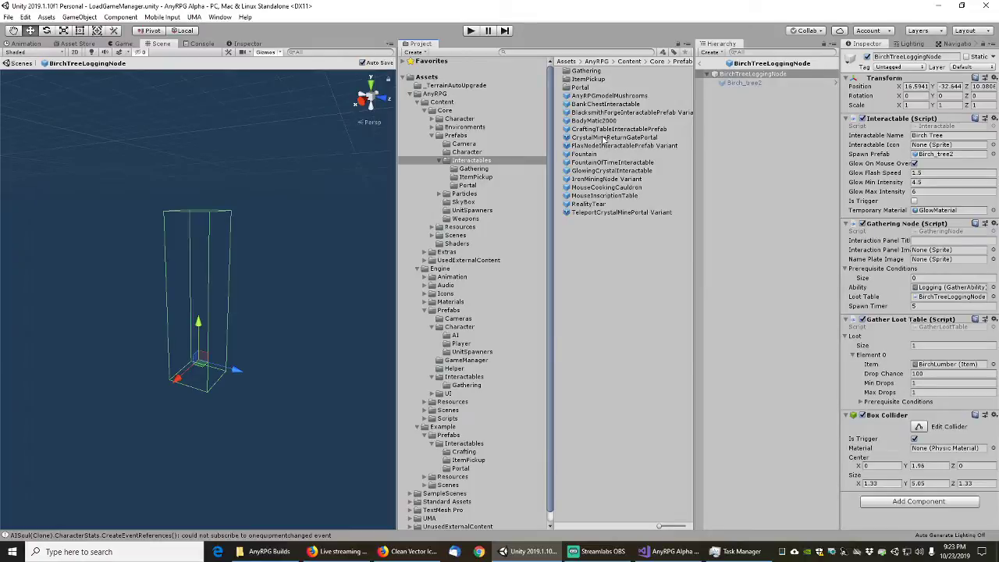
- Move CrystalMineReturnGatePortal into the Content Portal folder, and FlaxNodeInteractablePrefab Variant and IronMiningNode Variant into Gathering
left_click_drag(603, 139, 584, 89)
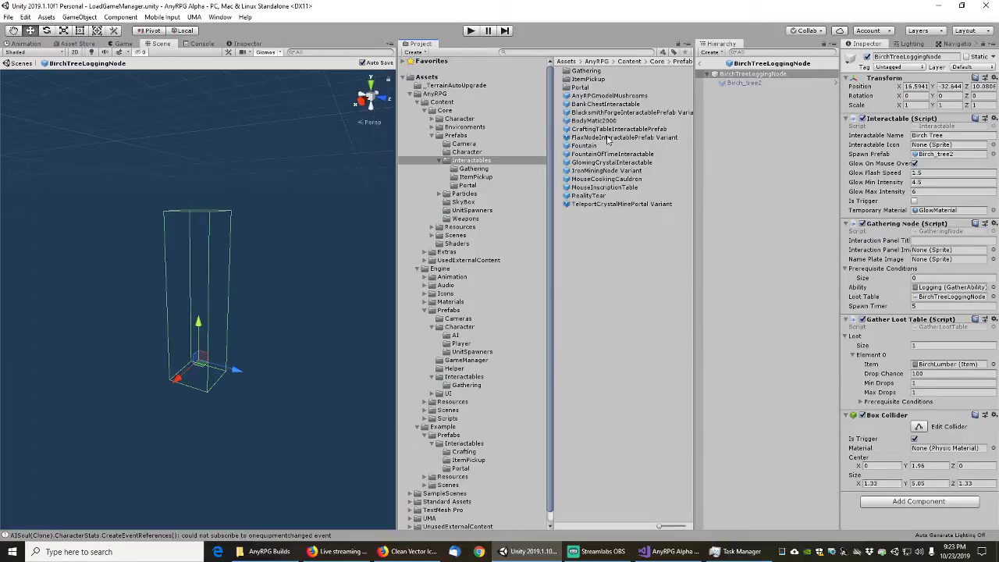
left_click_drag(607, 138, 590, 75)
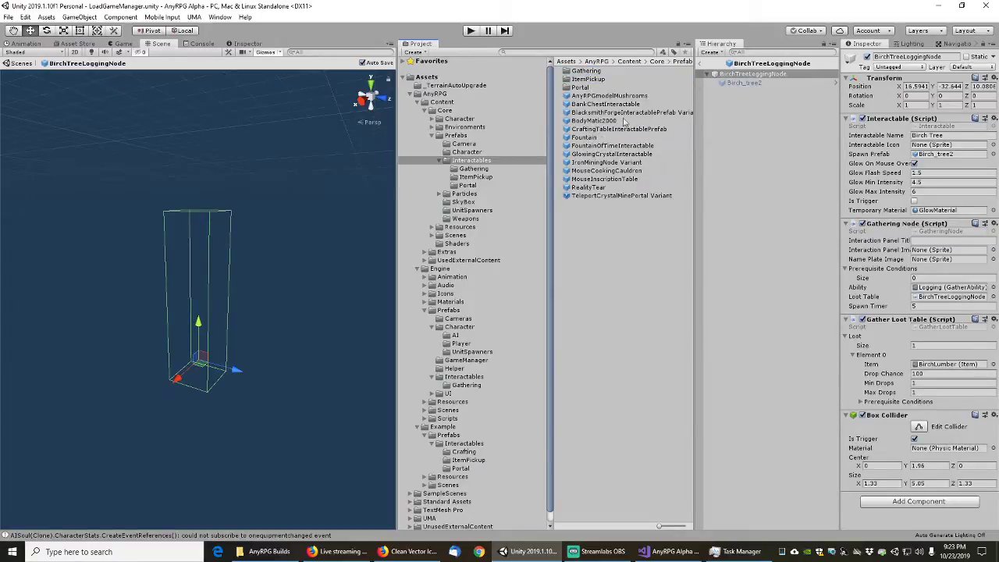
left_click(597, 165)
left_click_drag(597, 164, 584, 128)
left_click_drag(592, 81, 587, 76)
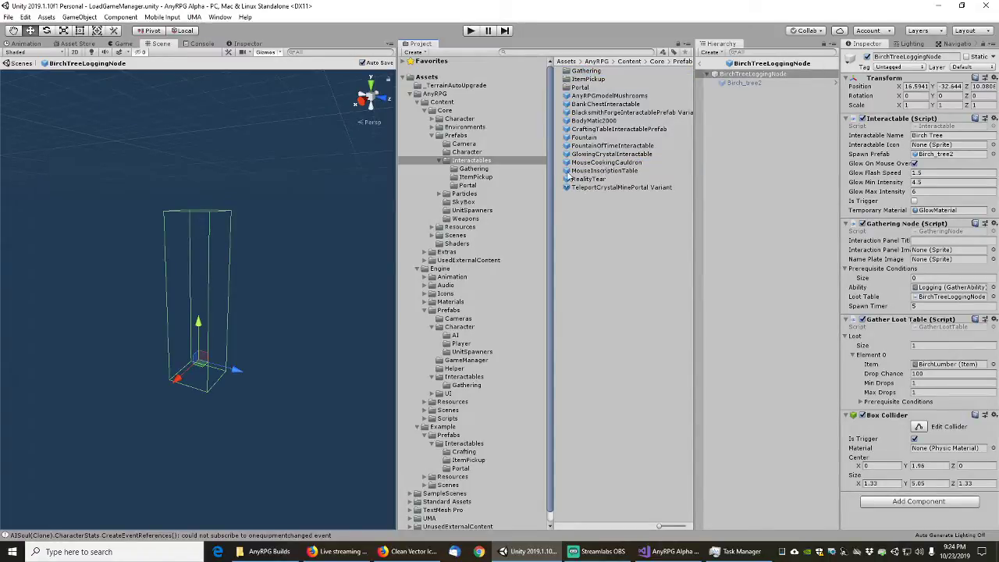
- Create a folder named Crafting inside the Content Core Prefabs Interactables folder
right_click(574, 217)
mouse_move(612, 228)
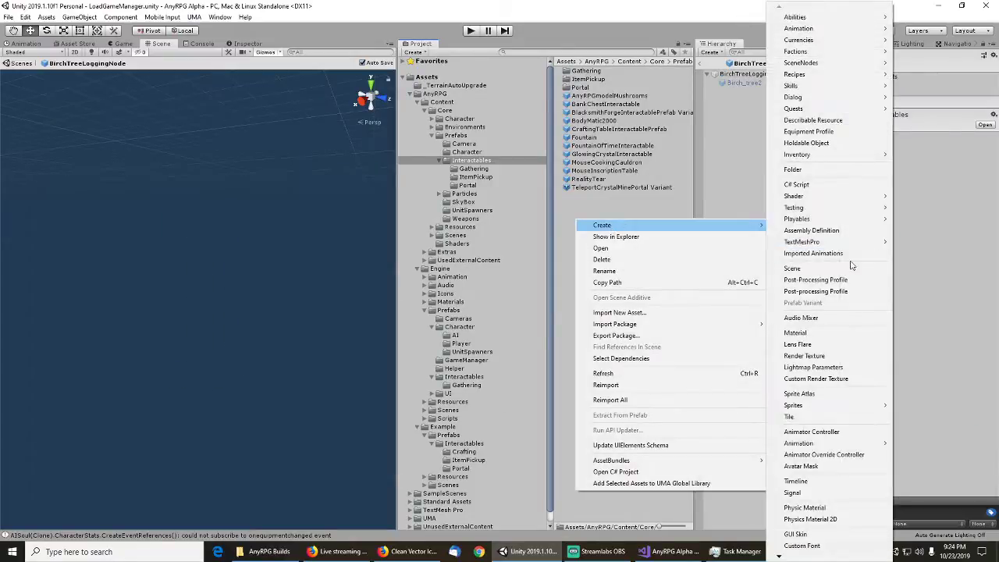
left_click(816, 169)
type("Cr")
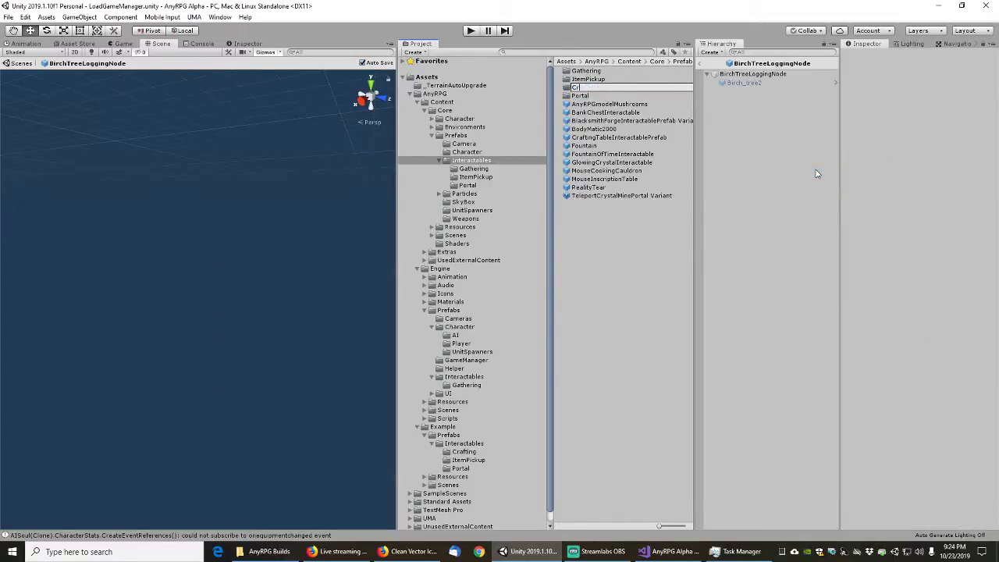
type("afting")
key("Return")
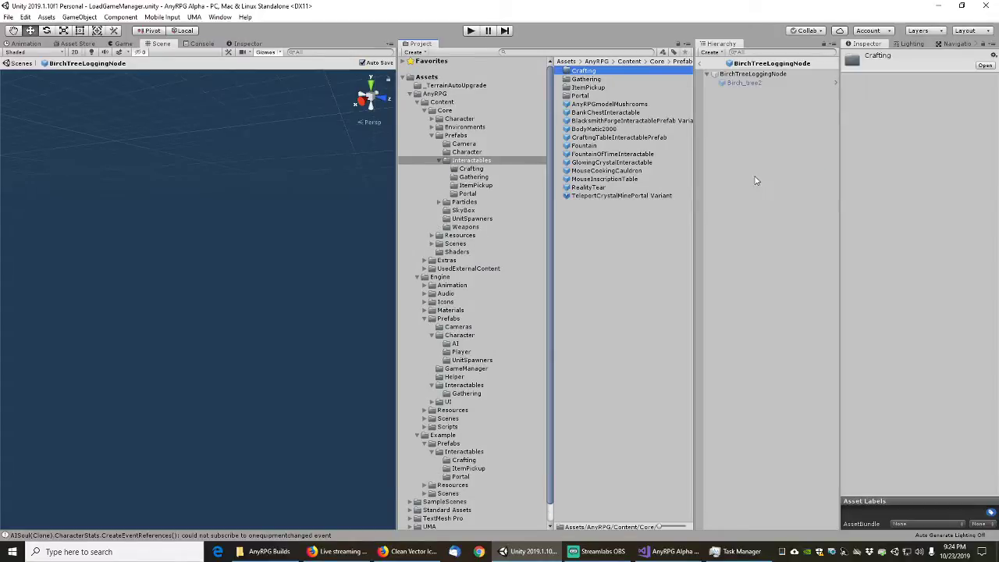
- Move MouseInscriptionTable and MouseCookingCauldron into the Content Crafting folder, and TeleportCrystalMinePortal Variant into Portal
left_click_drag(594, 180, 586, 72)
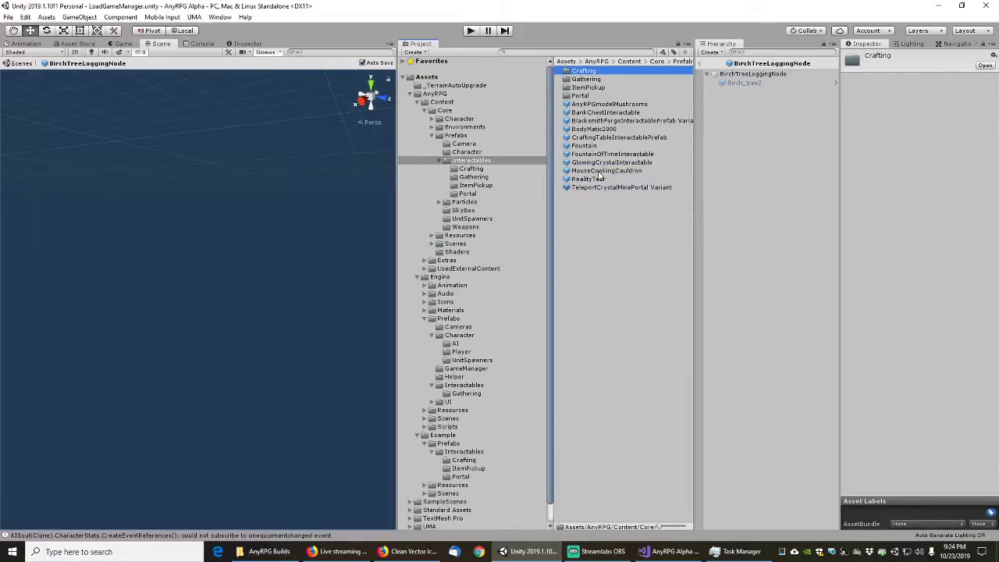
left_click(603, 171)
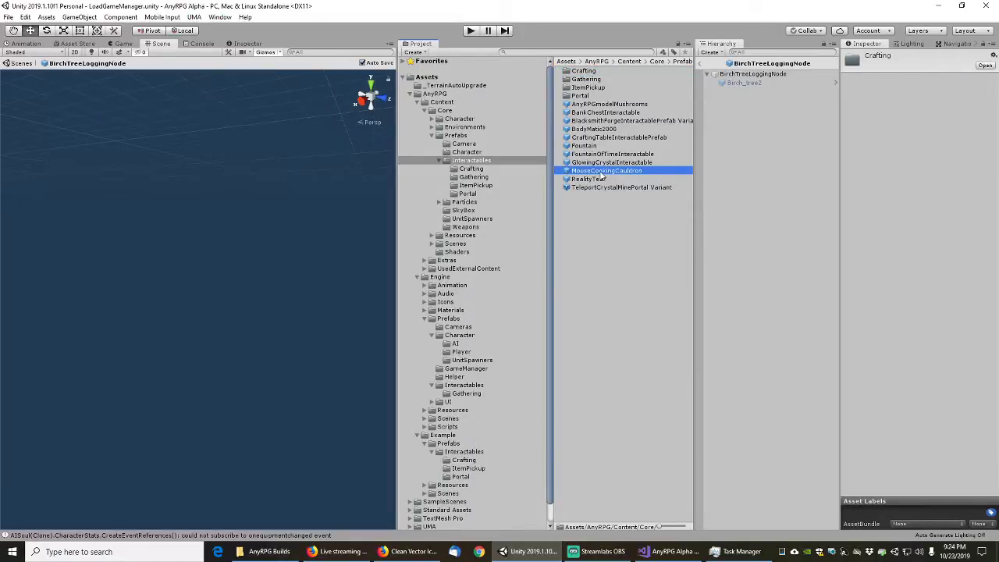
left_click_drag(602, 178, 585, 71)
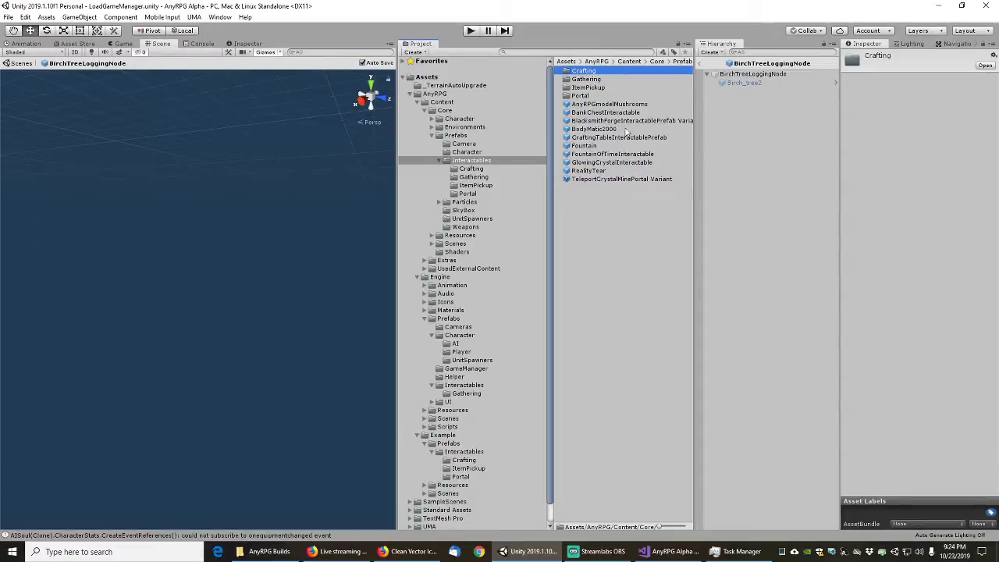
left_click(601, 179)
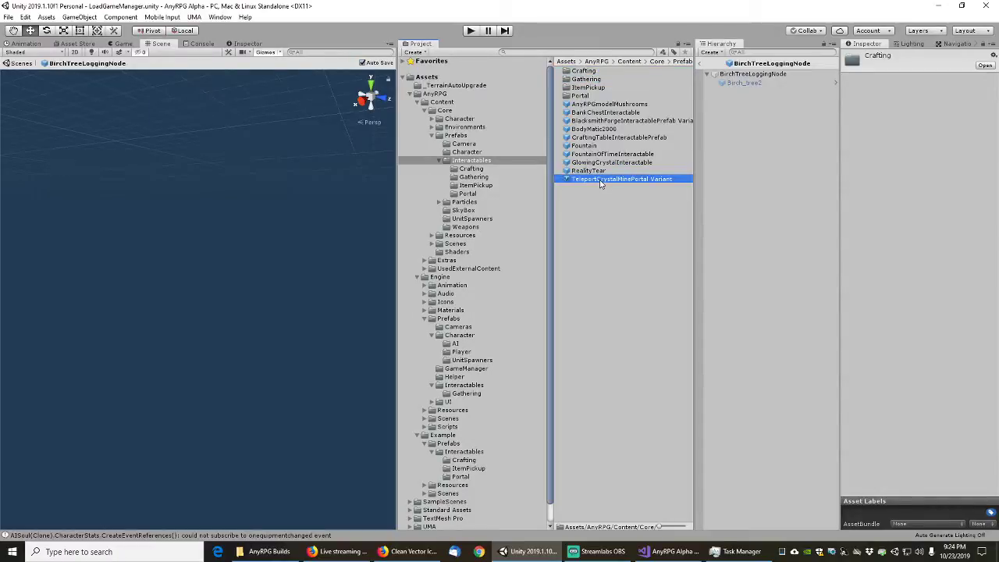
left_click_drag(601, 182, 584, 99)
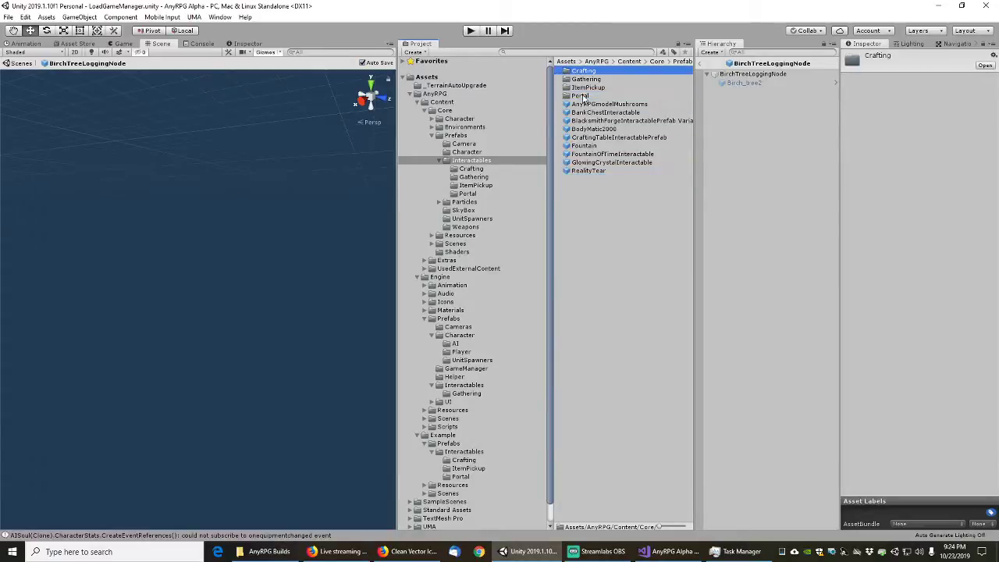
- Examine the components of GlowingCrystalInteractable, including its quest giver, interactable and inanimate unit scripts
left_click(602, 162)
scroll(880, 307, "down", 5)
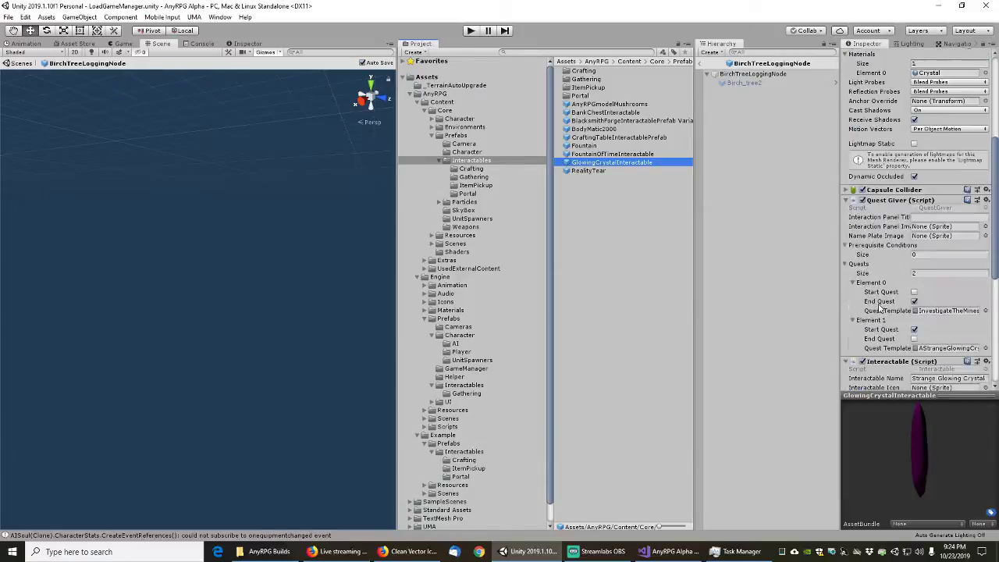
scroll(881, 306, "down", 3)
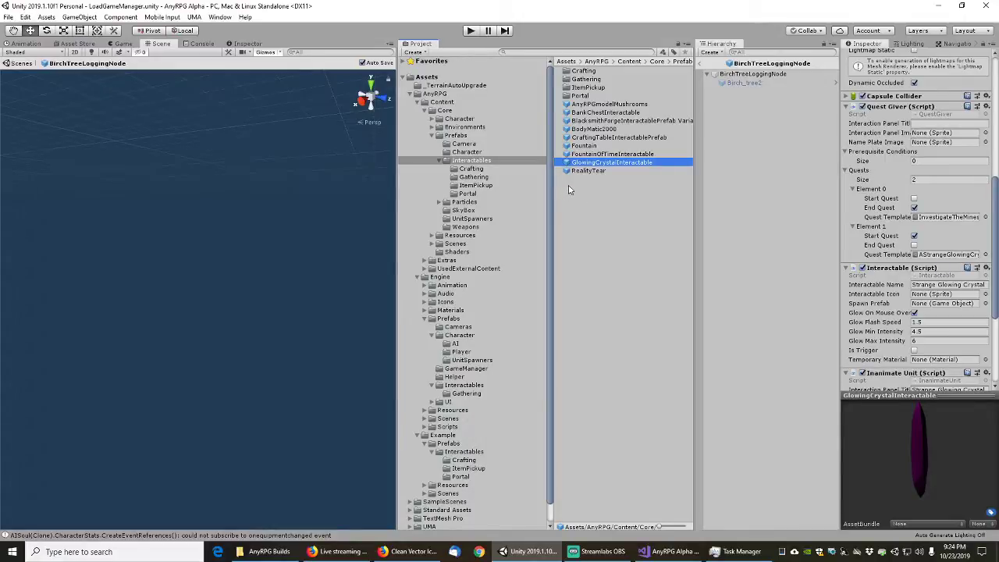
scroll(887, 291, "down", 5)
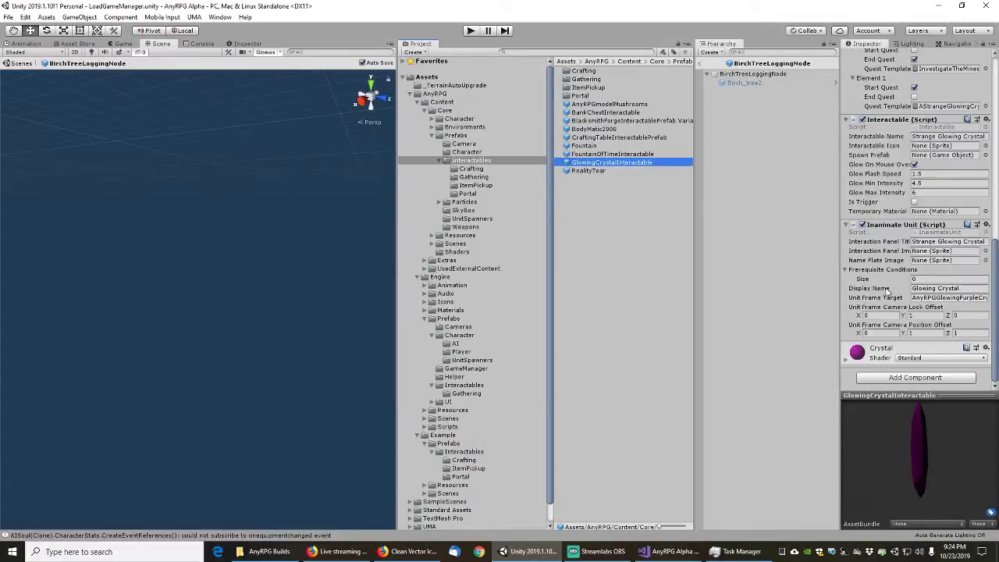
scroll(887, 291, "up", 6)
scroll(887, 290, "down", 6)
scroll(887, 290, "up", 6)
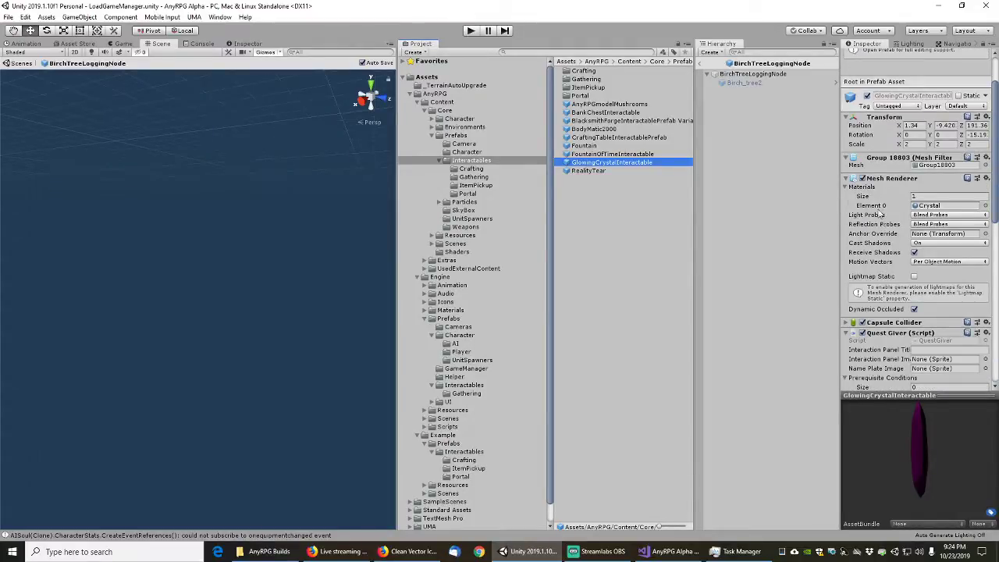
- Create a folder named QuestGiver inside the Content Core Prefabs Interactables folder
right_click(567, 196)
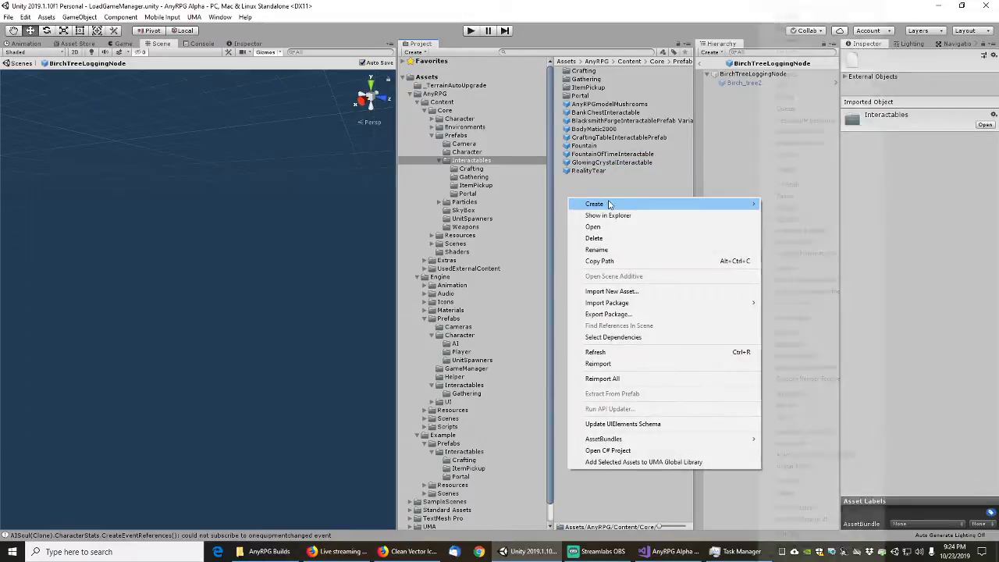
mouse_move(595, 204)
left_click(785, 169)
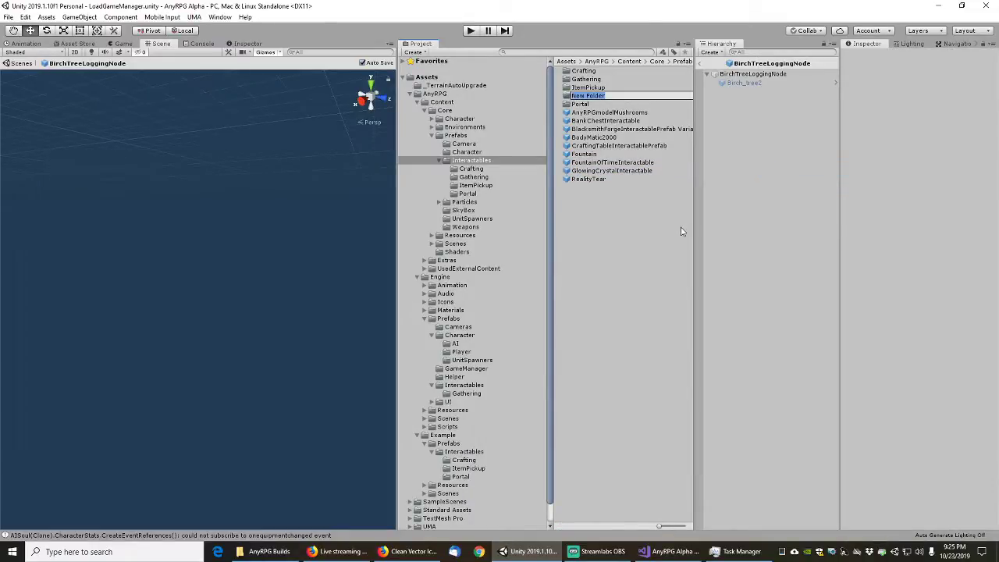
type("QuestGiver")
key("Return")
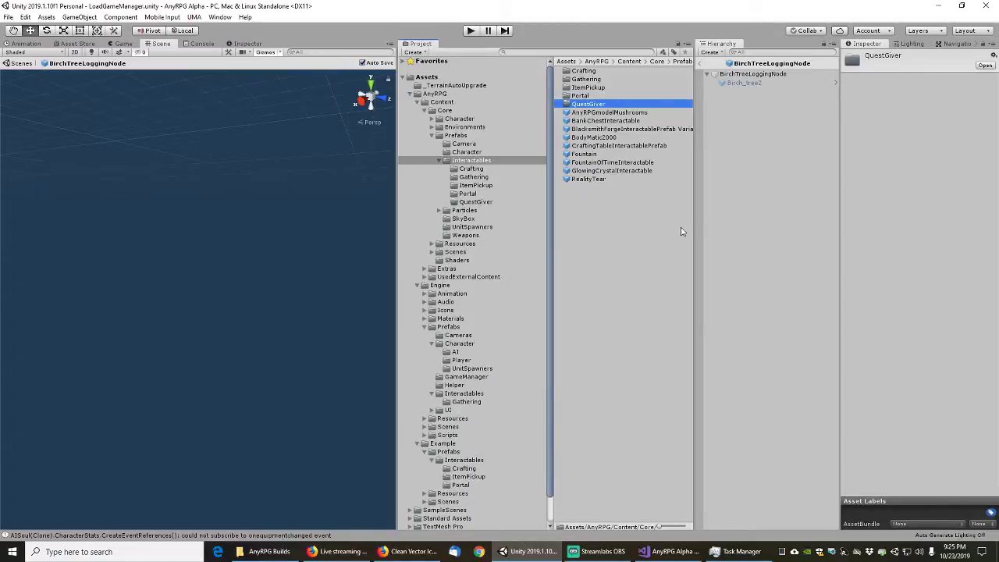
- Examine the quest giver, inanimate unit and cut scene components of the FountainOfTimeInteractable prefab
left_click(595, 163)
scroll(878, 320, "down", 5)
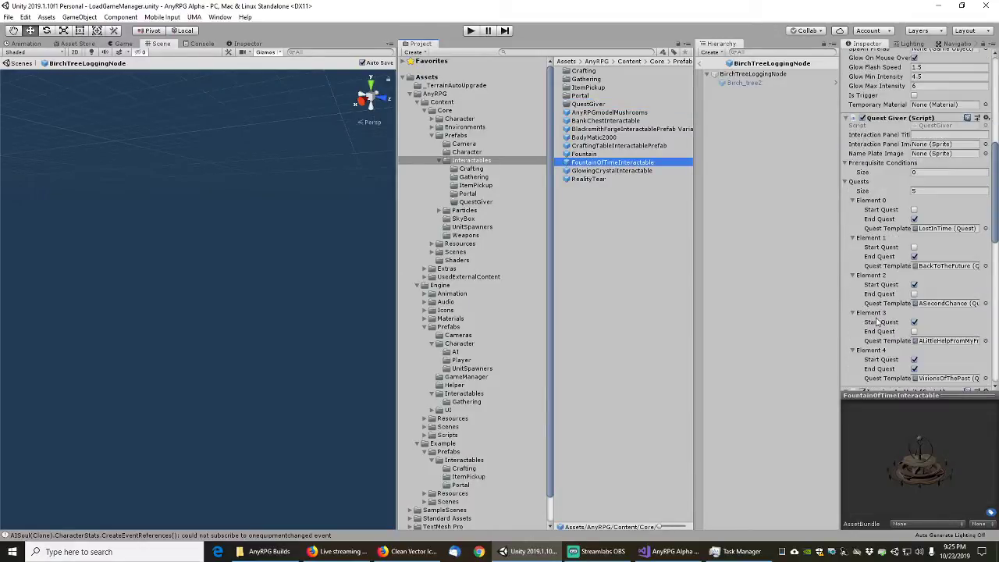
scroll(879, 287, "down", 6)
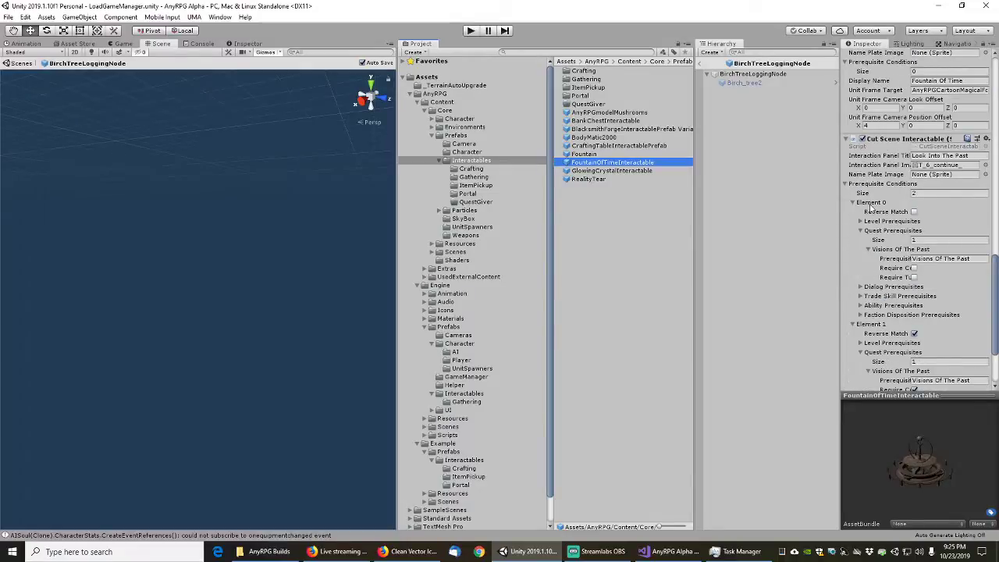
scroll(872, 209, "down", 3)
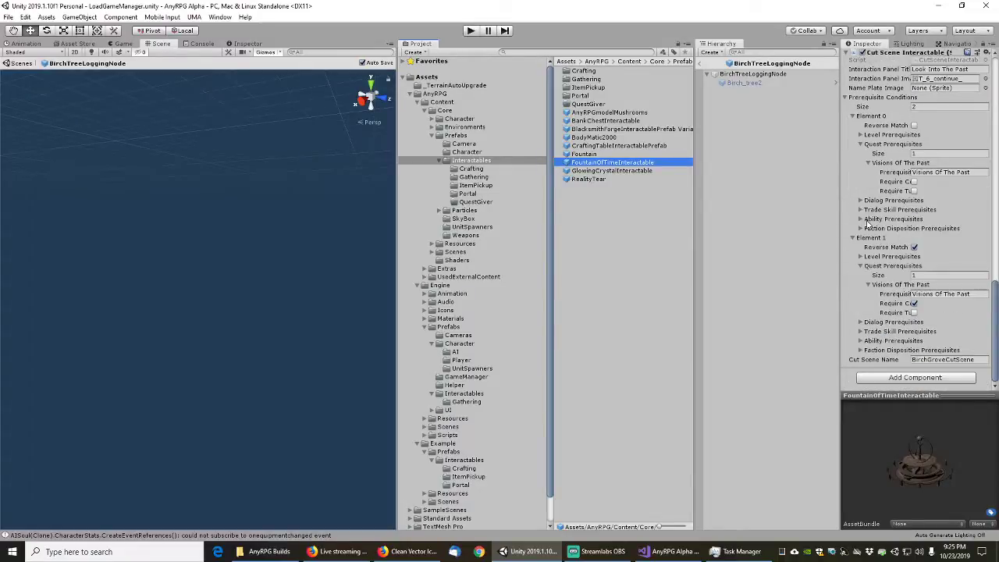
- Review GlowingCrystalInteractable's quest giver settings and move the prefab into the Content QuestGiver folder
left_click(595, 171)
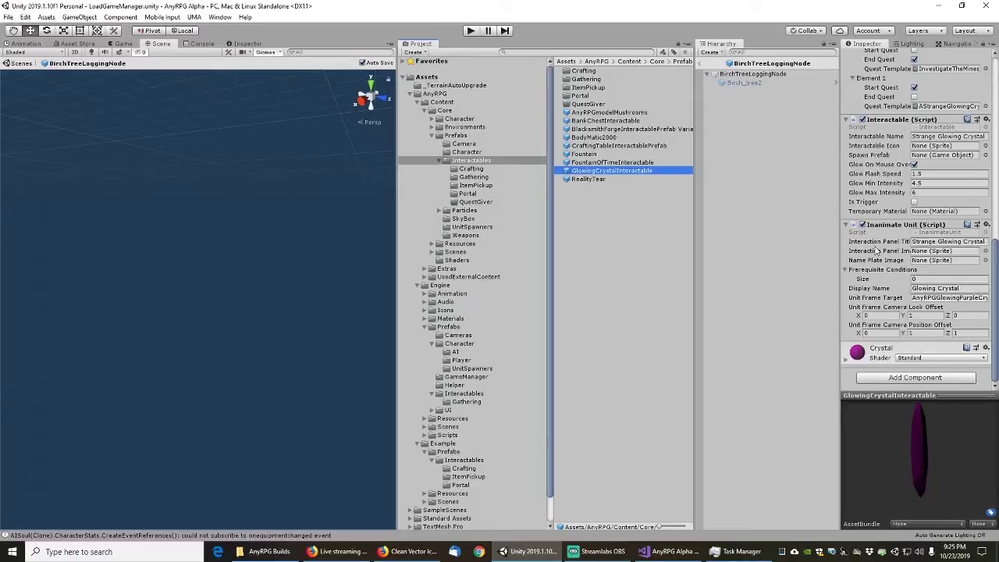
scroll(876, 240, "up", 5)
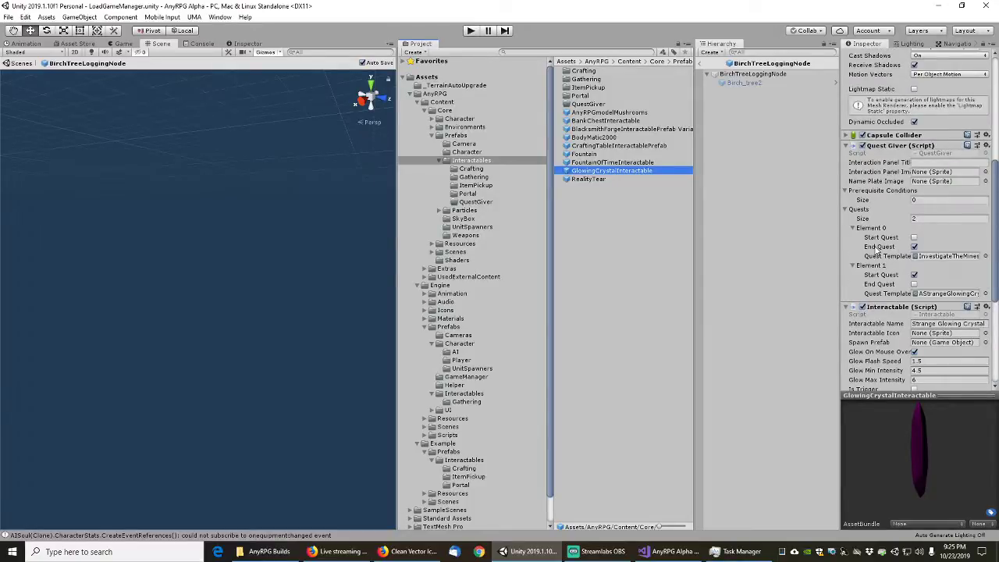
left_click_drag(605, 177, 587, 104)
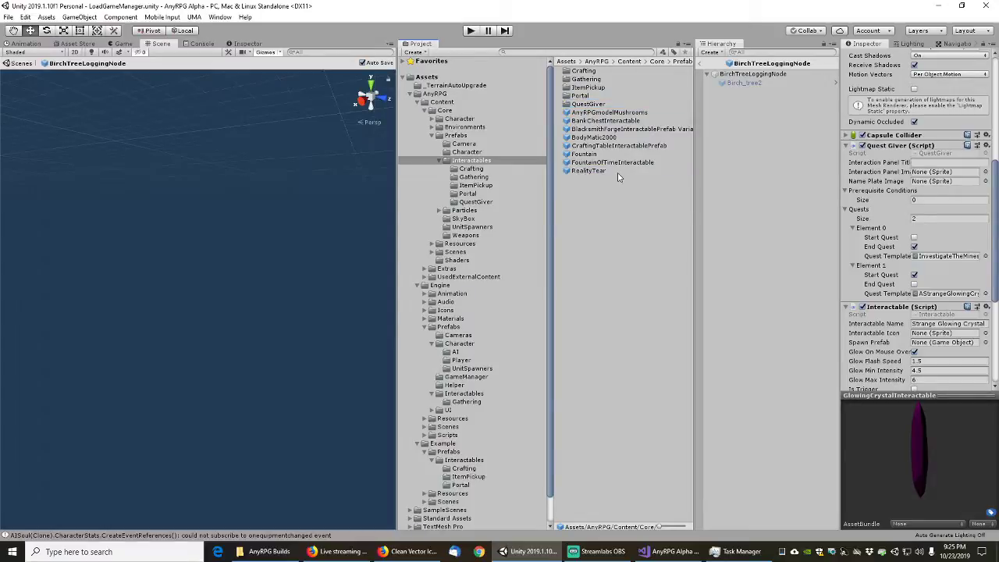
- Compare the Fountain prefab with FountainOfTimeInteractable, checking the latter's child objects and its script components
left_click(584, 154)
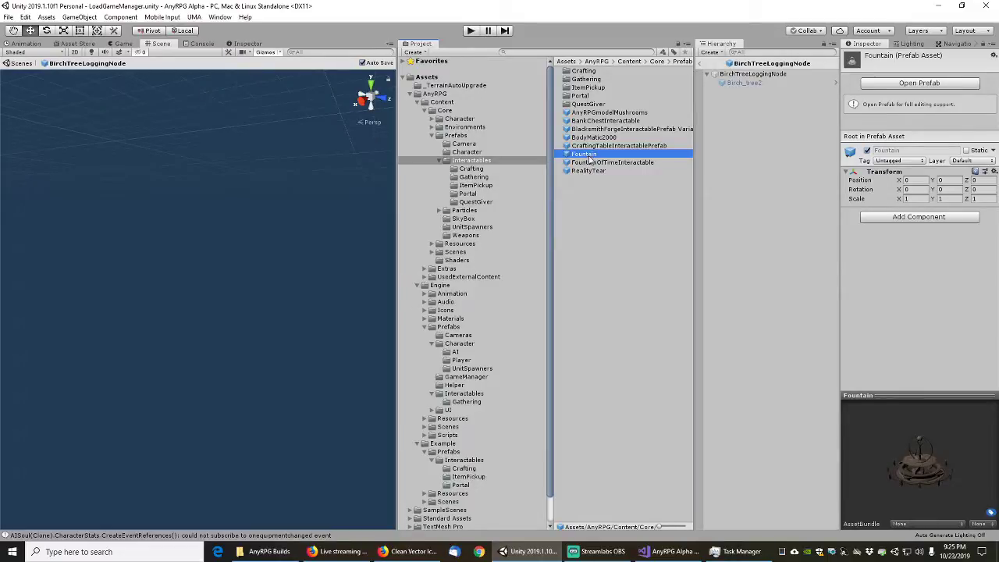
left_click(607, 163)
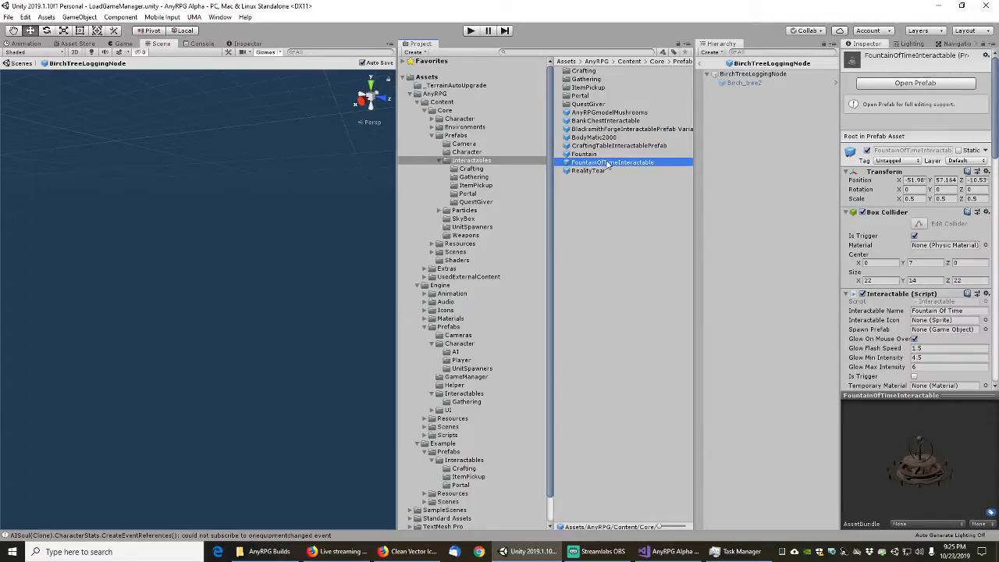
double_click(609, 163)
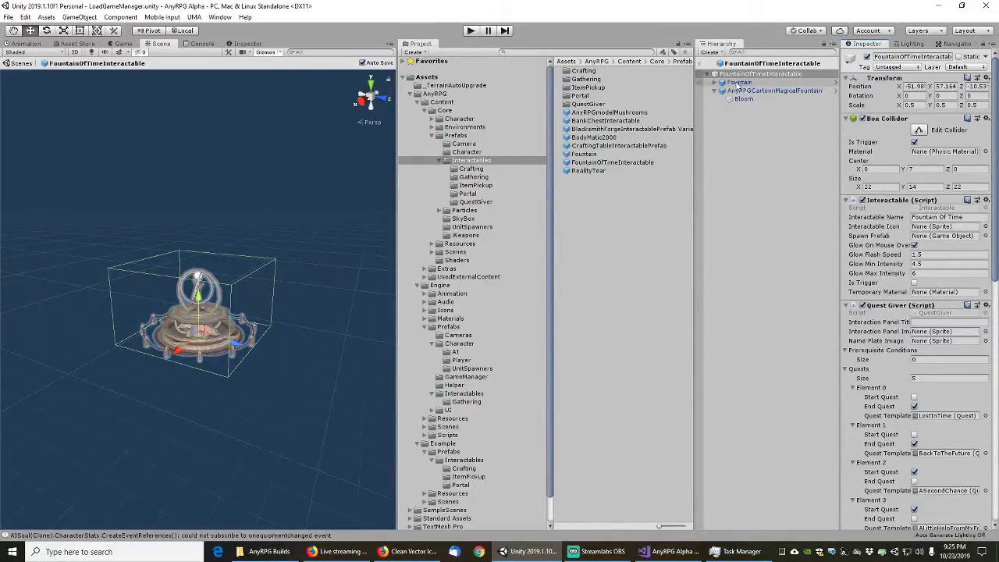
left_click(702, 66)
left_click(631, 165)
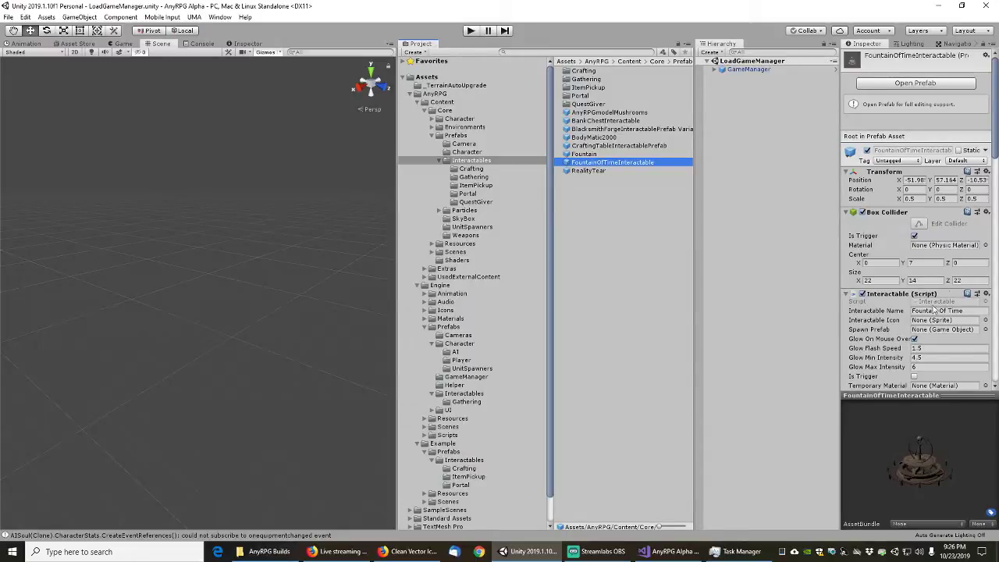
scroll(892, 316, "down", 6)
scroll(888, 311, "down", 3)
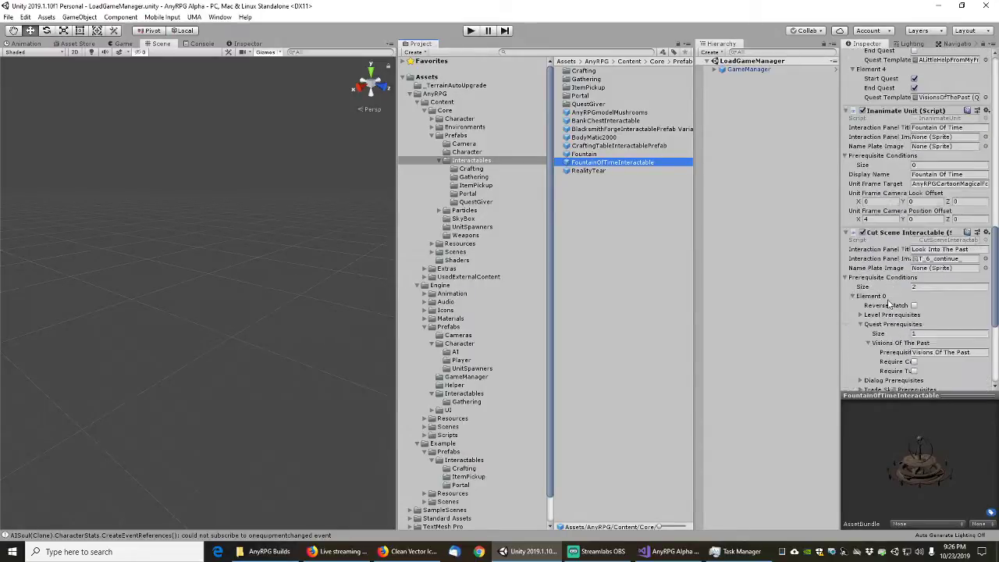
- Rename the Fountain prefab in the Content Interactables folder to AnyRPGFountainOfTimeModel
left_click(586, 154)
left_click(586, 154)
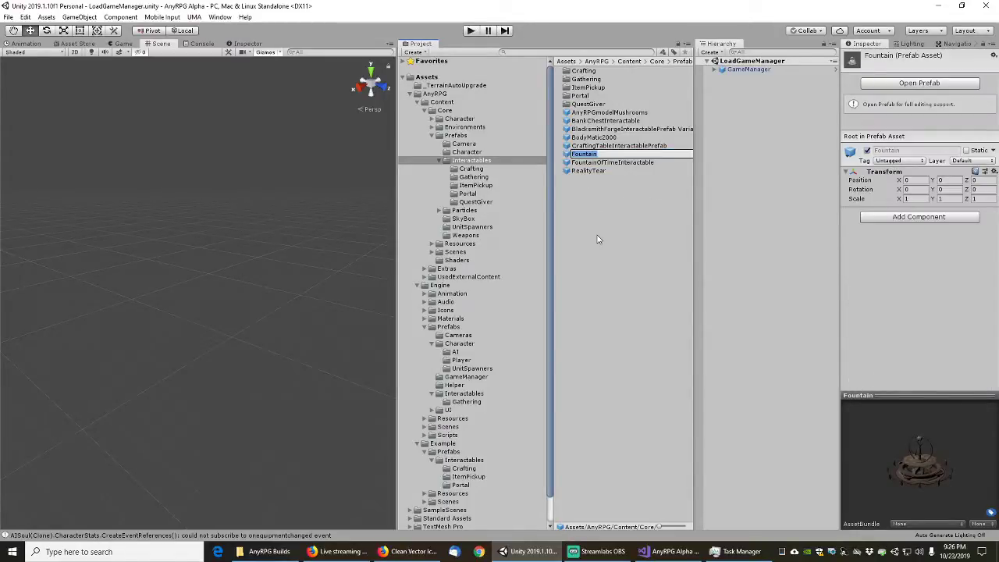
key("Home")
type("AnyRPG")
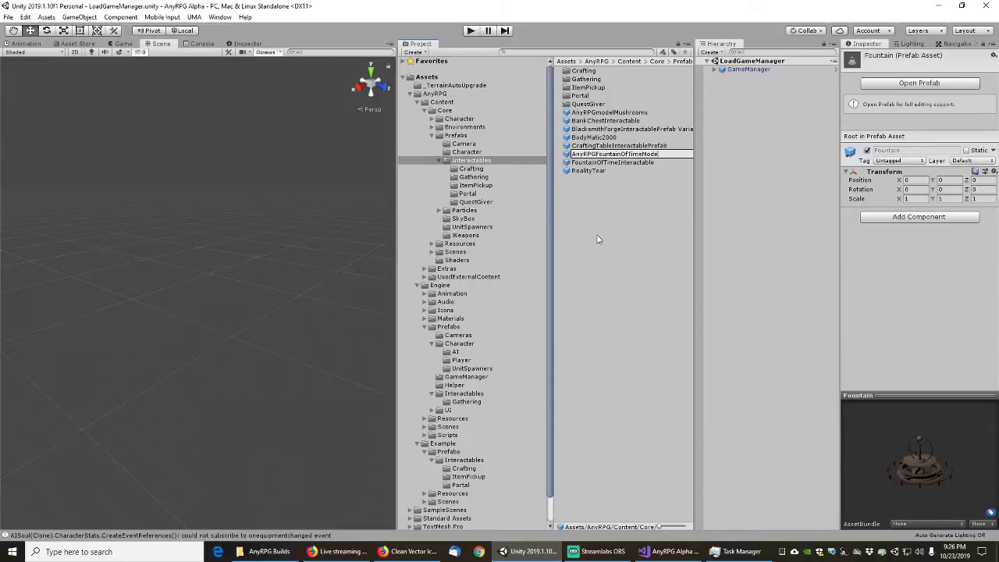
key("Return")
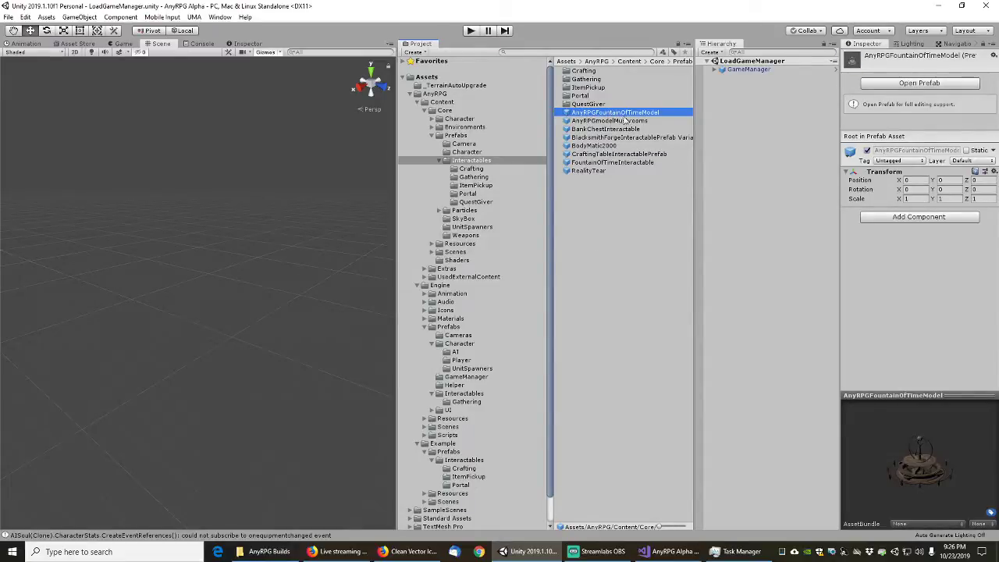
- Search the project for "fountain" and locate the source folder of the Fountain model, checking its import settings
left_click(567, 52)
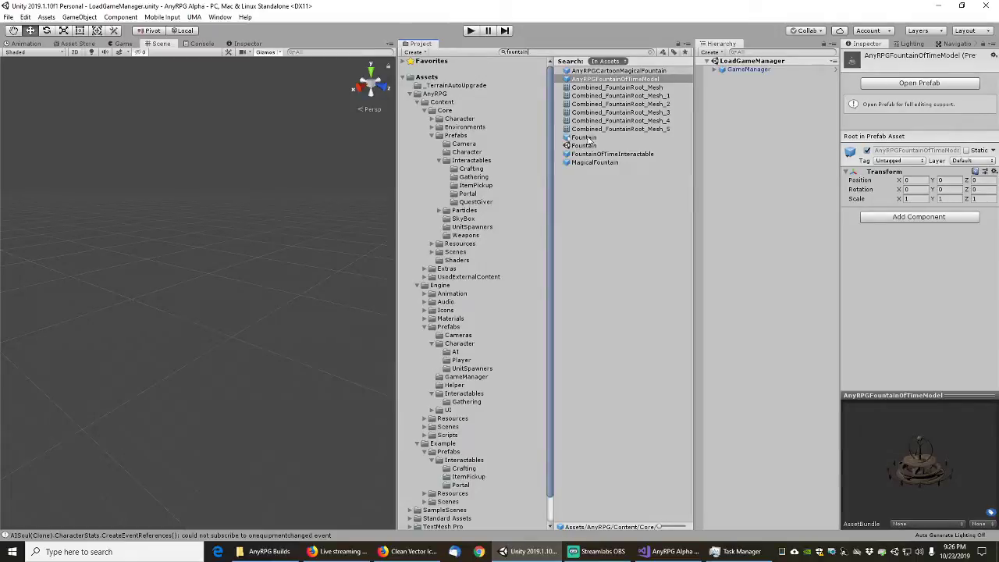
left_click(584, 138)
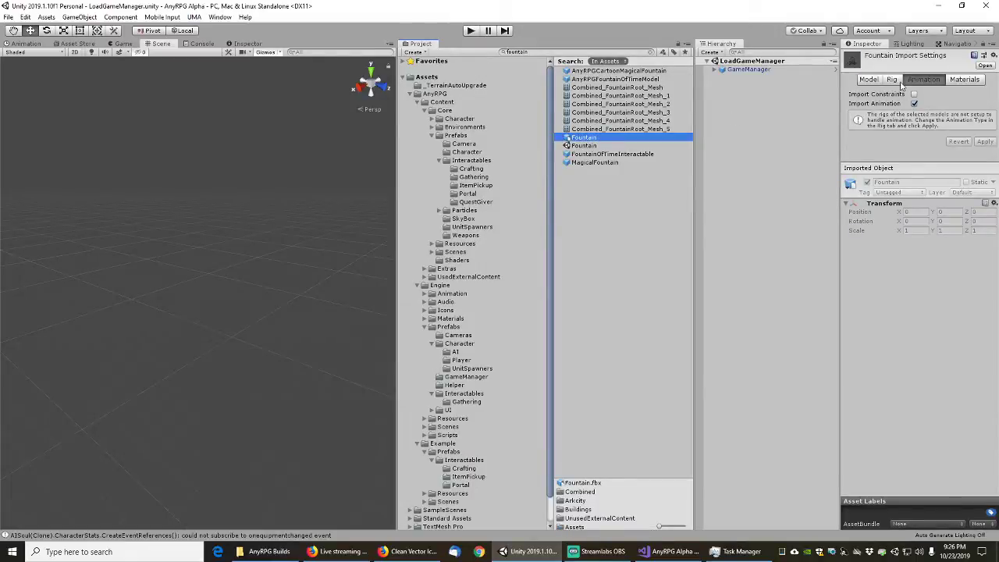
left_click(873, 80)
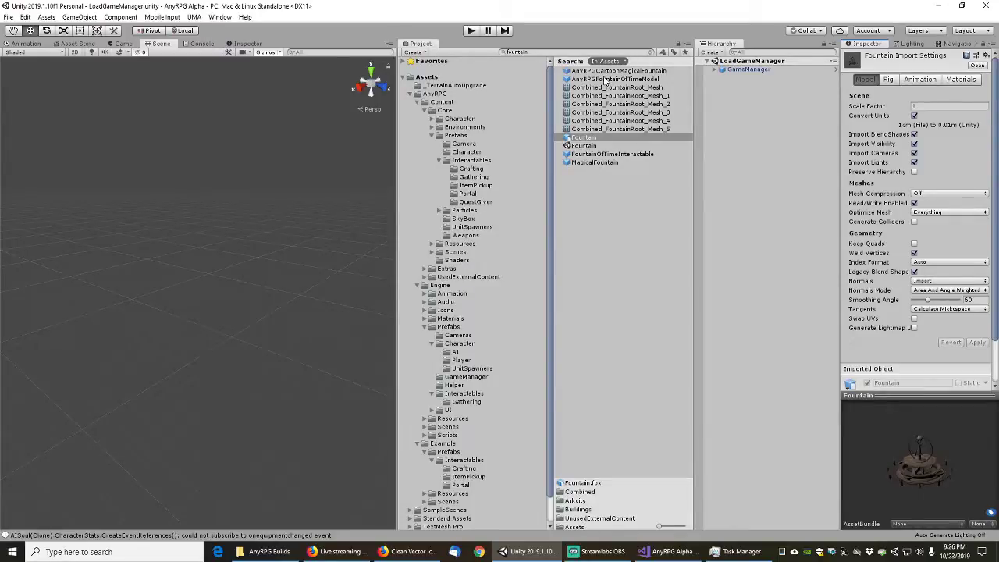
left_click(652, 52)
left_click(581, 96)
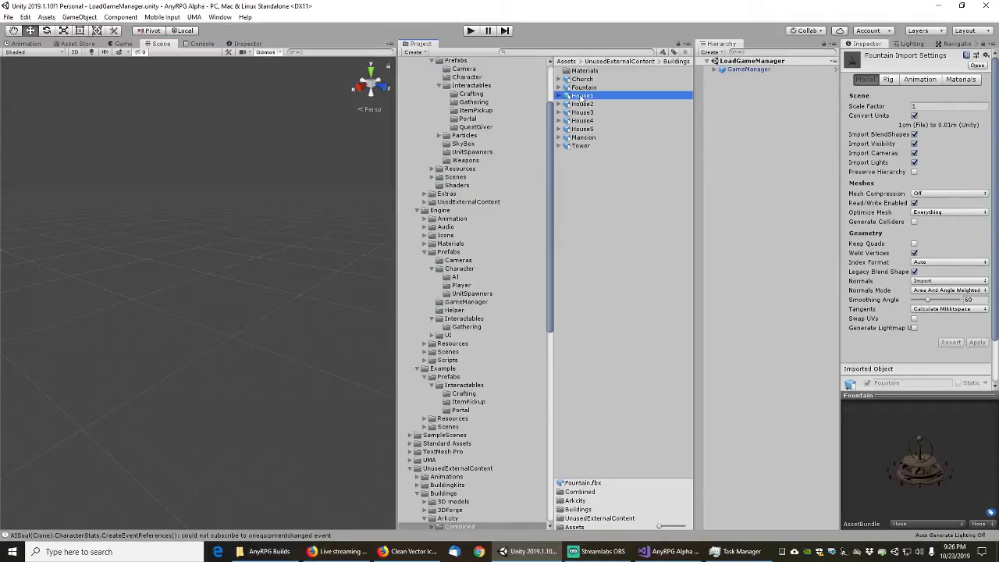
left_click(584, 89)
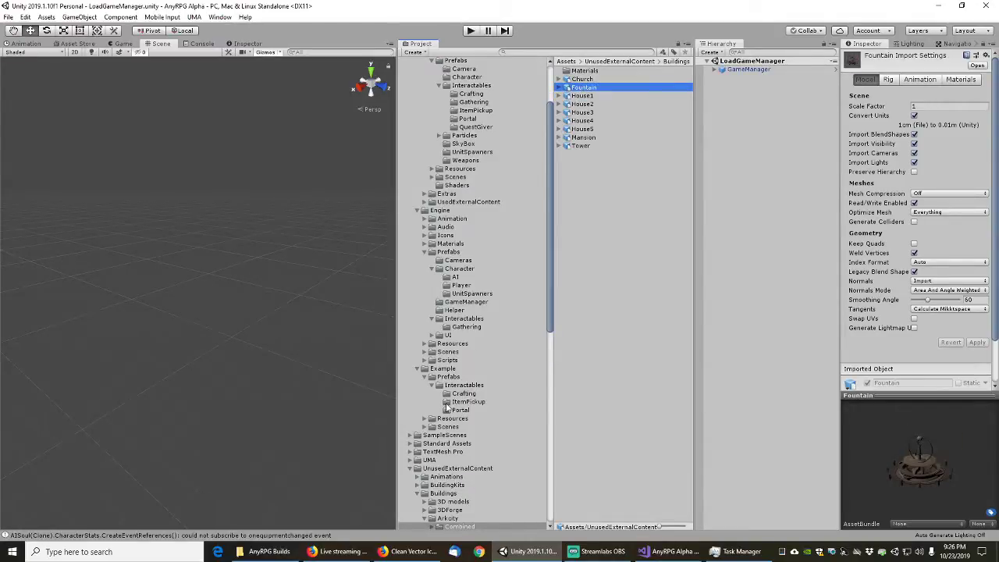
scroll(448, 406, "down", 5)
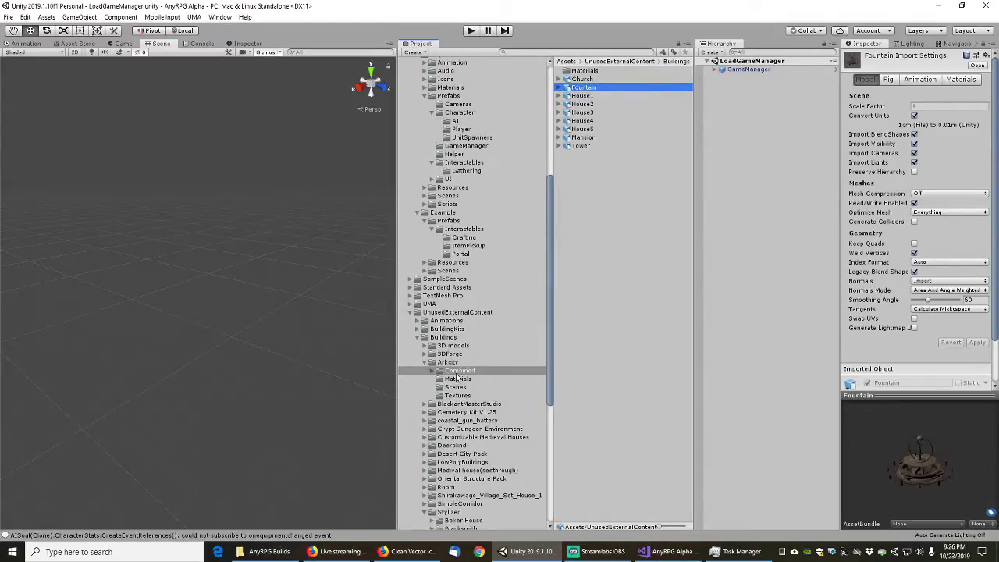
- Find AnyRPGFountainOfTimeModel with the search "anyrpgfoun" and move it into the Arkcity Combined folder beside the Fountain model
left_click(572, 53)
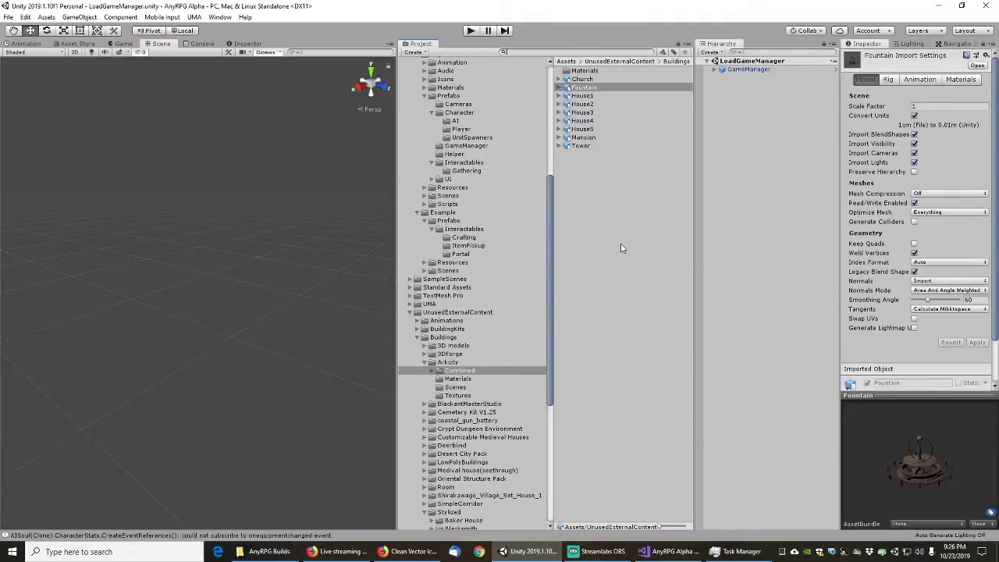
type("anyrpgfoun")
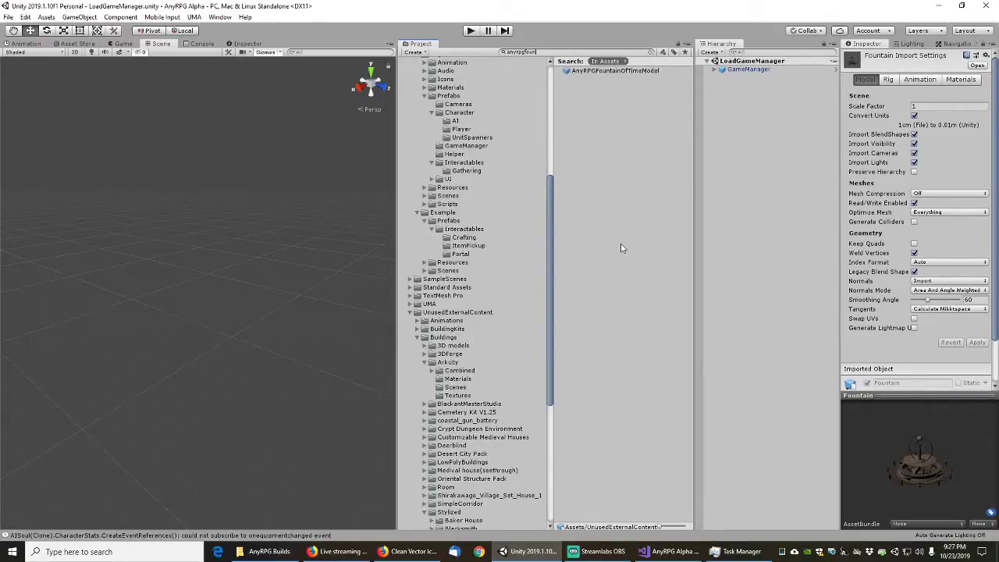
left_click(624, 72)
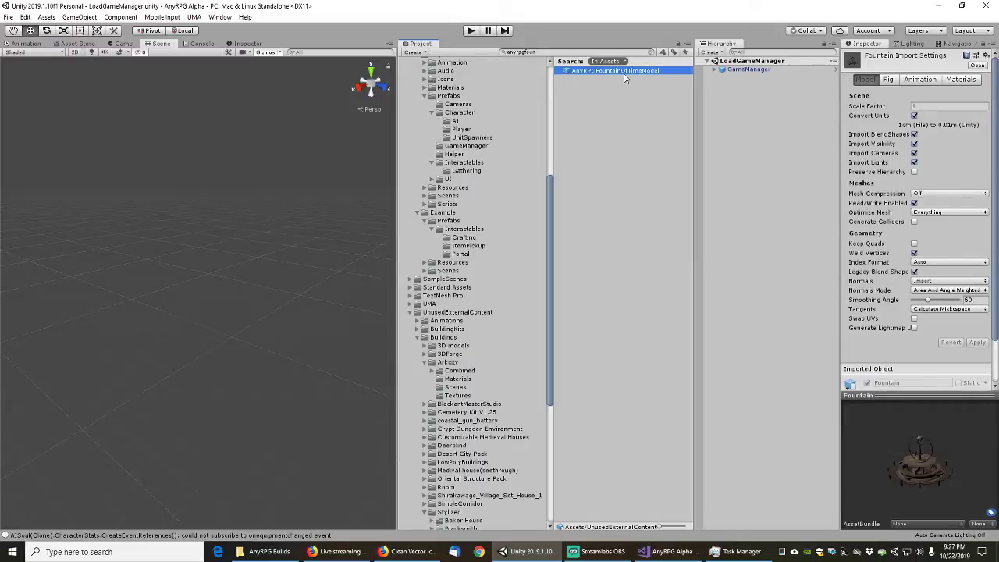
left_click_drag(624, 78, 463, 371)
left_click(456, 372)
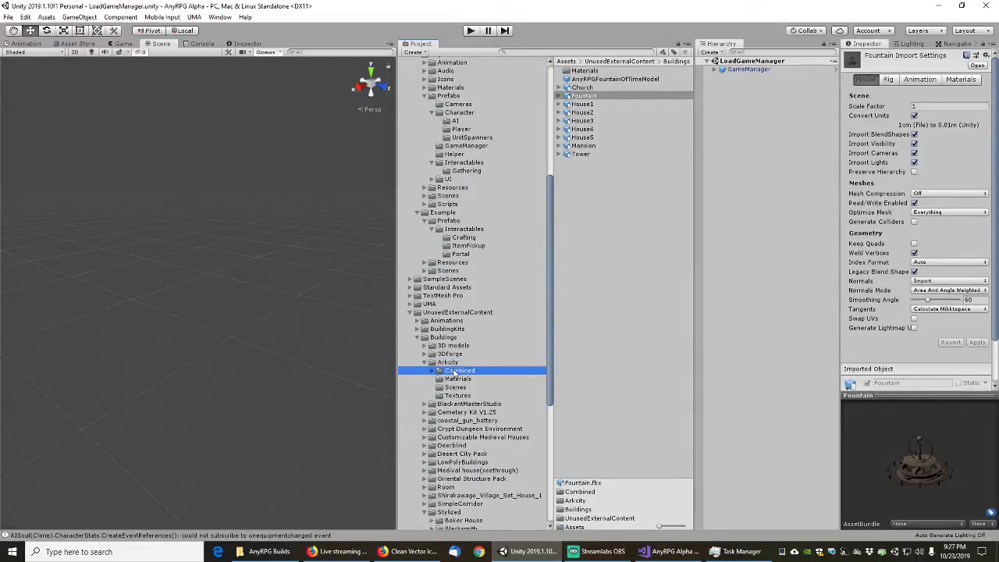
left_click(587, 80)
left_click(585, 96)
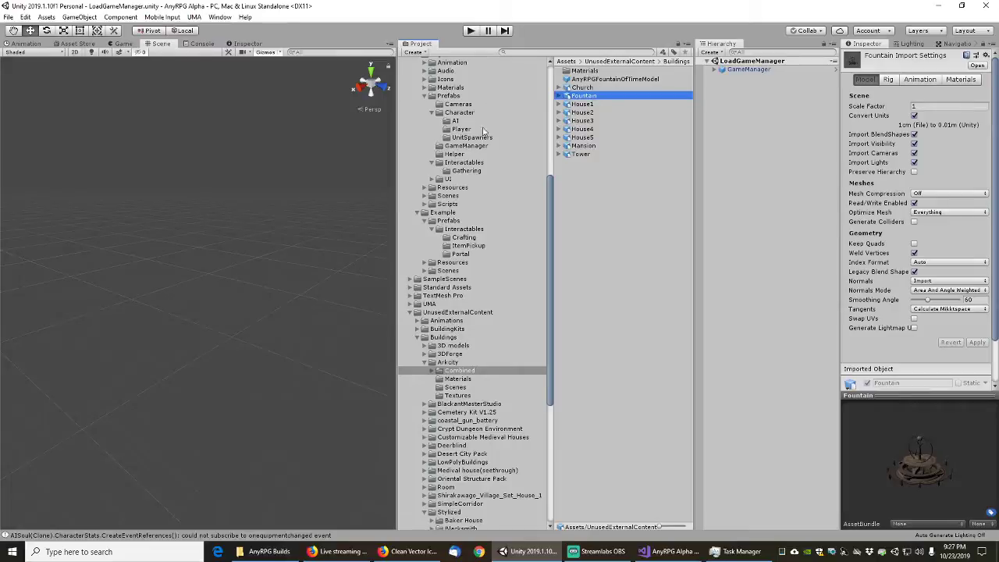
- Move FishingWhiteMulletNode from the Engine Interactables Gathering folder into the Content Core Gathering folder
scroll(476, 234, "up", 6)
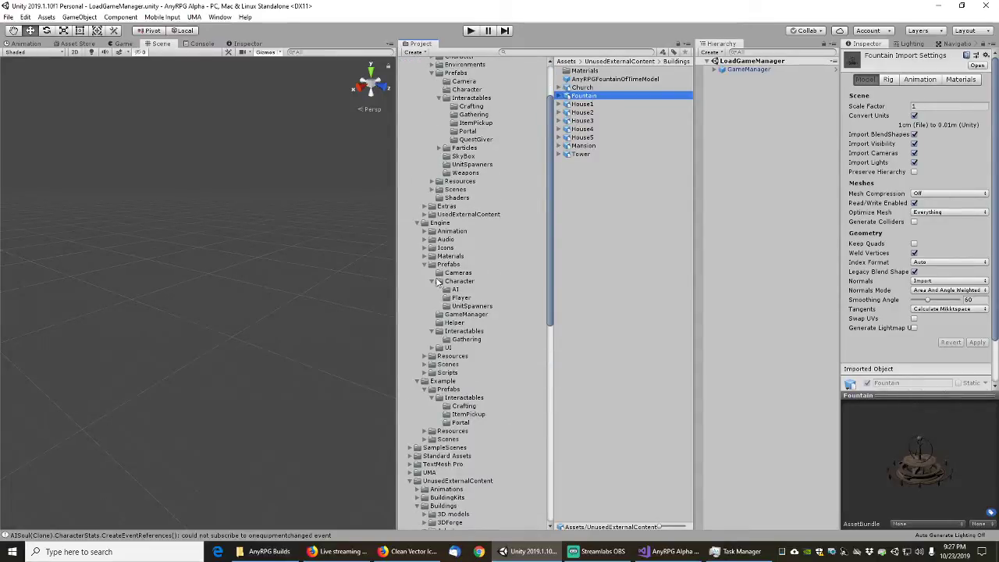
left_click(432, 281)
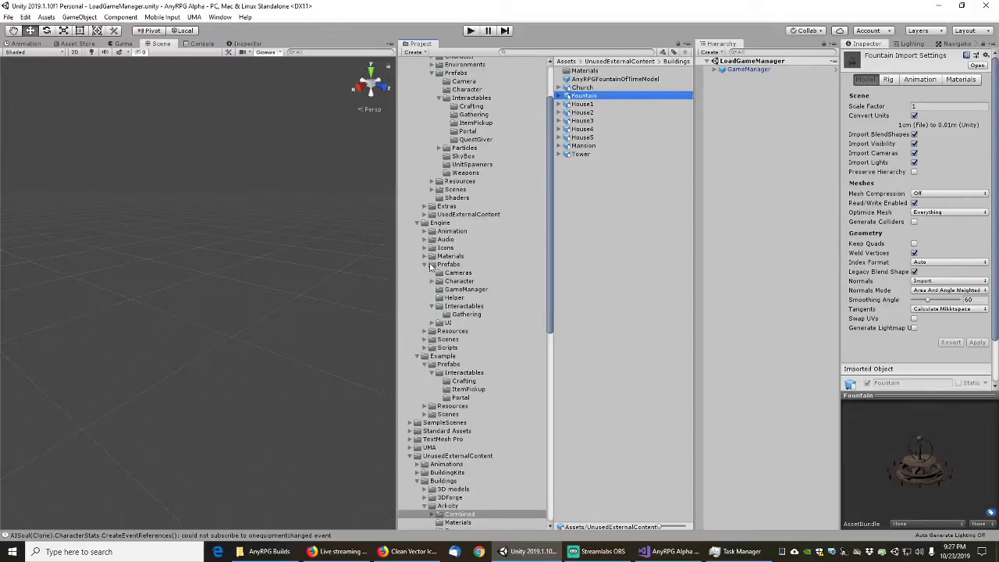
left_click(466, 314)
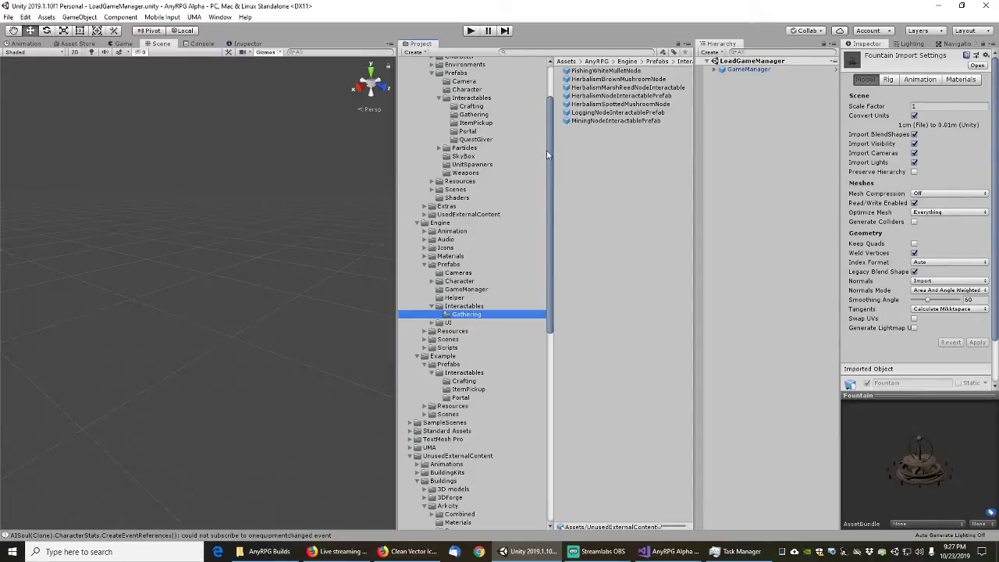
scroll(550, 157, "up", 1)
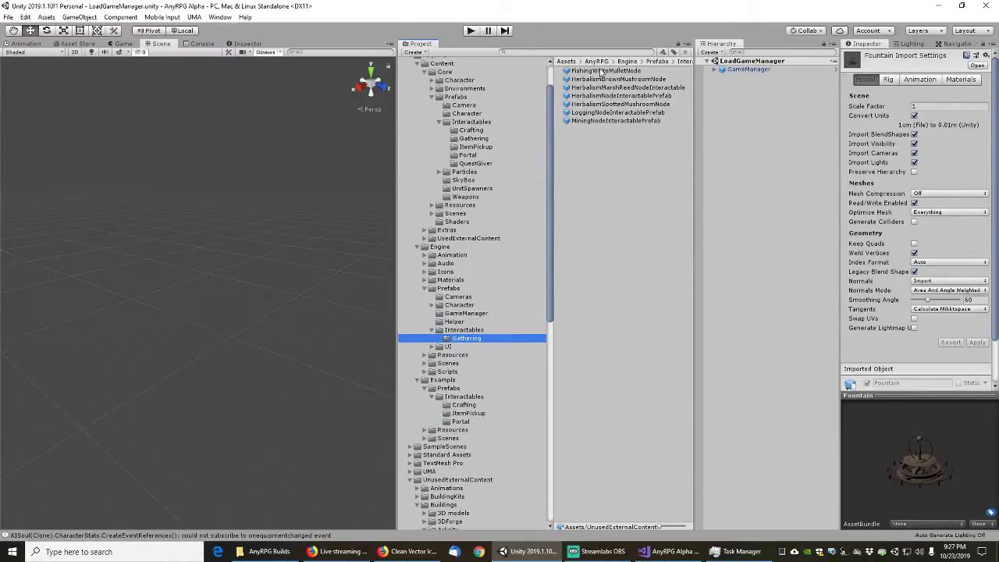
left_click_drag(604, 72, 480, 145)
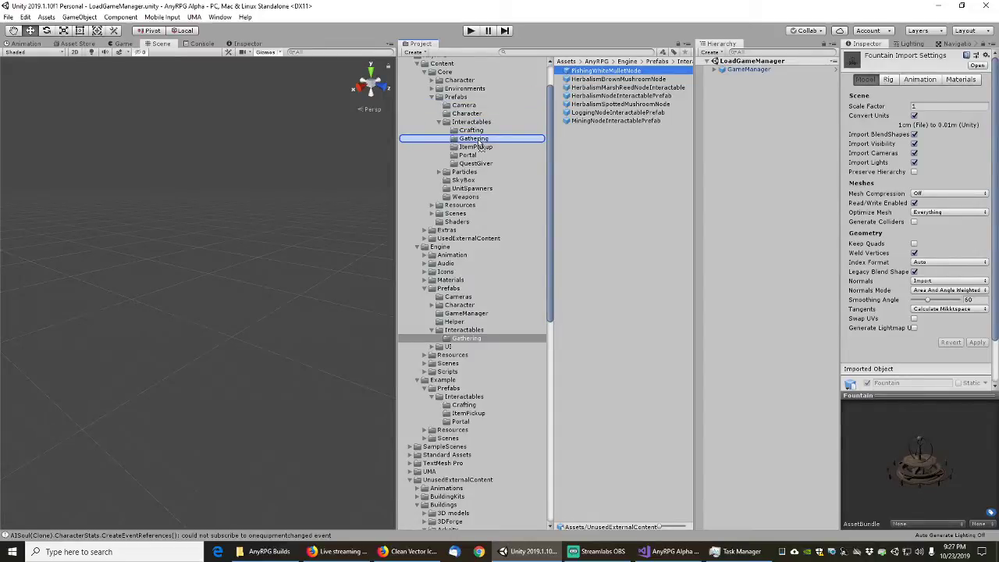
left_click_drag(480, 145, 479, 145)
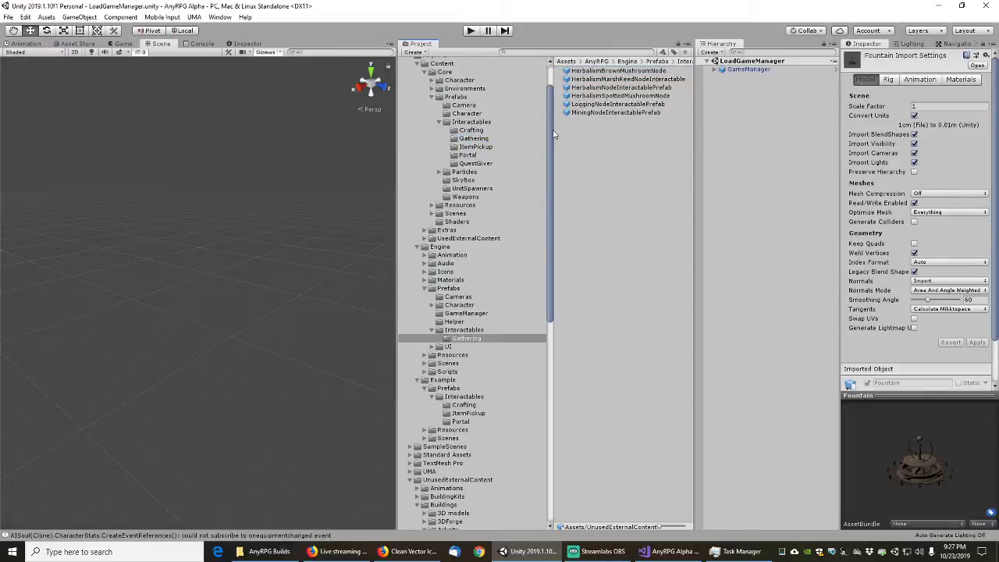
- Review HerbalismBrownMushroomNode's components and move the prefab from the Engine Gathering folder into the Content Gathering folder
left_click(596, 72)
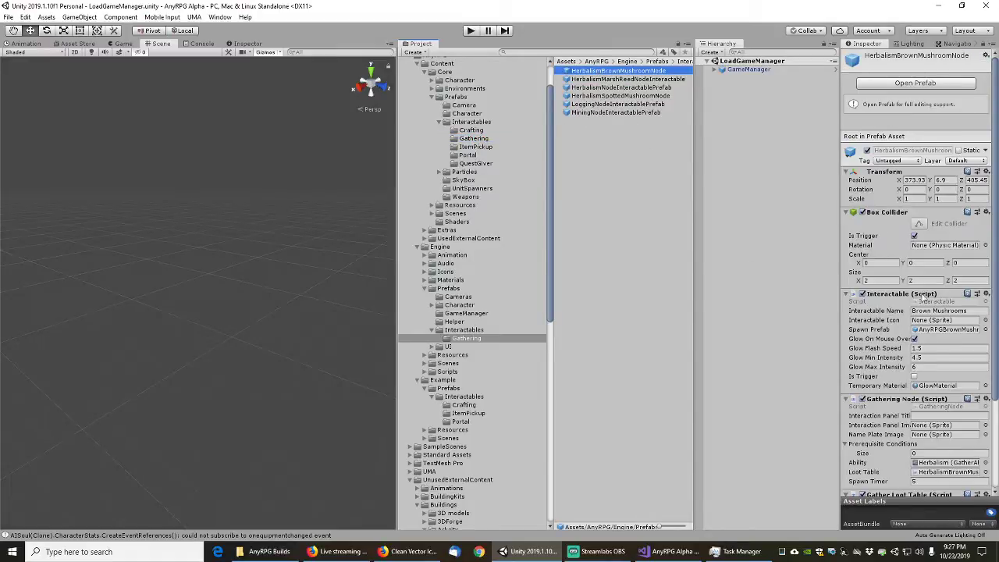
scroll(888, 331, "down", 3)
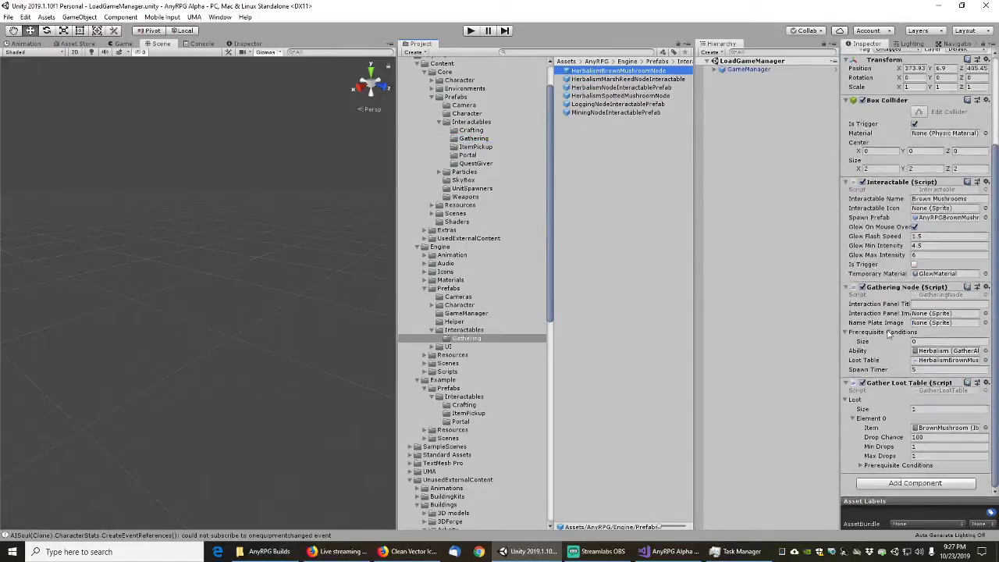
scroll(889, 333, "up", 3)
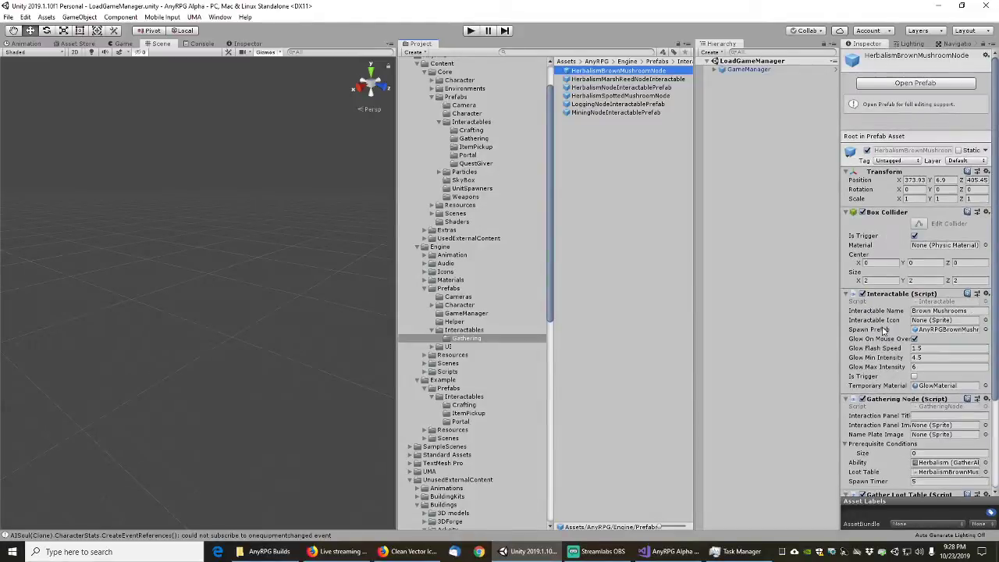
left_click_drag(615, 71, 475, 138)
- Move HerbalismMarshReedNodeInteractable from the Engine Gathering folder into the Content Gathering folder, and review HerbalismNodeInteractablePrefab's components
left_click(626, 71)
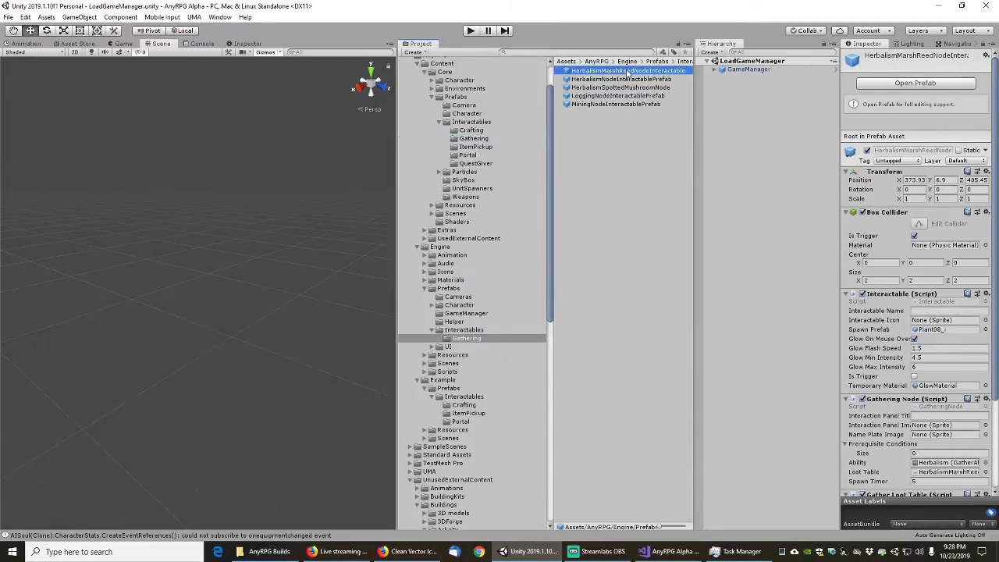
left_click_drag(632, 72, 491, 138)
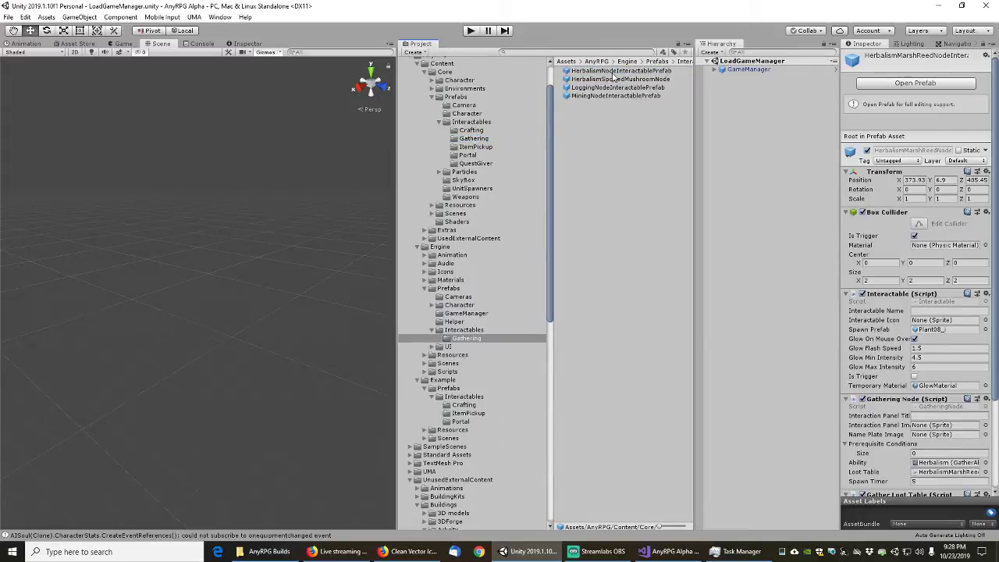
left_click(614, 71)
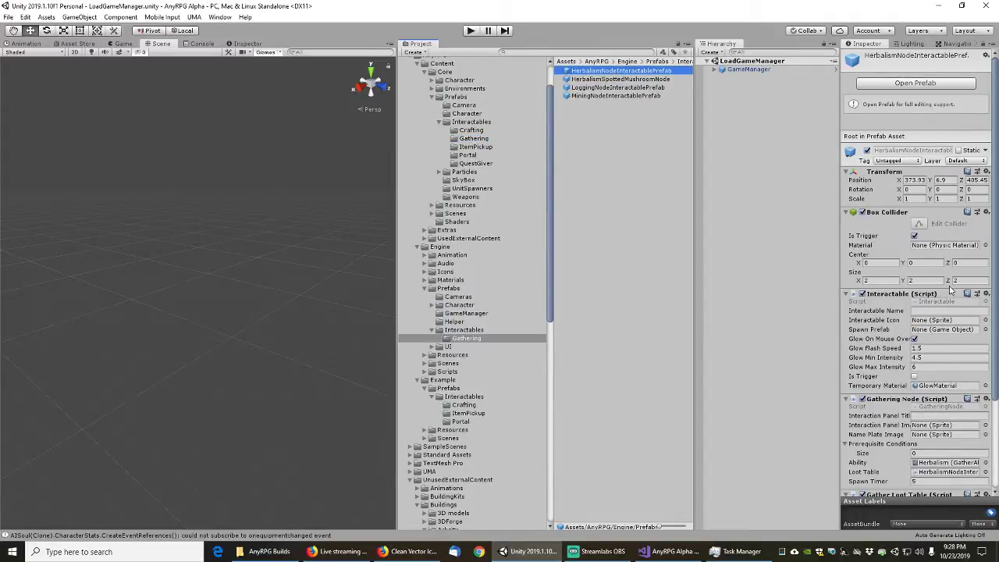
scroll(891, 353, "down", 3)
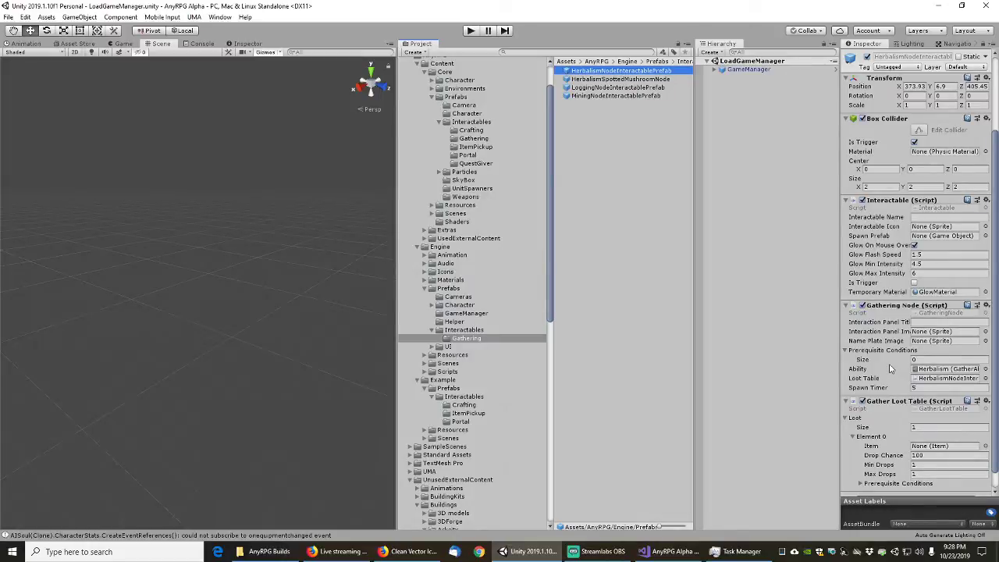
scroll(879, 440, "down", 1)
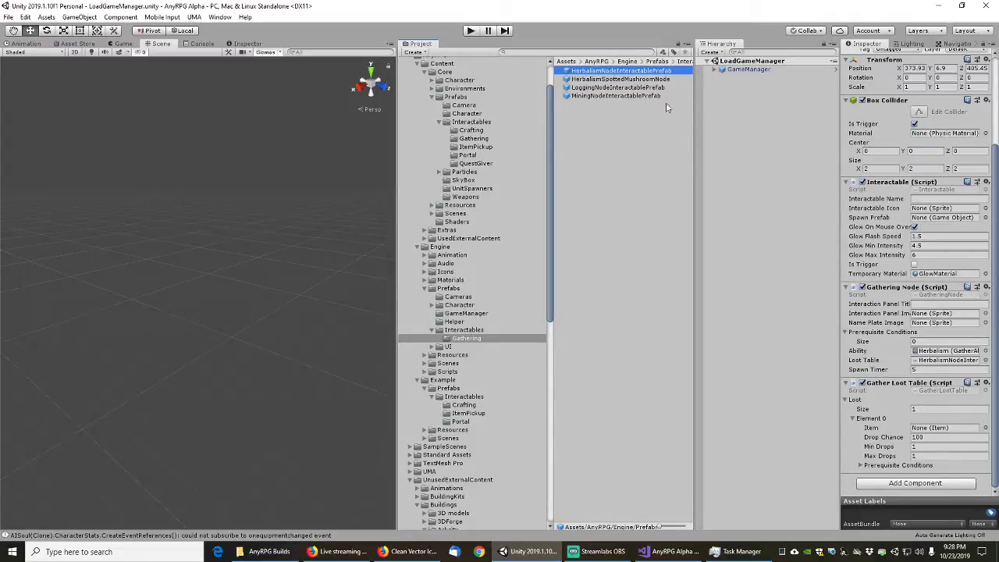
- Review HerbalismSpottedMushroomNode's components and move the prefab from the Engine Gathering folder into the Content Gathering folder
left_click(613, 80)
left_click(622, 71)
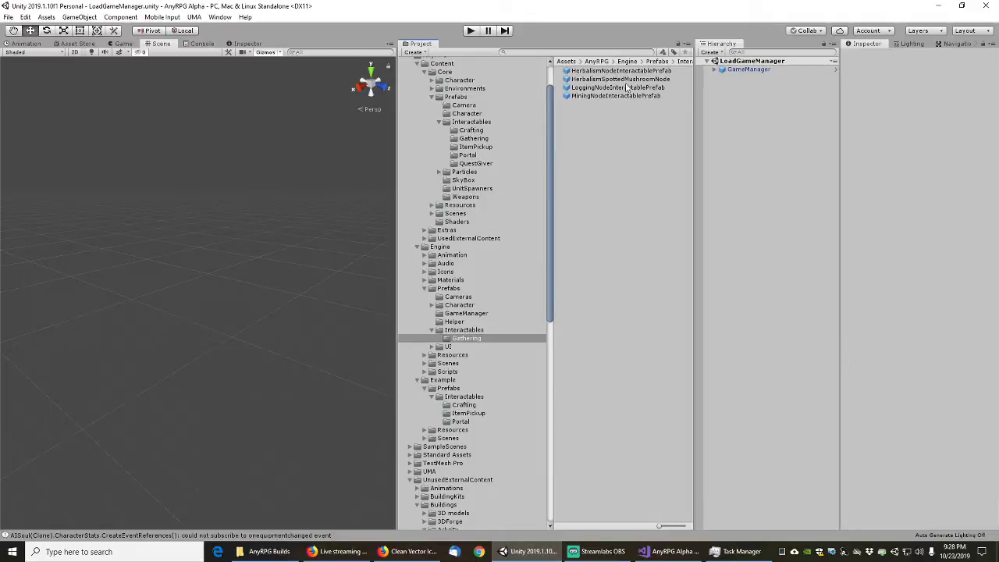
left_click(623, 79)
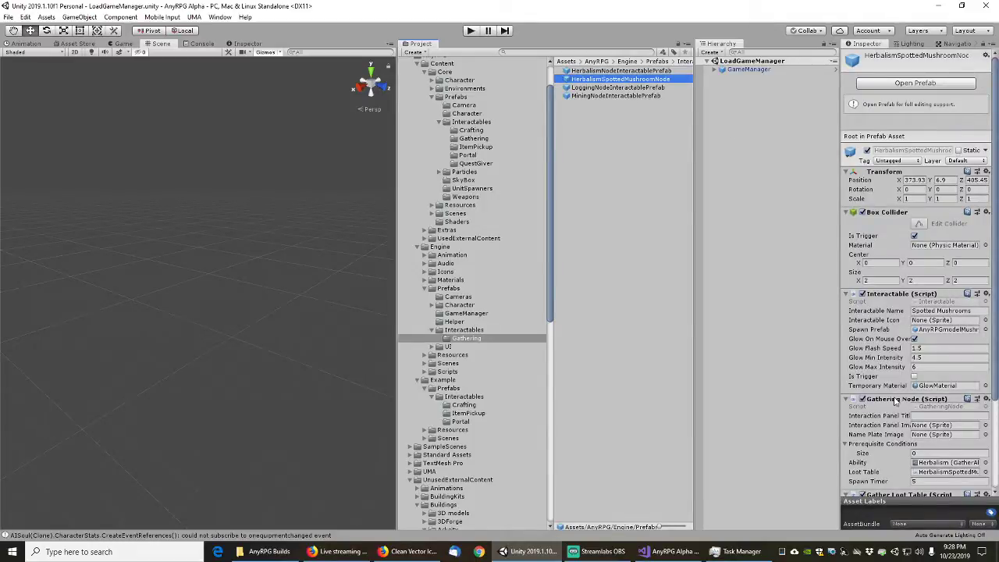
scroll(896, 414, "down", 3)
scroll(897, 414, "up", 3)
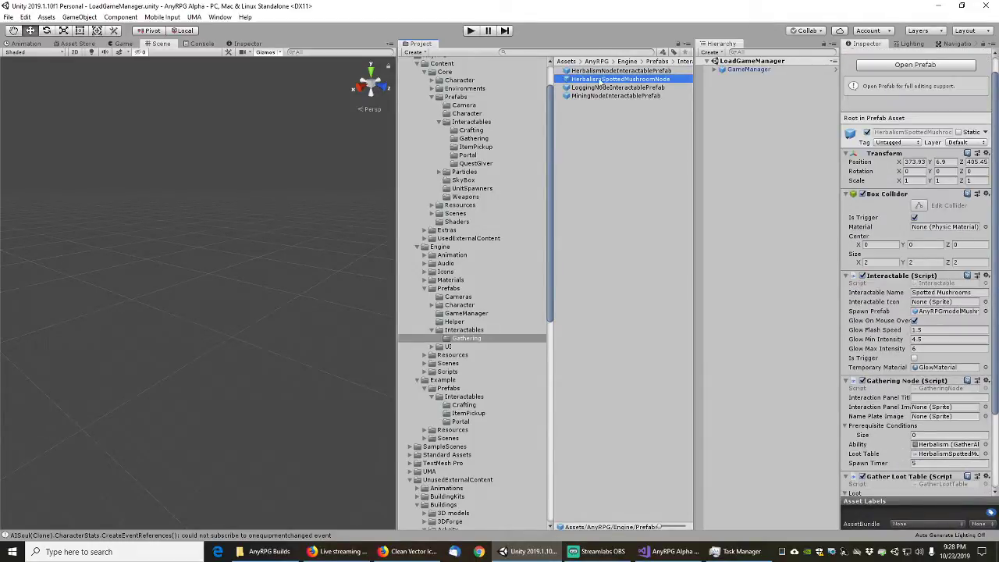
left_click_drag(601, 81, 494, 148)
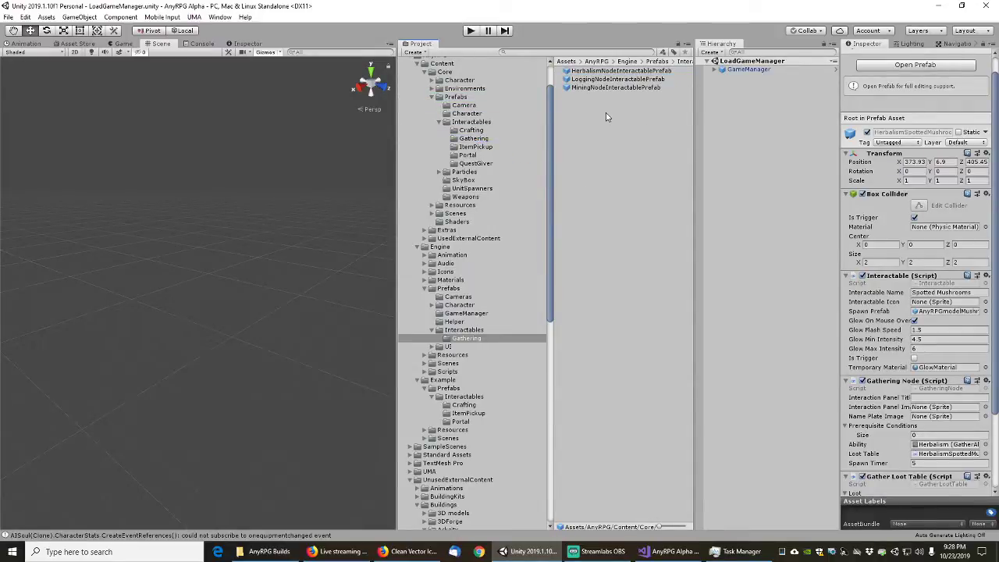
- Open HerbalismNodeInteractablePrefab for editing and examine its collider, gathering node and loot table components
left_click(601, 72)
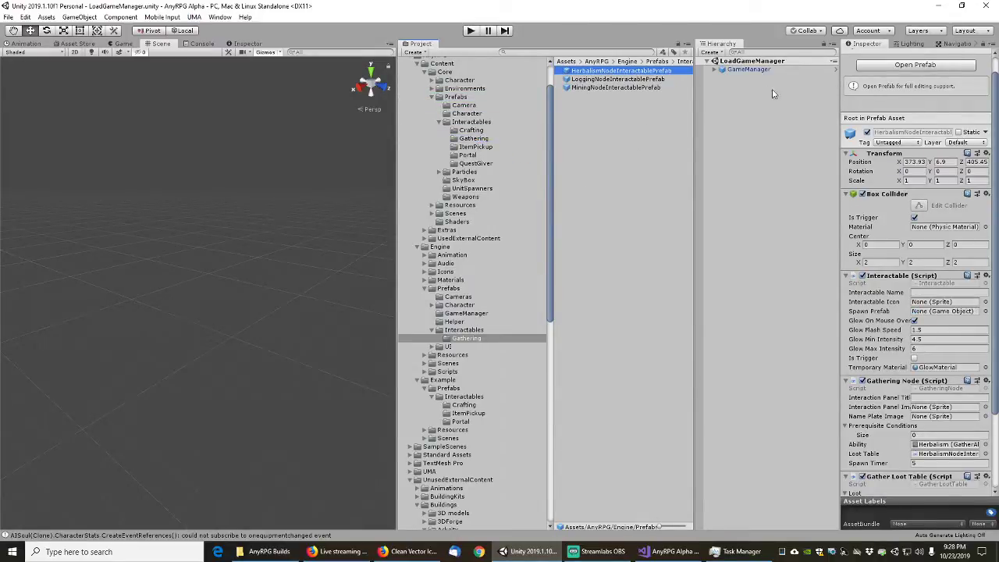
double_click(600, 73)
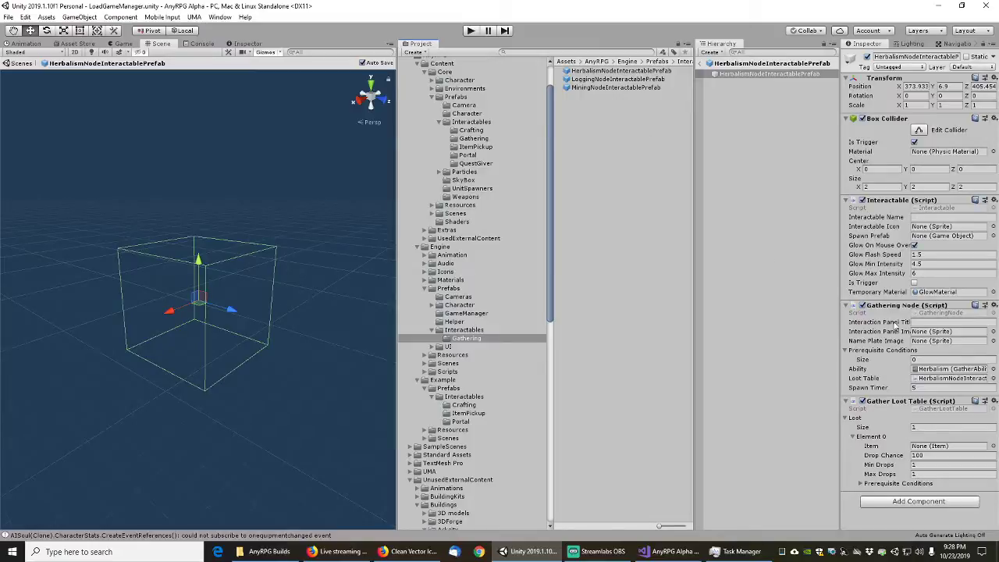
left_click(602, 72)
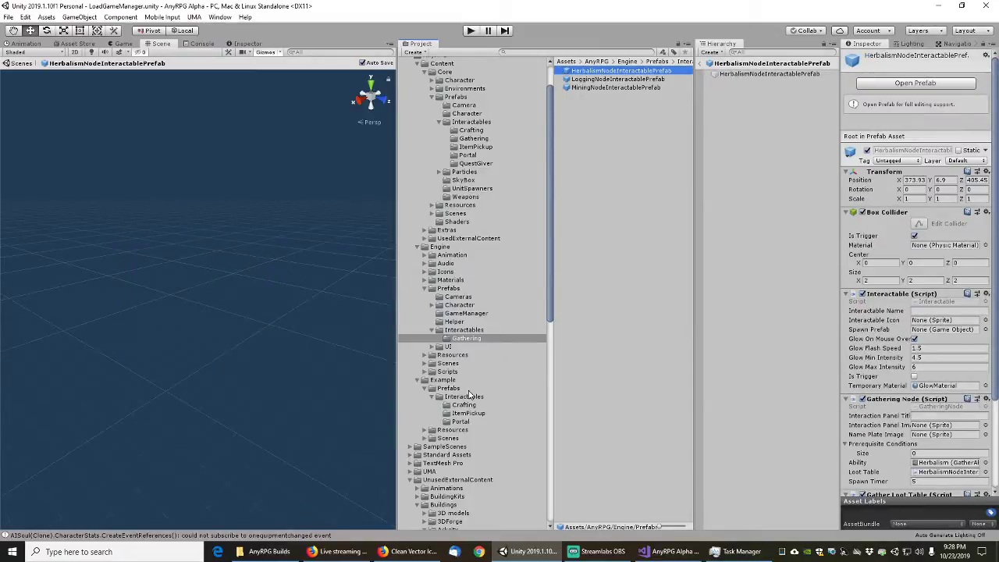
- Create a folder named Gathering inside the Example Prefabs Interactables folder
left_click(470, 399)
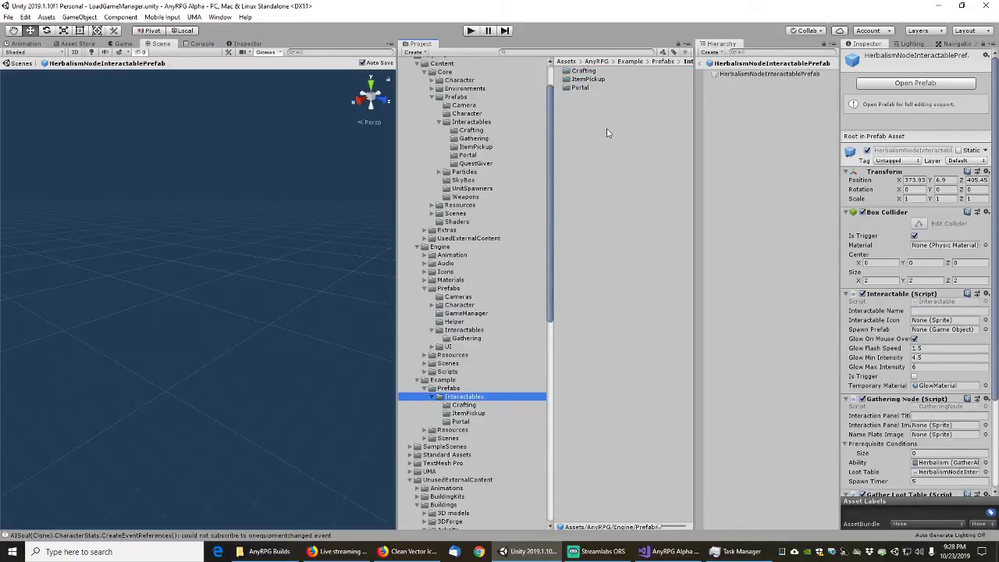
right_click(581, 127)
mouse_move(626, 131)
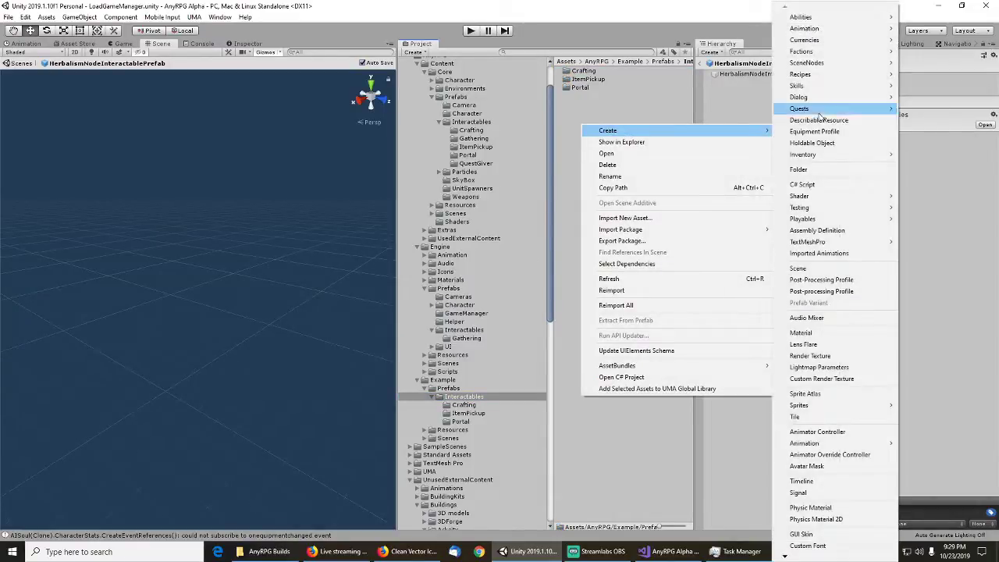
left_click(815, 172)
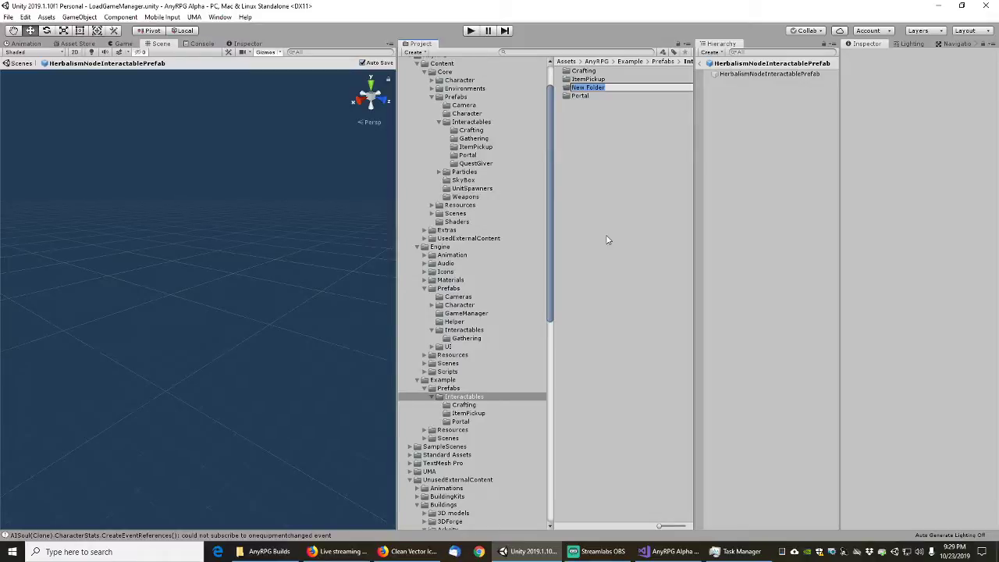
type("Gathering")
key("Return")
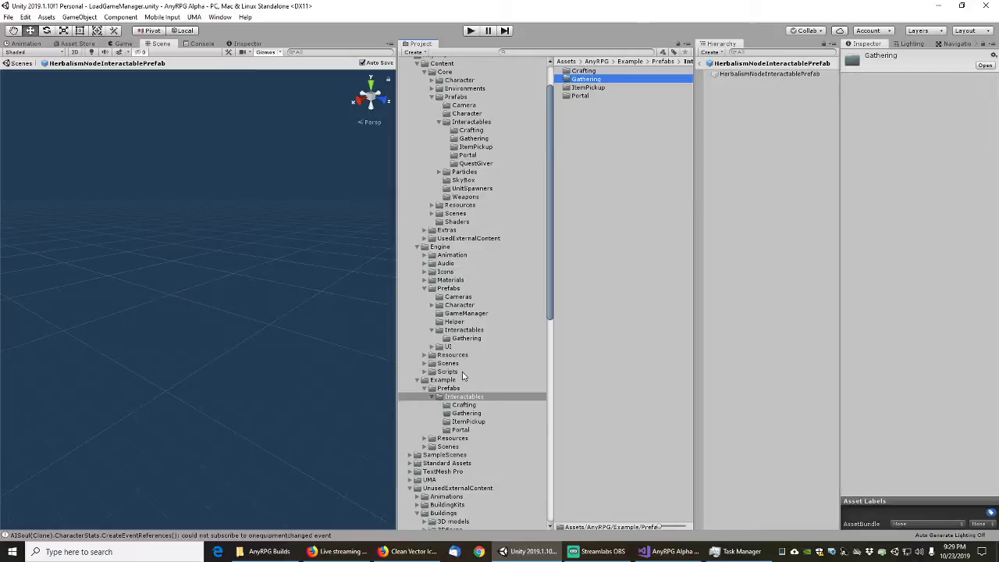
- Move HerbalismNodeInteractablePrefab from the Engine Gathering folder into the Example Gathering folder and show that folder's contents
left_click(467, 338)
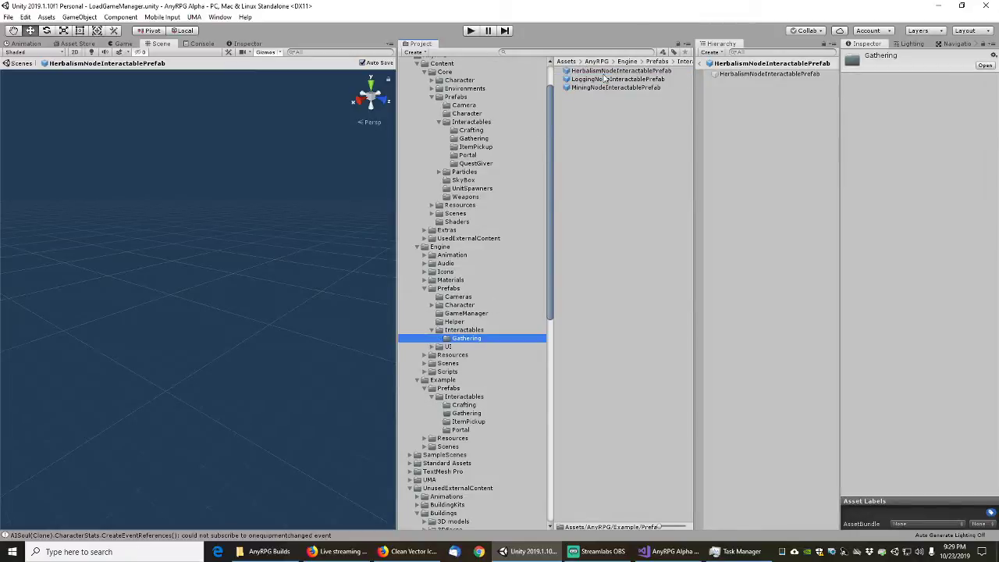
left_click_drag(606, 71, 474, 422)
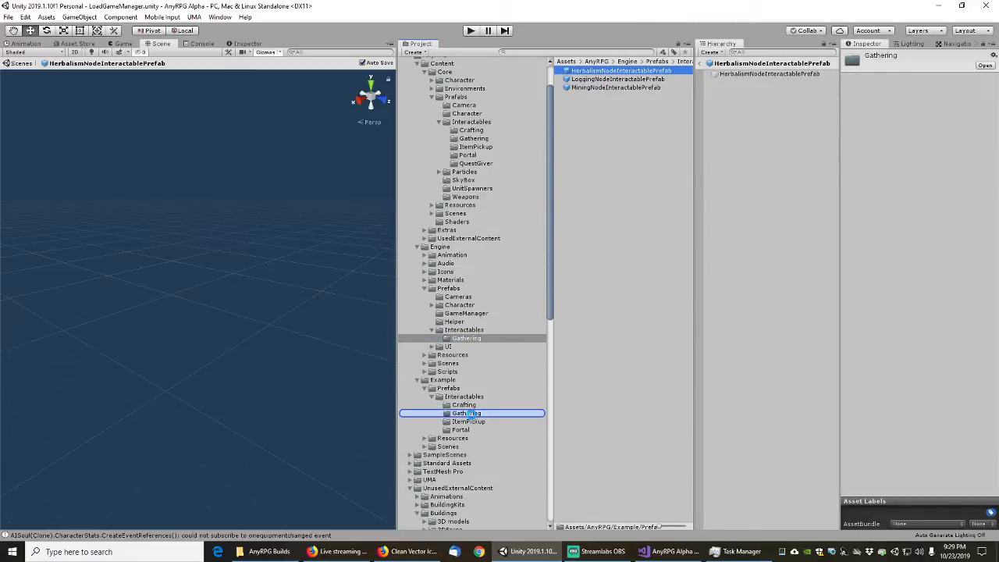
left_click(469, 414)
- Rename HerbalismNodeInteractablePrefab in the Example Gathering folder as ExampleGatheringNodeInteractable1
left_click(602, 72)
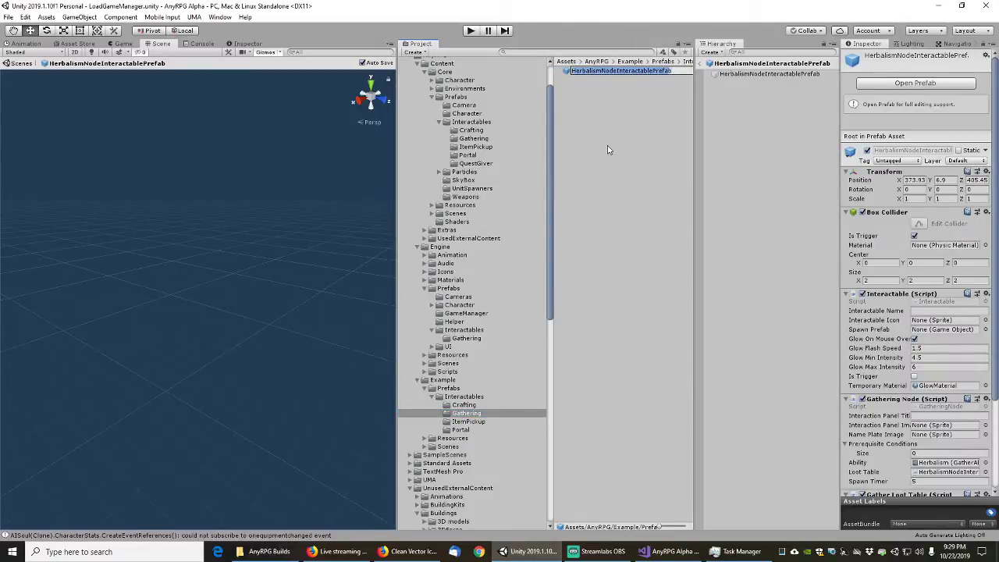
key("shift+Left")
key("shift+Left")
key("shift+Left")
key("shift+Left")
key("shift+Left")
key("shift+Left")
key("shift+Left")
key("shift+Left")
key("shift+Left")
key("shift+Left")
key("shift+Left")
key("shift+Left")
key("shift+Left")
key("shift+Left")
key("shift+Left")
key("shift+Left")
key("shift+Left")
key("shift+Left")
key("shift+Left")
key("shift+Left")
type("Gathering")
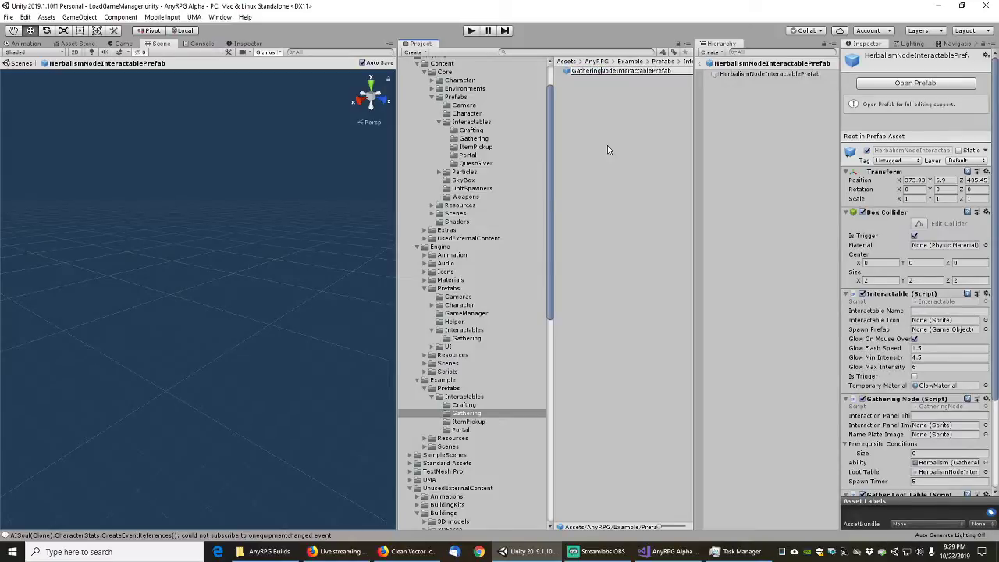
key("Home")
type("Example")
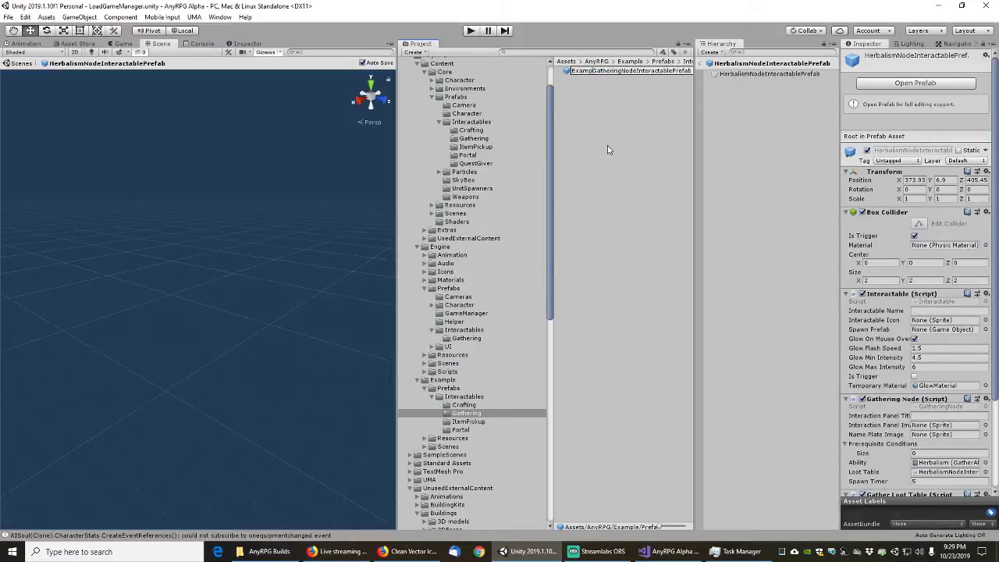
key("End")
key("BackSpace")
key("BackSpace")
key("BackSpace")
key("BackSpace")
key("BackSpace")
key("BackSpace")
key("Return")
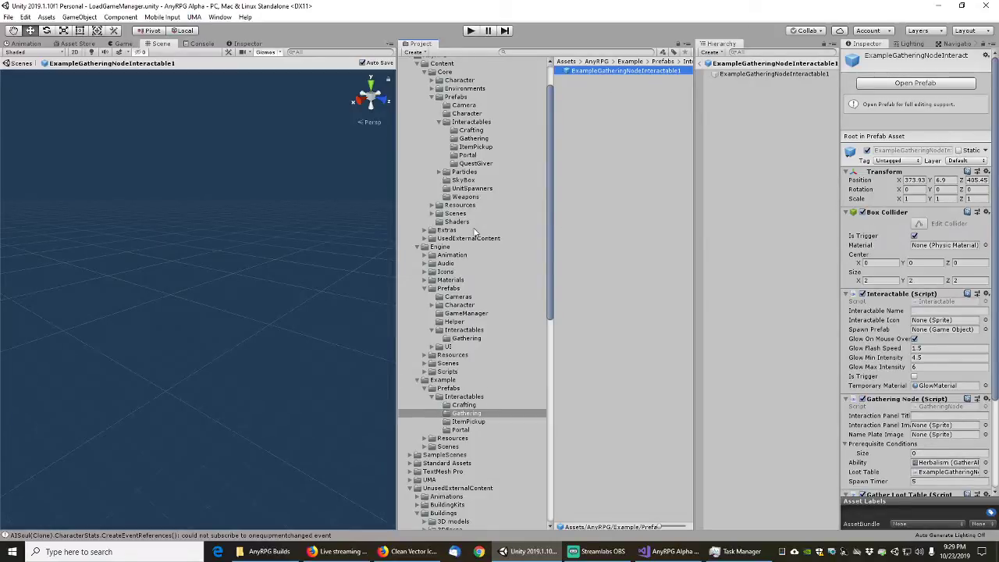
- Open LoggingNodeInteractablePrefab from the Engine Gathering folder, examine its spawn prefab and loot components, and return to the scene
left_click(465, 339)
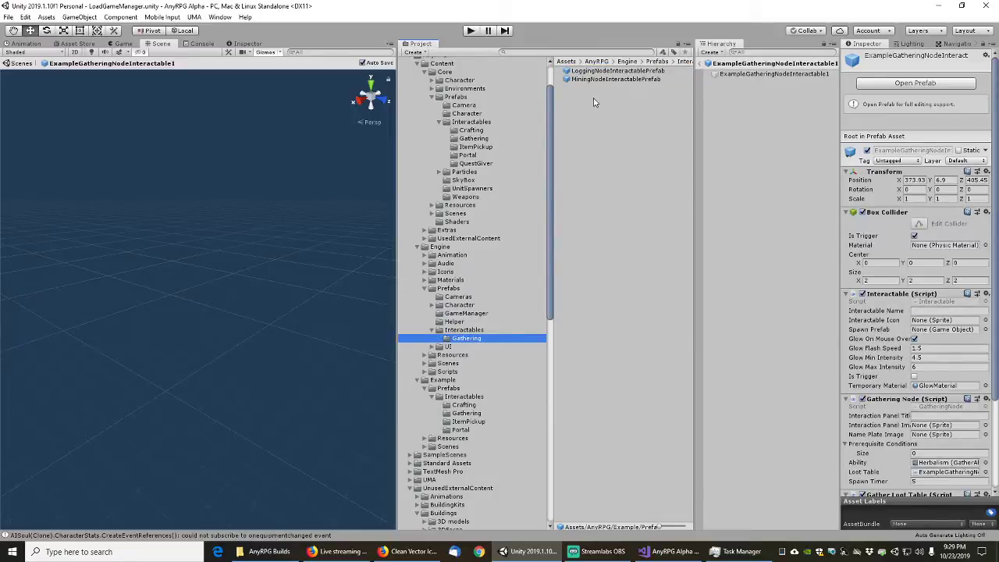
left_click(609, 71)
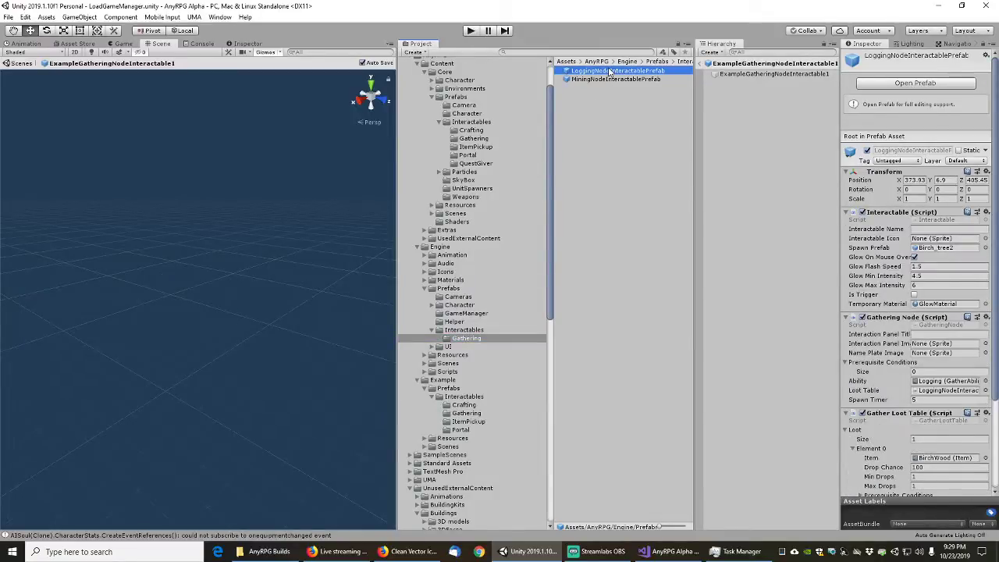
double_click(609, 71)
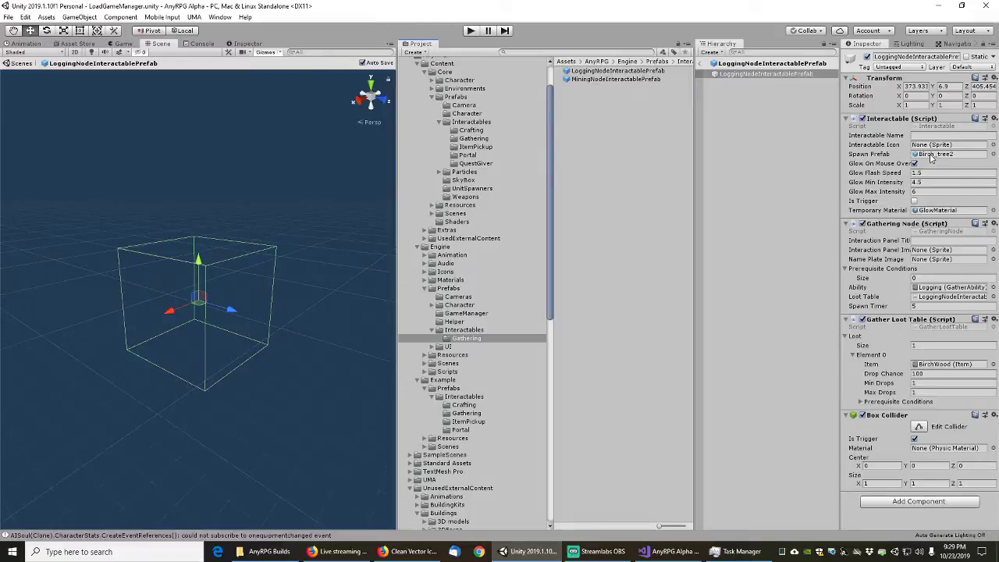
left_click(701, 65)
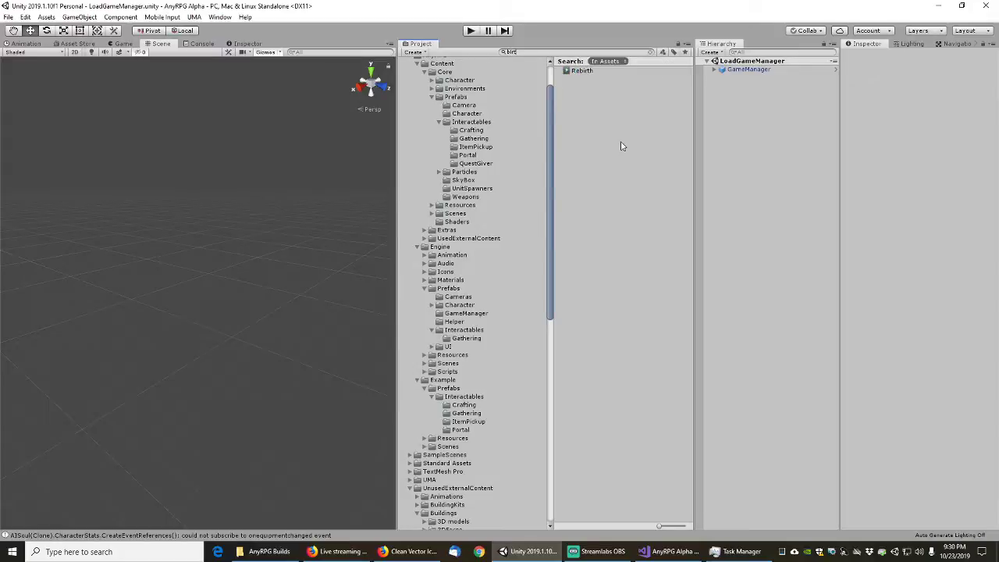
- Search the project for "birchg" and open the BirchGrove scene
type("g")
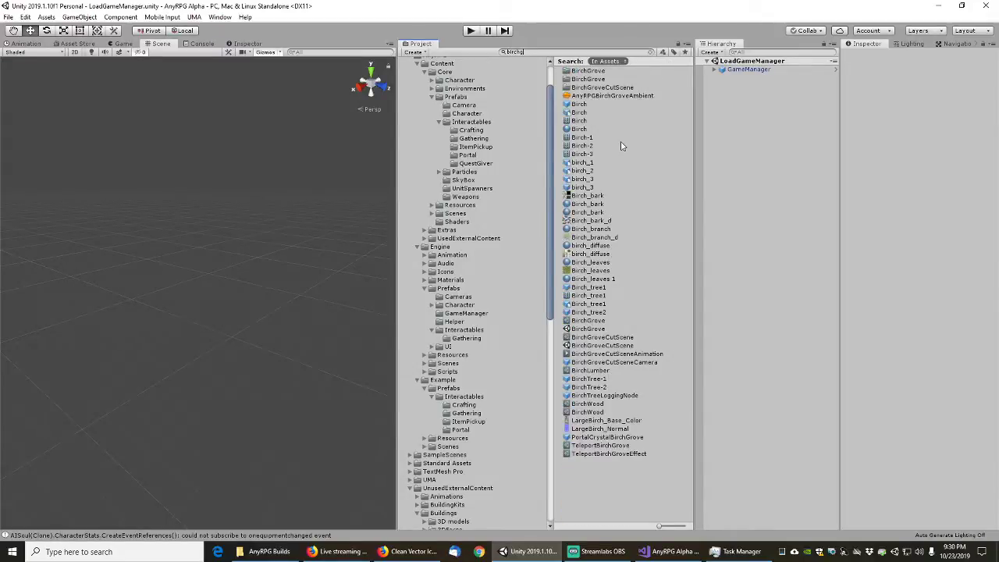
left_click(595, 103)
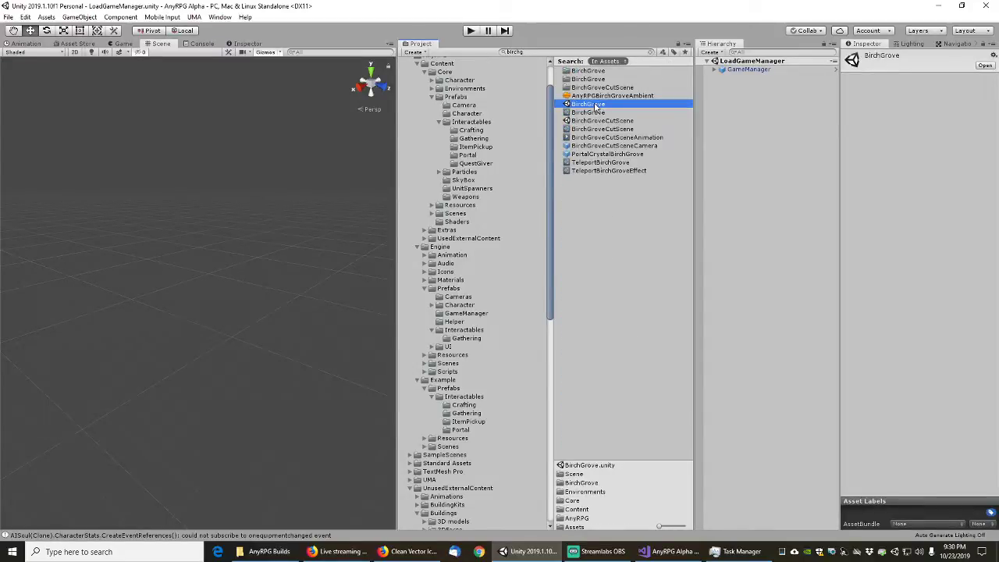
double_click(594, 105)
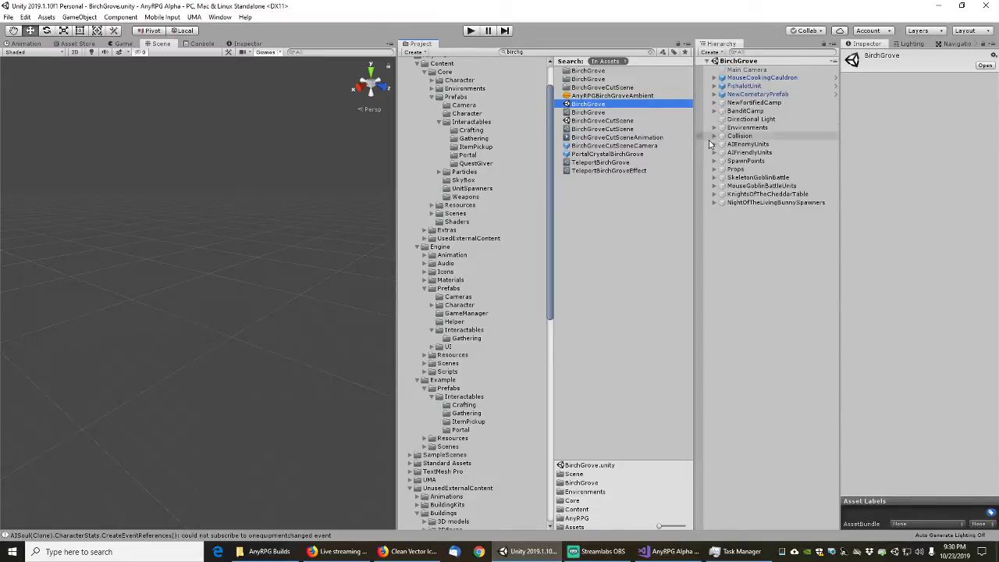
- Expand Props, GatheringNodes and LoggingNodes in the BirchGrove scene and locate the source prefab of BirchTreeLoggingNode
left_click(714, 169)
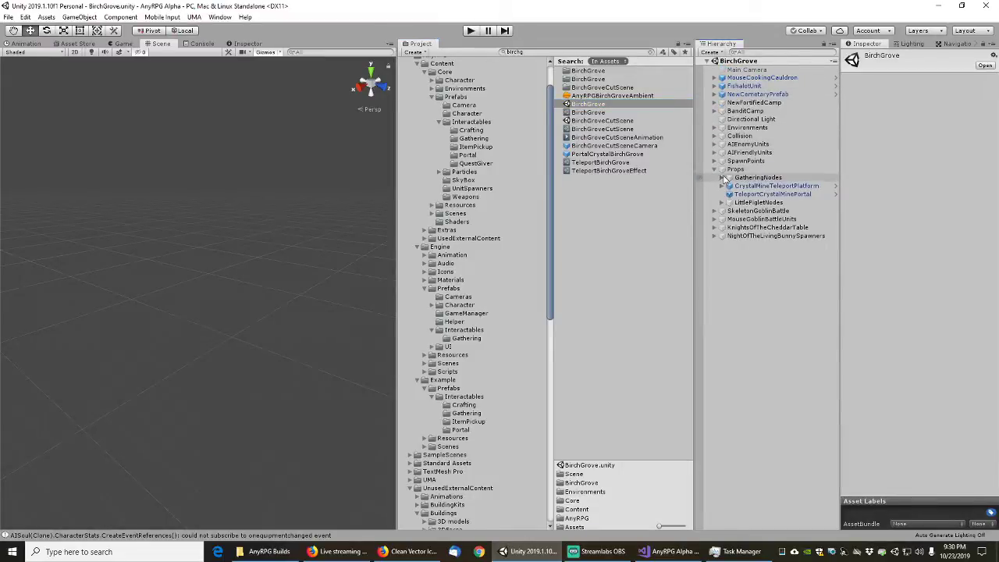
left_click(721, 178)
left_click(729, 203)
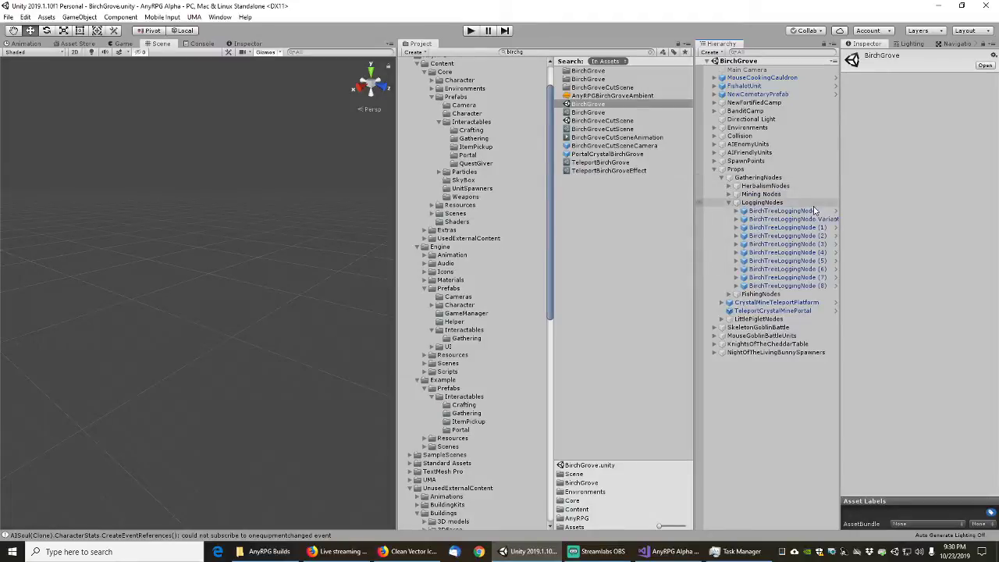
left_click(779, 212)
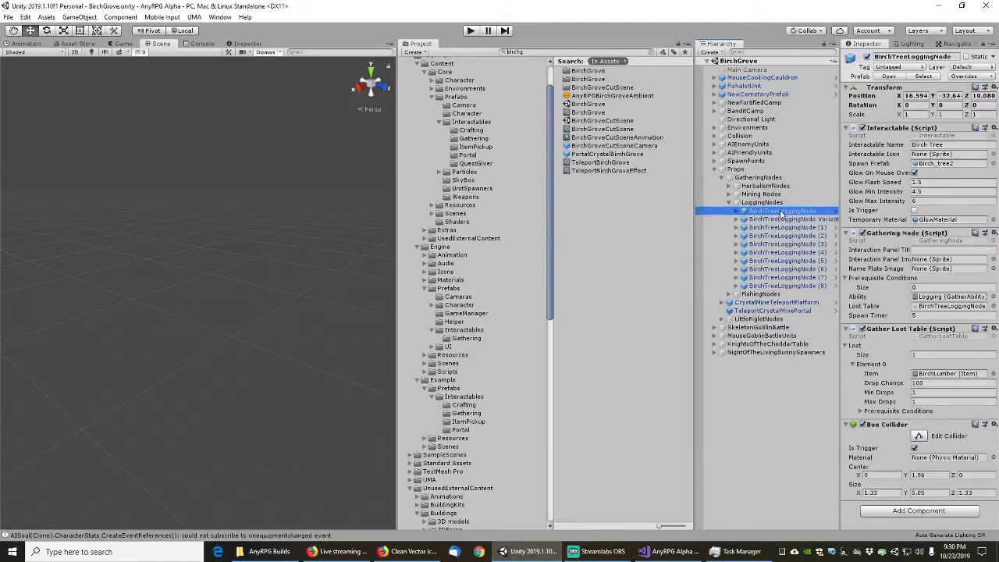
left_click(788, 220)
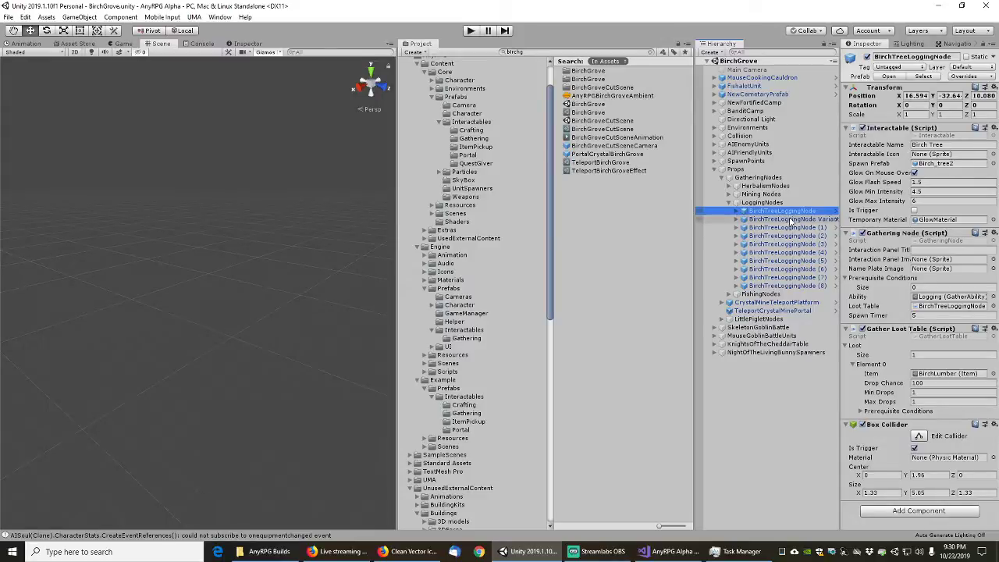
left_click(924, 76)
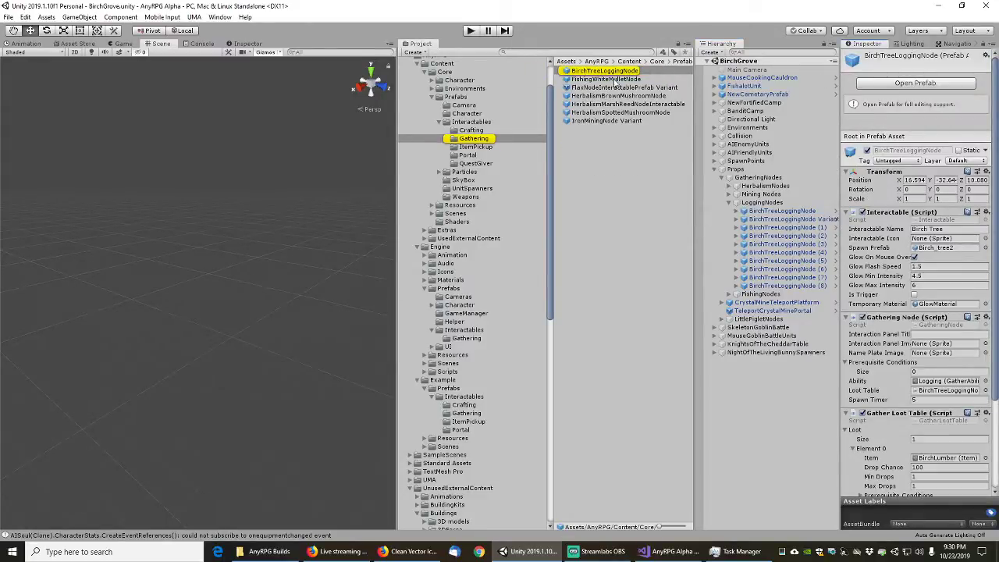
- Recheck BirchTreeLoggingNode's source prefab and compare it with LoggingNodeInteractablePrefab in the Engine Gathering folder
left_click(781, 211)
left_click(925, 76)
left_click(467, 338)
left_click(620, 71)
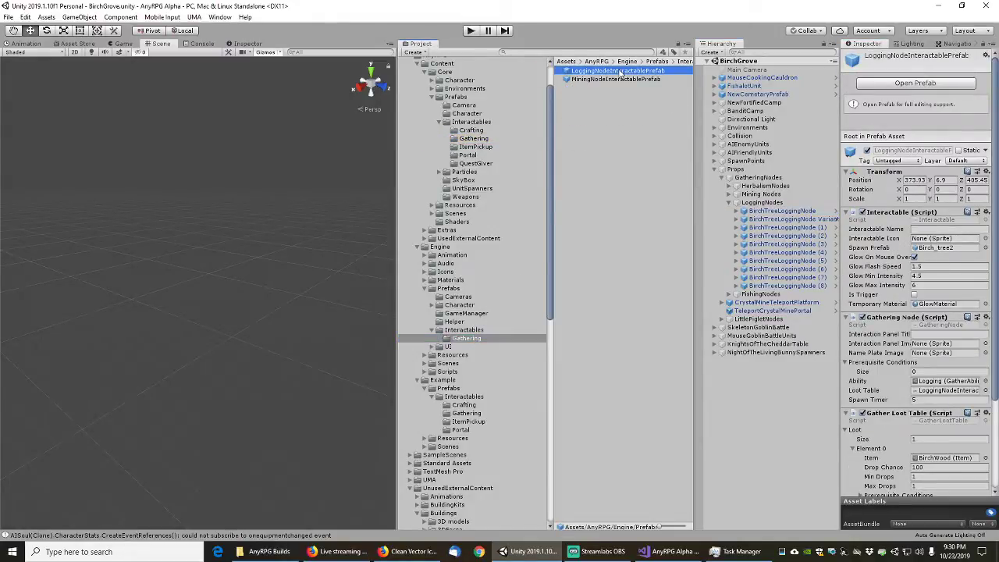
- Inspect LoggingNodeInteractablePrefab in the Engine Gathering folder and move it into Example's Interactables/Crafting folder
double_click(619, 71)
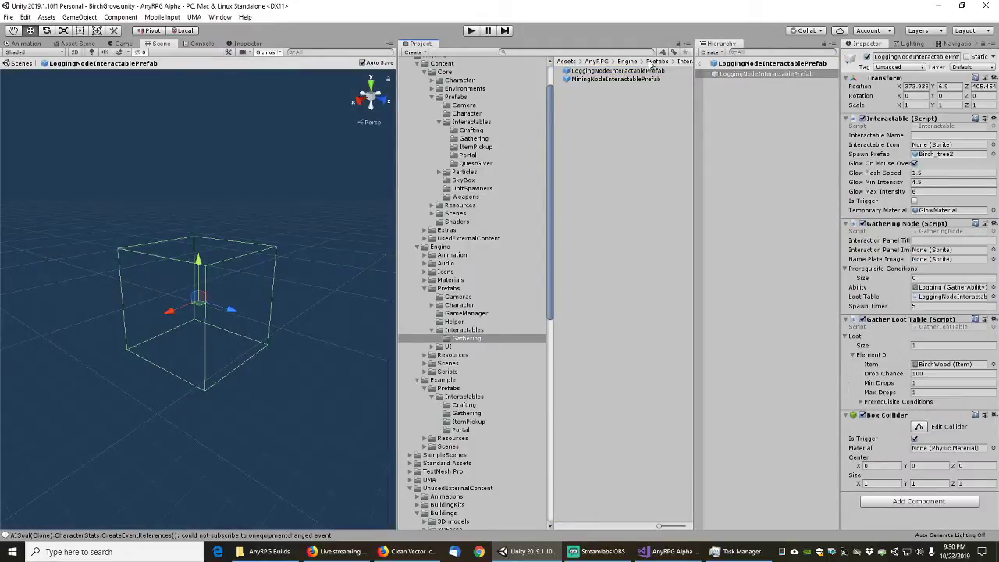
left_click(701, 66)
left_click(602, 71)
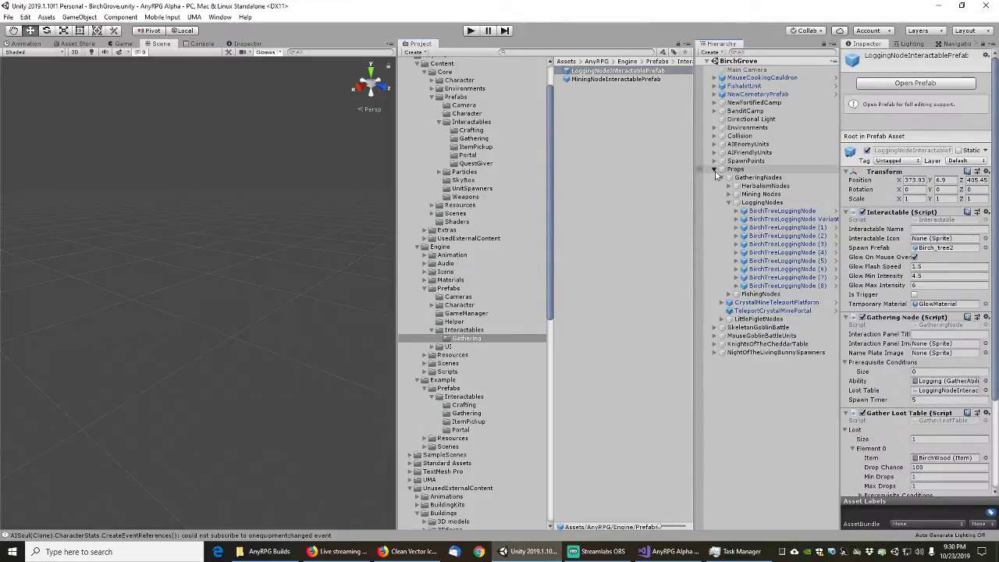
left_click(602, 71)
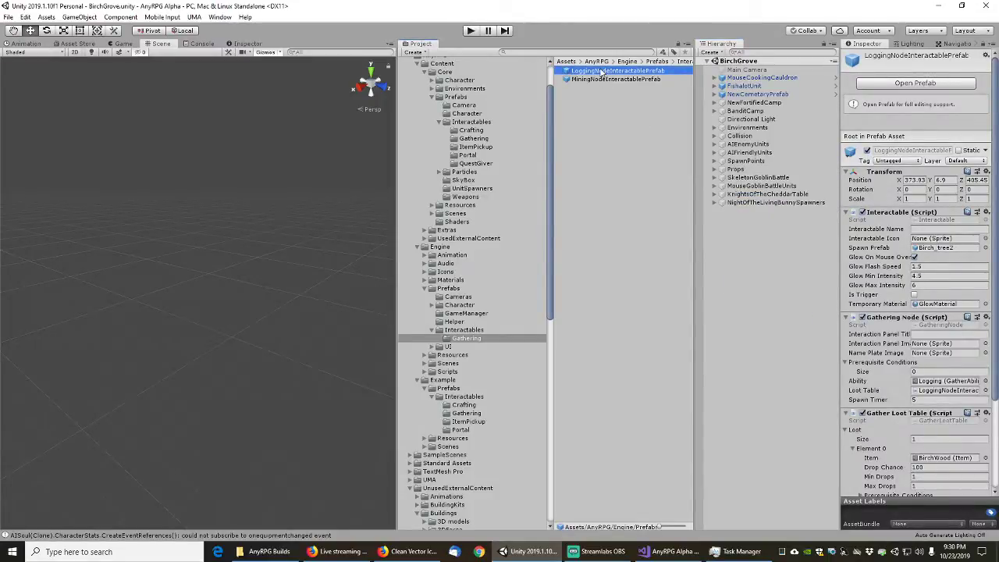
left_click_drag(601, 71, 467, 408)
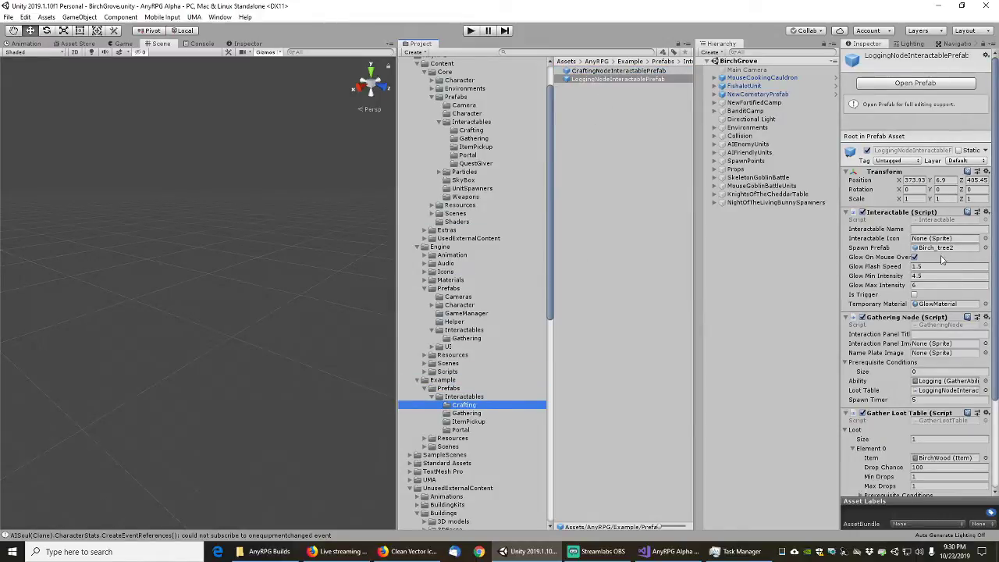
- Set LoggingNodeInteractablePrefab's spawn prefab to None and its gather loot table size to 0
left_click(987, 248)
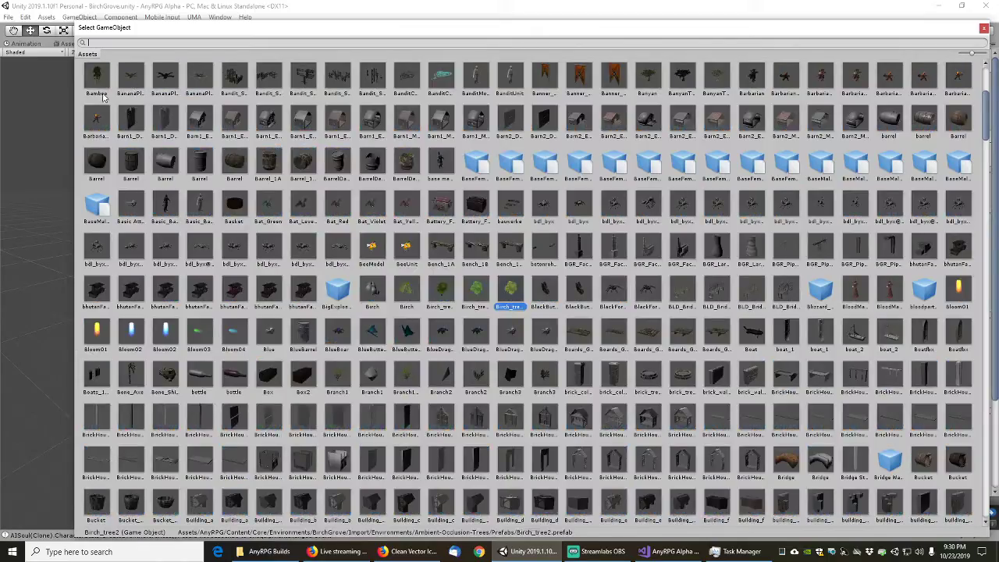
scroll(167, 133, "up", 5)
double_click(97, 84)
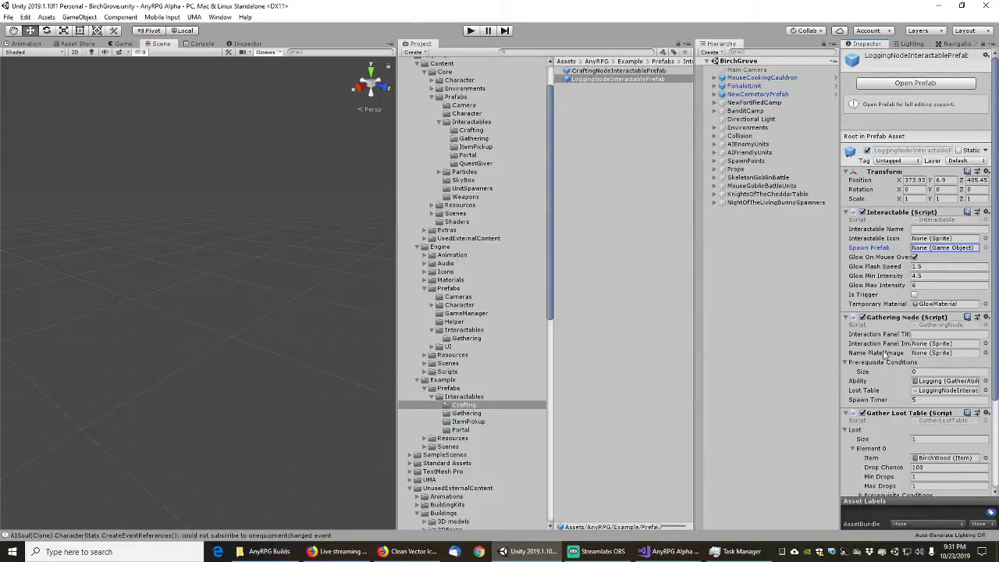
scroll(886, 353, "down", 3)
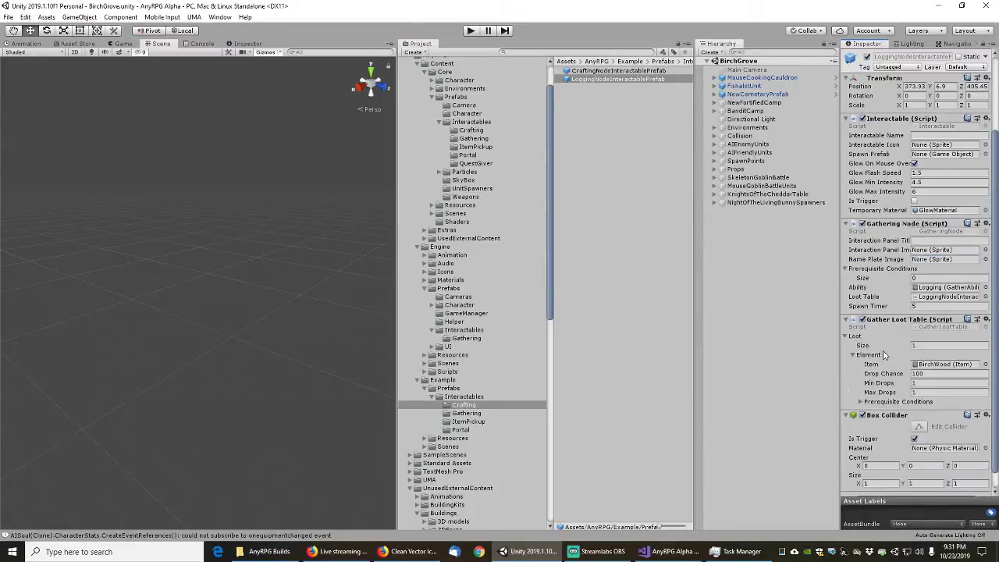
left_click(926, 345)
type("0")
key("Return")
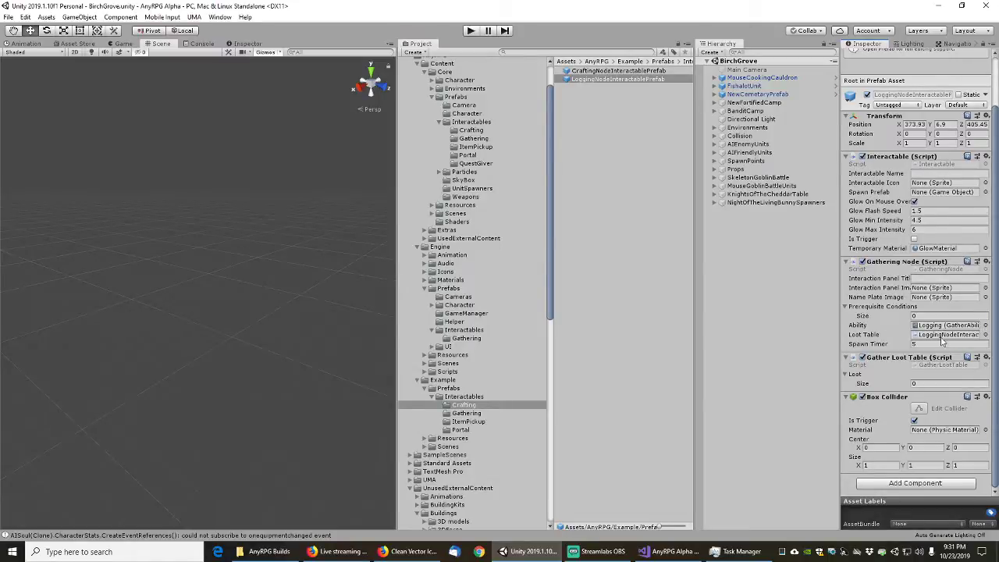
- Set the gathering ability of LoggingNodeInteractablePrefab to None
left_click(986, 324)
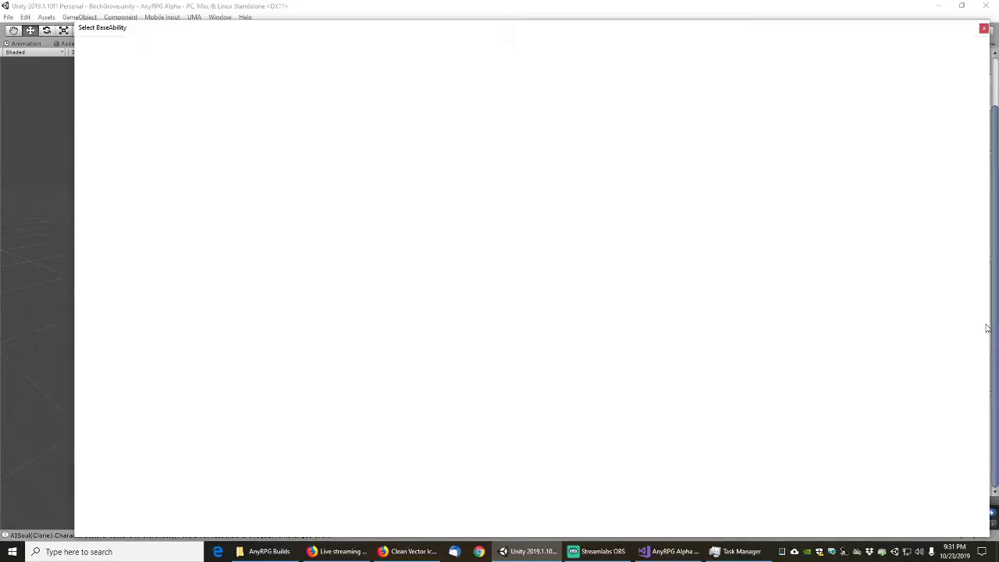
scroll(114, 156, "up", 5)
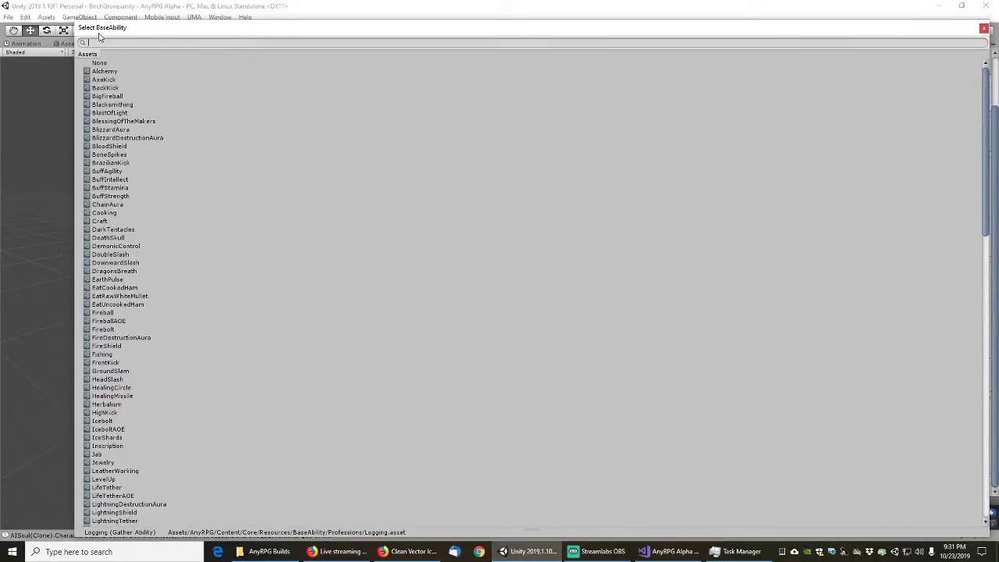
double_click(100, 63)
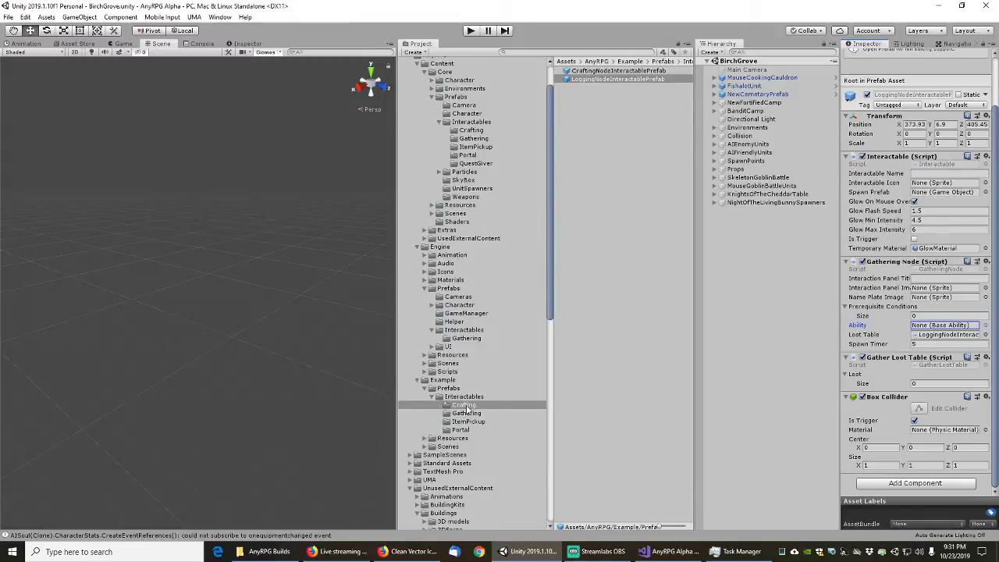
- Move LoggingNodeInteractablePrefab from Example's Crafting folder into Example's Gathering folder and check it against the prefab already there
left_click_drag(598, 81, 472, 413)
left_click(601, 79)
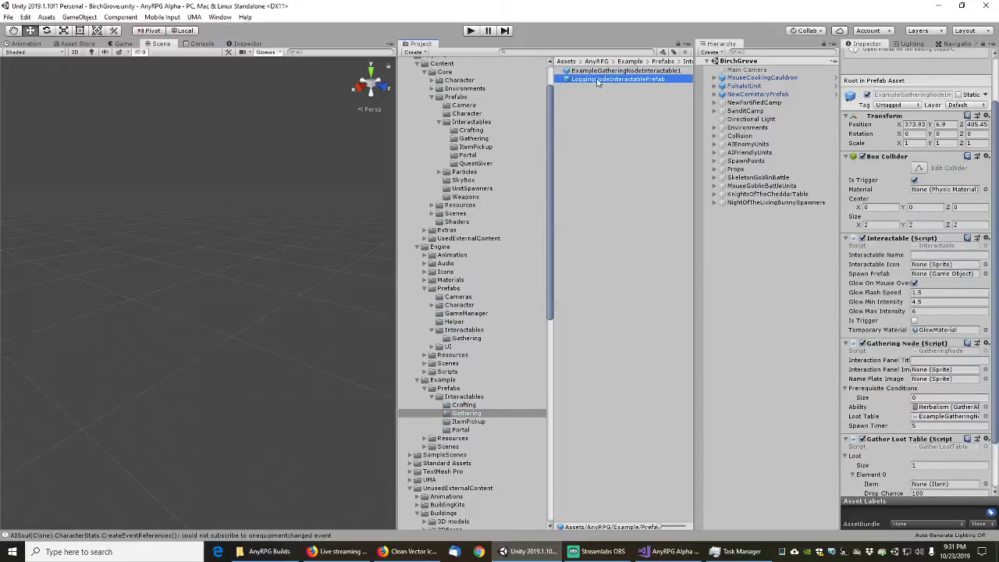
key("Up")
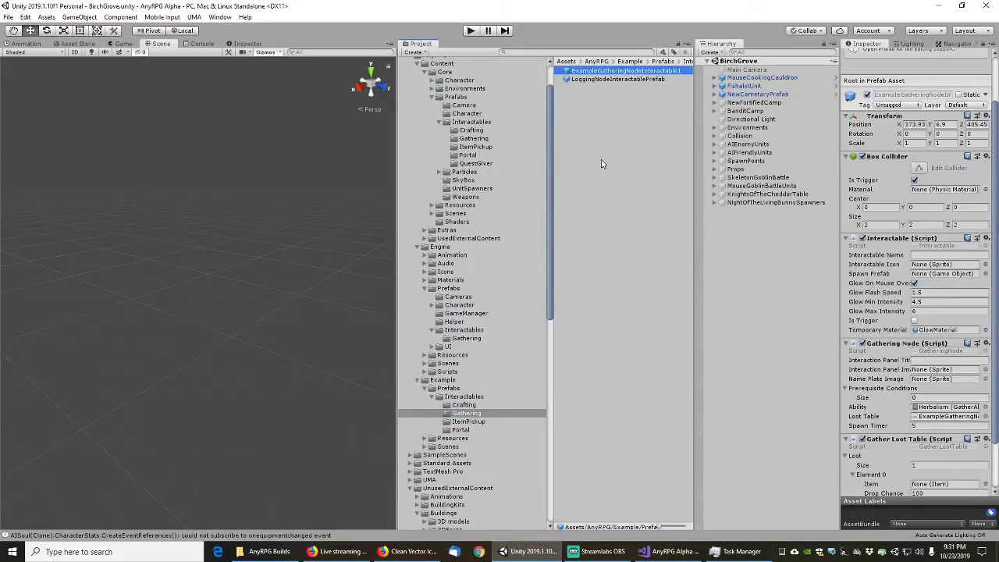
- Rename LoggingNodeInteractablePrefab in Example's Gathering folder to ExampleGatheringNodeInteractable2
key("Down")
key("F2")
key("Home")
type("Example")
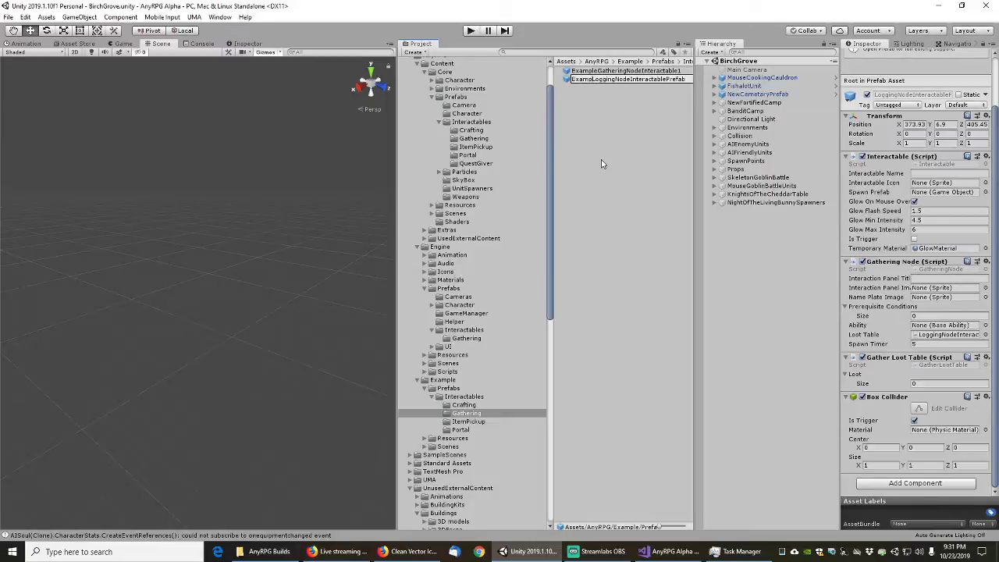
type("GatheringNOde")
key("BackSpace")
key("BackSpace")
key("BackSpace")
type("odeIntera")
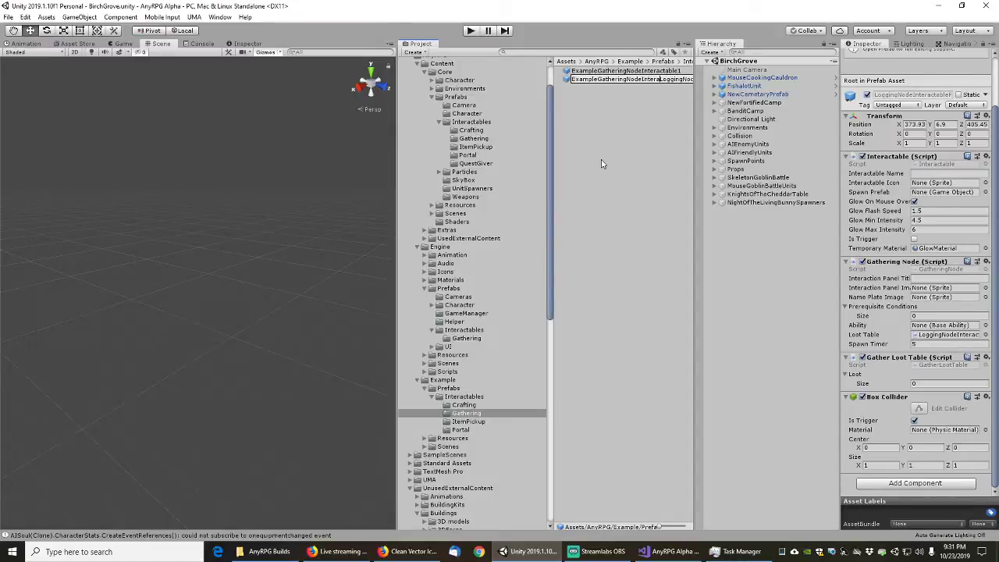
type("ctable2")
key("shift+End")
key("Delete")
key("Return")
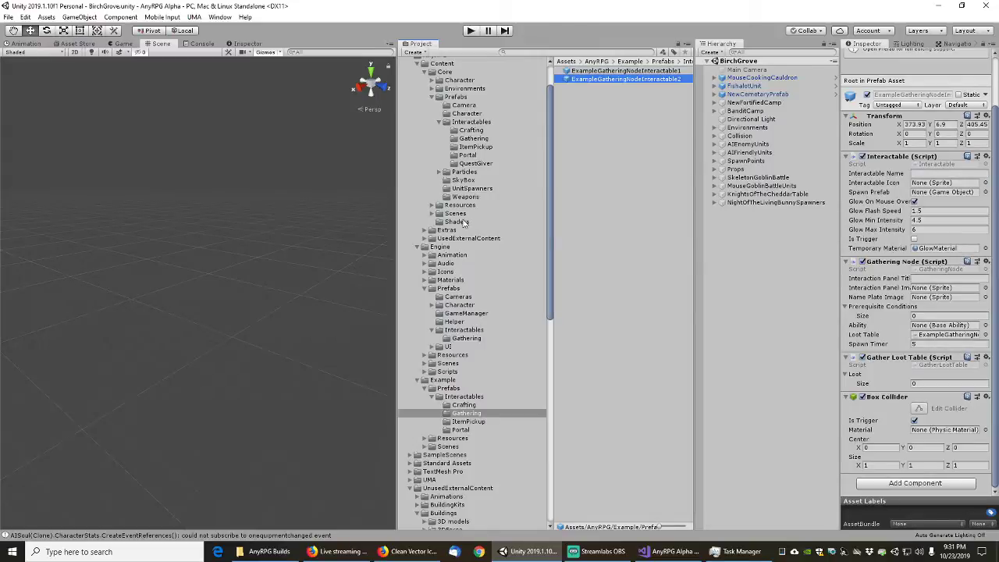
- Review MiningNodeInteractablePrefab's components in the Engine Gathering folder and move the prefab into Example's Gathering folder
left_click(466, 338)
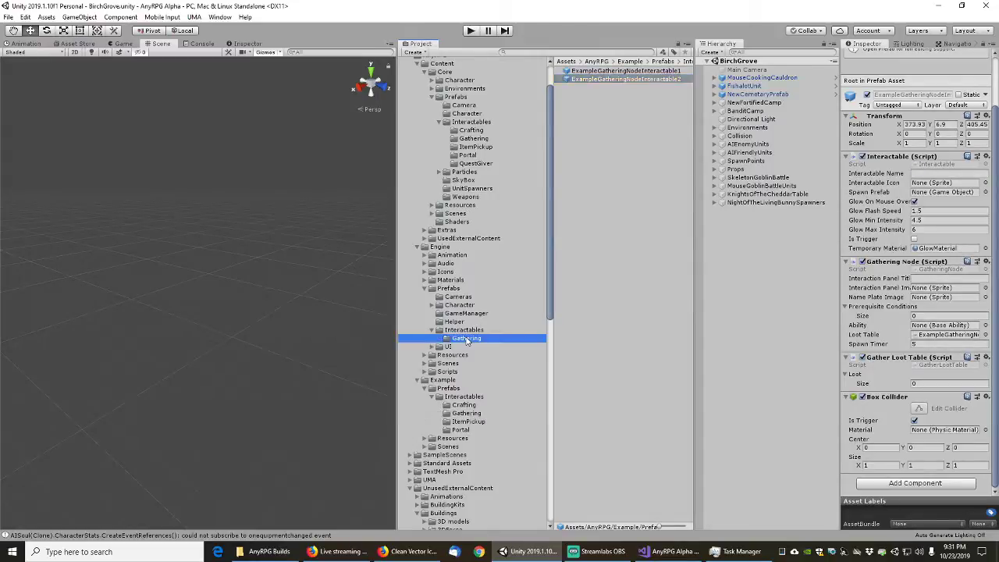
left_click(608, 72)
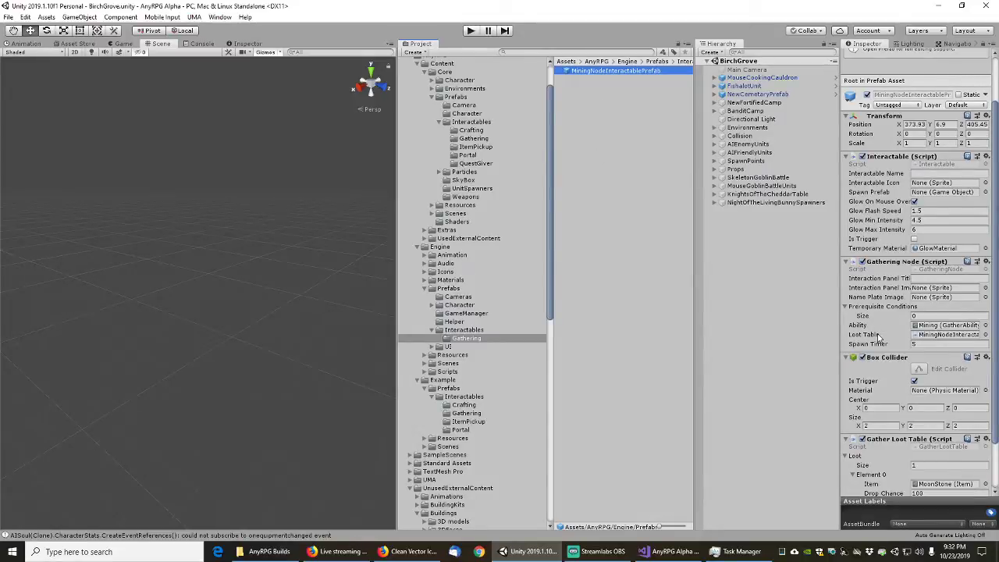
scroll(879, 337, "down", 2)
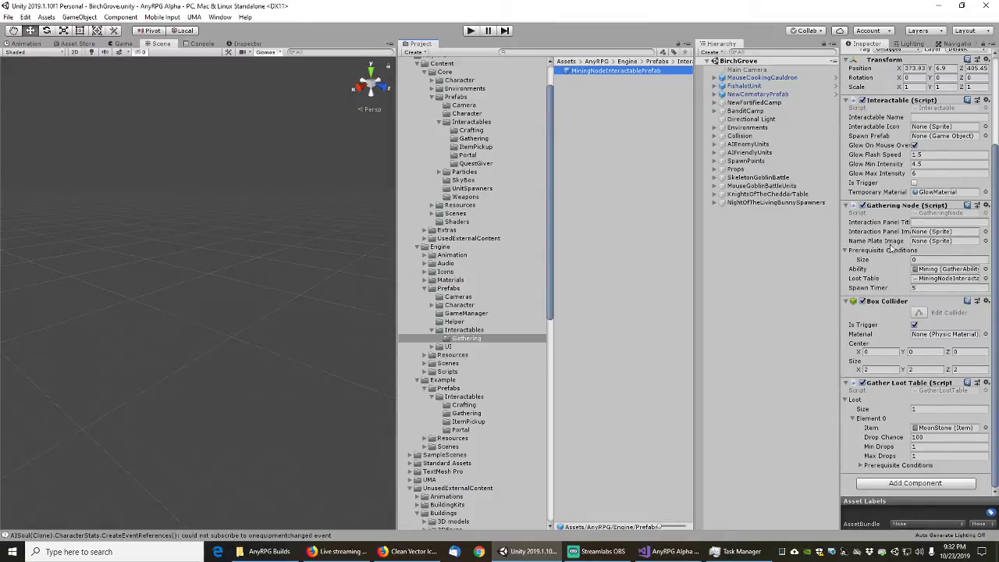
scroll(894, 217, "up", 4)
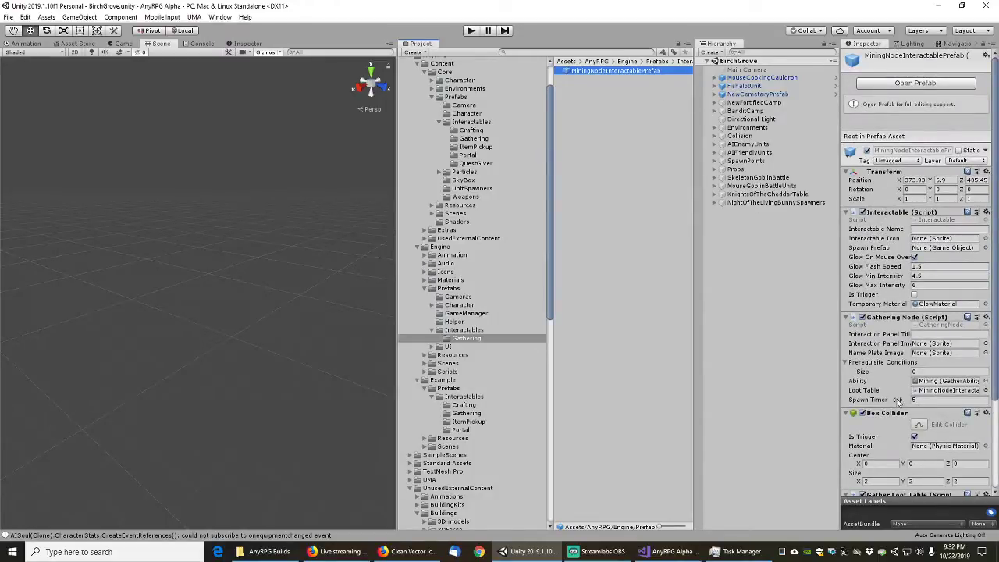
scroll(899, 403, "down", 4)
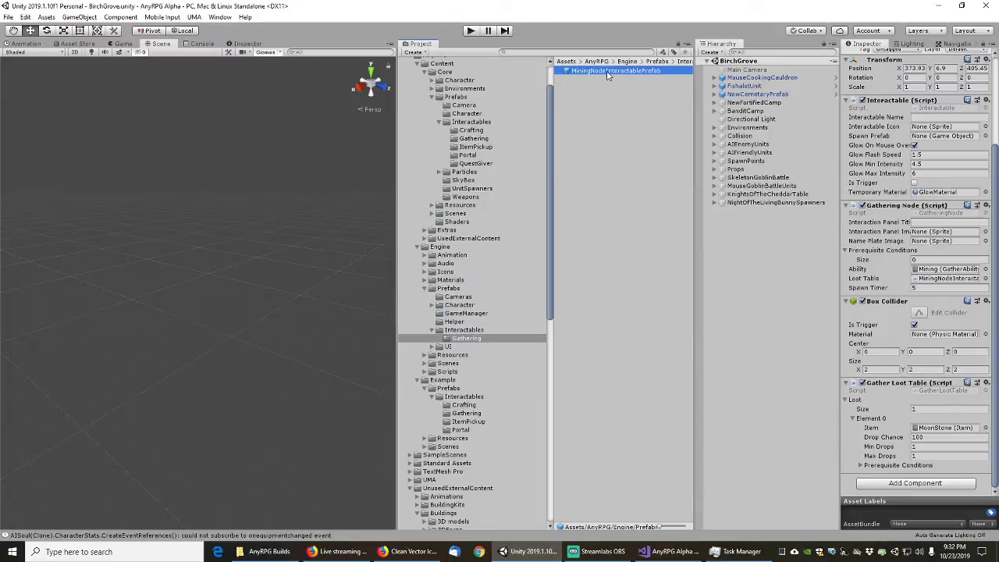
left_click_drag(608, 74, 471, 418)
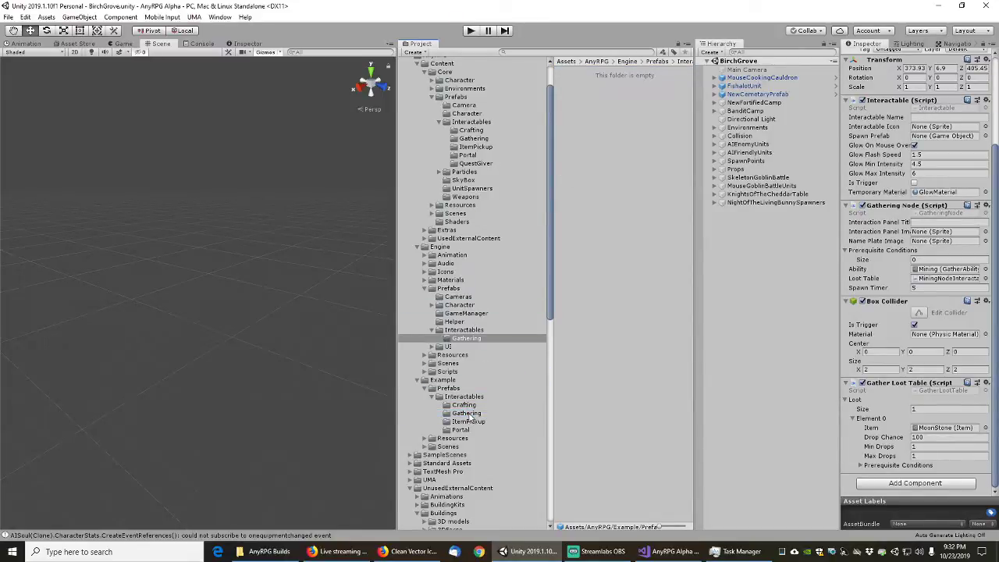
- Rename MiningNodeInteractablePrefab in Example's Gathering folder to ExampleGatheringNodeInteractable3
left_click(471, 415)
left_click(605, 87)
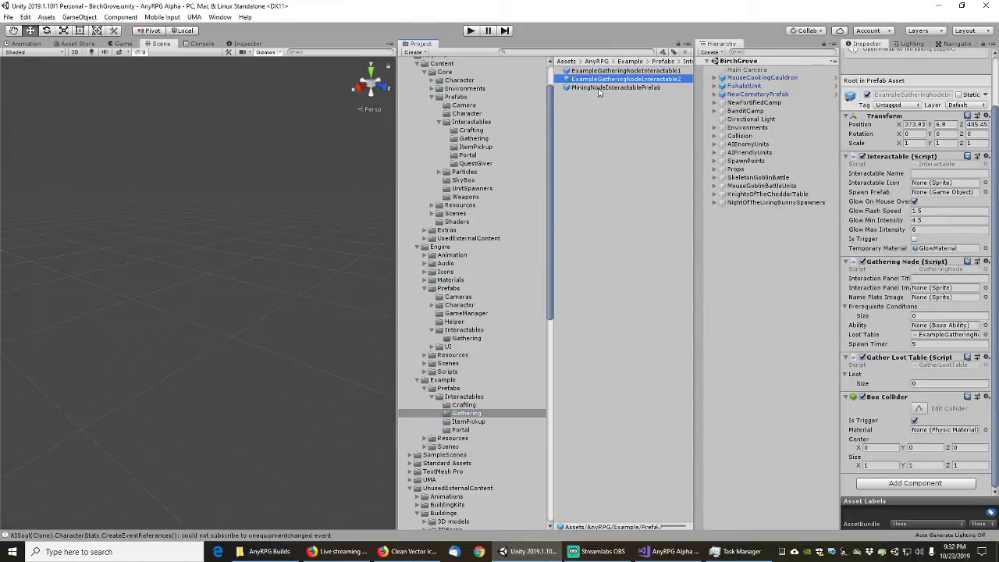
key("F2")
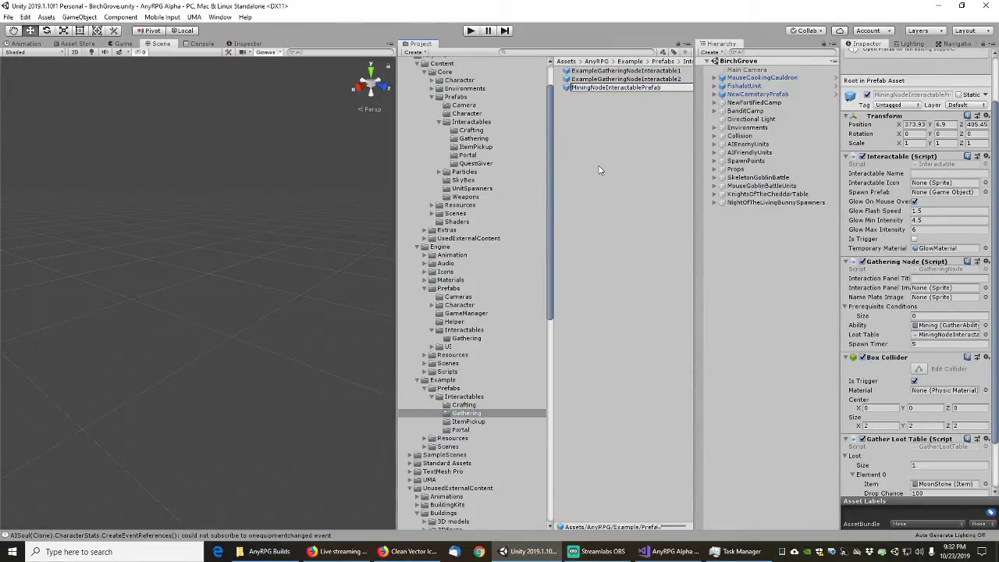
key("Home")
type("Exampl")
type("eGatheringNo")
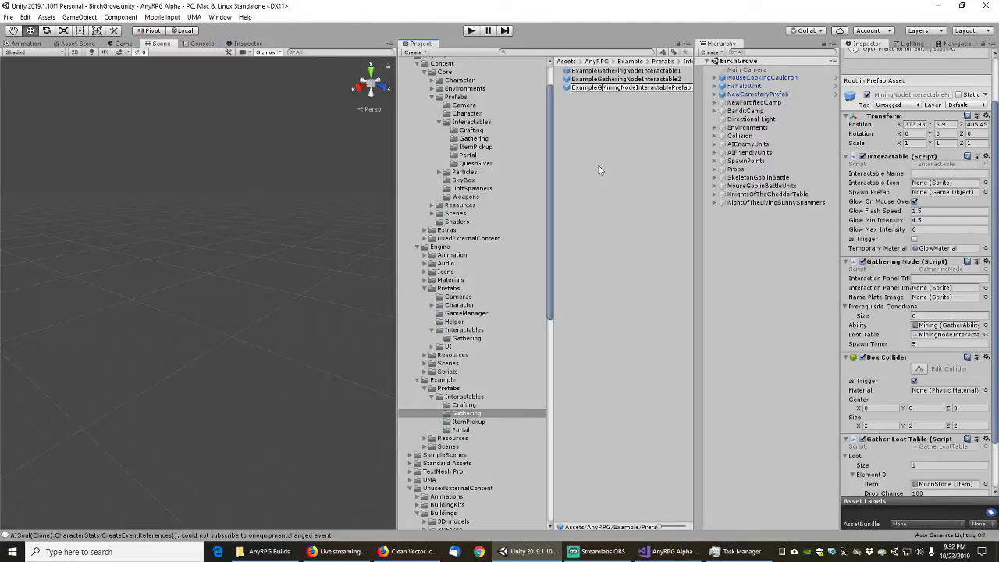
type("deInteractable3")
key("shift+End")
key("Delete")
key("Return")
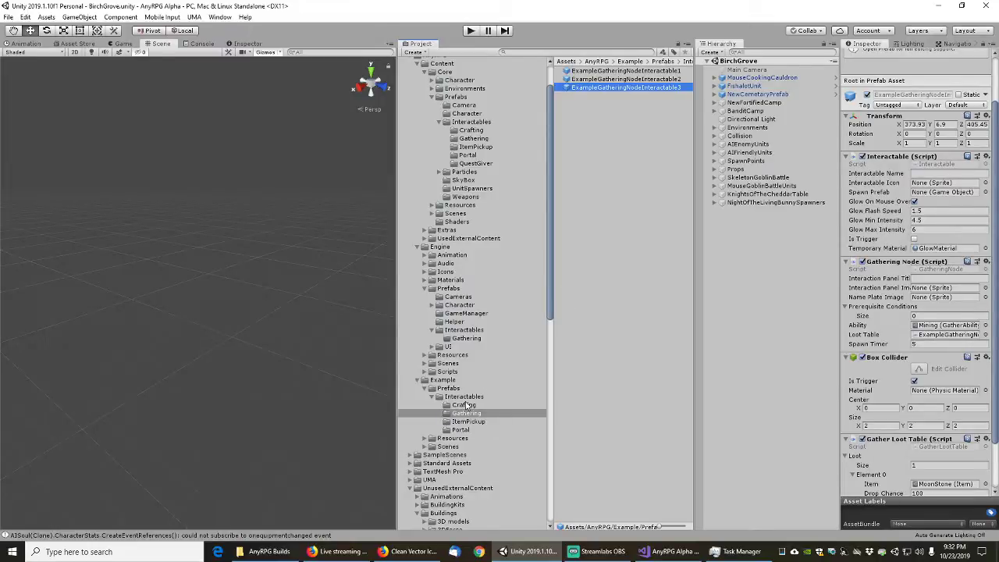
- Delete the empty Gathering folder under Engine's Interactables prefabs
left_click(470, 339)
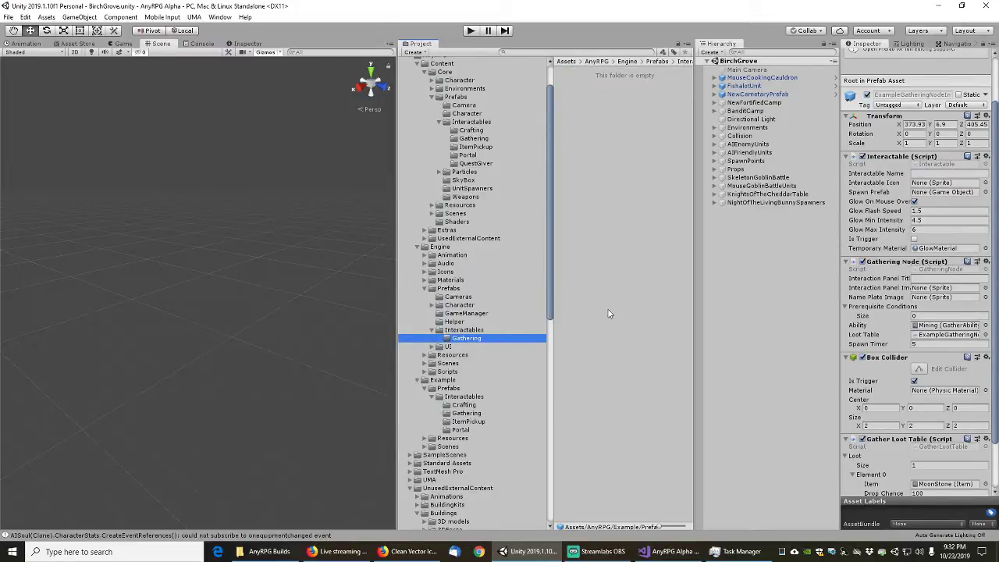
key("Delete")
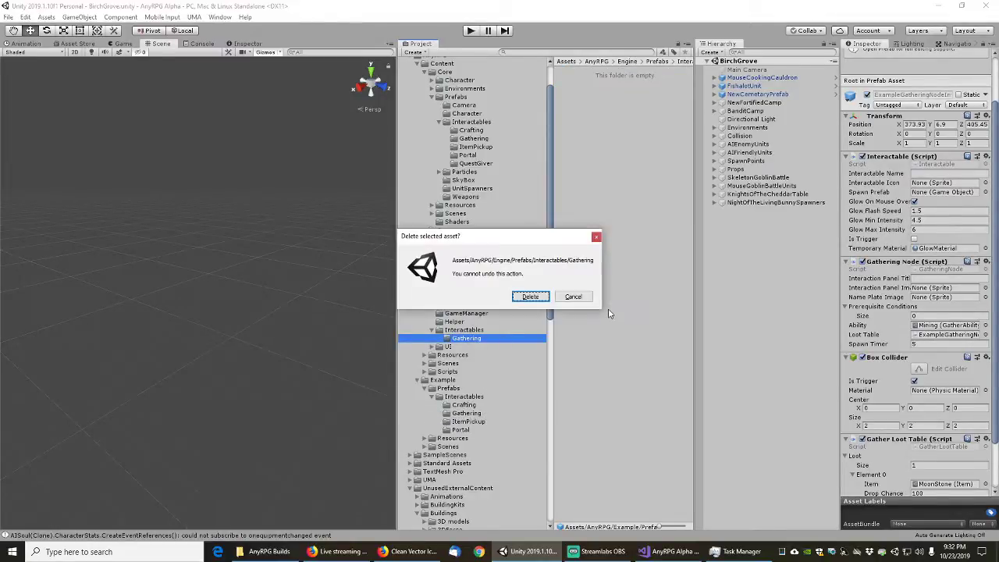
left_click(531, 296)
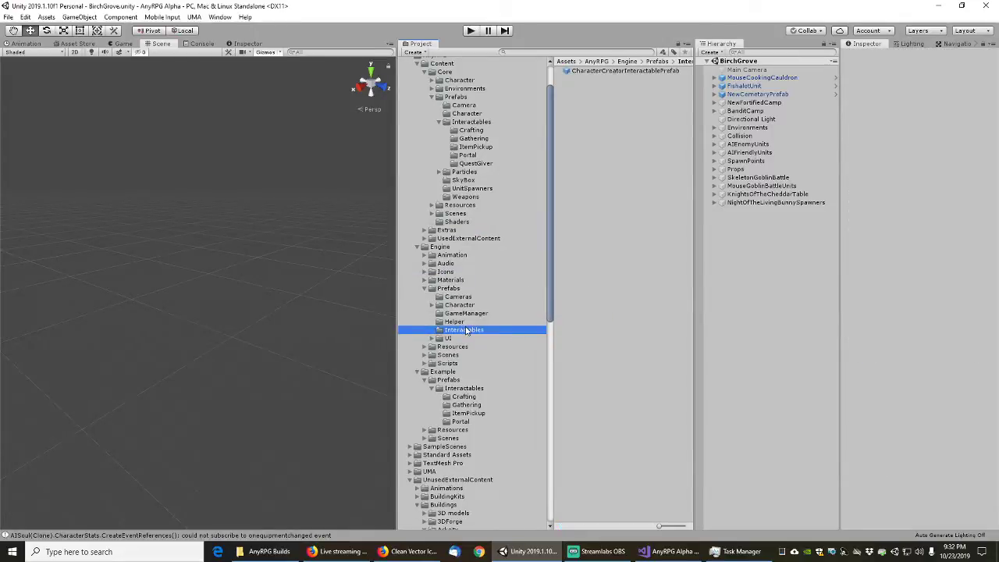
- Open CharacterCreatorInteractablePrefab from Engine's Interactables folder, examine its components and child object, and return to the scene
left_click(606, 71)
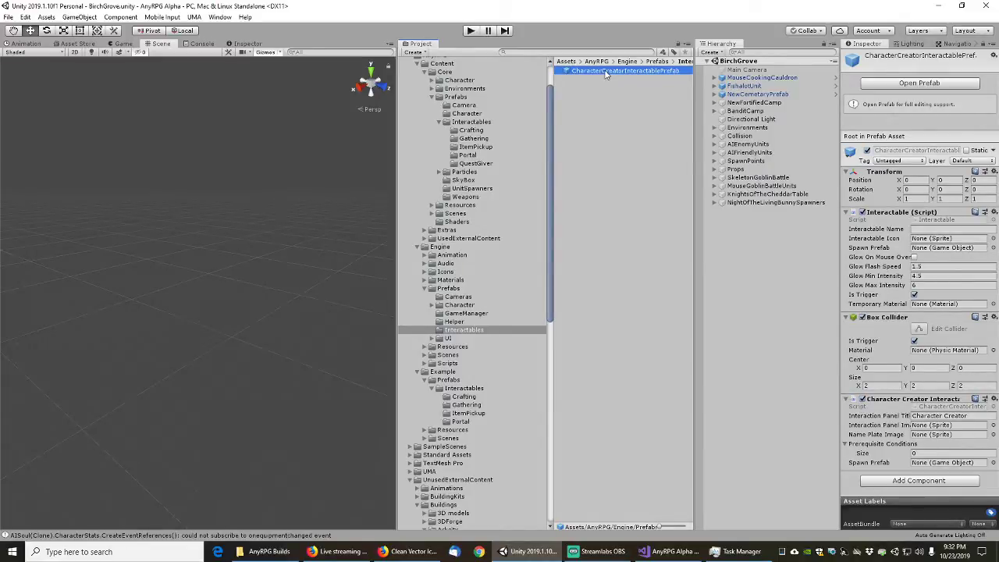
double_click(606, 71)
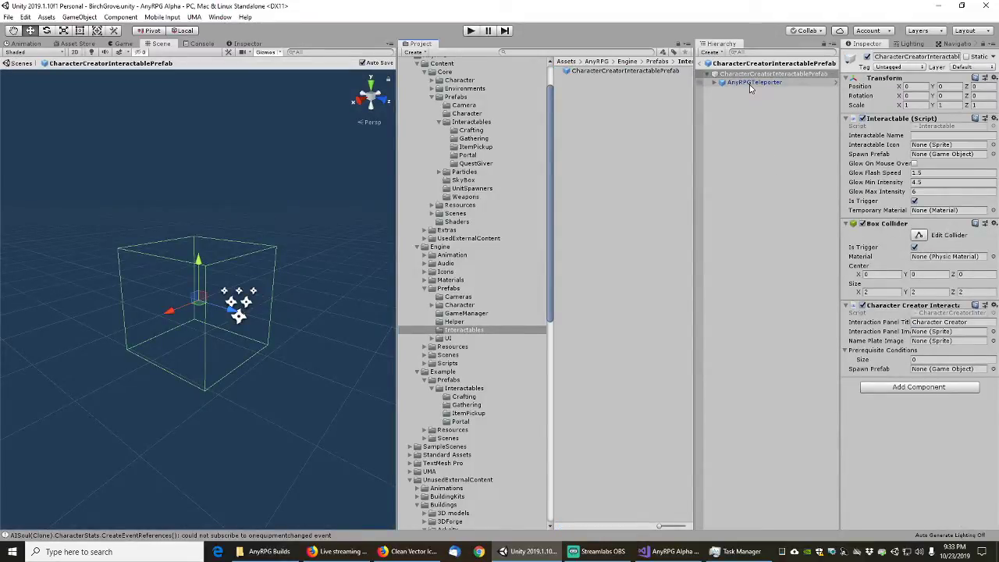
left_click(703, 64)
left_click(615, 74)
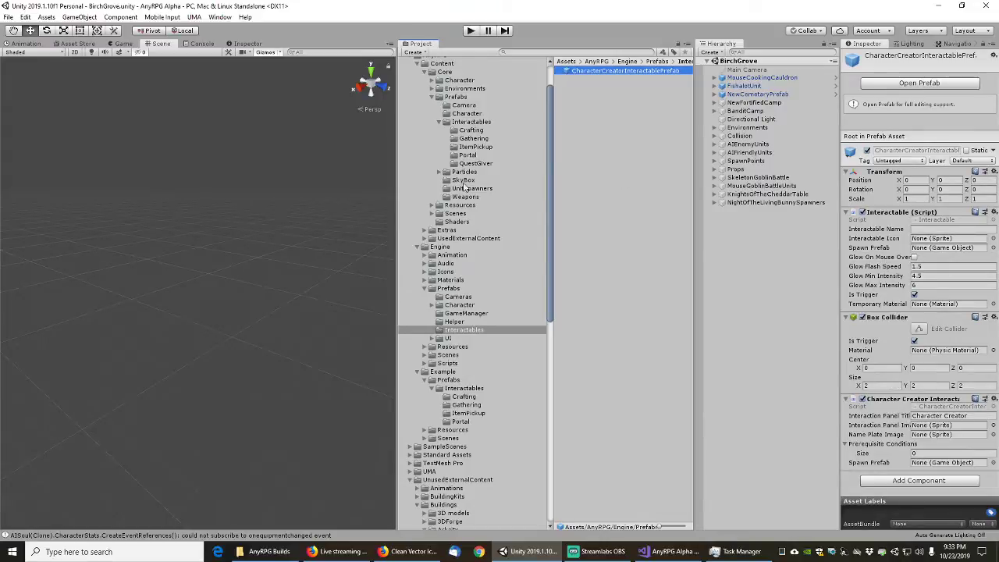
- Create a folder named CharacterCreator in Content/Core/Prefabs/Interactables
left_click(471, 122)
right_click(569, 193)
mouse_move(595, 198)
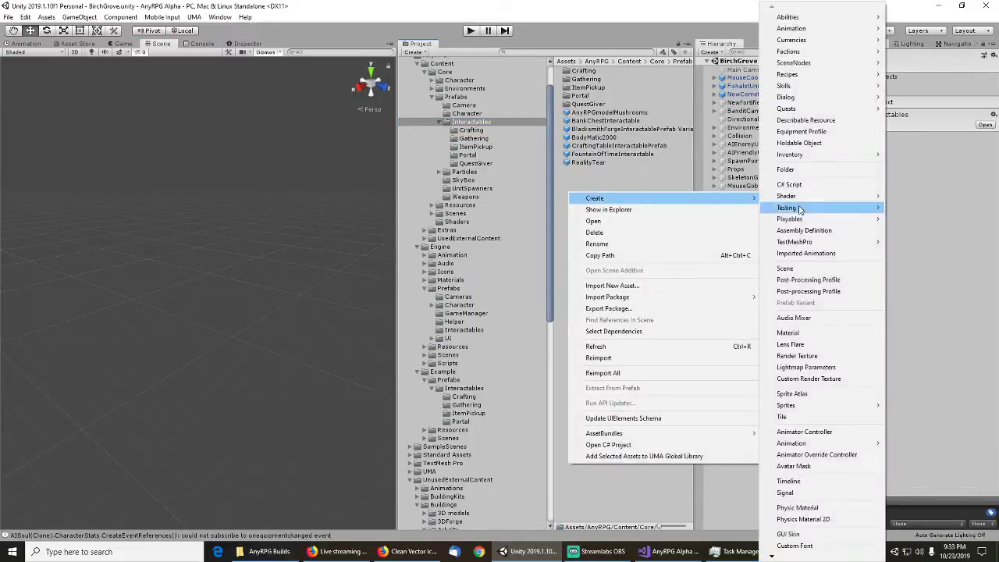
left_click(812, 171)
type("Cha")
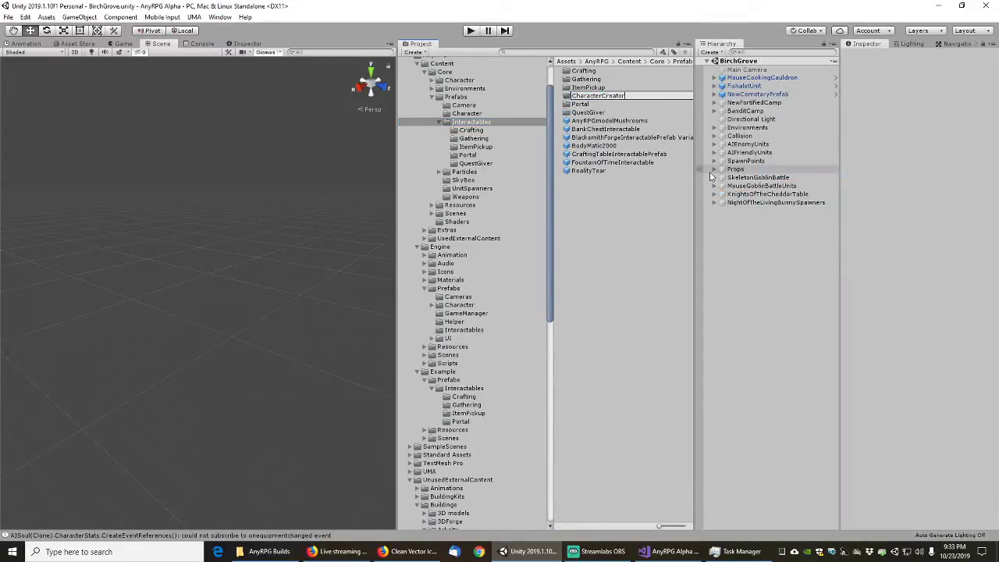
type("racterCreator")
key("Return")
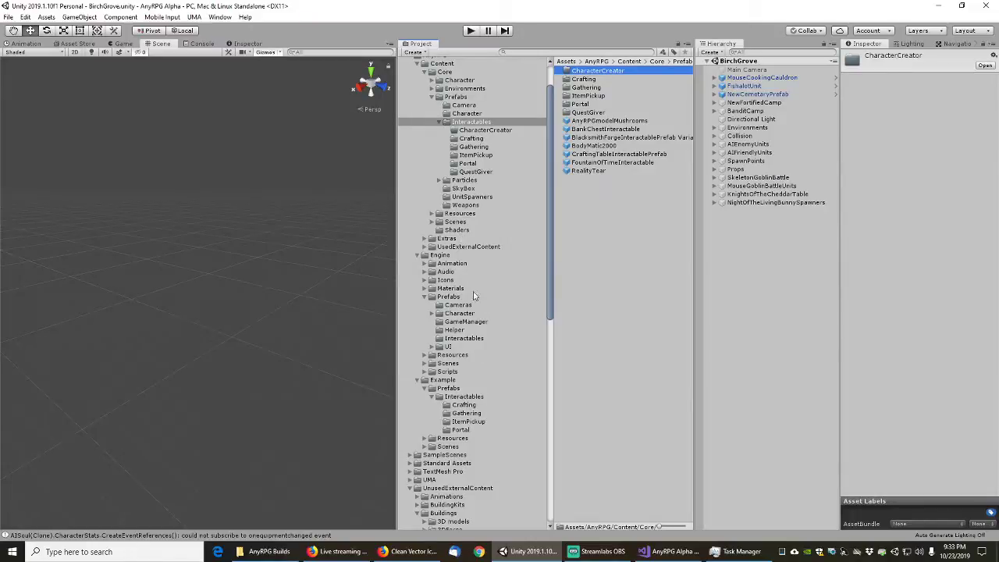
- Move CharacterCreatorInteractablePrefab from Engine's Interactables folder into Content/Core/Prefabs/Interactables/CharacterCreator
left_click(463, 340)
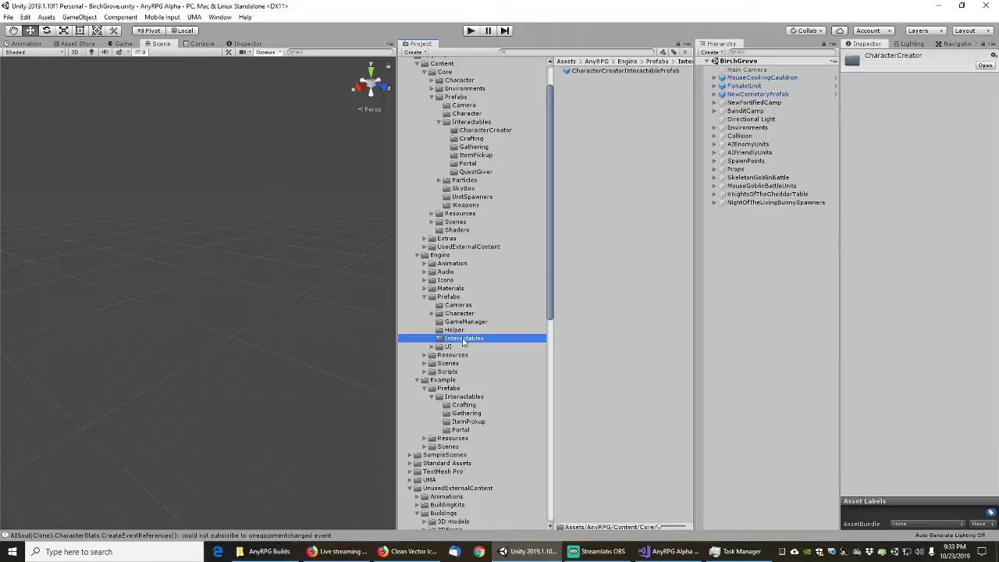
left_click(598, 71)
left_click_drag(599, 74, 487, 133)
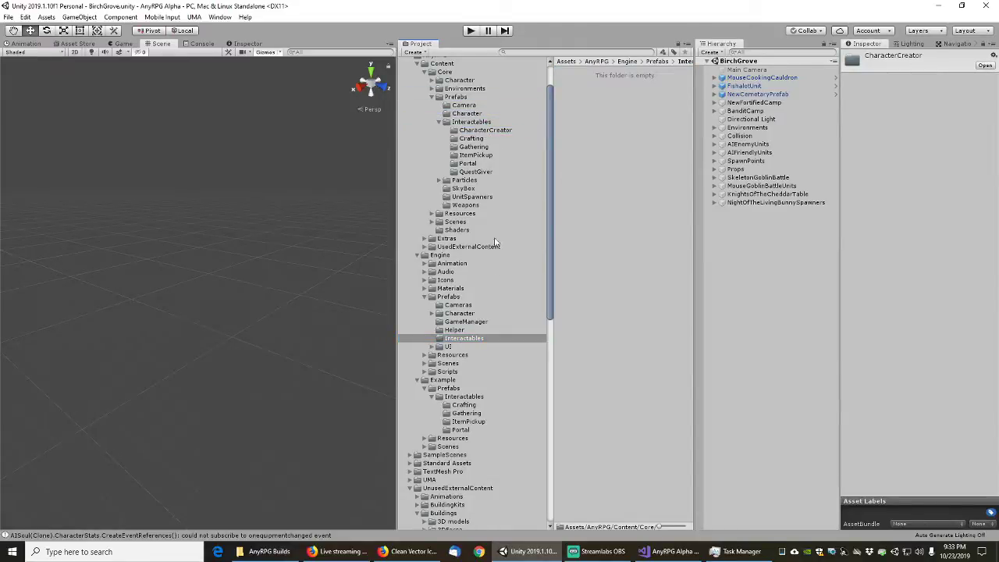
- Delete the empty Interactables folder under Engine's Prefabs
left_click(455, 331)
left_click(460, 340)
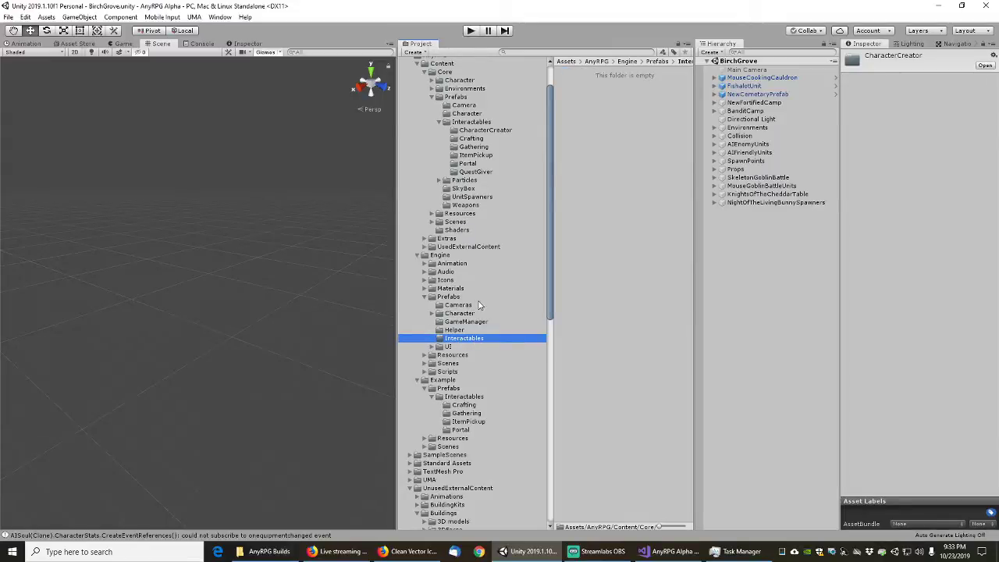
key("Delete")
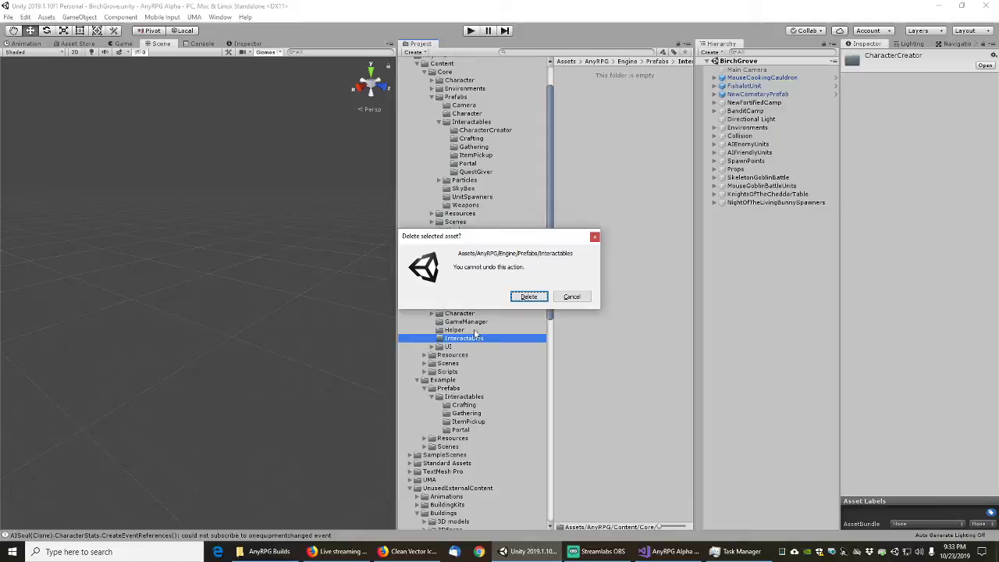
left_click(528, 297)
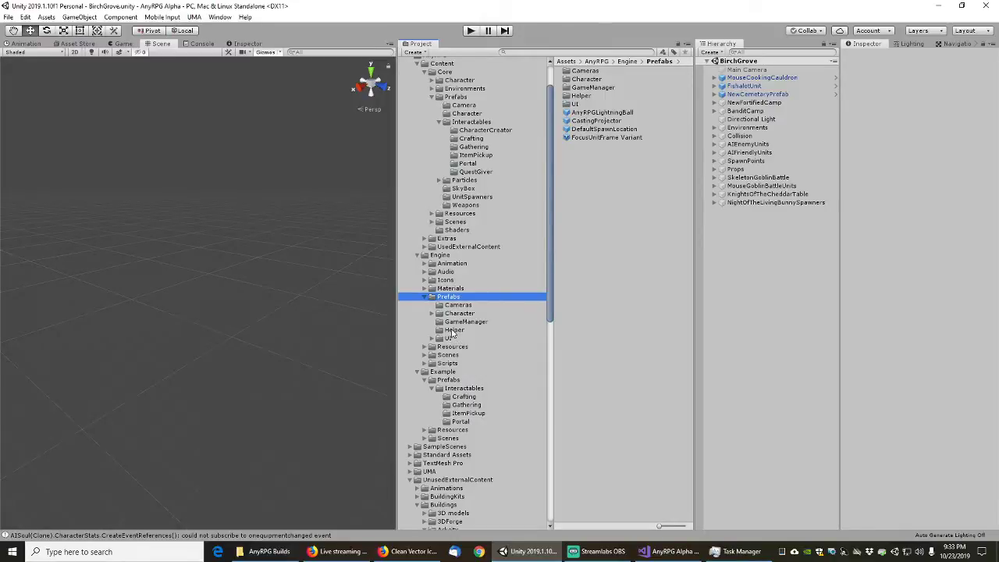
- Check Engine's Resources subfolders and examine the components of the PathDebugger prefab in Engine's Helper folder
left_click(425, 347)
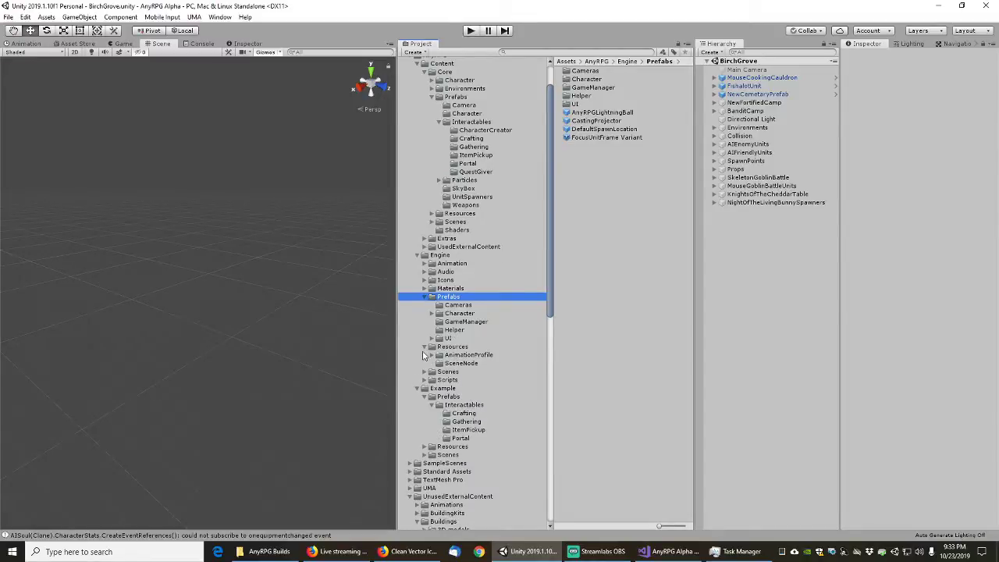
left_click(427, 354)
left_click(424, 348)
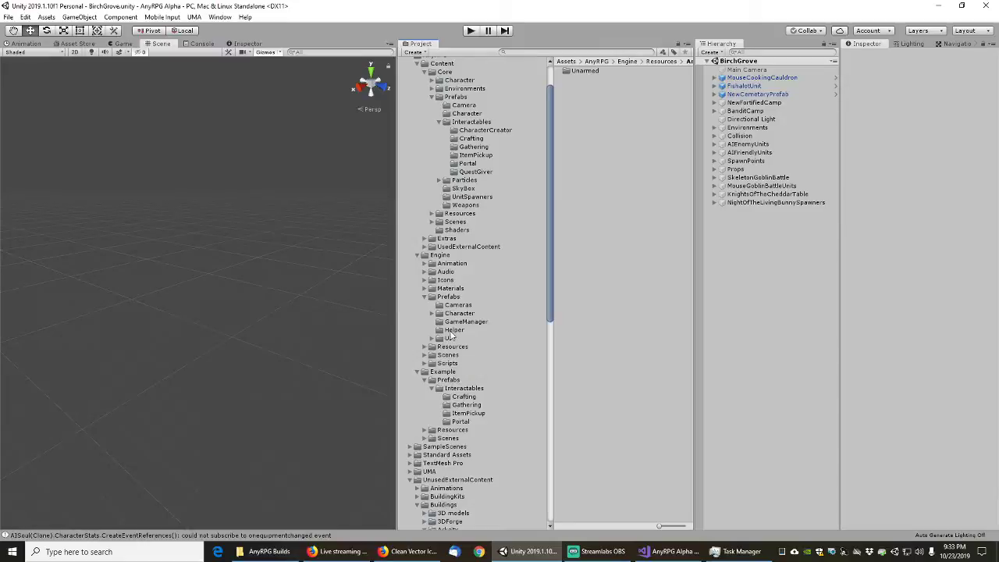
left_click(456, 329)
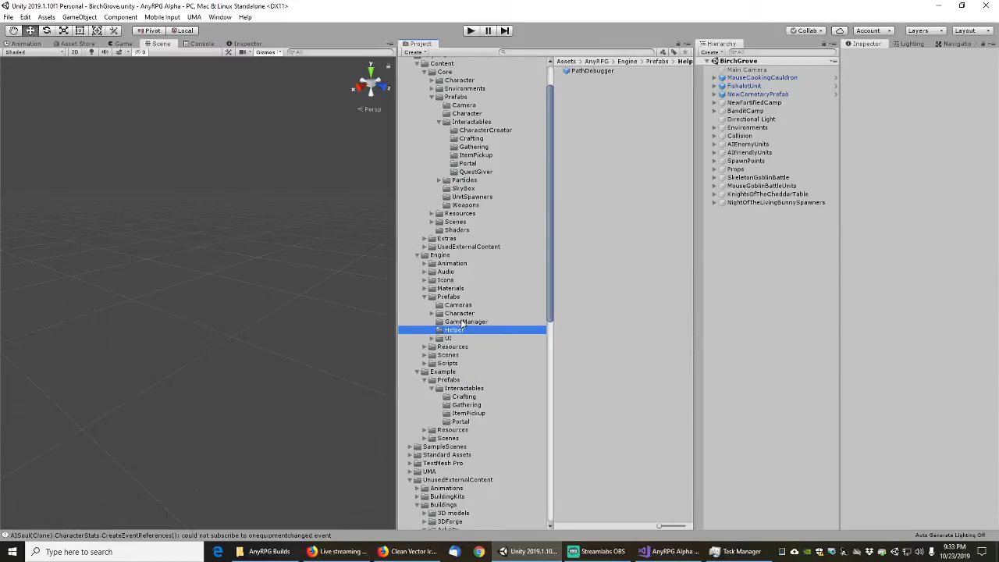
left_click(593, 72)
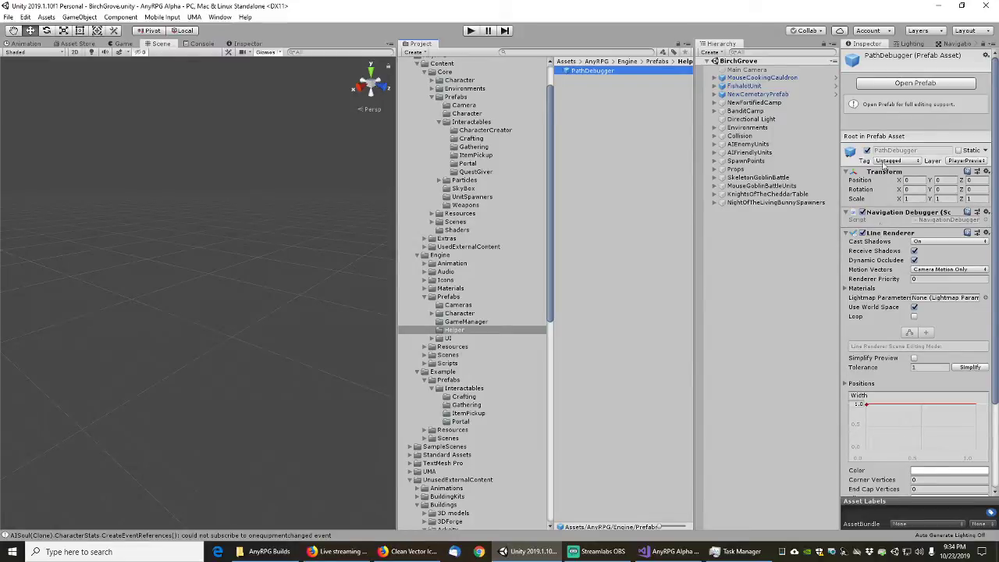
scroll(886, 251, "down", 3)
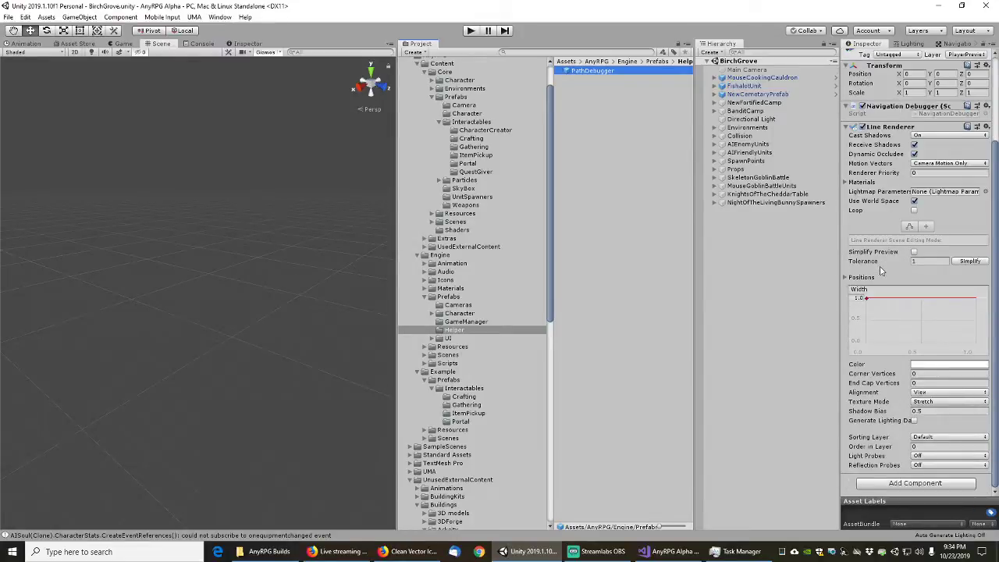
scroll(881, 248, "up", 3)
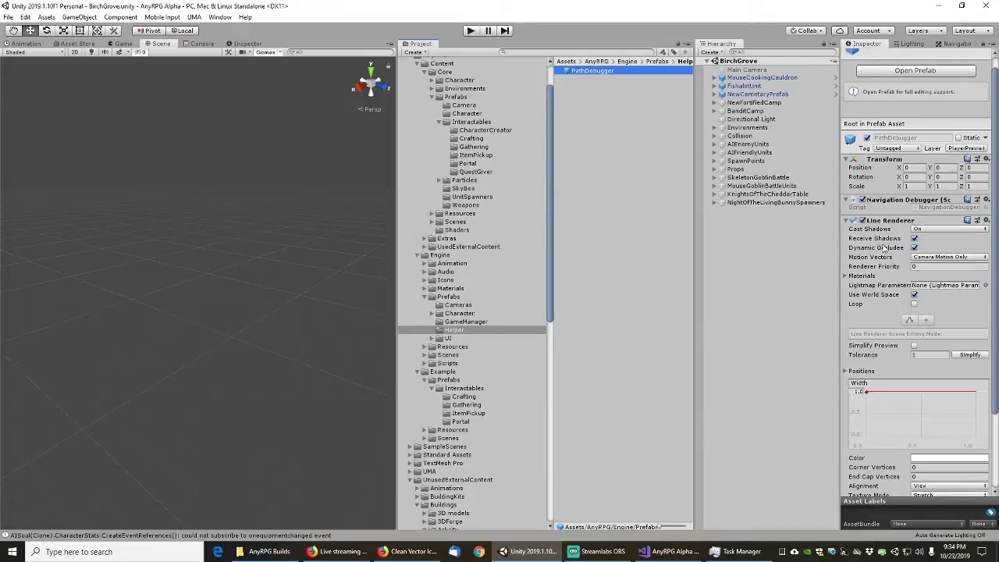
- Open the GameManager prefab from Engine's GameManager folder and examine its root manager components, including inventory, input, quest log, cast targeting and system configuration
left_click(465, 322)
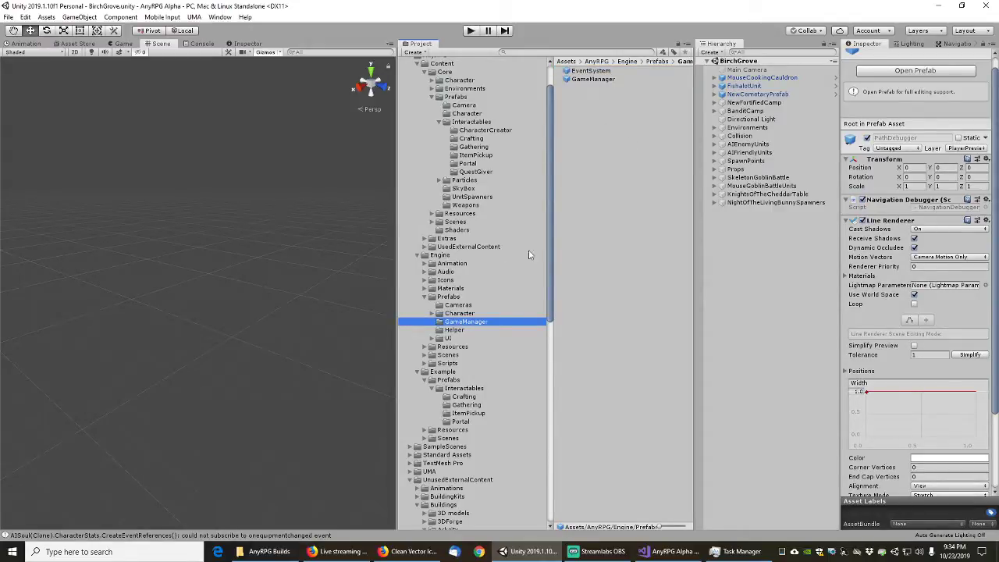
left_click(593, 80)
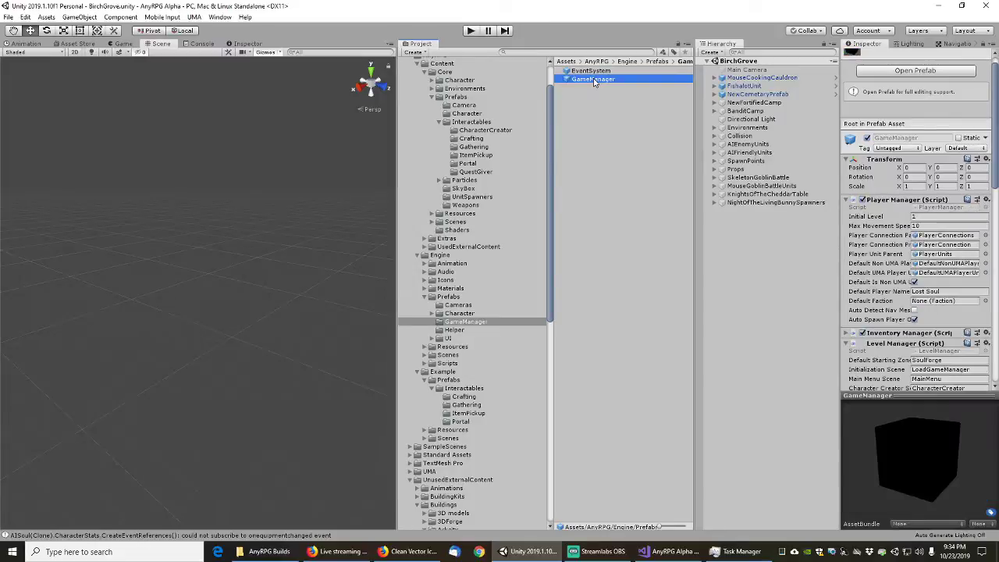
left_click(920, 72)
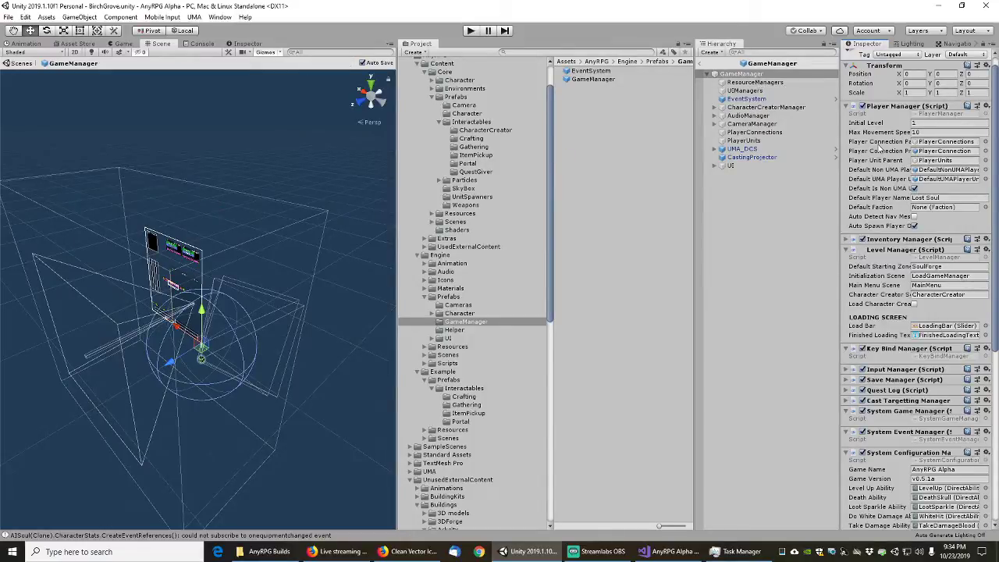
left_click(848, 240)
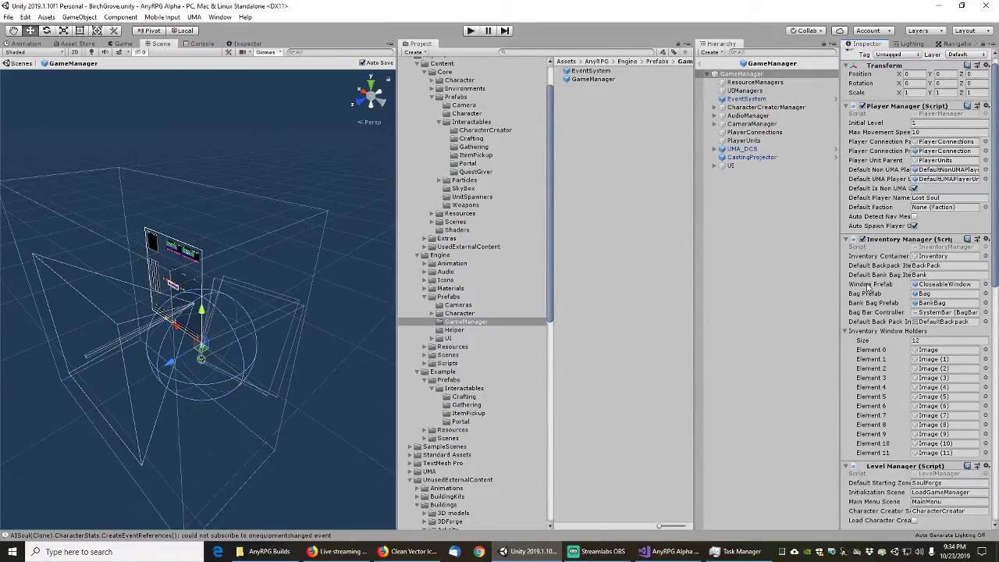
scroll(868, 287, "down", 8)
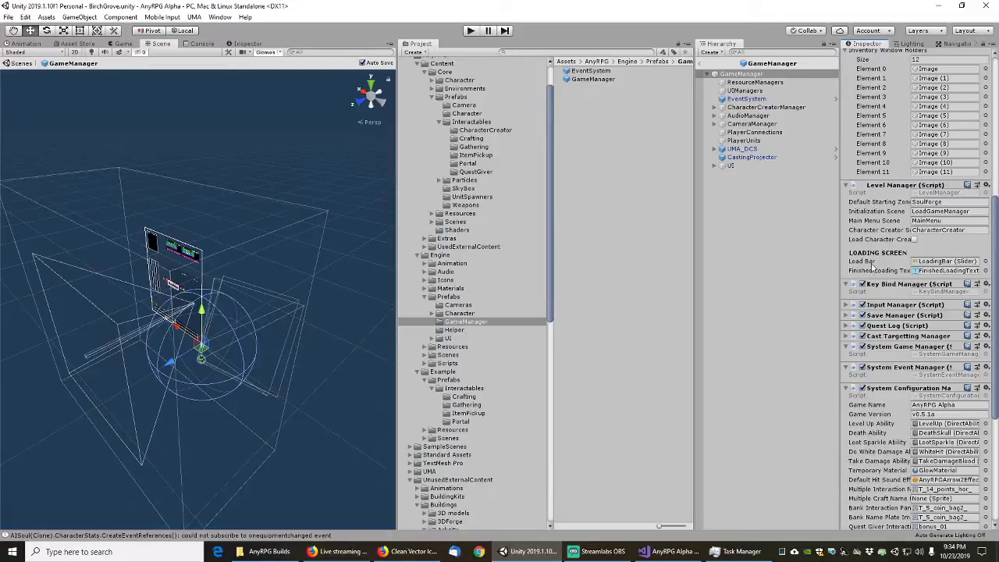
left_click(849, 305)
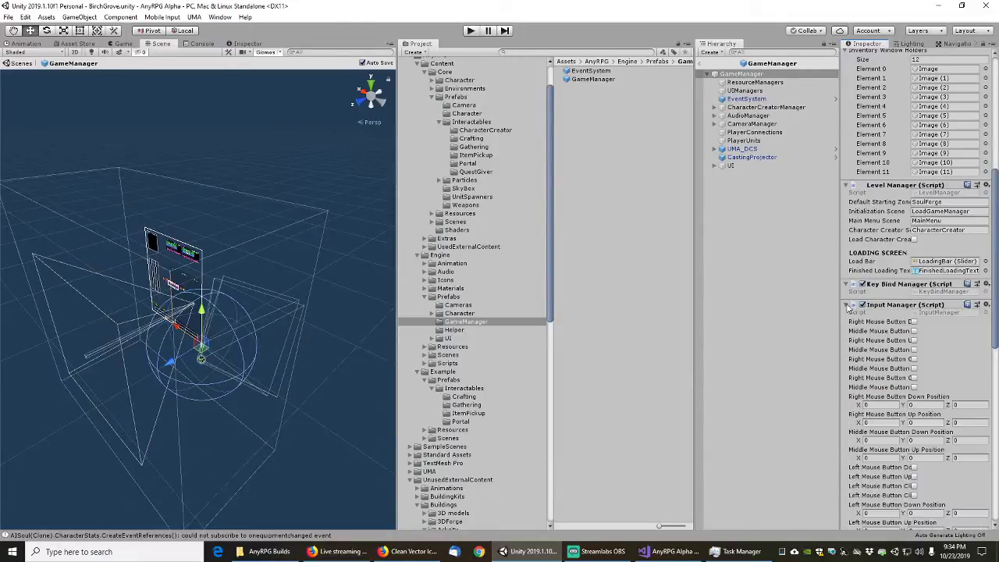
scroll(854, 324, "down", 8)
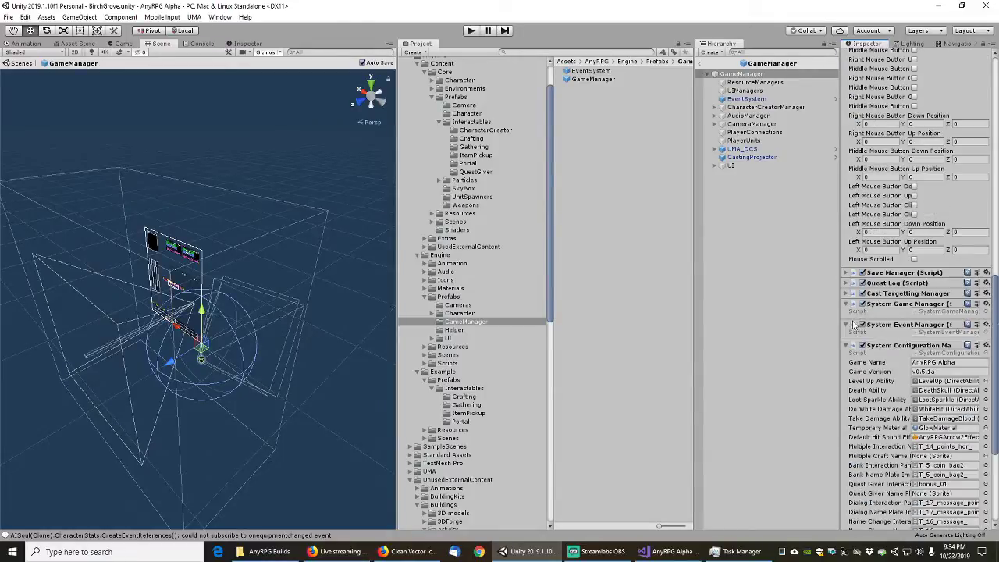
left_click(846, 272)
left_click(846, 294)
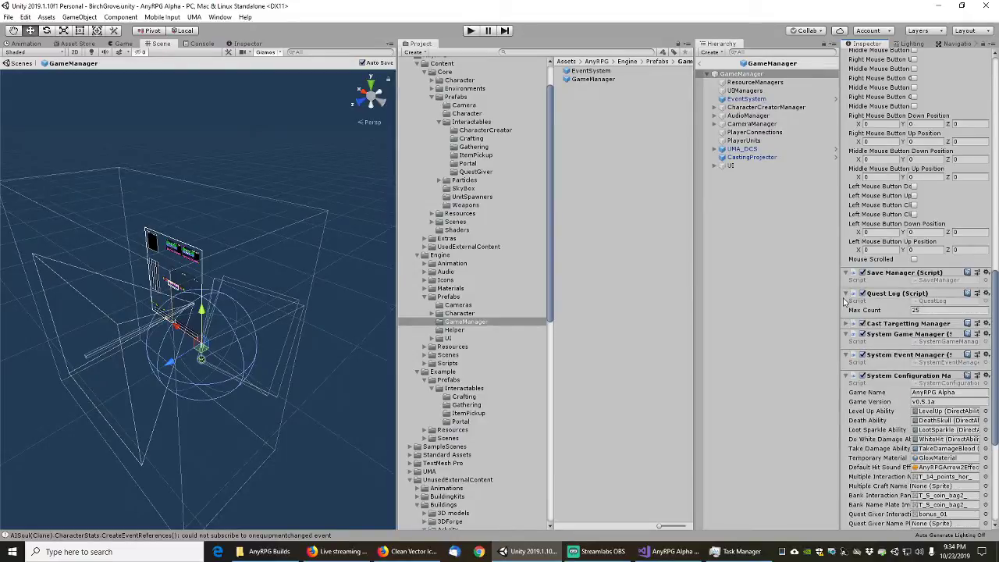
scroll(847, 294, "down", 3)
scroll(849, 228, "up", 2)
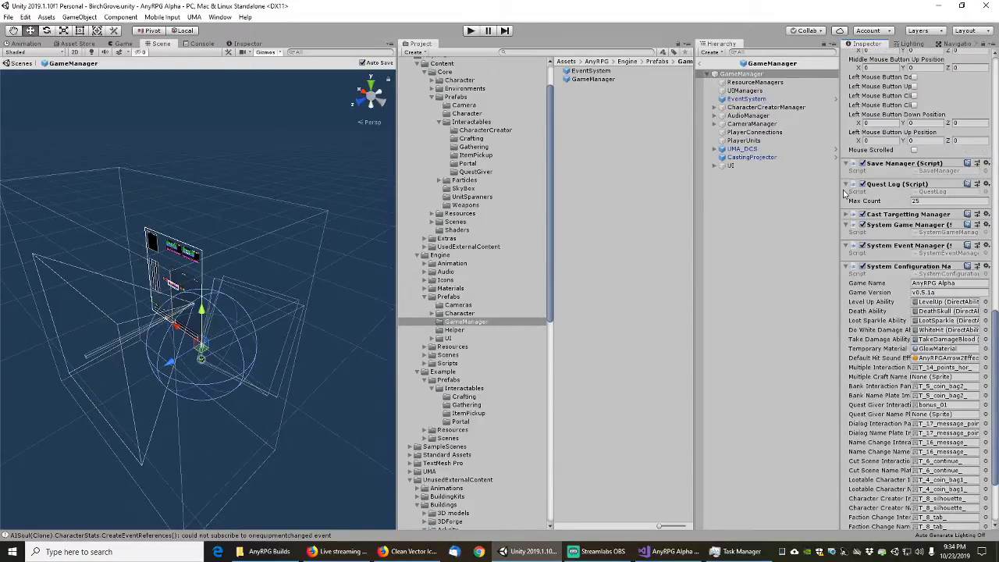
left_click(845, 214)
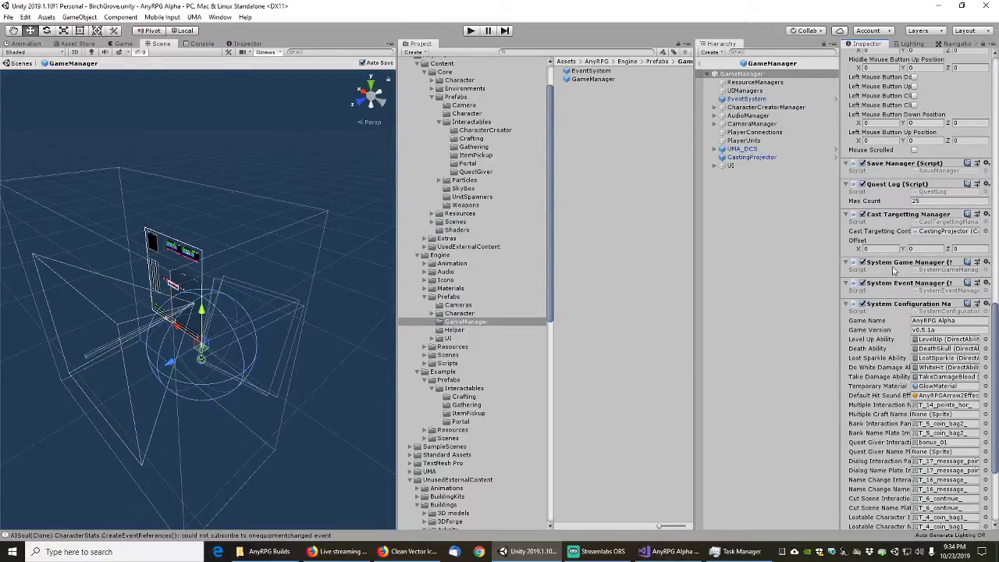
scroll(875, 316, "down", 4)
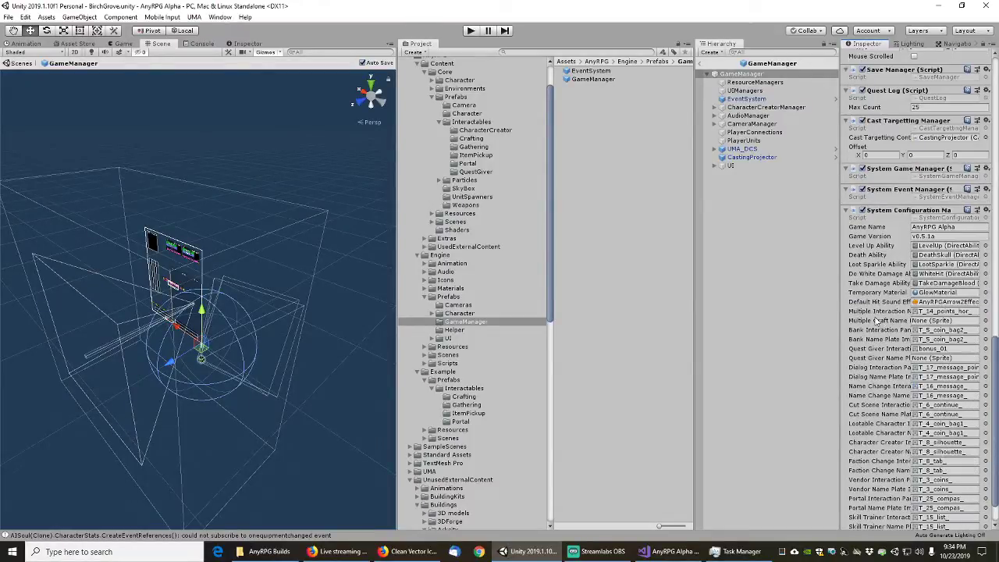
- Examine the script components on the GameManager prefab's ResourceManagers and UIManagers child objects
left_click(755, 82)
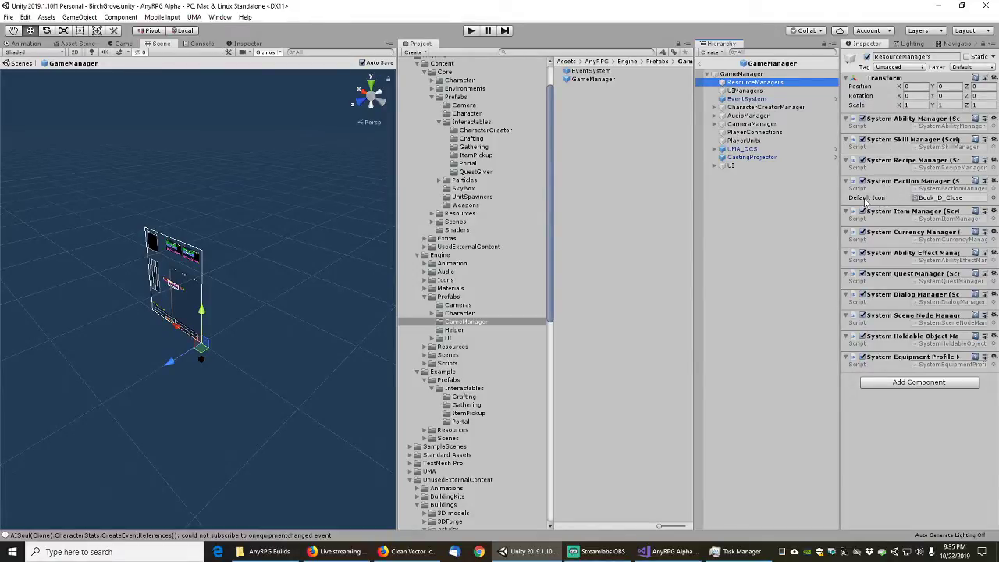
left_click(746, 91)
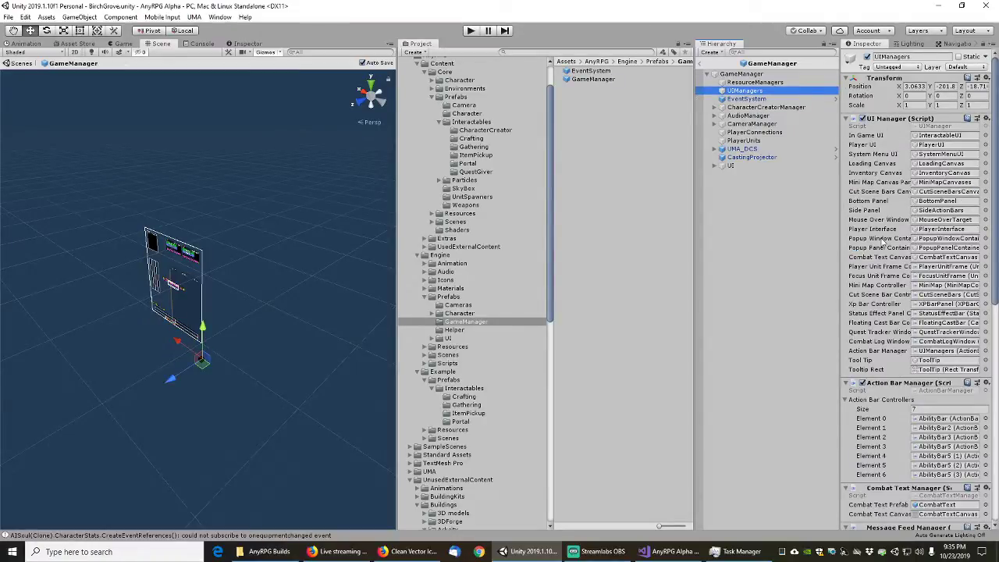
scroll(880, 375, "down", 6)
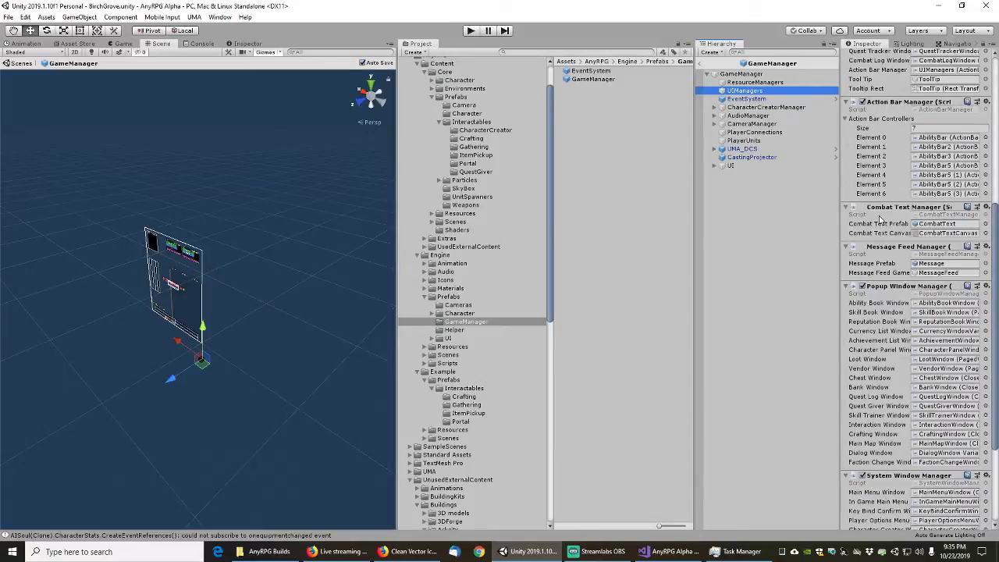
scroll(875, 328, "down", 3)
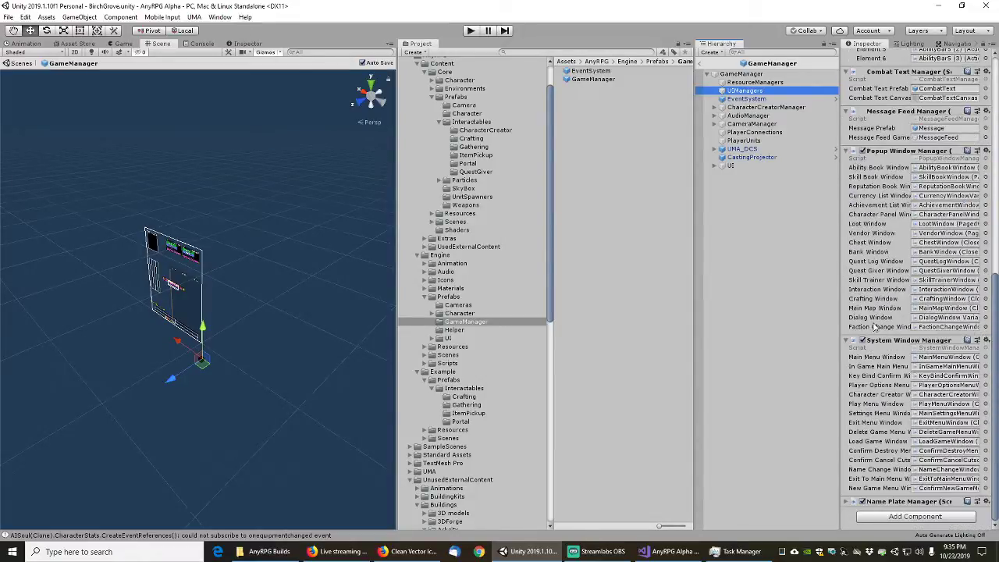
left_click(848, 502)
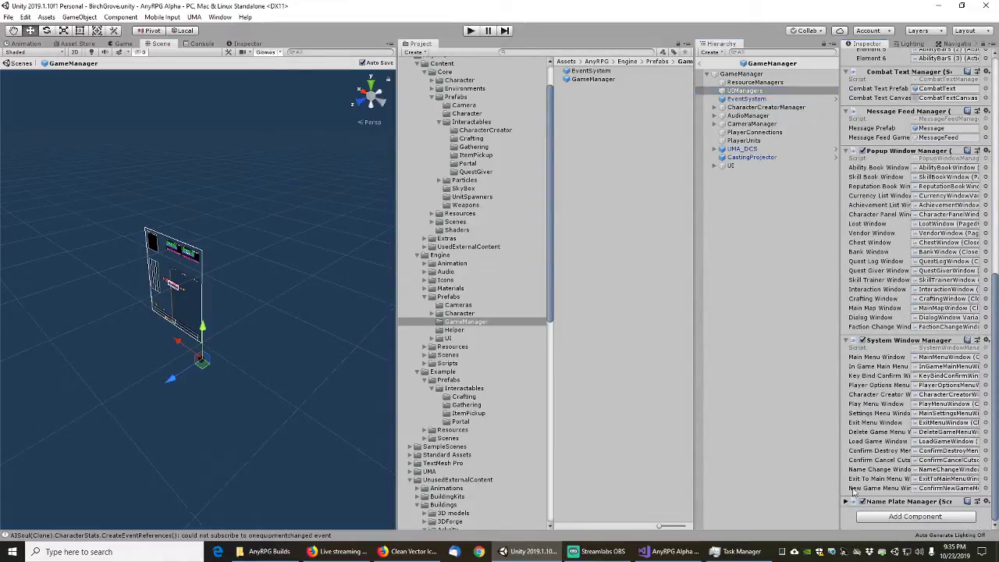
scroll(885, 221, "up", 6)
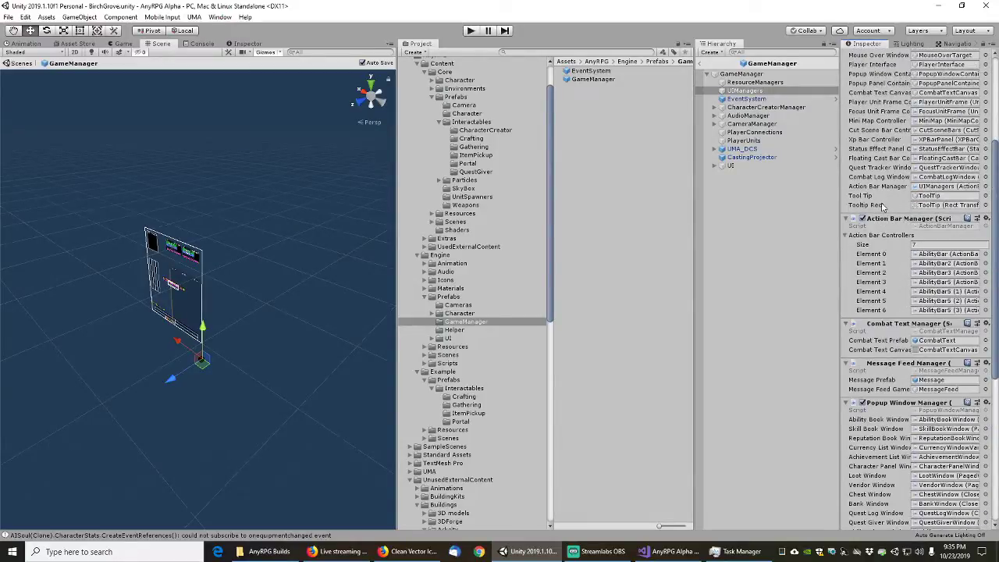
scroll(886, 211, "up", 4)
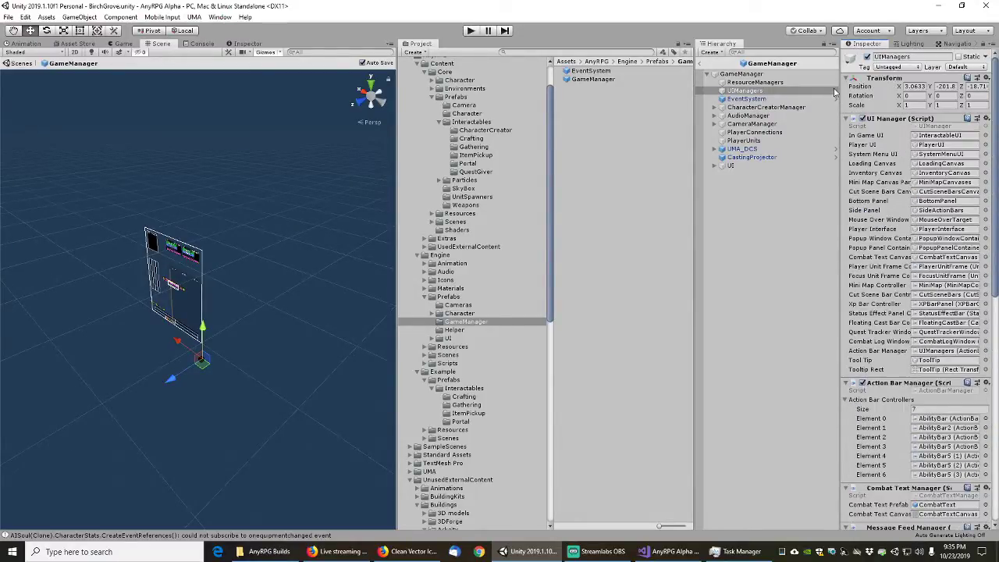
- Inspect CharacterCreatorManager and its CubeHolder children, viewing the inside of the preview cube in the scene
left_click(746, 107)
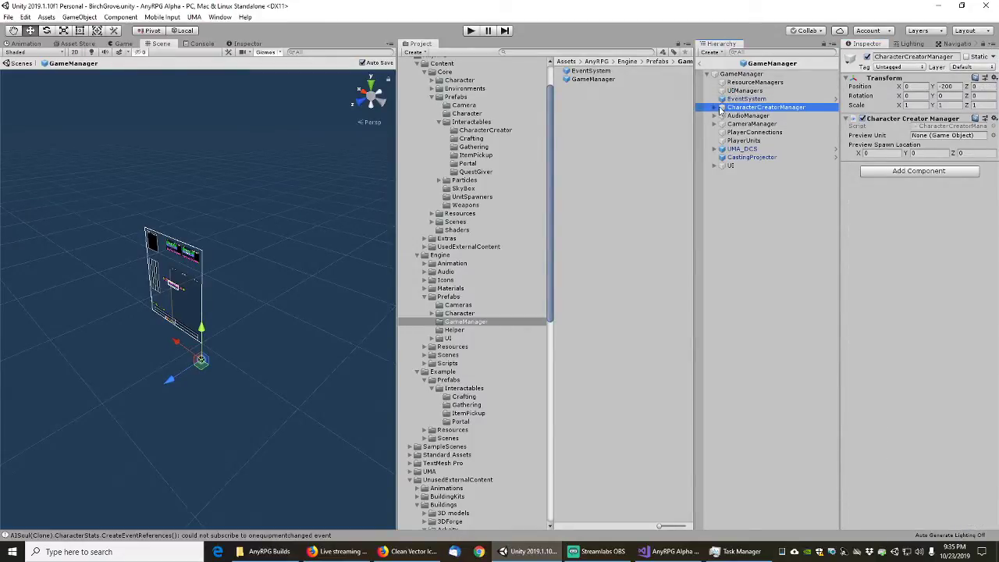
left_click(715, 107)
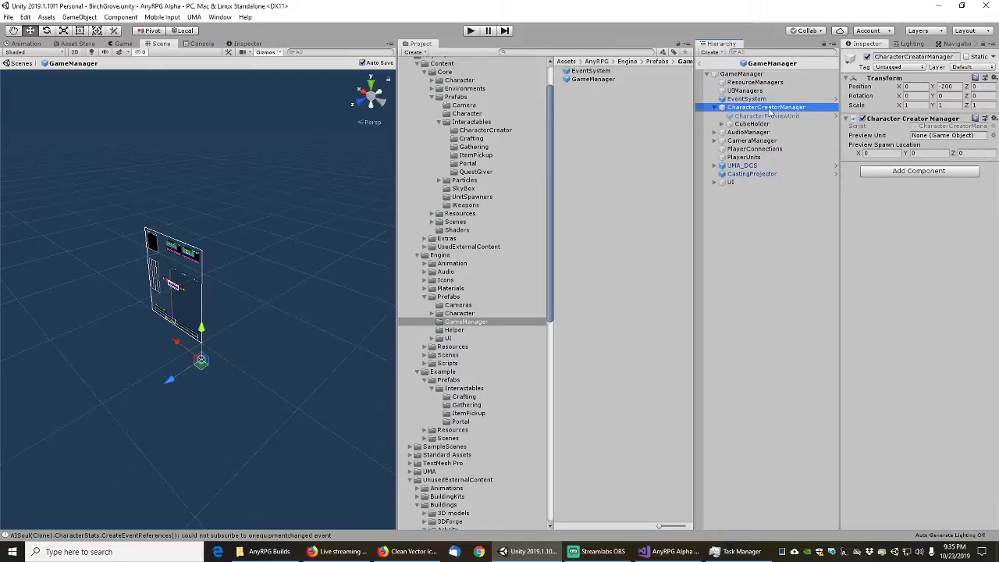
left_click(722, 124)
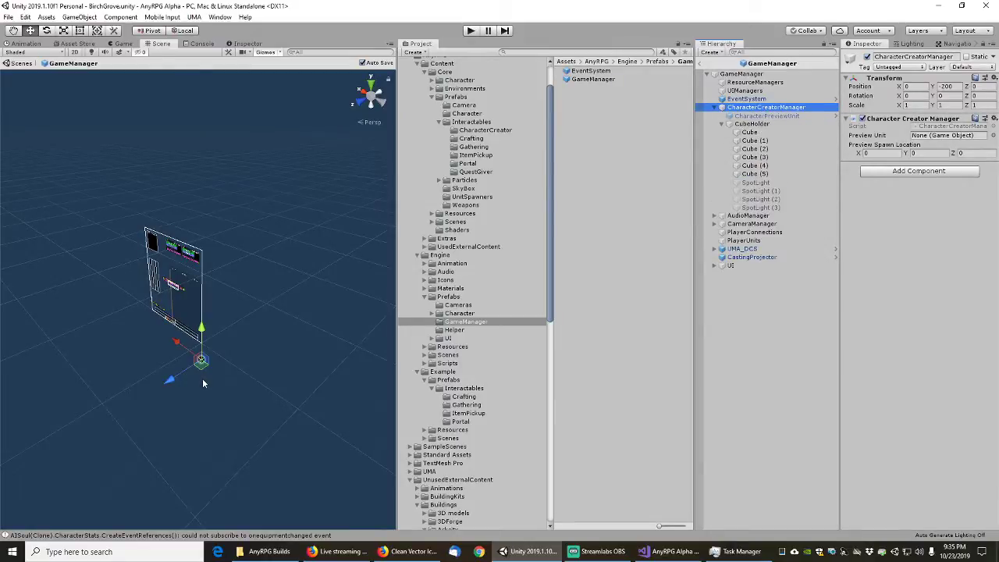
scroll(203, 378, "up", 5)
middle_click_drag(233, 381, 141, 271)
scroll(235, 329, "up", 5)
scroll(197, 287, "up", 10)
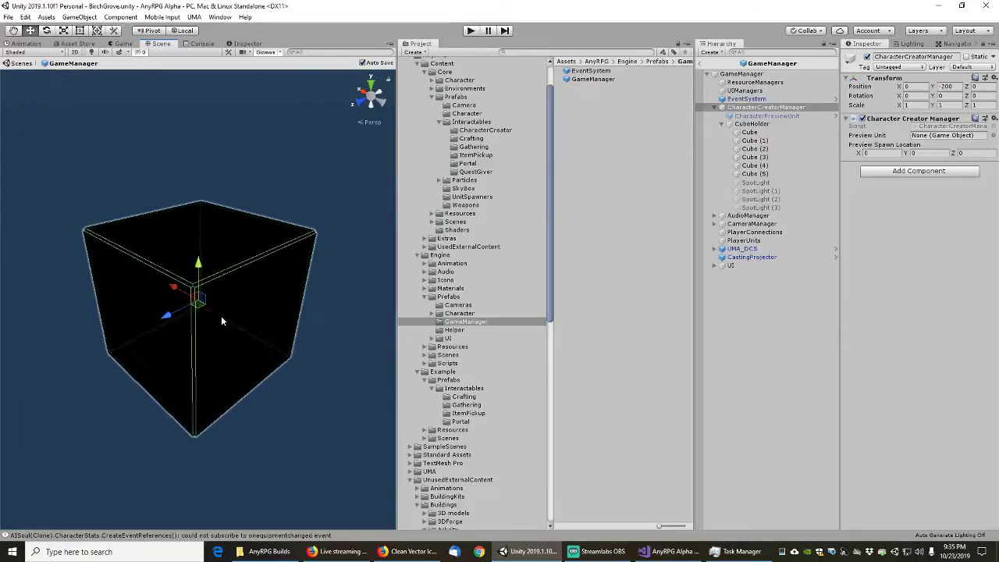
scroll(215, 318, "up", 3)
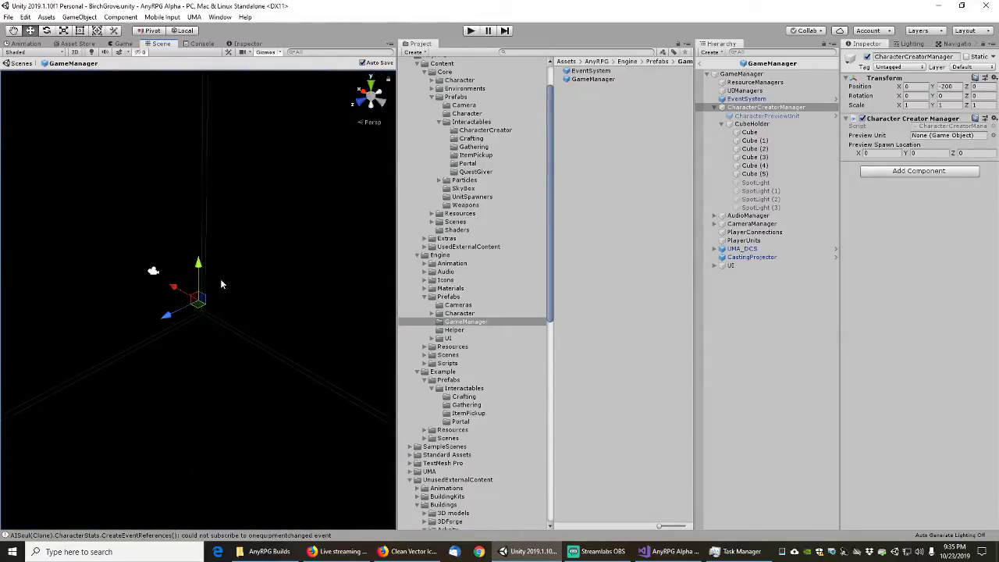
right_click_drag(146, 200, 334, 190)
middle_click_drag(334, 190, 232, 261)
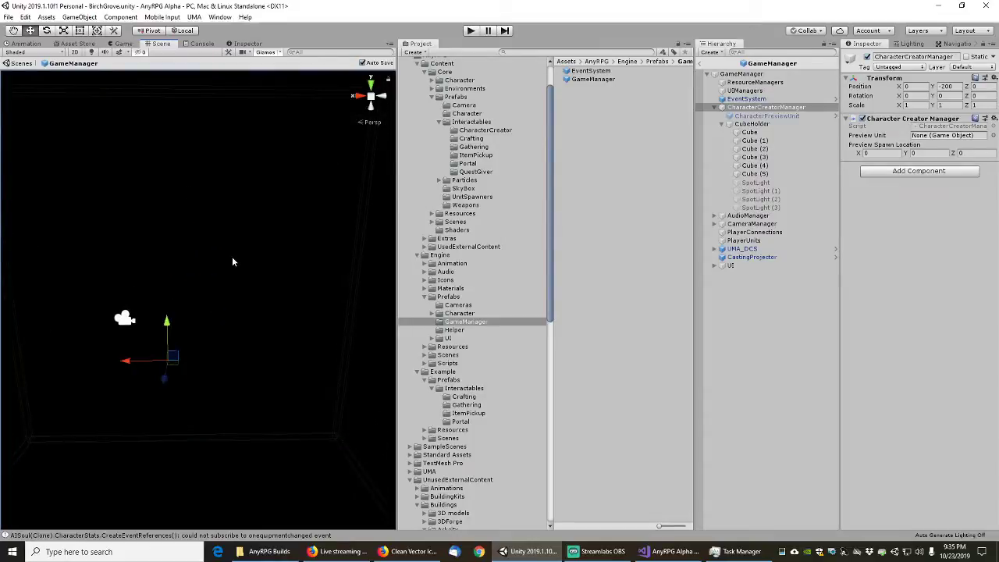
- Examine CubeHolder and its first Cube child, viewing the black preview box from inside and outside in the scene
scroll(238, 264, "down", 3)
scroll(238, 264, "down", 2)
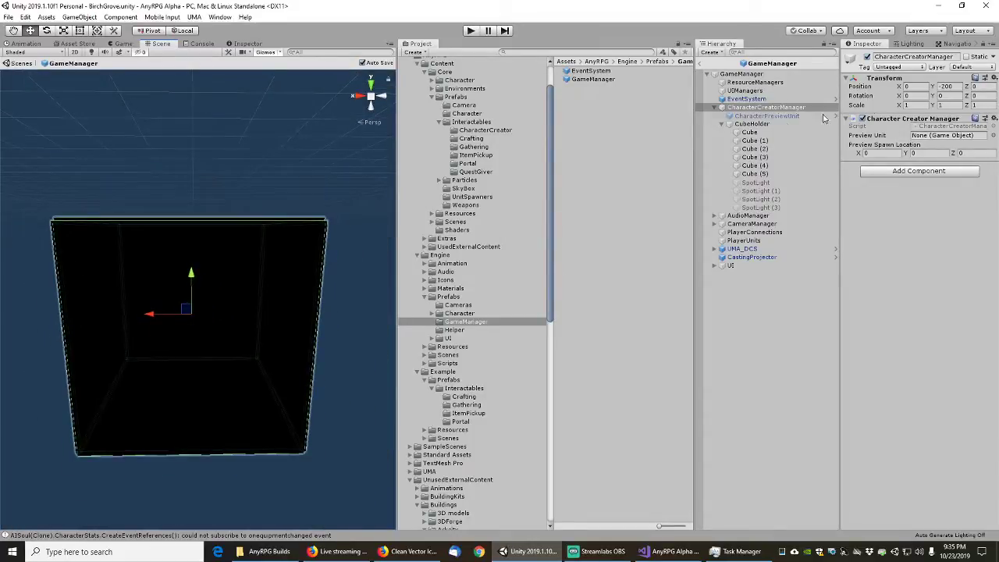
left_click(753, 124)
left_click(751, 132)
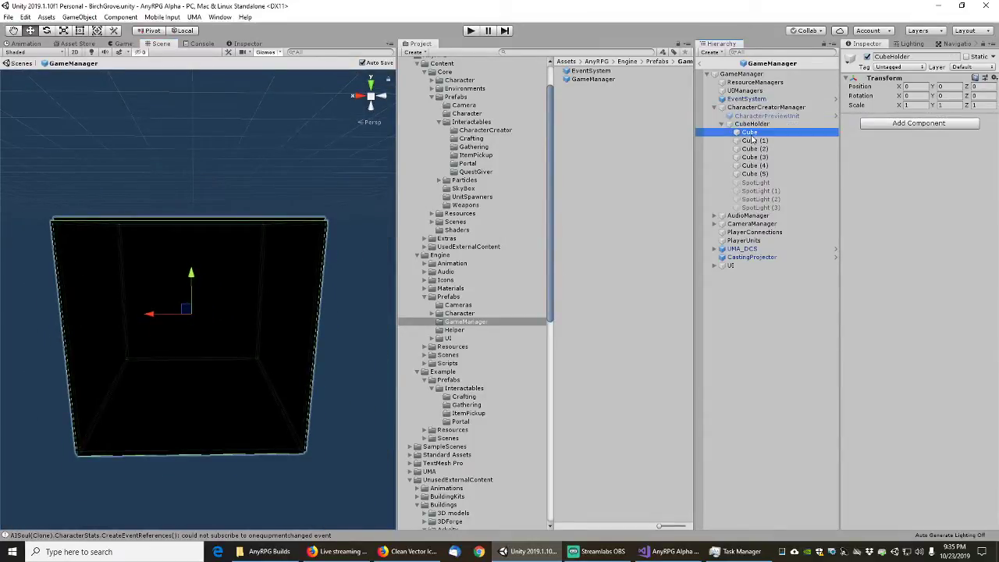
scroll(216, 313, "up", 6)
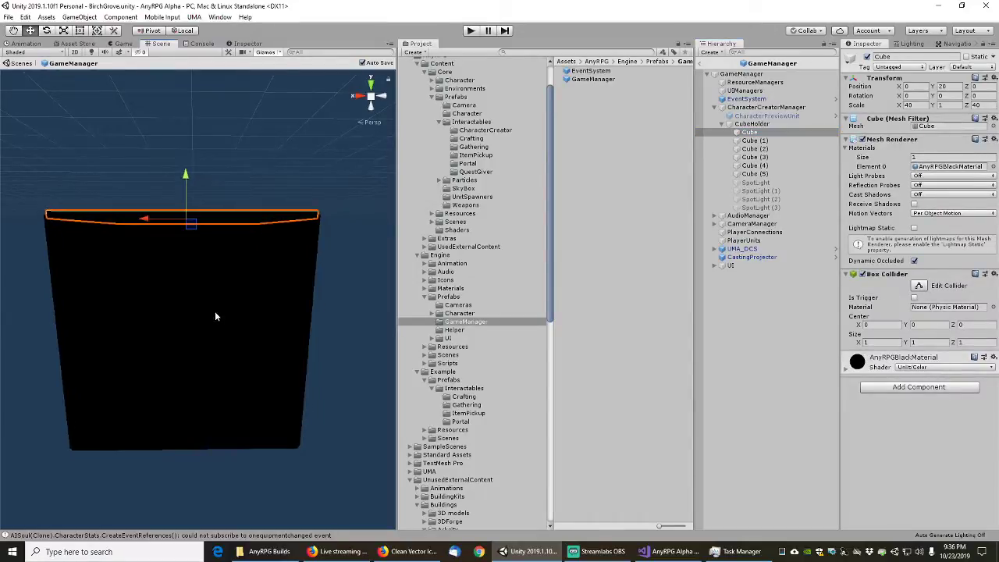
scroll(172, 293, "up", 3)
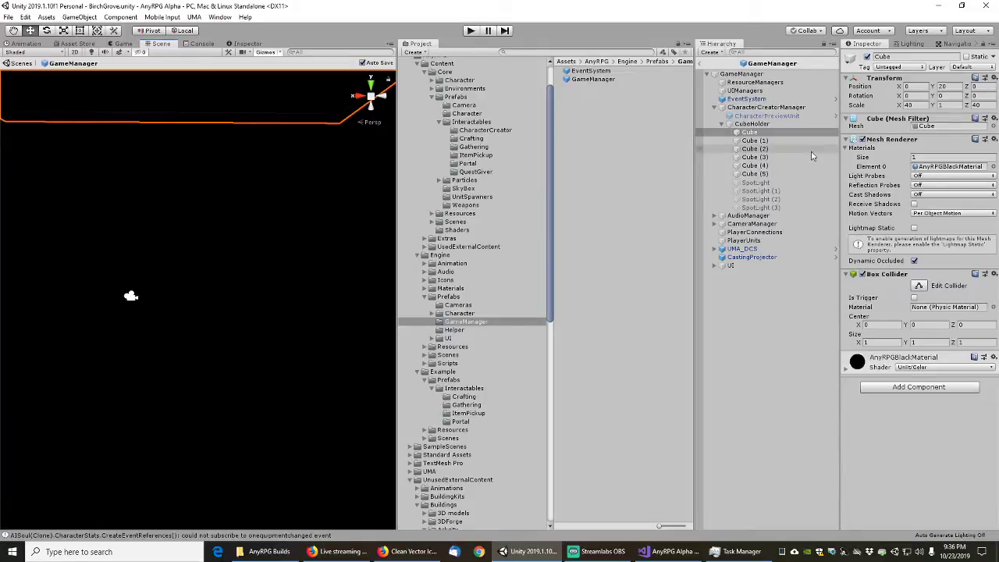
scroll(211, 297, "down", 4)
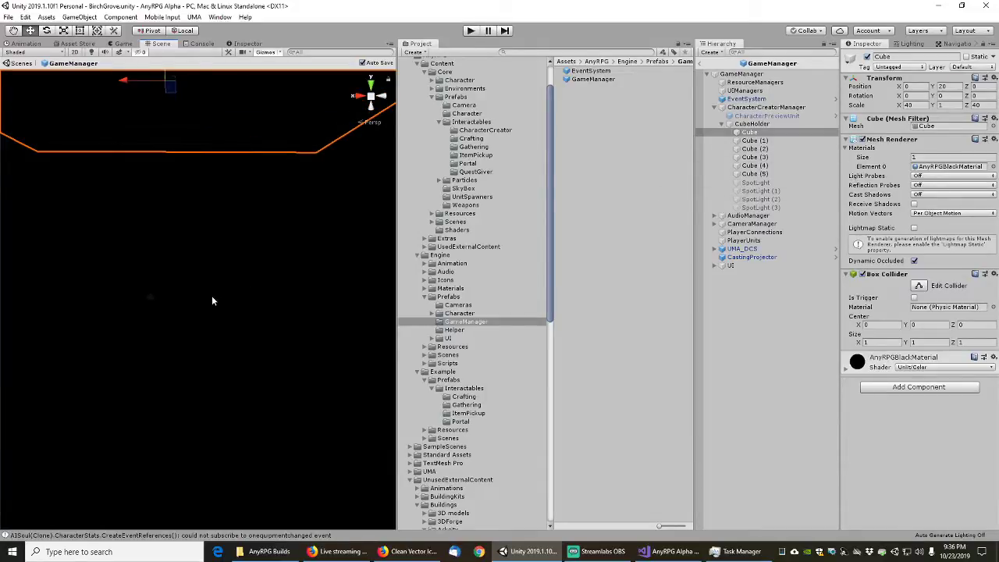
scroll(209, 295, "down", 6)
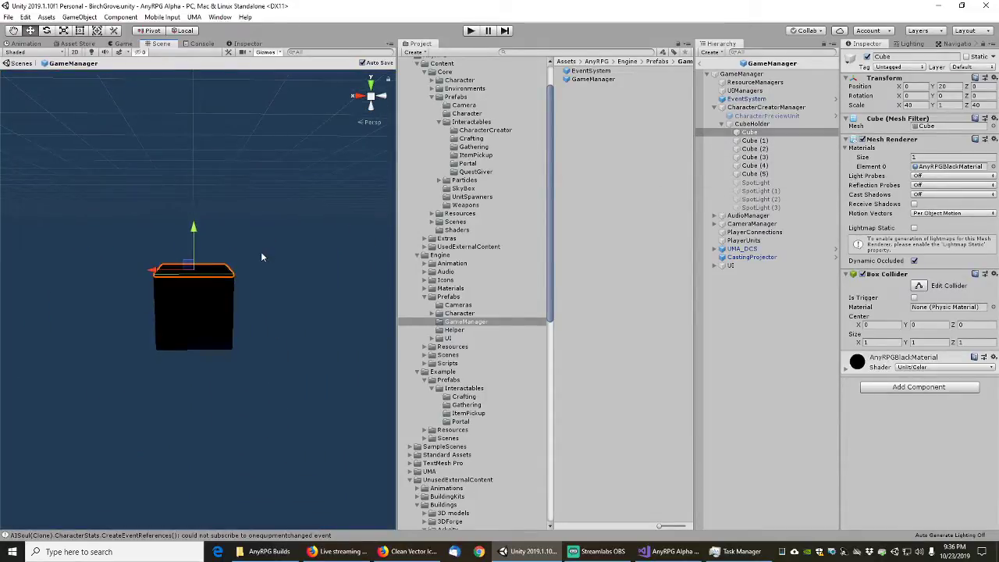
key("q")
left_click_drag(271, 198, 211, 277, "alt")
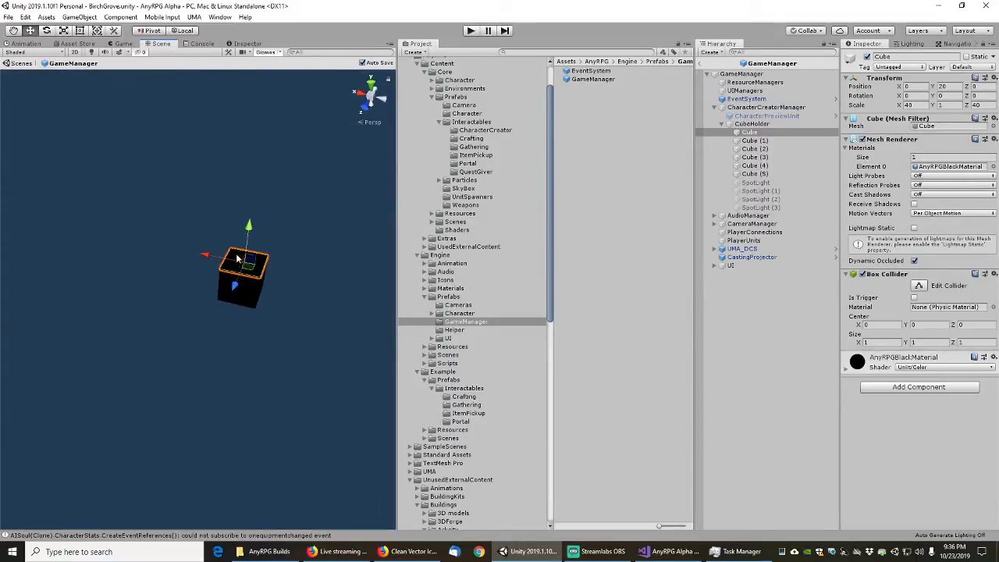
- Inspect the CharacterPreviewUnit object's components, enabling the object temporarily and disabling it again
left_click(721, 123)
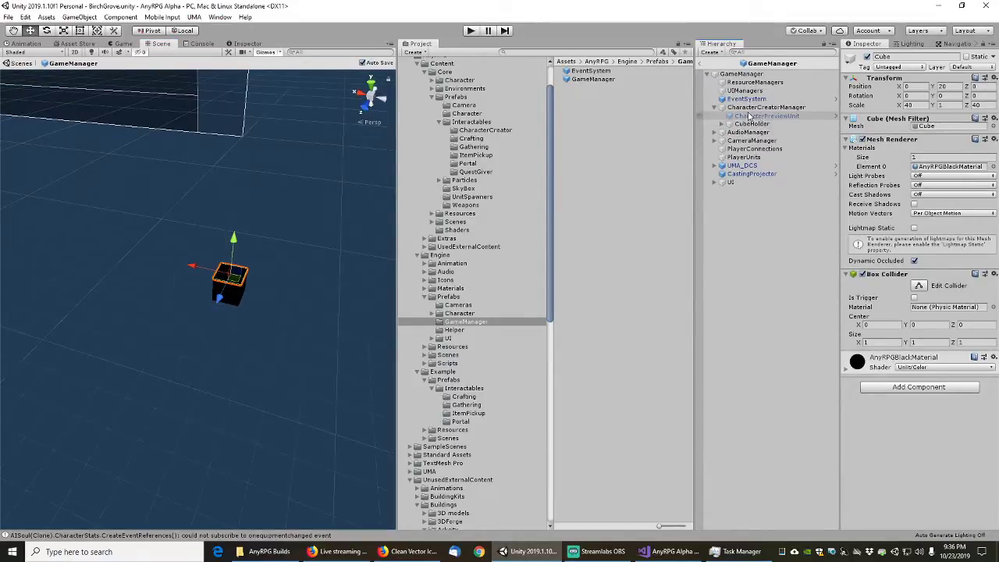
left_click(754, 116)
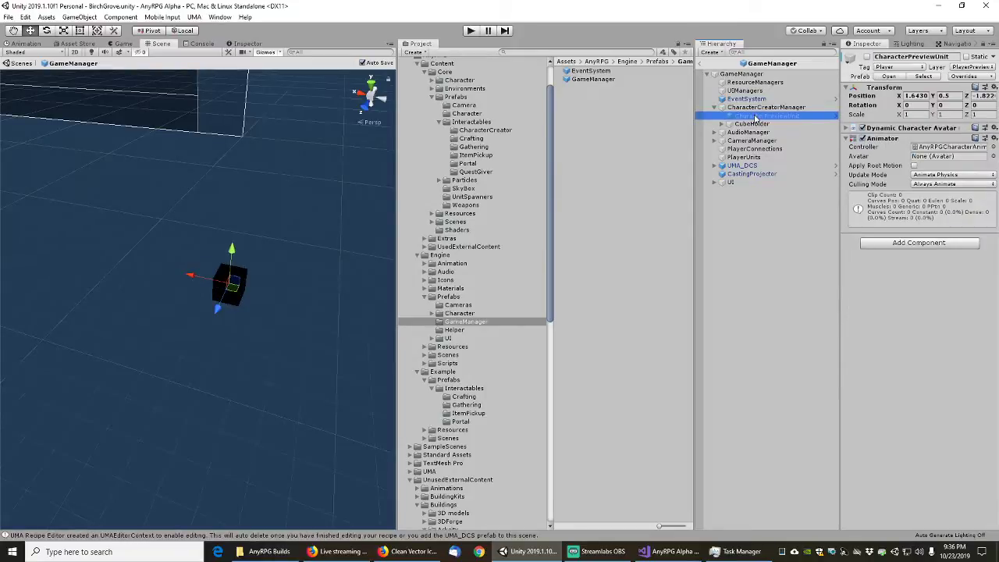
left_click(867, 57)
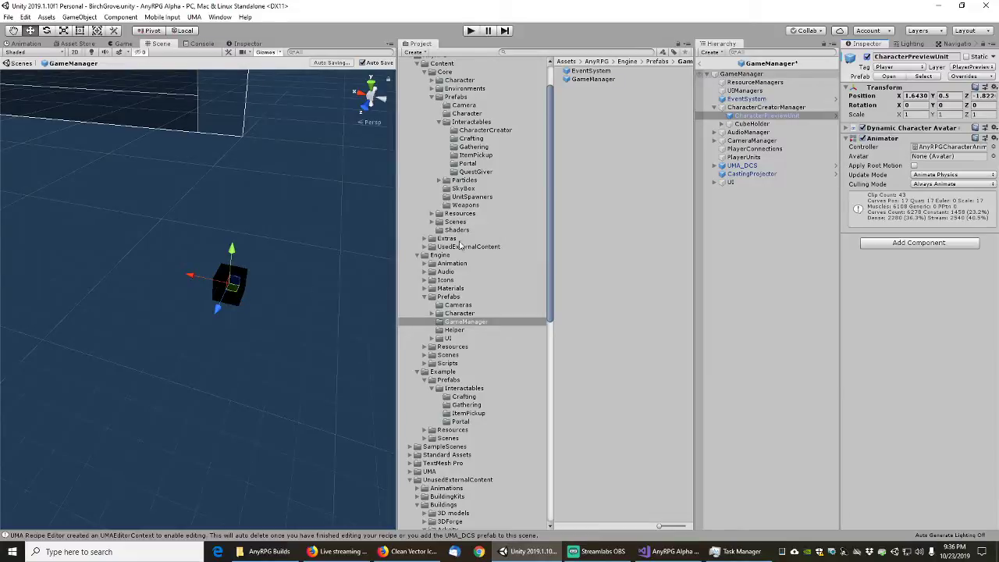
left_click(868, 57)
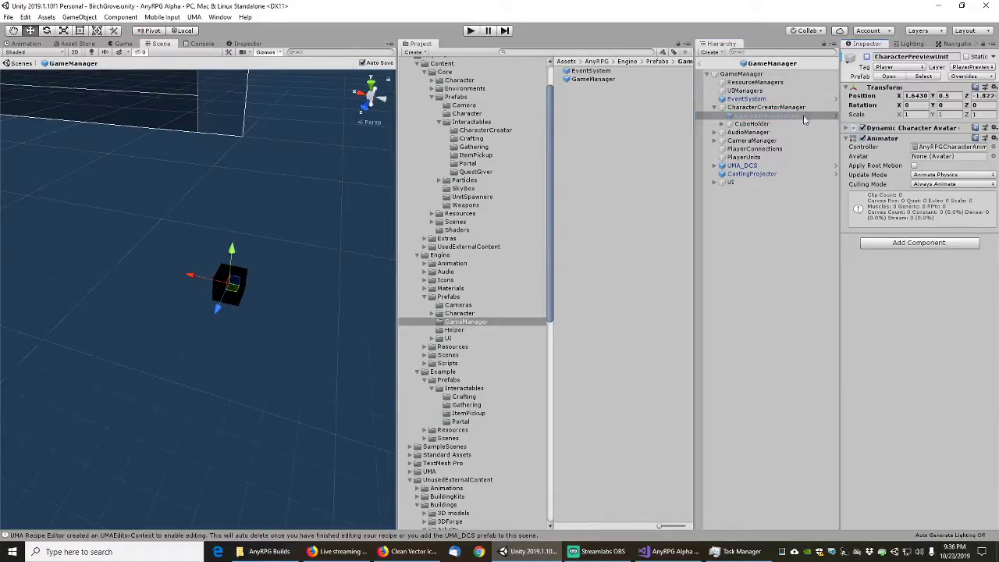
- Examine AudioManager's script references and the audio source settings on its MusicSource, EffectsSource and AmbientSource children
left_click(740, 133)
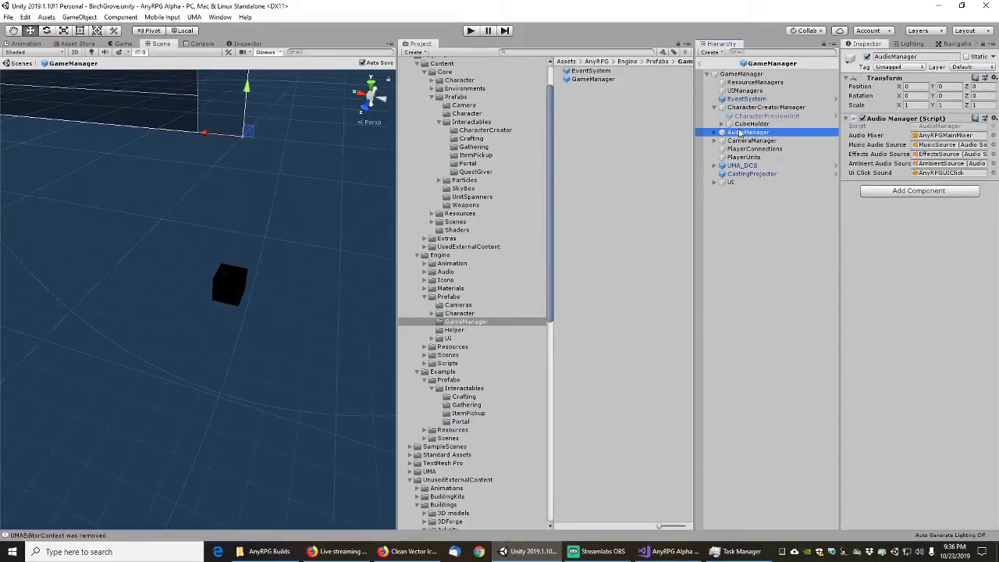
left_click(714, 134)
left_click(752, 141)
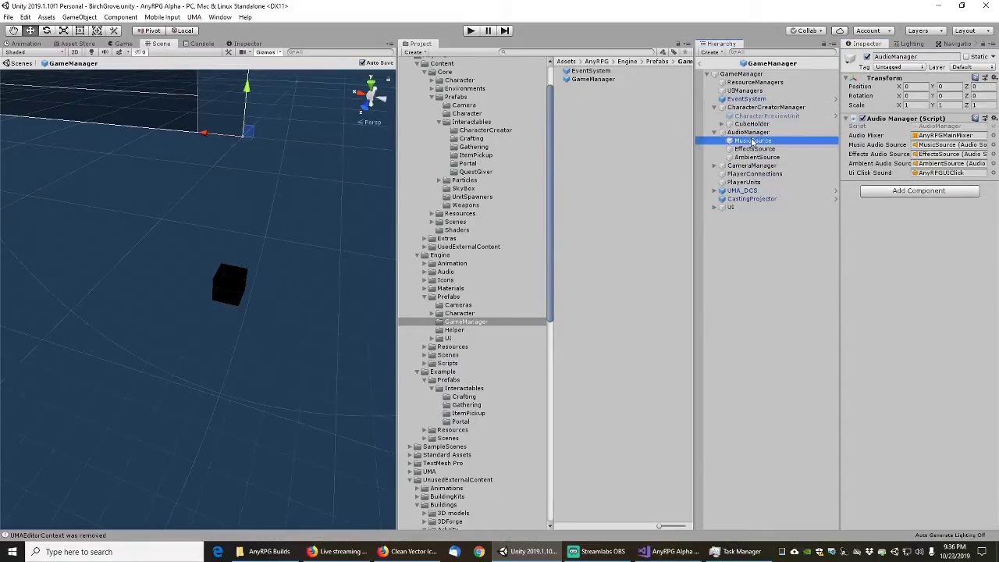
left_click(759, 149)
left_click(761, 158)
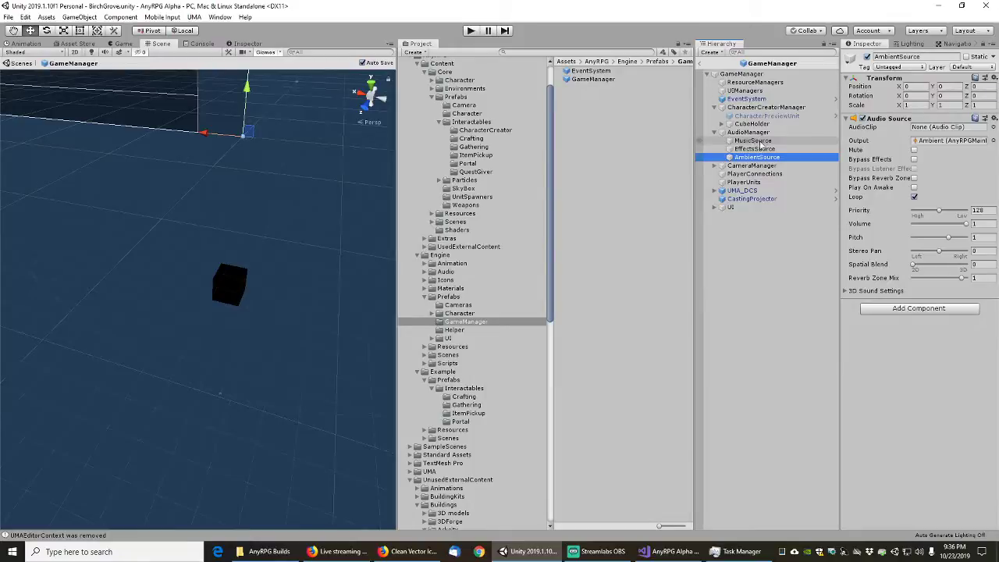
left_click(714, 134)
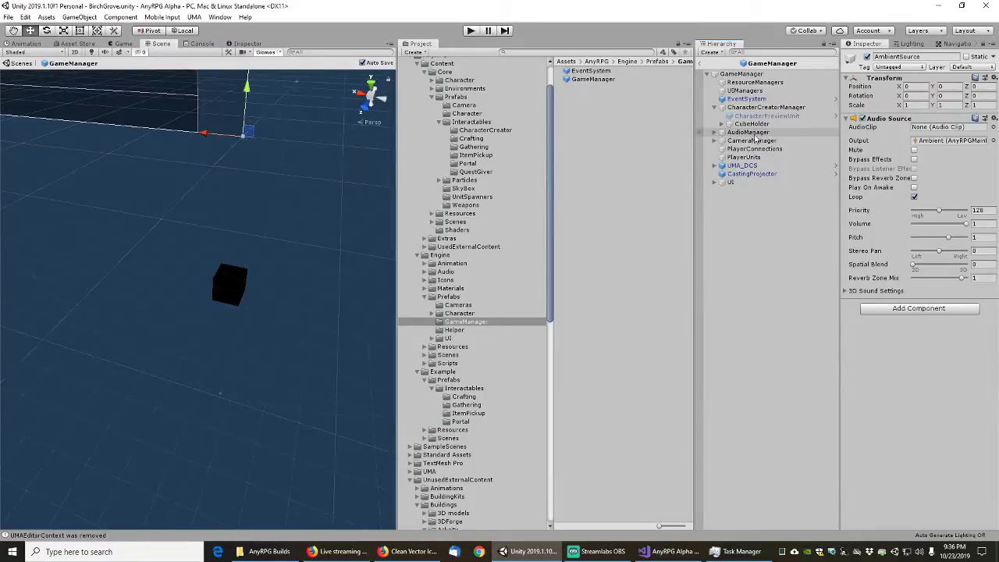
- Examine the Camera Manager script's references and the child cameras under CameraManager
left_click(714, 141)
left_click(742, 141)
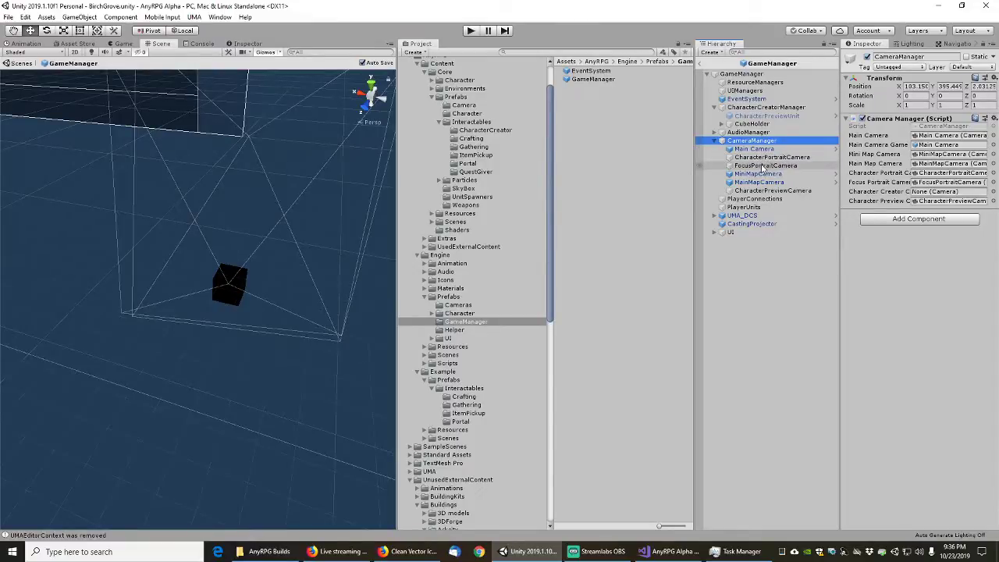
right_click_drag(286, 163, 257, 187)
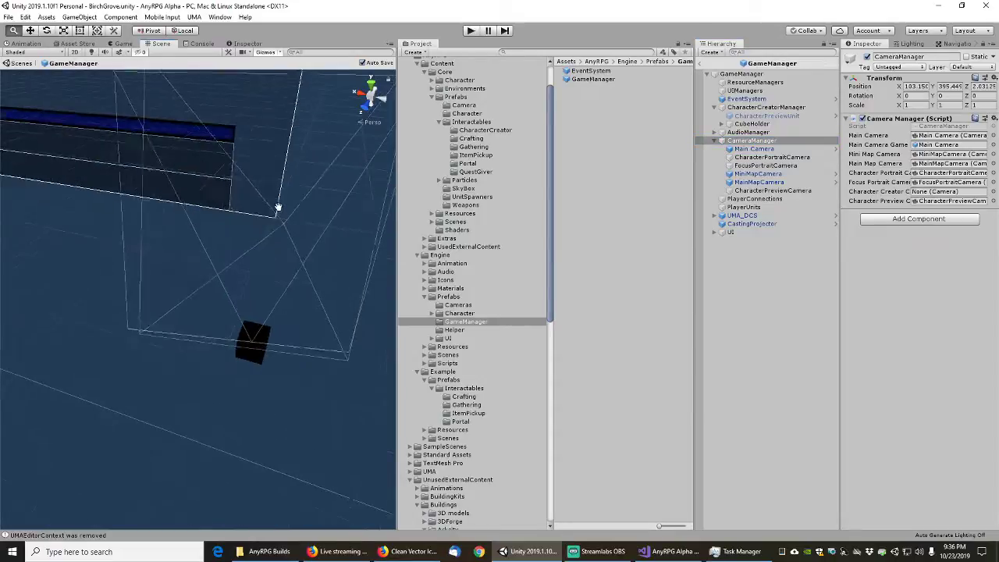
- Switch the scene to 2D view and examine the UI's player portrait frames and minimap that the cameras serve
left_click(76, 52)
scroll(283, 211, "down", 5)
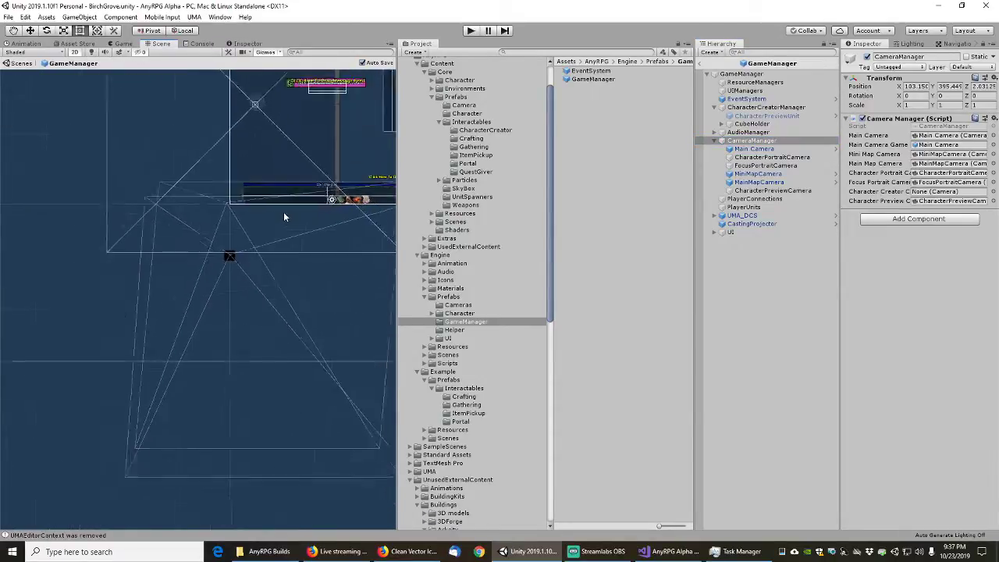
scroll(170, 190, "up", 10)
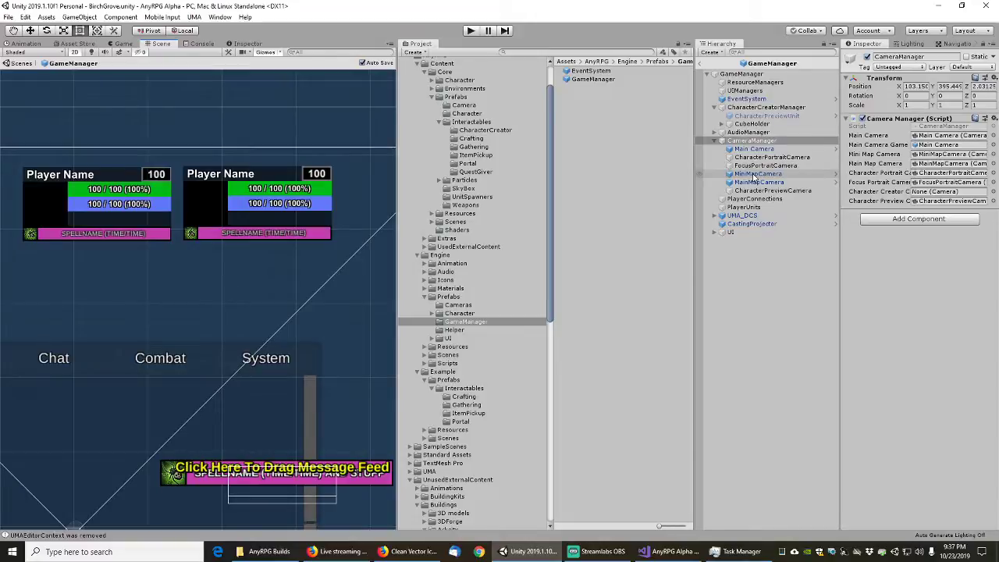
scroll(258, 323, "down", 6)
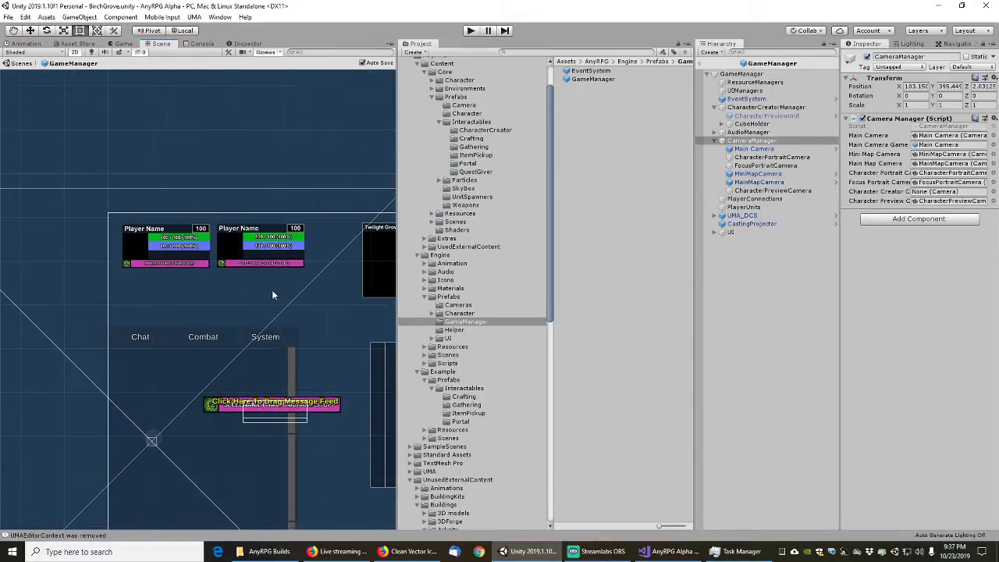
scroll(259, 284, "up", 4)
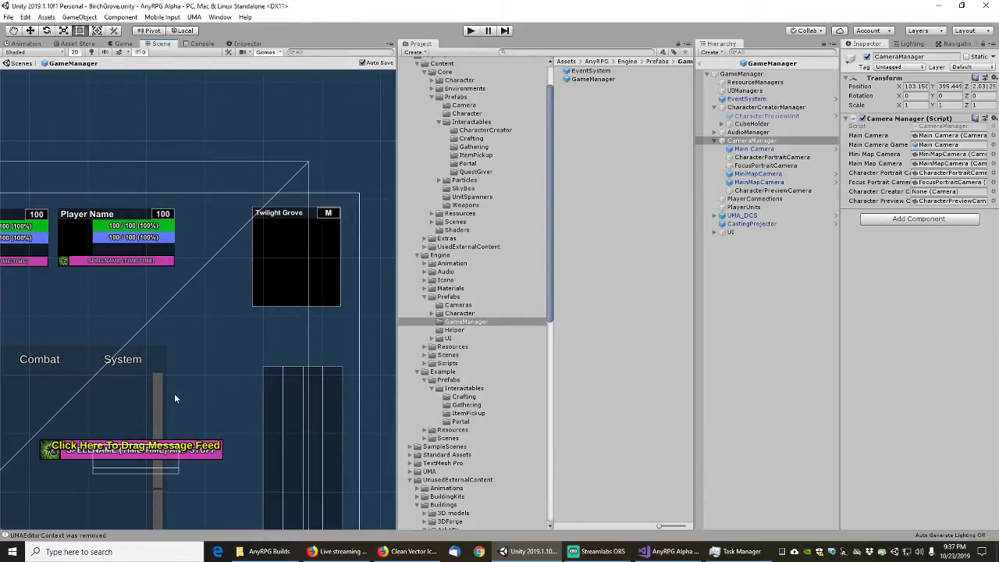
scroll(174, 393, "down", 5)
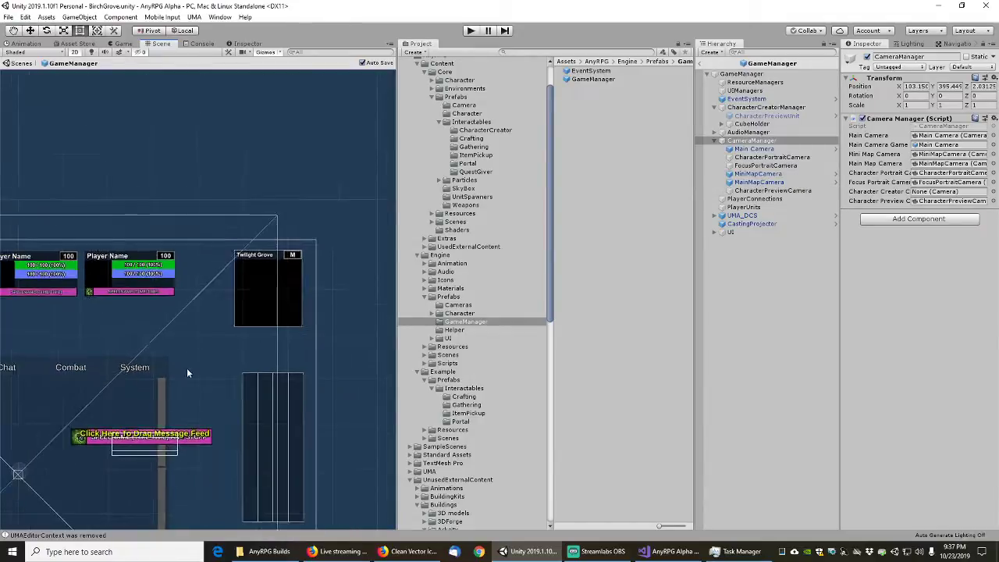
- Switch the scene view to 3D and inspect the CharacterPreviewCamera under CameraManager
left_click(74, 52)
scroll(217, 318, "down", 3)
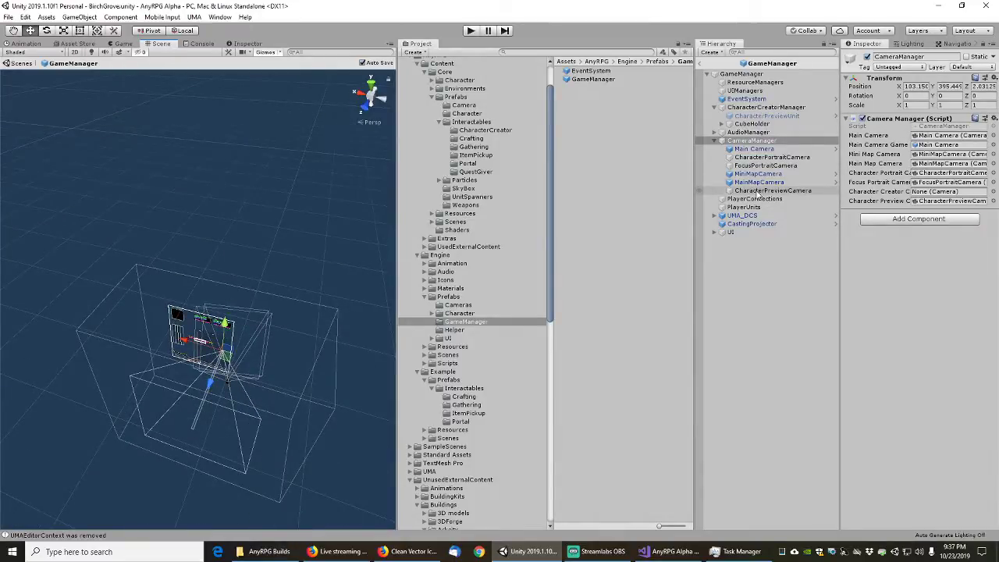
left_click(758, 192)
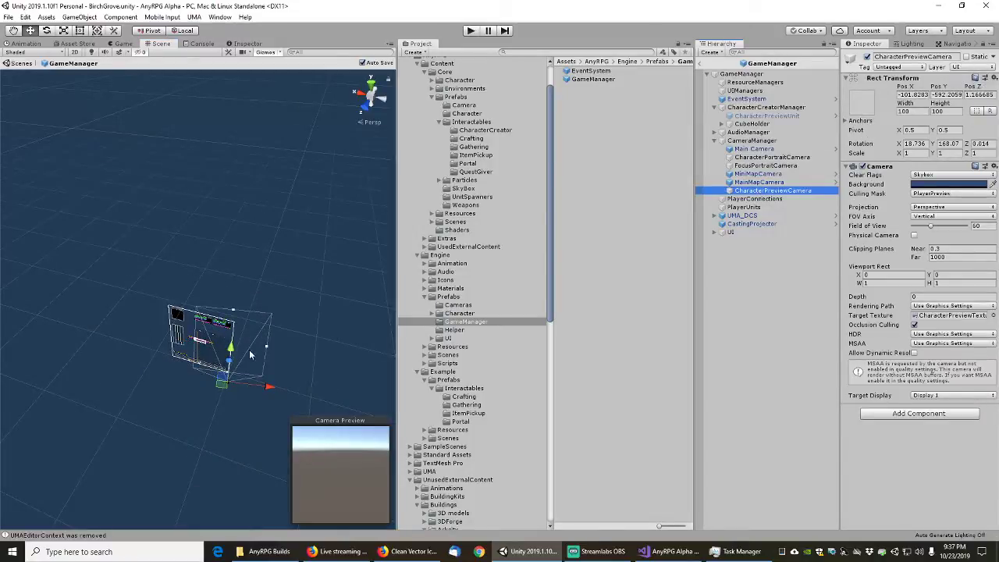
middle_click_drag(242, 385, 178, 181)
scroll(217, 220, "down", 5)
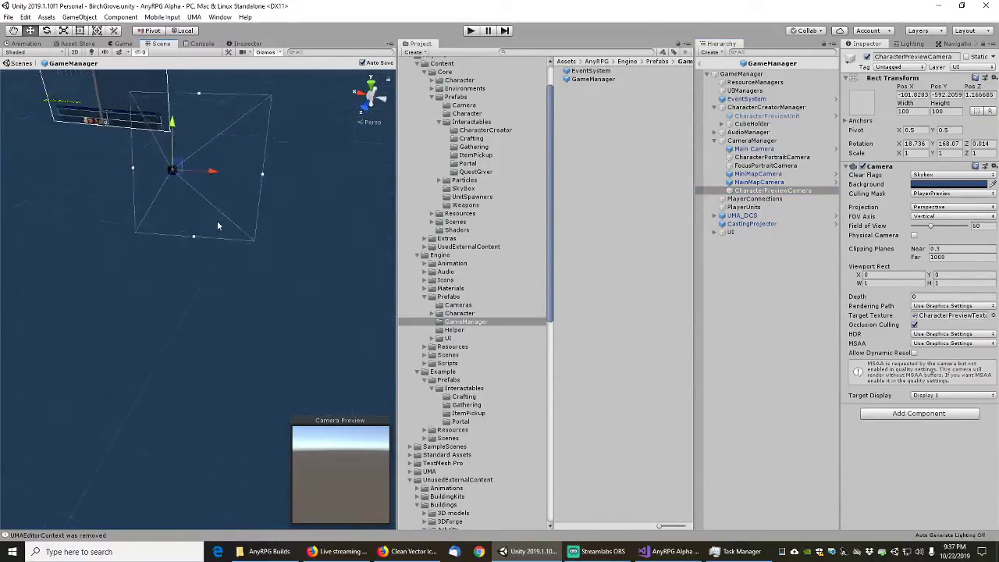
- Collapse CameraManager and CharacterCreatorManager, and inspect the PlayerConnections, PlayerUnits and CastingProjector objects
left_click(714, 140)
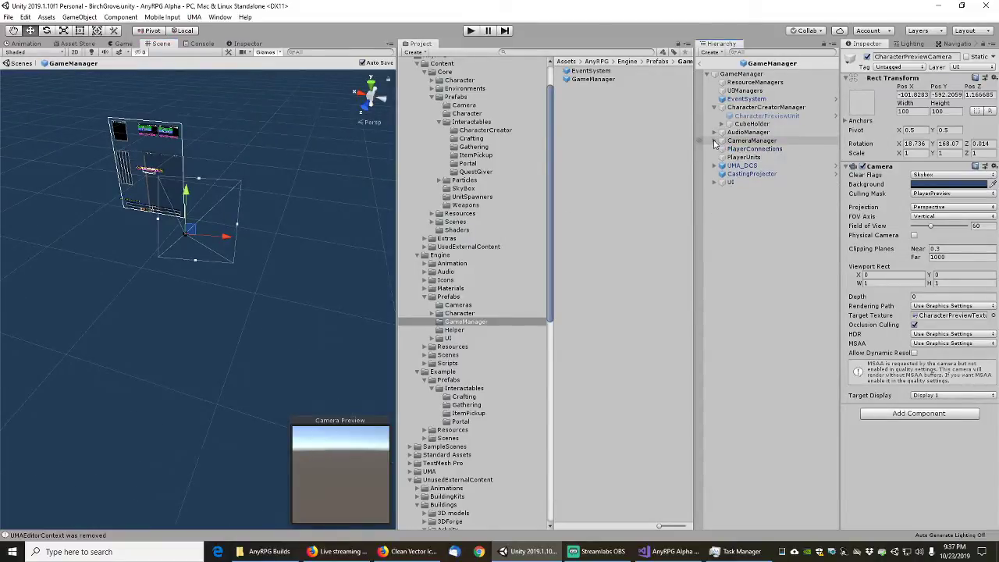
left_click(754, 149)
left_click(754, 157)
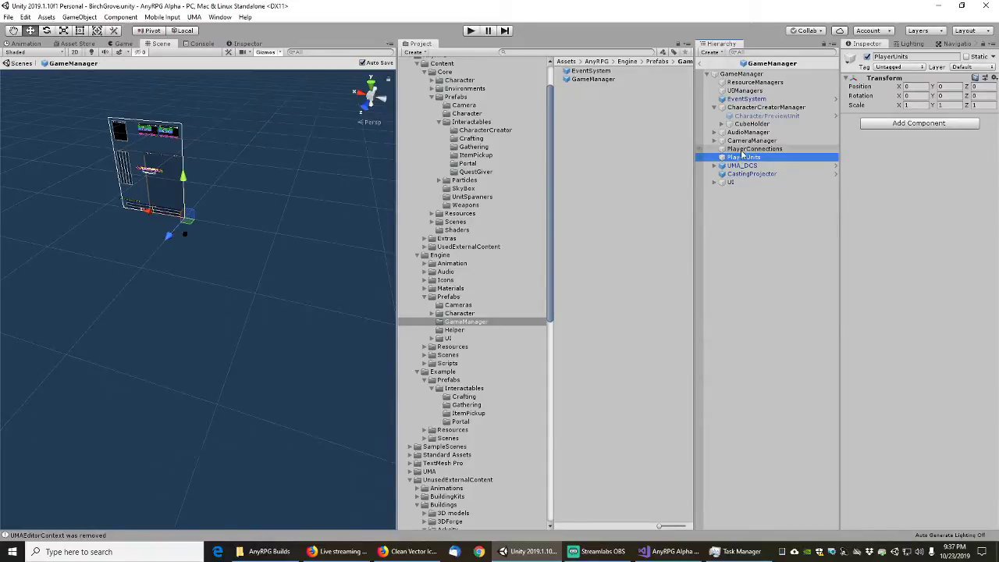
left_click(714, 108)
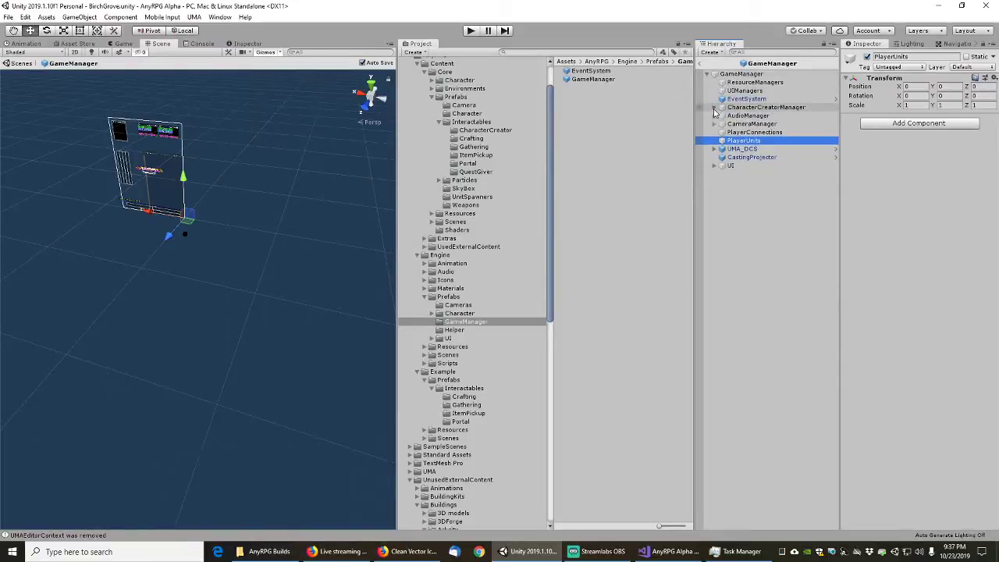
left_click(743, 158)
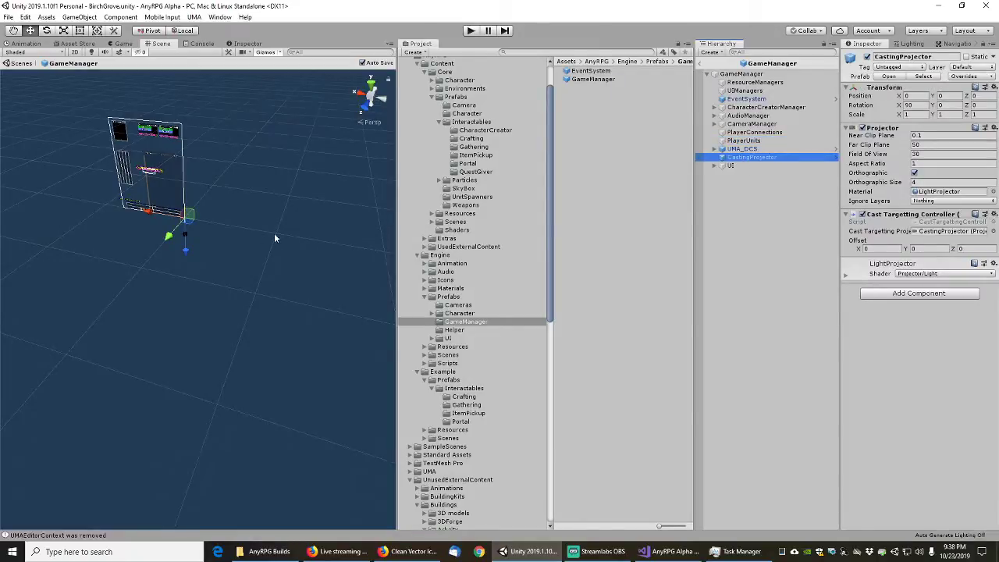
scroll(179, 222, "up", 5)
scroll(180, 232, "up", 3)
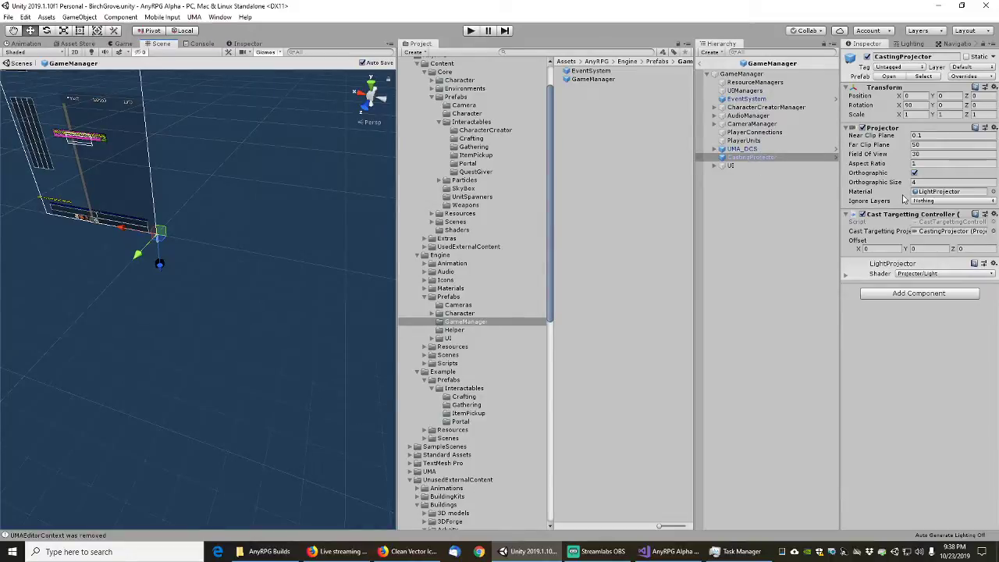
- Show the UI object in the 2D scene view and expand its InteractableUI and NonInteractableUI groups
left_click(715, 166)
left_click(729, 166)
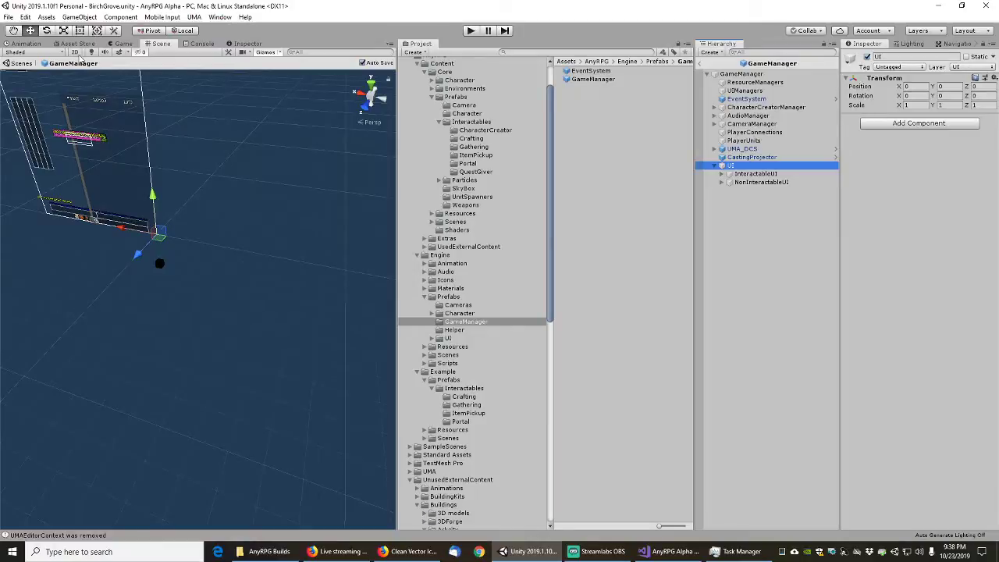
double_click(734, 165)
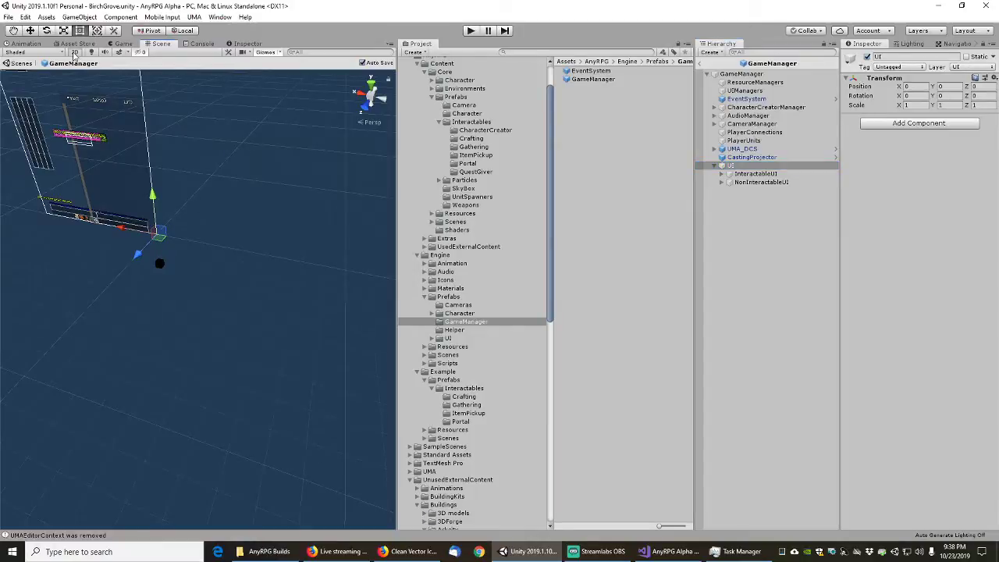
left_click(722, 173)
left_click(722, 198)
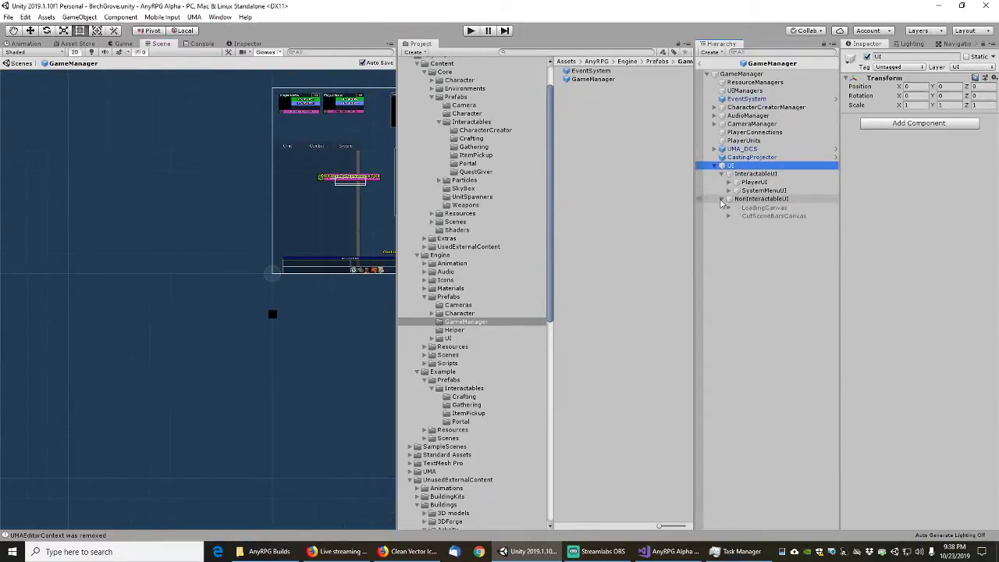
scroll(383, 151, "up", 3)
mouse_move(383, 152)
middle_mouse_down()
mouse_move(234, 203)
mouse_move(215, 230)
middle_mouse_up()
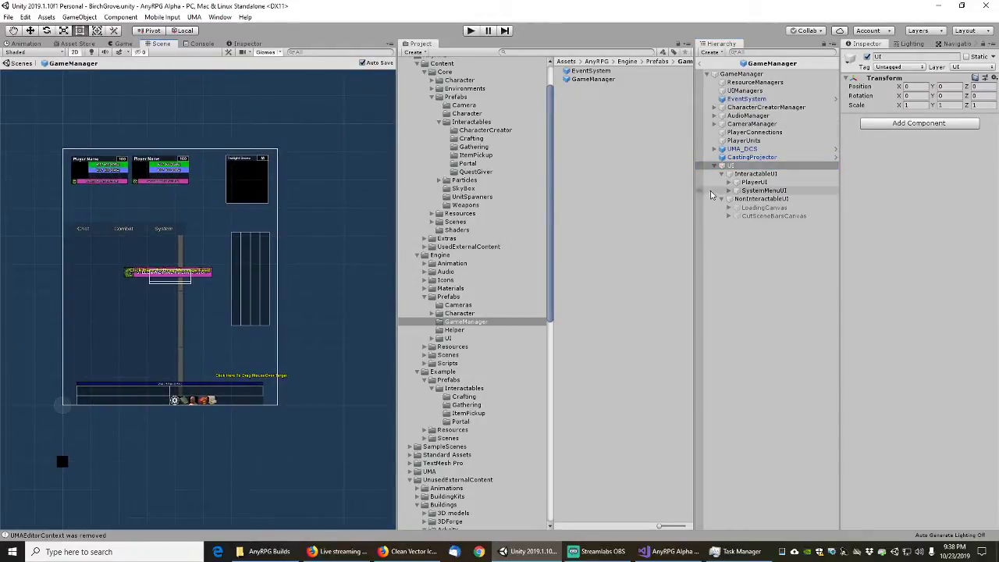
- Expand LoadingCanvas, CutSceneBarsCanvas, SystemMenuUI and PlayerUI, including its PopupWindowContainer and PlayerInterface, to show their contents
left_click(728, 215)
left_click(729, 207)
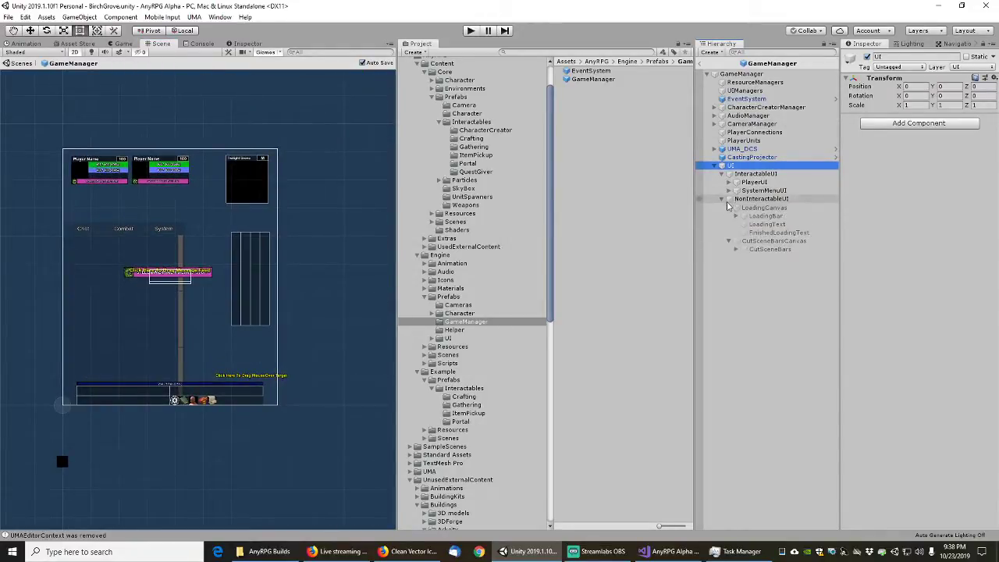
left_click(728, 191)
left_click(729, 182)
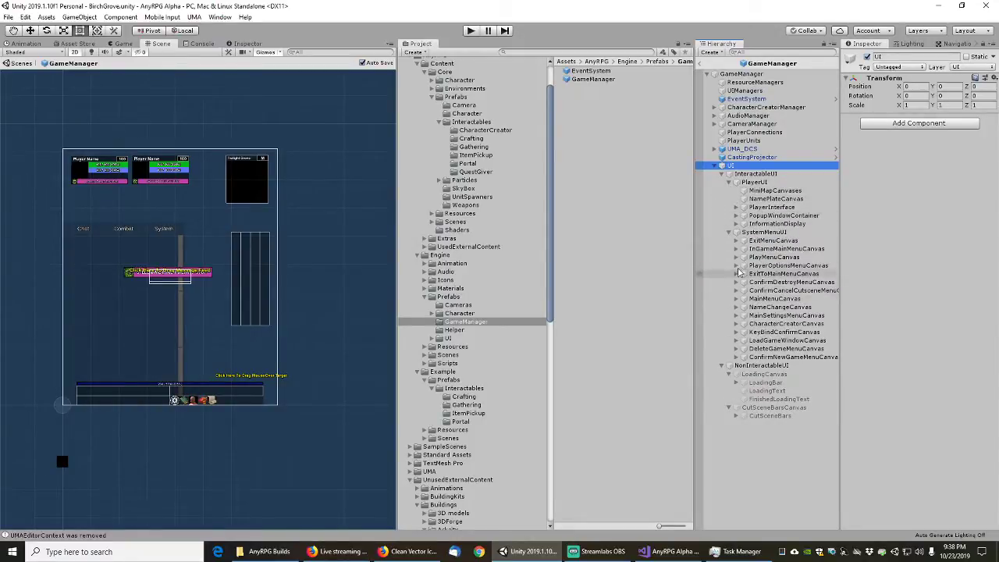
left_click(736, 216)
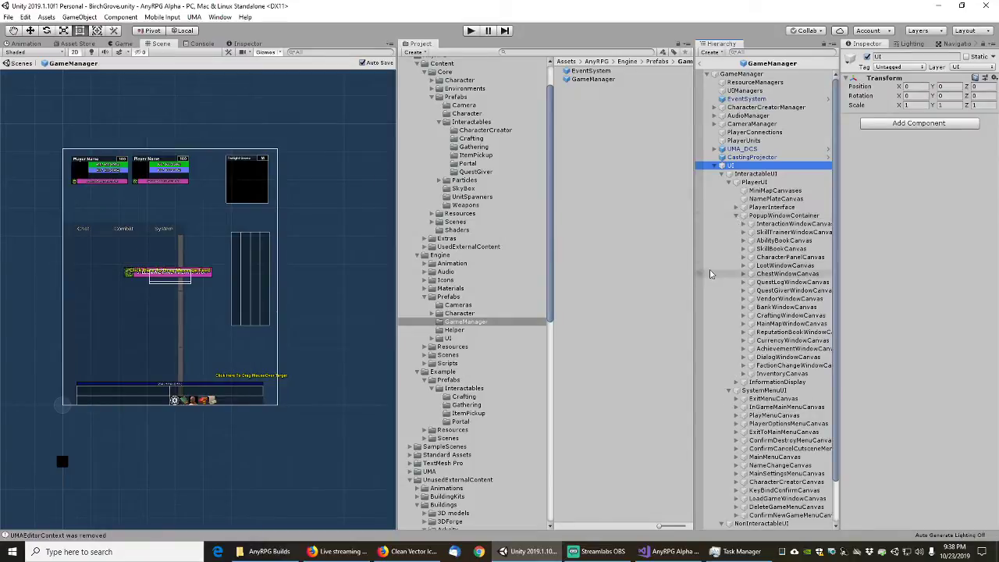
left_click(736, 208)
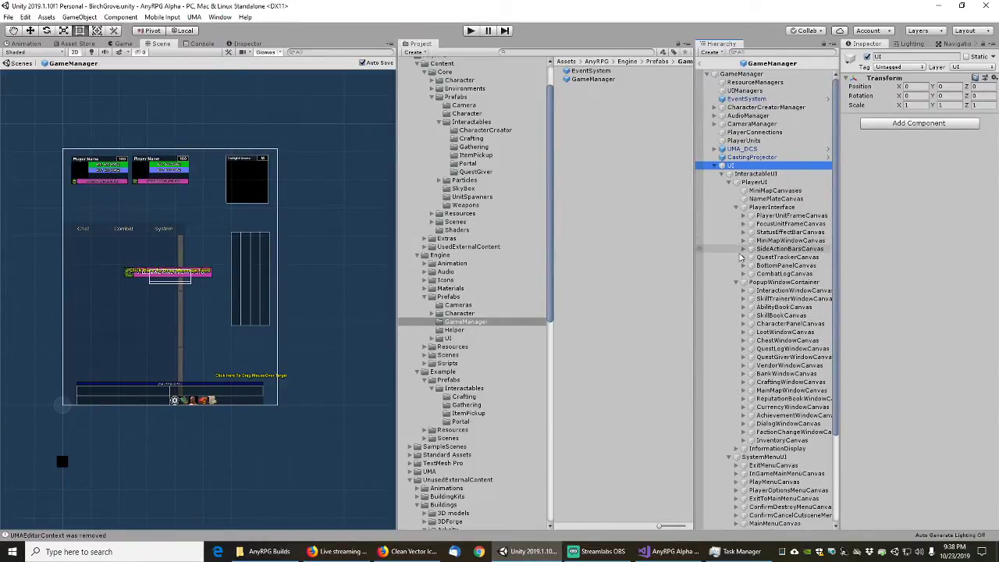
- Examine the canvases under InteractableUI, including InformationDisplay, and return from the GameManager prefab to the BirchGrove scene
scroll(699, 293, "down", 2)
scroll(698, 293, "down", 2)
scroll(741, 265, "down", 2)
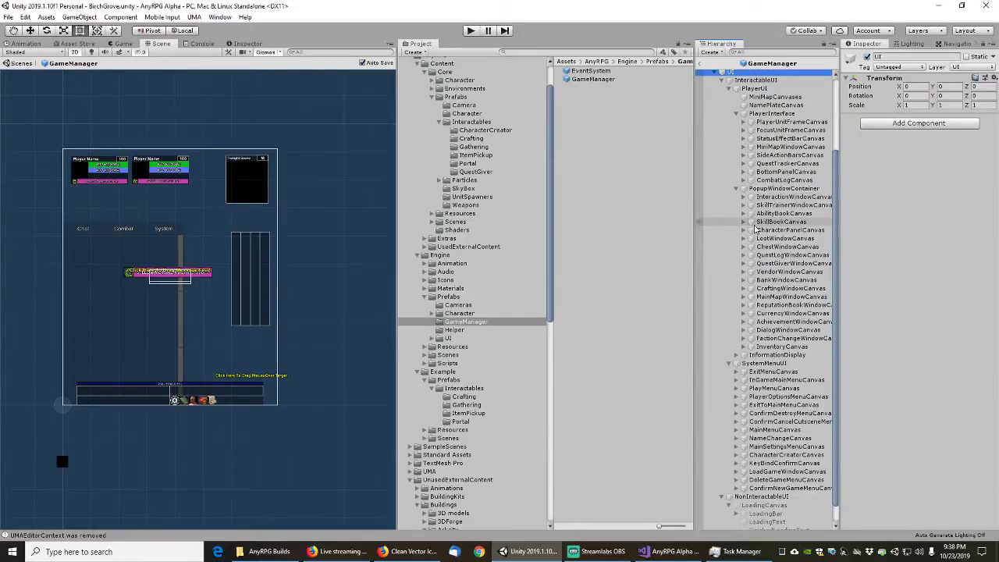
scroll(741, 265, "down", 1)
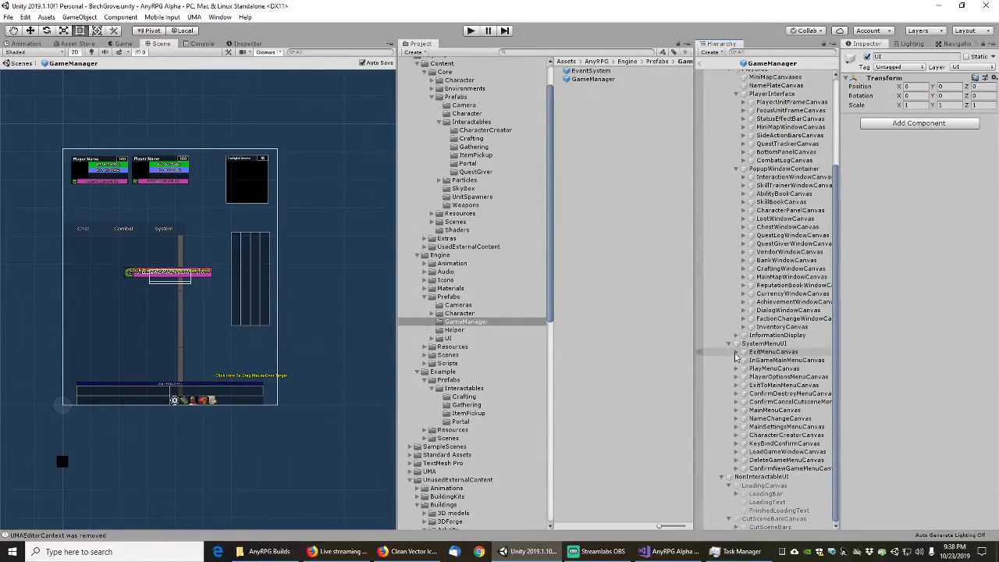
left_click(736, 335)
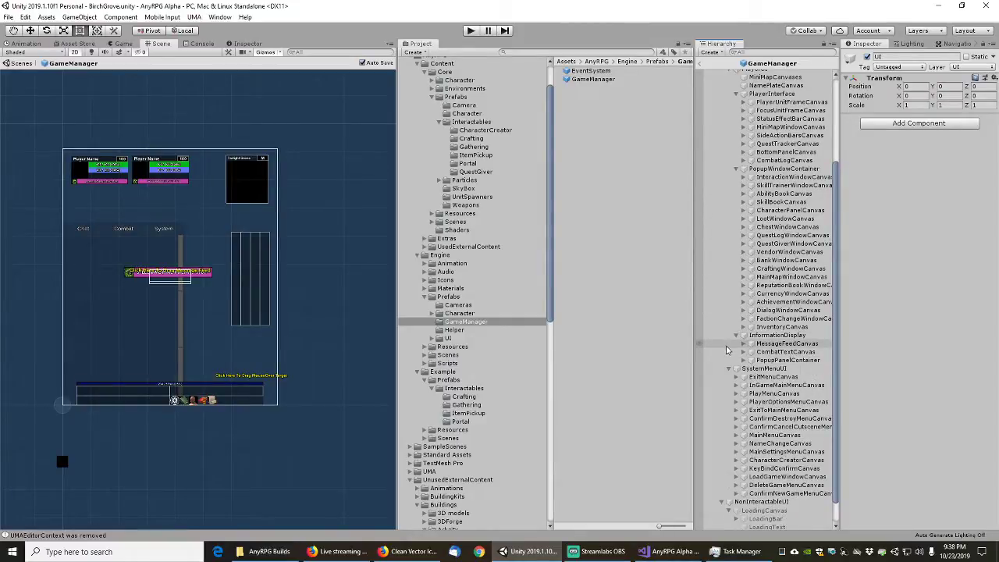
scroll(726, 359, "down", 1)
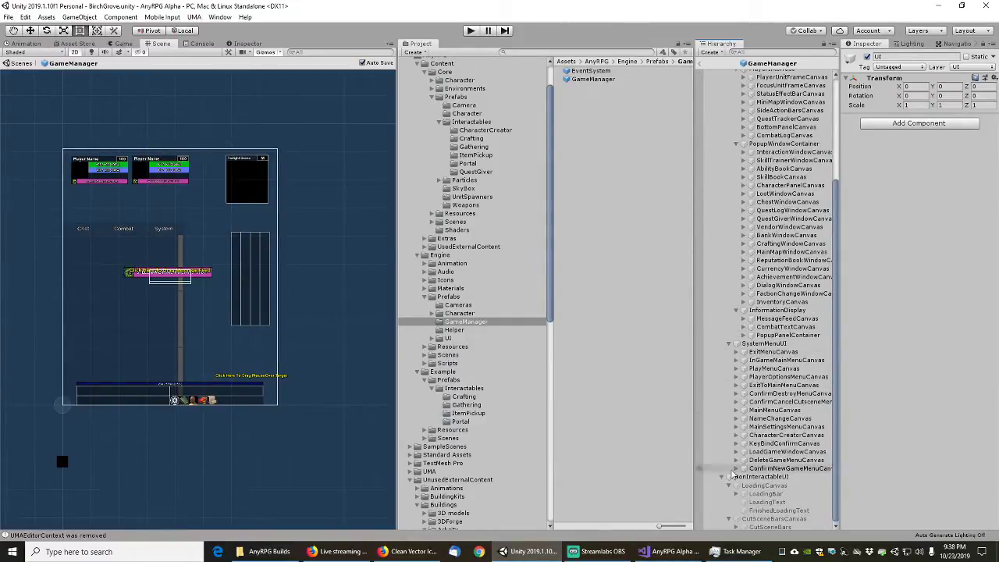
scroll(706, 214, "up", 5)
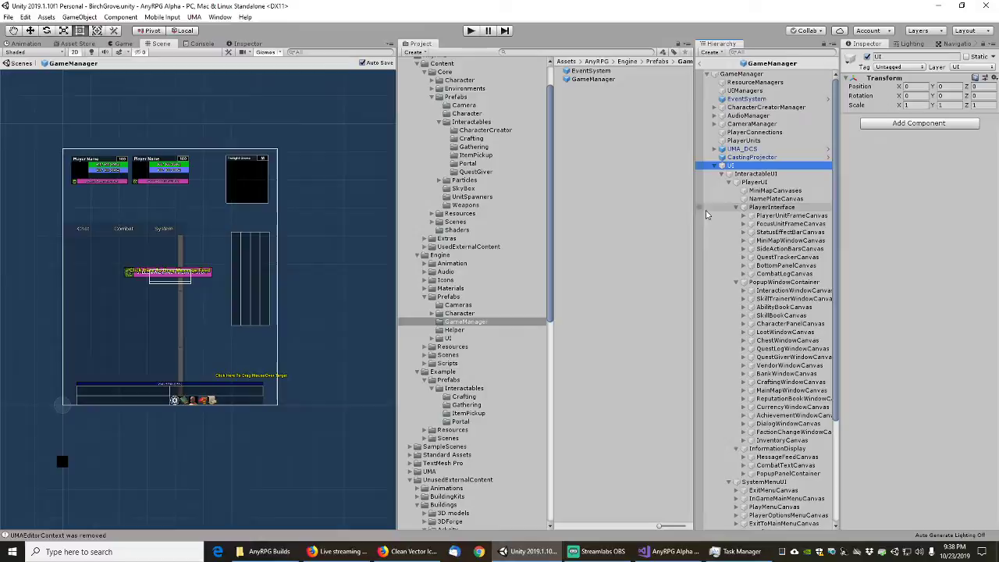
left_click(722, 174)
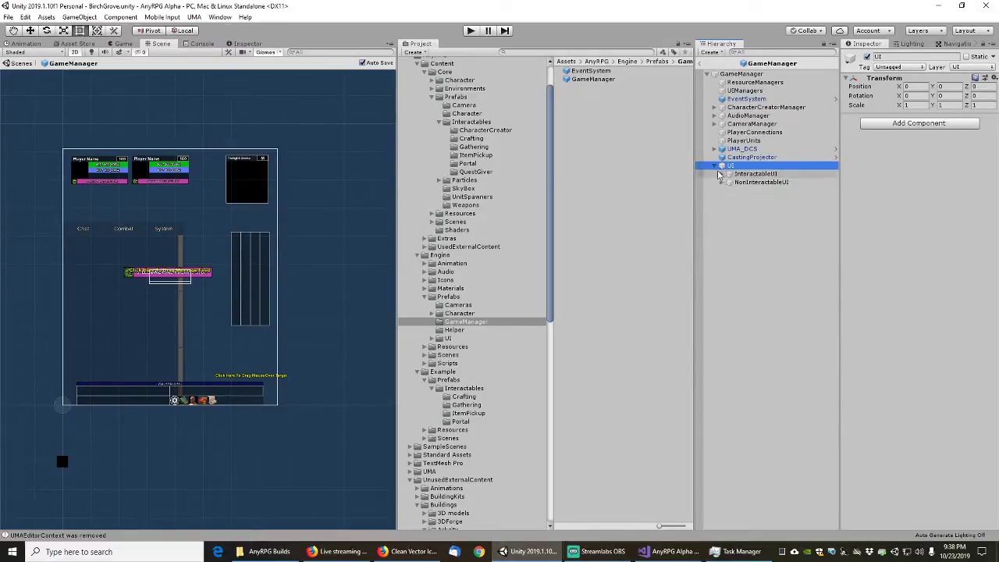
left_click(705, 63)
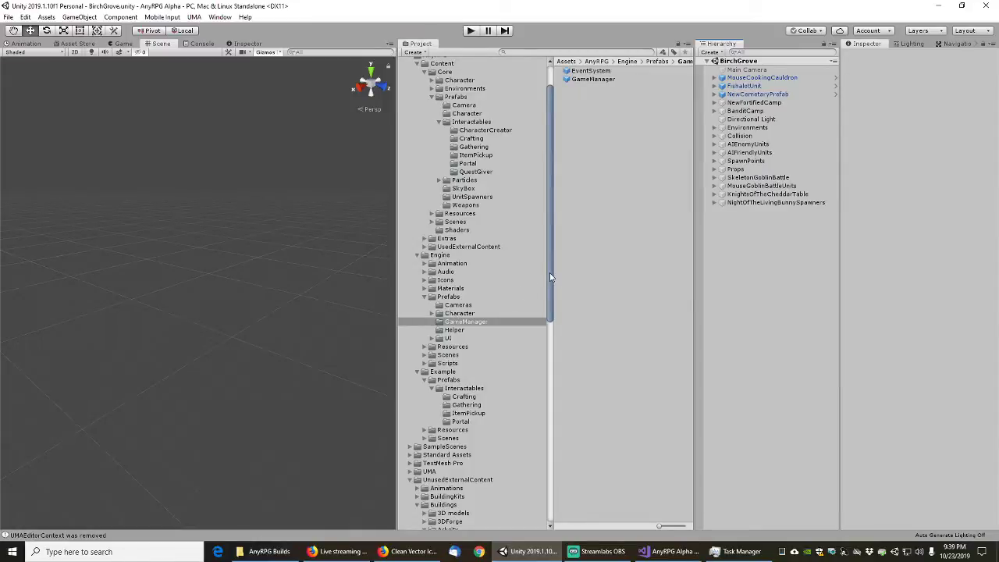
- Inspect the UnitSpawnPrefab asset in the Engine/Prefabs/Character/UnitSpawners folder
scroll(464, 278, "down", 2)
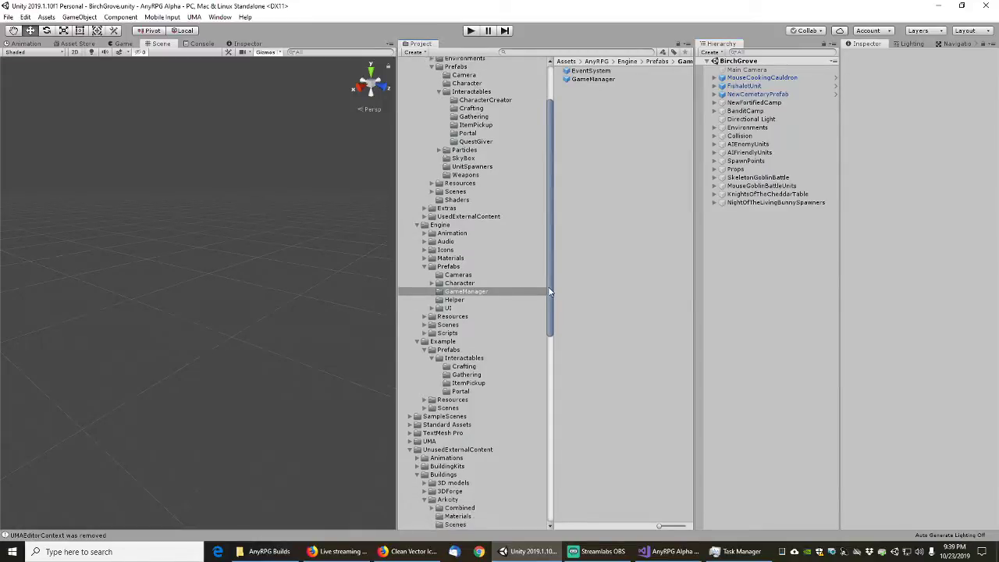
left_click(453, 283)
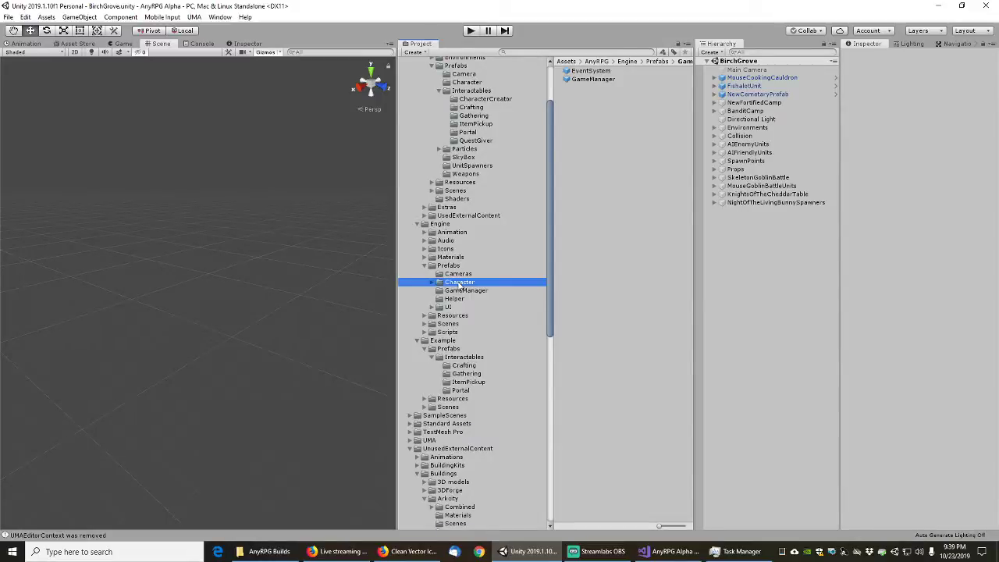
left_click(435, 283)
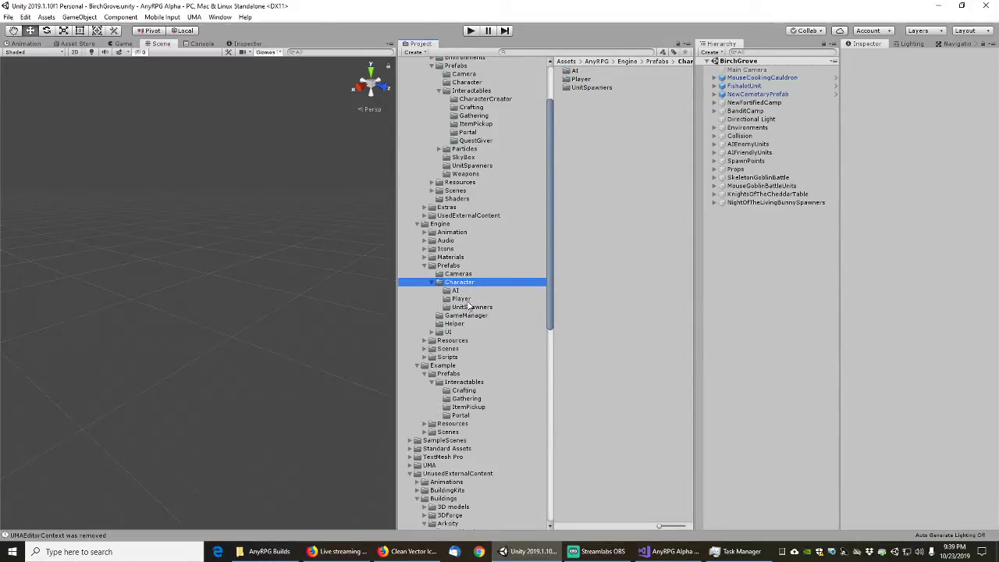
left_click(464, 308)
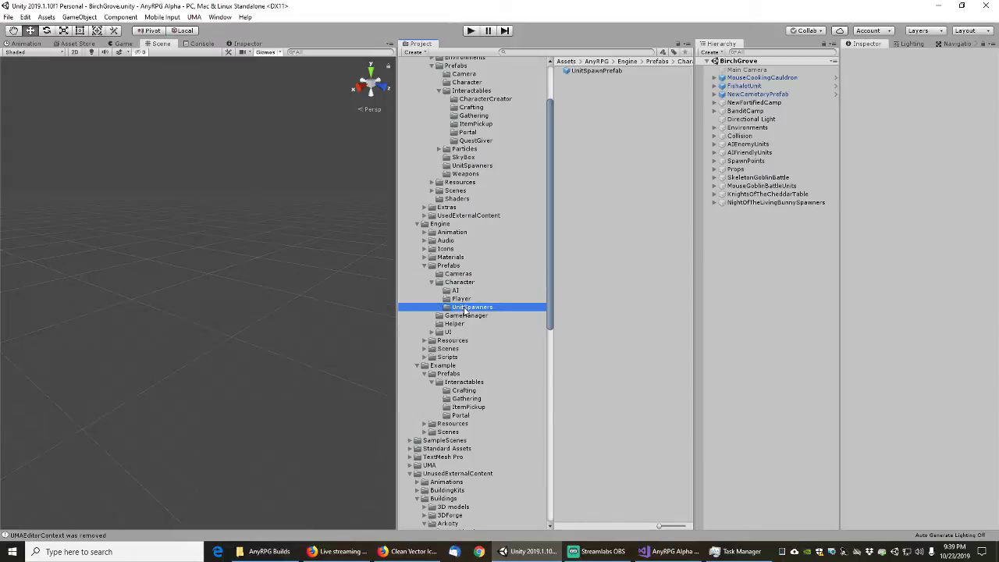
left_click(597, 72)
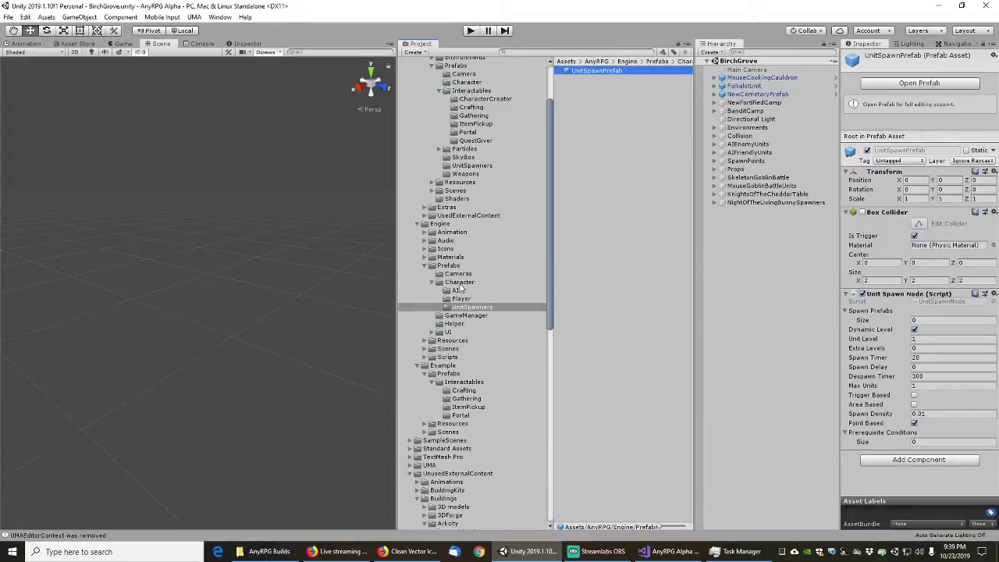
- Create a folder named UnitSpawner in the Example/Prefabs folder
left_click(438, 382)
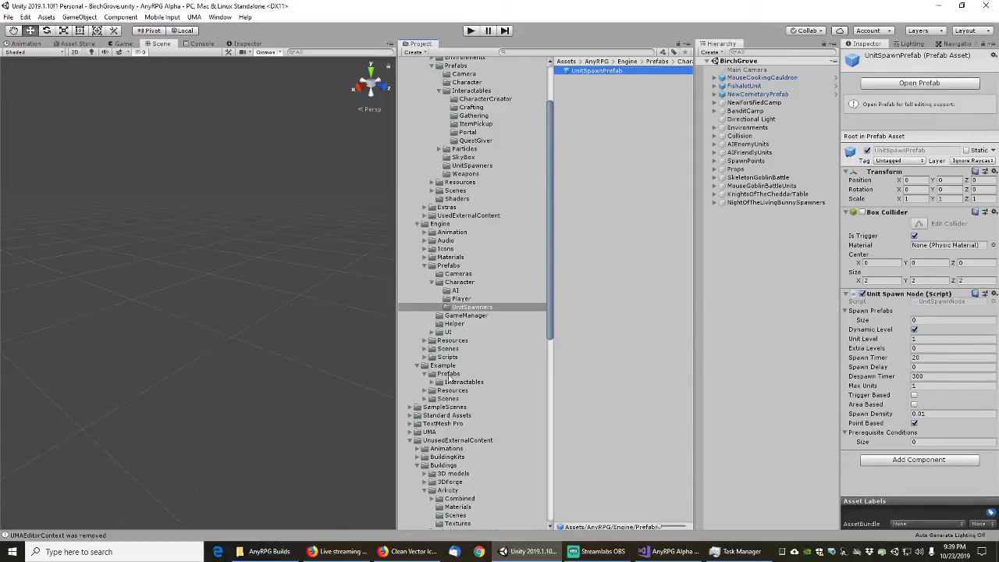
left_click(449, 374)
right_click(568, 108)
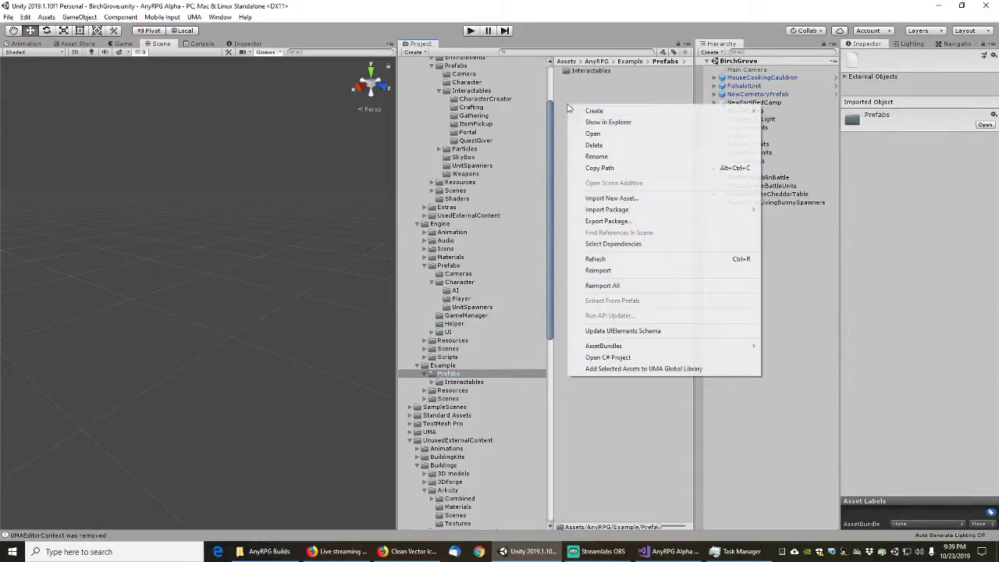
mouse_move(625, 111)
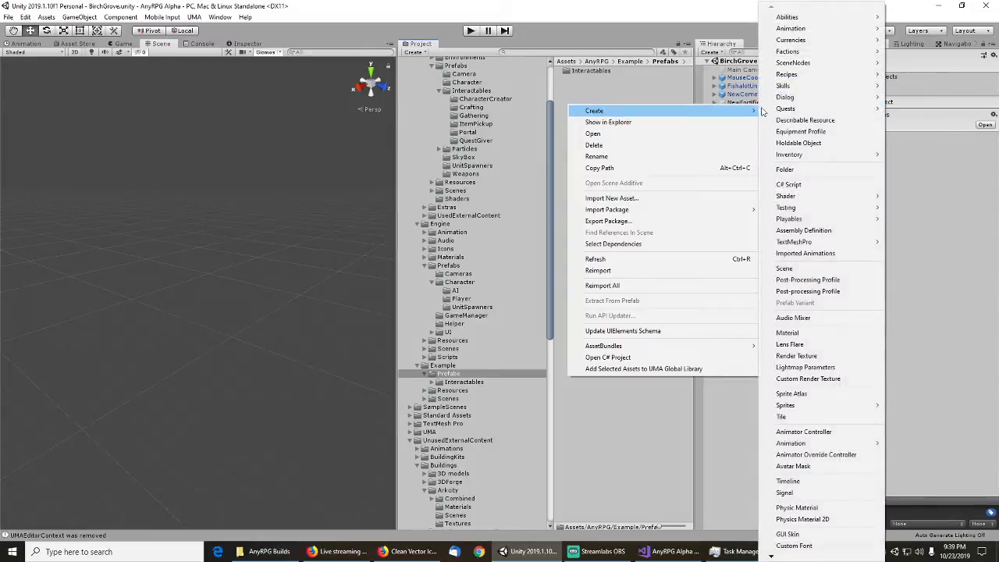
left_click(786, 170)
type("Un")
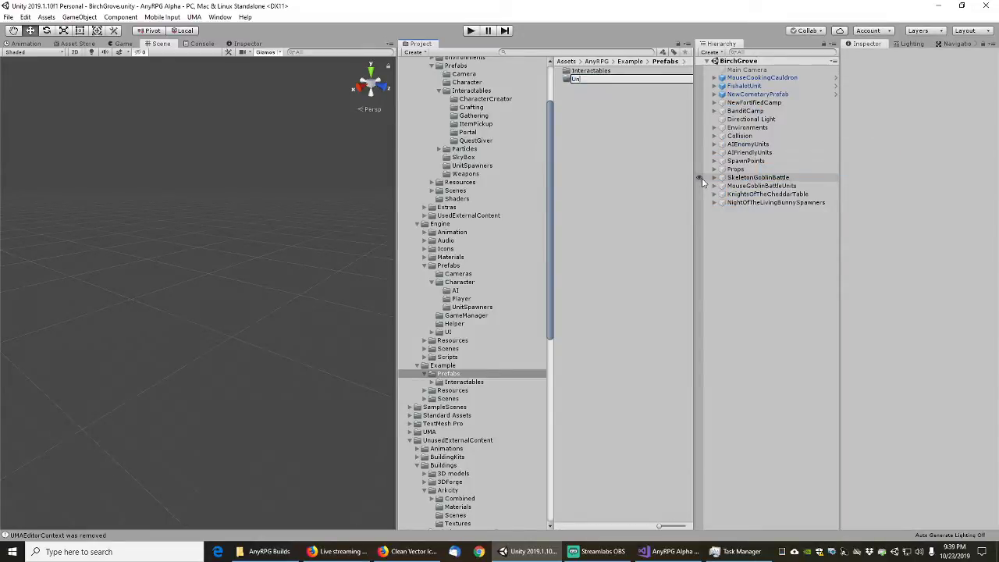
type("itSpawner")
key("Return")
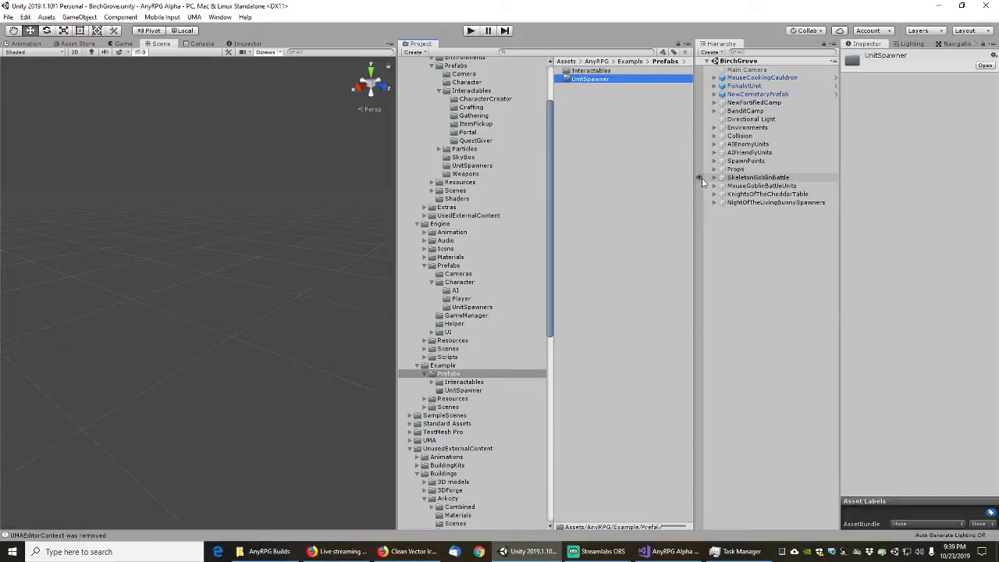
- Move UnitSpawnPrefab from the Engine UnitSpawners folder into Example/Prefabs/UnitSpawner, and show the Engine character Player folder
left_click(471, 307)
left_click(597, 71)
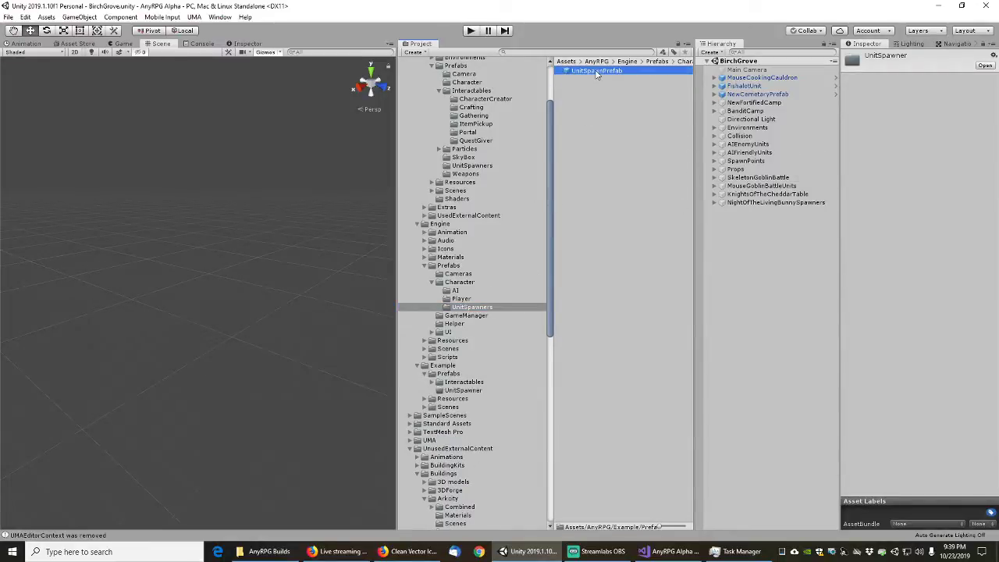
left_click_drag(597, 72, 467, 390)
left_click(461, 299)
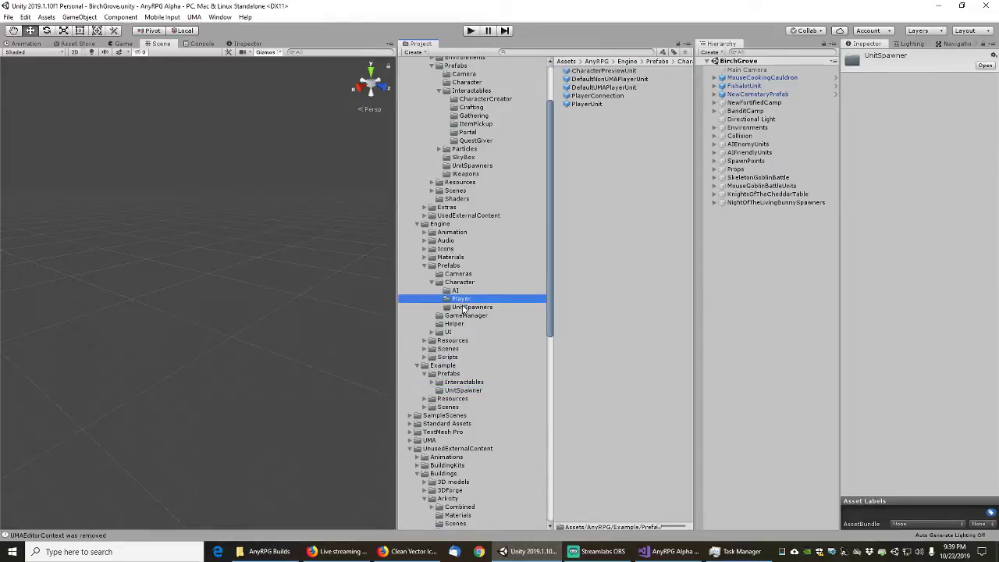
- Delete the emptied UnitSpawners folder from Engine/Prefabs/Character
left_click(466, 307)
key("Delete")
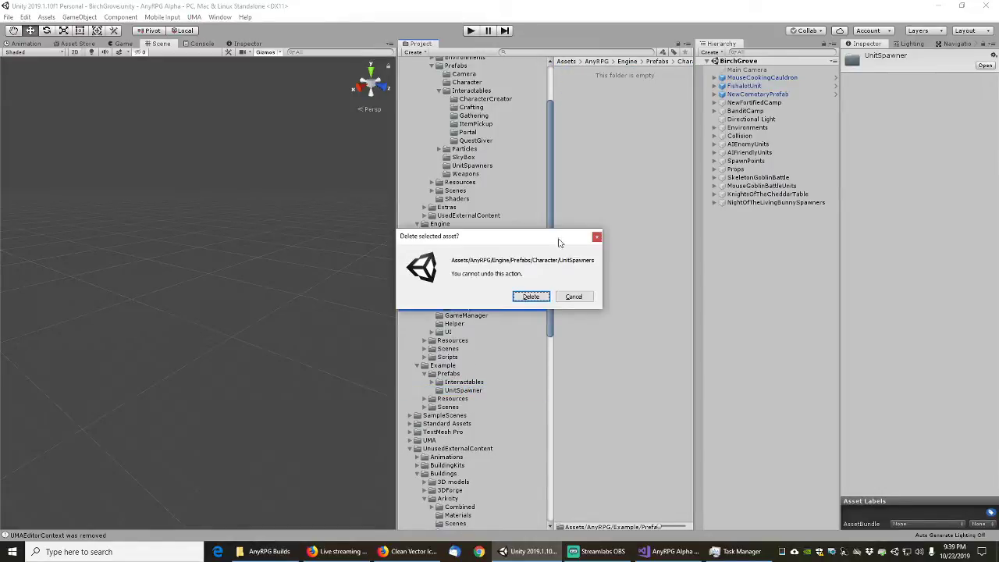
left_click(524, 298)
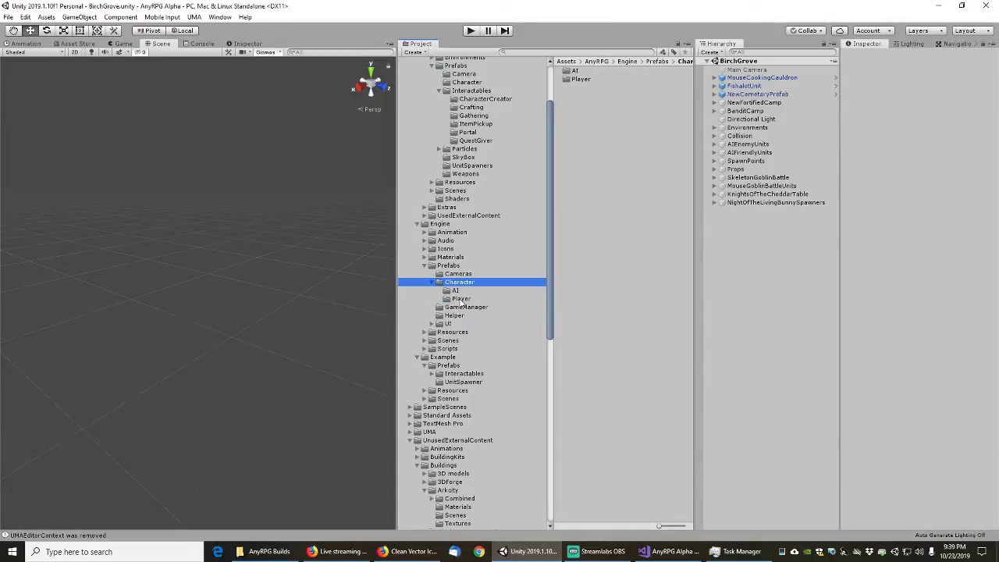
- Examine the components of the PlayerConnection and PlayerUnit prefabs in the Engine character Player folder
left_click(507, 299)
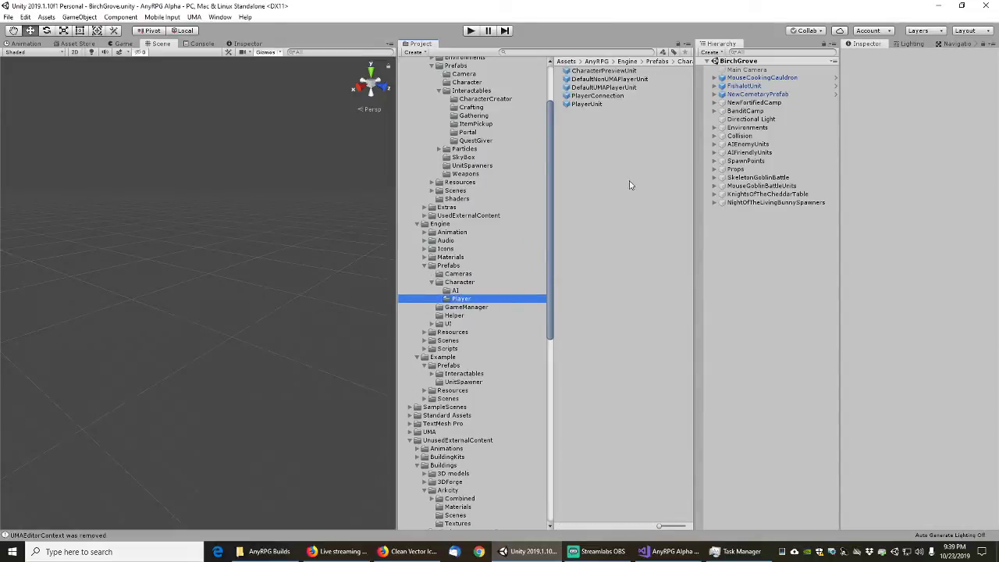
left_click(591, 96)
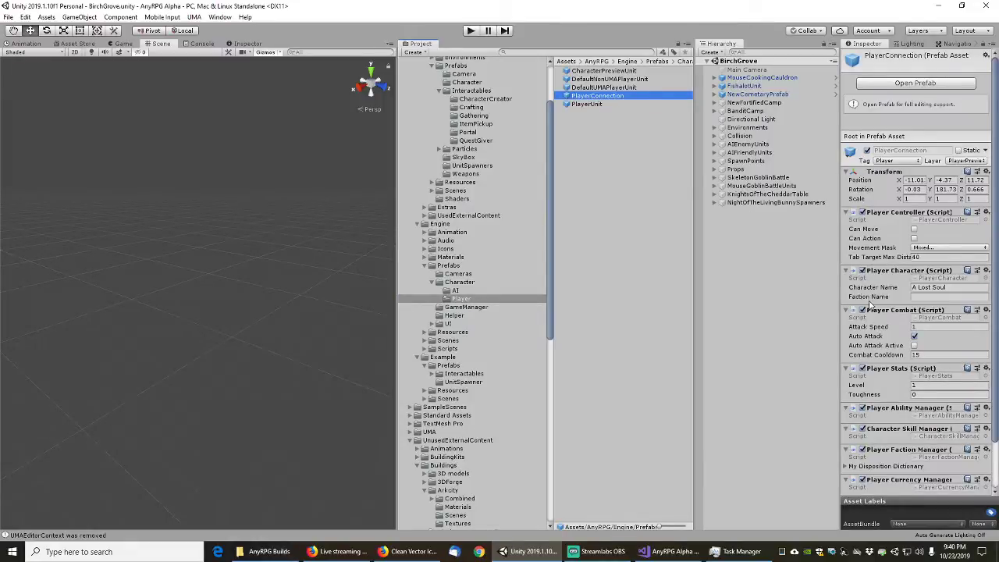
scroll(871, 304, "down", 3)
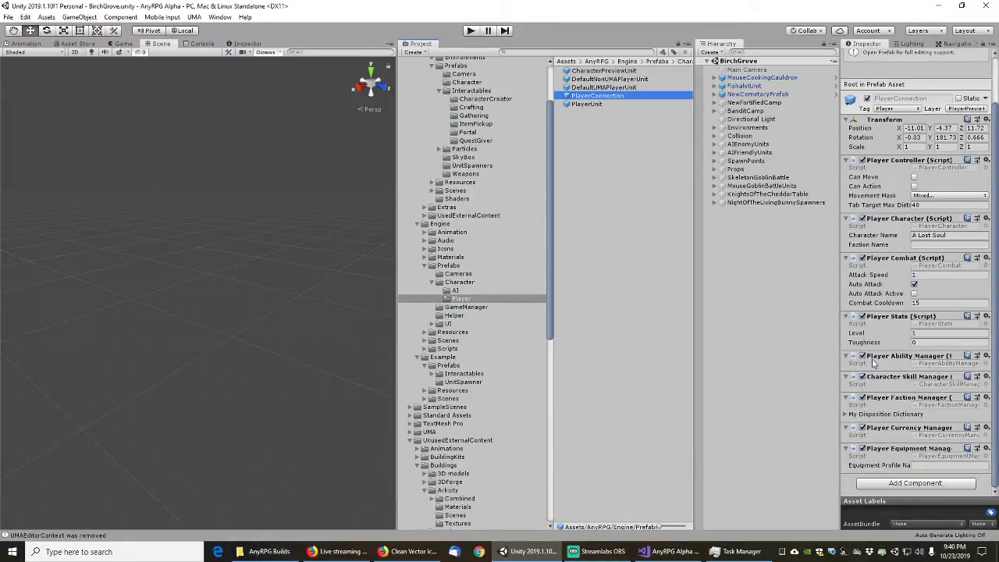
scroll(877, 343, "up", 3)
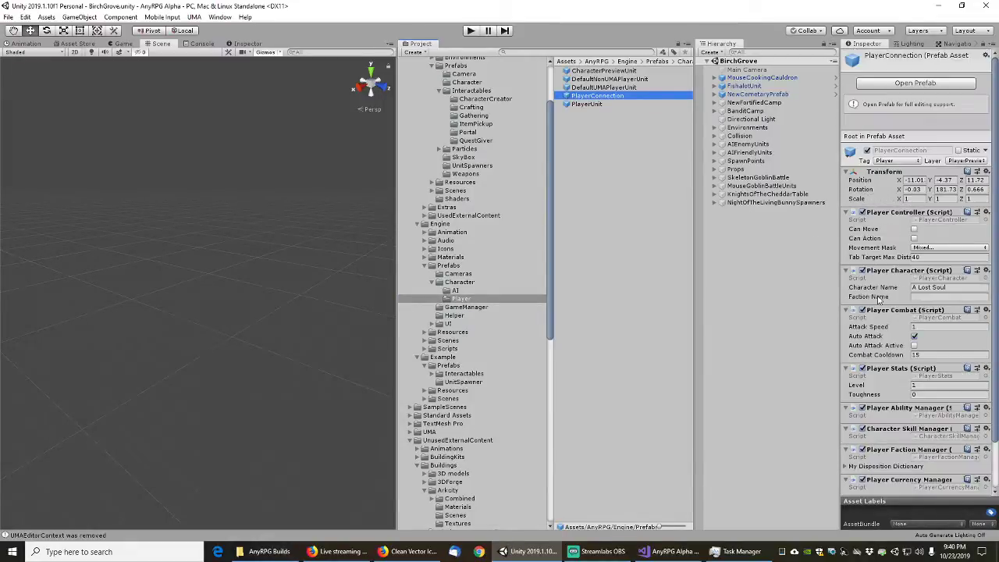
left_click(587, 105)
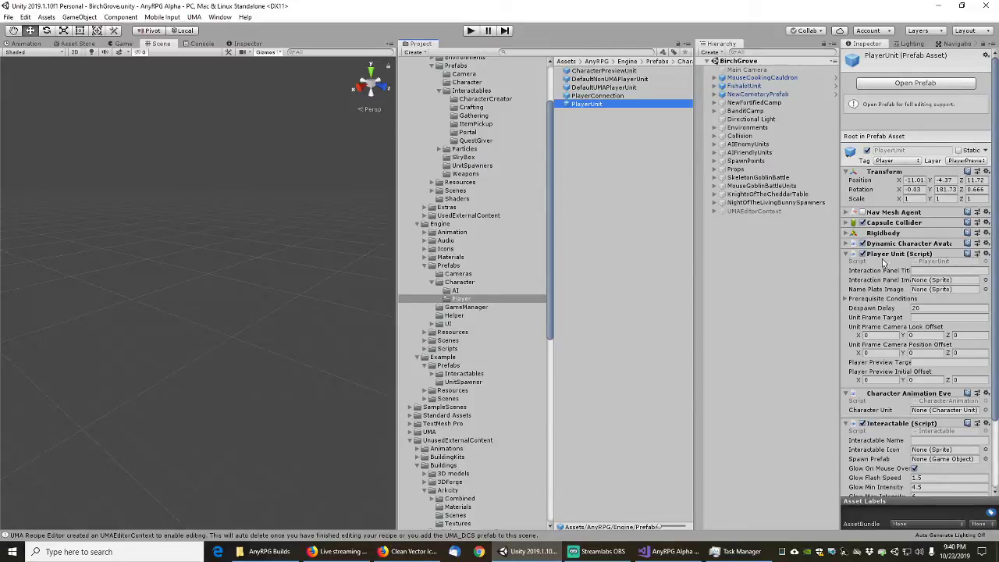
scroll(882, 316, "down", 3)
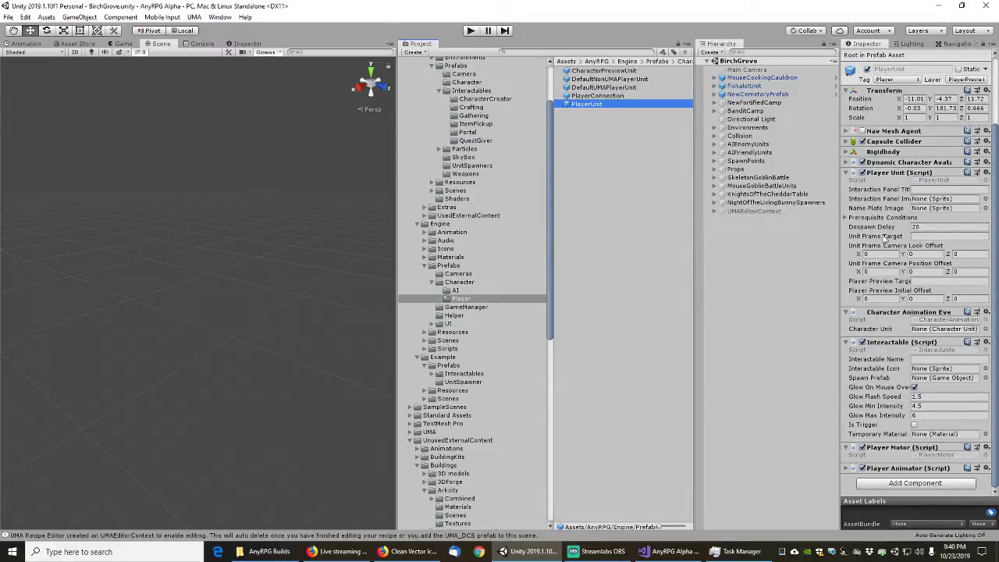
left_click(852, 173)
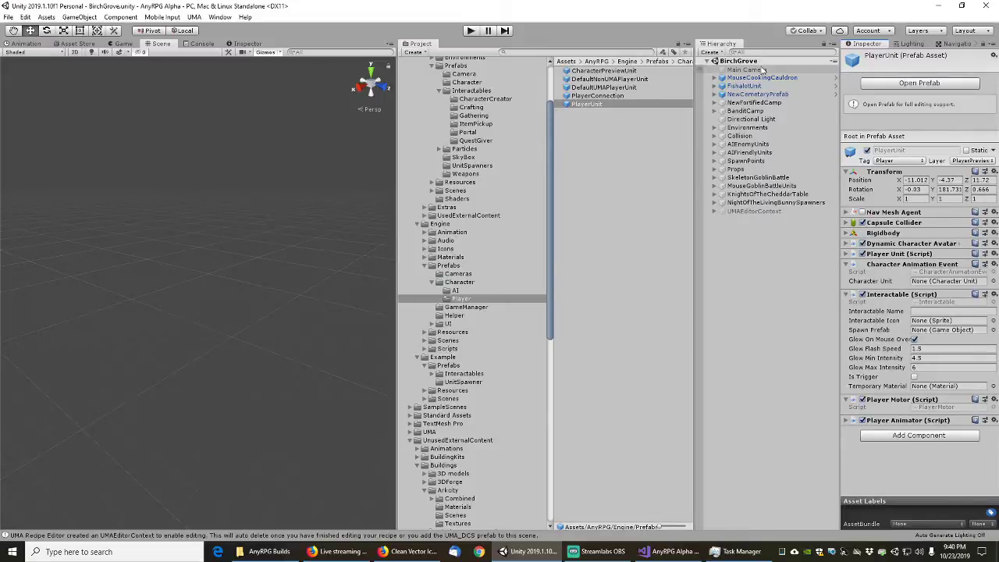
- Find and open the LoadGameManager scene, and examine the player prefab references in the GameManager's Player Manager component
left_click(621, 52)
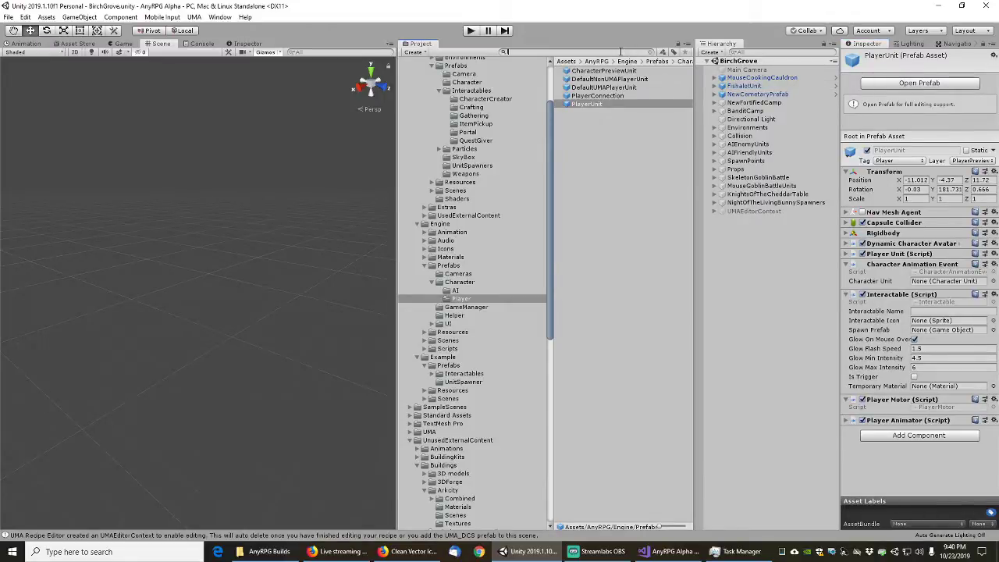
type("loadgamen")
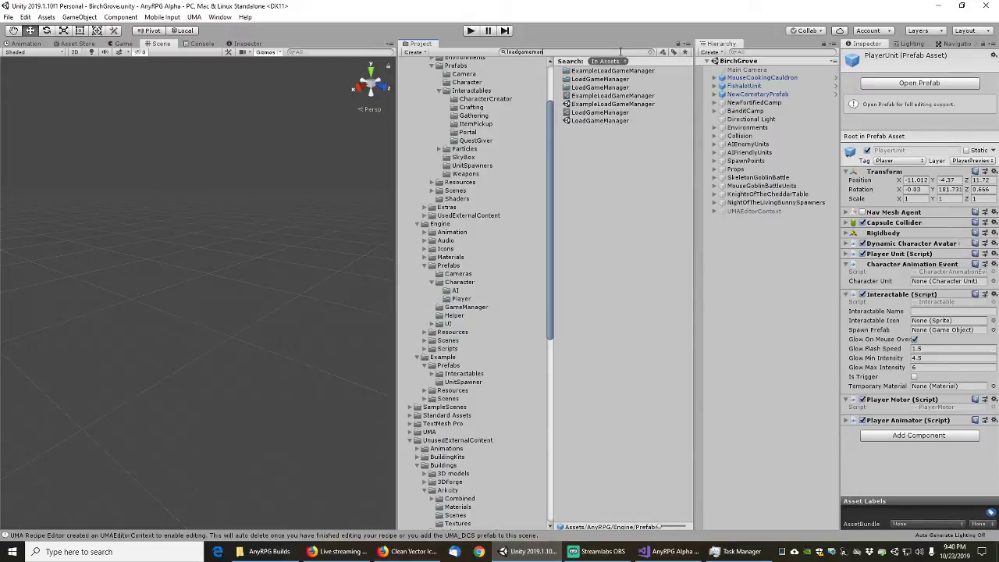
double_click(595, 121)
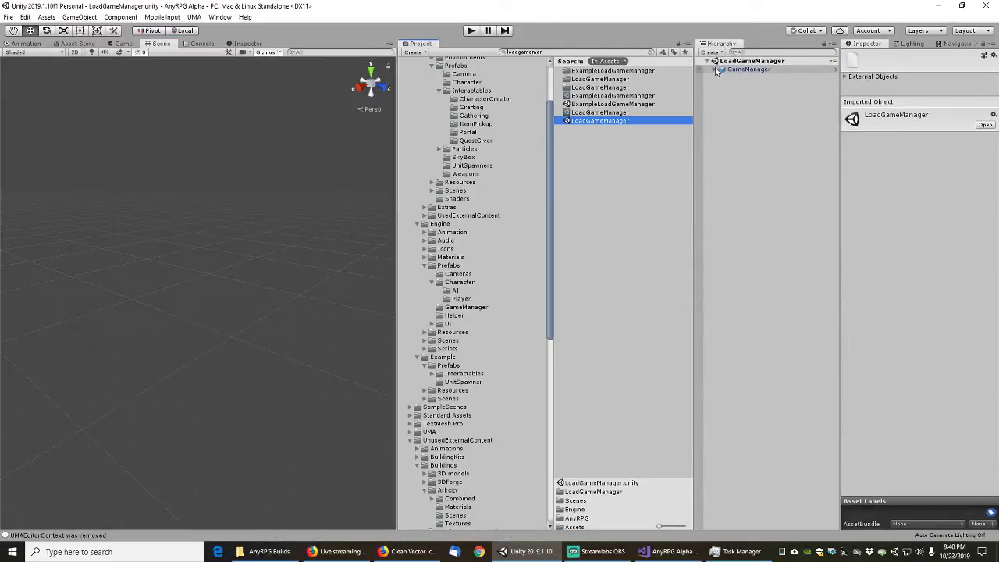
left_click(719, 69)
left_click(737, 70)
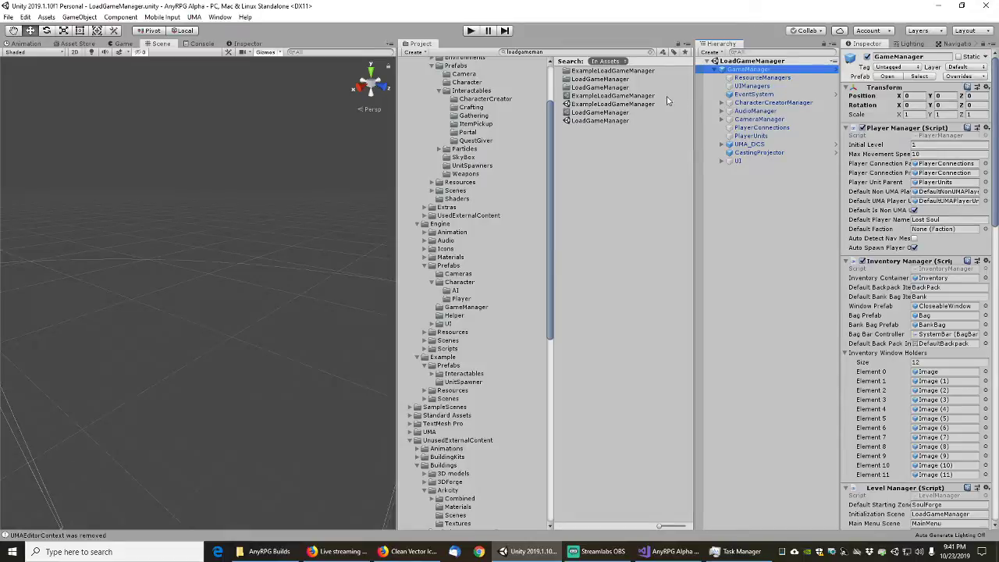
left_click(948, 182)
- Inspect the DefaultUMAPlayerUnit prefab in the Player folder, collapsing its Character Animation Event, Interactable, Super Character Controller and Animator components
left_click(462, 299)
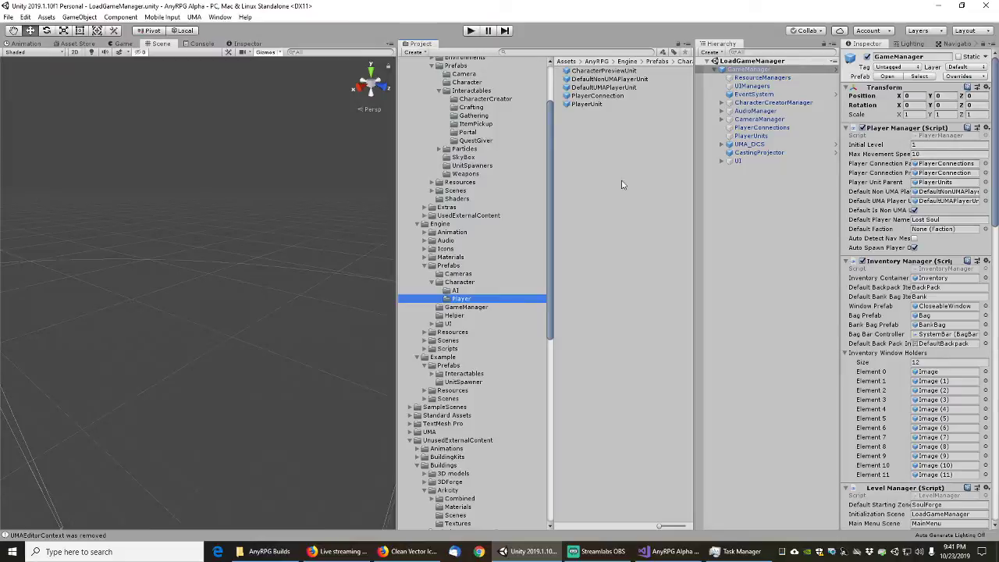
left_click(587, 105)
left_click(609, 88)
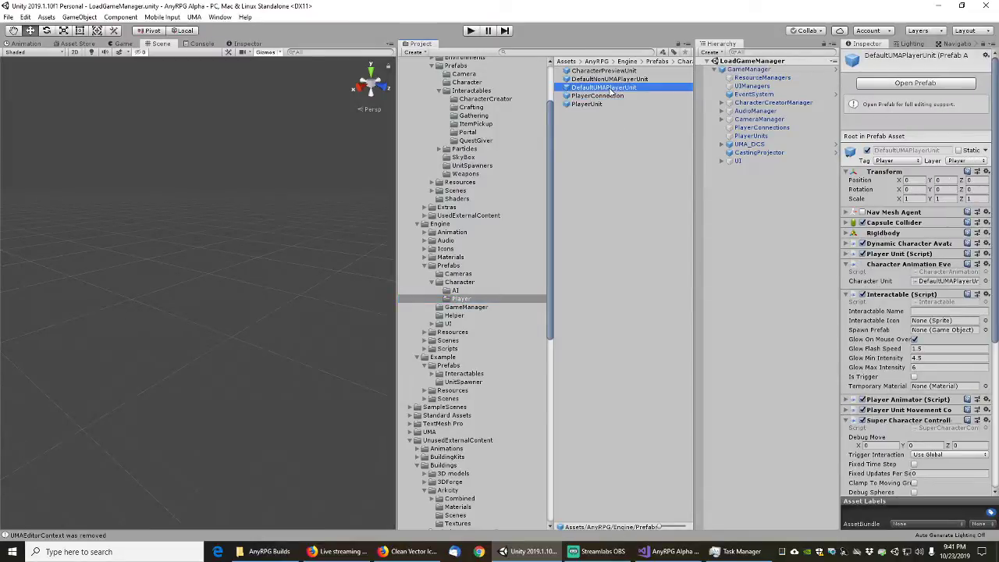
left_click(847, 265)
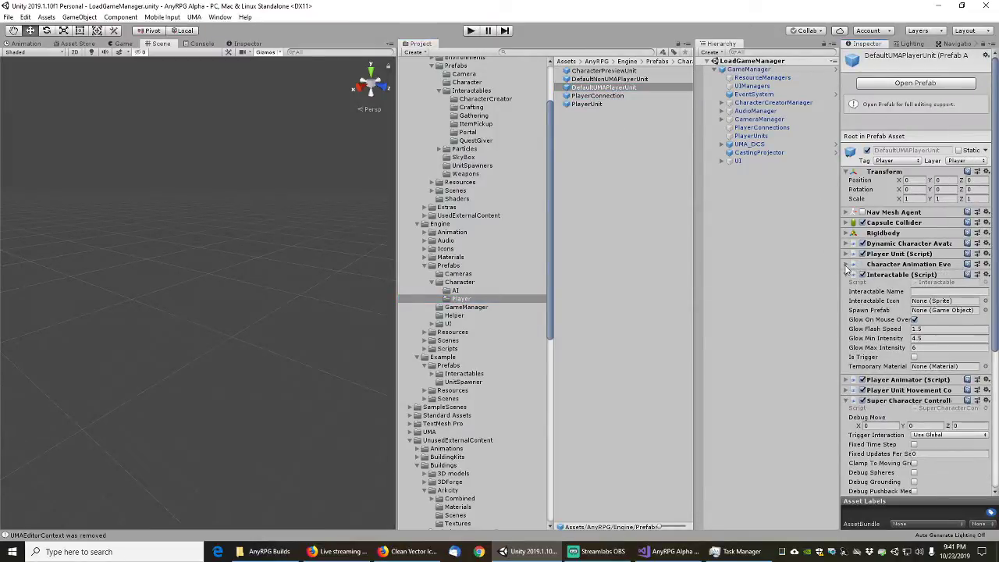
left_click(849, 276)
left_click(848, 305)
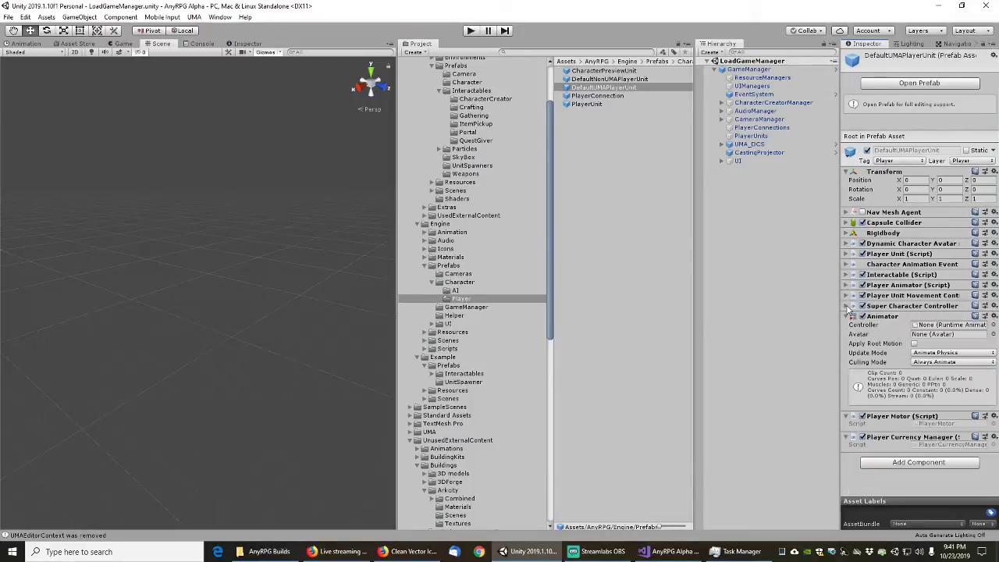
left_click(847, 316)
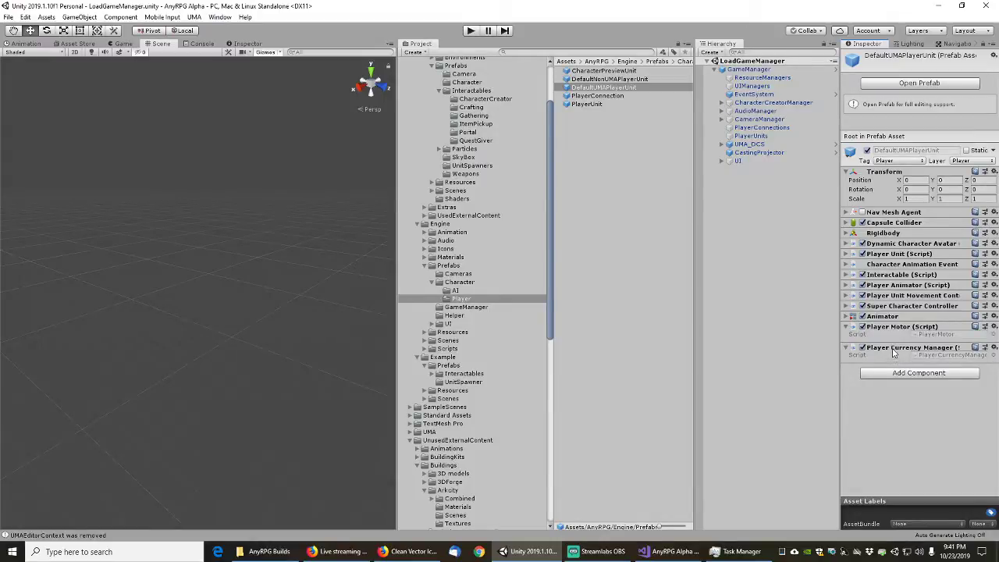
- Compare PlayerUnit with PlayerConnection and DefaultUMAPlayerUnit, and delete the PlayerUnit prefab from the Player folder
left_click(601, 96)
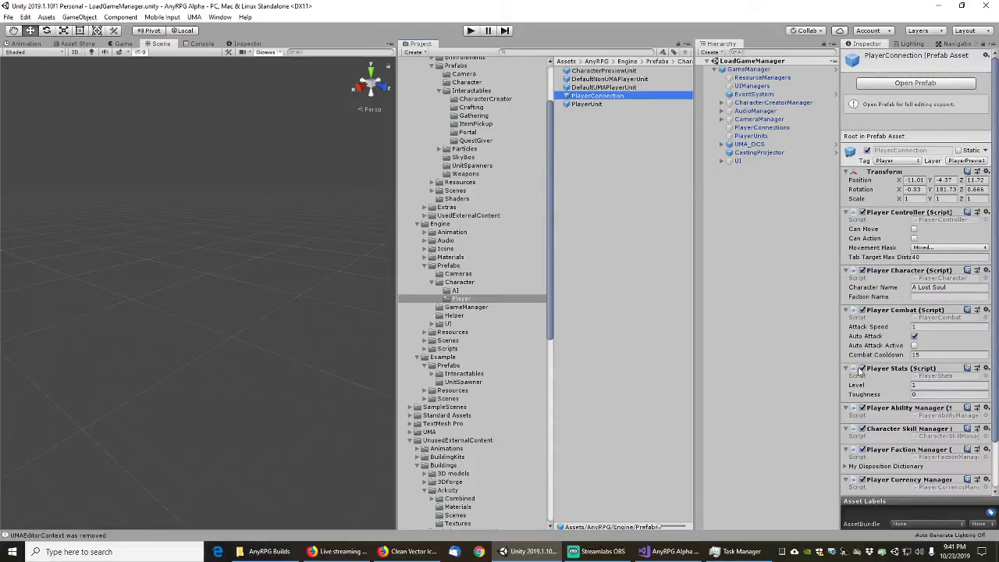
scroll(862, 470, "down", 2)
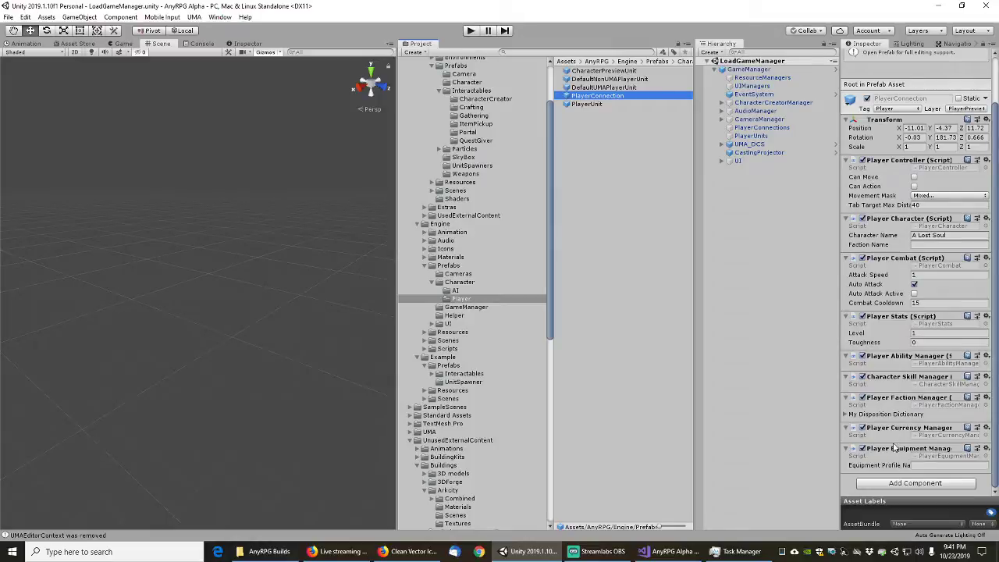
left_click(588, 104)
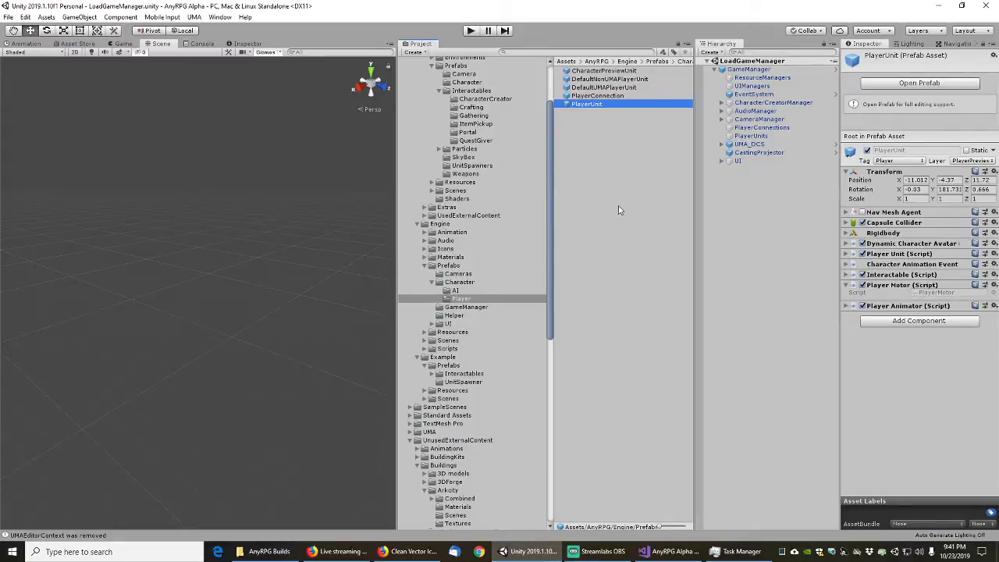
left_click(598, 88)
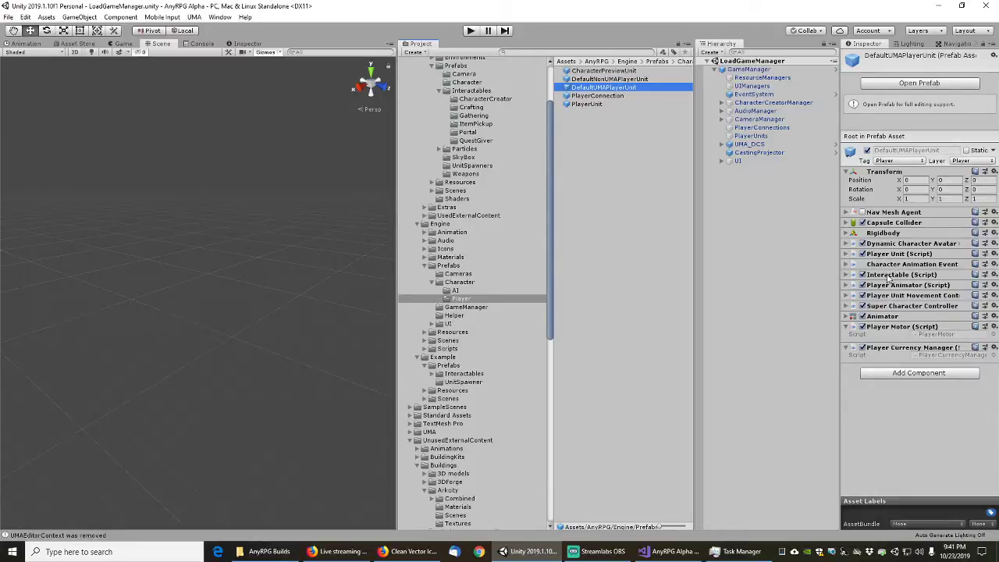
left_click(595, 104)
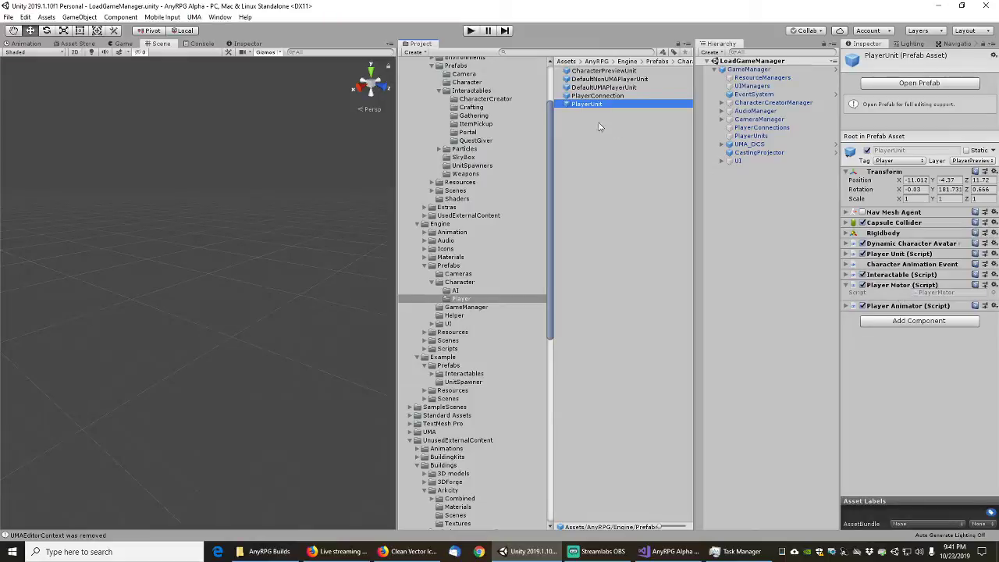
left_click(596, 96)
left_click(587, 106)
key("Delete")
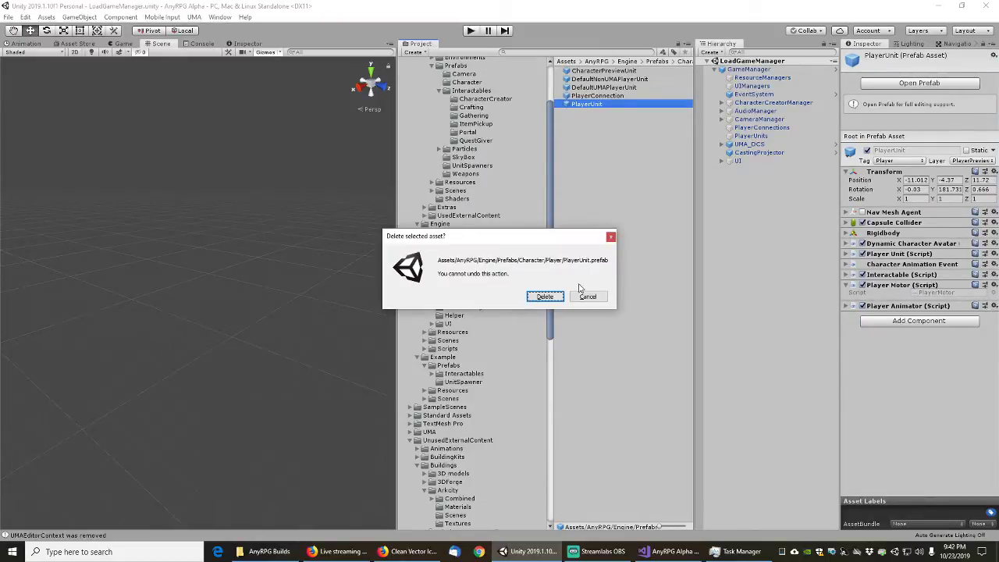
left_click(547, 298)
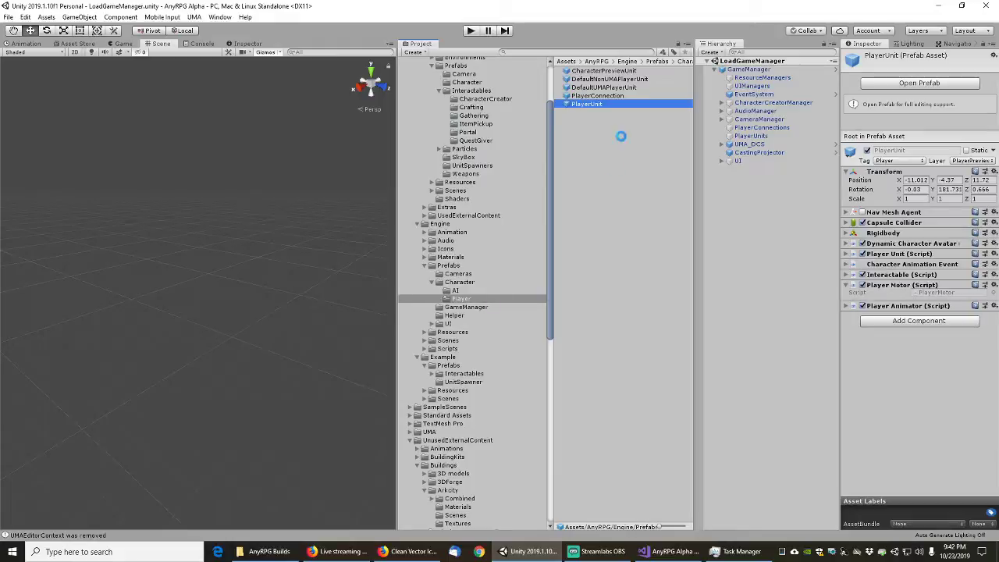
- Check CharacterPreviewUnit against the default player unit prefabs and delete the CharacterPreviewUnit prefab from the Player folder
left_click(602, 88)
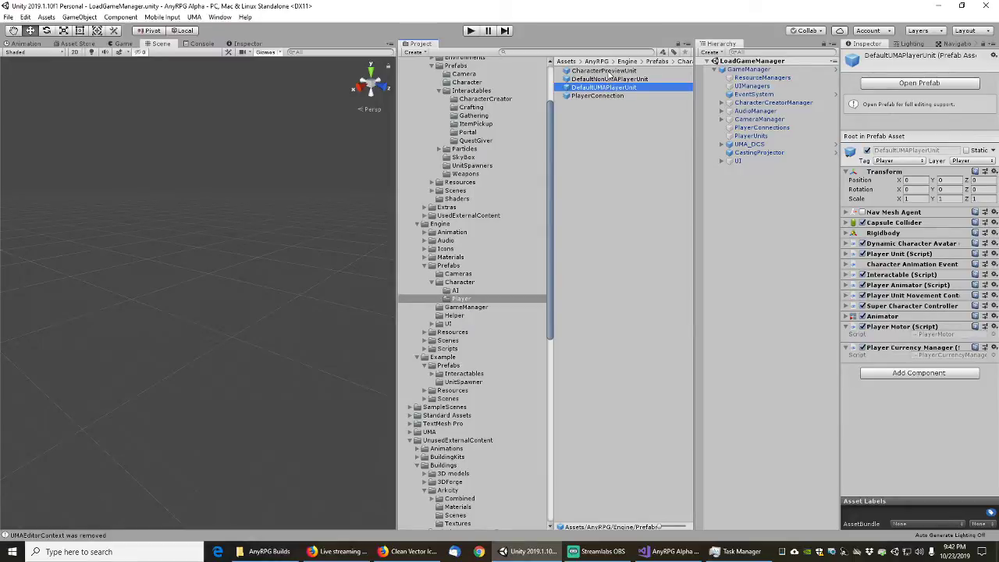
left_click(610, 71)
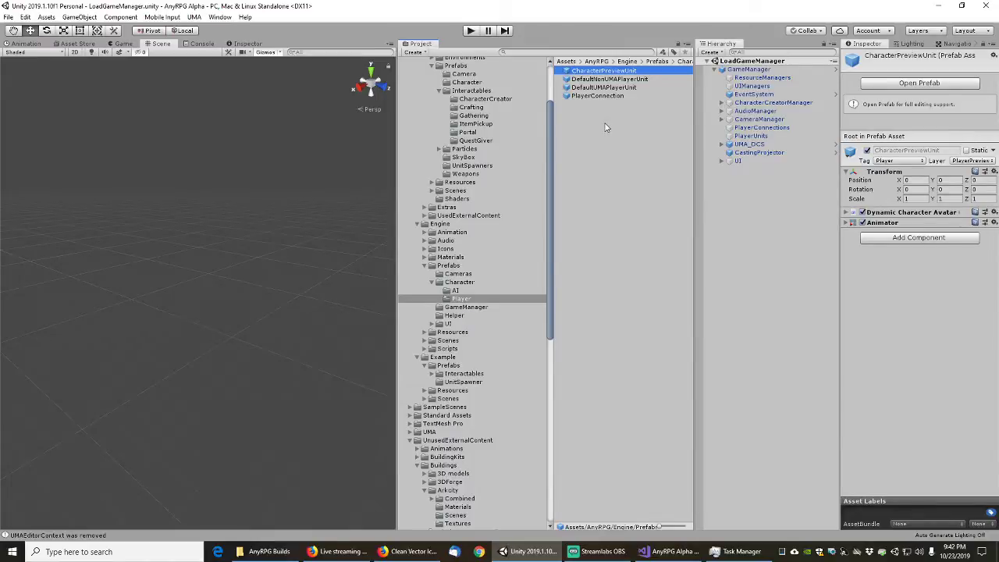
left_click(594, 80)
left_click(595, 72)
left_click(591, 79)
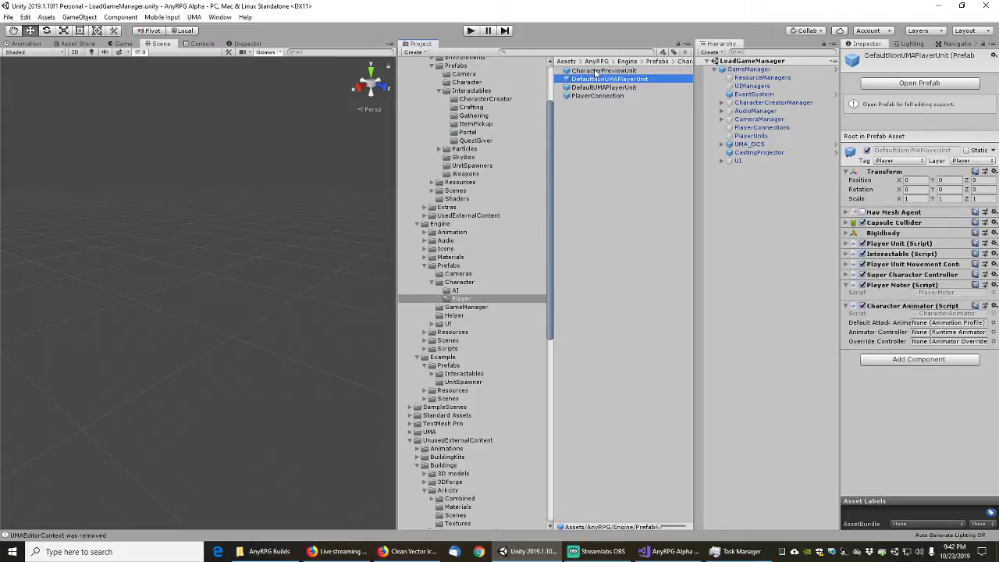
left_click(596, 71)
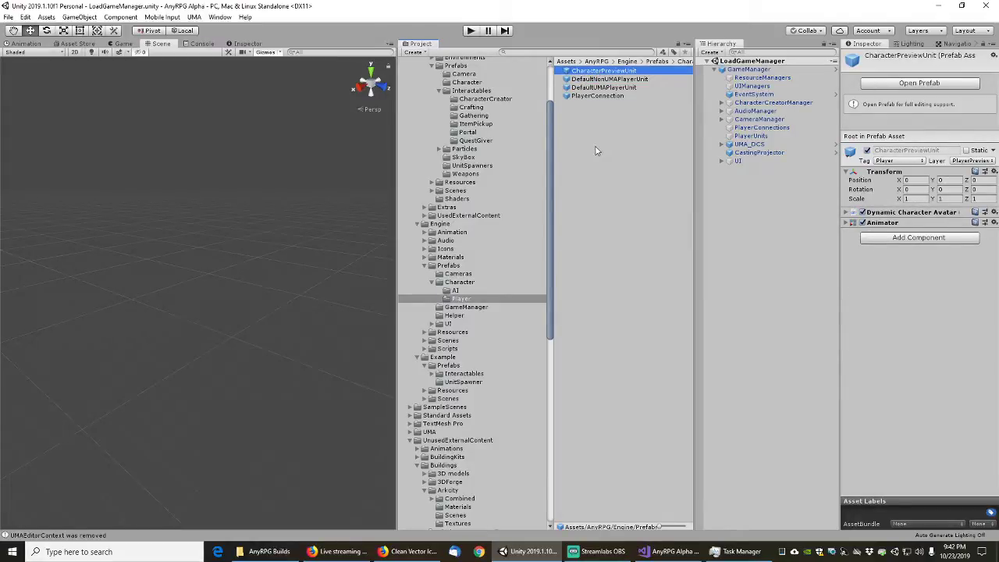
key("Delete")
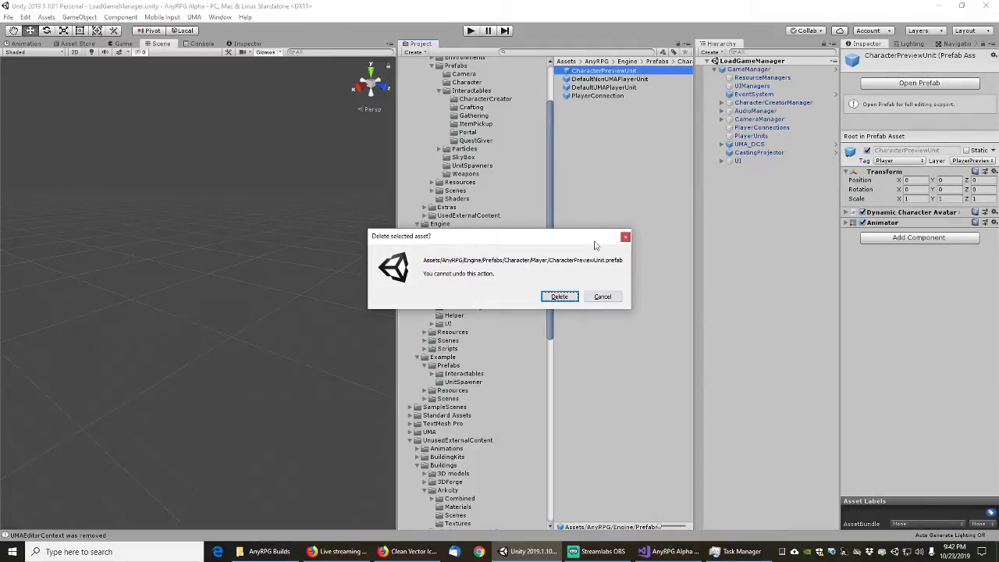
left_click(566, 296)
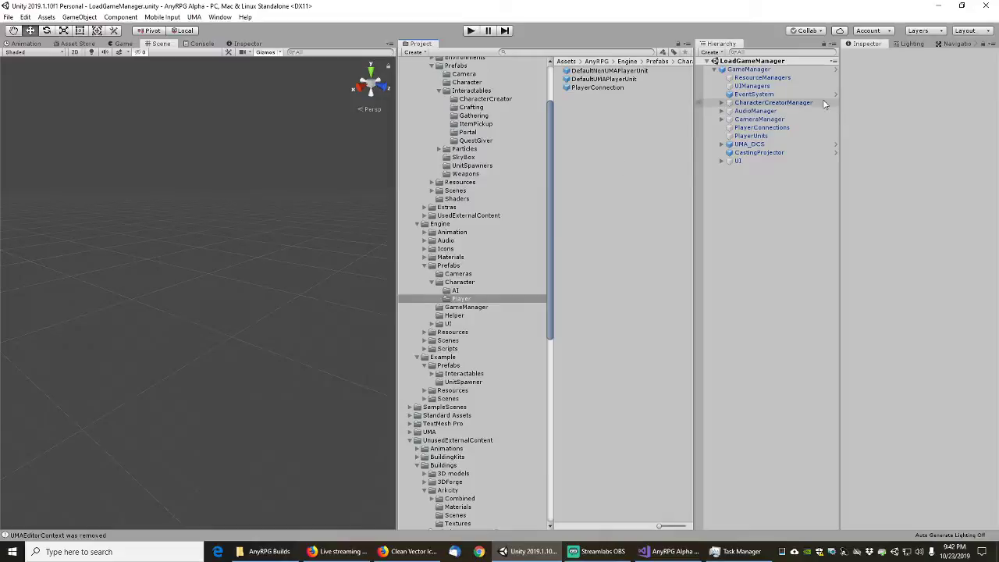
- Inspect CharacterCreatorManager under GameManager, including its CharacterPreviewUnit and CubeHolder children
left_click(731, 104)
left_click(724, 103)
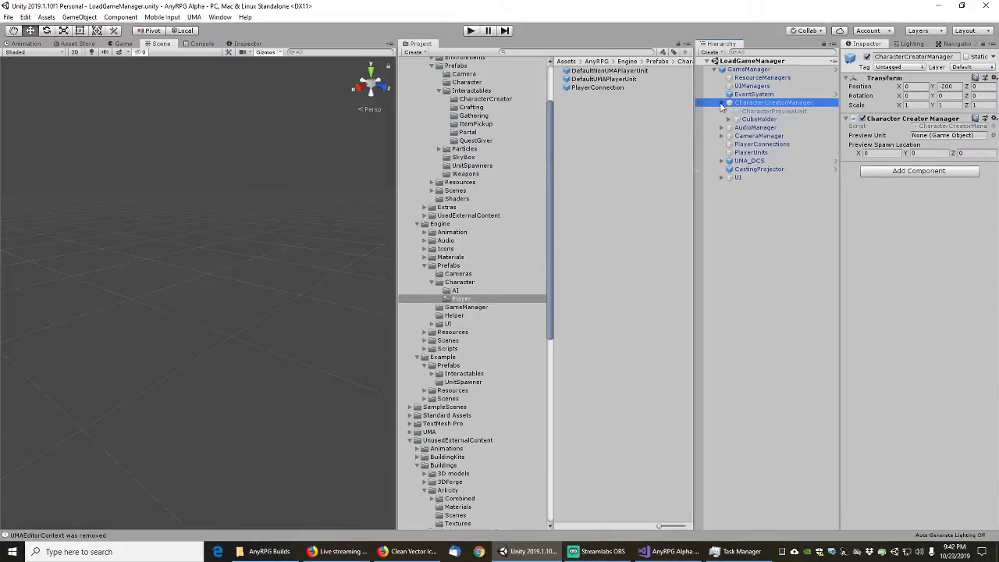
left_click(754, 112)
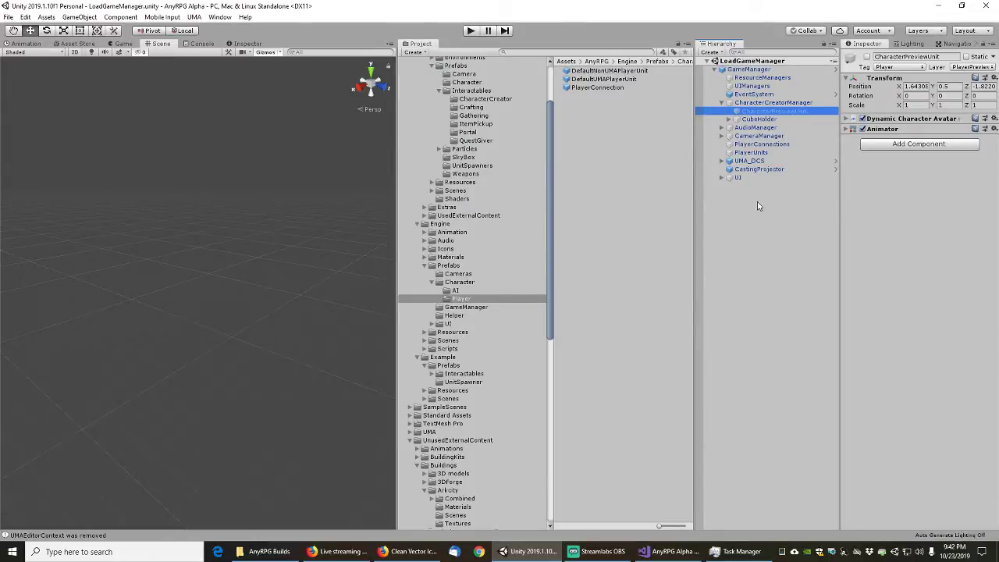
left_click(762, 119)
left_click(761, 112)
- Open the DefaultNonUMAPlayerUnit prefab for editing
left_click(603, 71)
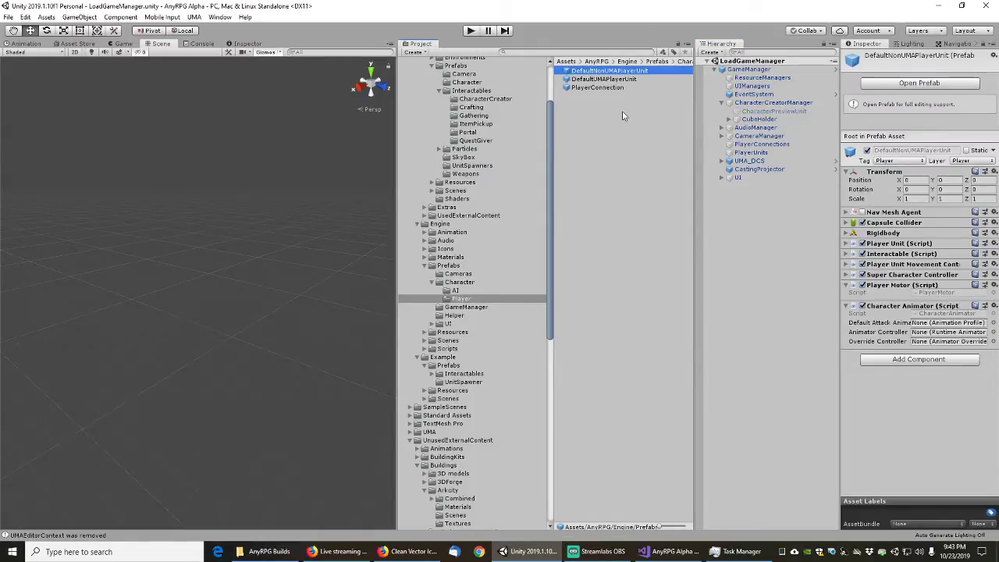
left_click(919, 83)
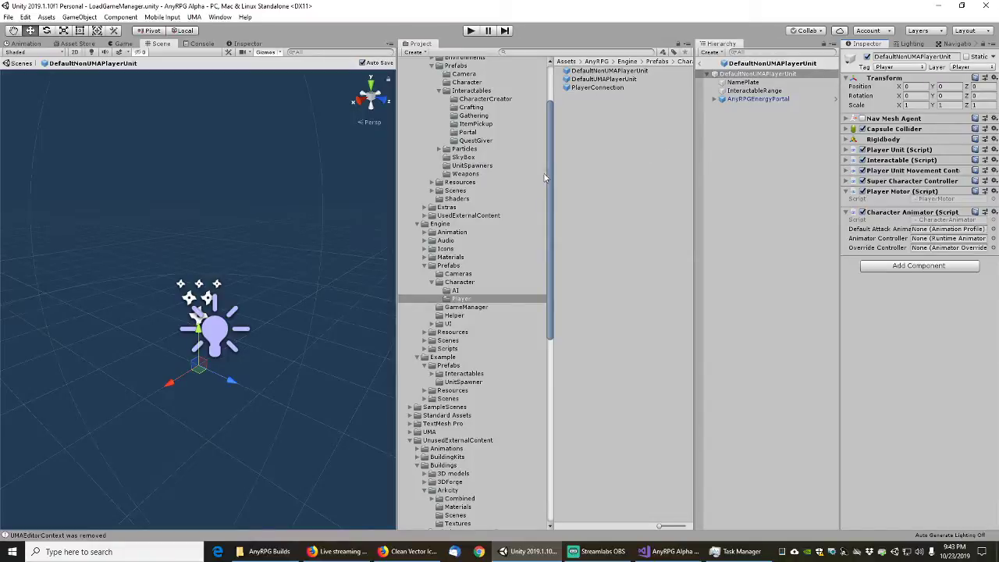
- Create a folder named Player inside Content/Core/Prefabs/Character and expand the Character folder
left_click_drag(551, 179, 549, 152)
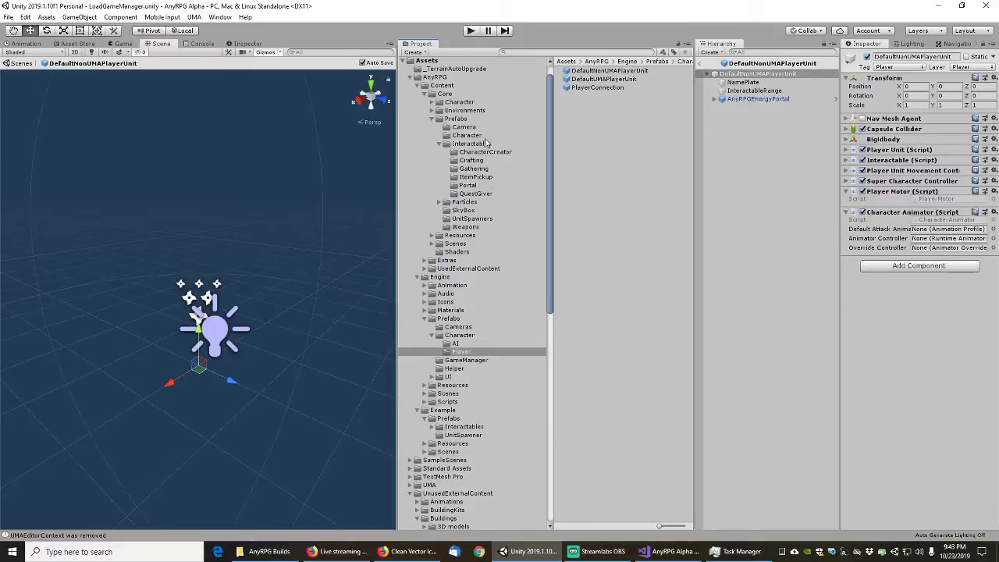
left_click(446, 144)
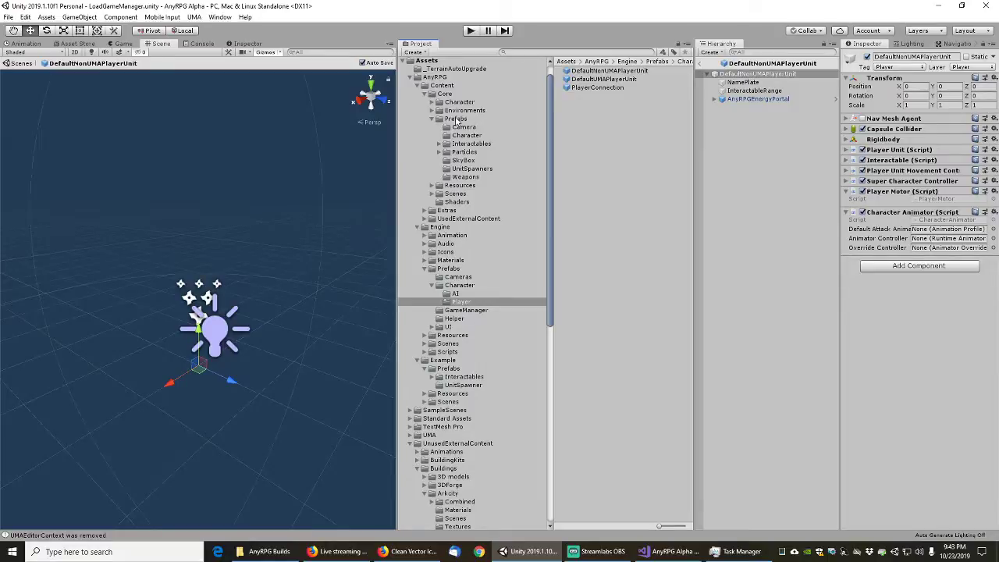
left_click(456, 120)
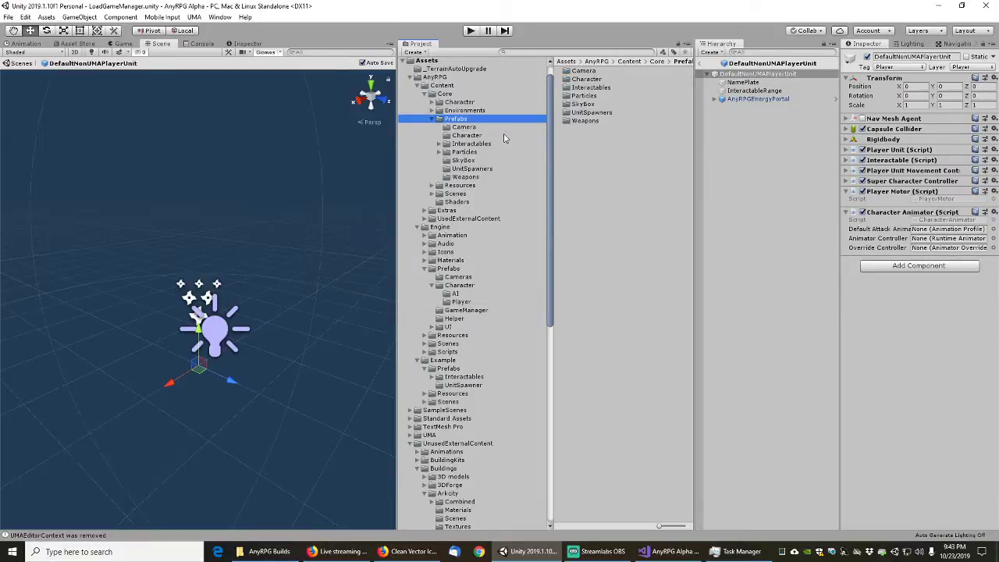
left_click(473, 137)
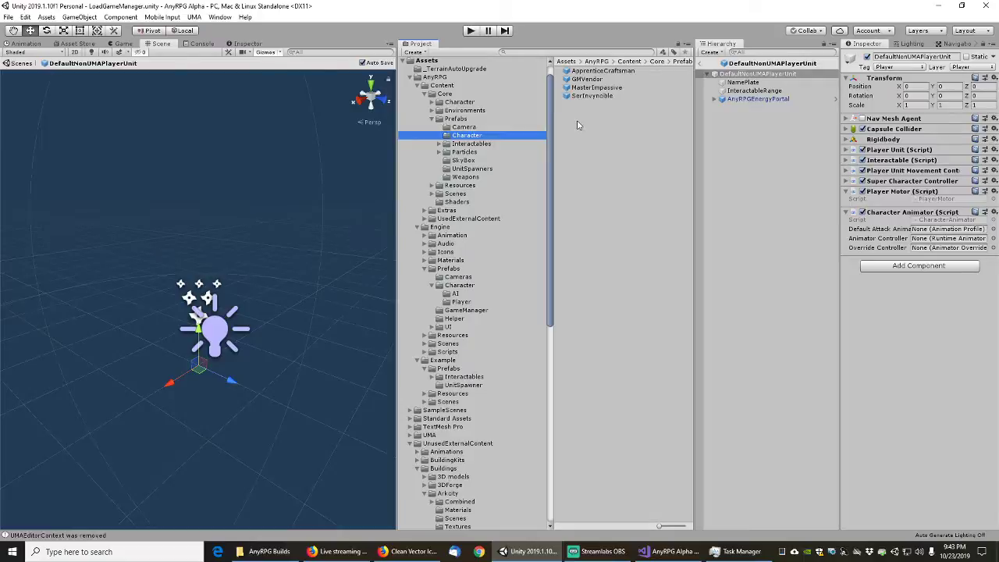
right_click(578, 126)
mouse_move(621, 132)
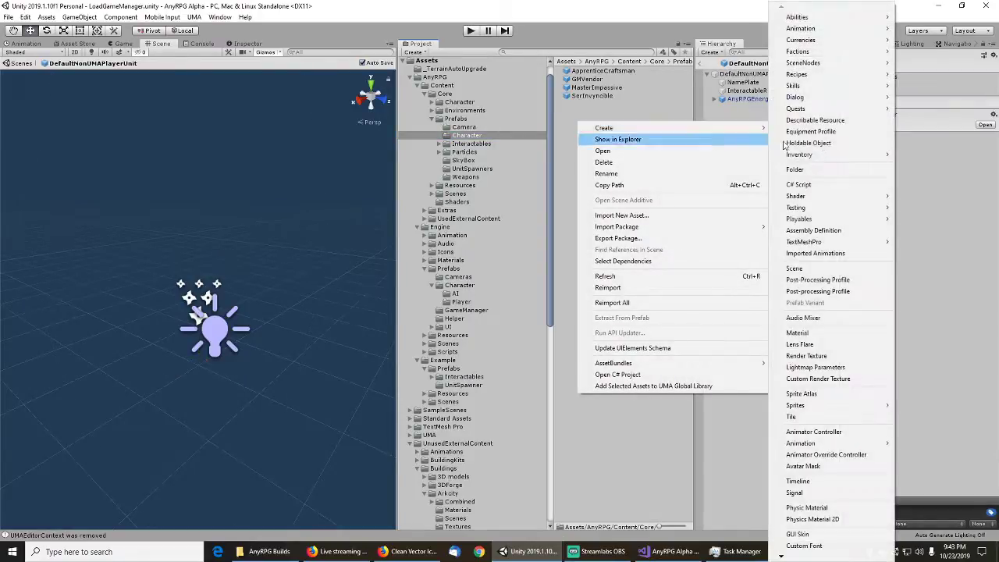
left_click(794, 170)
type("Player")
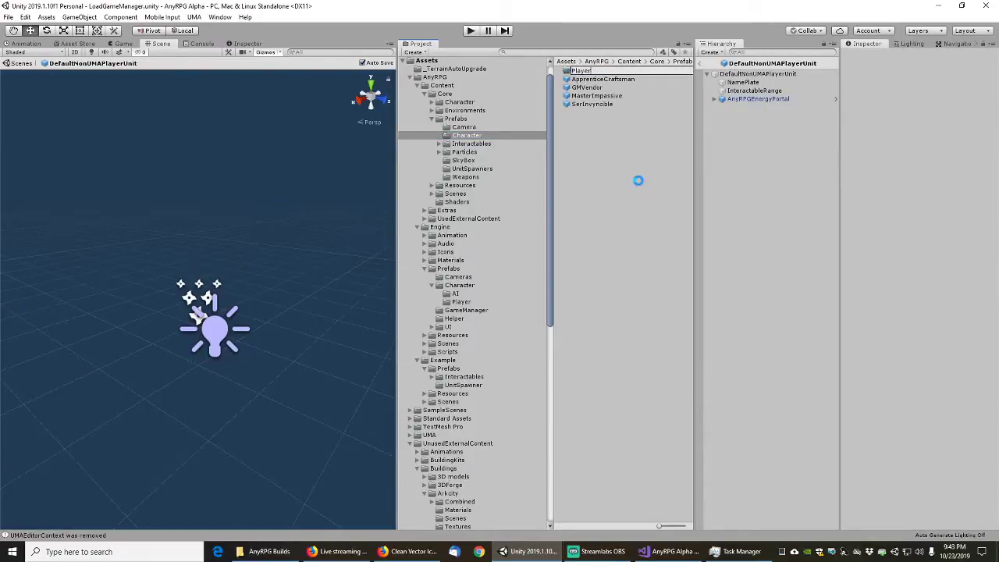
key("Return")
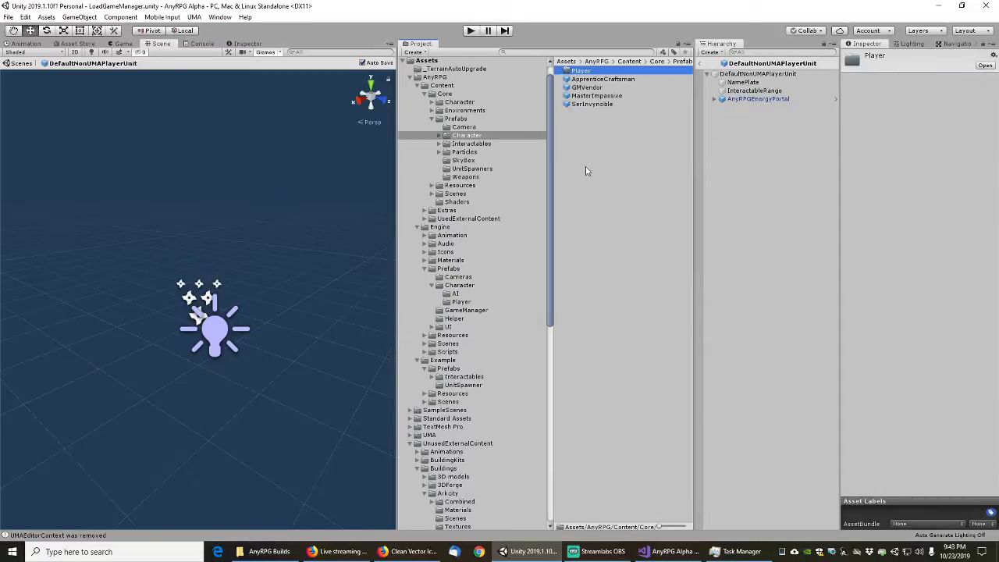
left_click(439, 135)
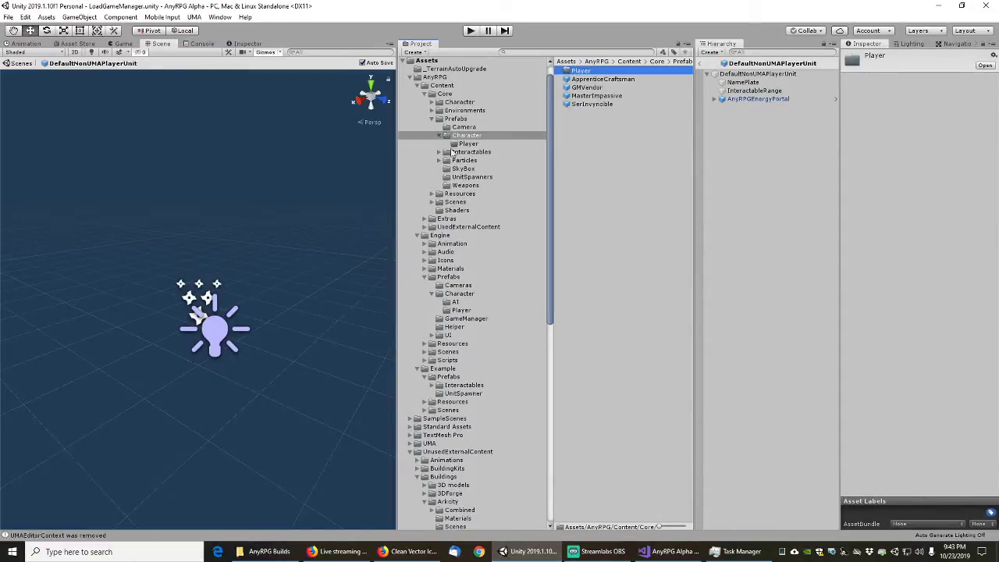
- Duplicate the DefaultNonUMAPlayerUnit prefab in the Engine/Prefabs/Character/Player folder
left_click(462, 310)
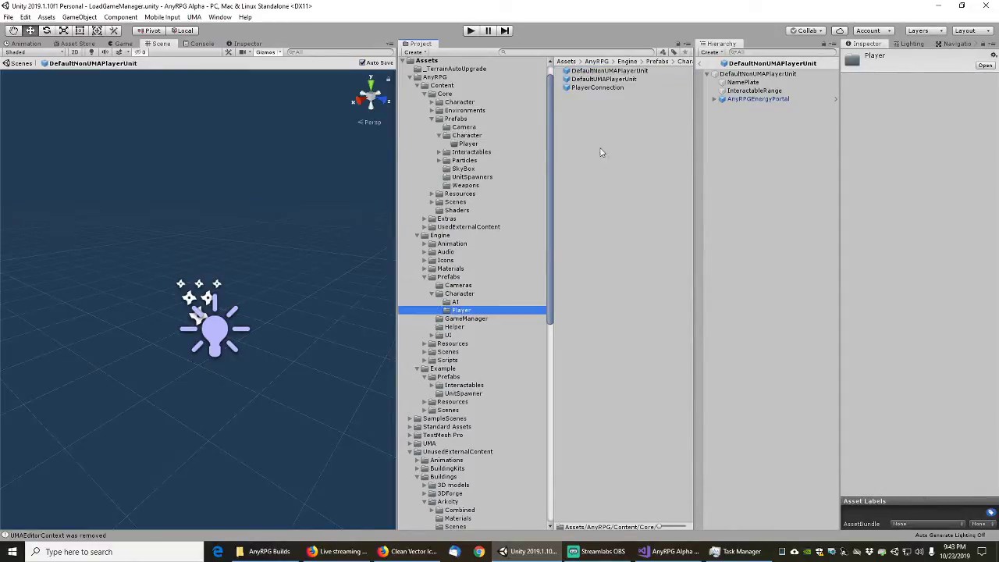
left_click(608, 71)
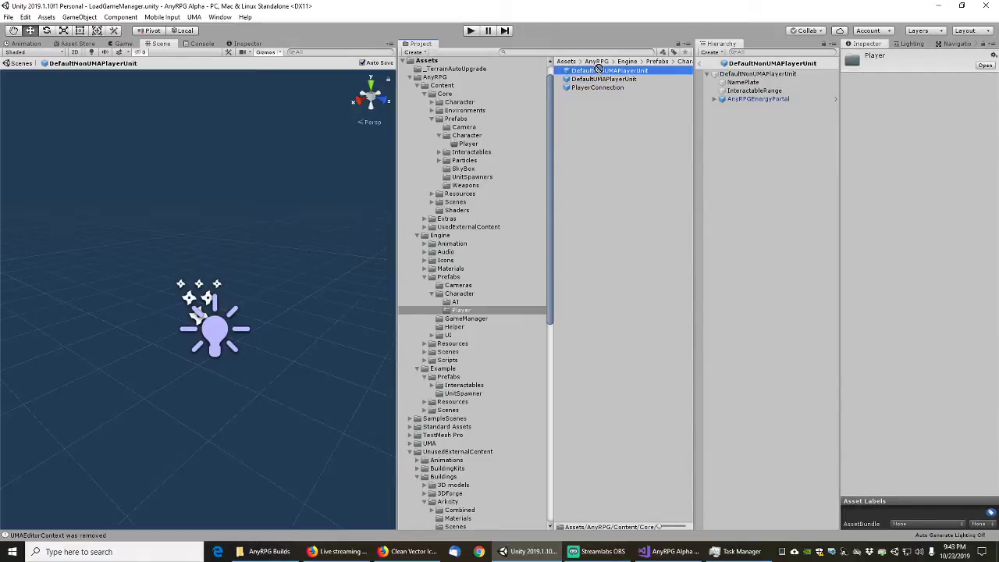
left_click(601, 72, "ctrl")
left_click(601, 71)
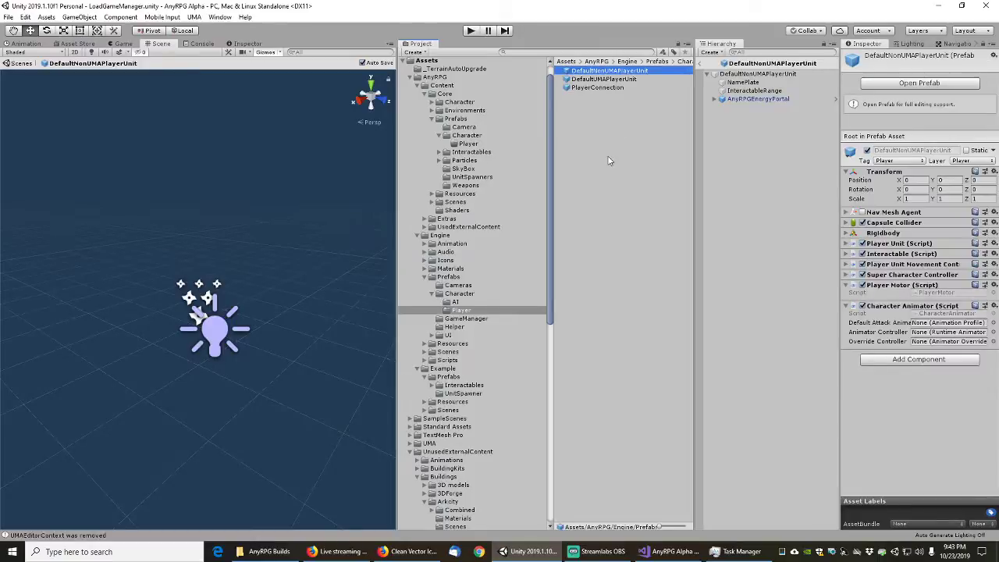
key("ctrl+d")
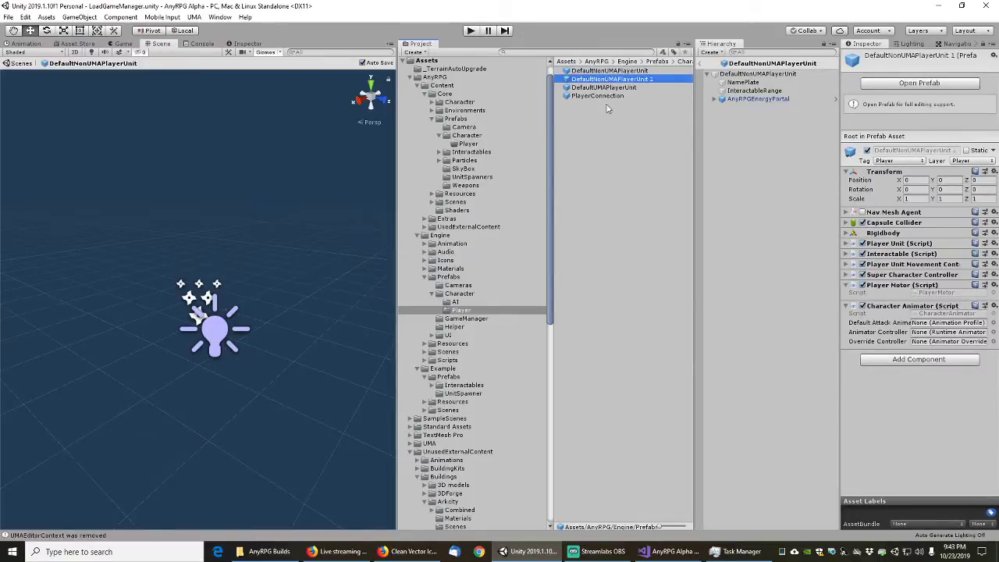
- Rename the duplicated player unit prefab as ExampleNonUMANonAnimatedPlayerUnit
key("F2")
key("Home")
type("Examp")
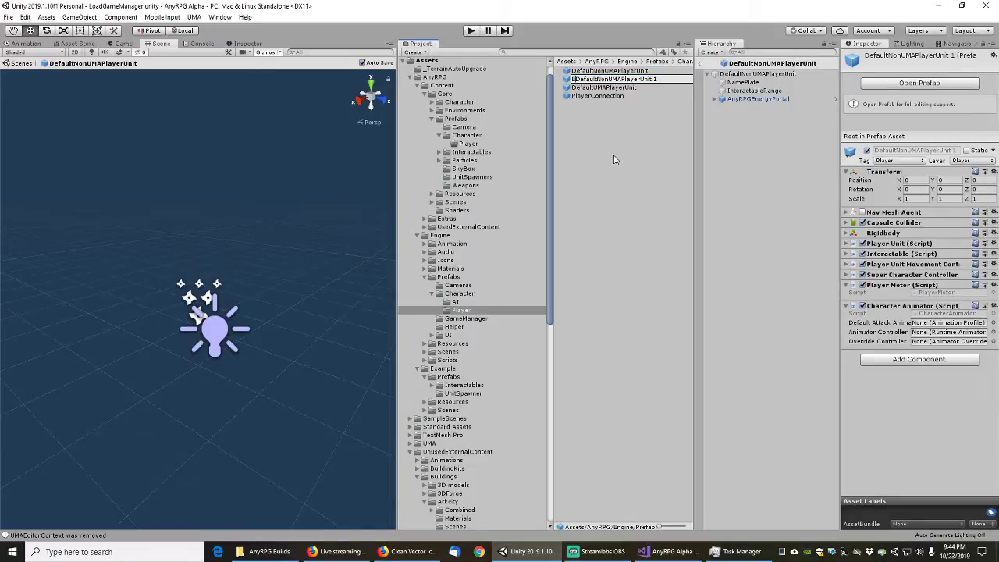
type("le")
key("shift+Right")
key("shift+Right")
key("shift+Right")
key("shift+Right")
key("shift+Right")
key("shift+Right")
key("shift+Right")
type("NonAnimated")
key("End")
key("BackSpace")
key("BackSpace")
key("Return")
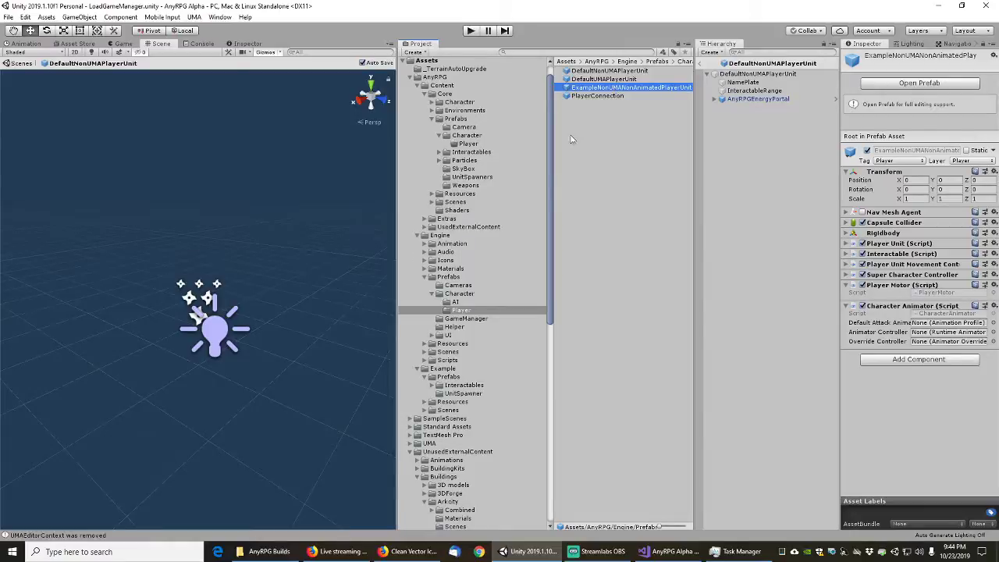
- Collapse the UnusedExternalContent folders and create a folder named Character inside Example/Prefabs
left_click_drag(552, 234, 506, 328)
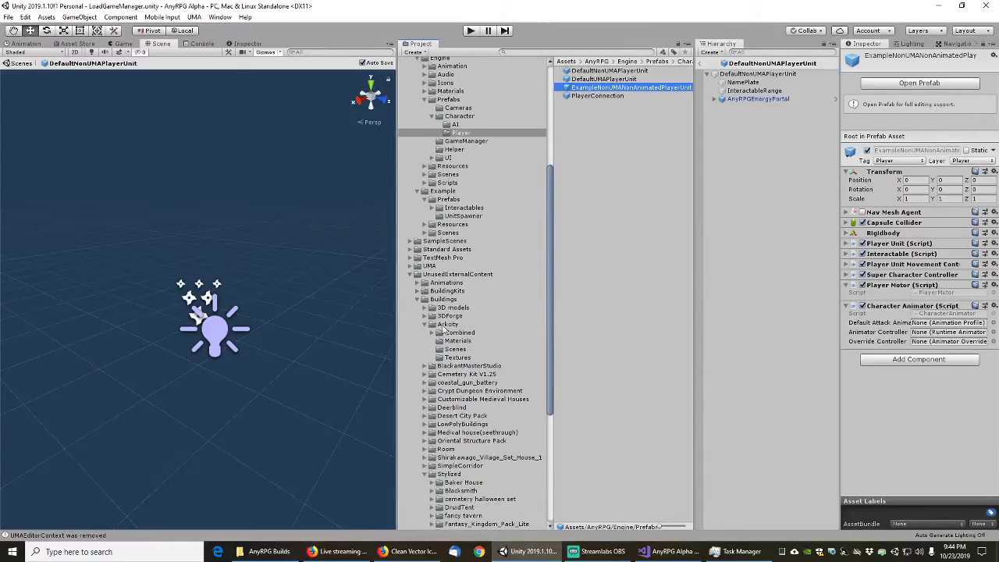
left_click(426, 325)
left_click(418, 301)
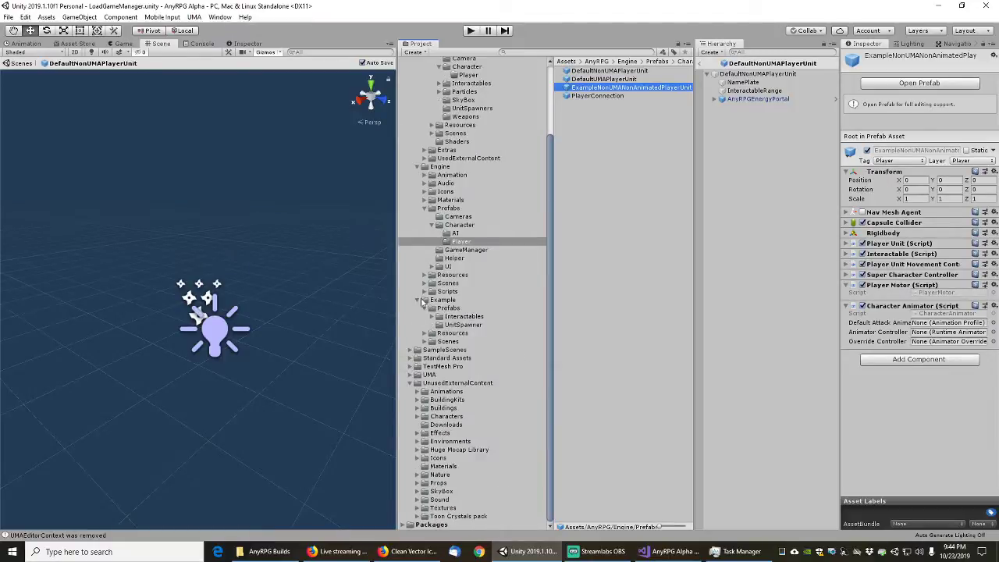
left_click(410, 388)
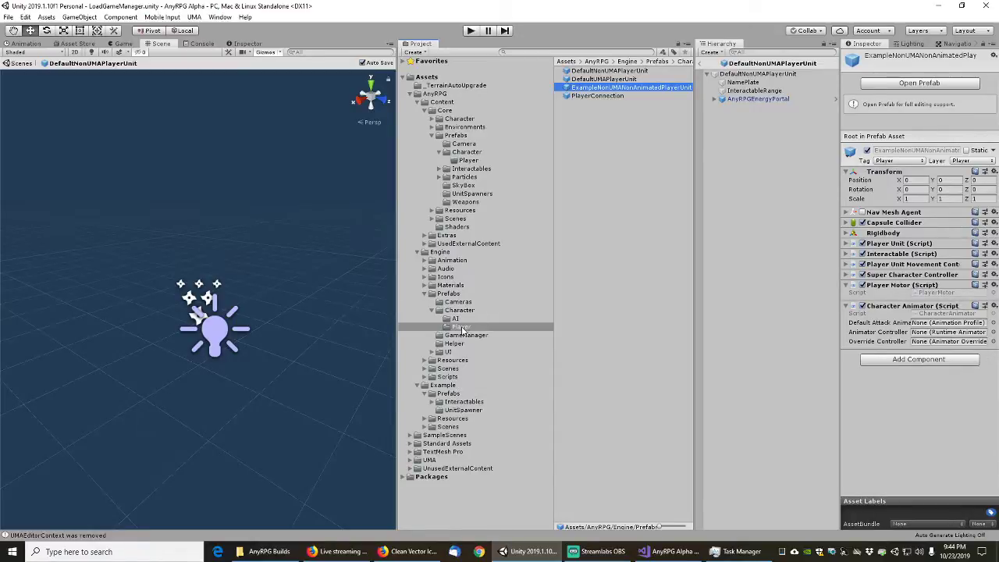
left_click(452, 393)
right_click(568, 97)
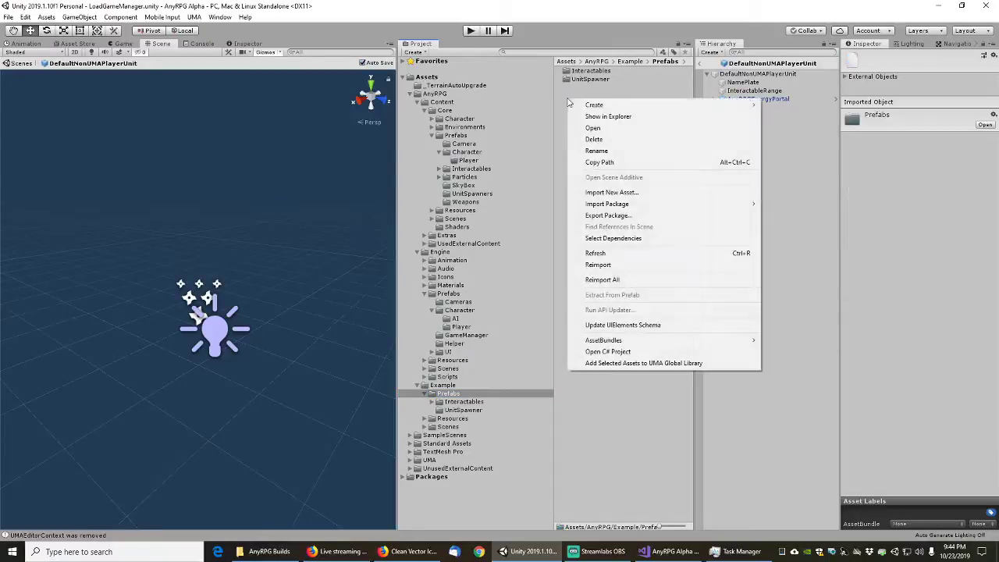
mouse_move(604, 104)
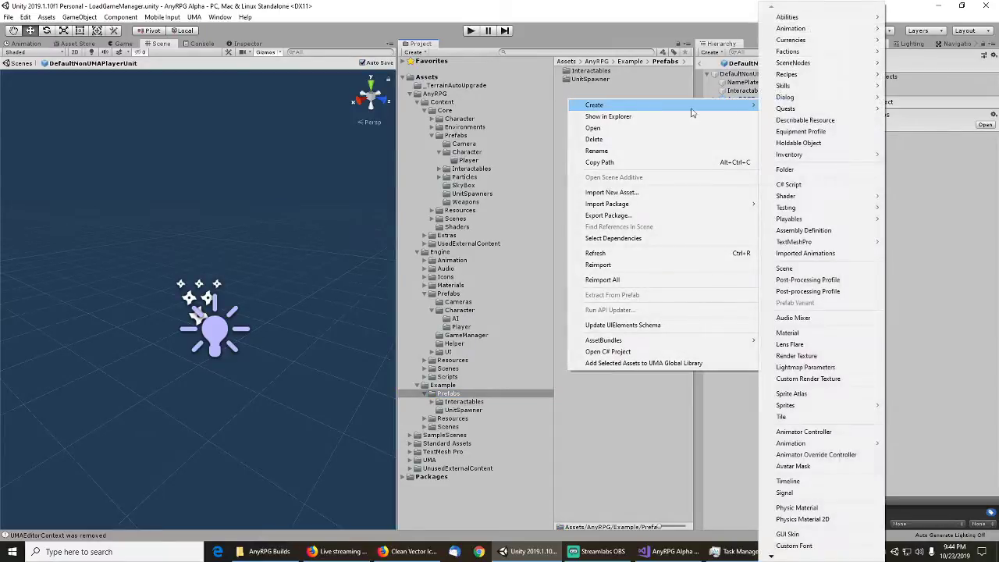
left_click(789, 171)
type("Characte")
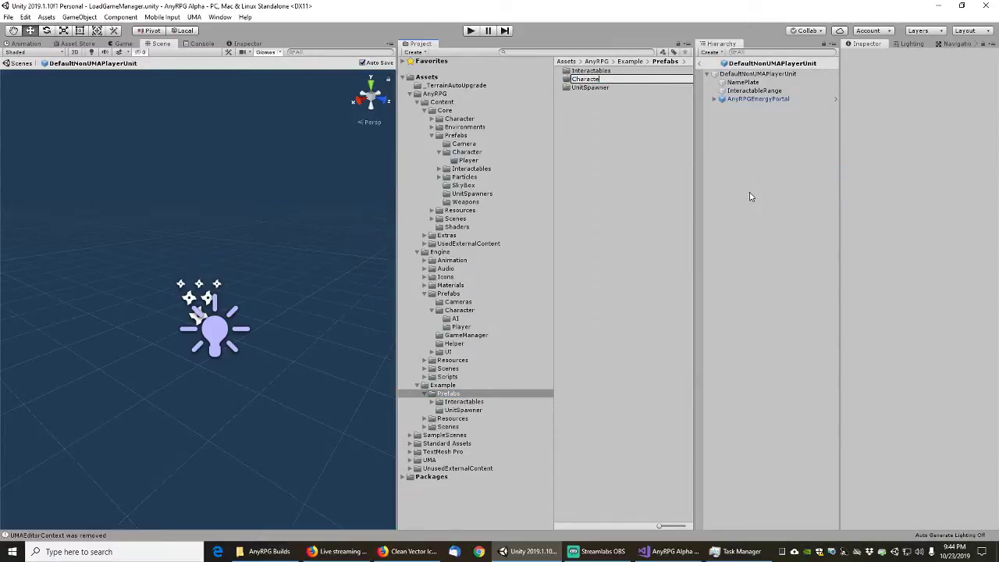
type("r")
key("Return")
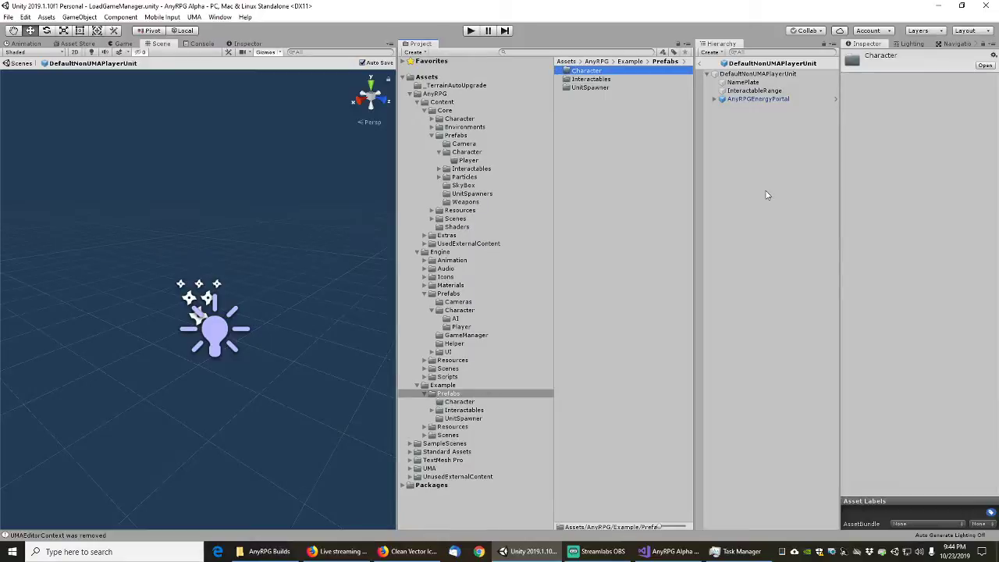
- Create a folder named Player inside Example/Prefabs/Character and expand the Character folder
left_click(459, 403)
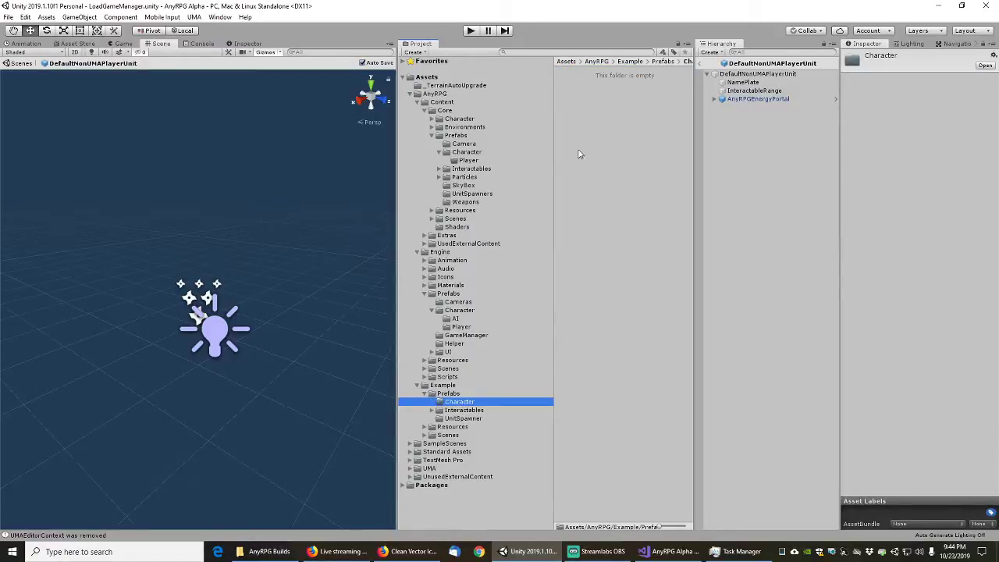
right_click(569, 127)
mouse_move(593, 130)
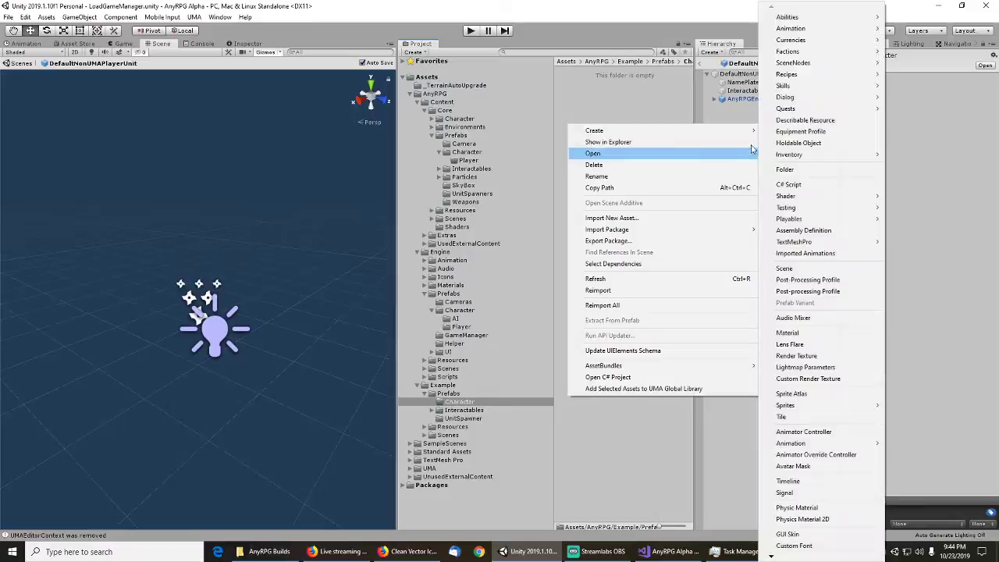
left_click(785, 169)
type("P")
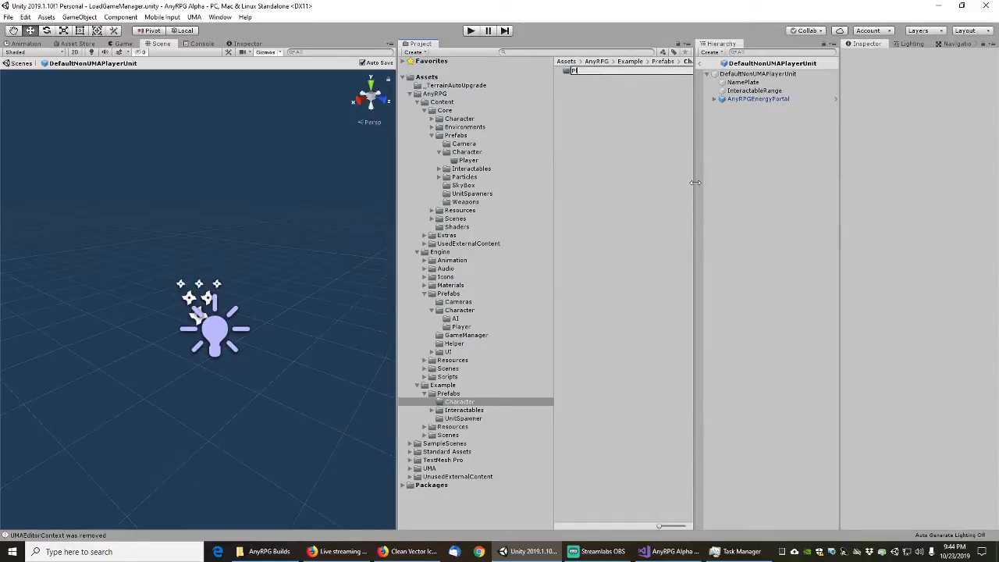
type("layer")
key("Return")
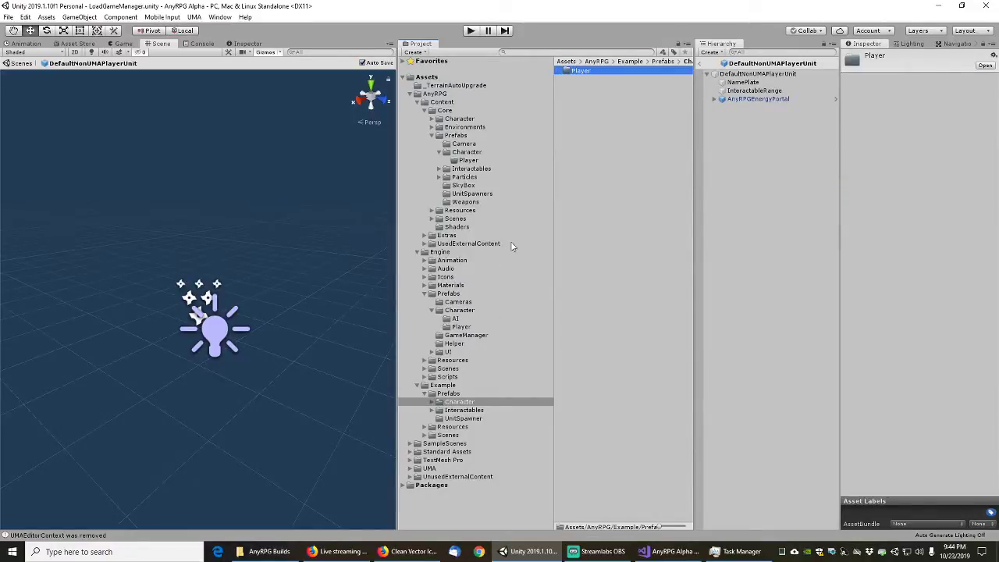
left_click(432, 402)
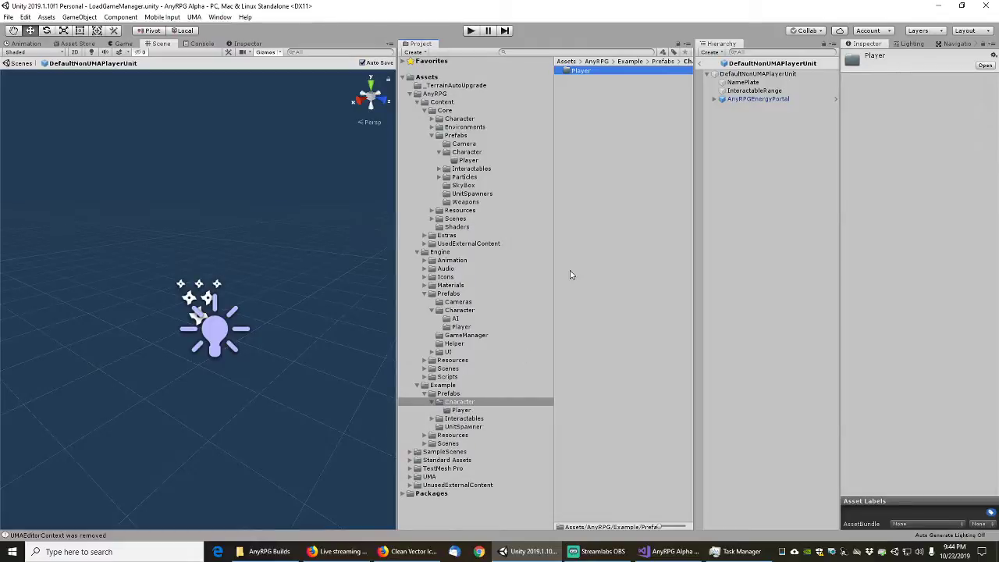
- Move DefaultNonUMAPlayerUnit from the Engine Player folder to Example/Prefabs/Character/Player, and try to undo the move
left_click(461, 326)
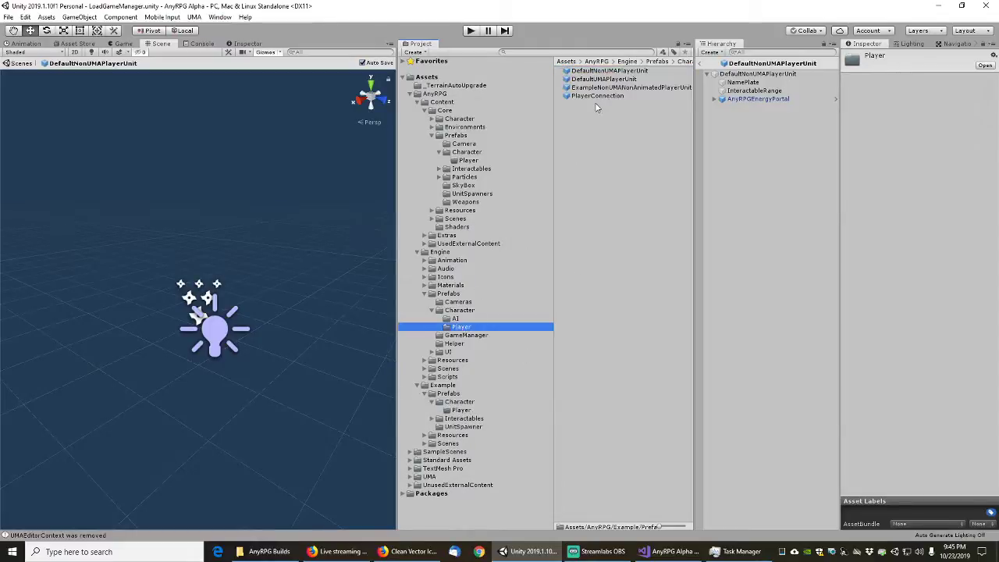
left_click_drag(601, 74, 464, 416)
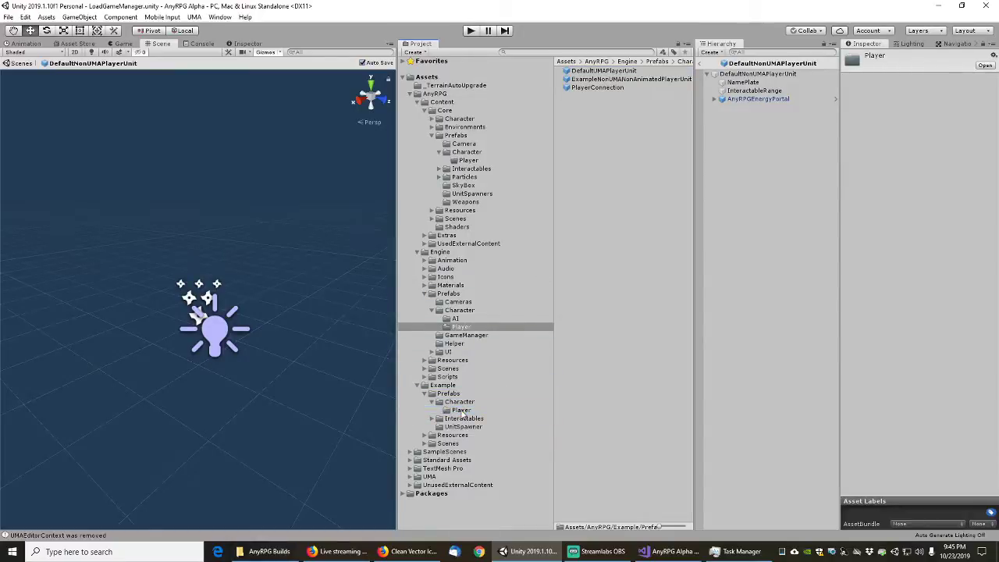
left_click(462, 411)
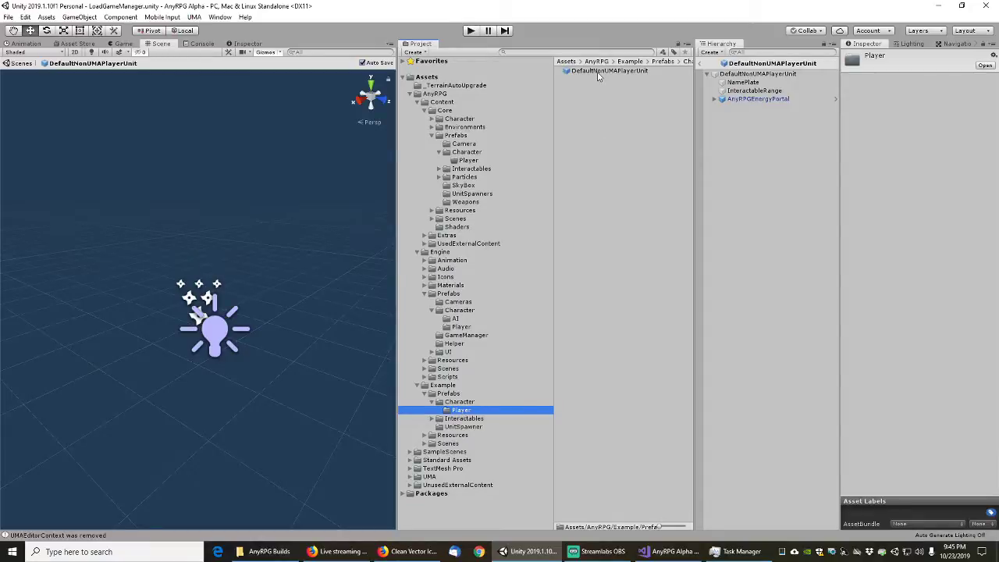
key("BackSpace")
key("BackSpace")
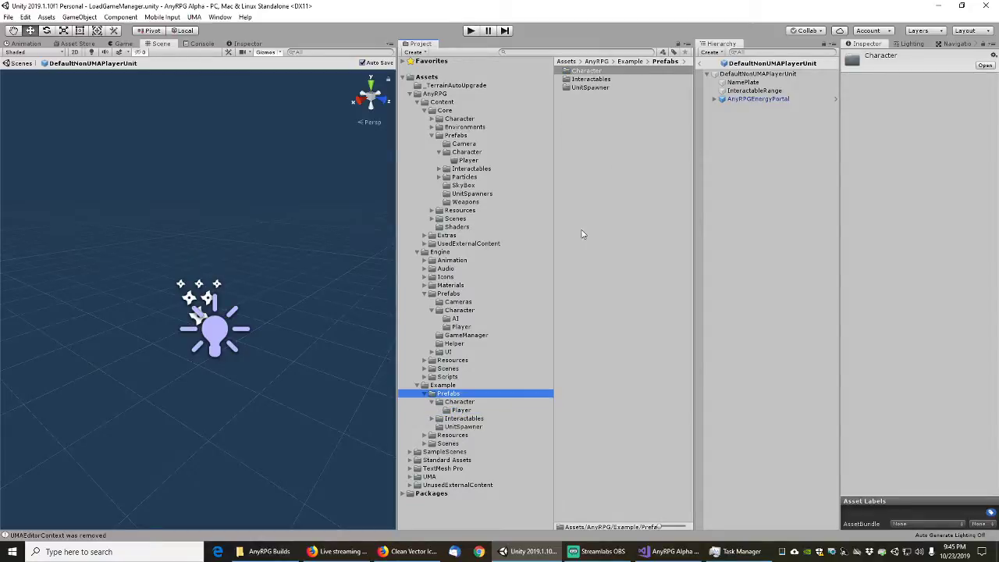
key("ctrl+z")
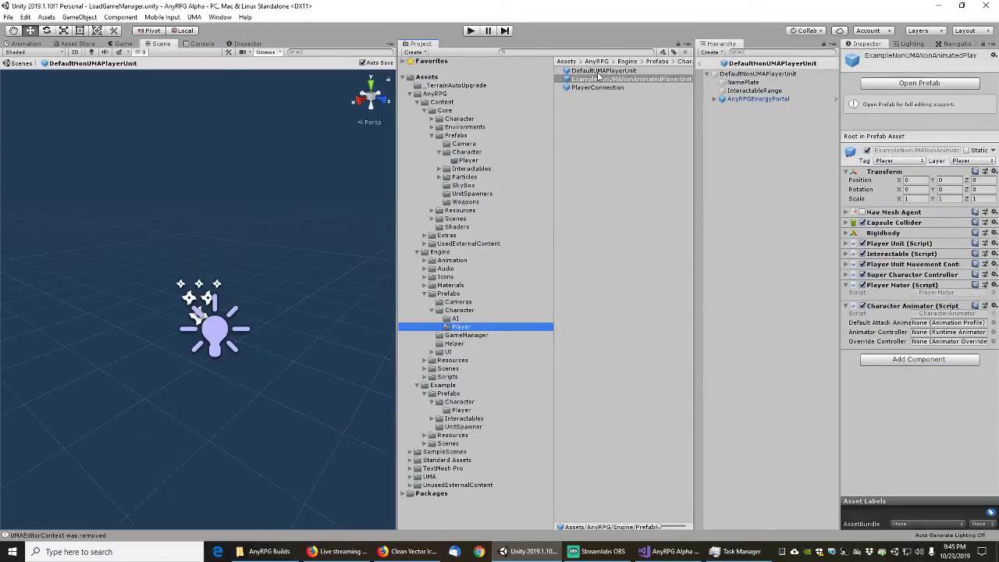
- Move DefaultNonUMAPlayerUnit from the Example Player folder into Content/Core/Prefabs/Character/Player, and reopen the Engine Player folder
left_click(460, 410)
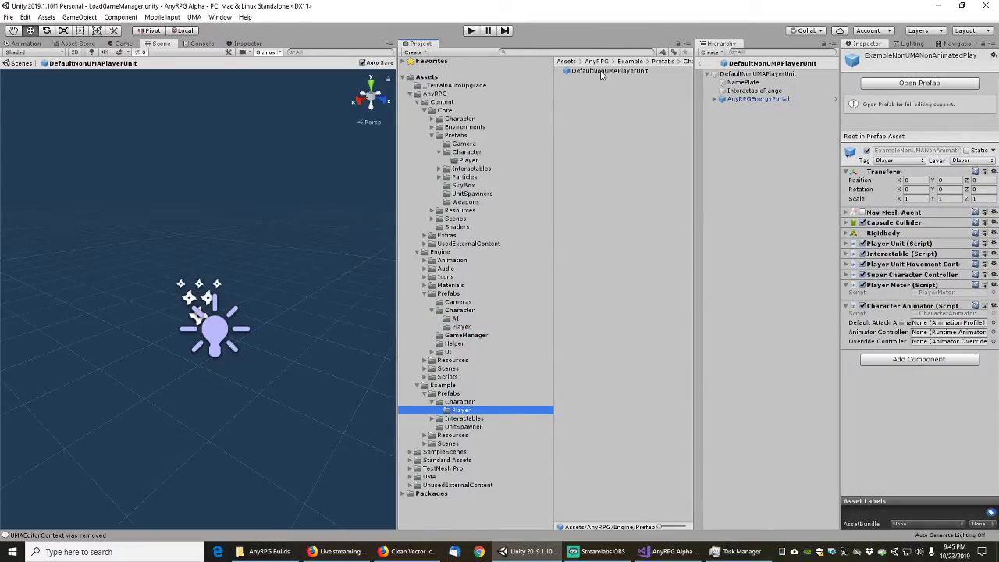
left_click(602, 71)
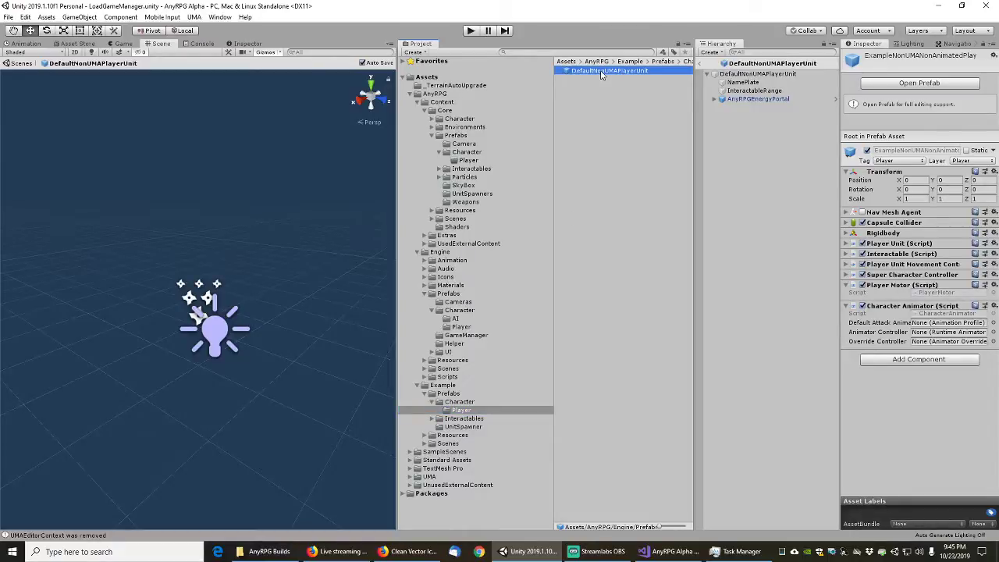
left_click_drag(602, 74, 469, 164)
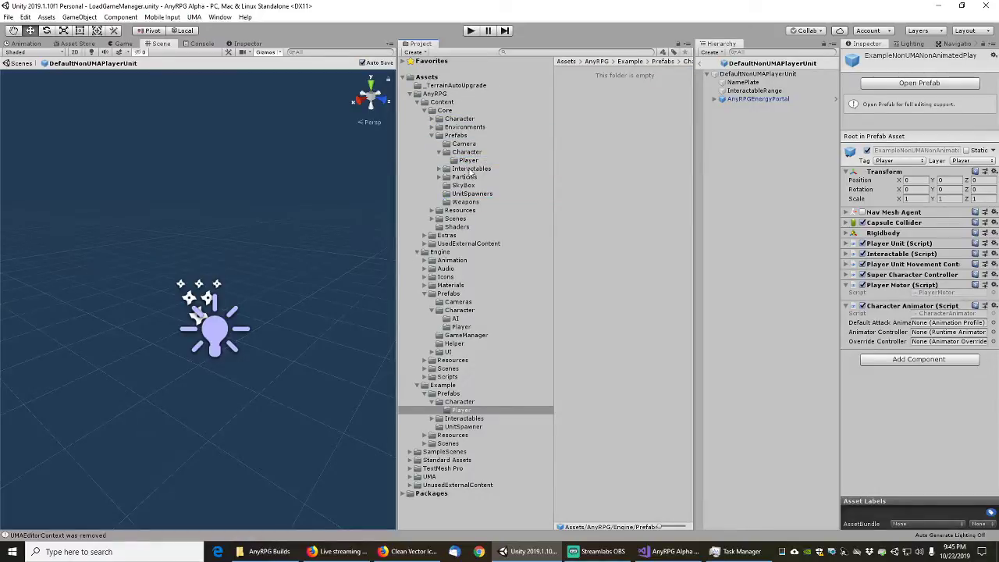
left_click(461, 327)
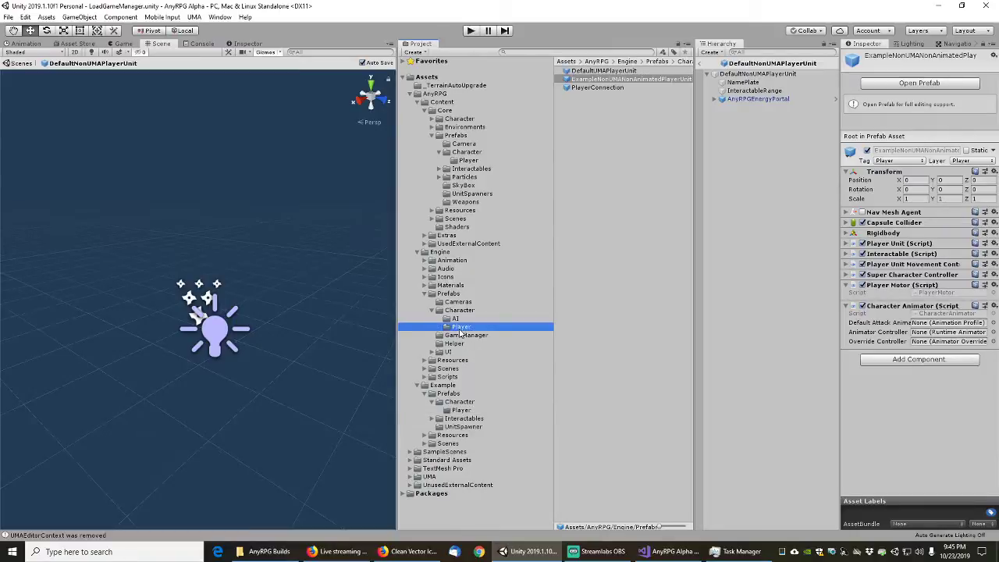
- Move the ExampleNonUMANonAnimatedPlayerUnit prefab from the Engine Player folder into Example/Prefabs/Character/Player
left_click(603, 80)
left_click_drag(605, 81, 466, 412)
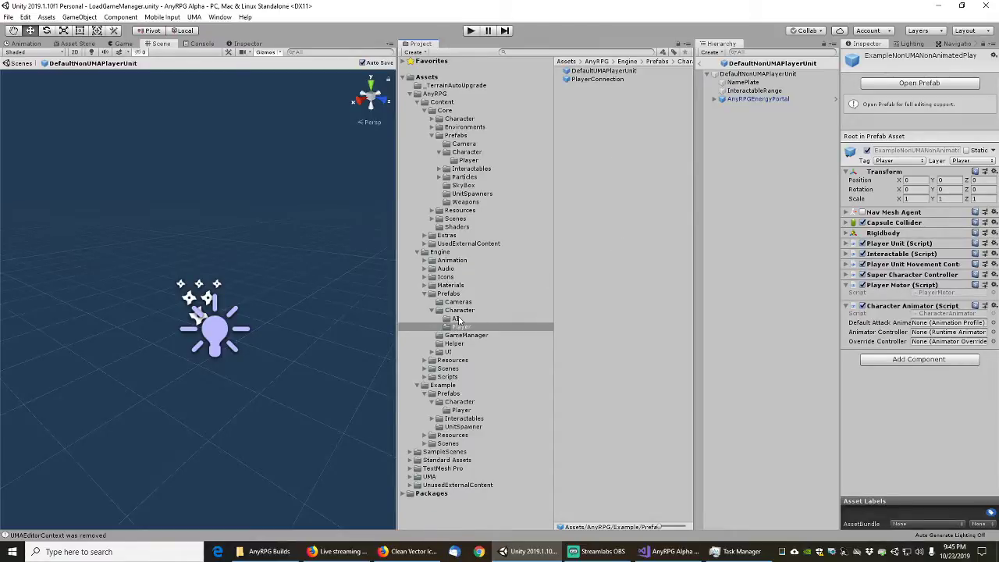
- Compare the components of the DefaultUMAPlayerUnit and PlayerConnection prefabs in the Engine Player folder
left_click(597, 71)
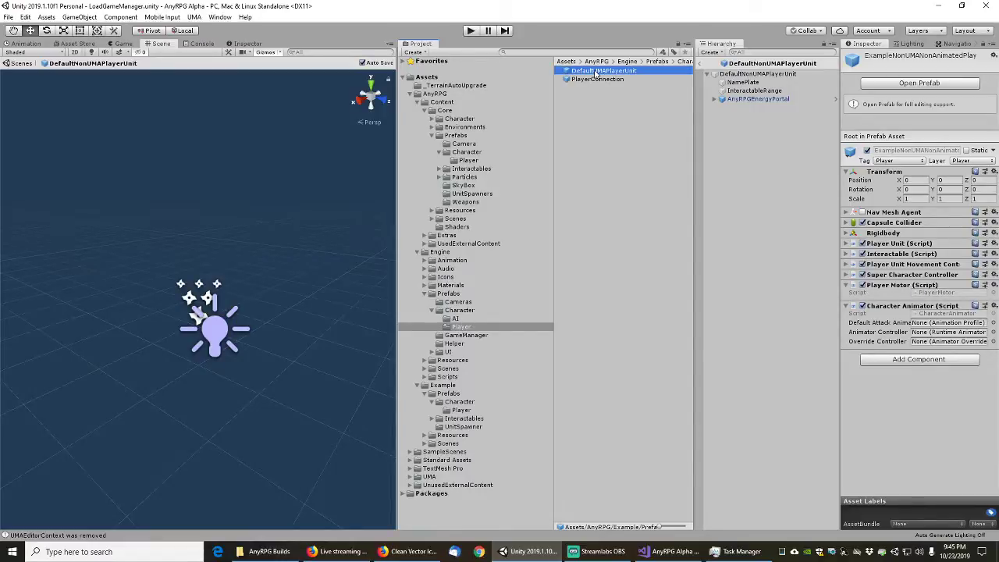
left_click(595, 80)
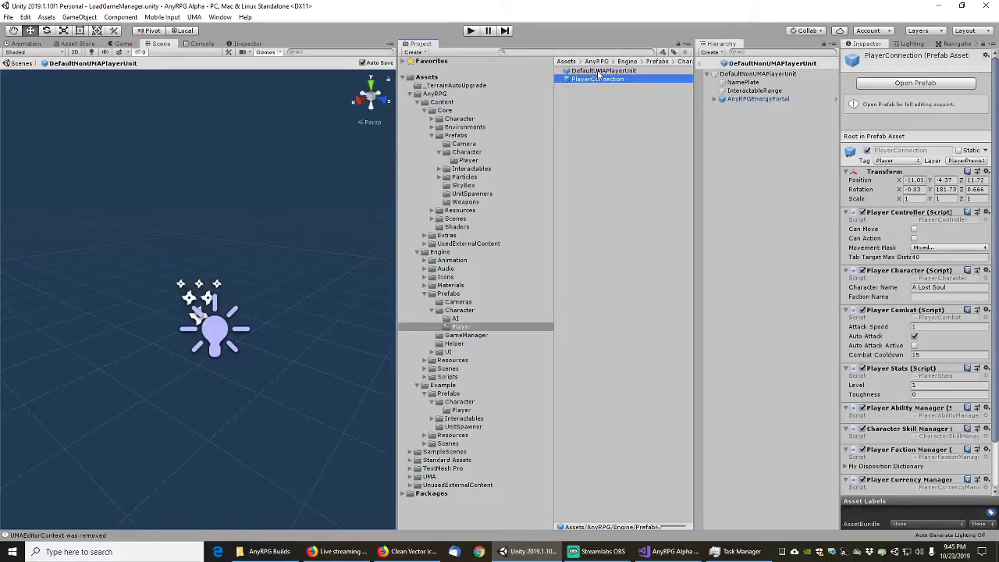
left_click(599, 71)
left_click(598, 79)
left_click(602, 71)
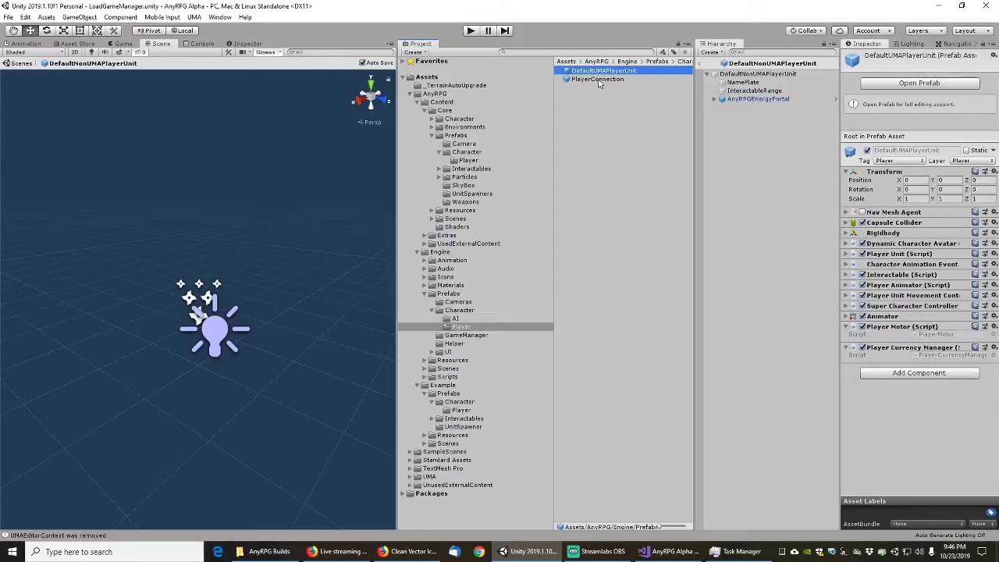
left_click(598, 79)
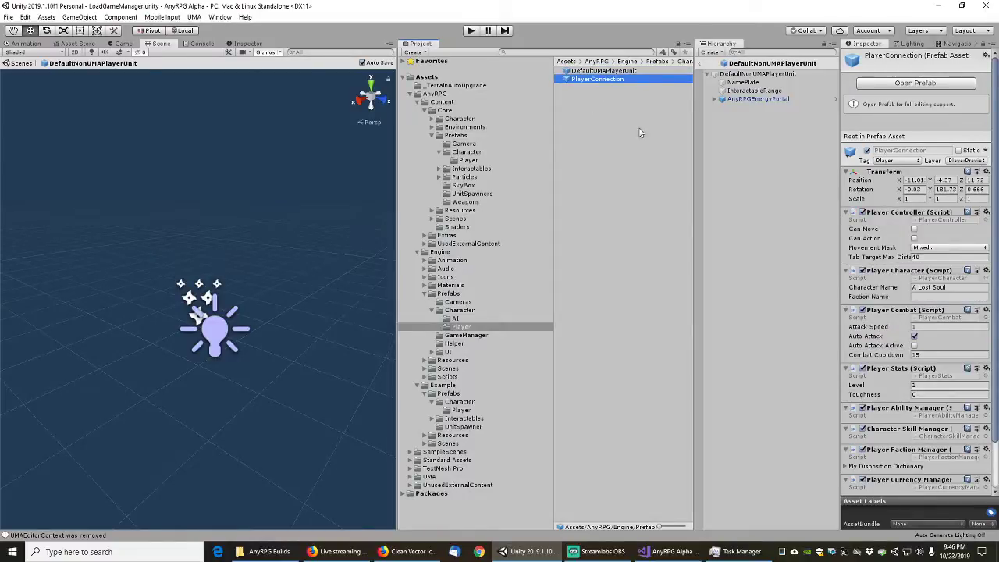
scroll(885, 427, "down", 3)
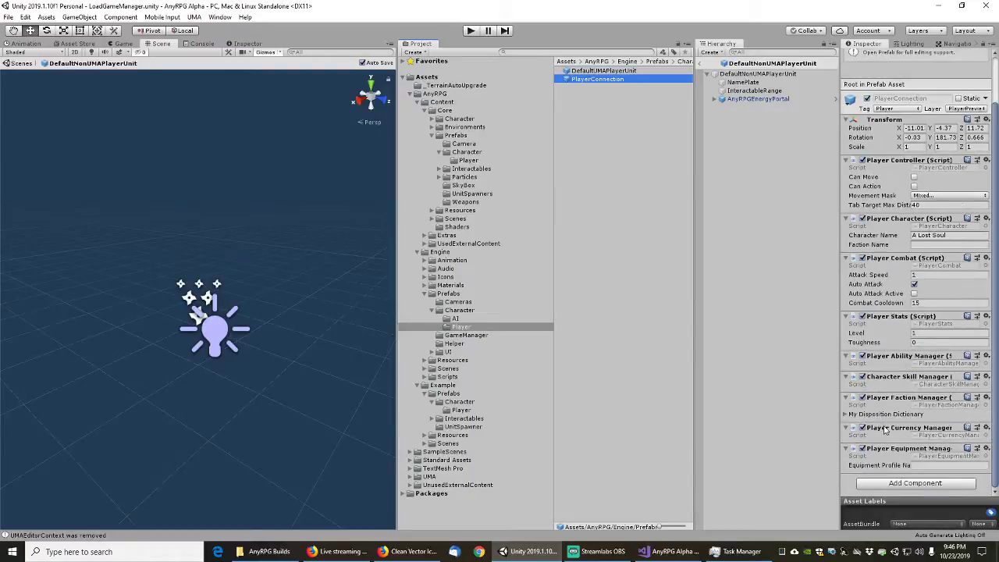
scroll(887, 421, "up", 3)
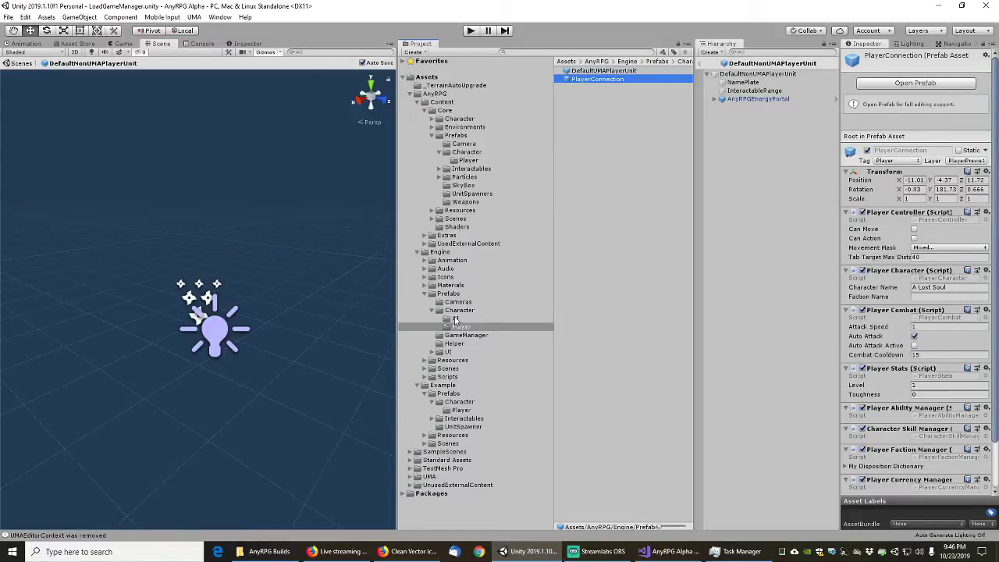
- Examine the components of the UMAAIUnit and GuardianOfSoulsUnit prefabs in the Engine Character/AI folder
left_click(455, 319)
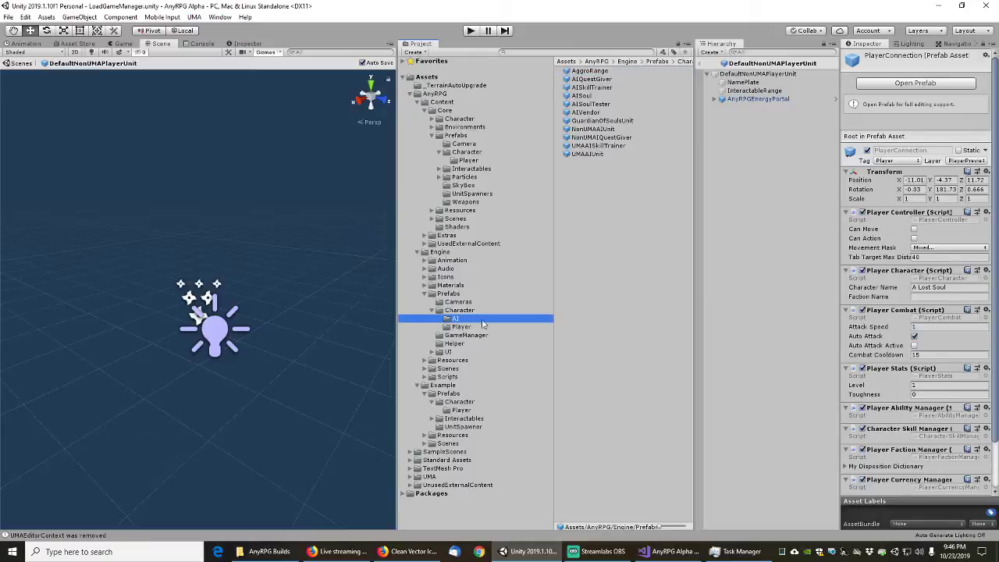
left_click(581, 155)
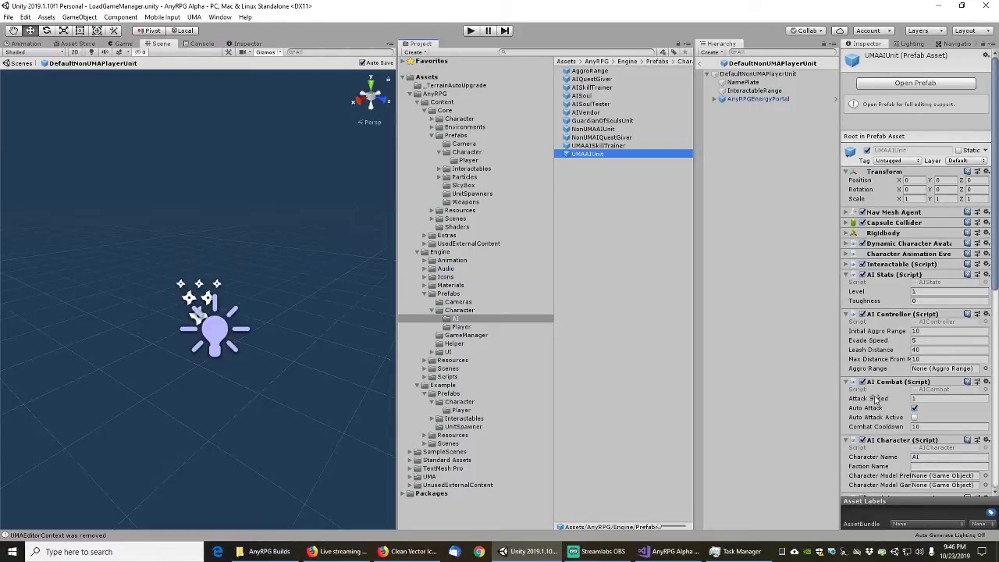
scroll(876, 400, "down", 10)
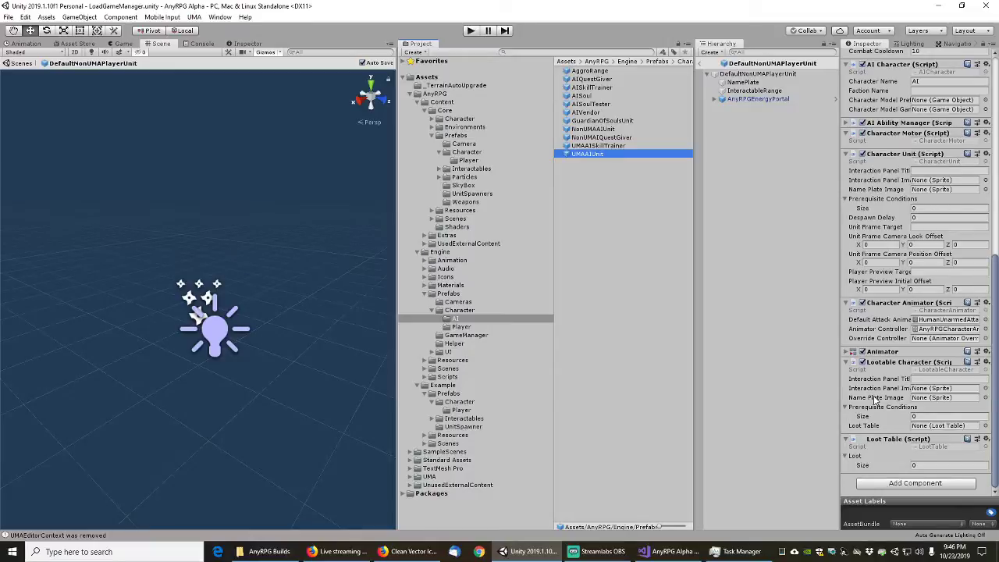
scroll(876, 399, "up", 12)
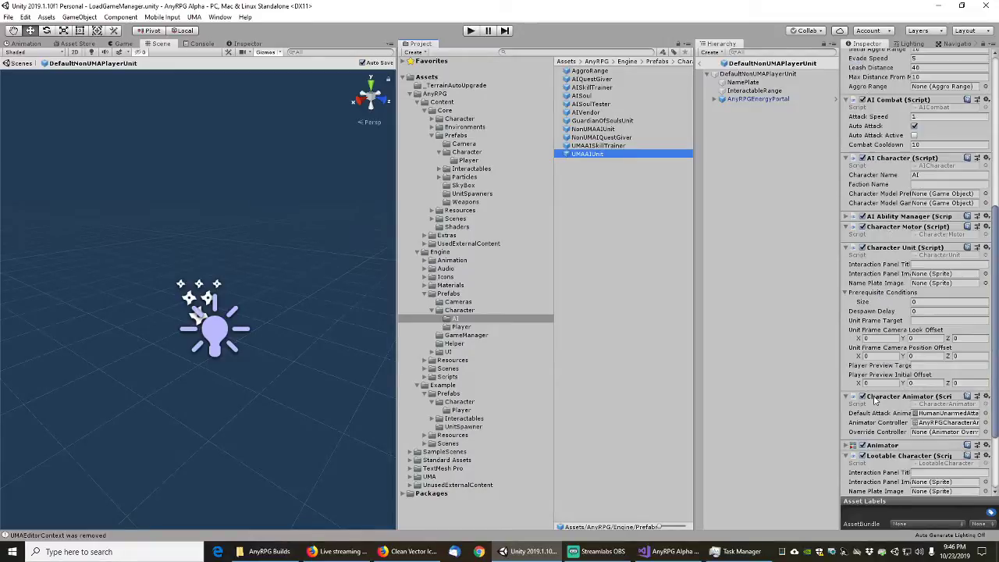
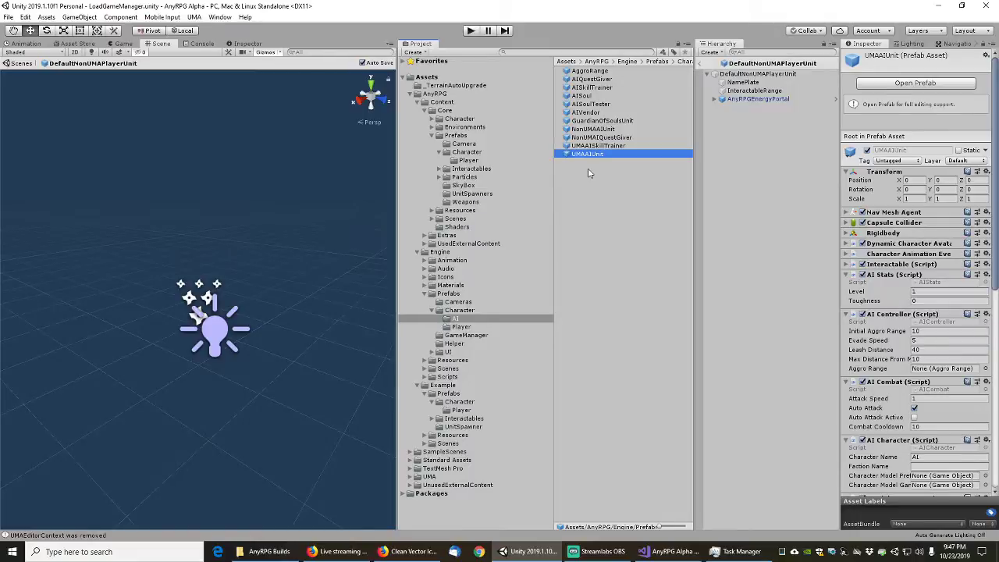
left_click(595, 122)
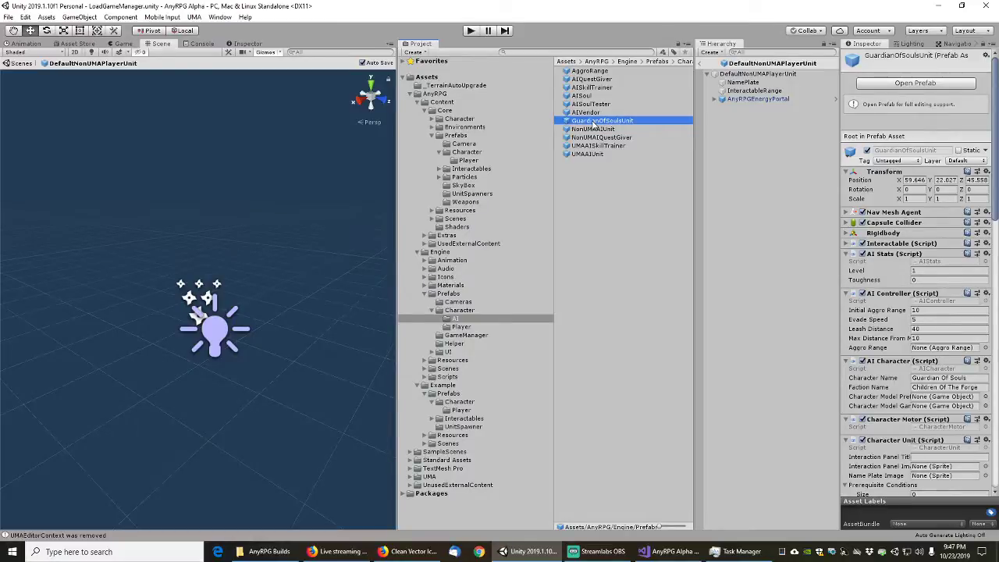
- Create a folder named AI inside Content/Core/Prefabs/Character
left_click(468, 153)
right_click(578, 126)
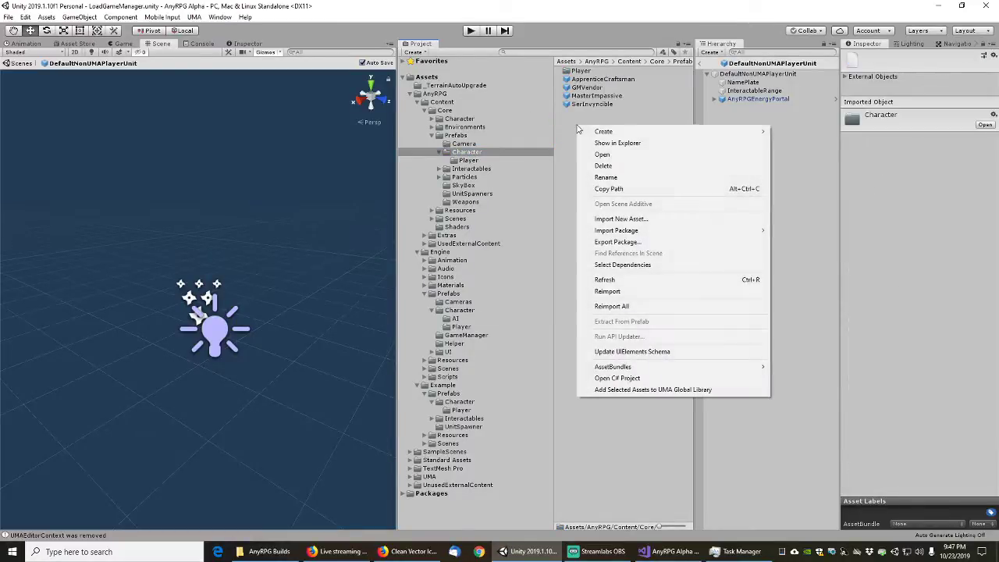
mouse_move(608, 135)
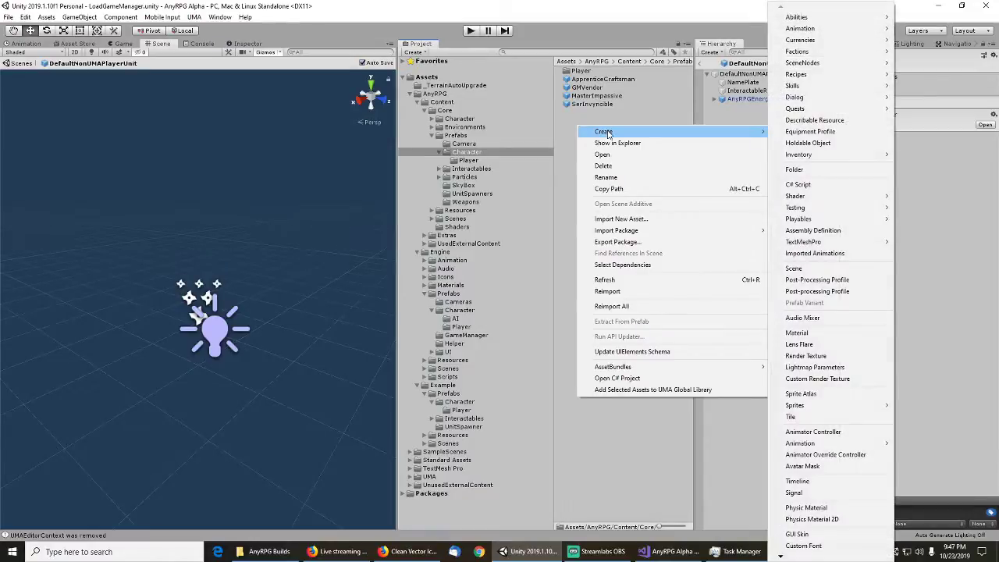
left_click(812, 170)
type("AI")
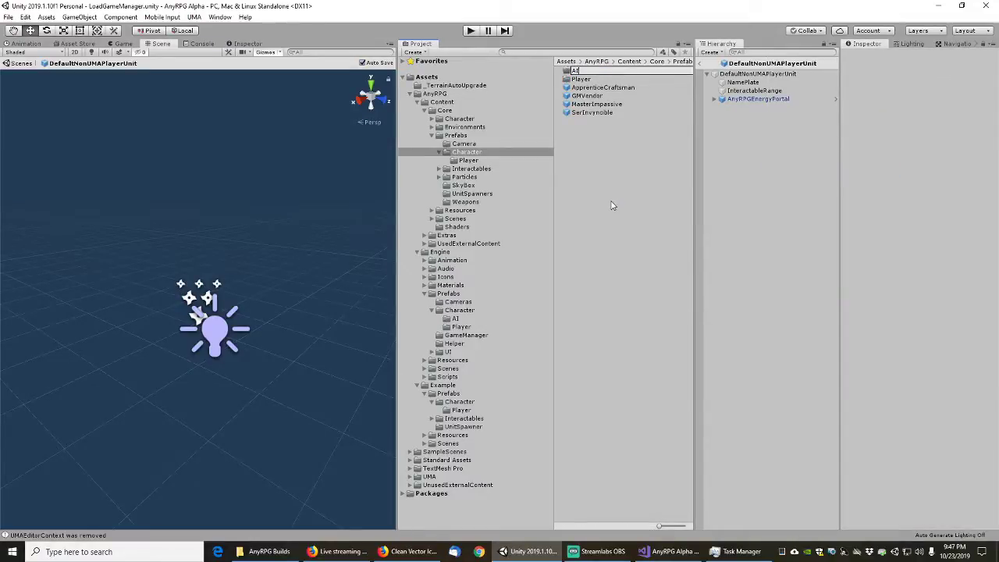
key("Return")
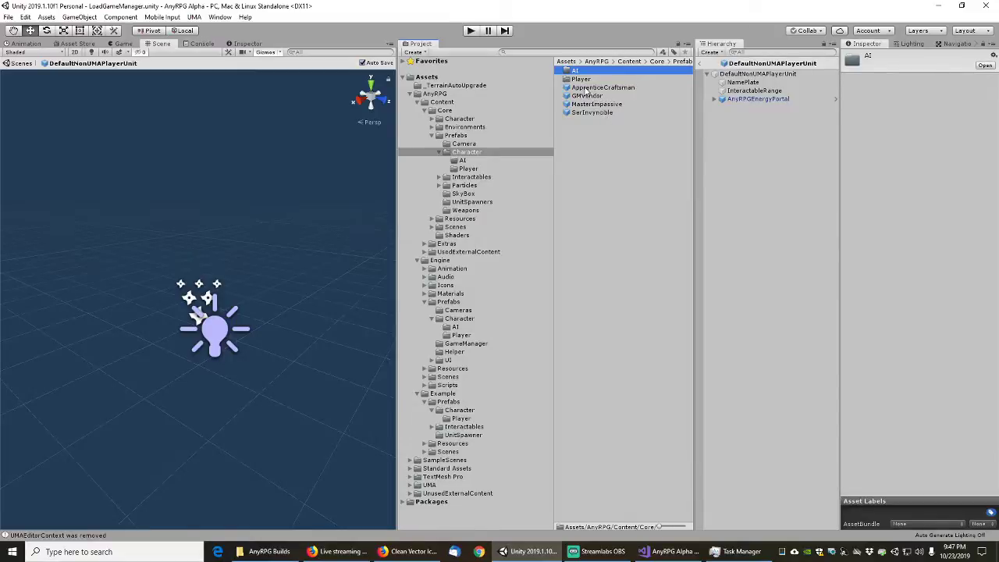
- Move ApprenticeCraftsman, GMVendor, MasterImpassive, SerInvynoble and the Engine's GuardianOfSoulsUnit prefab into Content/Core/Prefabs/Character/AI
left_click(587, 88)
left_click(593, 113, "shift")
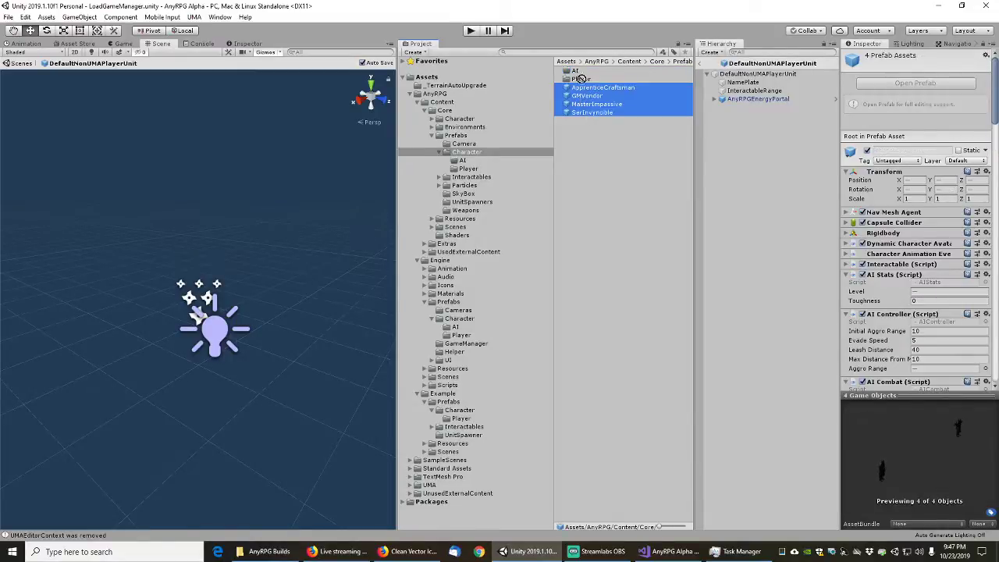
left_click_drag(580, 79, 578, 79)
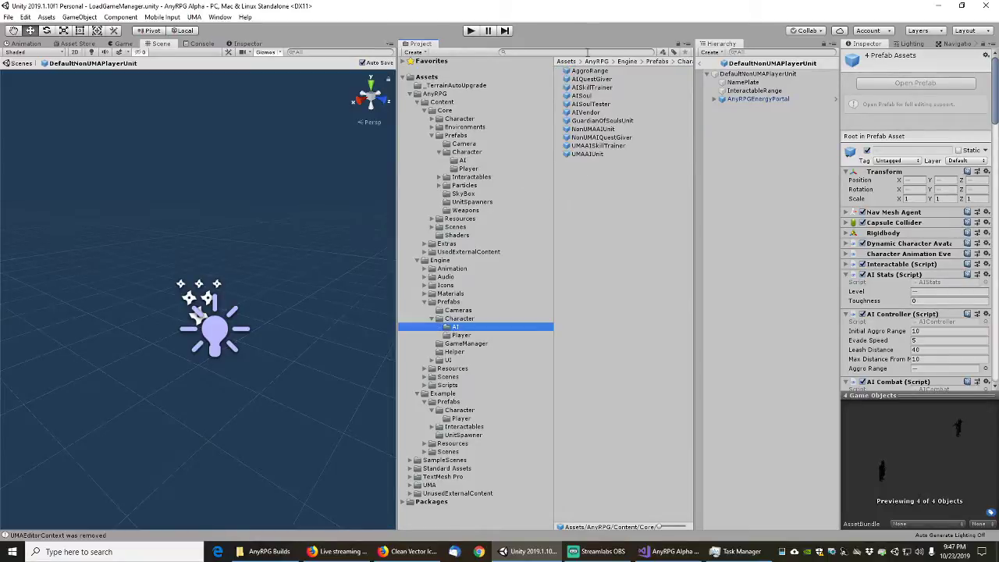
left_click_drag(591, 122, 463, 160)
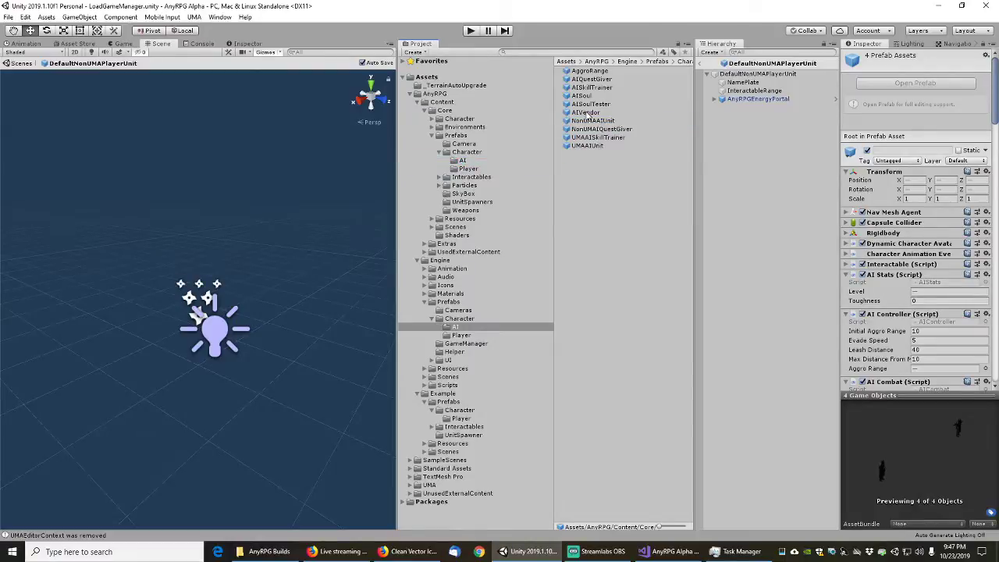
- Inspect the AIVendor prefab's components, and create a folder named AI inside Example/Prefabs/Character
left_click(586, 113)
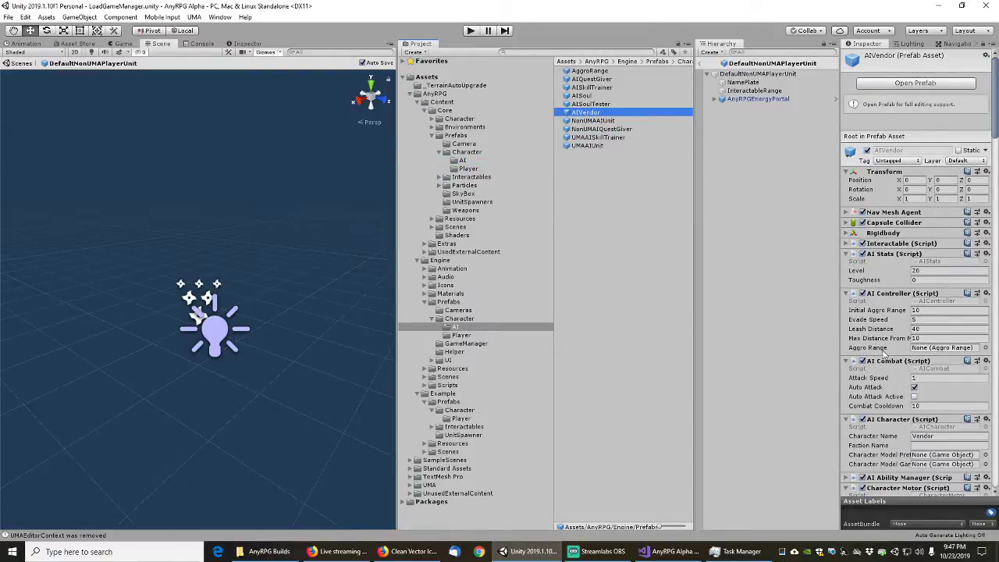
scroll(884, 354, "down", 6)
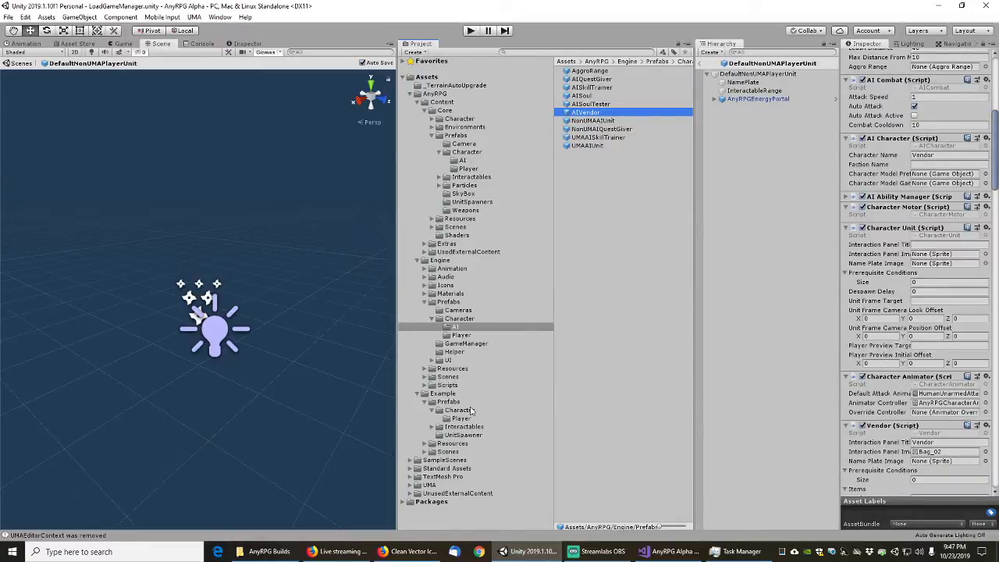
left_click(462, 412)
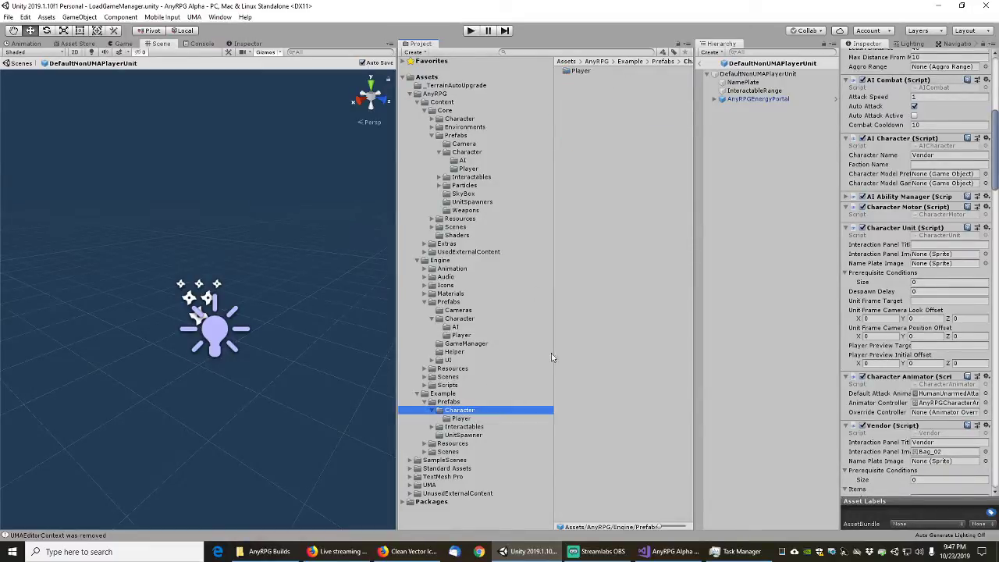
right_click(573, 99)
mouse_move(621, 95)
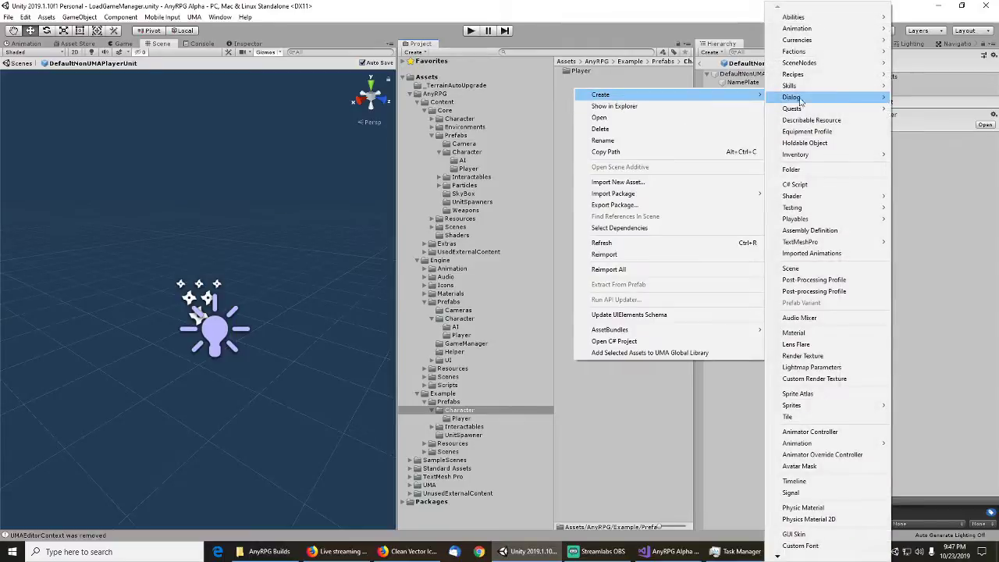
left_click(795, 170)
type("AI")
key("Return")
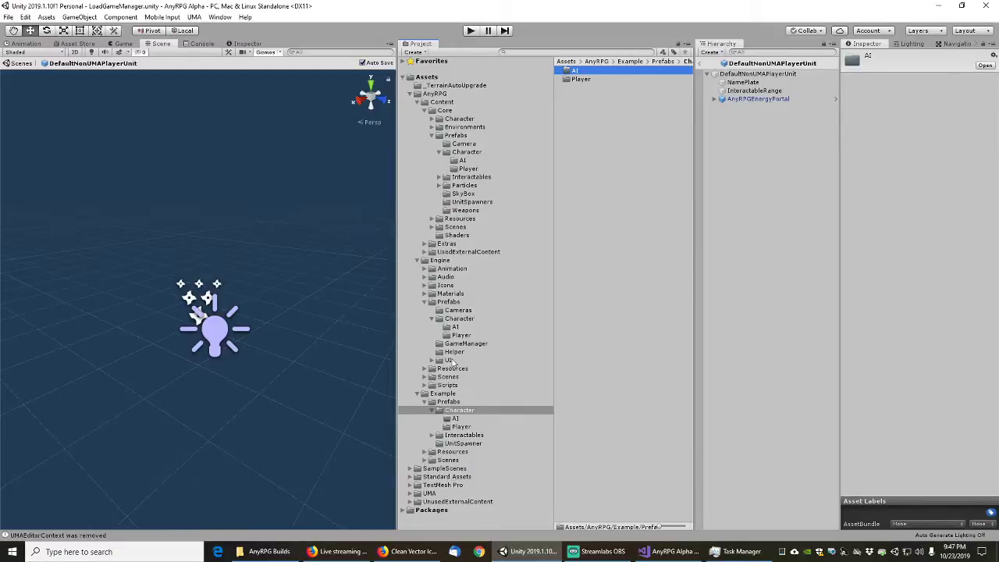
- Move the AISoul prefab from the Engine AI folder into Content/Core/Prefabs/Character/AI
left_click(455, 327)
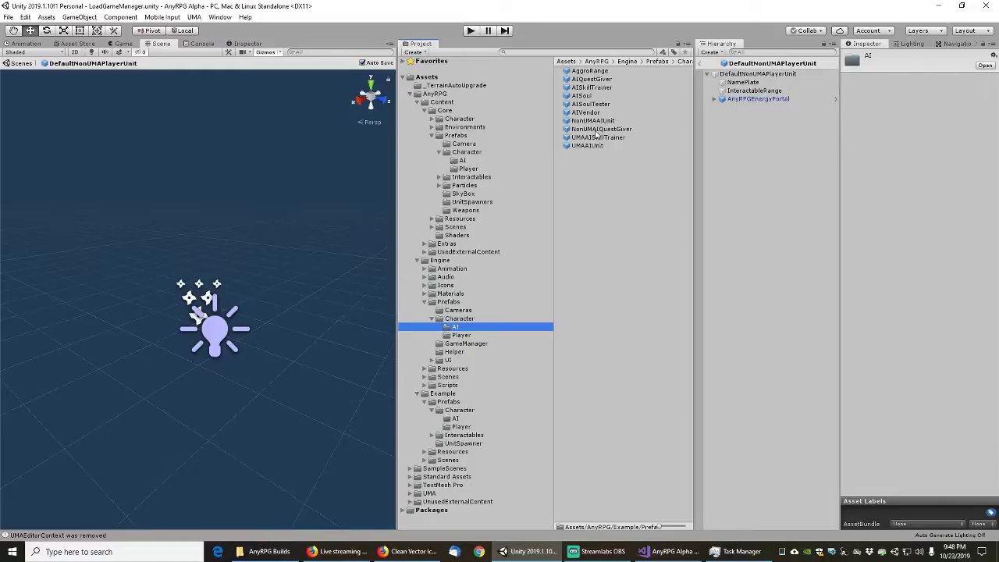
left_click(582, 96)
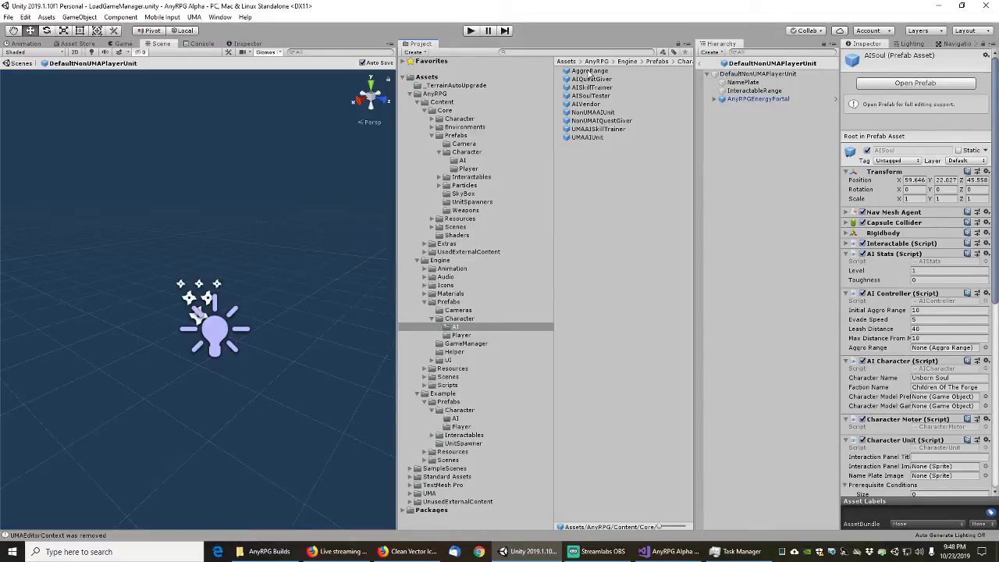
- Review the AggroRange prefab and its script code in Visual Studio, and return to the Engine AI prefabs folder in Unity
left_click(590, 72)
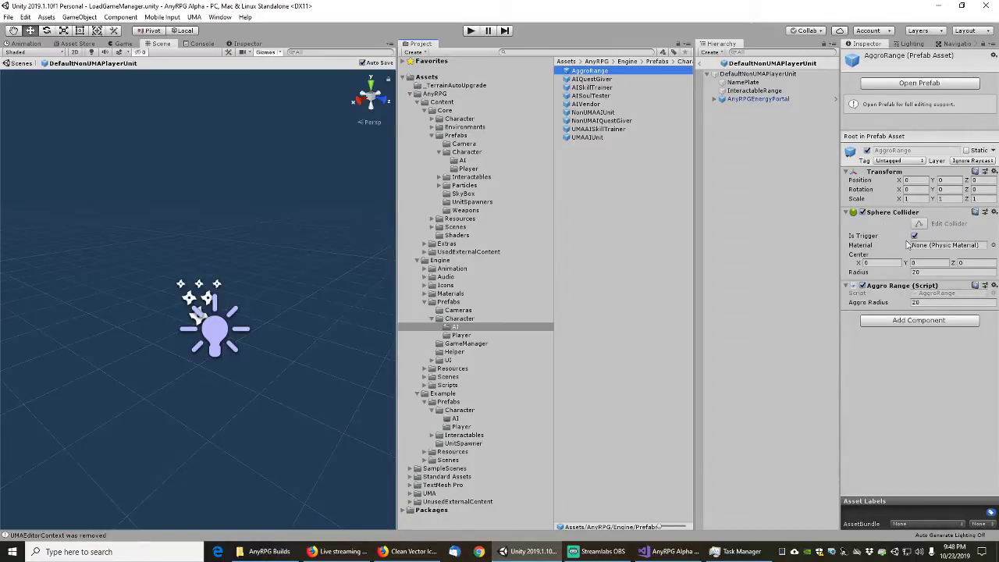
double_click(930, 295)
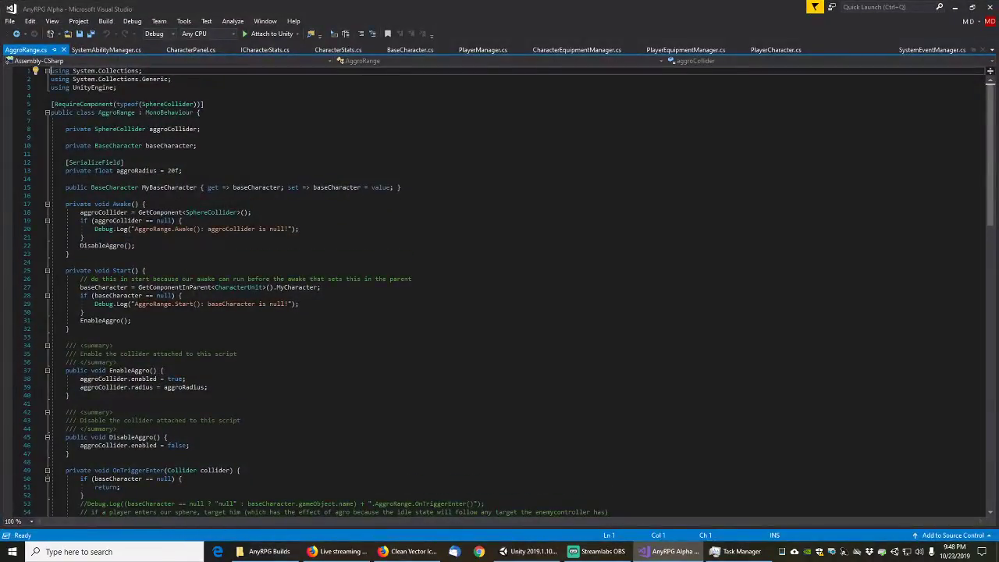
scroll(191, 314, "down", 4)
scroll(500, 291, "down", 4)
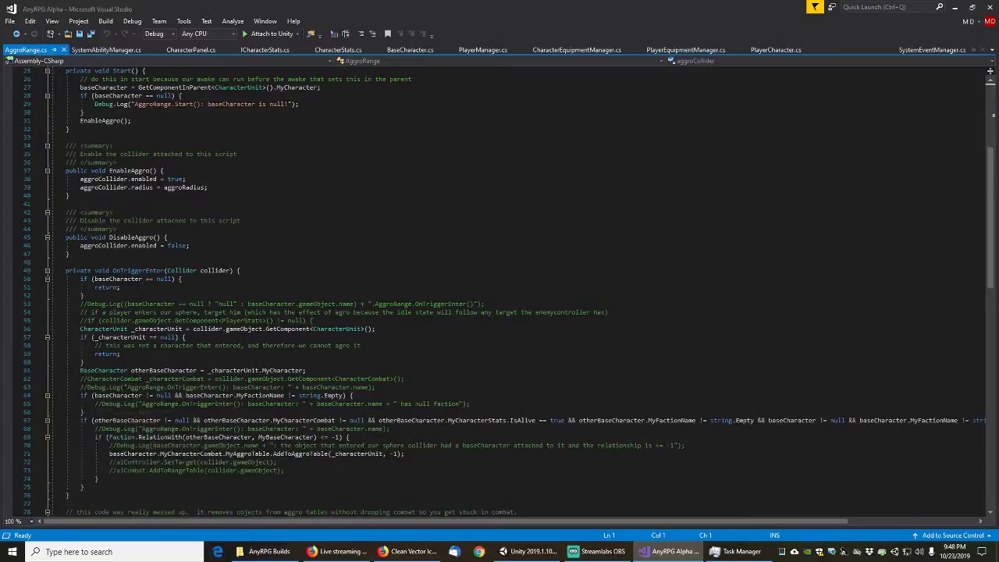
scroll(499, 290, "down", 7)
scroll(500, 290, "down", 5)
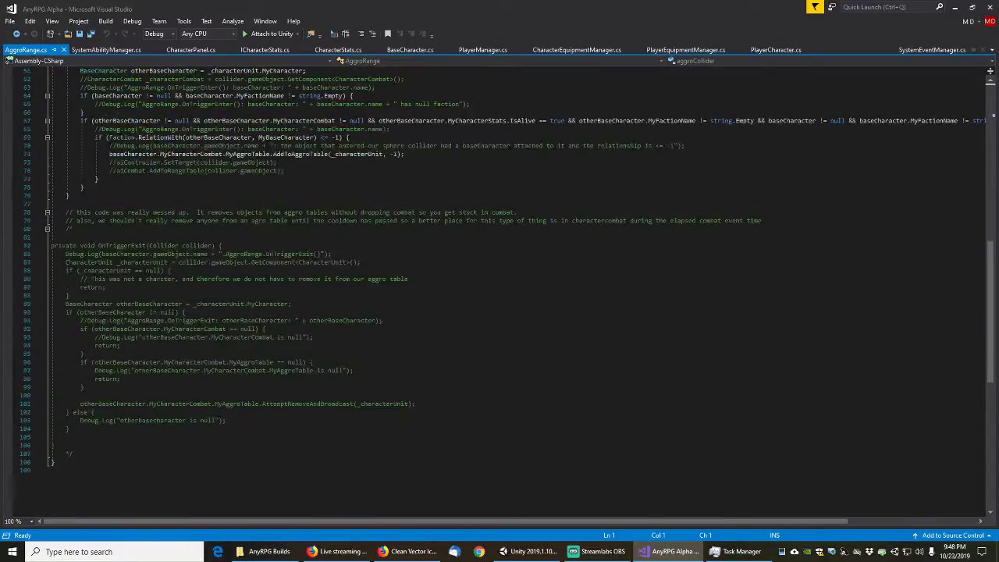
scroll(499, 291, "up", 4)
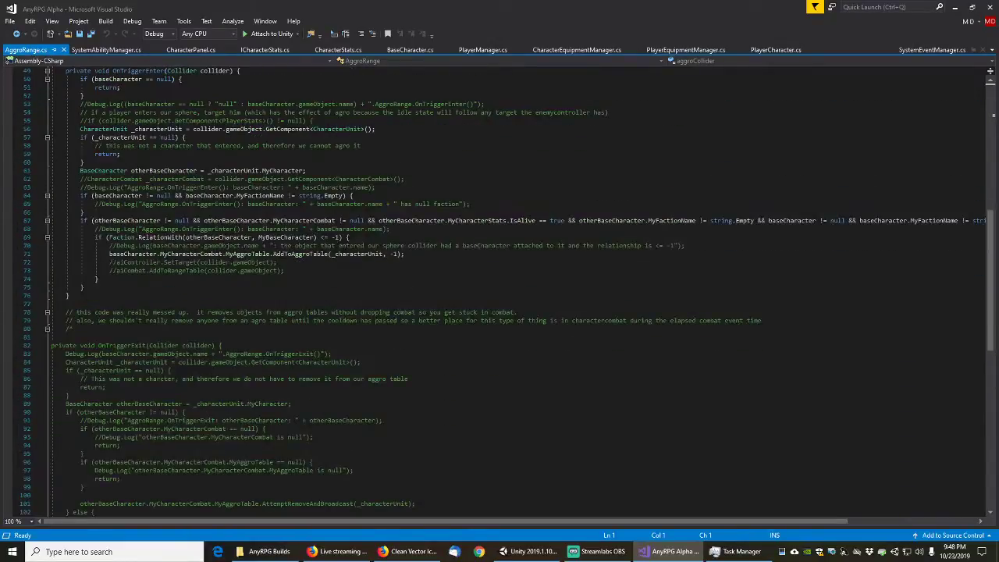
left_click(955, 7)
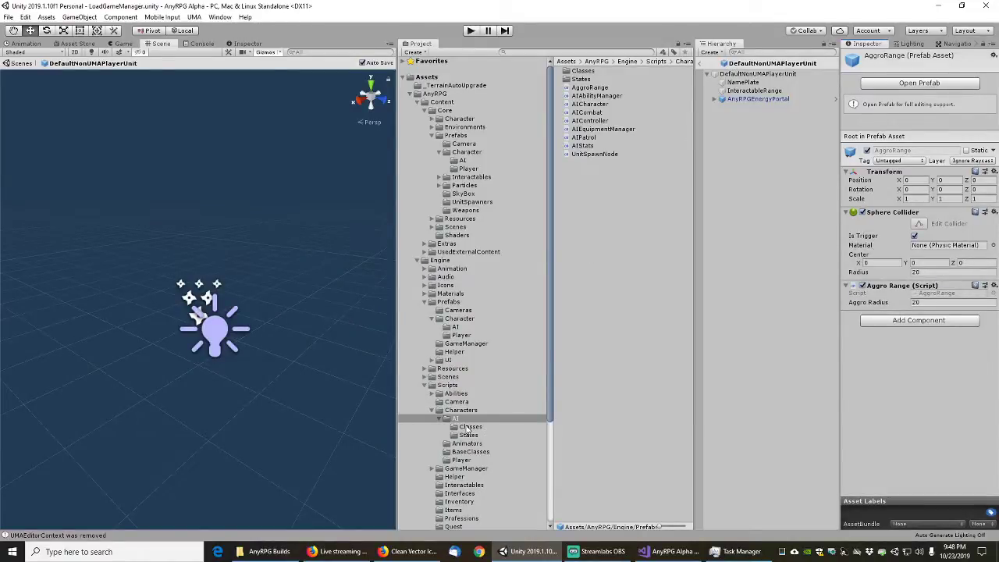
left_click(426, 385)
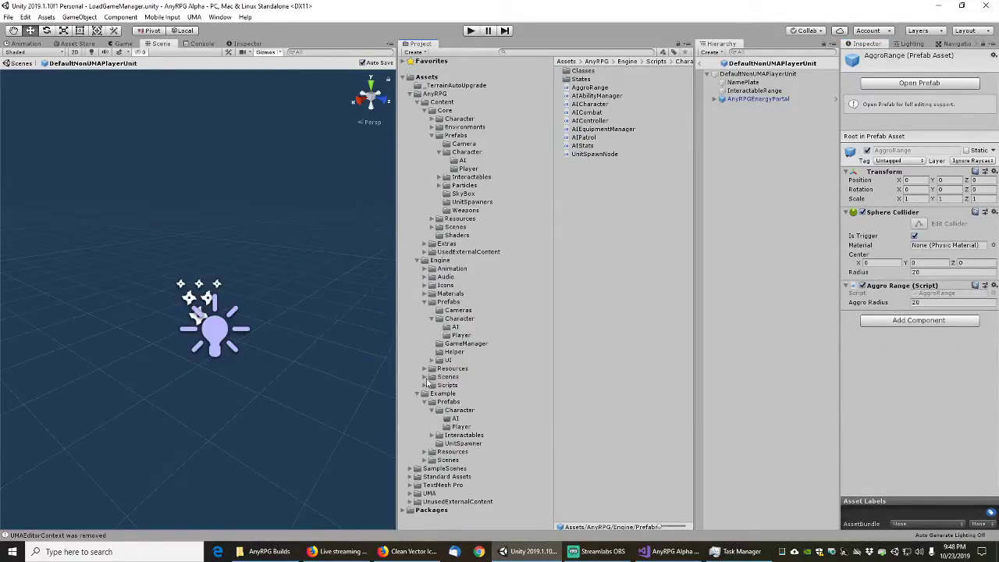
left_click(457, 326)
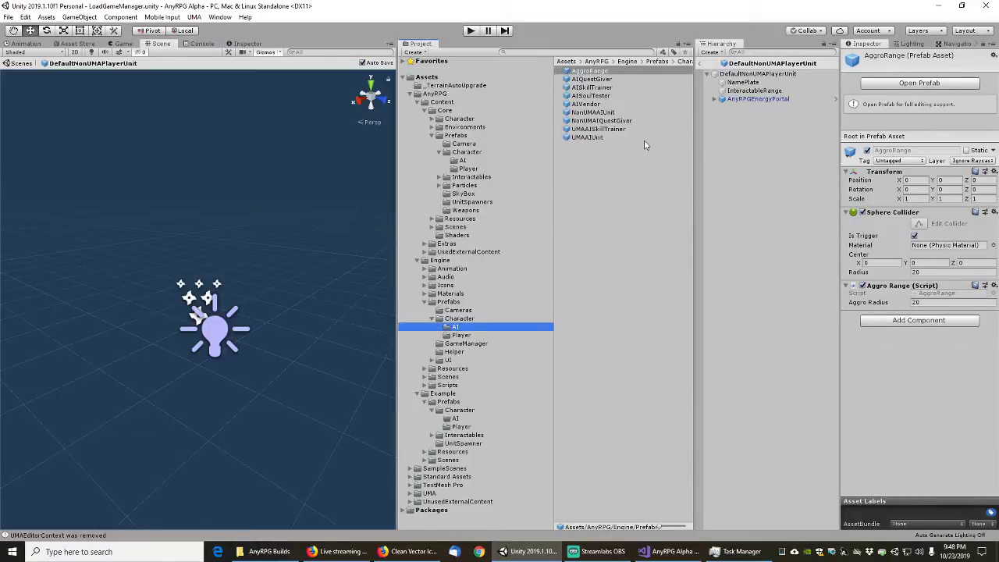
- Review the AIQuestGiver prefab's components and quest list, opening the prefab for a closer look
left_click(592, 79)
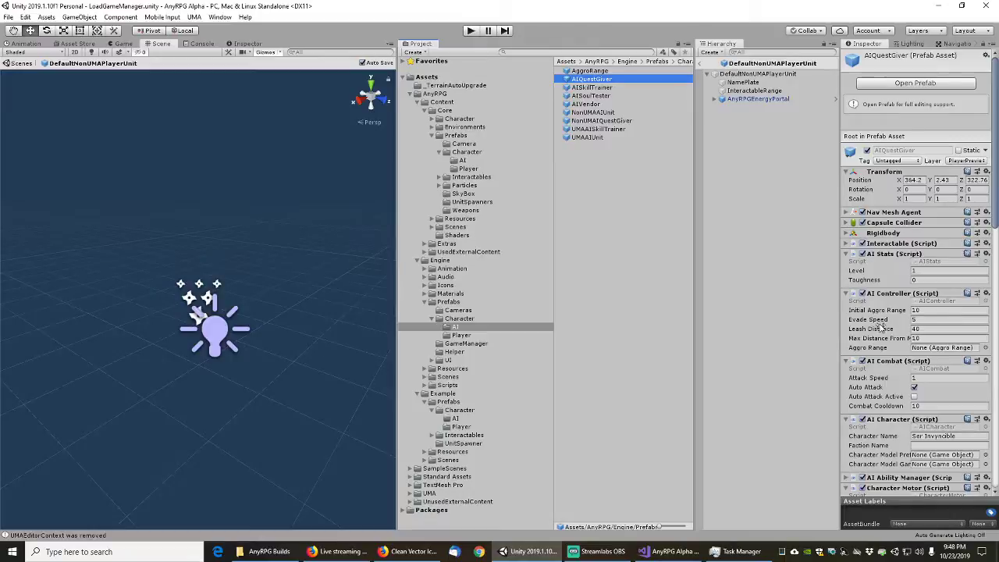
scroll(879, 329, "down", 5)
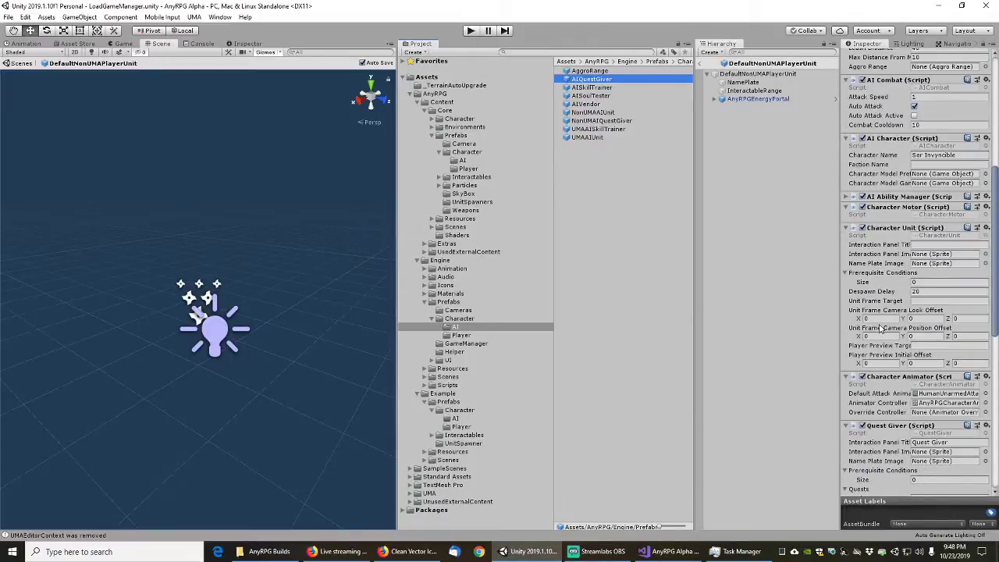
scroll(880, 328, "down", 8)
scroll(880, 329, "up", 10)
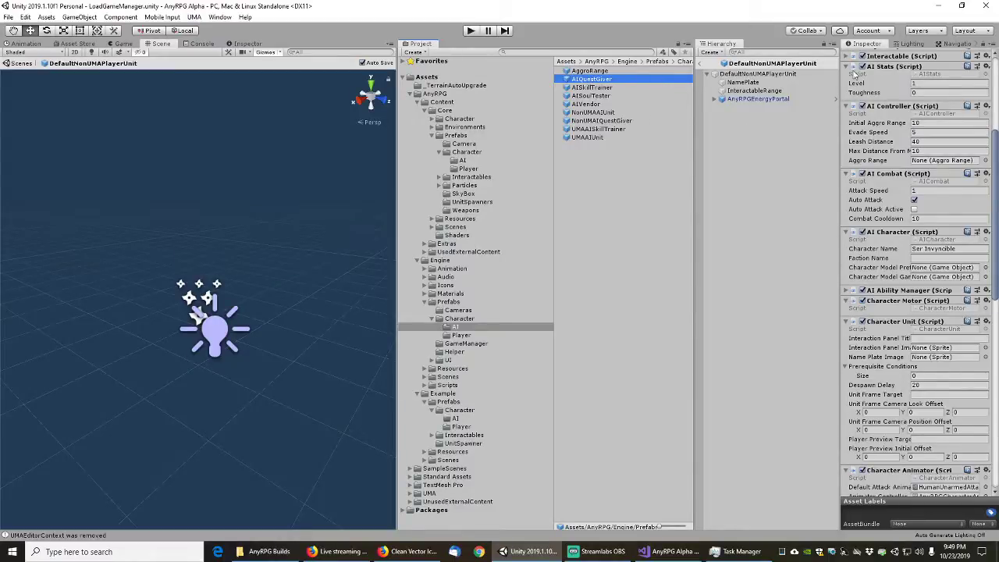
double_click(591, 80)
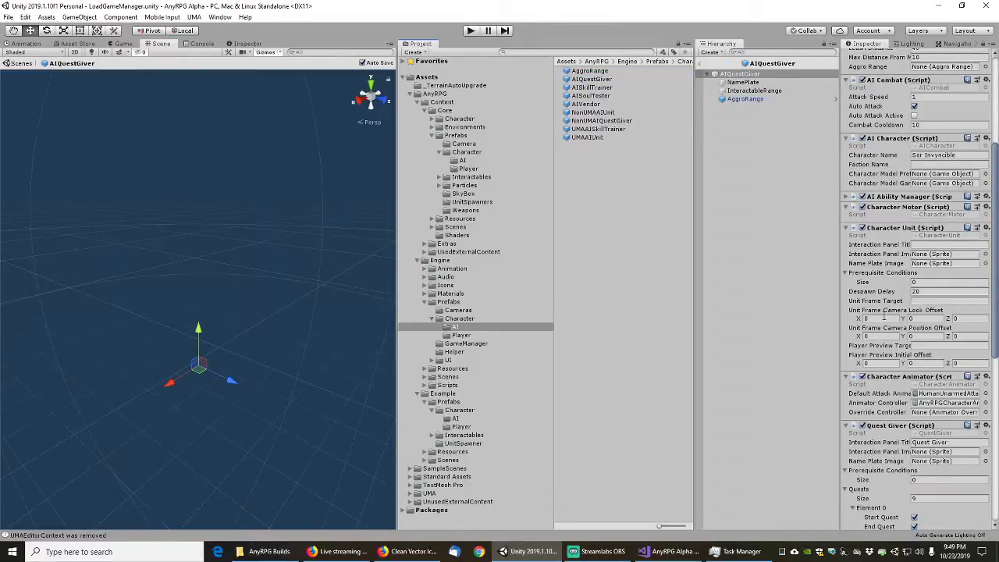
scroll(882, 220, "up", 5)
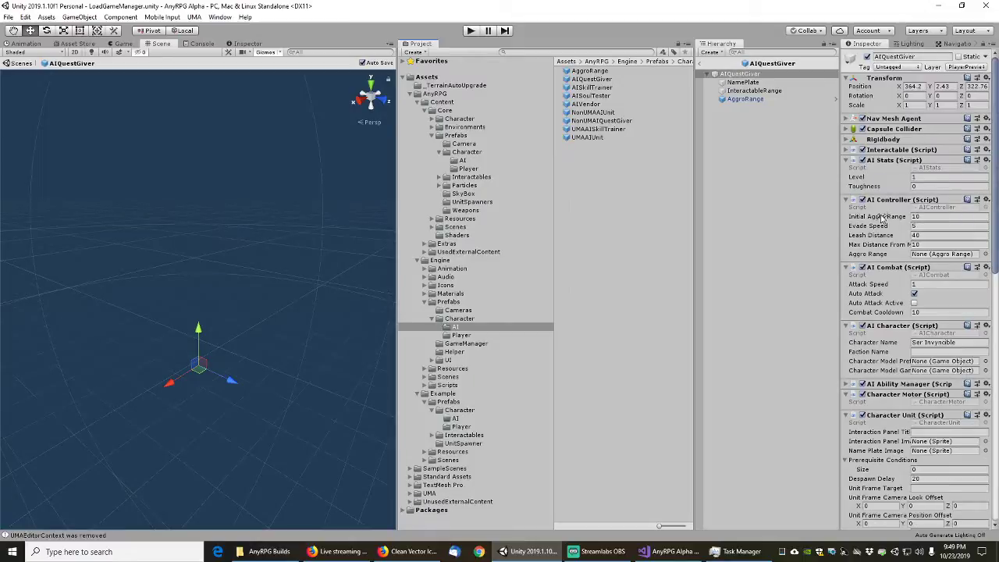
scroll(872, 318, "down", 5)
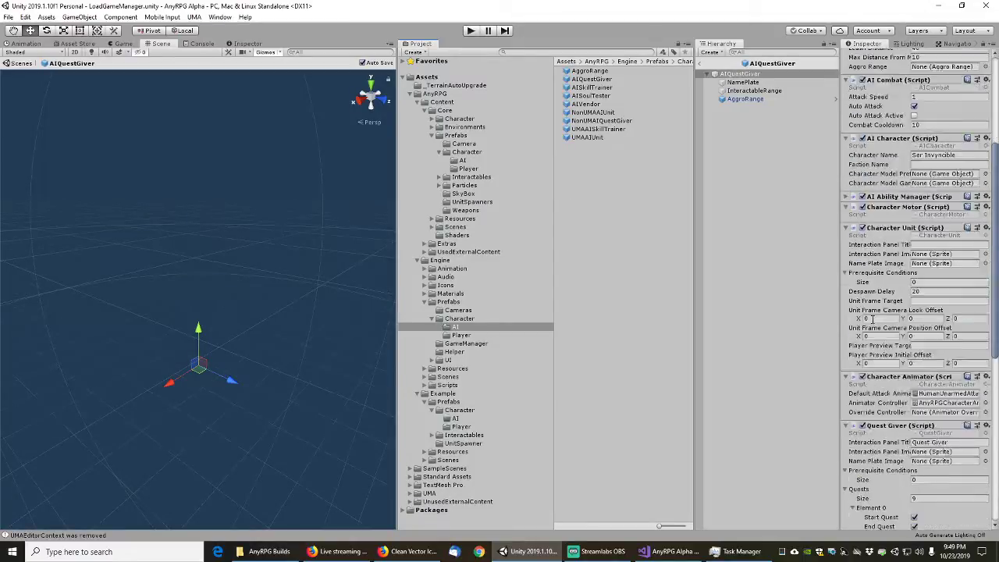
scroll(873, 319, "down", 10)
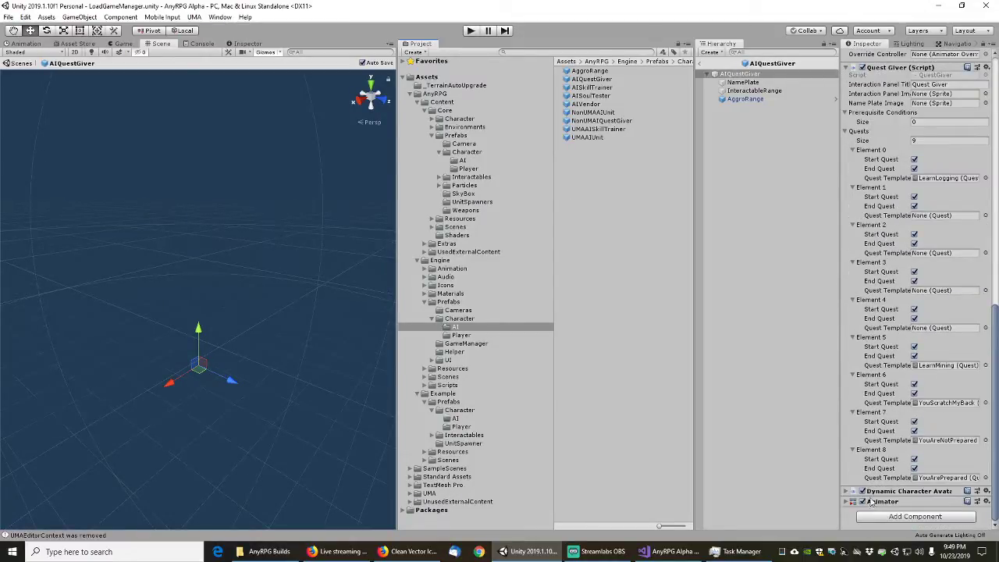
- Move the AIQuestGiver and AISkillTrainer prefabs from the Engine AI folder into Example/Prefabs/Character/AI
left_click(591, 78)
left_click_drag(594, 82, 456, 419)
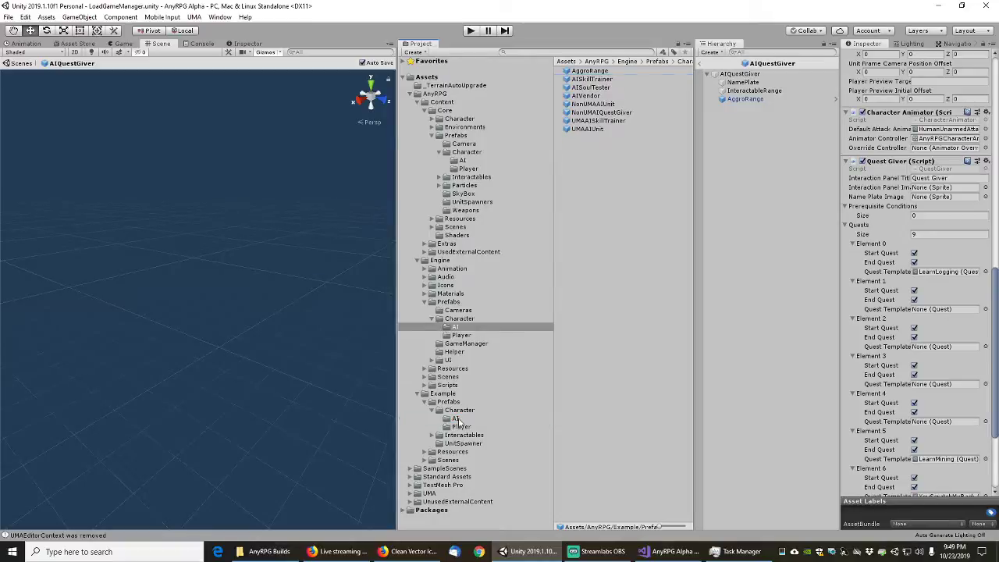
left_click(591, 79)
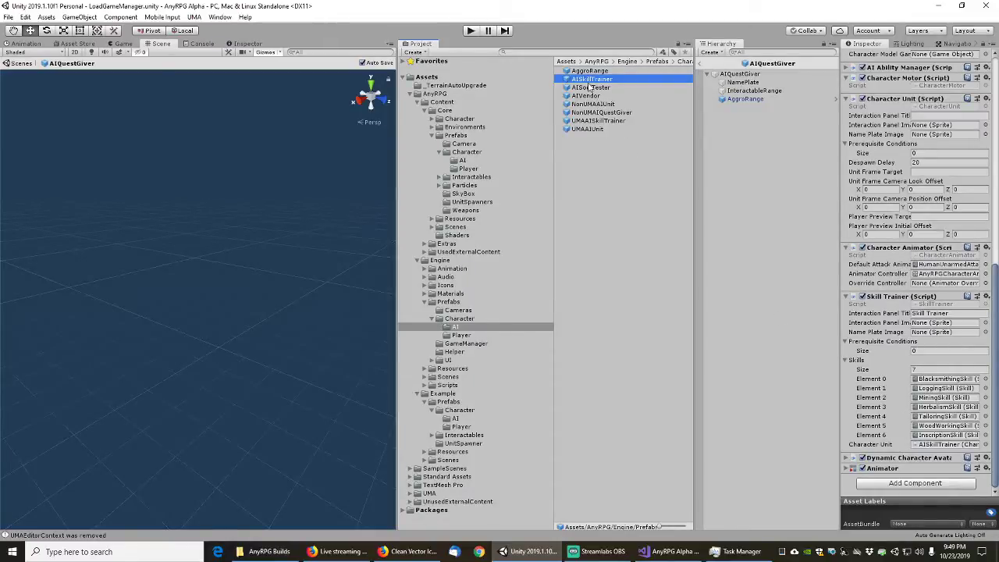
left_click_drag(588, 80, 457, 420)
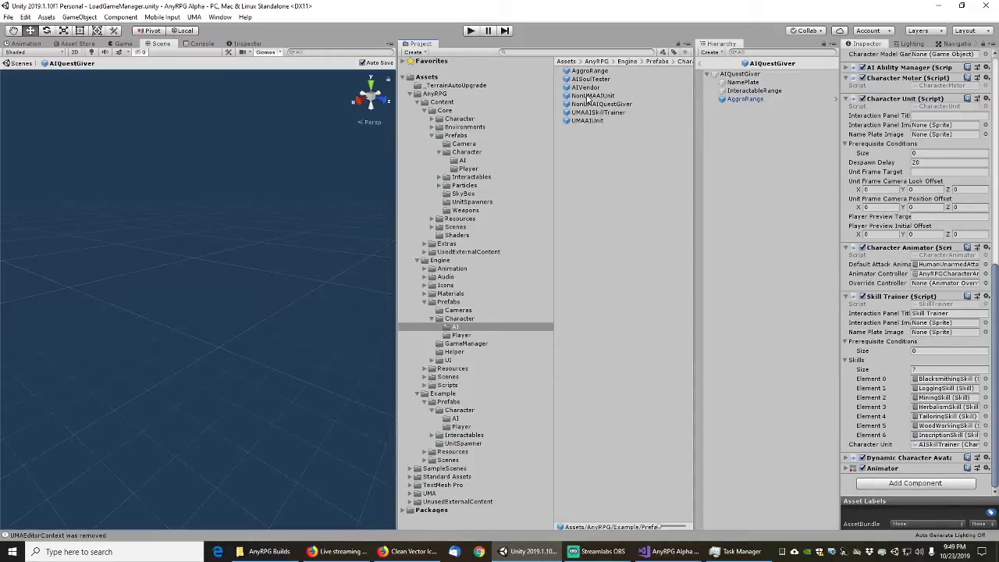
- Inspect the NonUMAAIUnit prefab's components and move the prefab into Example/Prefabs/Character/AI
left_click(590, 95)
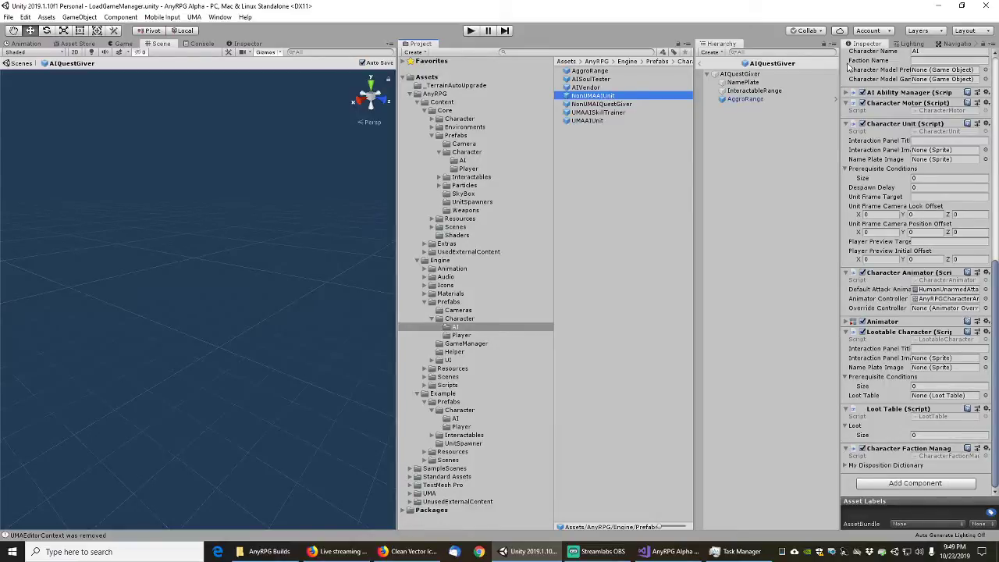
double_click(595, 97)
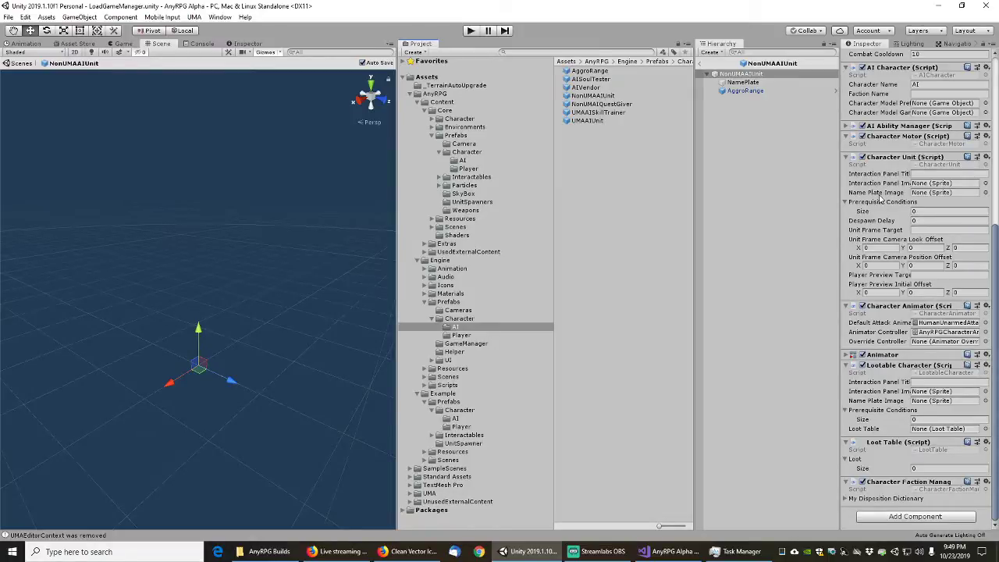
scroll(881, 197, "up", 10)
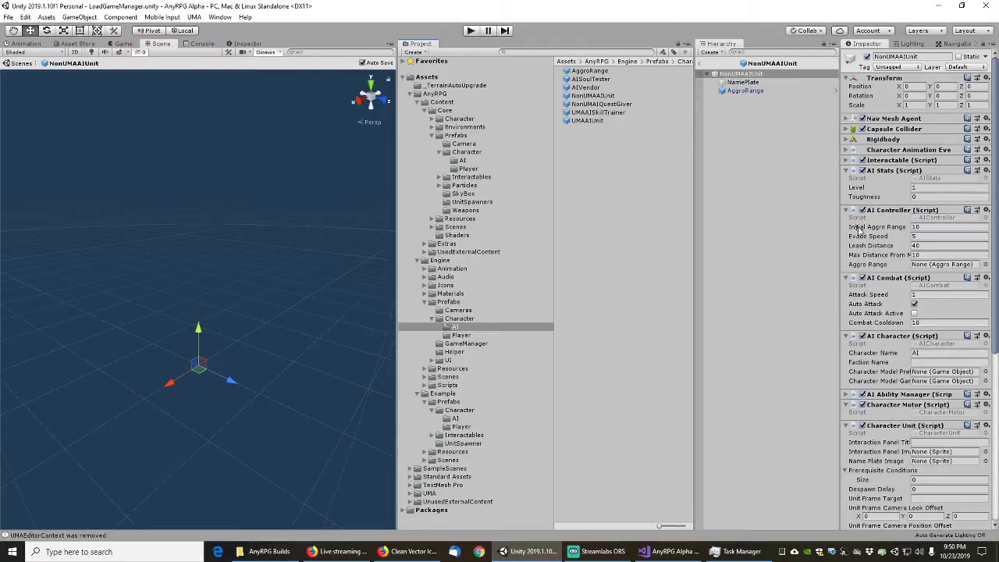
scroll(859, 223, "down", 5)
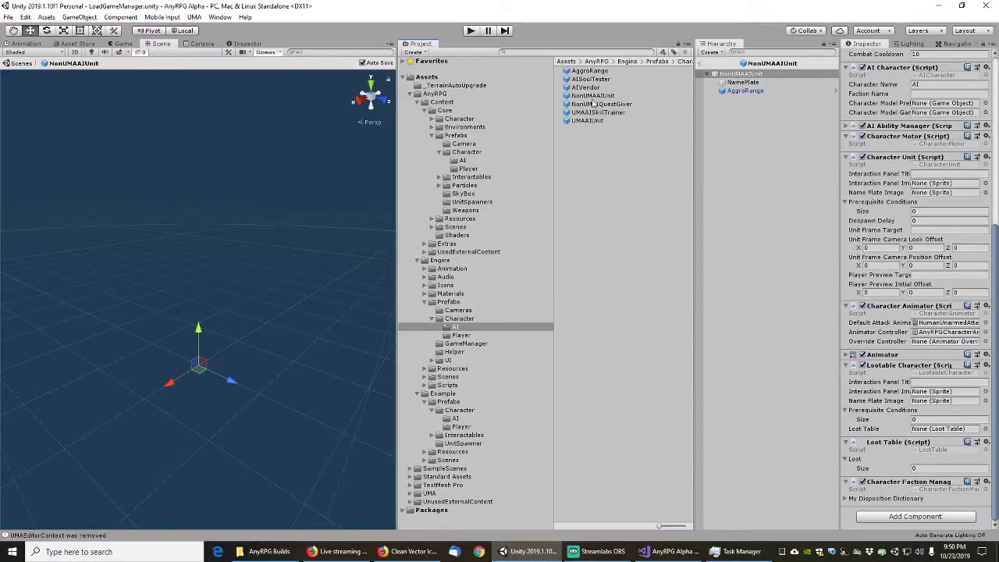
left_click_drag(592, 97, 457, 421)
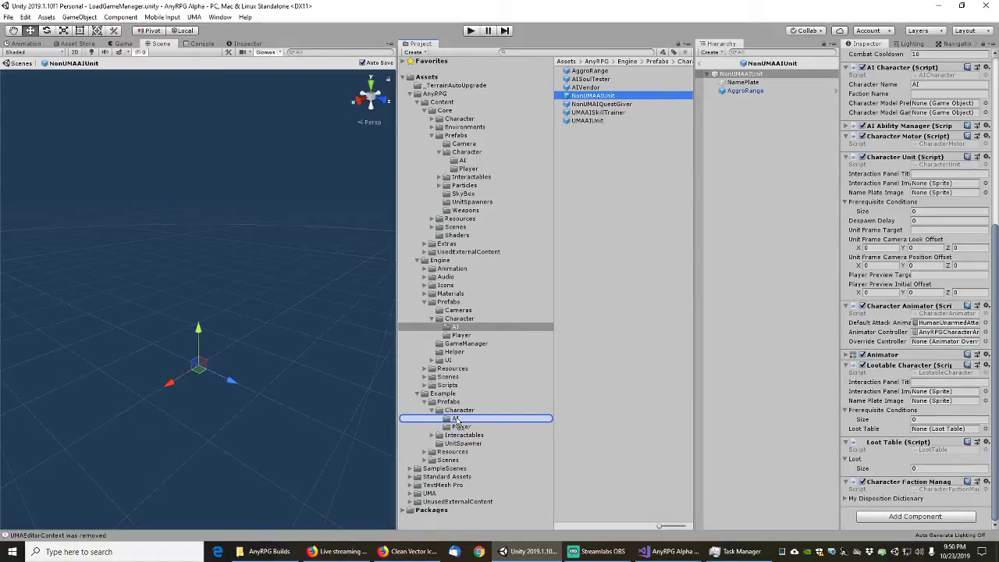
left_click_drag(459, 422, 459, 422)
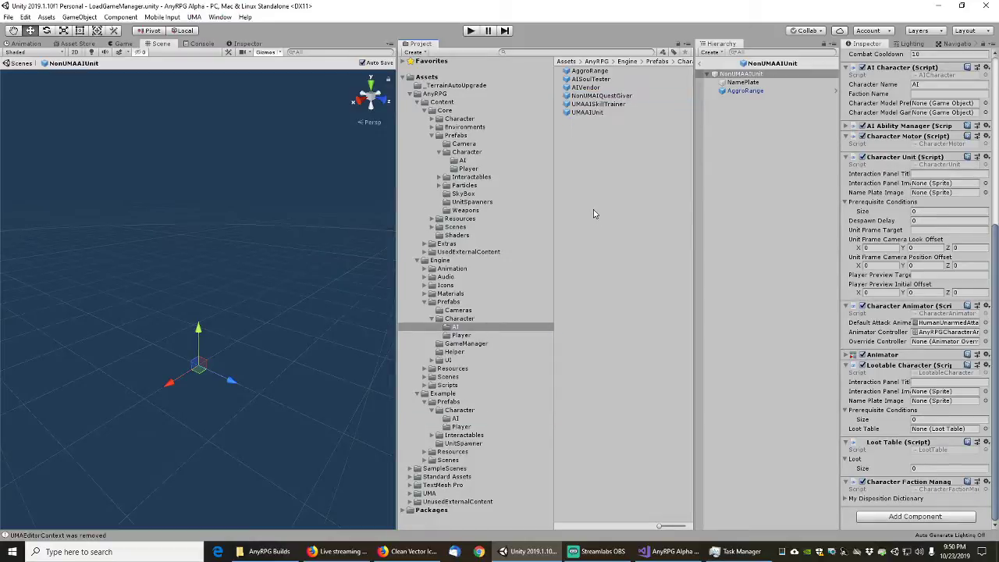
- Check the NonUMAIQuestGiver prefab's character model and move the prefab into Example/Prefabs/Character/AI
left_click(597, 96)
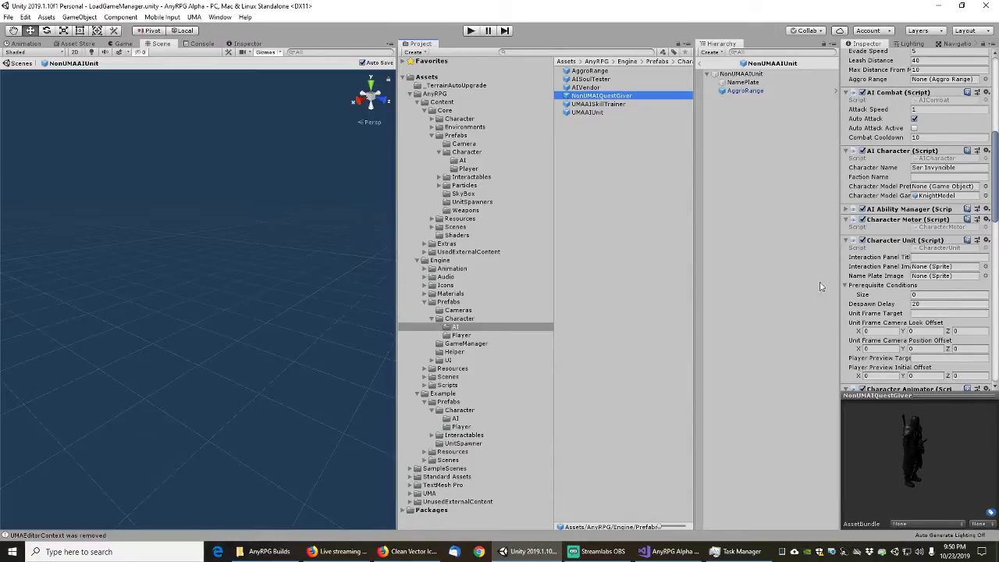
left_click_drag(950, 442, 921, 437)
left_click_drag(37, 441, 890, 439)
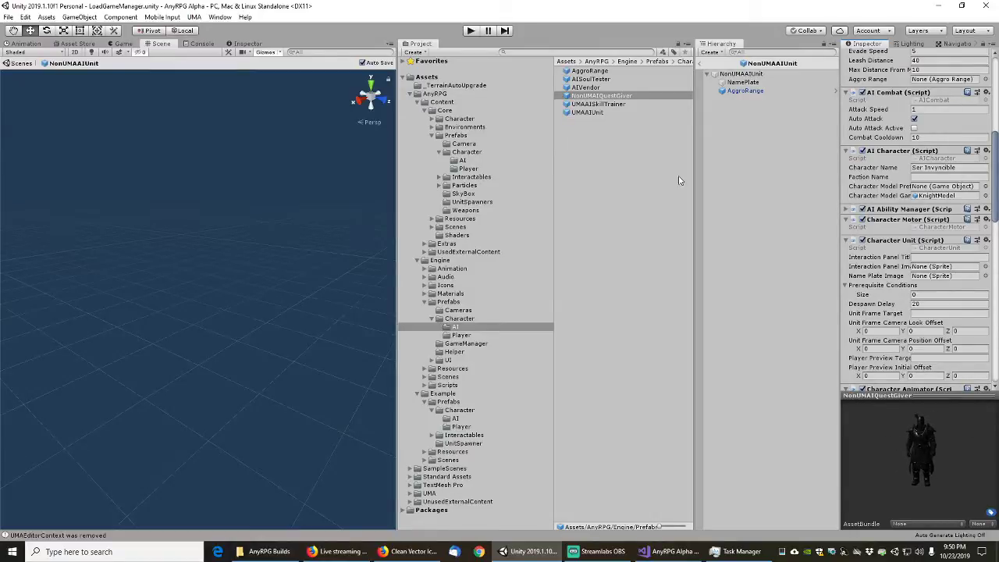
left_click(601, 96)
double_click(601, 96)
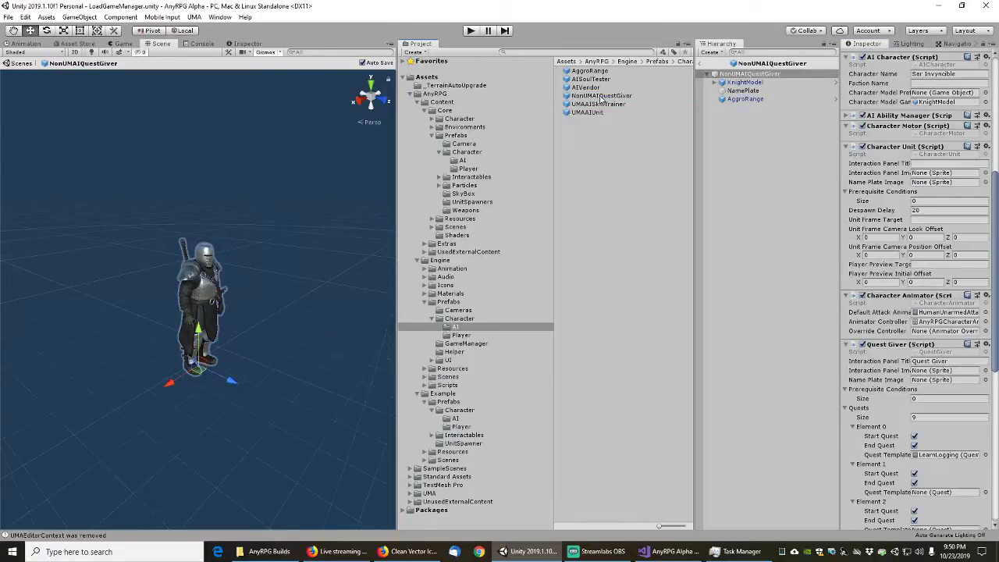
left_click(588, 96)
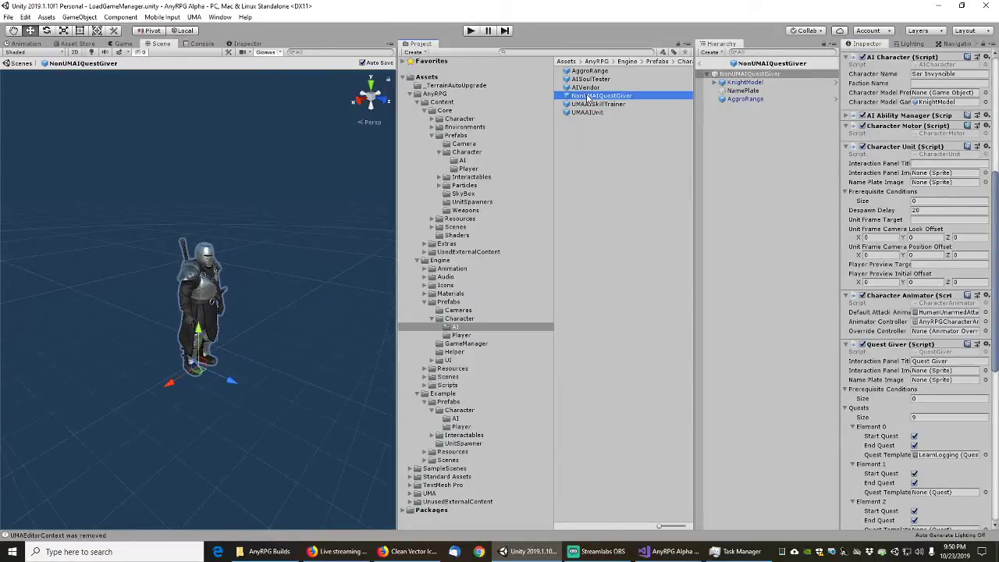
left_click_drag(588, 96, 461, 422)
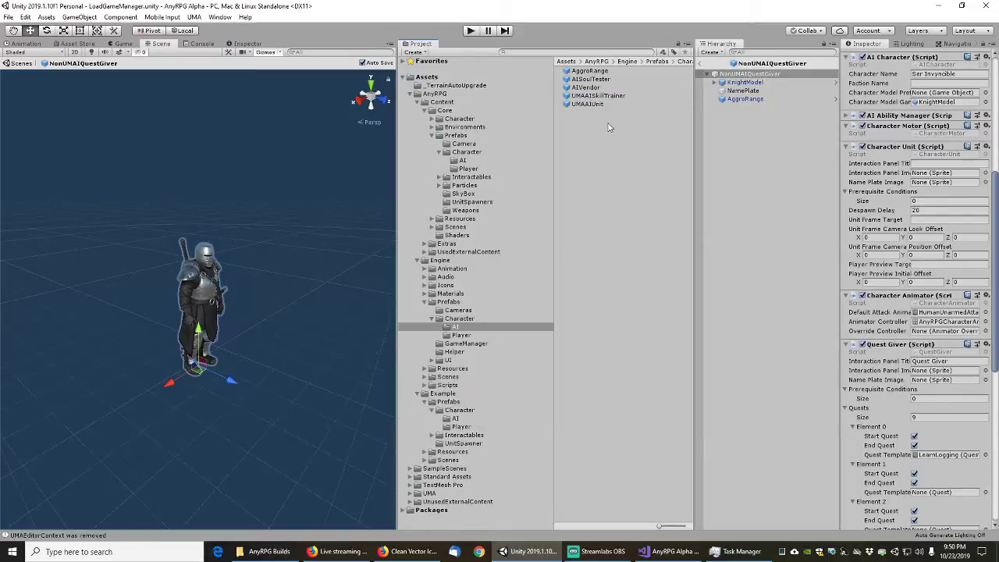
- Review the AIVendor prefab's components and item list, and move the prefab into Example/Prefabs/Character/AI
left_click(585, 87)
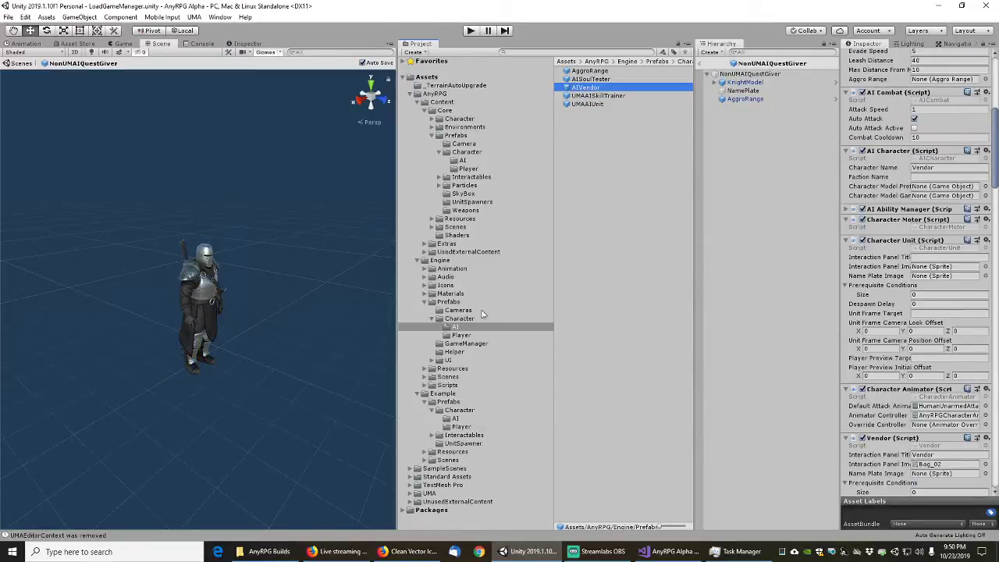
left_click(587, 87)
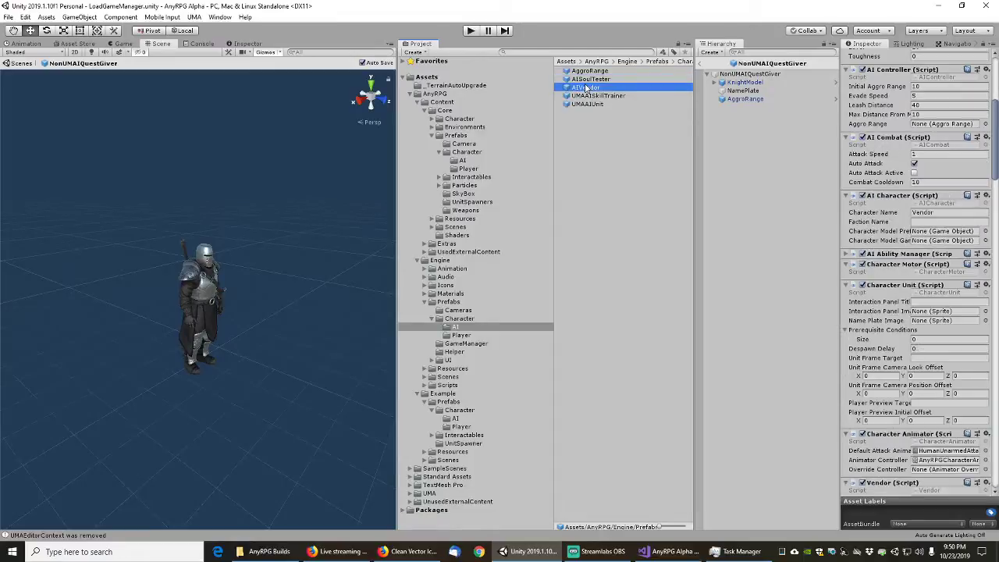
scroll(906, 359, "down", 15)
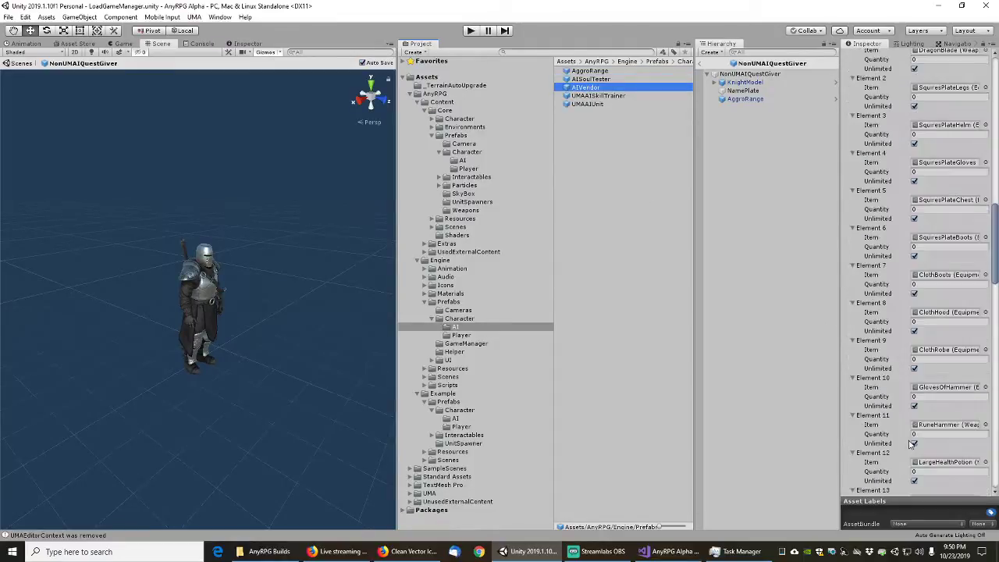
scroll(906, 434, "down", 6)
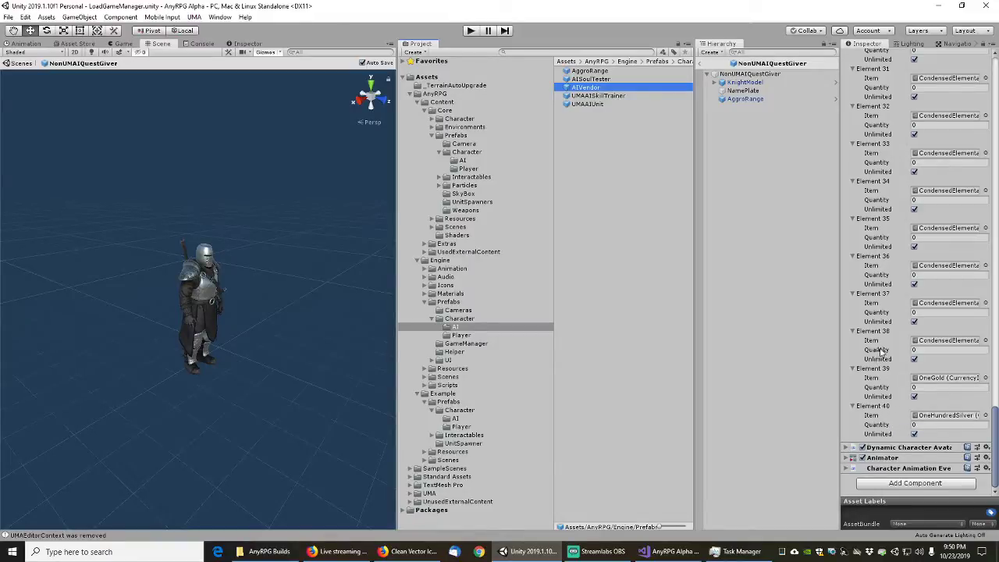
scroll(882, 347, "up", 15)
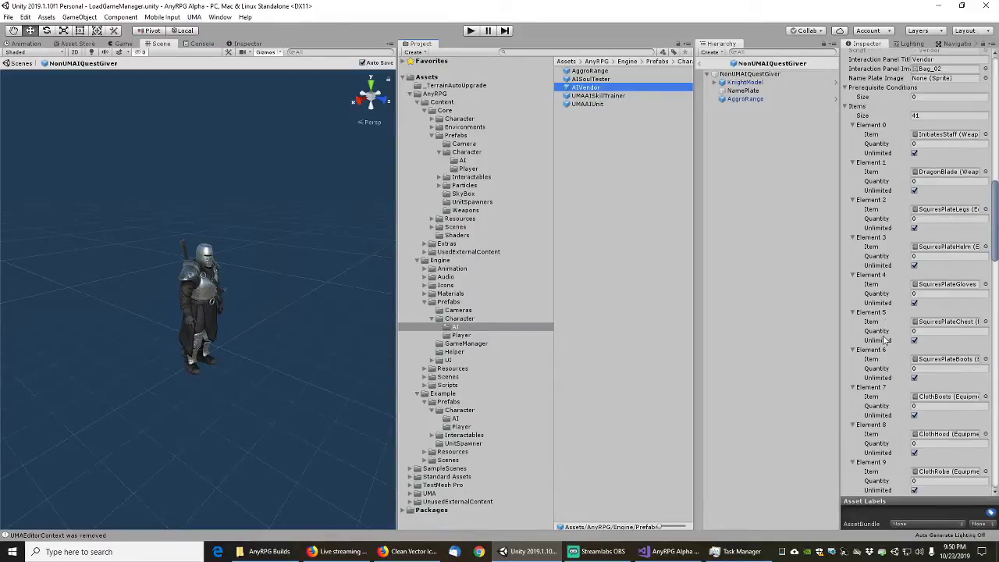
scroll(885, 341, "up", 5)
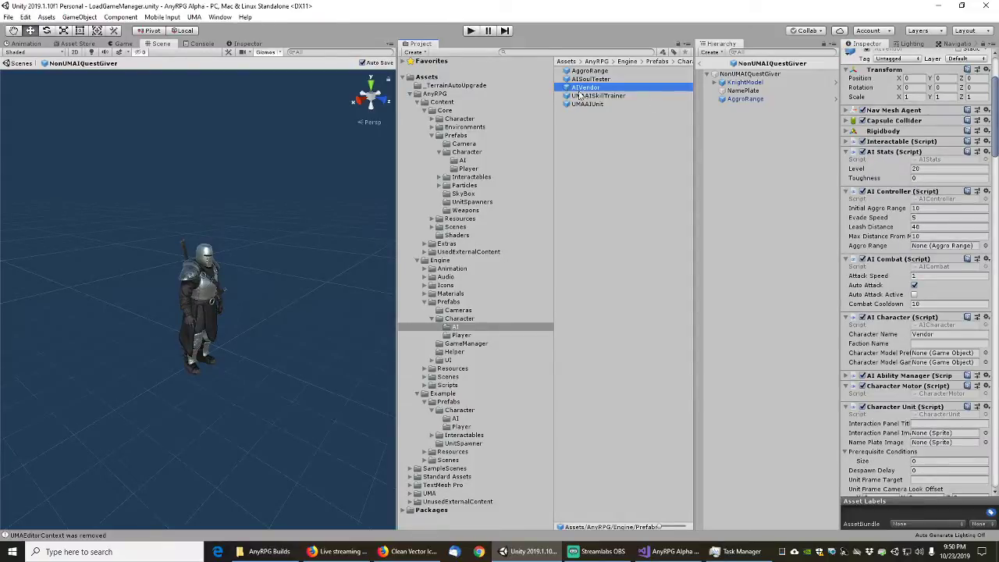
left_click_drag(581, 90, 457, 419)
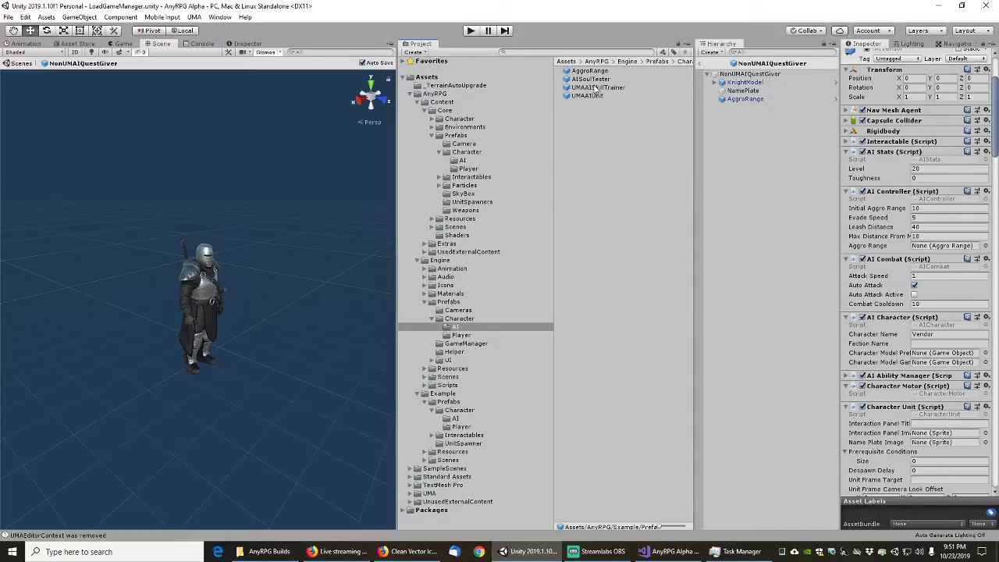
- Move the UMAAISkillTrainer and UMAAIUnit prefabs together into Example/Prefabs/Character/AI
left_click(588, 96)
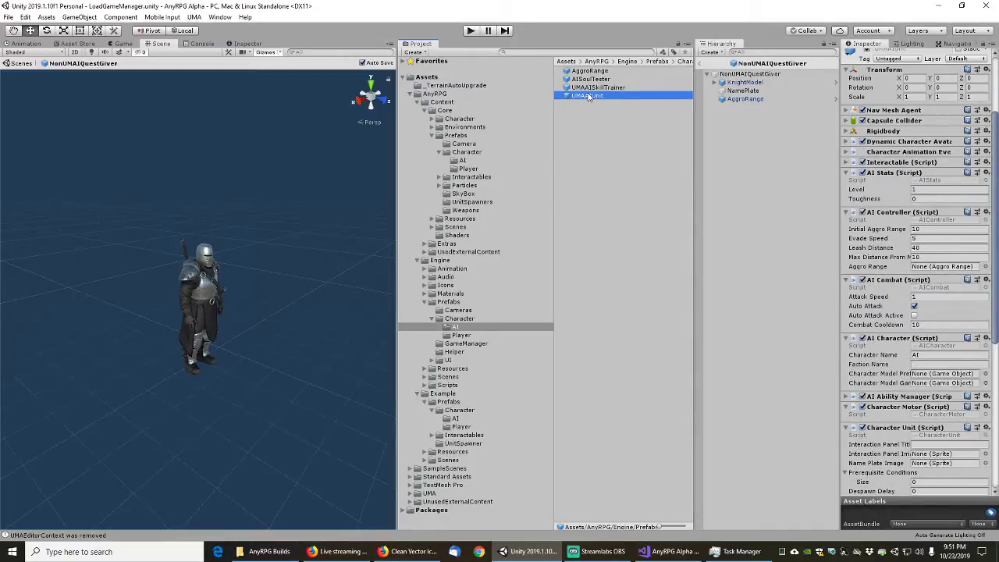
left_click(591, 88, "ctrl")
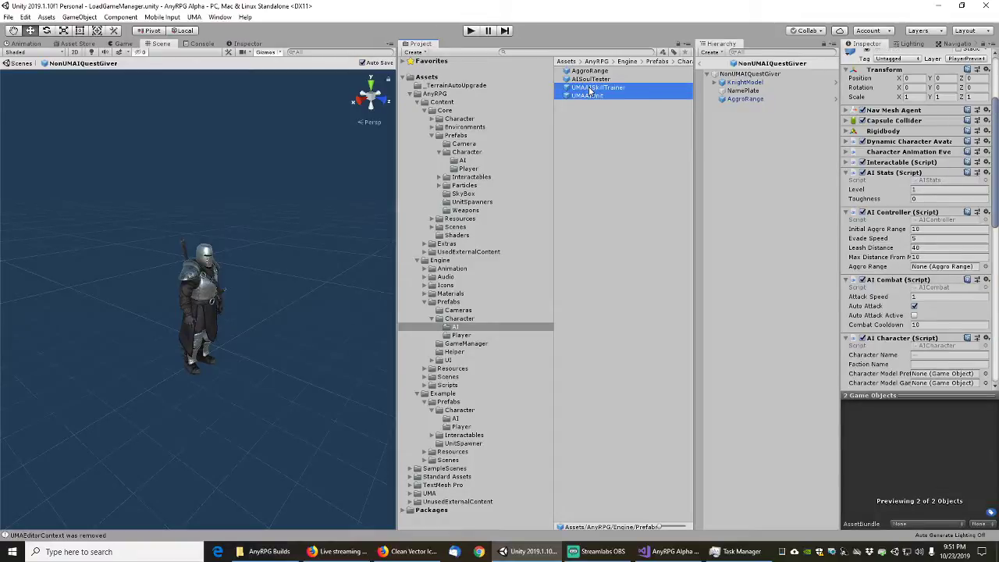
left_click_drag(589, 92, 458, 420)
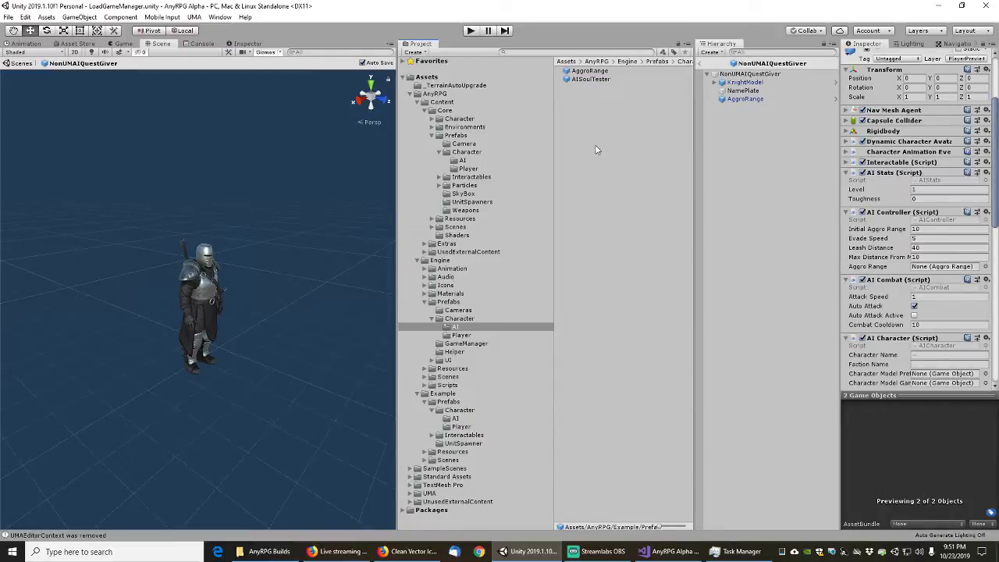
- Examine the AISoulTester prefab's components and child objects in prefab editing mode, and return to the scene
left_click(590, 80)
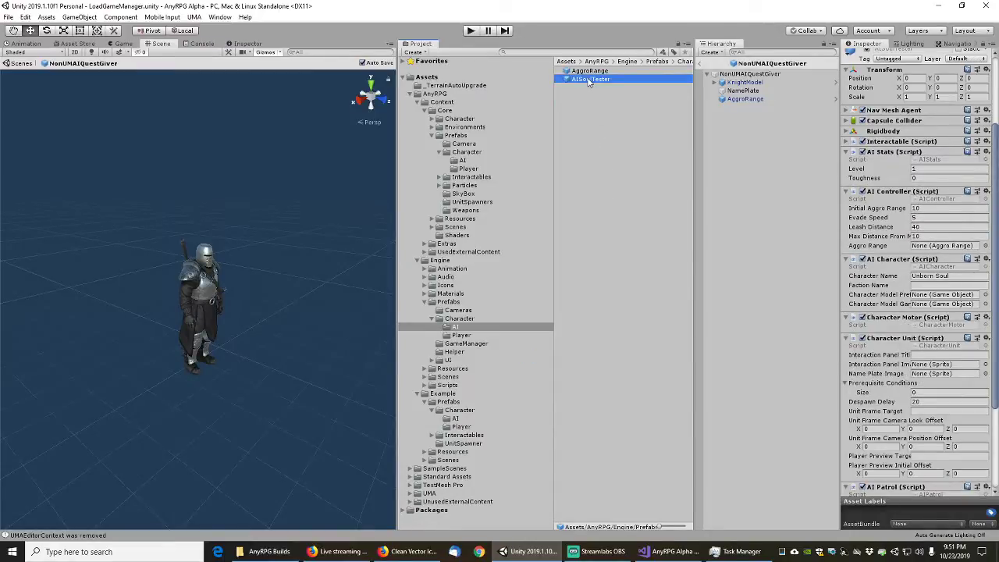
double_click(589, 80)
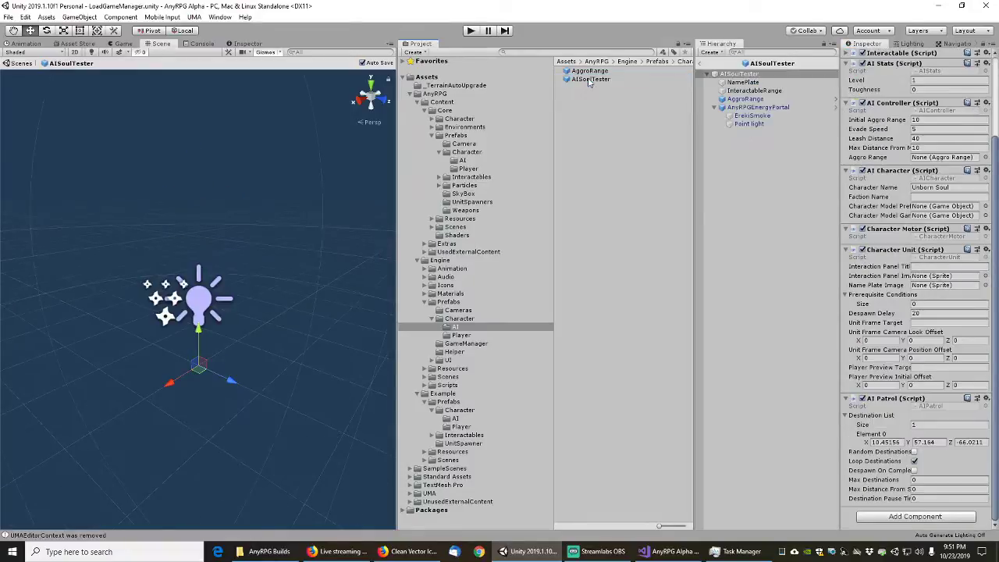
left_click(589, 81)
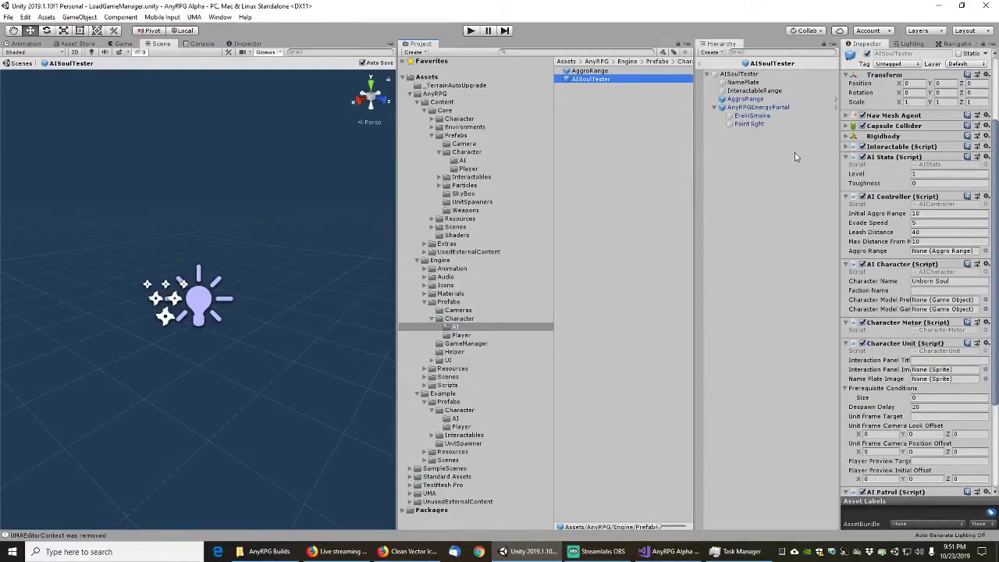
left_click(713, 108)
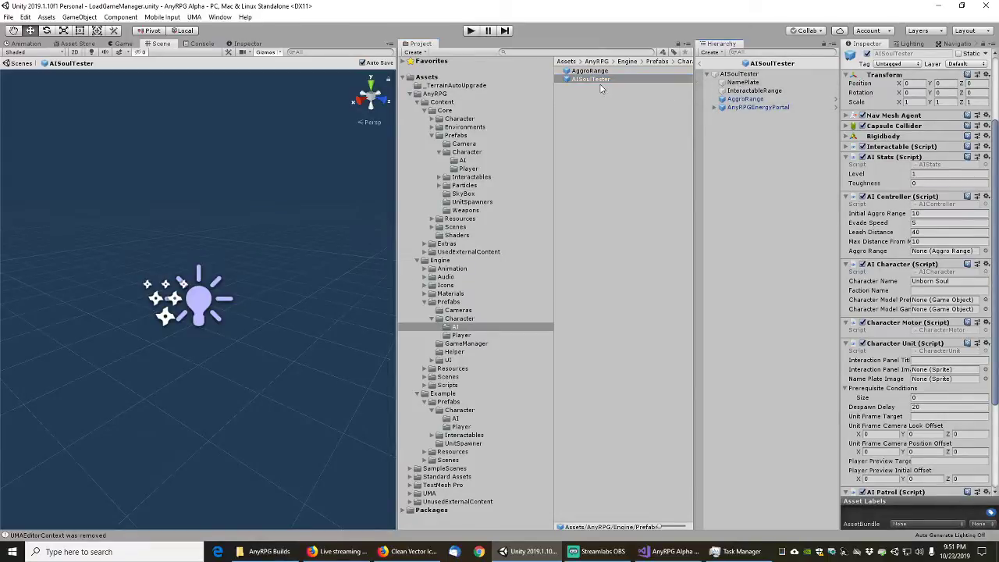
left_click(703, 64)
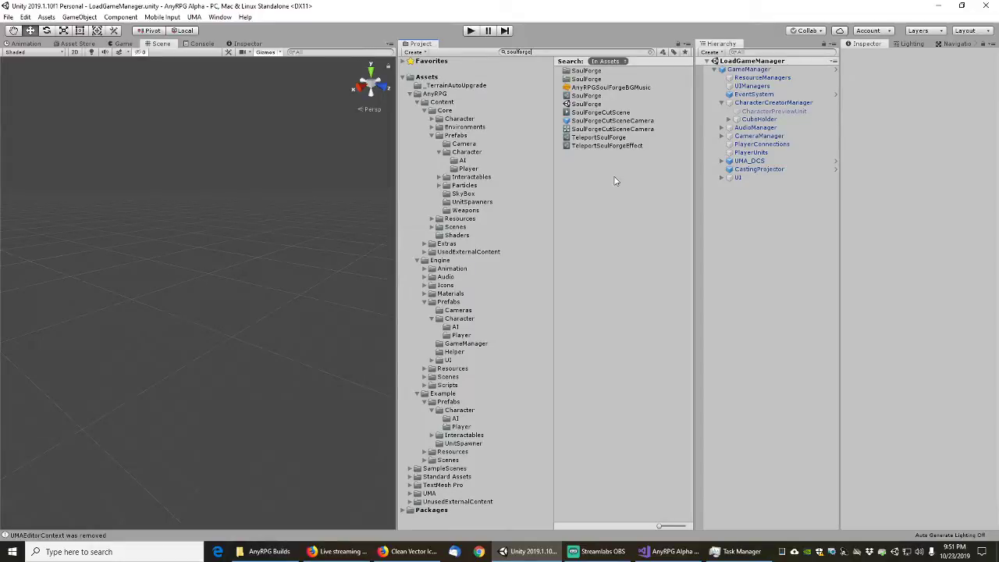
- Search the project for soulforge, open the SoulForge scene, and locate the source prefab of the GuardianOfSouls object
left_click(592, 104)
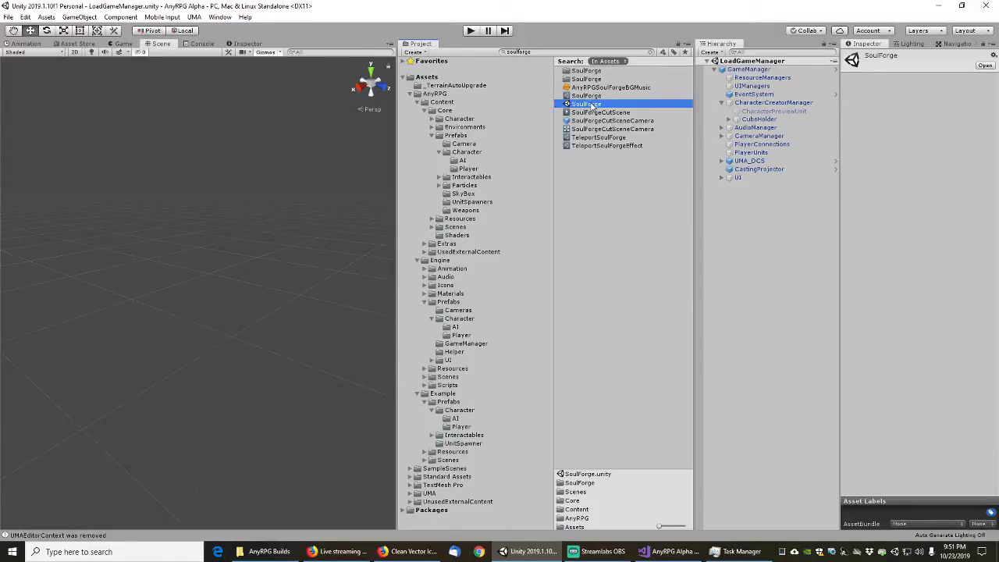
double_click(593, 106)
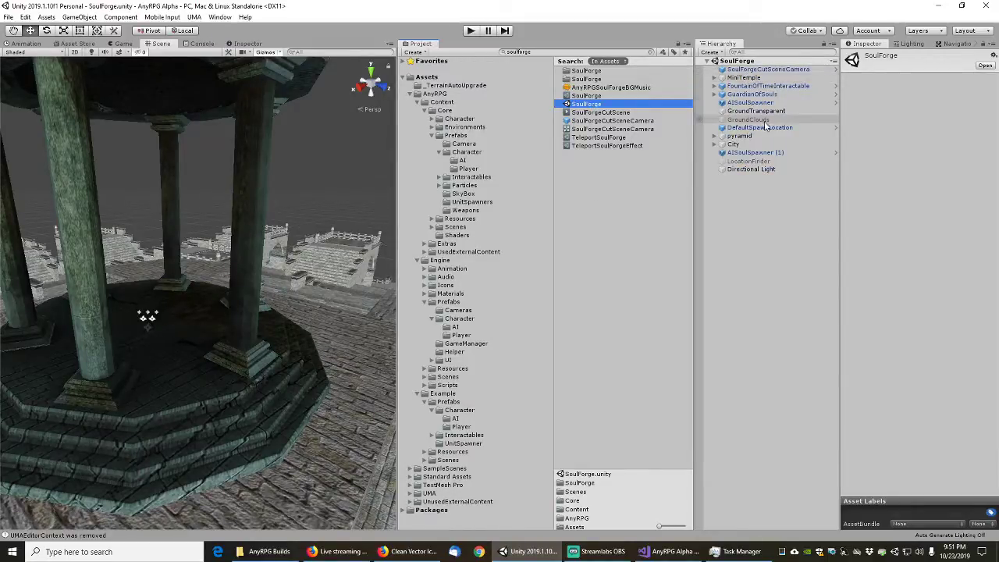
left_click(749, 94)
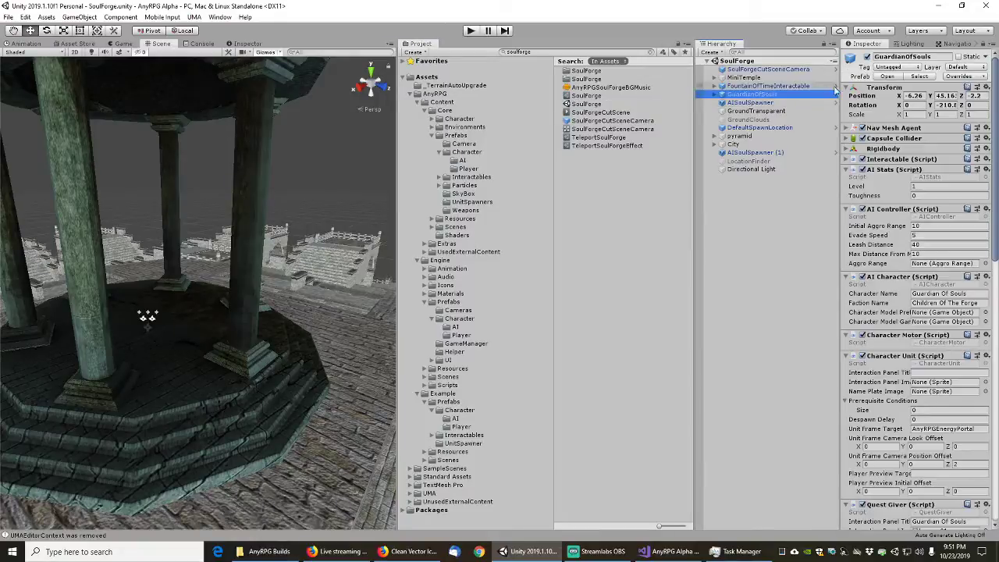
left_click(715, 95)
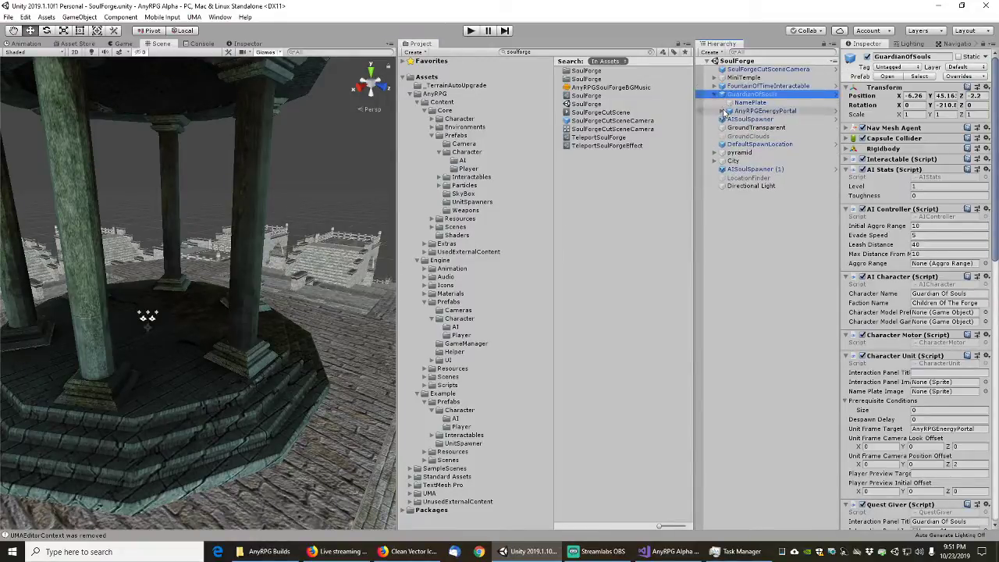
left_click(920, 76)
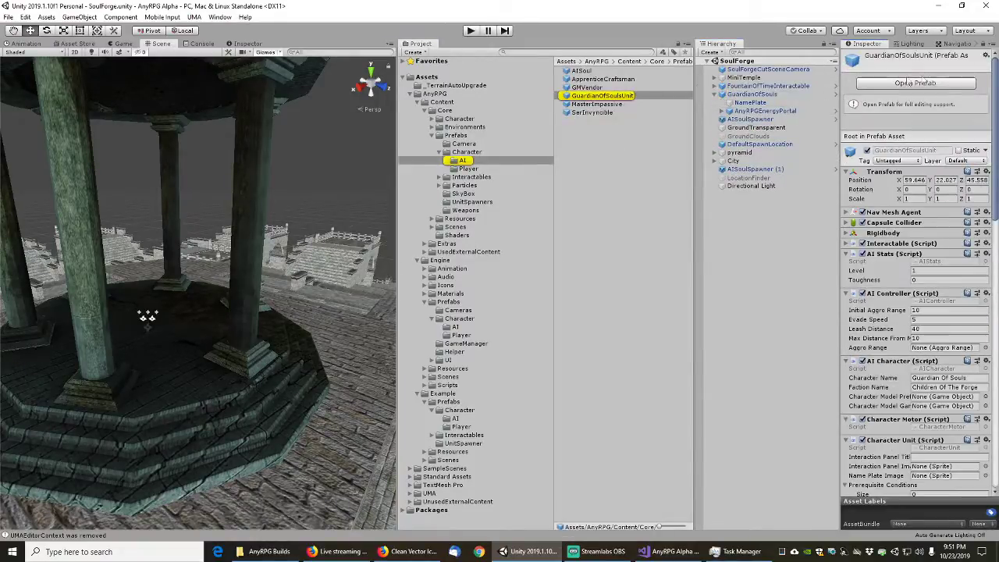
- Check which spawn prefab the two AISoulSpawner objects in the SoulForge scene use
left_click(716, 94)
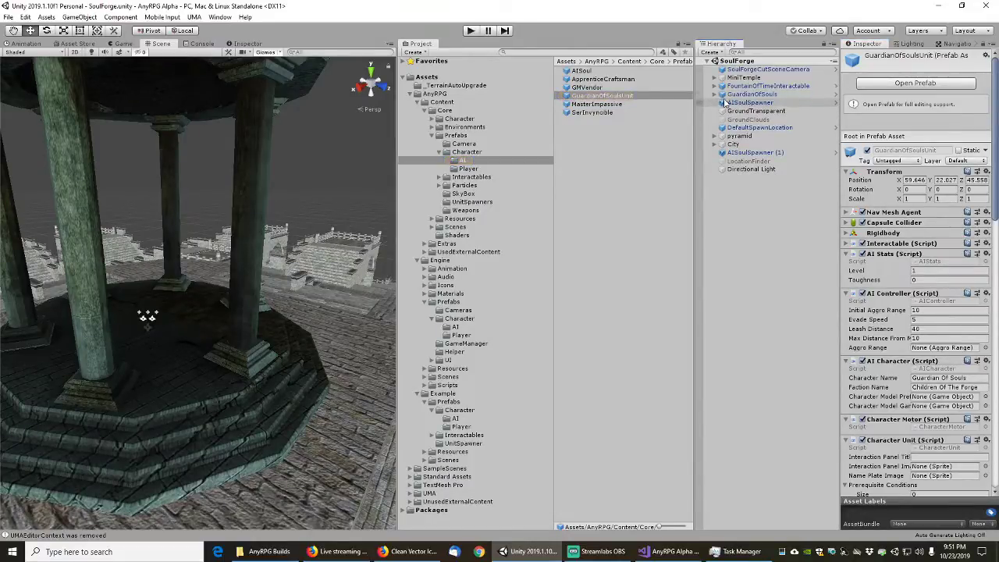
left_click(754, 104)
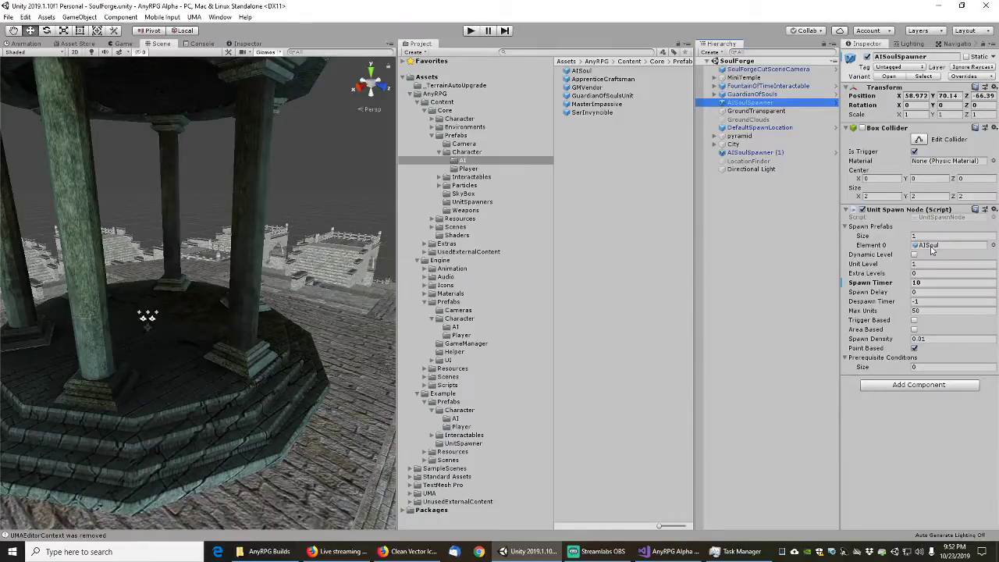
left_click(746, 153)
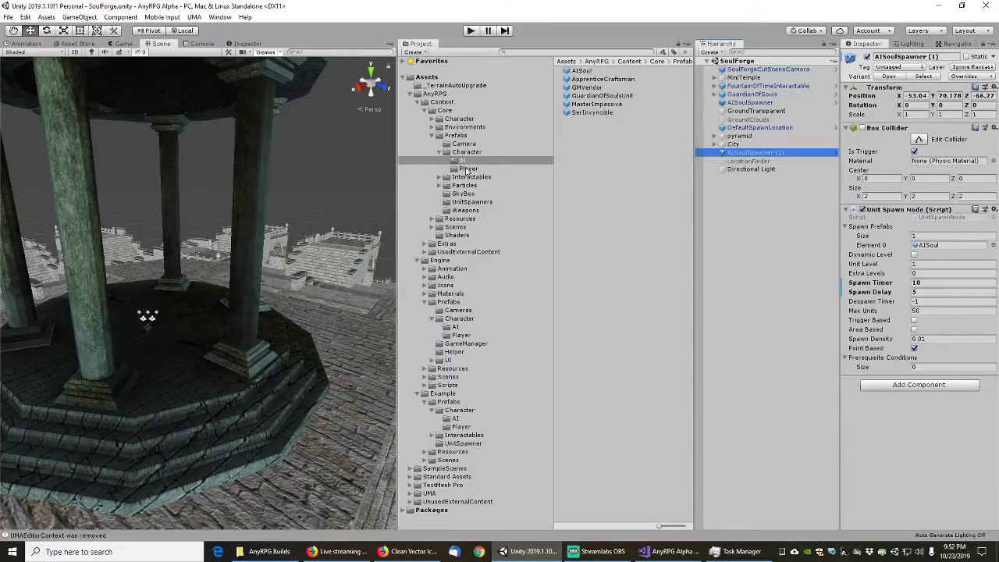
- Delete the AISoulTester prefab from Engine/Prefabs/Character/AI
left_click(460, 336)
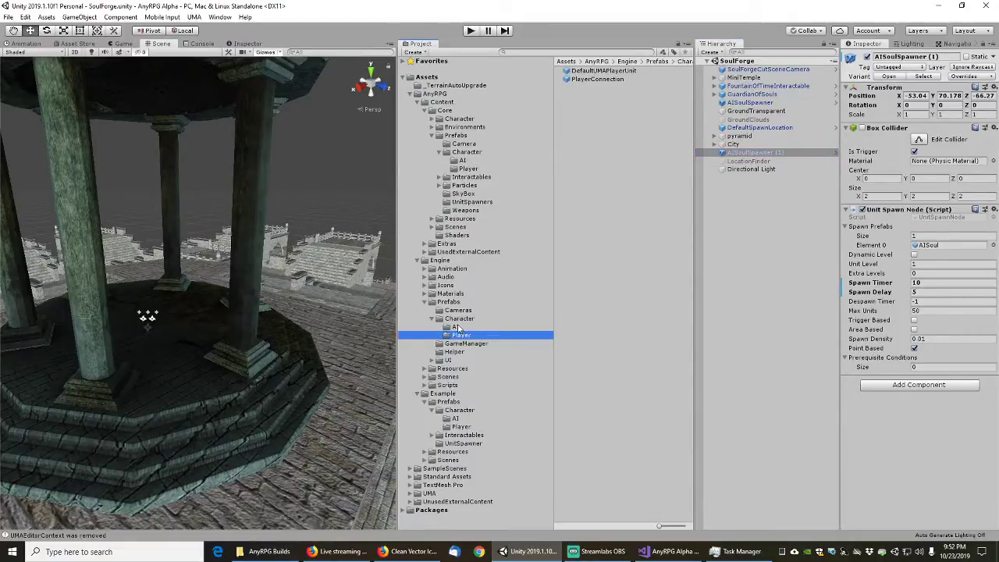
left_click(456, 328)
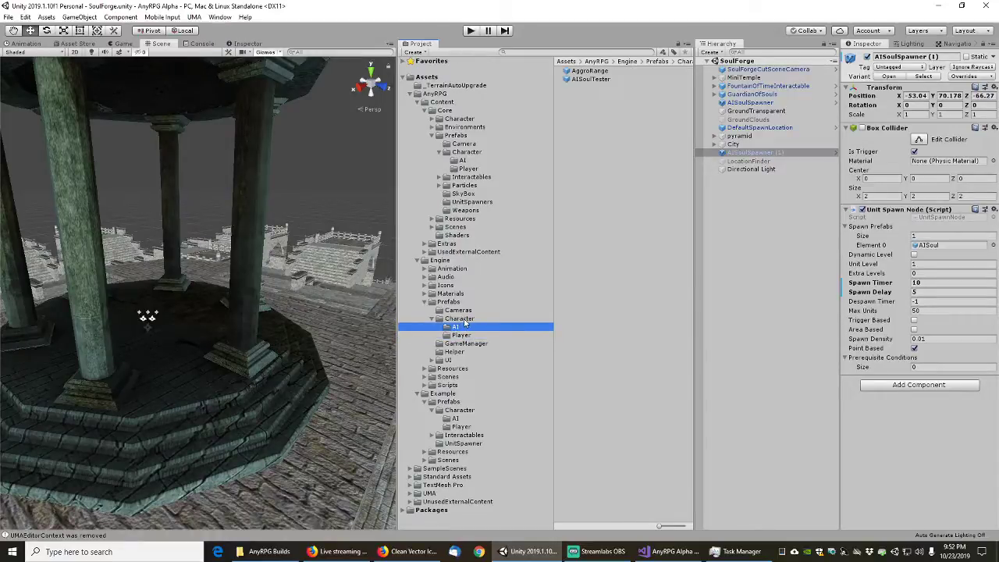
left_click(591, 79)
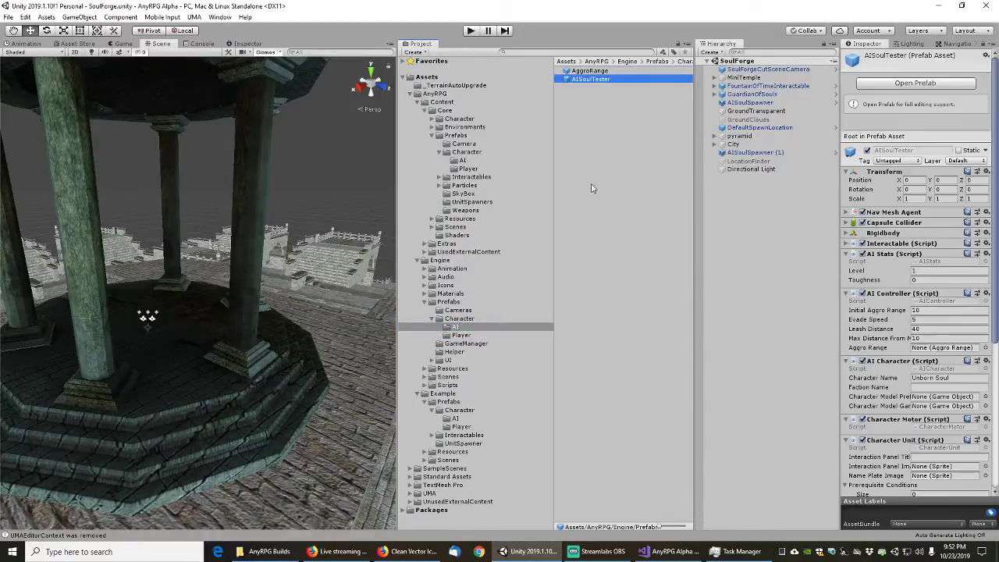
key("Delete")
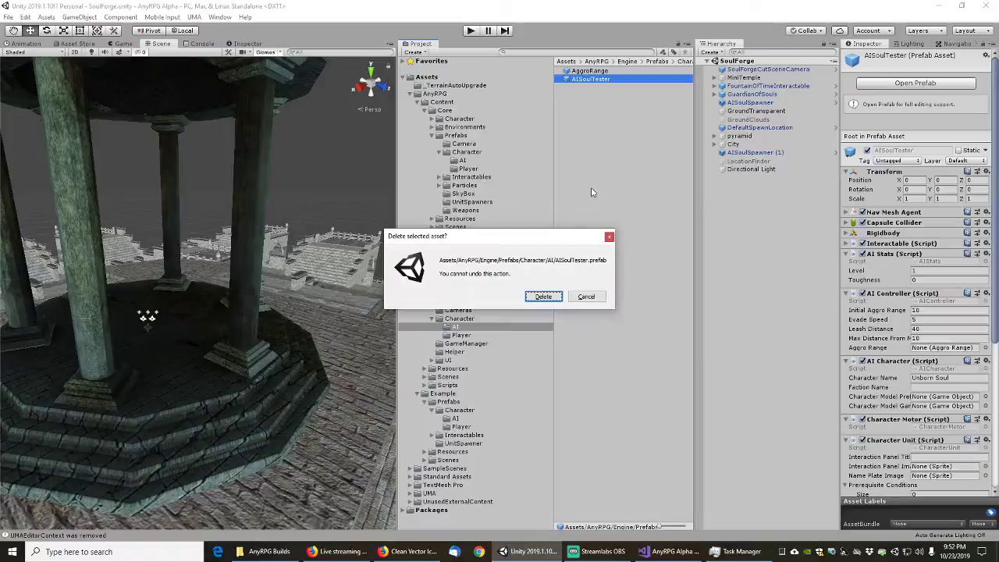
left_click(543, 296)
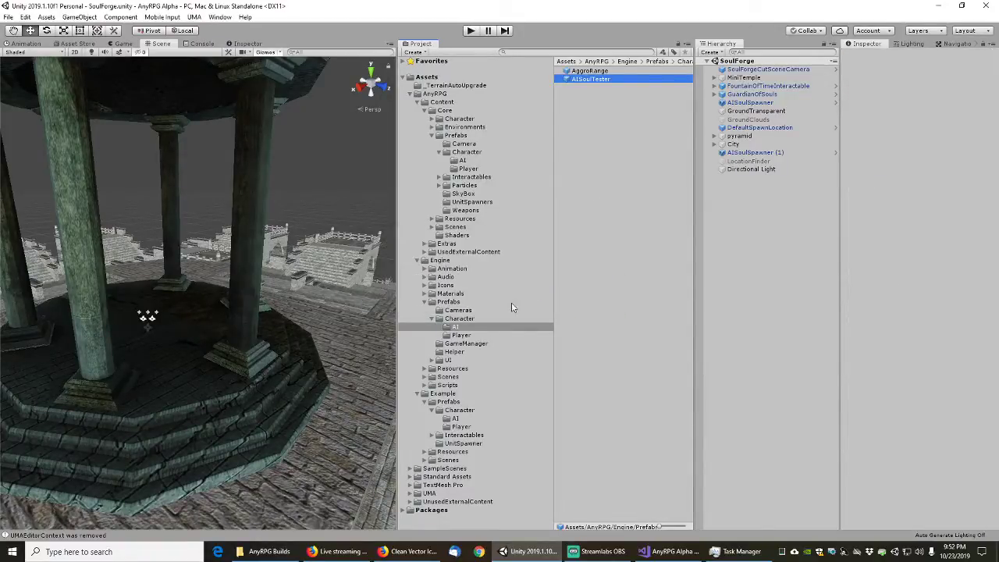
- Review the remaining prefabs in the Engine Character AI and Player folders and collapse the Character folder
left_click(459, 320)
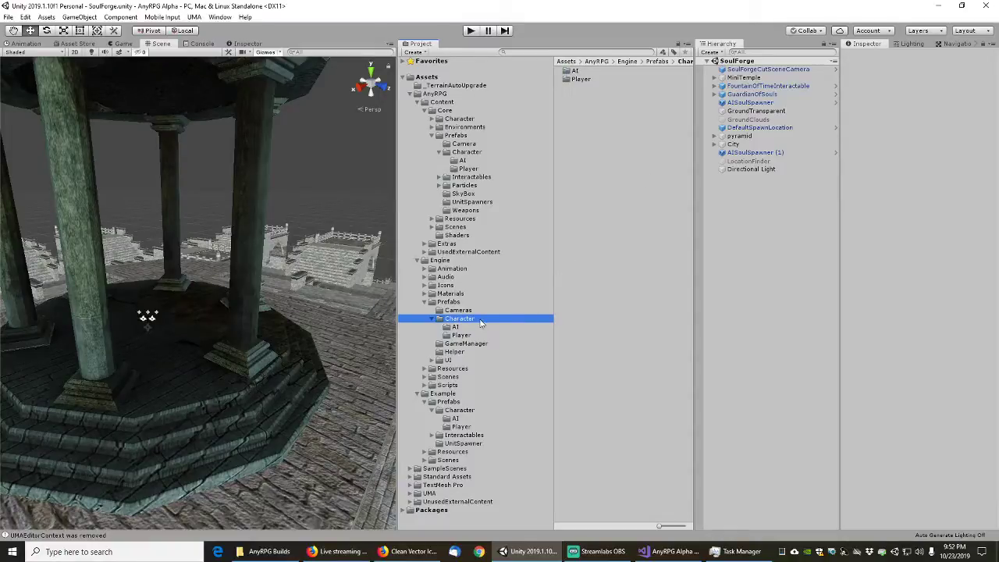
left_click(460, 336)
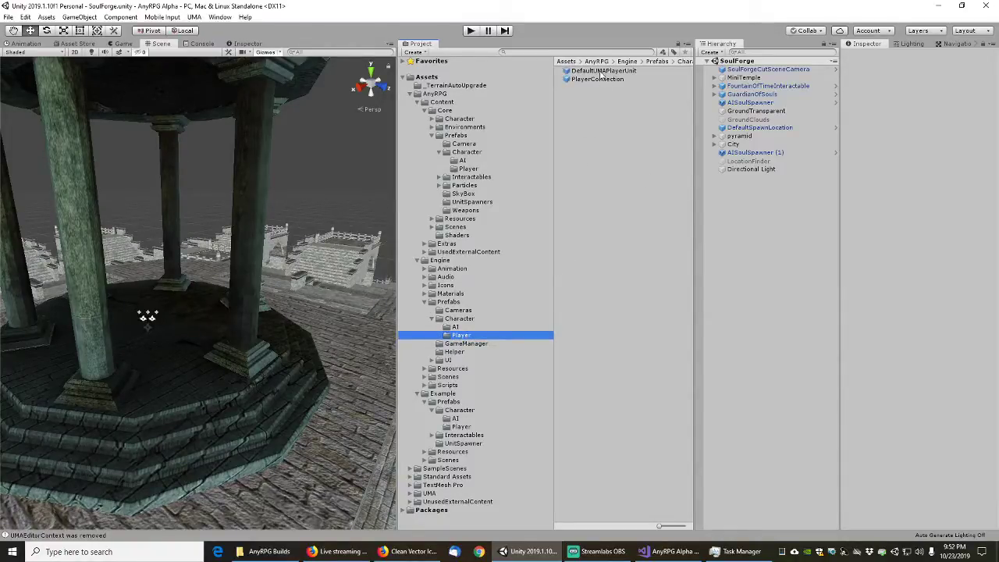
left_click(456, 326)
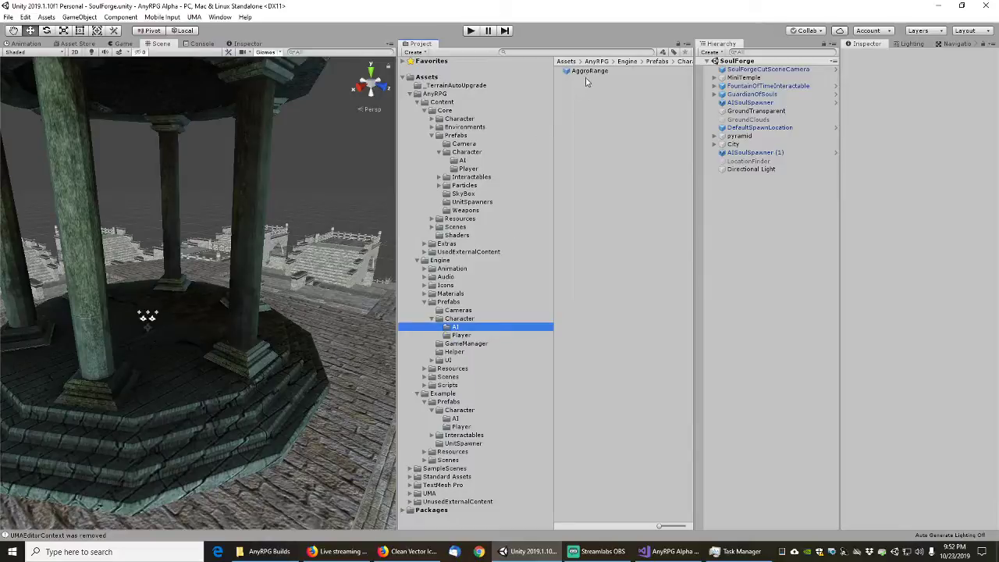
left_click(463, 335)
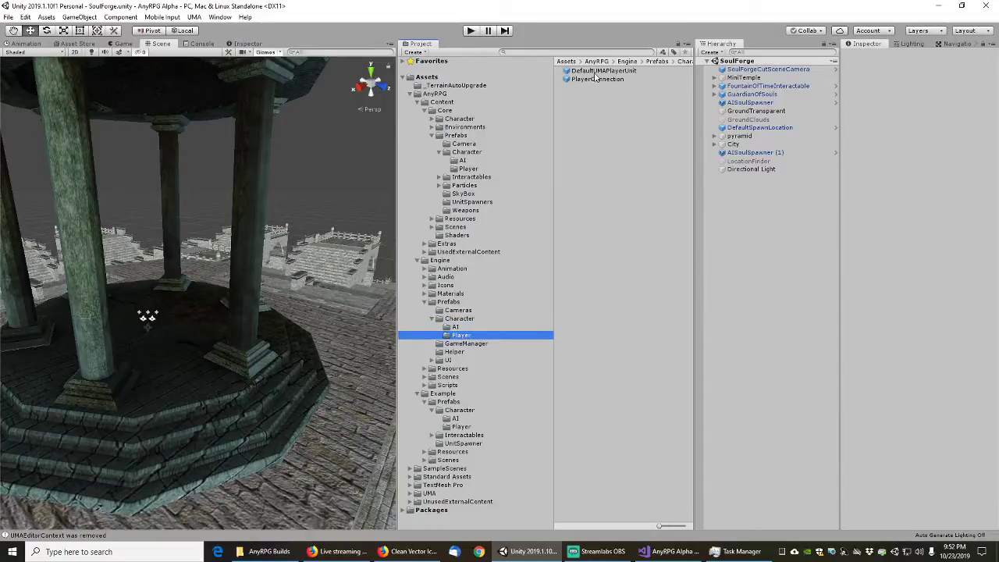
left_click(432, 320)
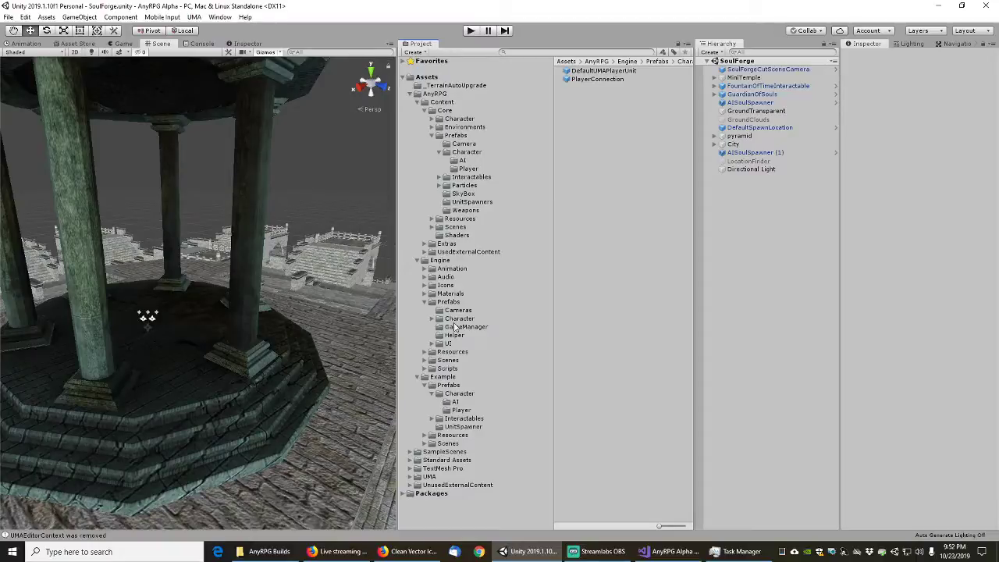
- Check the Main Camera 1 prefab in Engine/Prefabs/Cameras, search the project for loadgame, and open the LoadGameManager scene
left_click(458, 311)
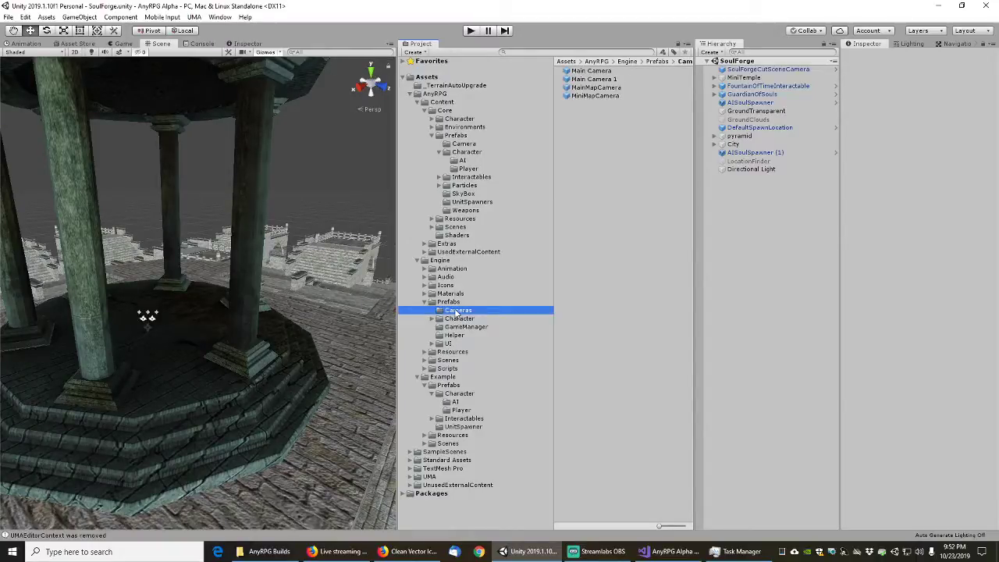
left_click(595, 80)
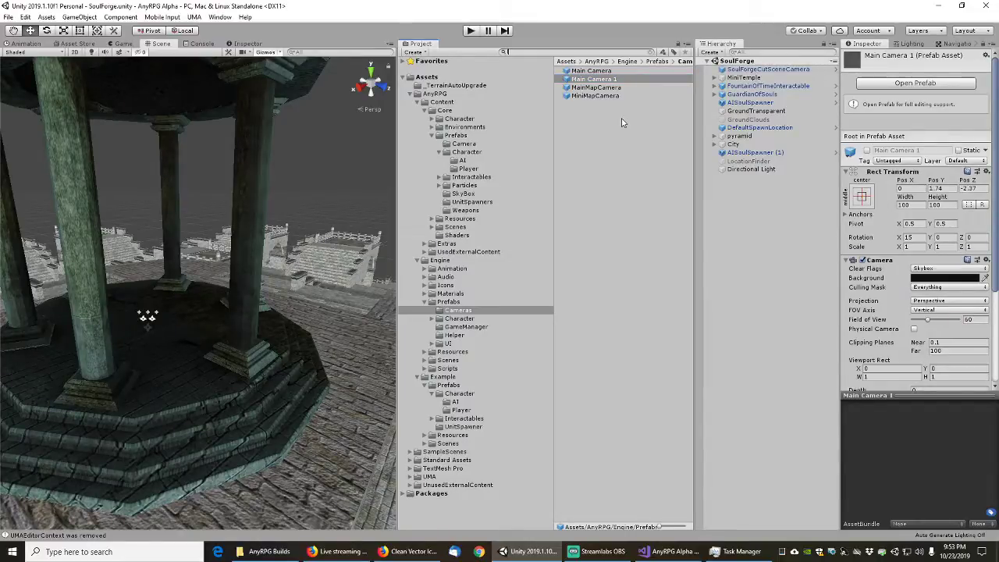
type("game")
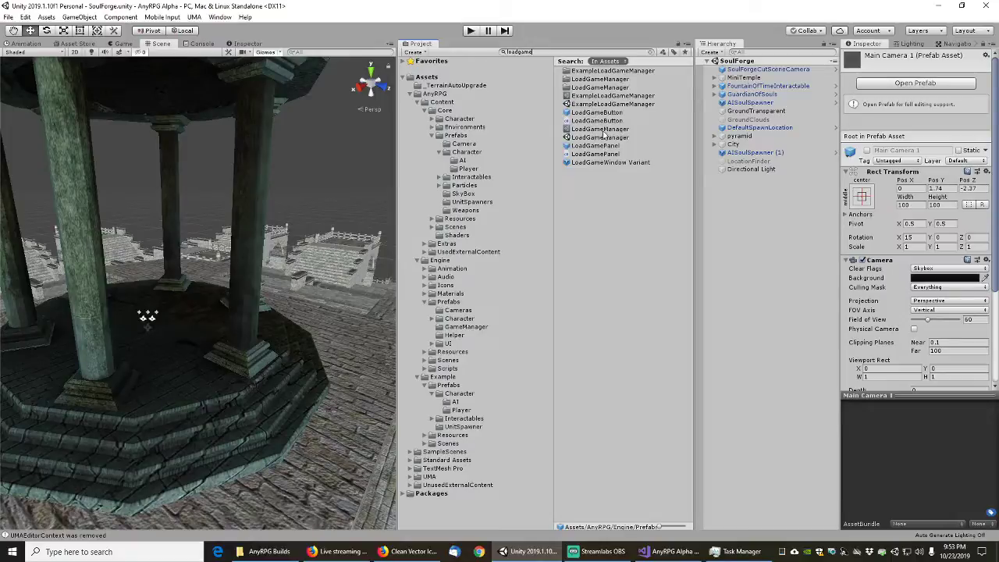
double_click(597, 137)
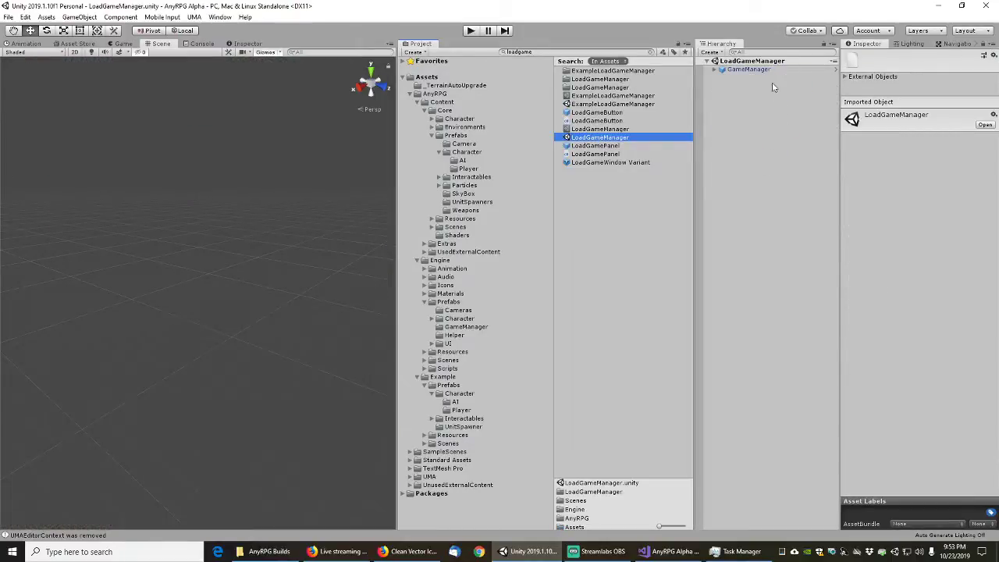
- Expand GameManager and its CameraManager, and locate the source prefab of the Main Camera object
left_click(750, 69)
left_click(721, 70)
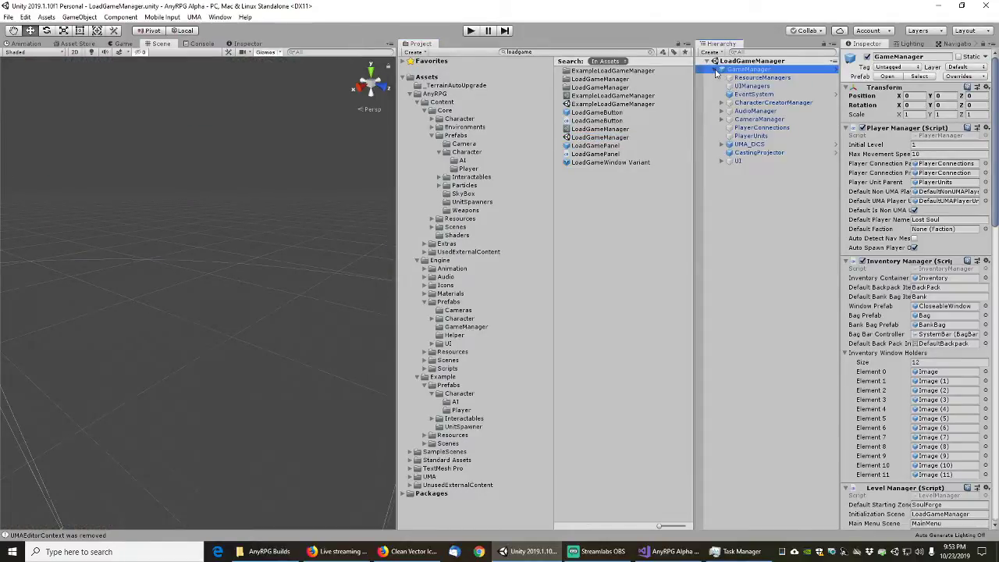
left_click(722, 119)
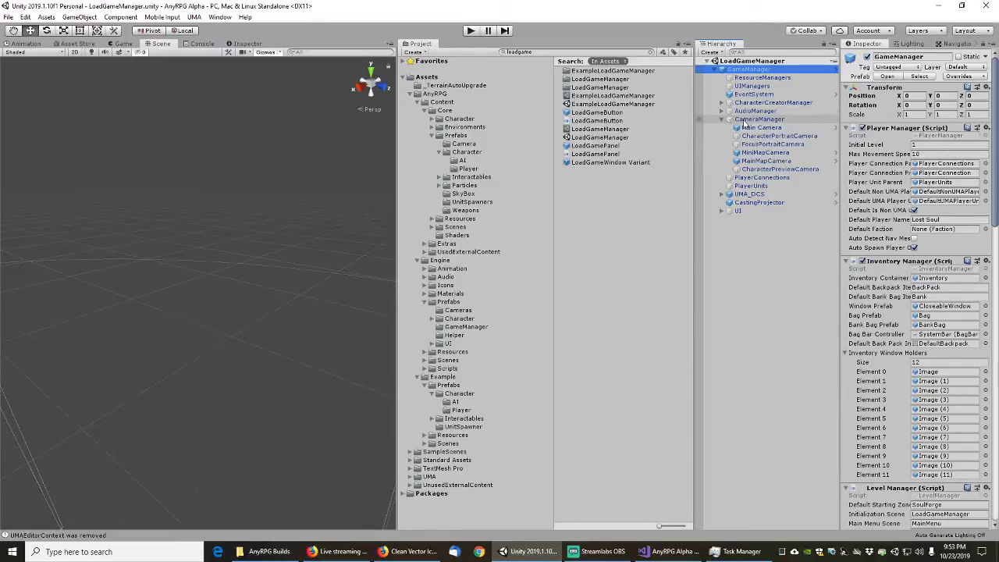
left_click(758, 119)
left_click(790, 127)
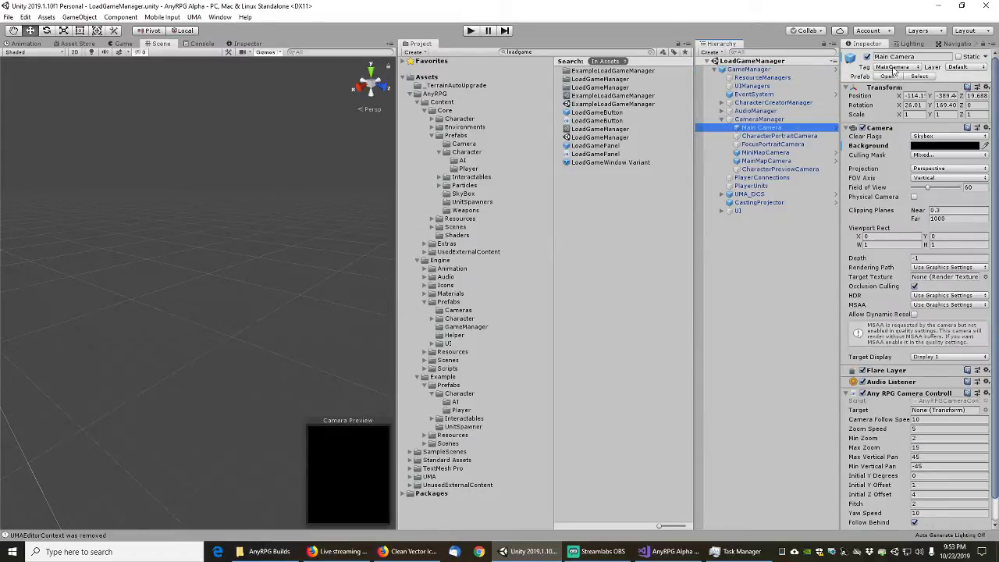
left_click(918, 75)
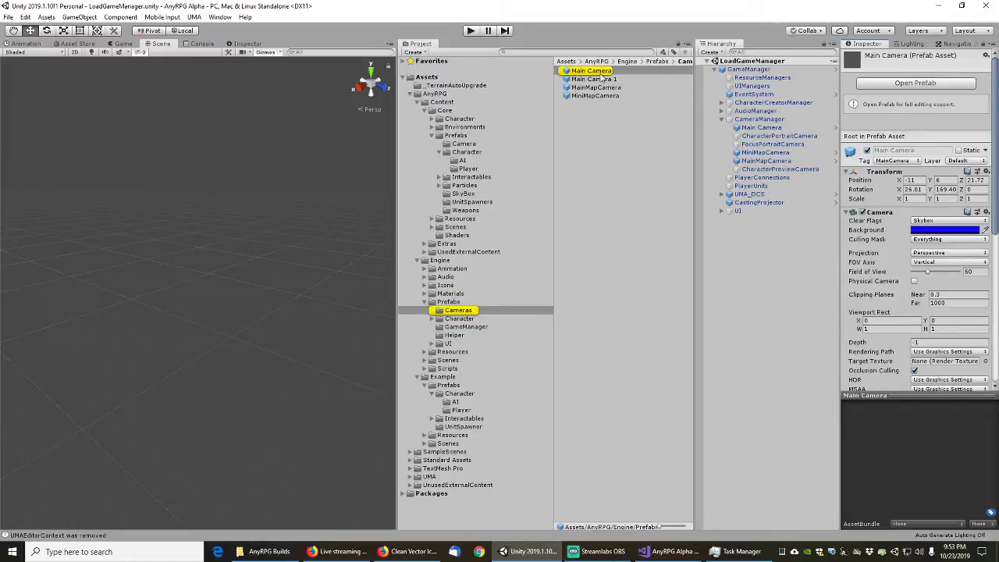
- Locate the source prefabs of MiniMapCamera and MainMapCamera, and inspect the FocusPortraitCamera and CharacterPortraitCamera objects
left_click(767, 154)
left_click(924, 76)
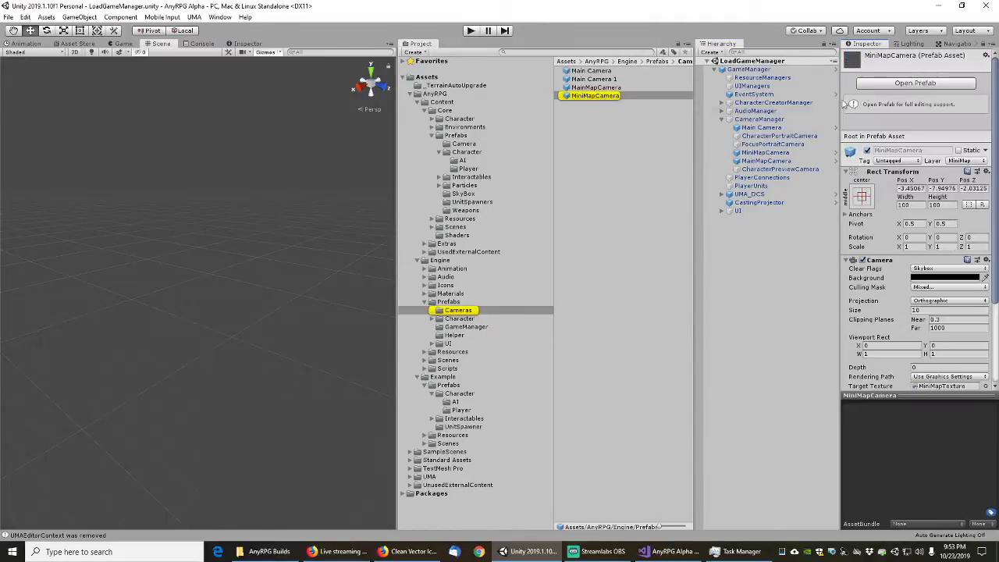
left_click(768, 161)
left_click(921, 79)
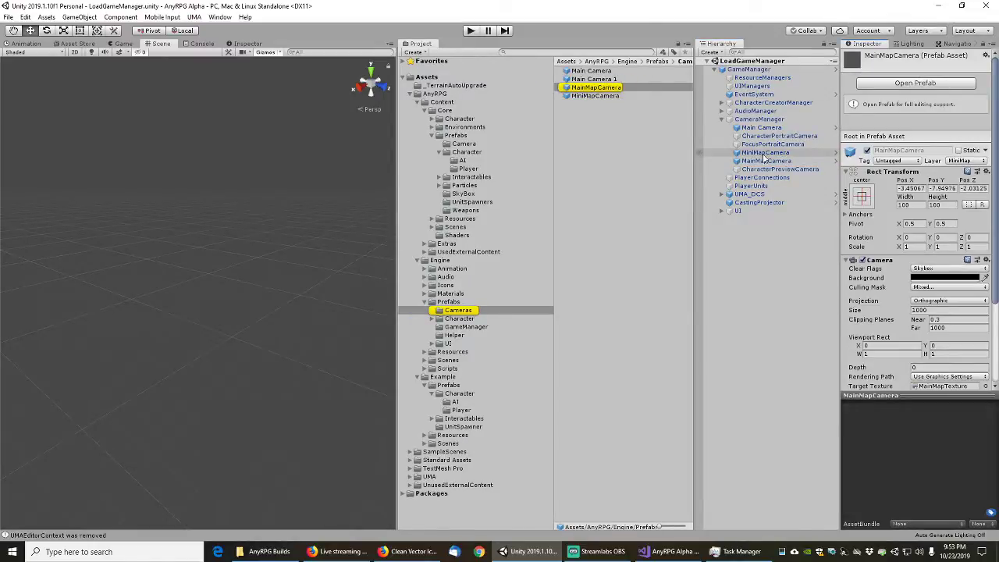
left_click(765, 143)
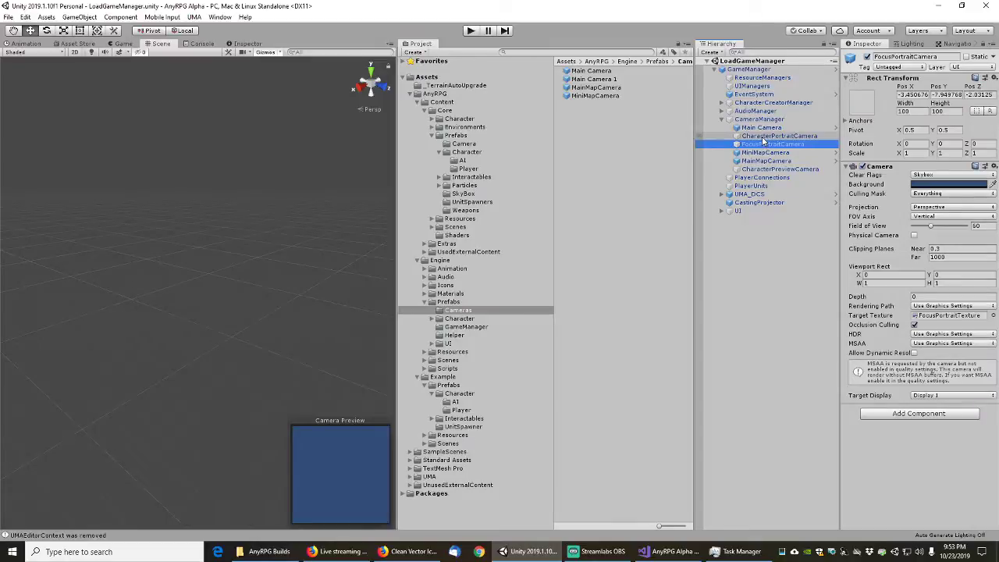
left_click(772, 136)
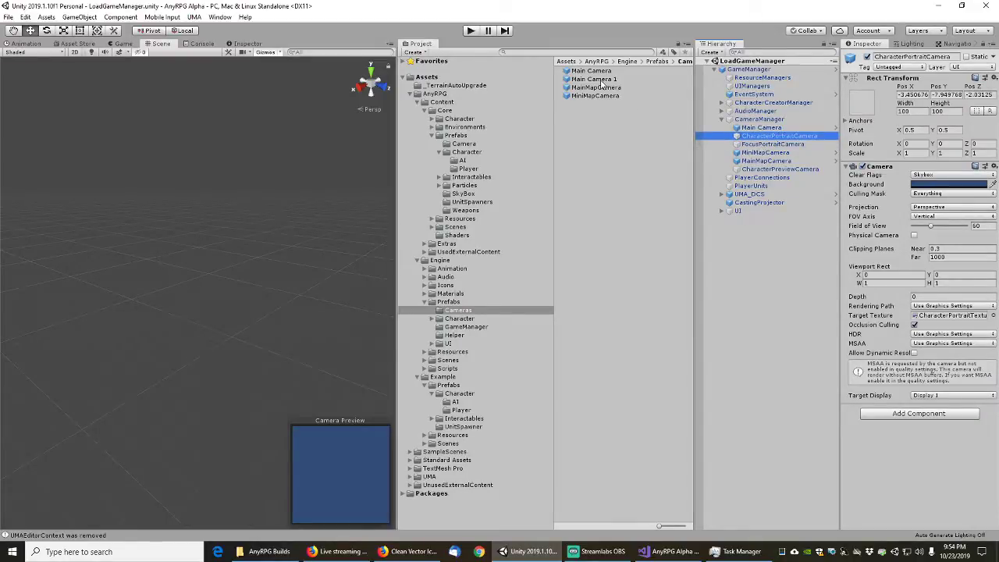
- Compare the Main Camera 1 prefab's camera settings with the portrait and preview cameras and the Main Camera prefab
left_click(769, 146)
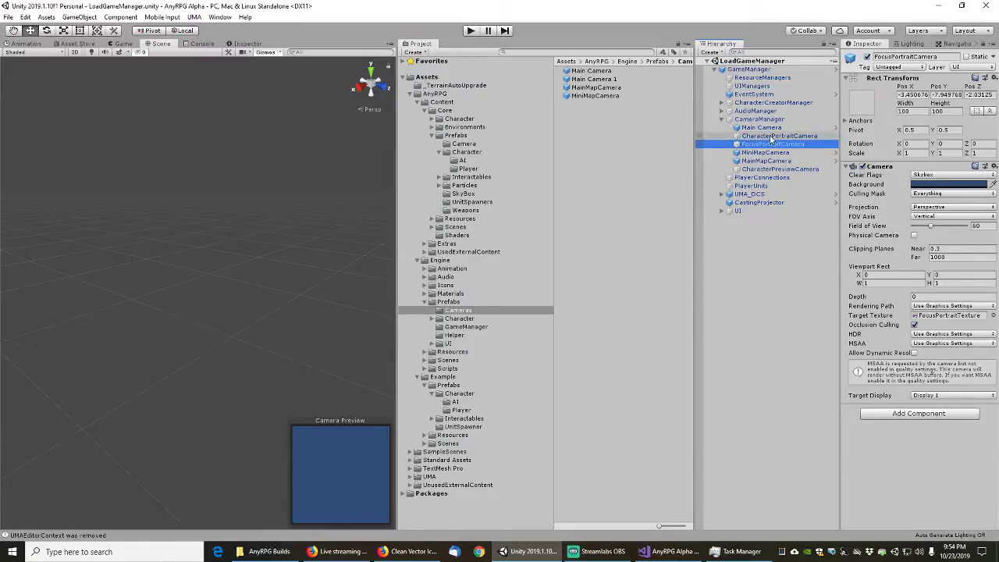
left_click(771, 137)
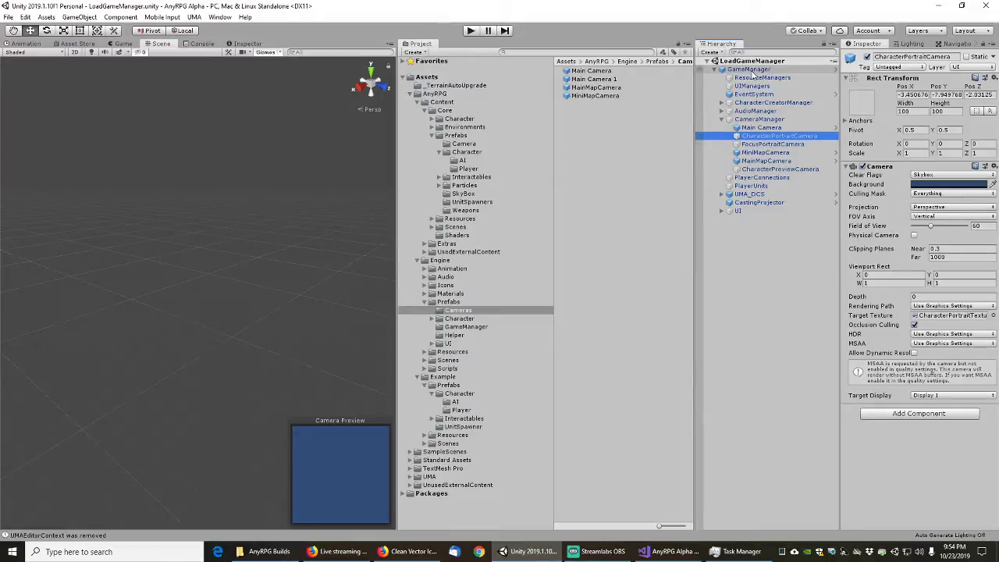
left_click(595, 80)
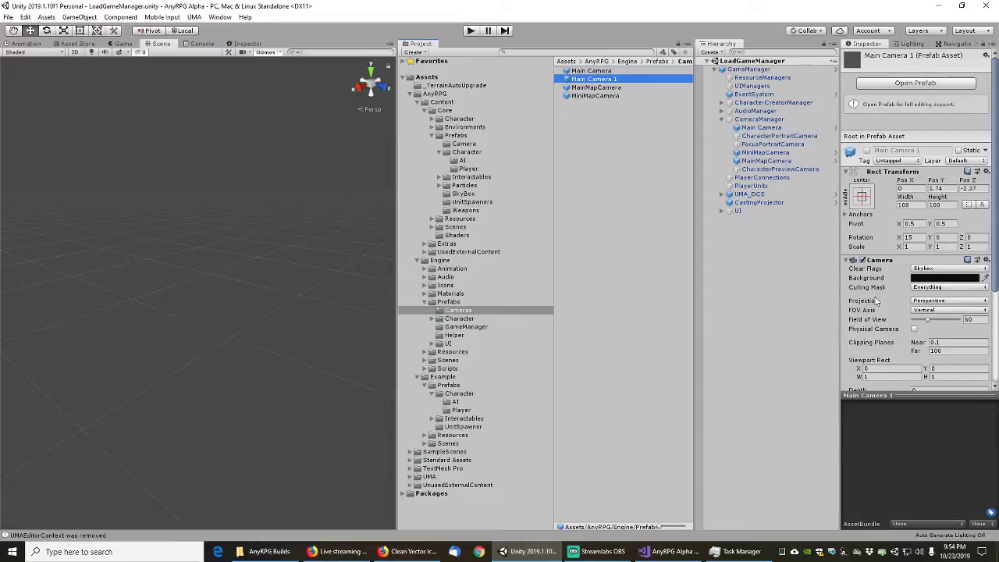
scroll(878, 297, "down", 3)
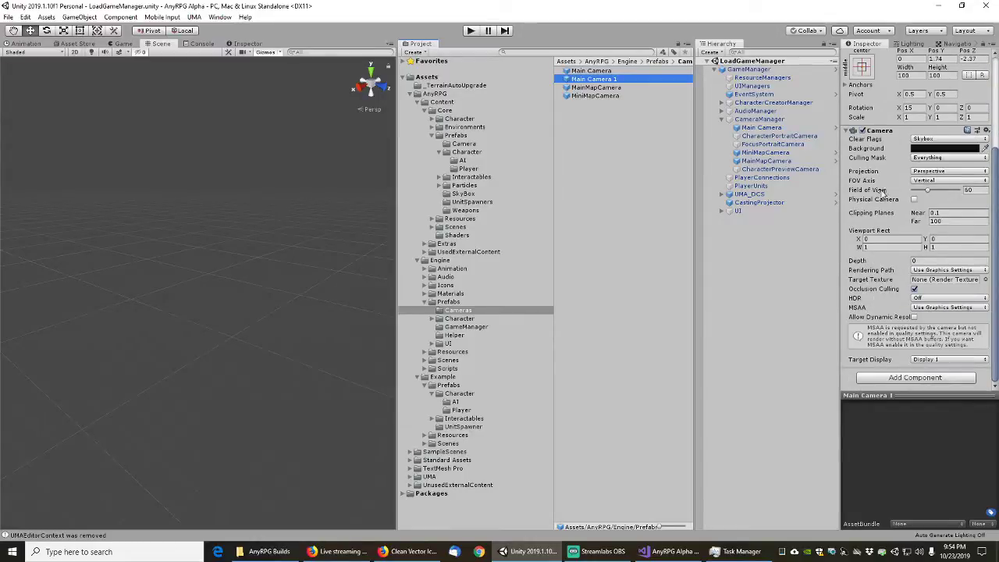
left_click(779, 168)
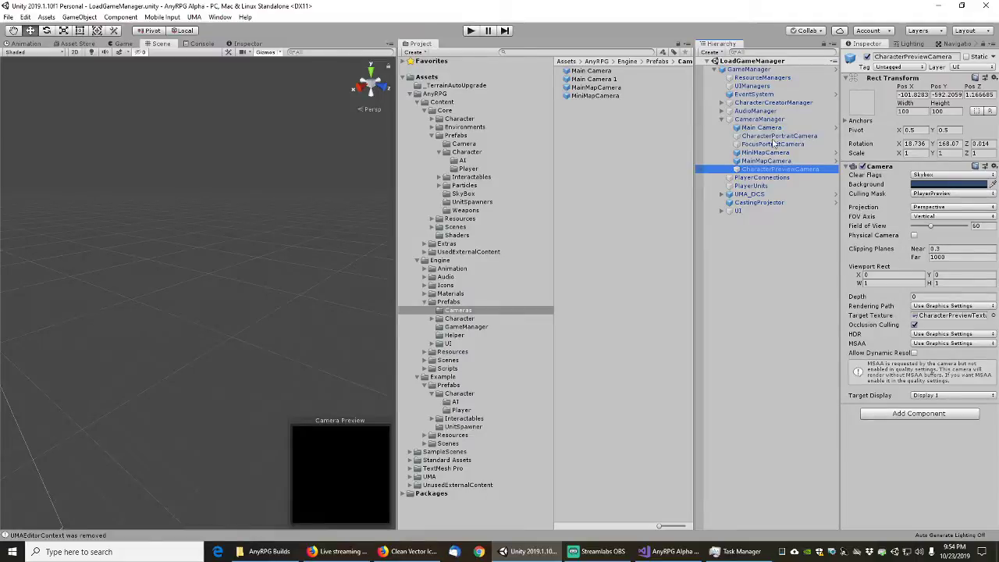
left_click(602, 80)
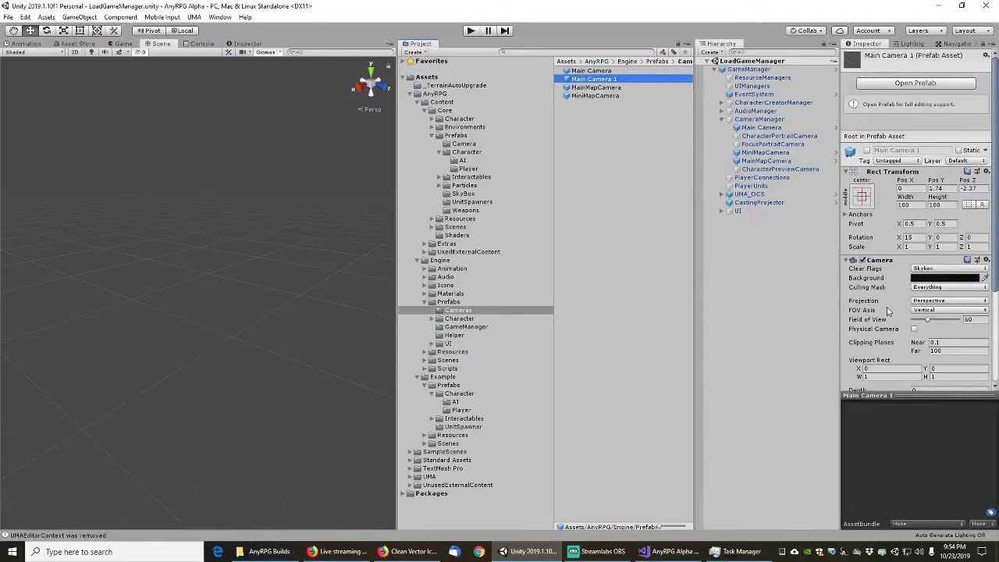
scroll(887, 310, "down", 3)
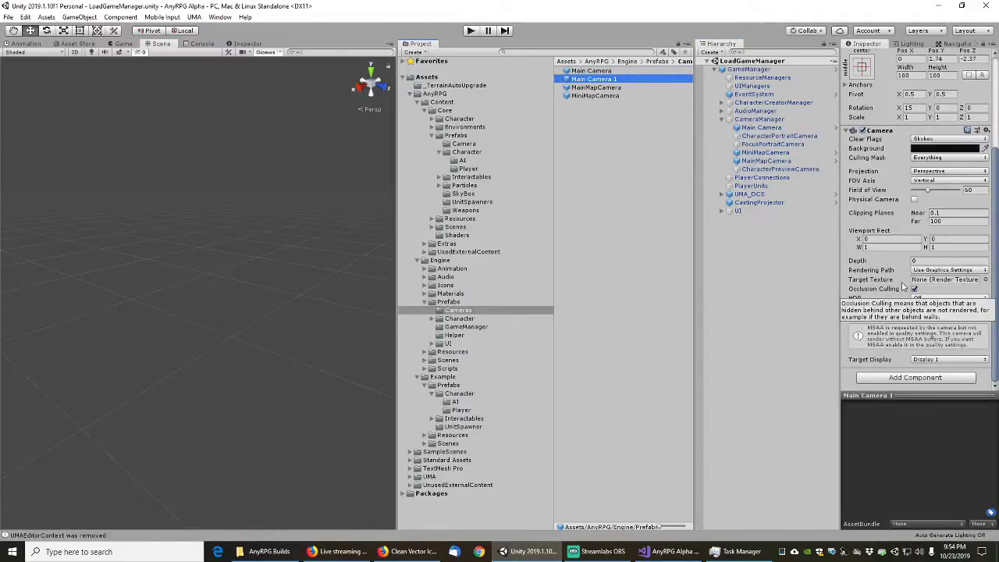
key("Up")
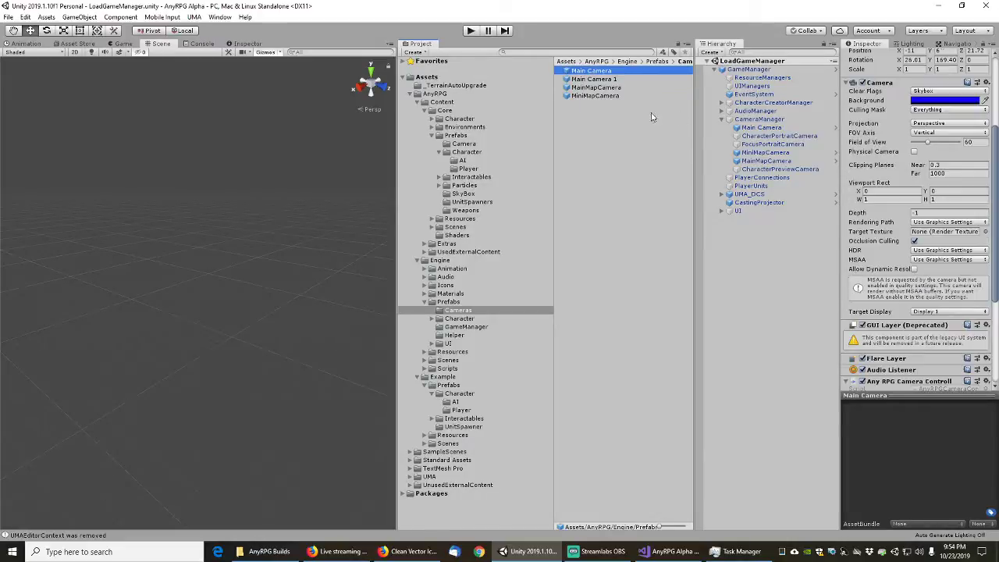
scroll(895, 316, "down", 5)
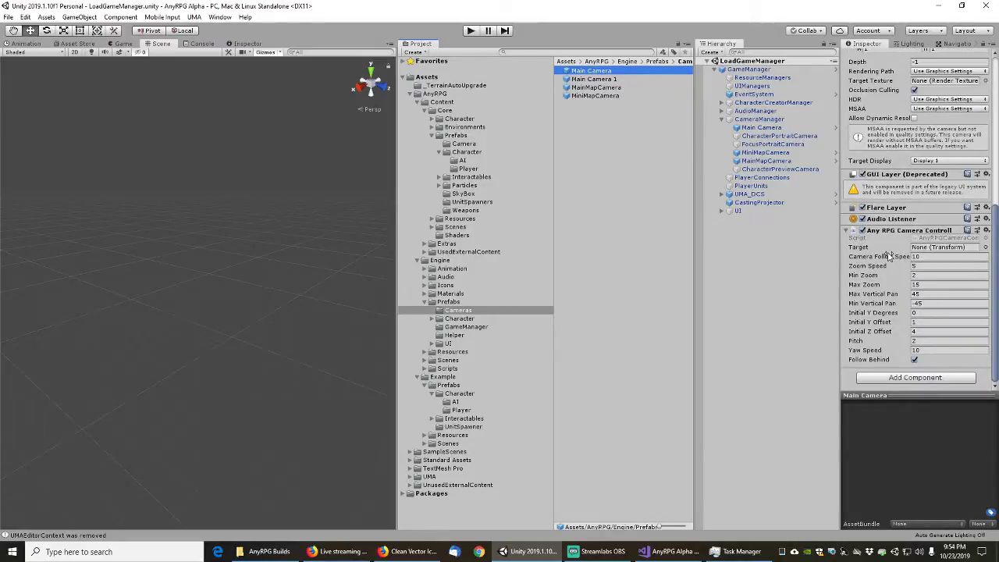
scroll(889, 257, "up", 3)
scroll(889, 256, "up", 3)
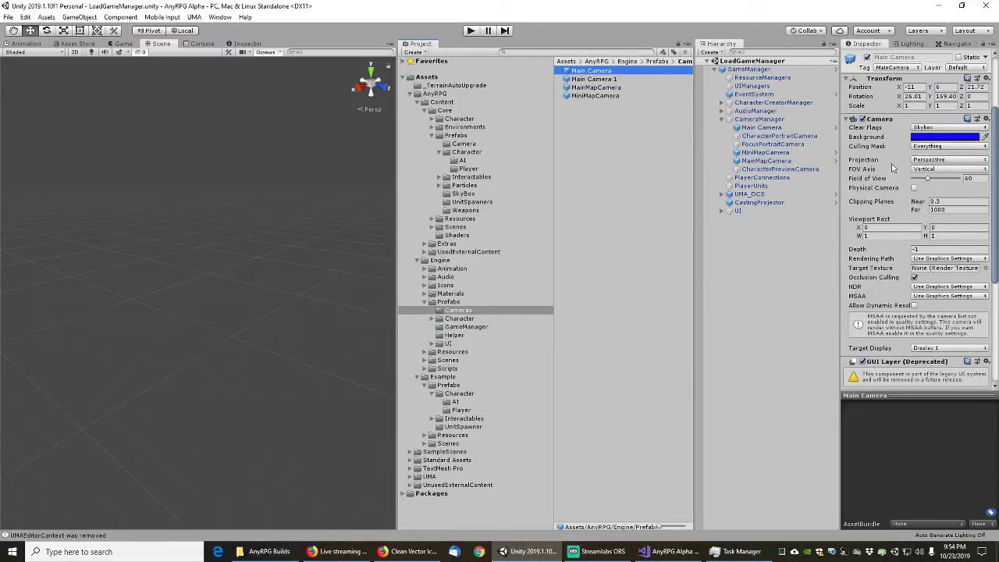
- Delete the Main Camera 1 prefab from the Engine Cameras folder
left_click(601, 80)
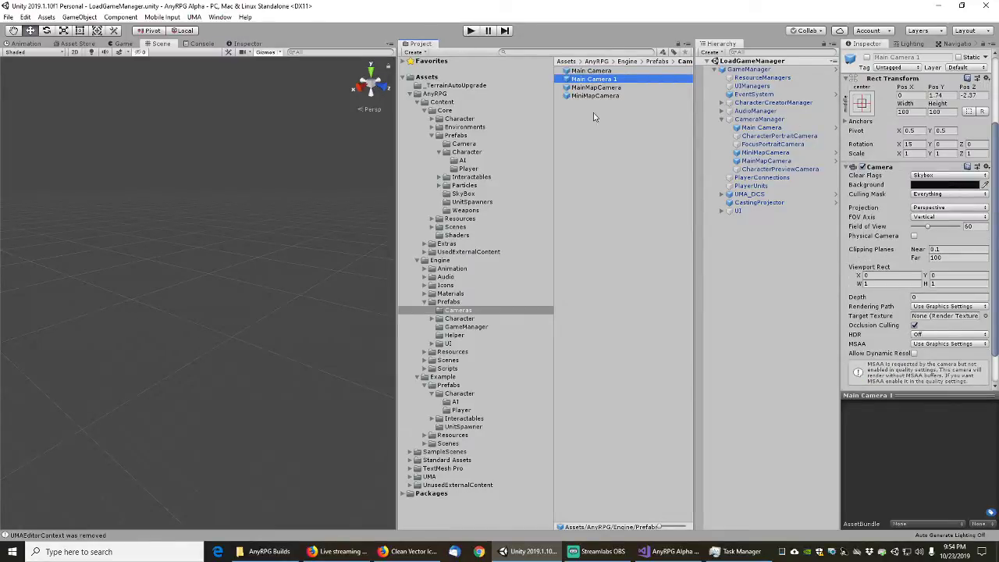
key("Delete")
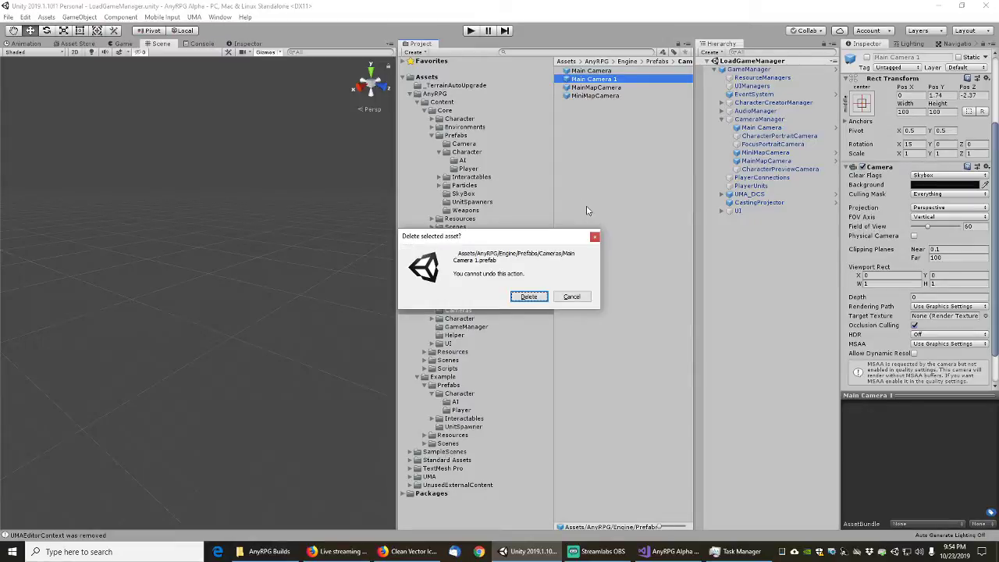
left_click(529, 298)
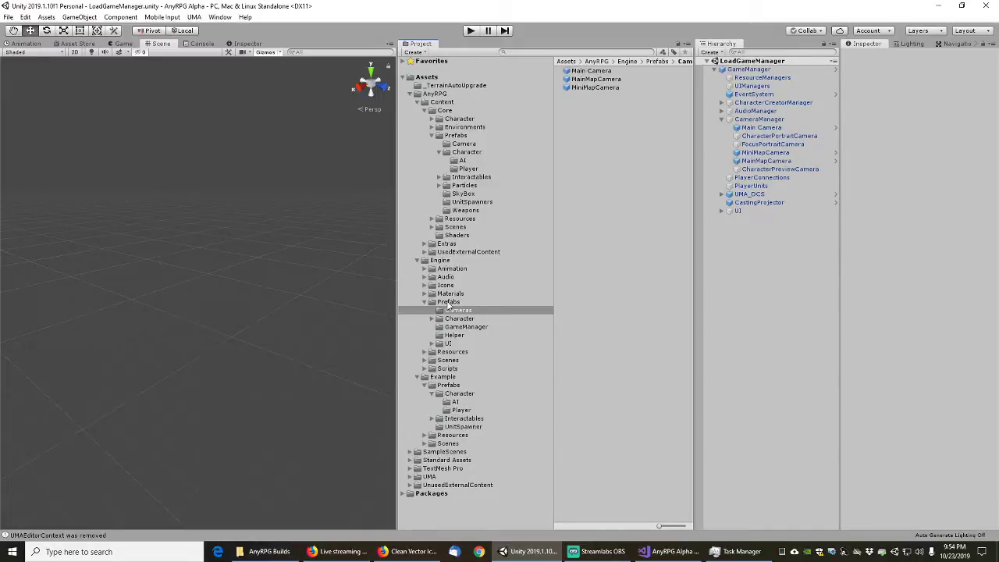
left_click(589, 71)
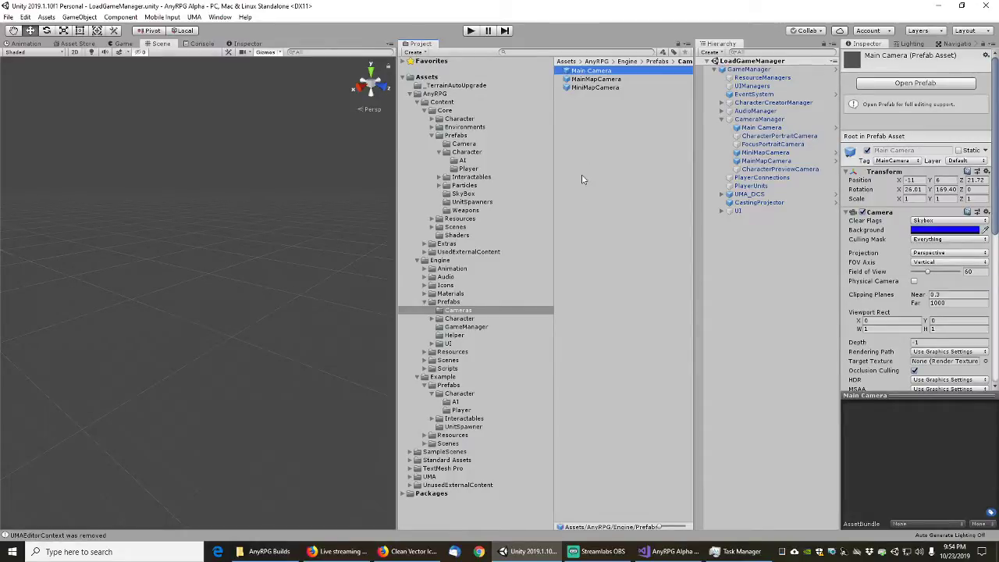
key("F2")
key("Return")
- Move the FocusUnitFrame Variant prefab from Engine/Prefabs into its UI subfolder
left_click(426, 302)
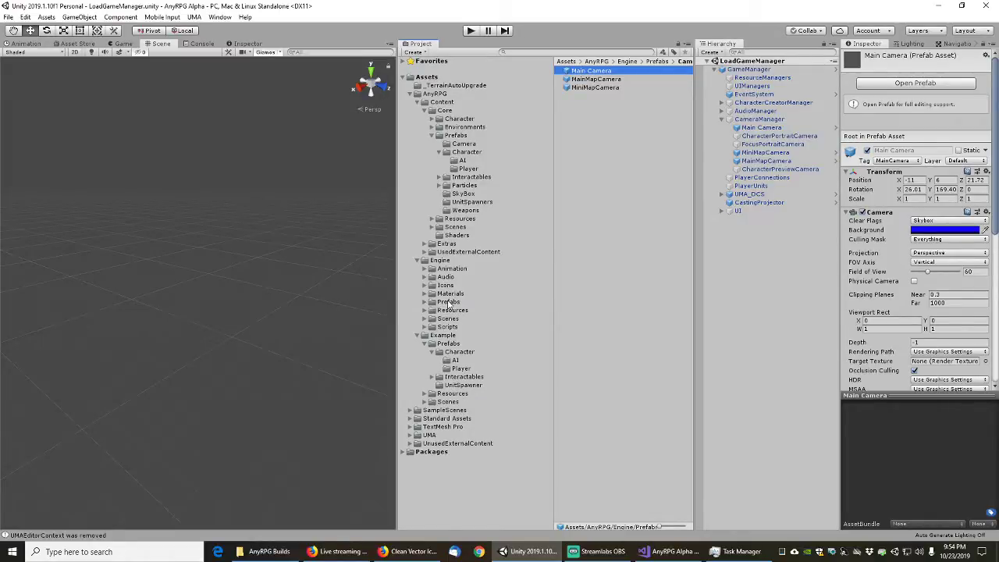
left_click(449, 303)
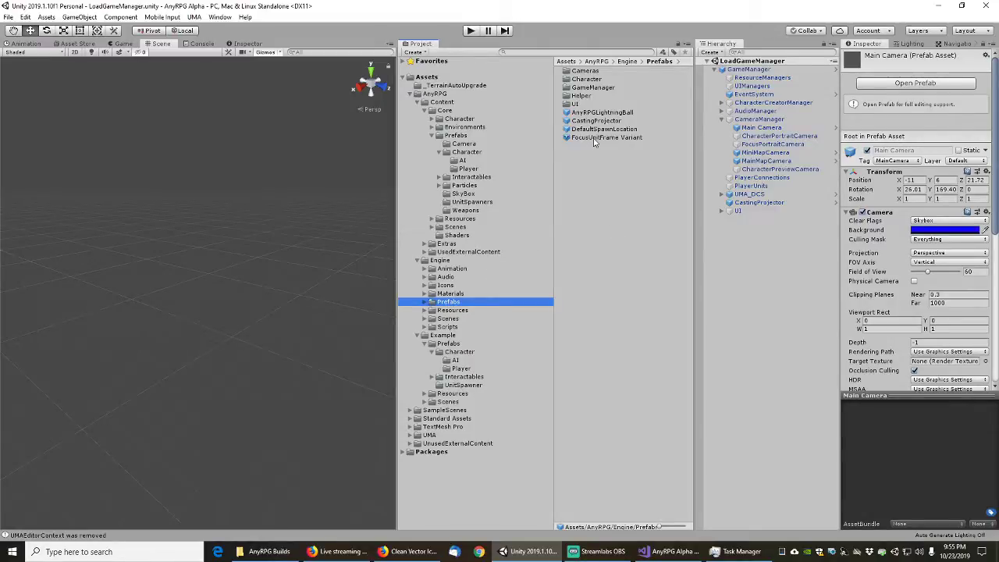
left_click(426, 302)
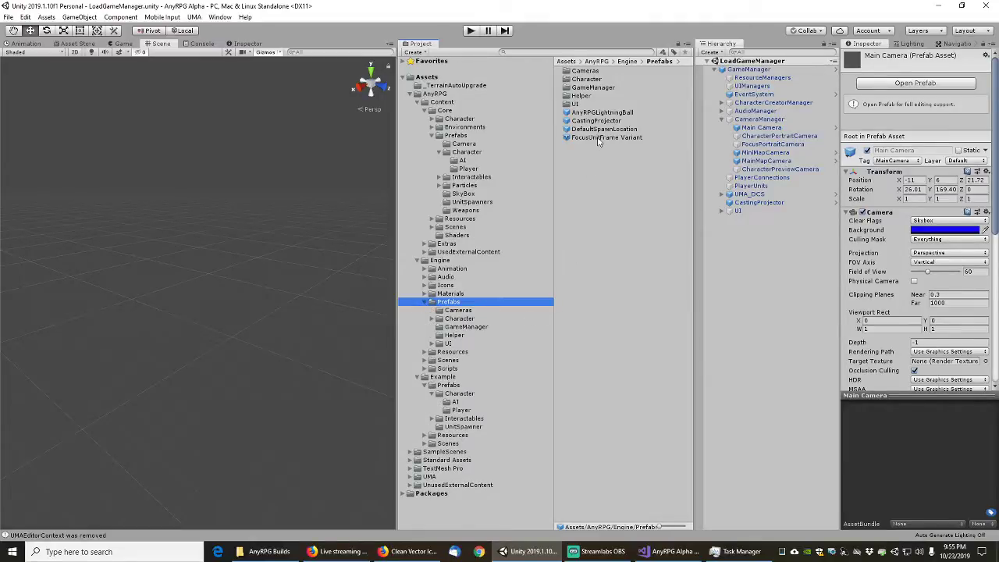
left_click_drag(598, 138, 486, 341)
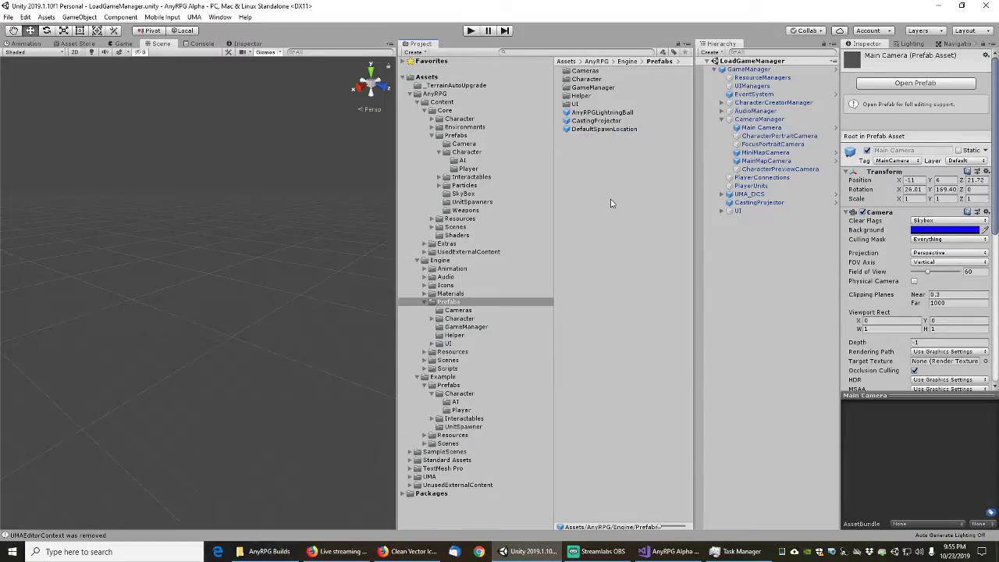
- Inspect the DefaultSpawnLocation prefab and the default spawn position of the ExampleCombatScene scene node in the Example resources
left_click(598, 129)
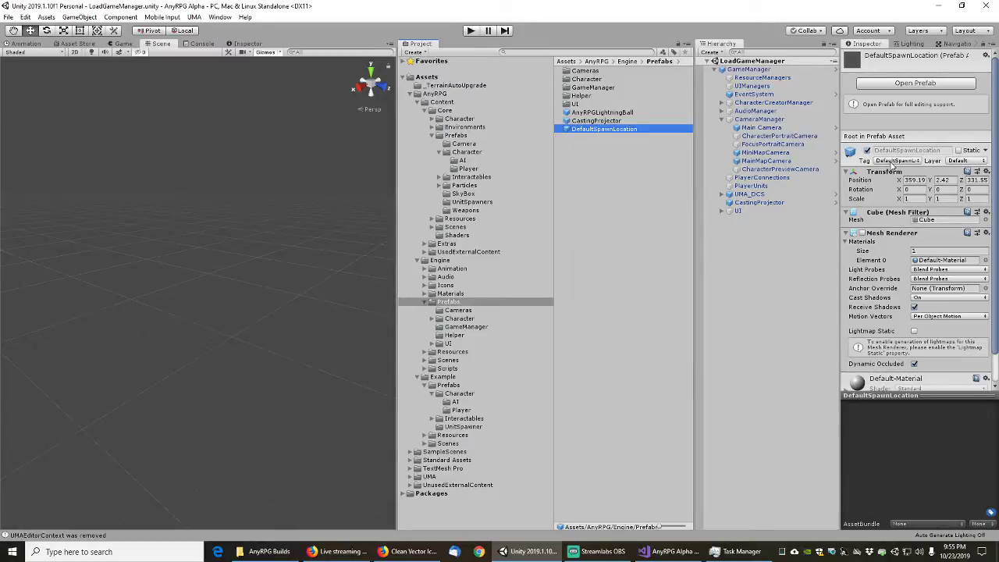
scroll(888, 320, "down", 2)
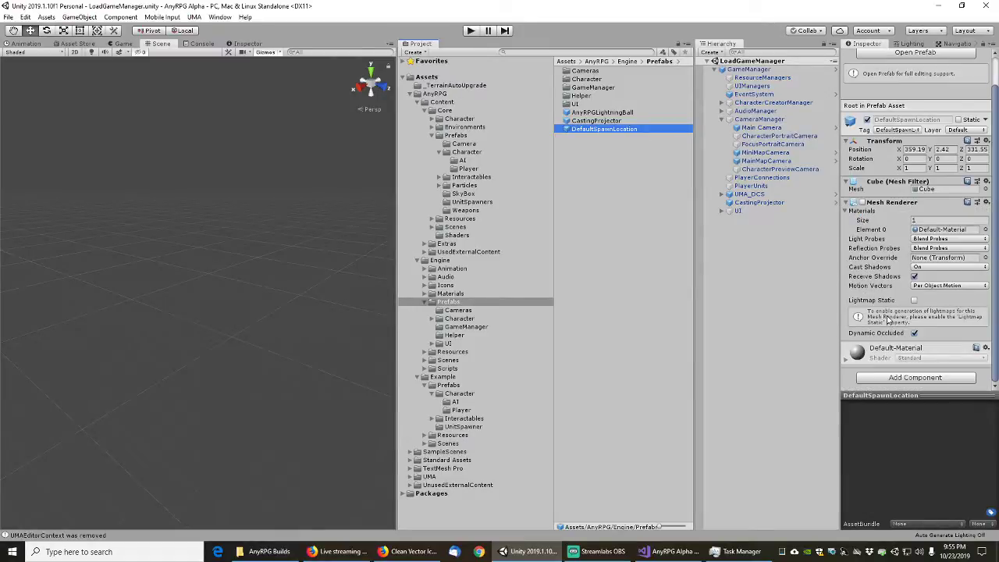
scroll(887, 320, "up", 2)
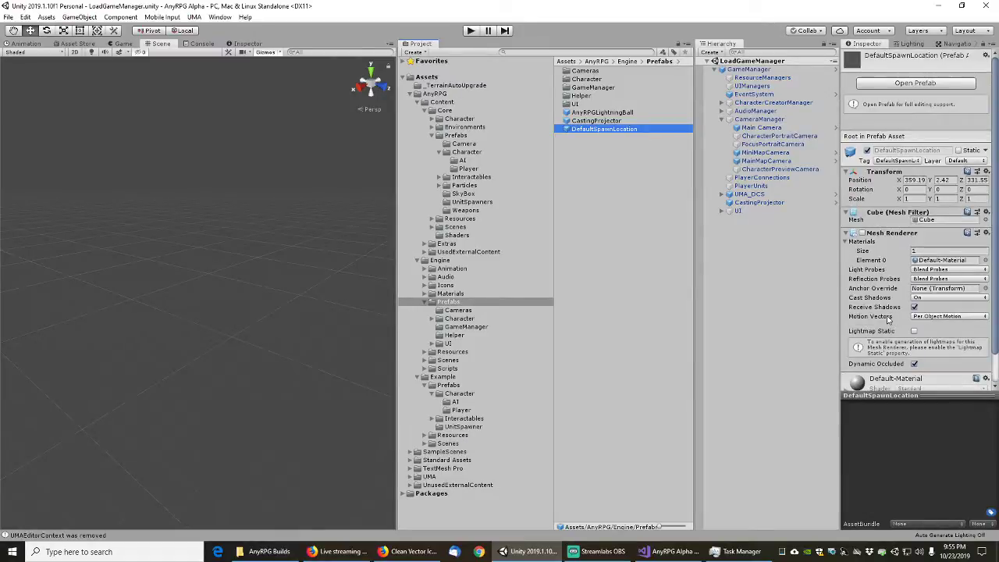
left_click(426, 436)
left_click(455, 445)
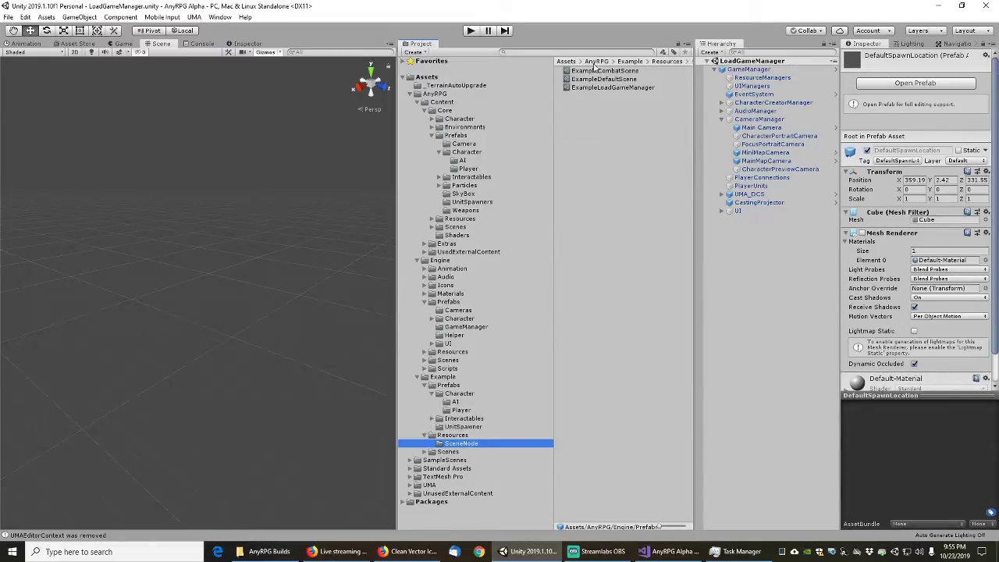
left_click(601, 71)
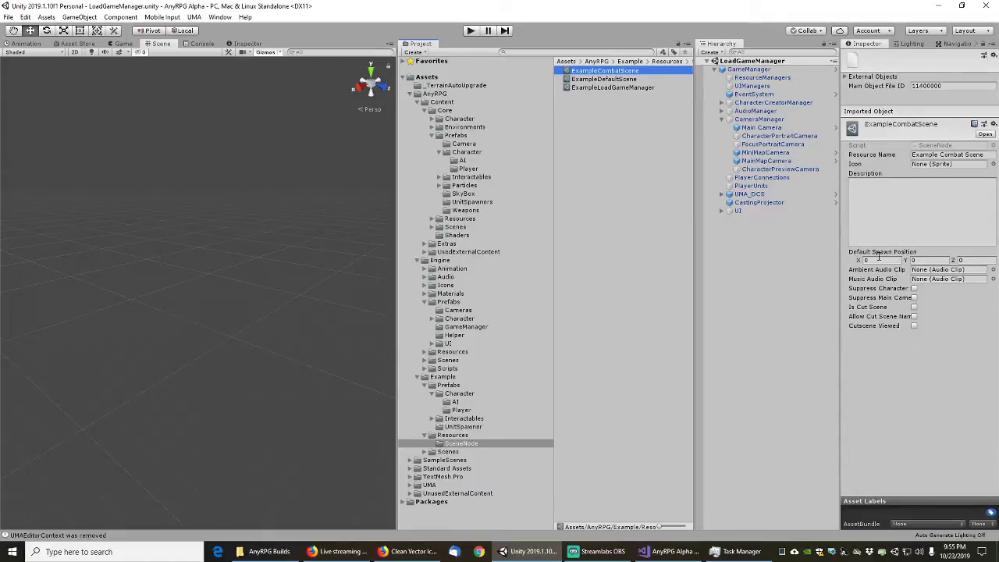
left_click(865, 260)
- Move the DefaultSpawnLocation prefab from Engine/Prefabs into the Helper subfolder and check that folder's contents
left_click(453, 302)
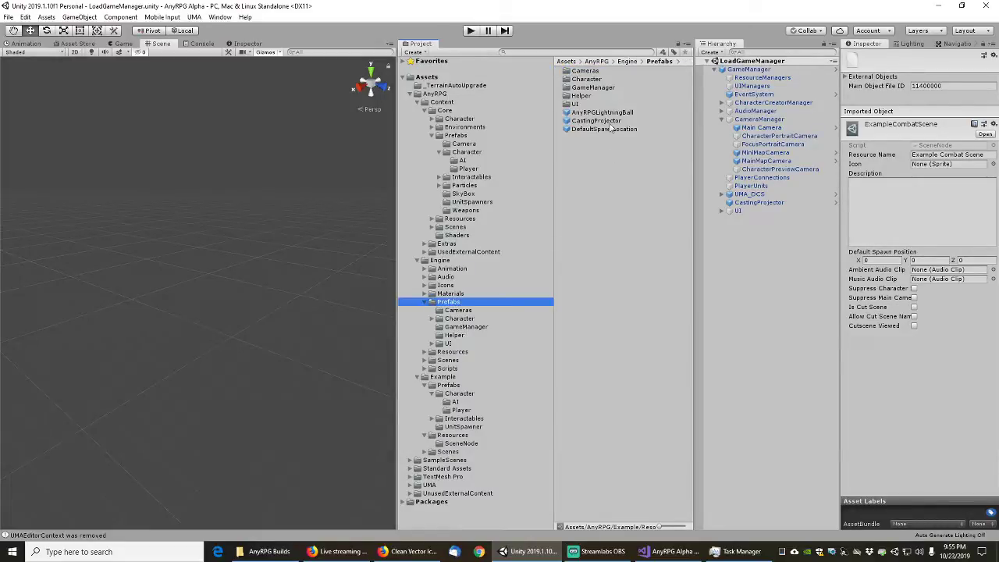
left_click(612, 128)
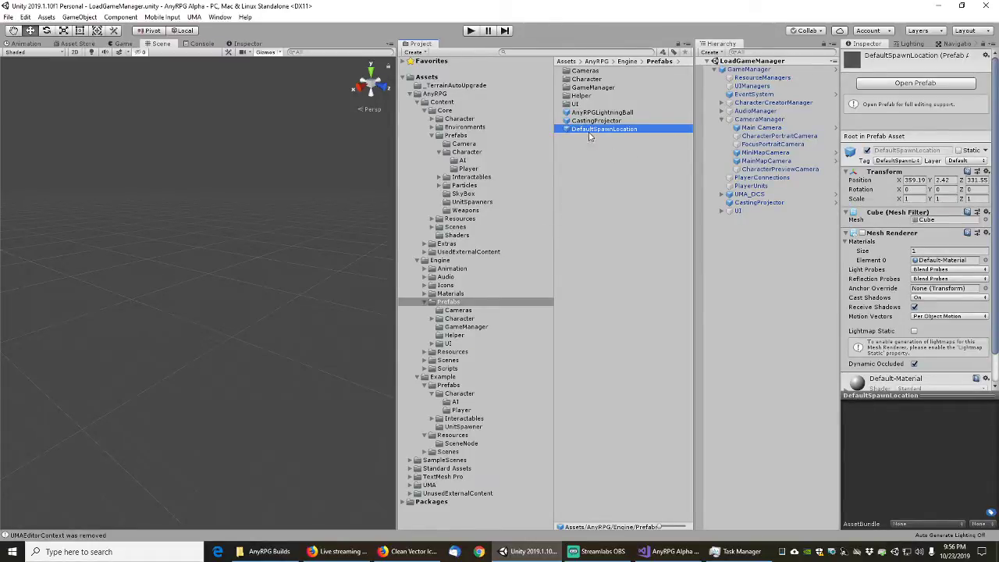
left_click_drag(594, 134, 458, 341)
left_click(455, 336)
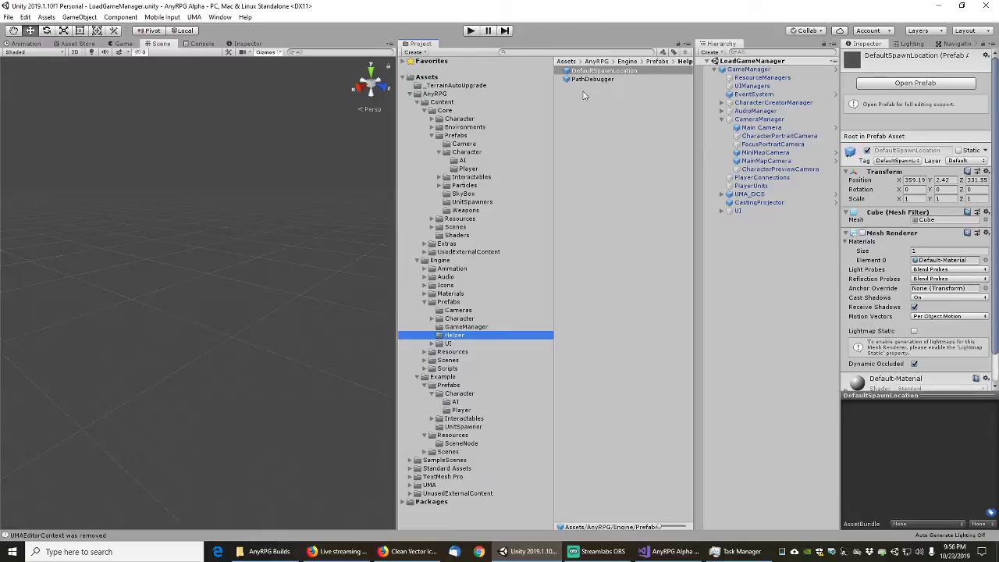
- Open the AnyRPGLightningBall prefab from Engine/Prefabs, examine its particle system and root object, and return to the scene
left_click(450, 302)
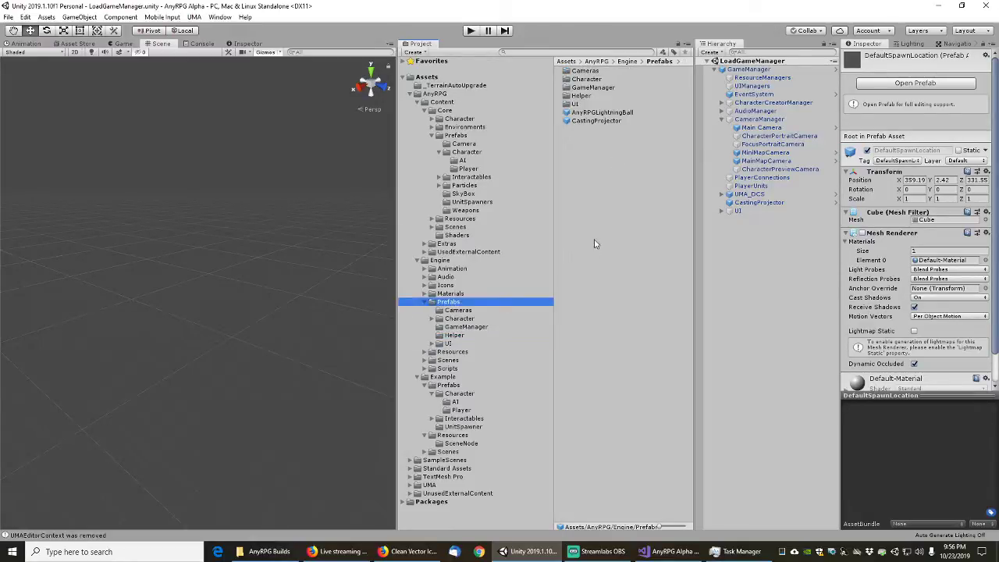
left_click(598, 113)
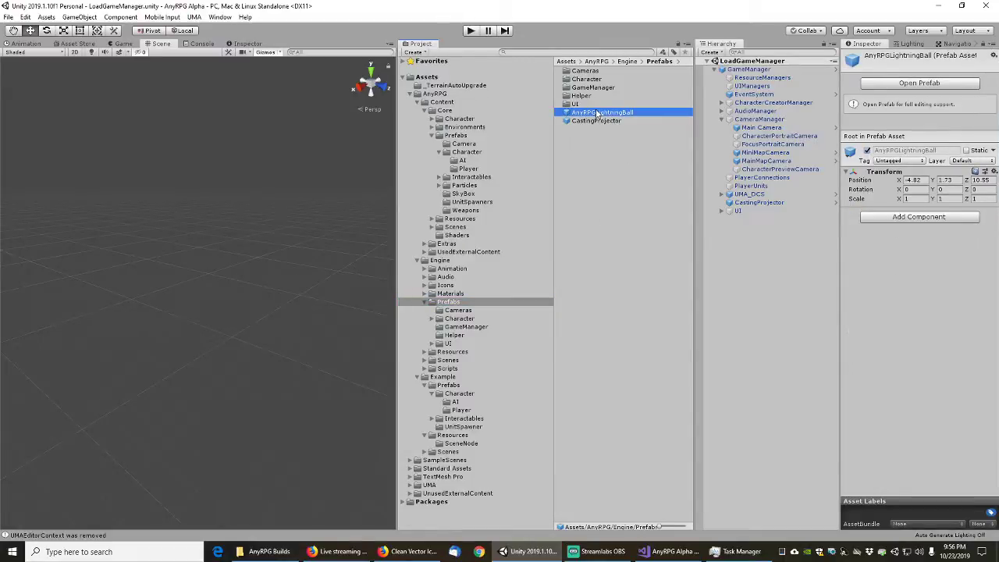
double_click(597, 113)
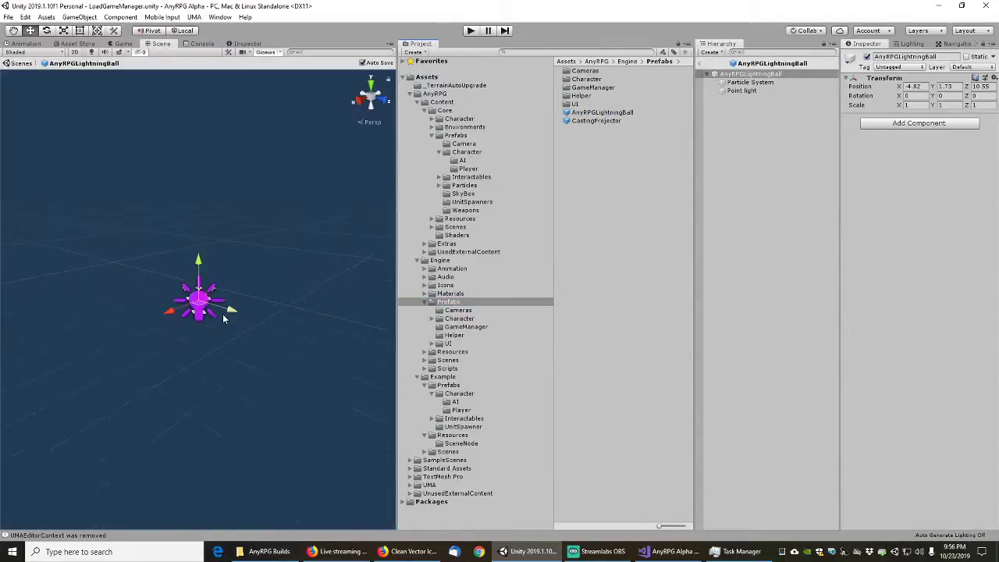
left_click_drag(292, 236, 219, 263, "alt")
scroll(259, 298, "down", 5)
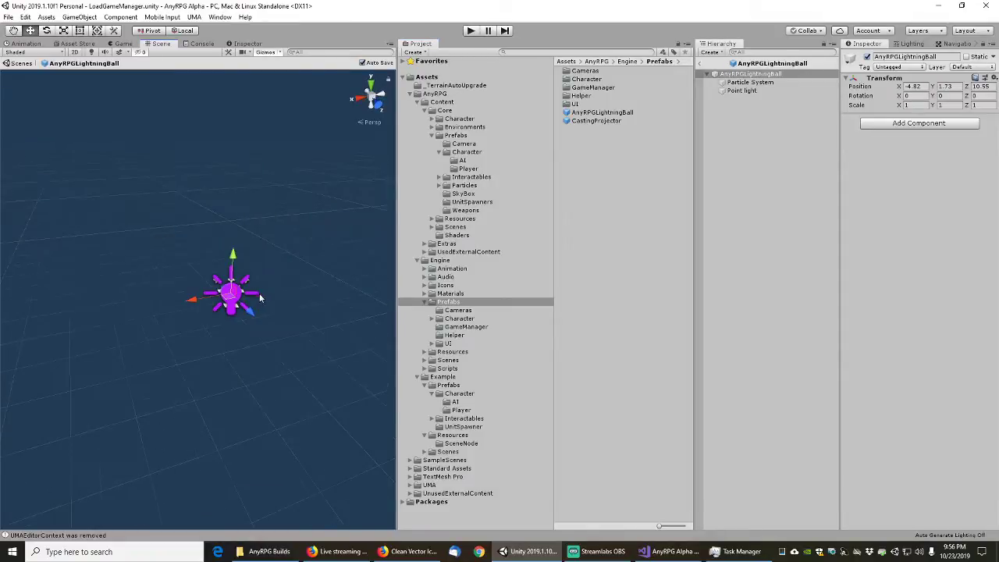
left_click(750, 82)
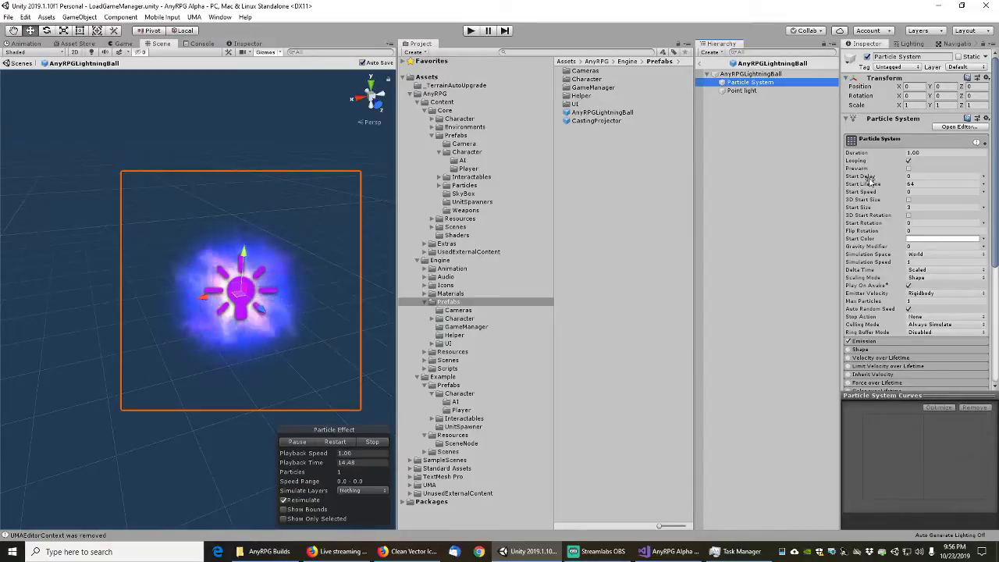
scroll(869, 189, "down", 5)
scroll(869, 189, "up", 5)
left_click(735, 74)
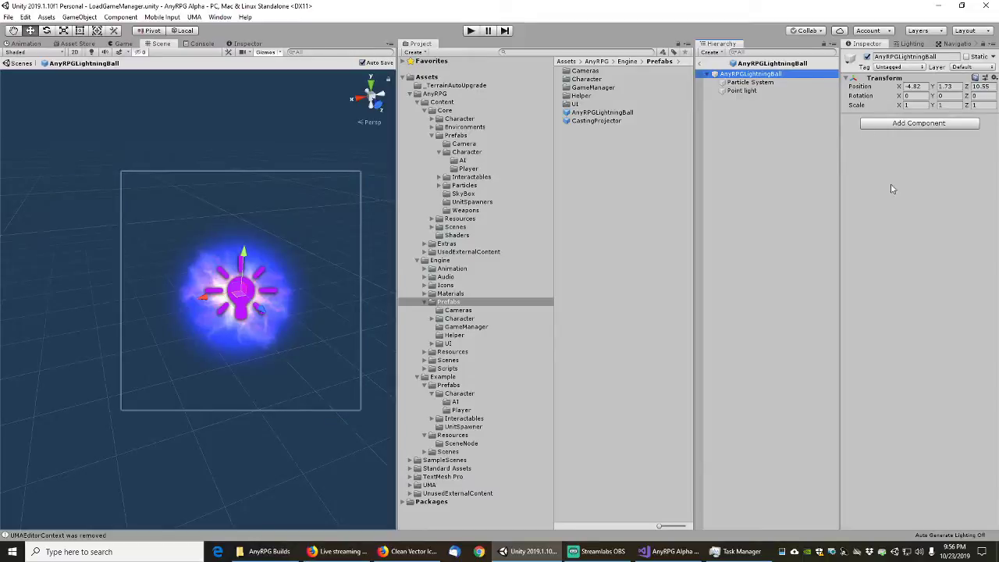
left_click(702, 64)
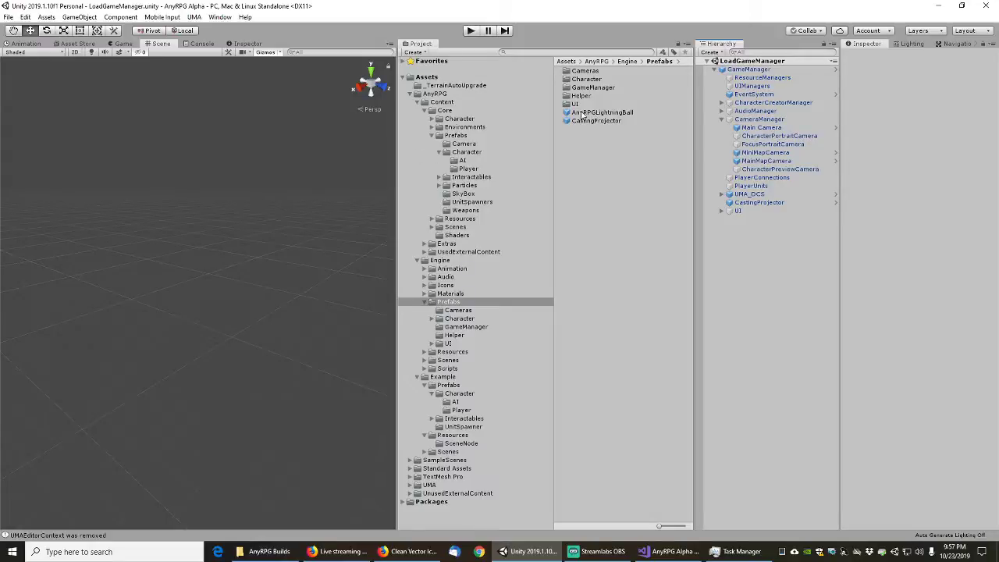
- Search the project for lightning and locate the folder of the first AnyRPGLightningBall prefab
left_click(537, 52)
type("lightning")
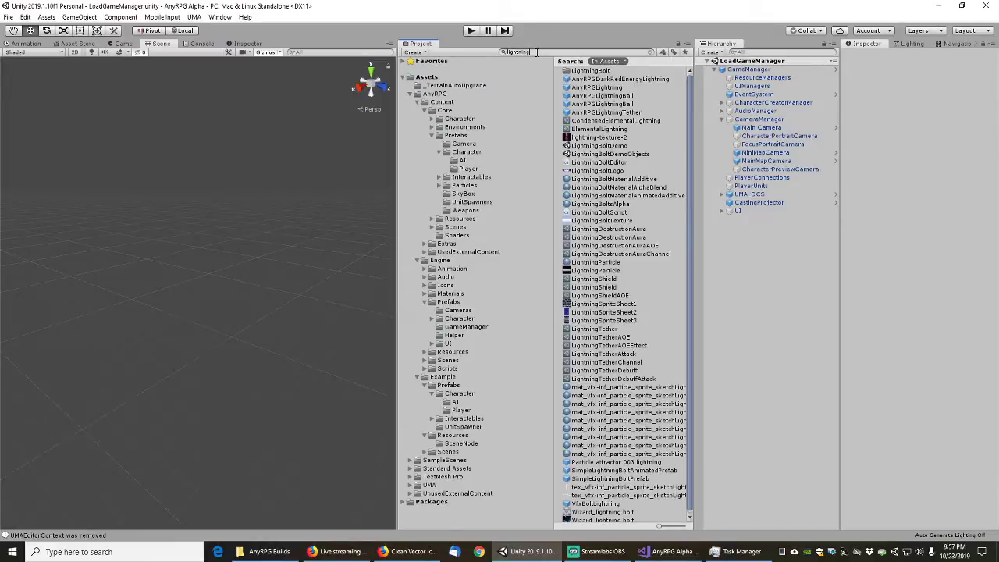
left_click(621, 96)
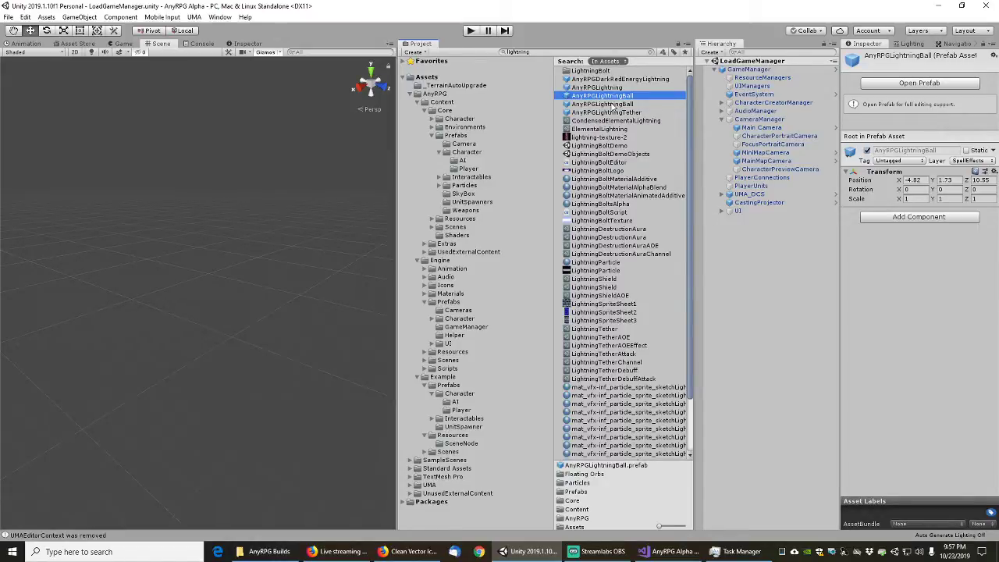
- Compare the two AnyRPGLightningBall prefabs and rename the one in Engine/Prefabs as AnyRPGLightningBall2
left_click(612, 105)
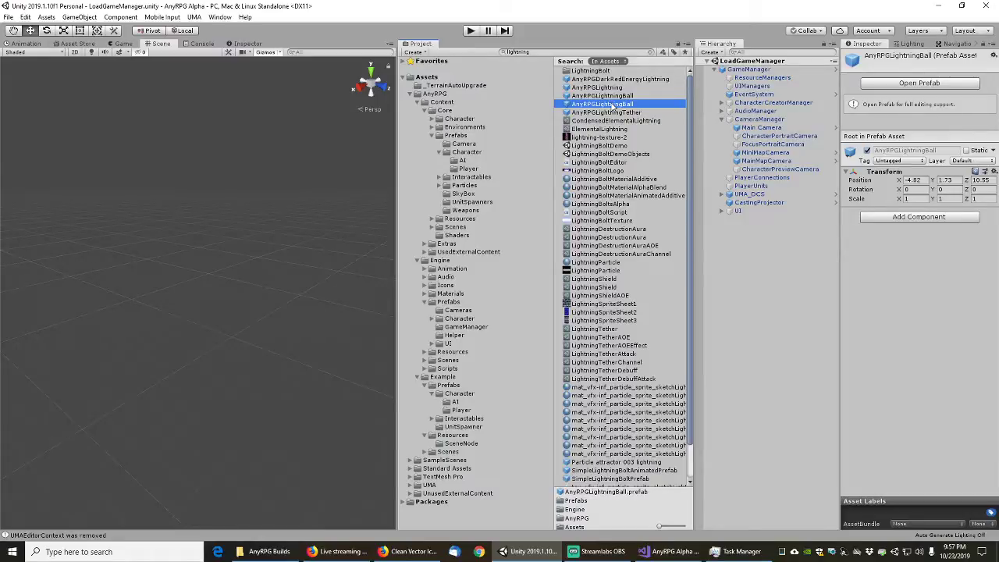
left_click(610, 96)
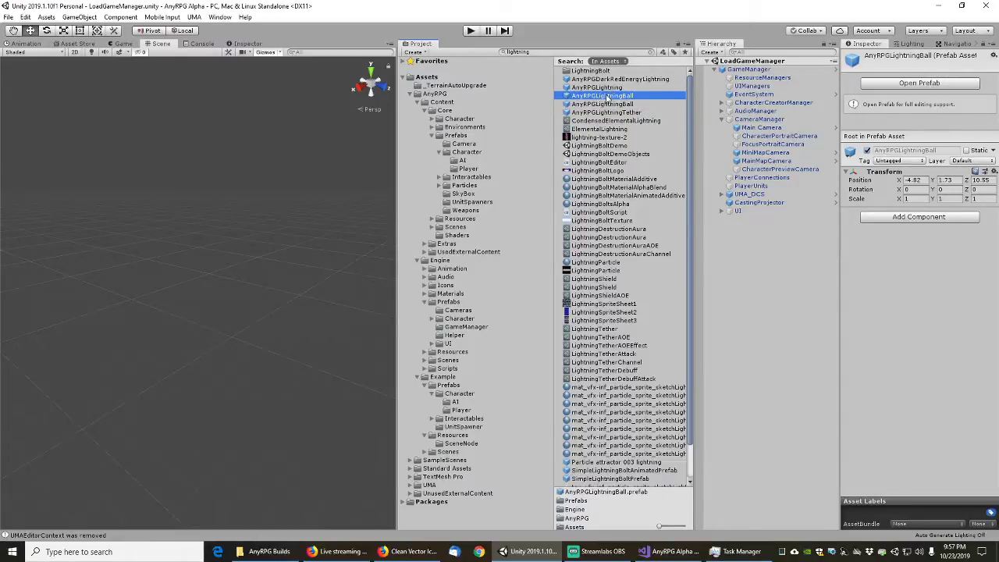
left_click(607, 104)
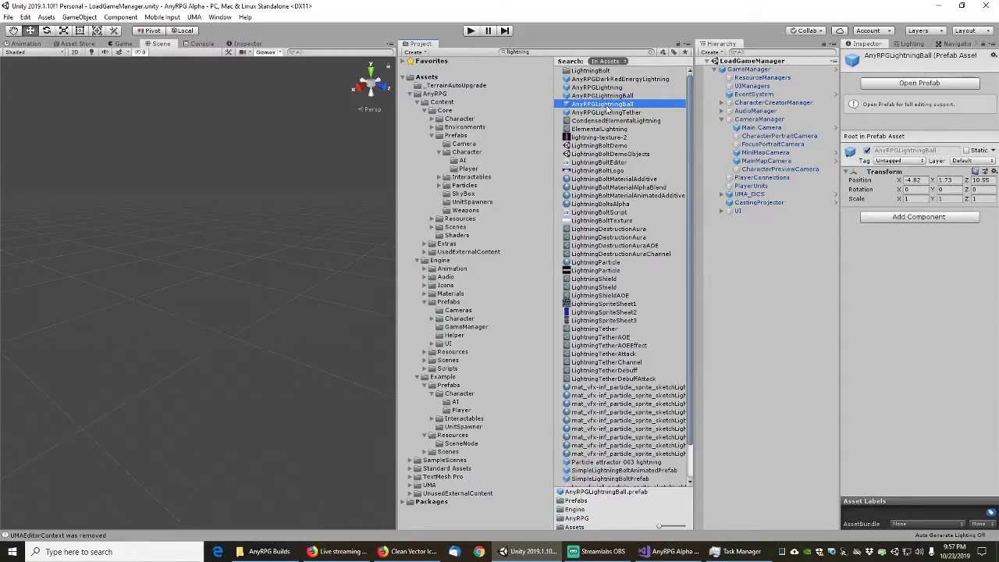
left_click(607, 105)
key("End")
type("2")
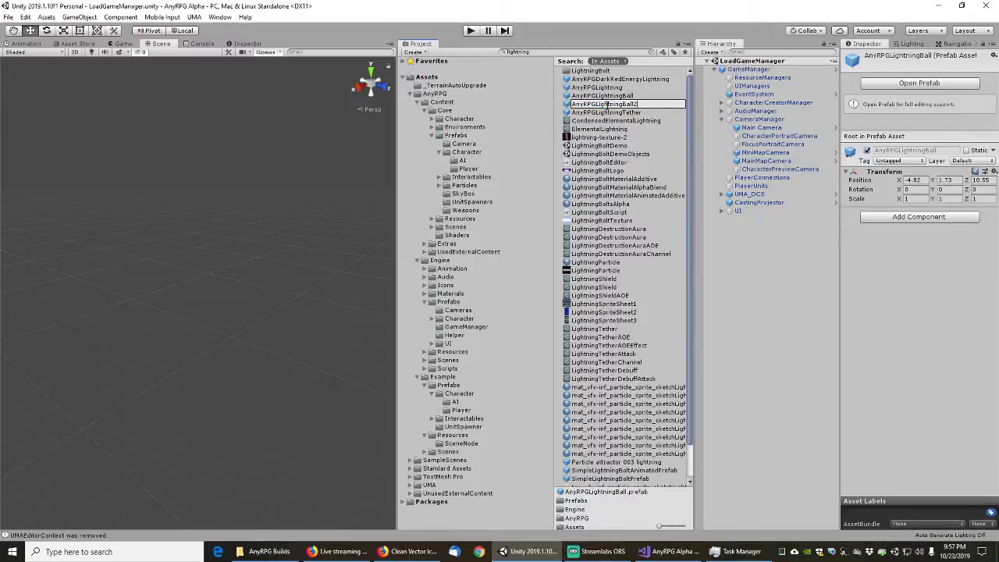
key("Return")
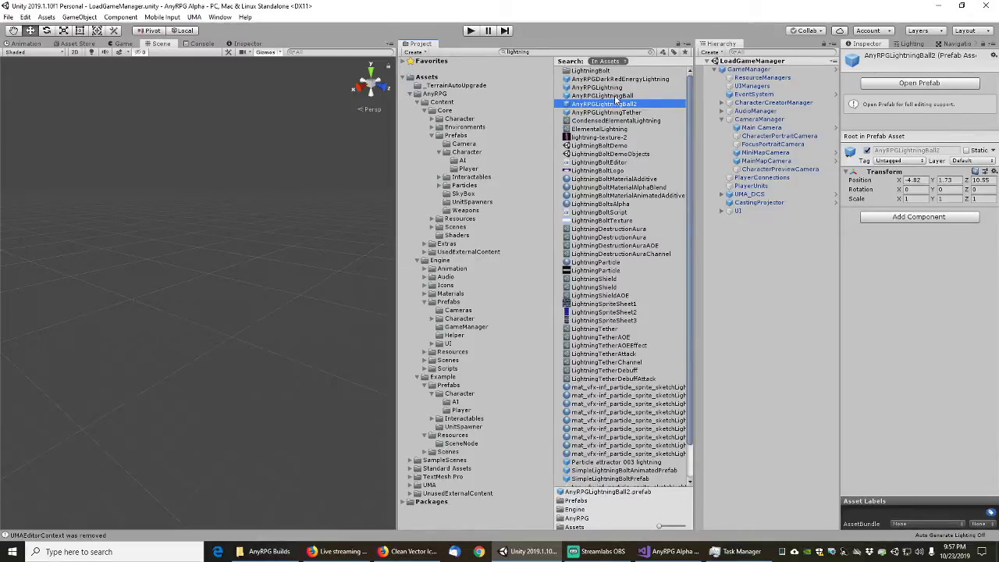
- Search the project for lightning again and move AnyRPGLightningBall2 into the Core Prefabs/Particles/Floating Orbs folder
left_click(615, 95)
left_click(650, 51)
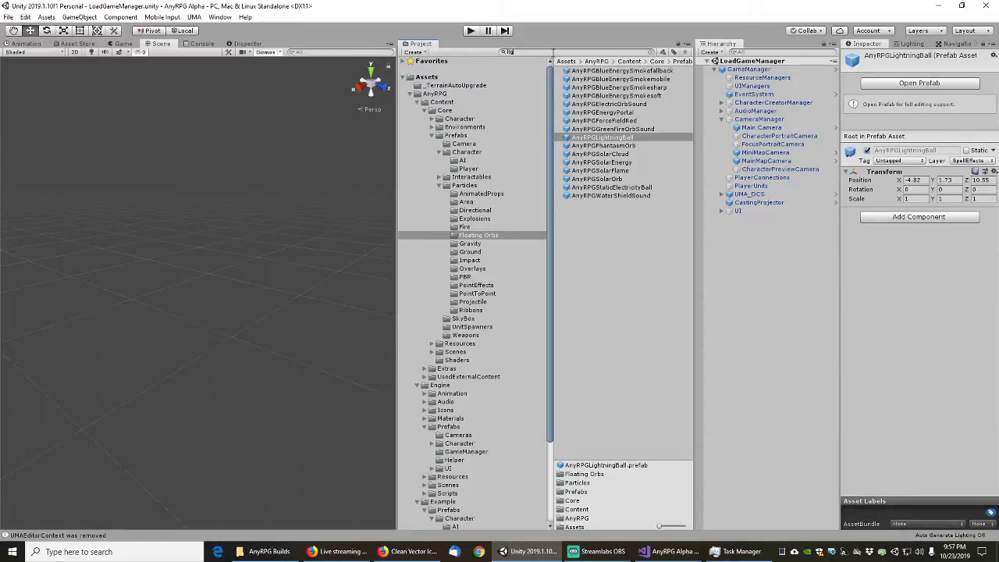
type("lightning")
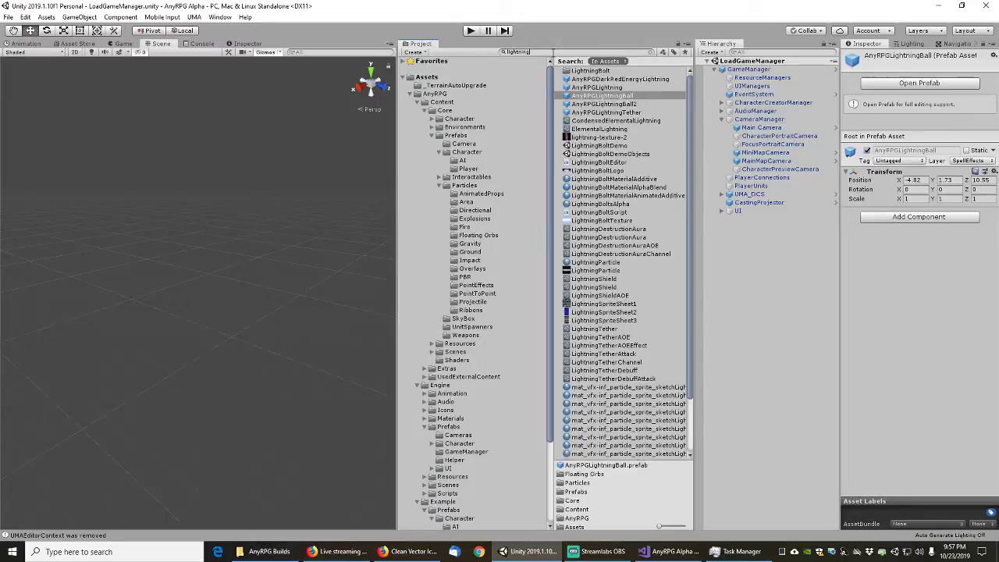
left_click(615, 105)
left_click_drag(616, 105, 489, 235)
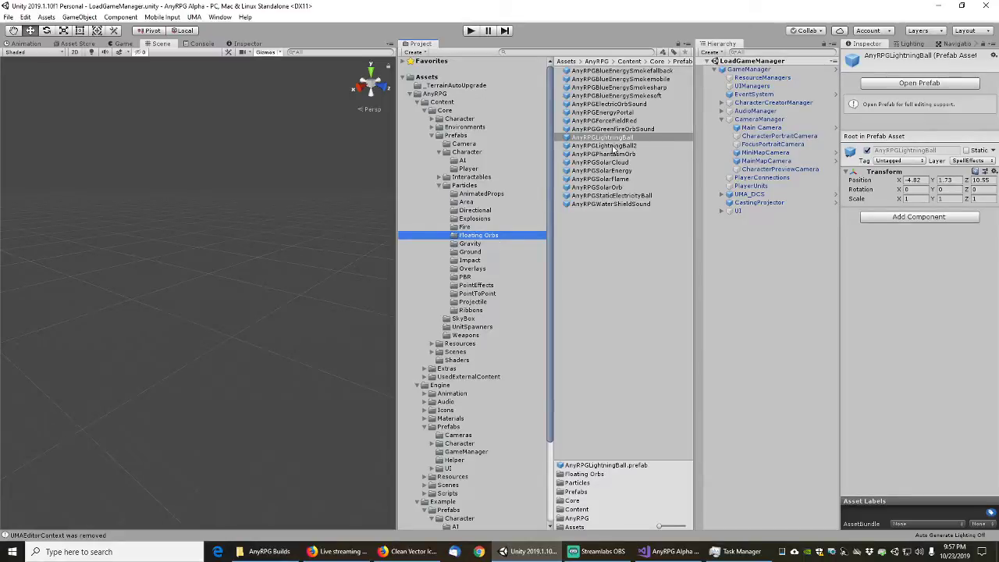
- Compare AnyRPGLightningBall with AnyRPGLightningBall2 and list the dependencies of AnyRPGLightningBall2
left_click(616, 139)
left_click(616, 146)
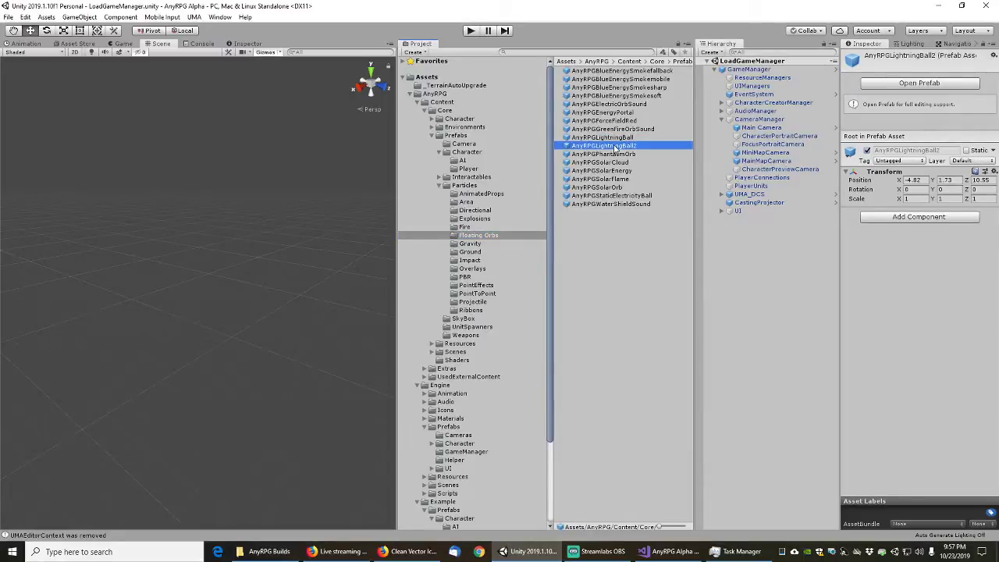
left_click(615, 139)
left_click(616, 146)
right_click(616, 147)
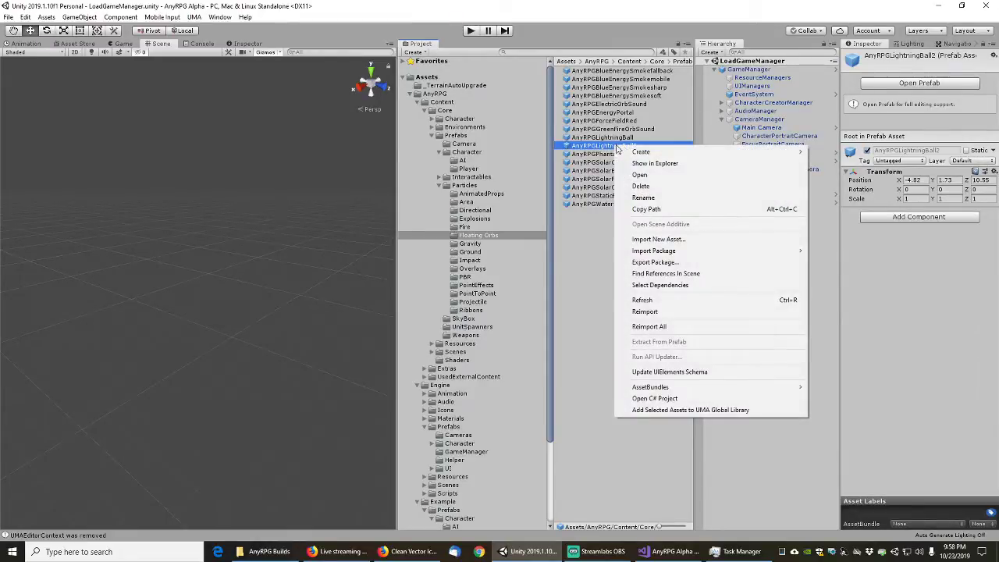
left_click(673, 287)
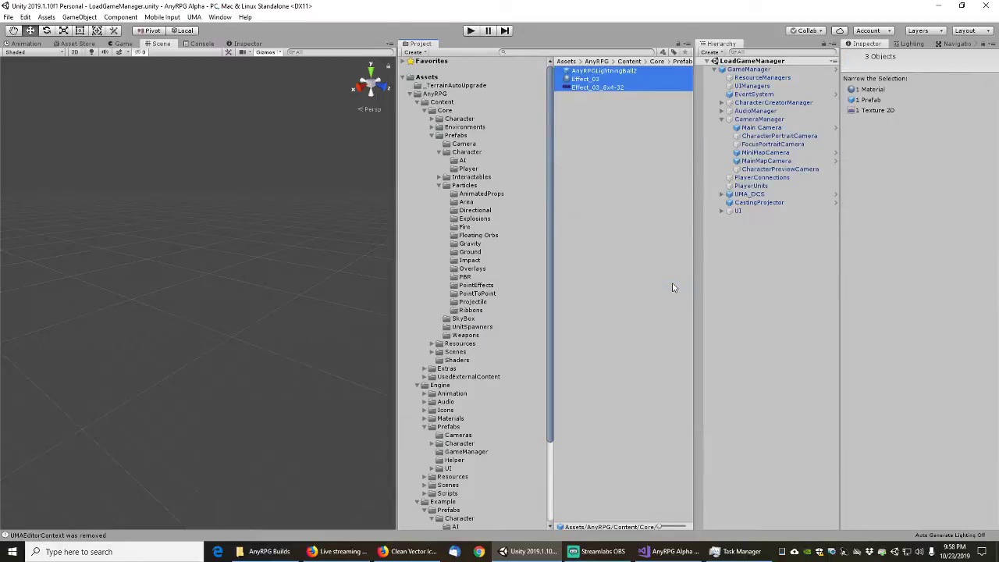
left_click(594, 105)
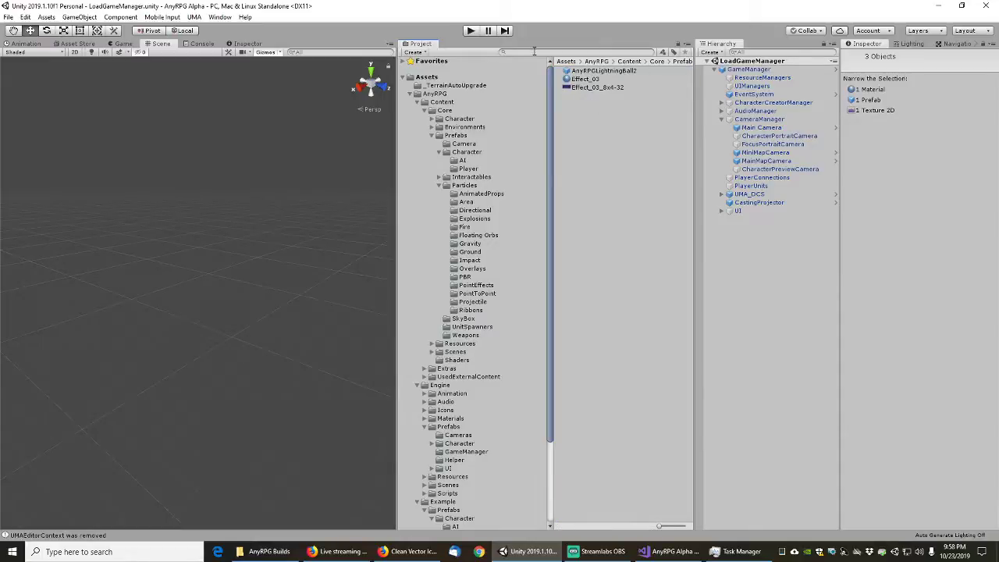
- Check the GameManager prefab folder and move the CastingProjector prefab from Engine/Prefabs into it
left_click(439, 186)
left_click(438, 151)
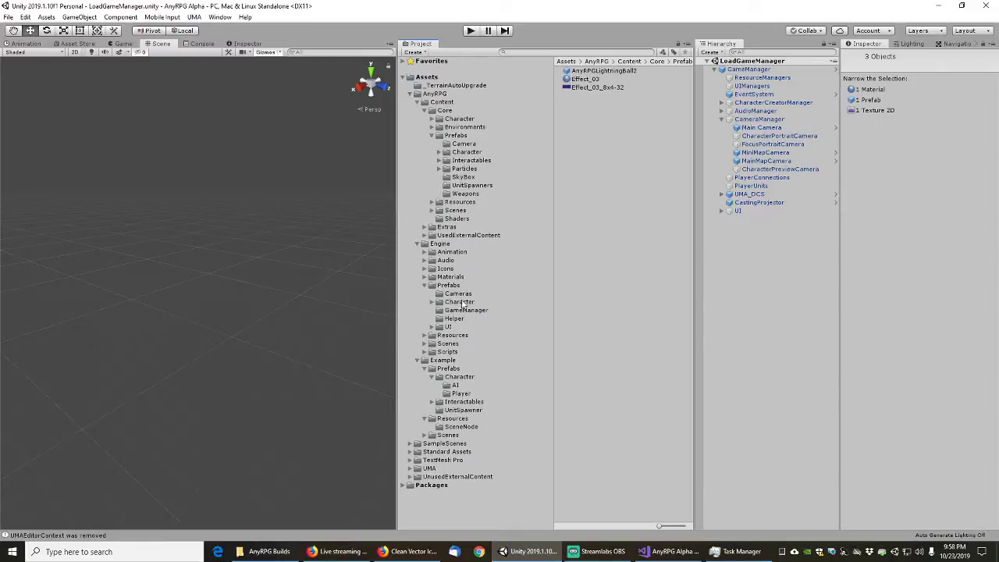
left_click(455, 287)
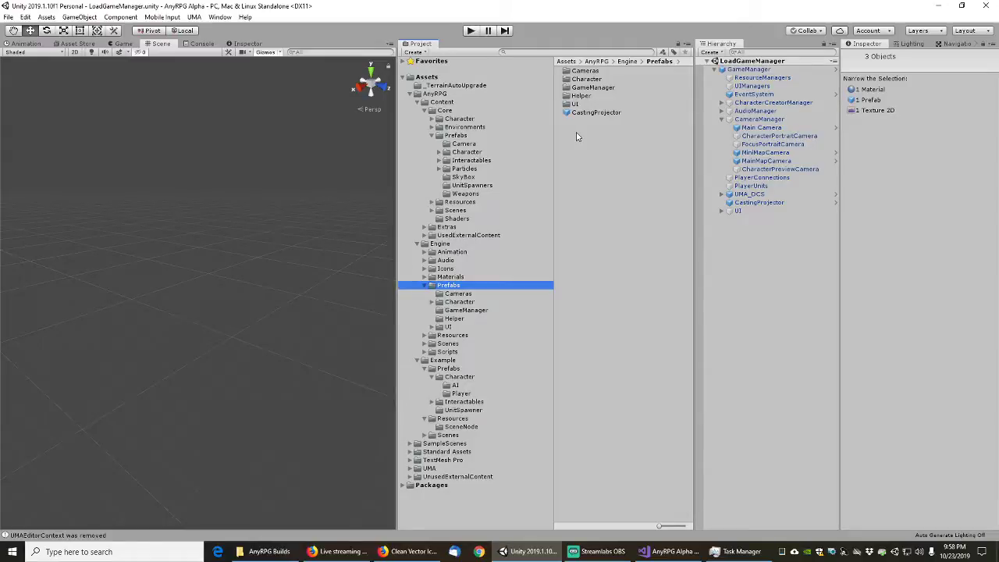
left_click(473, 311)
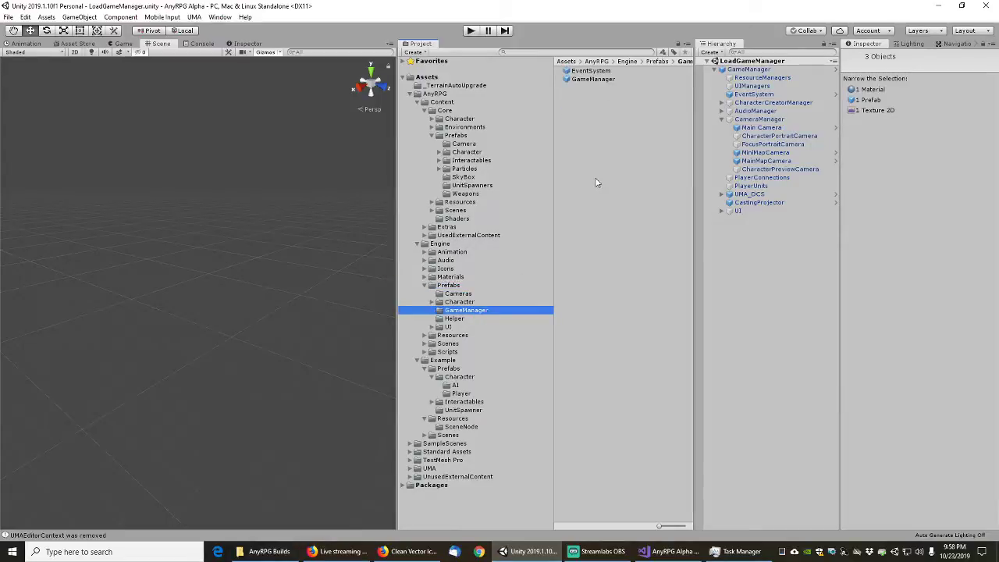
left_click(598, 80)
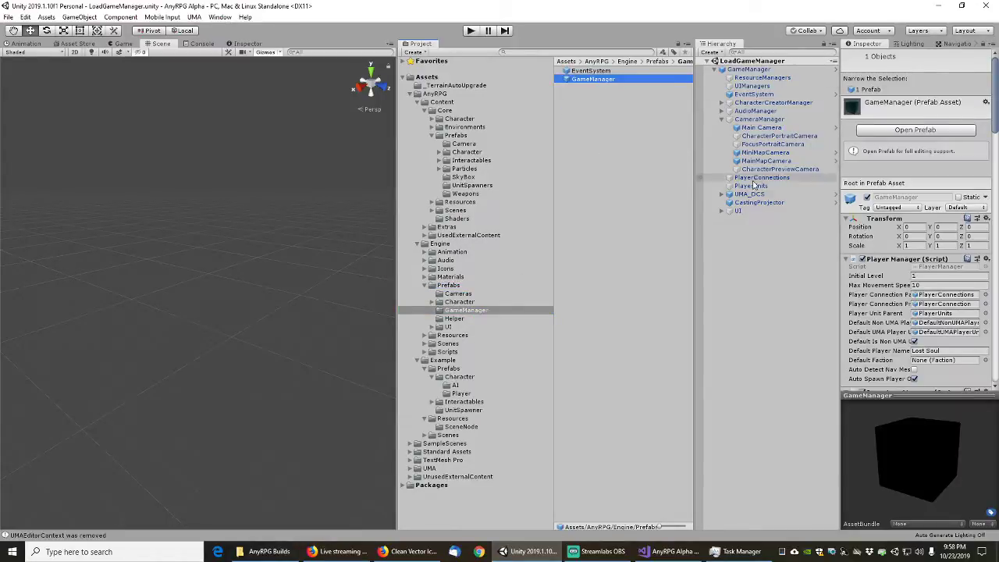
left_click(451, 289)
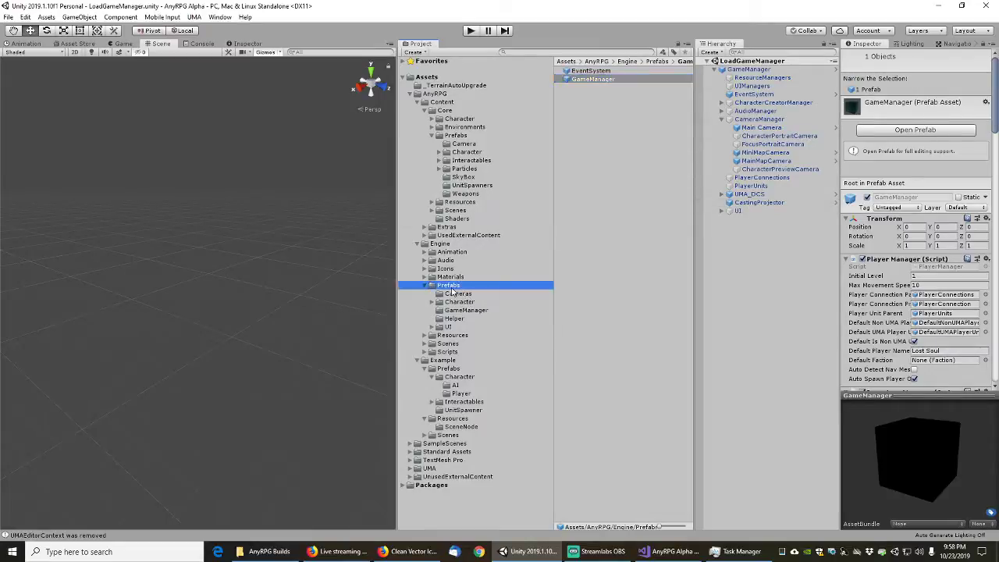
left_click(587, 113)
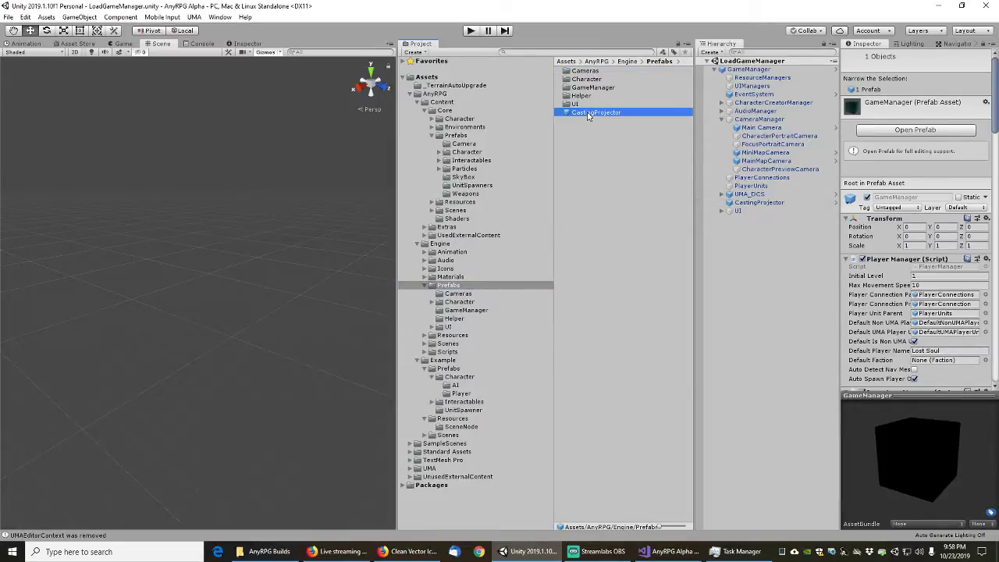
left_click_drag(587, 116, 478, 313)
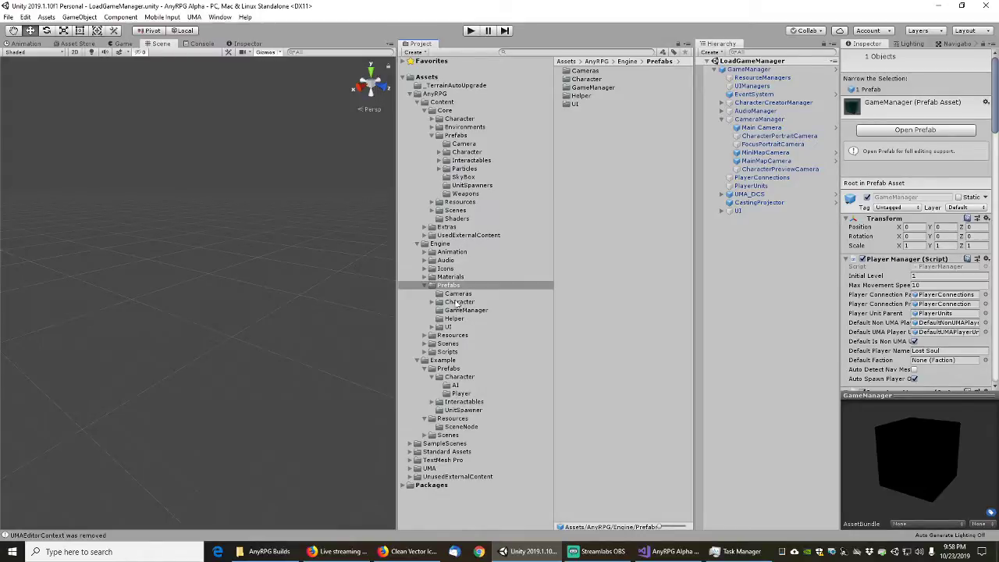
- Review the Character and Cameras subfolders of Engine/Prefabs and collapse the reviewed prefab folders
left_click(432, 303)
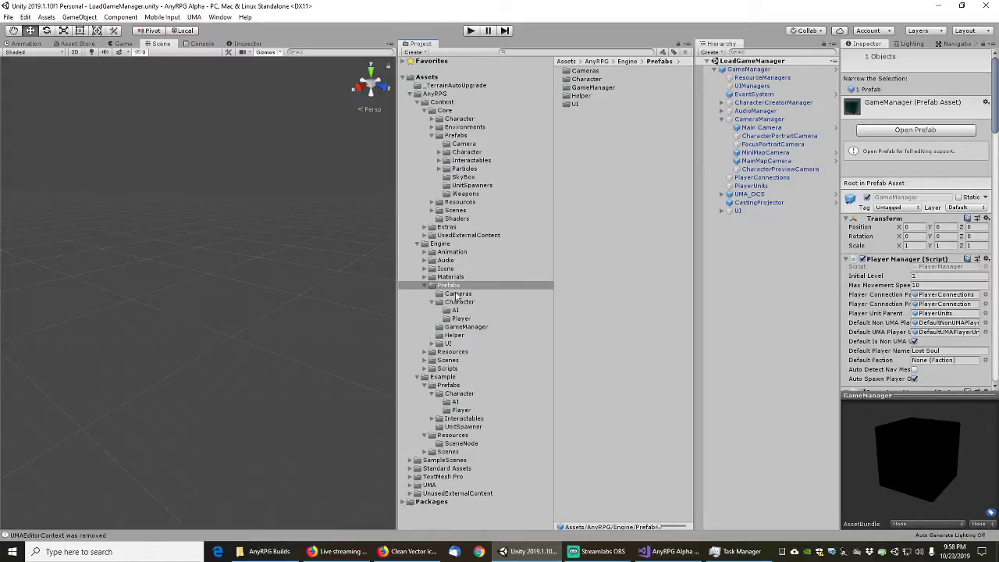
left_click(458, 294)
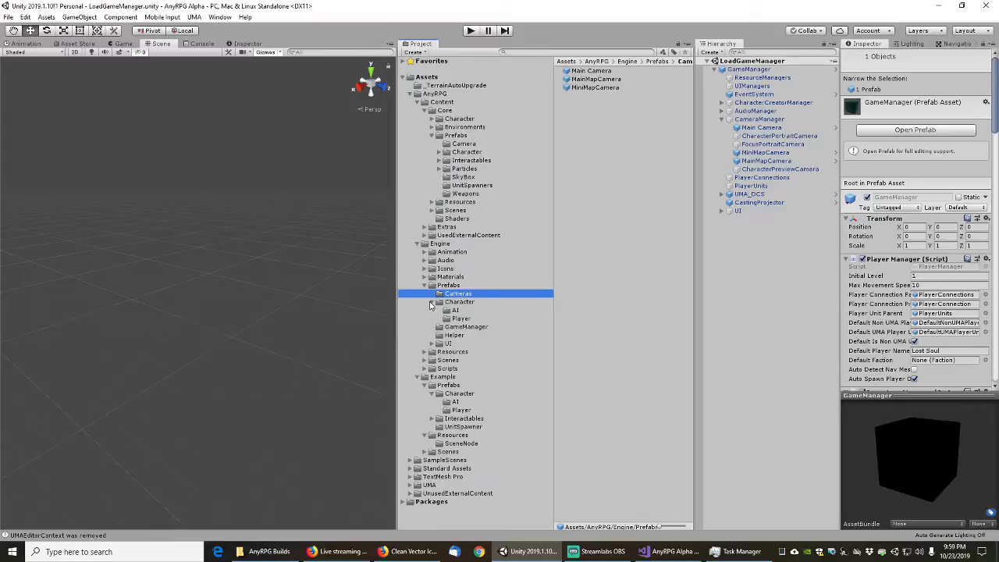
left_click(432, 303)
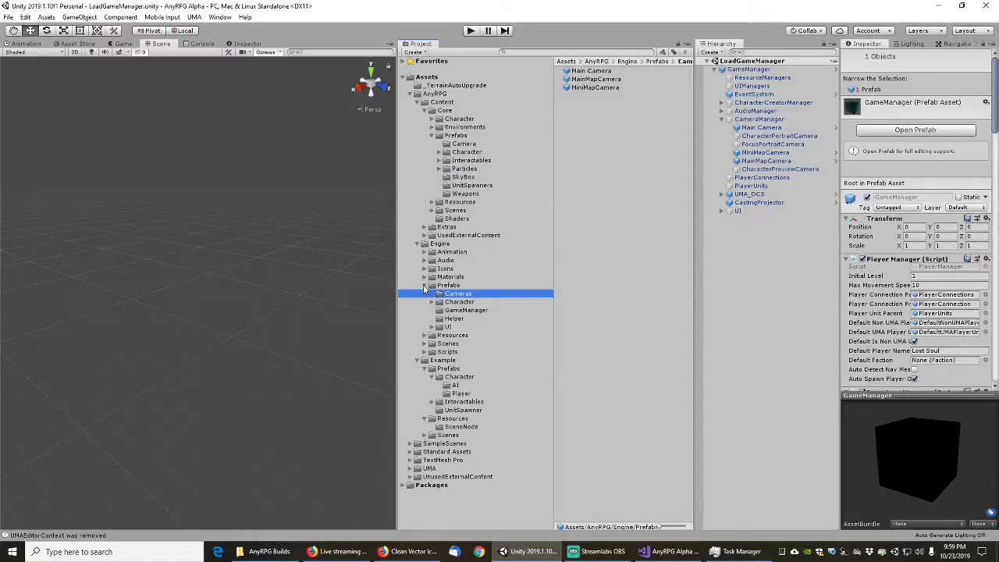
left_click(432, 378)
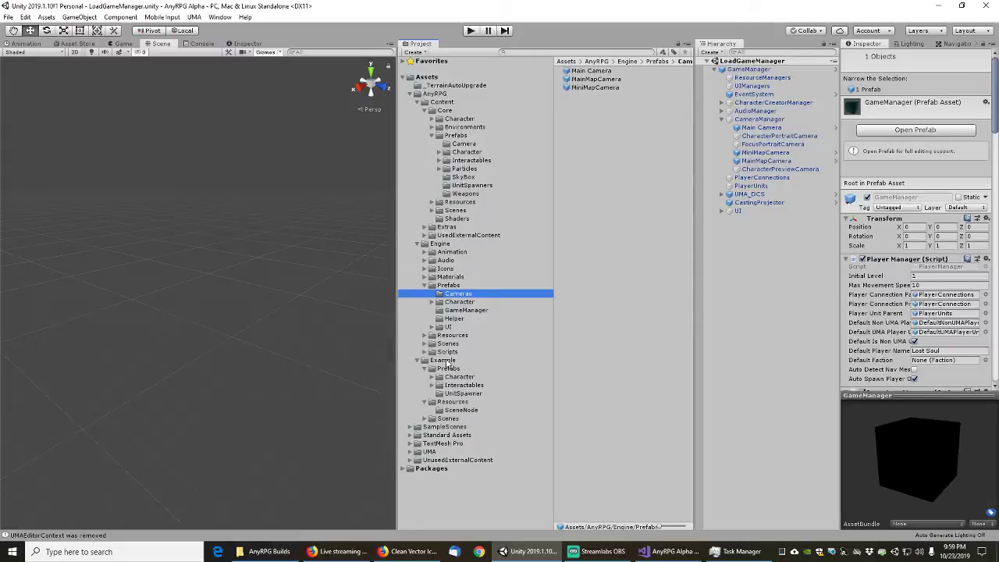
left_click(424, 289)
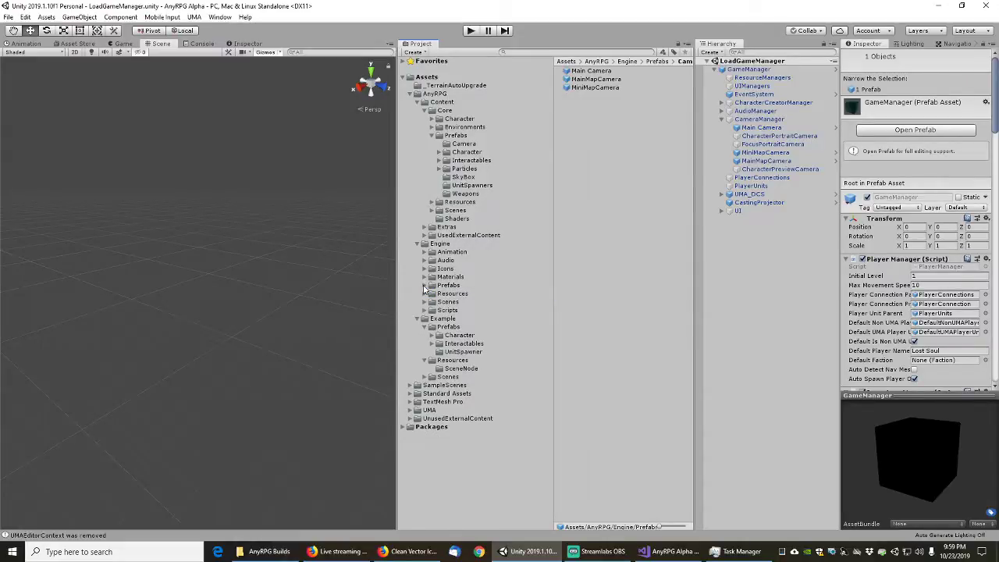
- Examine the contents of Engine/Materials and inspect the Skeleton_Body material
left_click(426, 277)
left_click(462, 277)
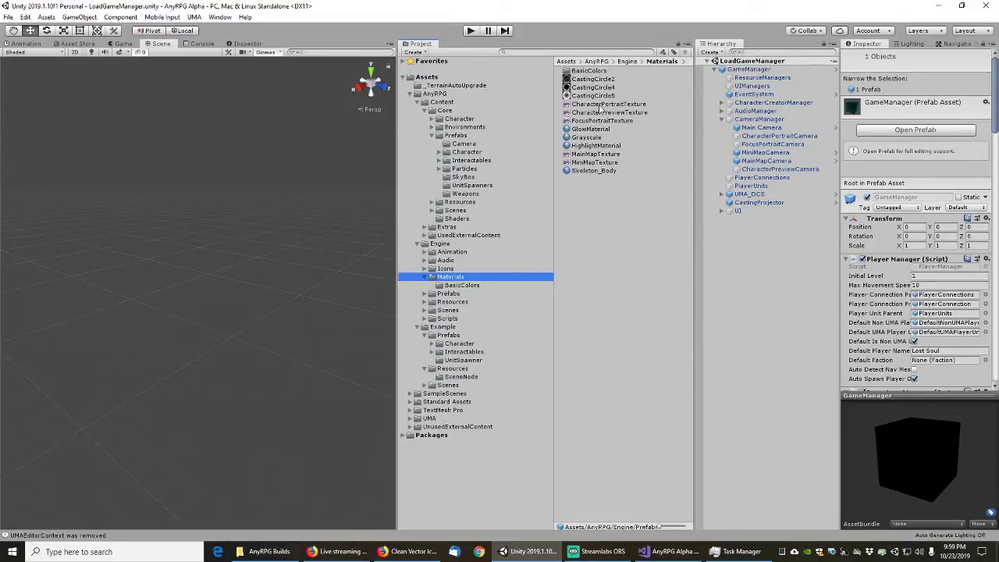
left_click(587, 172)
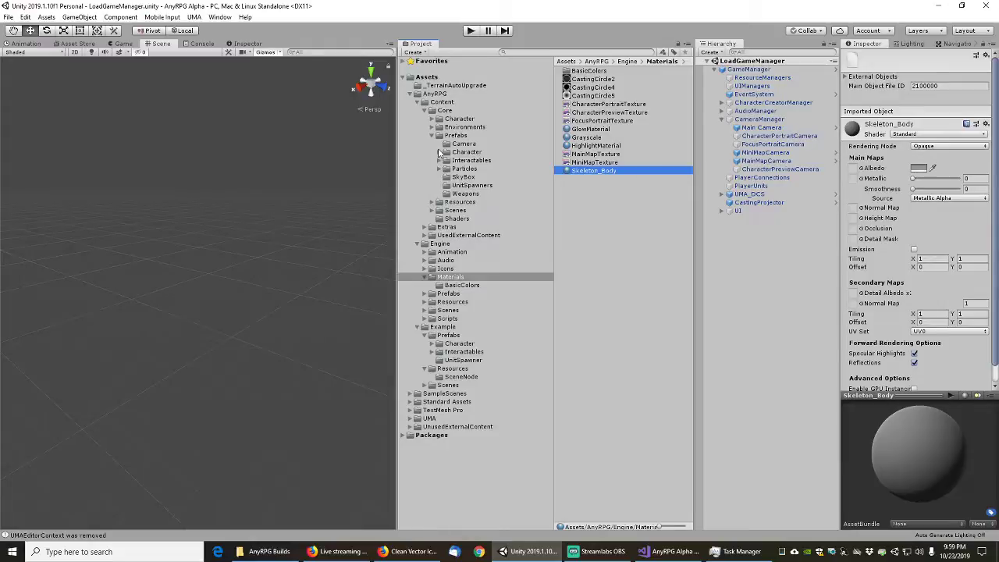
- Examine the SkeletonSoldier model materials under Core/Character/Undead, and collapse the Character folder tree
left_click(431, 118)
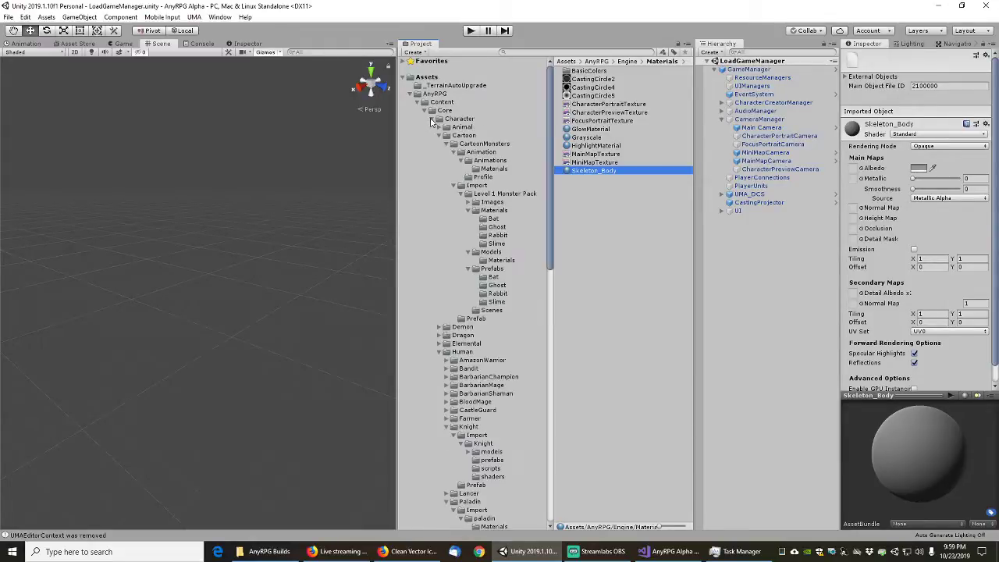
left_click(440, 137)
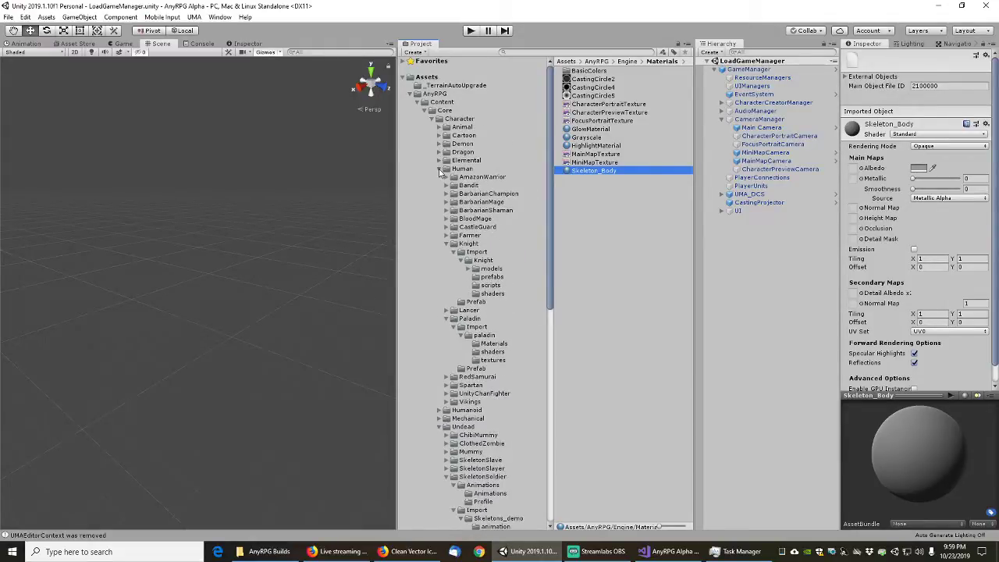
left_click(437, 168)
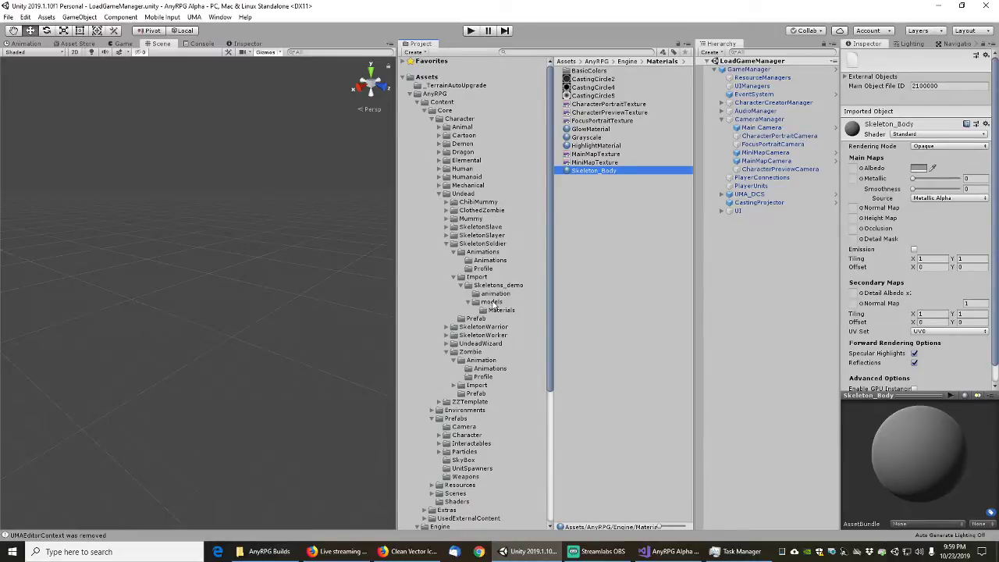
left_click(498, 311)
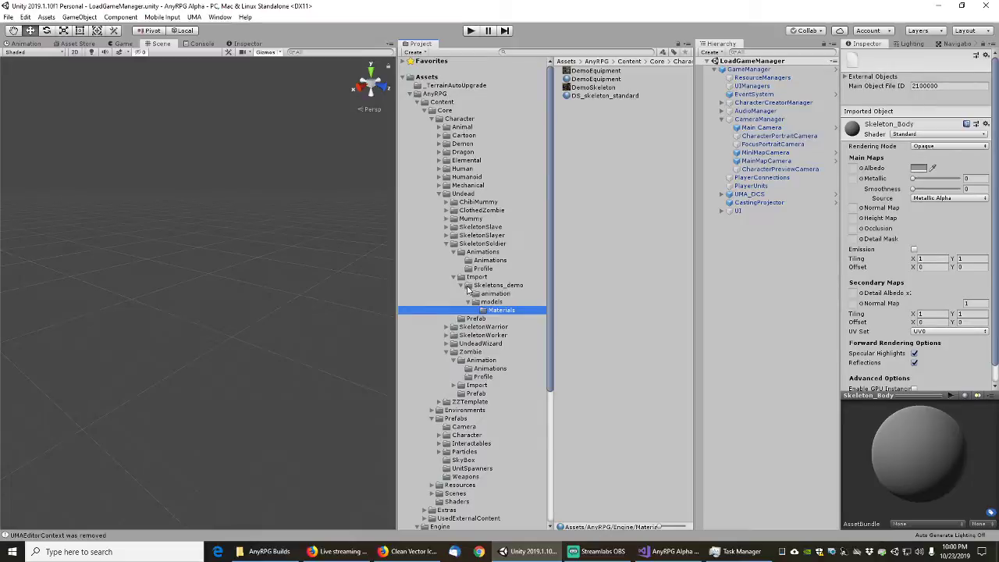
left_click(460, 286)
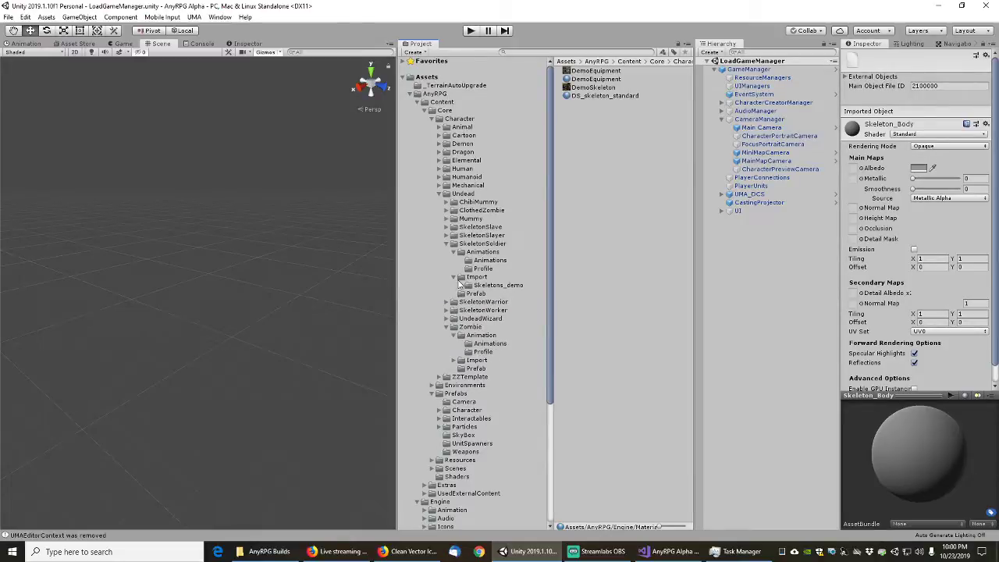
left_click(454, 278)
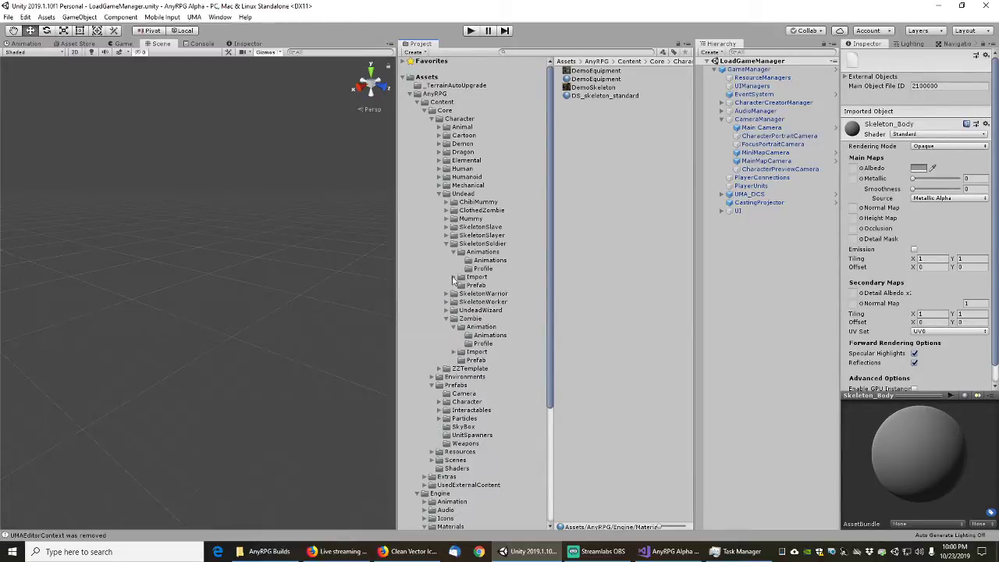
left_click(461, 252)
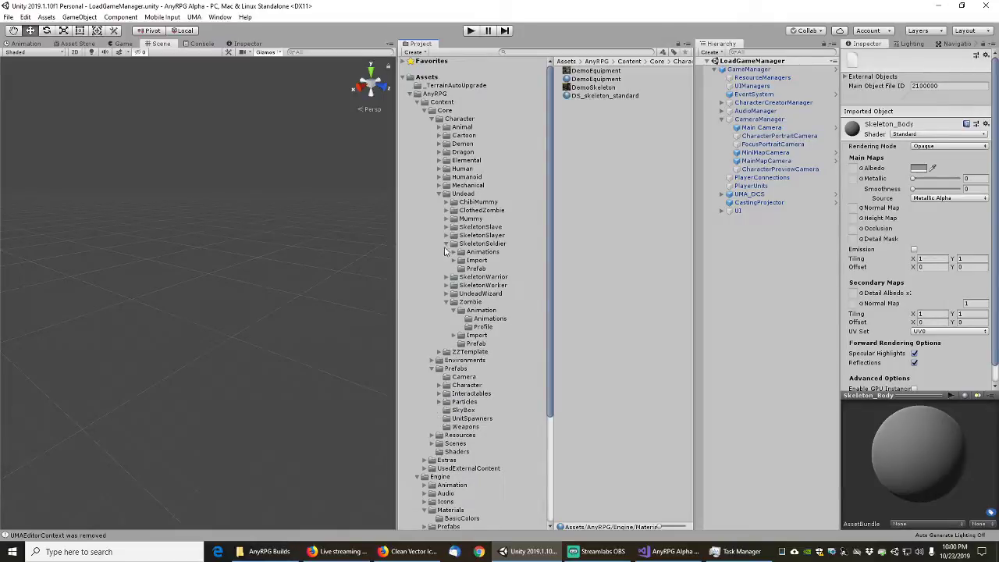
left_click(446, 243)
left_click(439, 194)
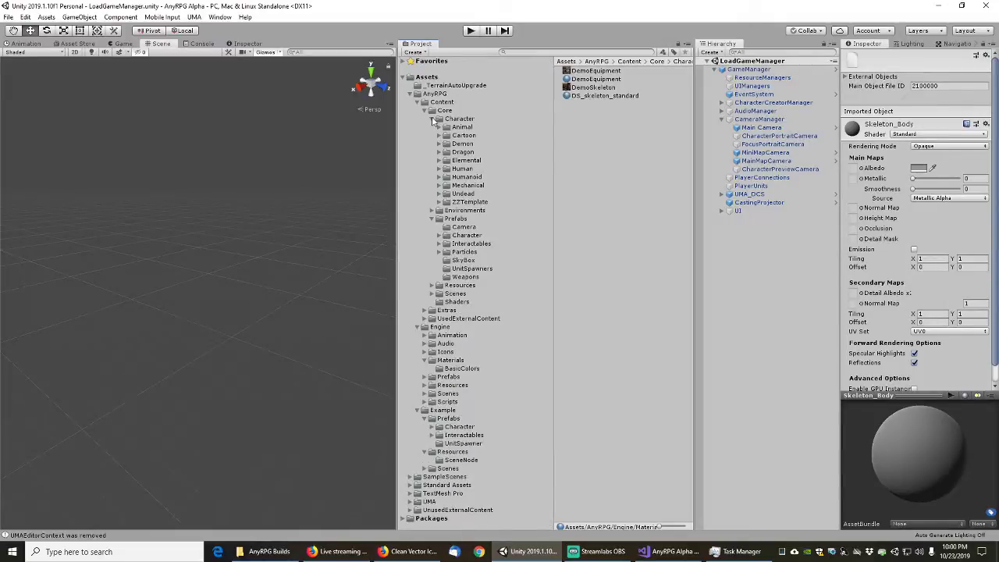
left_click(438, 119)
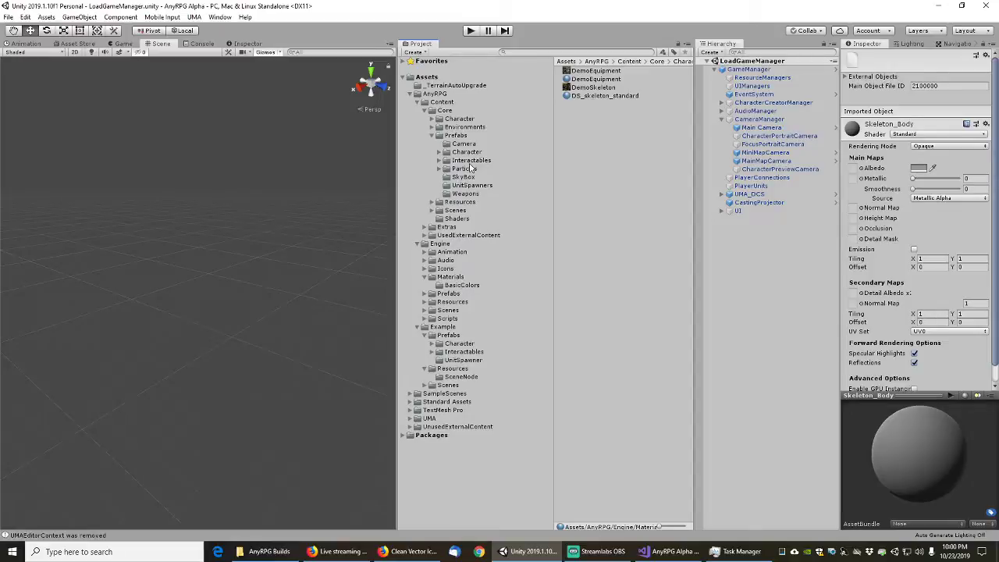
- Check the dependencies of the Skeleton_Body material in Engine/Materials
left_click(452, 277)
left_click(594, 170)
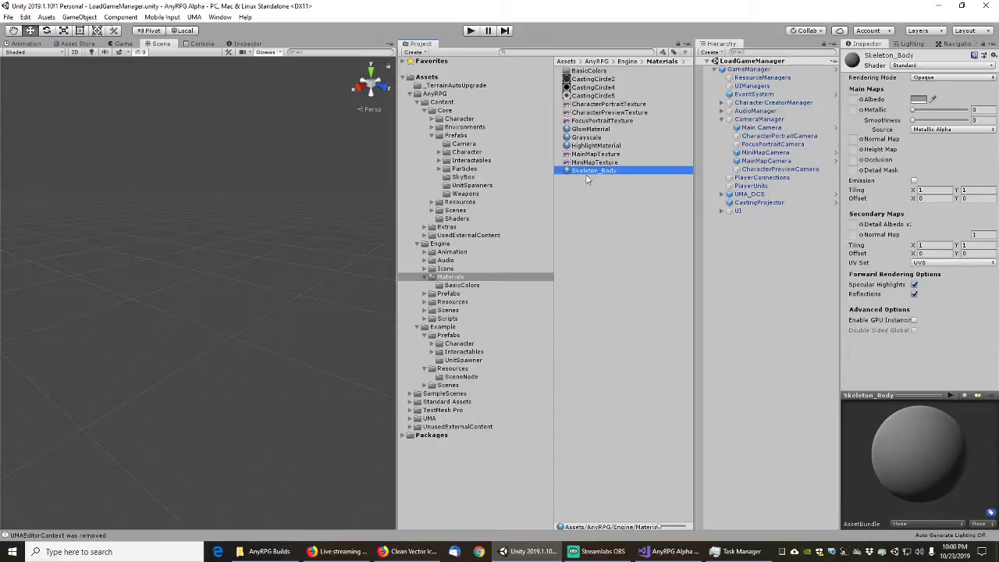
right_click(586, 172)
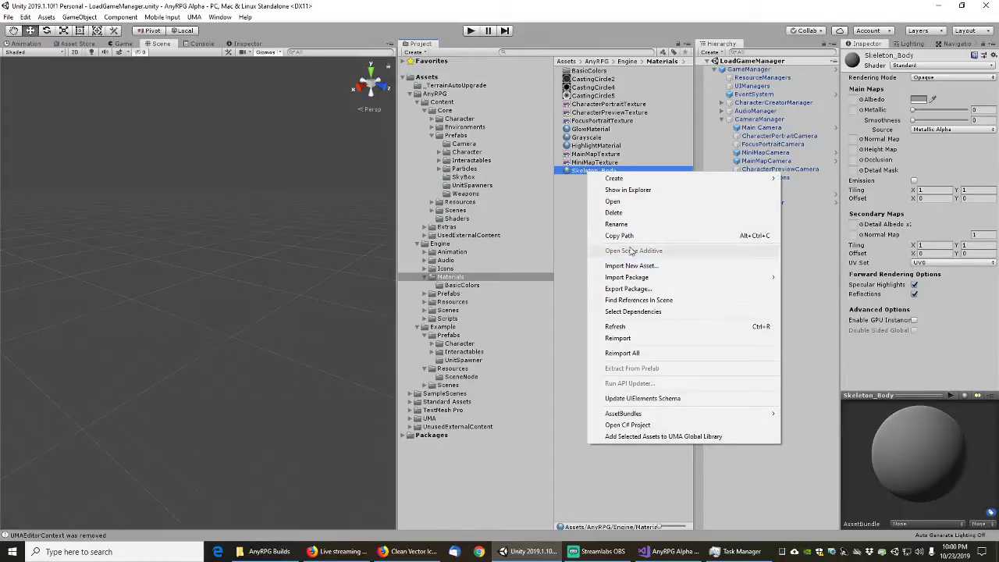
left_click(633, 312)
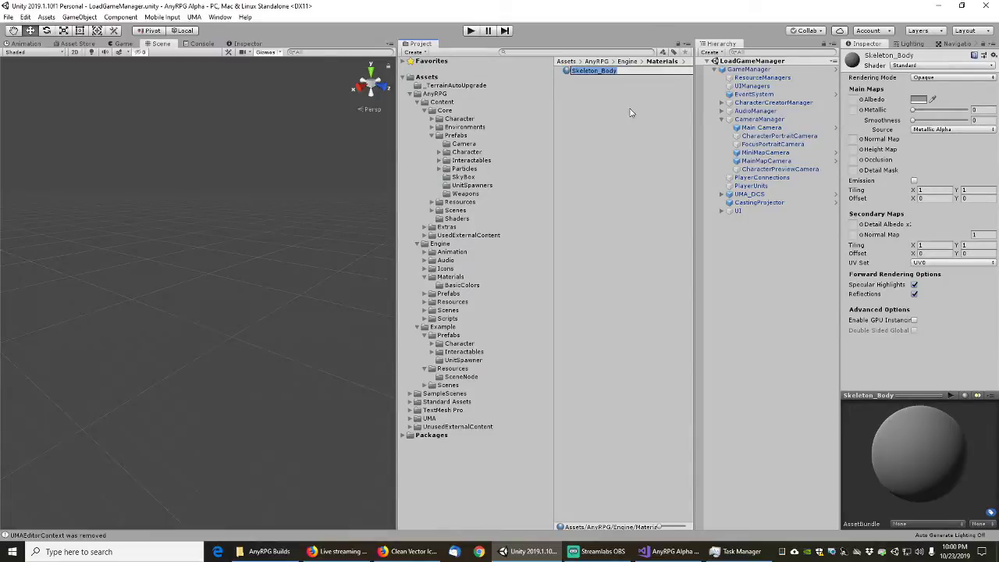
left_click(590, 131)
left_click(587, 73)
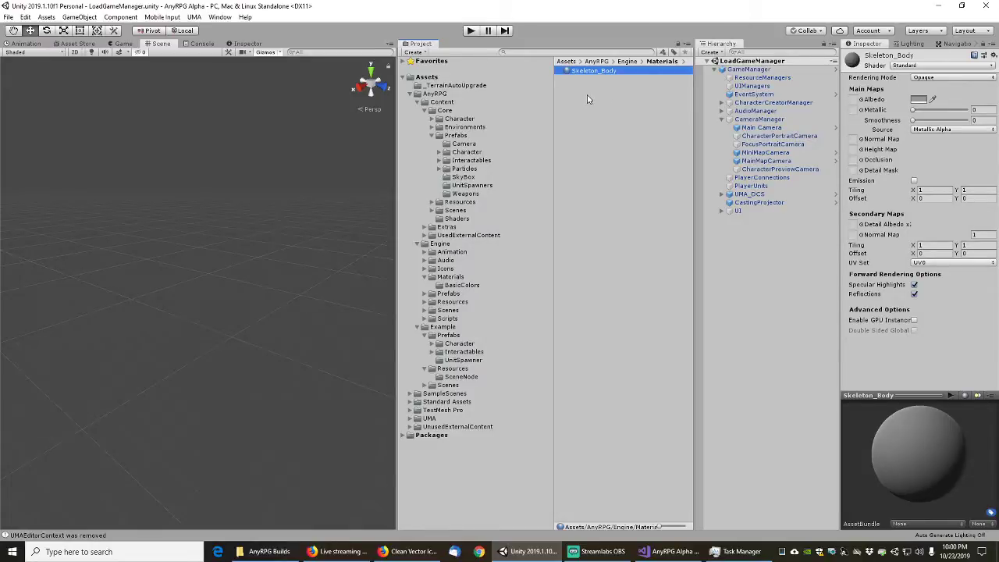
- Check the BasicColors subfolder, and delete the Skeleton_Body material from Engine/Materials
left_click(629, 61)
left_click(453, 278)
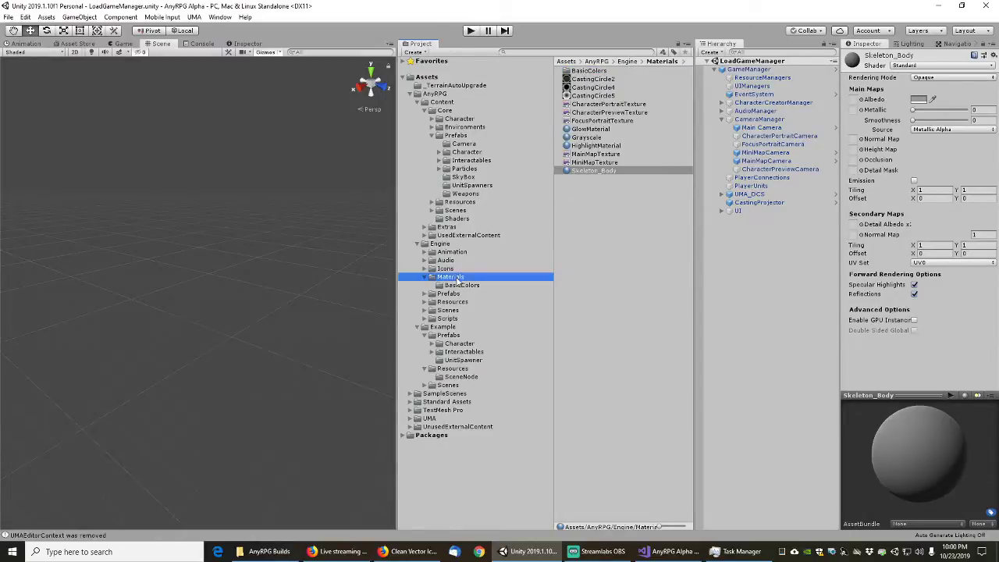
left_click(466, 286)
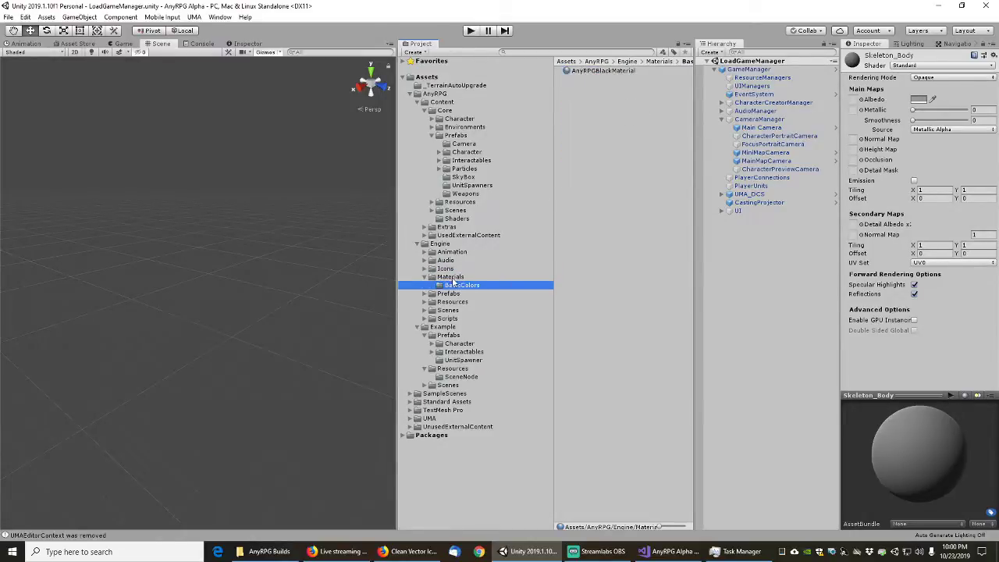
left_click(451, 277)
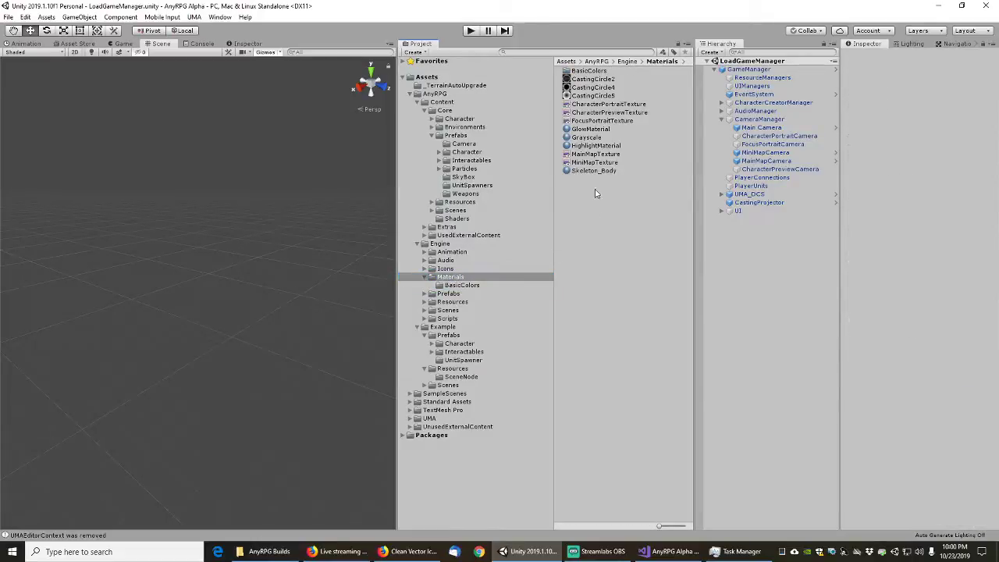
left_click(581, 173)
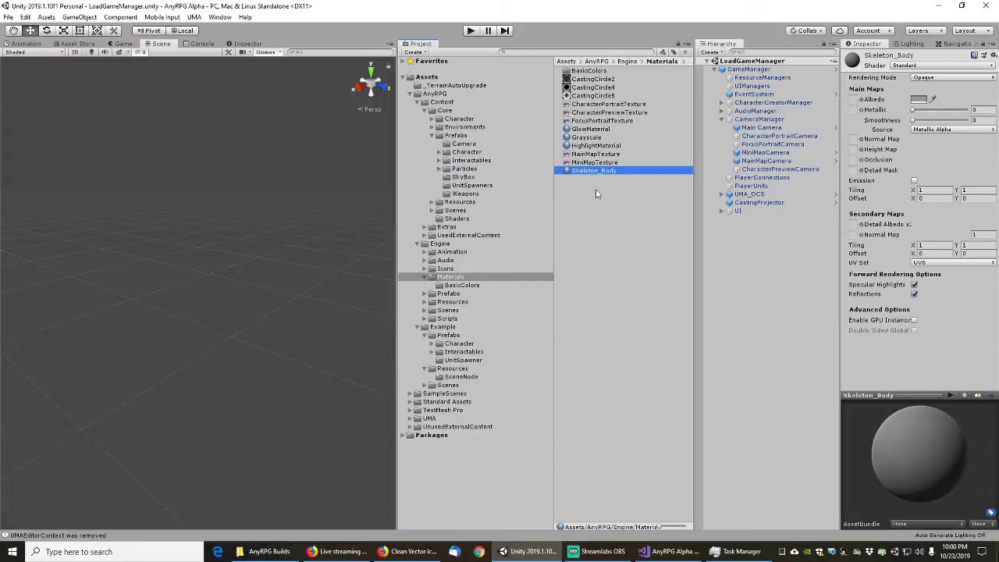
key("Delete")
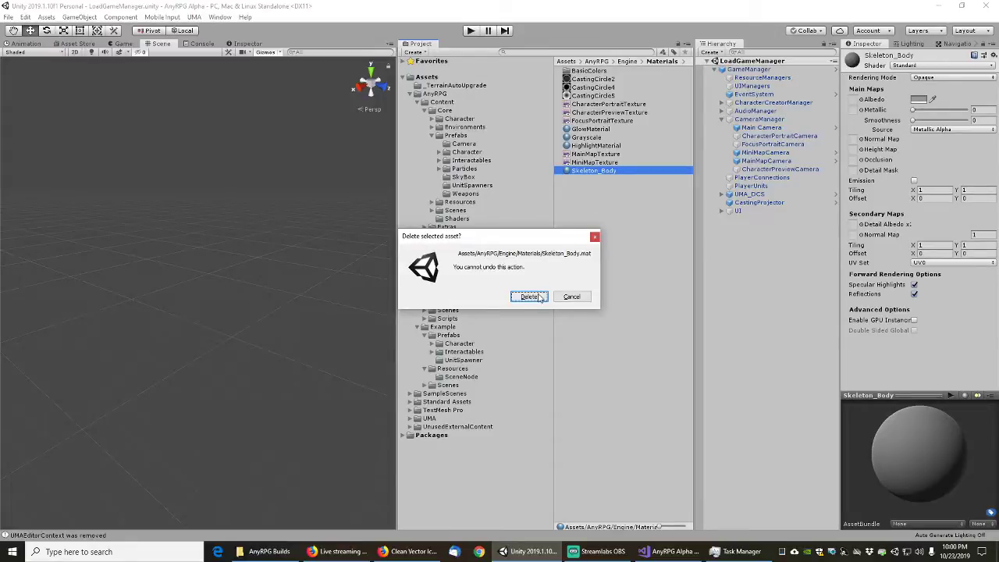
left_click(529, 297)
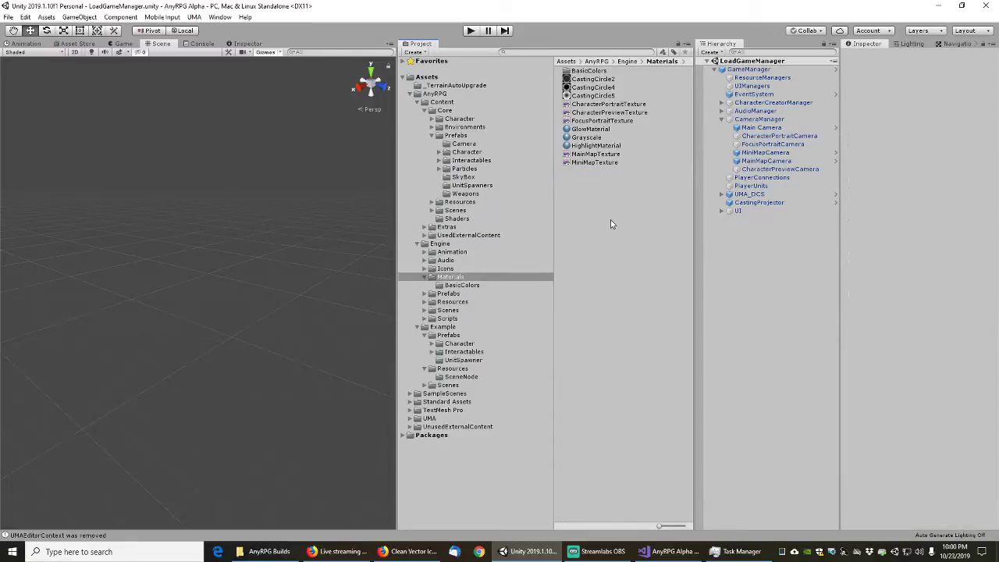
- Inspect GlowMaterial and the BasicColors subfolder in Engine/Materials, and collapse the Materials folder
left_click(591, 129)
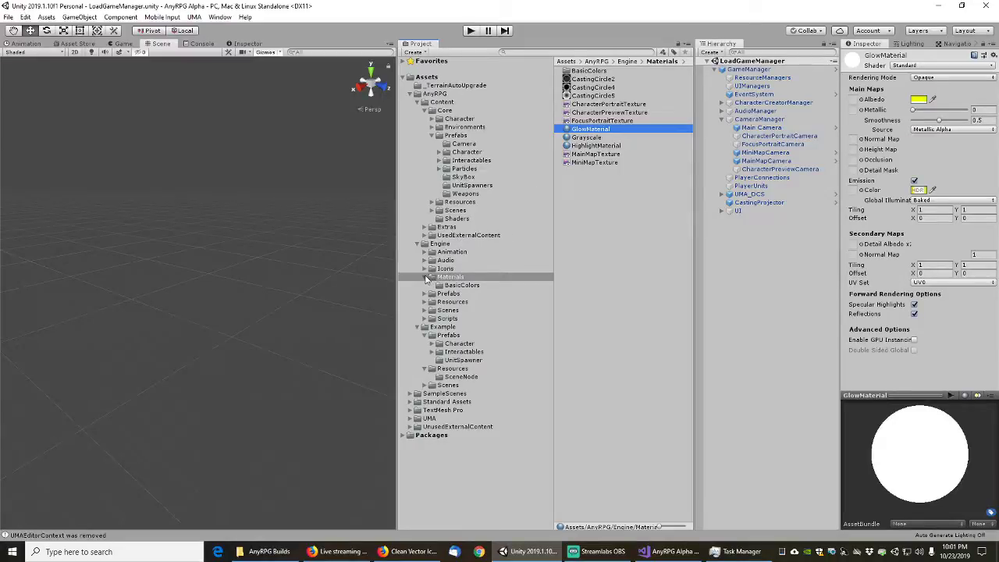
left_click(458, 286)
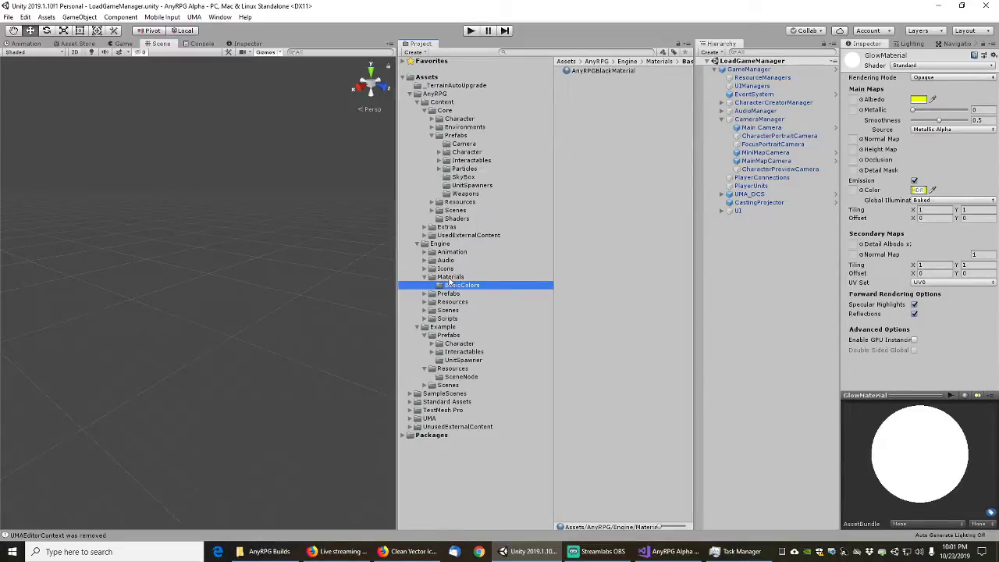
left_click(450, 277)
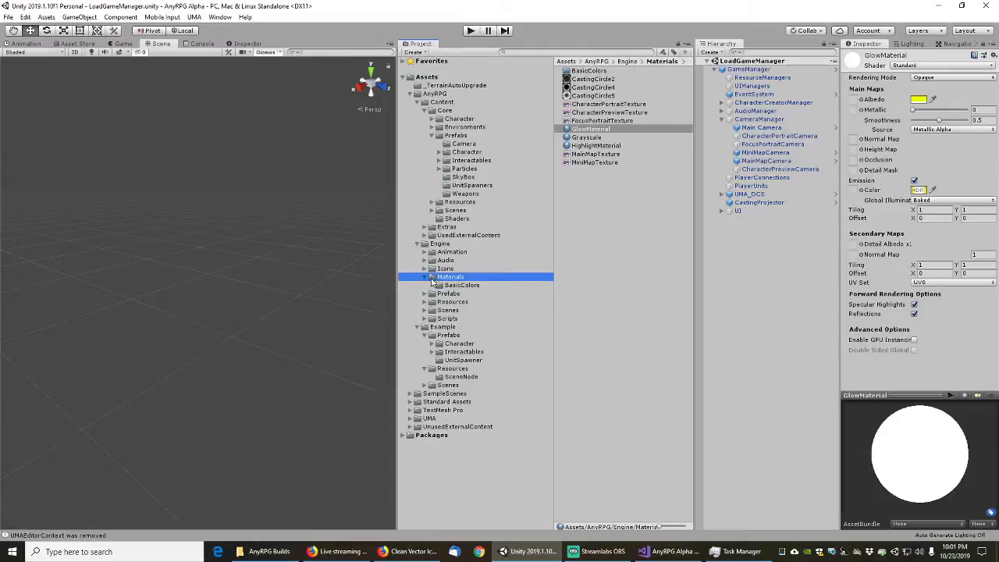
left_click(430, 278)
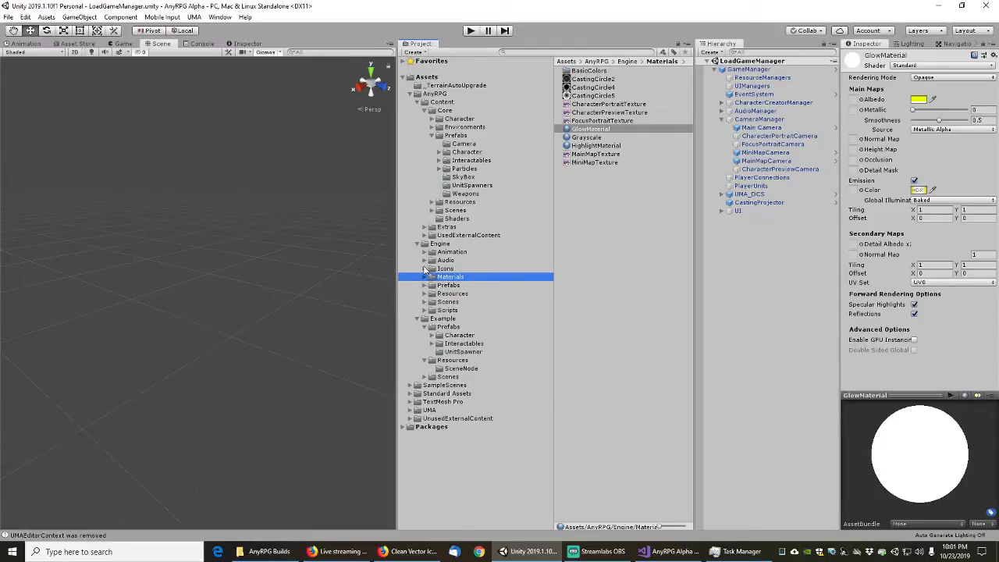
- In Engine/Icons/External, rename the shape037_style01_color08 icon as AnyRPGshape037_style01_color08
left_click(431, 269)
left_click(450, 268)
left_click(455, 278)
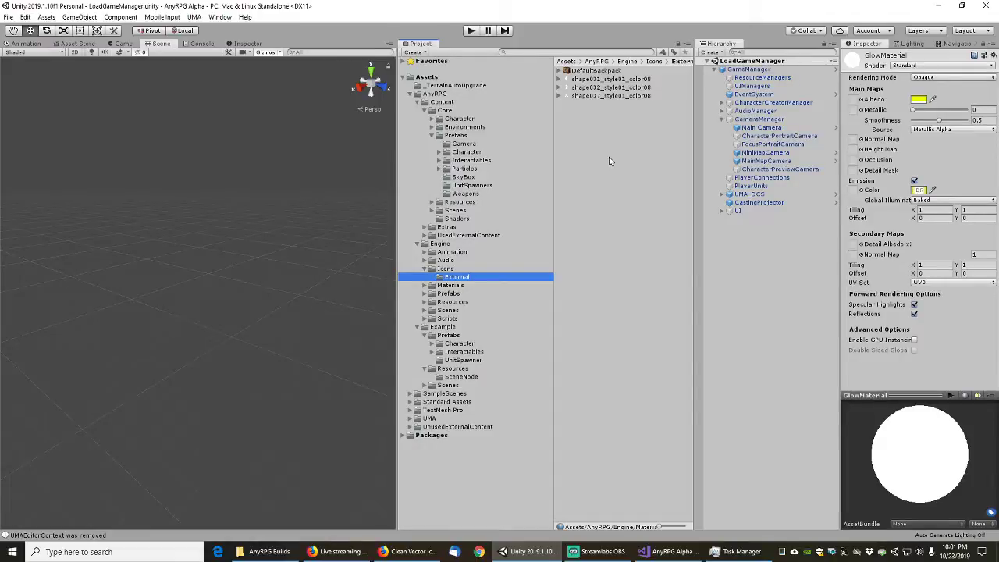
left_click(584, 97)
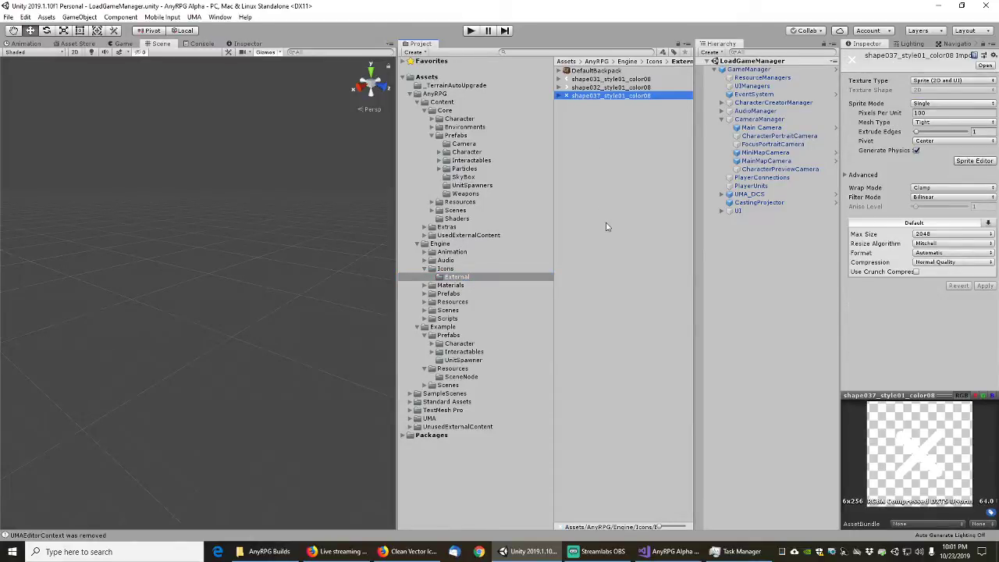
key("F2")
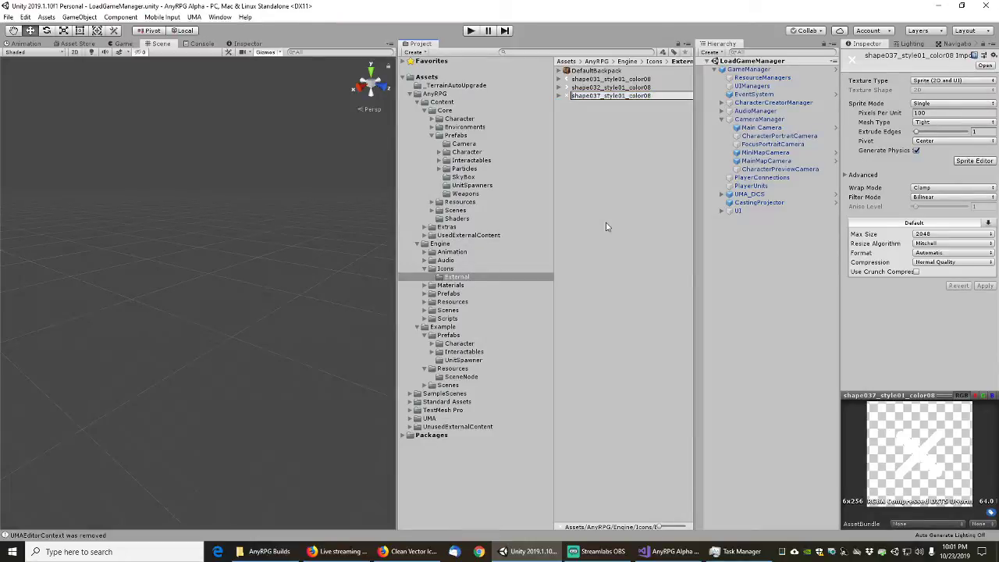
key("Home")
type("AnyRPG")
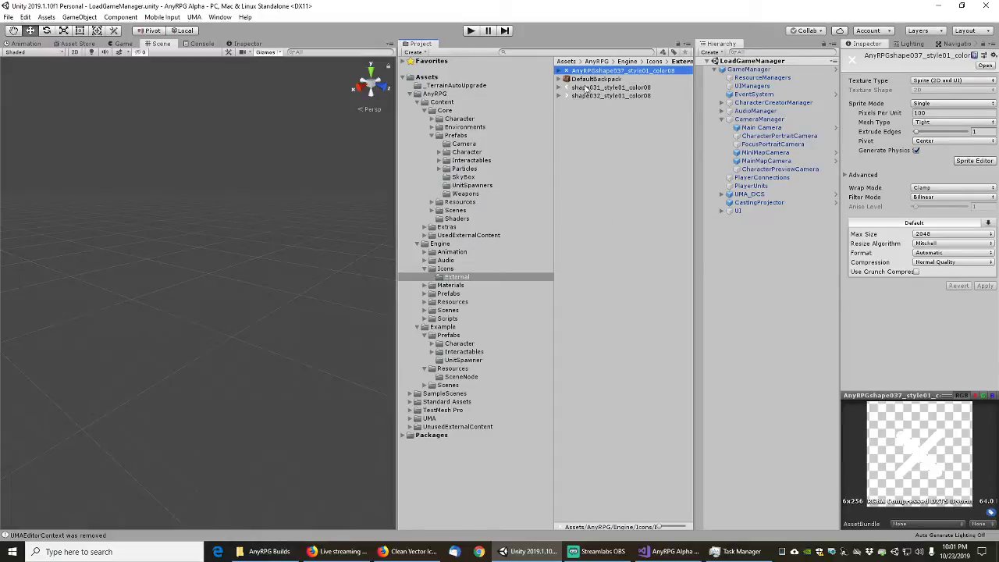
left_click(586, 71)
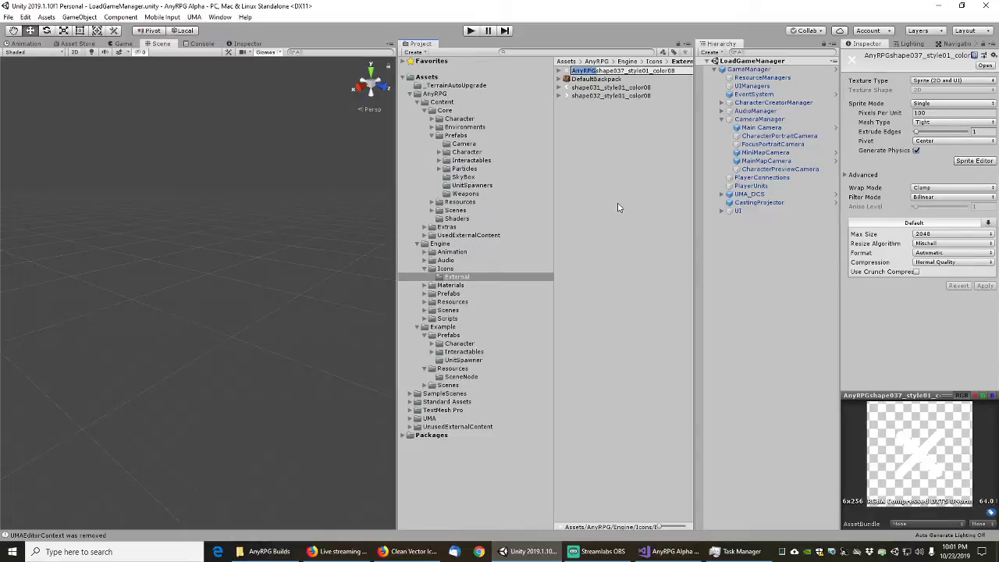
key("Escape")
- Rename the DefaultBackpack icon as AnyRPGDefaultBackpack
key("Down")
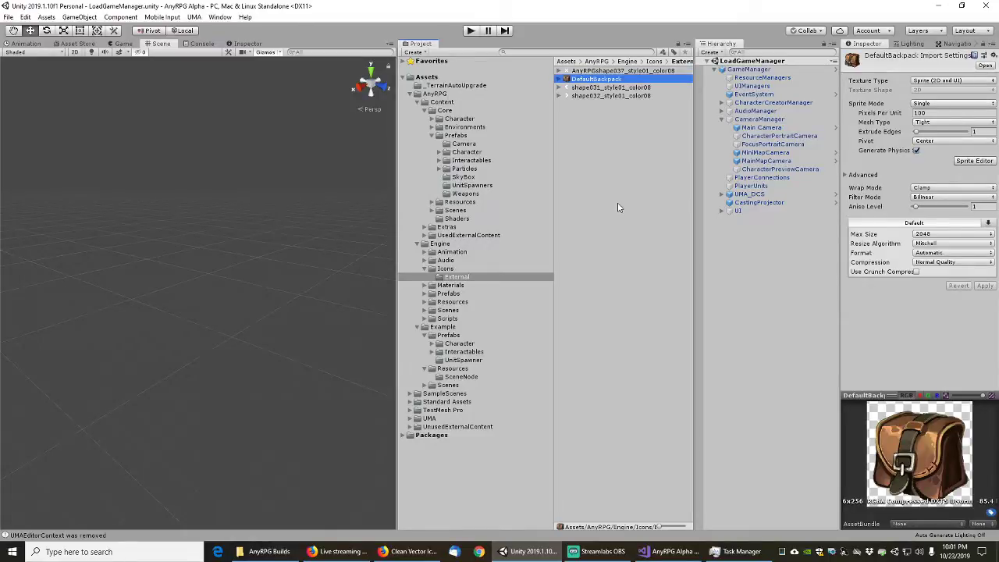
key("F2")
key("Home")
type("AnyRPG")
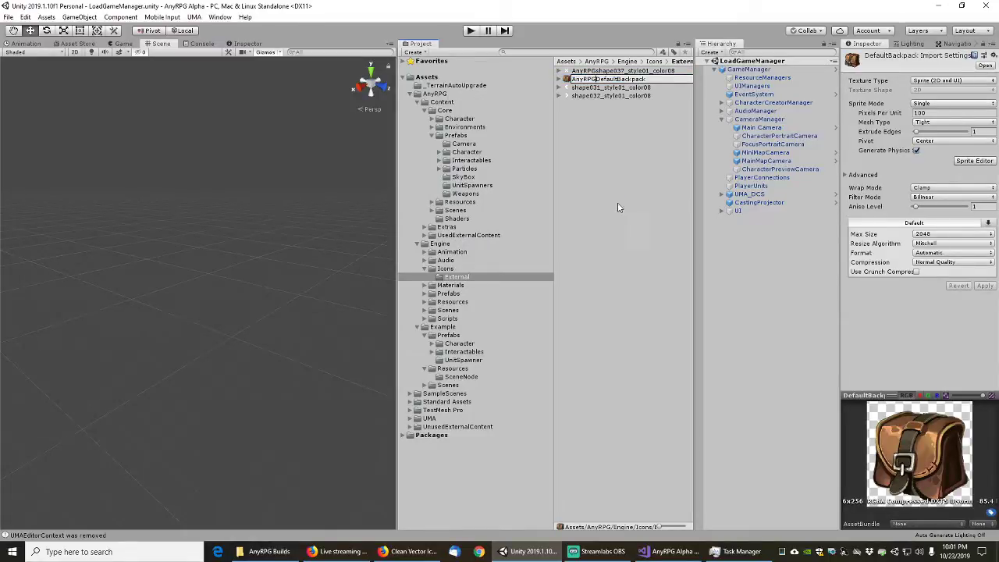
key("Return")
- Rename the shape031_style01_color08 icon as AnyRPGshape031_style01_color08
key("Down")
key("Down")
key("F2")
key("Home")
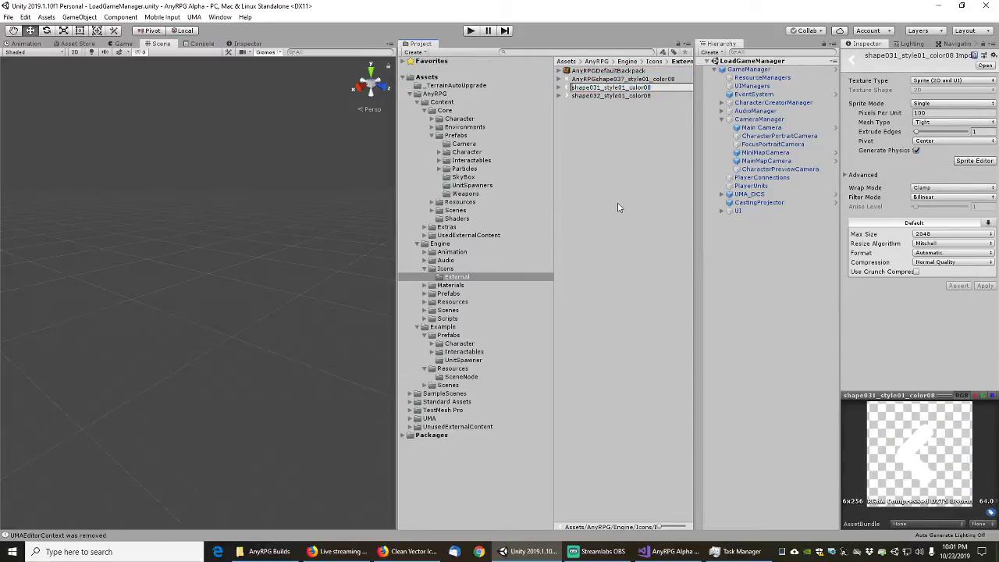
type("AnyRPG")
key("Return")
- Rename the shape032_style01_color08 icon as AnyRPGshape032_style01_color08
key("Down")
key("Down")
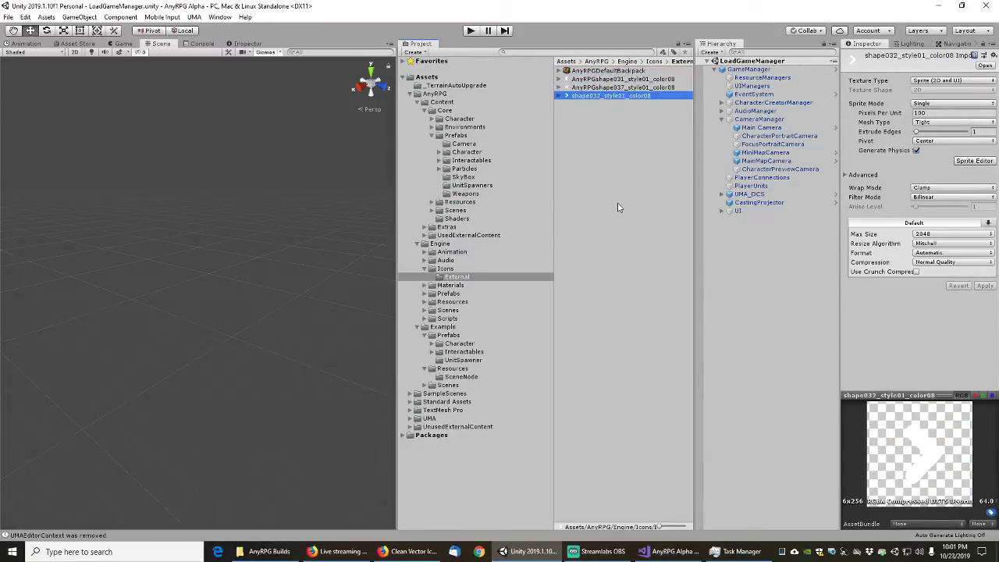
key("F2")
key("Home")
type("AnyRPG")
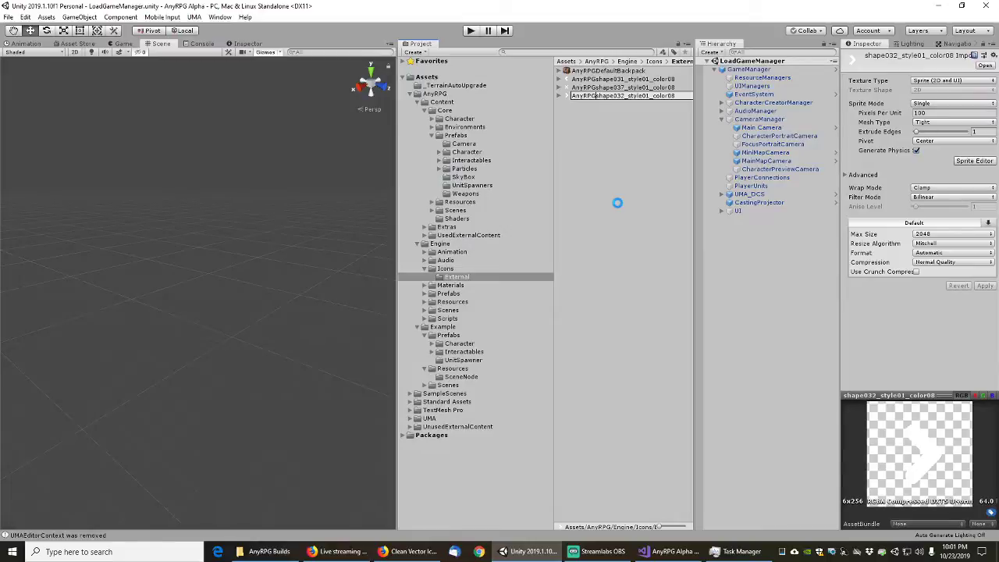
key("Return")
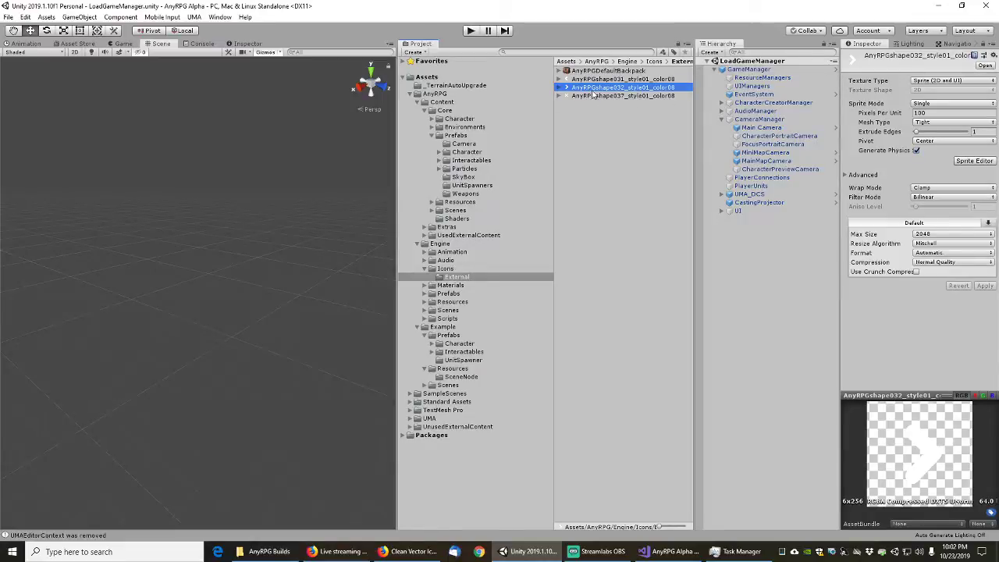
- Search the project assets for "shape" to look for other copies of the renamed icons, and clear the search
left_click(581, 51)
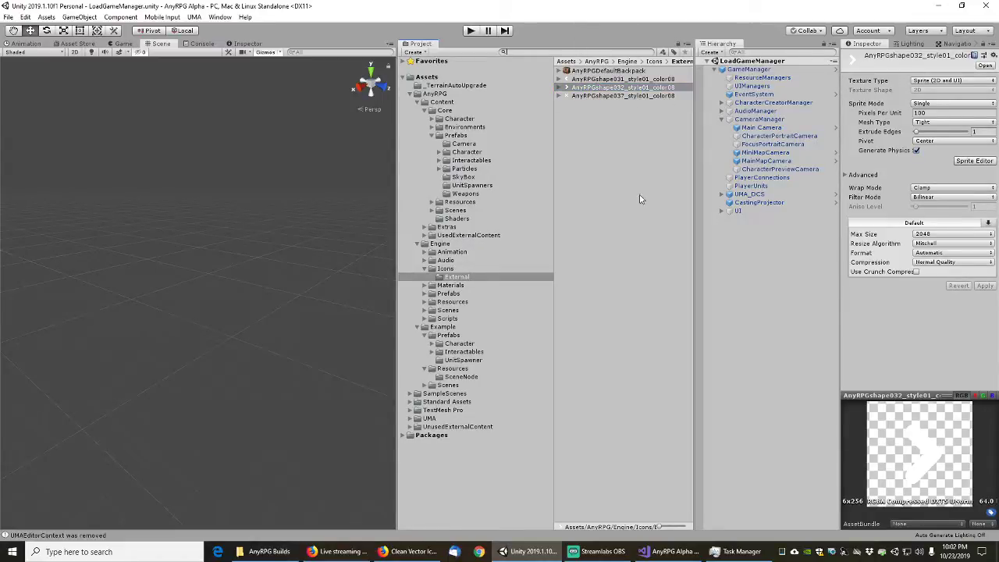
type("shape")
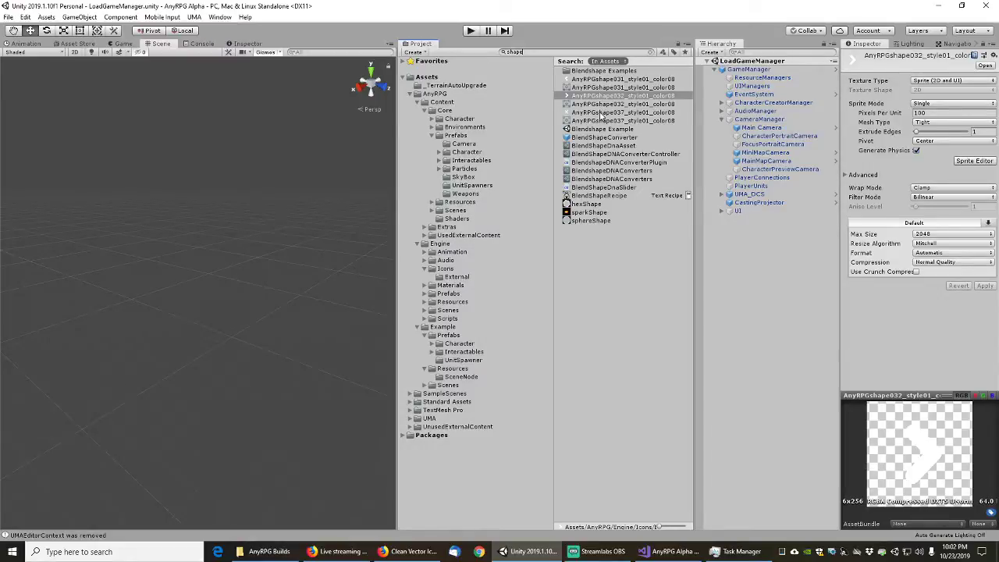
left_click(424, 236)
left_click(425, 236)
left_click(650, 53)
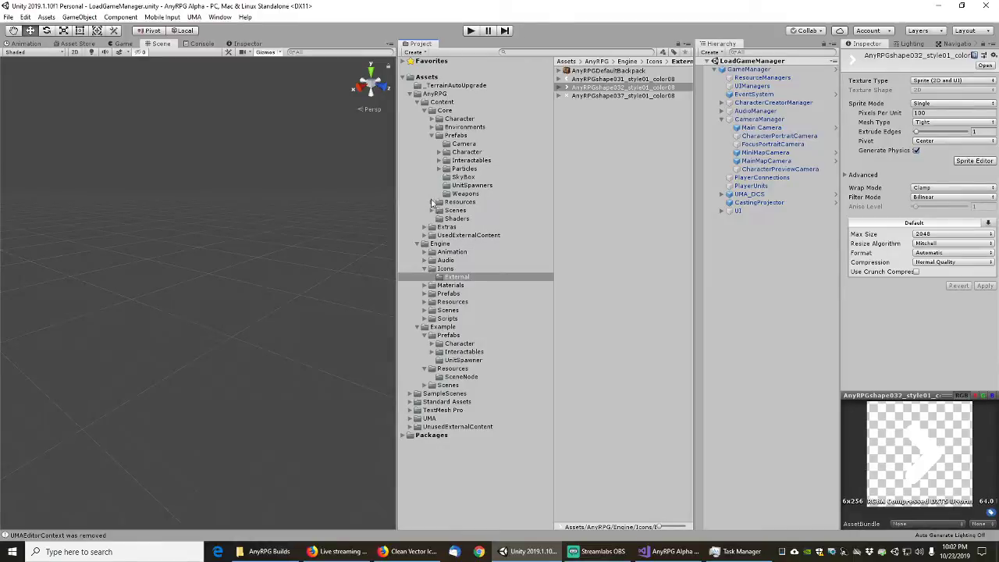
- Collapse the Core Prefabs folder, expand UsedExternalContent/Icons, and search the project assets for "05"
left_click(431, 135)
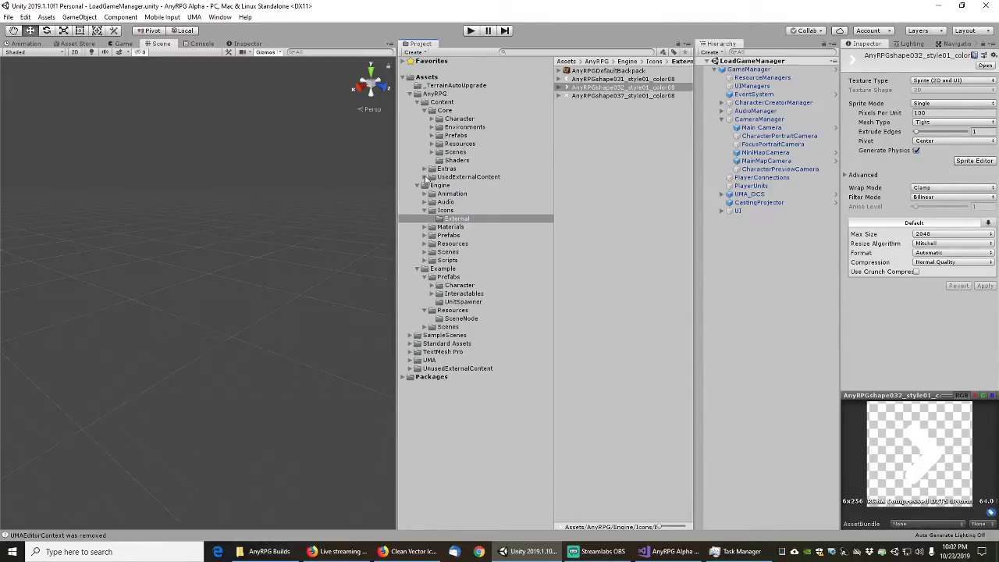
left_click(426, 177)
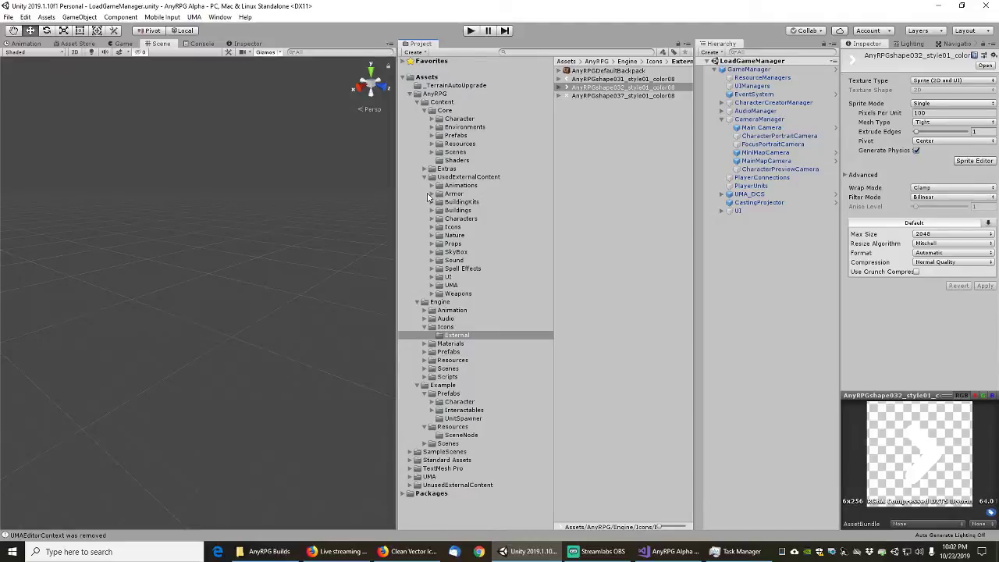
left_click(432, 227)
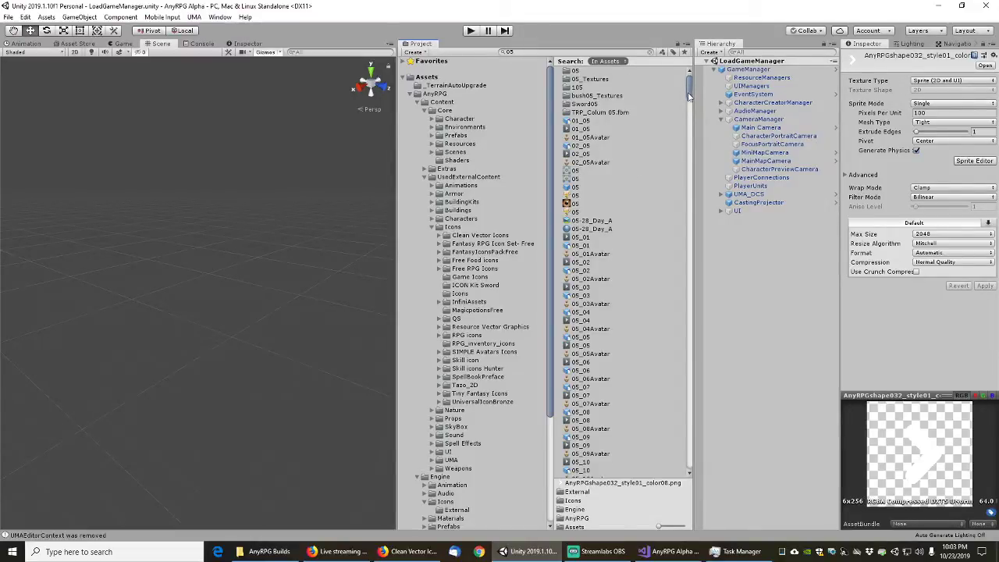
left_click_drag(691, 95, 704, 77)
- Open the PNG subfolder of Free RPG Icons and inspect icon 5
left_click(442, 270)
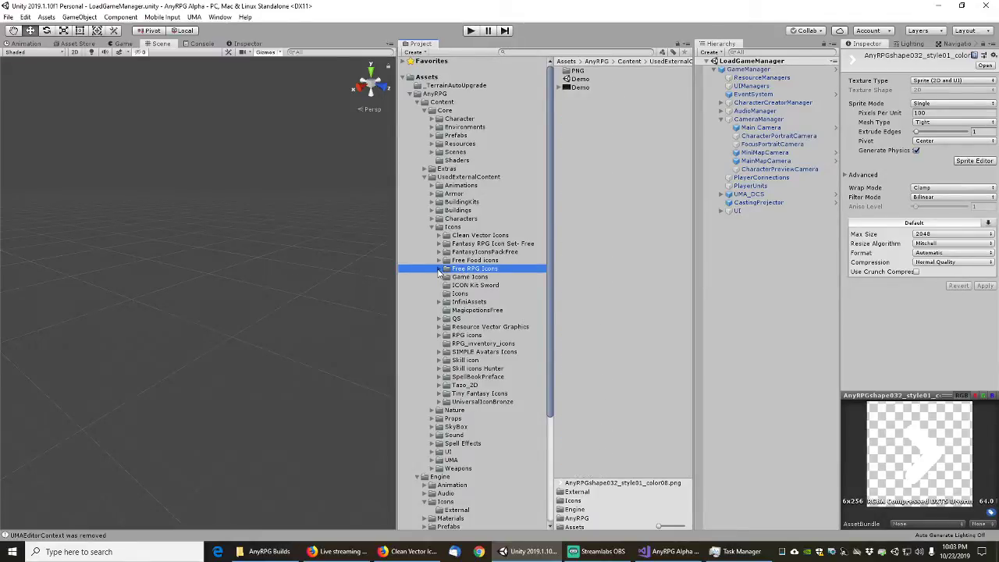
left_click(441, 270)
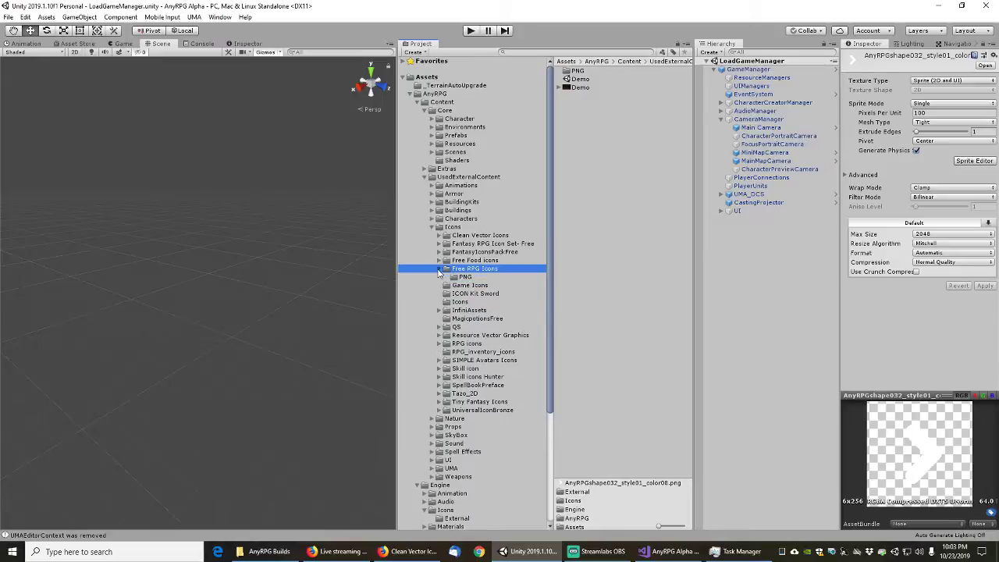
left_click(462, 277)
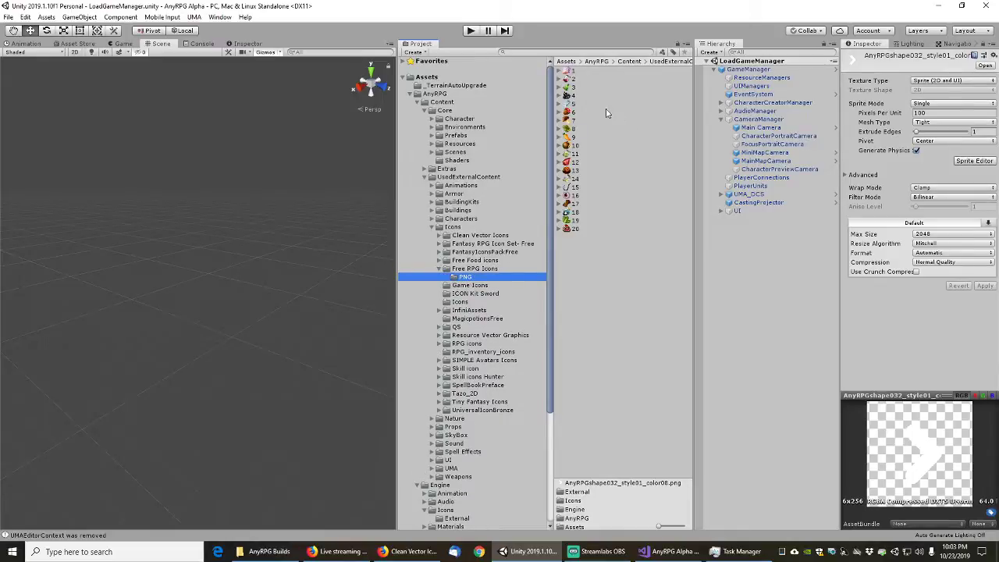
left_click(573, 104)
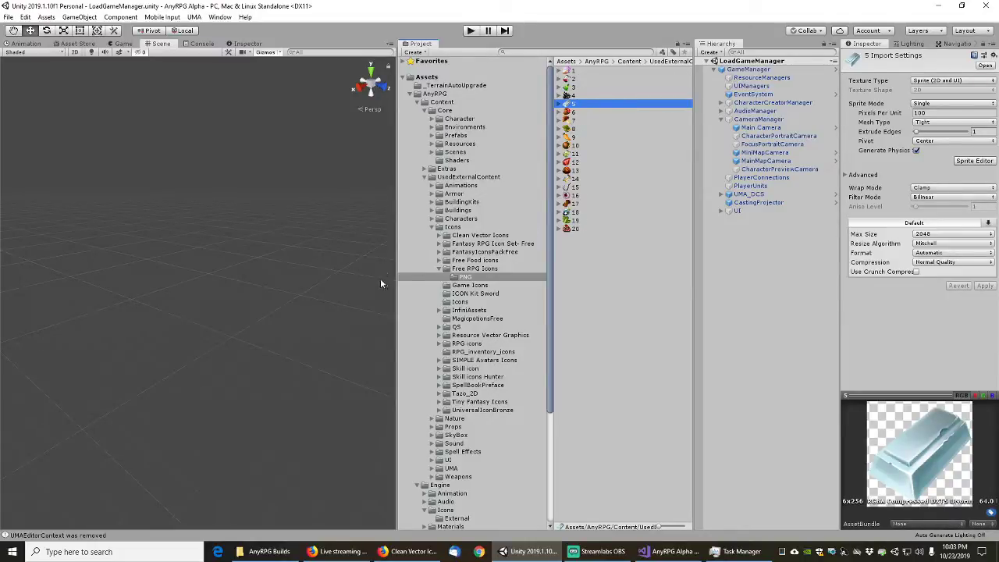
- Collapse the UsedExternalContent folder tree, check the renamed icons in Engine/Icons/External, and collapse the Engine Icons folder
left_click(446, 268)
left_click(435, 227)
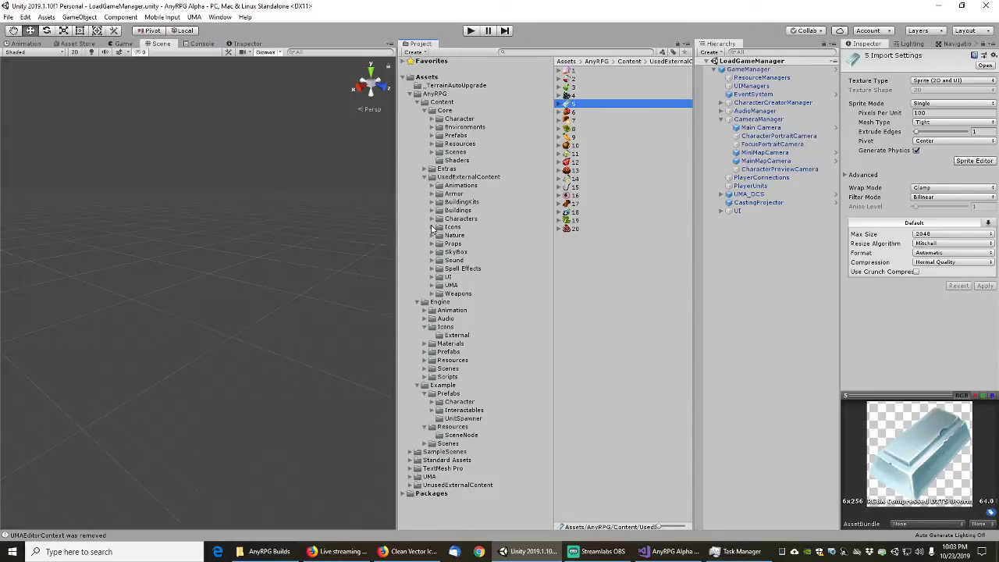
left_click(461, 181)
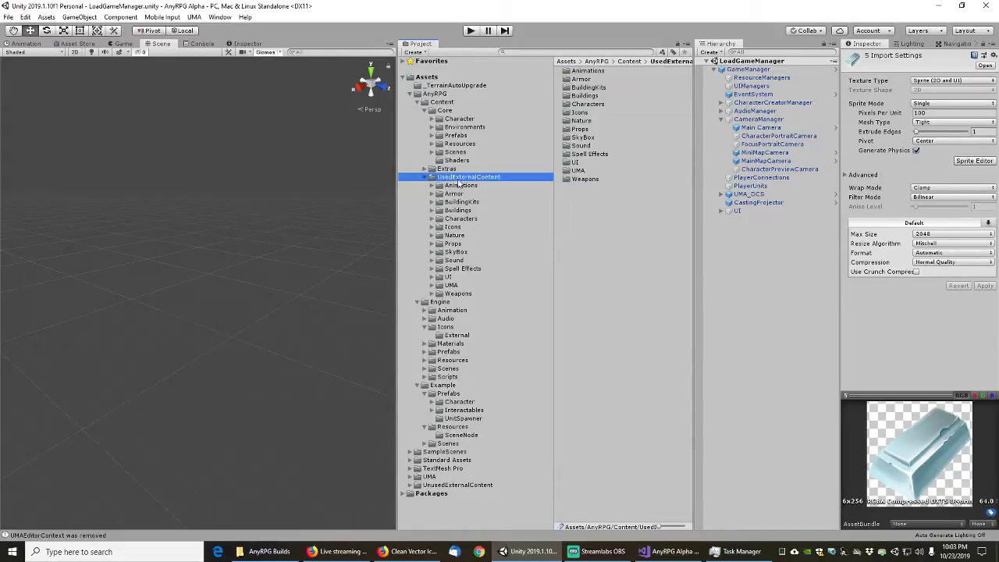
left_click(425, 177)
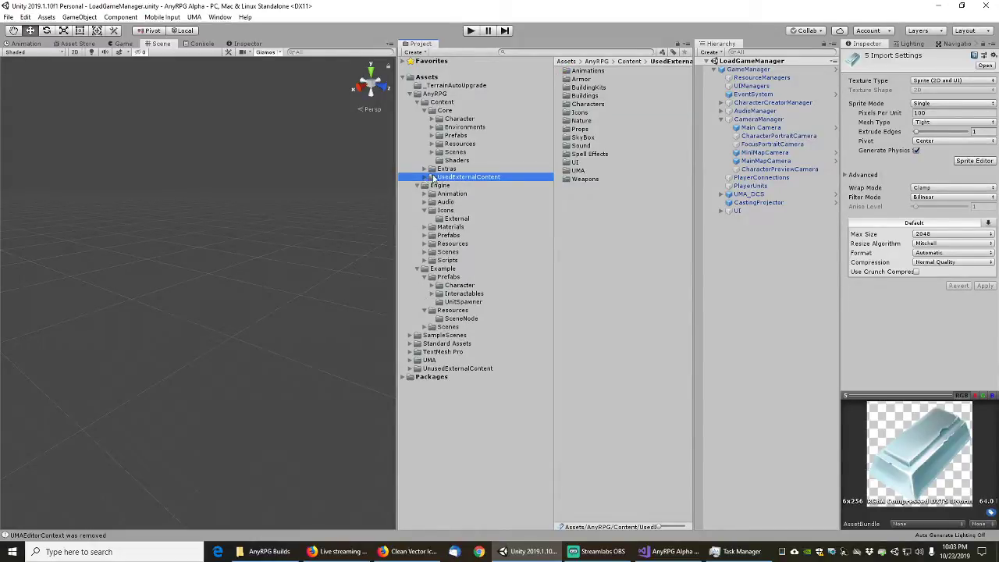
left_click(454, 219)
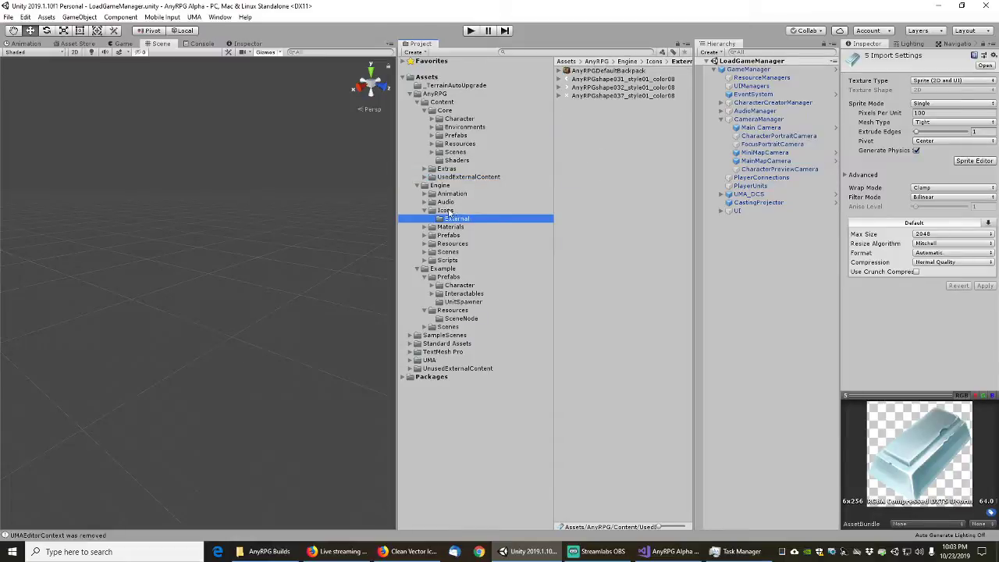
left_click(446, 212)
left_click(424, 210)
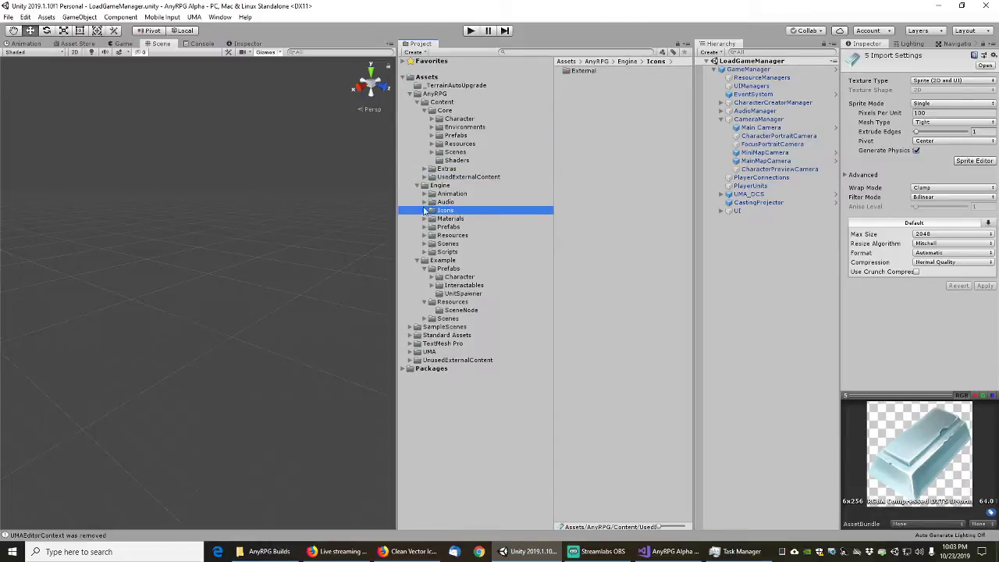
- Compare the sound clips in Engine/Audio/UISounds with those in the Audio folder of SlimUI's Modern Menu 1 under UsedExternalContent/UI
left_click(425, 202)
left_click(453, 203)
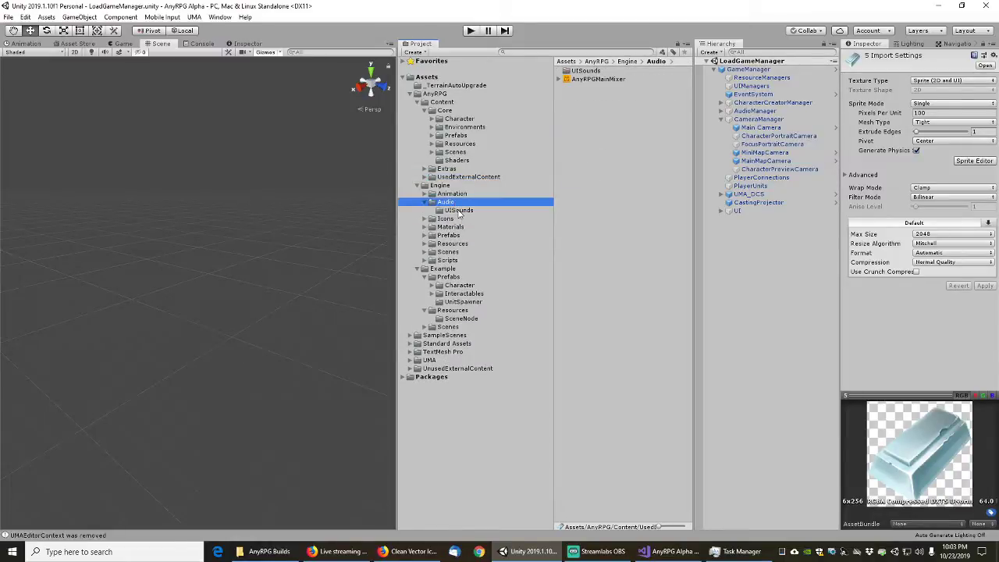
left_click(459, 210)
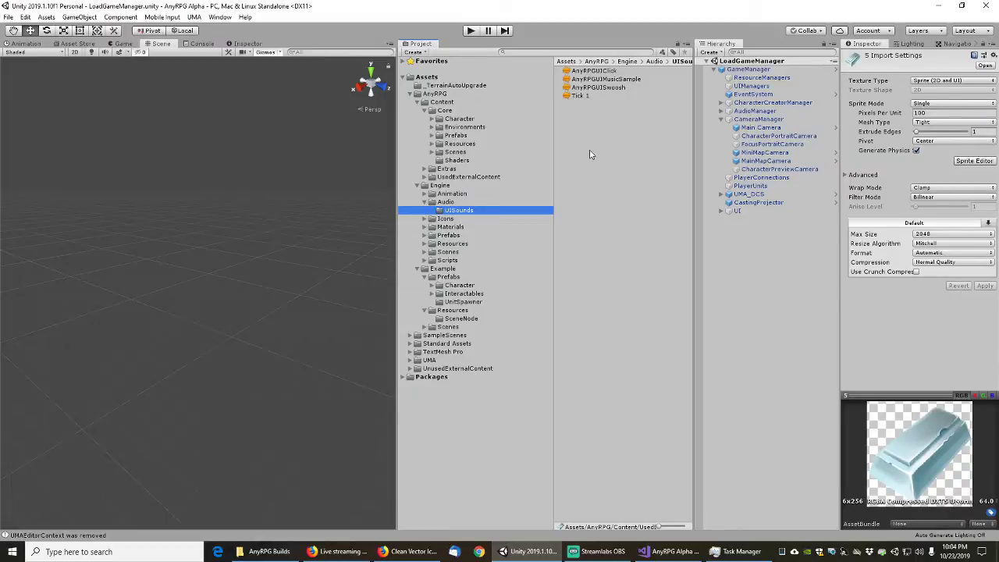
left_click(427, 178)
left_click(433, 277)
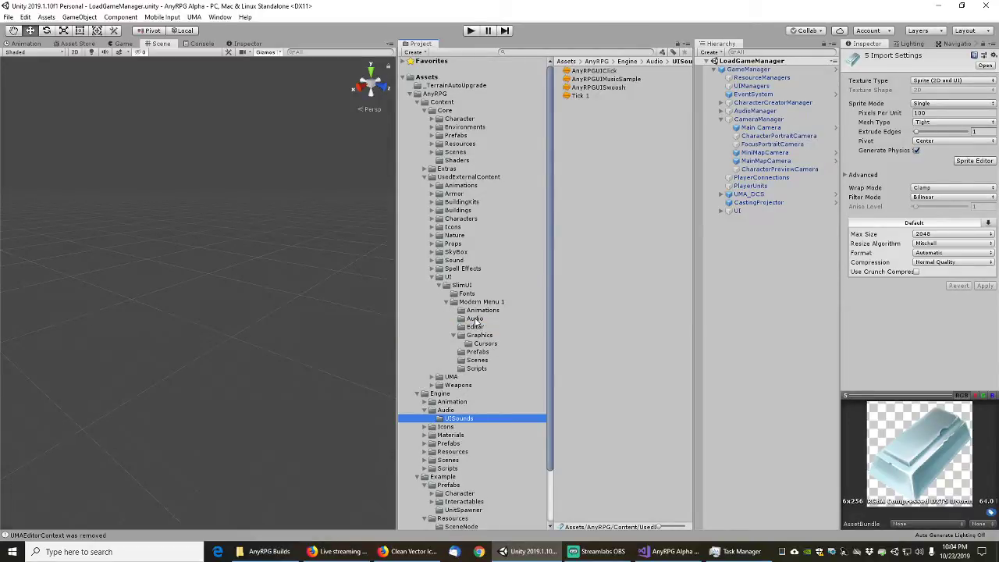
left_click(474, 318)
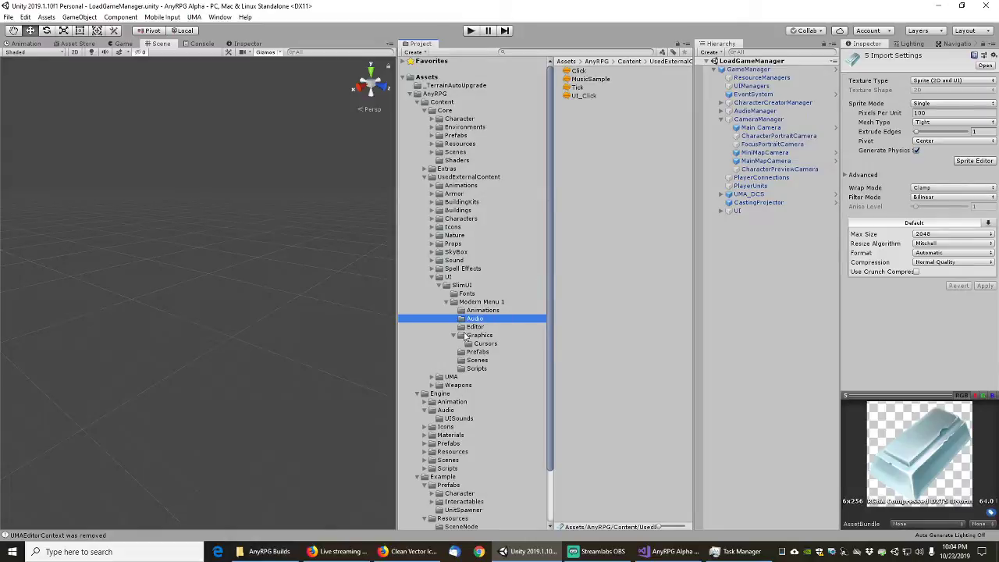
- Rename the Tick 1 audio clip in Engine/Audio/UISounds as AnyRPGTick
left_click(456, 419)
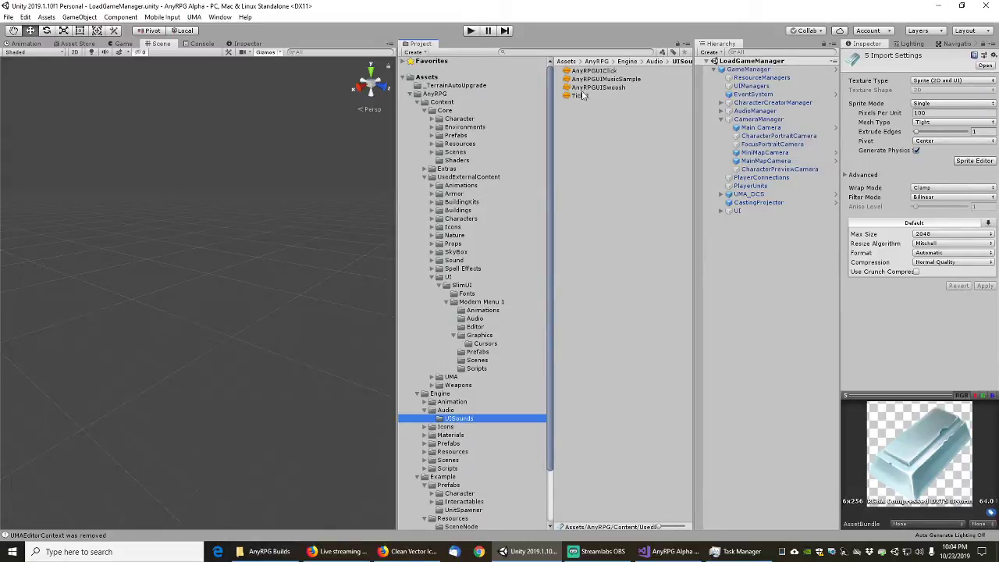
left_click(581, 94)
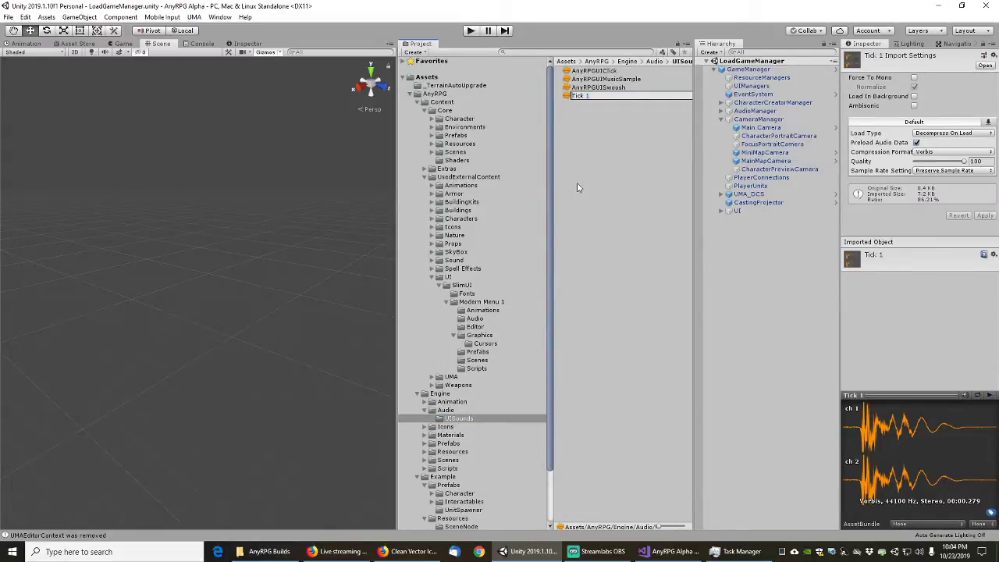
type("AnyRPG")
key("BackSpace")
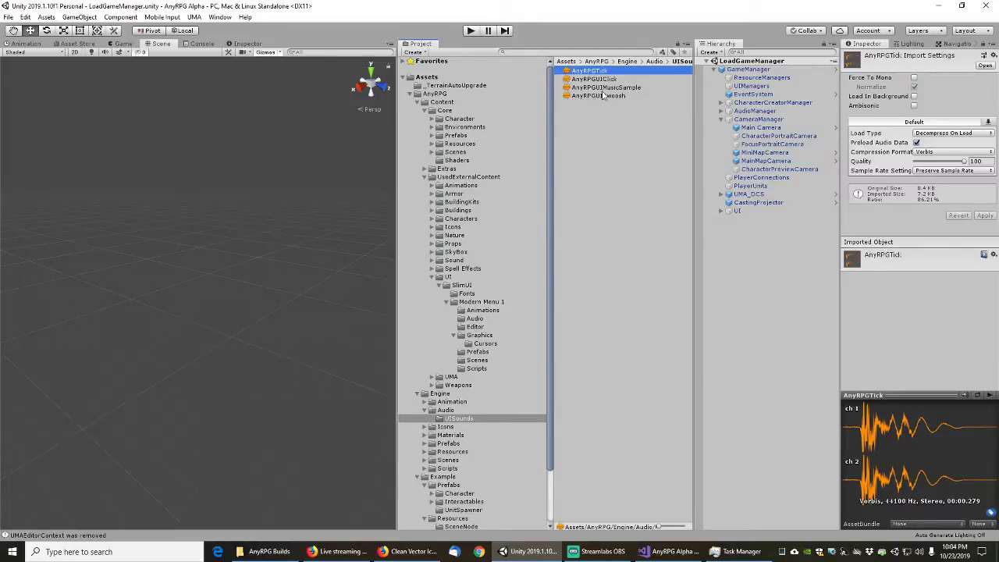
- Move all four UISounds clips into the Audio folder of SlimUI's Modern Menu 1, and delete the UISounds folder from Engine/Audio
left_click(591, 96, "shift")
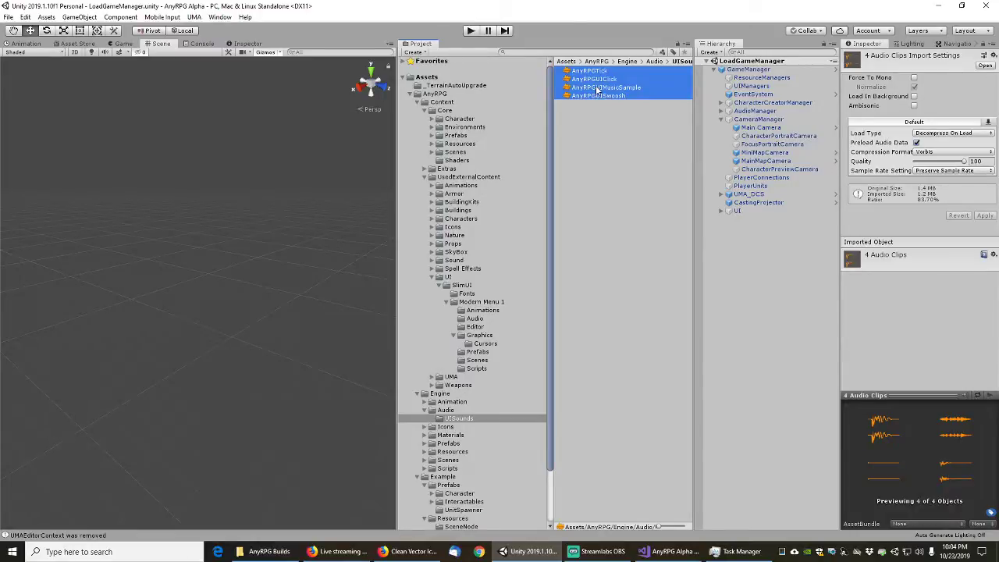
left_click_drag(599, 88, 478, 317)
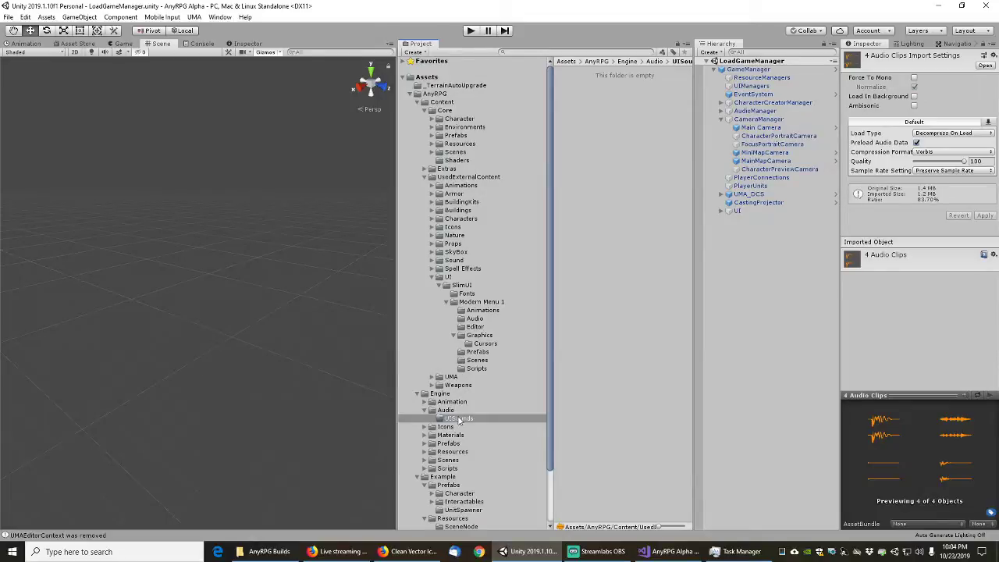
left_click(452, 411)
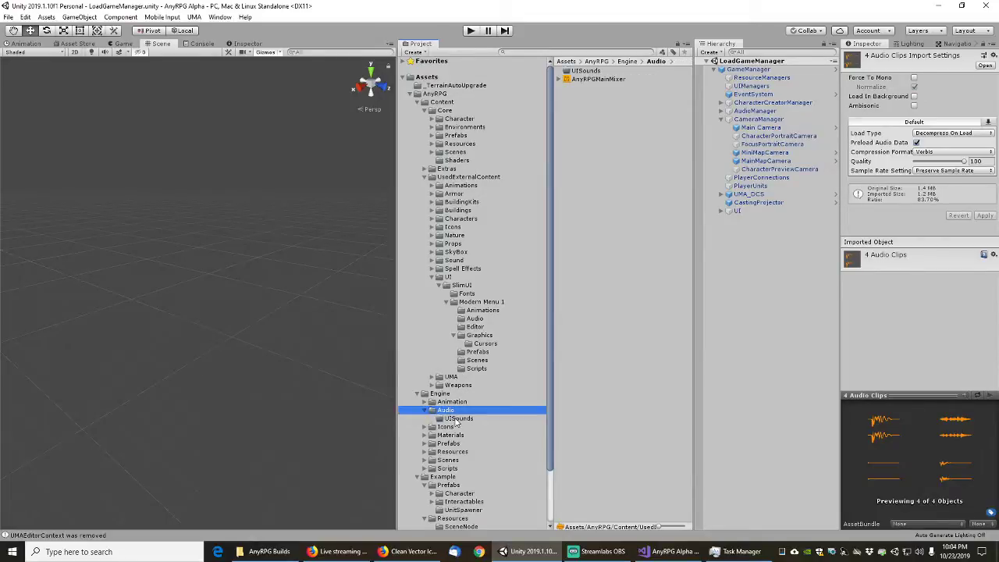
left_click(457, 420)
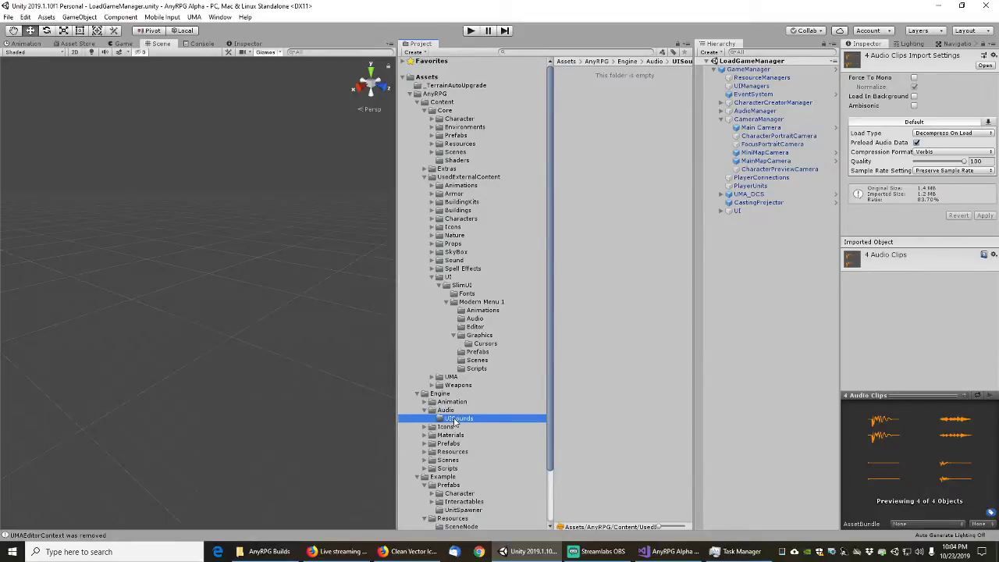
key("Delete")
left_click(531, 300)
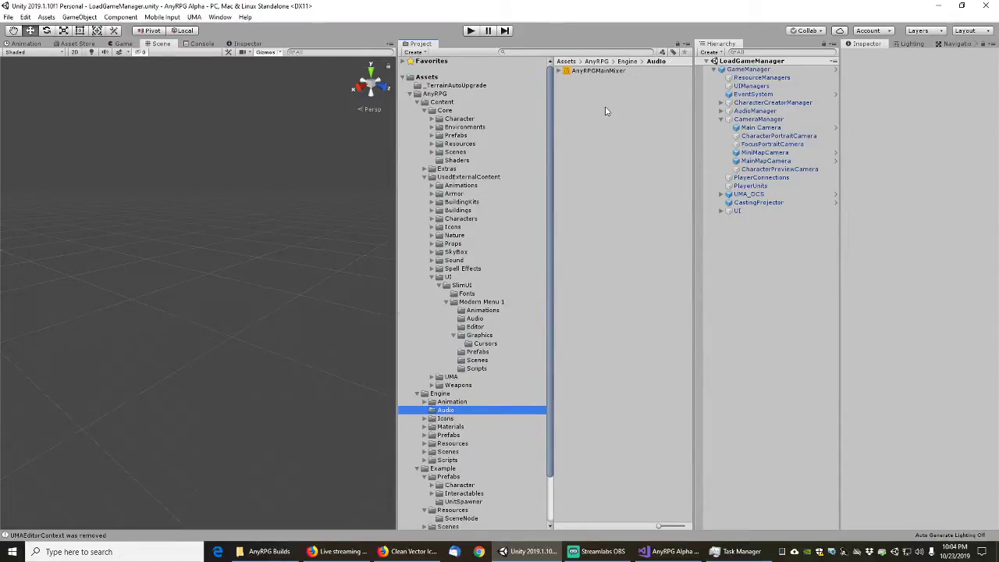
- Review the contents of the Engine Animation folder, including its Animation and Controllers subfolders
scroll(452, 402, "down", 3)
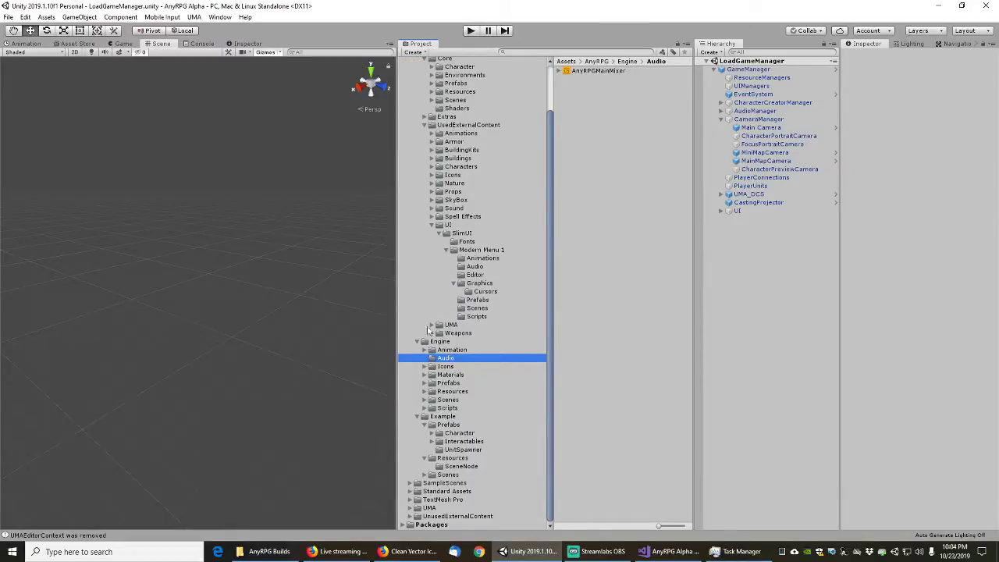
left_click(444, 352)
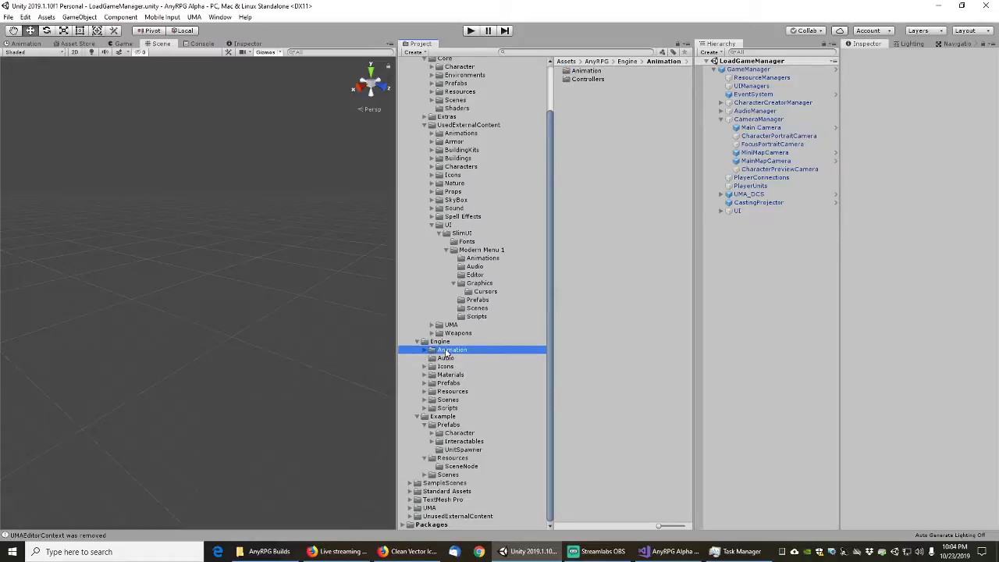
left_click(427, 349)
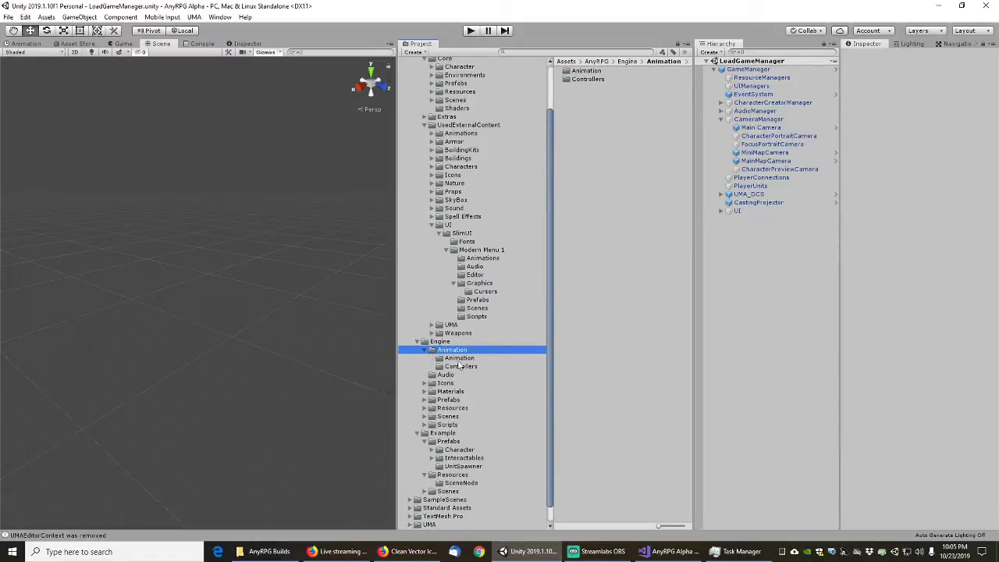
left_click(458, 358)
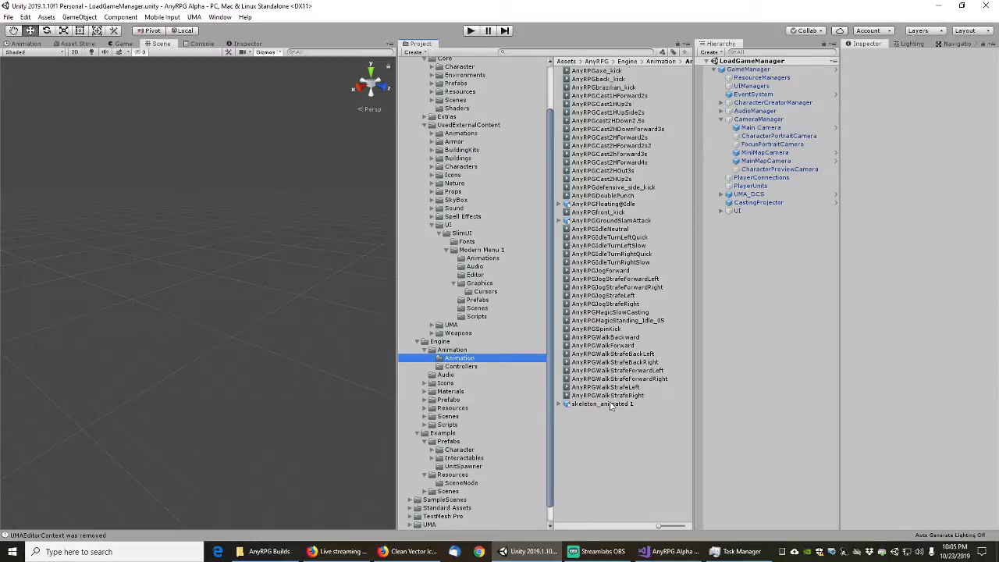
left_click(461, 367)
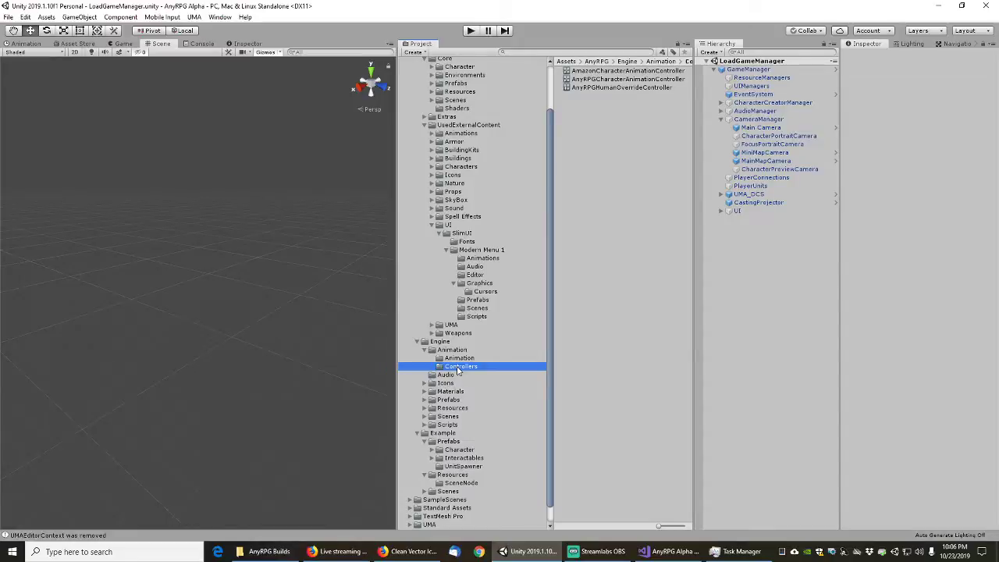
left_click(455, 351)
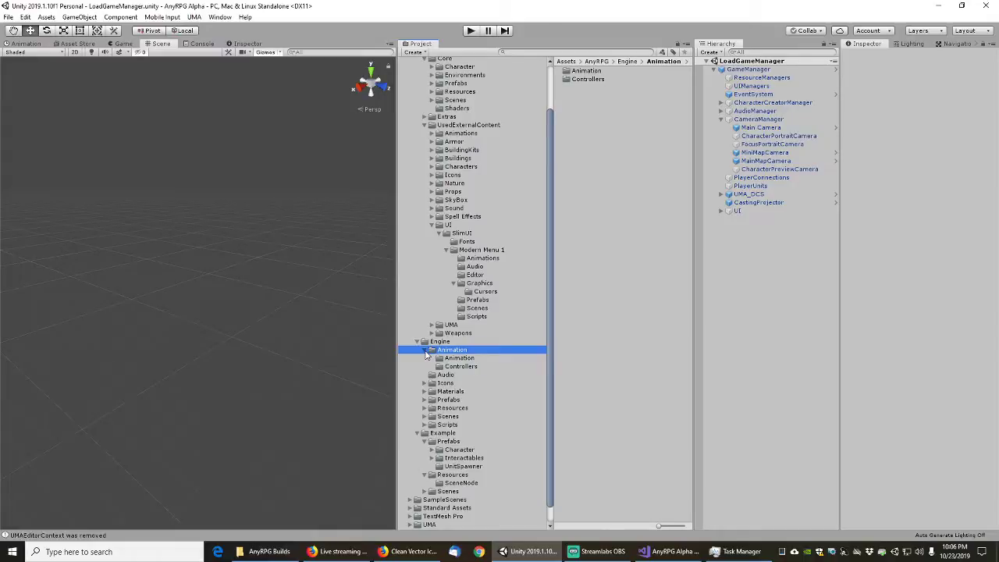
left_click(456, 359)
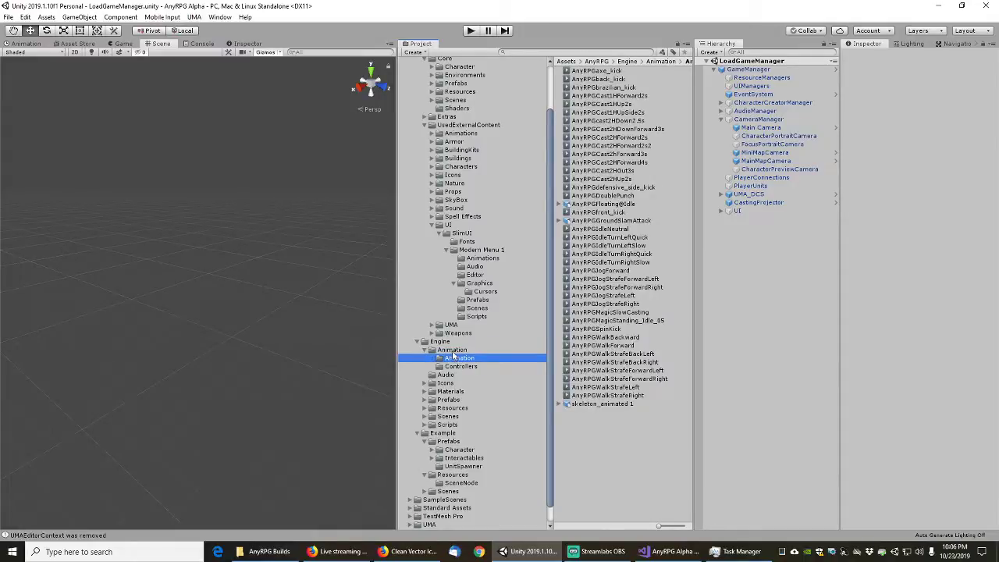
left_click(455, 350)
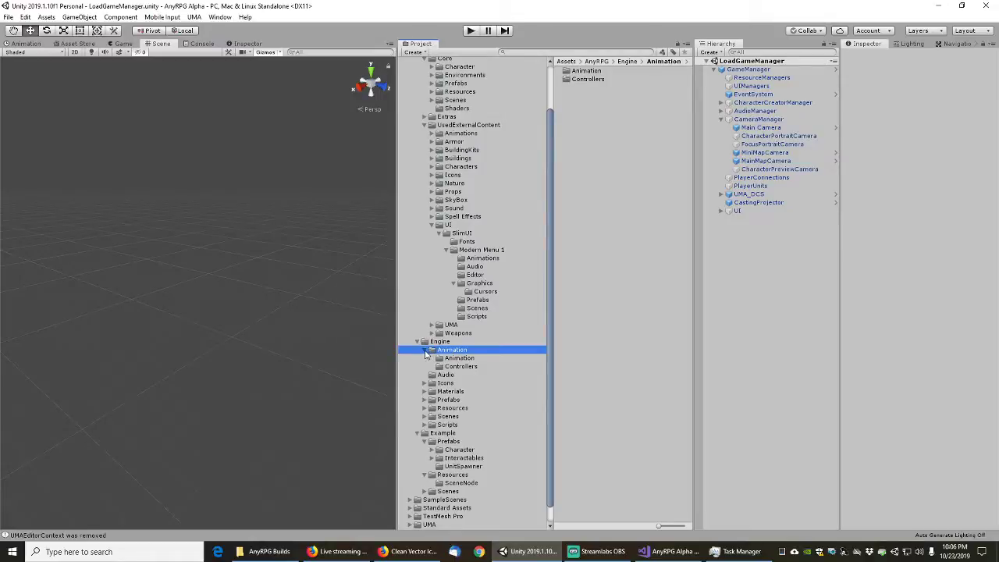
left_click(426, 353)
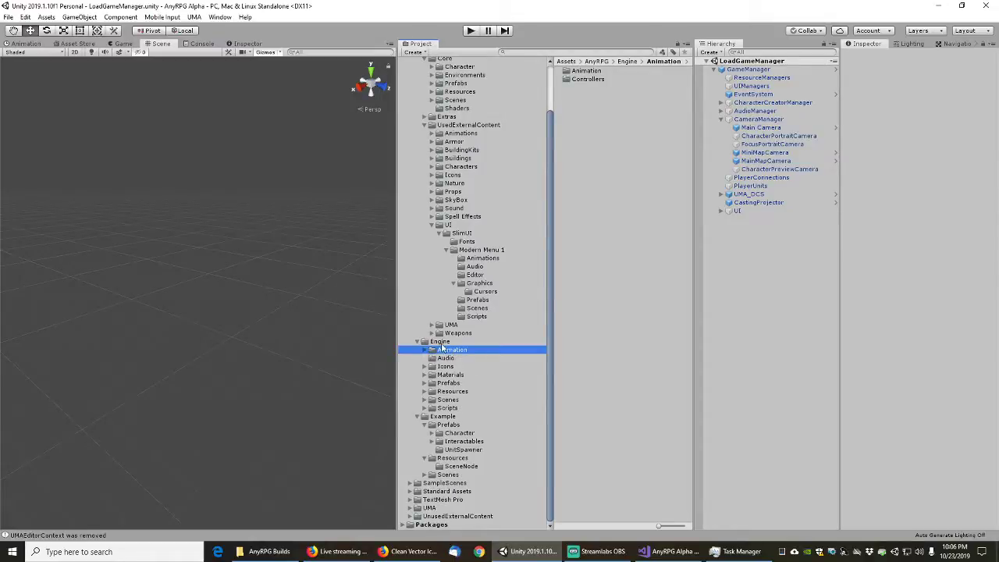
- Examine the Engine folder's Character physics material and compare it with the Rigidbody and Capsule Collider settings of the DefaultUMAPlayerUnit prefab
left_click(440, 342)
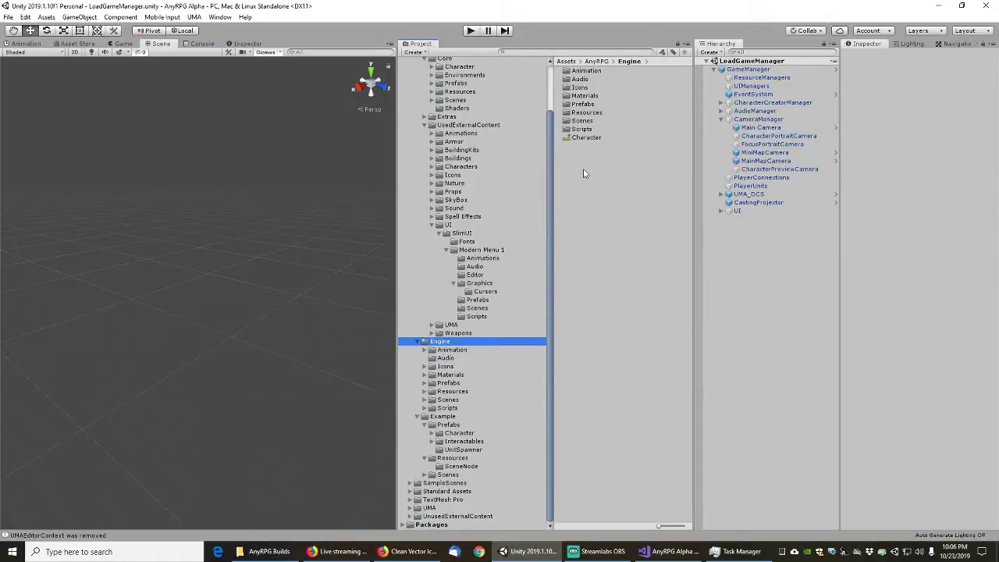
left_click(582, 139)
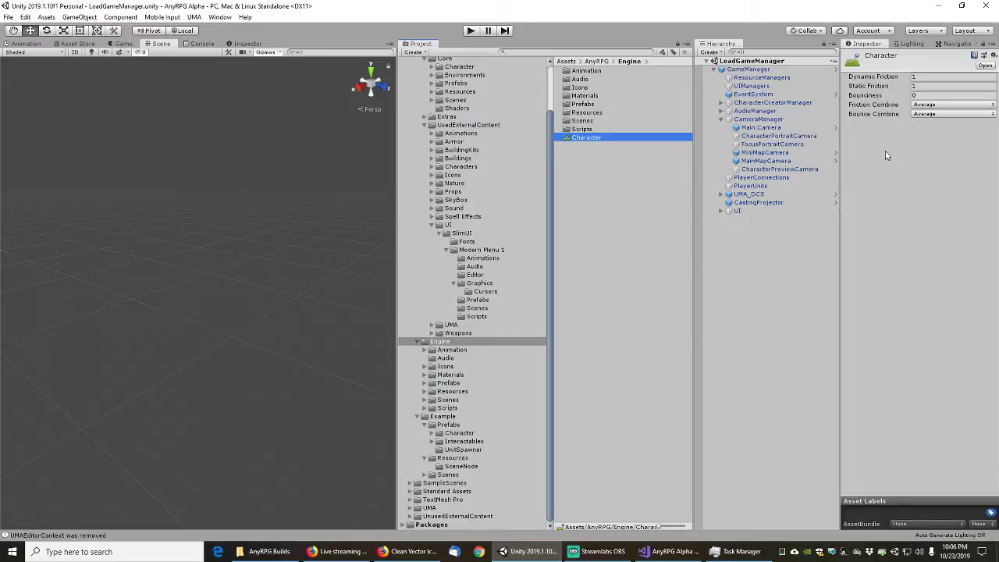
left_click(426, 384)
left_click(448, 385)
left_click(461, 400)
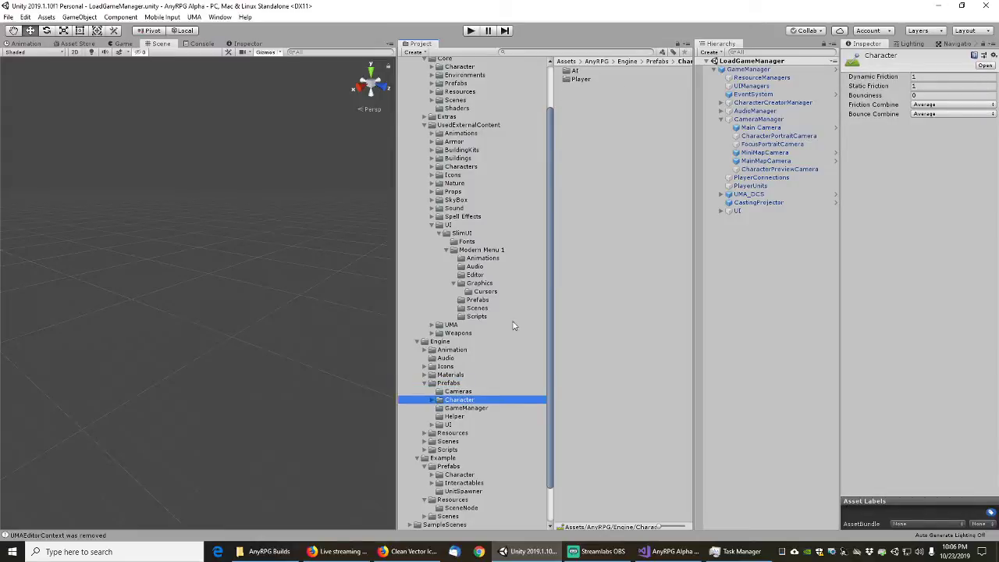
left_click(432, 400)
left_click(466, 418)
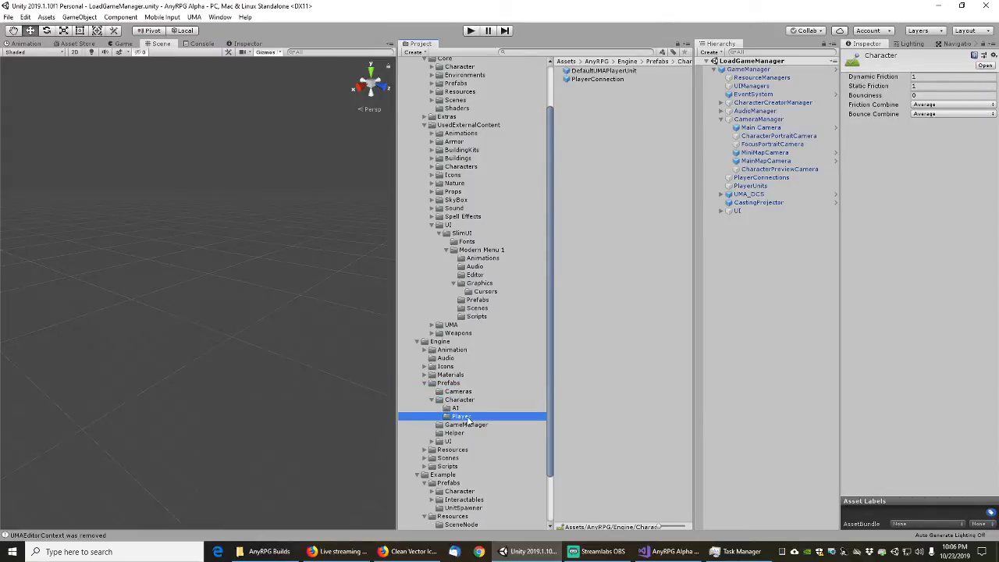
left_click(601, 71)
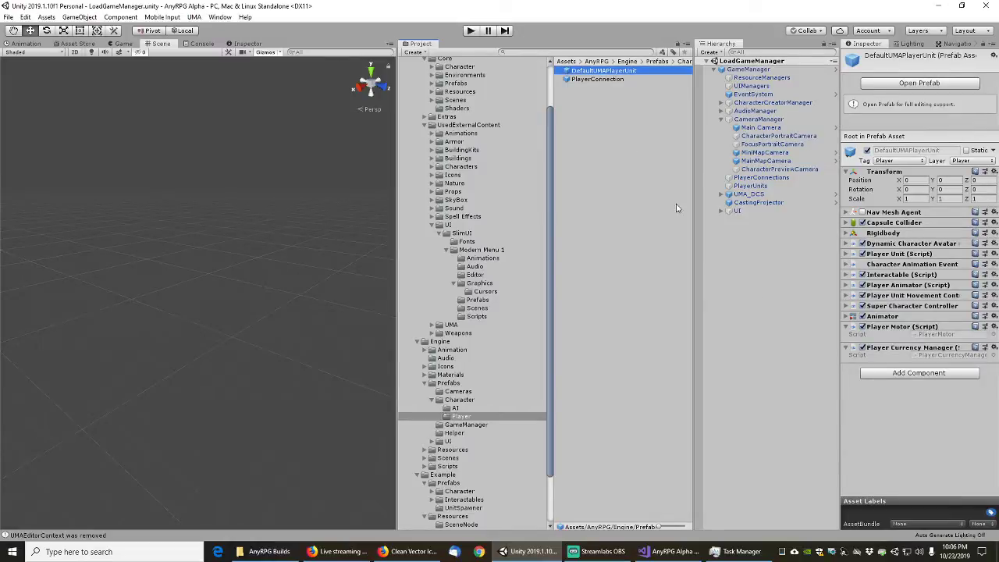
left_click(846, 231)
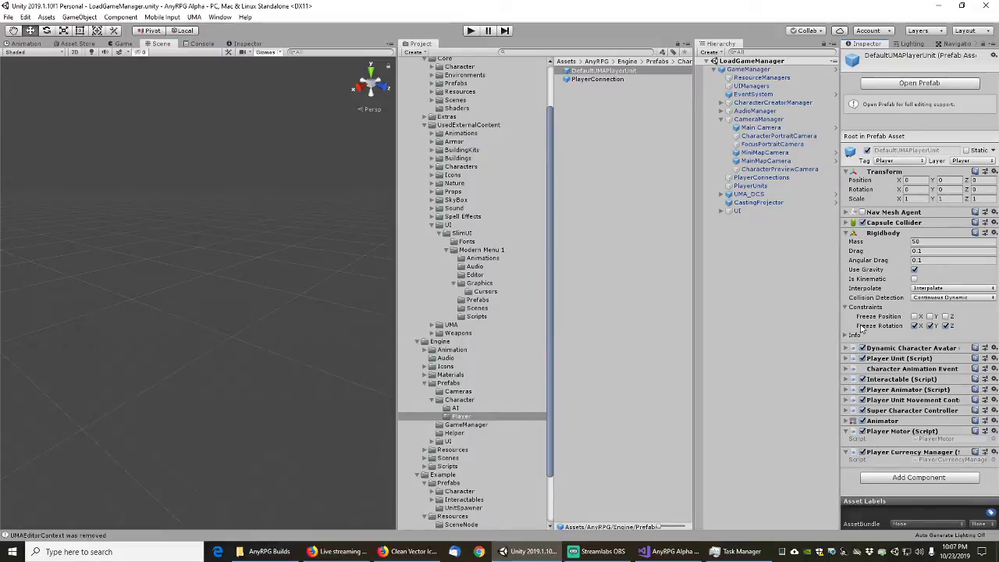
left_click(848, 226)
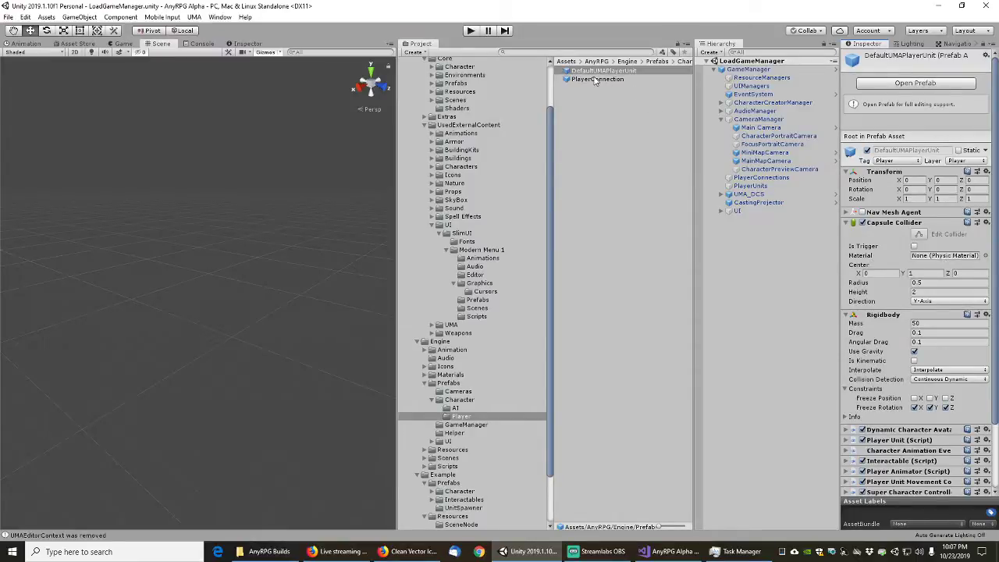
- Delete the Character physics material from the AnyRPG Engine folder
left_click(457, 401)
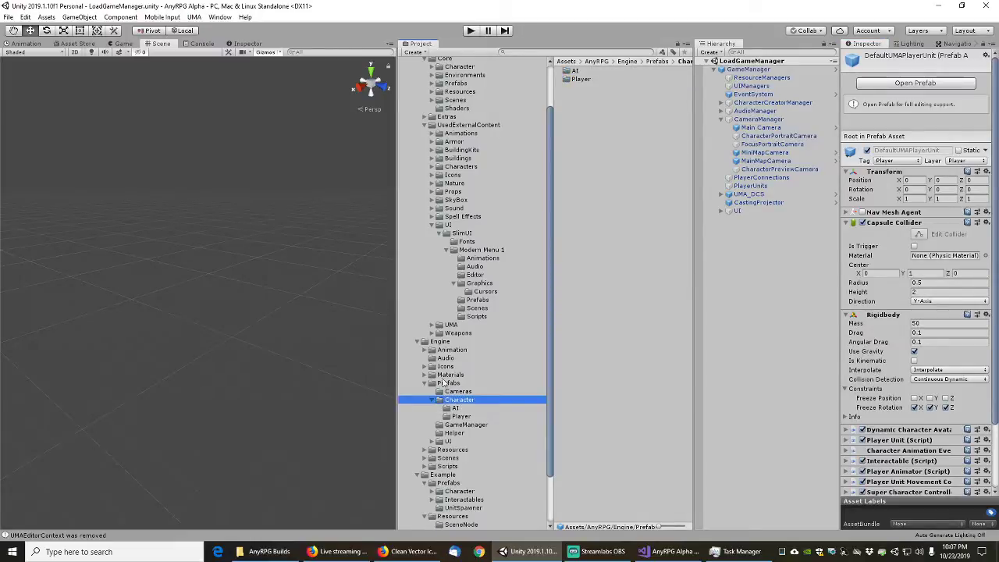
left_click(444, 343)
left_click(584, 138)
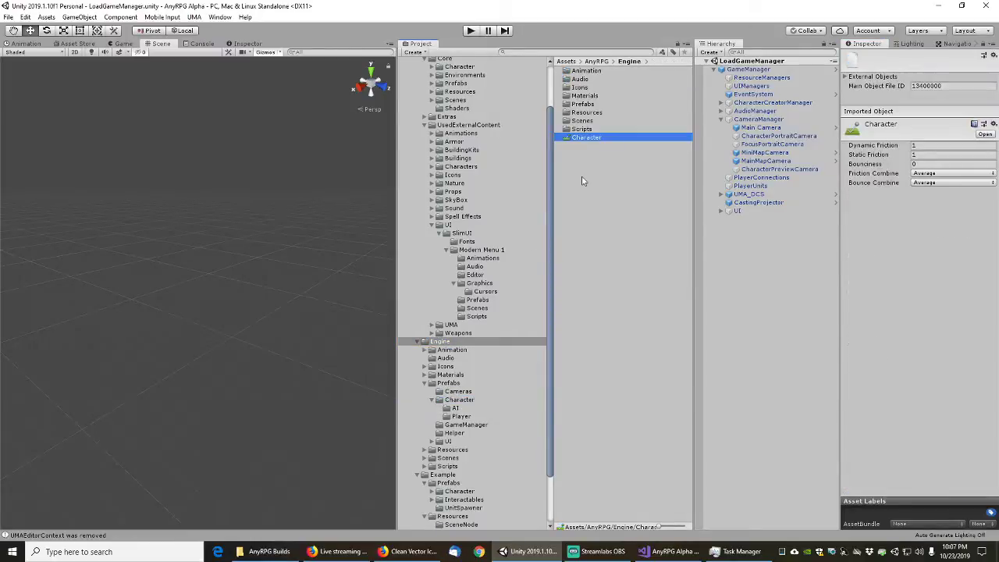
key("Delete")
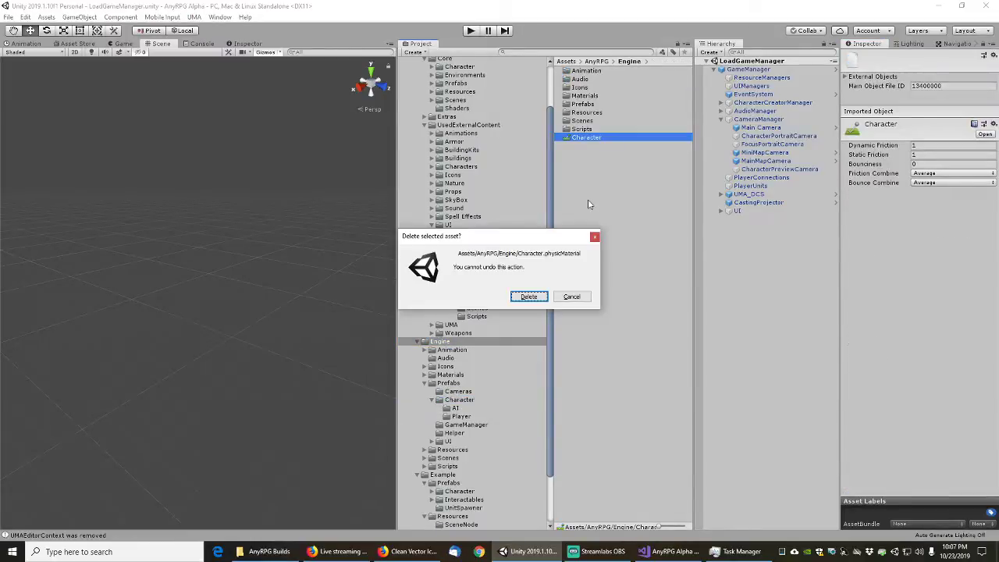
left_click(526, 301)
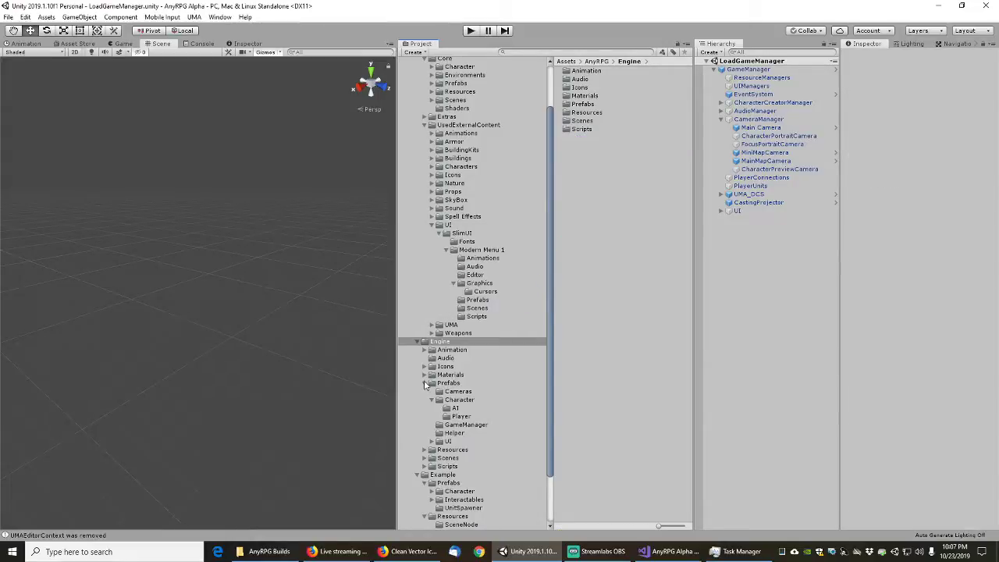
- Collapse the Engine Prefabs, external UI, Core, UsedExternalContent, and Example Prefabs and Resources folders in the project tree
left_click(427, 383)
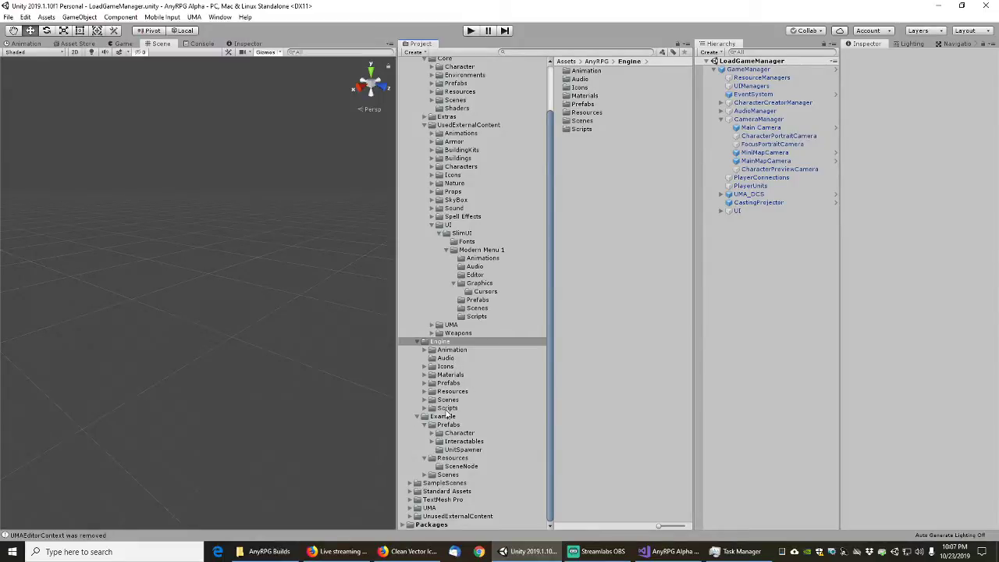
left_click(433, 225)
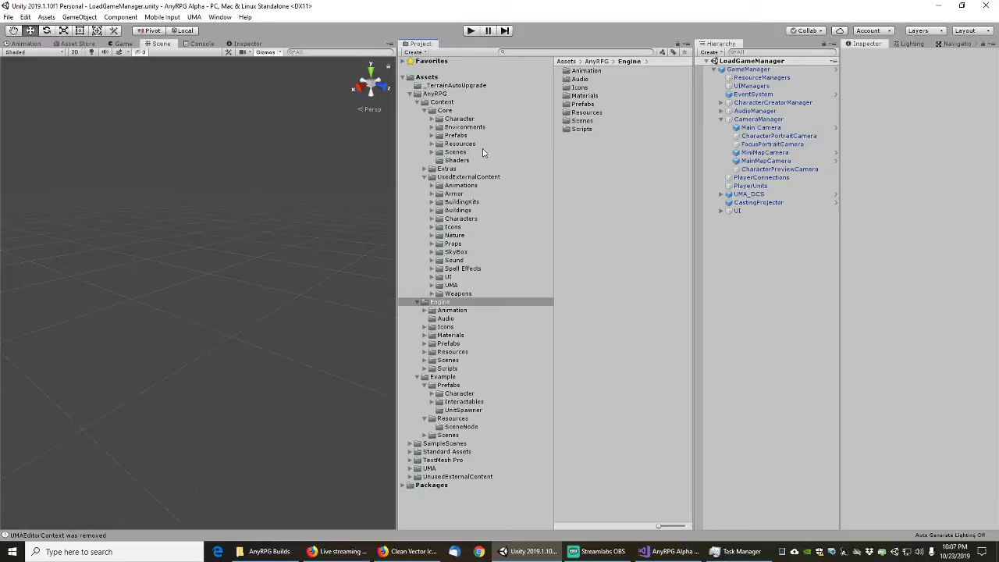
left_click(425, 111)
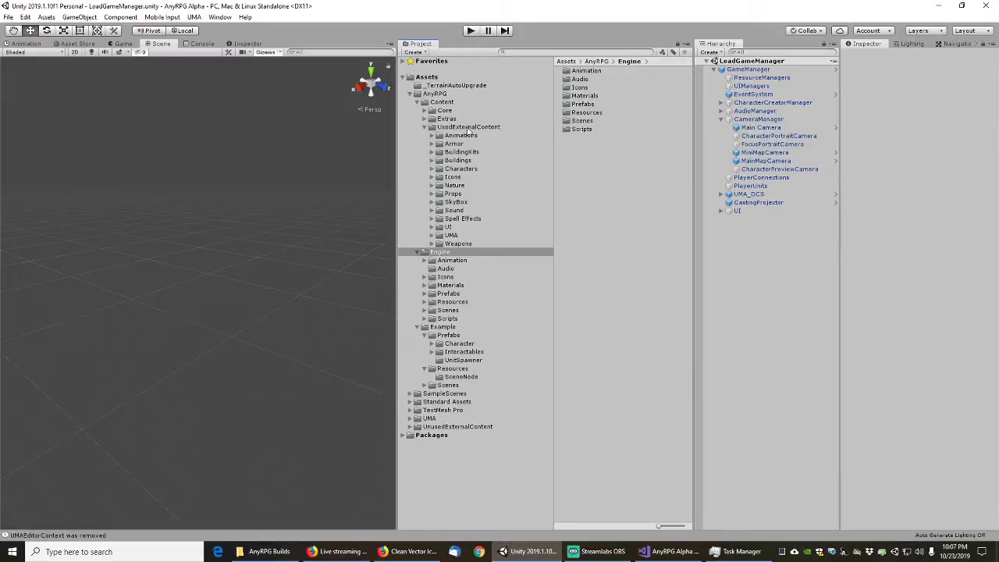
left_click(423, 128)
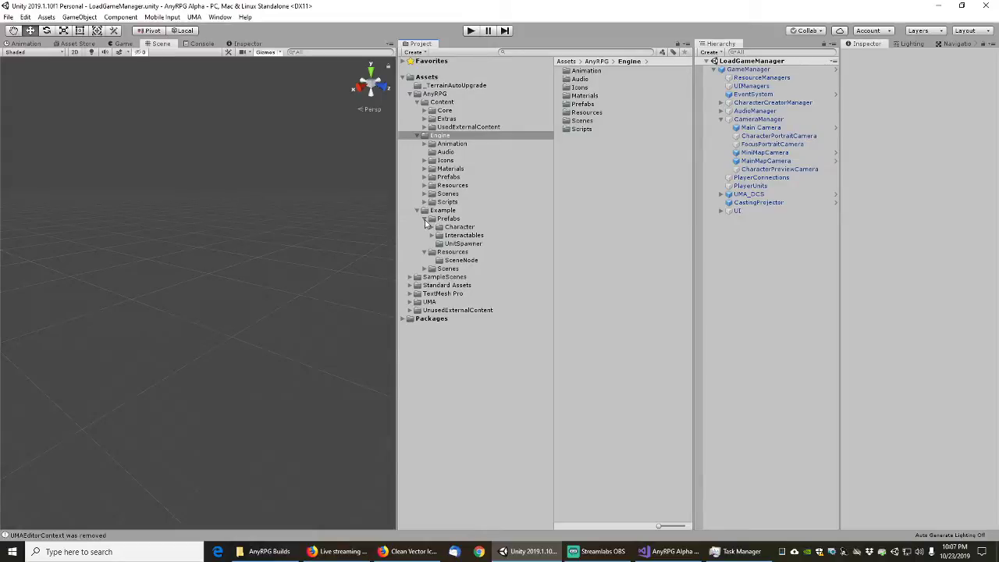
left_click(427, 224)
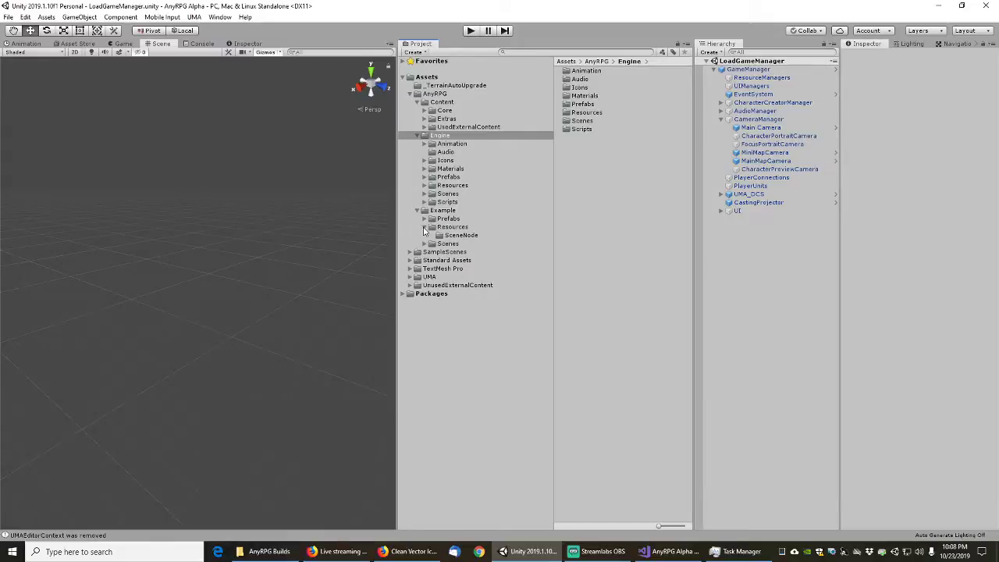
left_click(425, 228)
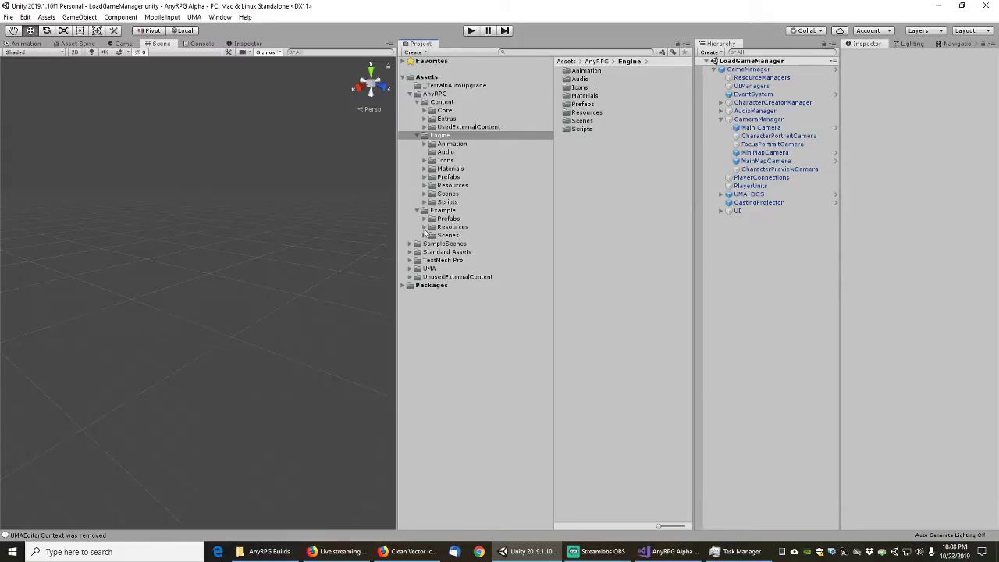
- Browse the Example Scenes folders and open the ExampleDefaultScene scene
left_click(425, 235)
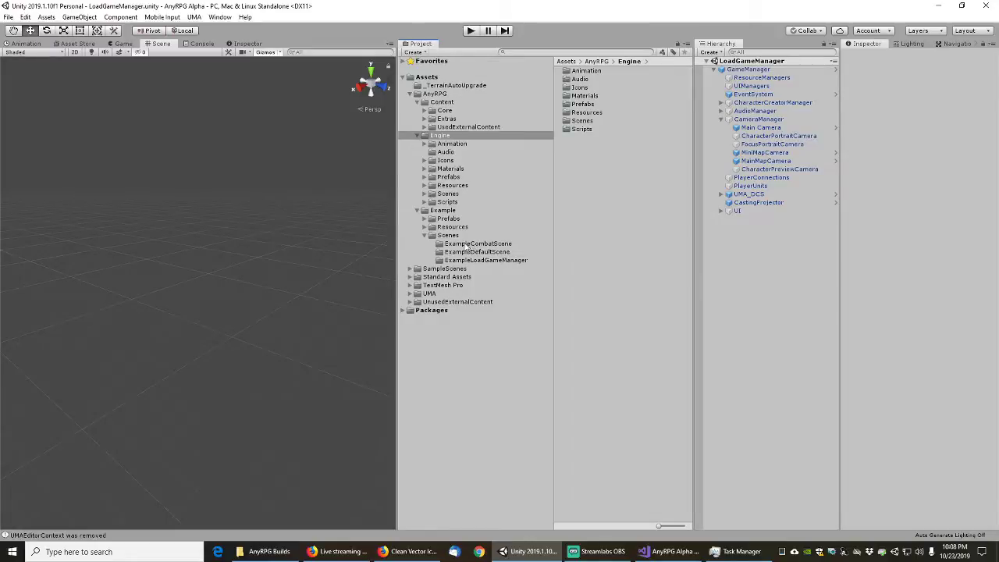
left_click(463, 260)
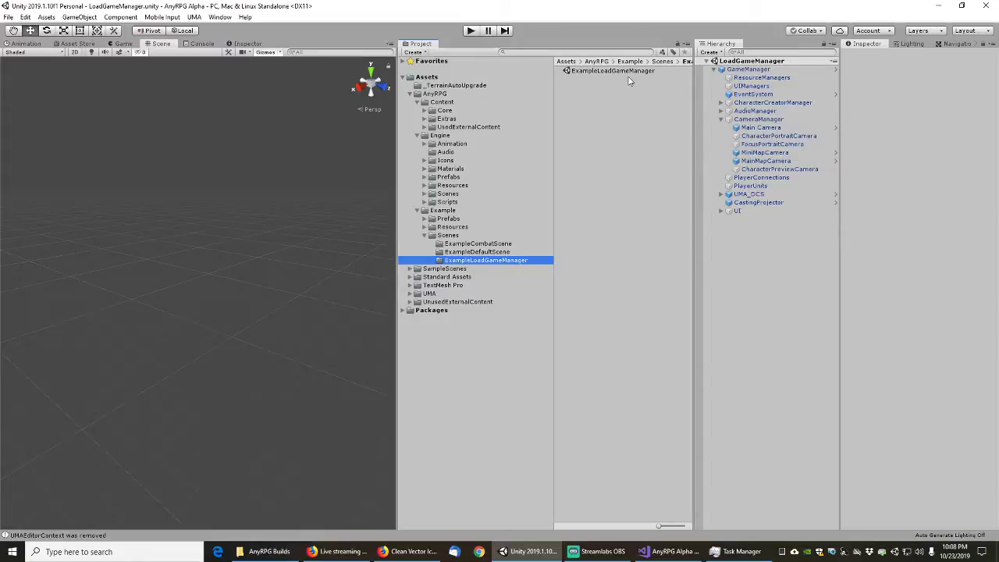
left_click(478, 255)
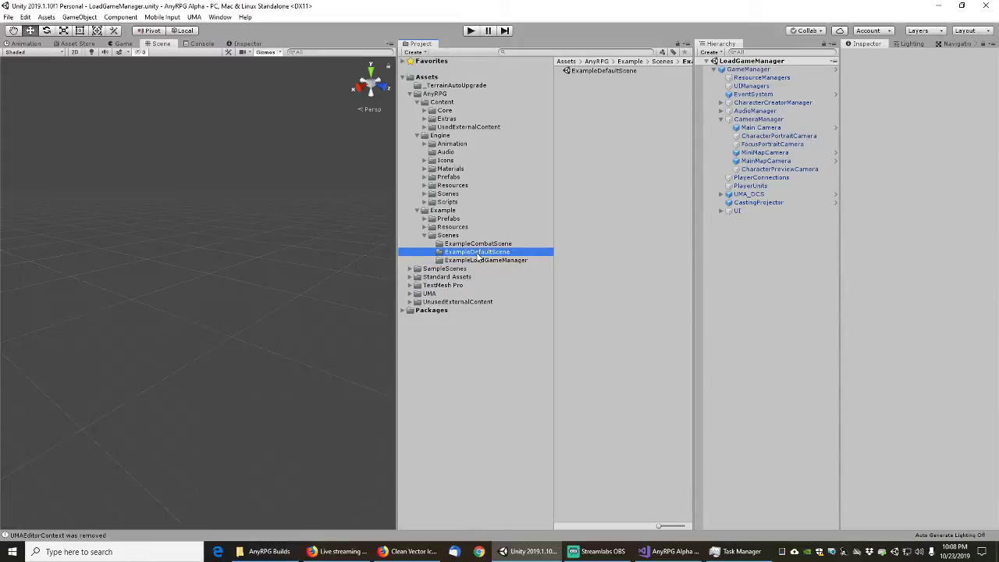
left_click(484, 246)
left_click(486, 253)
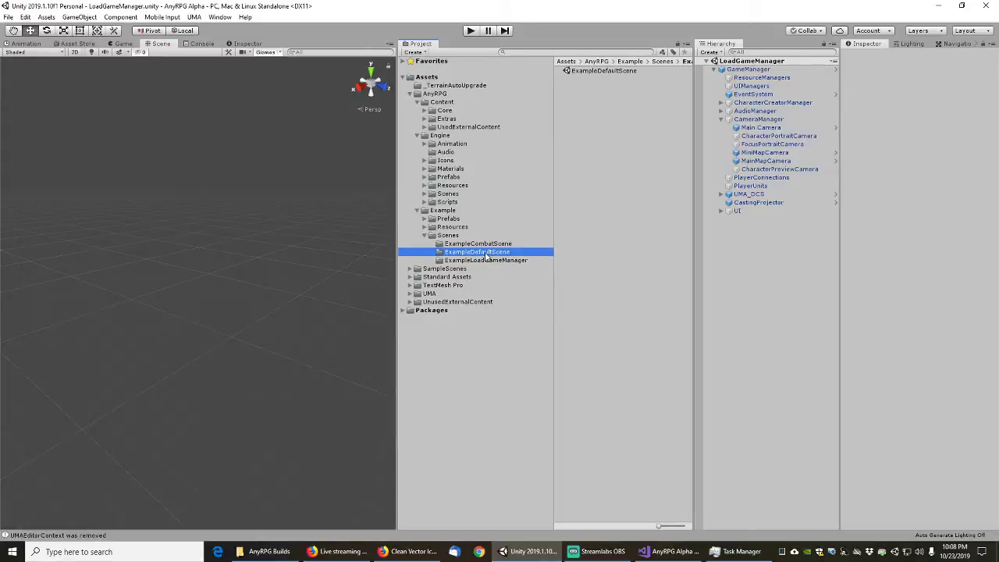
left_click(598, 72)
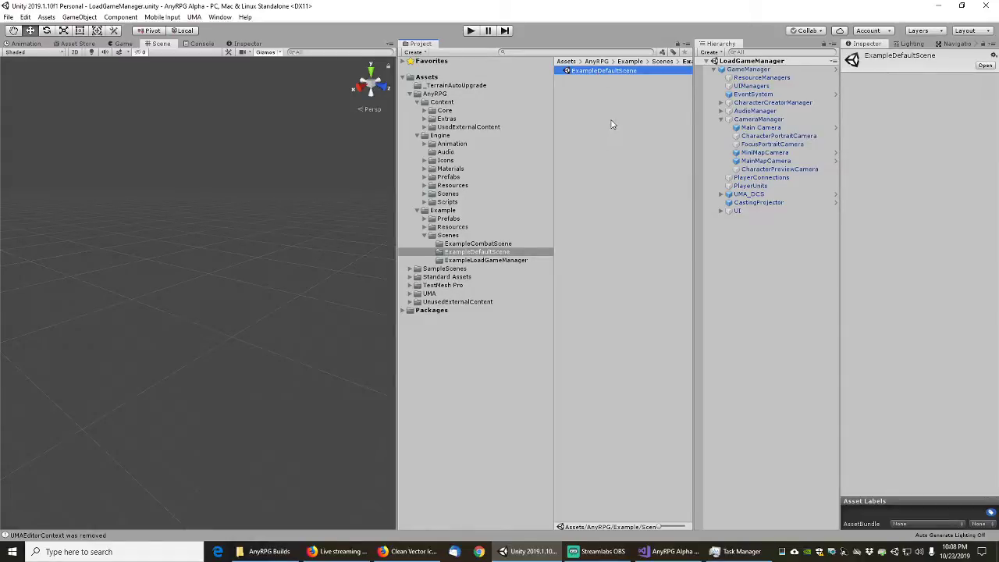
double_click(599, 72)
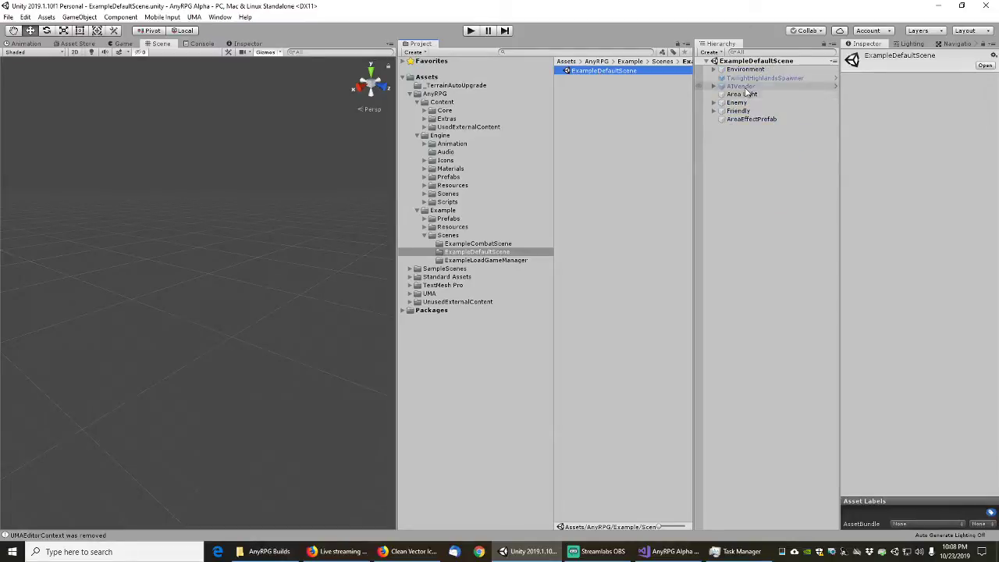
- Delete the TwilightHighlandsSpawner and AIVendor objects from ExampleDefaultScene
left_click(744, 79)
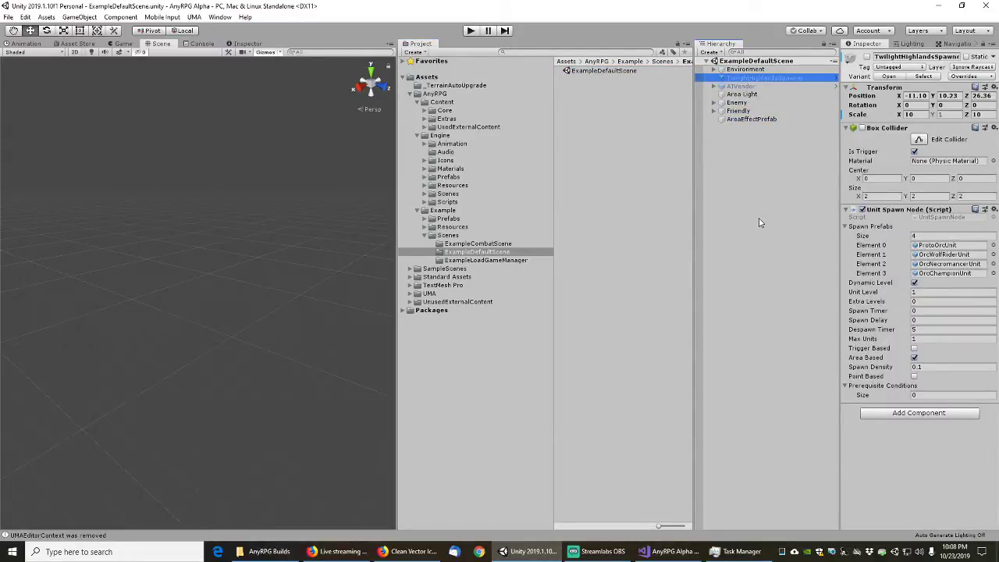
key("Delete")
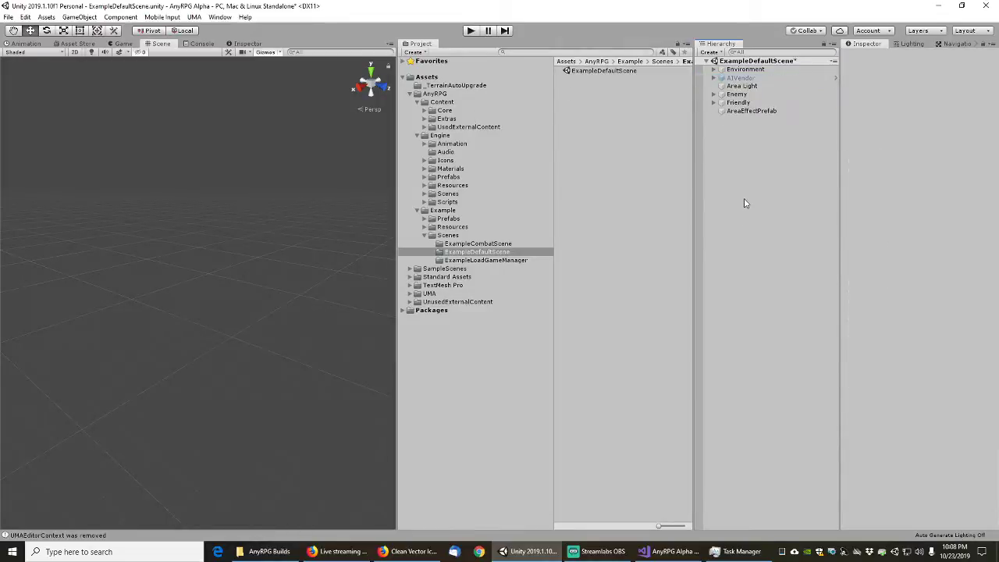
left_click(740, 78)
key("Delete")
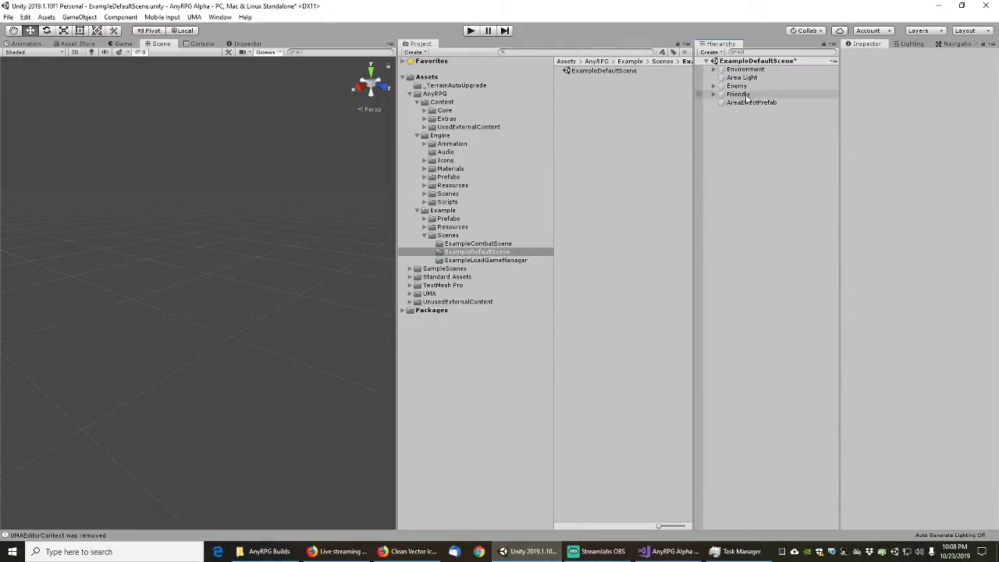
- Delete the Friendly group with its spawners and the AreaEffectPrefab object from ExampleDefaultScene
left_click(712, 94)
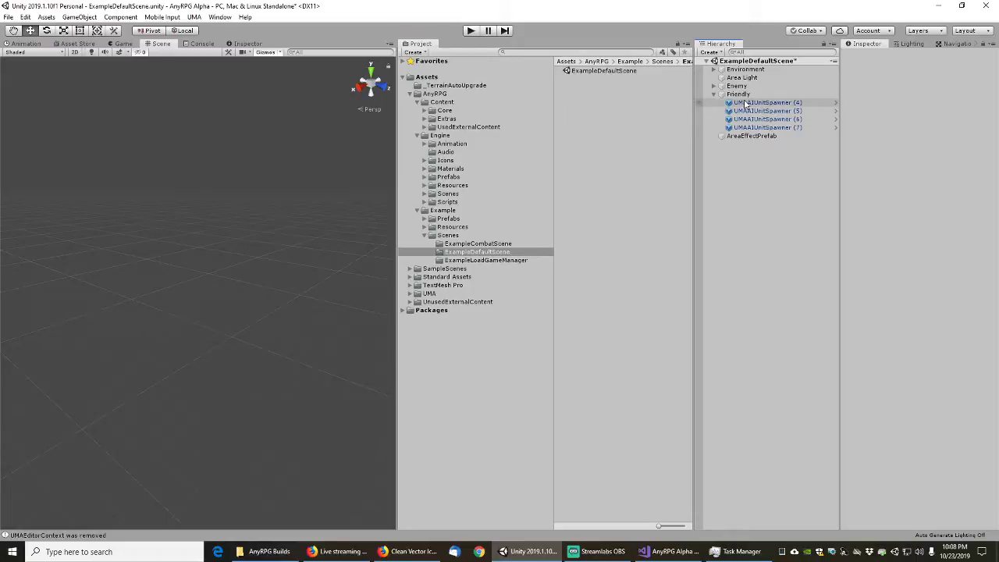
left_click(741, 95)
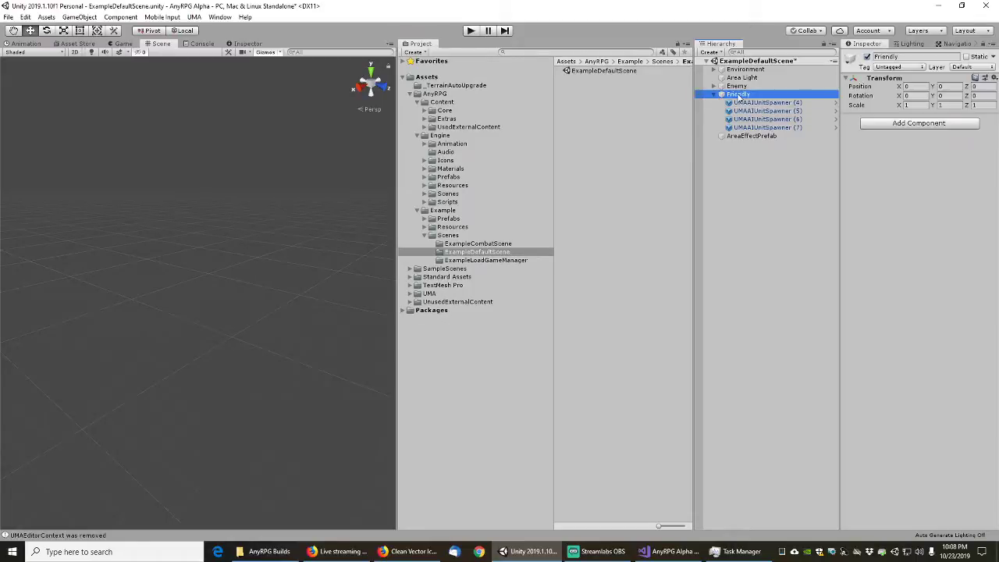
key("Delete")
left_click(746, 95)
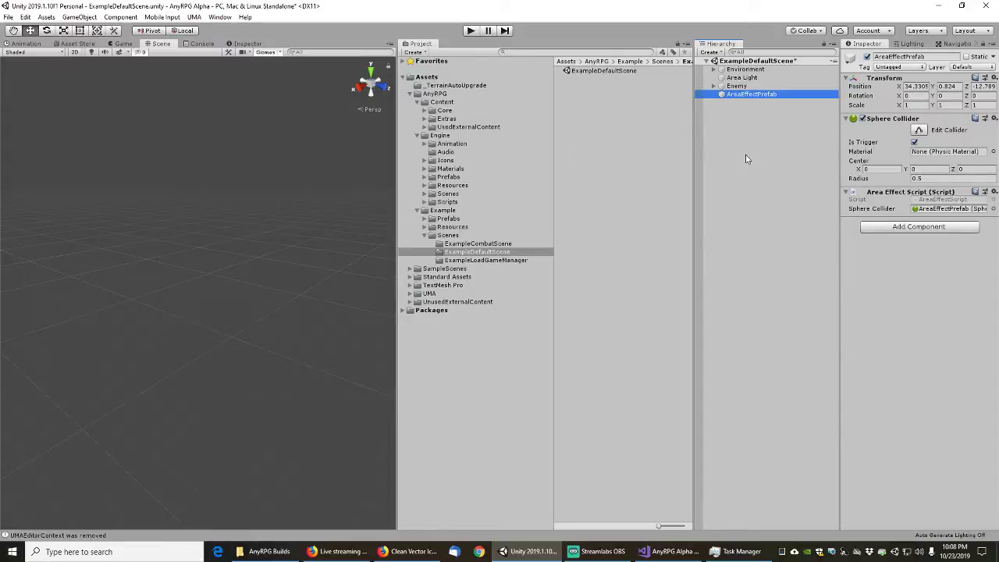
key("Delete")
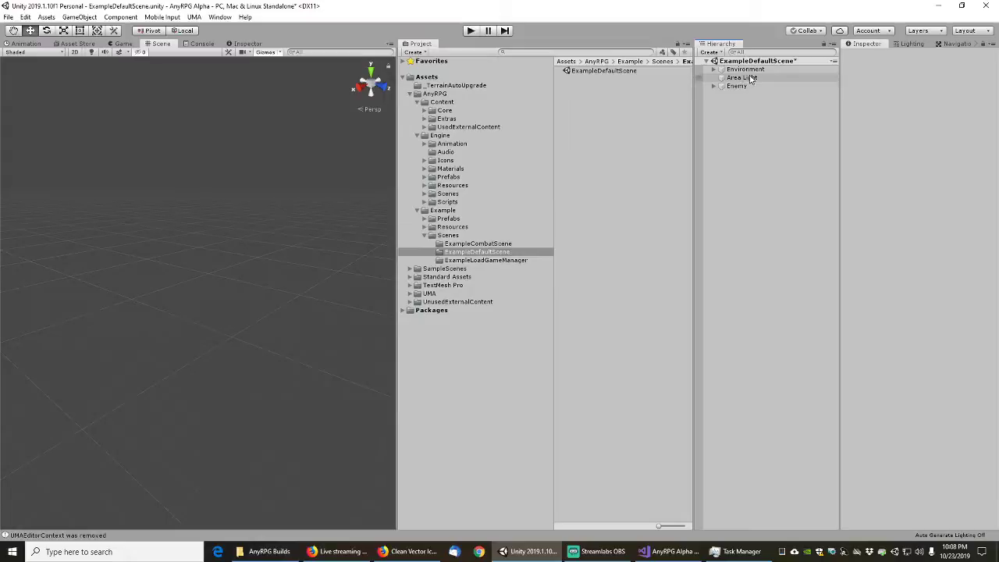
- Mark the Quad ground object under Environment as Static
left_click(718, 71)
left_click(713, 69)
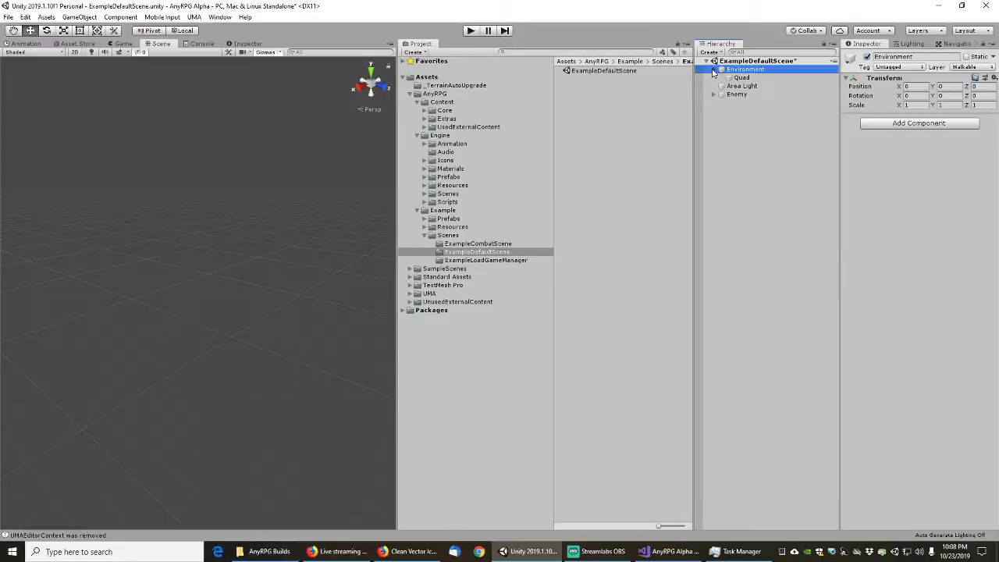
left_click(741, 78)
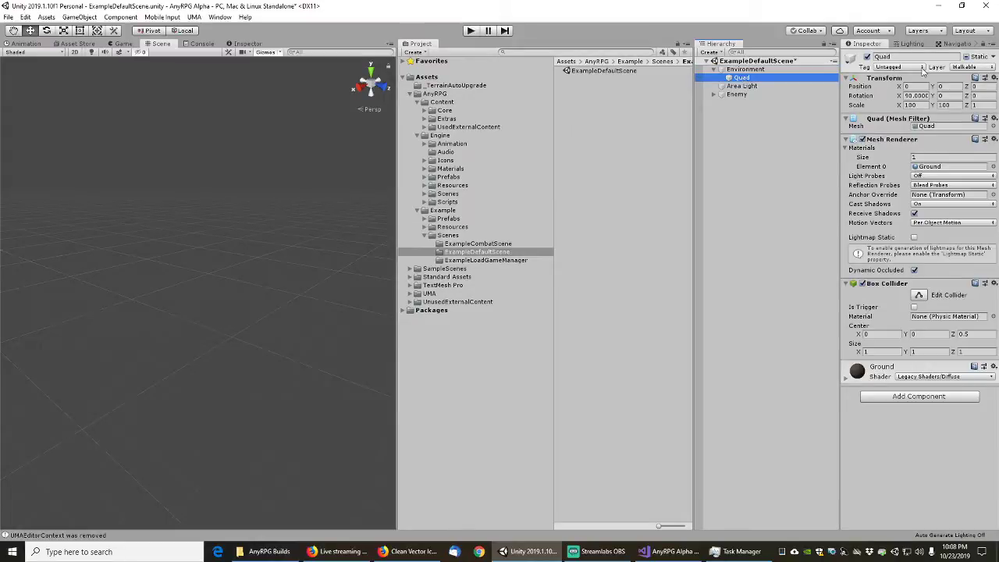
left_click(967, 57)
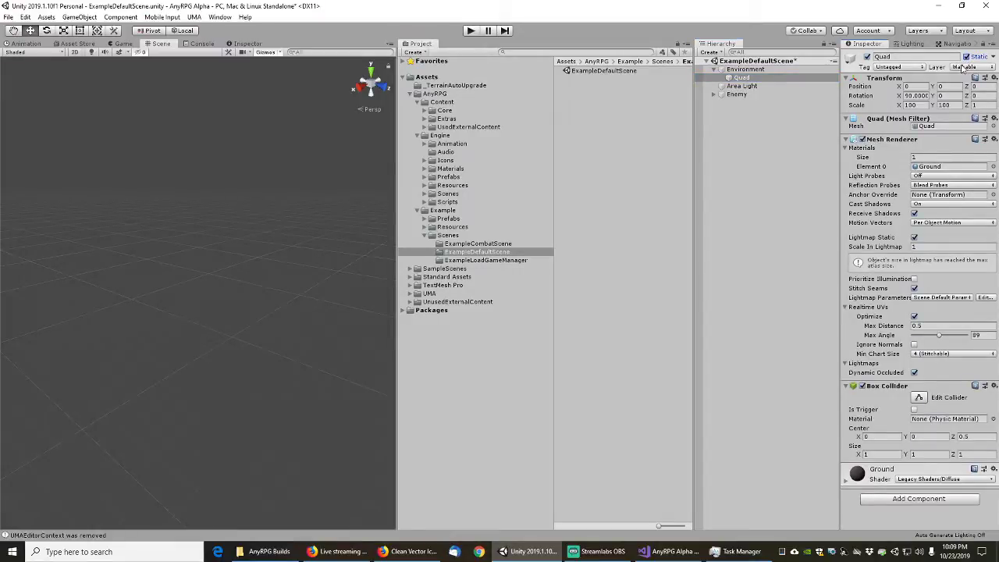
- Check the Quad's navigation object settings and bake the scene's NavMesh with the existing agent settings
left_click(948, 45)
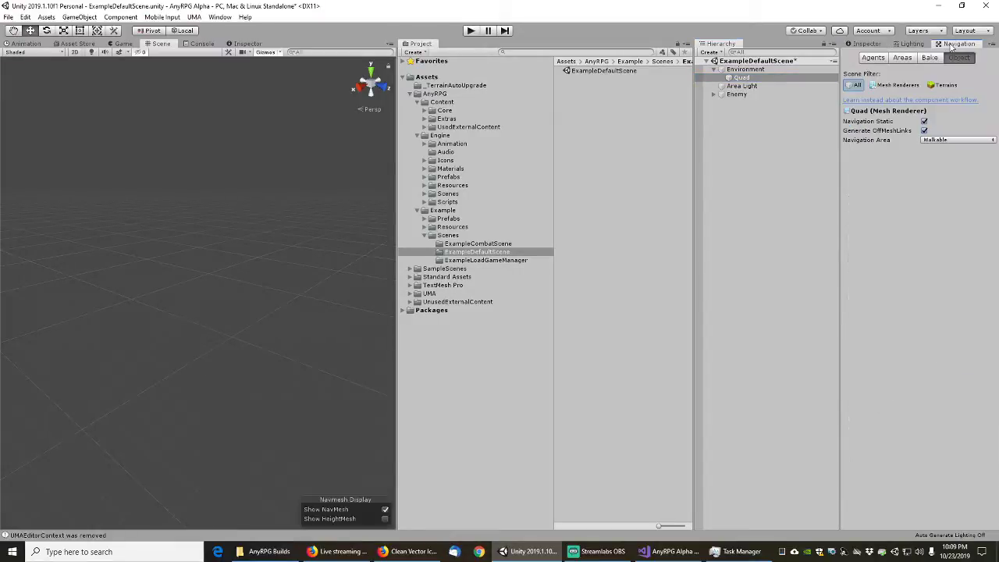
left_click(912, 85)
left_click(946, 85)
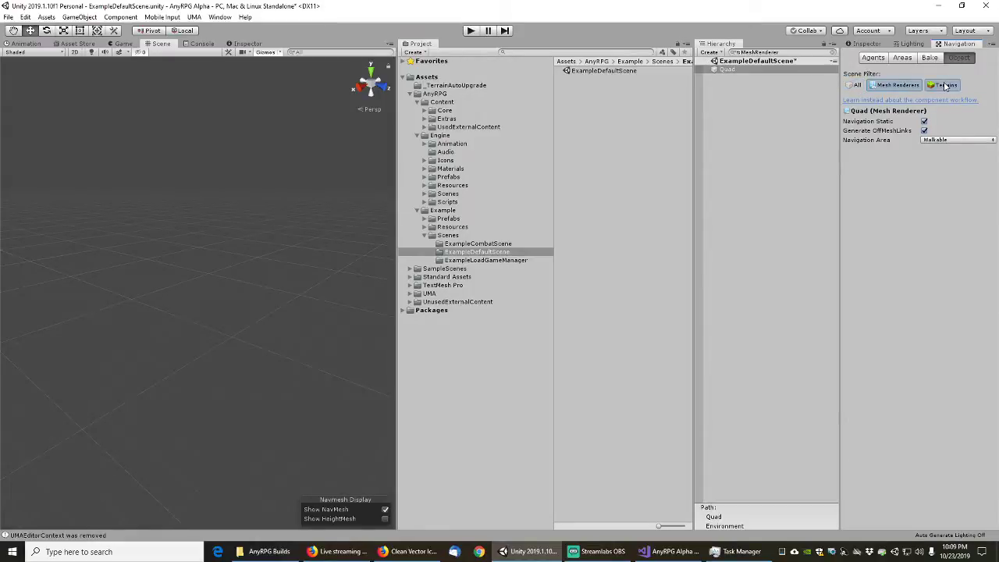
left_click(909, 85)
left_click(857, 85)
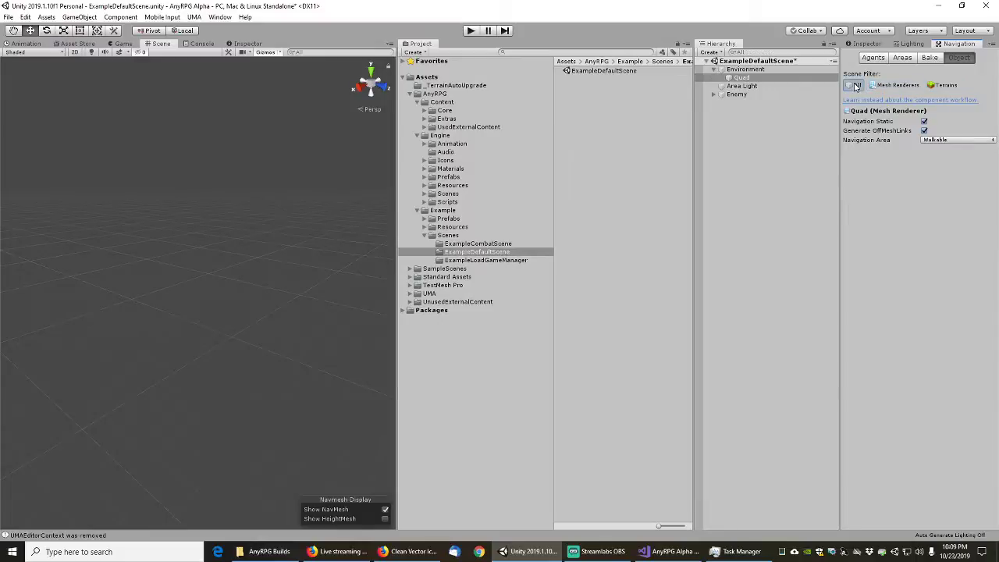
left_click(932, 59)
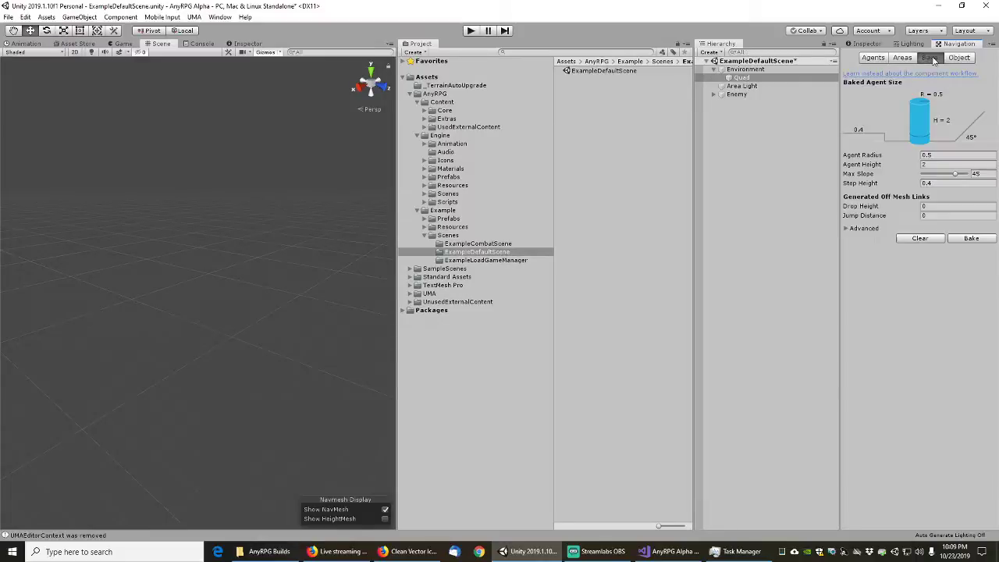
left_click(971, 238)
- Frame the Quad and examine the baked NavMesh coverage from several angles
key("f")
scroll(221, 319, "up", 3)
scroll(220, 319, "up", 2)
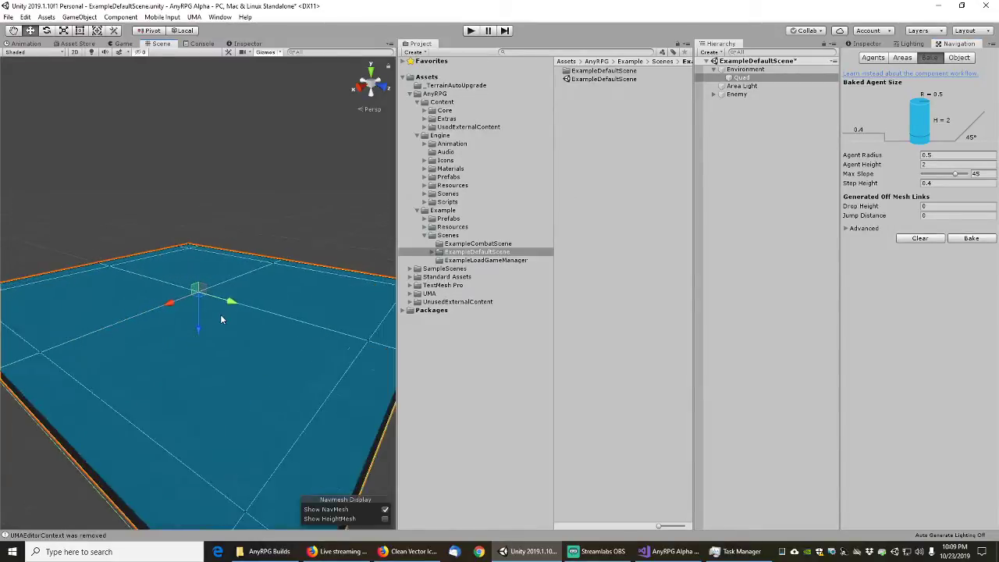
scroll(226, 230, "down", 3)
mouse_move(226, 230)
left_mouse_down("alt")
mouse_move(270, 243)
mouse_move(213, 242)
left_mouse_up("alt")
scroll(221, 279, "up", 3)
middle_click_drag(283, 293, 242, 289)
mouse_move(242, 288)
left_mouse_down("alt")
mouse_move(245, 273)
mouse_move(248, 281)
left_mouse_up("alt")
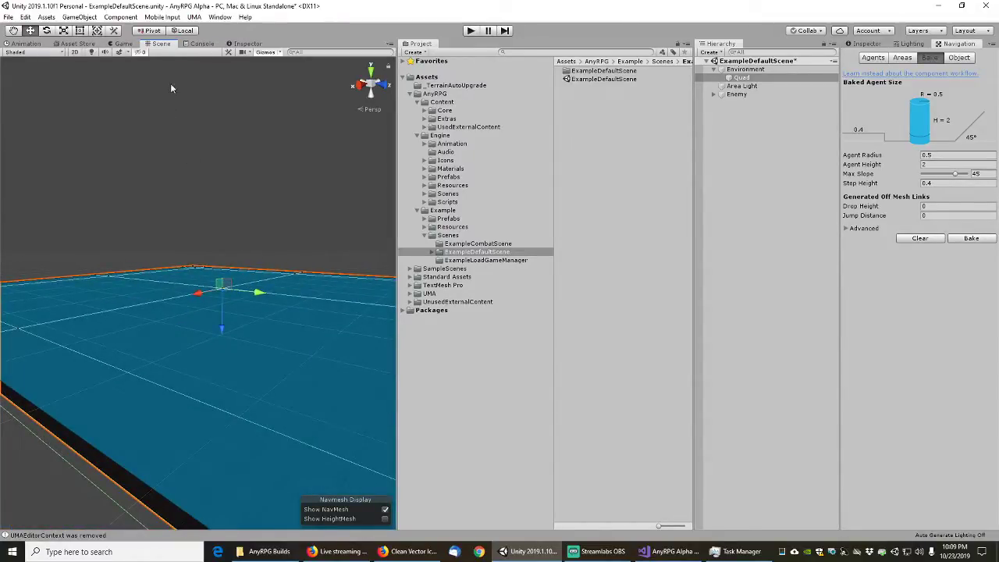
- Compare the local and global tool handle rotation on the Quad and leave it set to Global
left_click(182, 32)
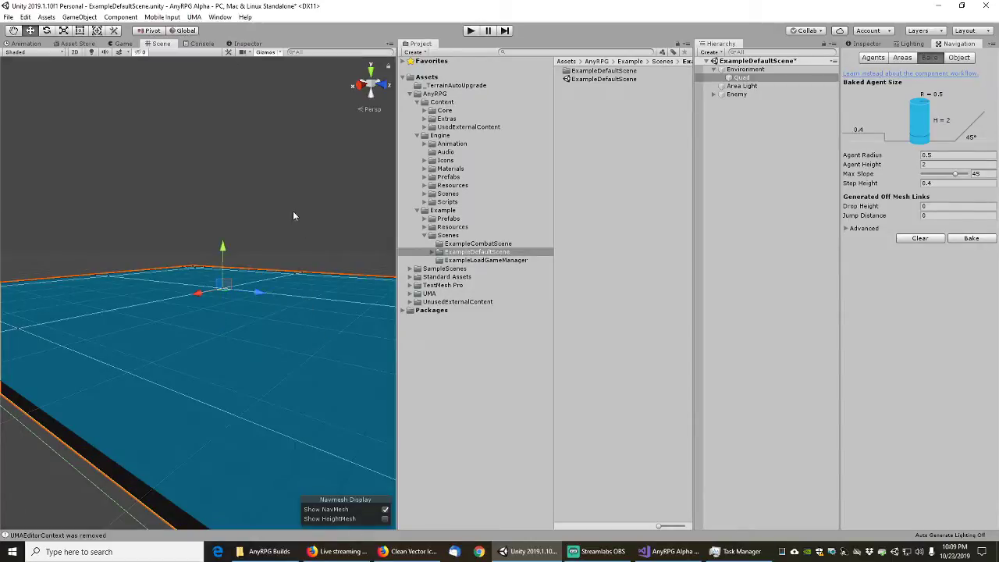
left_click(182, 31)
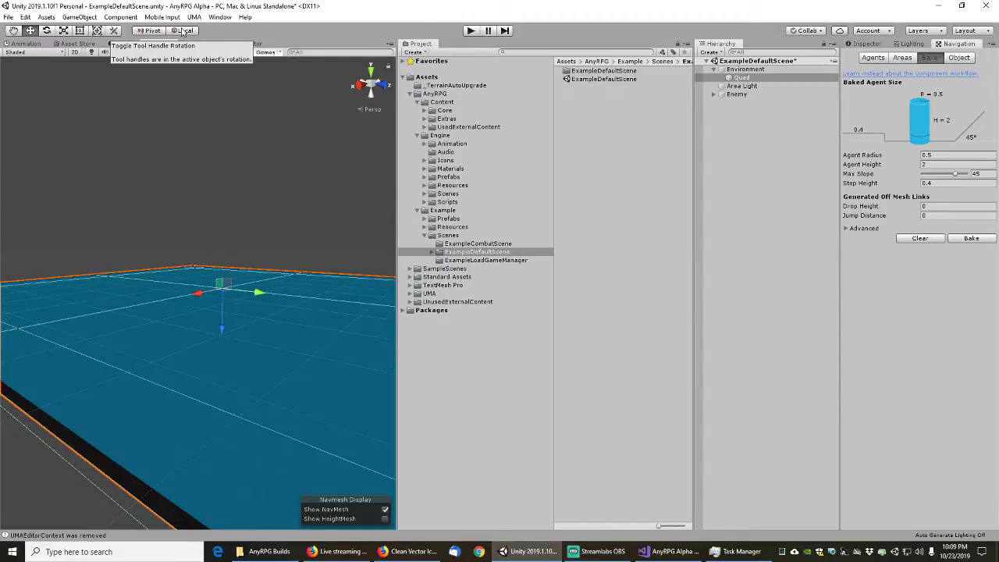
left_click(183, 32)
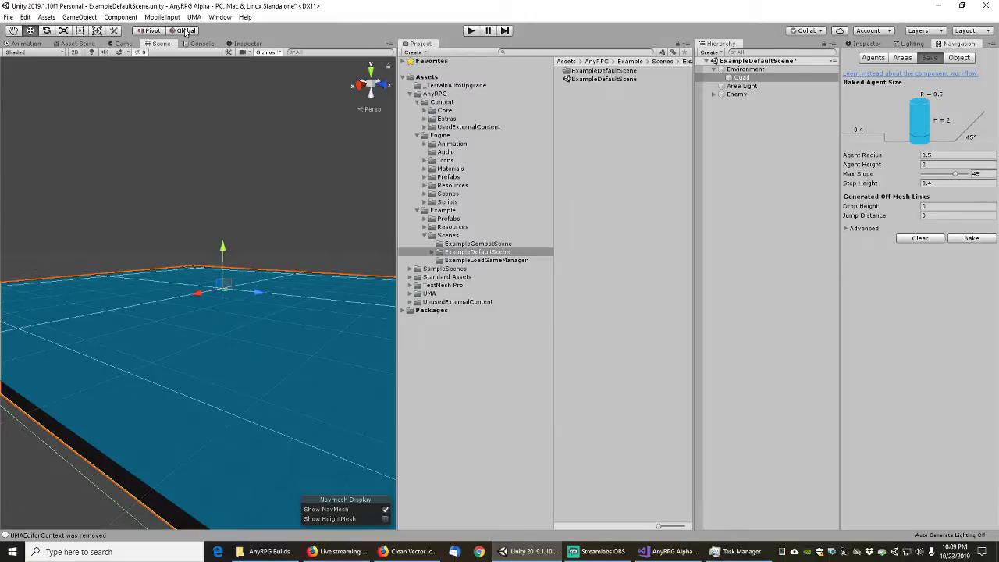
left_click(184, 32)
left_click(185, 31)
- Collapse the Environment group, delete the Enemy group with its spawners, and save ExampleDefaultScene
left_click(747, 70)
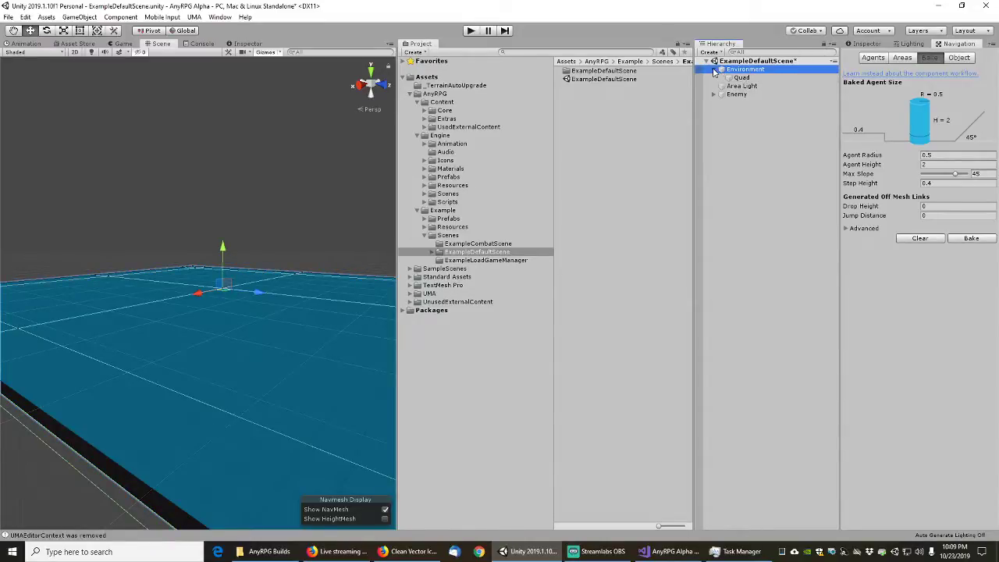
left_click(713, 70)
left_click(714, 86)
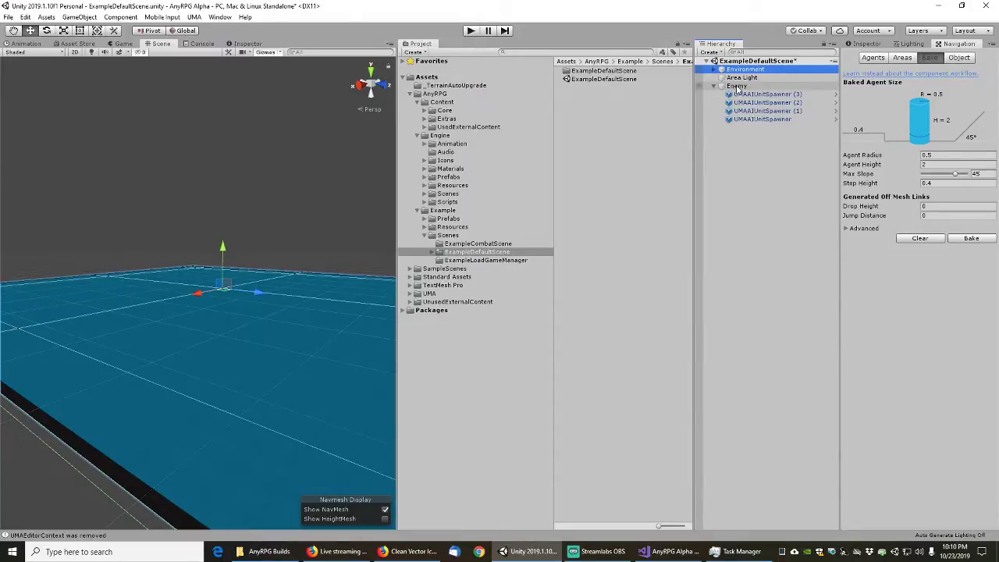
left_click(738, 86)
key("Delete")
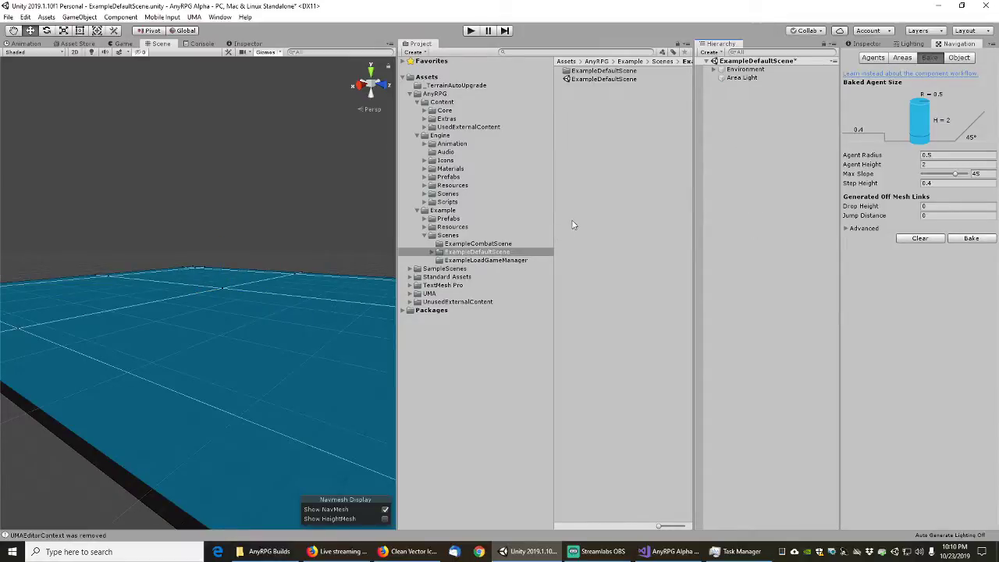
left_click(8, 16)
left_click(25, 60)
- Open the ExampleLoadGameManager scene from the Example Scenes folder
left_click(432, 252)
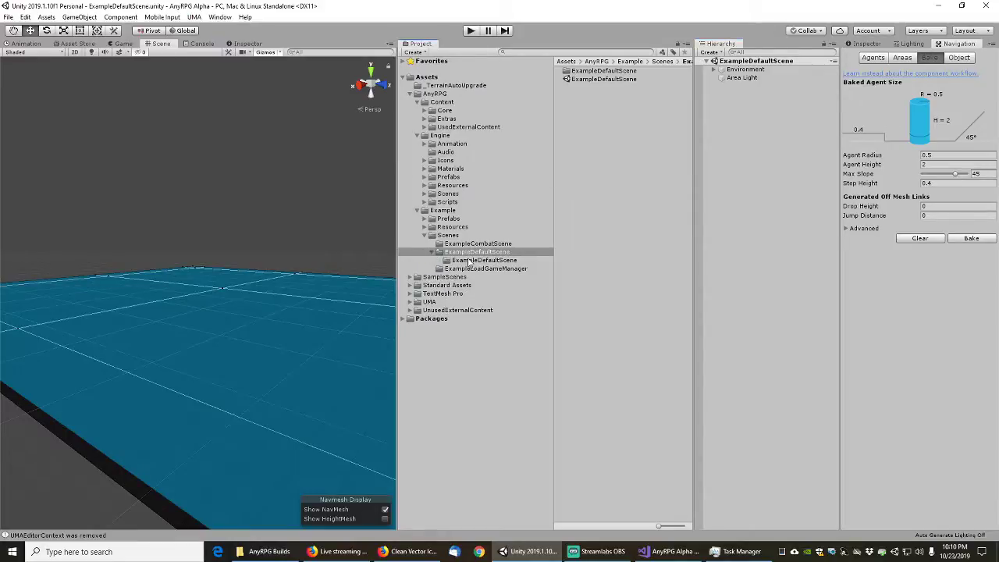
left_click(432, 253)
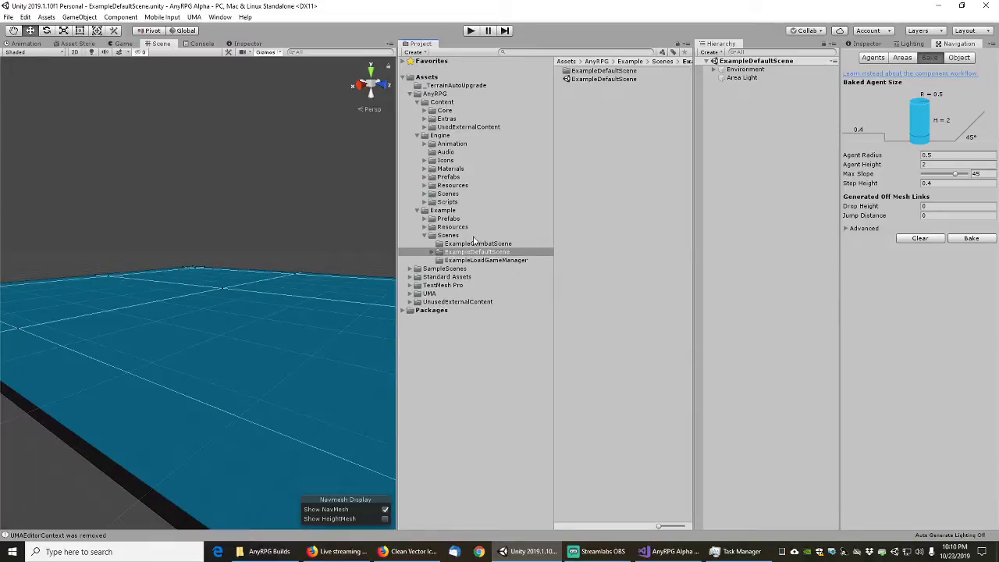
left_click(477, 261)
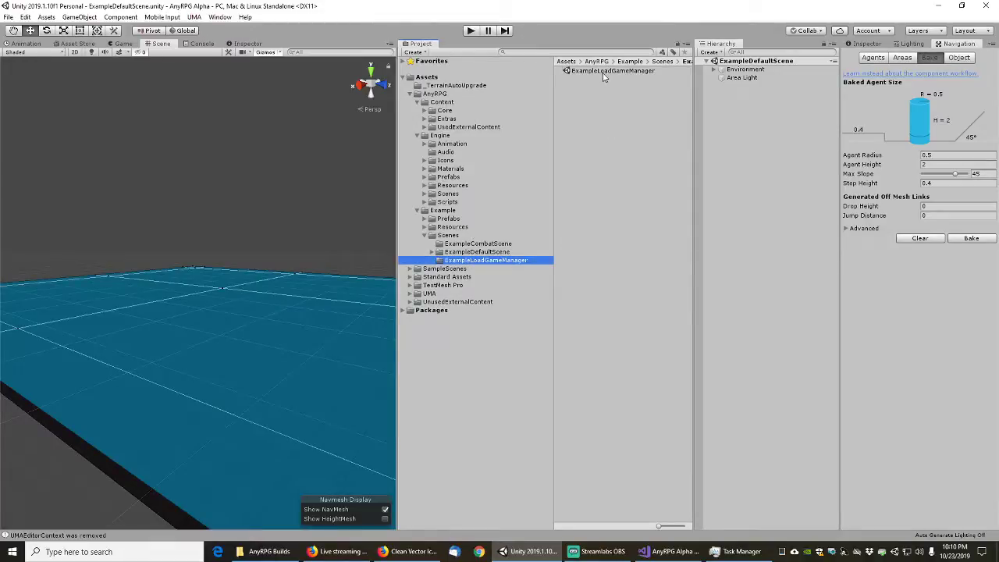
left_click(453, 236)
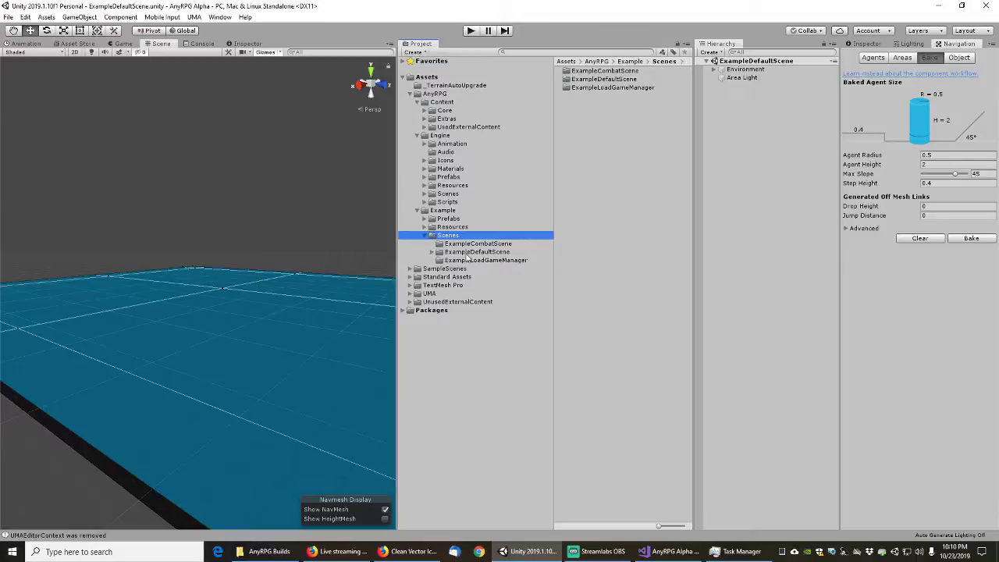
left_click(473, 261)
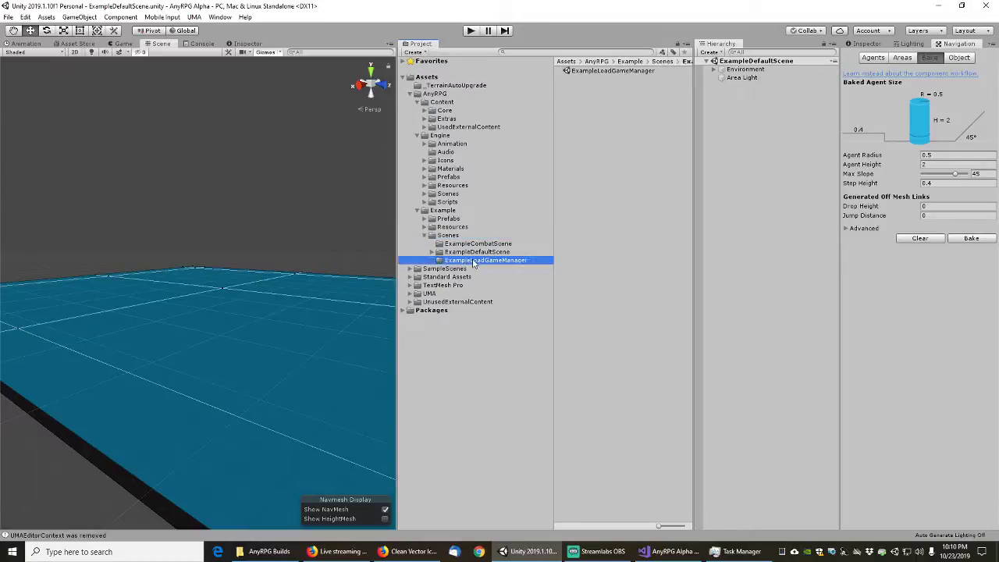
left_click(601, 71)
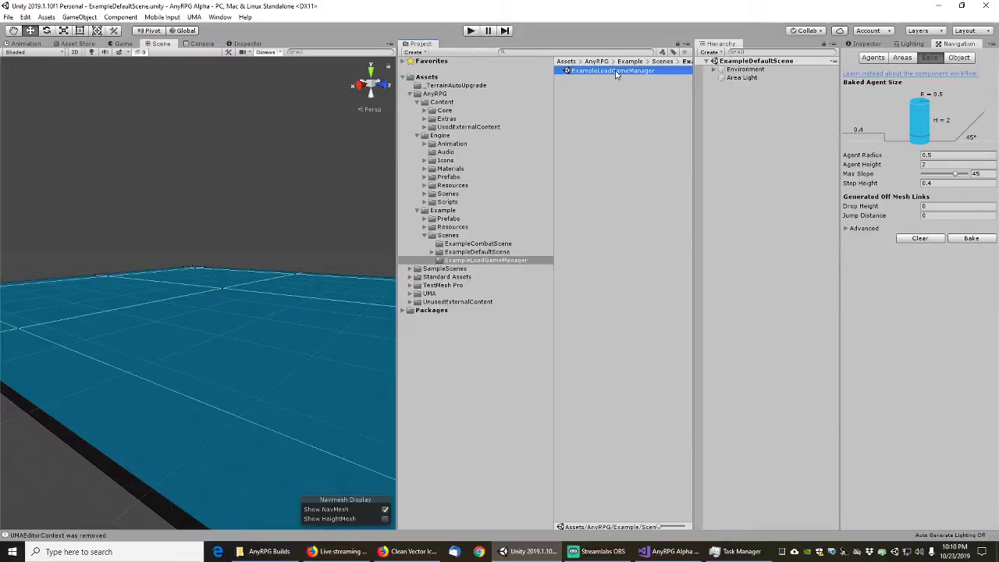
double_click(616, 71)
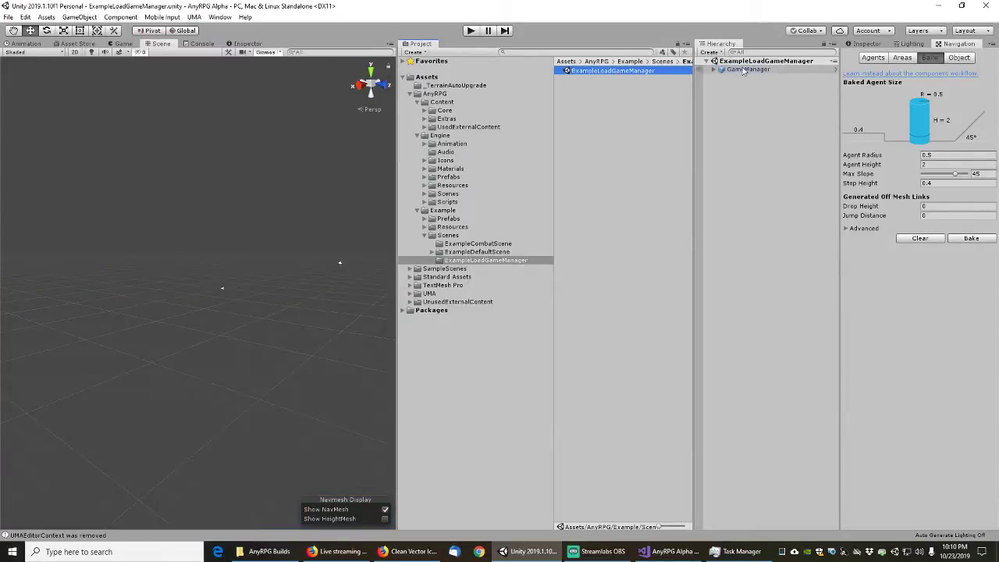
- In the GameManager's Player Manager, set the default non-UMA player object to None and the Default Player Name to "Player Name"
left_click(868, 44)
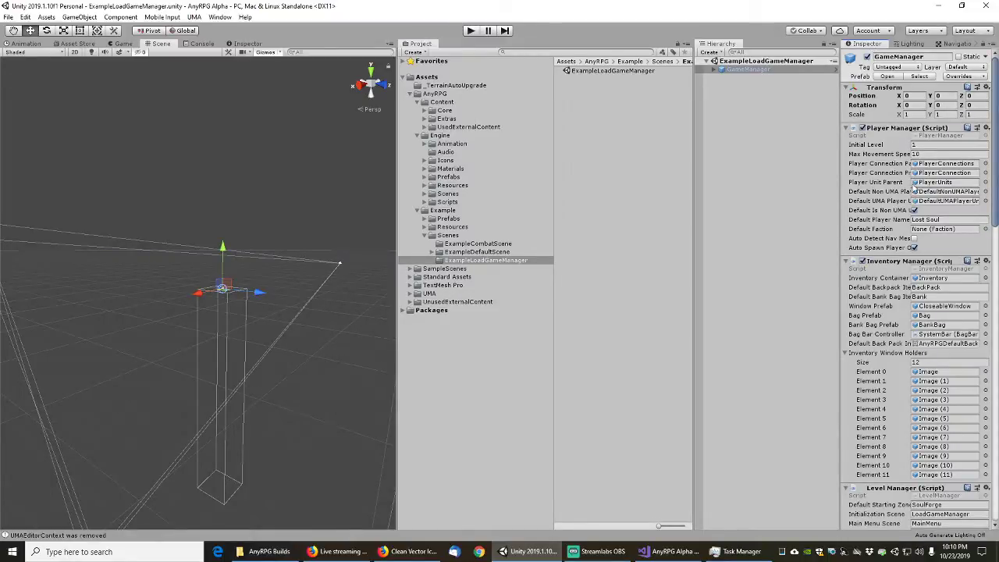
left_click(985, 192)
double_click(95, 88)
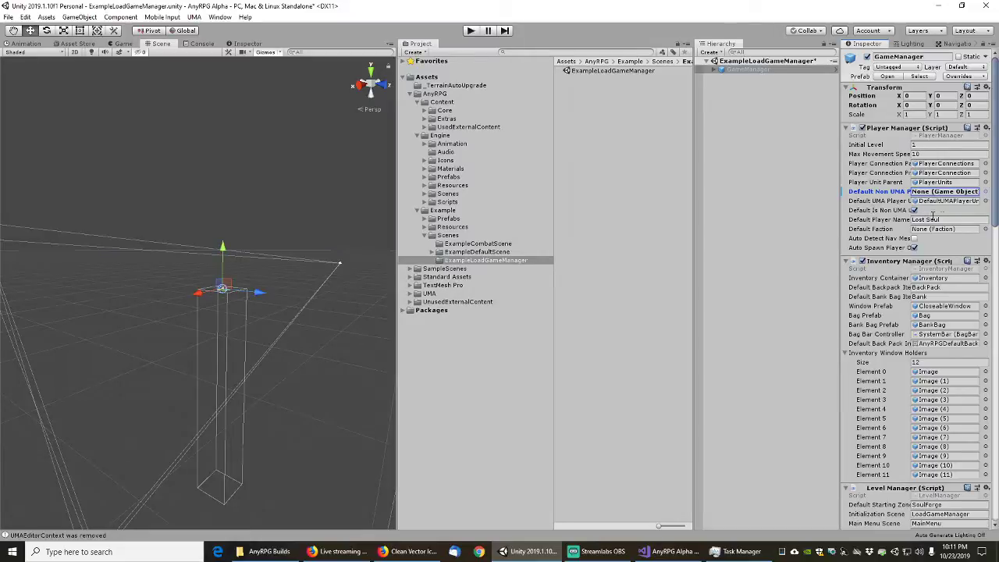
left_click(958, 221)
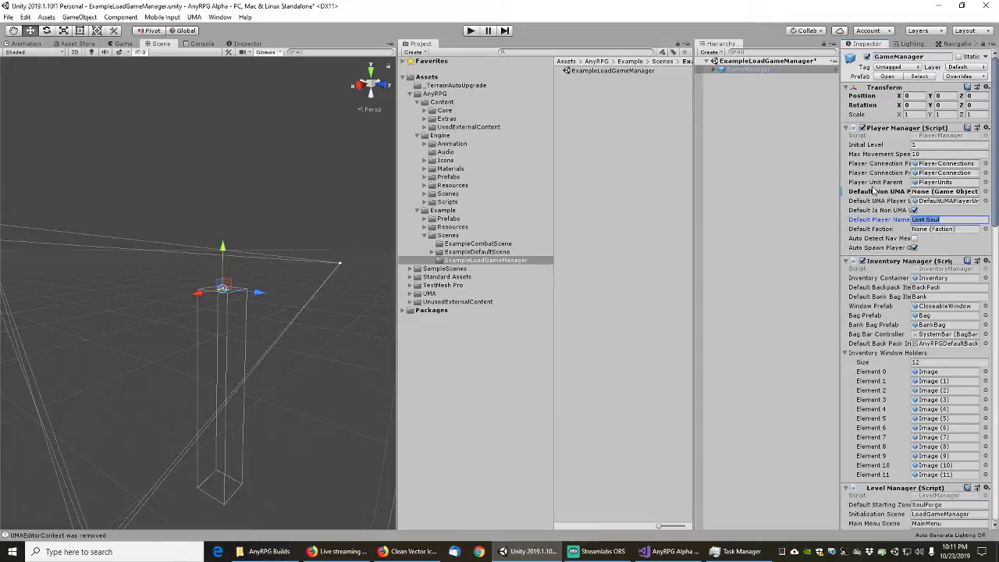
type("Player Name")
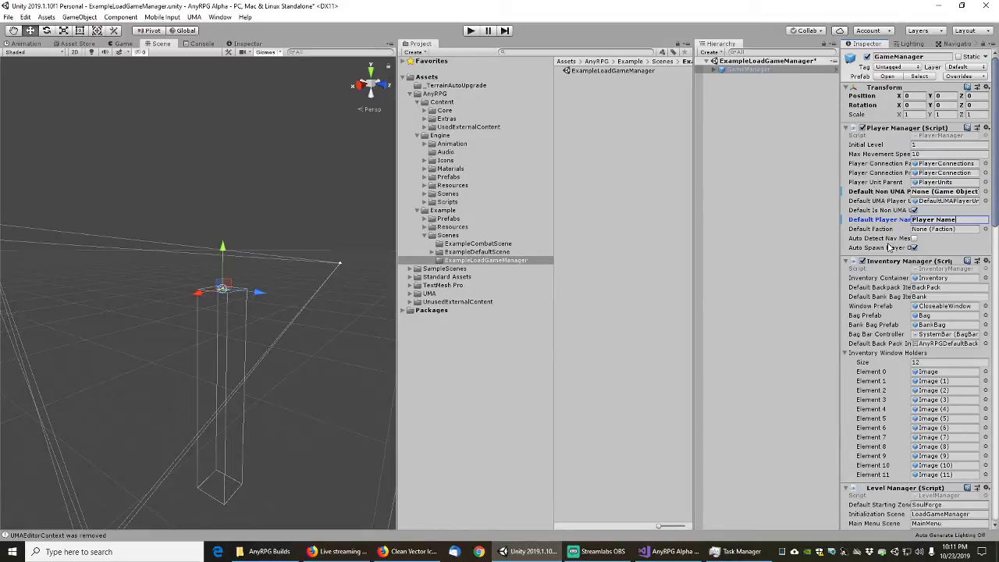
- In the GameManager's Level Manager, set the Default Starting Zone to ExampleDefaultScene
scroll(877, 287, "down", 3)
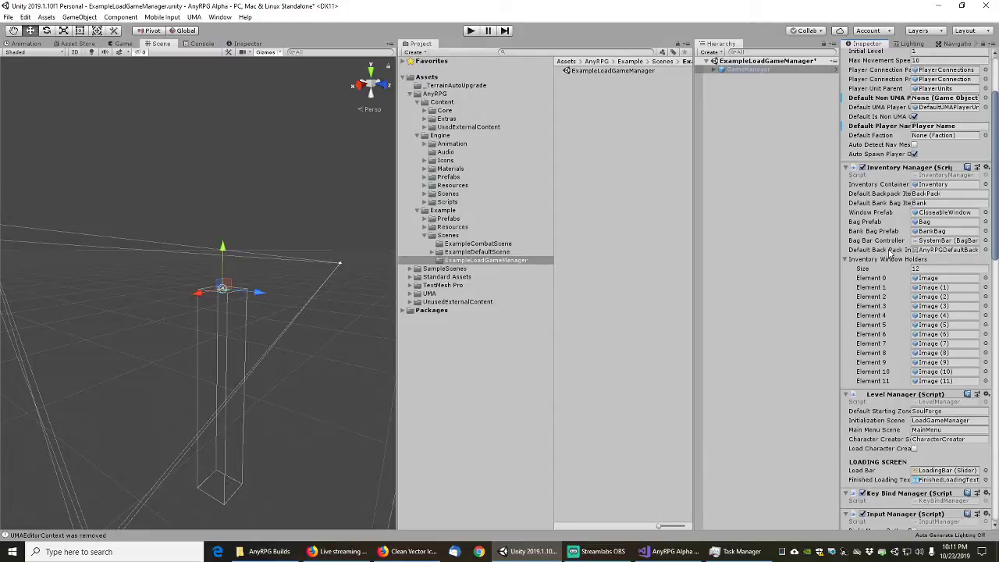
scroll(883, 258, "down", 3)
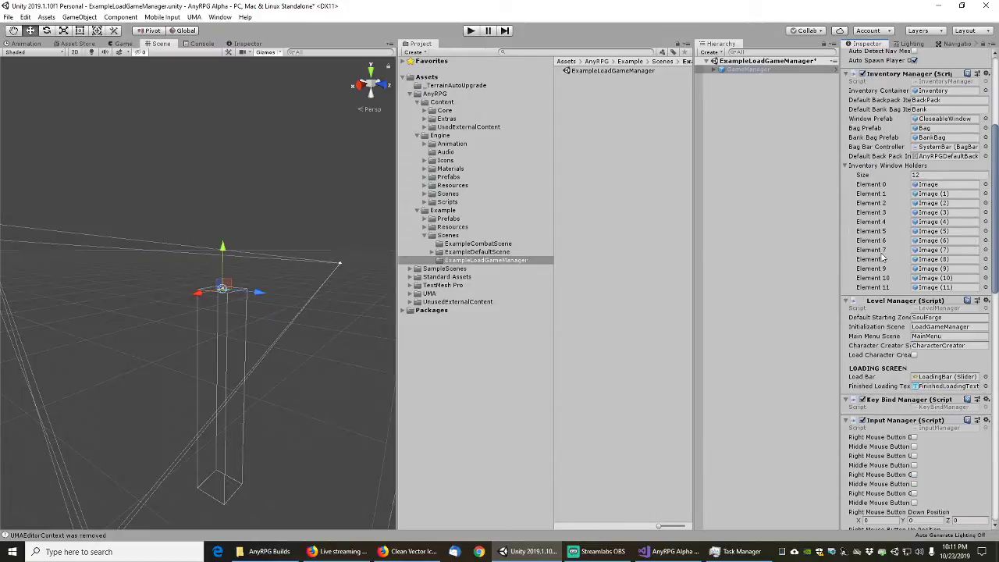
scroll(883, 258, "down", 3)
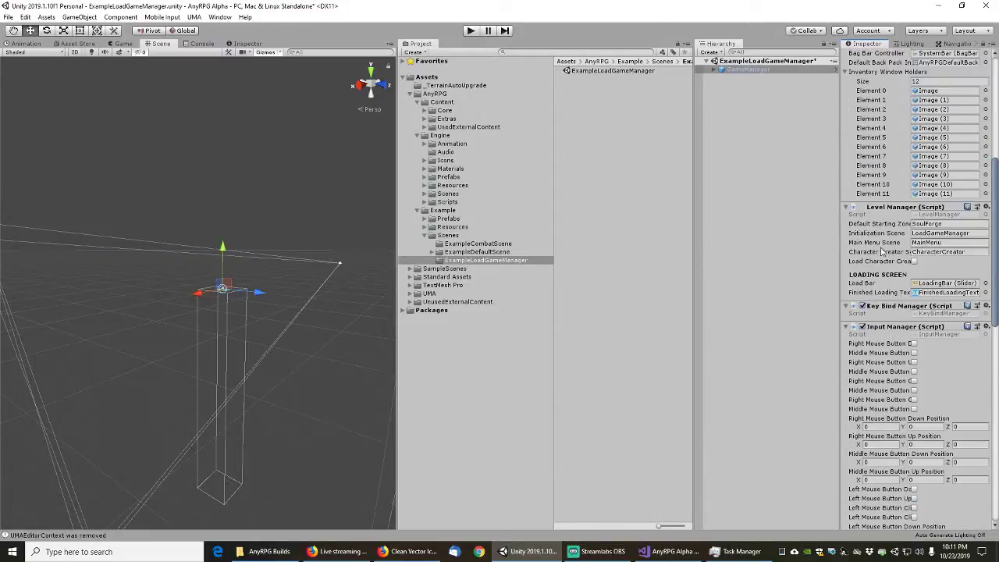
left_click(956, 223)
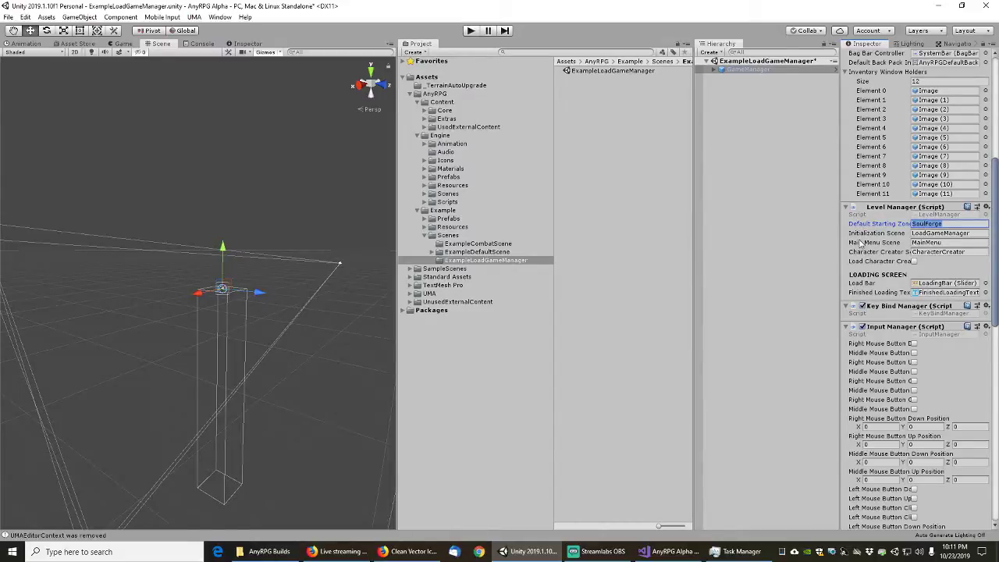
type("Example")
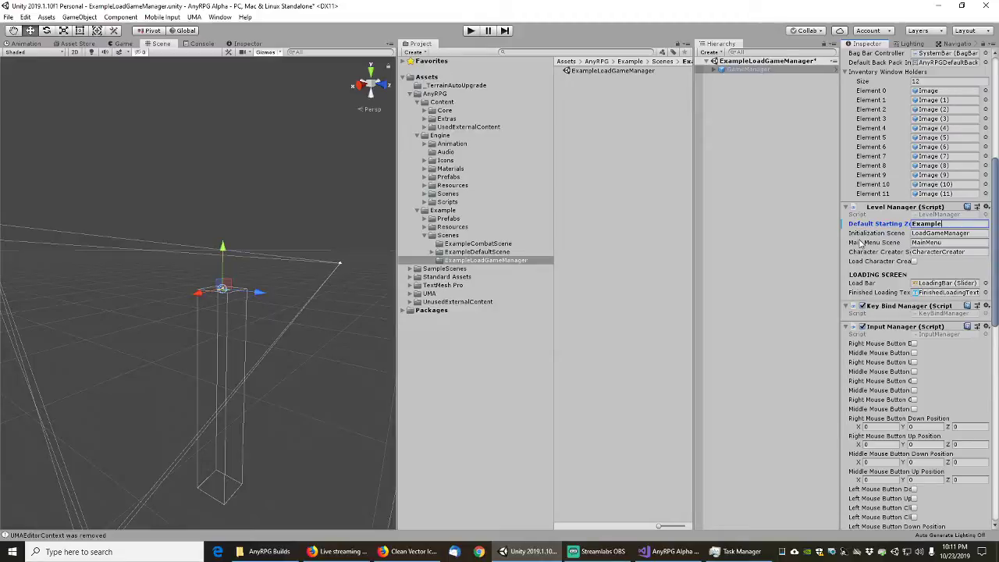
type("DefaultScene")
left_click(951, 251)
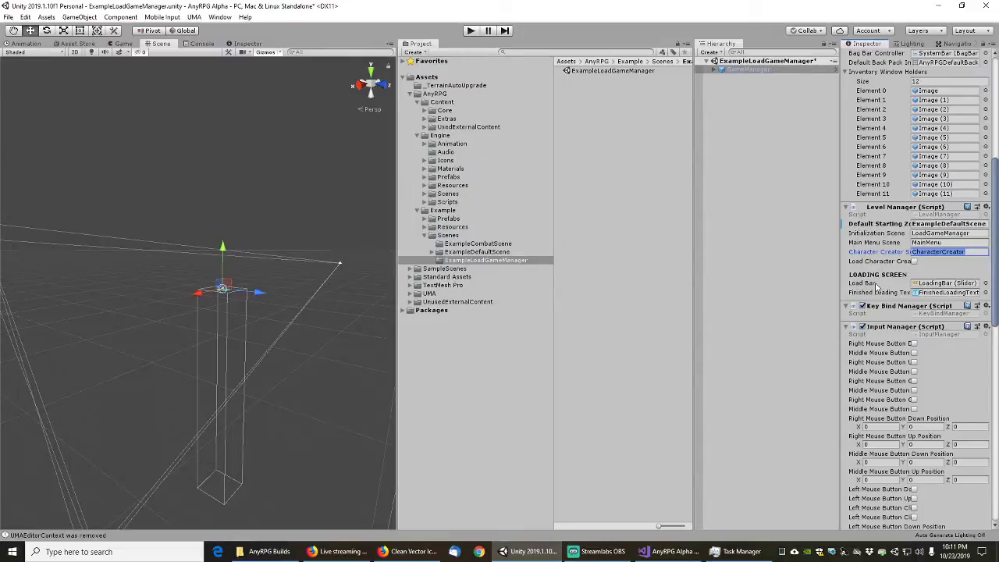
- In the System Configuration Manager, set the Game Version to v0.6a and apply that override to the GameManager prefab
scroll(876, 287, "down", 3)
scroll(875, 288, "down", 9)
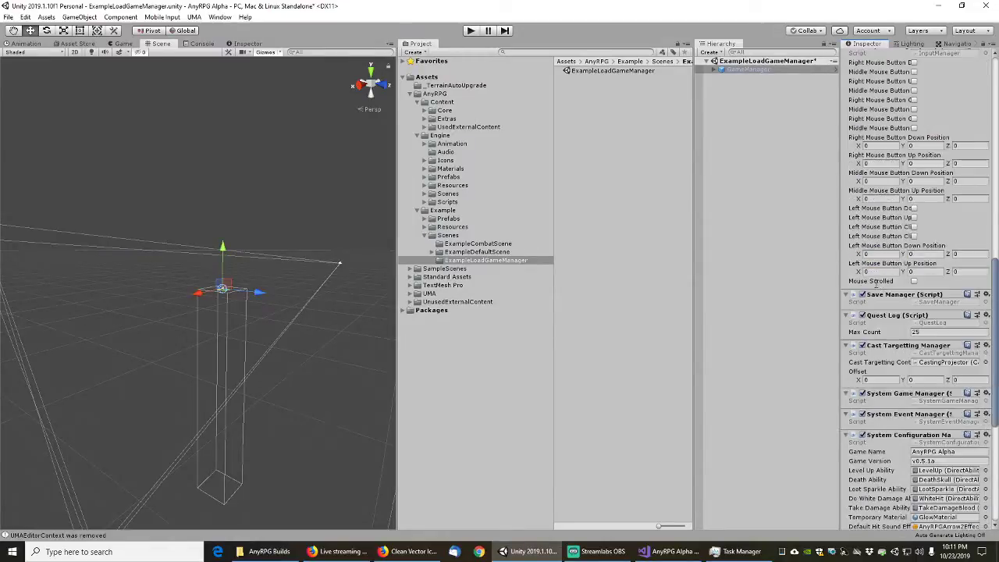
scroll(879, 221, "up", 10)
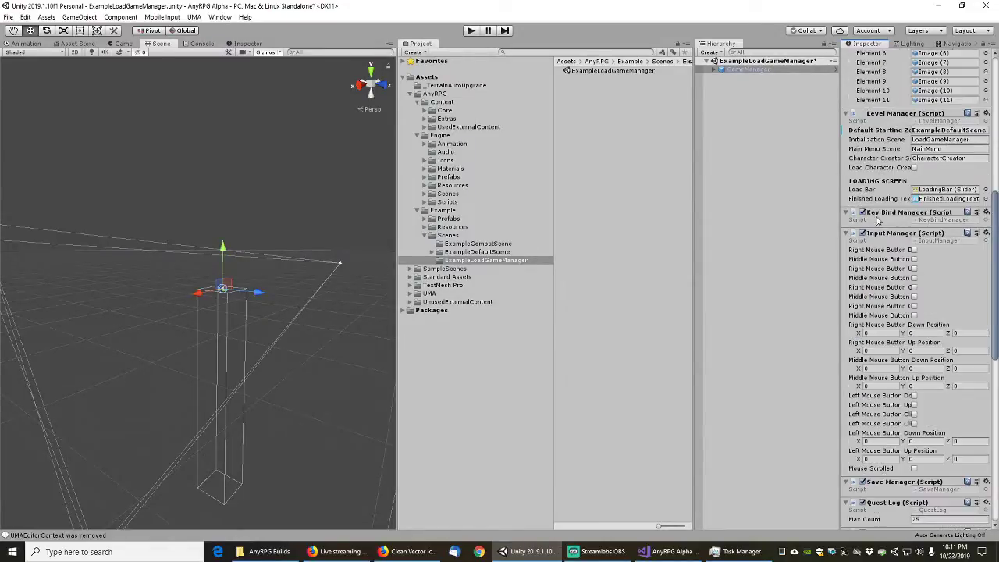
scroll(882, 272, "down", 7)
scroll(882, 273, "down", 3)
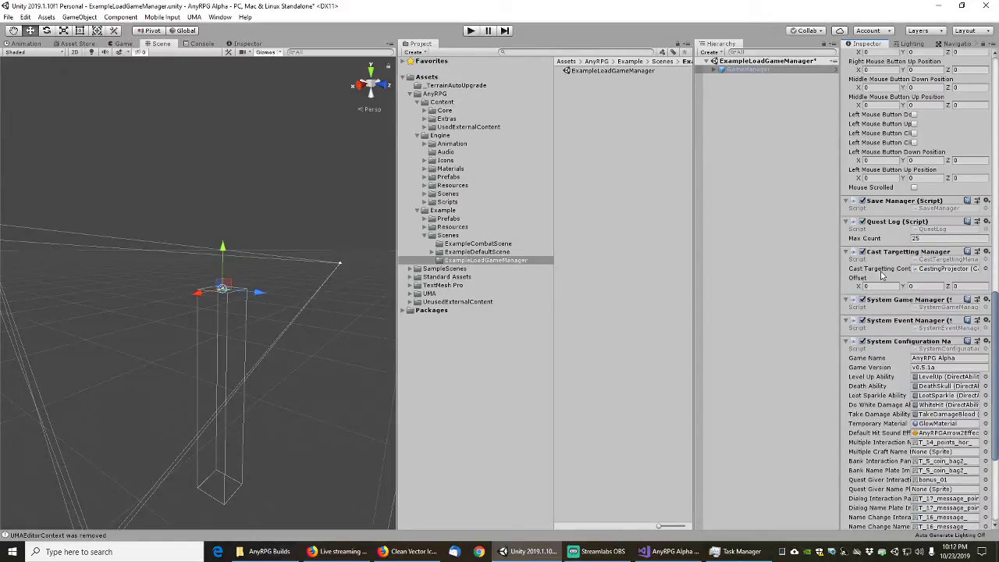
scroll(882, 274, "down", 3)
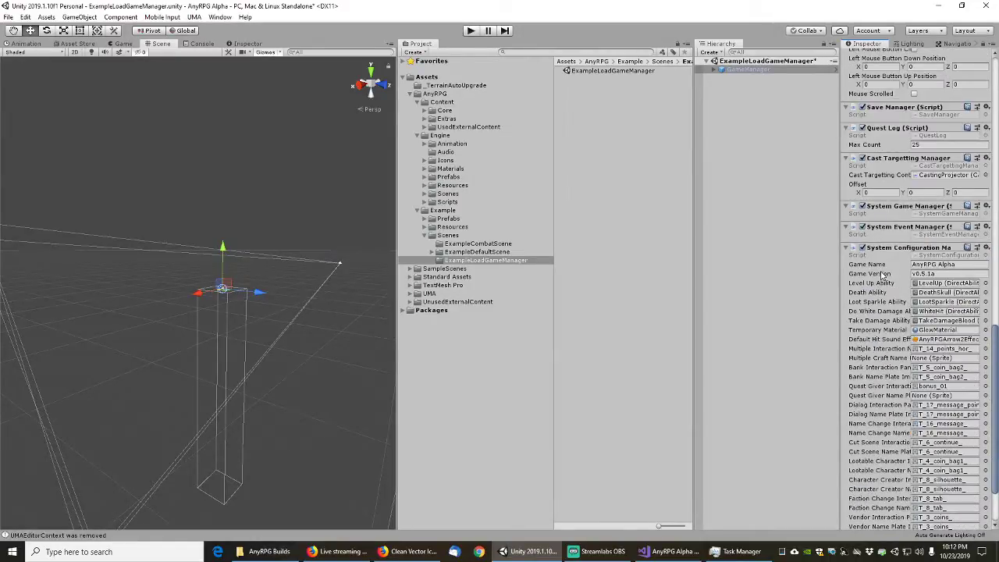
left_click(947, 274)
double_click(947, 274)
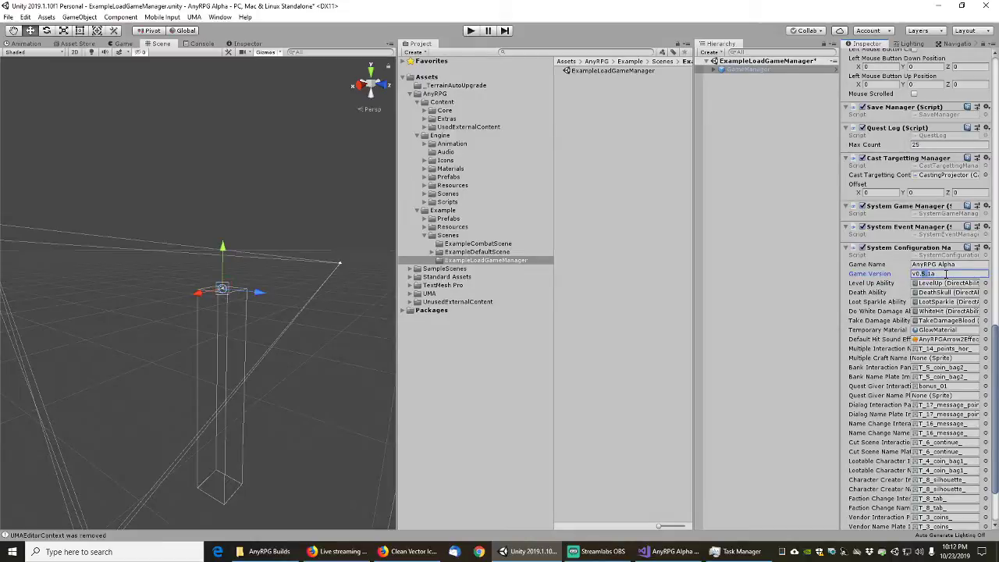
type("6")
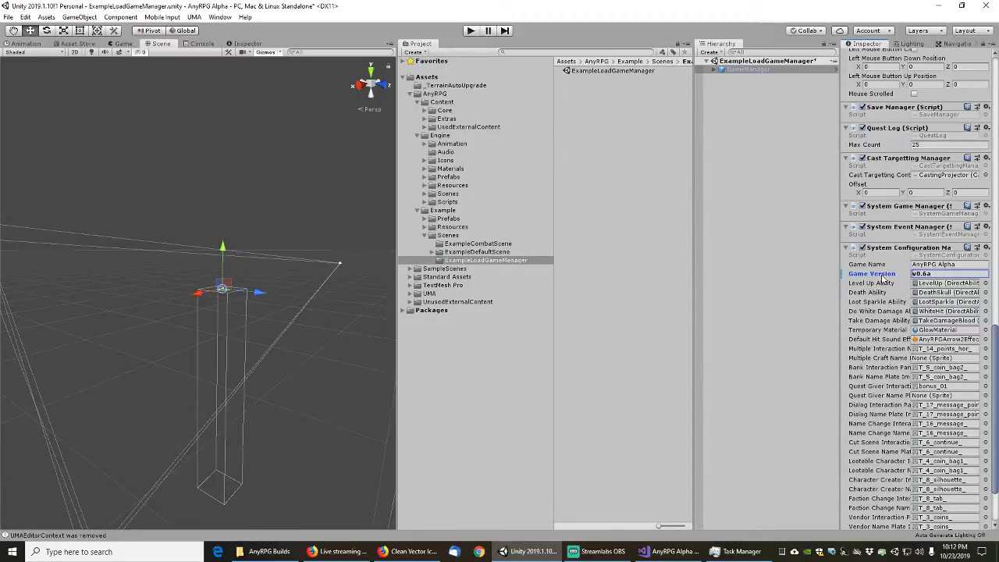
right_click(883, 281)
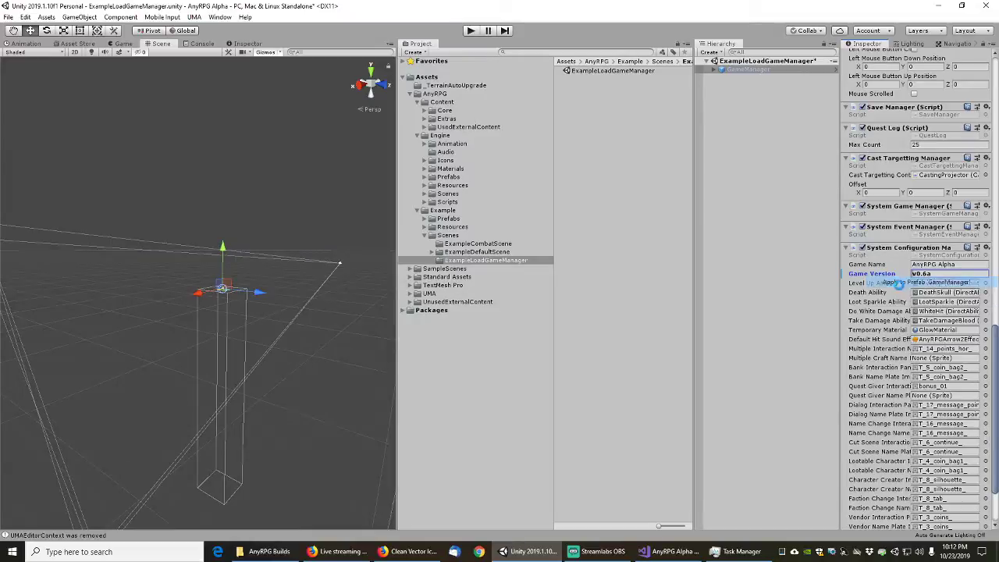
left_click(898, 281)
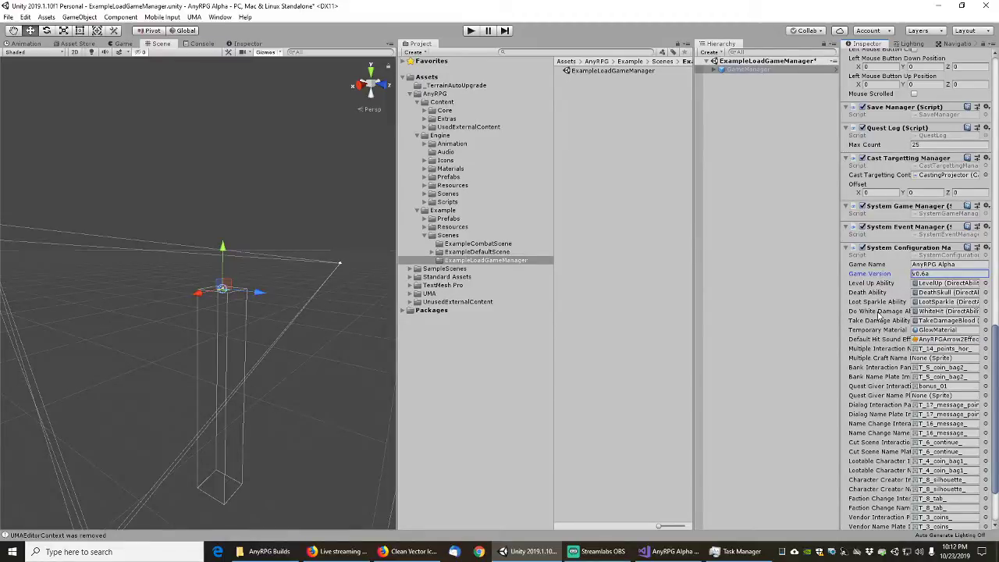
- Check the remaining System Configuration Manager settings and save the ExampleLoadGameManager scene
scroll(889, 383, "down", 4)
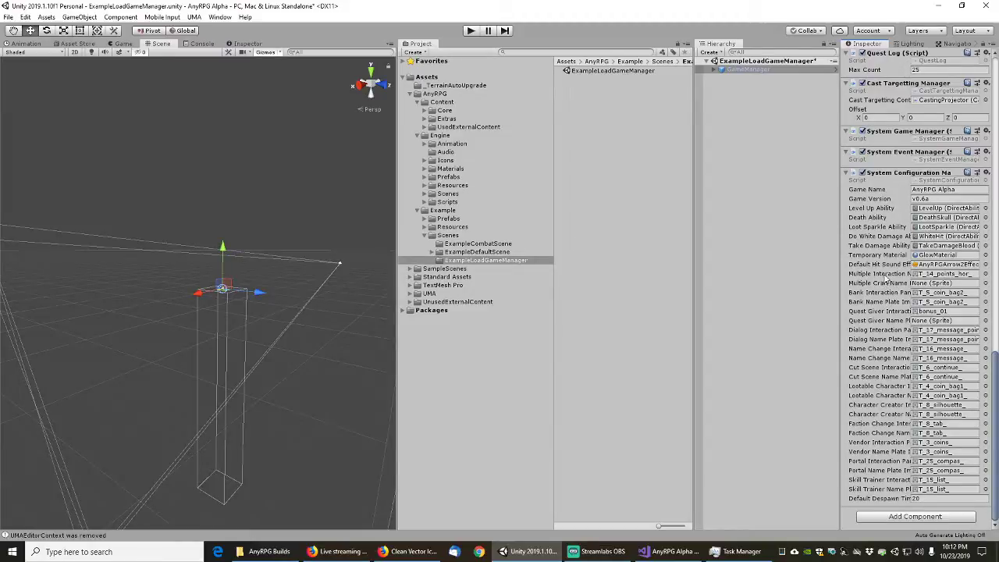
scroll(882, 281, "up", 3)
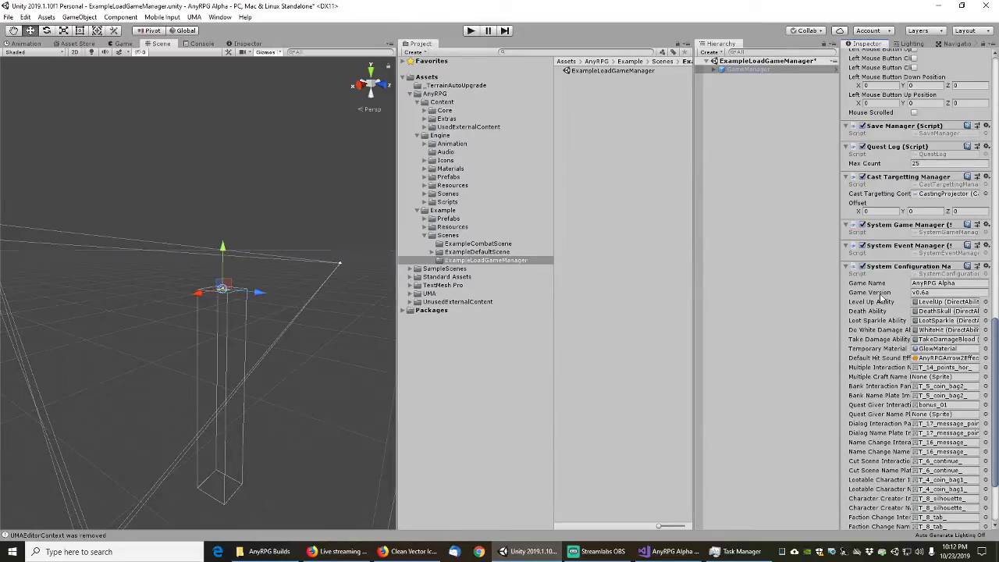
left_click(746, 69)
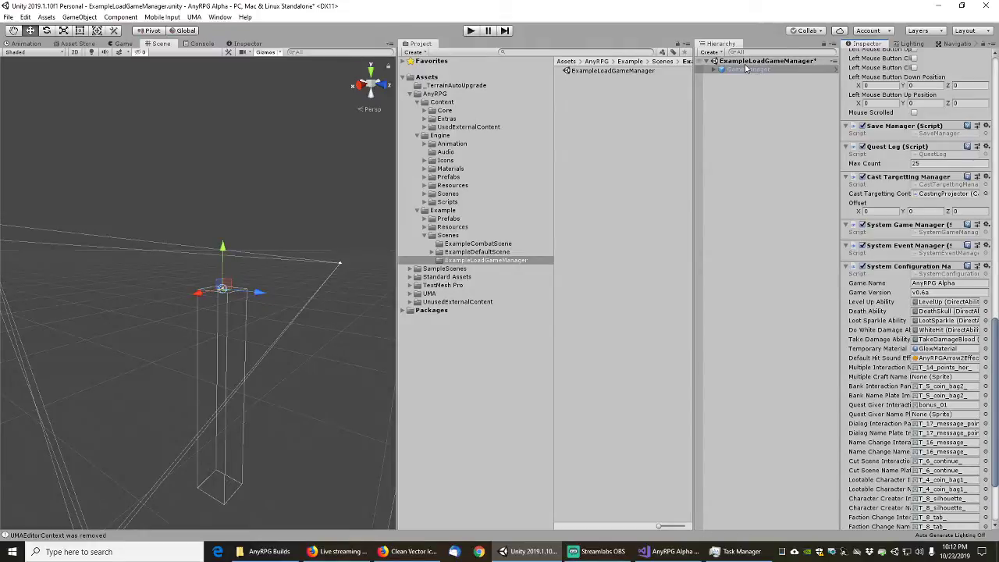
left_click(8, 18)
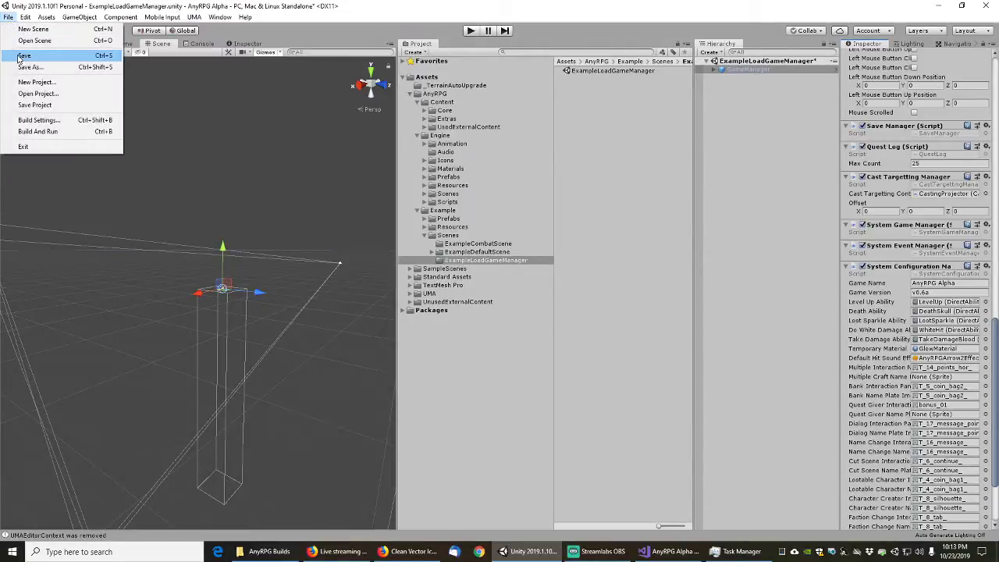
left_click(21, 56)
scroll(888, 290, "up", 10)
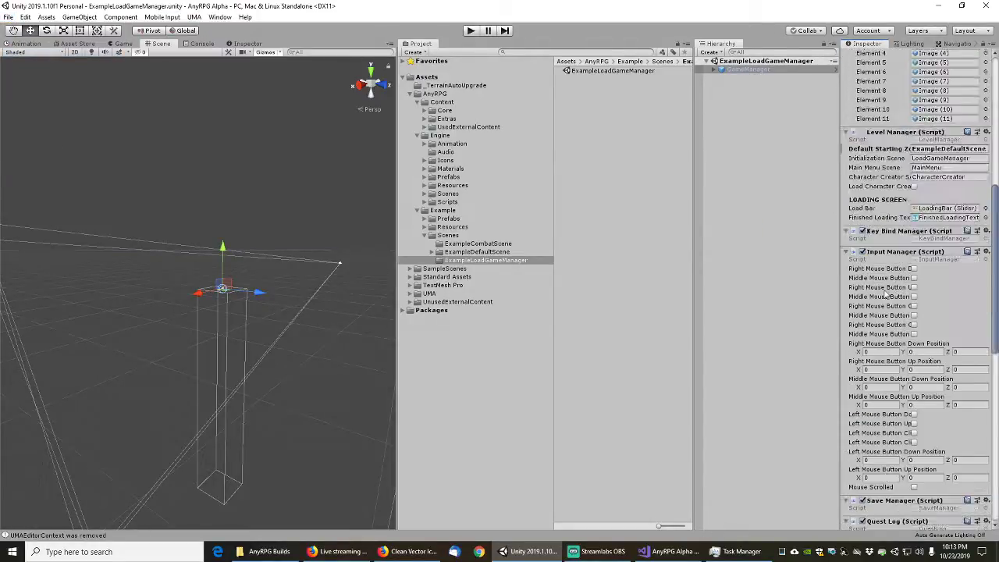
scroll(887, 294, "up", 8)
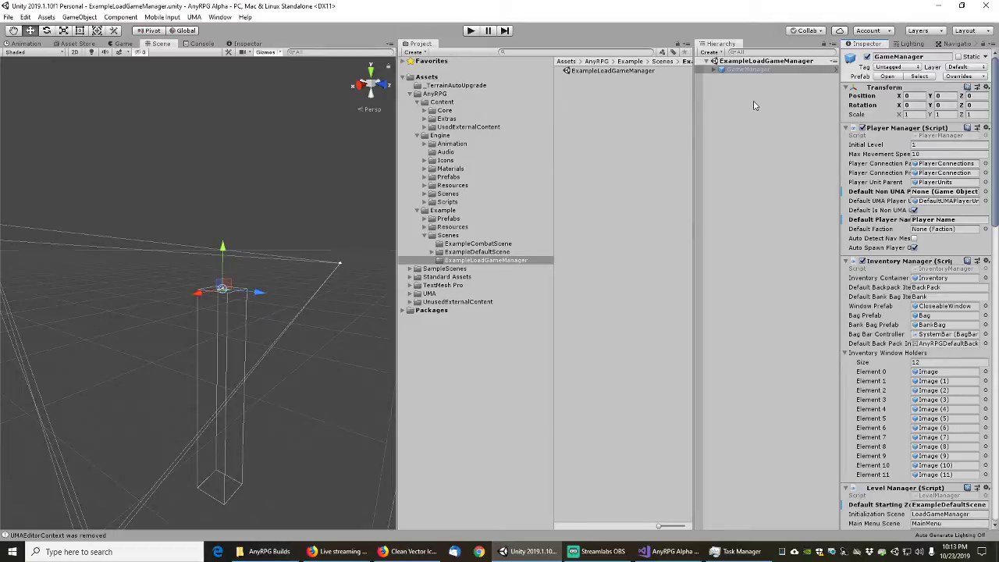
left_click(715, 70)
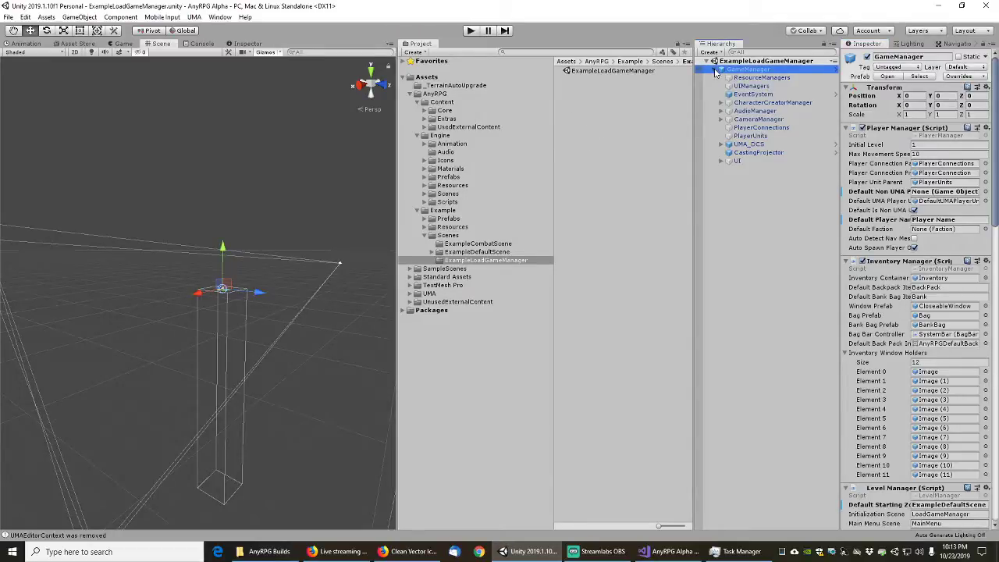
left_click(715, 71)
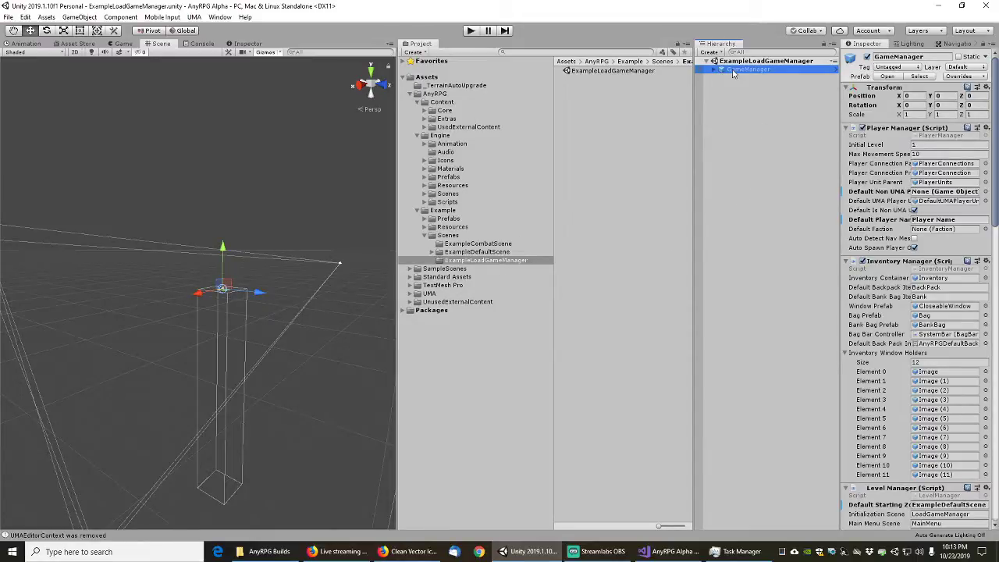
- Add the open ExampleLoadGameManager scene to the Scenes In Build list in the Build Settings
left_click(8, 17)
left_click(30, 117)
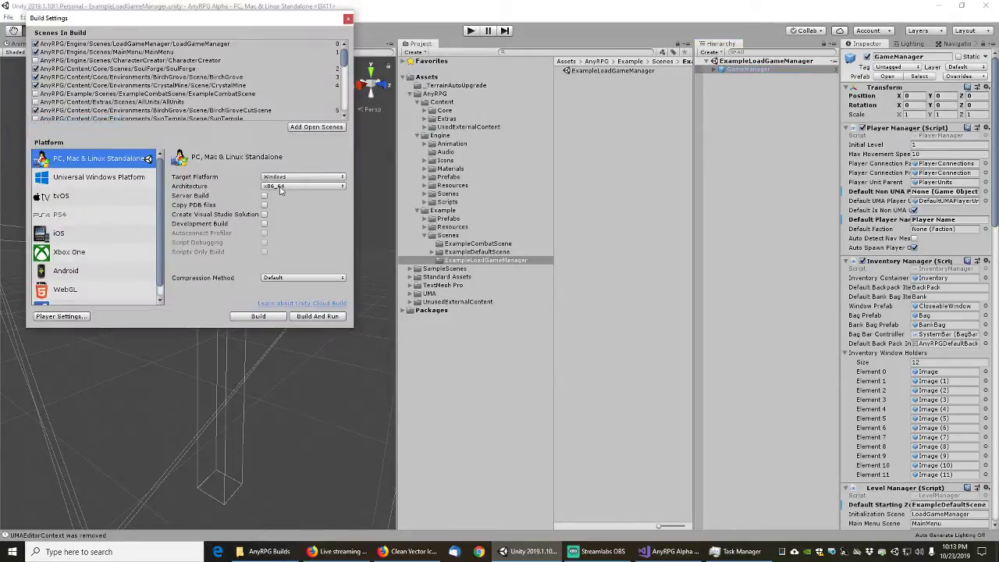
left_click(312, 129)
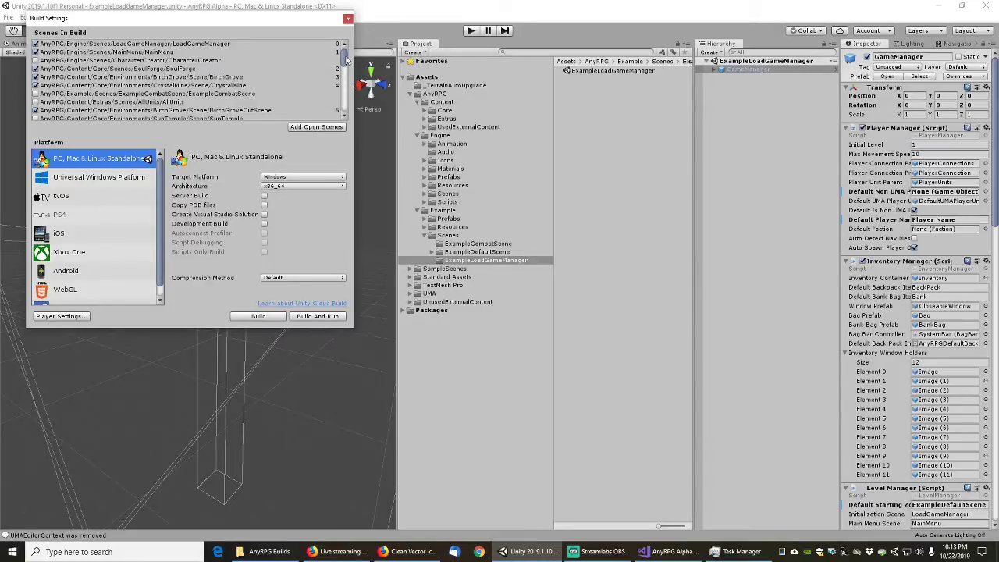
left_click_drag(347, 61, 349, 109)
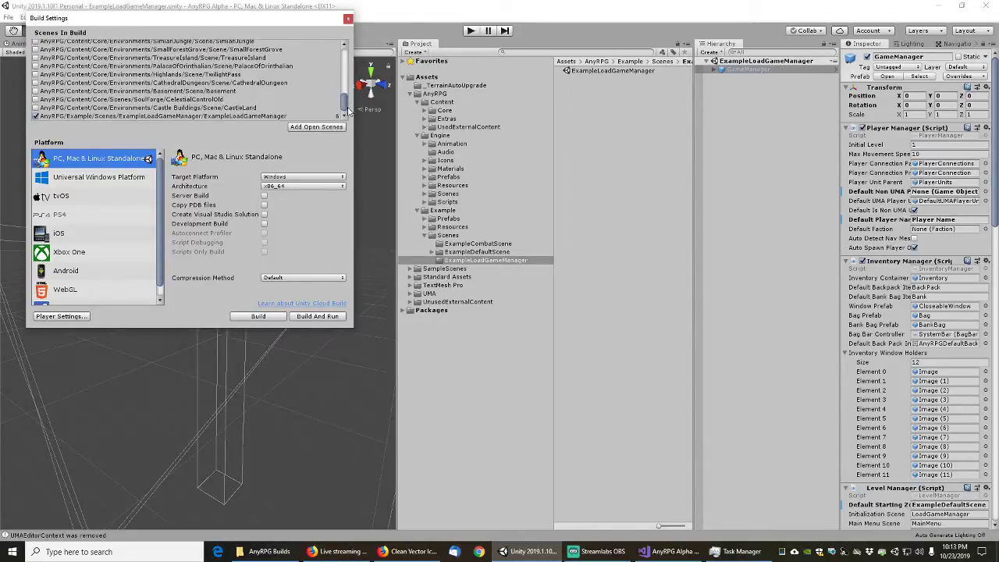
- Move ExampleLoadGameManager directly below LoadGameManager in the Scenes In Build list and close the Build Settings
left_click(227, 116)
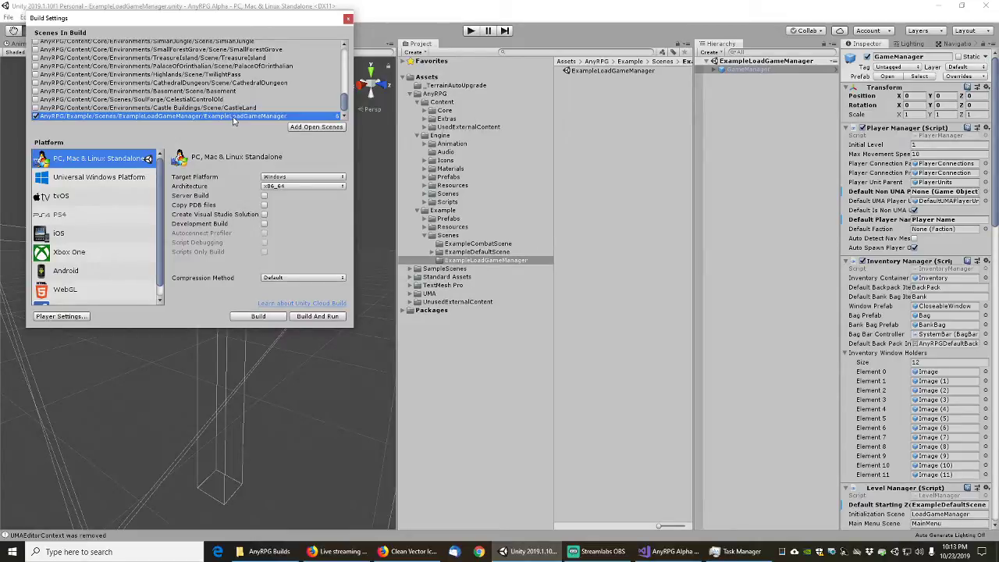
left_click(60, 115)
left_click_drag(60, 115, 109, 49)
scroll(107, 52, "up", 10)
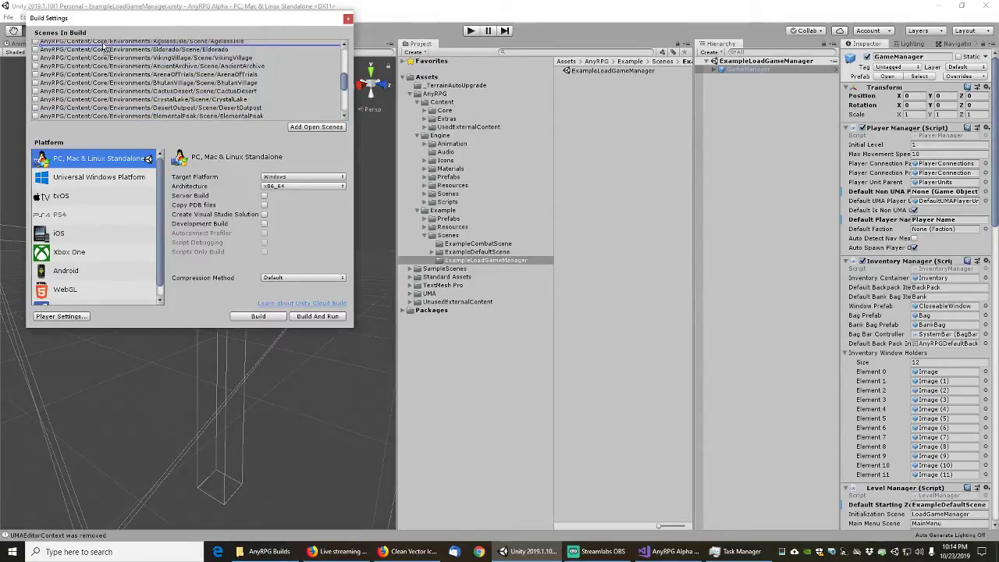
left_click(111, 45)
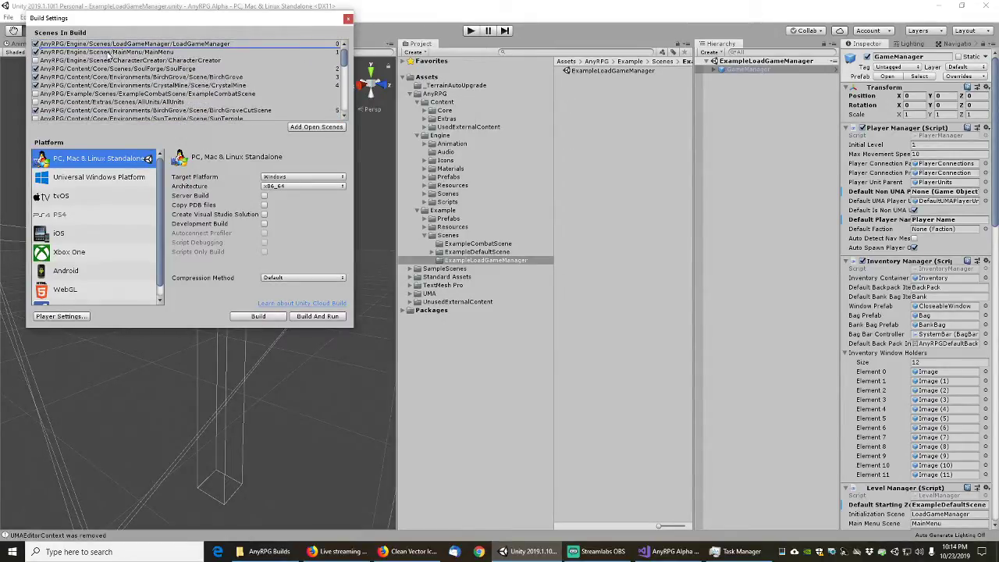
left_click_drag(106, 54, 107, 55)
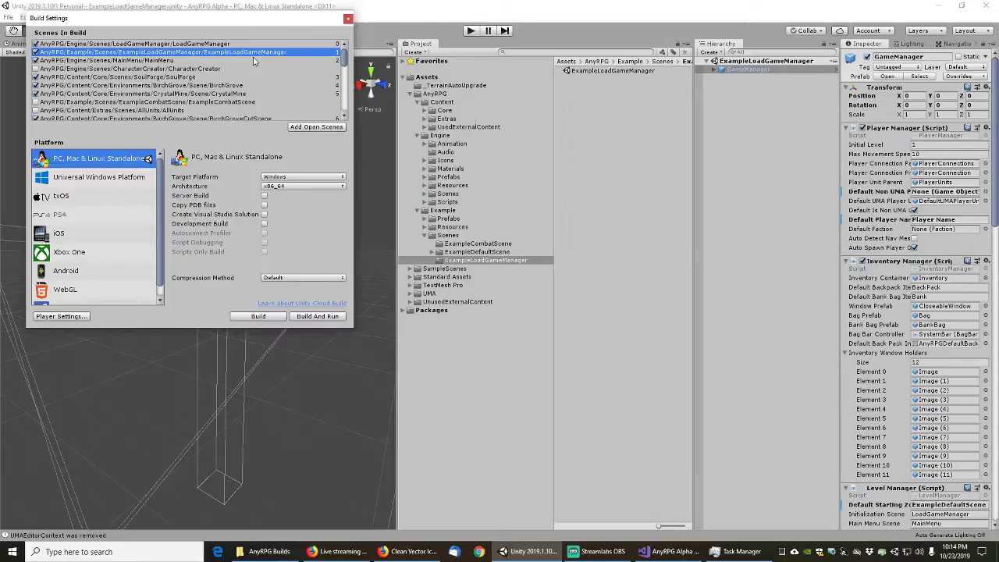
left_click(349, 19)
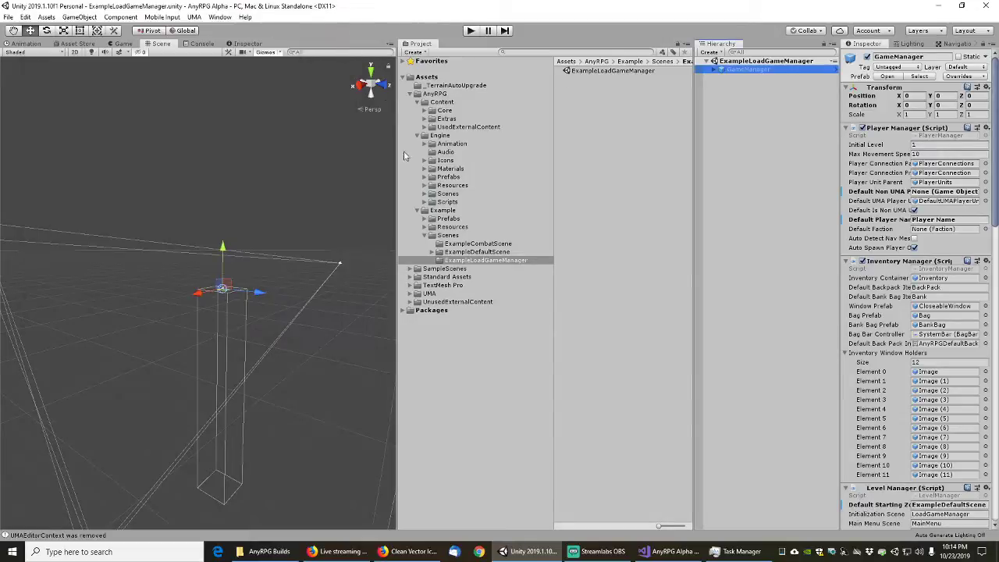
- Open the ExampleDefaultScene scene and add it to the Scenes In Build list in the Build Settings
left_click(482, 253)
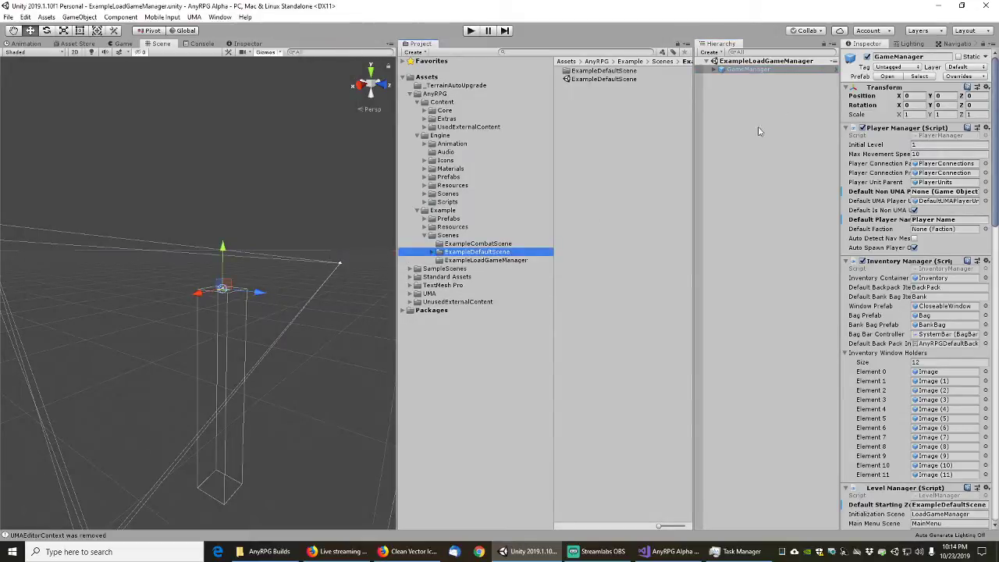
double_click(595, 79)
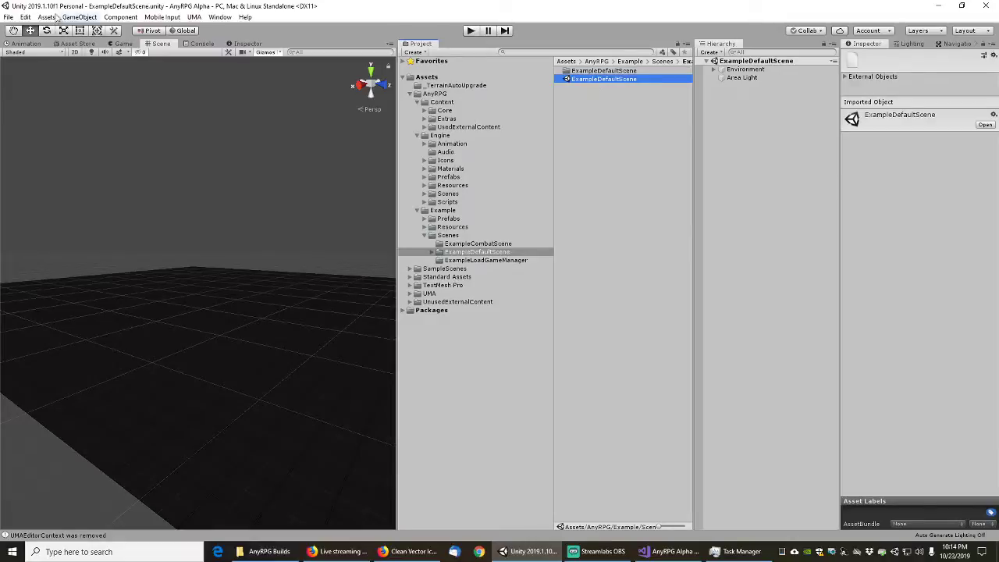
left_click(7, 17)
left_click(39, 120)
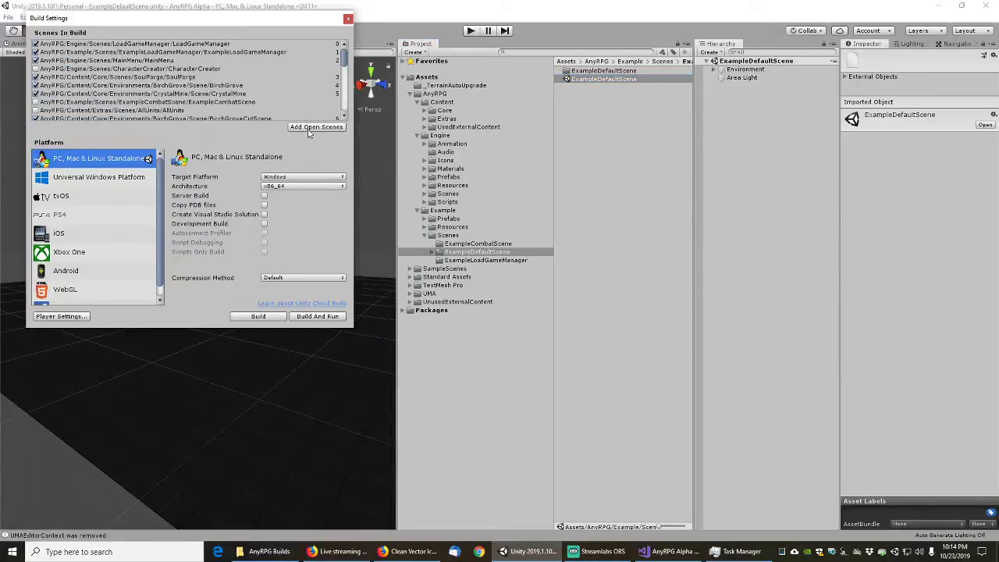
left_click_drag(346, 70, 349, 113)
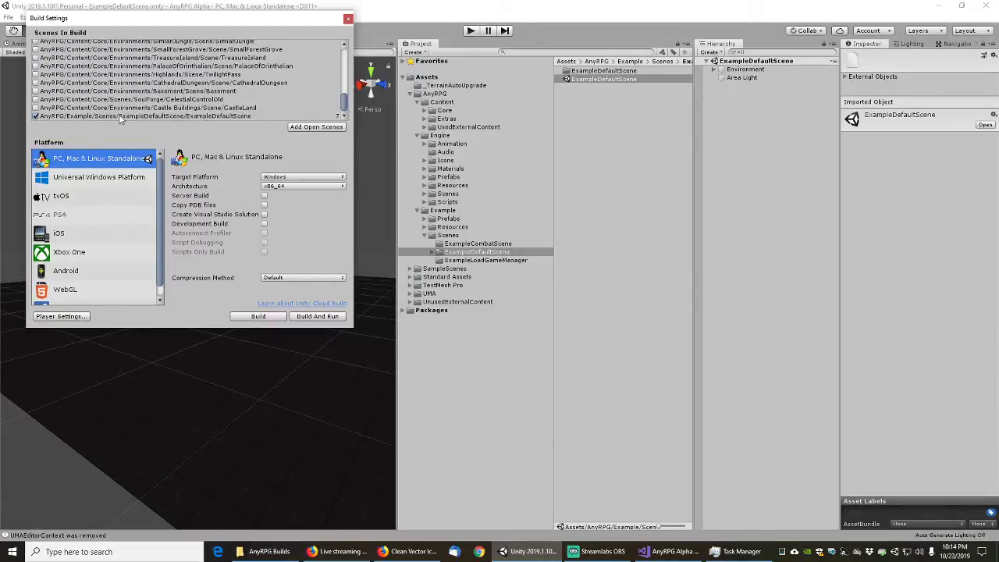
left_click(348, 18)
- Open the ExampleCombatScene scene and add it to the Scenes In Build list in the Build Settings
left_click(483, 244)
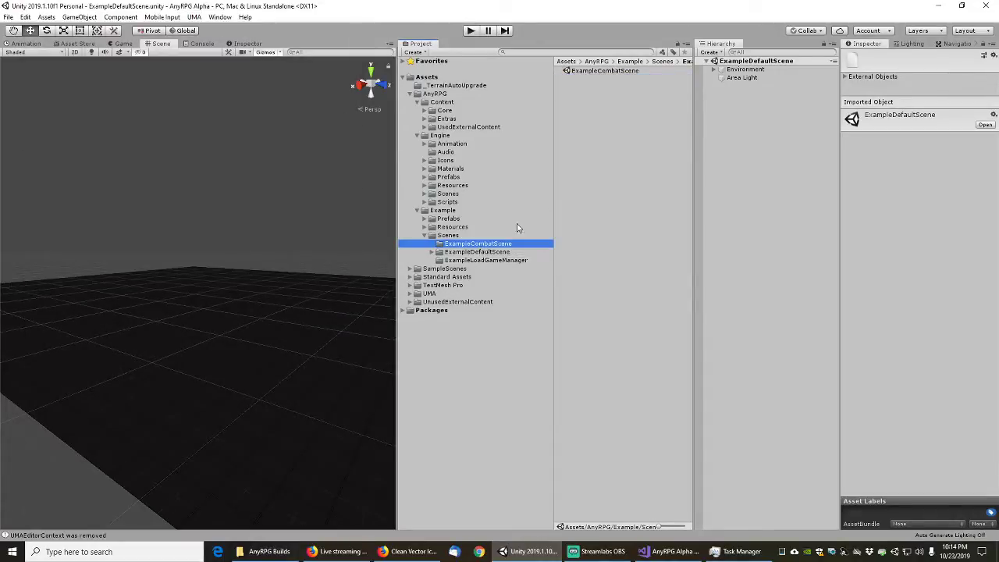
left_click(600, 71)
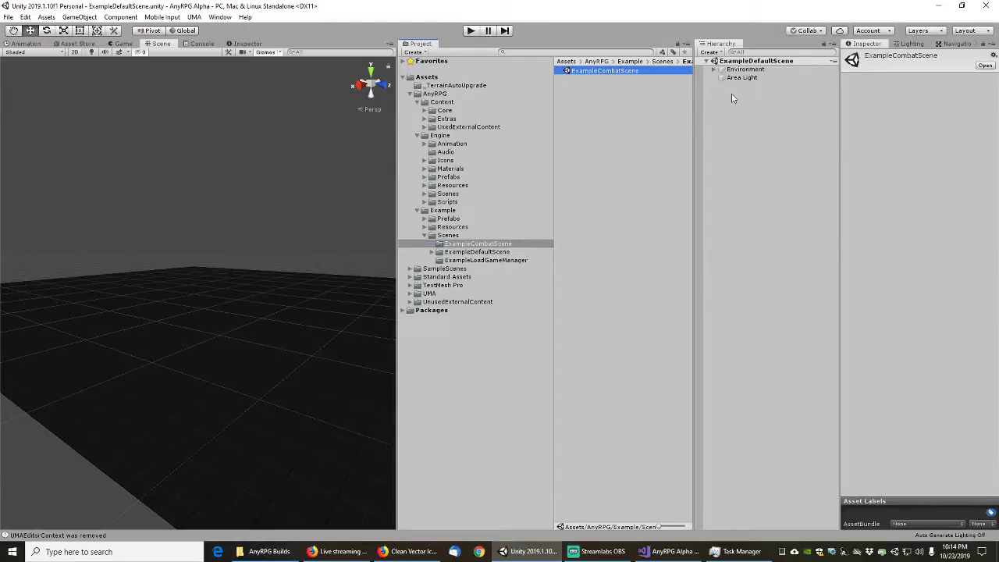
double_click(602, 71)
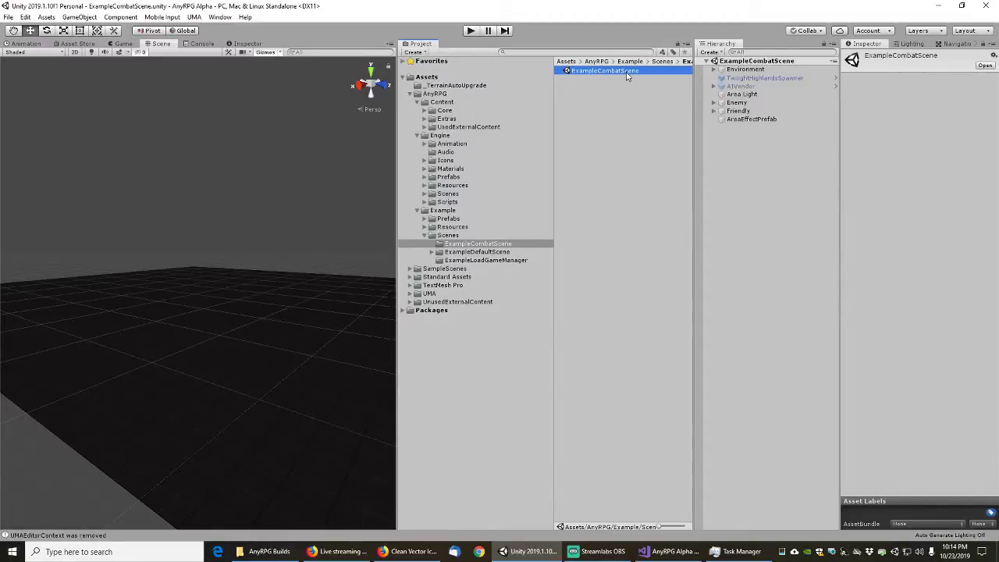
left_click(8, 16)
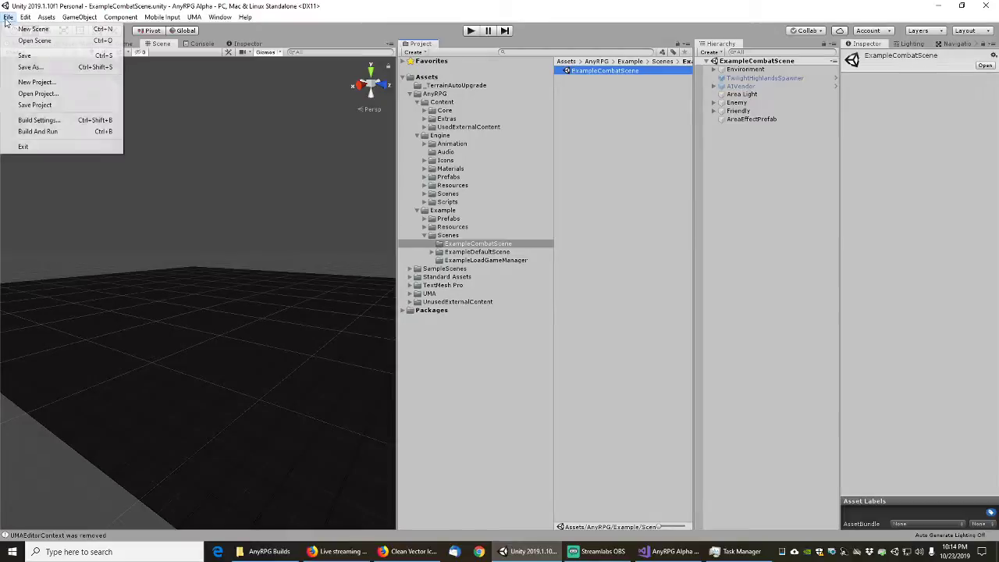
left_click(39, 120)
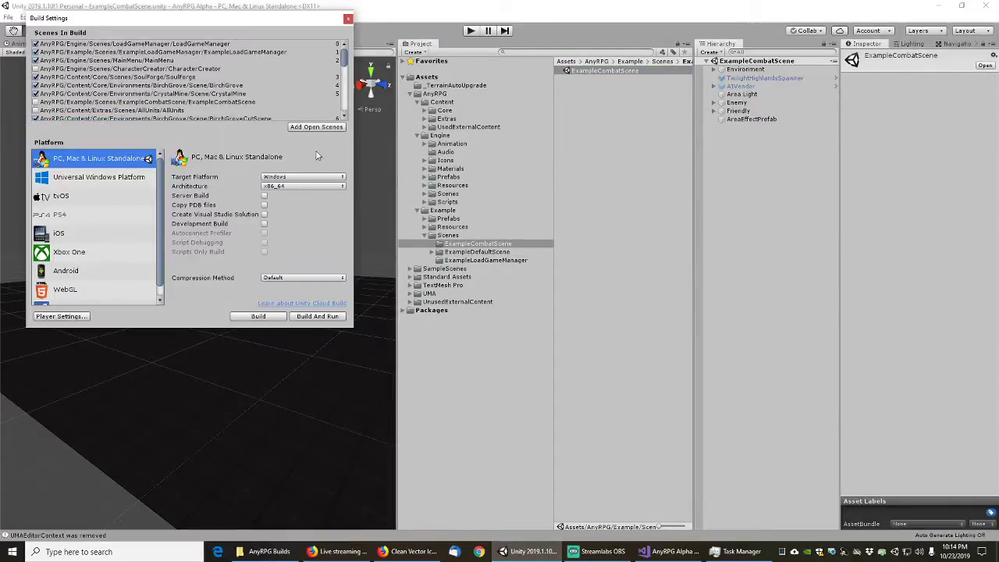
left_click(313, 127)
- Look through the Scenes In Build list for the ExampleDefaultScene and ExampleCombatScene entries, and close the Build Settings
left_click_drag(344, 58, 345, 102)
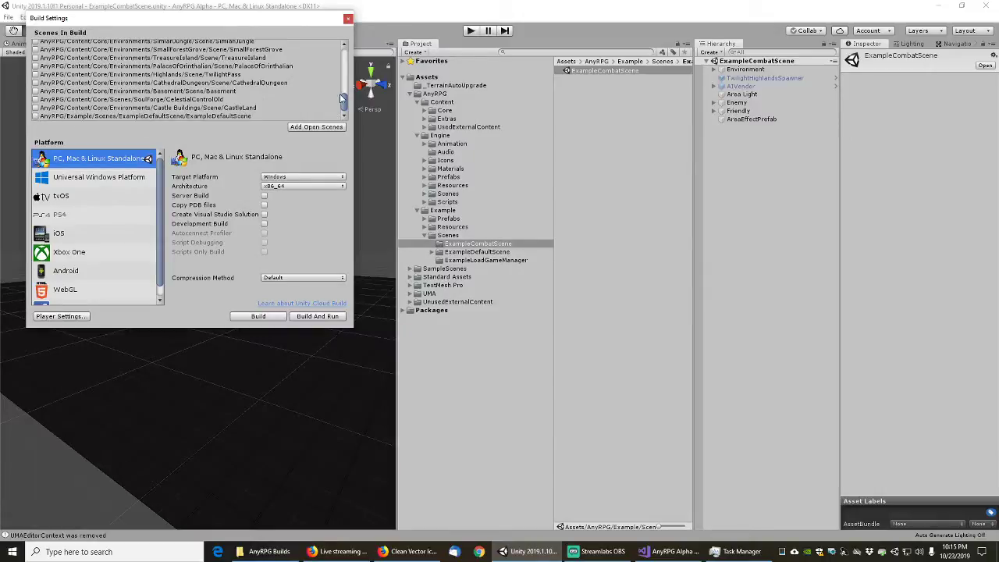
scroll(343, 97, "up", 2)
scroll(343, 94, "up", 8)
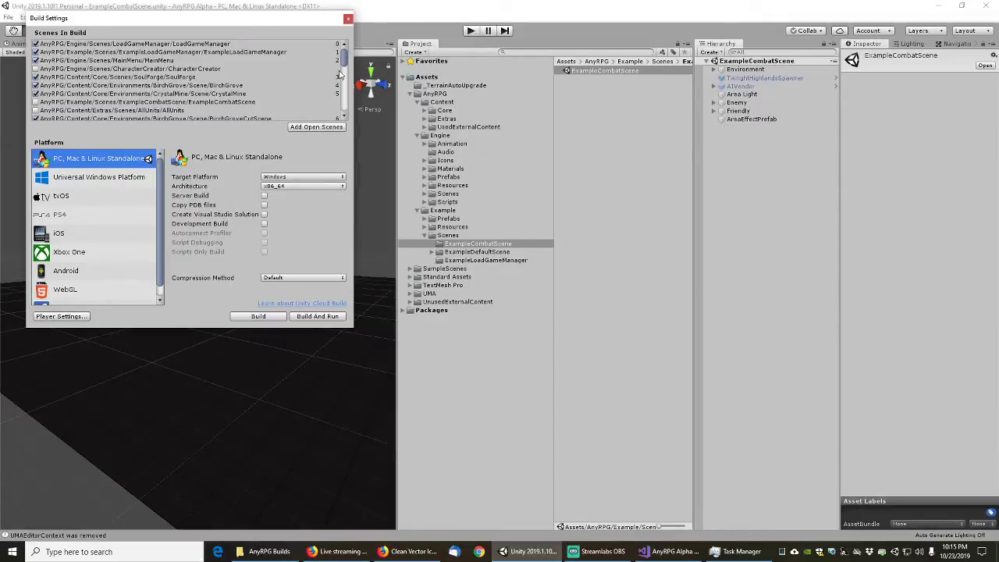
left_click_drag(348, 60, 347, 117)
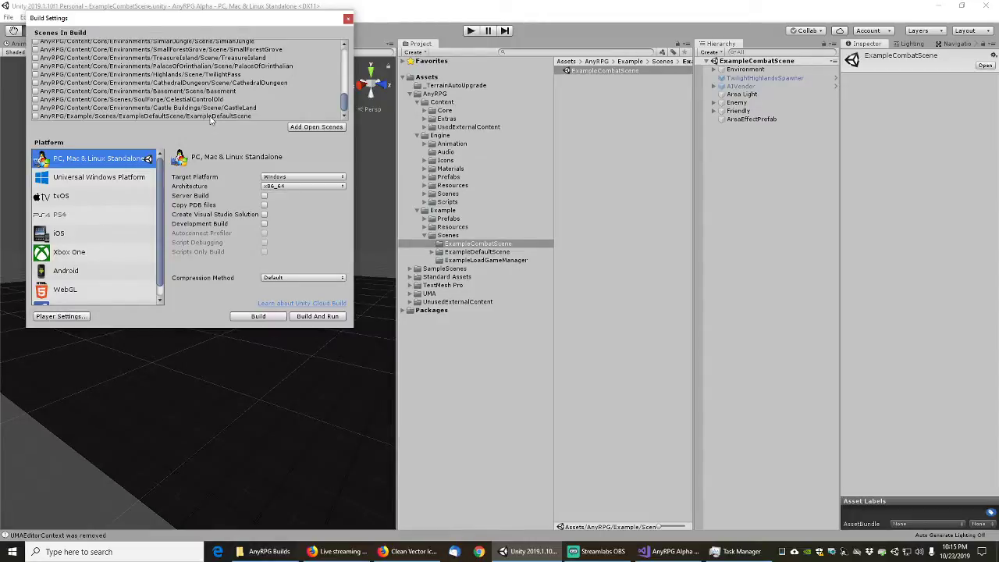
left_click_drag(344, 104, 349, 66)
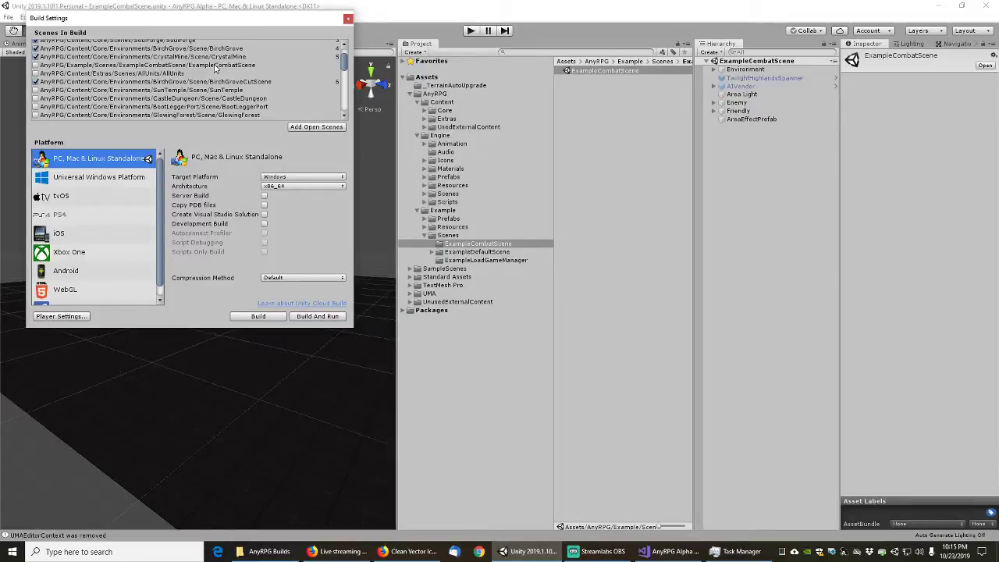
left_click(348, 19)
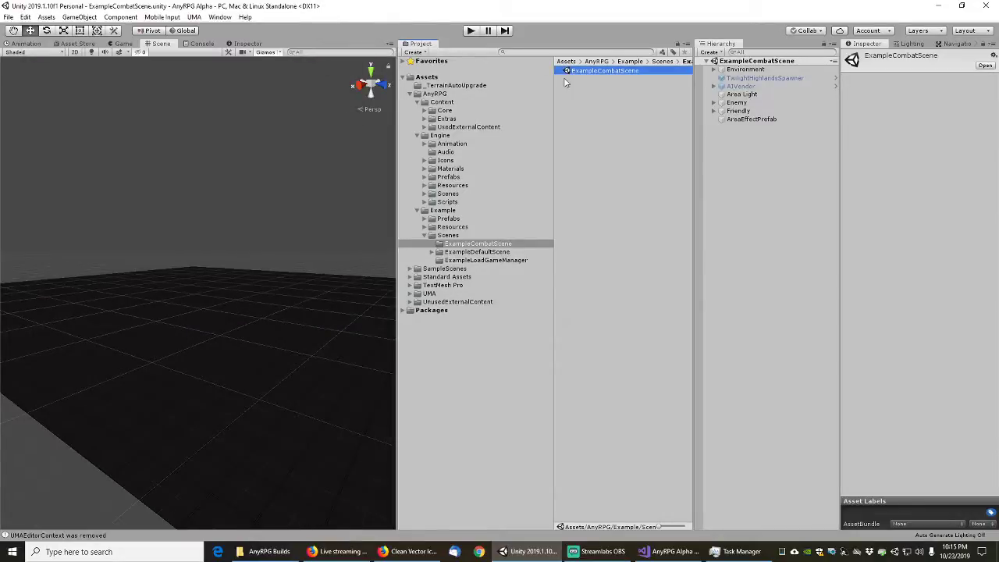
- Save the current scene and open the ExampleLoadGameManager scene from the Example scenes folder
left_click(481, 262)
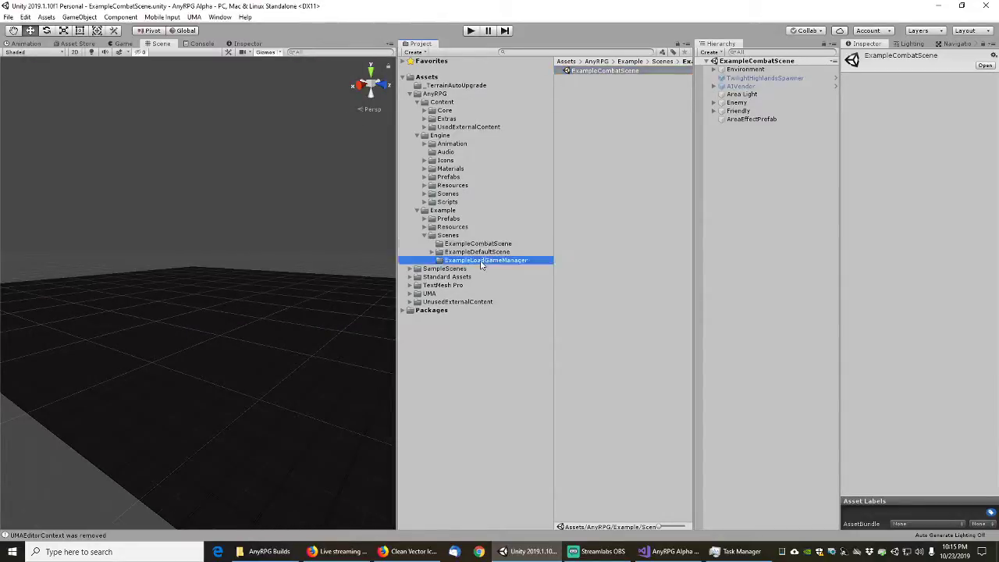
left_click(603, 72)
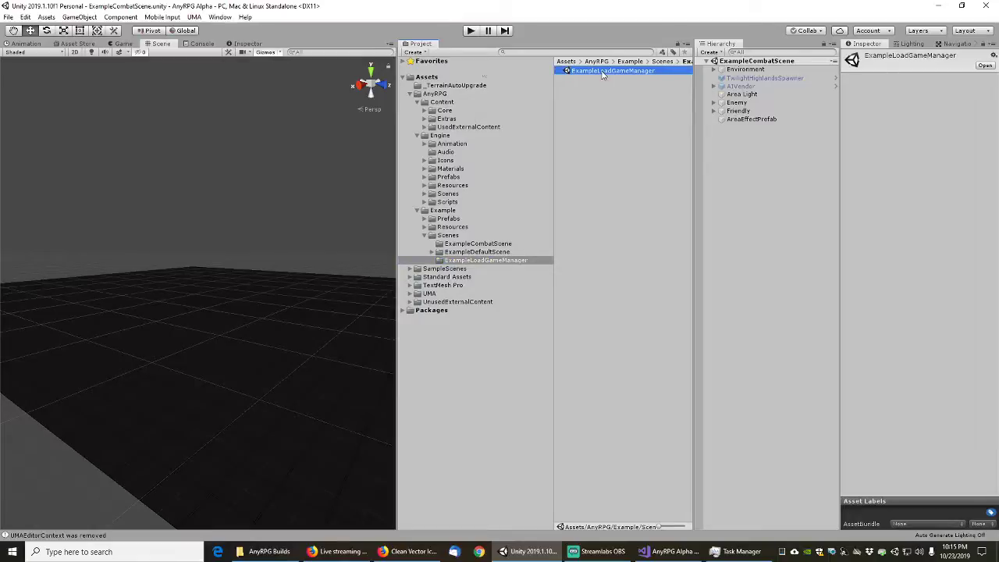
left_click(7, 17)
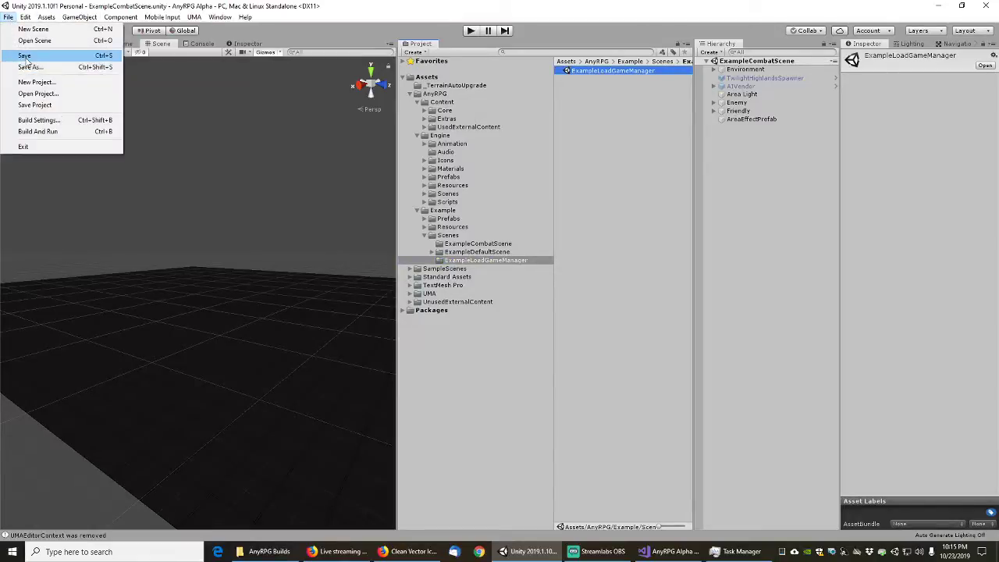
left_click(26, 56)
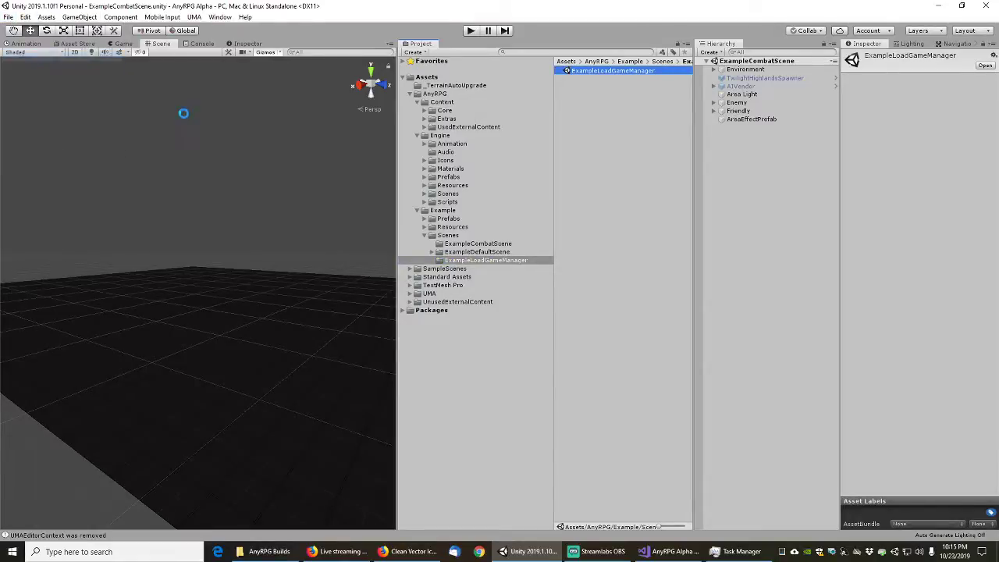
double_click(619, 71)
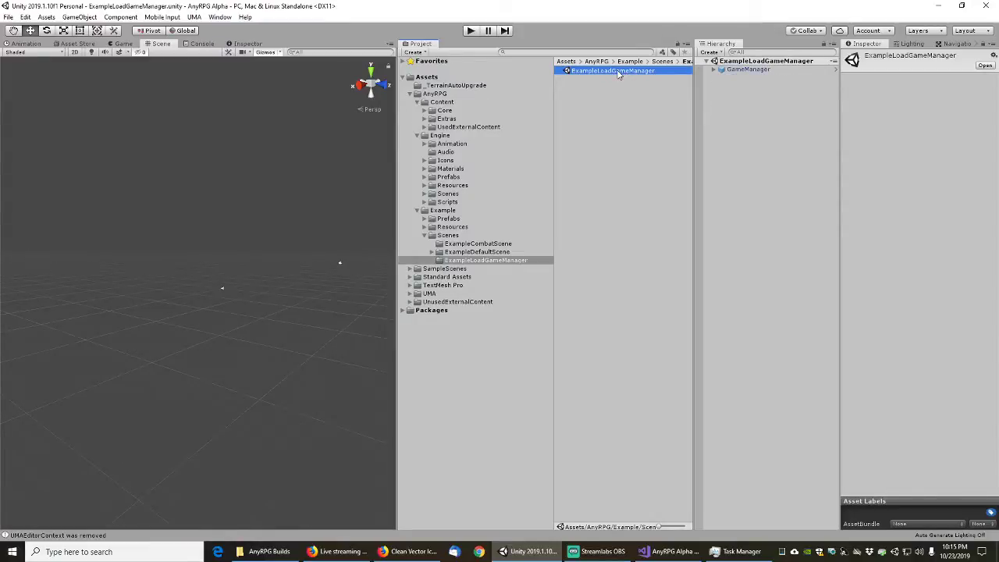
- Review the GameManager's Player Manager and Level Manager settings, and test-run the scene while checking the Console for errors
left_click(740, 70)
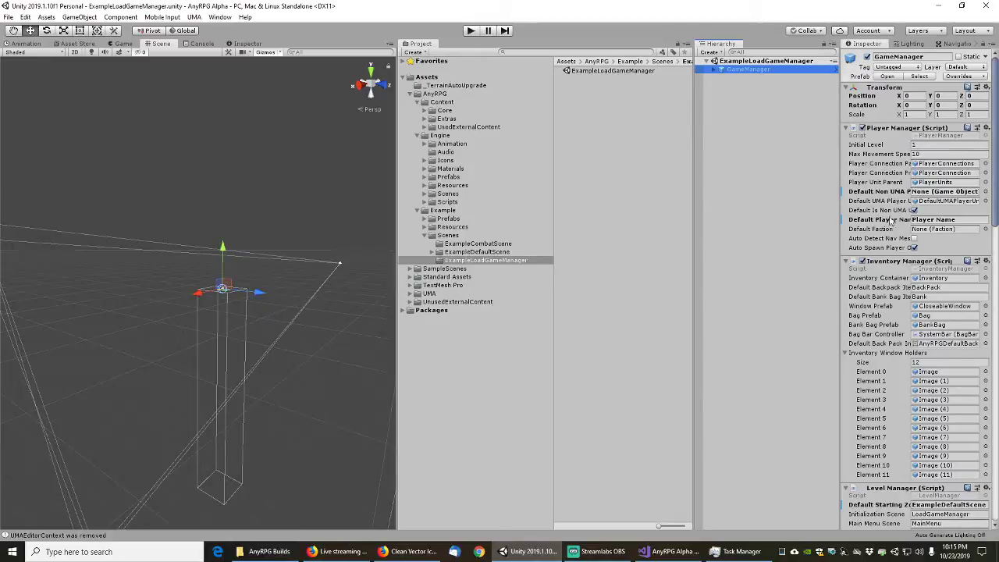
left_click(846, 262)
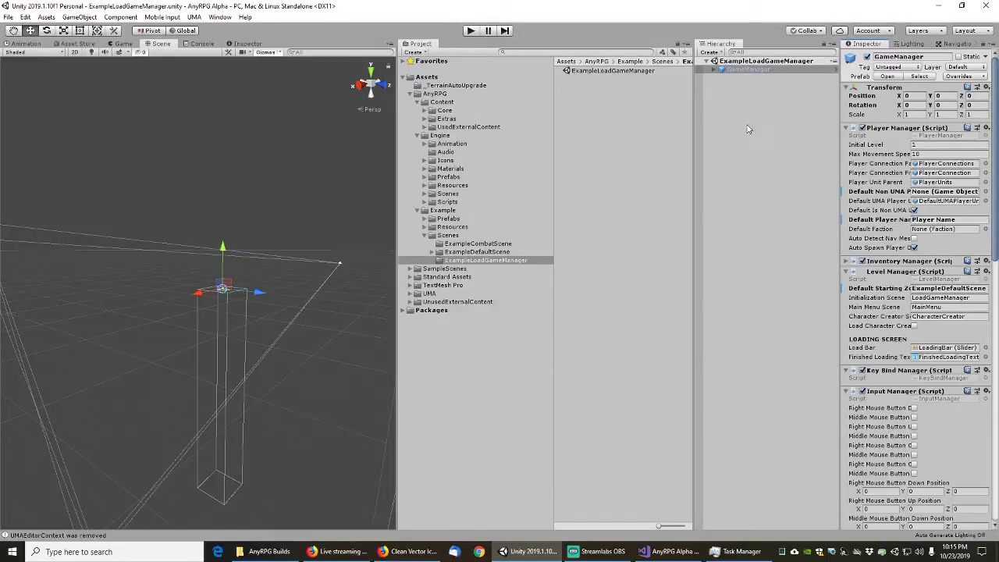
left_click(472, 32)
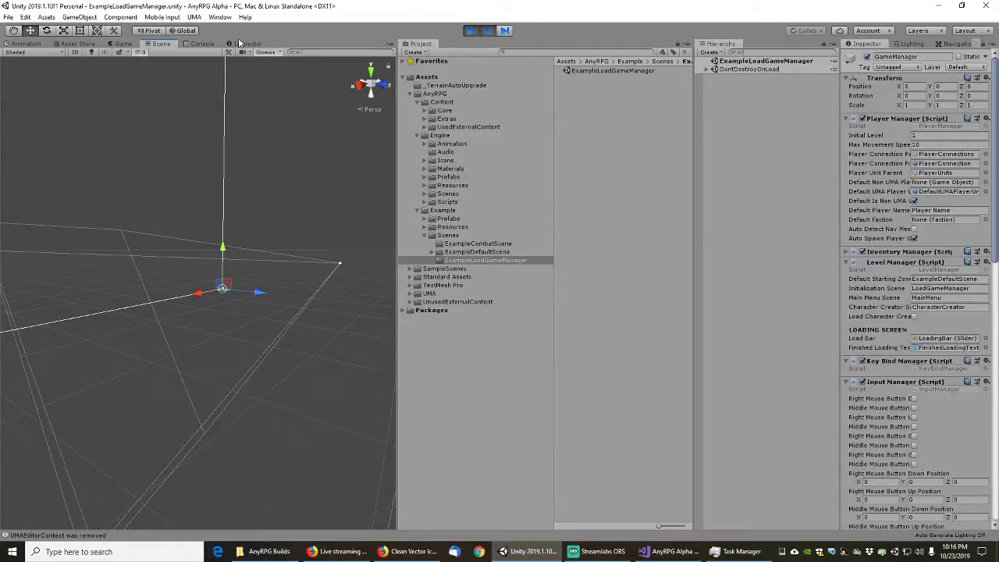
left_click(203, 43)
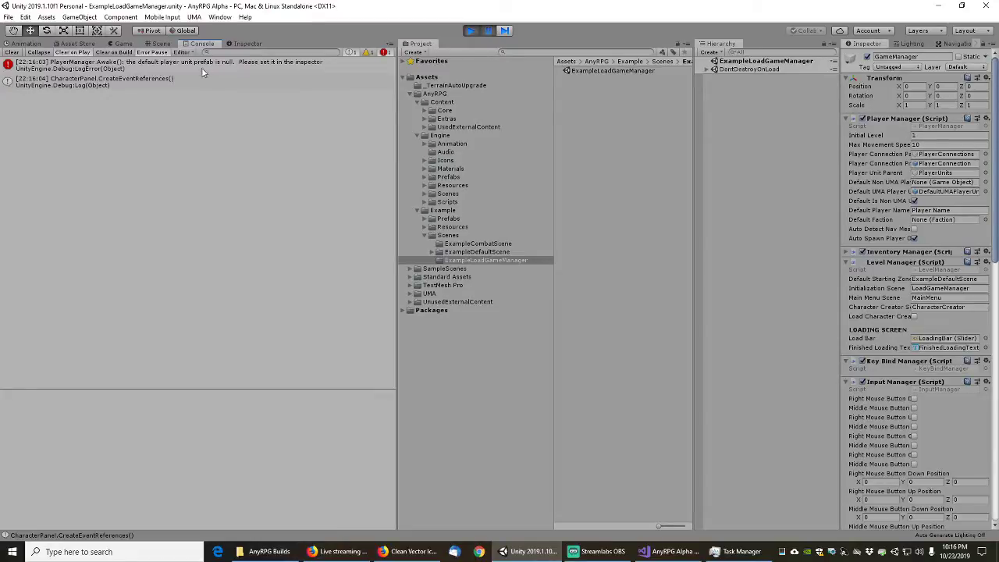
left_click(469, 30)
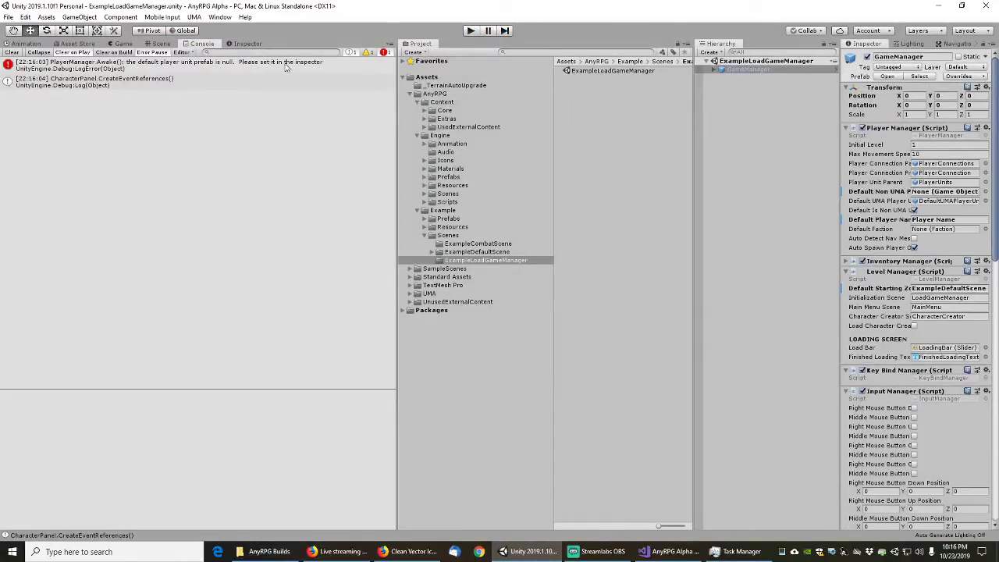
- Turn off Default Is Non UMA Unit in the GameManager's Player Manager and inspect the PlayerManager.cs line behind the logged error
left_click(914, 210)
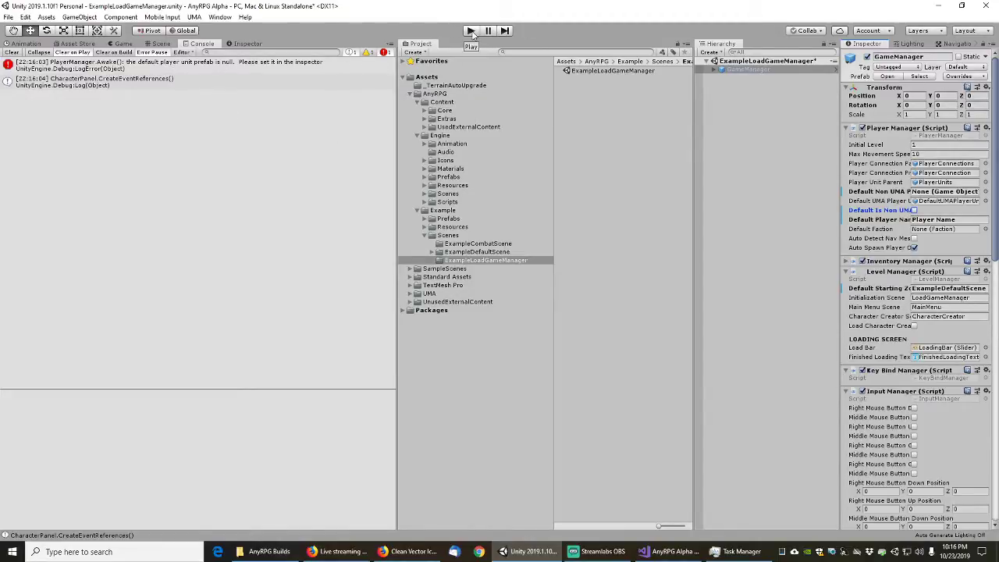
left_click(252, 67)
double_click(252, 67)
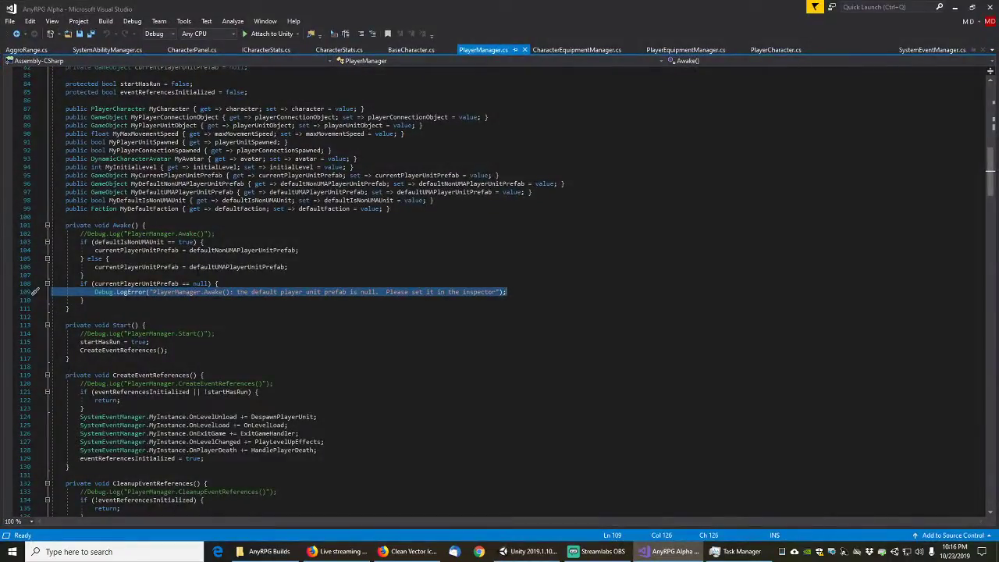
left_click(954, 7)
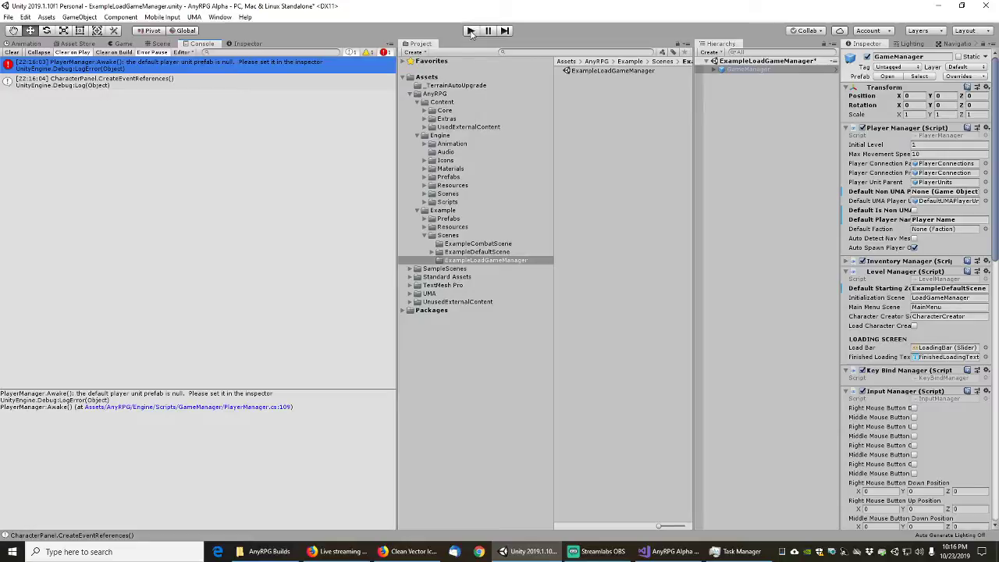
- Save the scene and test-run it, pausing play to inspect the GameManager under DontDestroyOnLoad before stopping
left_click(9, 17)
left_click(25, 58)
left_click(470, 32)
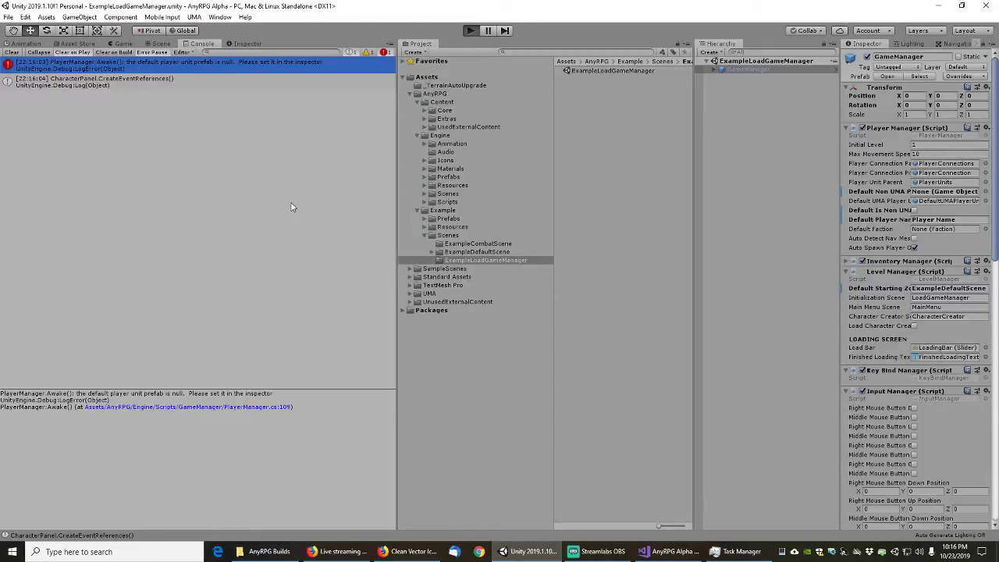
key("ctrl+p")
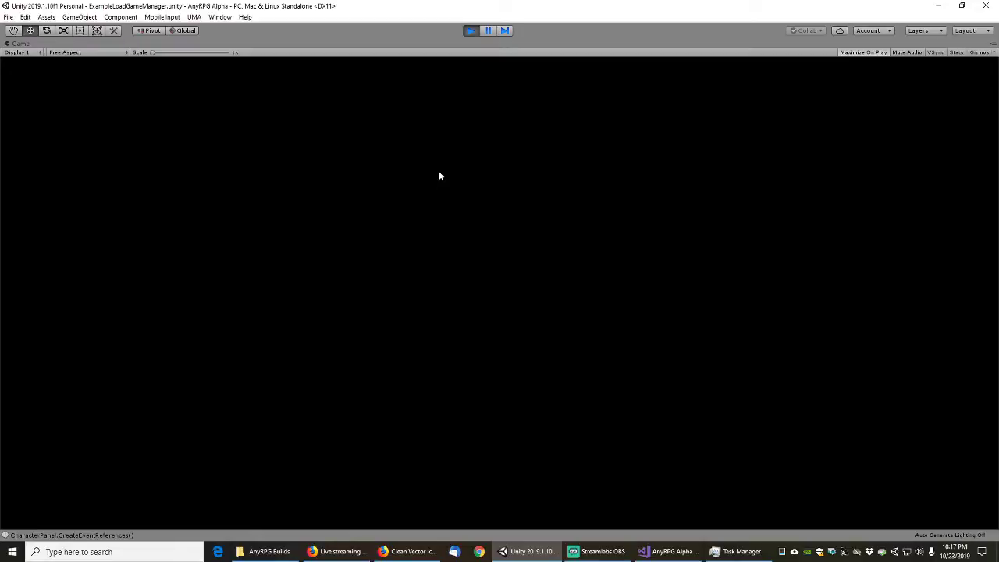
left_click(487, 31)
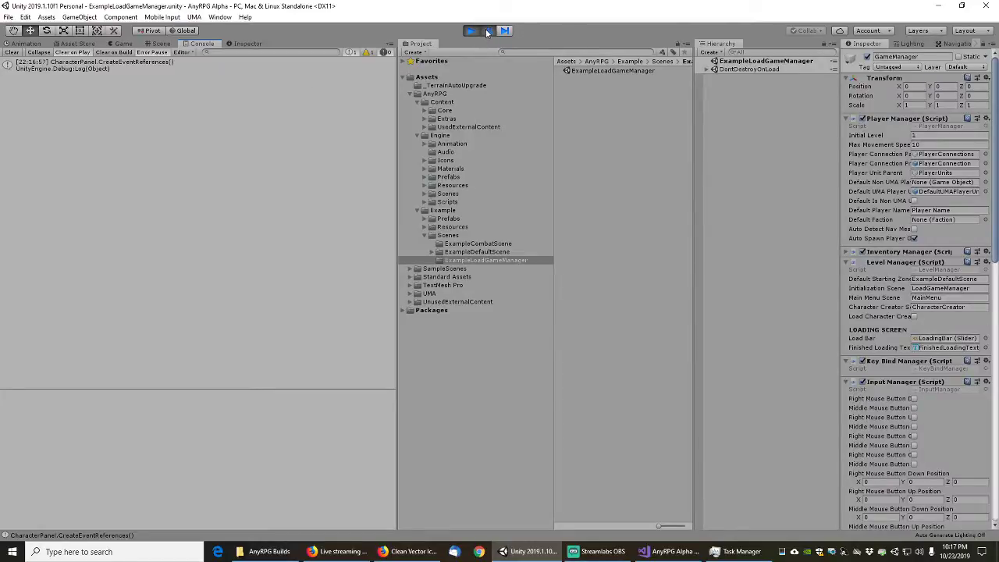
left_click(707, 69)
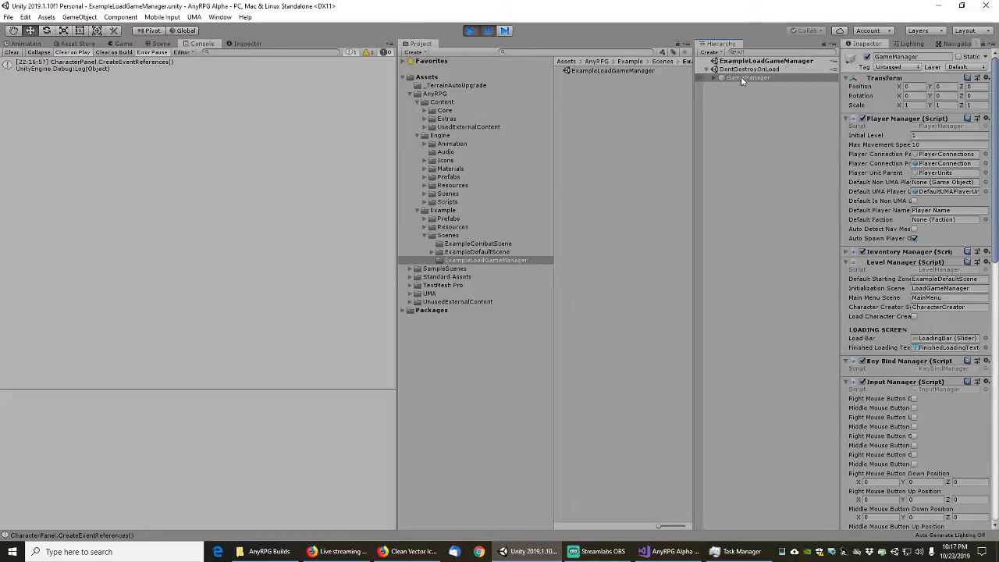
left_click(741, 76)
left_click(471, 31)
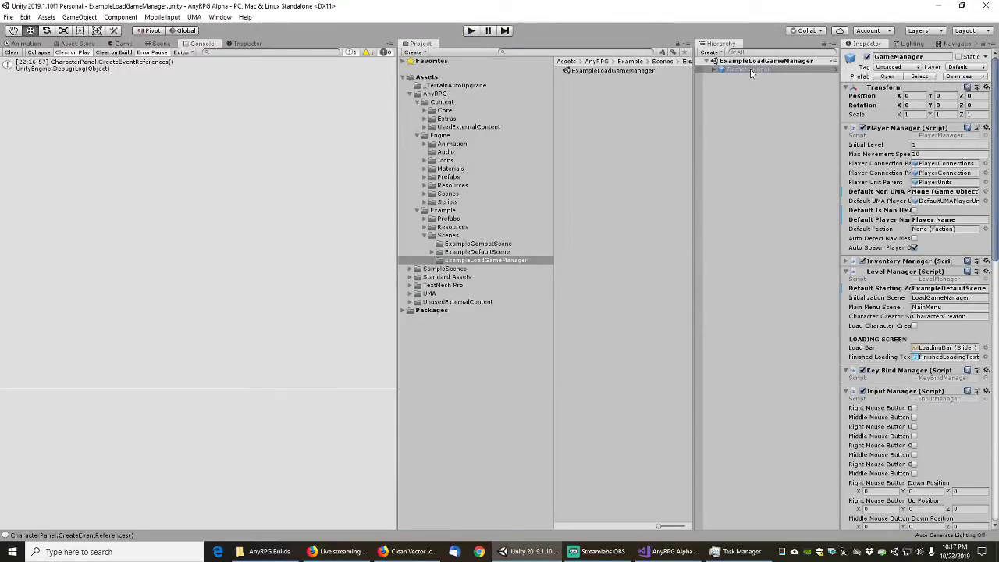
- Set the Level Manager's Initialization Scene to ExampleLoadGameManager and save the scene
left_click(975, 298)
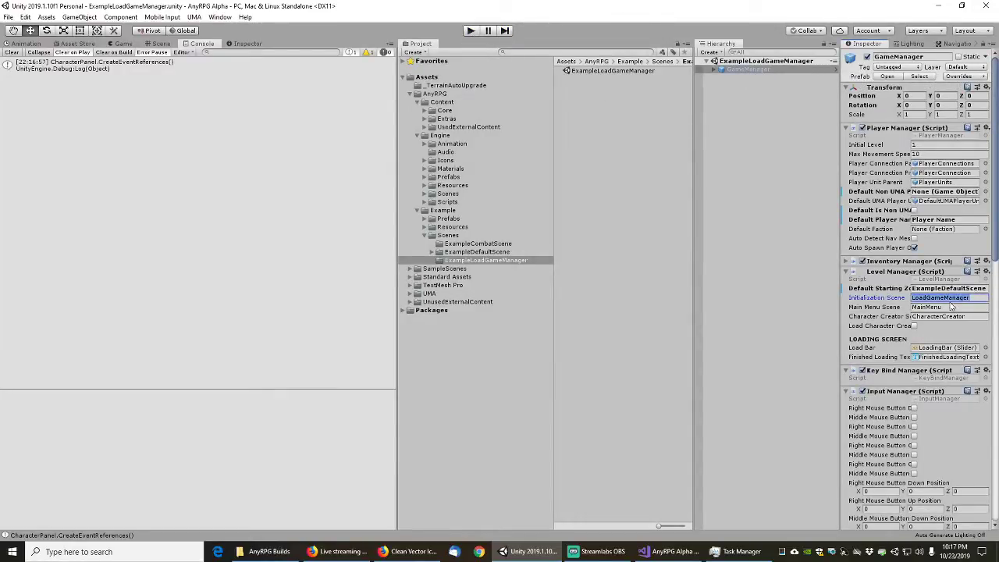
key("End")
type("Example")
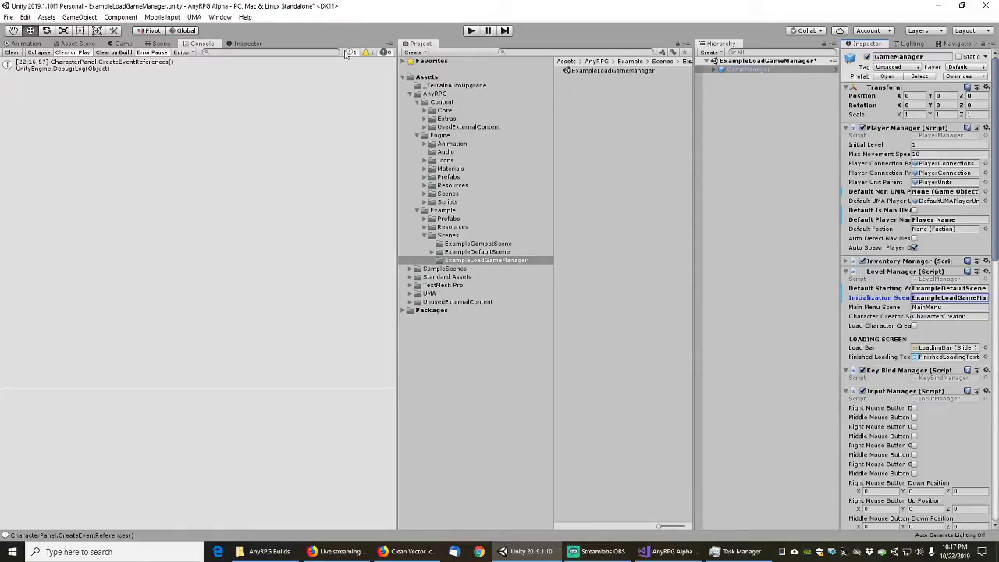
left_click(7, 18)
left_click(24, 55)
- Run the scene, view the saved games on the main menu's Load Game screen, and return to the main menu
left_click(470, 31)
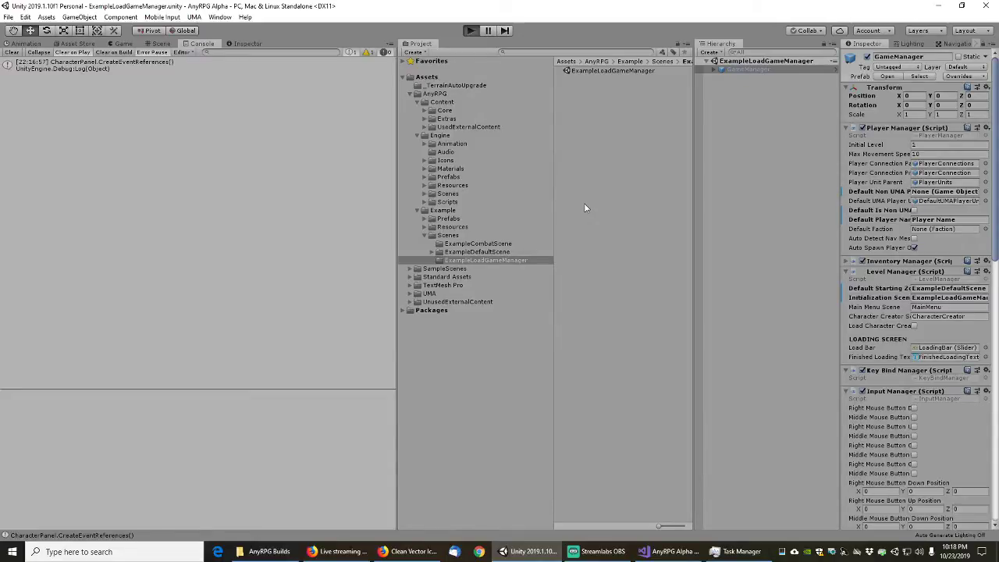
key("ctrl+p")
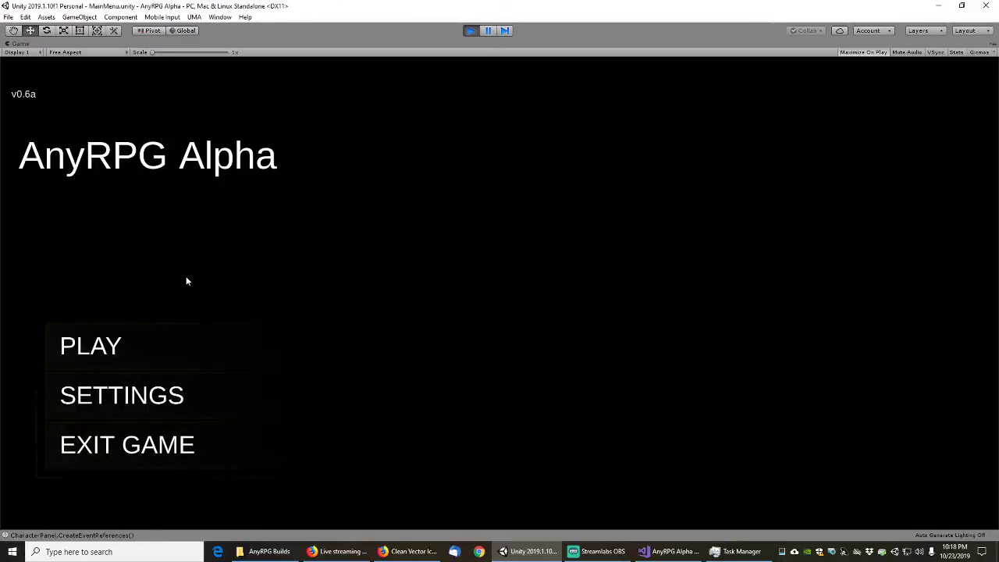
left_click(125, 344)
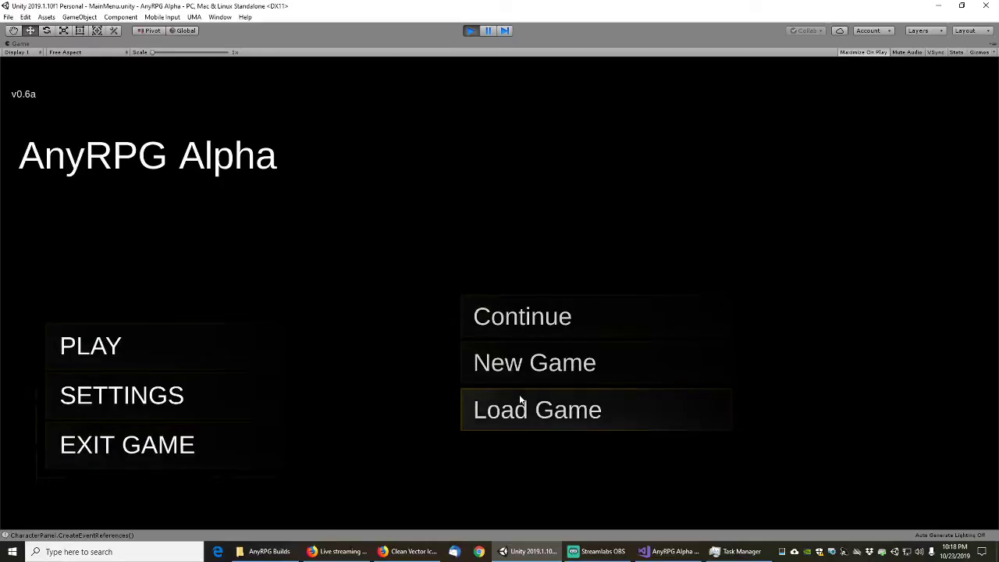
left_click(522, 407)
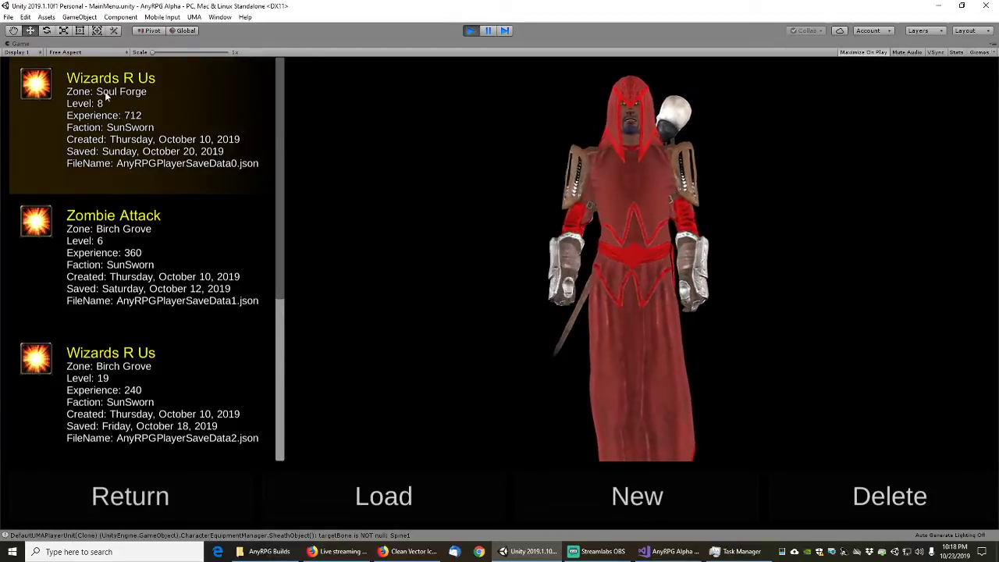
left_click(142, 499)
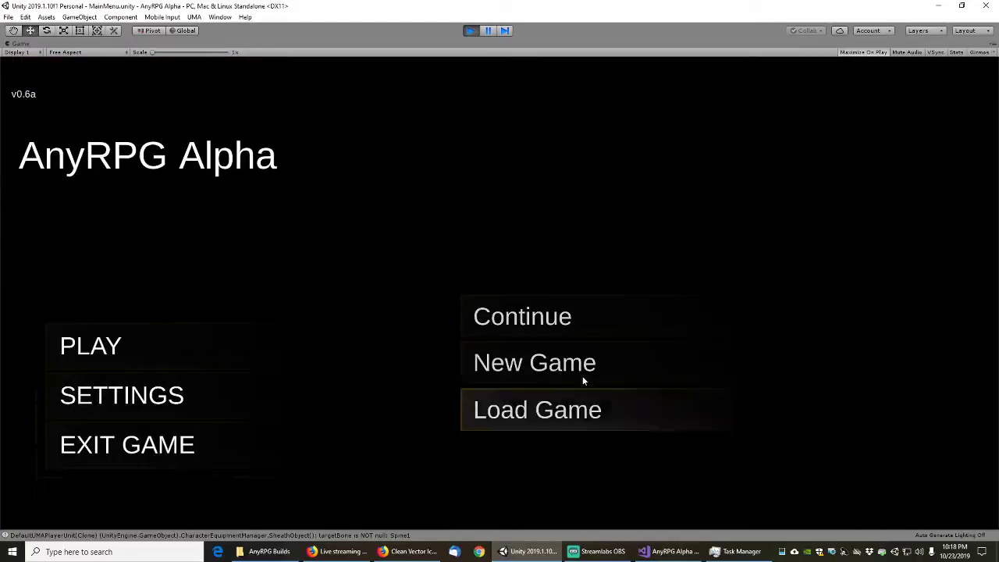
- Start a new game from the main menu and stop play mode once it pauses on the scene-loading error
left_click(528, 365)
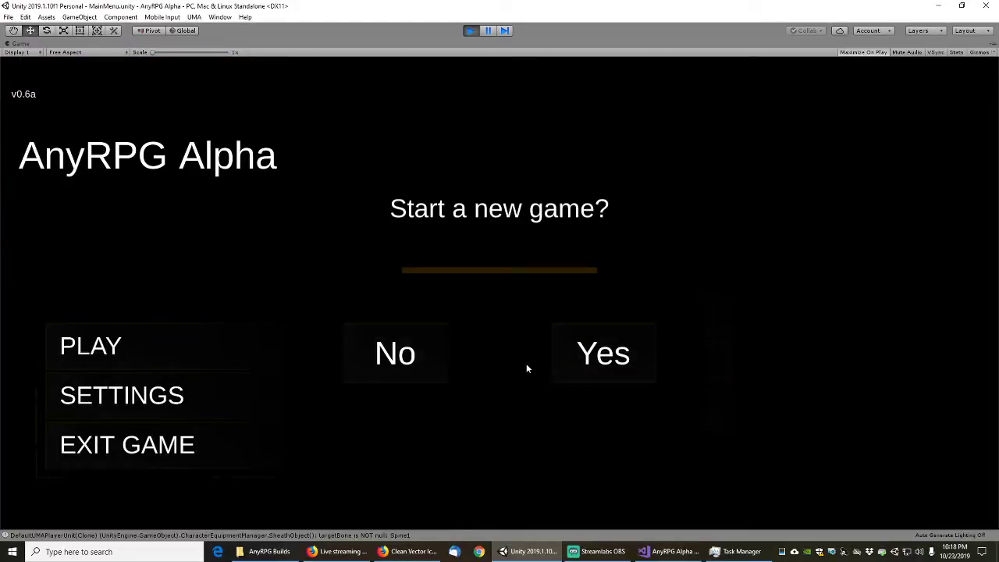
left_click(597, 354)
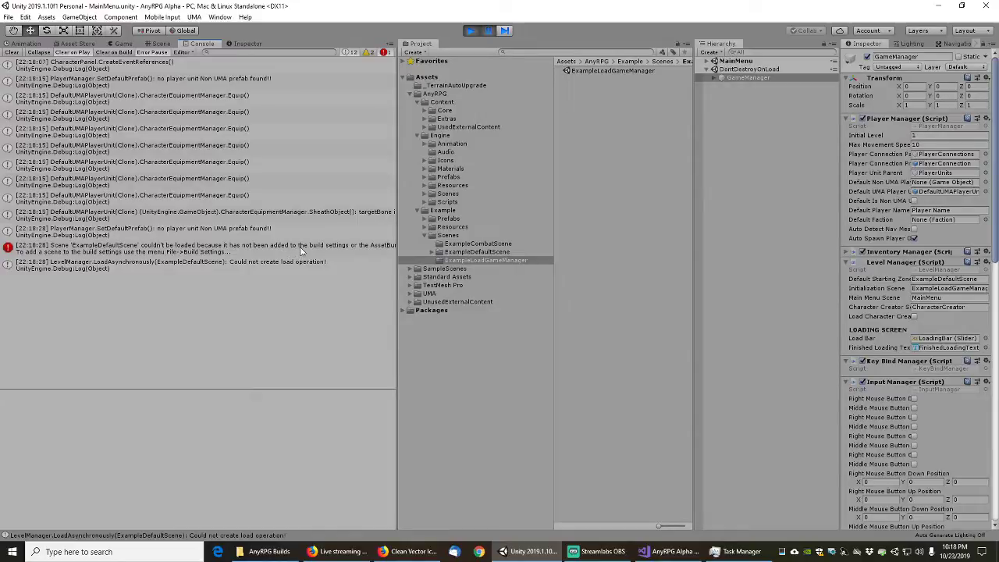
left_click(472, 30)
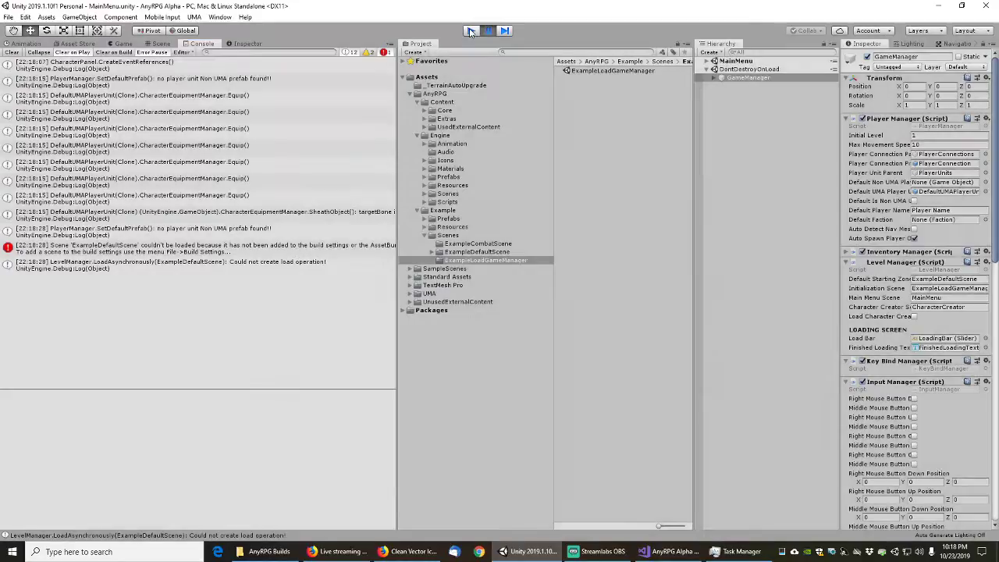
- Enable ExampleDefaultScene in the build settings' list of scenes
left_click(471, 252)
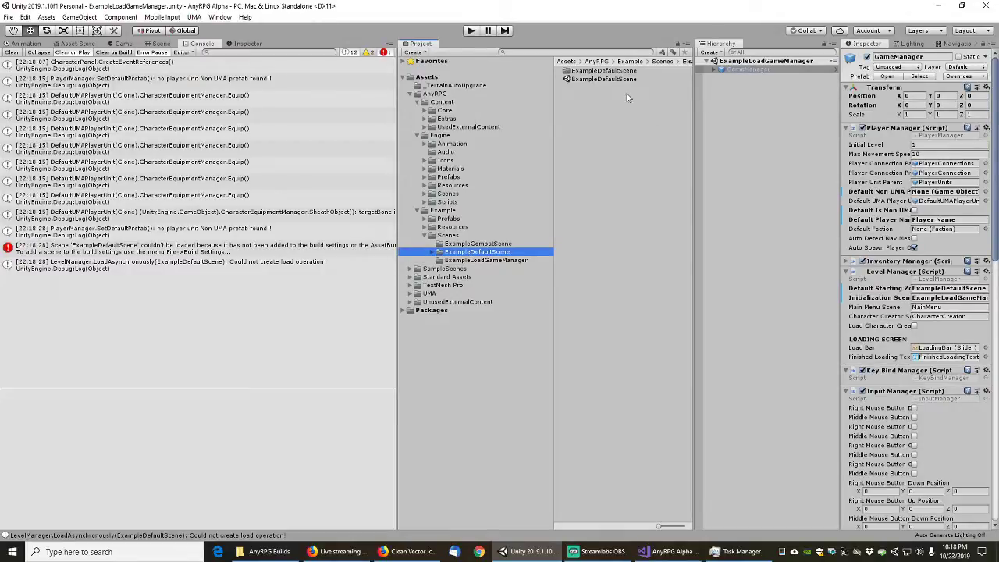
left_click(8, 17)
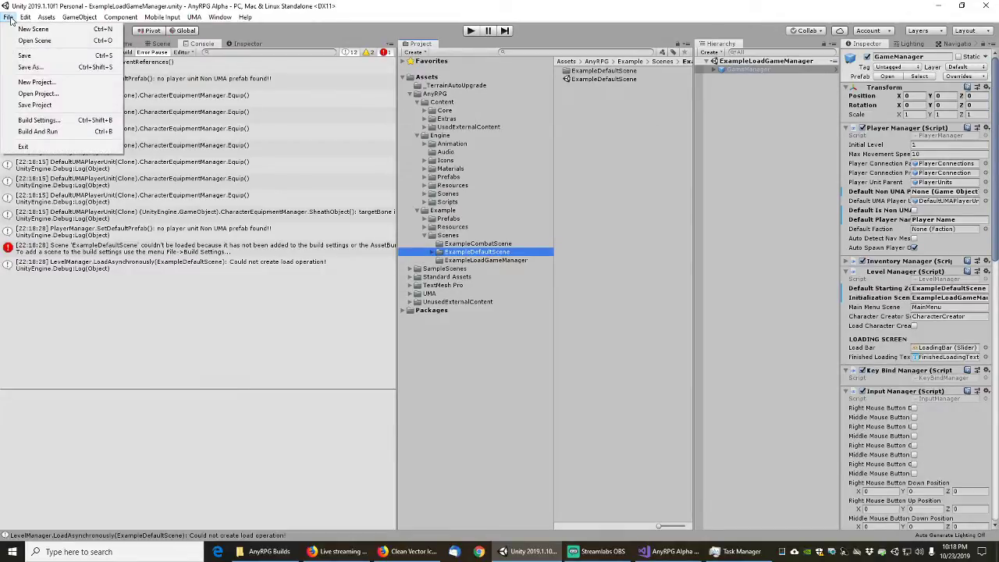
left_click(36, 121)
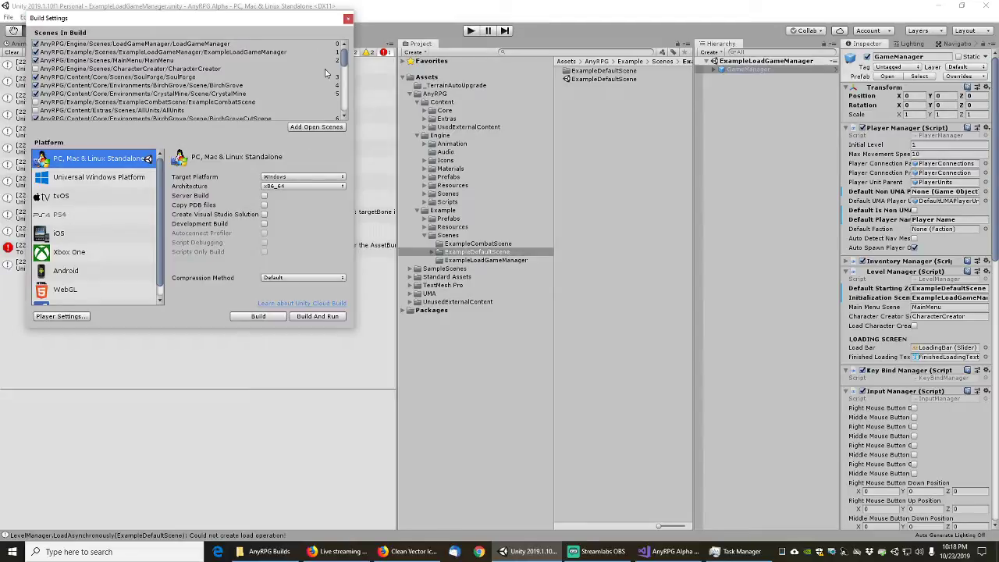
left_click_drag(346, 61, 350, 124)
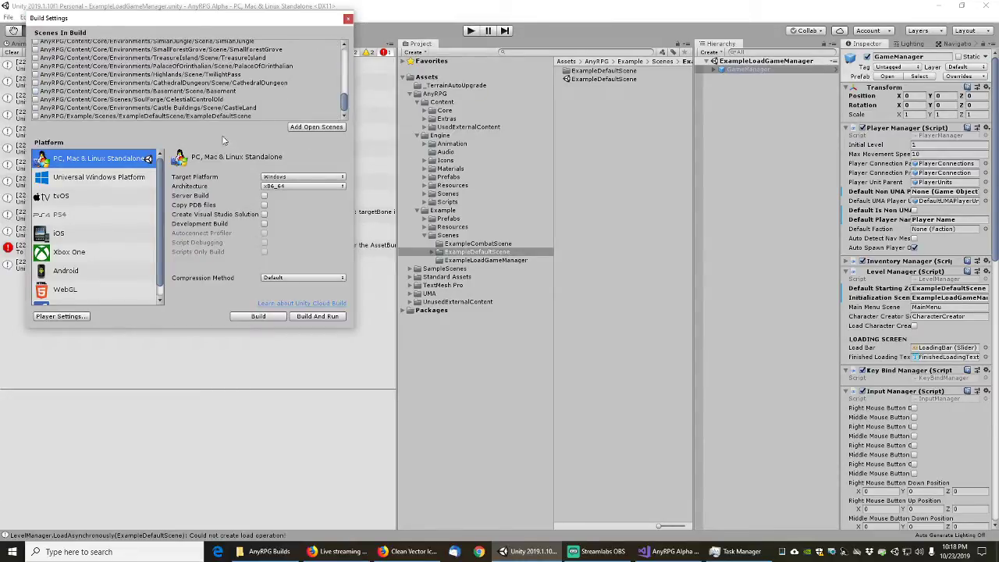
left_click(182, 117)
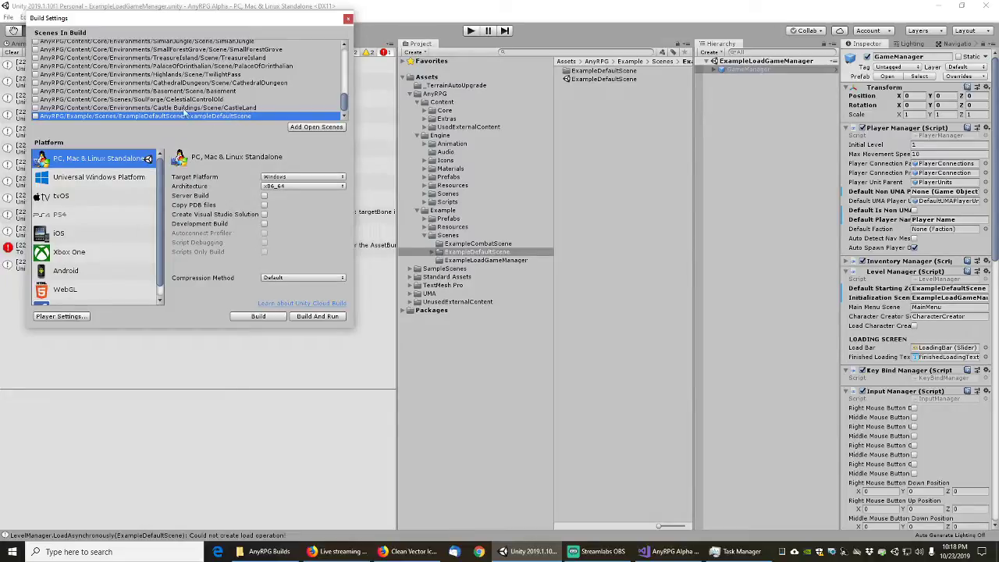
left_click(35, 116)
- Move ExampleDefaultScene directly below MainMenu in the build's scene order, close the build settings and save the scene
scroll(221, 62, "up", 10)
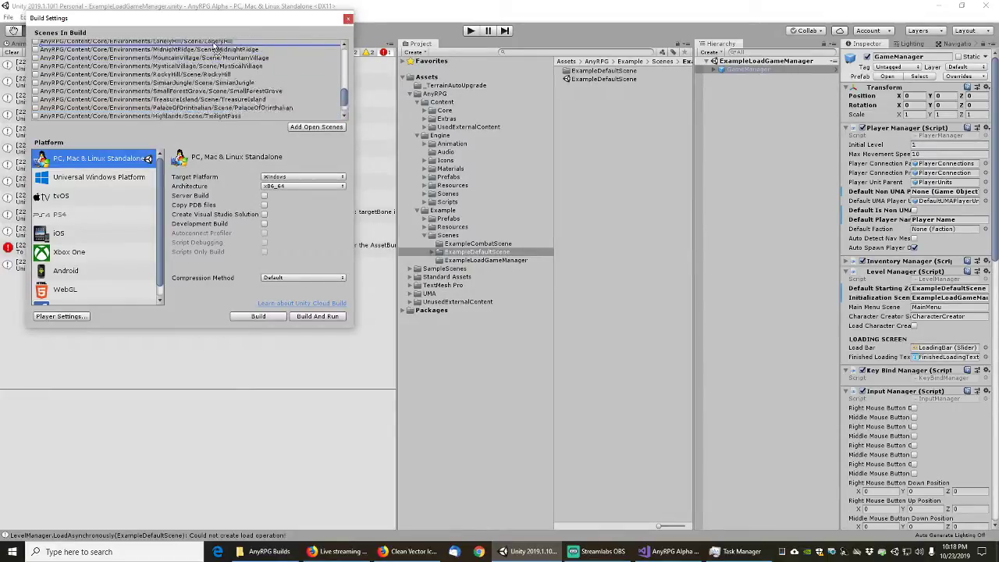
scroll(221, 47, "up", 5)
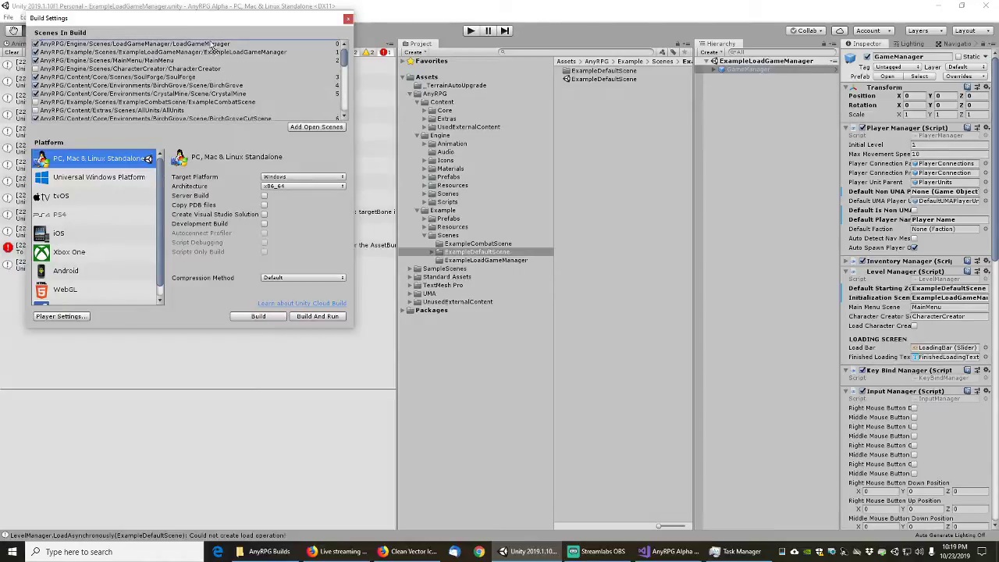
left_click_drag(209, 52, 171, 66)
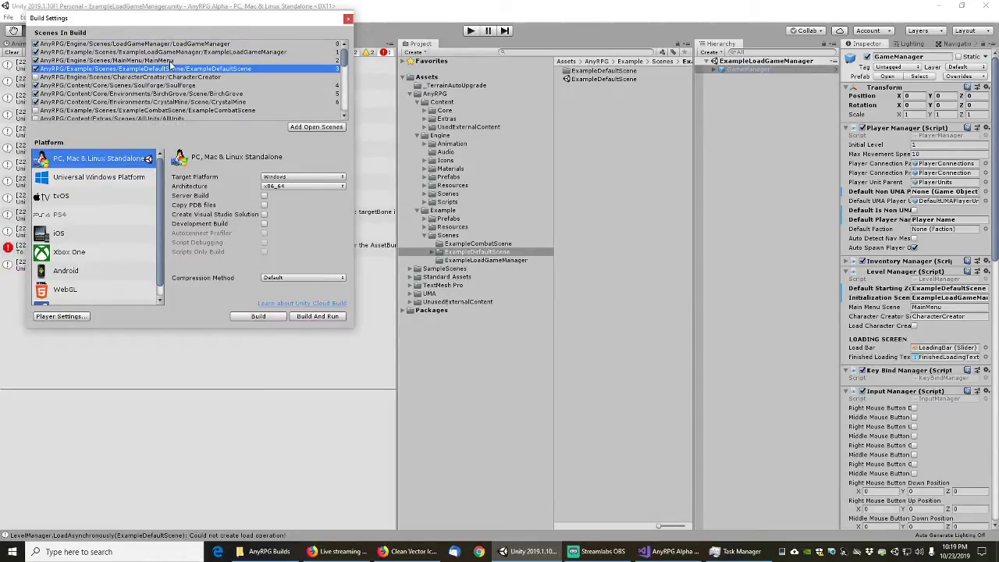
left_click(348, 18)
left_click(8, 17)
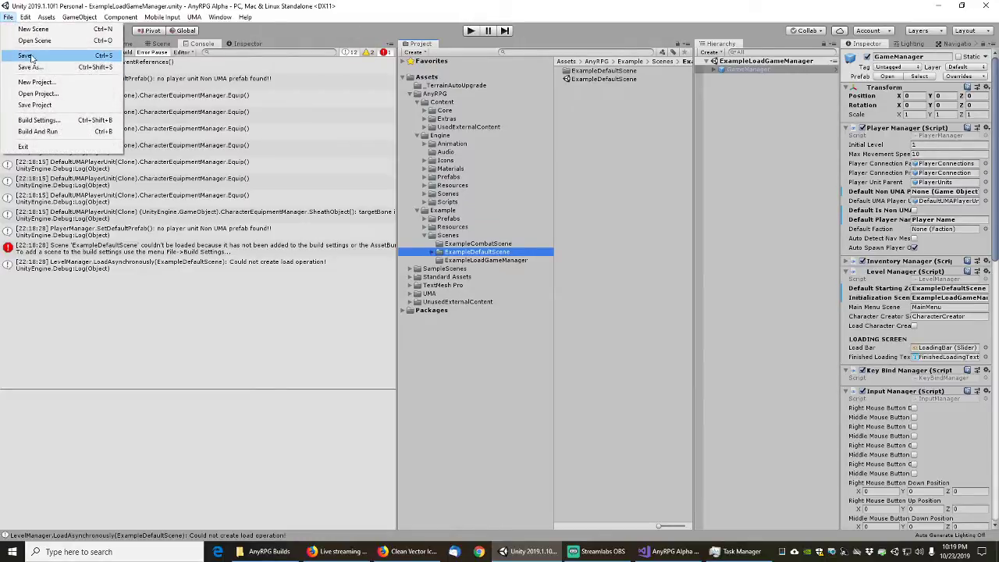
left_click(33, 58)
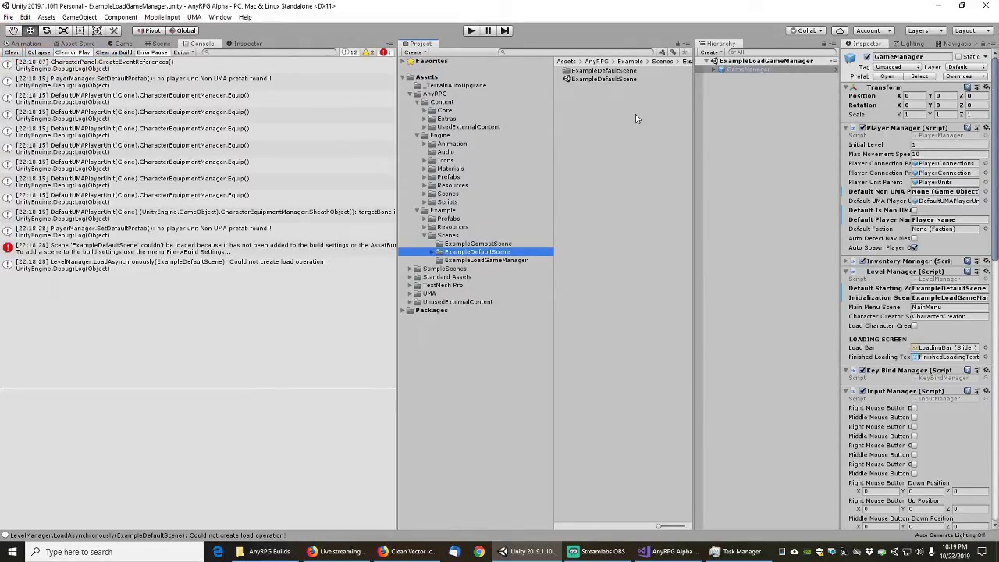
- Playtest ExampleLoadGameManager by viewing the Load Game screen, starting a new game into the default scene, and stopping play
left_click(495, 262)
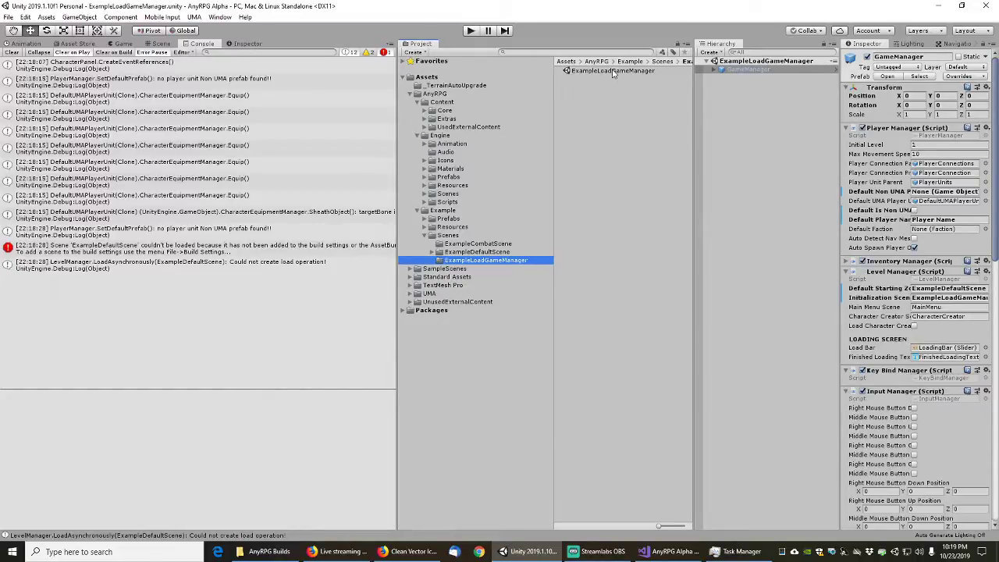
left_click(471, 31)
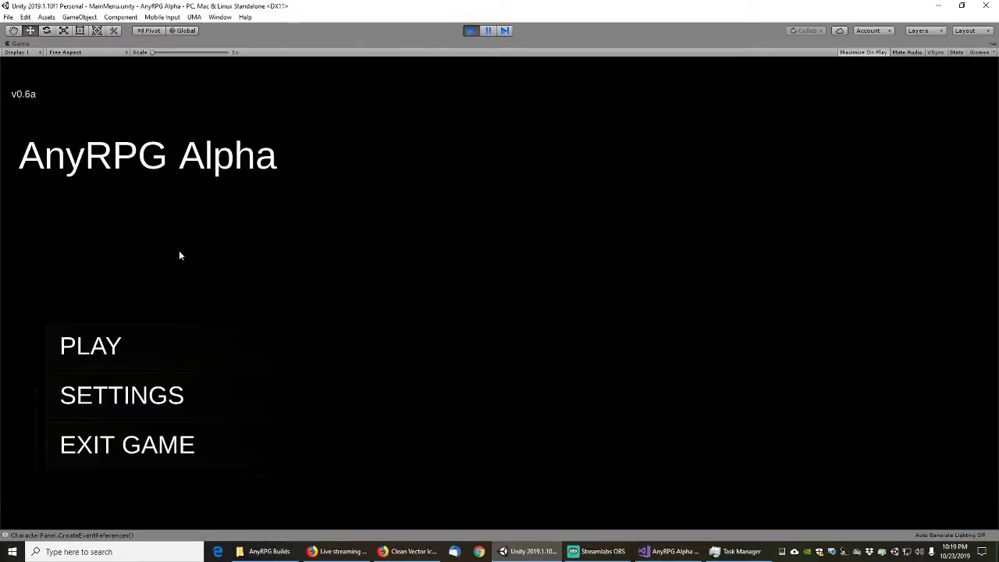
left_click(129, 345)
left_click(528, 415)
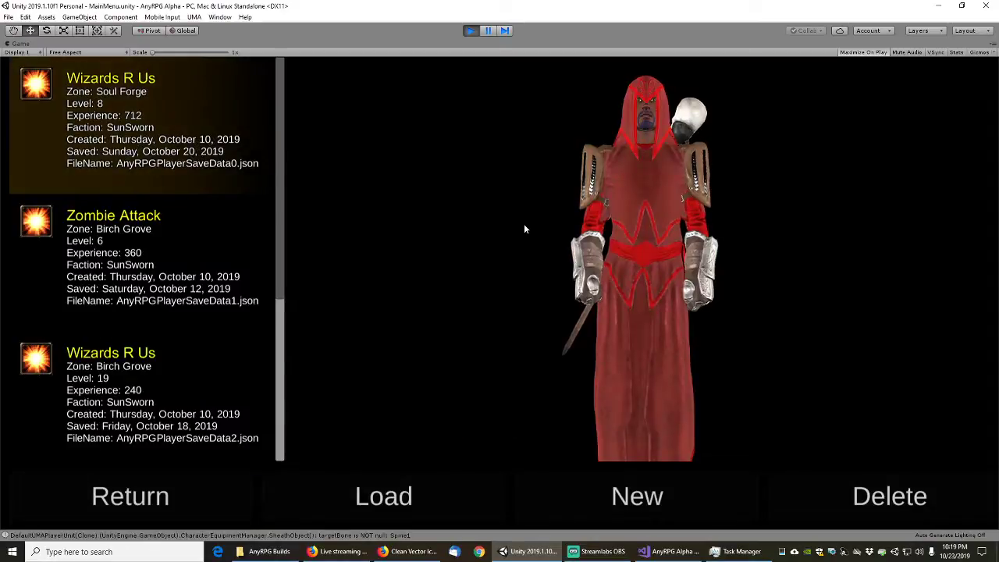
left_click(159, 495)
left_click(505, 366)
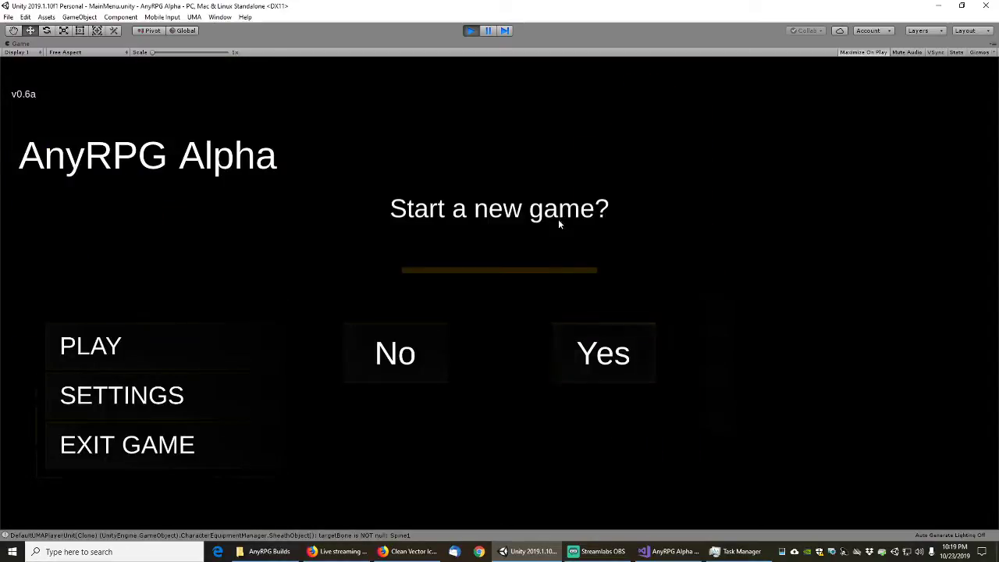
left_click(602, 354)
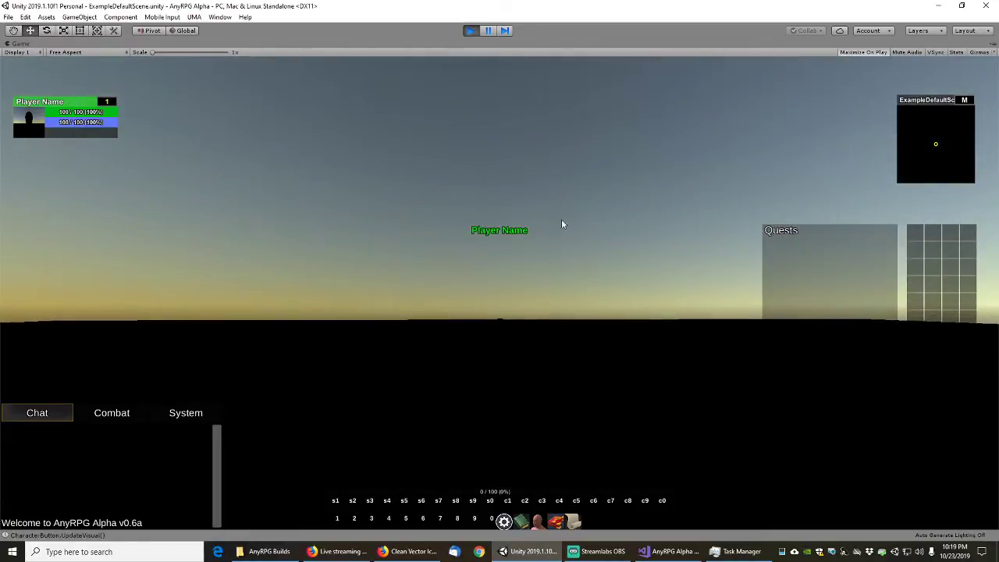
left_click(470, 31)
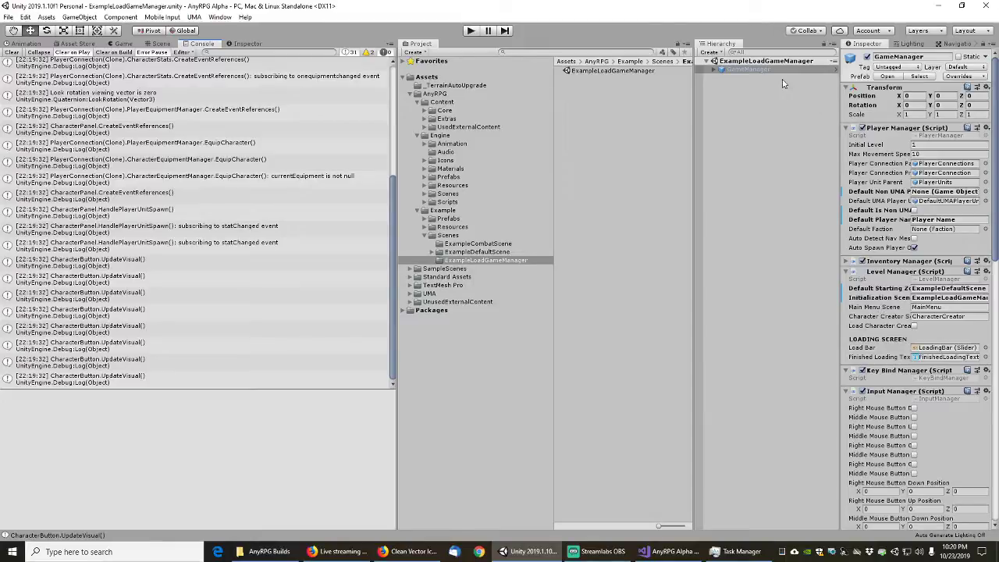
- Open ExampleDefaultScene and try to generate its lighting with the existing lighting settings
left_click(477, 253)
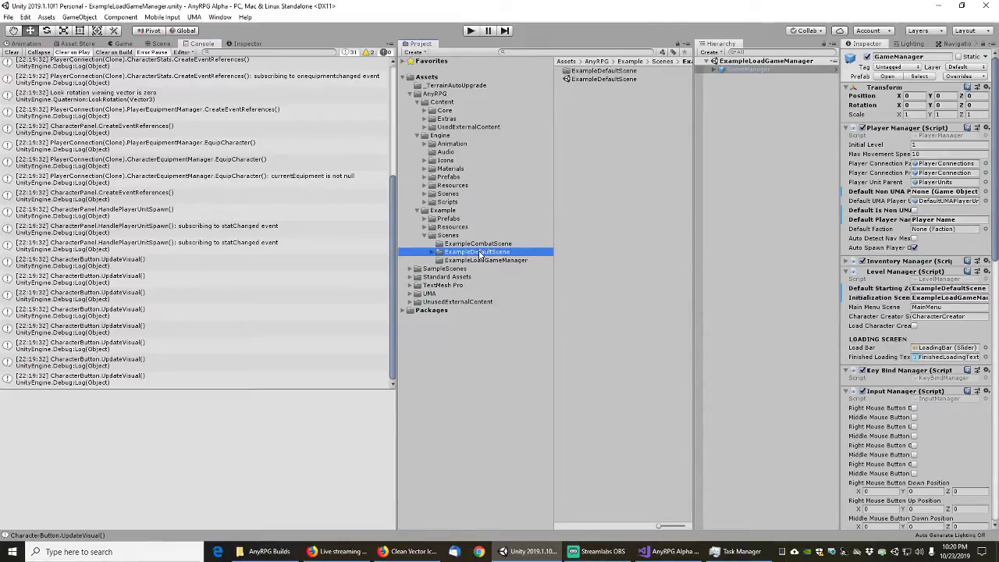
double_click(603, 81)
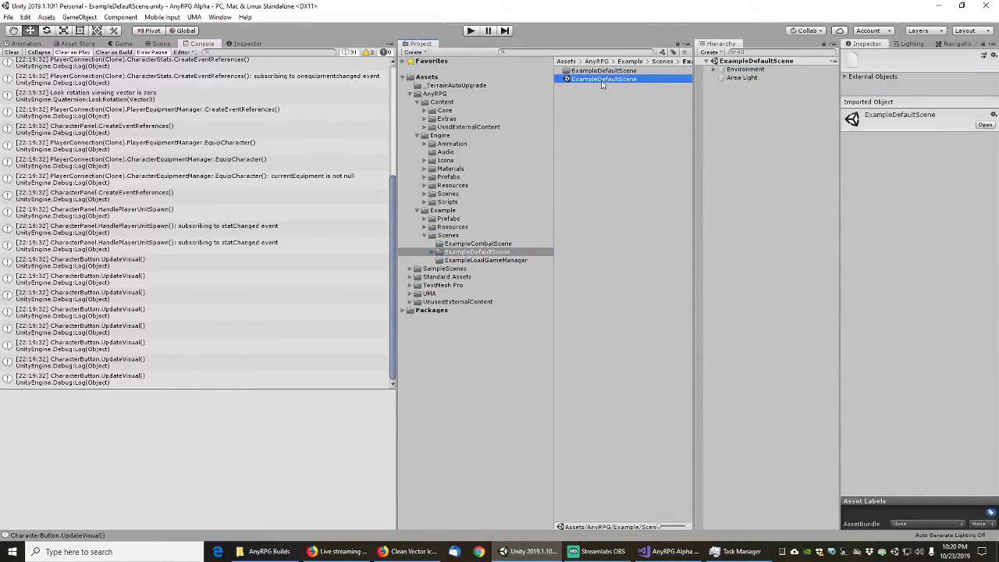
left_click(915, 45)
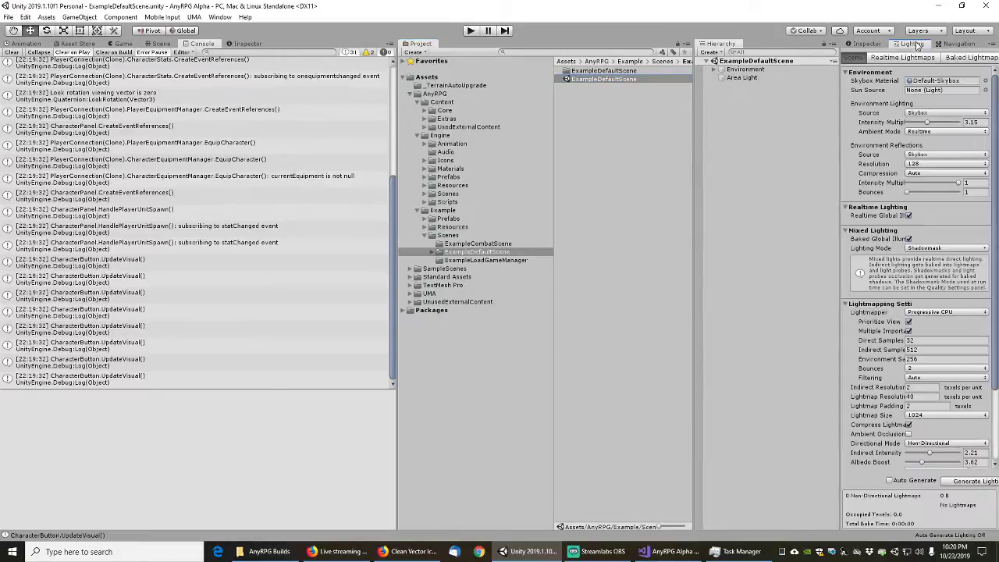
left_click(963, 481)
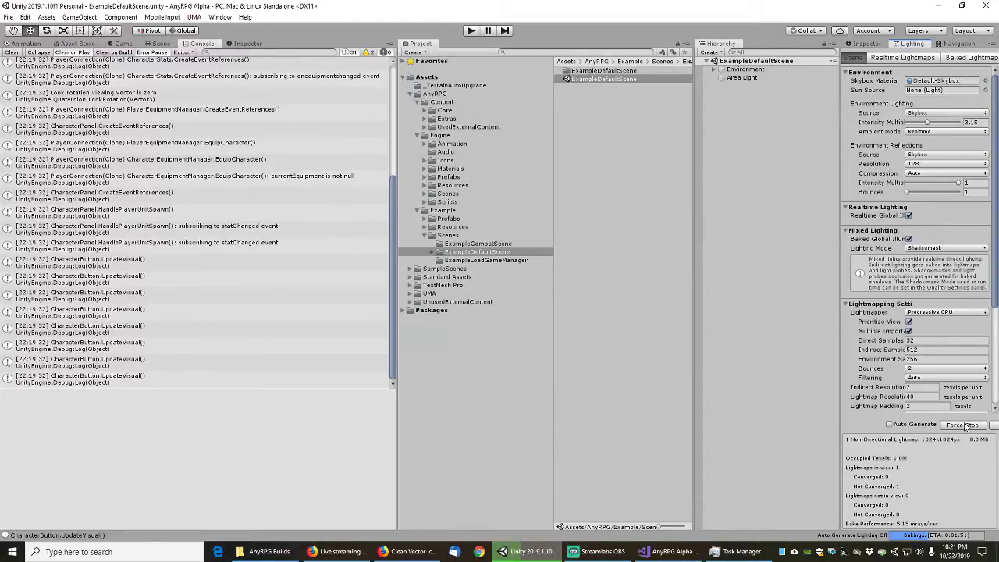
left_click(966, 425)
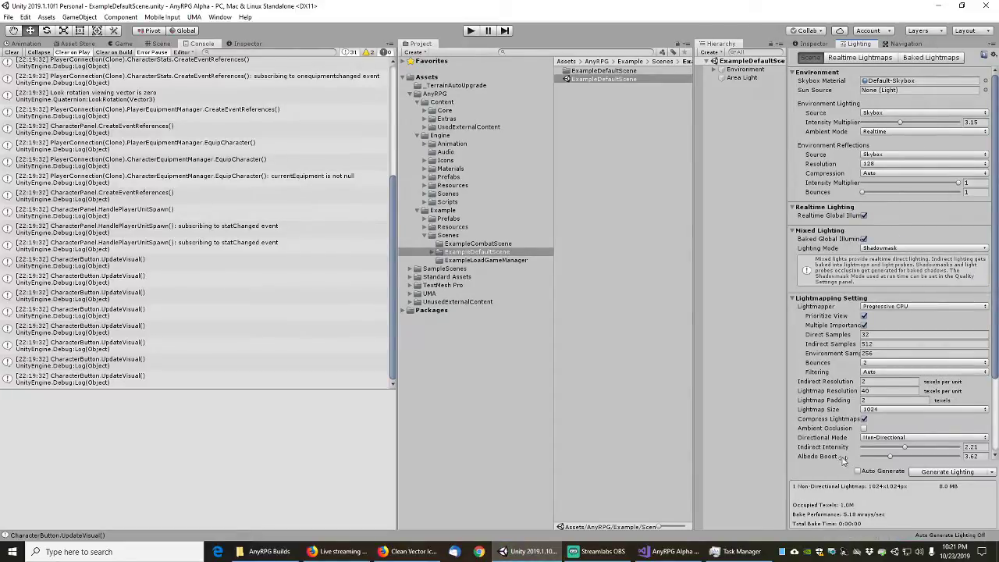
- Try to generate lighting with Realtime Global Illumination turned off, then cancel the bake and re-enable the option
left_click(864, 215)
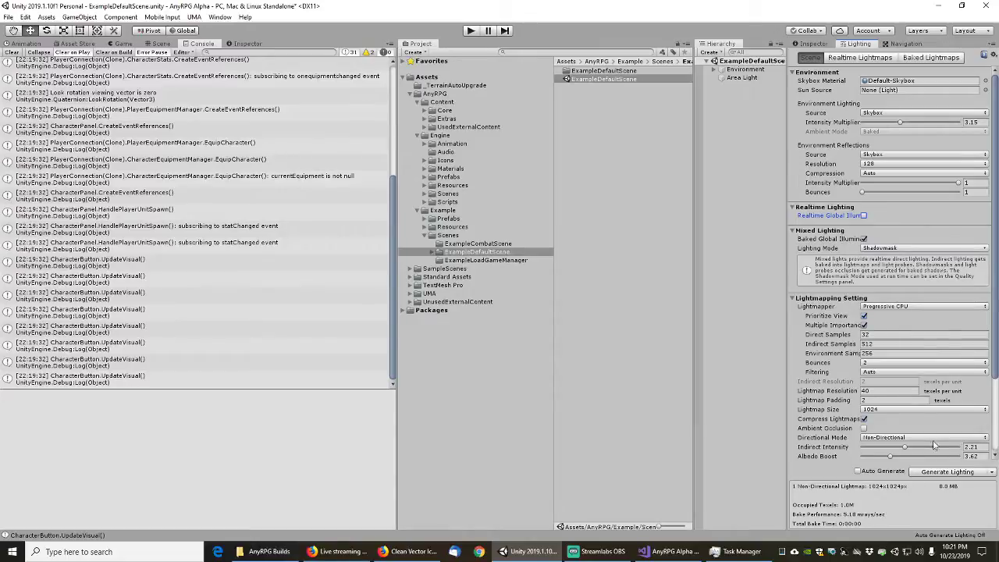
left_click(951, 473)
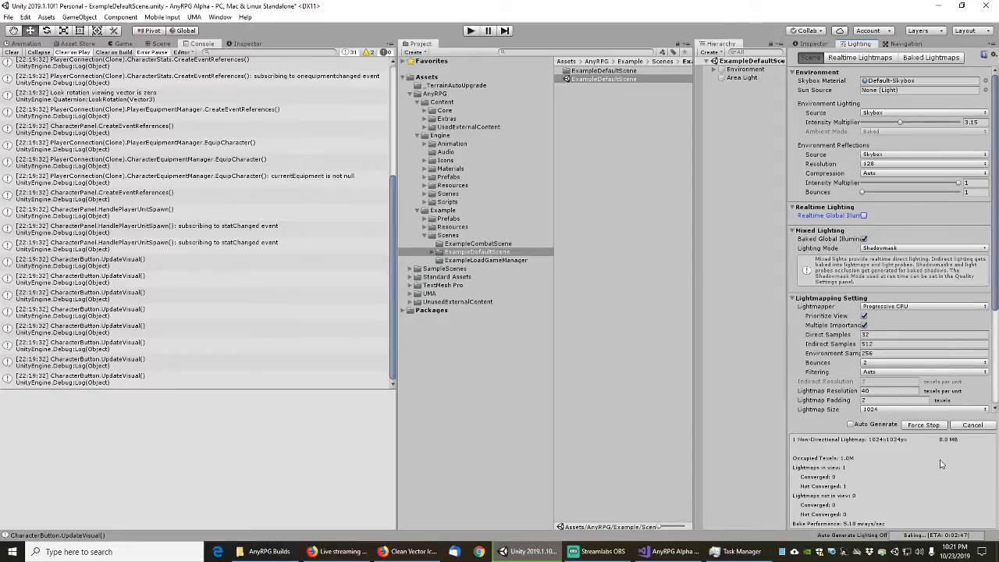
left_click(961, 427)
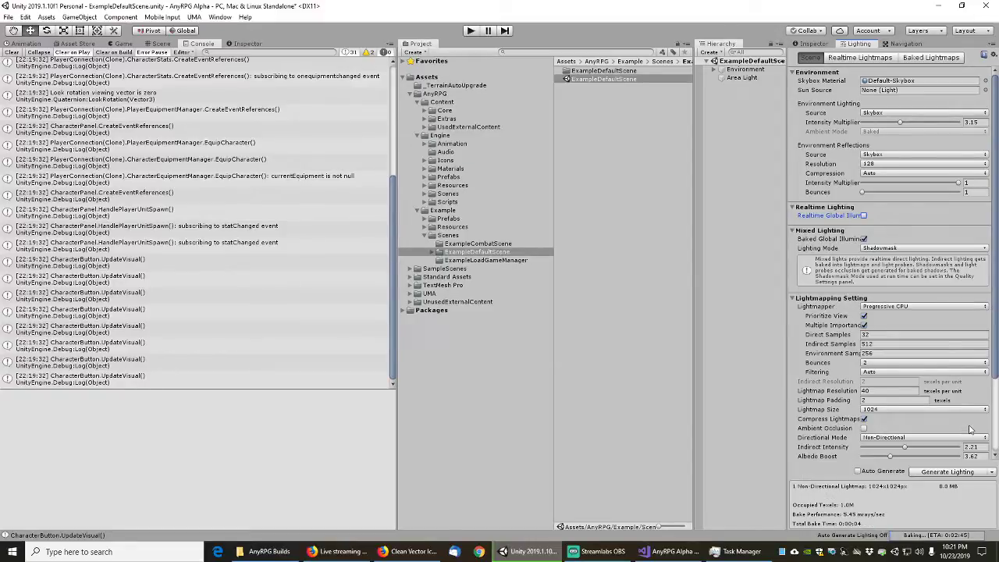
left_click(863, 215)
- Turn off Baked Global Illumination for ExampleDefaultScene and generate its lighting
left_click(864, 239)
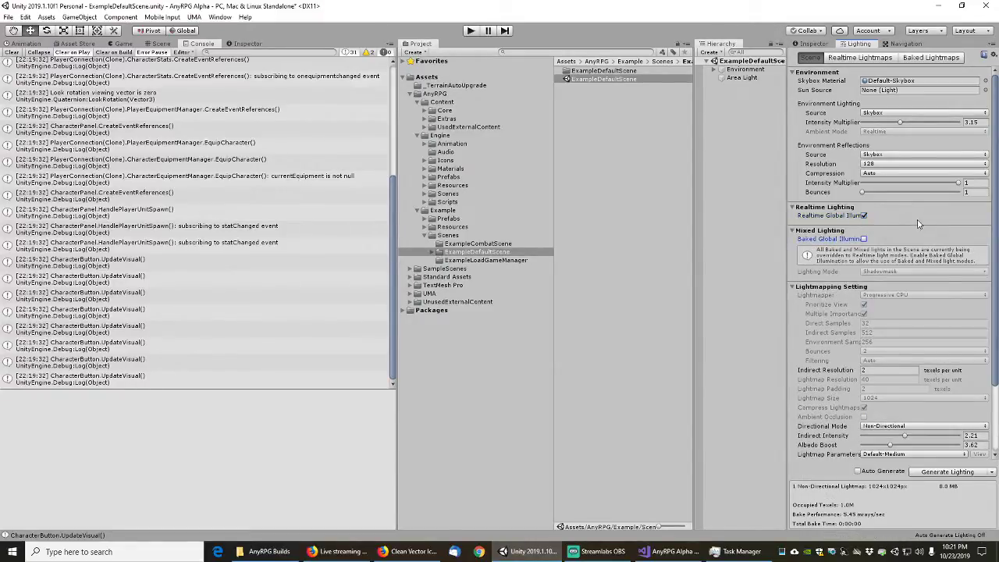
left_click(957, 472)
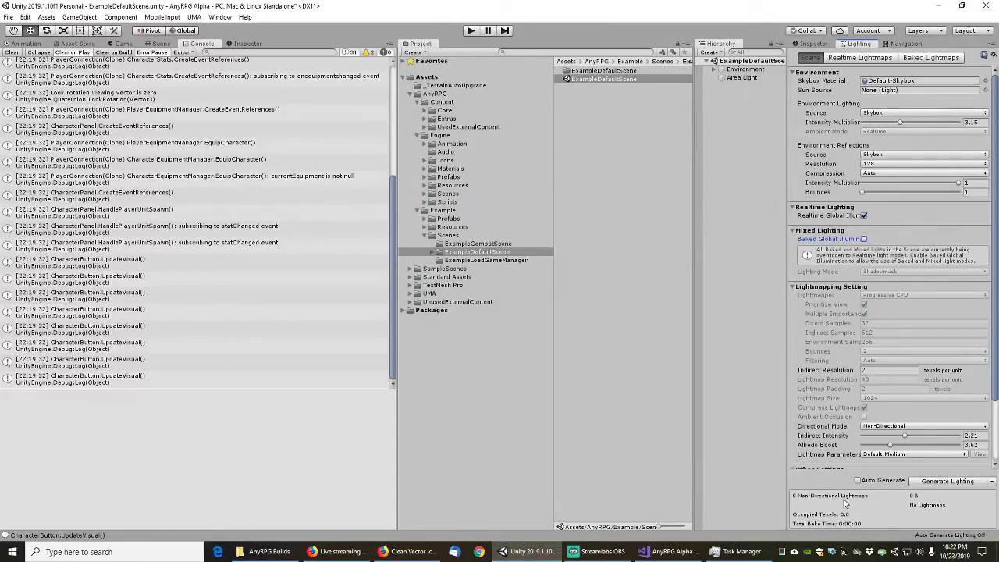
scroll(861, 408, "down", 3)
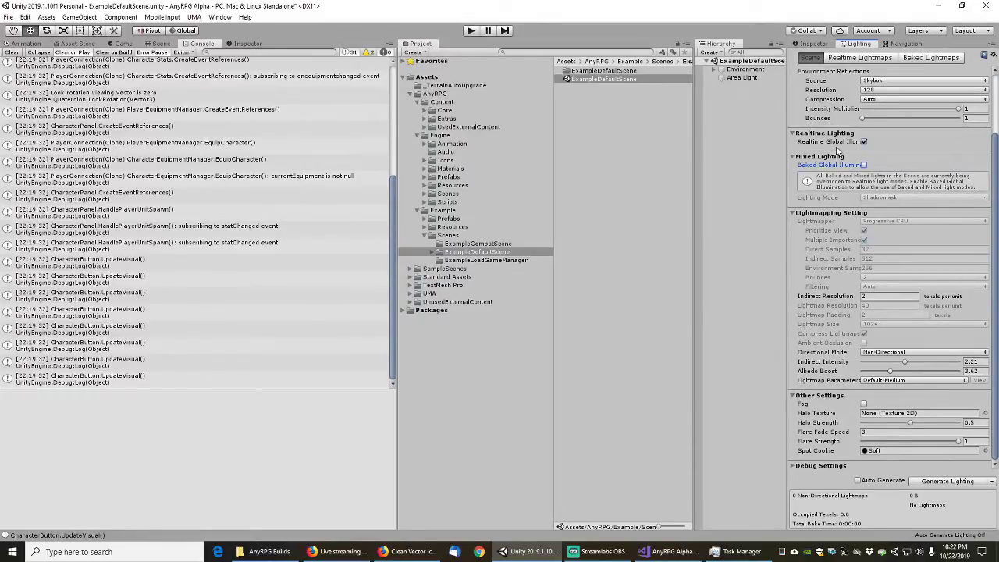
- Open the ExampleLoadGameManager scene, saving the changes to ExampleDefaultScene, and narrow the Project area to make room for the Hierarchy
left_click(493, 261)
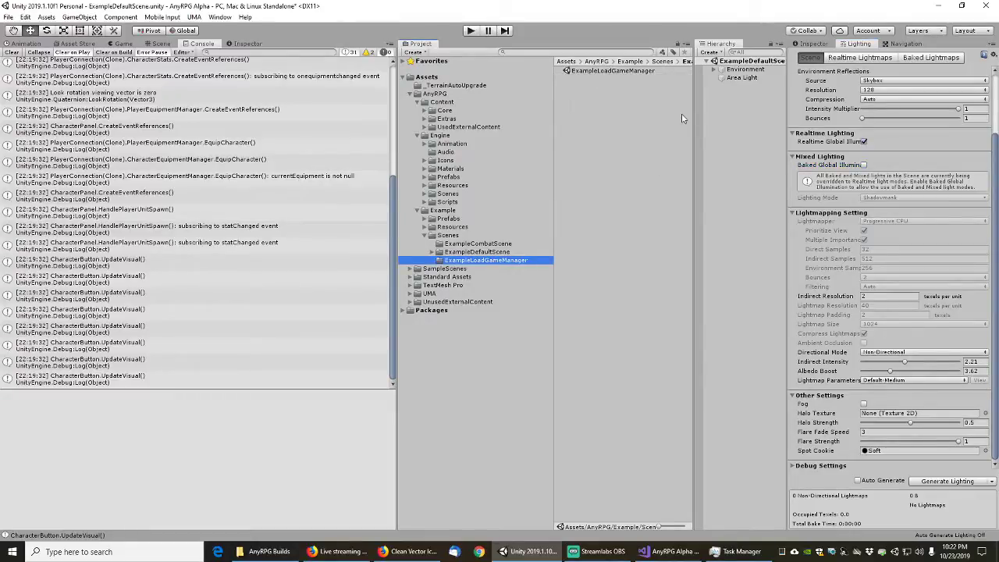
double_click(601, 72)
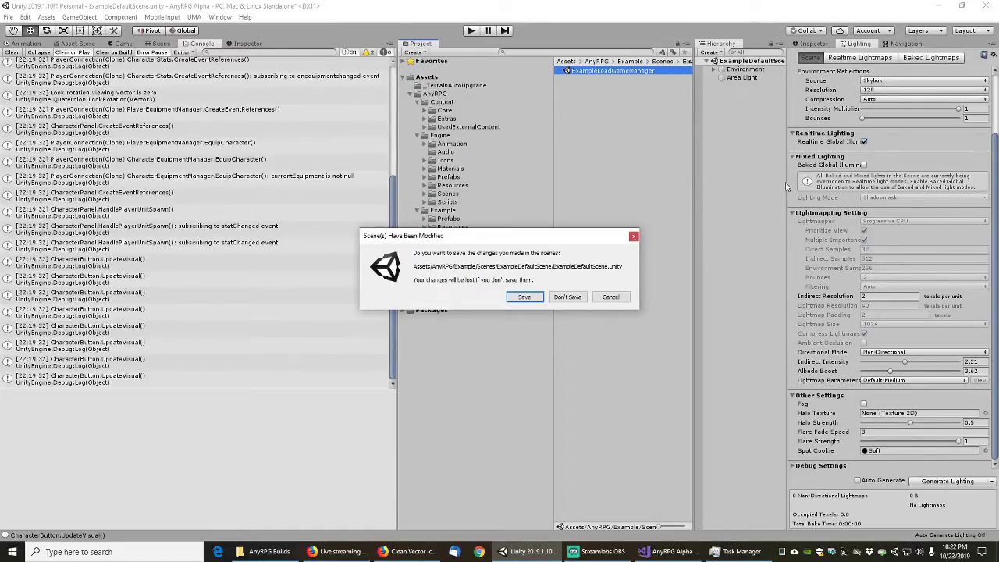
left_click(525, 297)
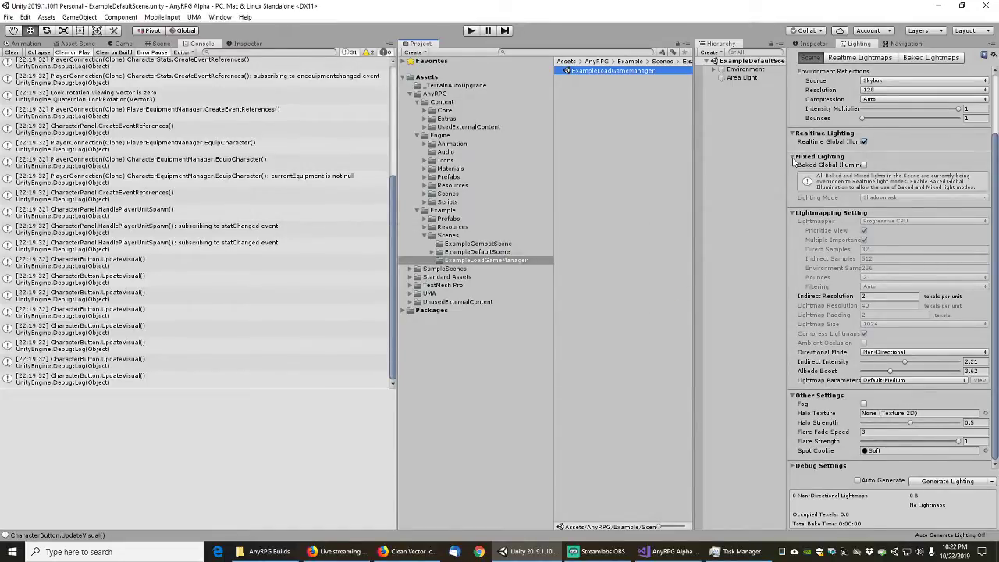
left_click_drag(785, 182, 792, 183)
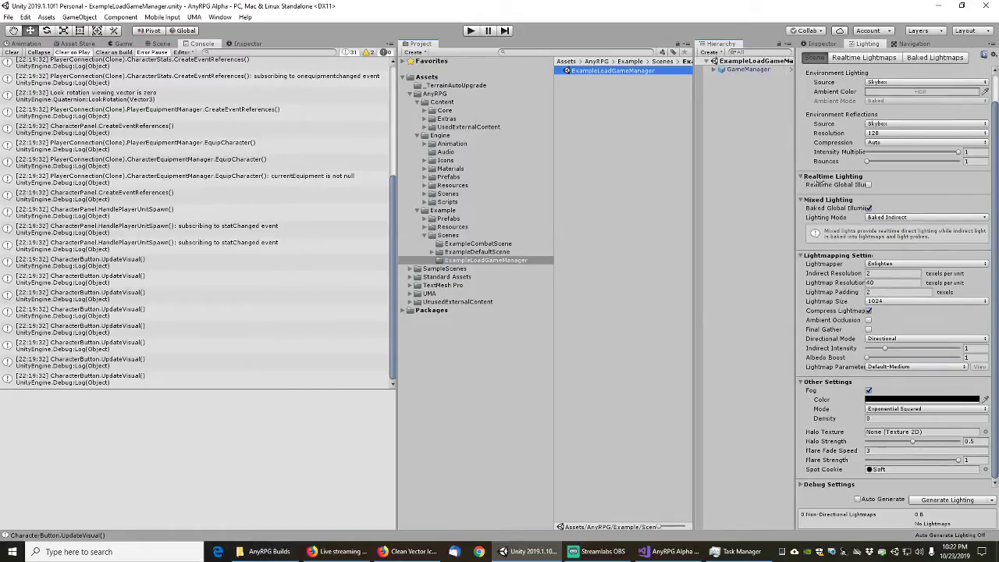
left_click_drag(691, 221, 657, 222)
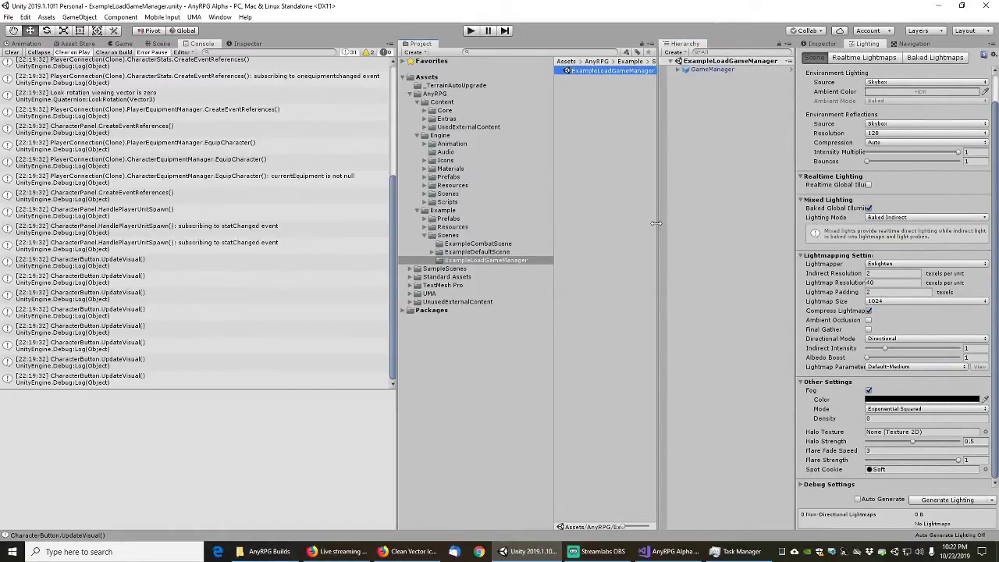
- Playtest from ExampleLoadGameManager, view the saved games list, and return to start a new game
left_click(471, 31)
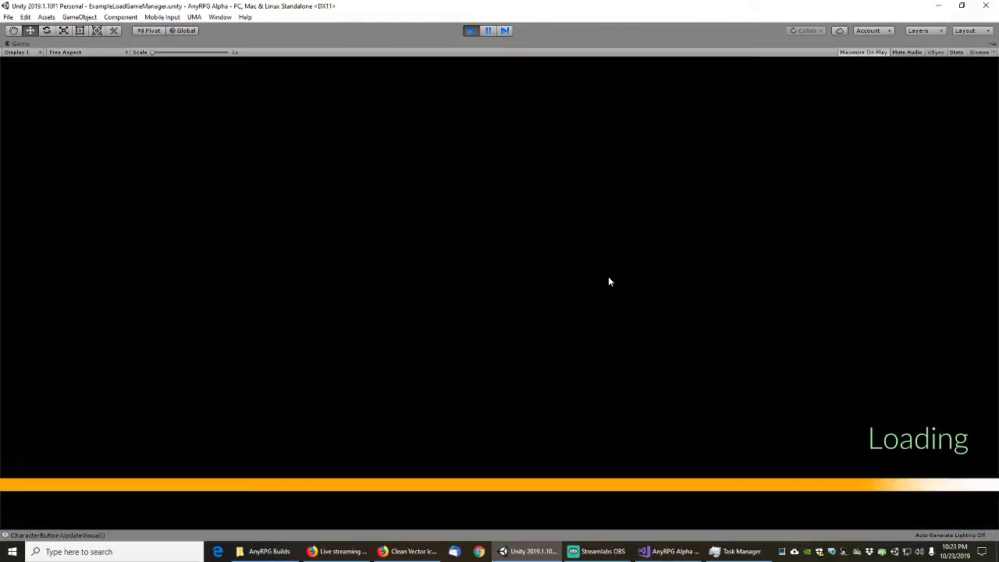
left_click(116, 344)
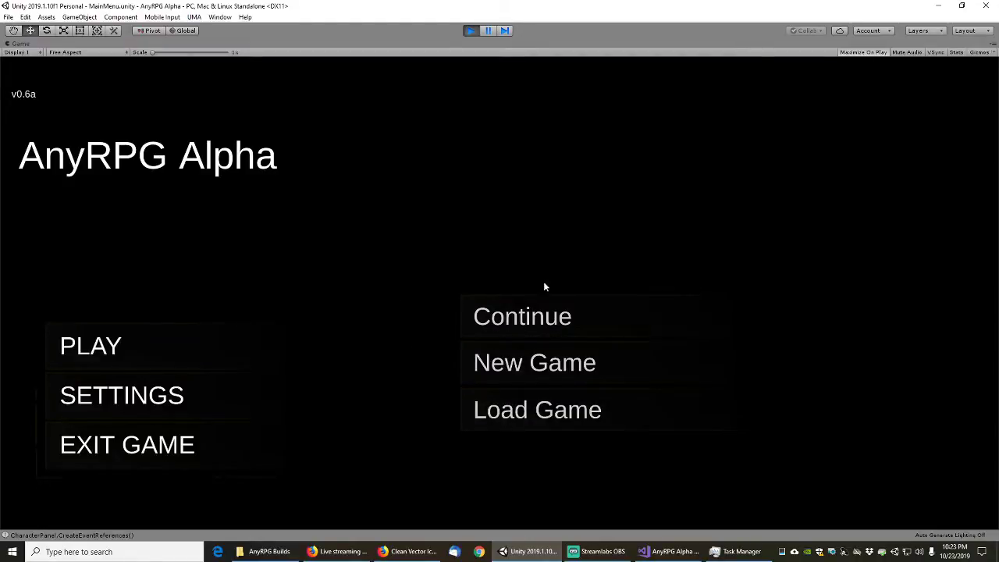
left_click(526, 417)
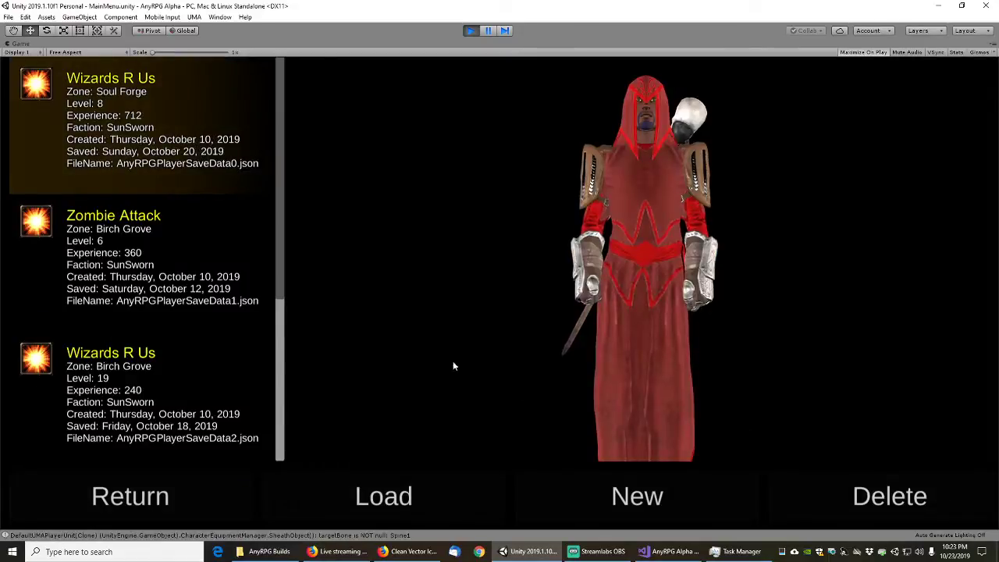
left_click(125, 496)
left_click(524, 367)
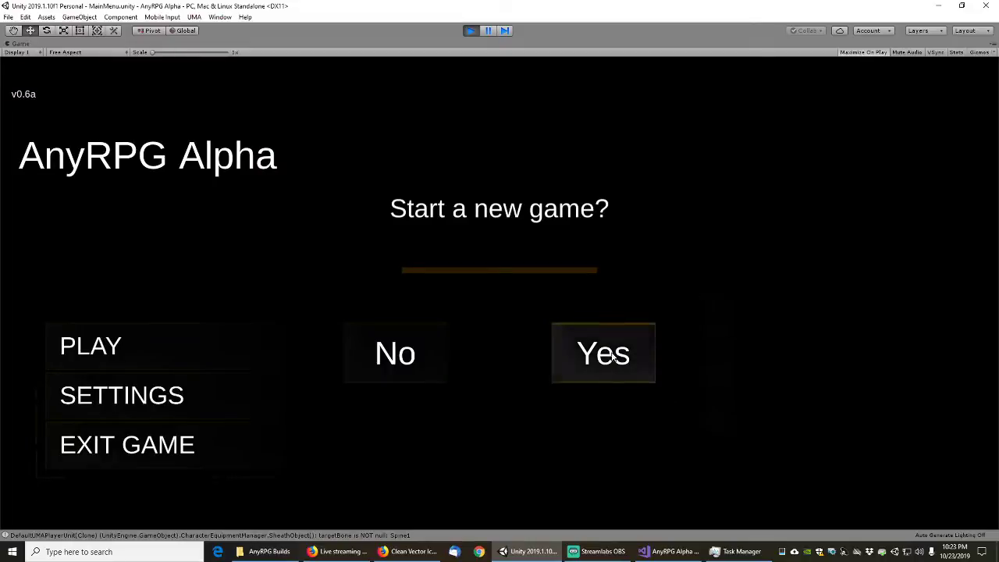
left_click(614, 357)
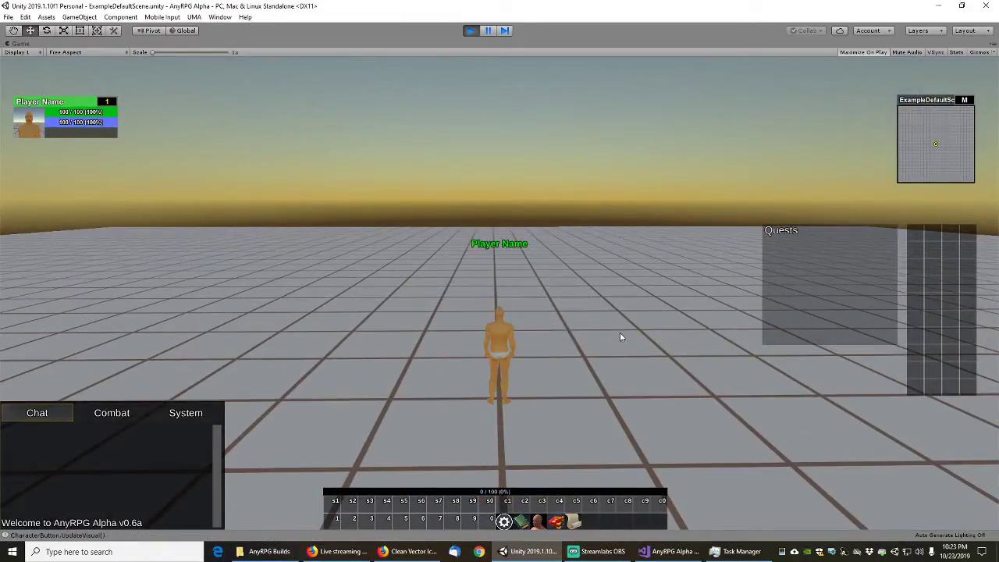
- Test running and jumping with the player character across the floor of ExampleDefaultScene, viewing it from several camera angles
key("w")
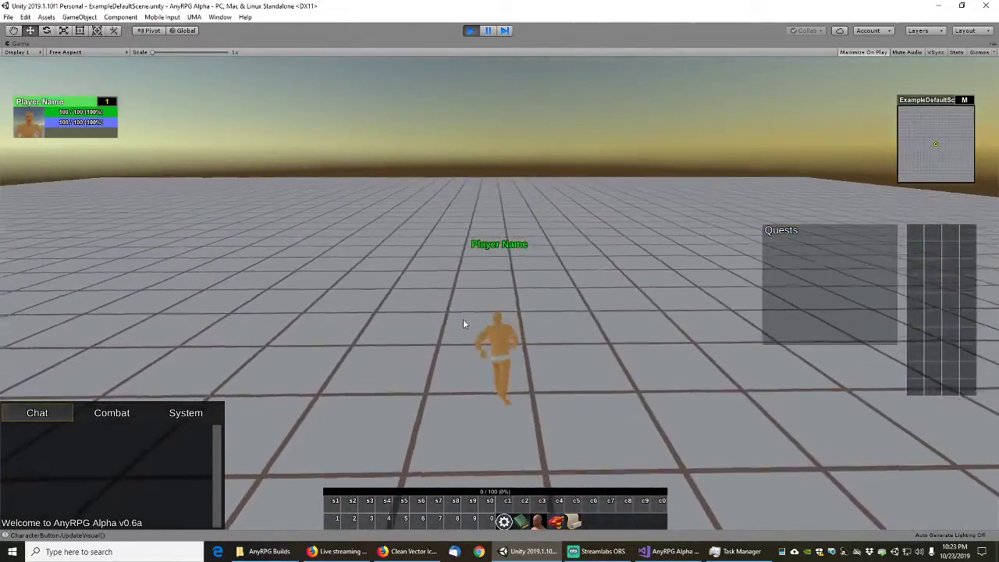
left_click_drag(515, 316, 578, 332)
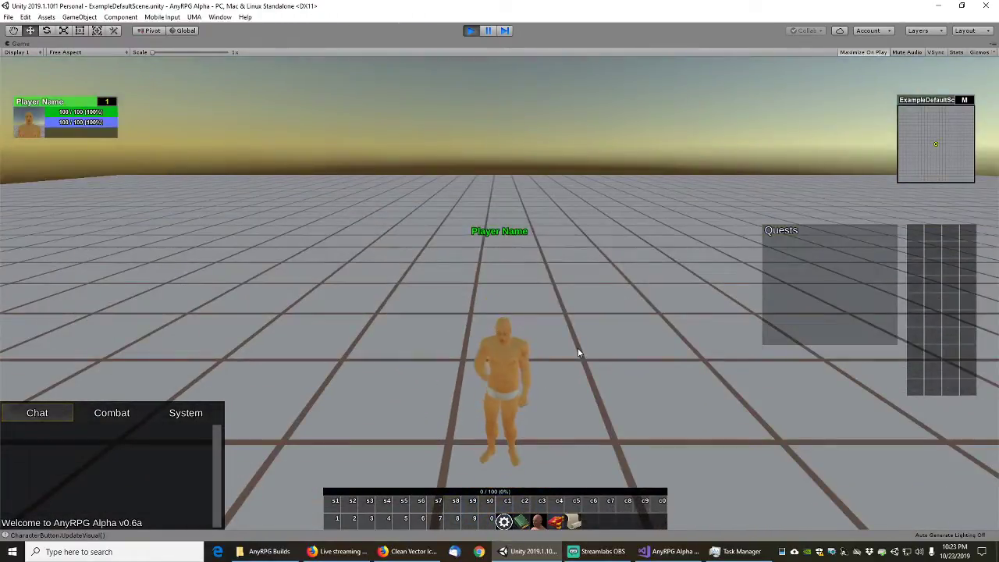
left_click_drag(571, 351, 510, 266)
key("w")
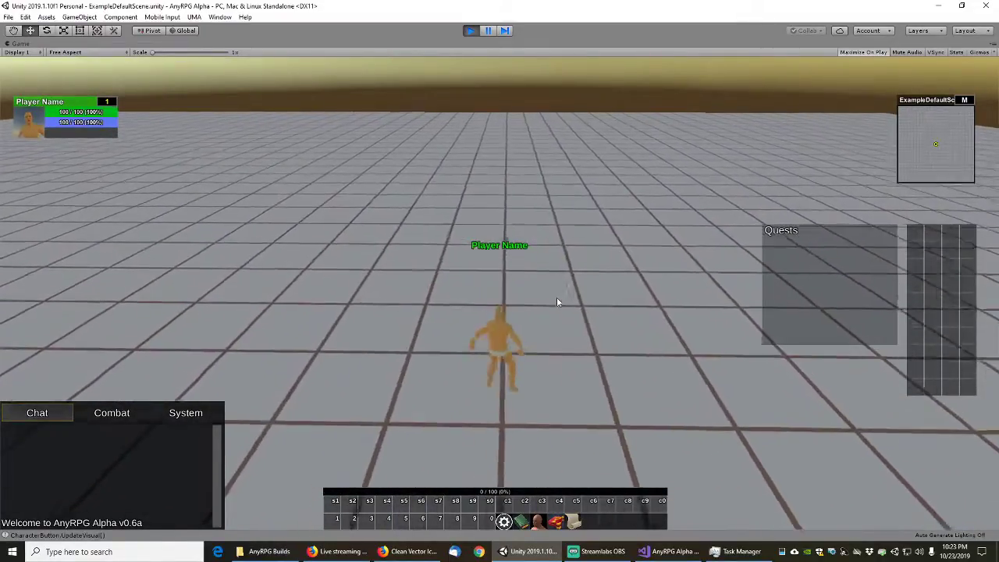
key("space")
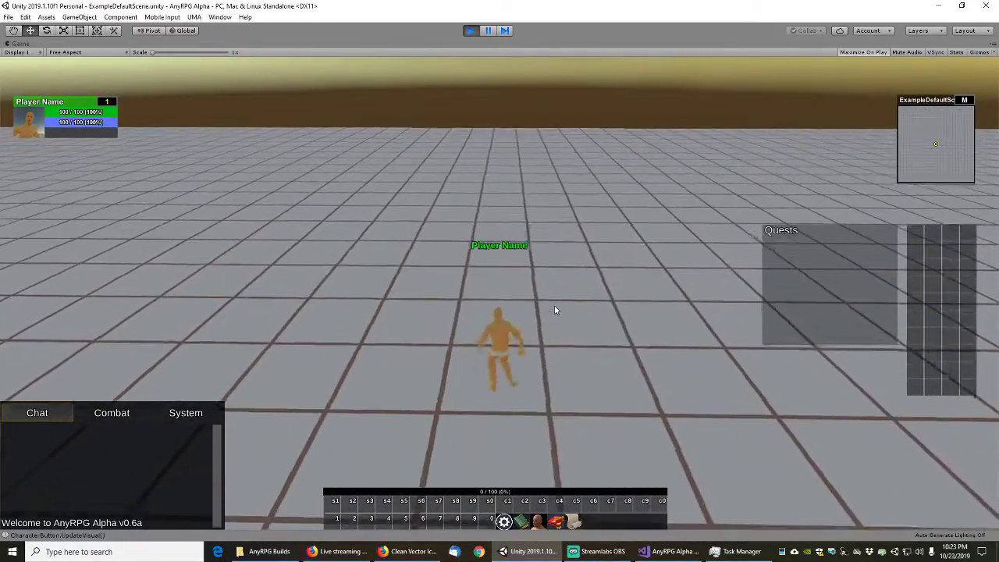
key("w")
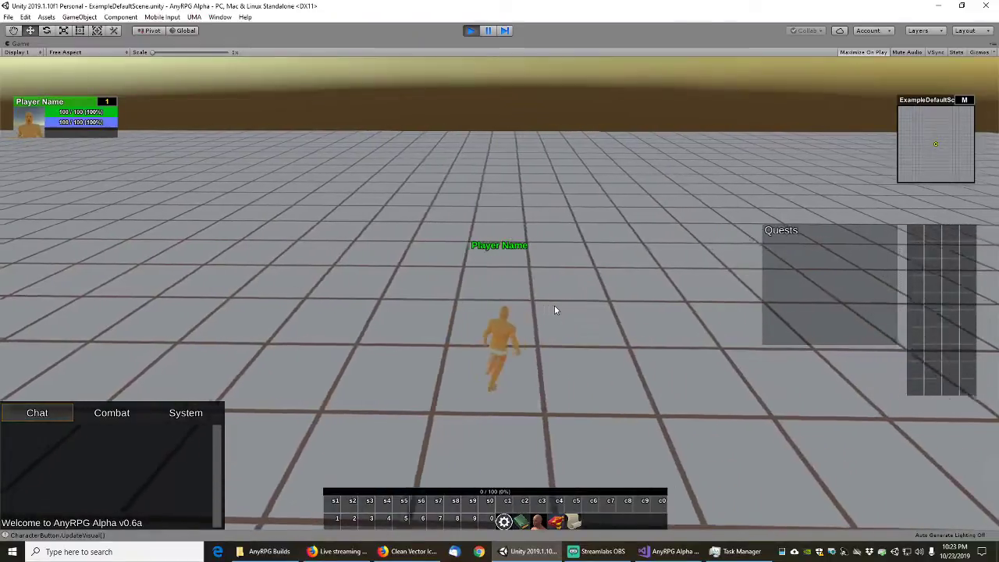
key("w")
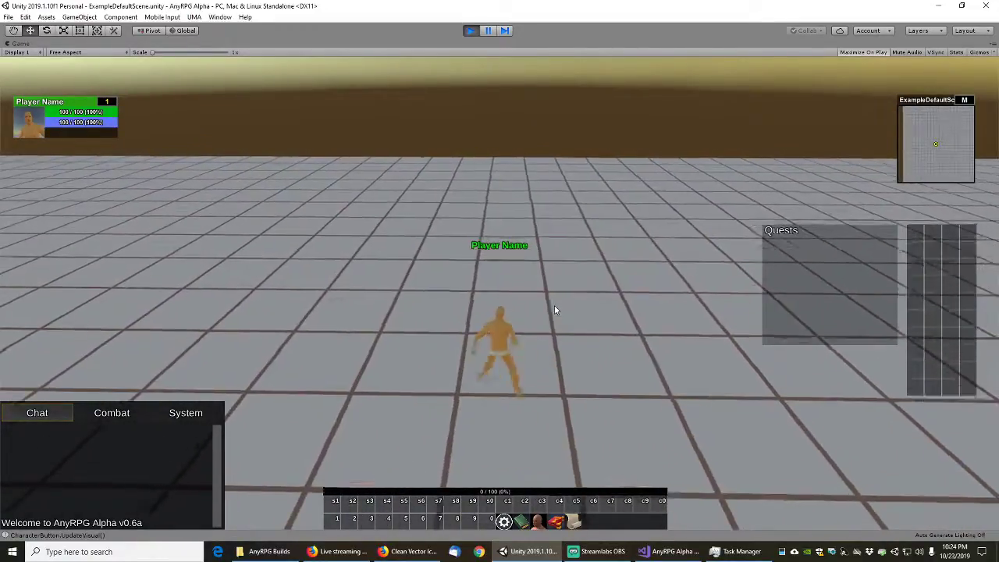
key("w")
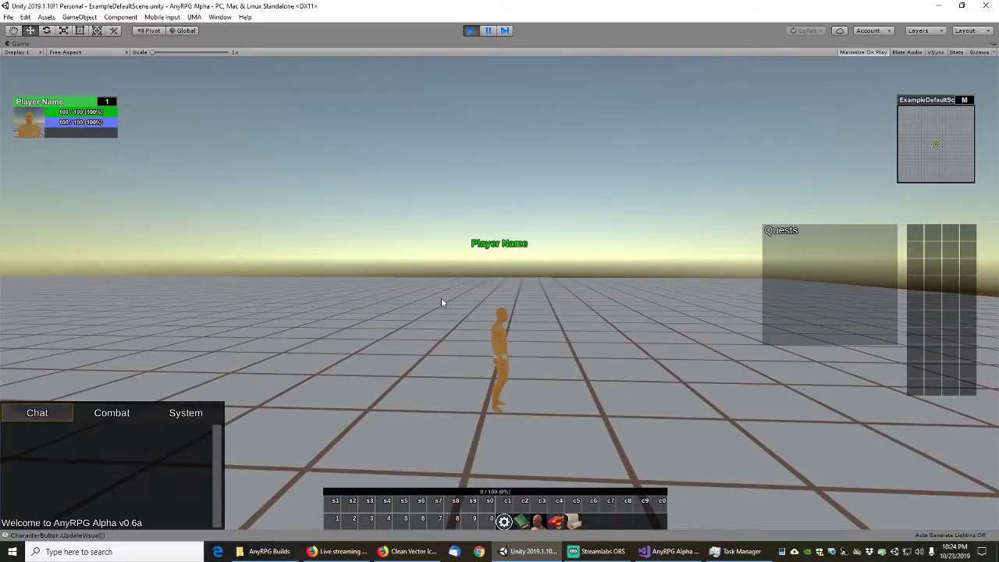
- Turn walk mode on, test the character's movement, and switch back to running
key("slash")
key("w")
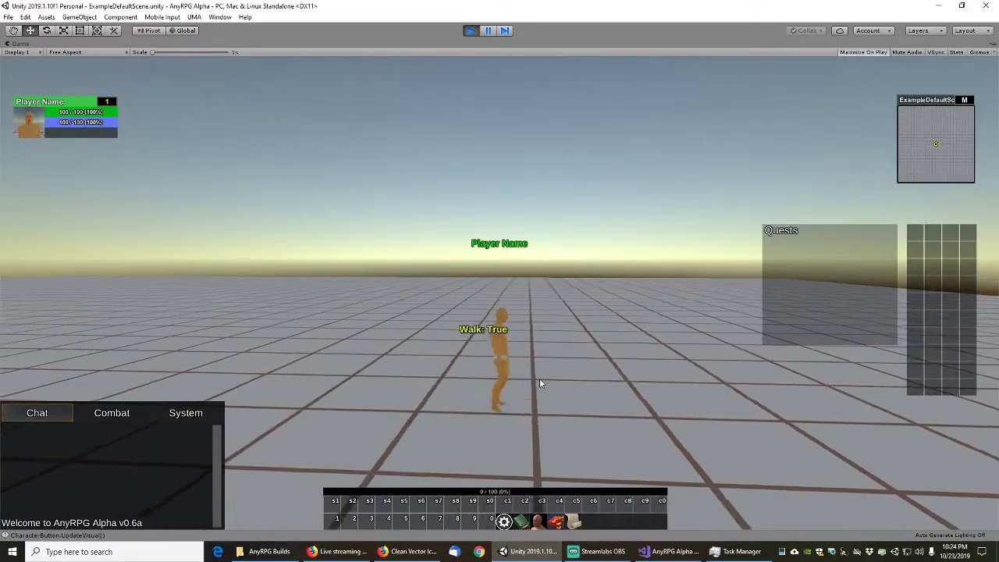
key("d")
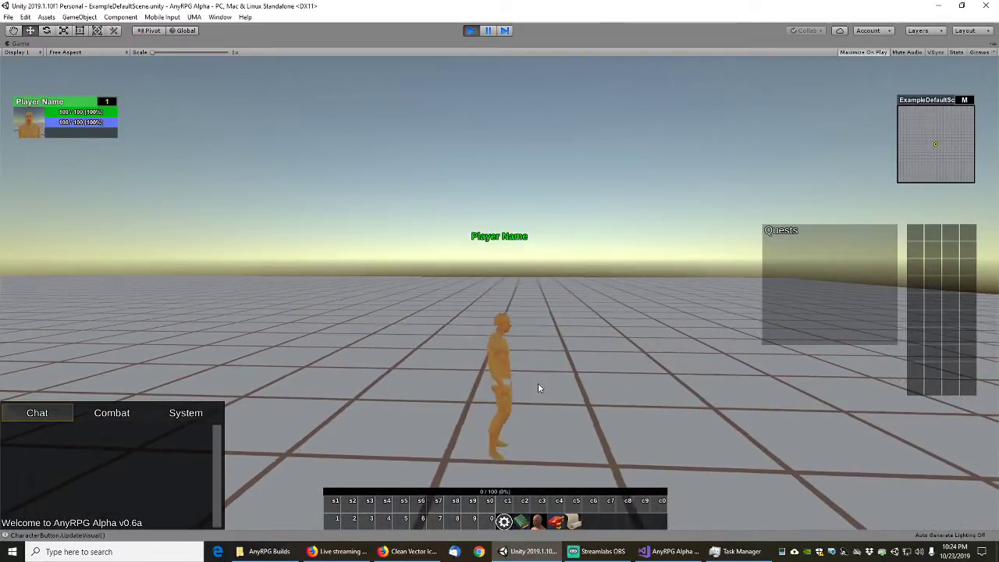
key("w")
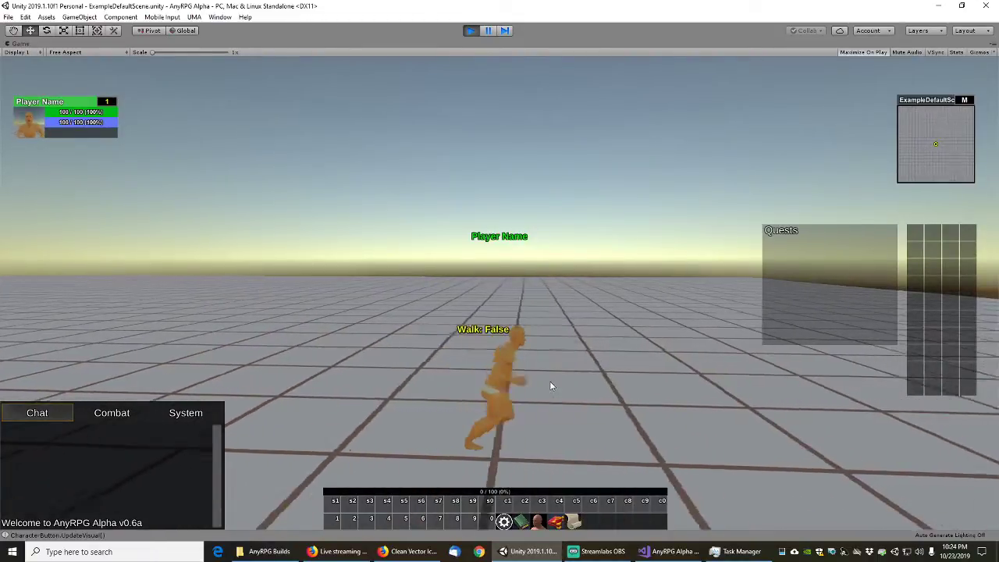
left_click_drag(551, 386, 634, 313)
- Walk the character forward across the grid floor in walk mode, and return it to running
key("slash")
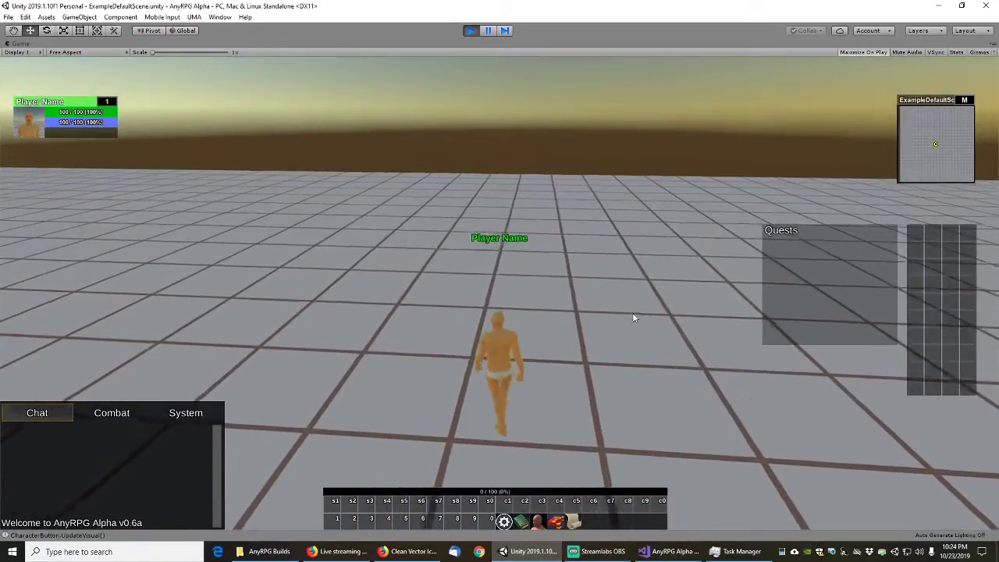
key("w")
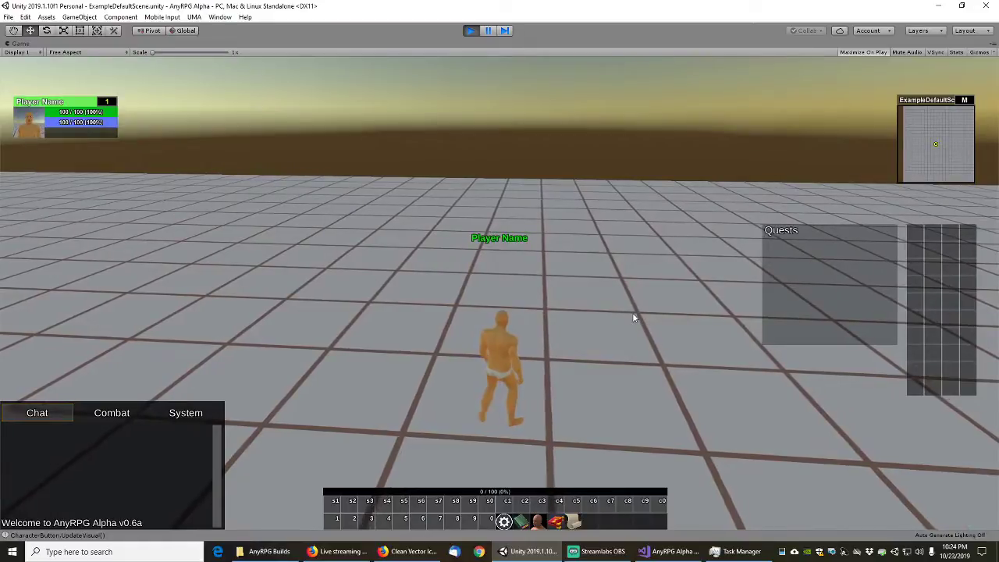
key("w")
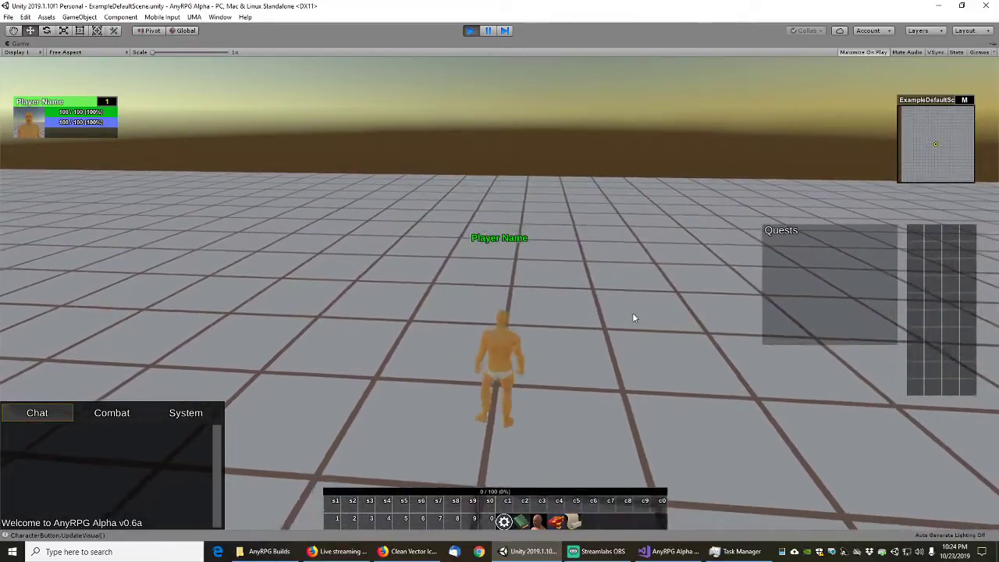
key("w")
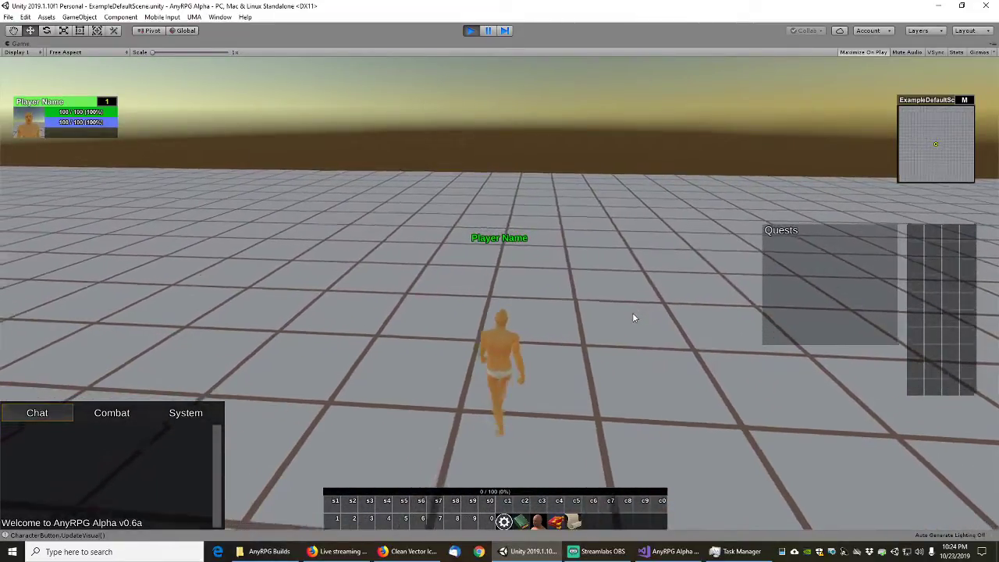
key("w")
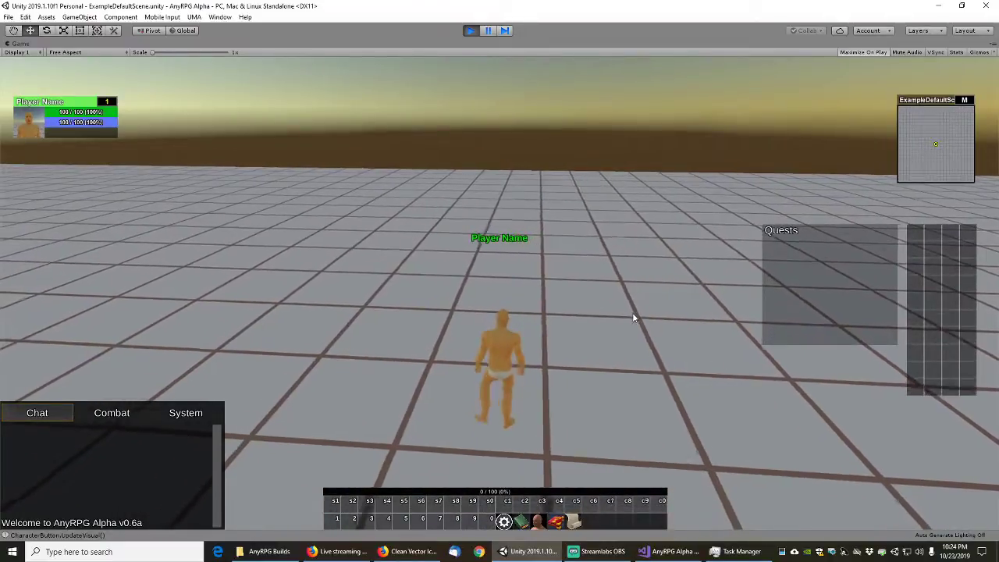
key("w")
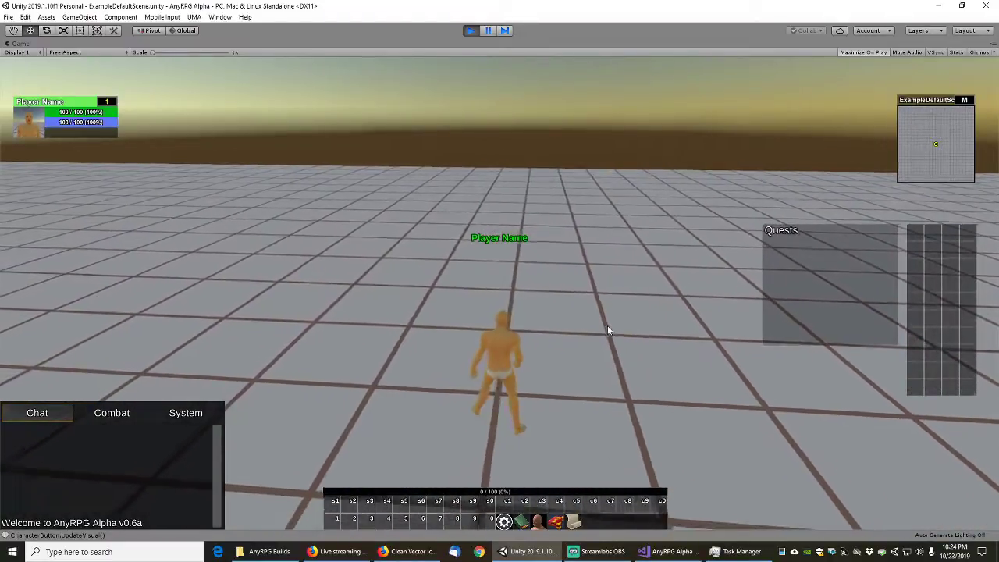
key("w")
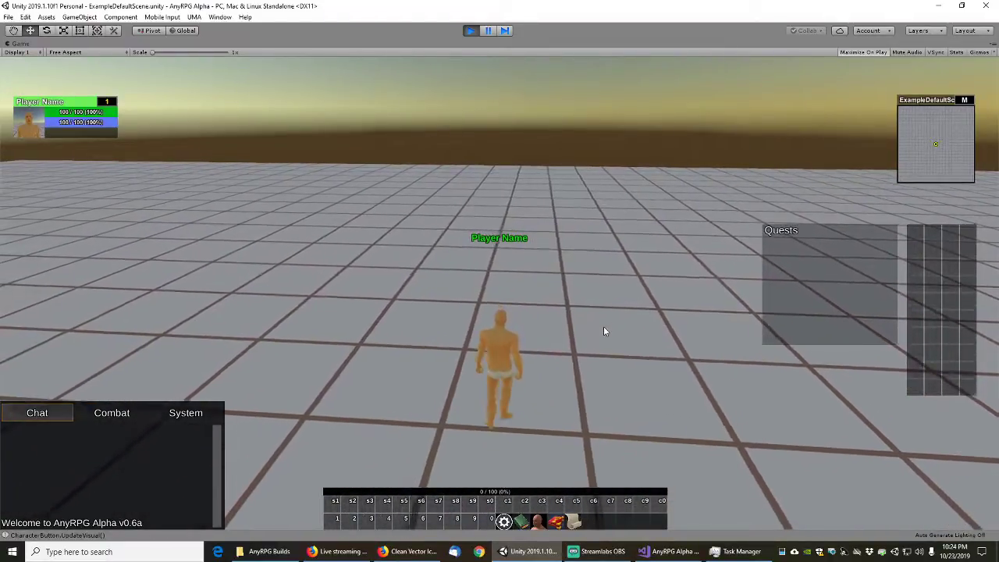
key("w")
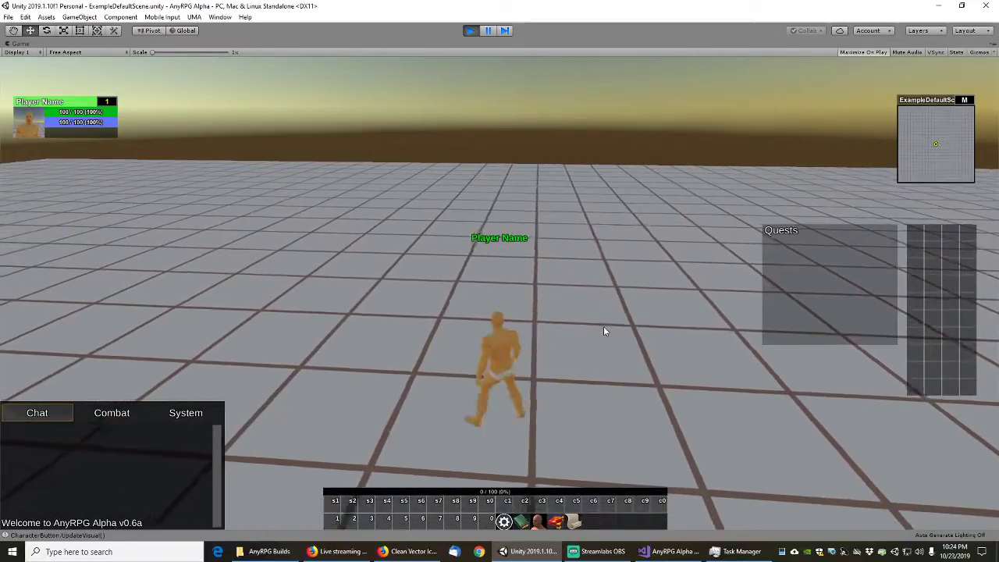
key("w")
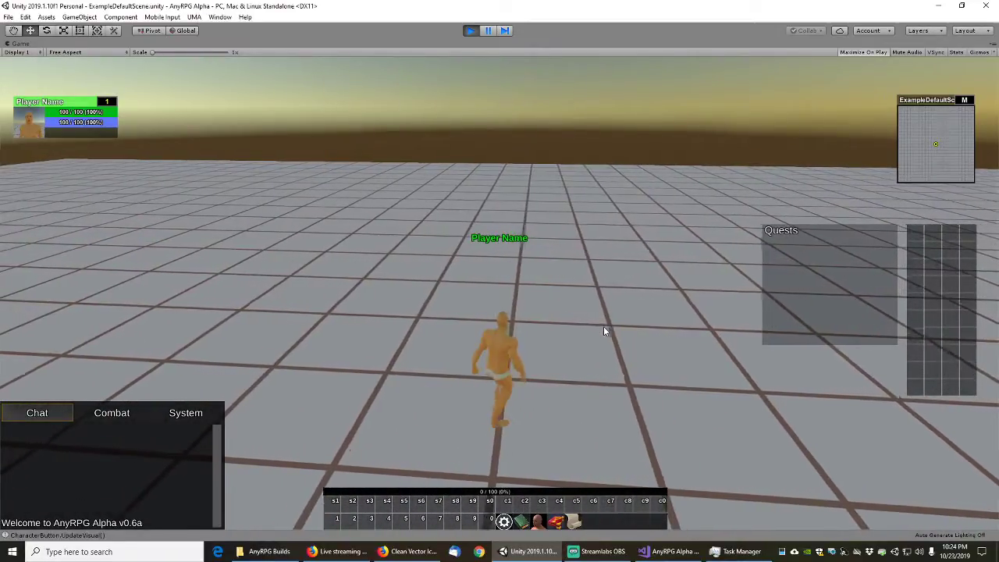
key("w")
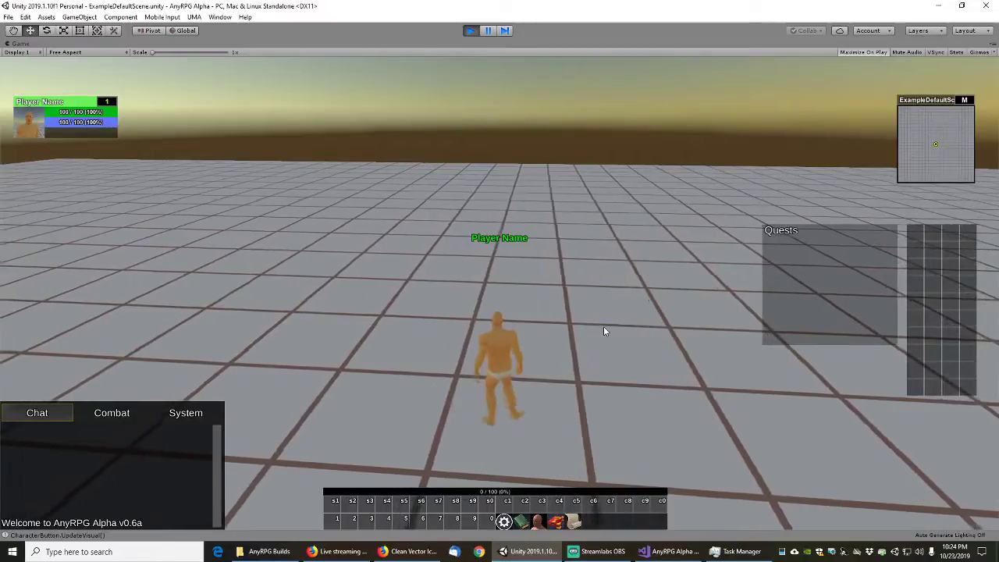
key("w")
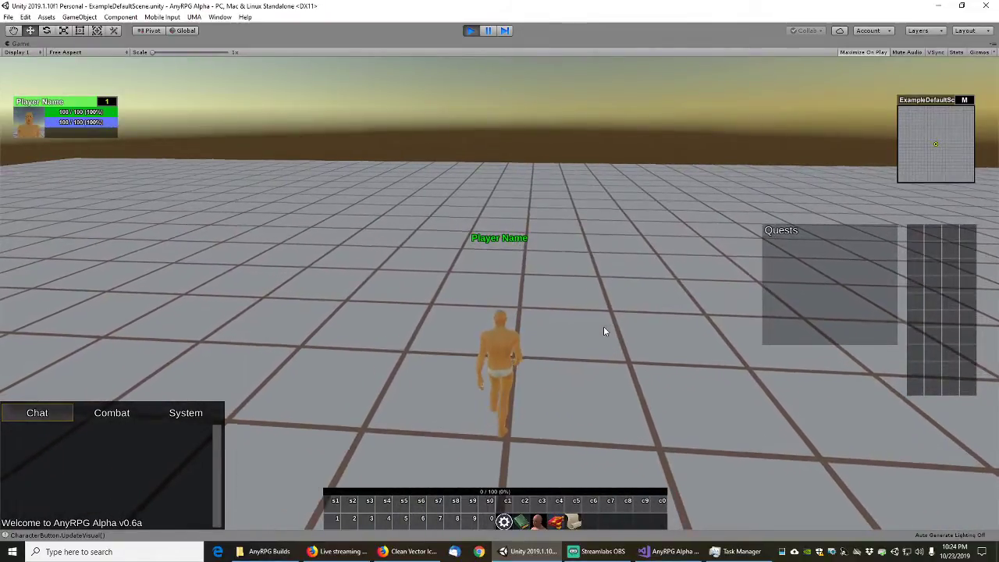
key("w")
key("shift")
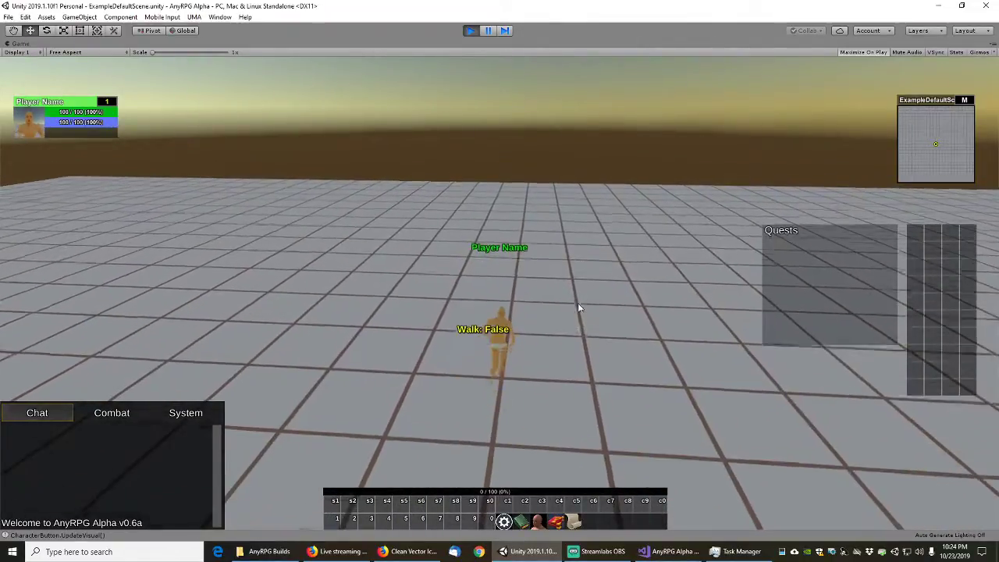
key("w")
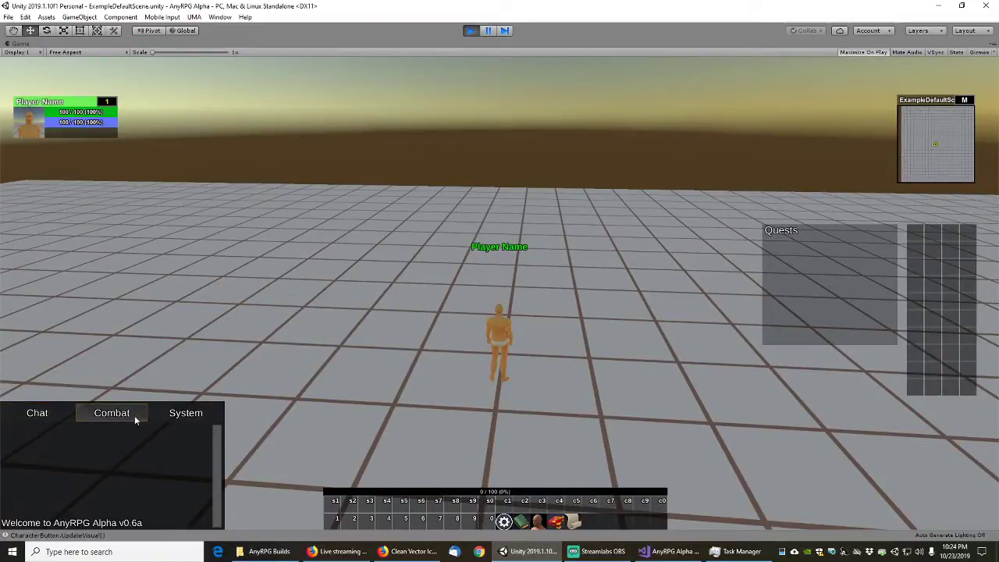
- Check the Combat and Chat logs, and run the character across the floor from a different camera angle
left_click(131, 413)
left_click(38, 414)
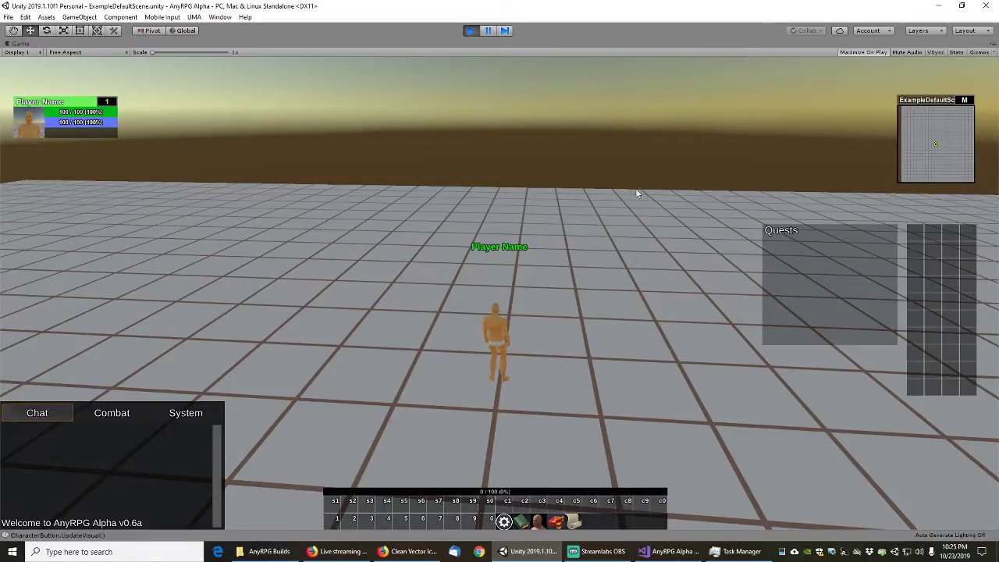
right_click_drag(636, 188, 610, 231)
key("w")
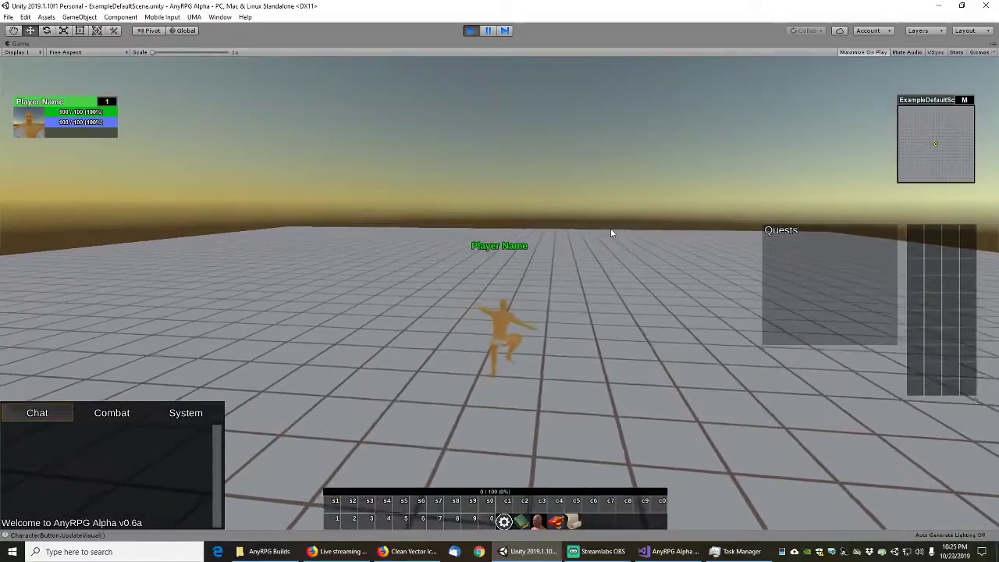
mouse_move(557, 270)
right_mouse_down()
mouse_move(399, 245)
mouse_move(577, 263)
mouse_move(570, 271)
right_mouse_up()
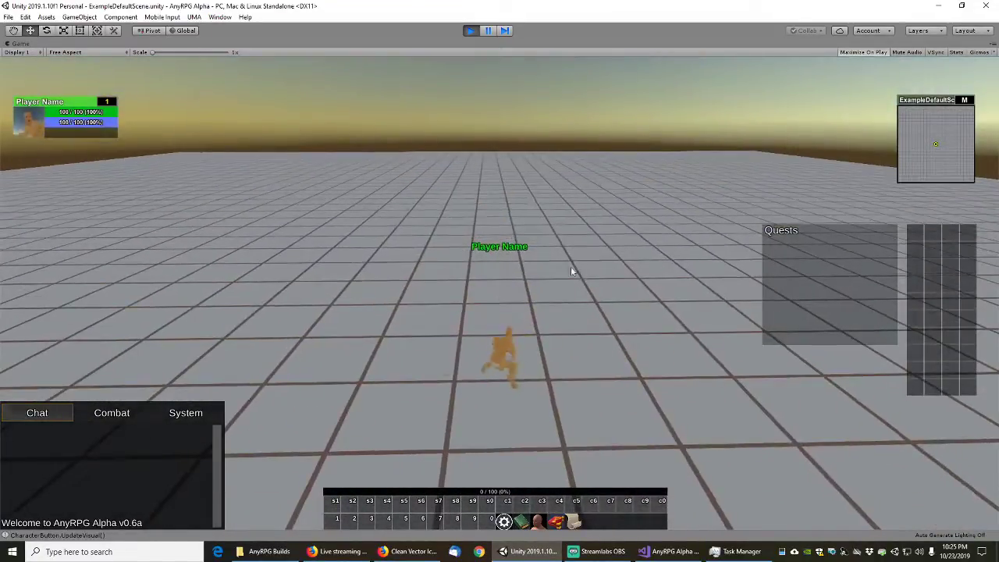
- Open the Abilities window and reposition it, cast Speed Of The Wolf, and place that ability in action bar slot s1
left_click(505, 523)
key("Escape")
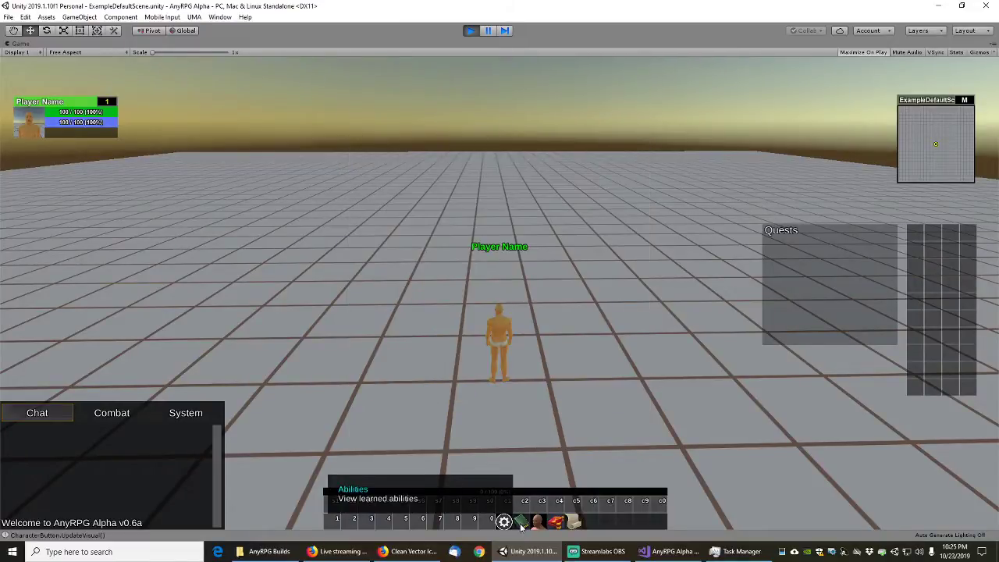
key("p")
left_click_drag(516, 165, 490, 148)
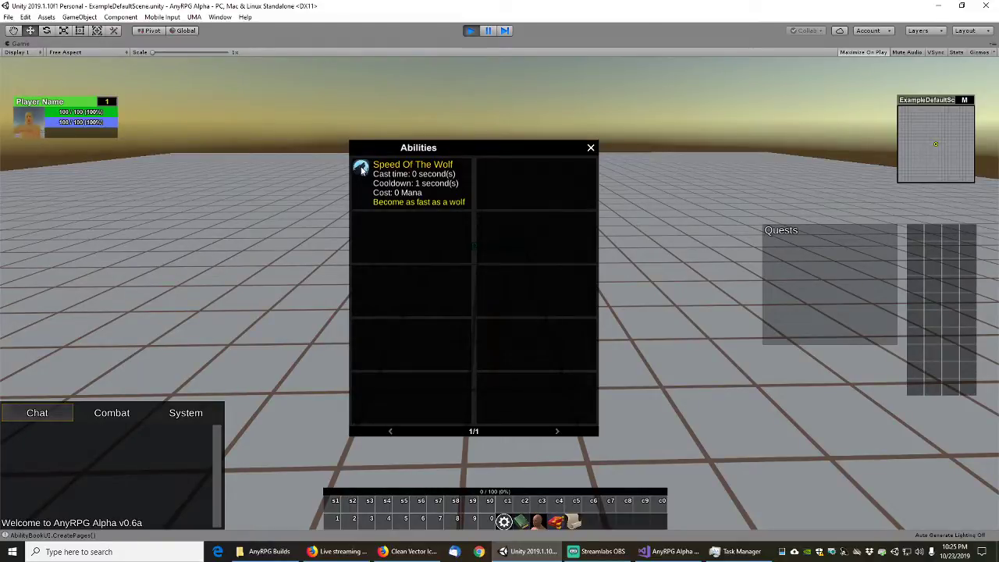
left_click(361, 169)
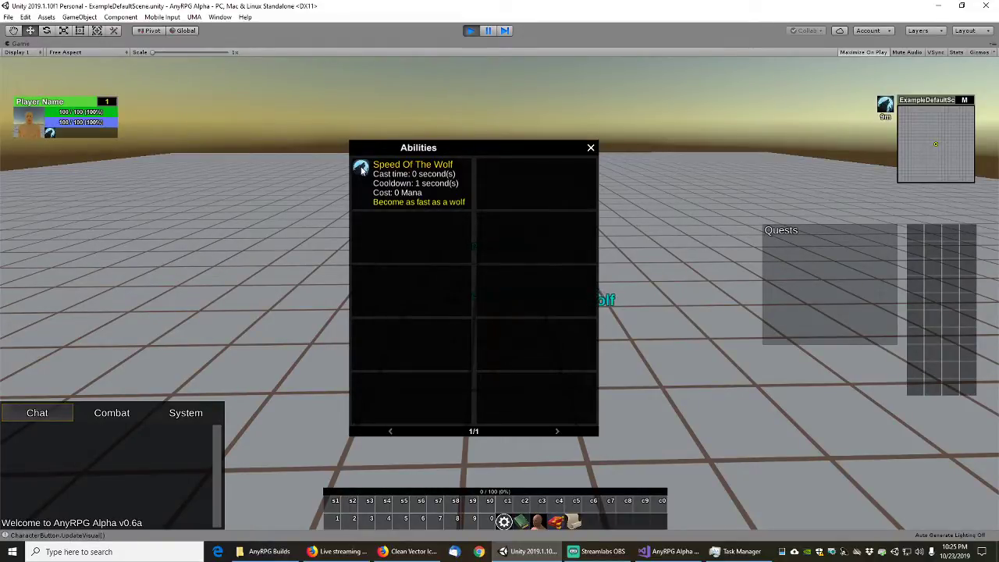
left_click(361, 169)
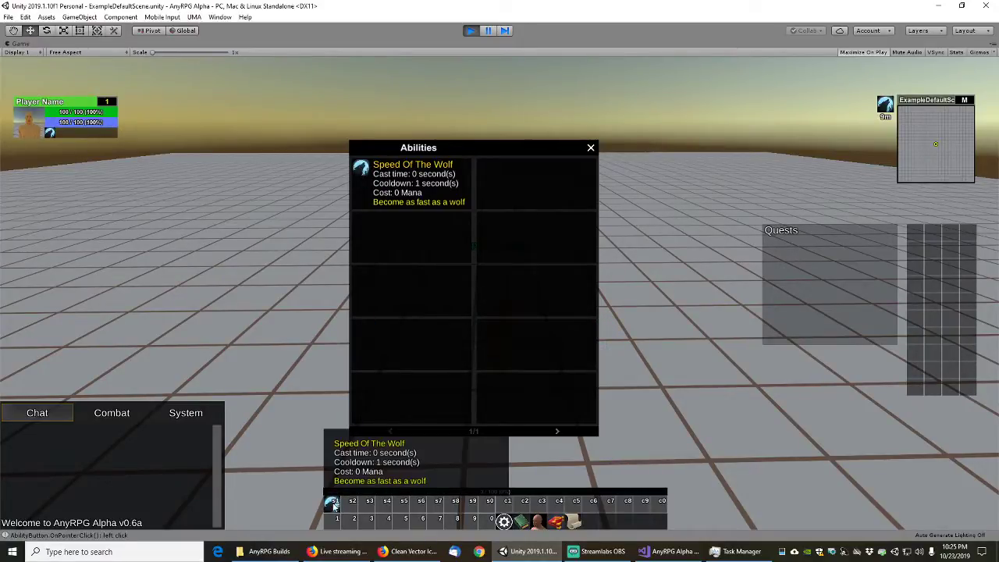
- Move Speed Of The Wolf from action bar slot s1 to slot 1 and close the Abilities window
left_click_drag(332, 500, 332, 520)
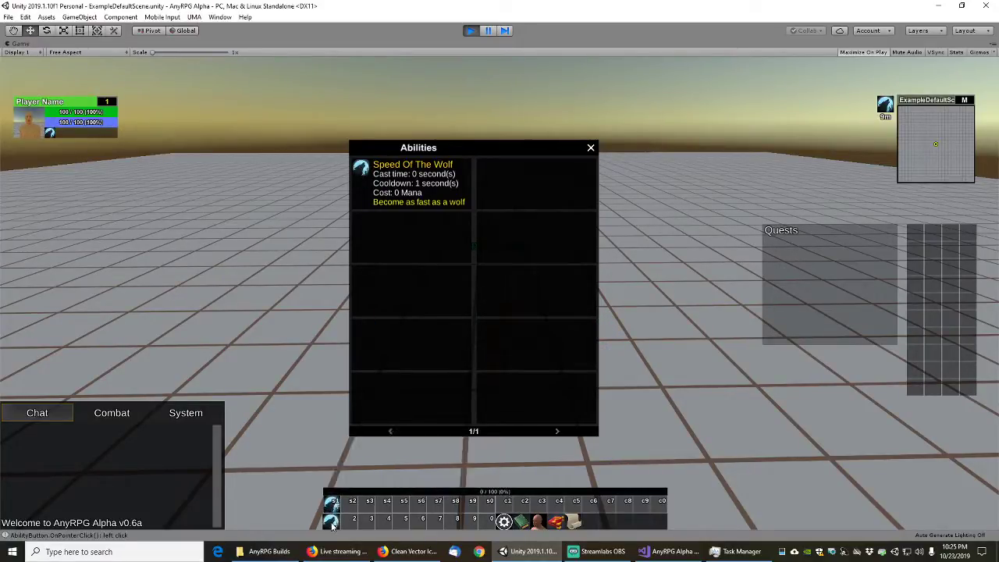
left_click(591, 149)
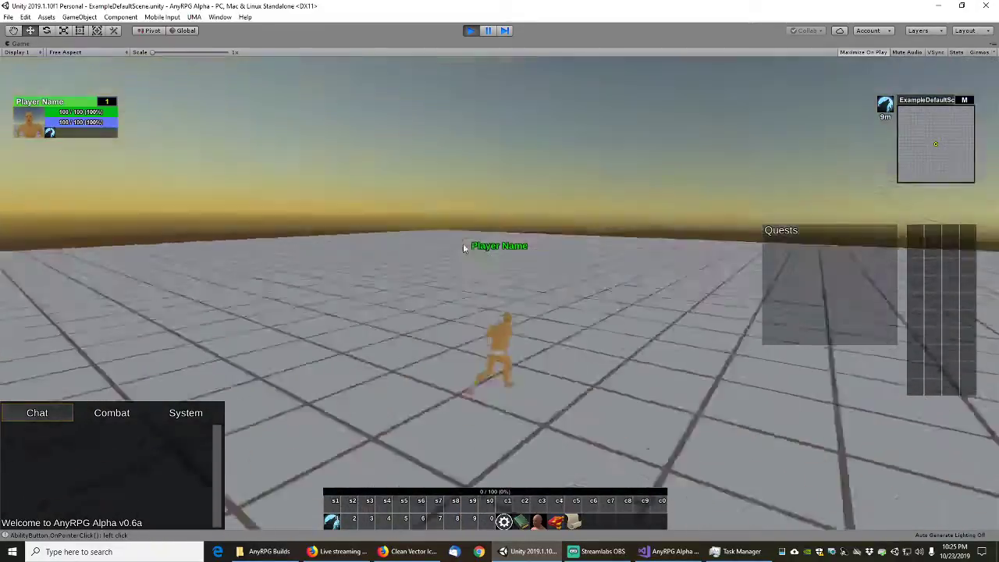
- Test running and jumping with the character across the grid floor while turning the camera
key("space")
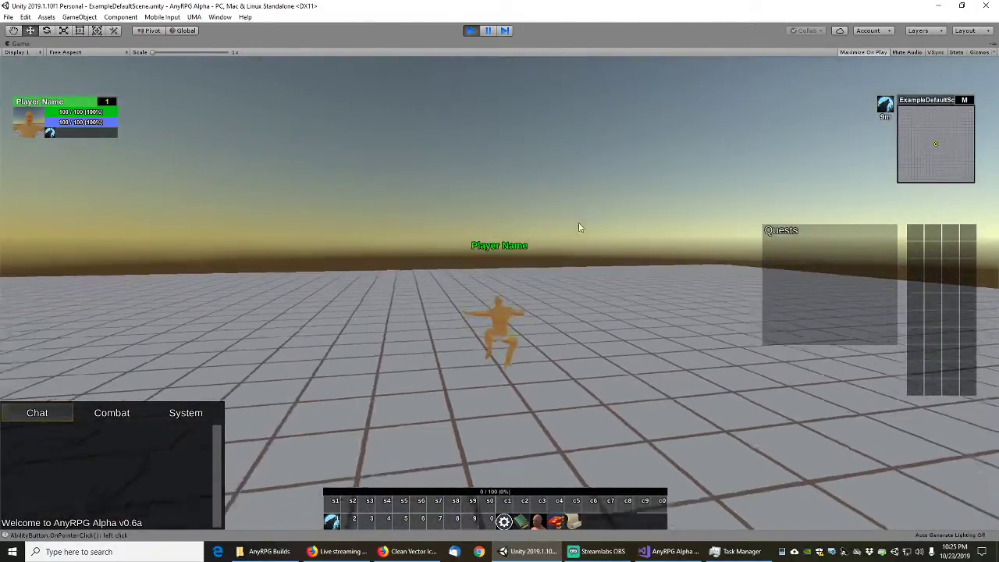
left_click_drag(579, 228, 587, 248)
key("w")
key("space")
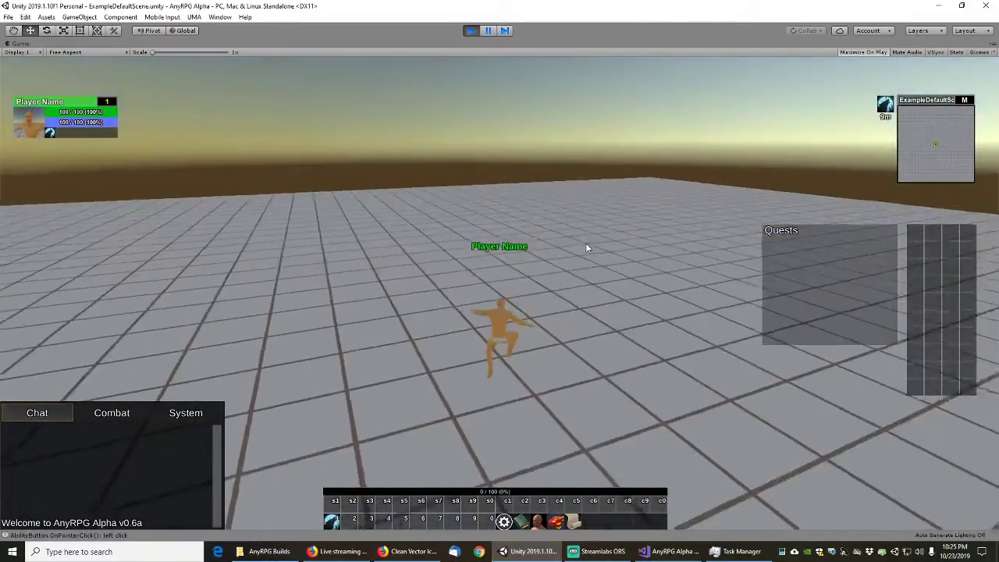
left_click_drag(573, 208, 439, 239)
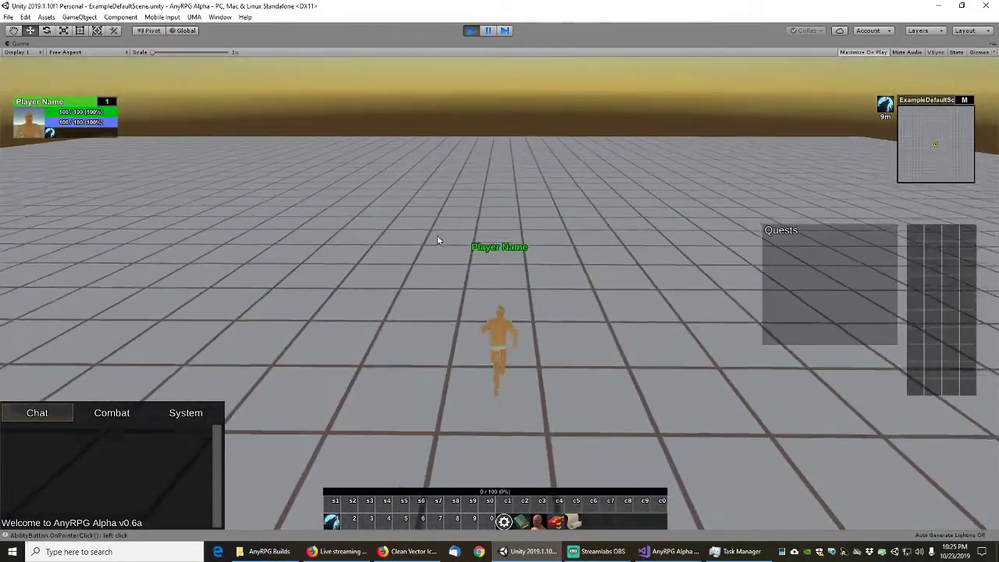
- Open the character window, check its Reputation, Achievements, Skills and Currency lists, and close it
left_click(538, 521)
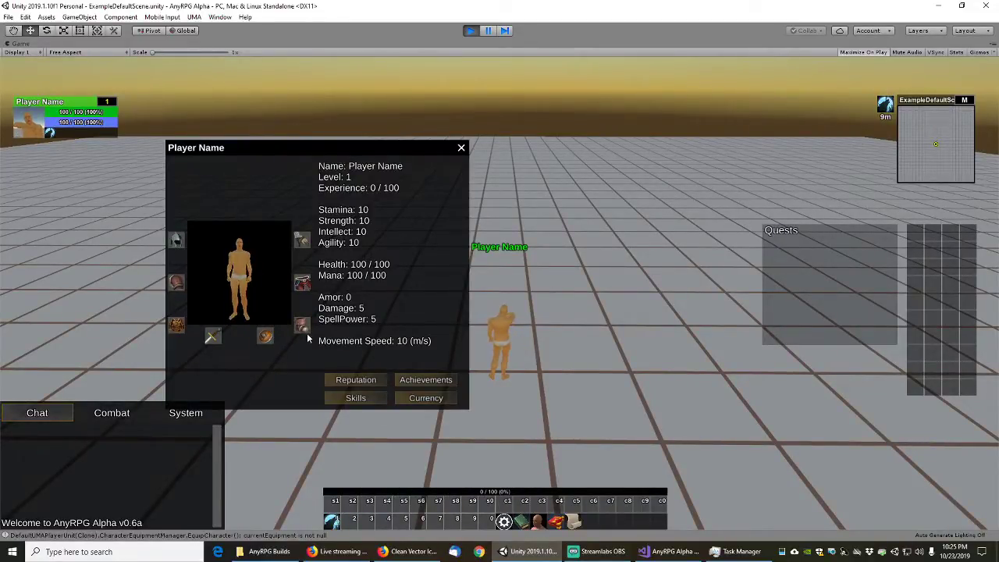
left_click(357, 381)
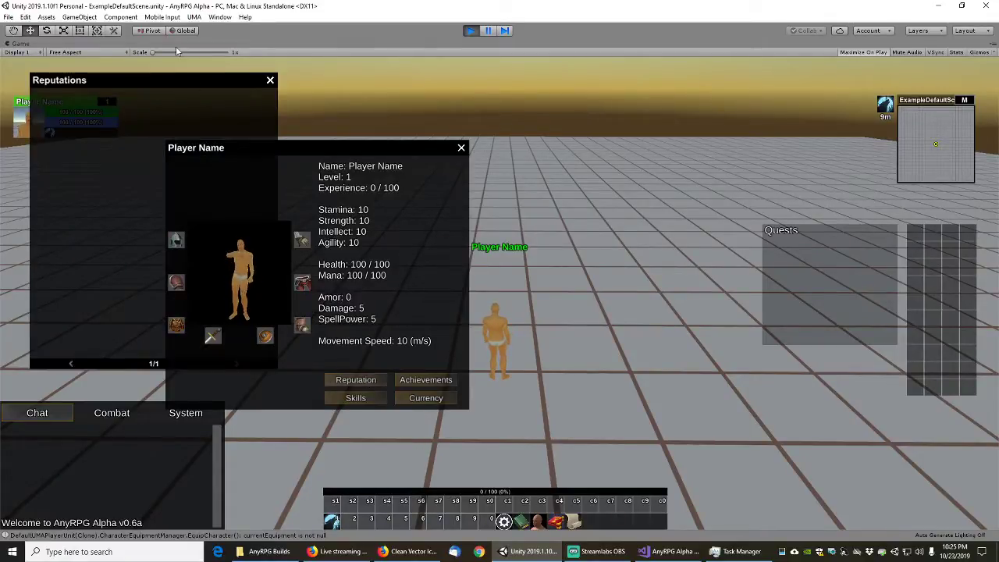
left_click_drag(169, 81, 621, 99)
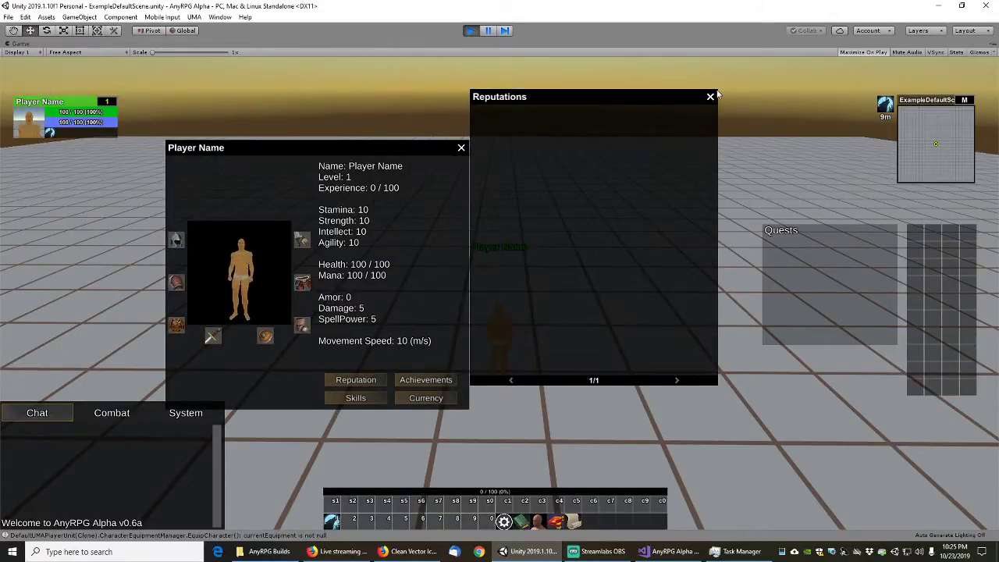
left_click(710, 96)
left_click(426, 379)
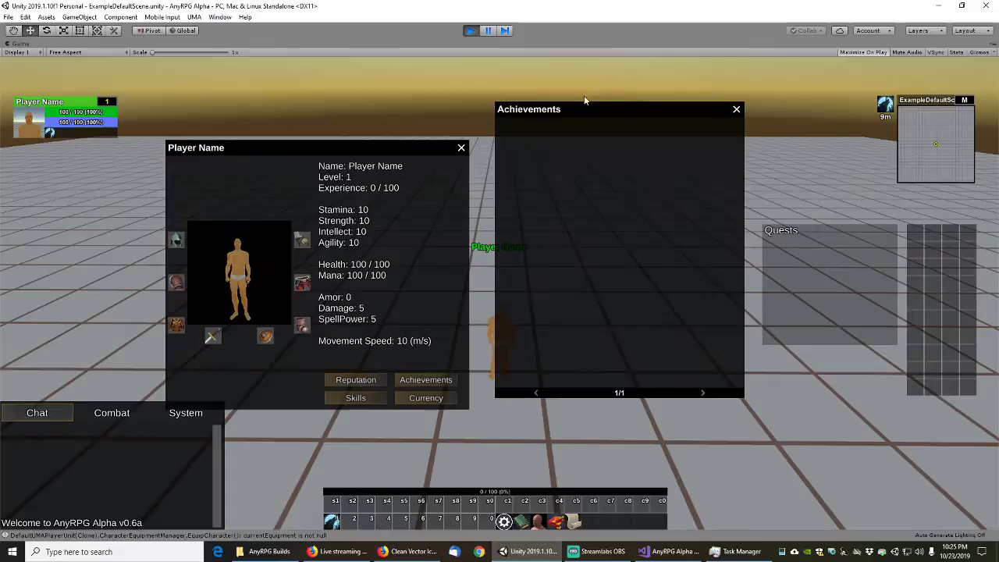
left_click(736, 105)
left_click(355, 397)
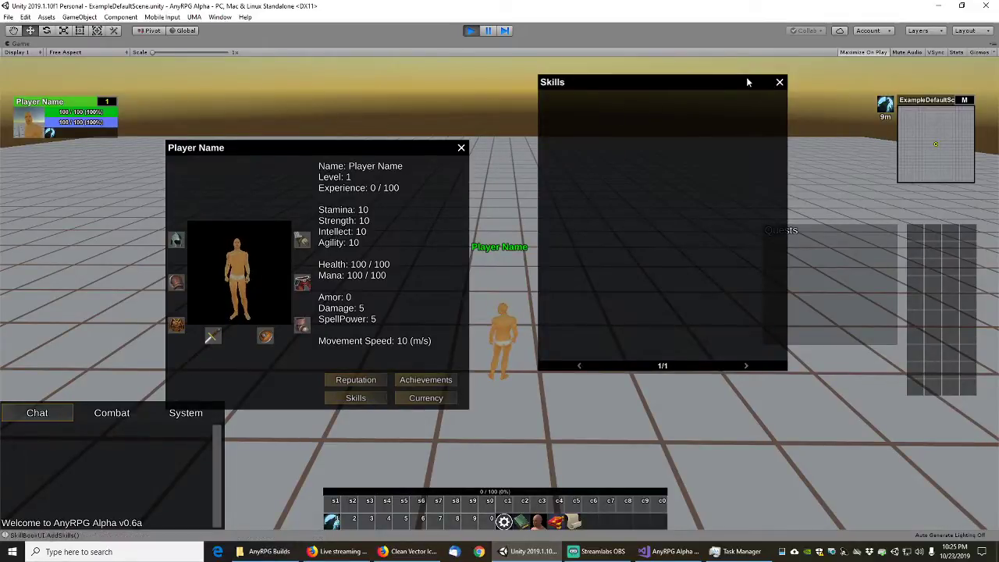
left_click(780, 82)
left_click(426, 397)
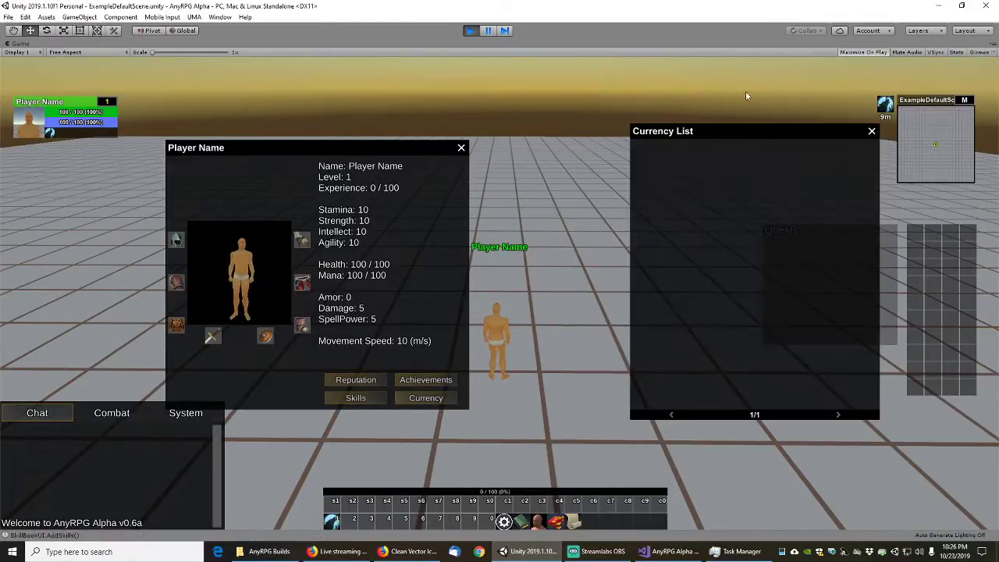
left_click(873, 131)
left_click(539, 522)
- Check the Quest Log and the Map of the current area, closing each one
left_click(559, 523)
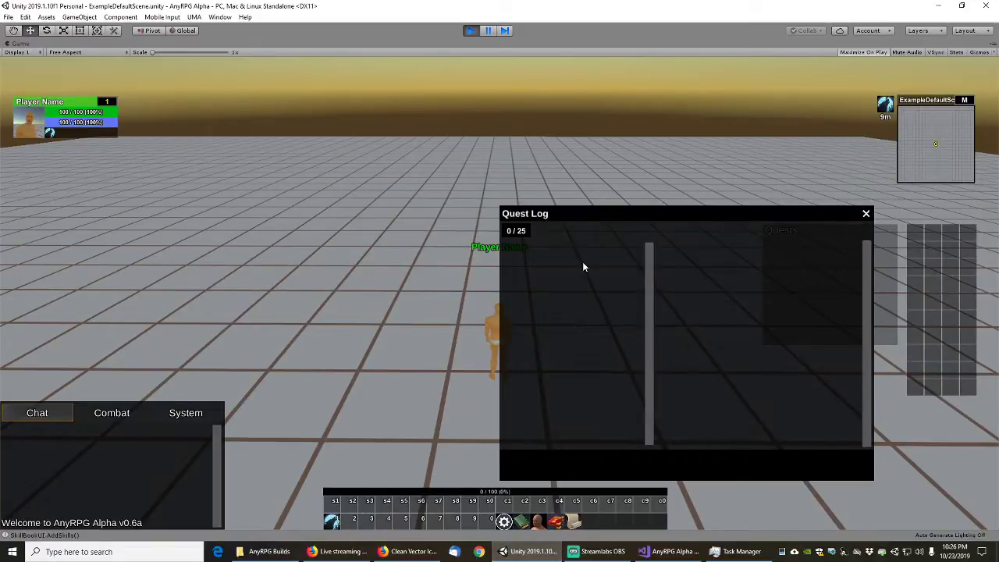
left_click(866, 214)
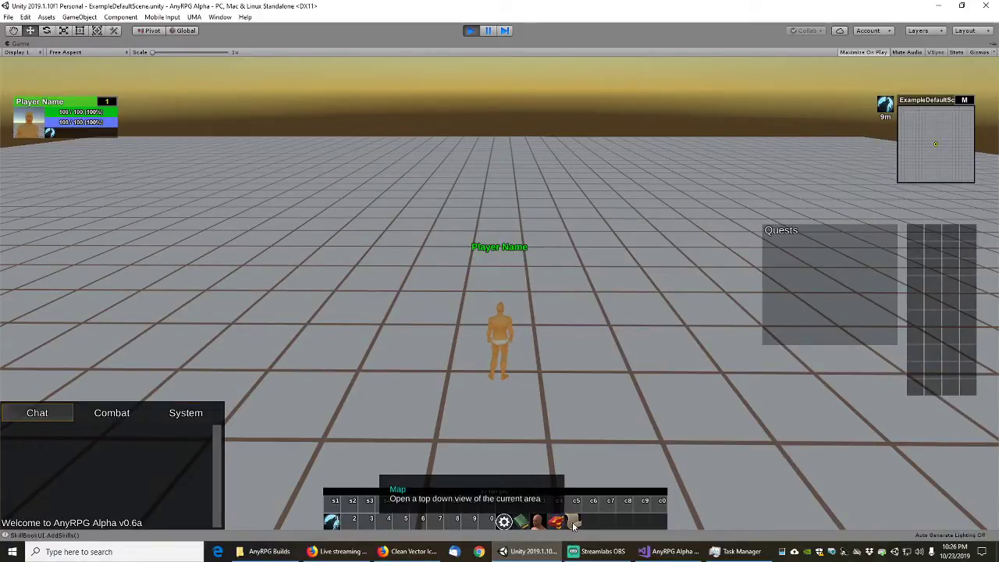
left_click(573, 522)
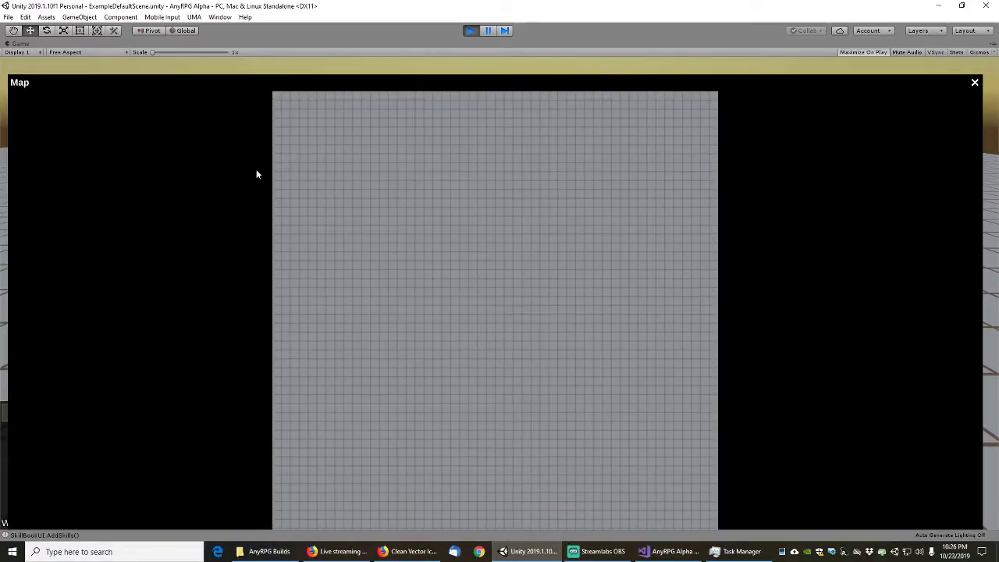
left_click(975, 83)
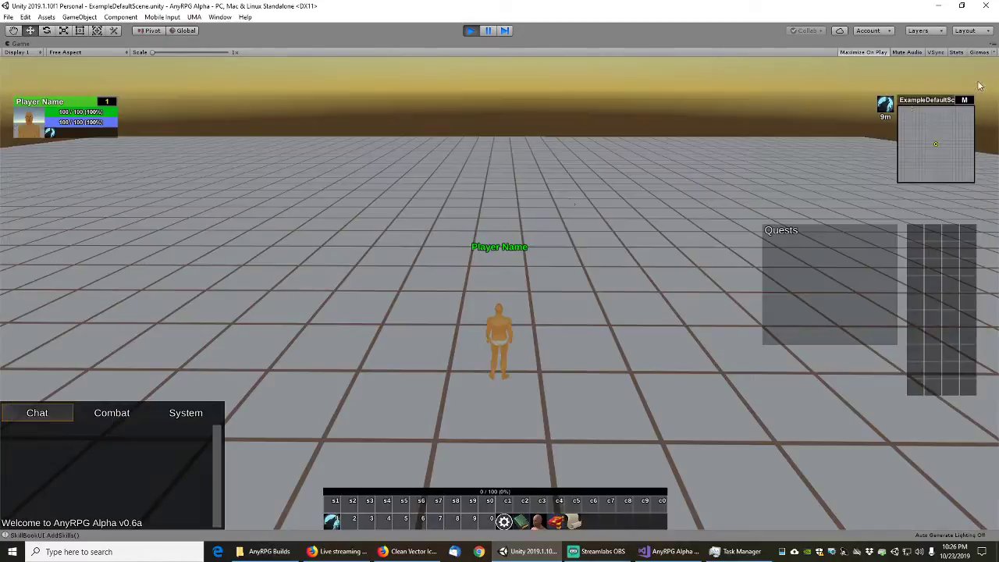
- Stop the playtest, and collapse the Example Scenes folder and the Engine folder in the project tree
left_click_drag(514, 181, 503, 252)
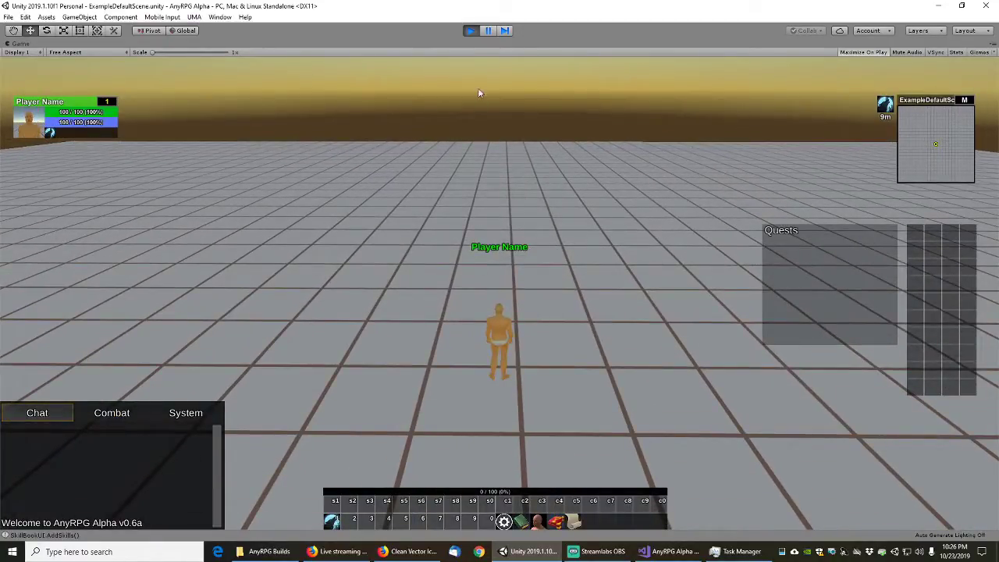
left_click(471, 30)
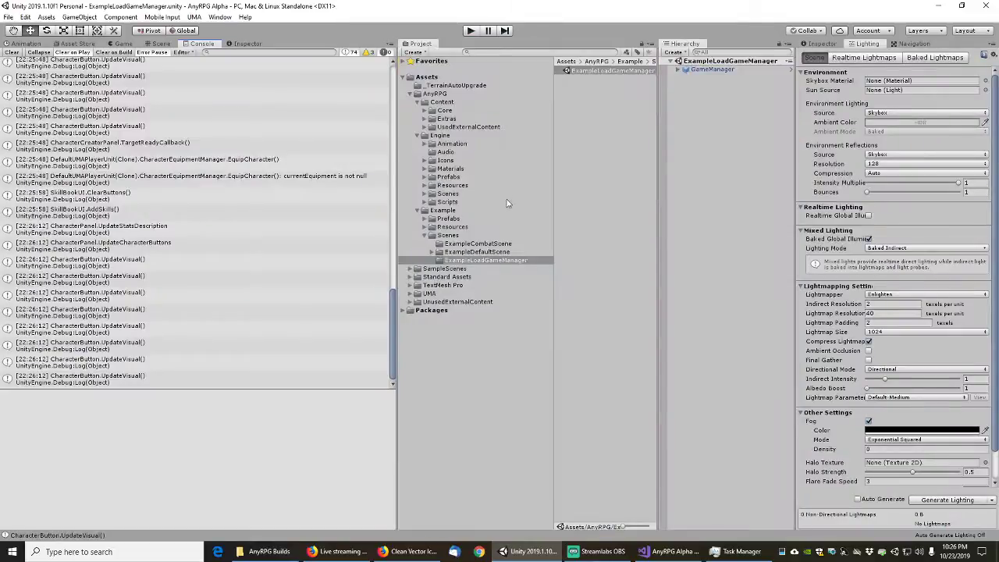
left_click(425, 235)
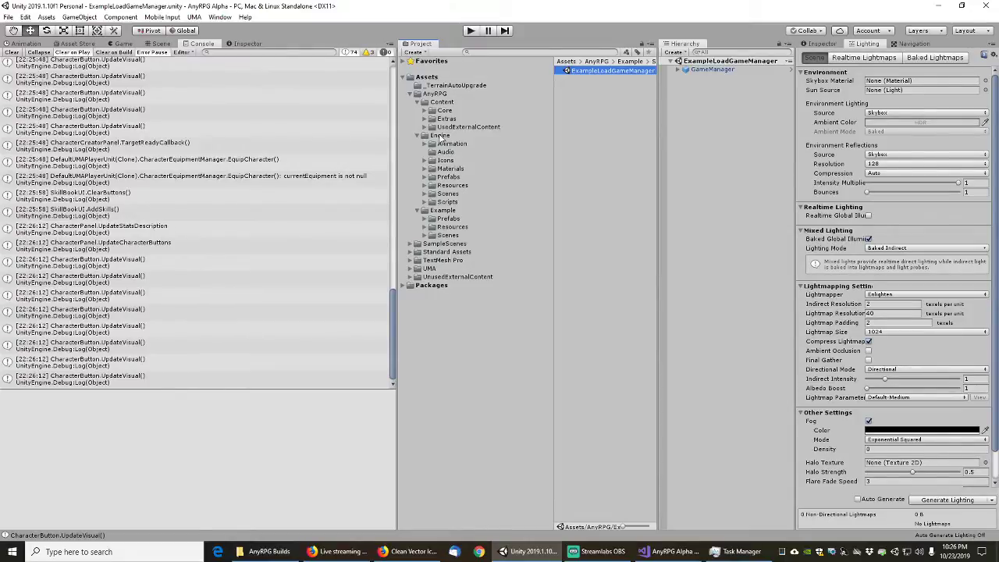
left_click(416, 136)
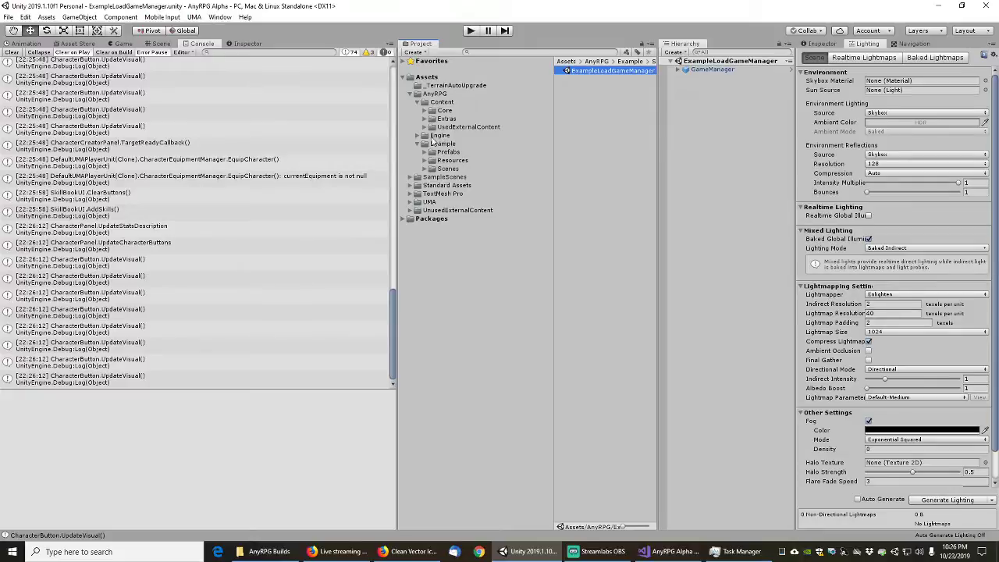
- Expand the Resources folders of Example and Content/Core to compare their contents
left_click(417, 144)
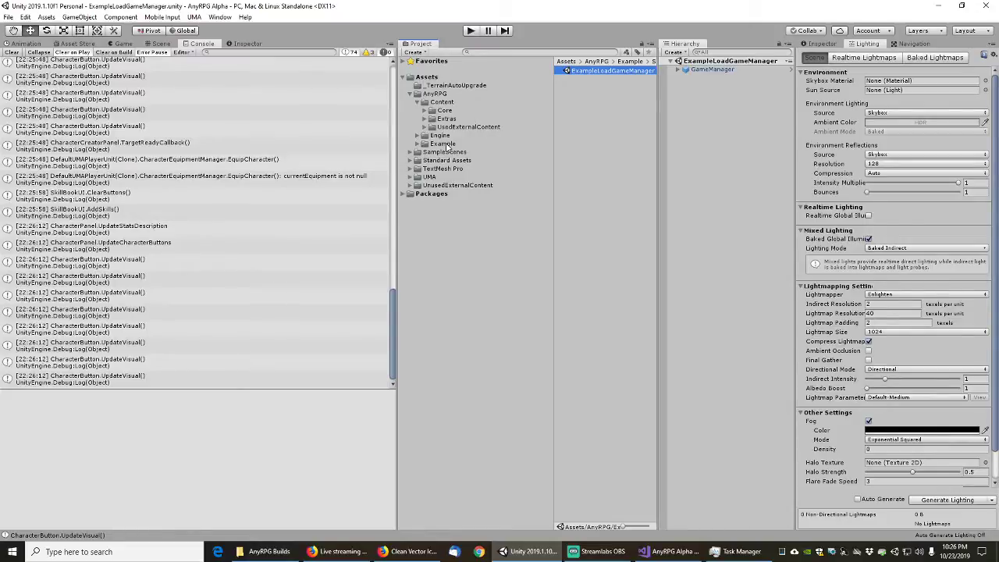
left_click(418, 145)
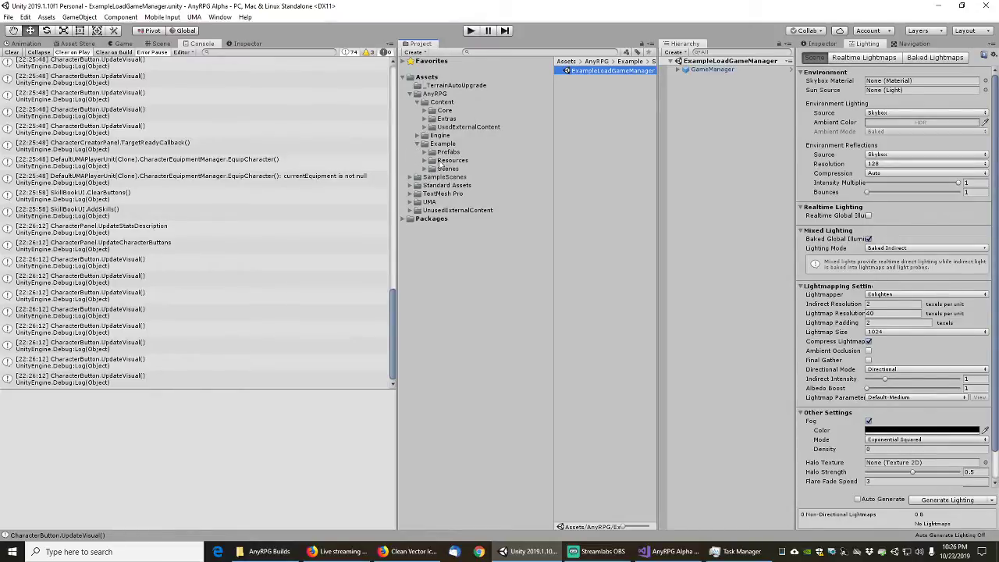
left_click(425, 161)
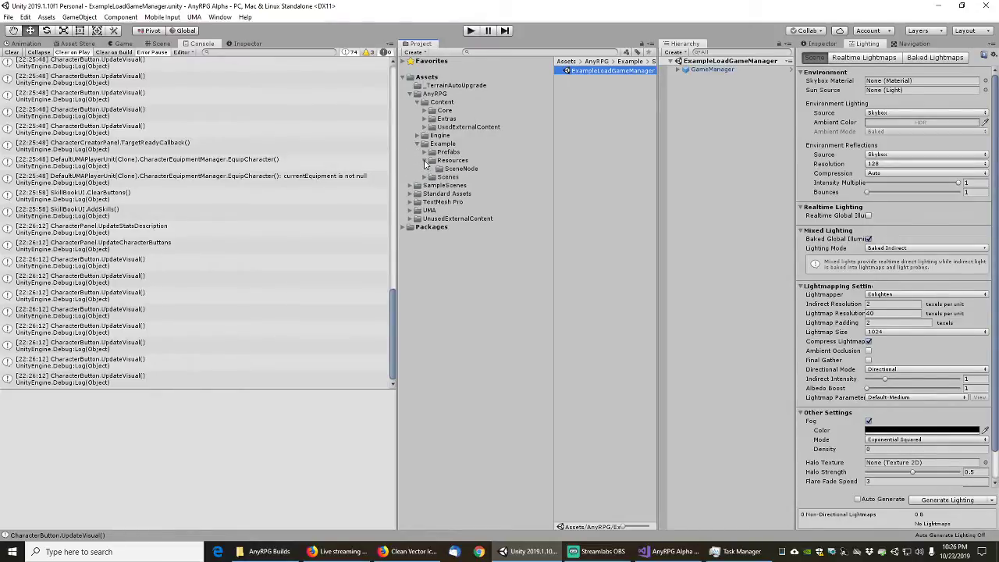
left_click(425, 111)
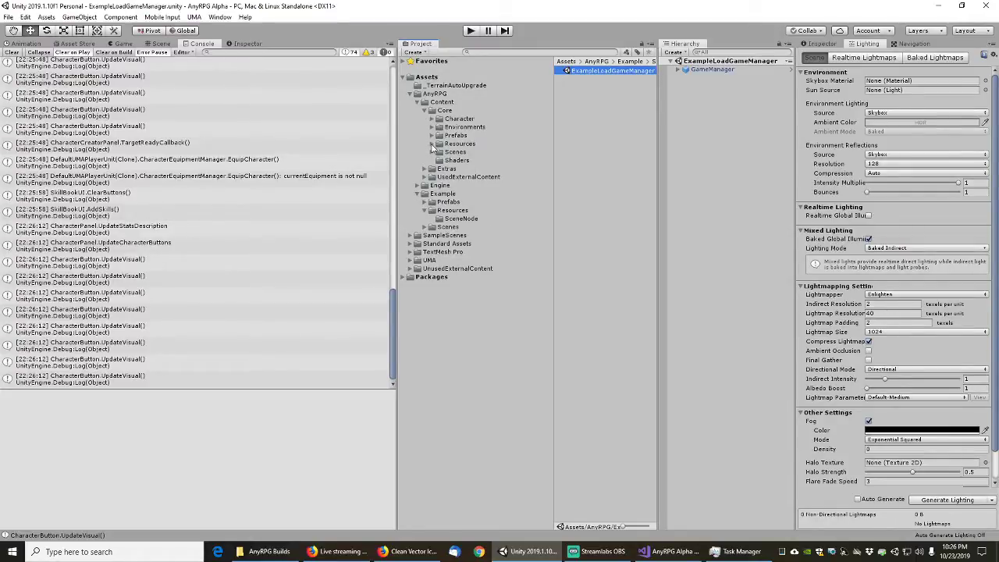
left_click(432, 145)
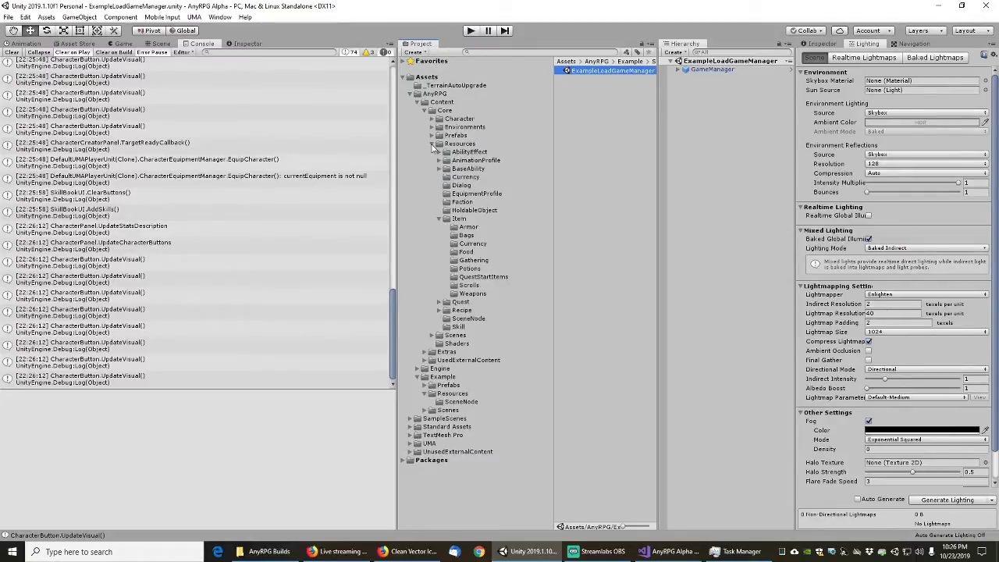
- Examine the AnimationProfile and BaseAbility folders in the Core resources, including the BaseAbility subfolders
left_click(474, 161)
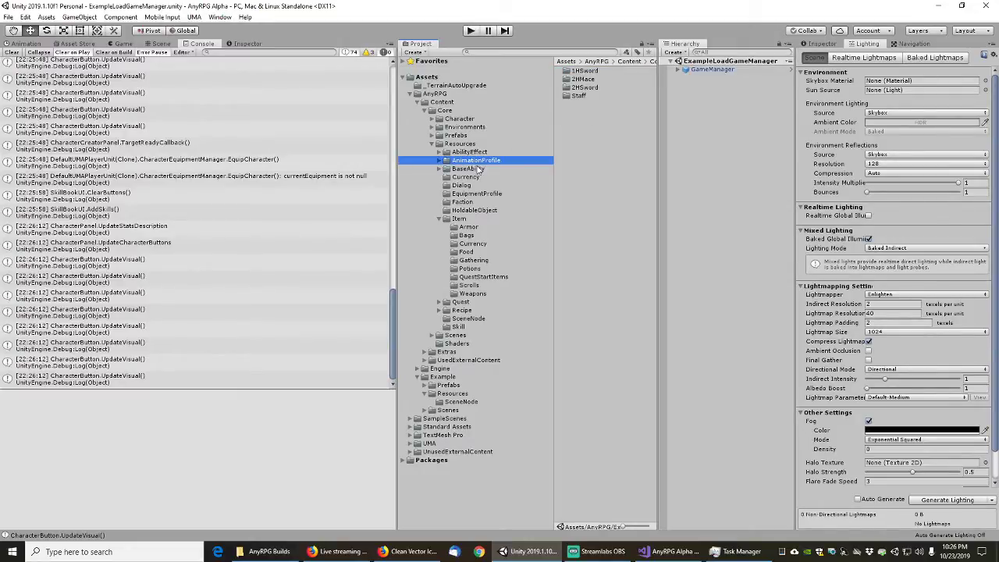
left_click(470, 169)
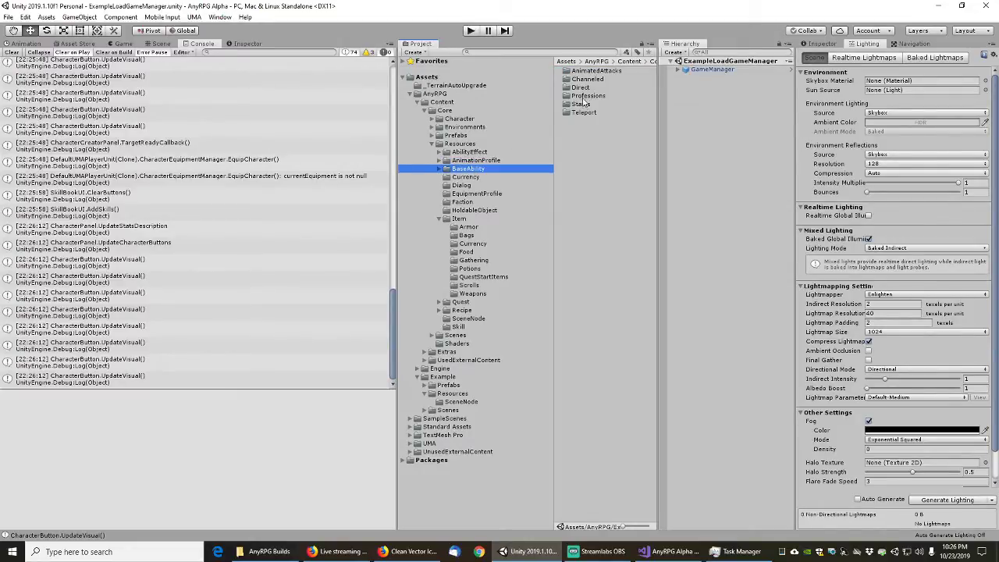
left_click(441, 170)
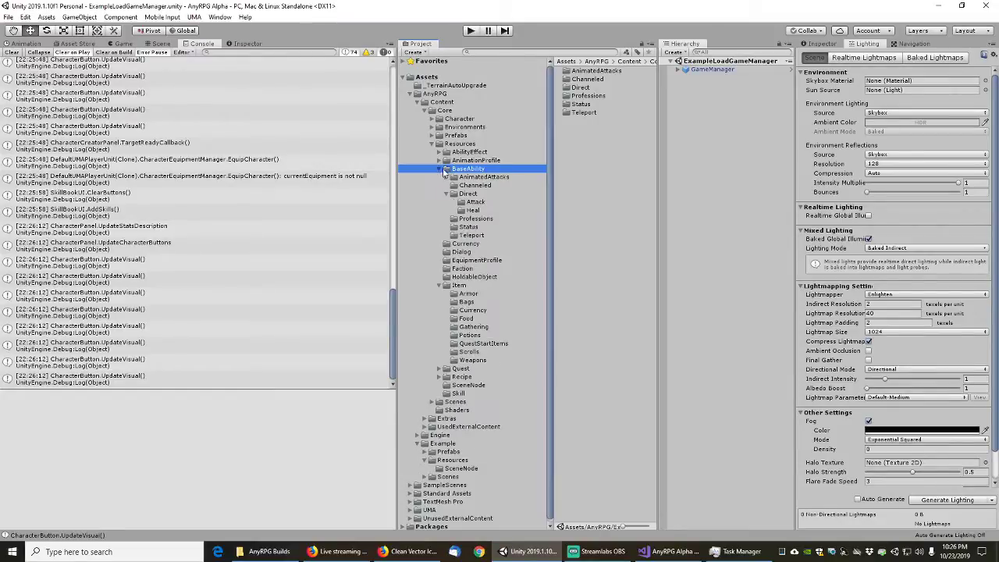
left_click(449, 194)
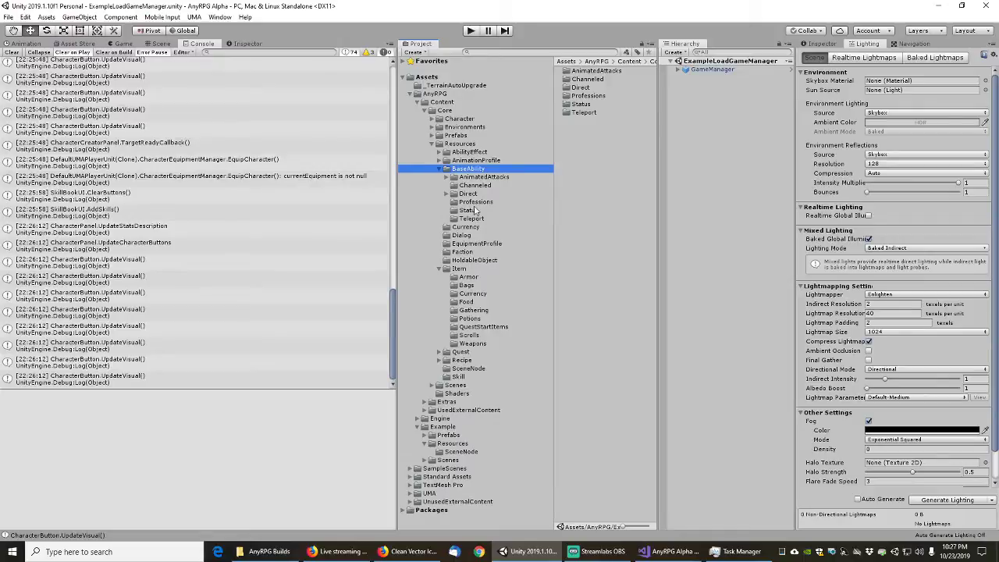
left_click(441, 170)
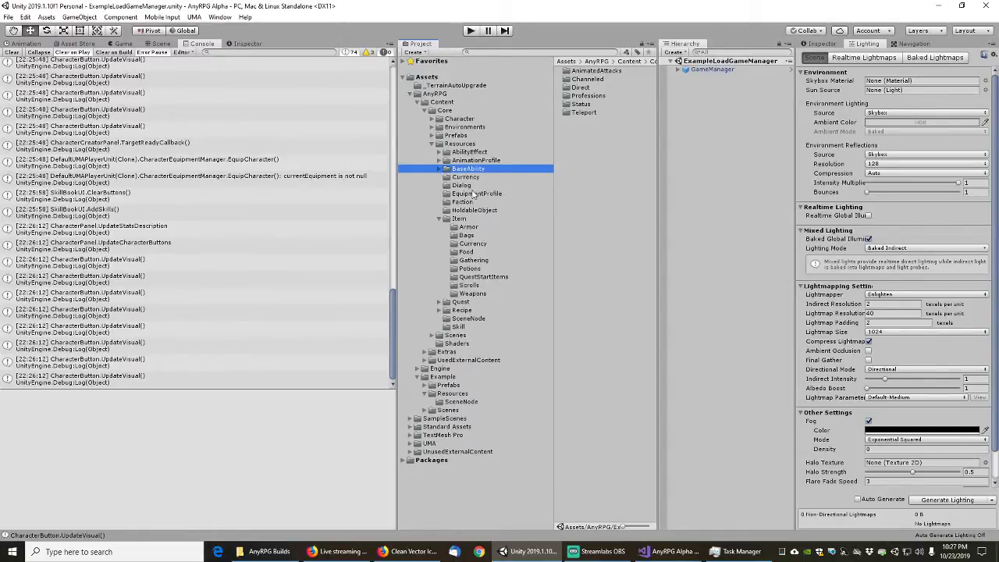
- Examine the Bags assets inside the Core Item folder, and collapse the Item folder
left_click(439, 220)
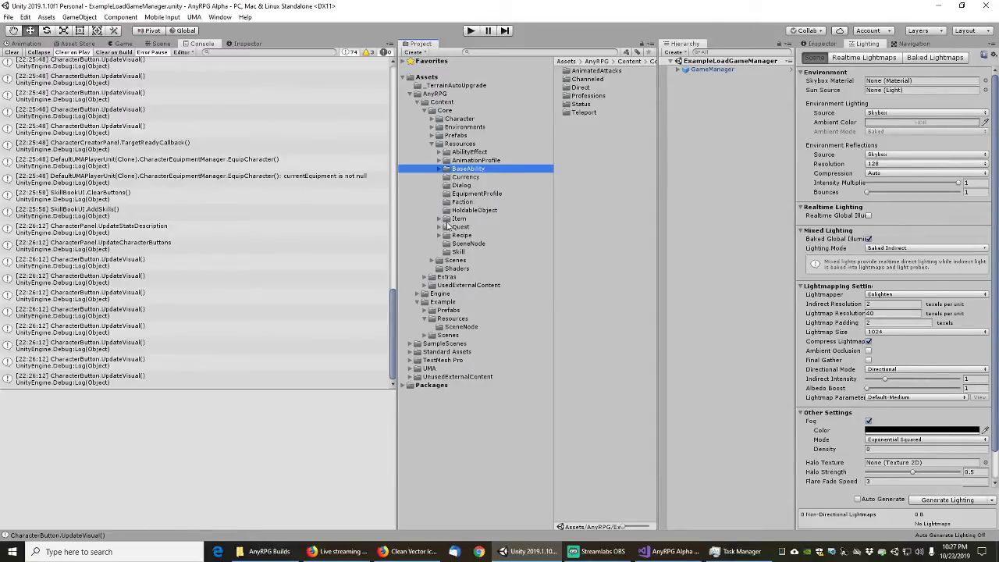
left_click(439, 220)
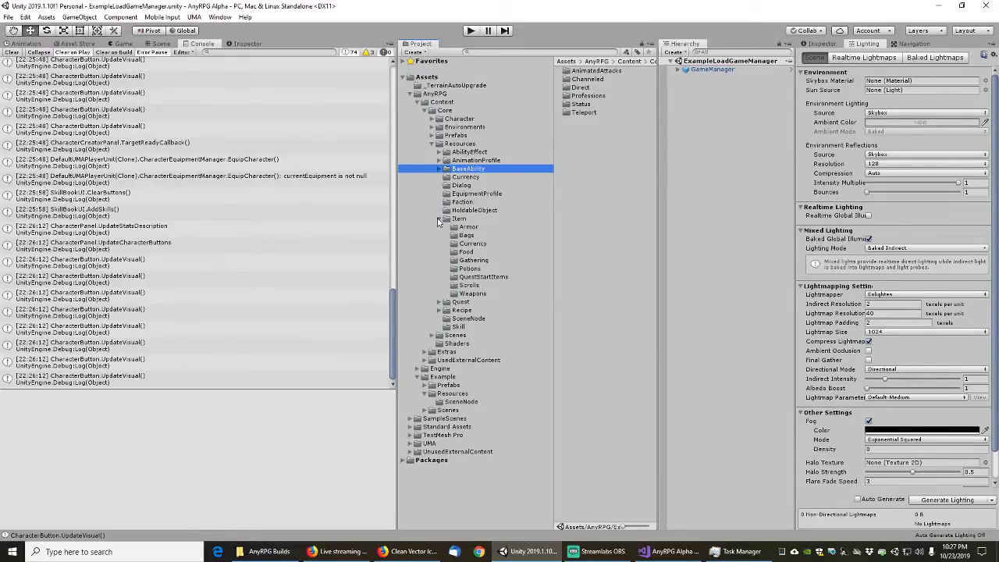
left_click(466, 236)
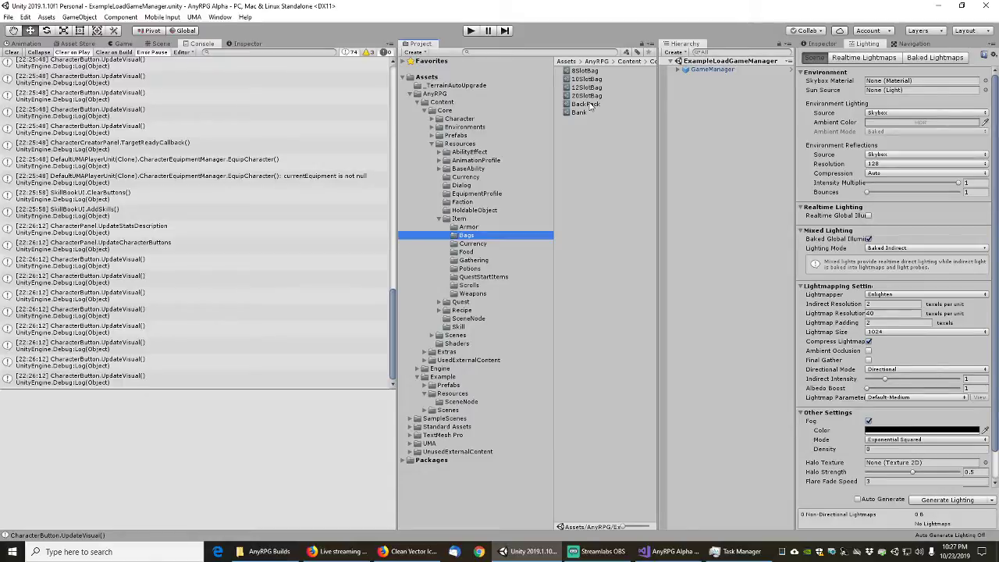
left_click(440, 221)
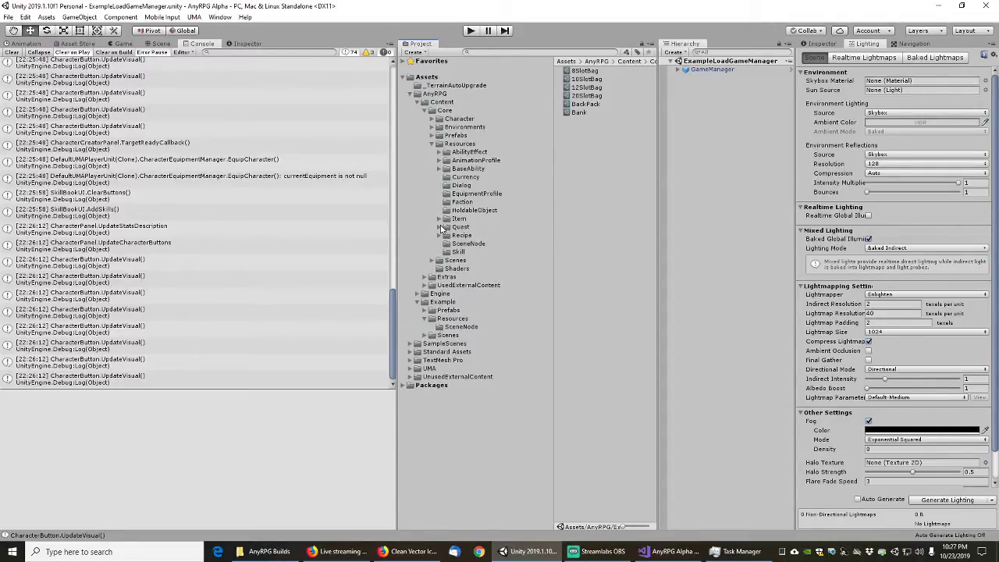
- Look through the Quest, Recipe and SceneNode folders in the Core resources
left_click(441, 227)
left_click(448, 227)
left_click(440, 227)
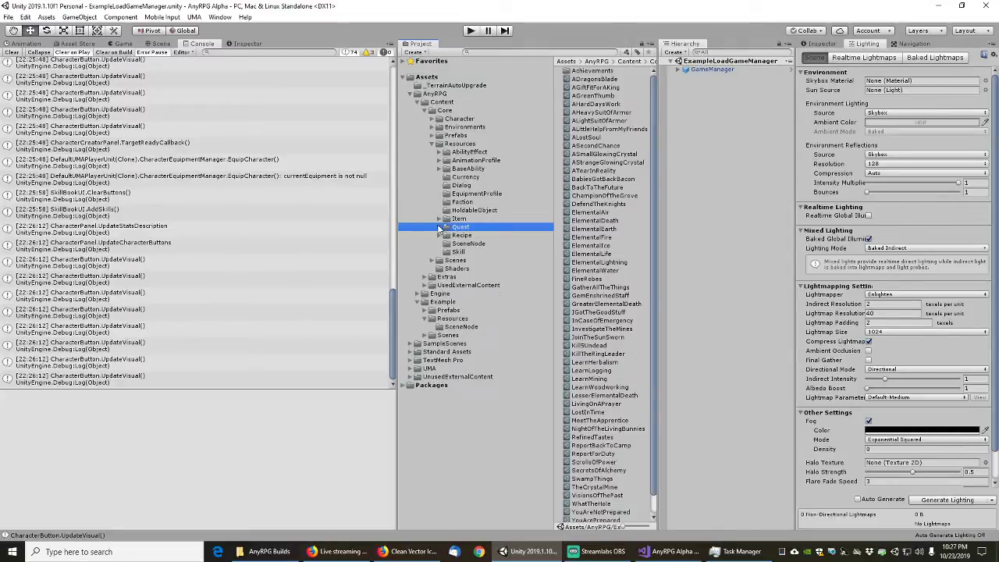
key("Down")
key("Down")
key("Down")
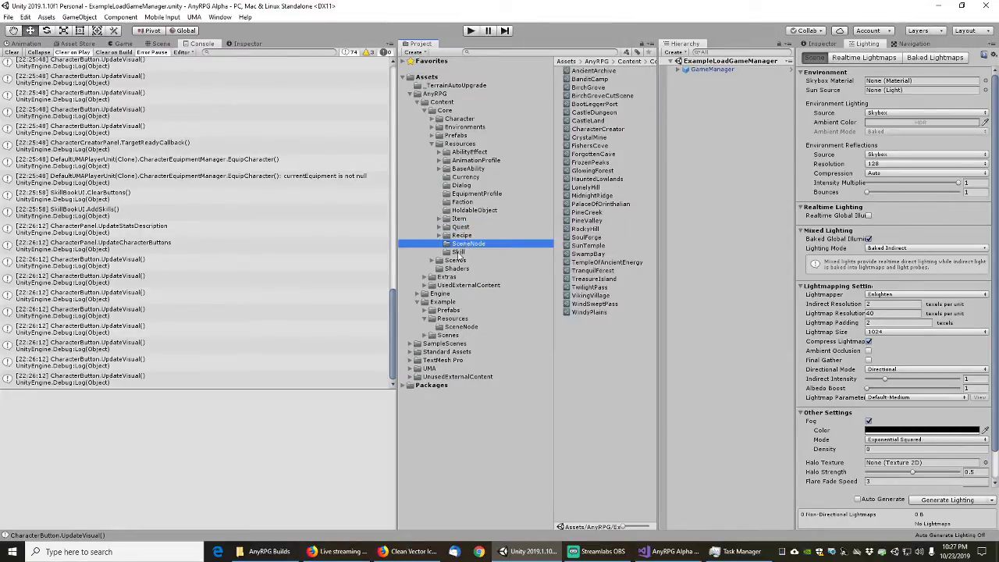
- Collapse the Core Resources, Example, Core and Content folders in the project's AnyRPG tree
left_click(431, 144)
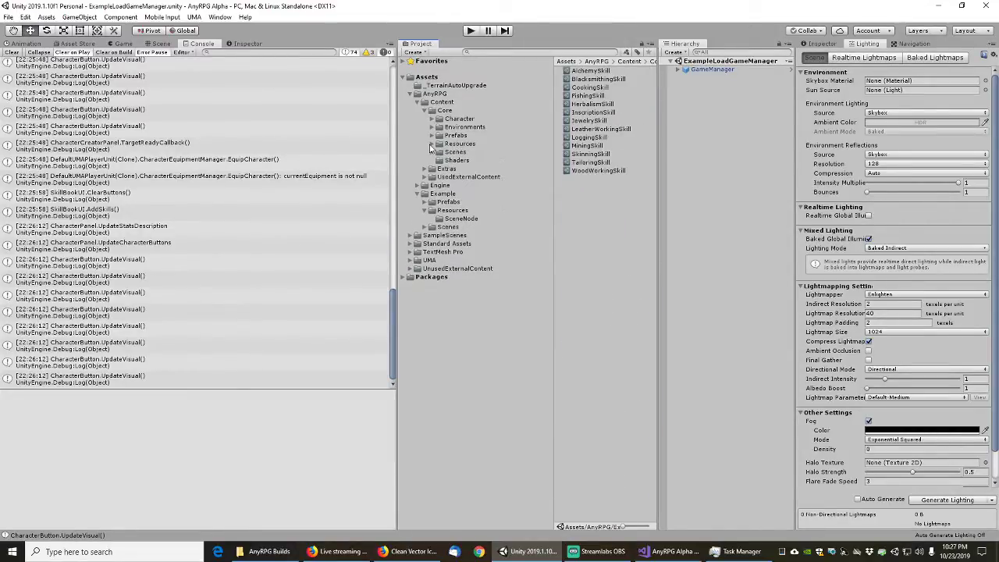
left_click(416, 194)
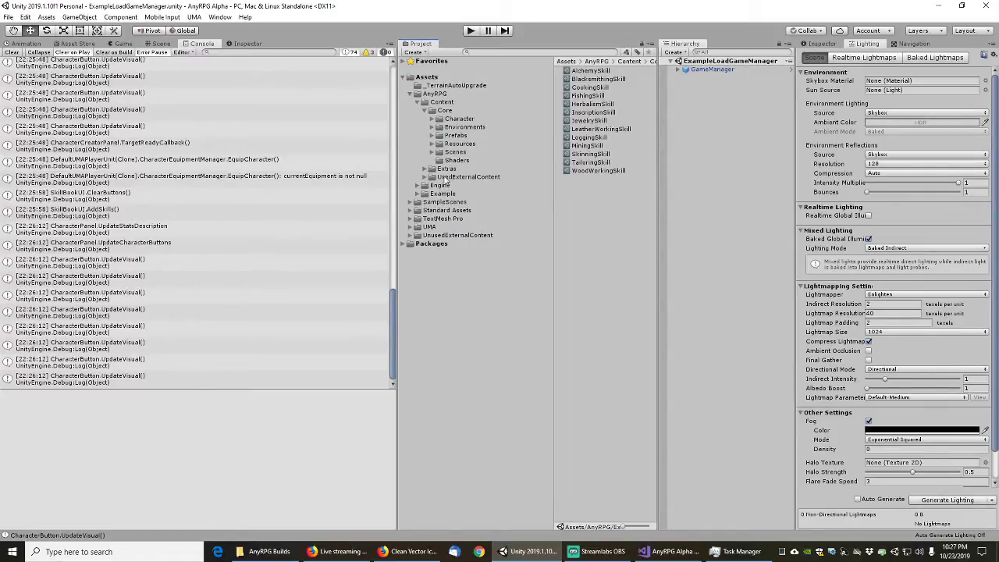
left_click(424, 111)
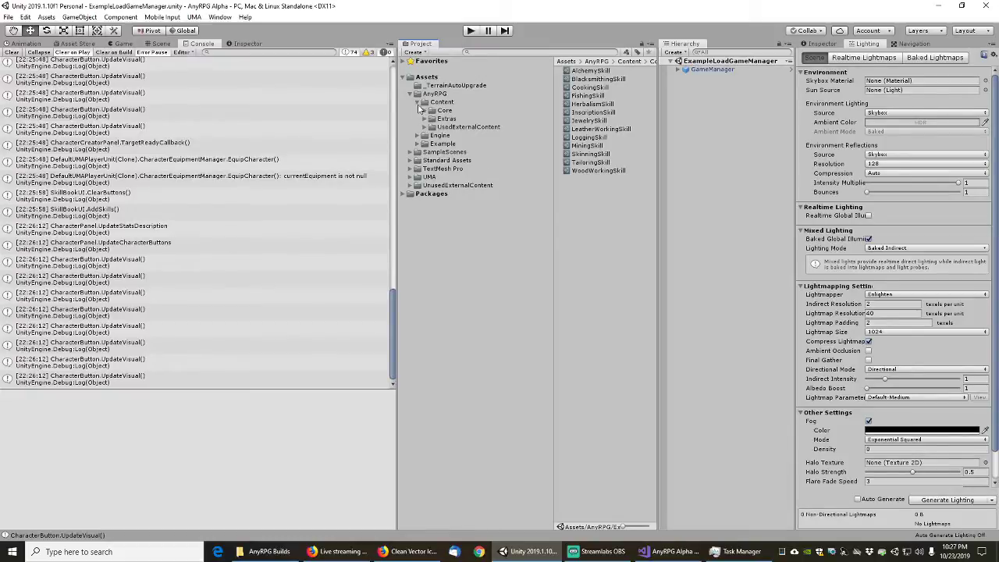
left_click(417, 103)
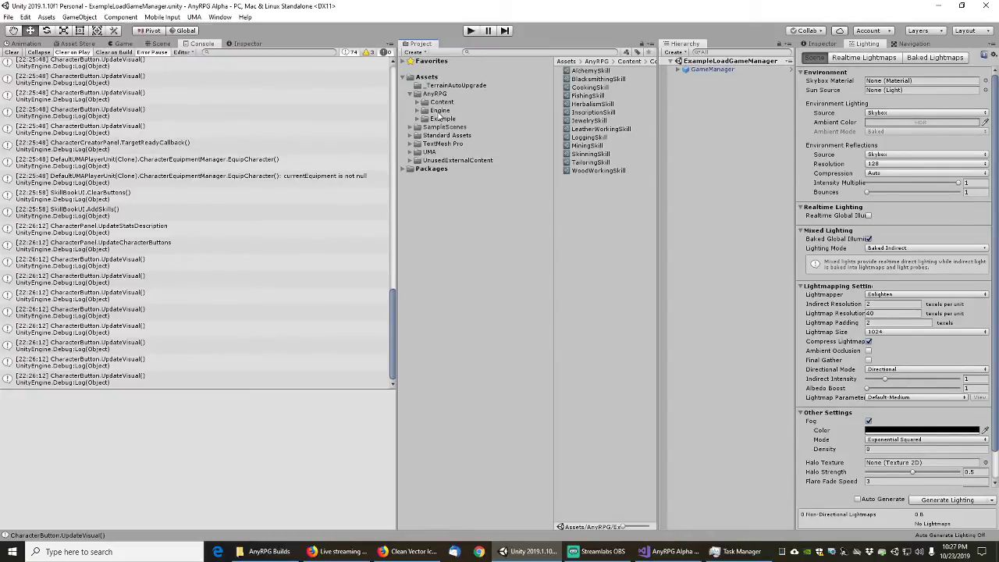
- Start a package export of the Engine and Example folders under AnyRPG
left_click(441, 110)
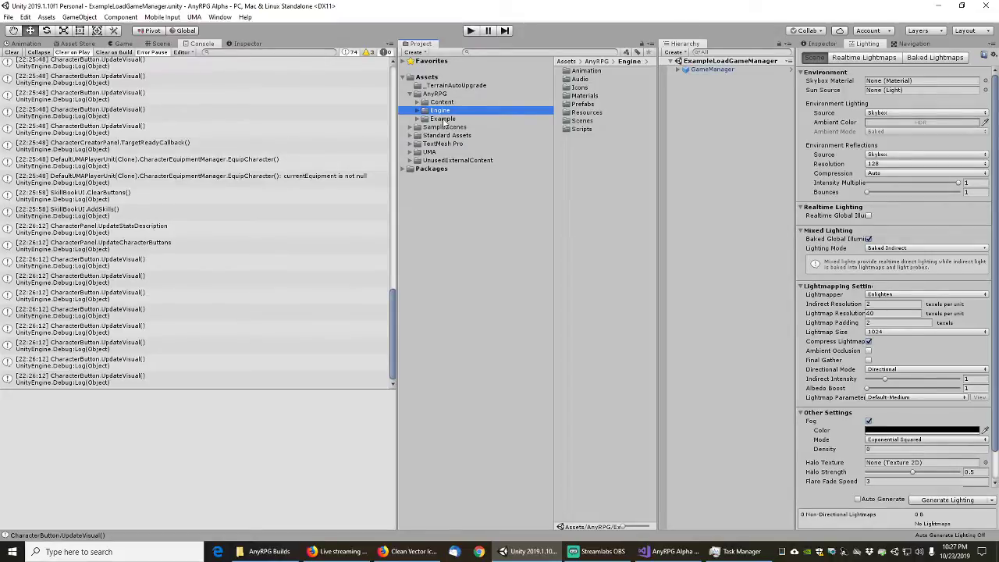
left_click(443, 119, "ctrl")
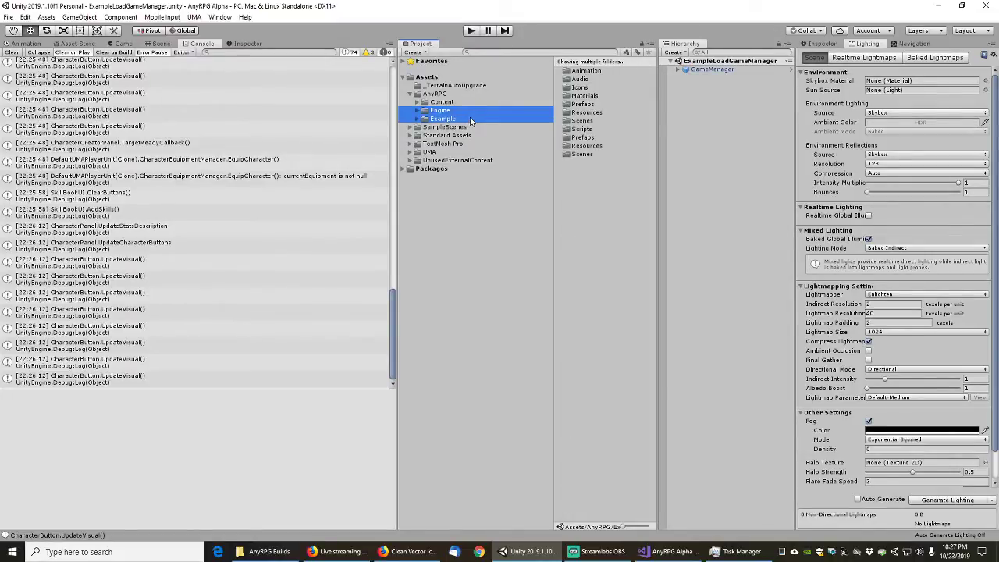
left_click(8, 16)
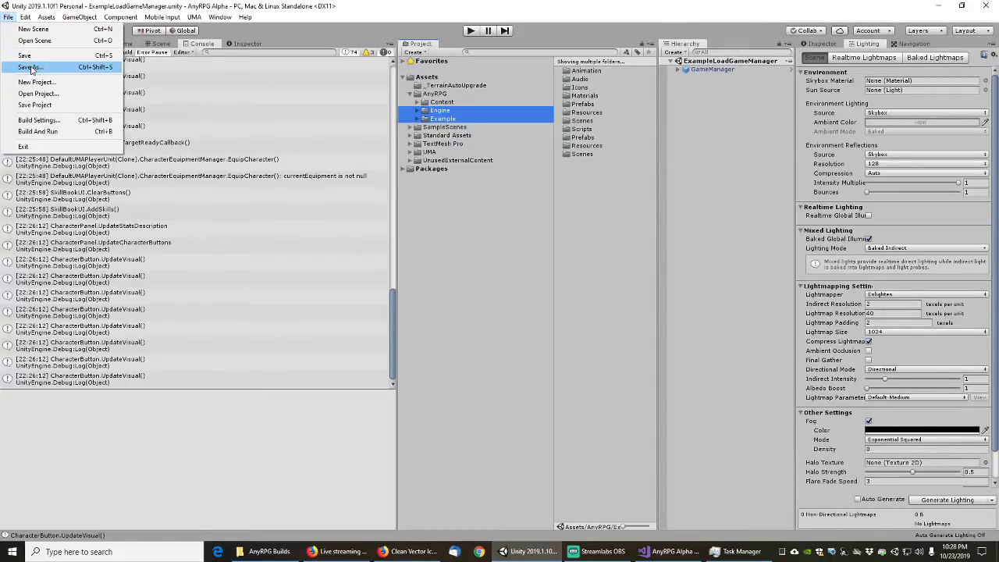
mouse_move(26, 17)
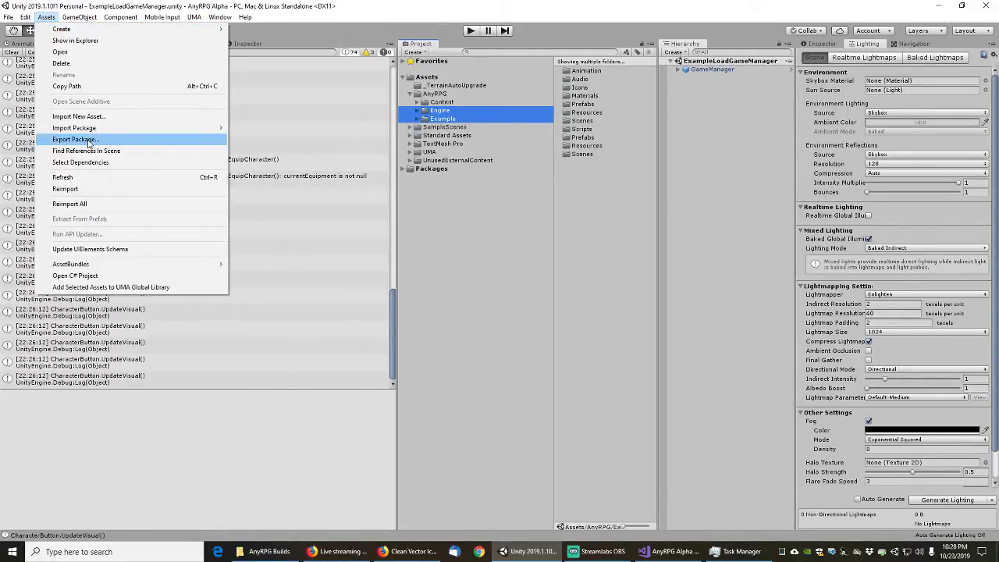
left_click(89, 140)
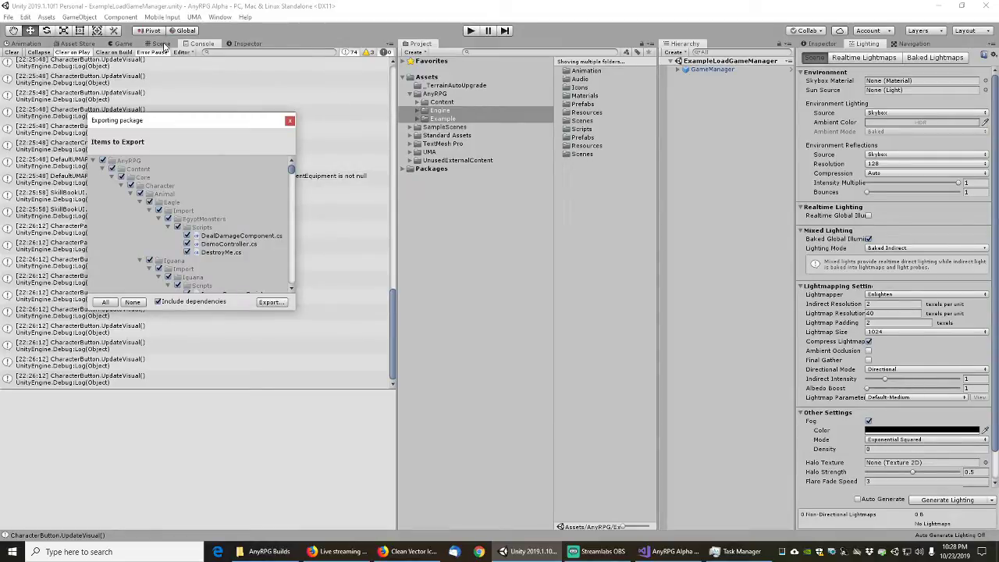
- Exclude the whole AnyRPG folder from the export items and collapse its Content, Engine and Example subfolders
left_click(102, 161)
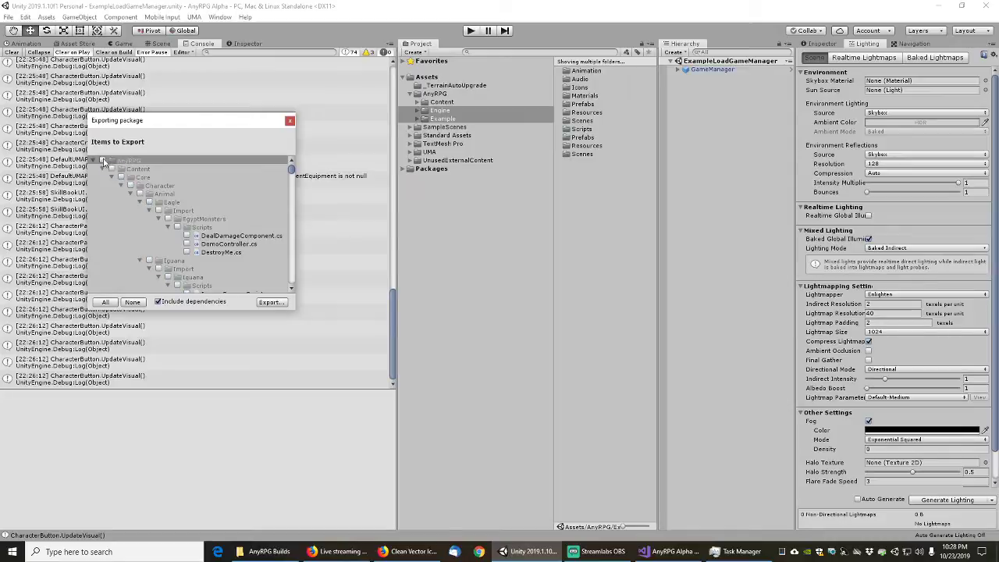
left_click(102, 170)
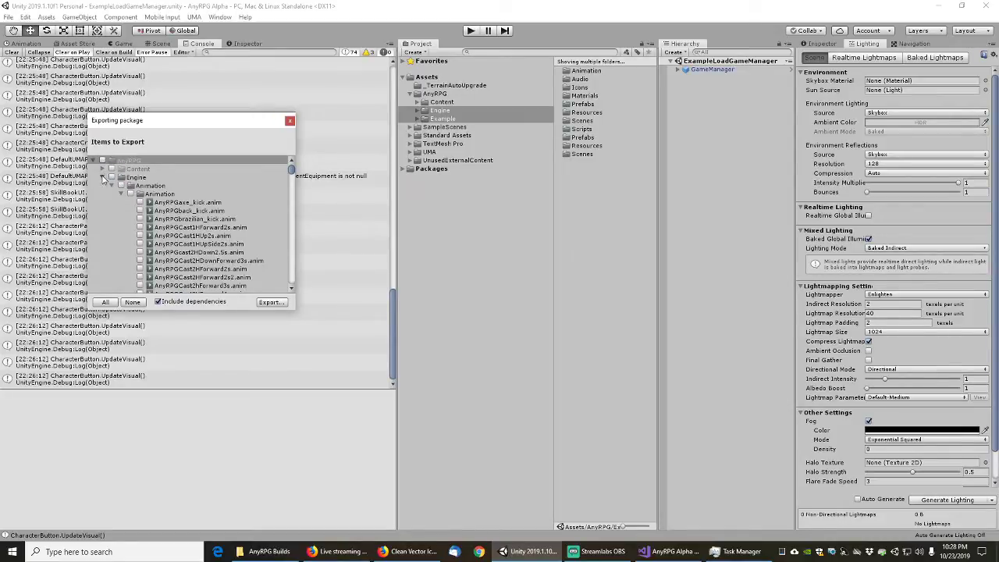
left_click(104, 178)
left_click(103, 186)
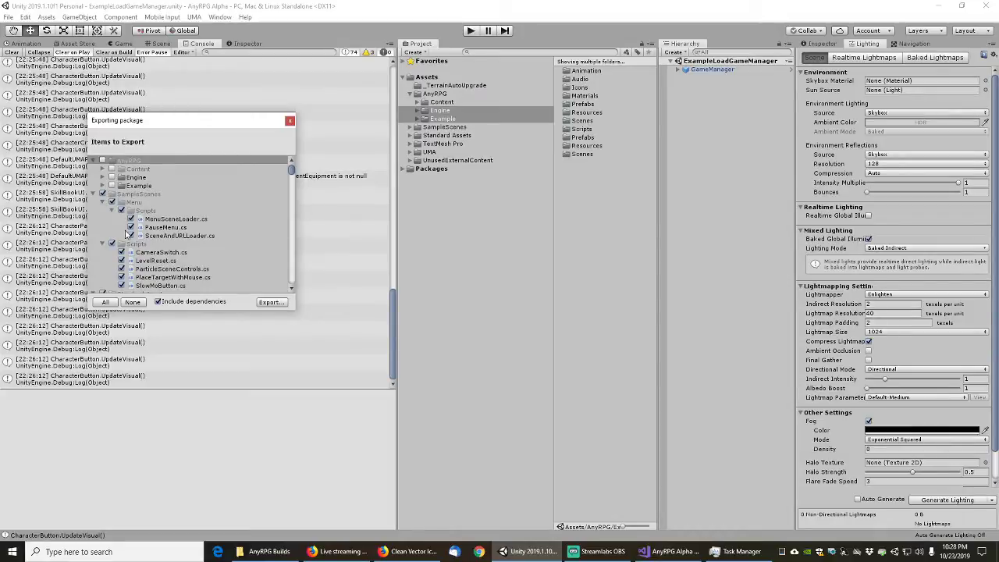
- Exclude TextMesh Pro and UnusedExternalContent from the export items, collapsing the Standard Assets, TextMesh Pro, UMA and UnusedExternalContent folders
scroll(126, 235, "down", 2)
scroll(126, 234, "down", 1)
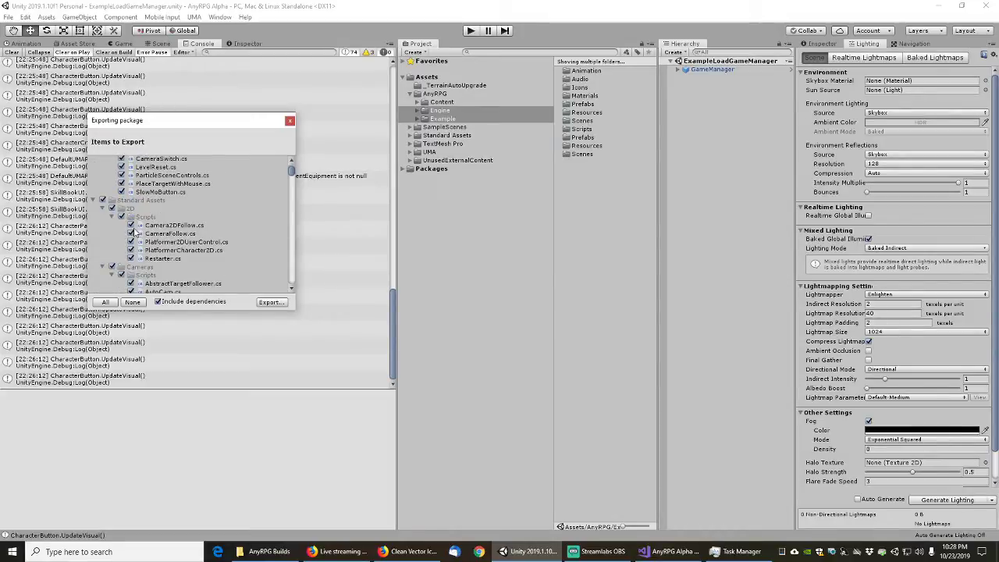
left_click(92, 200)
left_click(94, 209)
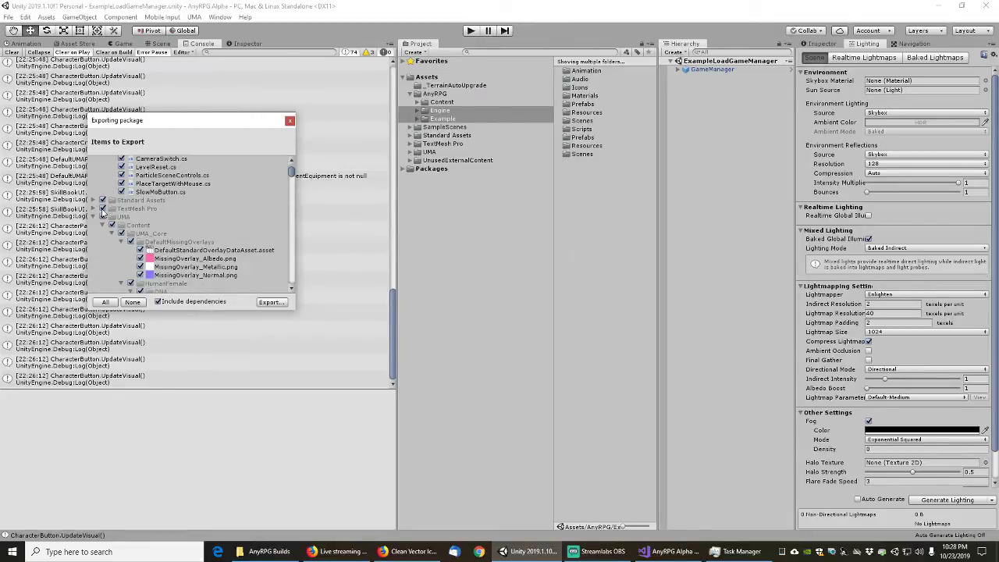
left_click(102, 209)
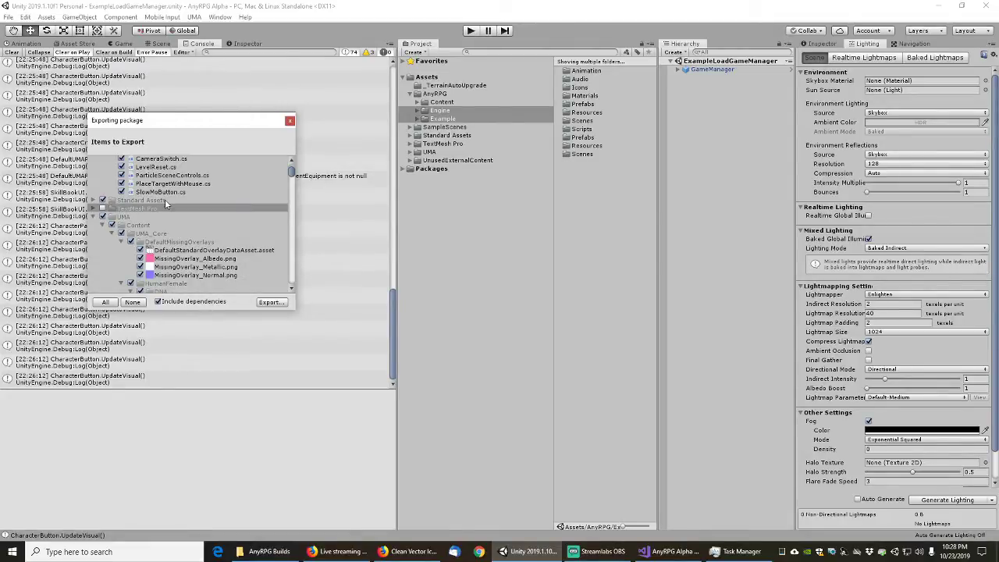
left_click(94, 216)
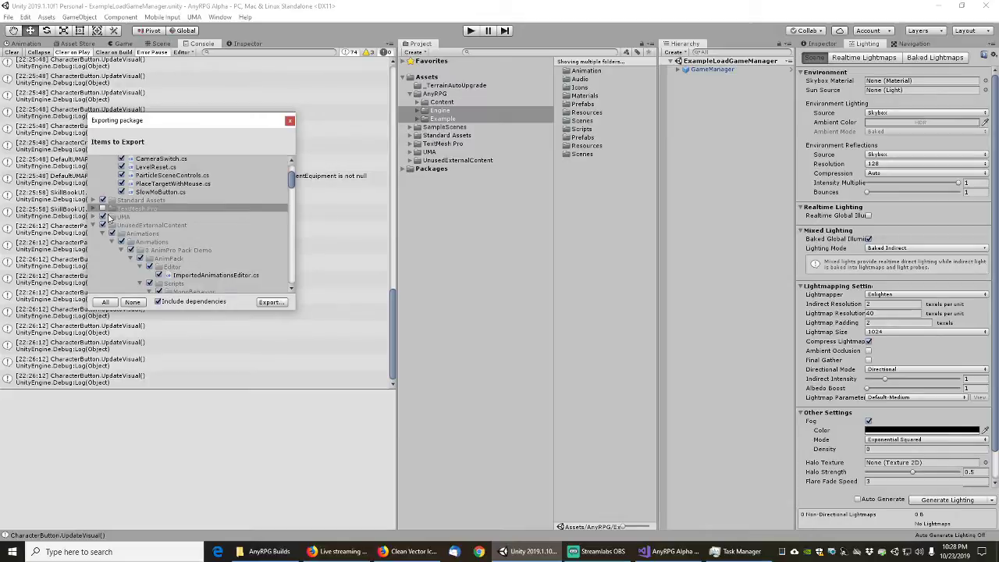
left_click(93, 226)
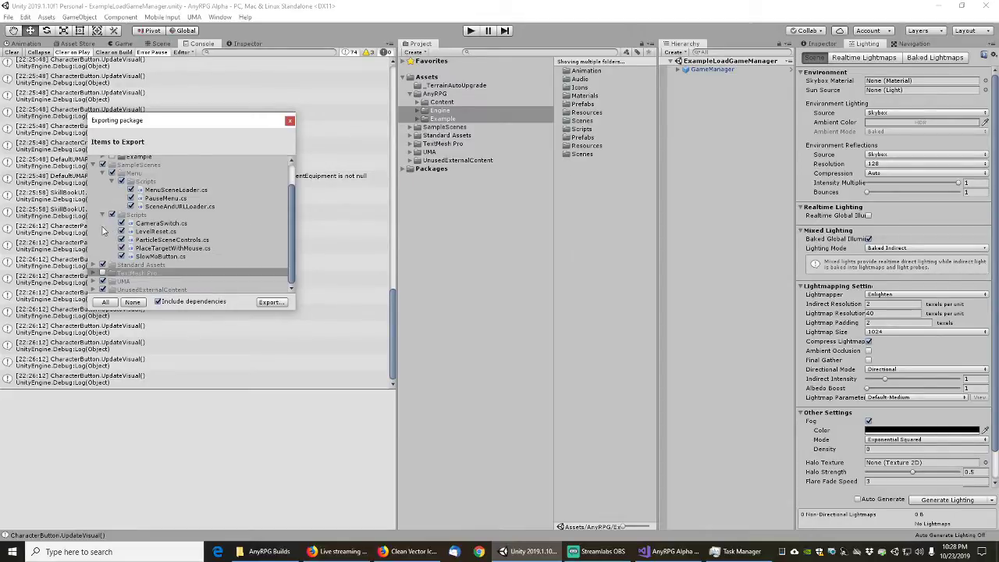
left_click(102, 289)
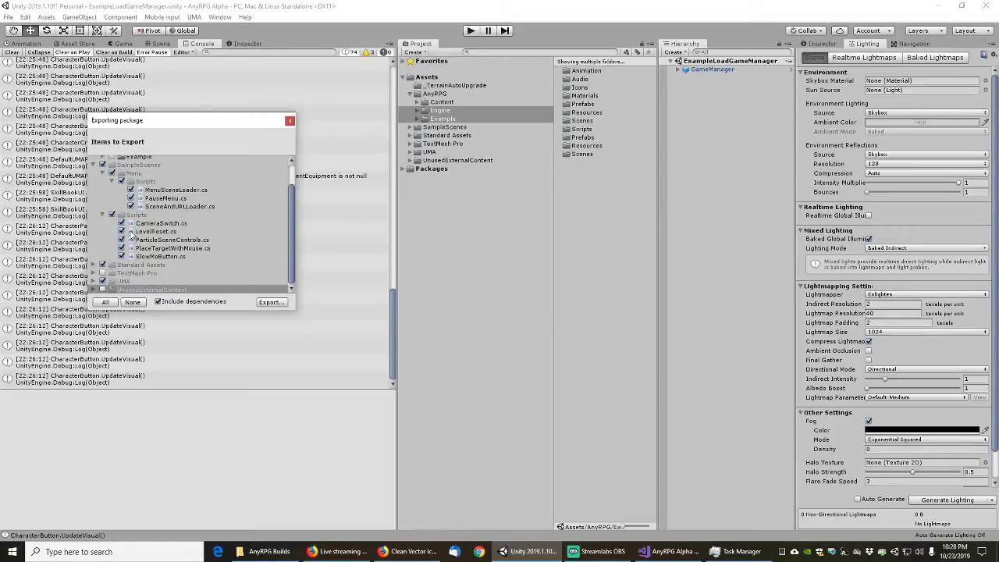
- Collapse SampleScenes in the export items and include AnyRPG's Engine and Example folders
scroll(117, 214, "up", 1)
scroll(124, 249, "down", 1)
left_click(93, 267)
scroll(115, 240, "up", 2)
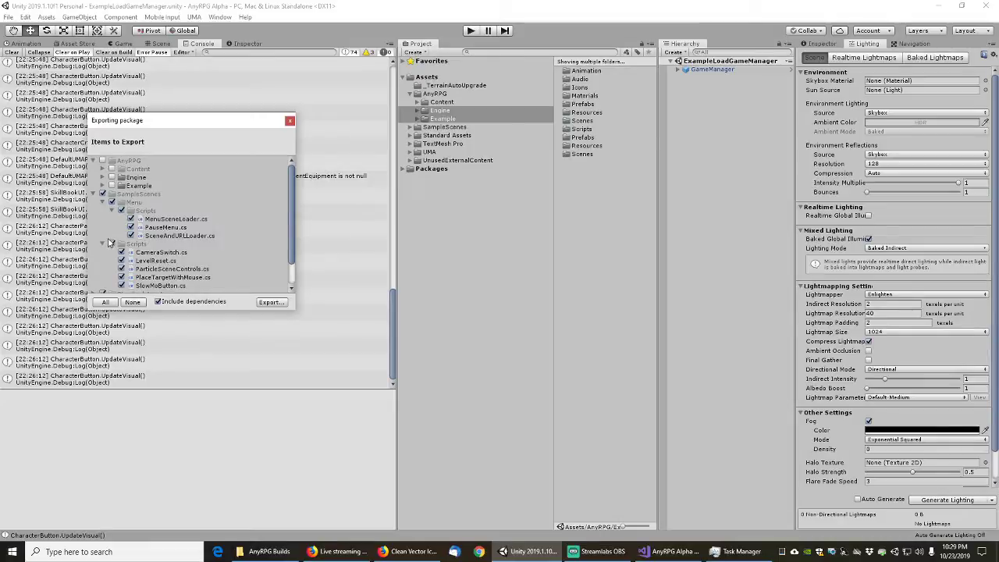
left_click(103, 203)
left_click(93, 194)
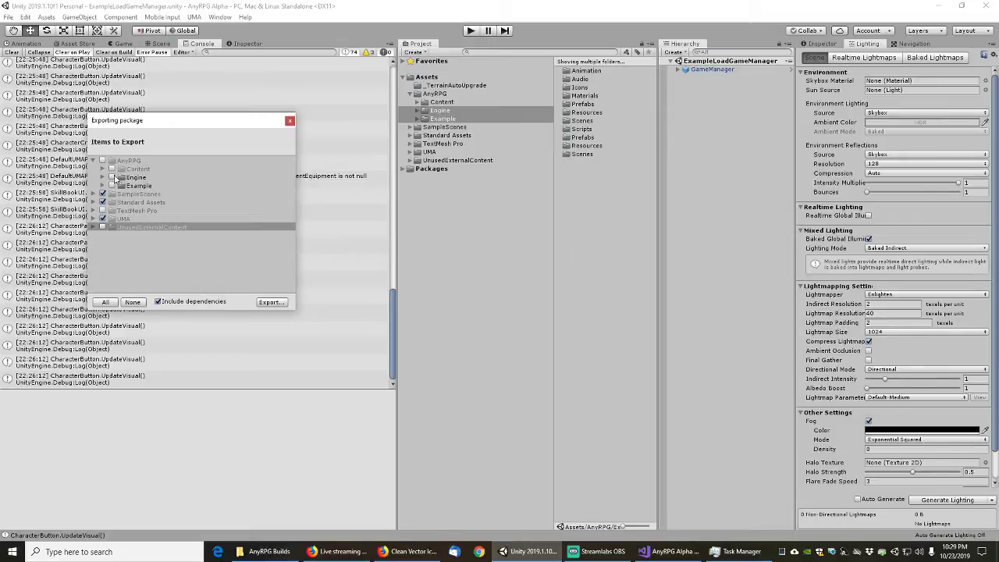
left_click(112, 177)
left_click(111, 186)
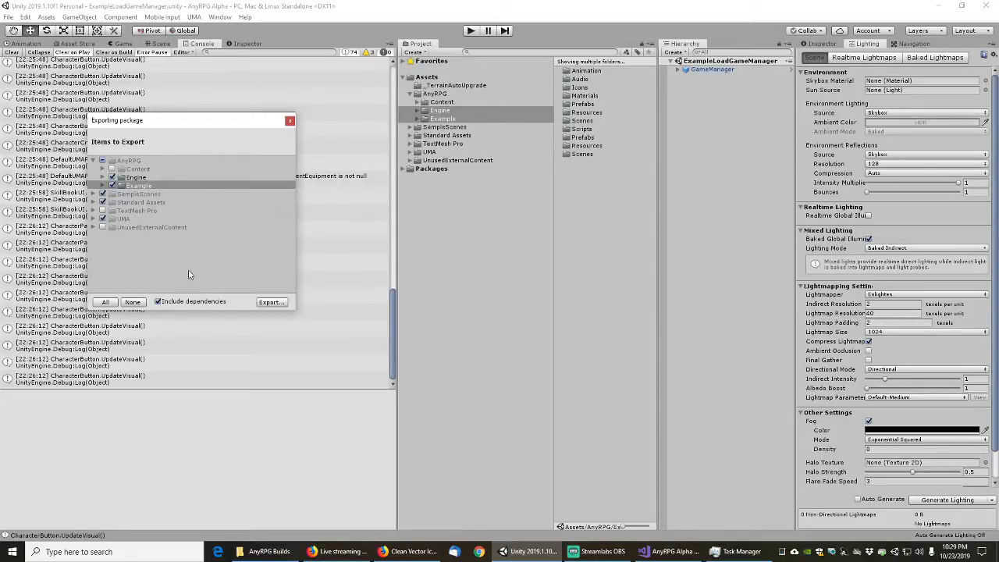
- Export the selected items, choosing D:\projects\Unity\AnyRPG Builds\releases\anyrpg-alpha-0.6a\artifacts as the destination folder
left_click(270, 303)
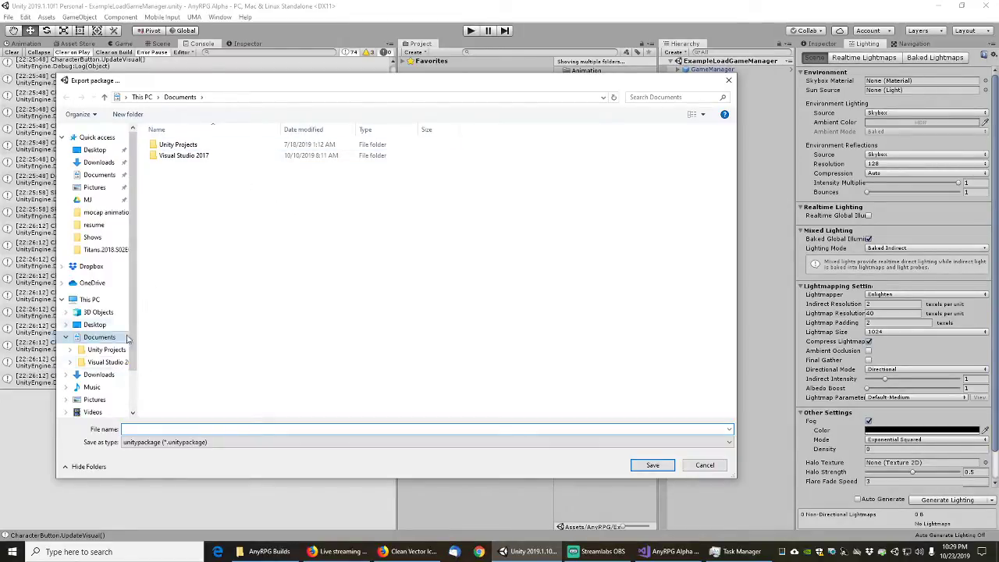
scroll(138, 319, "down", 2)
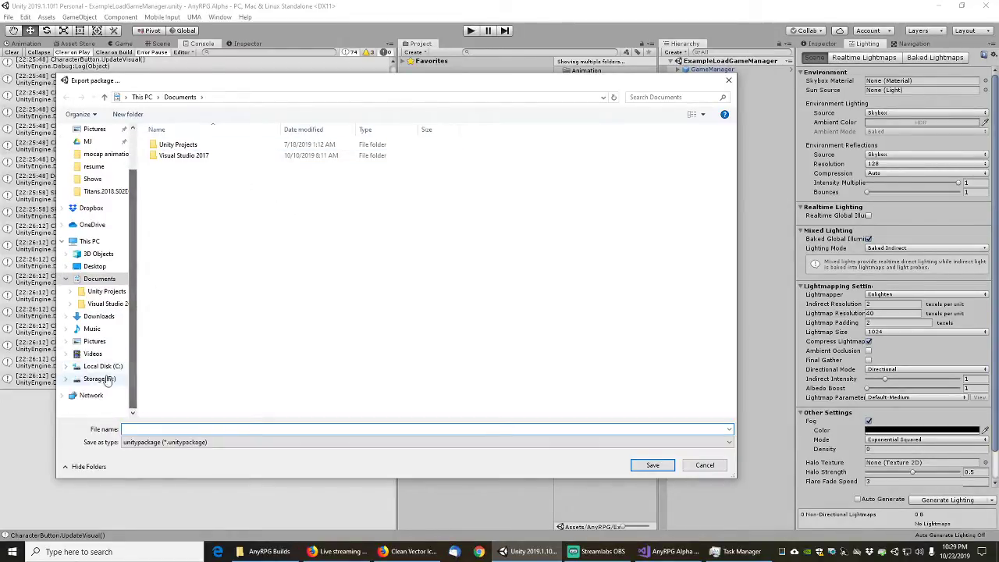
left_click(100, 379)
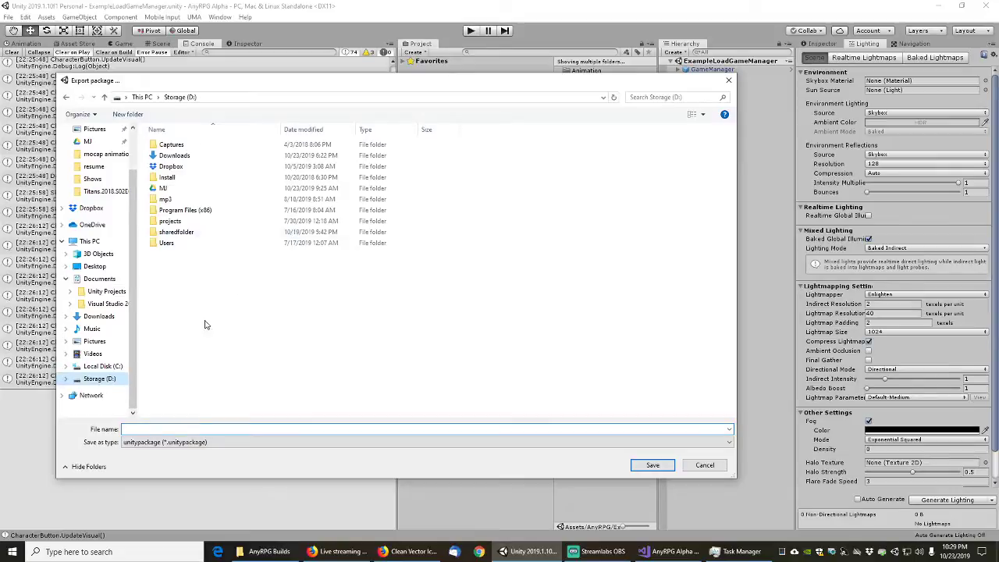
double_click(174, 221)
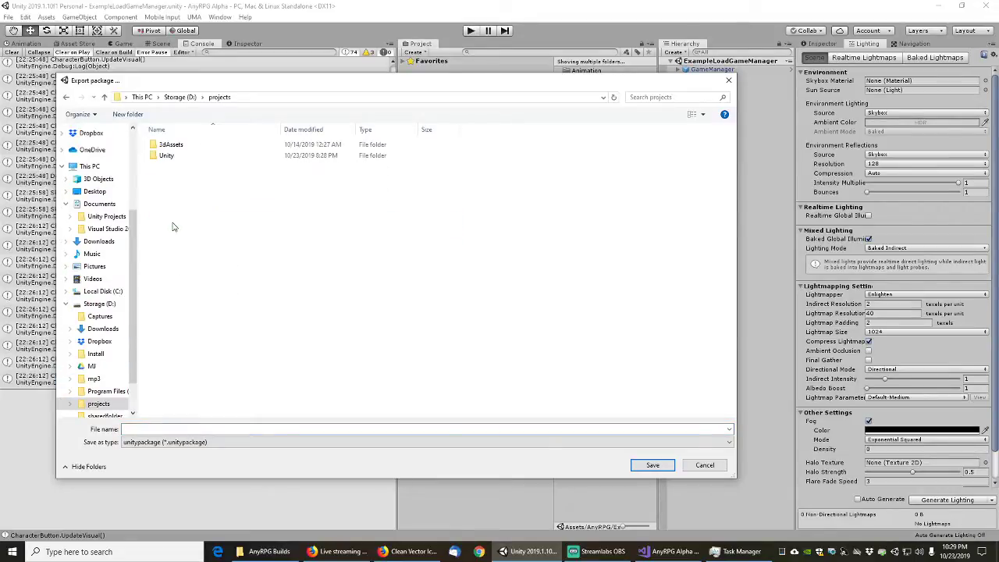
double_click(168, 156)
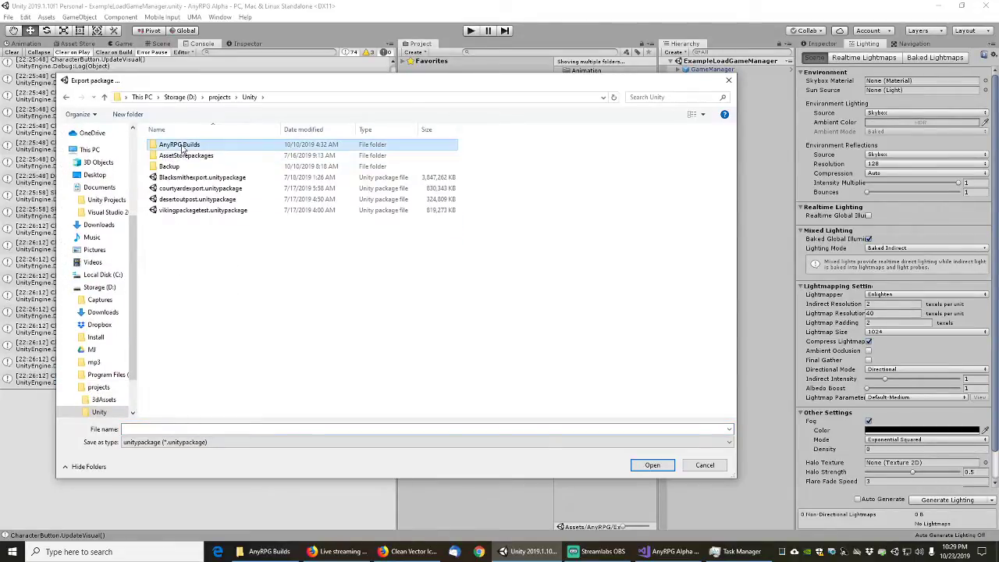
double_click(182, 148)
double_click(170, 146)
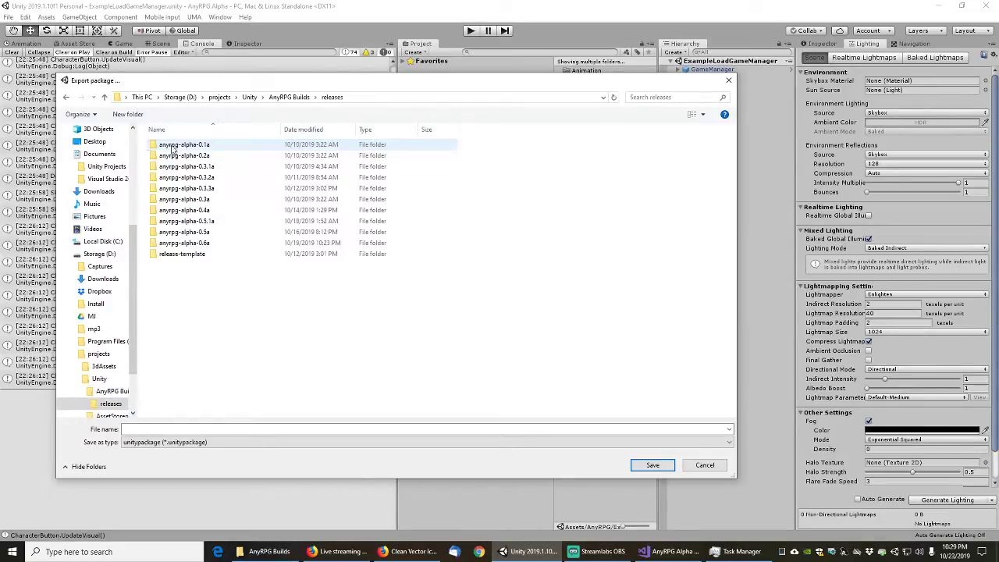
double_click(189, 243)
double_click(176, 146)
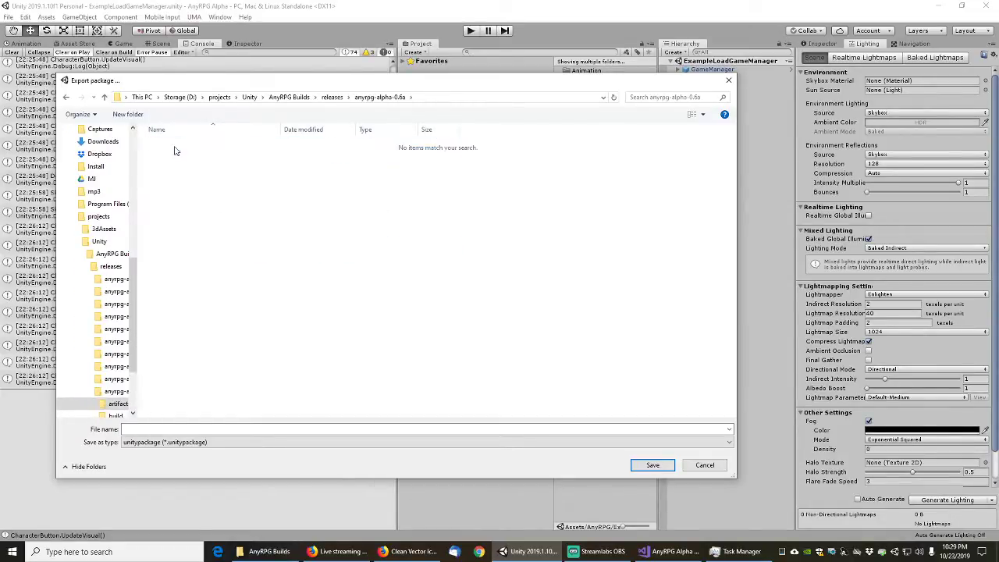
- Name the exported Unity package anyrpg-engine-0.6a and save it
left_click(205, 429)
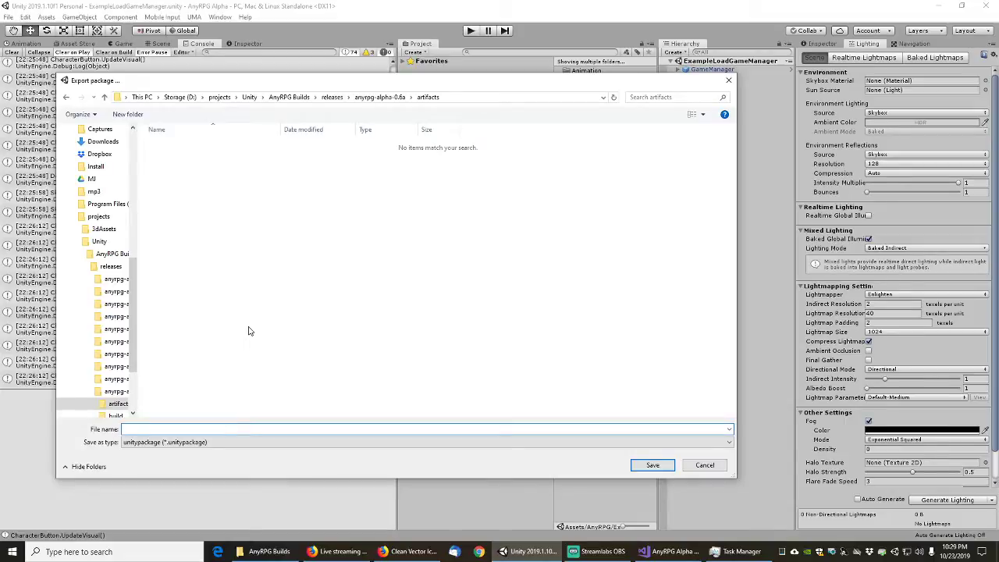
type("anyrpg-engine-0.6a")
left_click(653, 465)
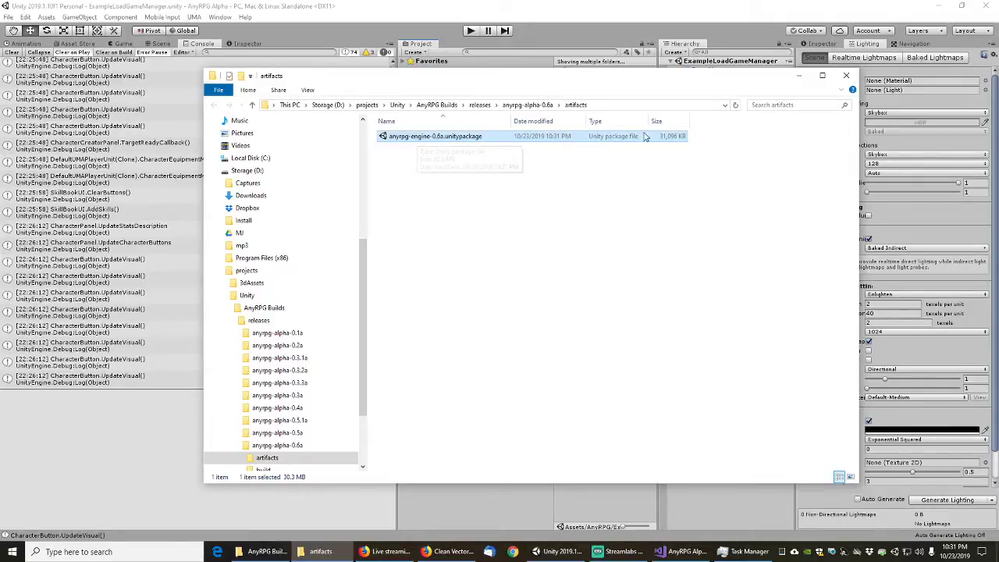
left_click(377, 6)
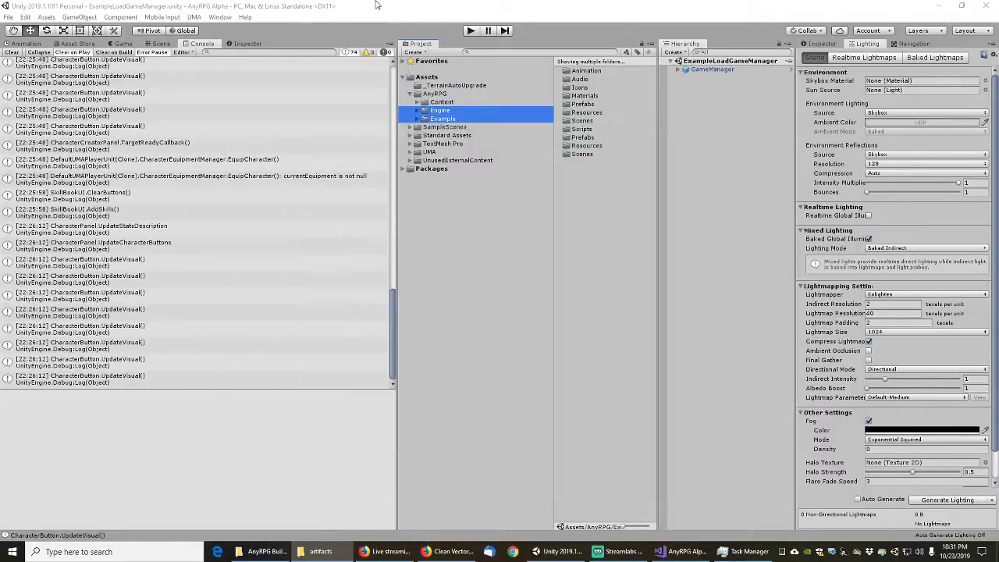
left_click(8, 16)
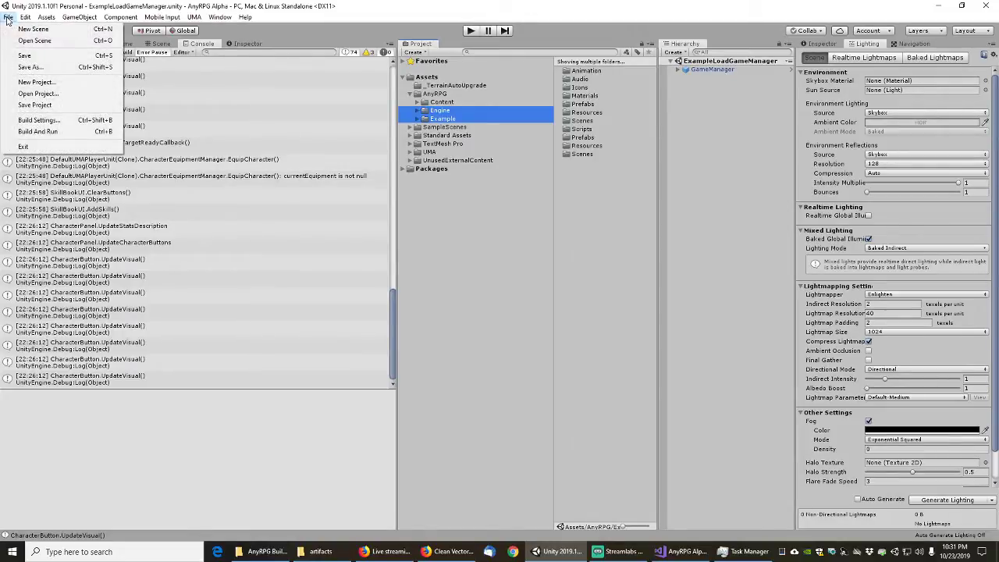
left_click(44, 98)
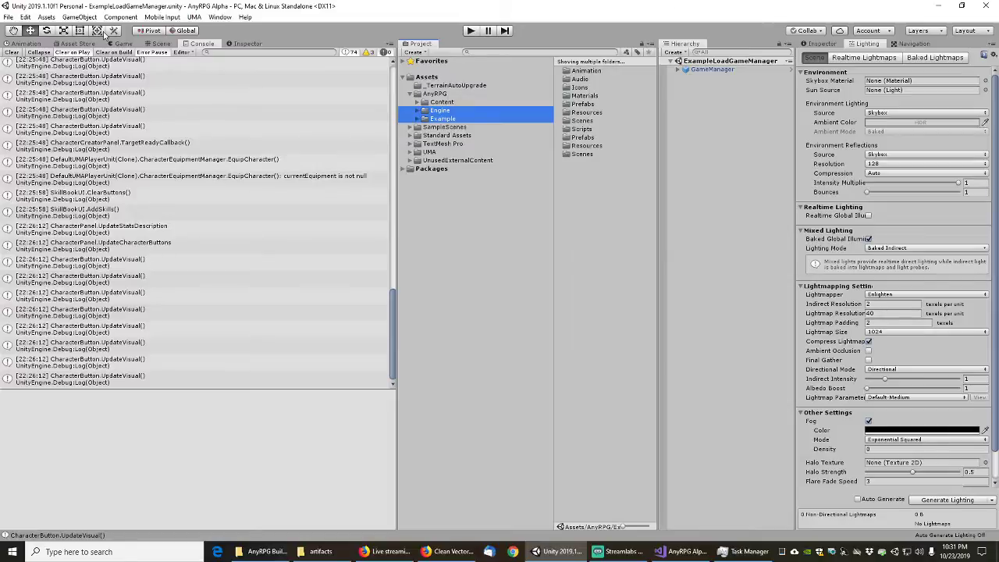
- Minimize the Unity editor and both file explorer windows to reach the desktop
left_click(943, 7)
left_click(940, 6)
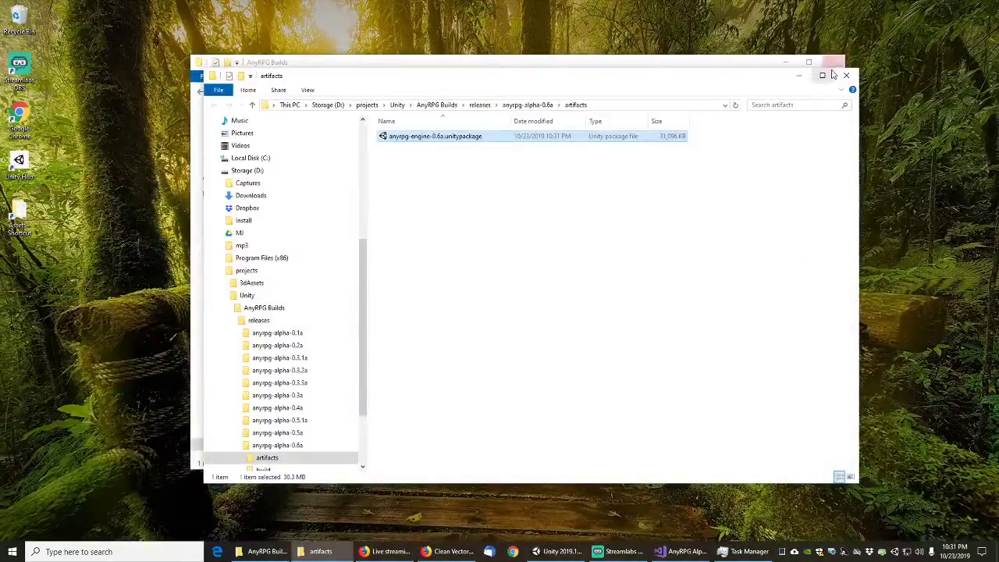
left_click(798, 75)
left_click(786, 63)
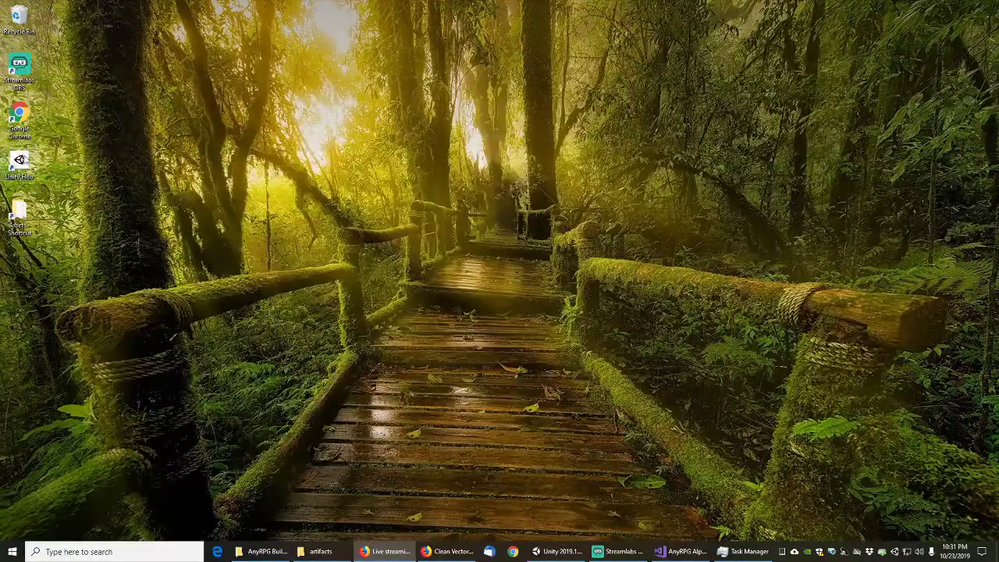
- Launch Unity Hub and create a new 3D project named AnyRPG Engine Import Test in the default location
double_click(18, 162)
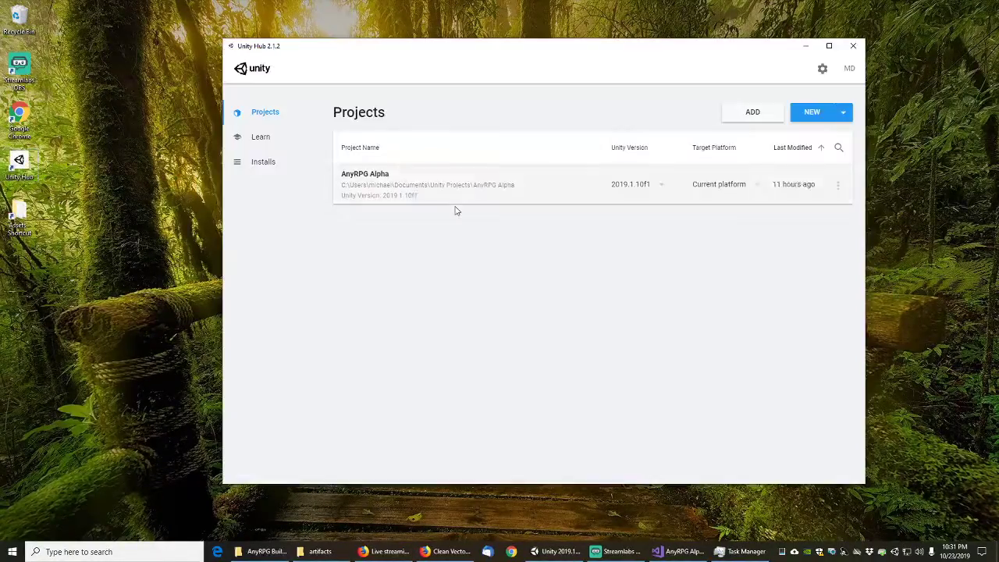
left_click(812, 114)
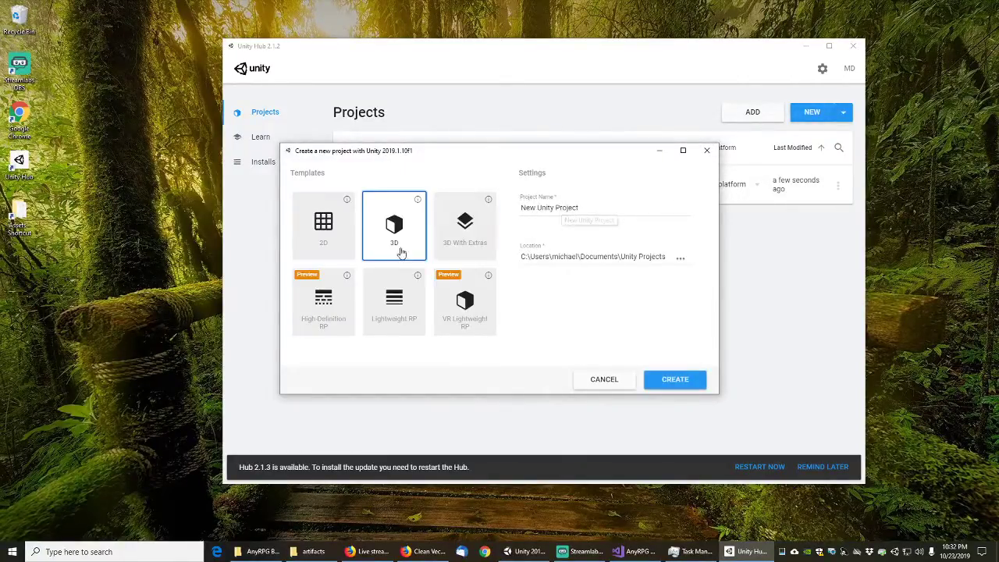
left_click(638, 258)
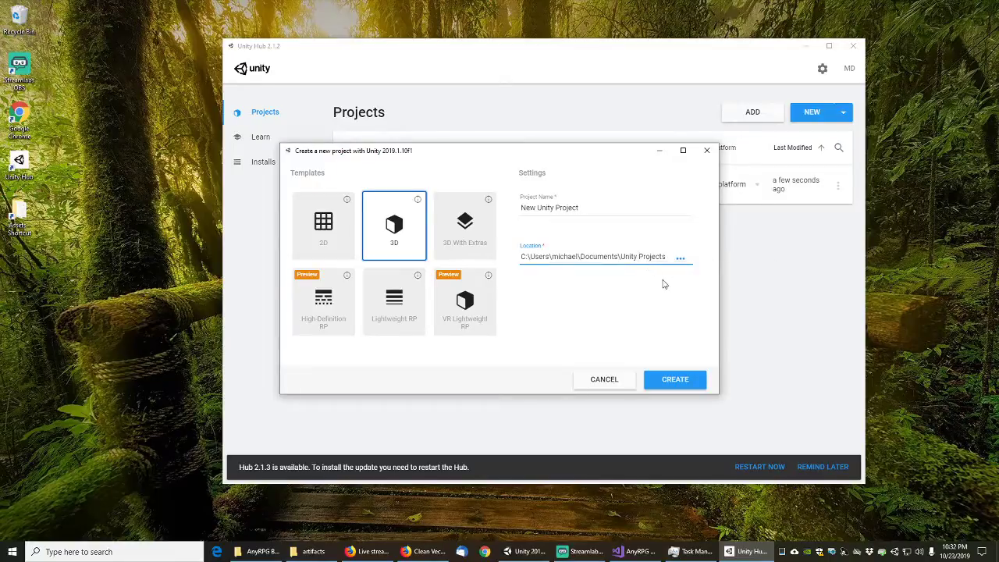
left_click(605, 208)
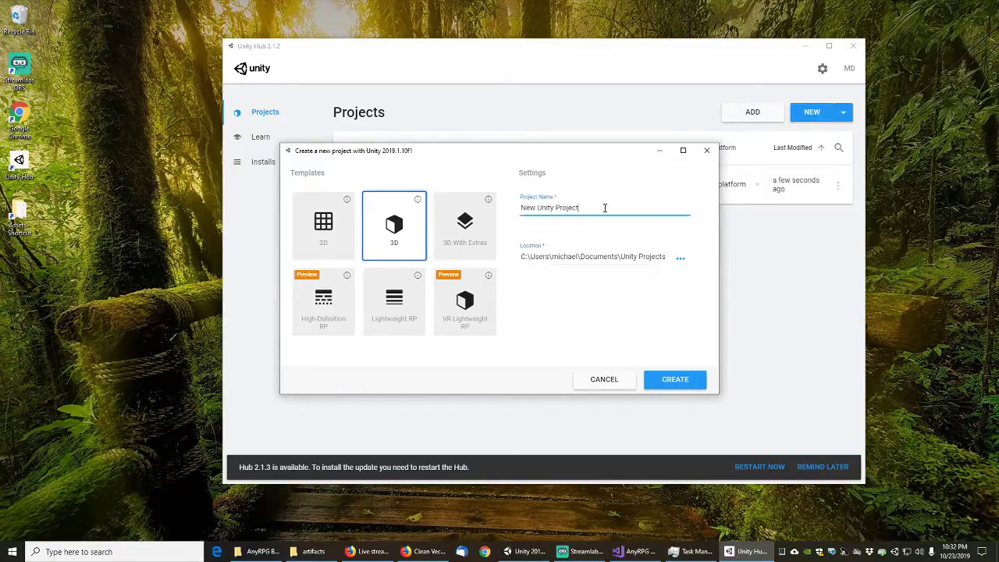
triple_click(606, 207)
type("AnyRPG Engine Import Test")
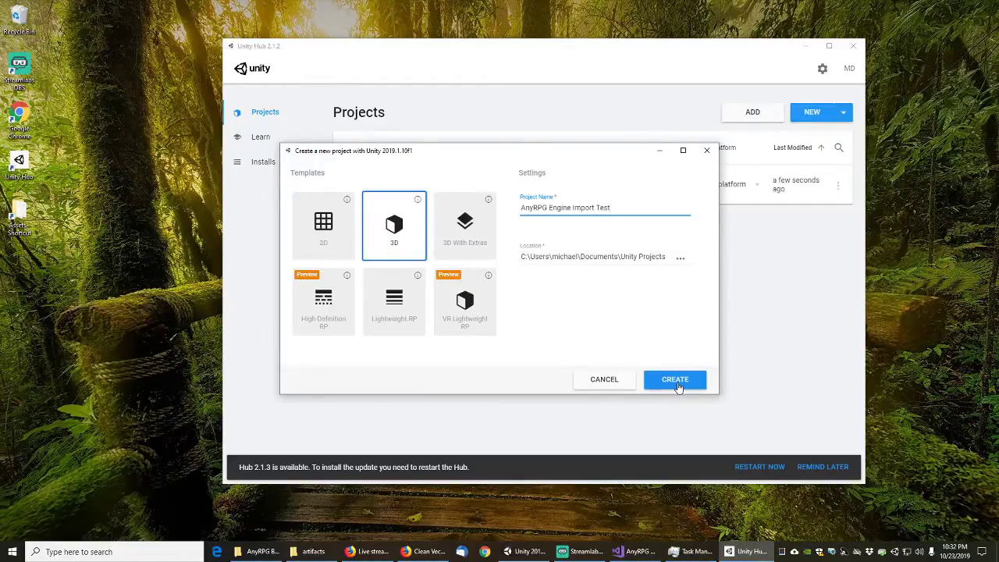
left_click(676, 380)
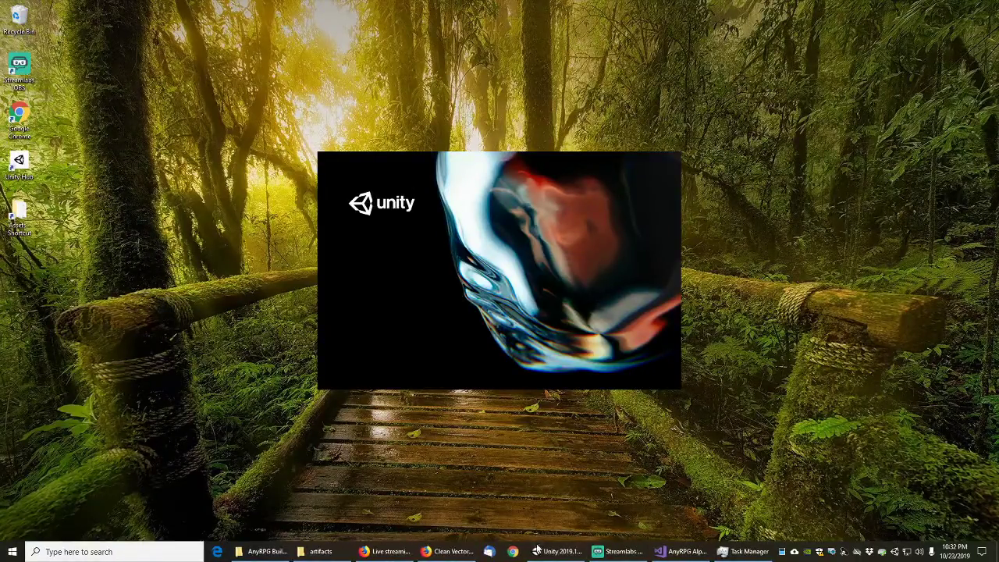
- Check the computer's CPU performance in Task Manager while the new project loads, and minimize it
left_click(747, 551)
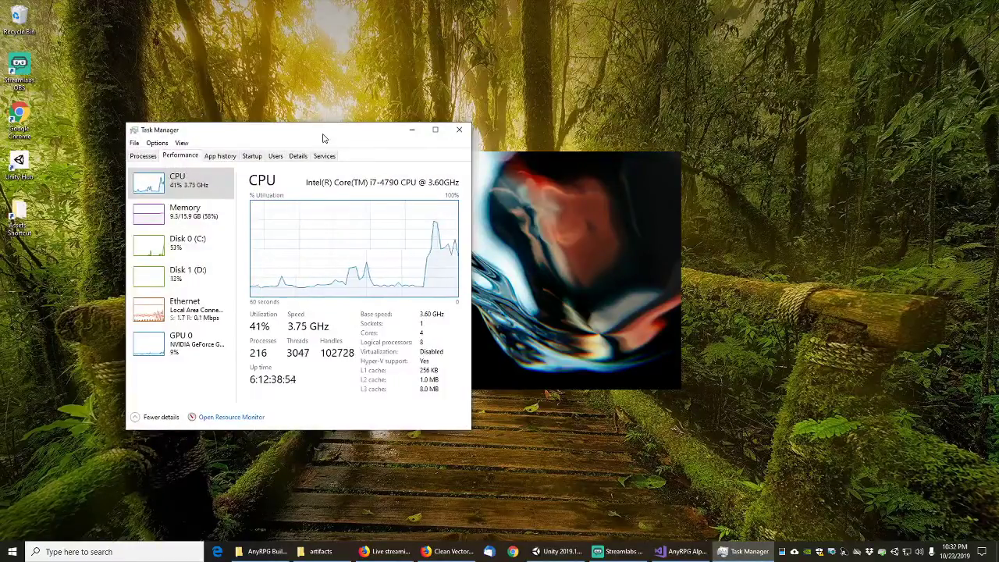
left_click(411, 130)
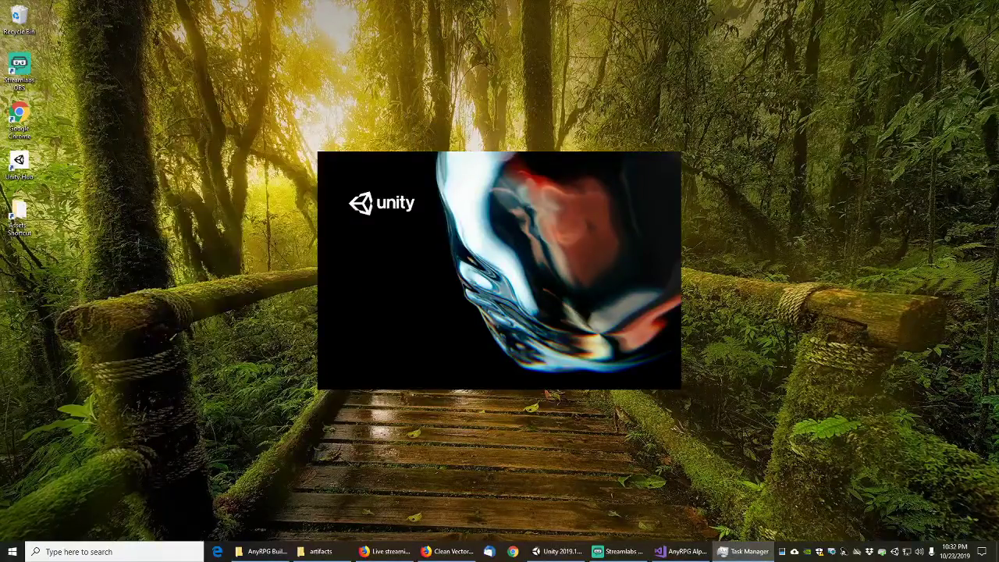
left_click(747, 551)
left_click_drag(221, 156, 245, 111)
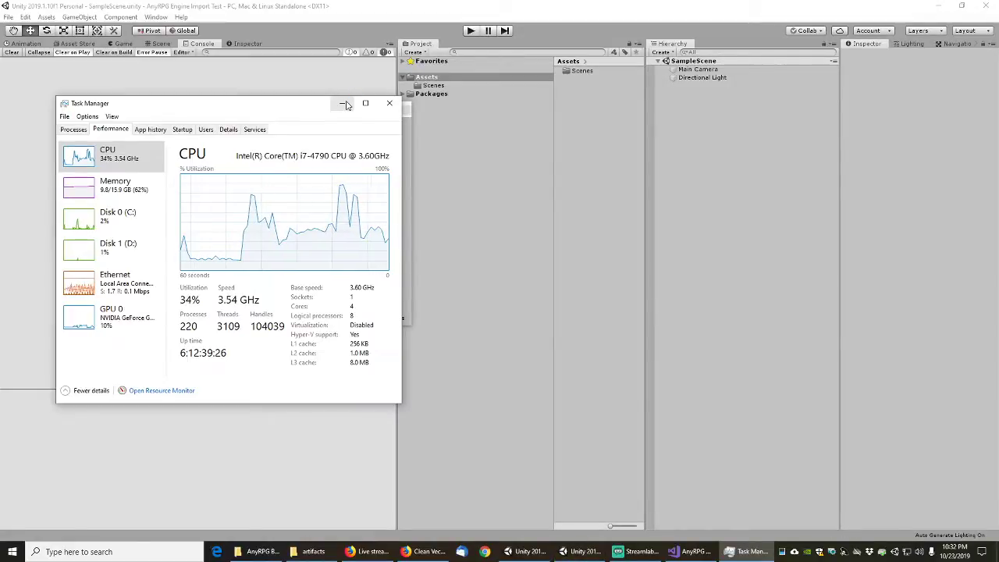
left_click(345, 104)
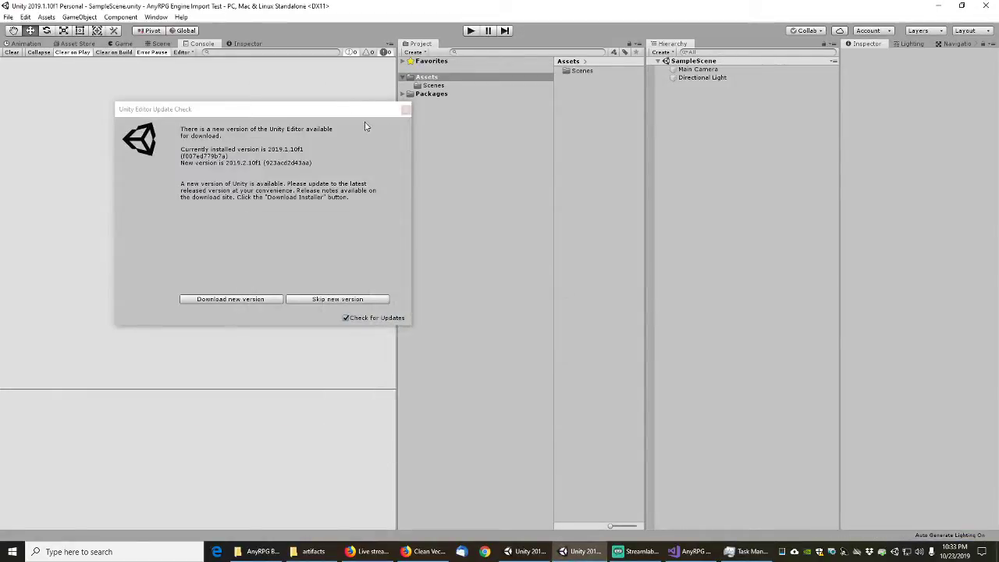
- Skip the offered editor update and import all items of the anyrpg-engine-0.6a.unitypackage custom package from the artifacts folder
left_click(303, 300)
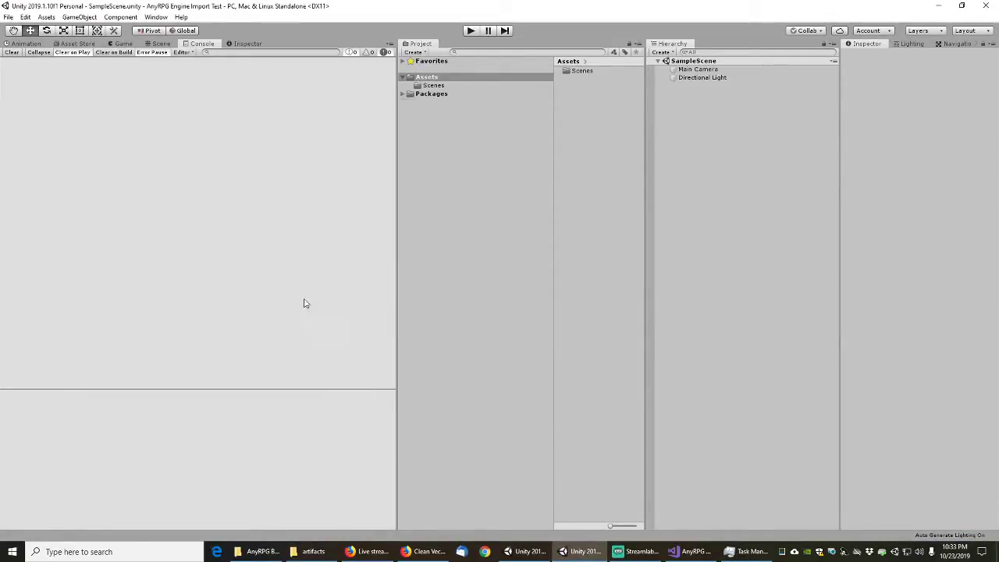
left_click(7, 17)
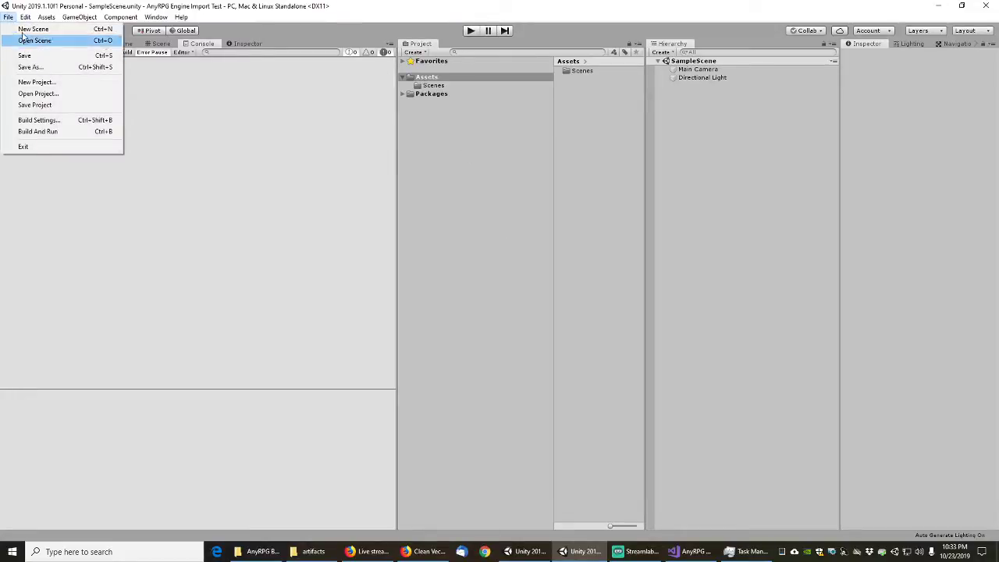
mouse_move(27, 19)
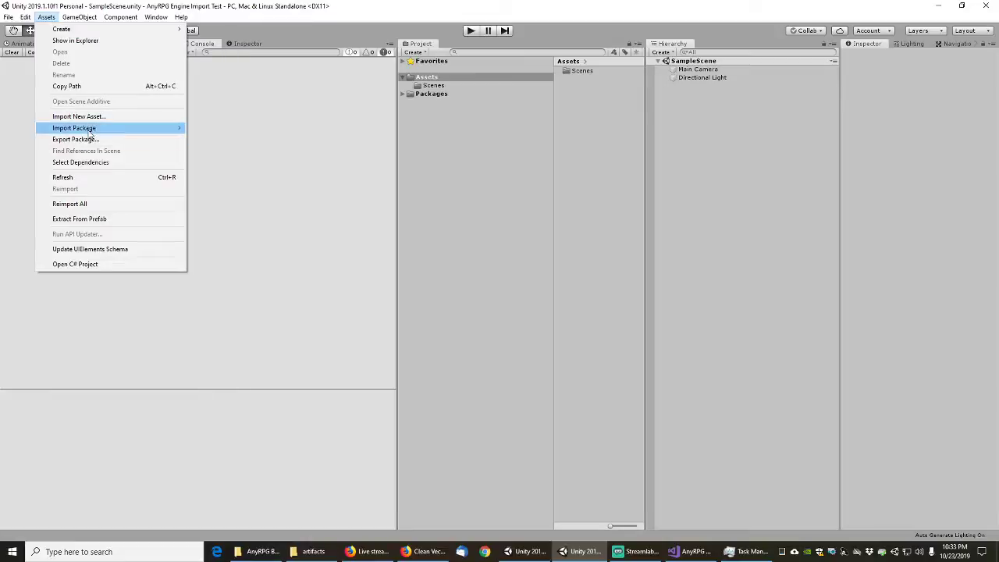
mouse_move(89, 133)
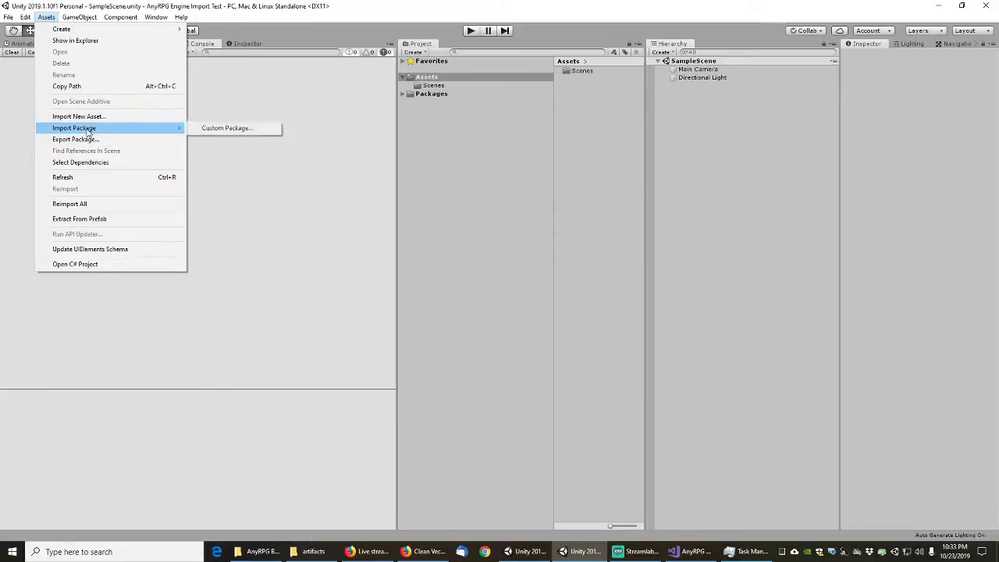
left_click(226, 128)
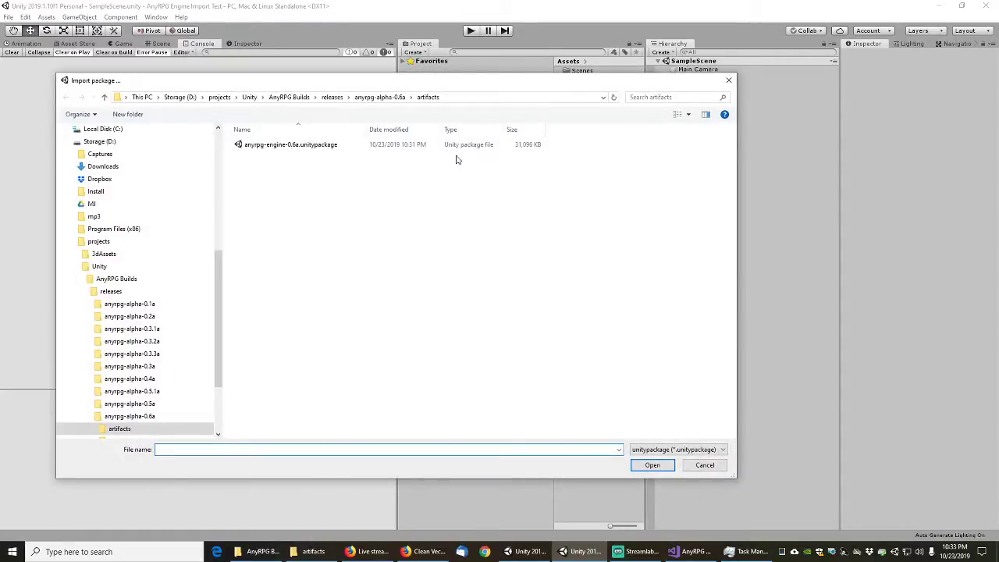
left_click(301, 146)
left_click(656, 465)
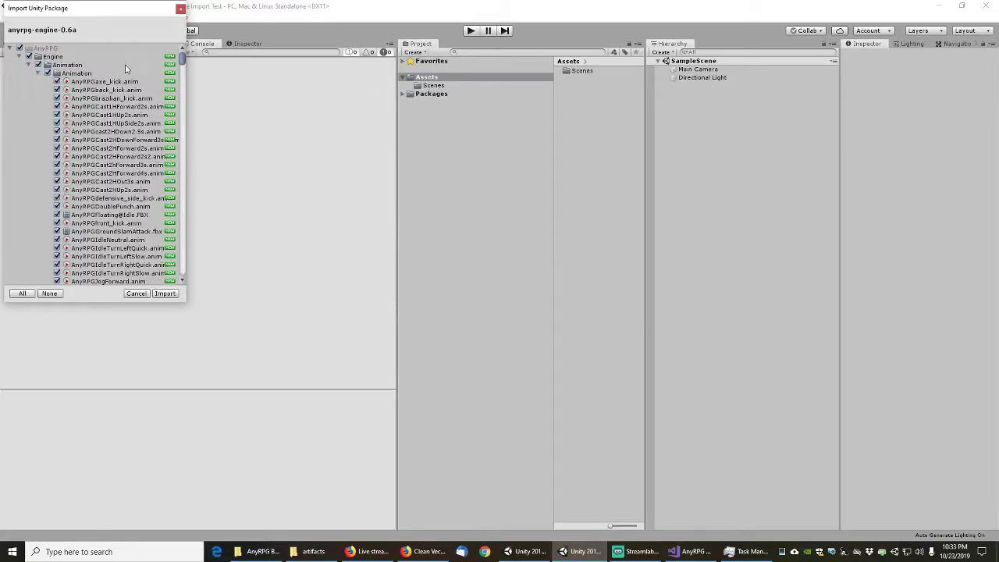
left_click(165, 294)
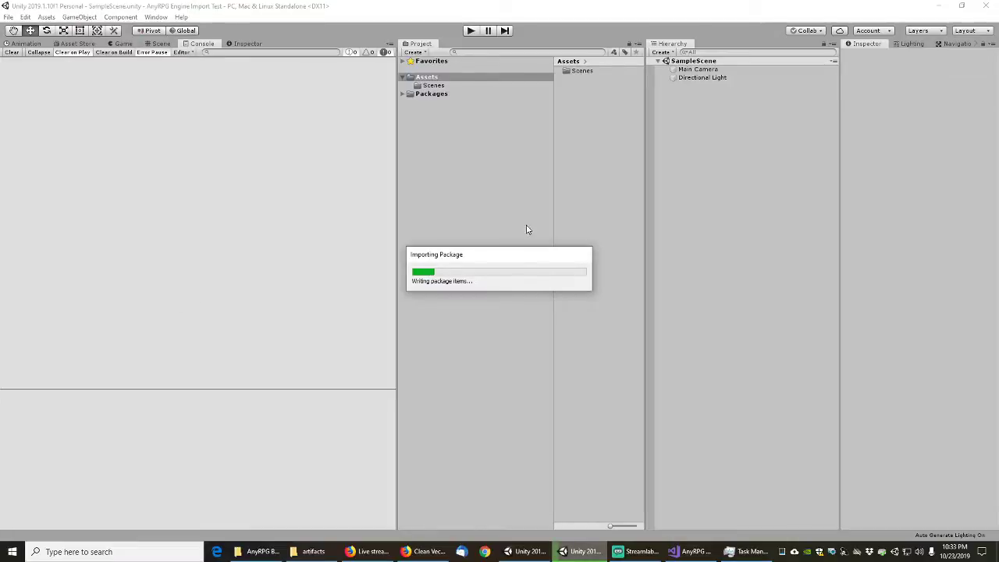
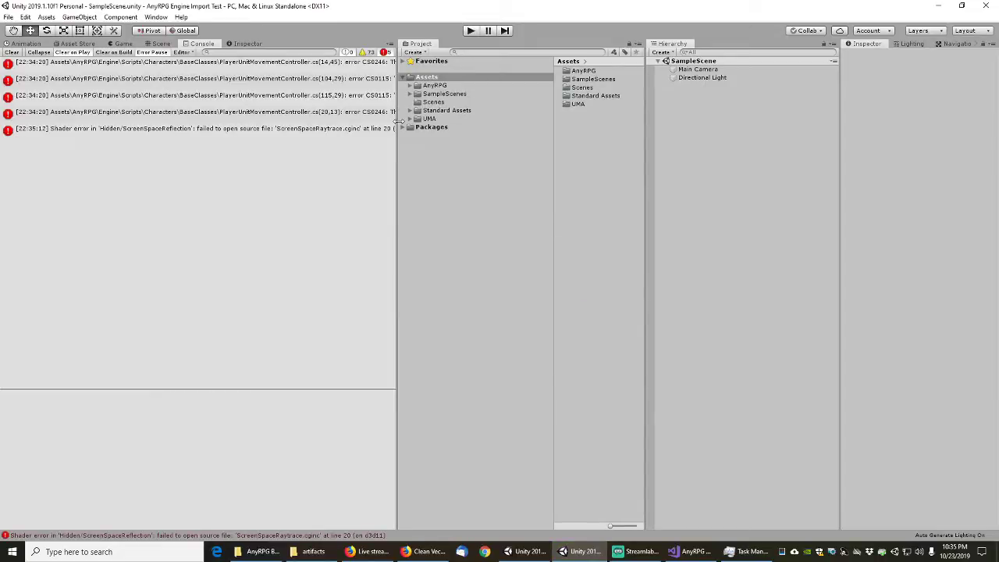
- Widen the console to read the import errors and locate the script behind the first PlayerUnitMovementController error
left_click_drag(397, 121, 679, 88)
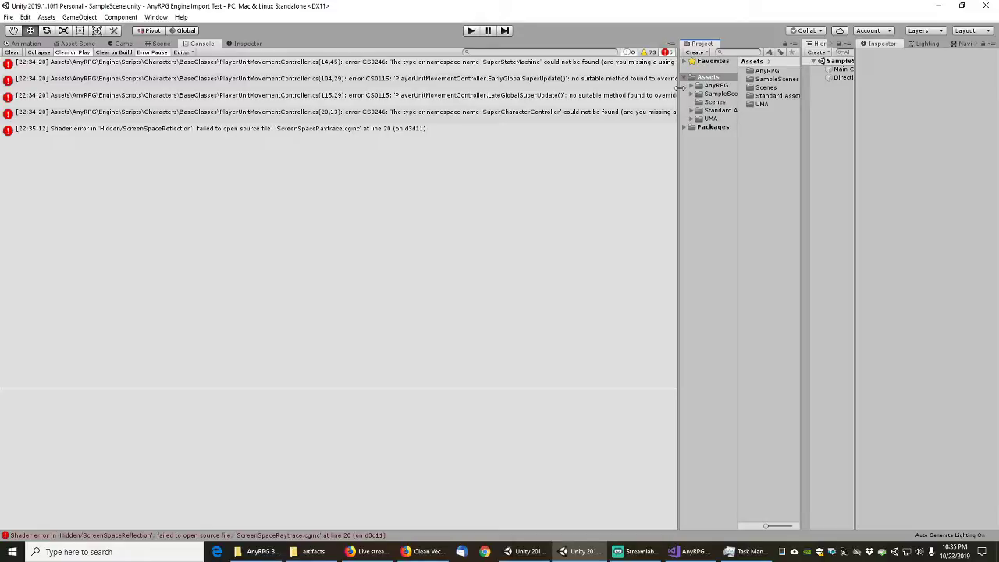
left_click_drag(680, 89, 640, 92)
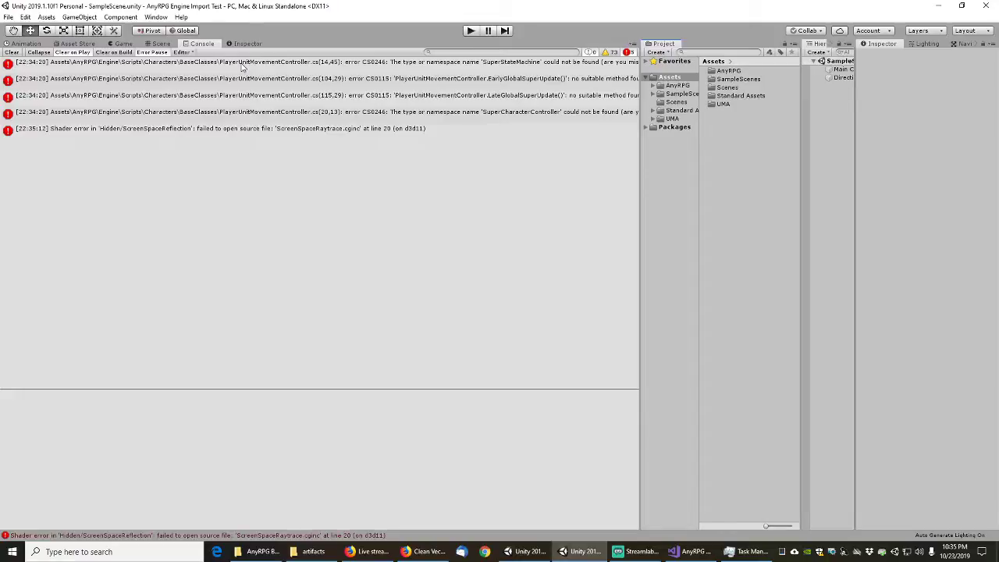
left_click(242, 68)
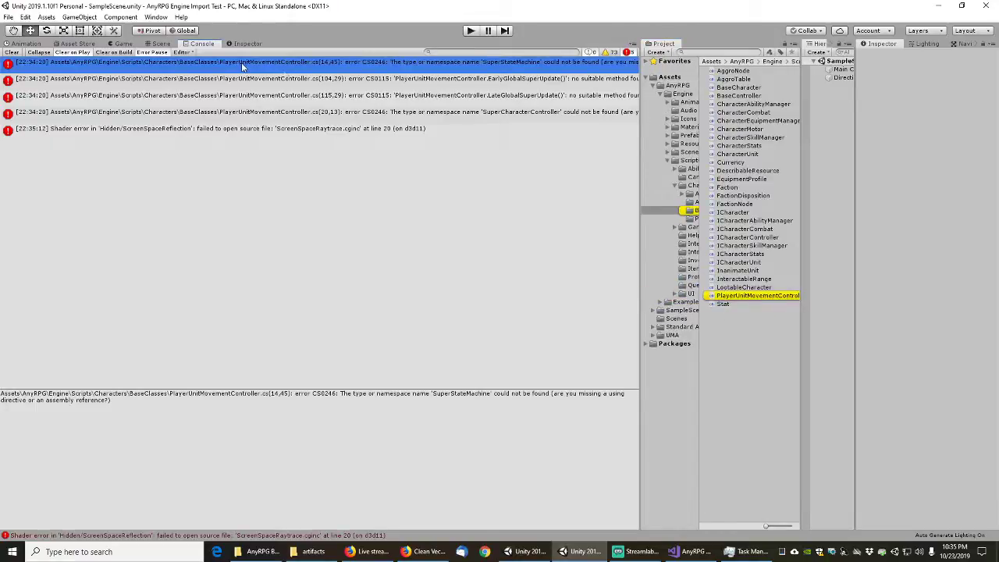
- Widen the project folder tree, collapse Scripts, and inspect the contents of Standard Assets, SampleScenes and UMA
left_click_drag(640, 258, 456, 266)
left_click_drag(515, 248, 647, 253)
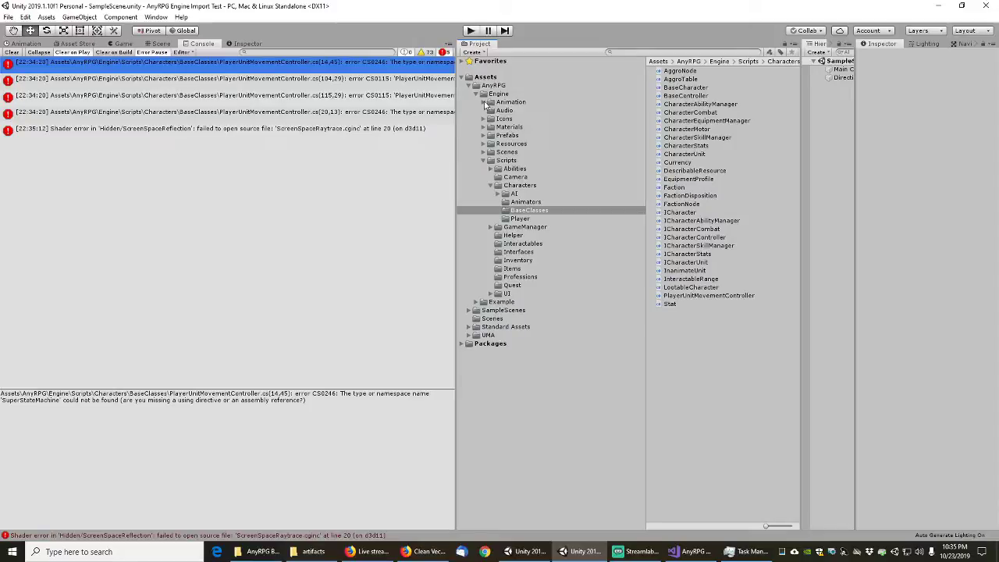
left_click(483, 161)
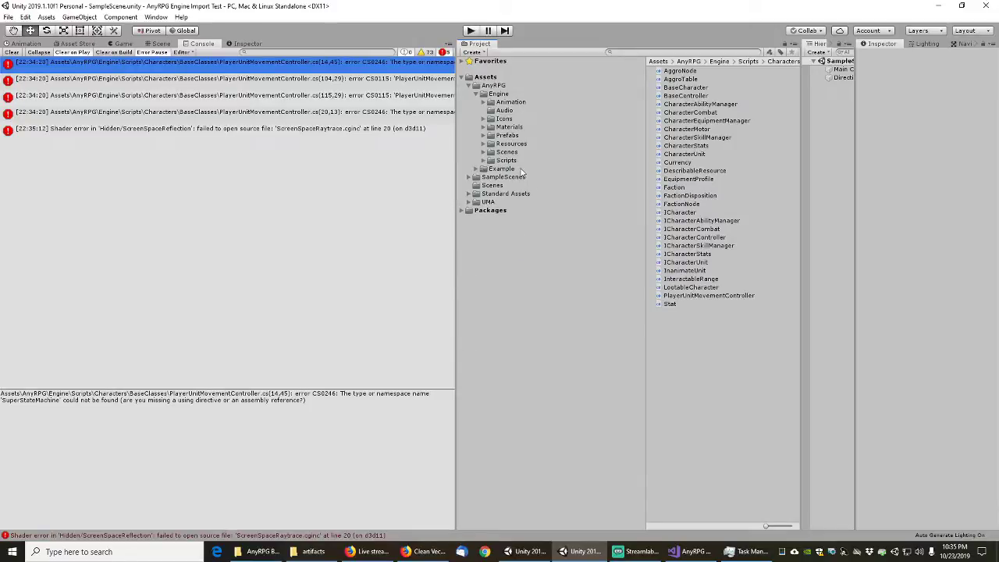
left_click(469, 194)
left_click(469, 194)
left_click(469, 177)
left_click(469, 177)
left_click(470, 202)
left_click(470, 203)
- Reread the SuperStateMachine and SuperCharacterController errors in a widened console, and resize the project view to compare the imported folders
left_click_drag(456, 125, 582, 136)
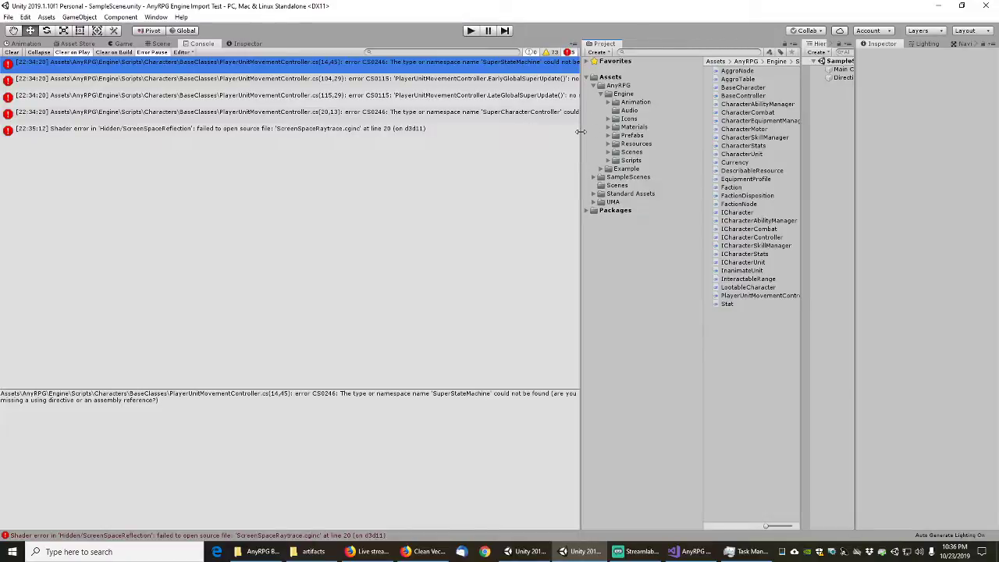
left_click_drag(581, 135, 670, 142)
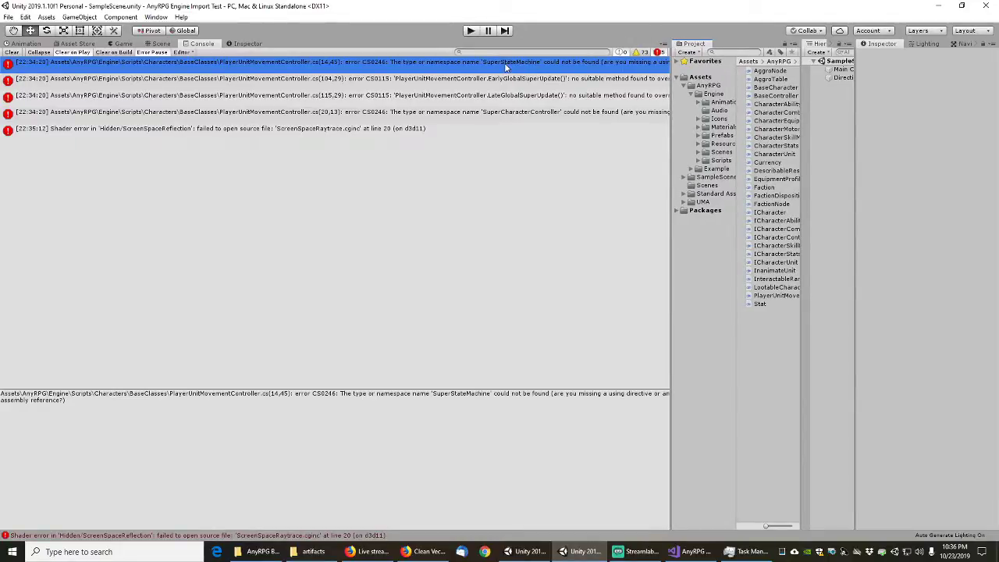
left_click_drag(671, 129, 430, 143)
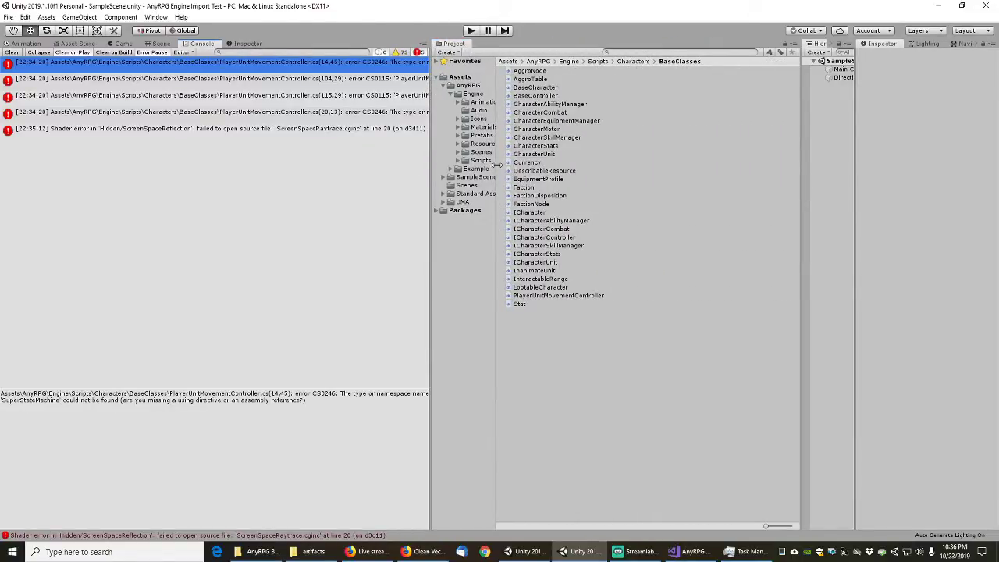
left_click_drag(497, 164, 569, 165)
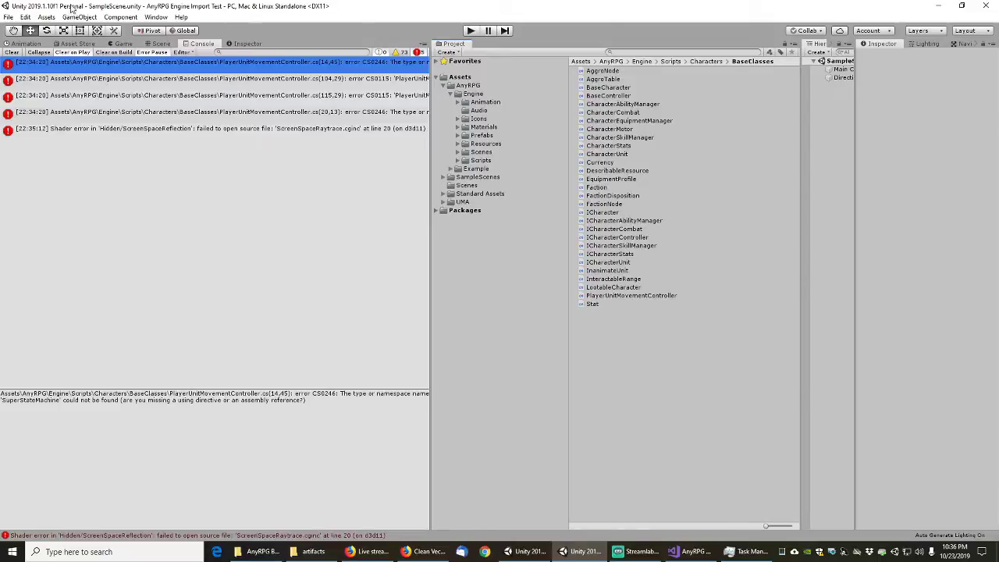
- Switch back to the AnyRPG Alpha project and start a package export of AnyRPG's Example folder with dependencies included
left_click(985, 6)
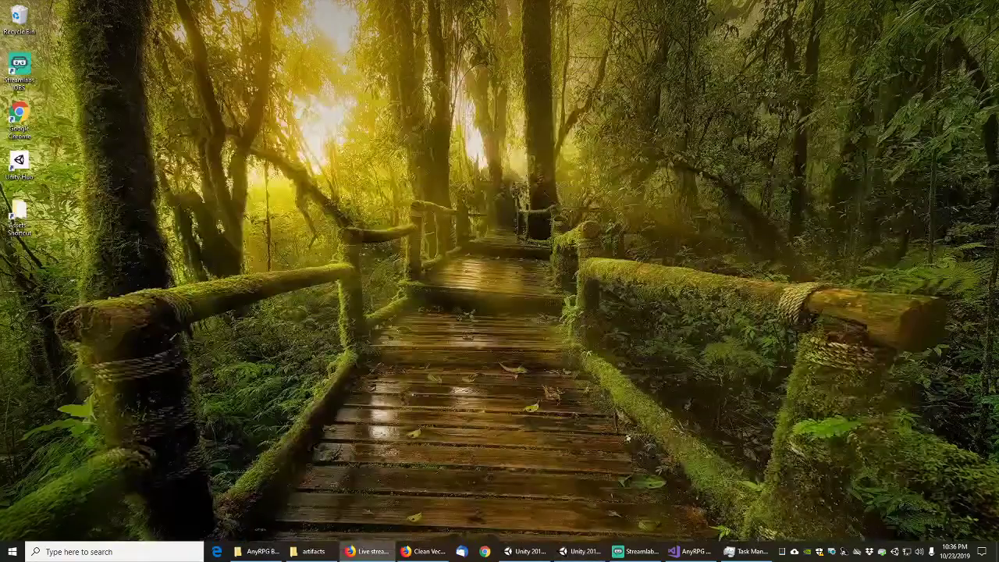
left_click(527, 551)
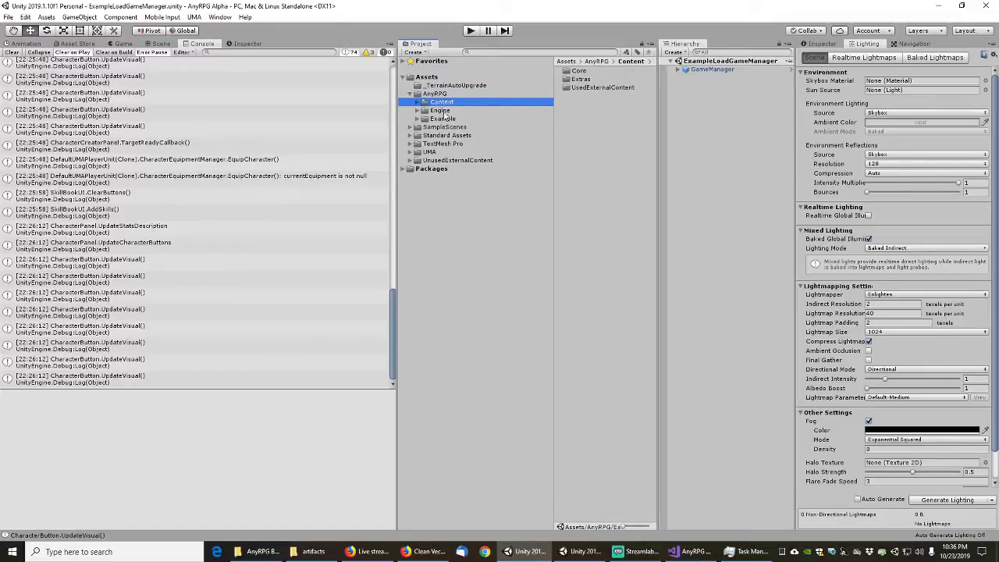
left_click(440, 113)
left_click(443, 119)
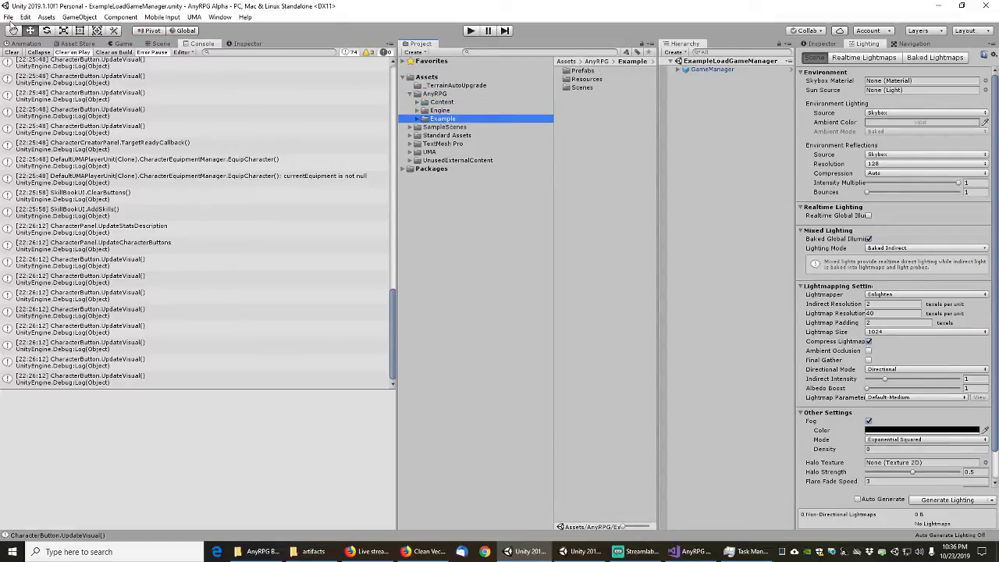
left_click(8, 17)
mouse_move(24, 18)
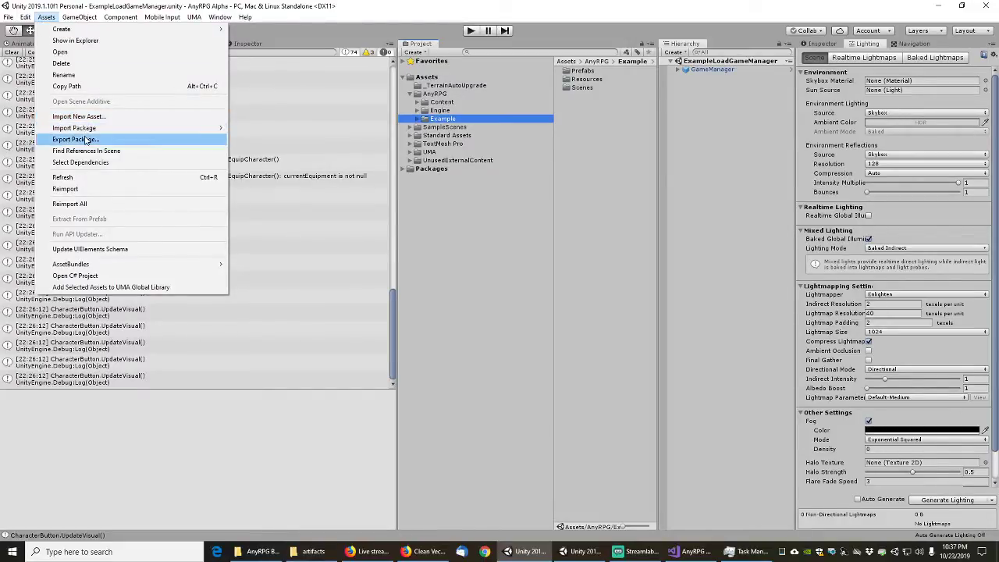
left_click(86, 139)
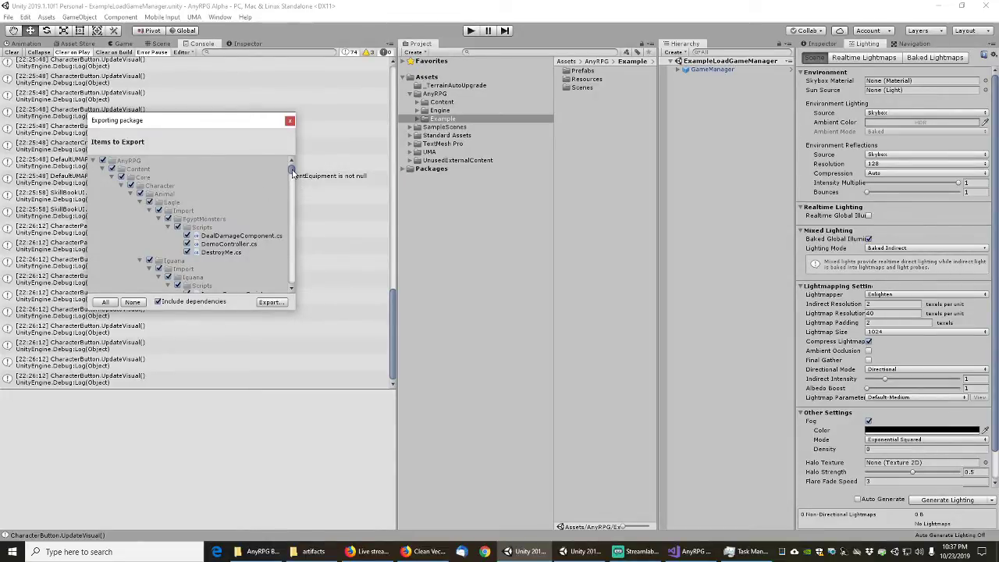
- Exclude AnyRPG's Content folder from the package export and collapse the remaining folders to review the top-level items
scroll(293, 173, "down", 5)
scroll(293, 173, "up", 5)
left_click(112, 169)
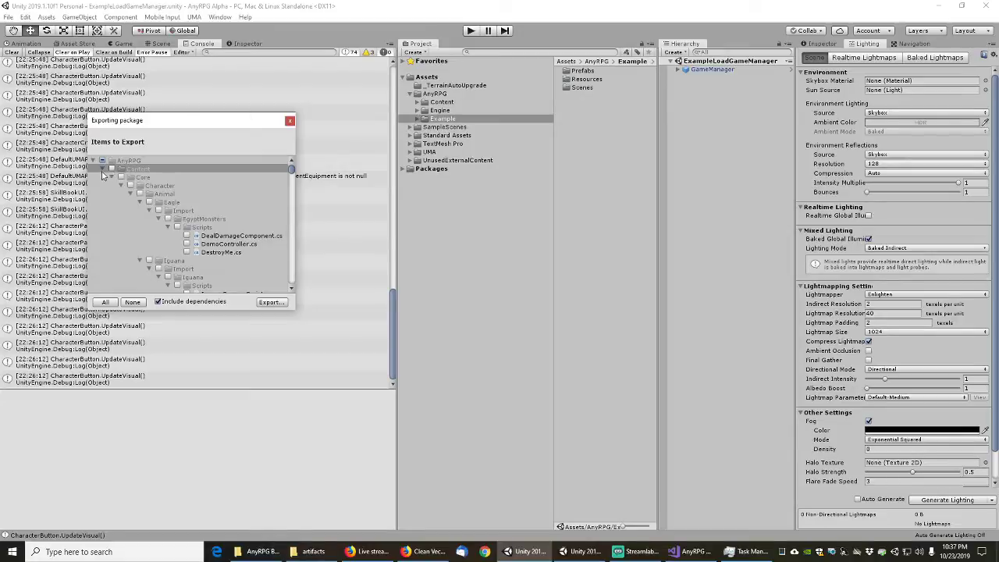
left_click(101, 168)
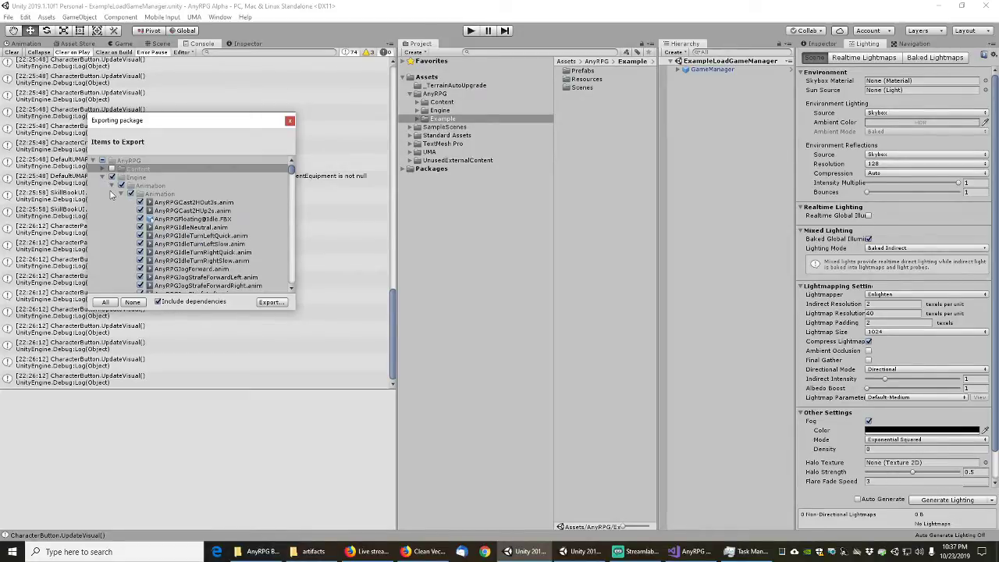
left_click(103, 177)
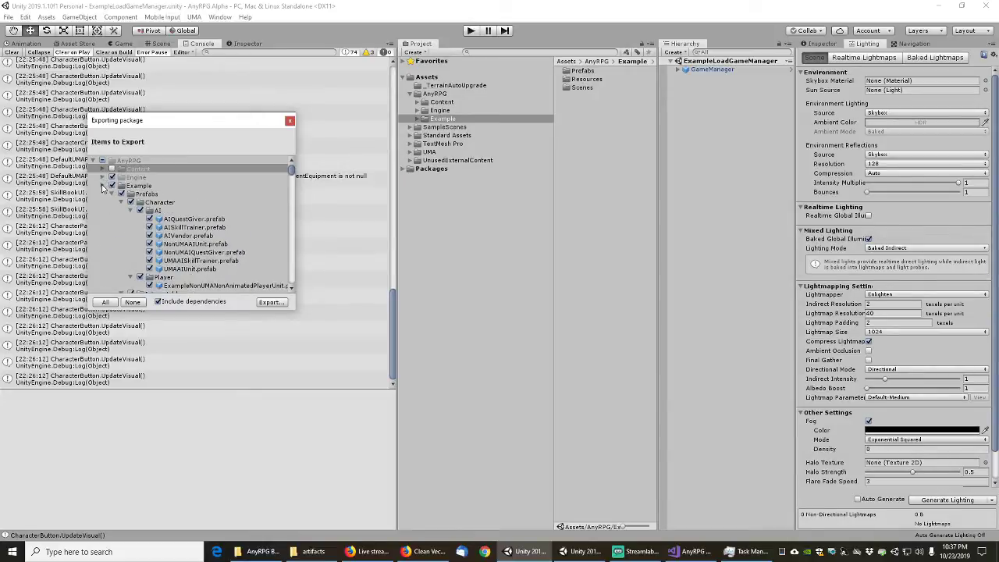
left_click(103, 186)
left_click(102, 194)
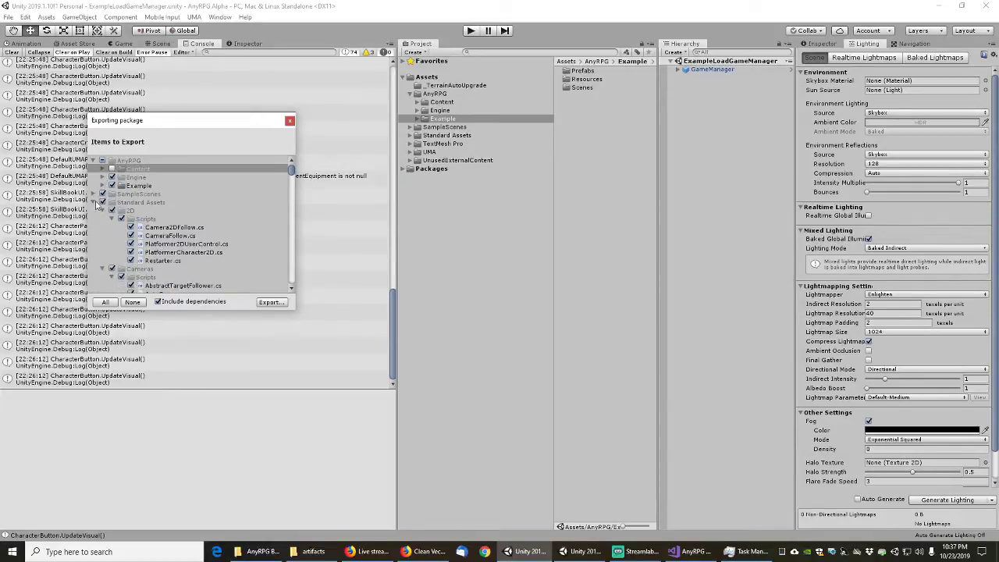
left_click(91, 203)
left_click(92, 203)
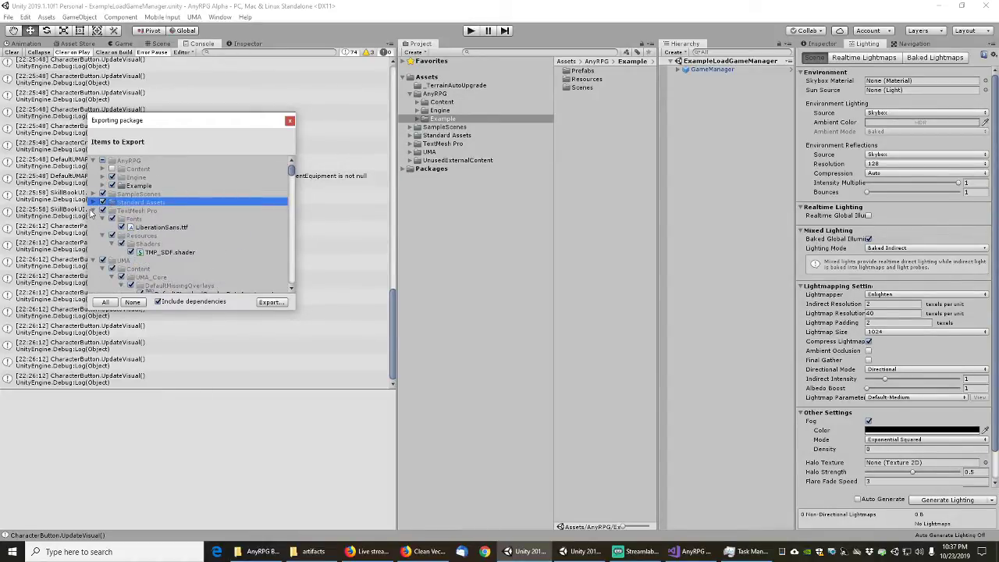
left_click(94, 212)
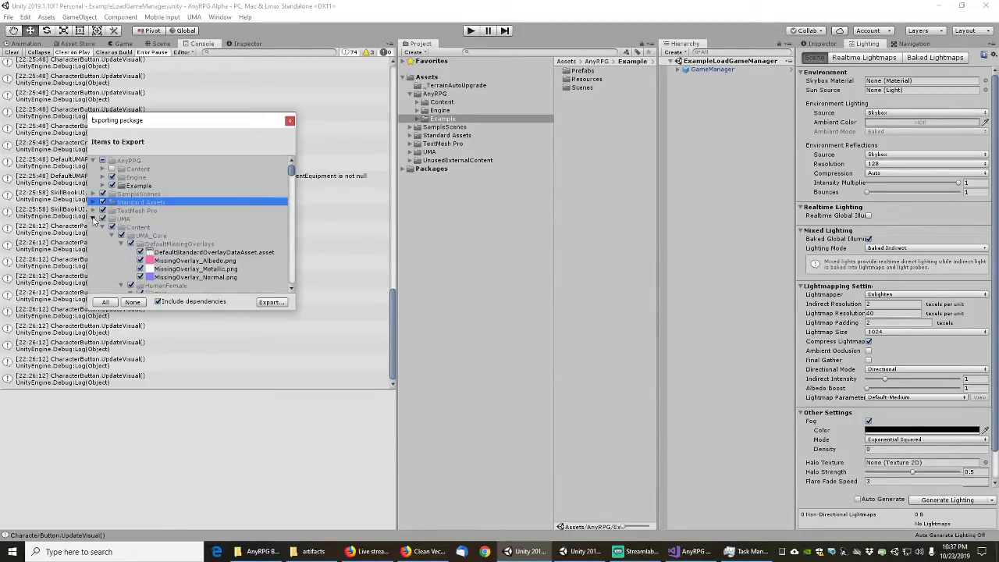
left_click(93, 220)
left_click(92, 227)
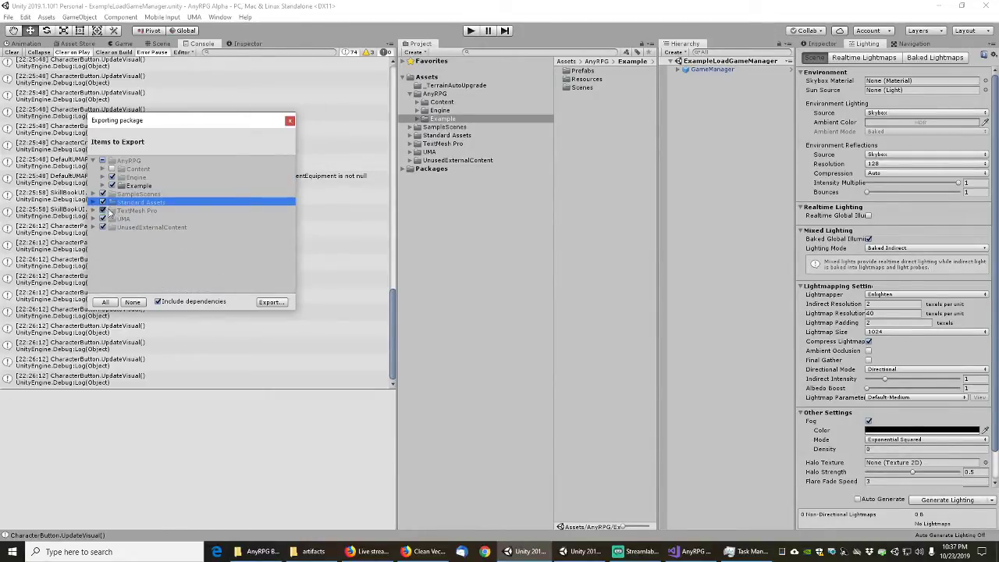
- Turn off the inclusion of dependencies to compare the export list, and turn it back on
left_click(103, 210)
left_click(159, 303)
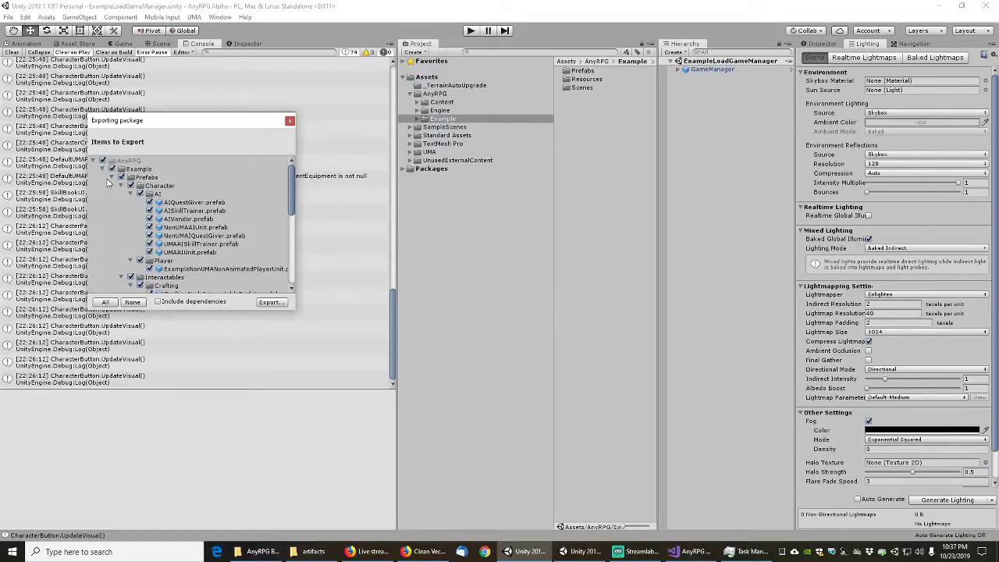
left_click(159, 303)
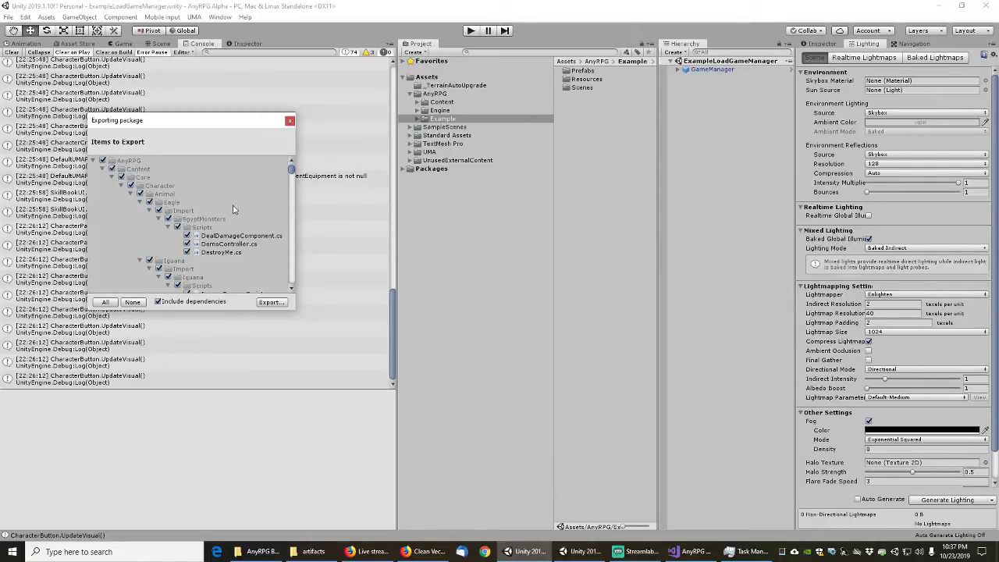
- Examine which character scripts and animations from AnyRPG's Content folder are listed as dependencies of the Example folder
scroll(233, 234, "down", 3)
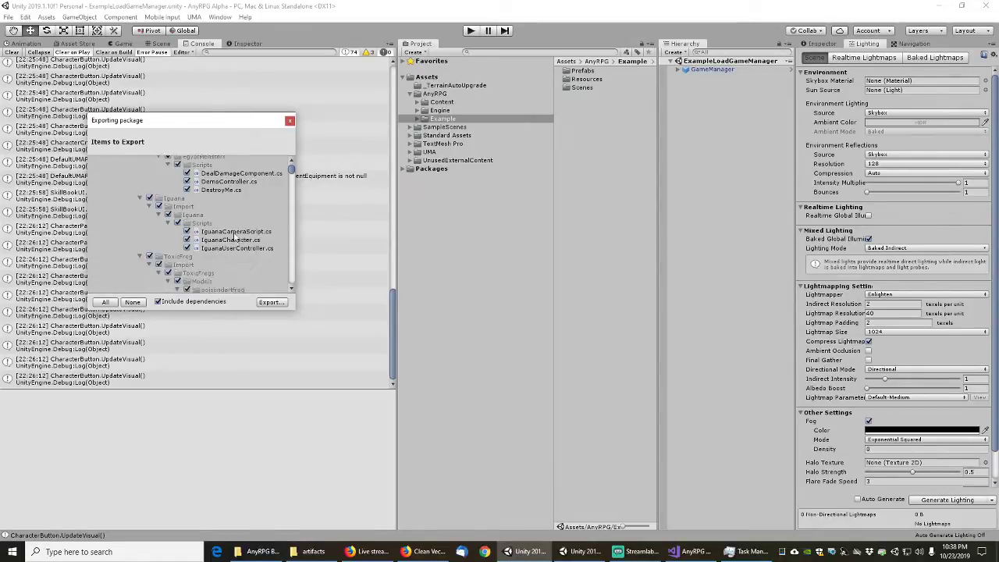
scroll(232, 236, "down", 1)
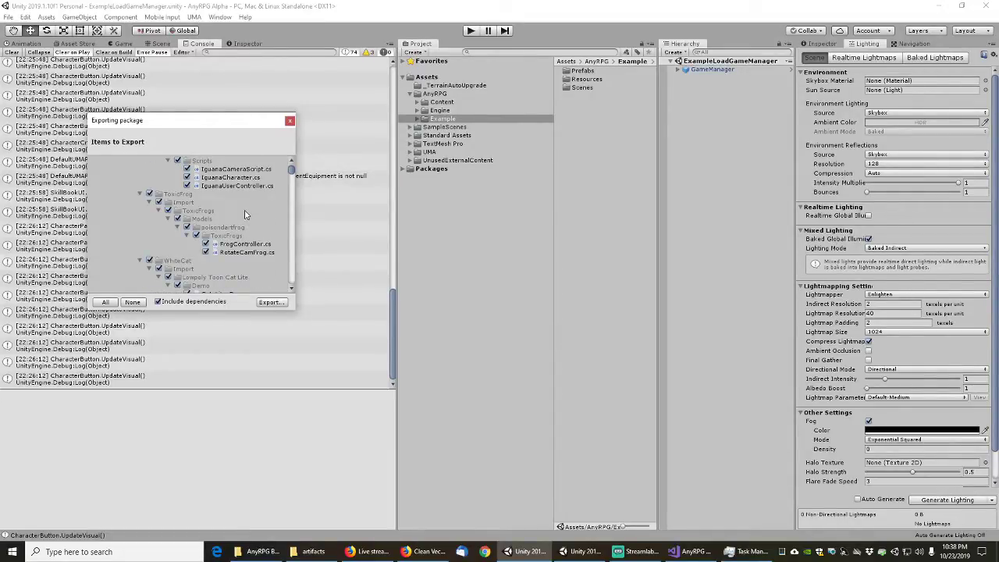
scroll(244, 215, "down", 2)
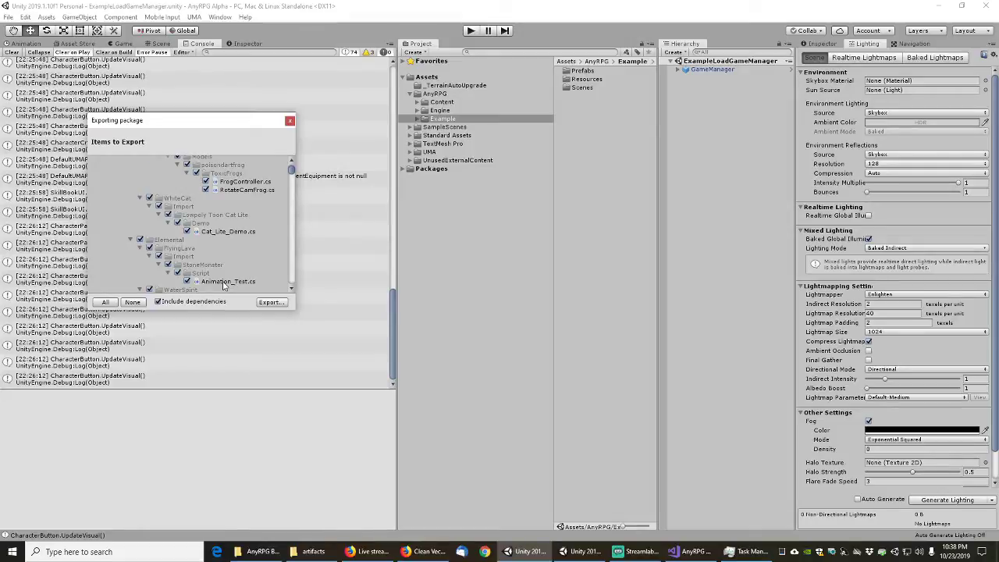
scroll(221, 269, "down", 1)
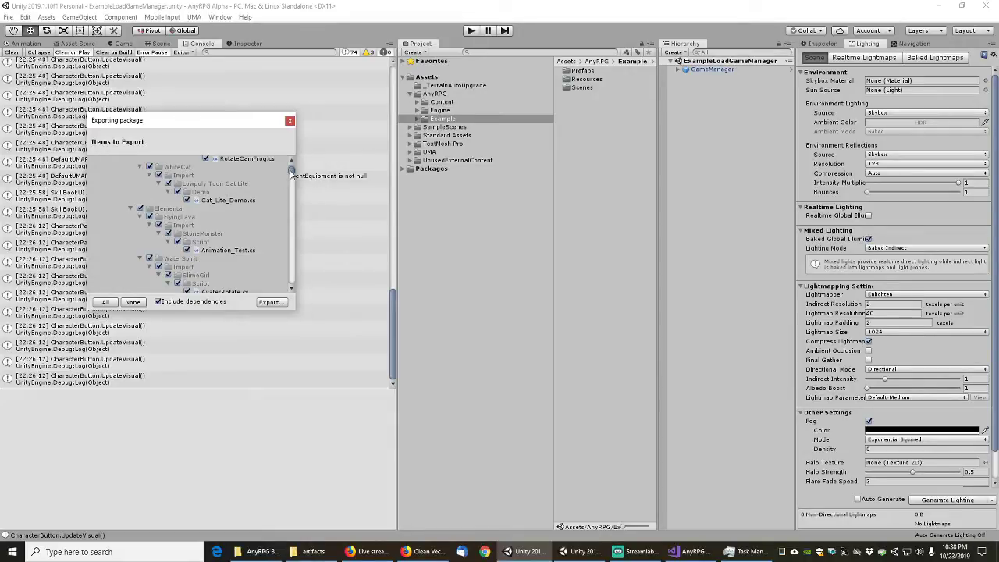
scroll(245, 219, "down", 3)
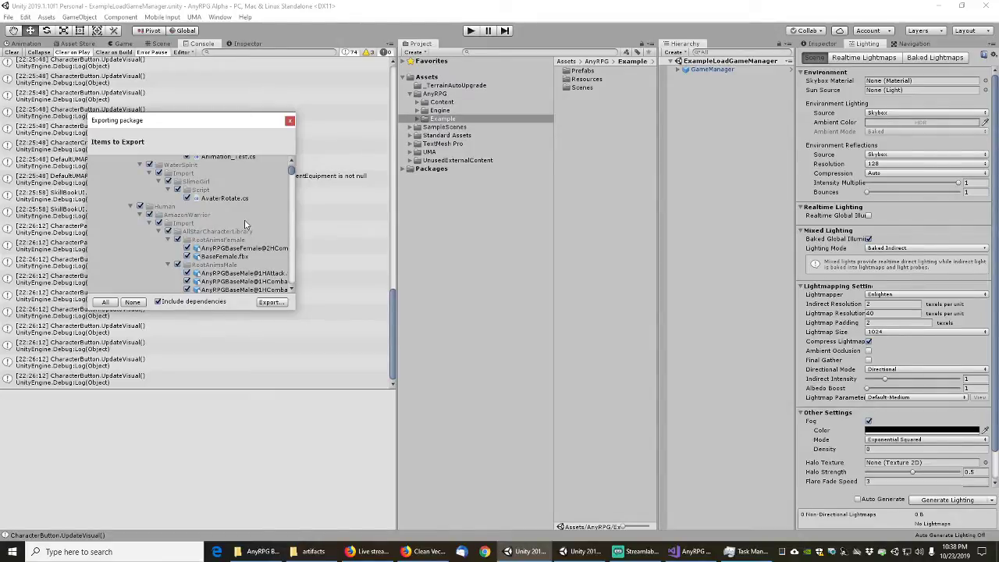
scroll(244, 224, "up", 2)
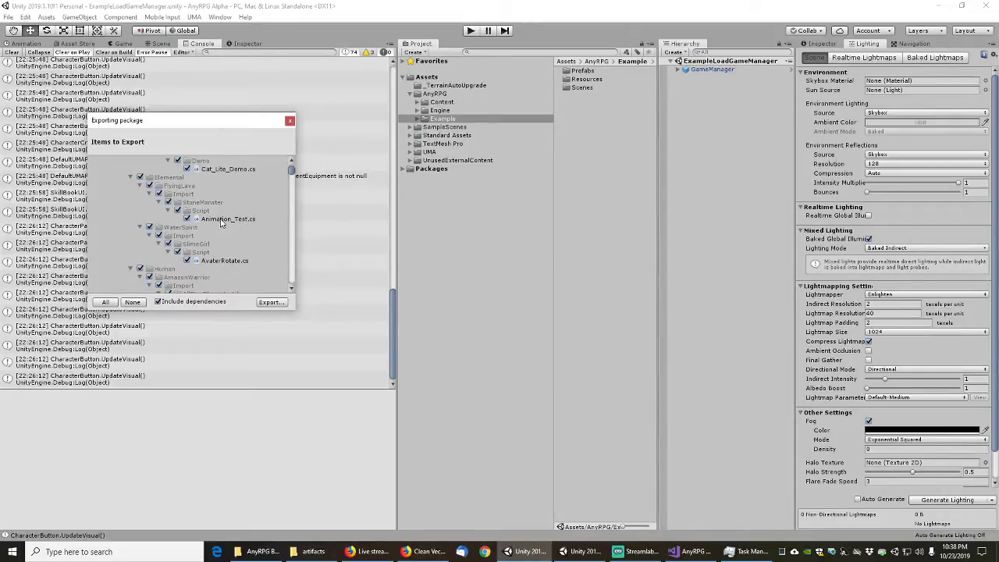
scroll(226, 226, "up", 6)
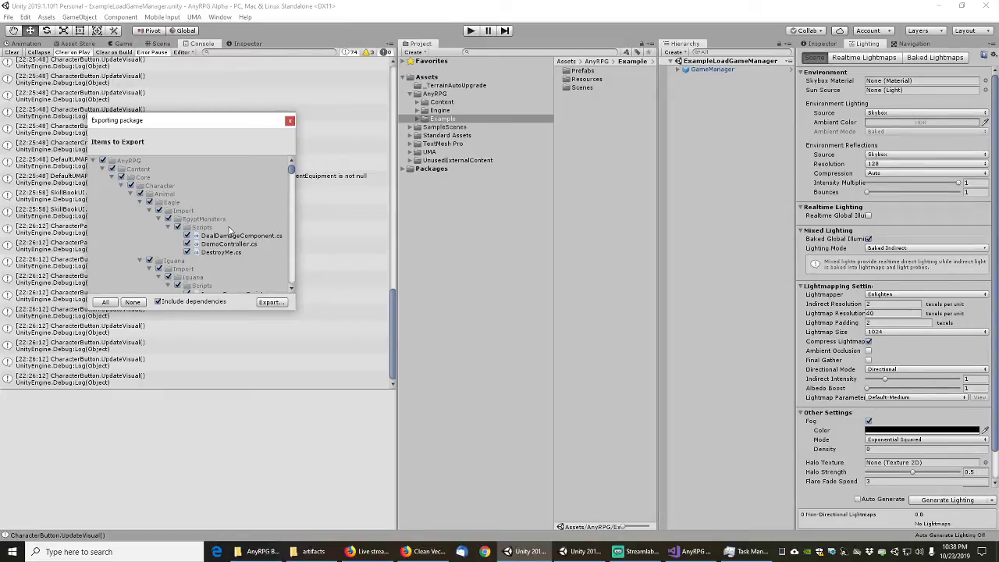
scroll(230, 230, "down", 10)
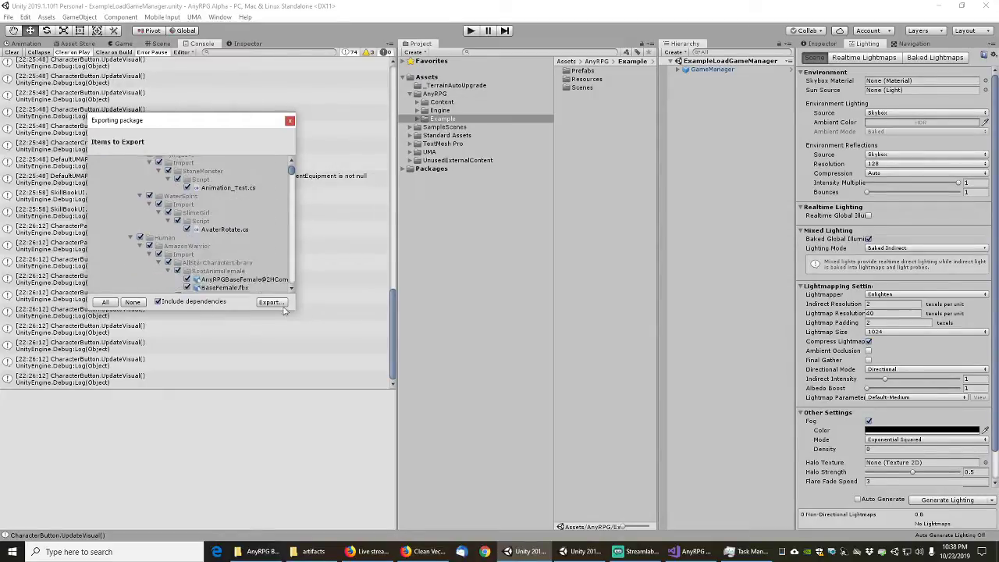
- Enlarge the export window to examine more of the Content dependencies, and cancel the package export
left_click_drag(293, 311, 515, 498)
scroll(301, 350, "down", 3)
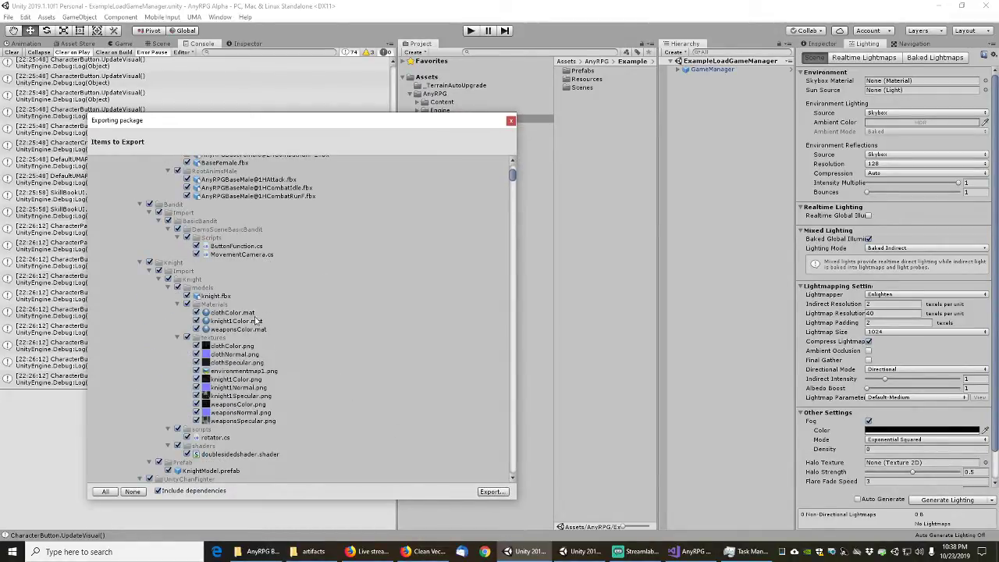
scroll(256, 322, "down", 3)
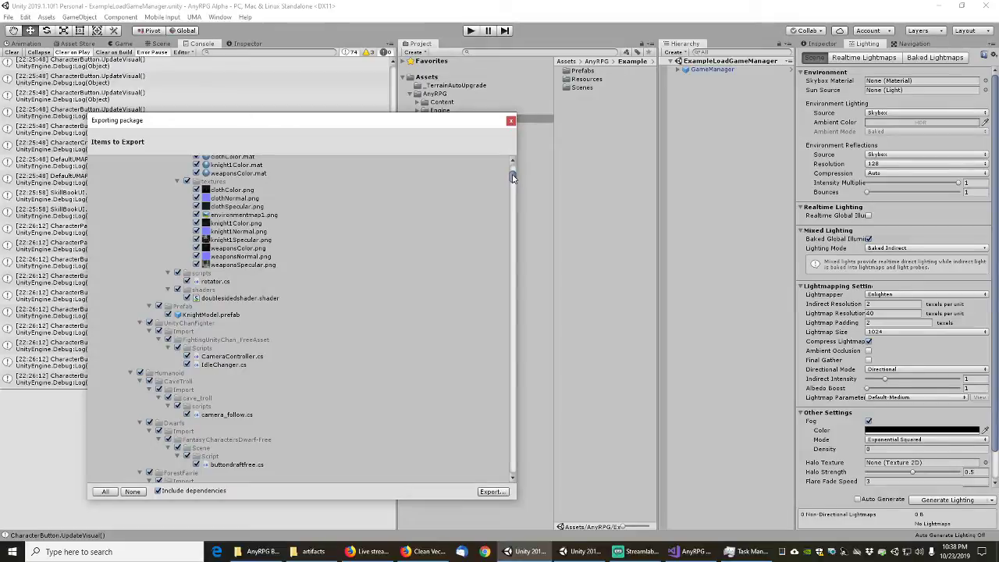
left_click_drag(513, 179, 514, 189)
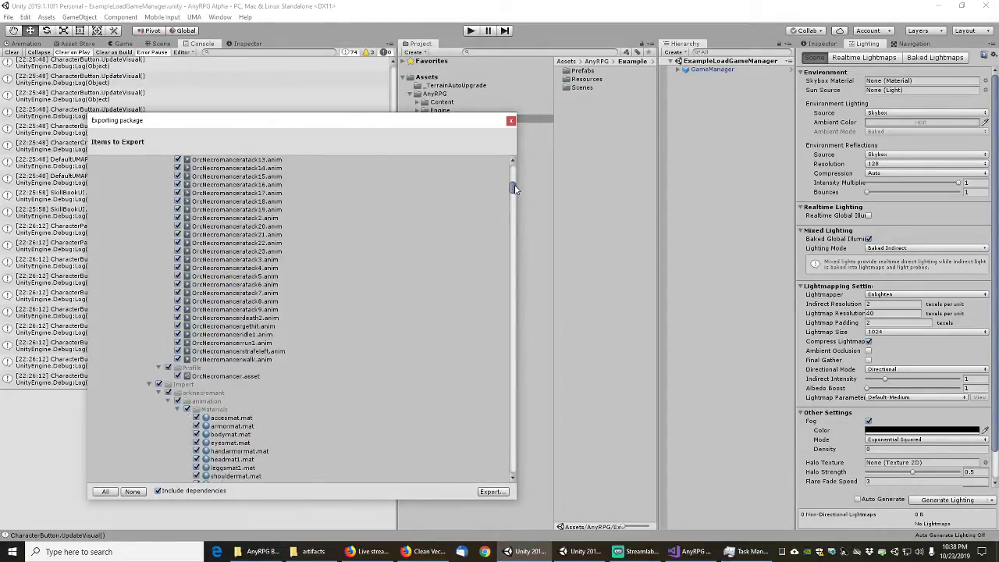
scroll(514, 189, "up", 3)
mouse_move(515, 188)
left_mouse_down()
mouse_move(511, 445)
mouse_move(511, 168)
left_mouse_up()
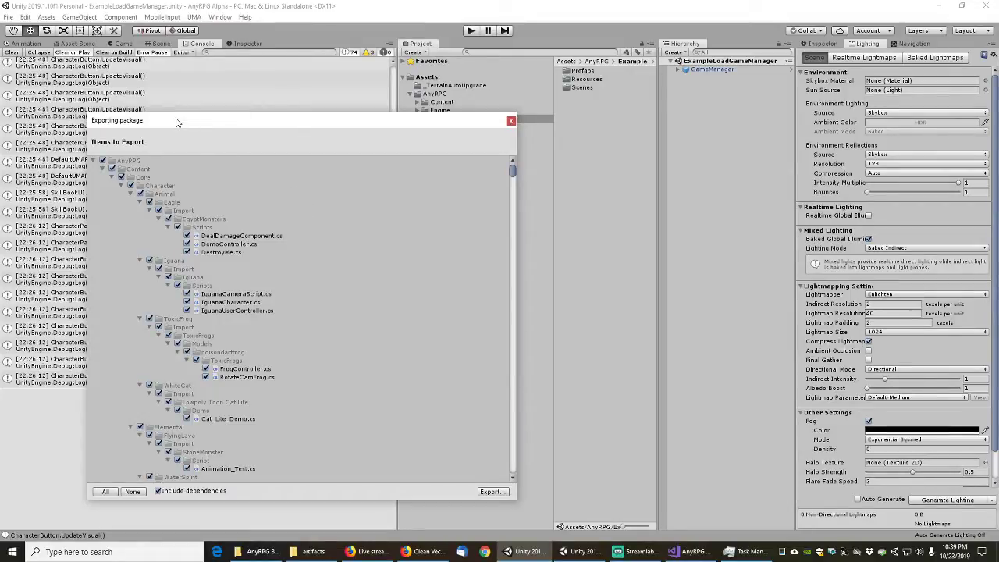
left_click_drag(179, 122, 188, 75)
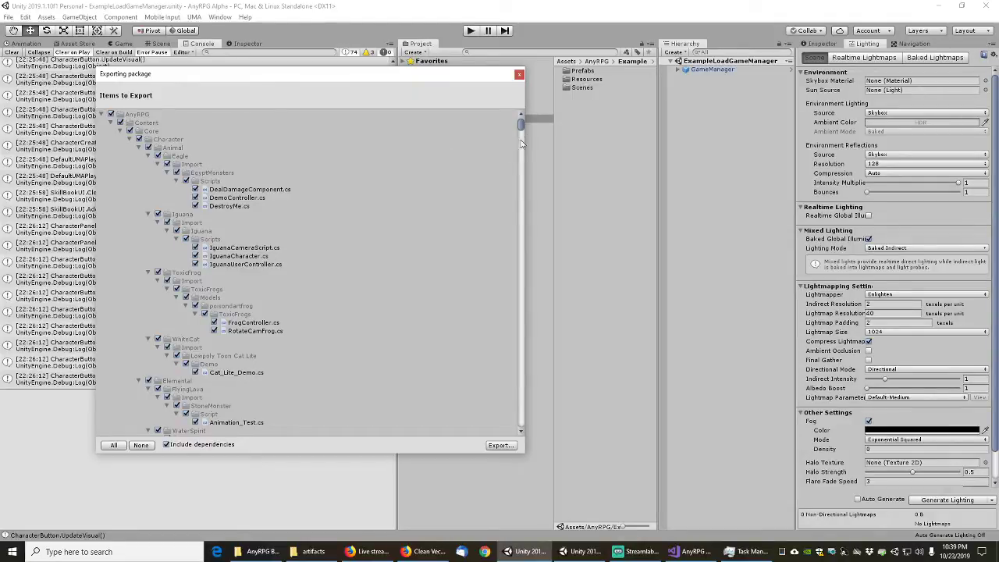
mouse_move(522, 127)
left_mouse_down()
mouse_move(520, 433)
mouse_move(521, 123)
left_mouse_up()
left_click(519, 74)
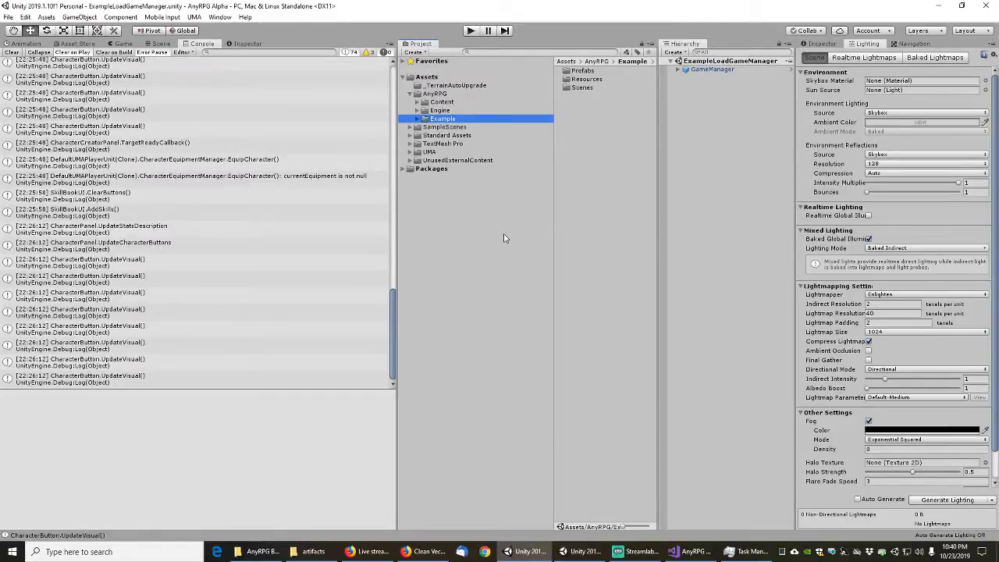